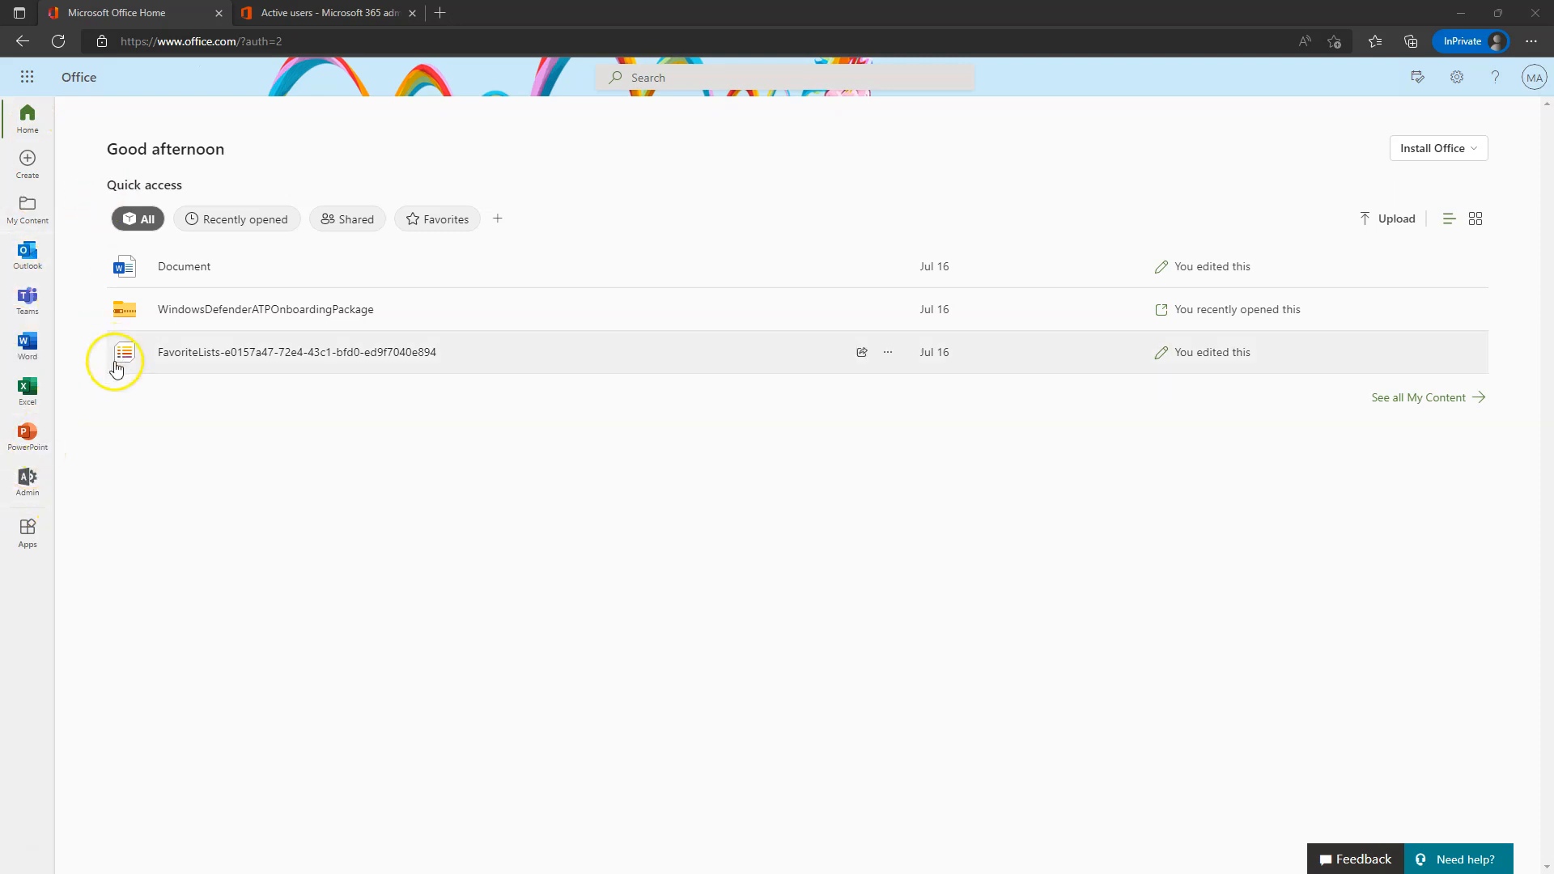
# - Open OneDrive in a new tab from the Microsoft 365 All apps list
pyautogui.click(25, 79)
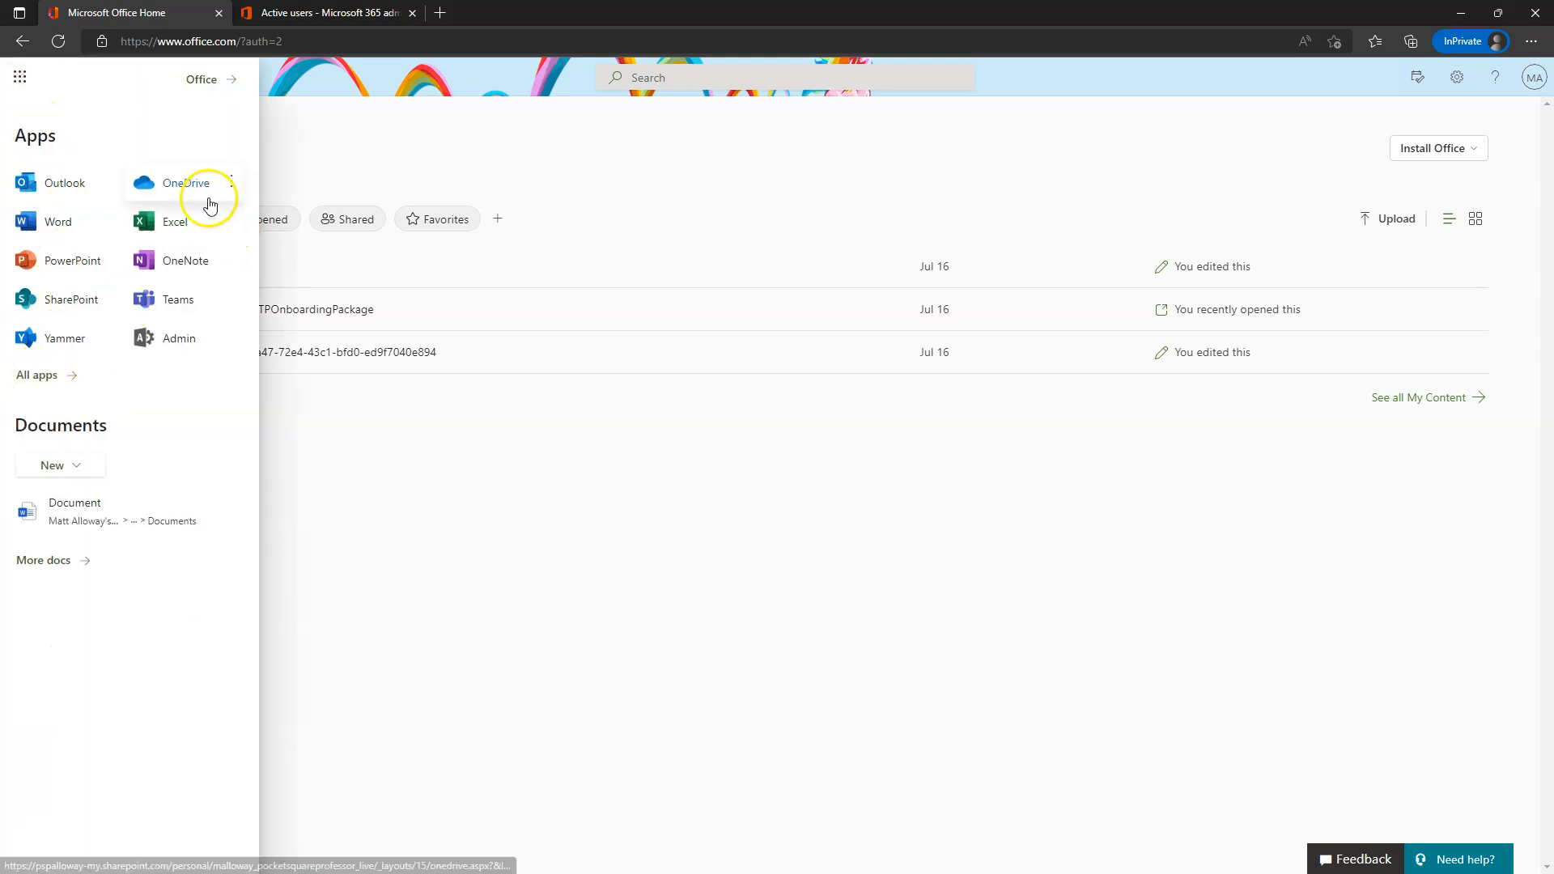
pyautogui.click(30, 384)
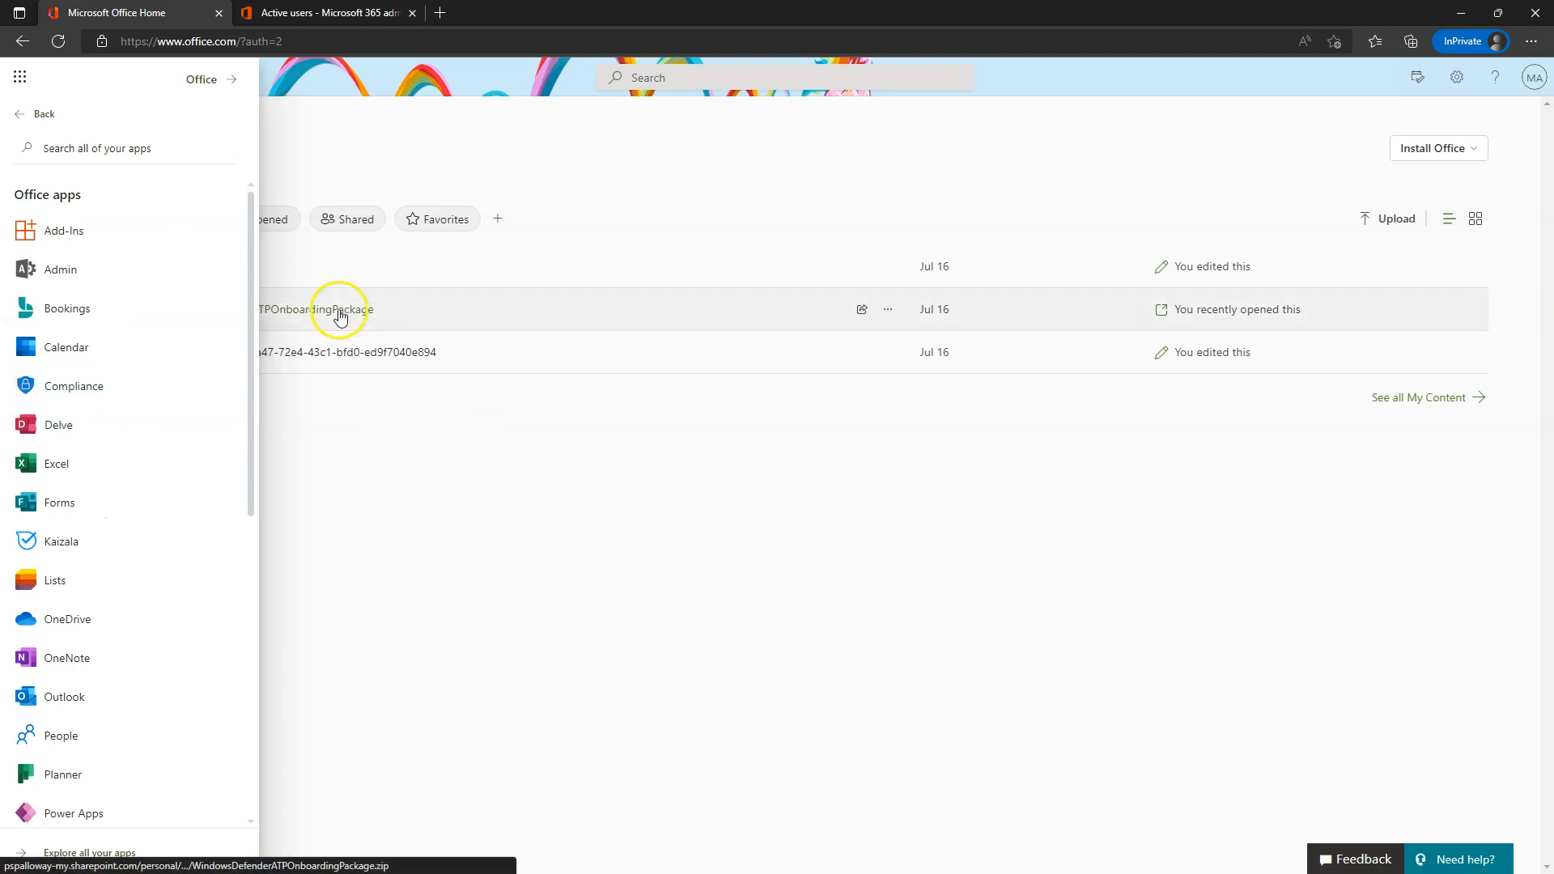
pyautogui.scroll(-7, 135, 272)
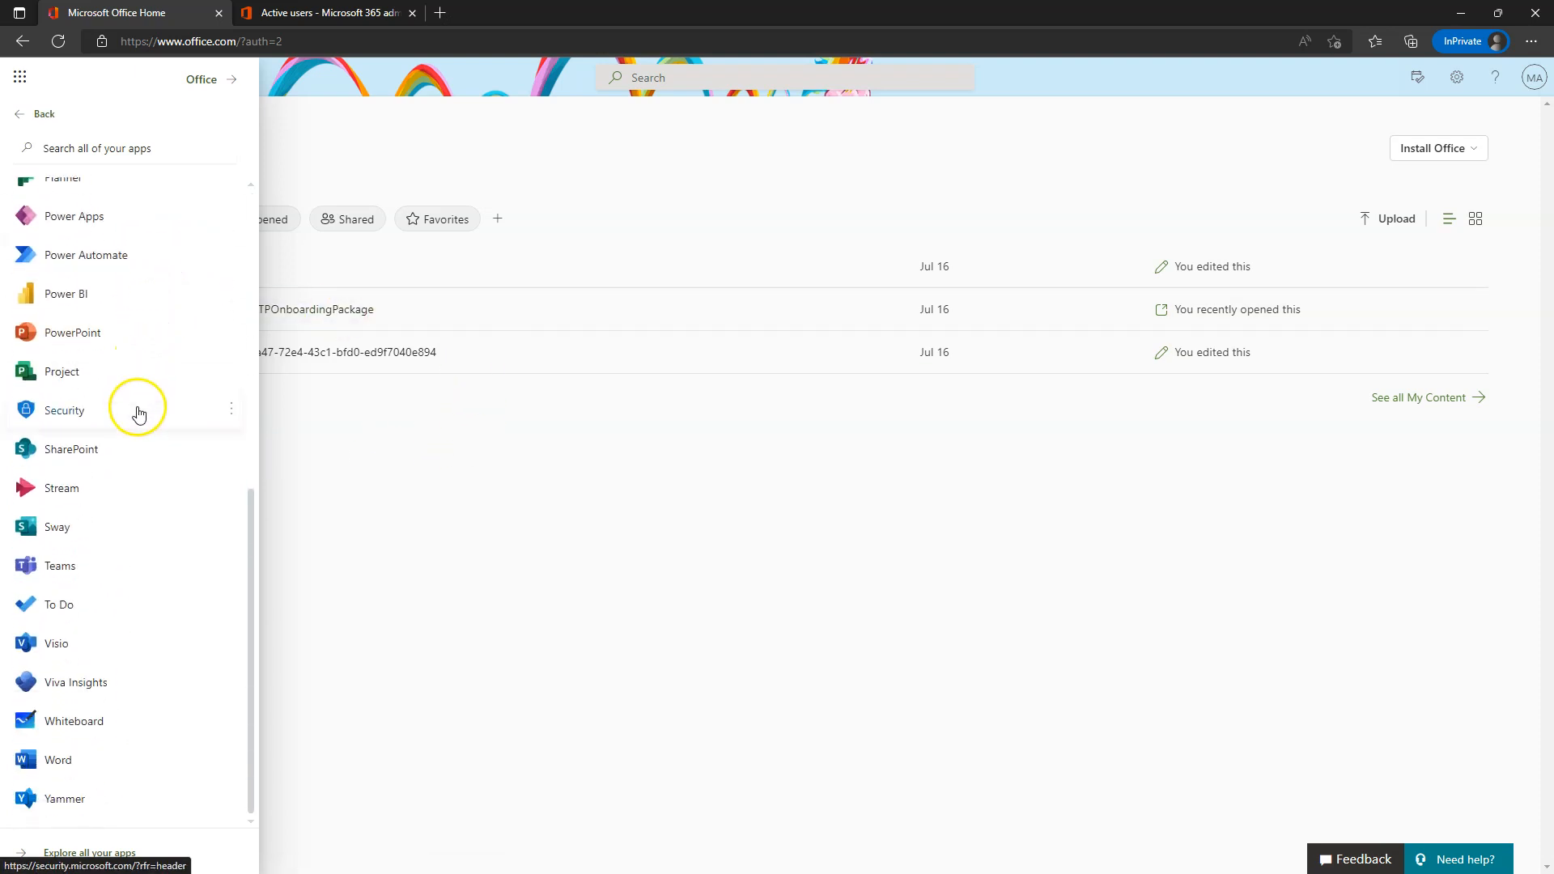
pyautogui.scroll(7, 110, 632)
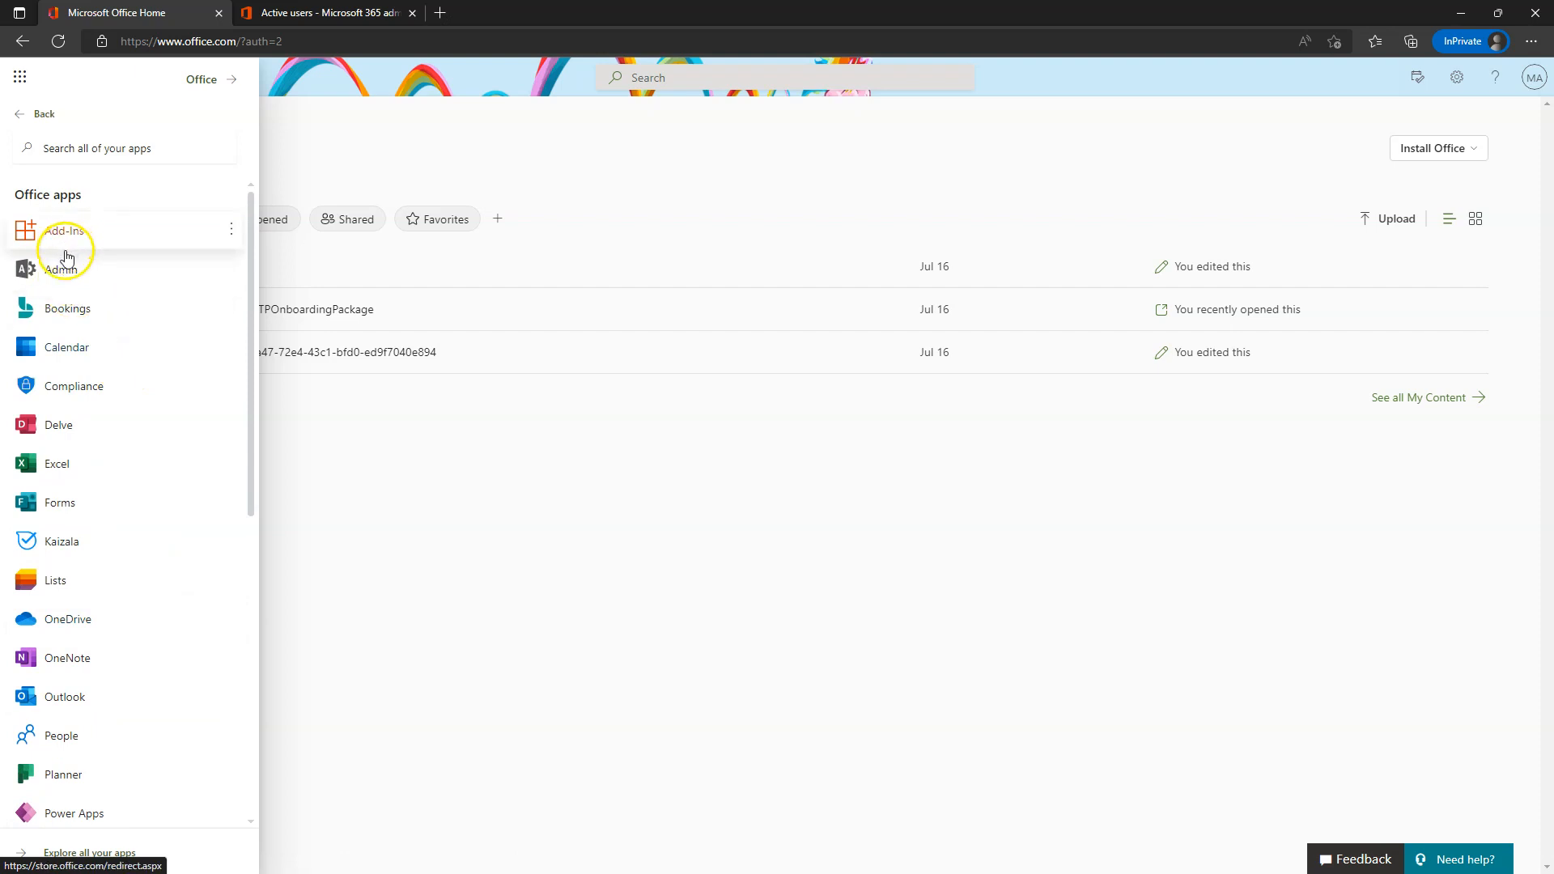
pyautogui.scroll(-1, 72, 578)
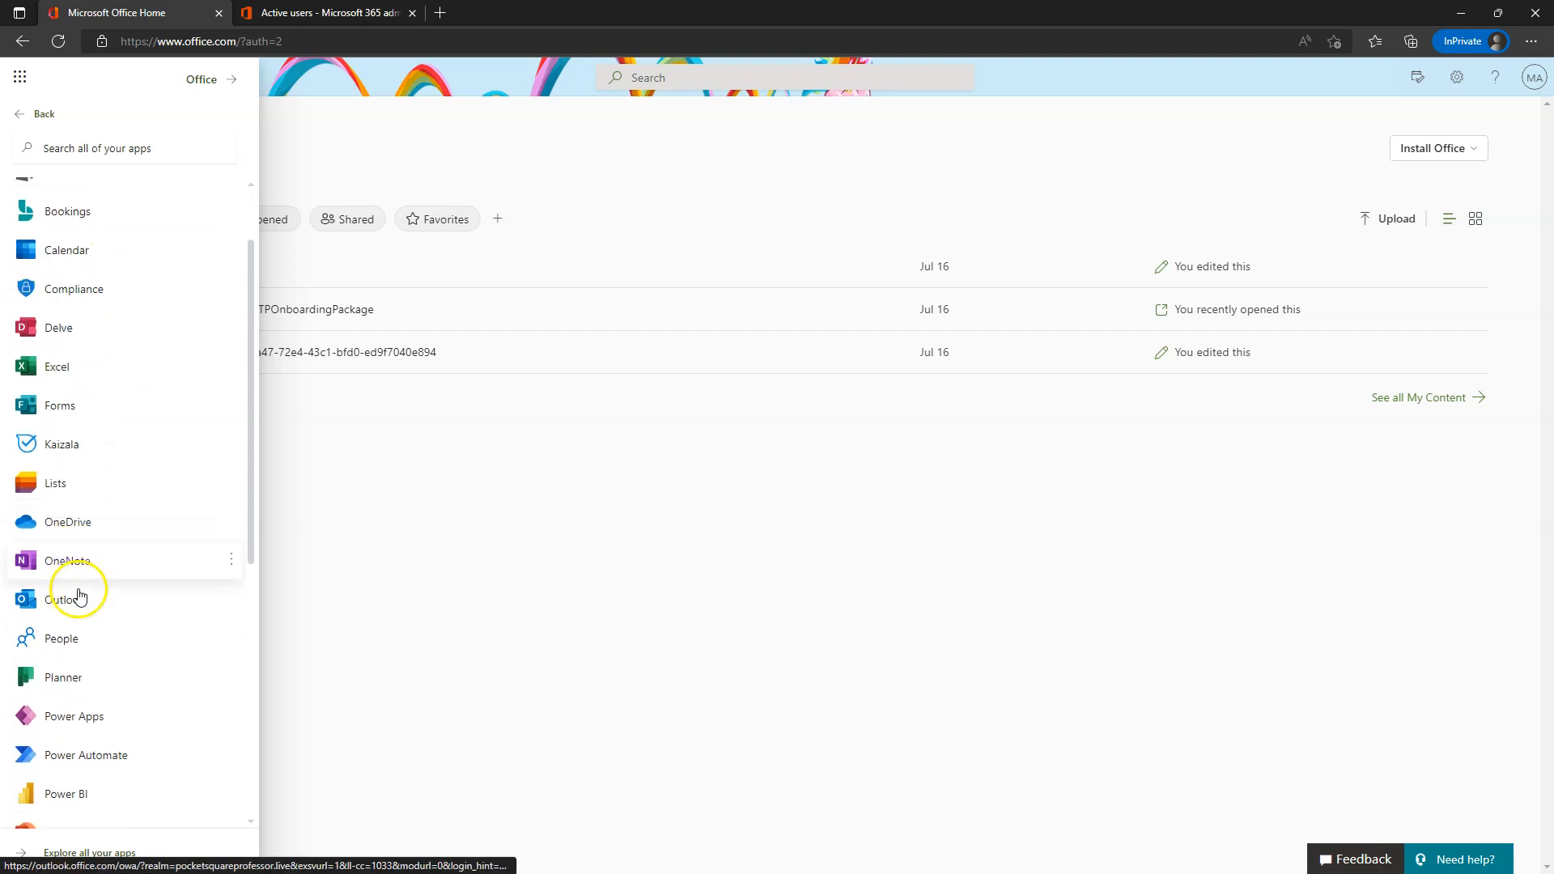
pyautogui.click(61, 527)
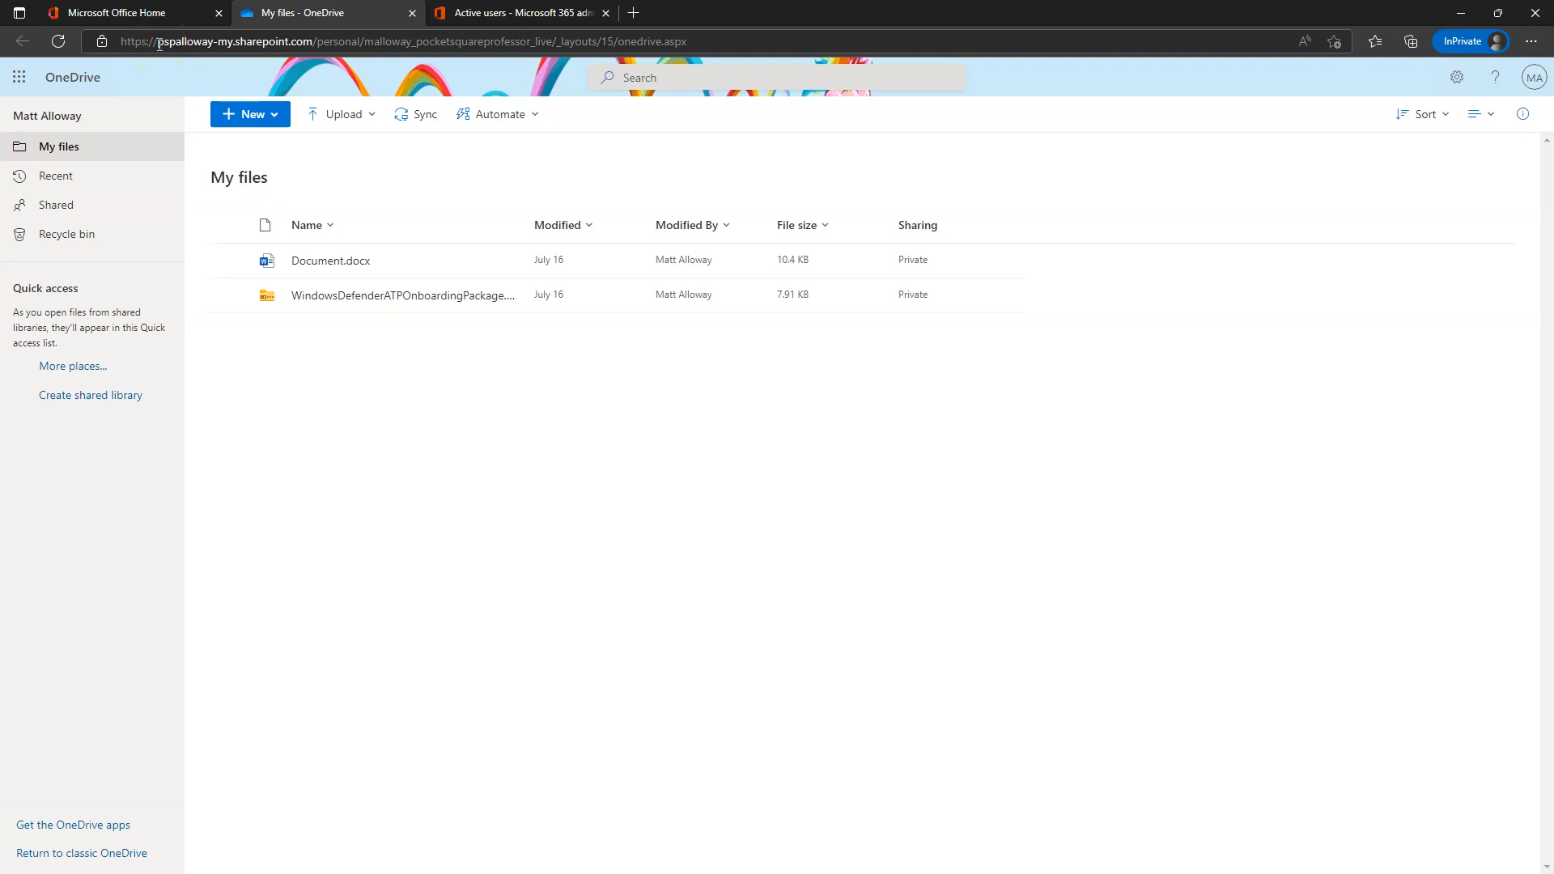
pyautogui.click(212, 46)
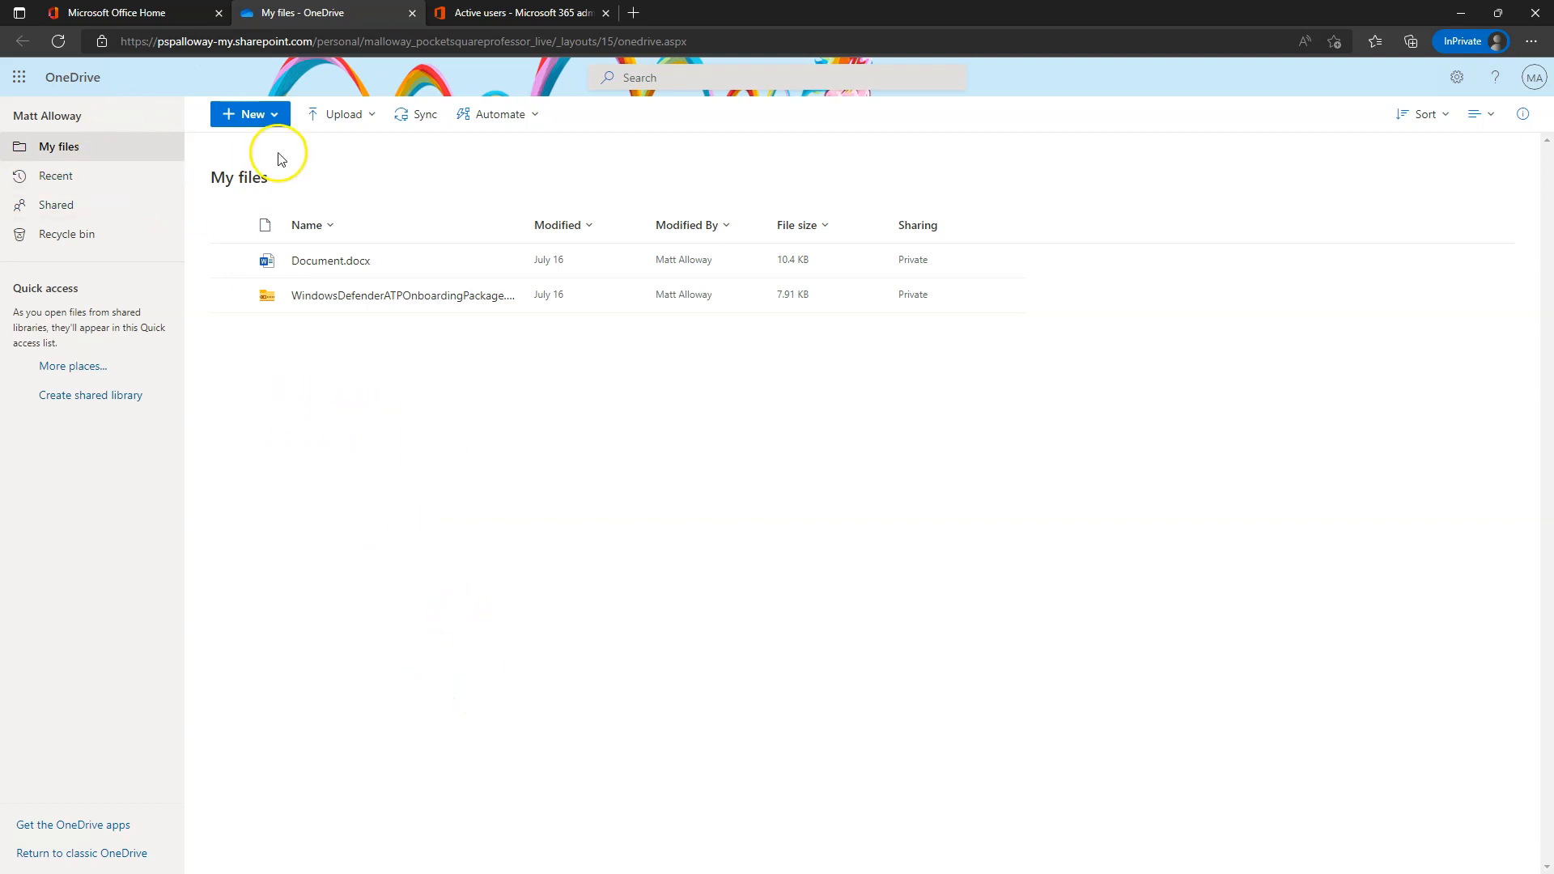
# - Create a new blank Excel workbook, Book.xlsx, from OneDrive's New menu
pyautogui.click(238, 120)
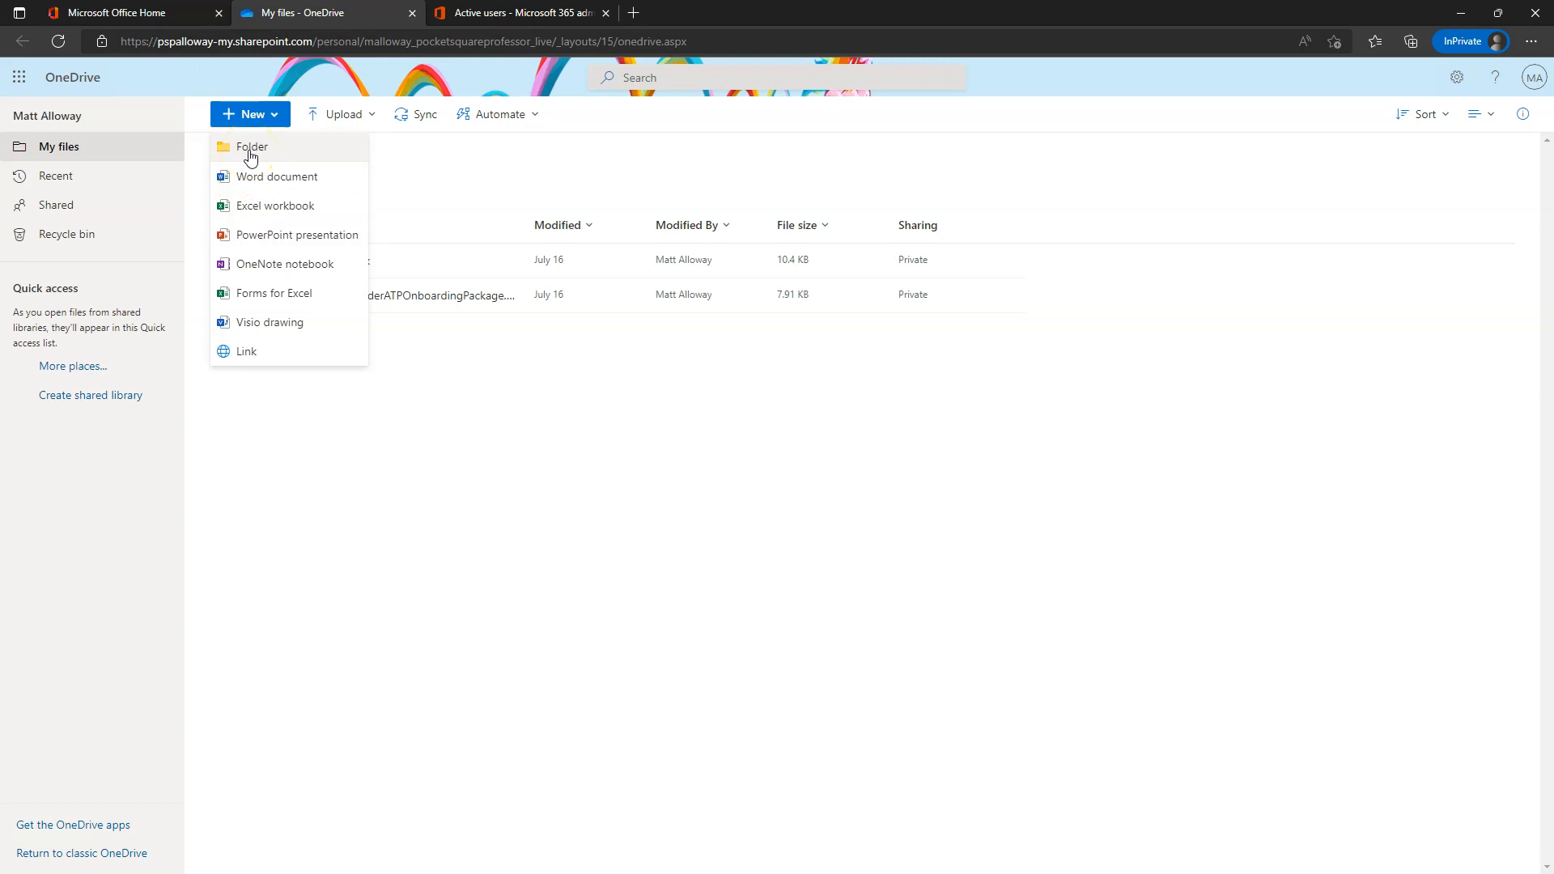
pyautogui.click(252, 207)
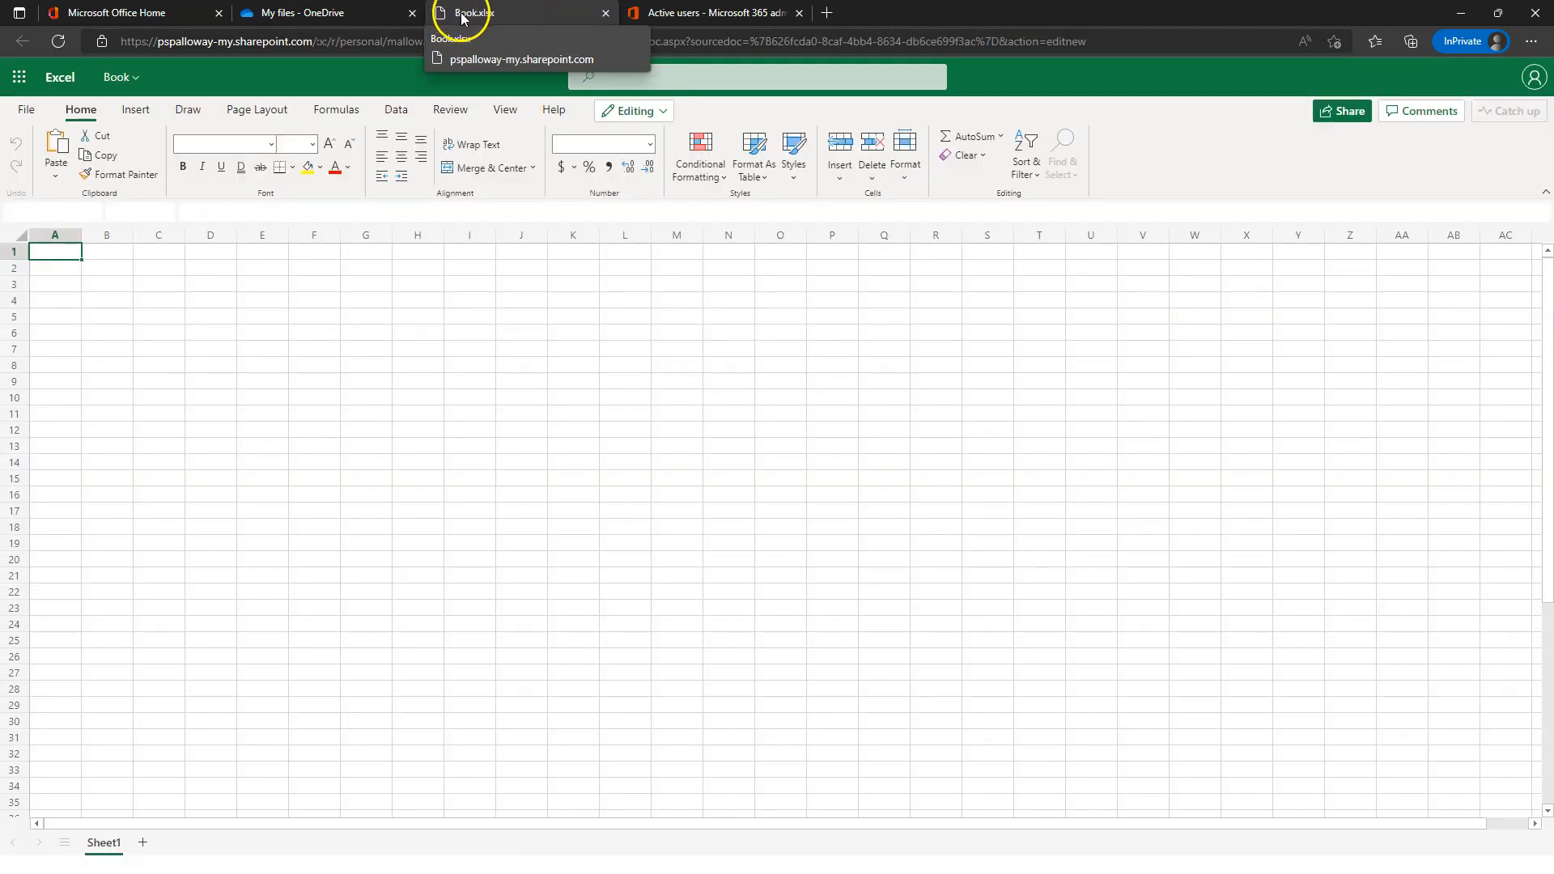
# - Rename Book.xlsx to Budget in OneDrive, then reload the workbook tab to show the new name
pyautogui.click(324, 13)
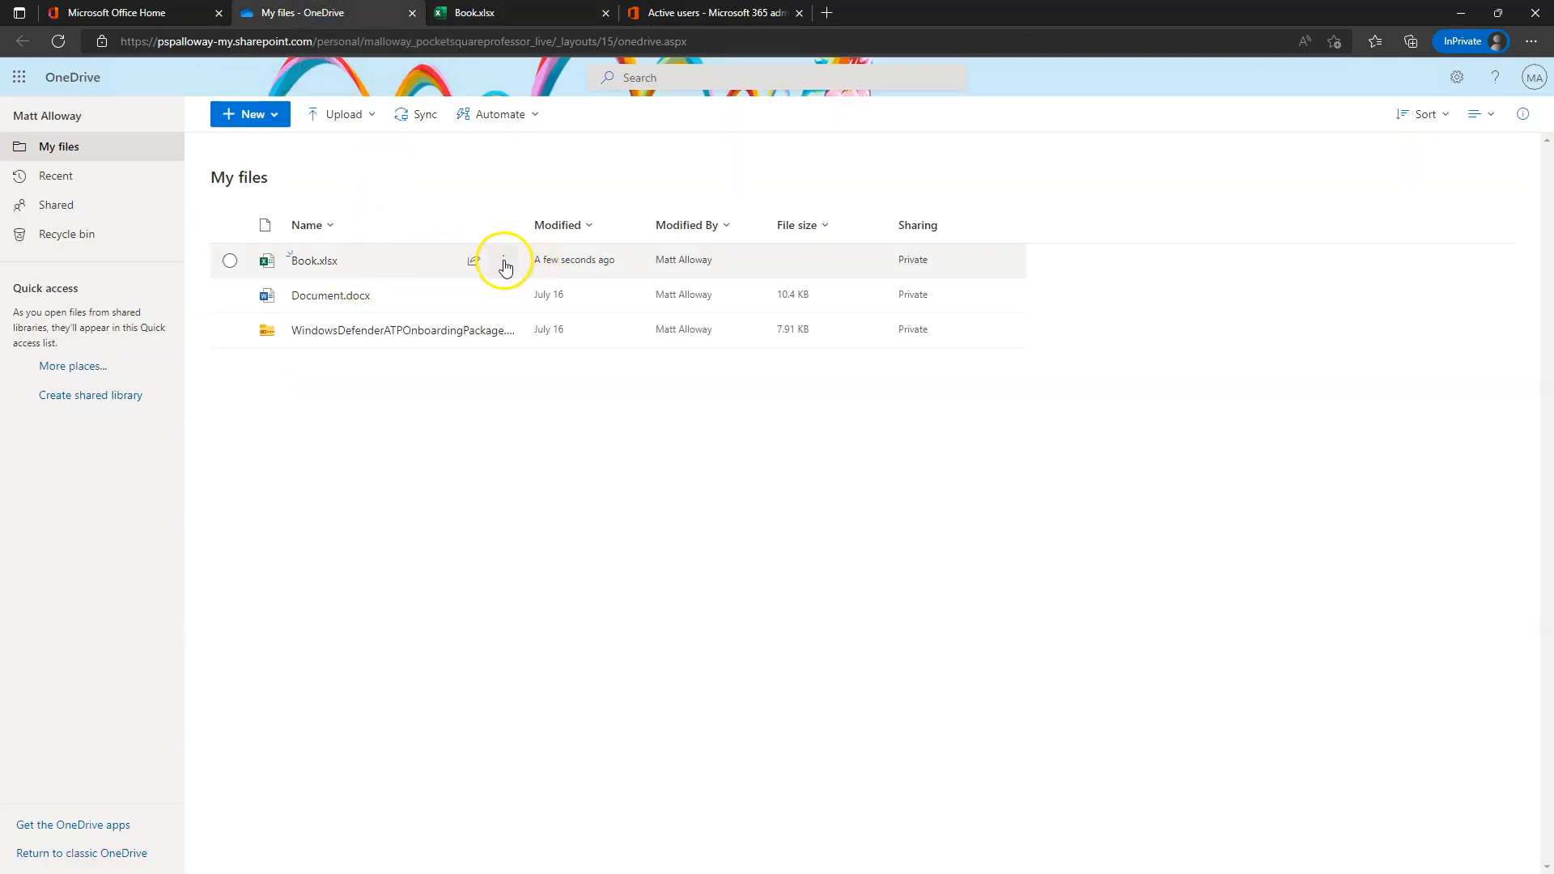
pyautogui.click(504, 263)
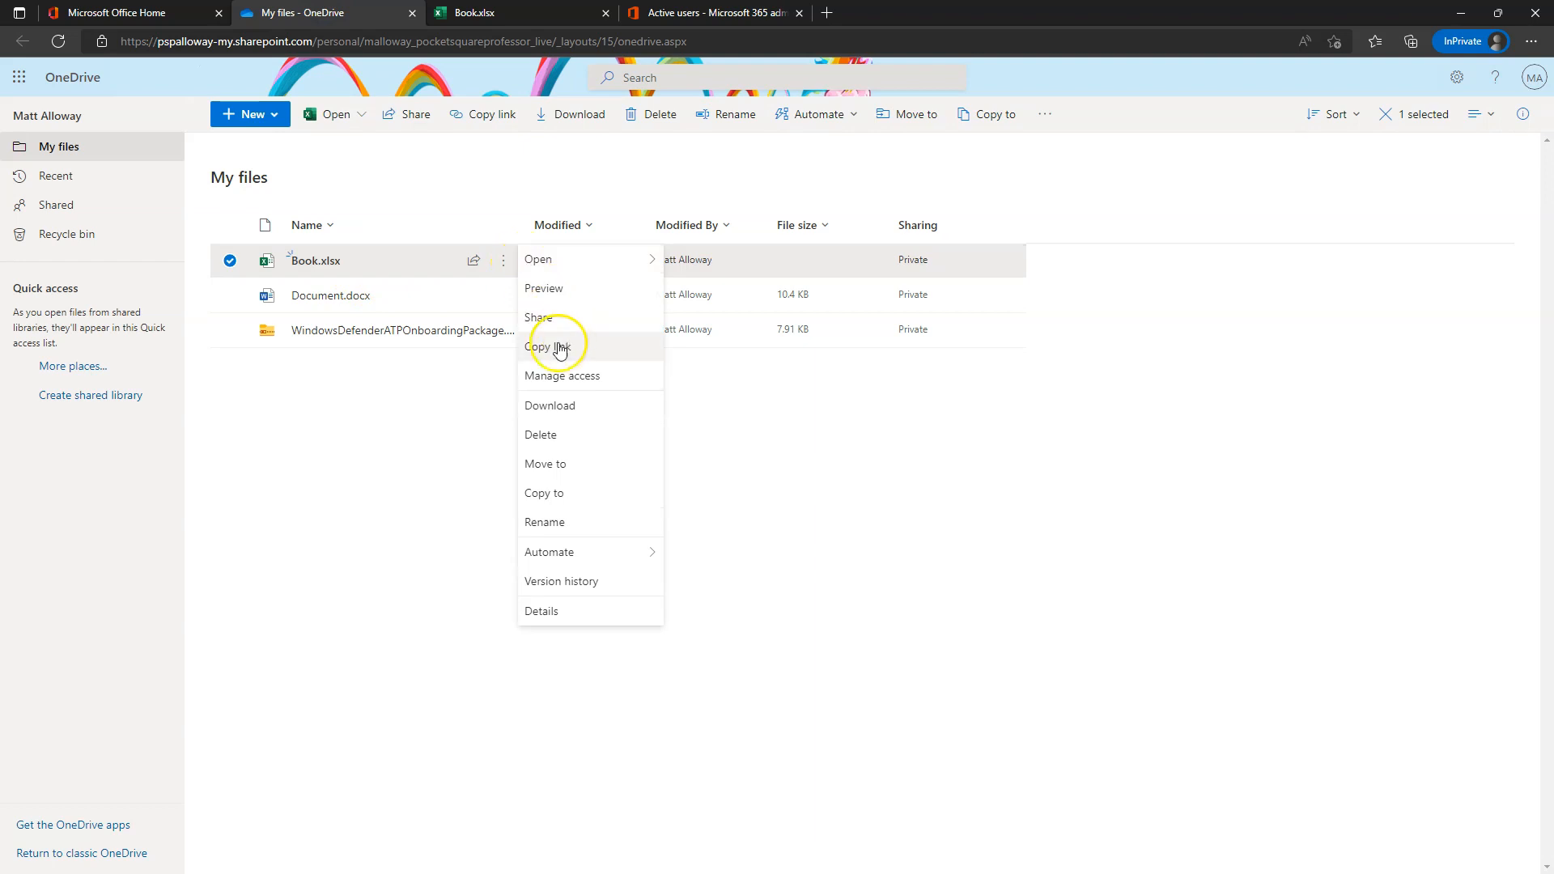
pyautogui.click(560, 550)
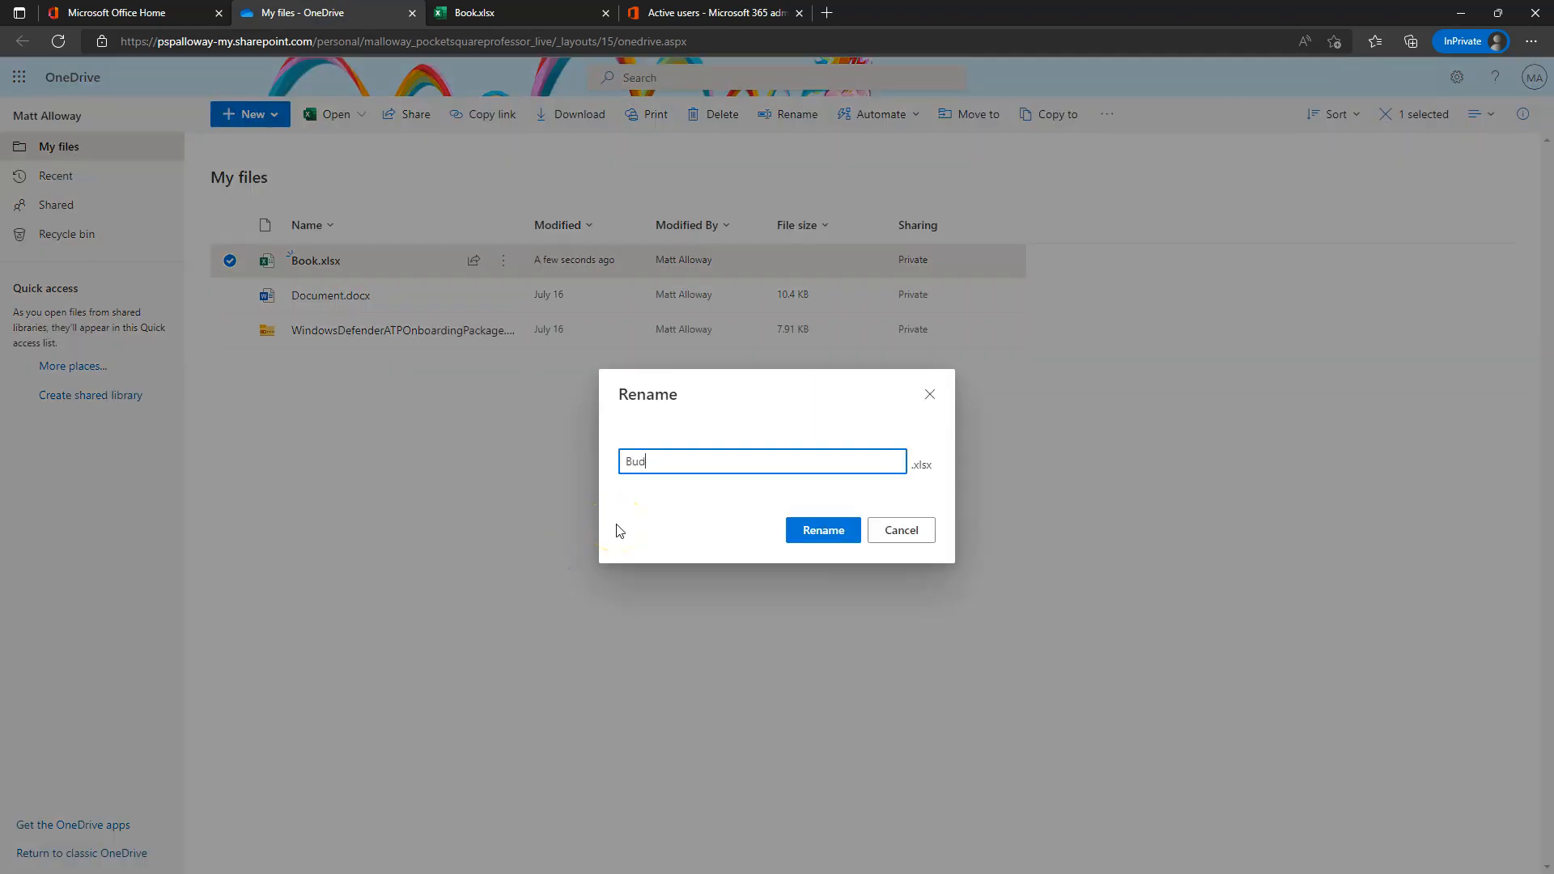
pyautogui.click(830, 530)
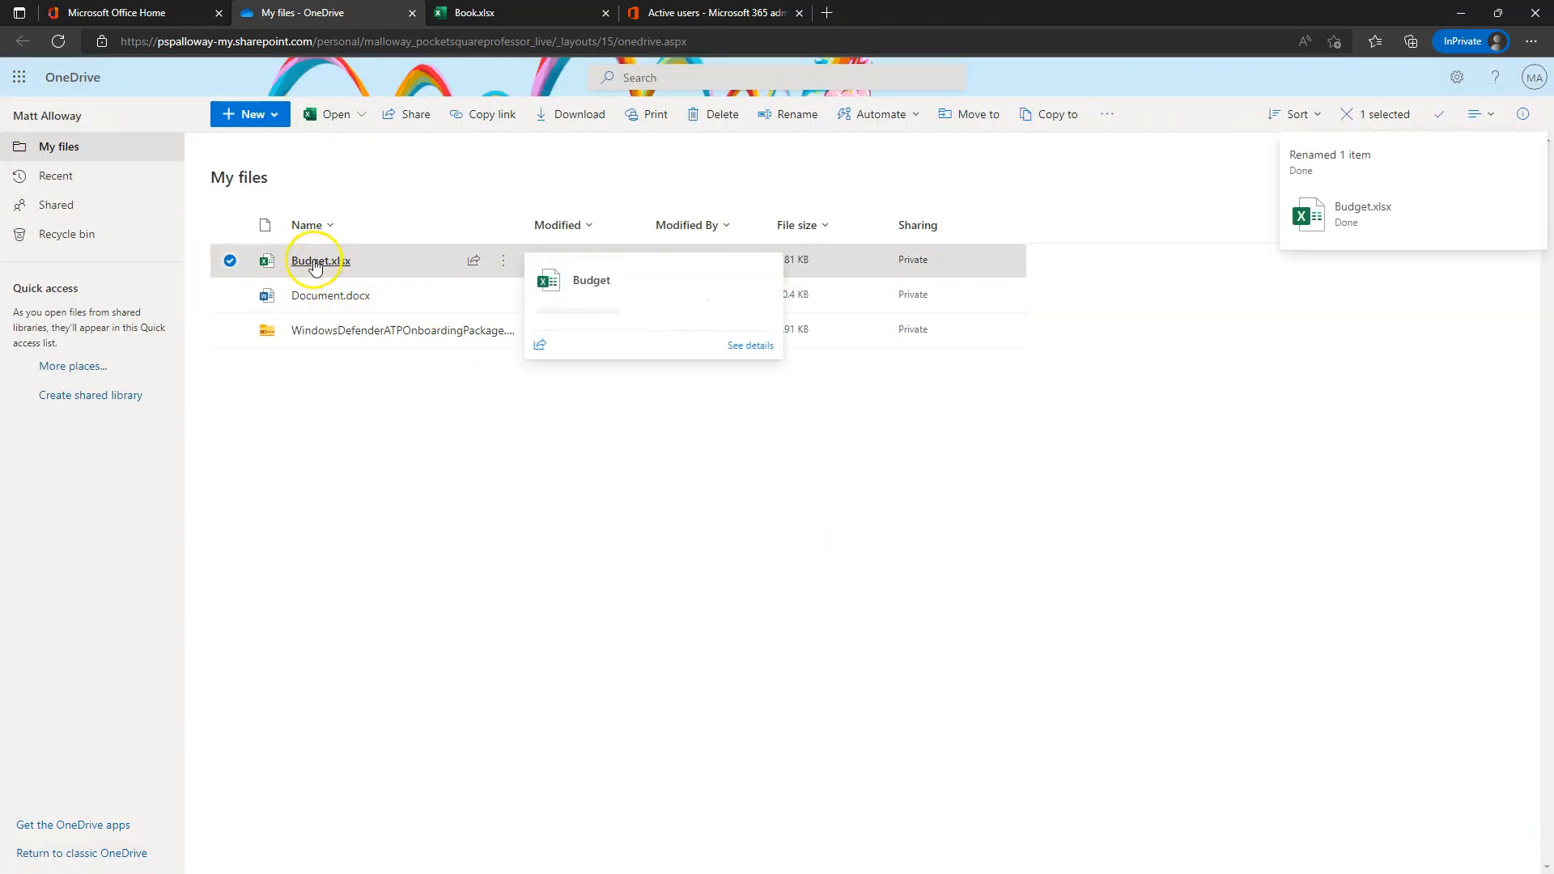
pyautogui.click(495, 13)
pyautogui.click(59, 40)
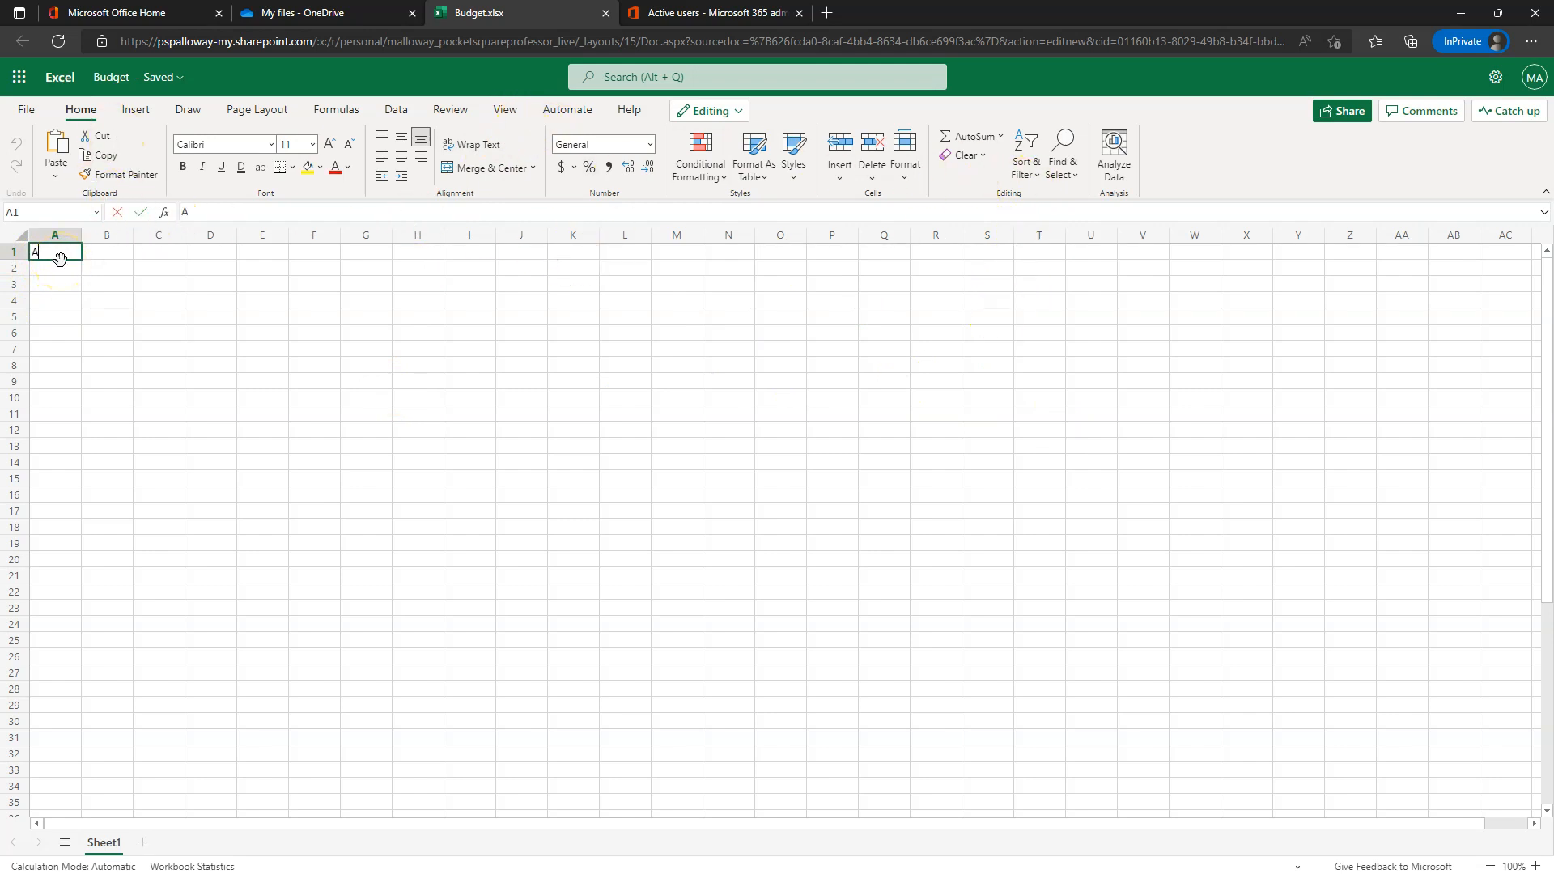
# - Enter Accounting, HR, IT and Engineering in A1:A4 and autofit column A
pyautogui.write('ccounting')
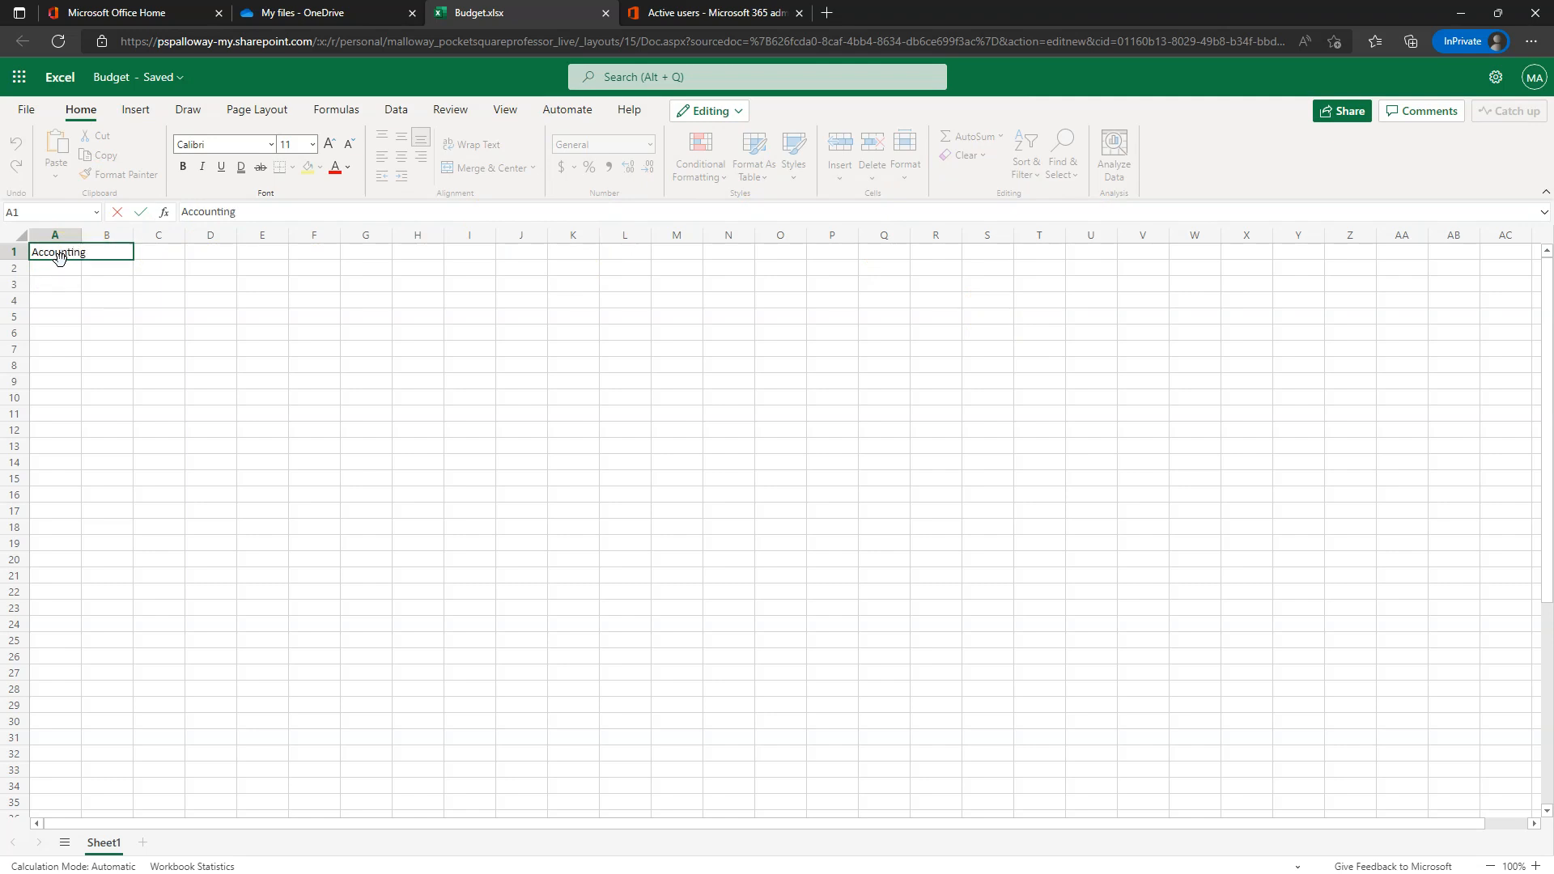
pyautogui.press('Return')
pyautogui.write('HR')
pyautogui.press('Return')
pyautogui.write('IT')
pyautogui.press('Return')
pyautogui.write('Engin')
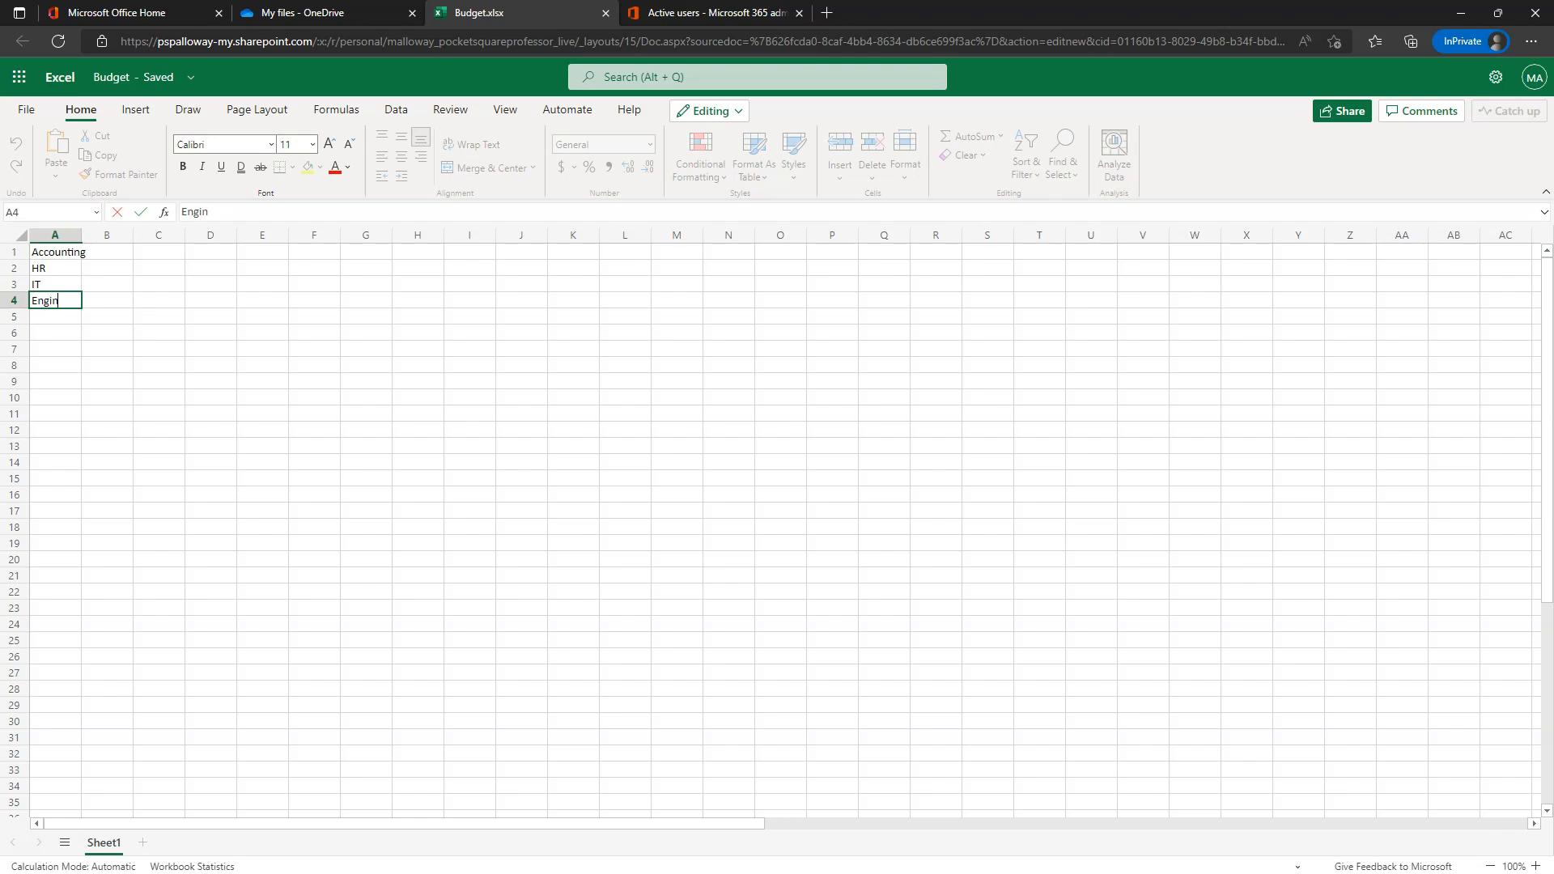
pyautogui.write('eering')
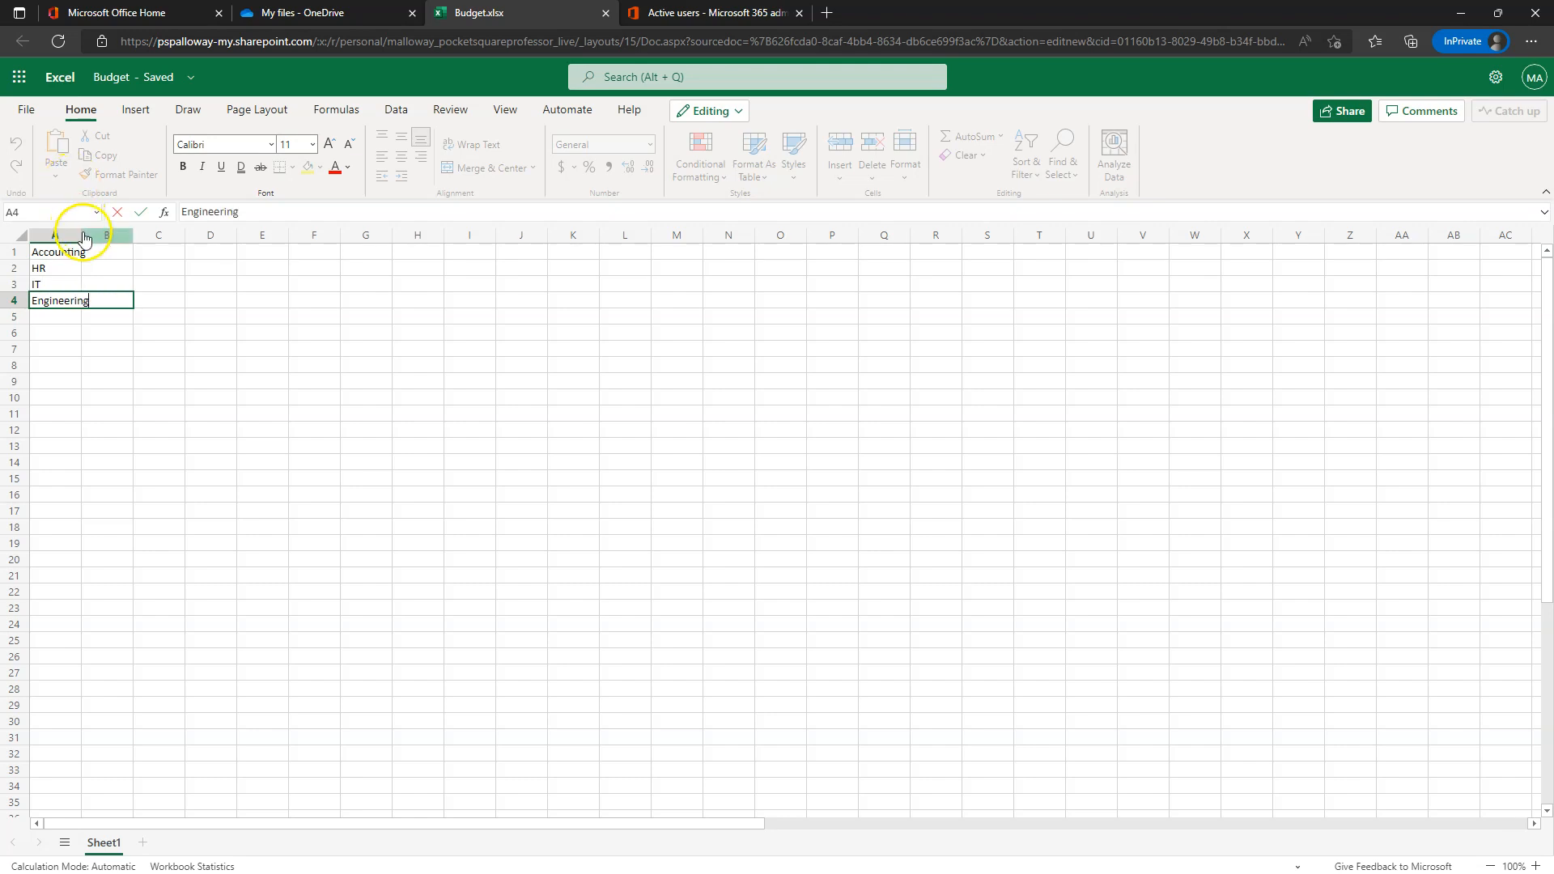
pyautogui.click(90, 235)
pyautogui.doubleClick(82, 234)
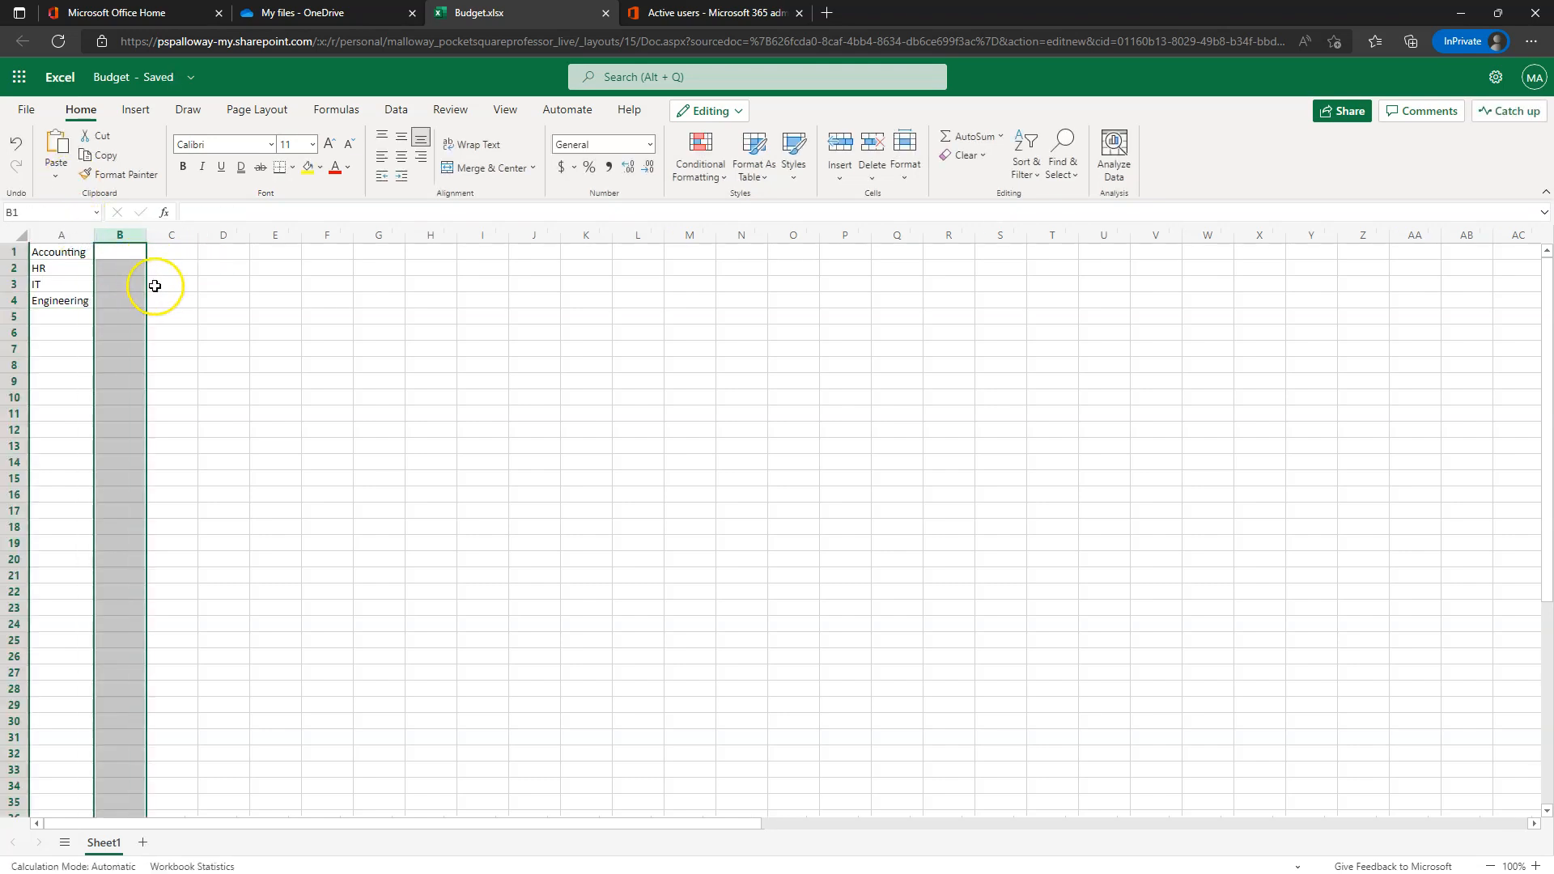
pyautogui.click(376, 463)
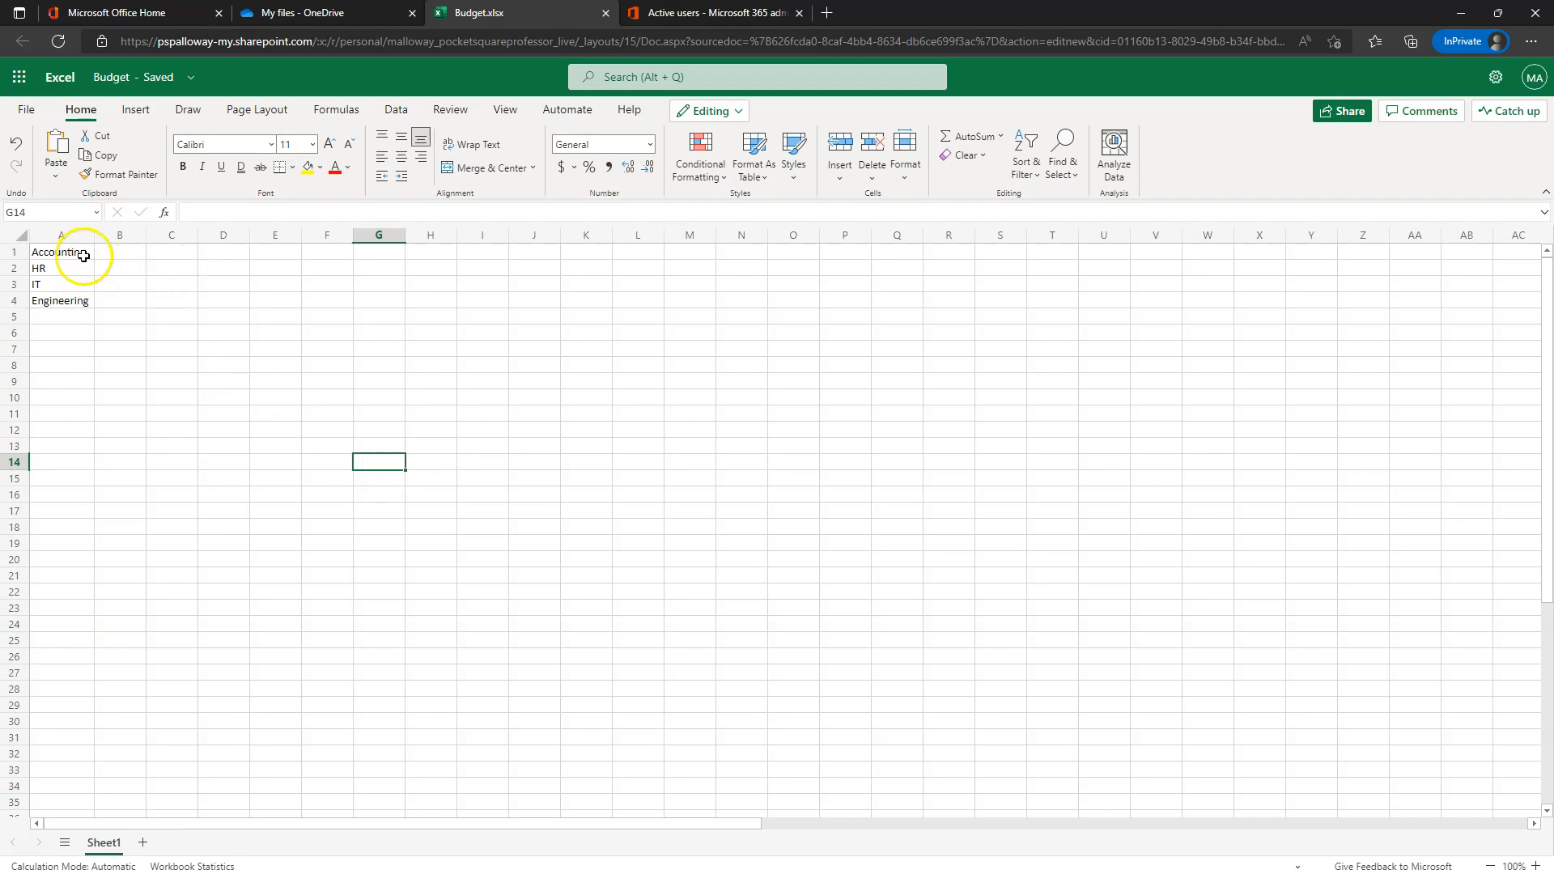
# - Insert a row above the list, add the heading 'How much do you need?' in B1, and autofit column B
pyautogui.click(18, 254)
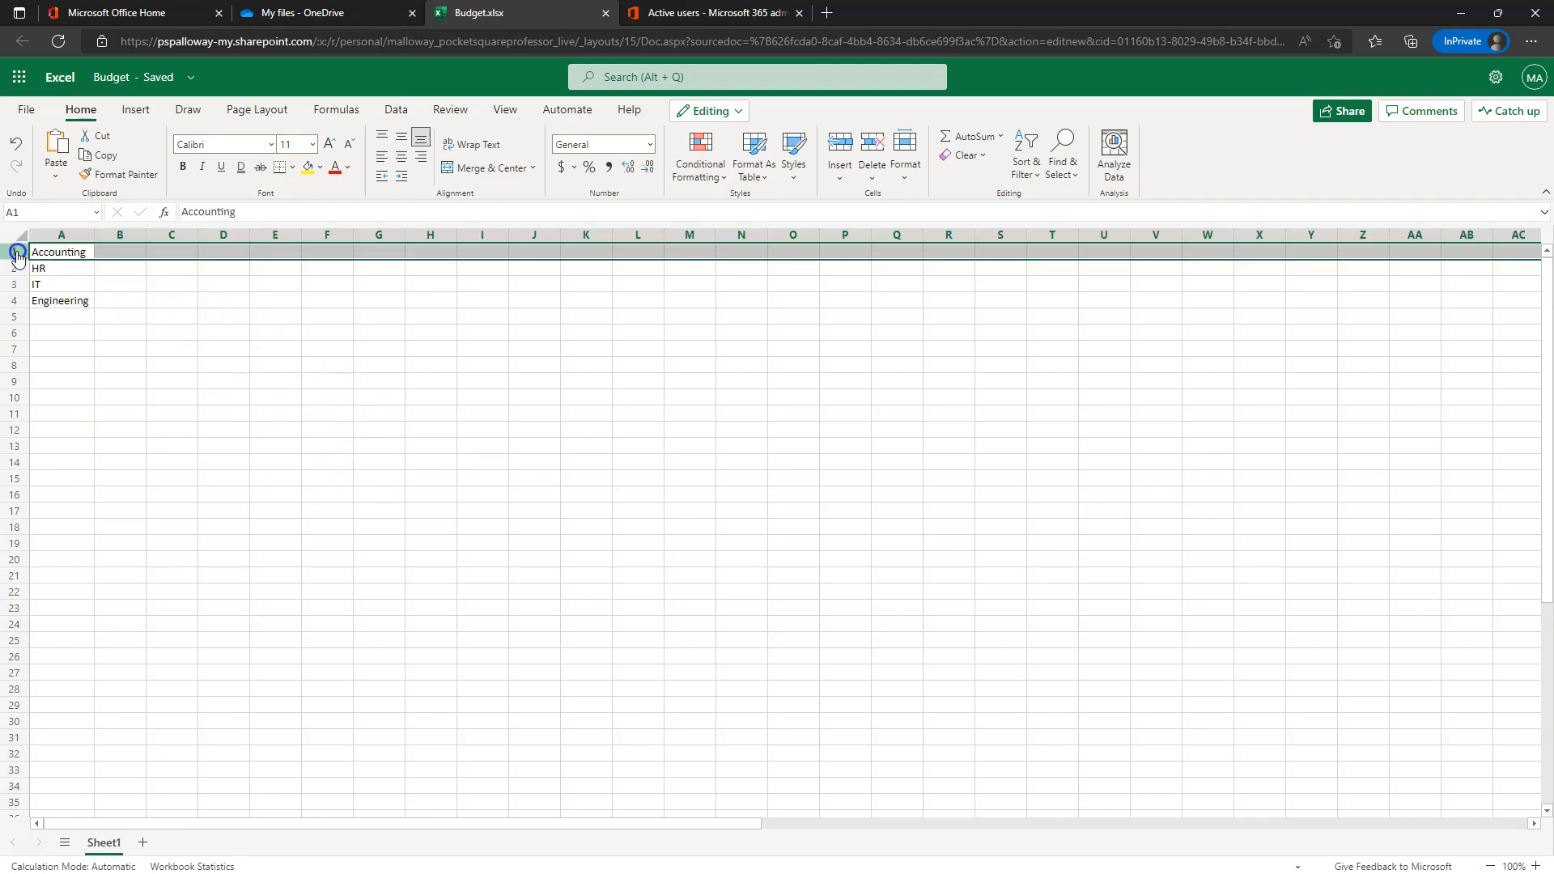
pyautogui.rightClick(22, 259)
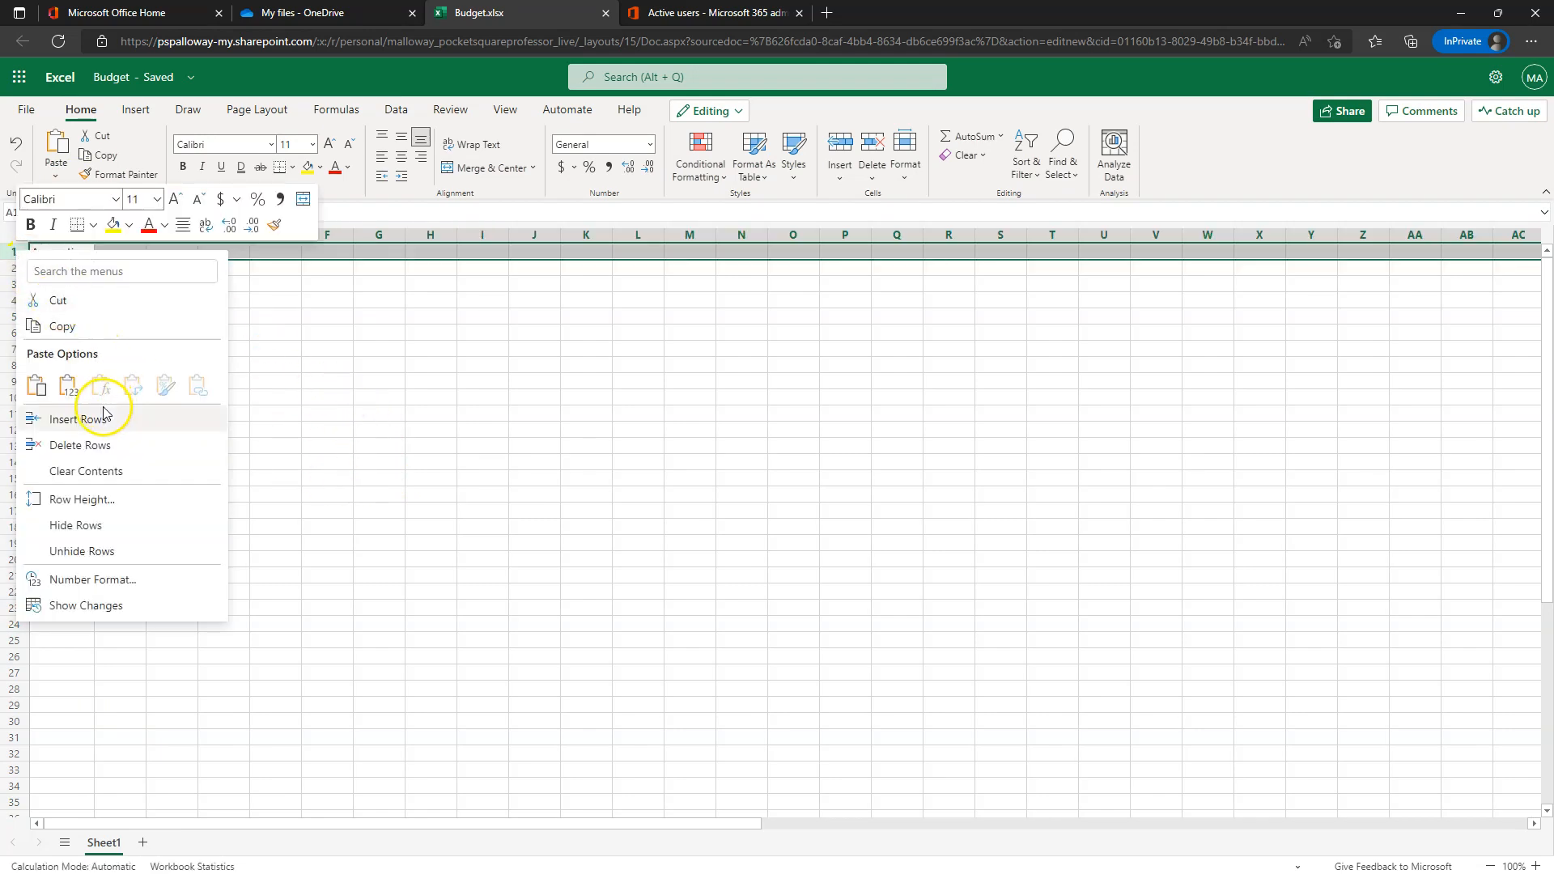
pyautogui.click(95, 416)
pyautogui.click(119, 251)
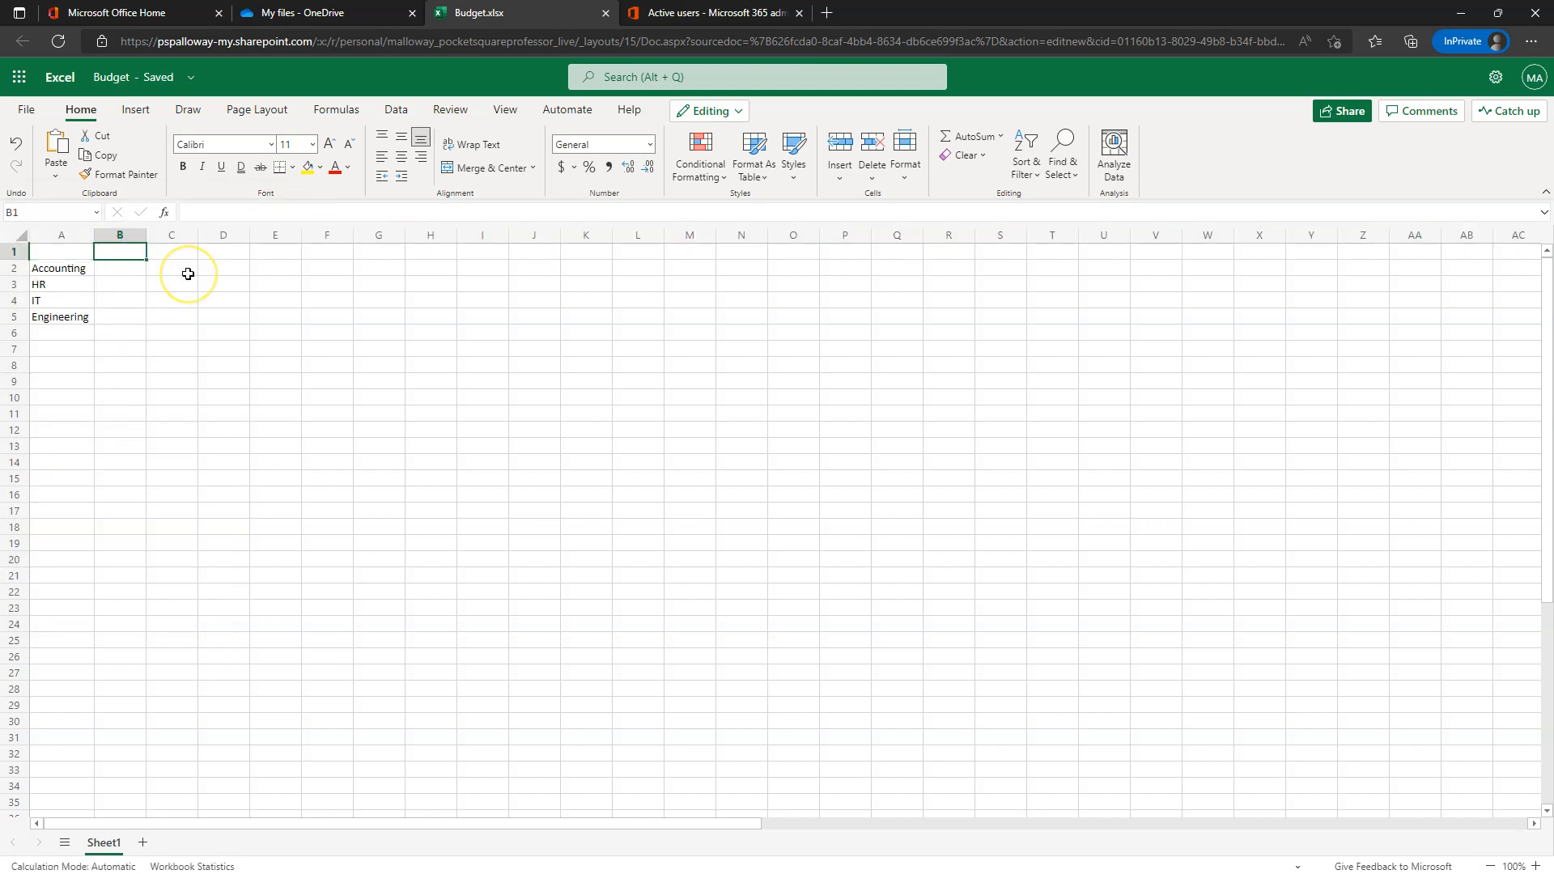
pyautogui.write('Ho')
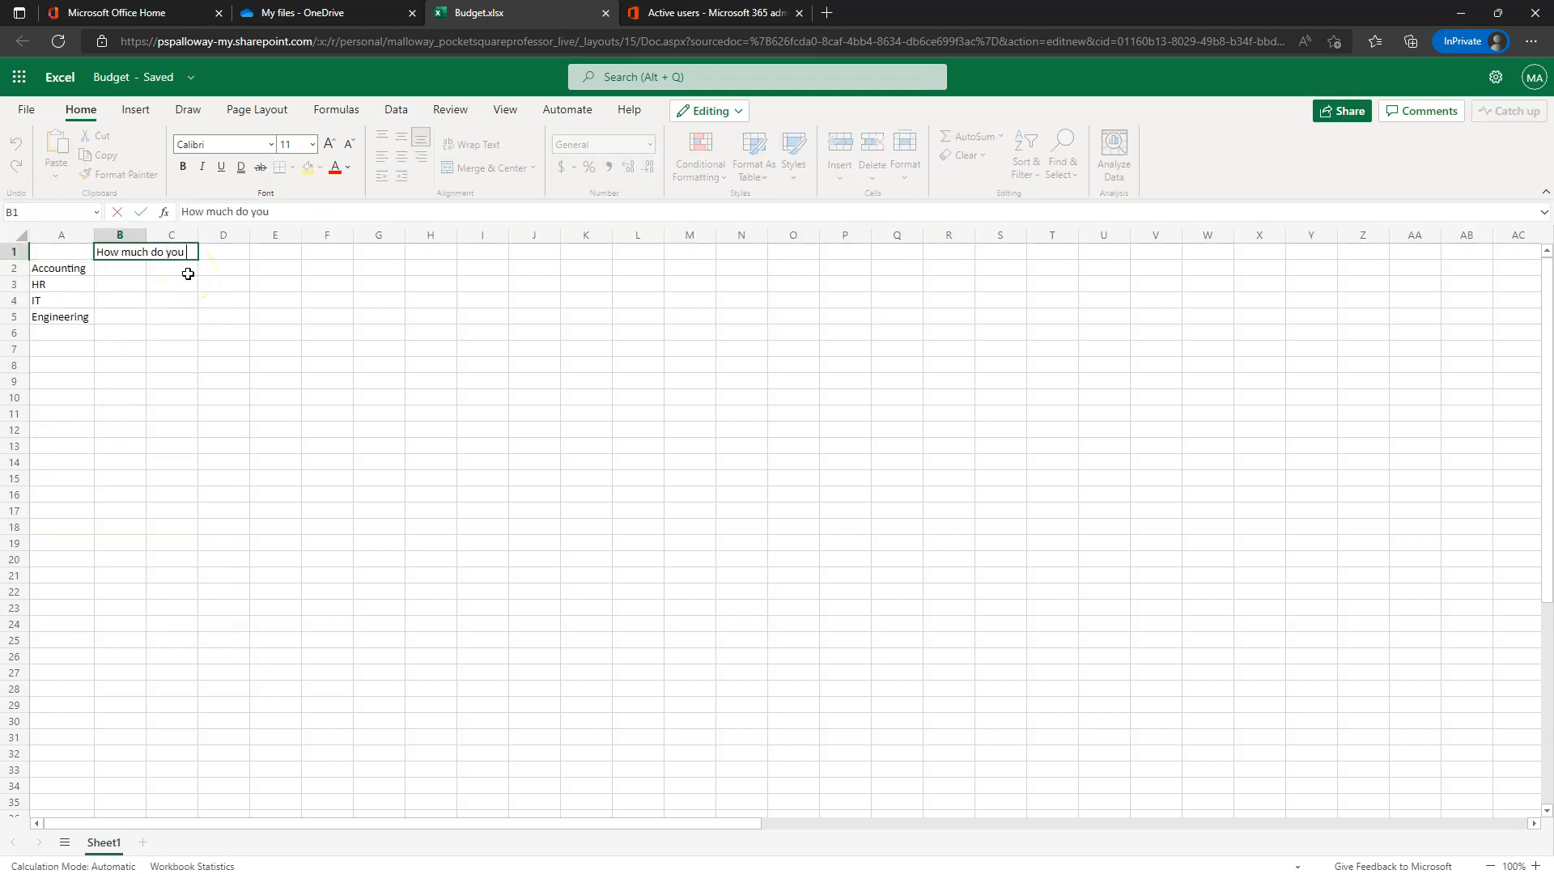
pyautogui.click(132, 234)
pyautogui.doubleClick(146, 235)
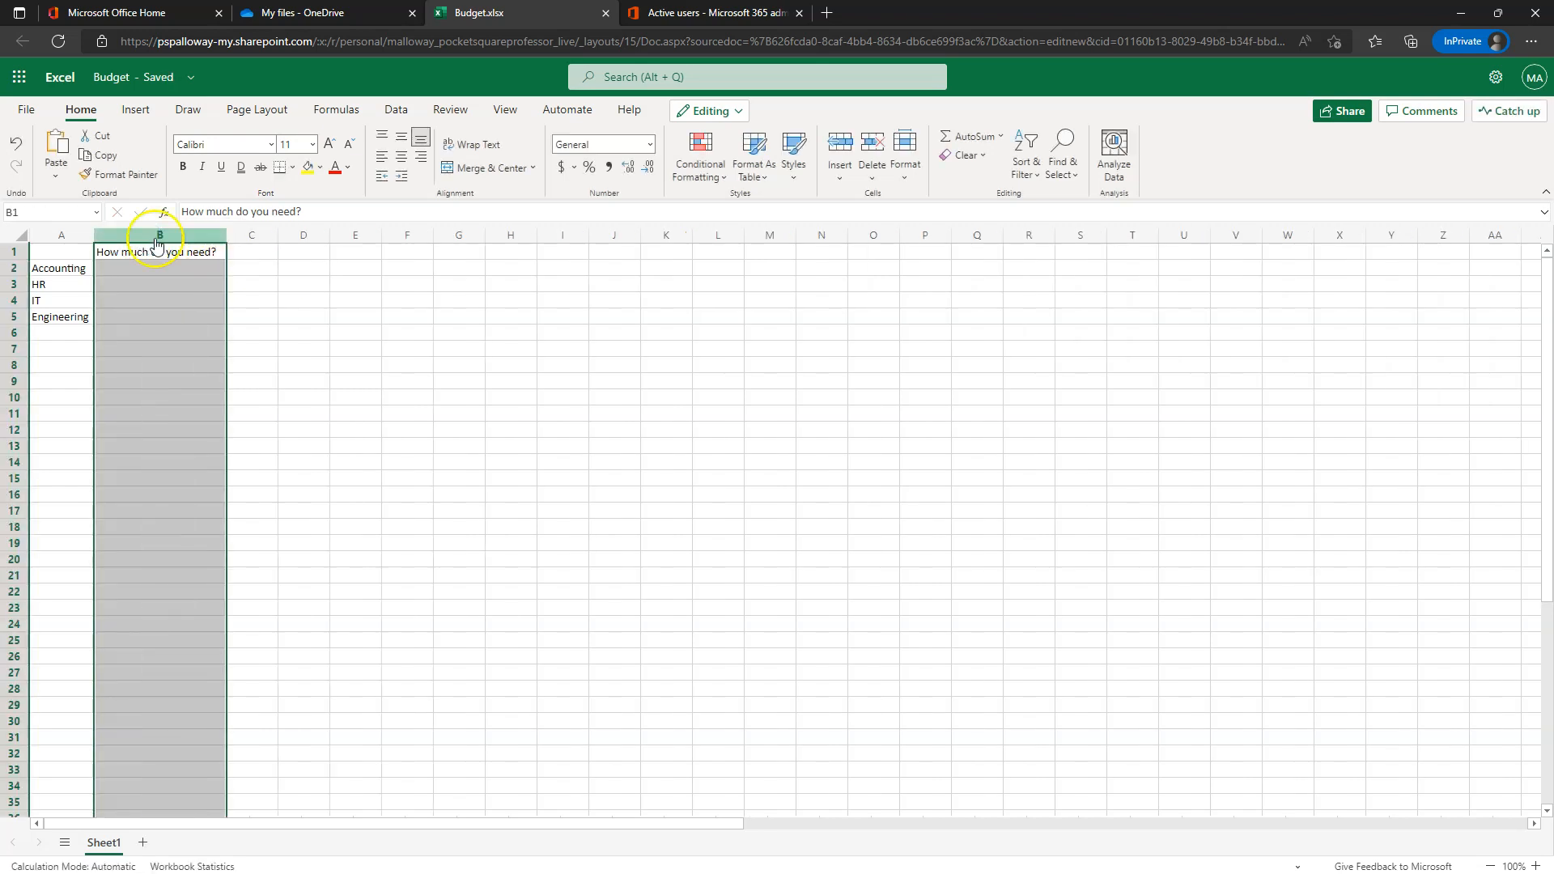
pyautogui.click(356, 315)
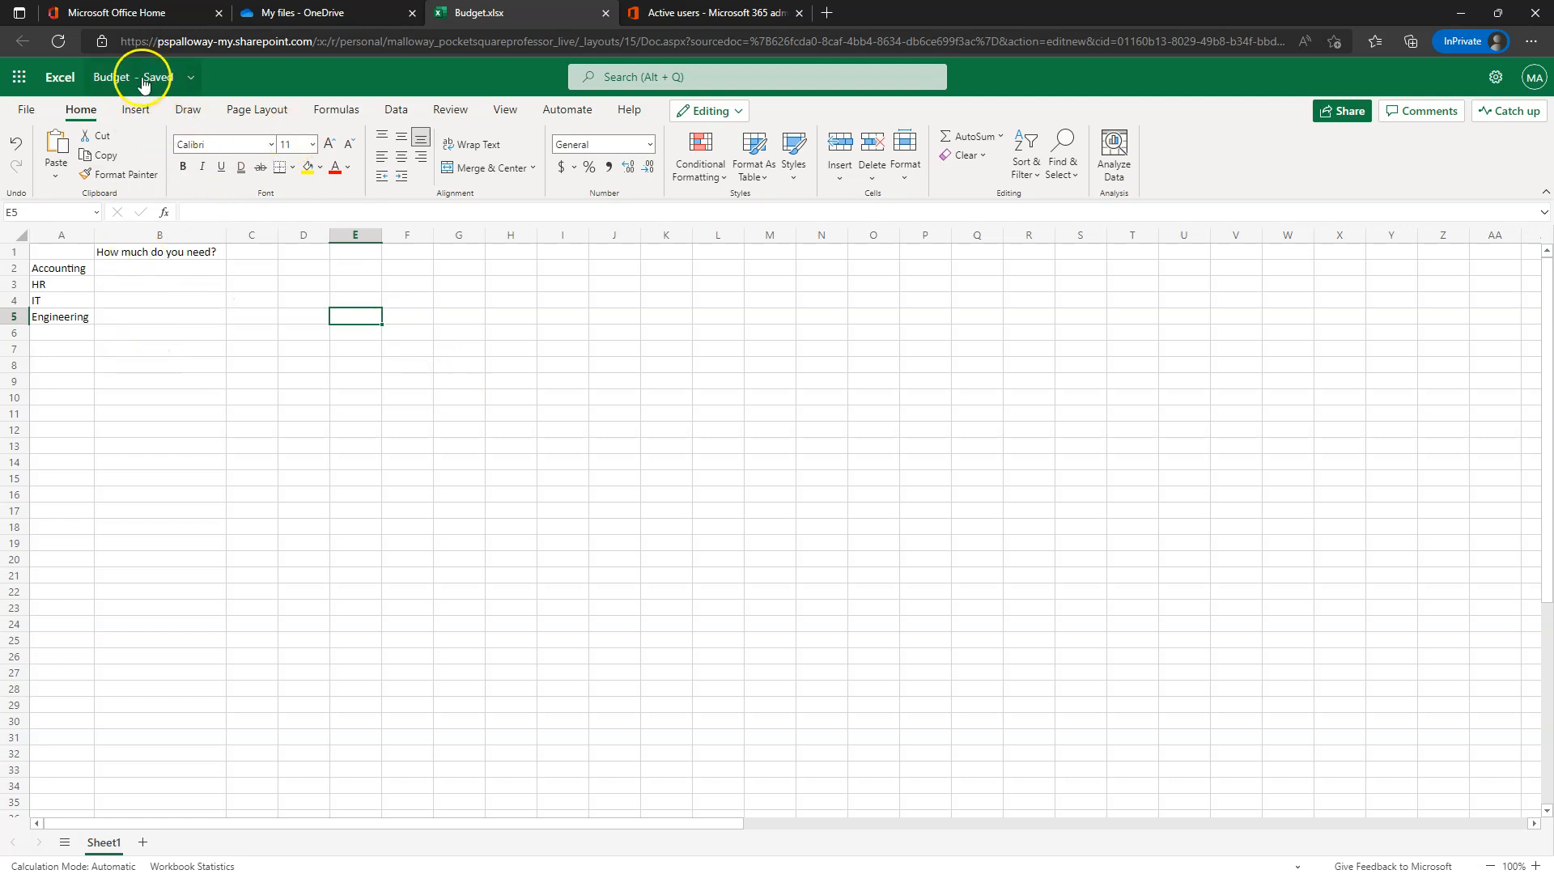
# - Open and close the workbook's File options twice
pyautogui.click(30, 112)
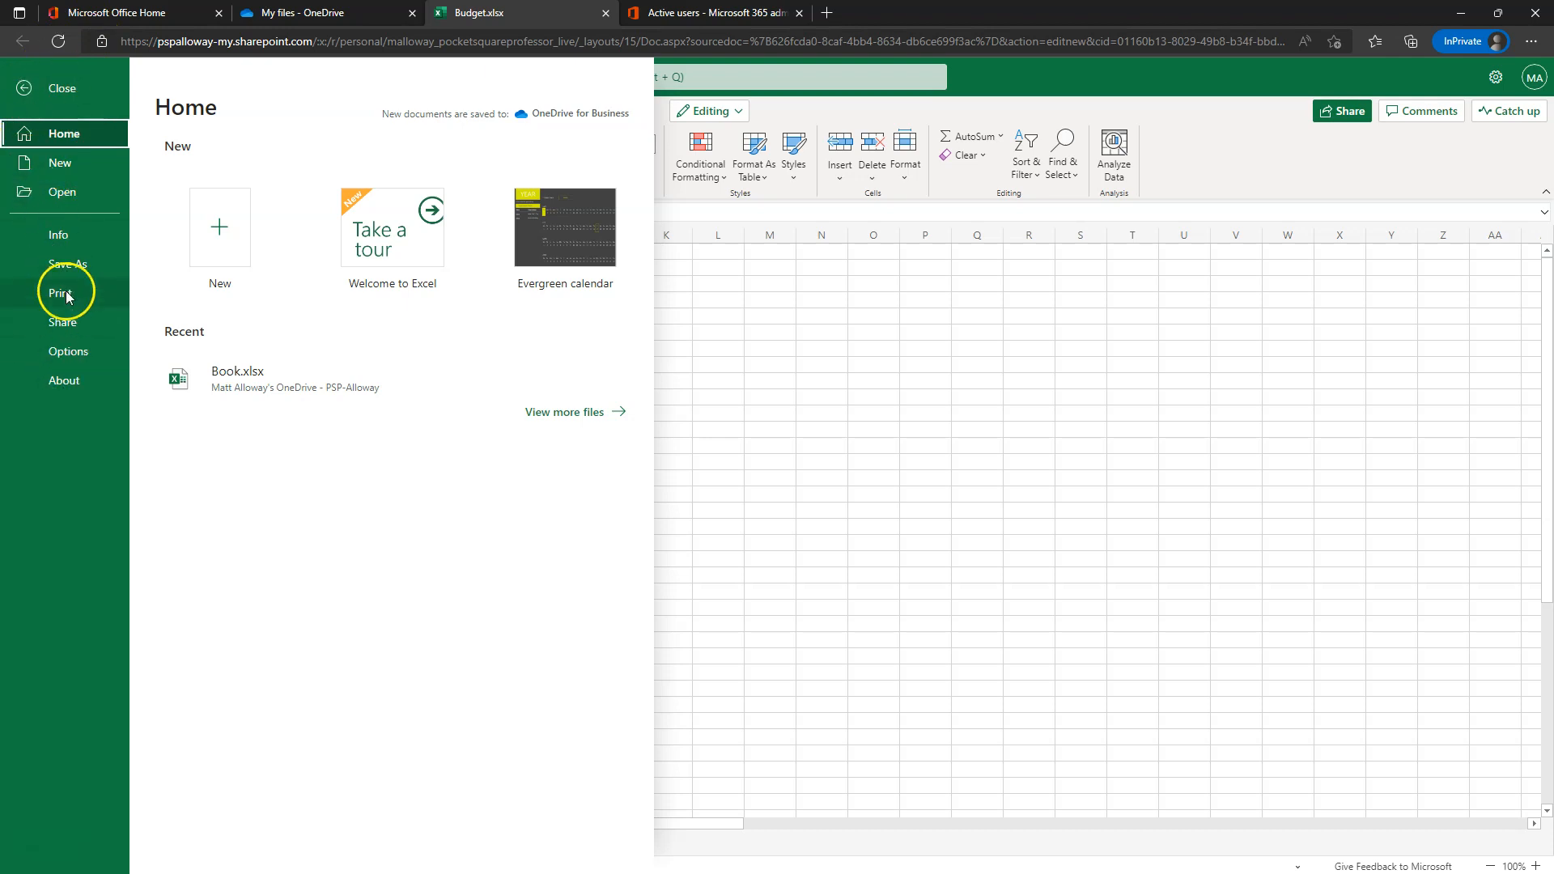
pyautogui.click(23, 91)
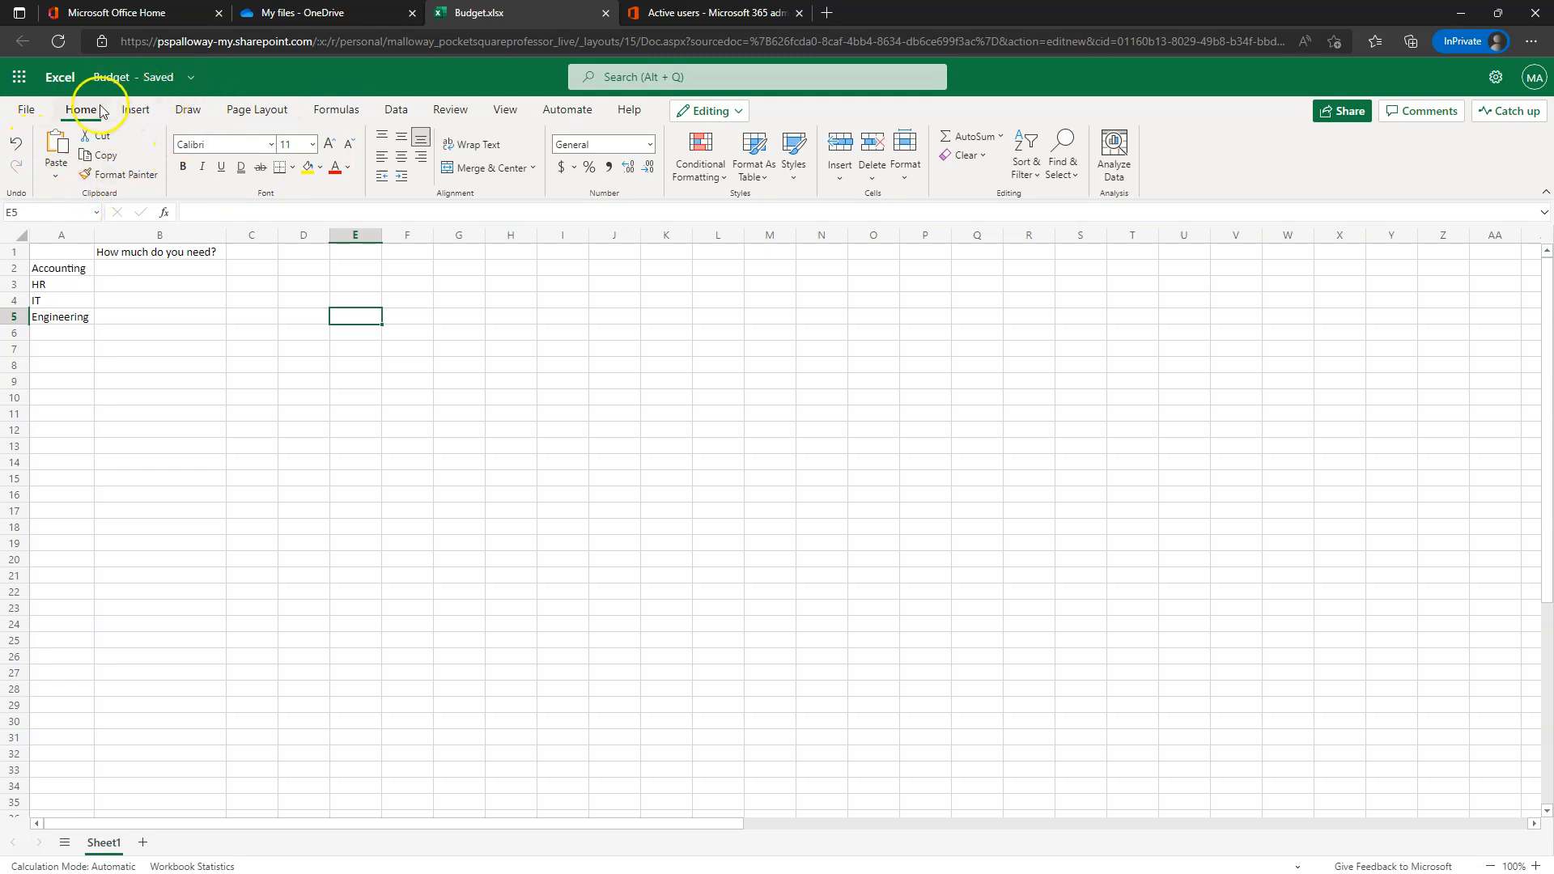
pyautogui.click(26, 106)
pyautogui.click(25, 87)
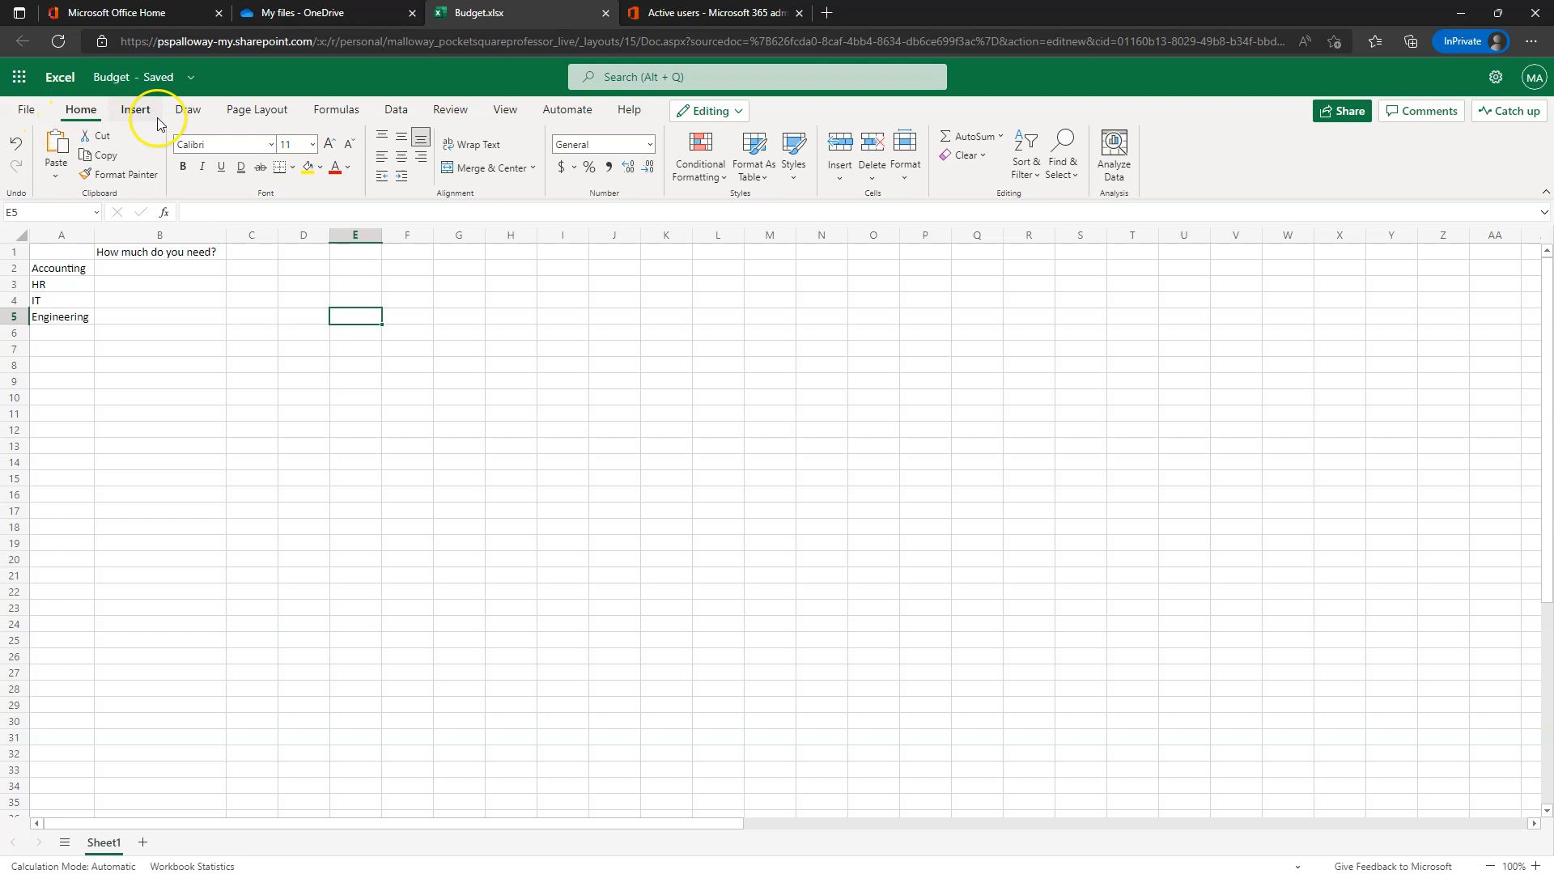
# - Browse the Page Layout, Formulas, Review, Automate and Insert ribbon tabs, ending on Home
pyautogui.click(255, 109)
pyautogui.click(335, 109)
pyautogui.click(444, 111)
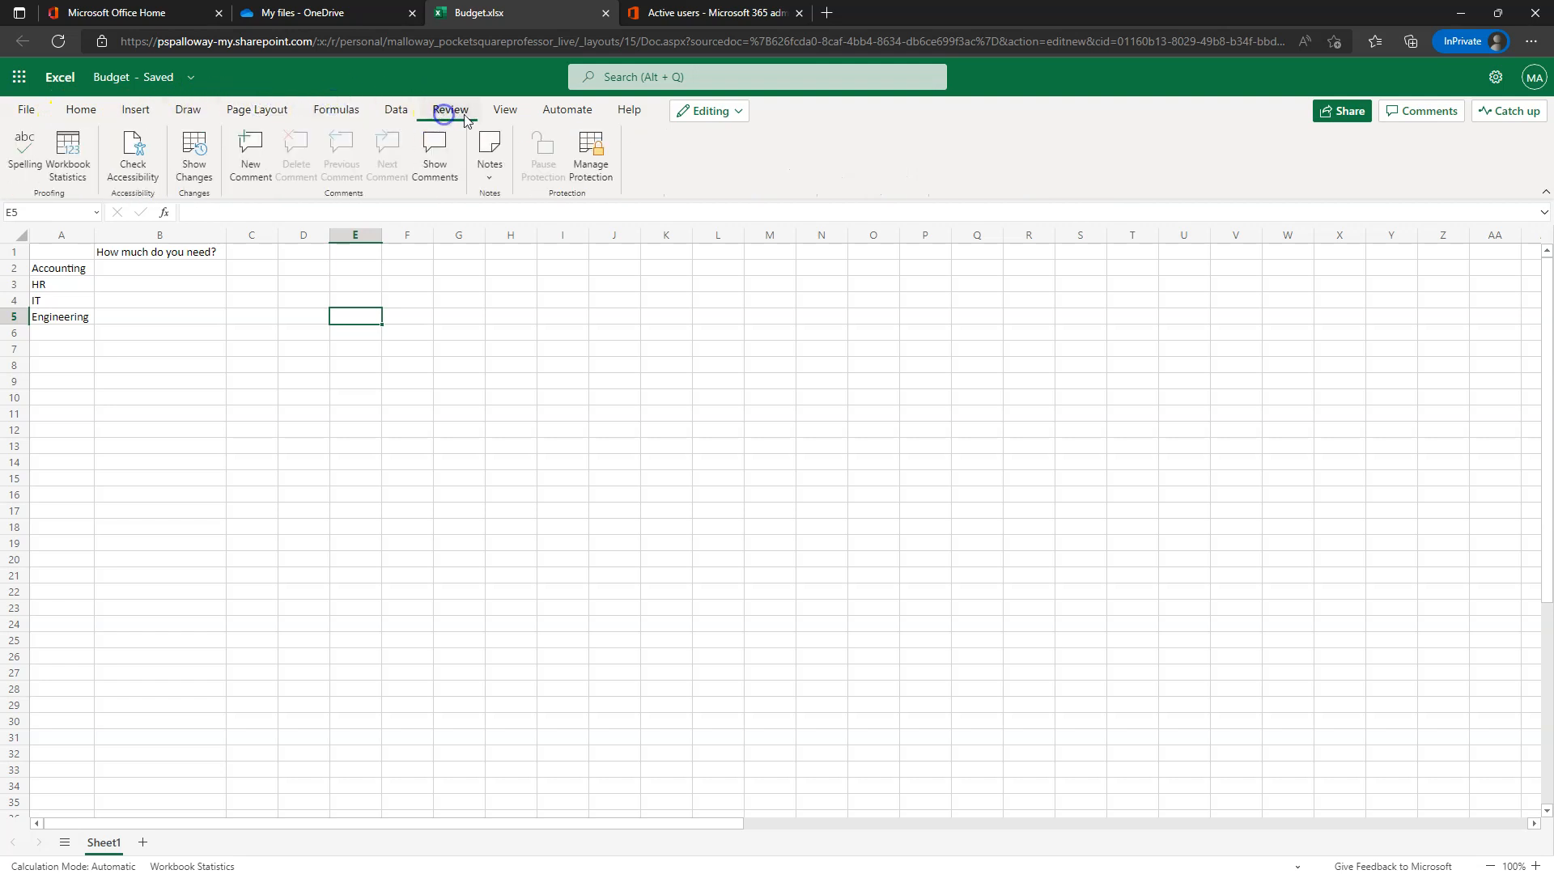
pyautogui.click(567, 109)
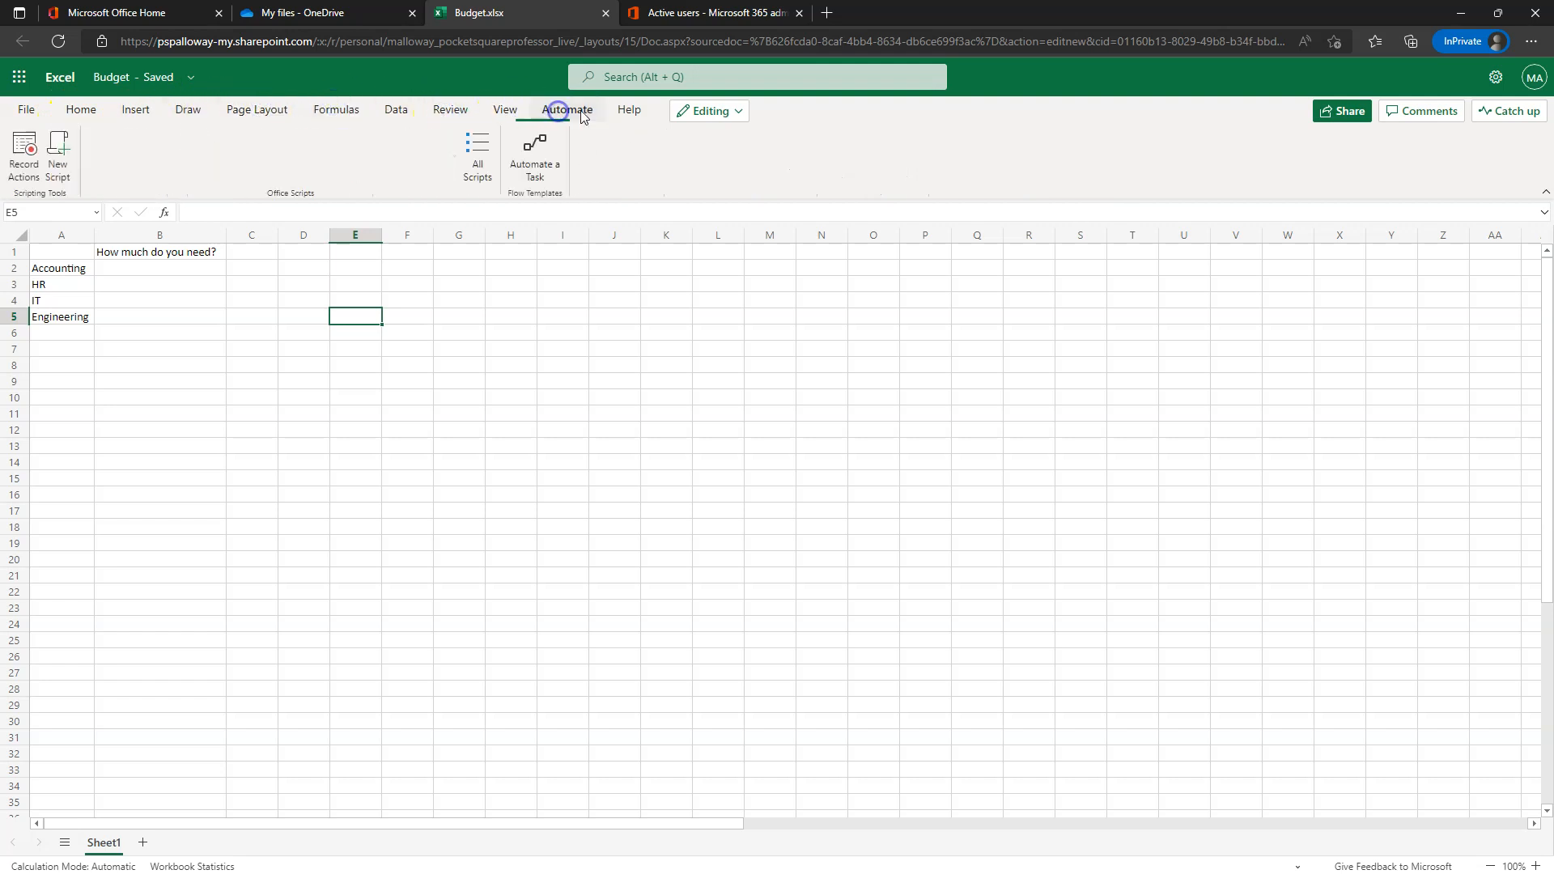
pyautogui.click(80, 110)
pyautogui.click(123, 110)
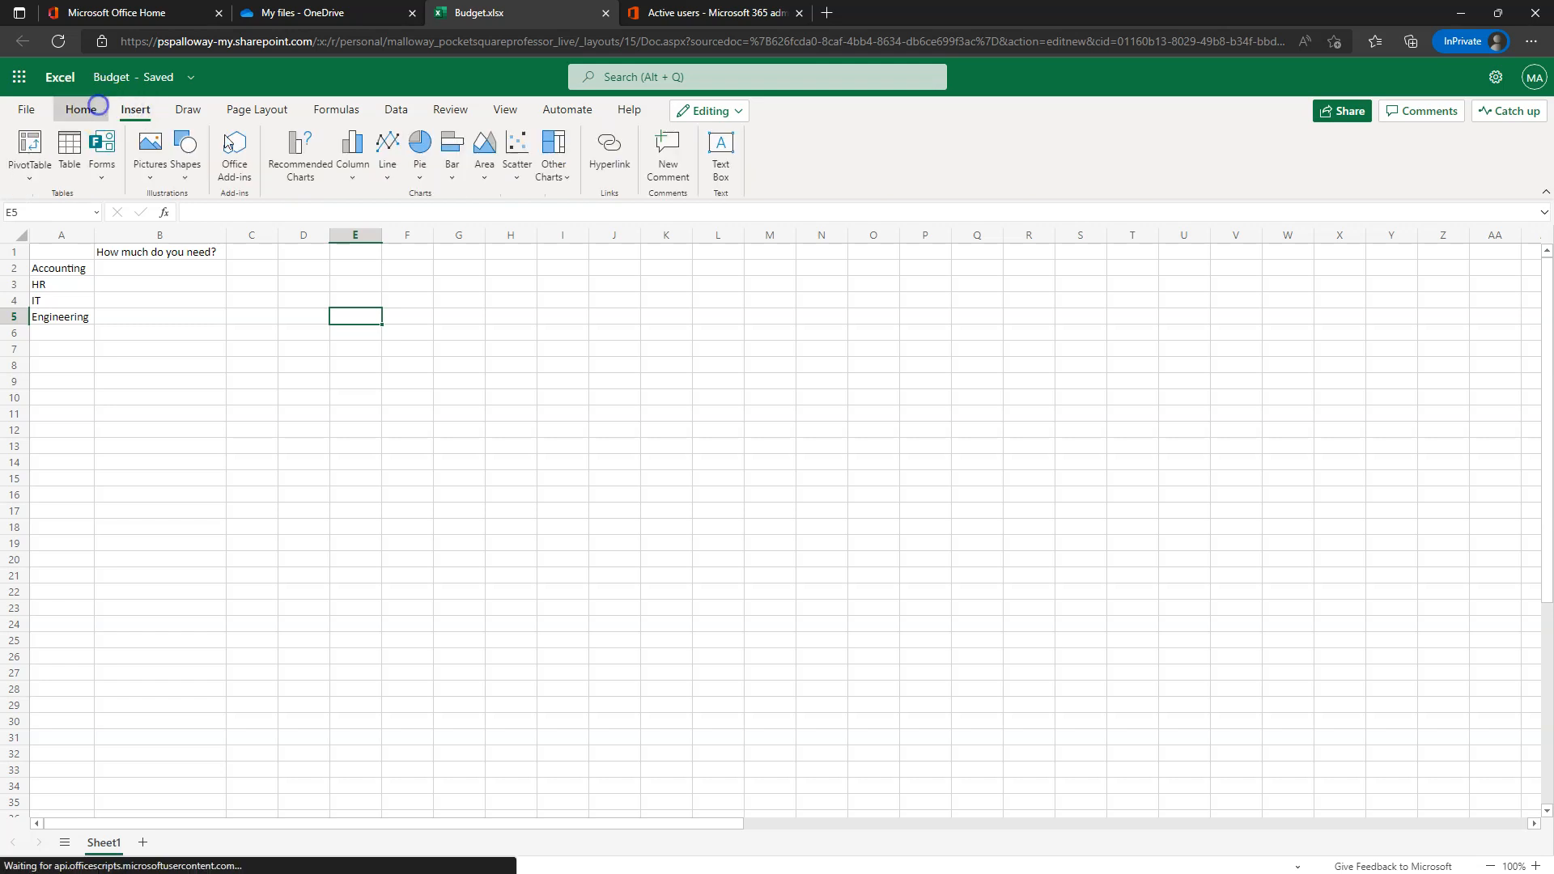
pyautogui.click(81, 109)
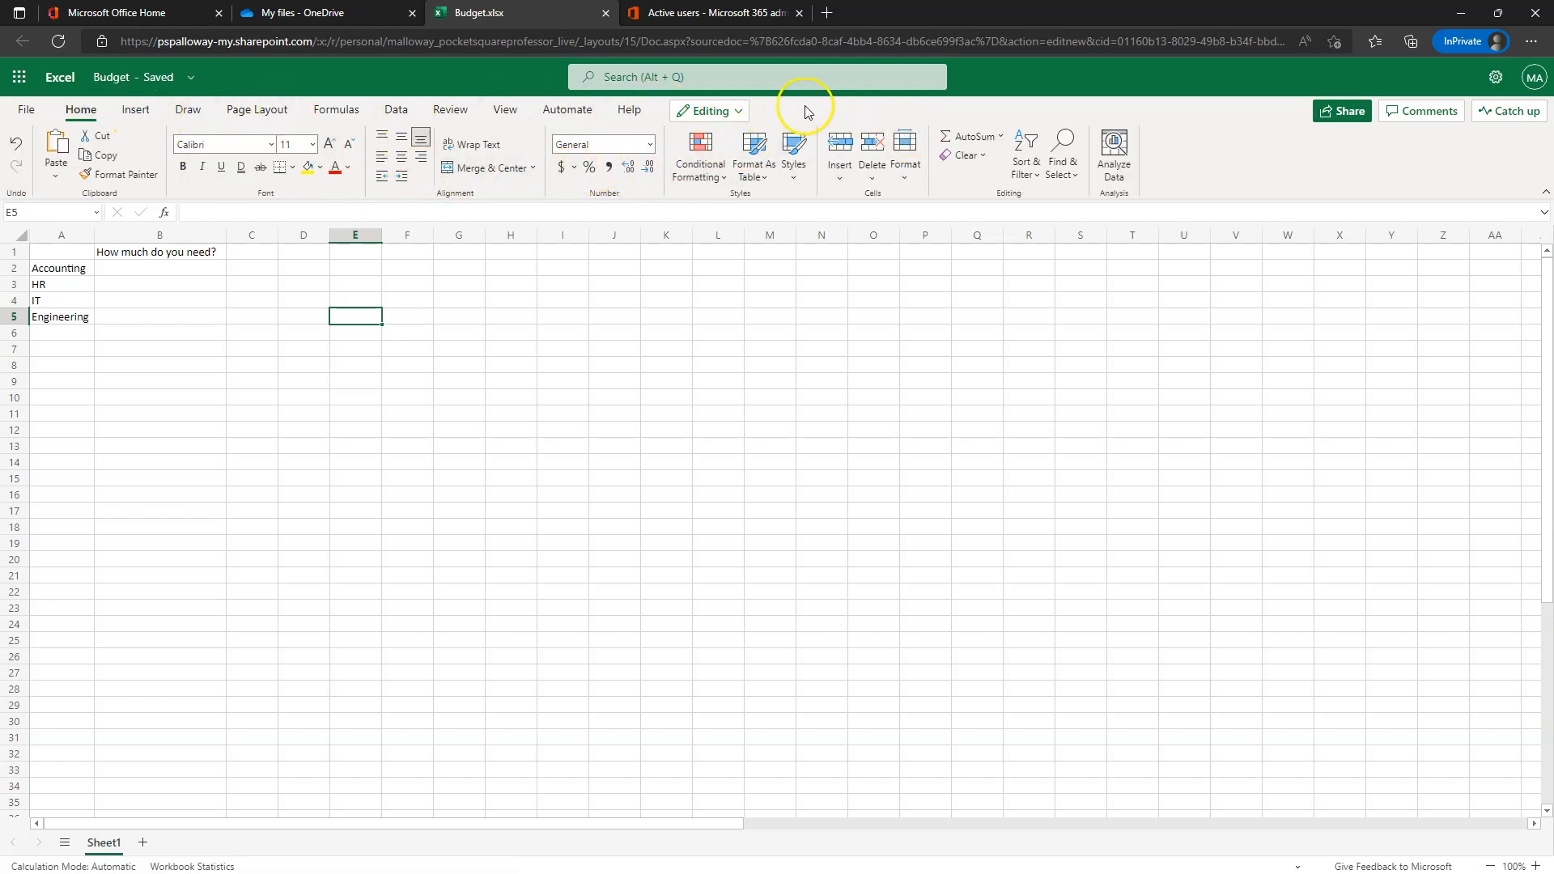
# - Check the Editing mode choices, then close the Budget.xlsx tab to return to My files
pyautogui.click(730, 111)
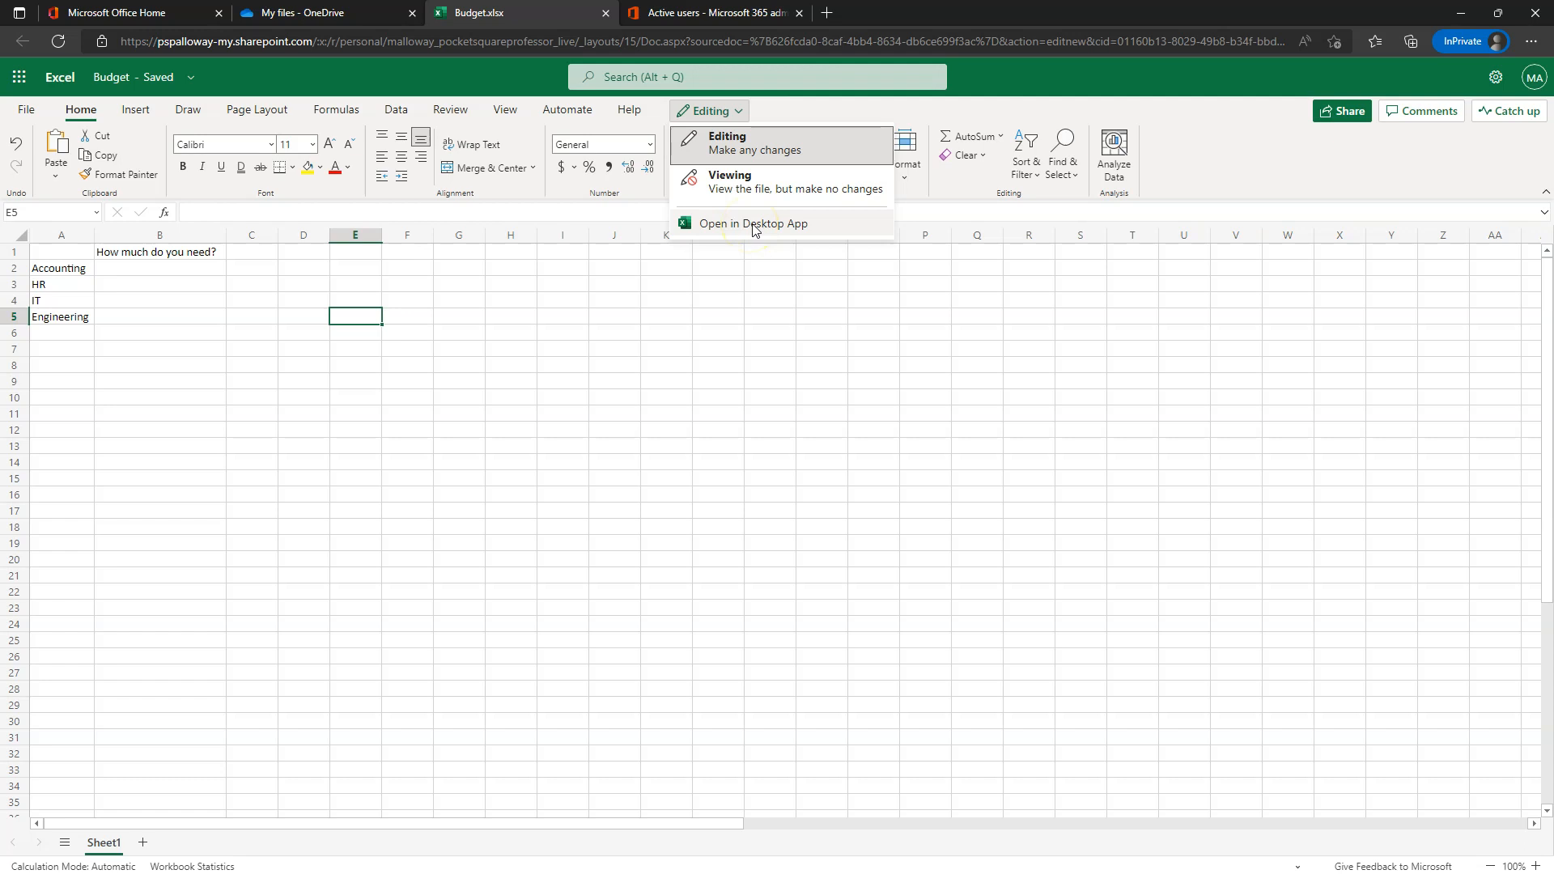
pyautogui.click(1030, 75)
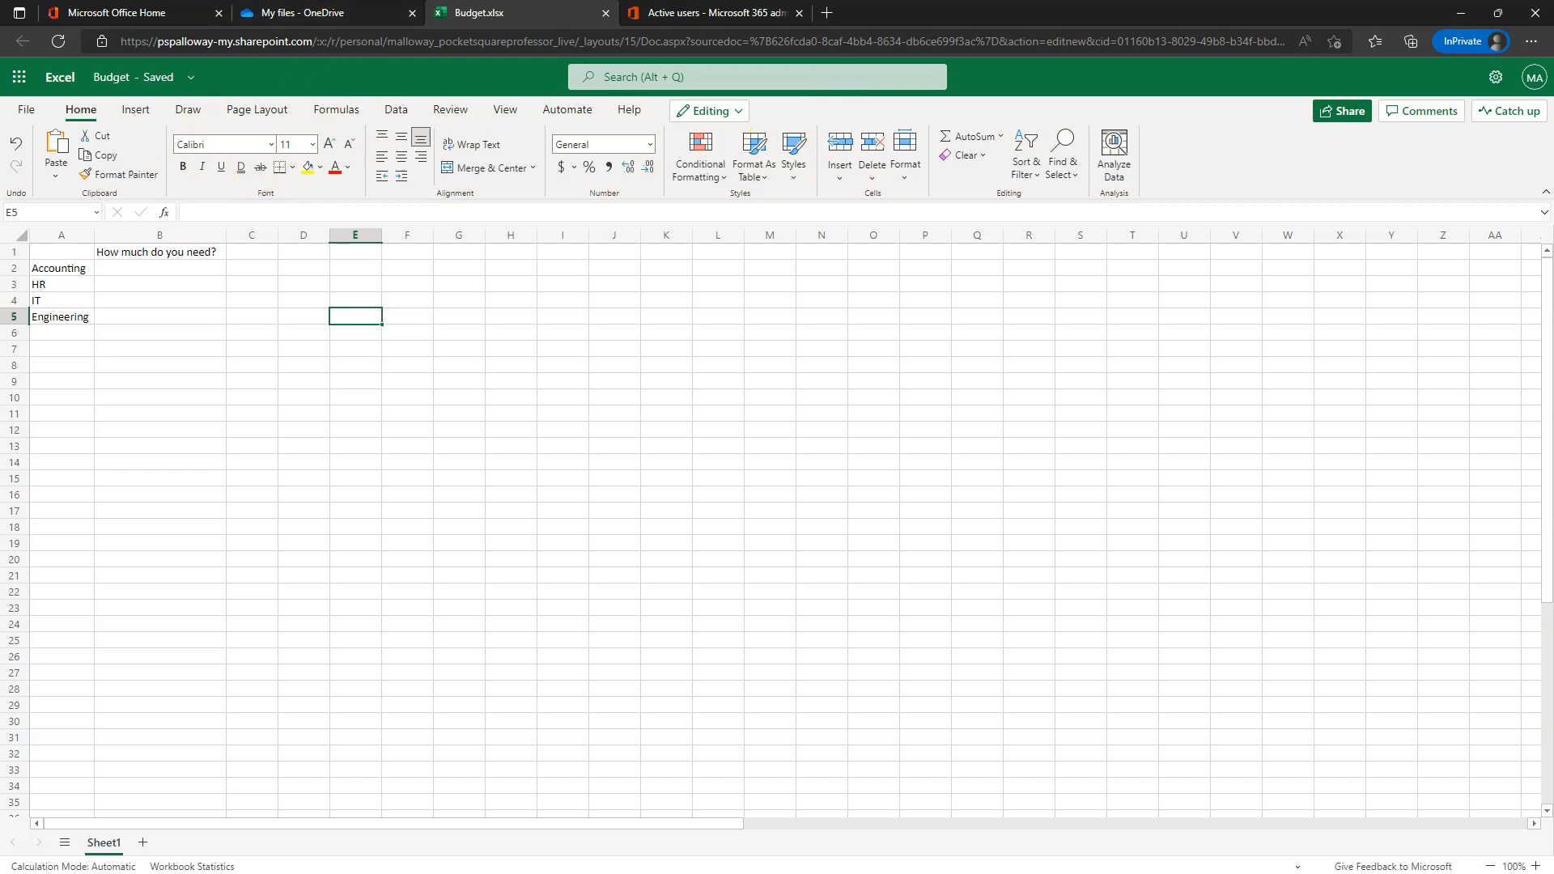
pyautogui.click(607, 14)
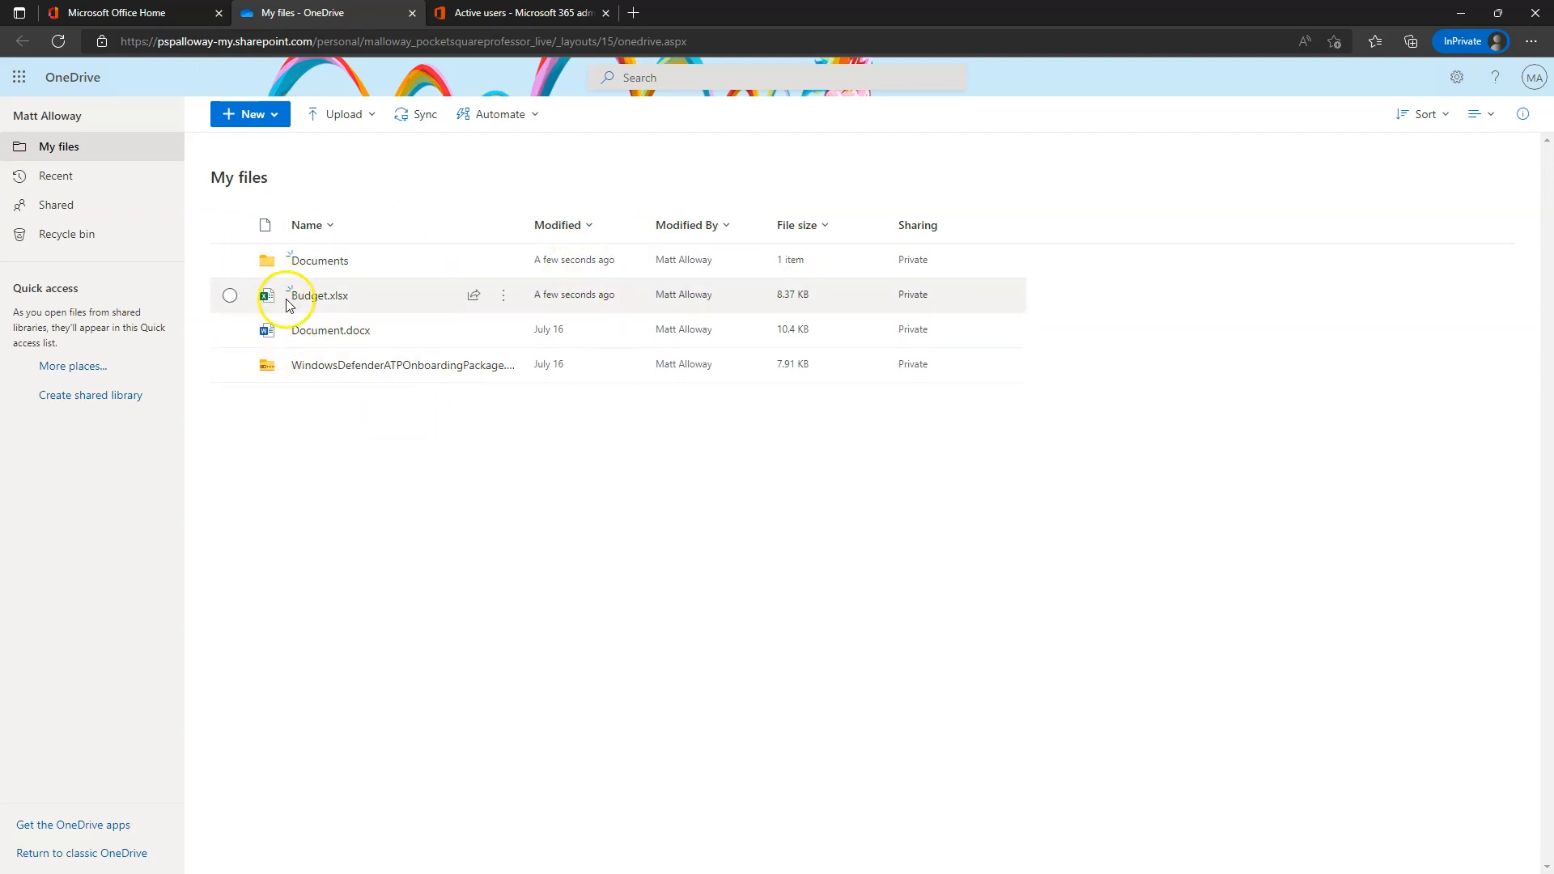
# - View the profile of whoever modified Budget.xlsx and glance at the file's actions menu
pyautogui.moveTo(312, 300)
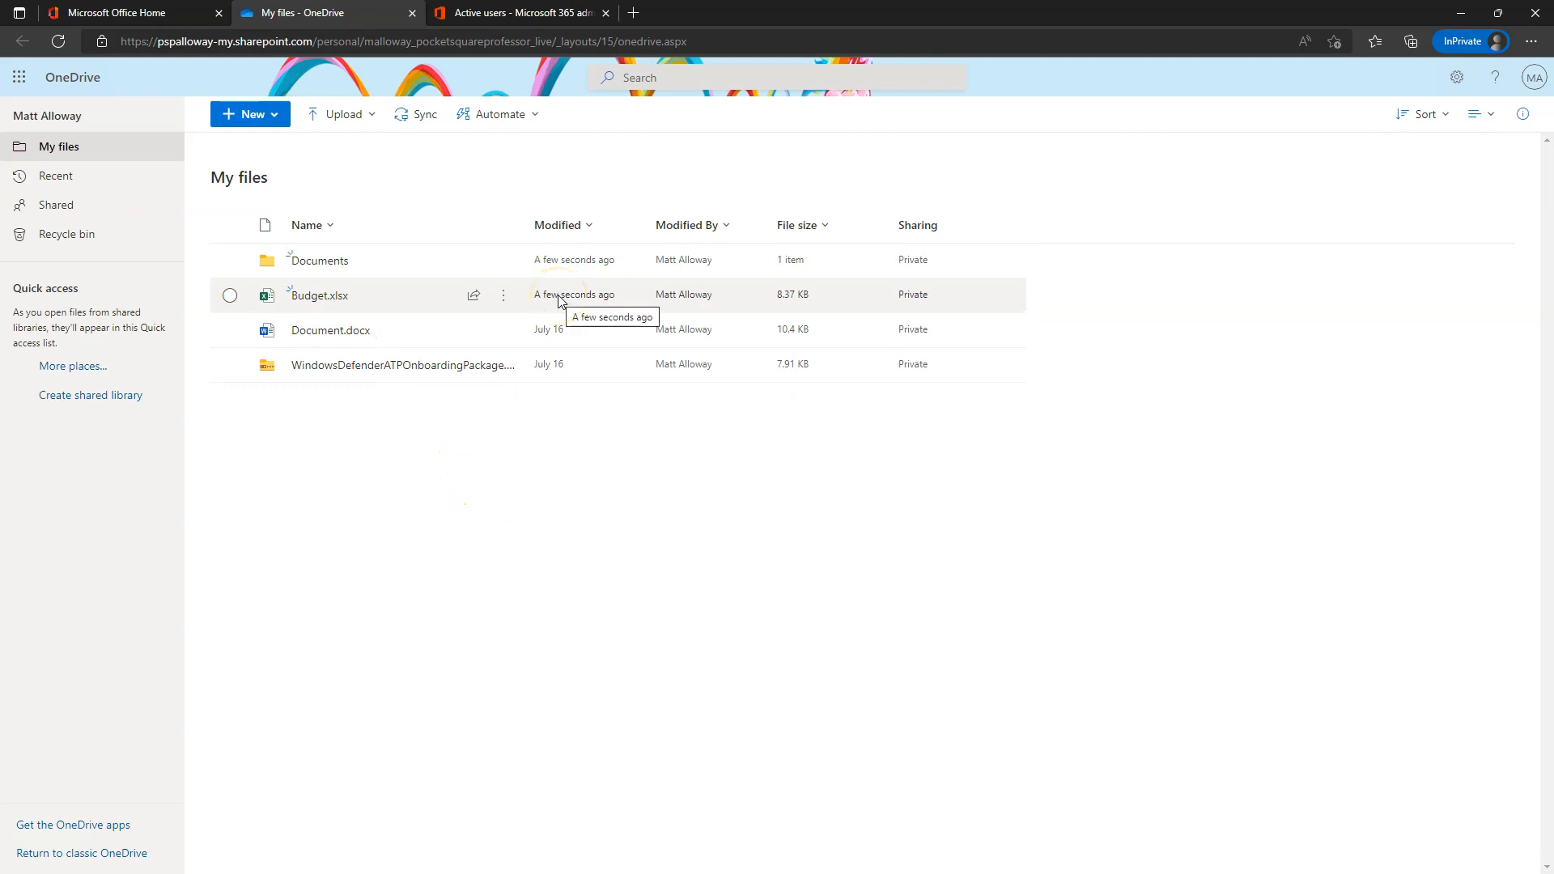
pyautogui.click(675, 301)
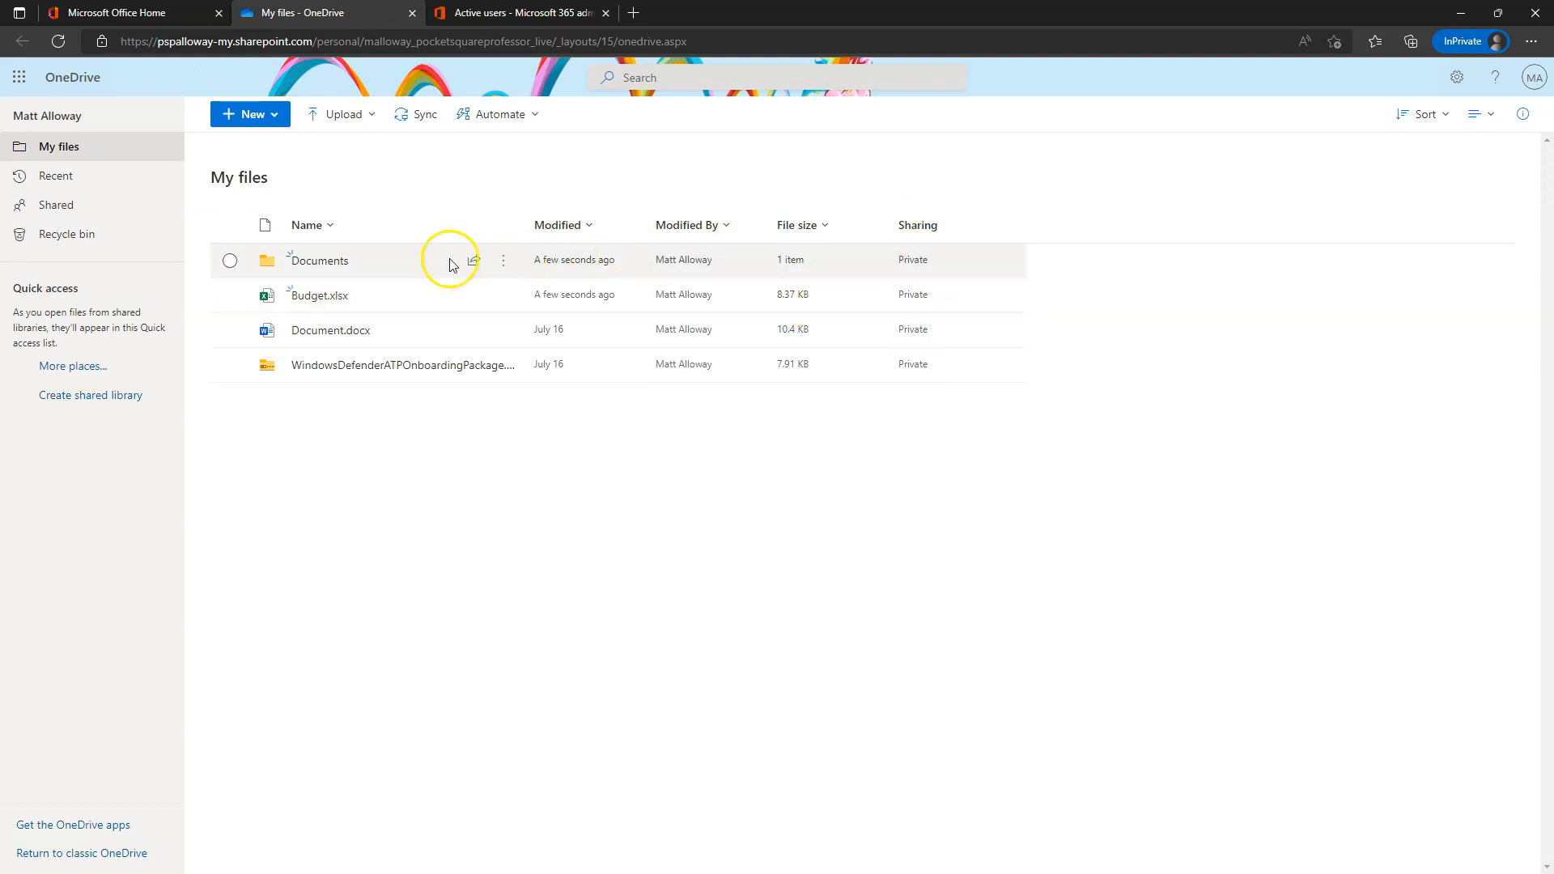
pyautogui.moveTo(381, 296)
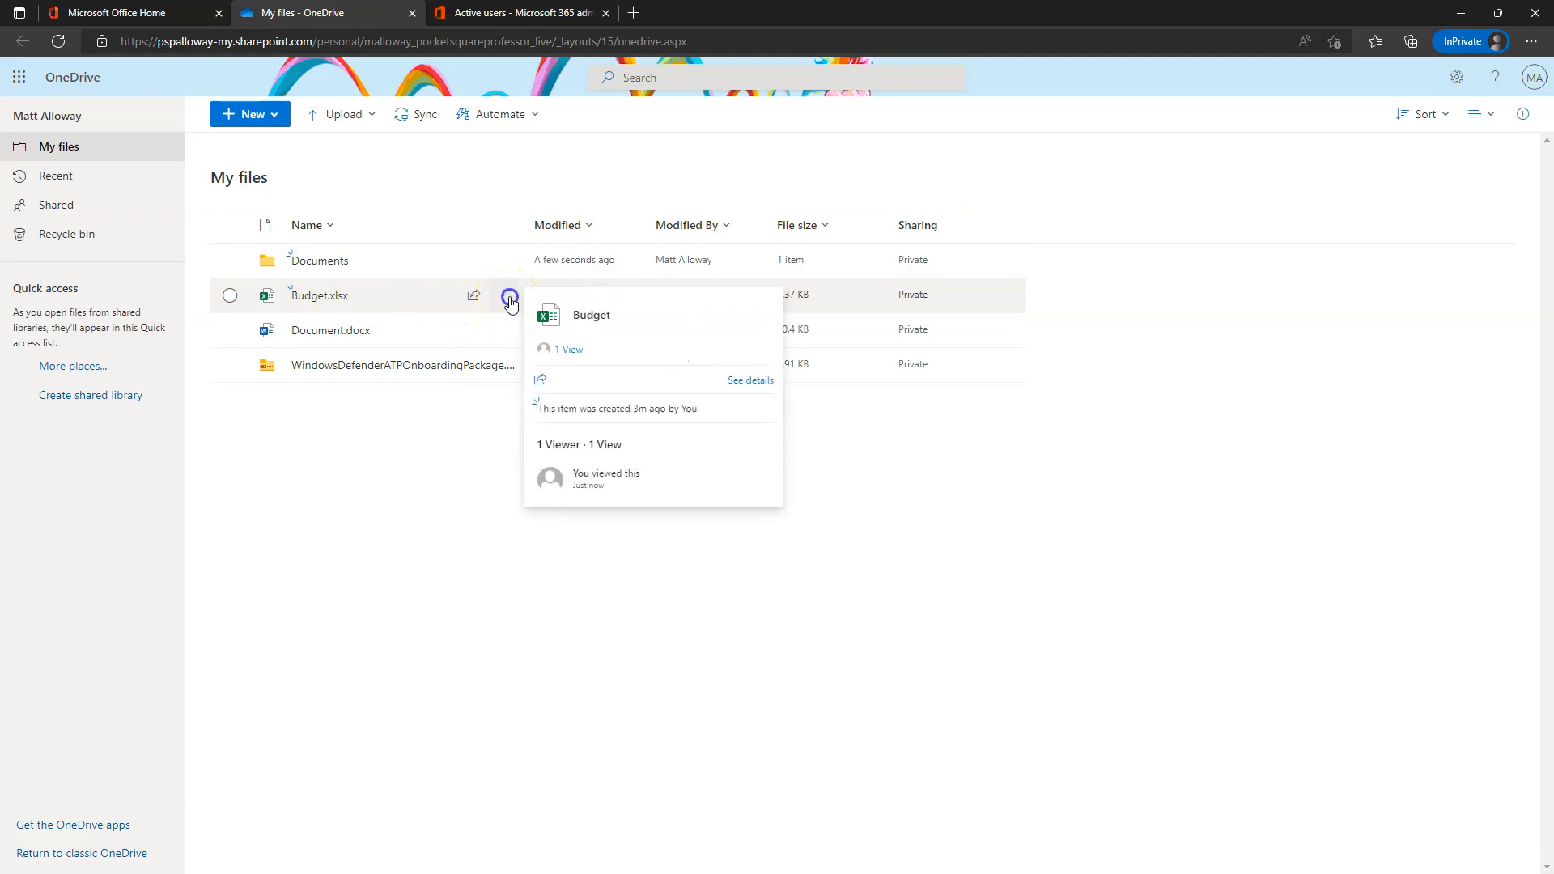
pyautogui.click(510, 299)
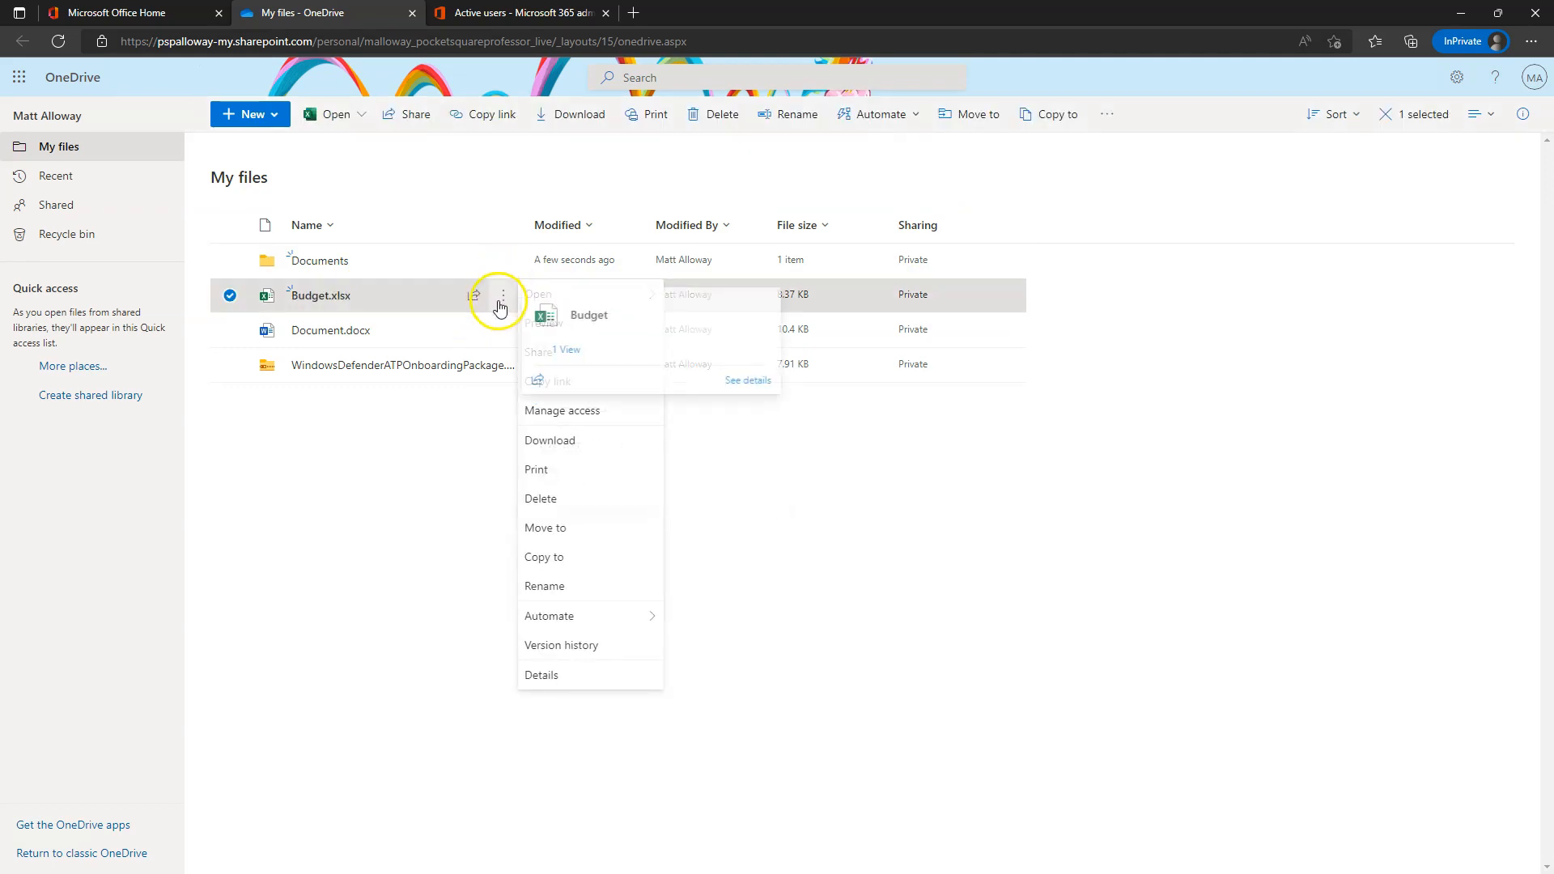
pyautogui.click(459, 513)
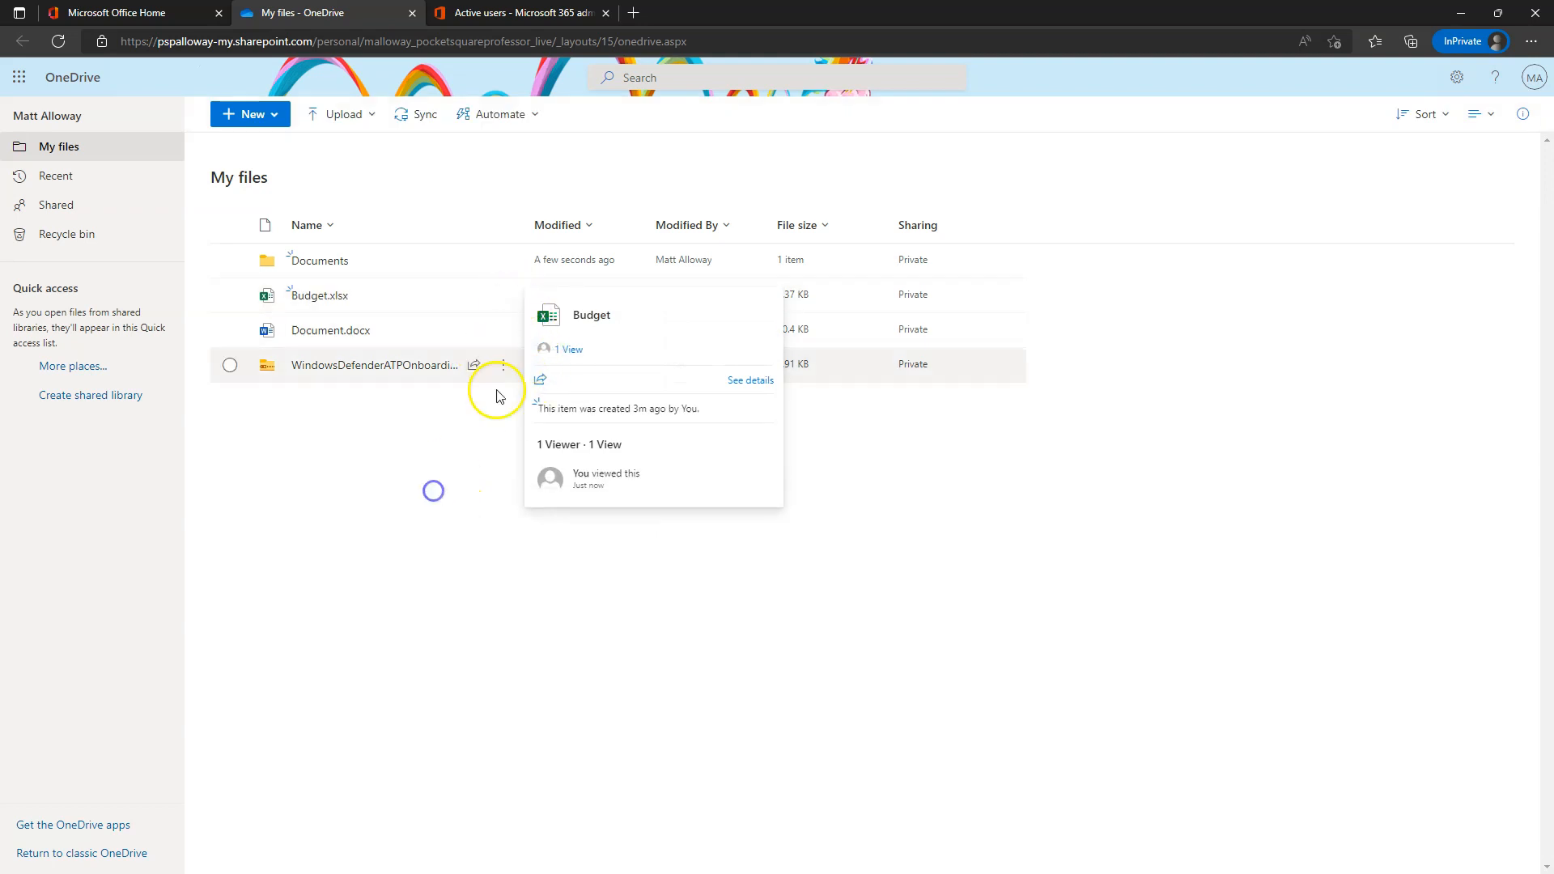
# - Show Budget.xlsx's Open options, then its Automate > Power Automate flow choices
pyautogui.click(502, 295)
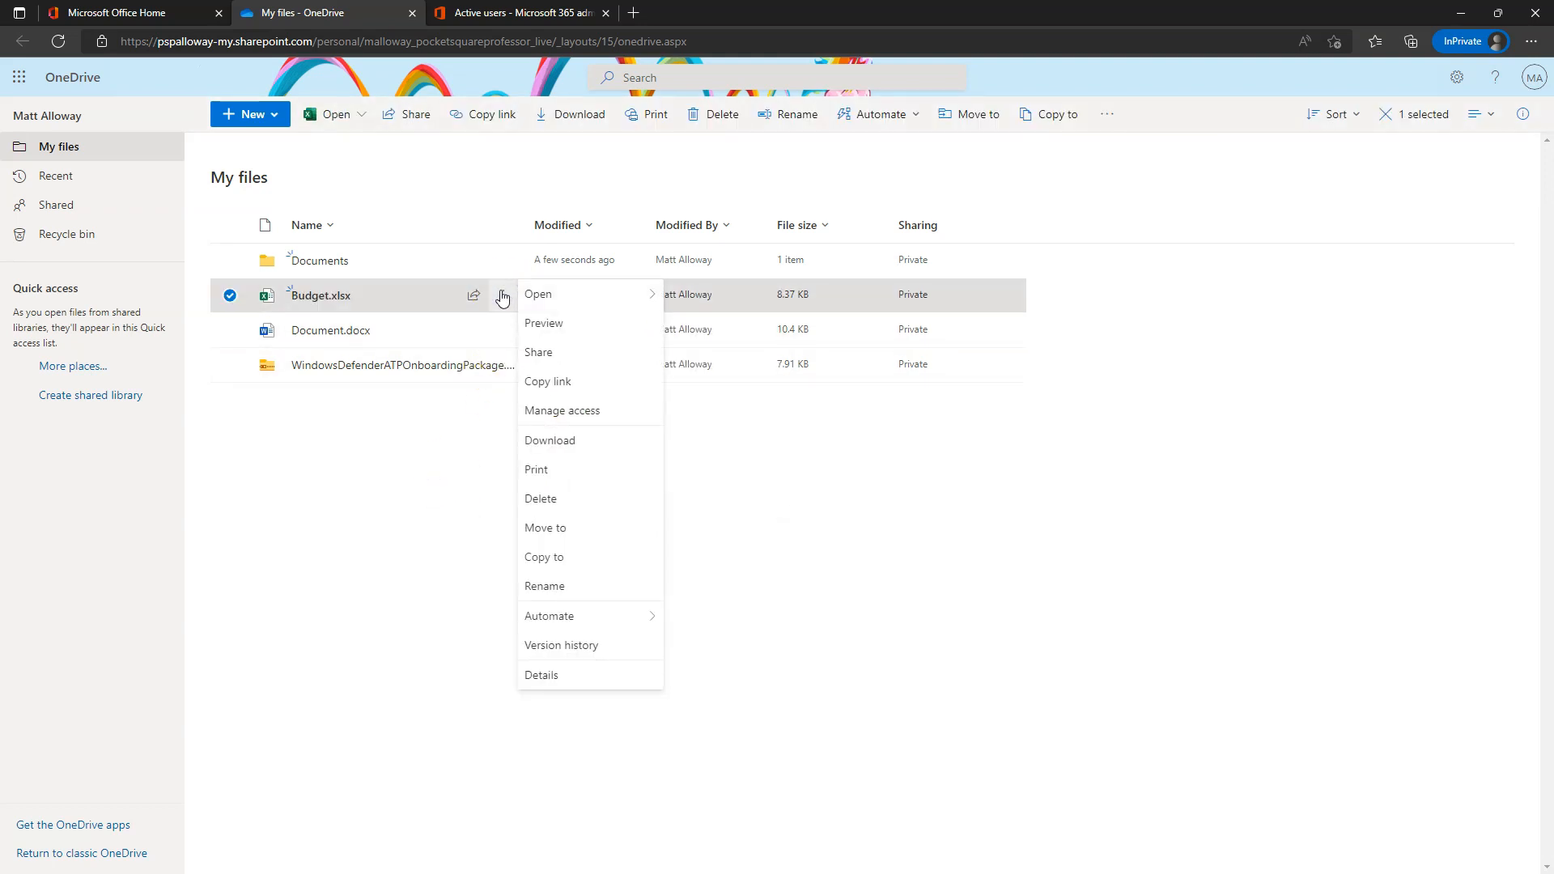
pyautogui.click(539, 296)
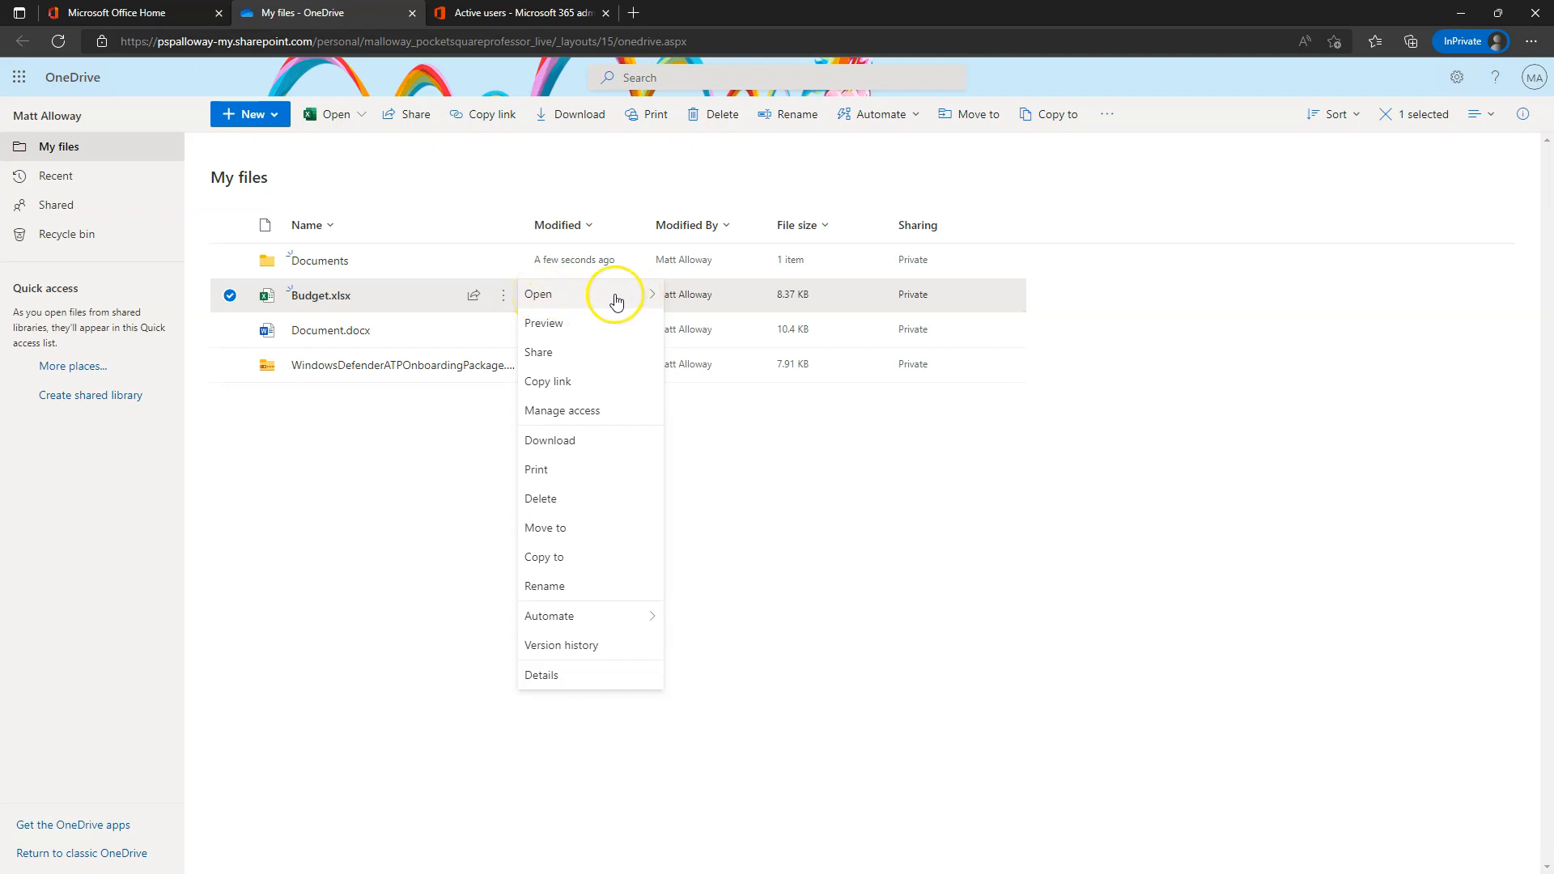
pyautogui.click(571, 303)
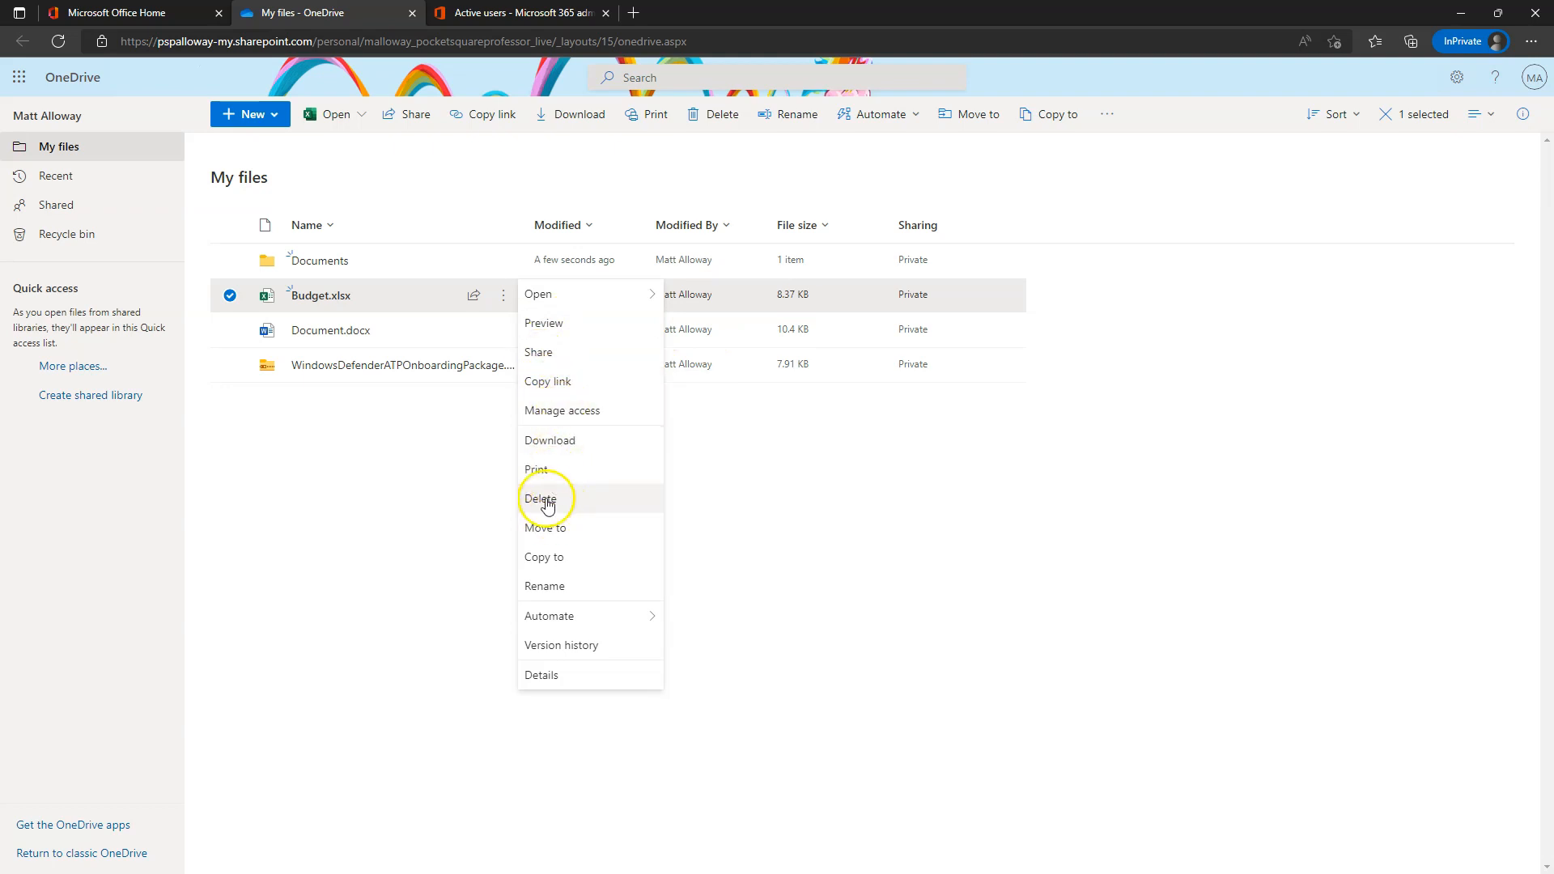
pyautogui.moveTo(566, 623)
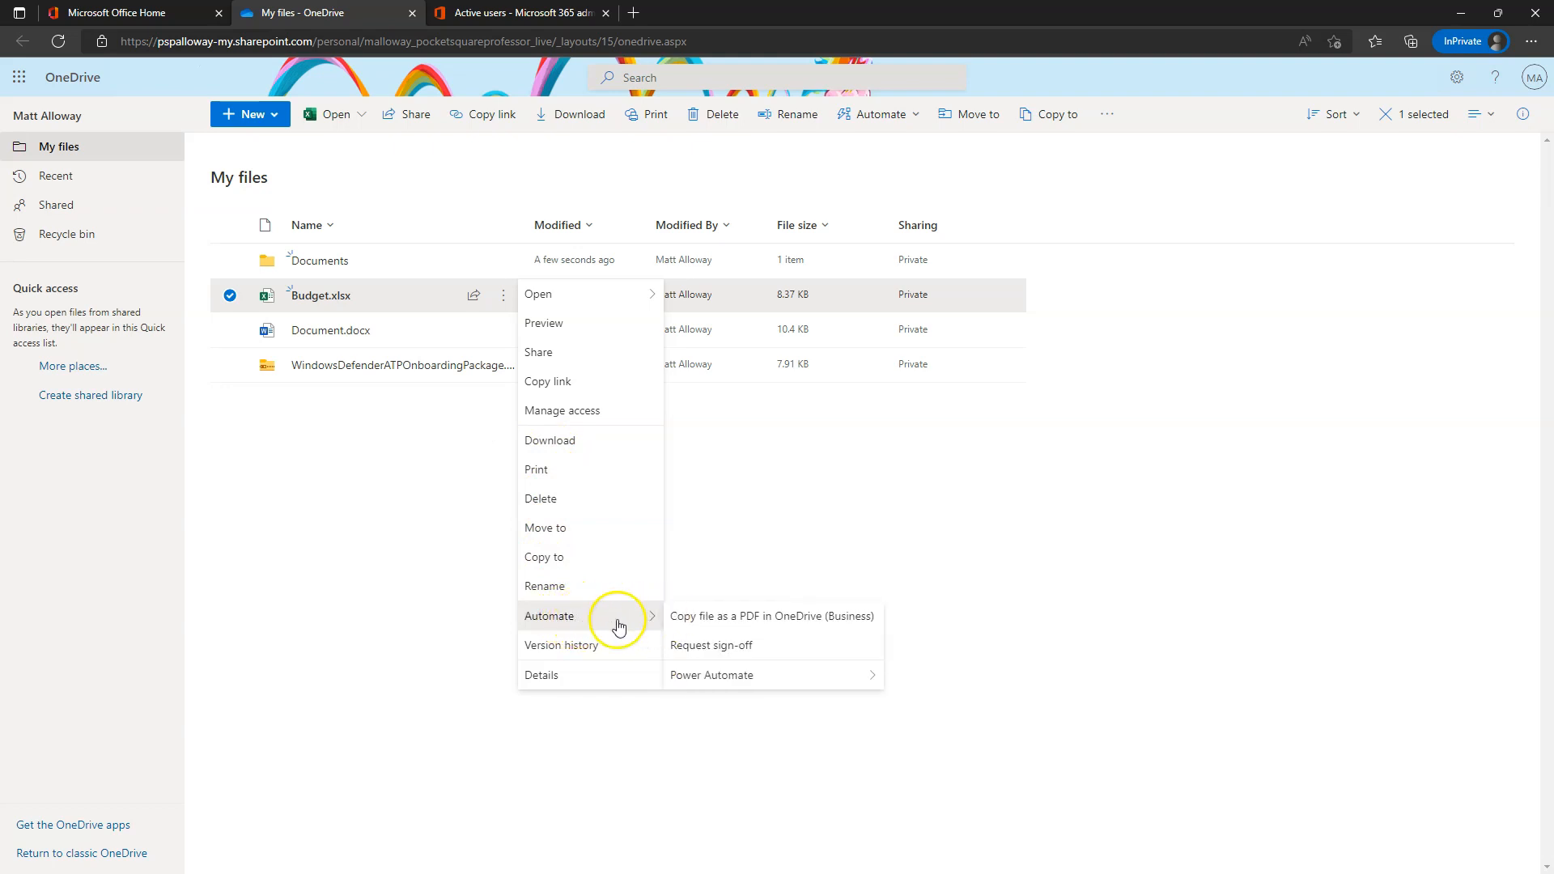
pyautogui.moveTo(738, 683)
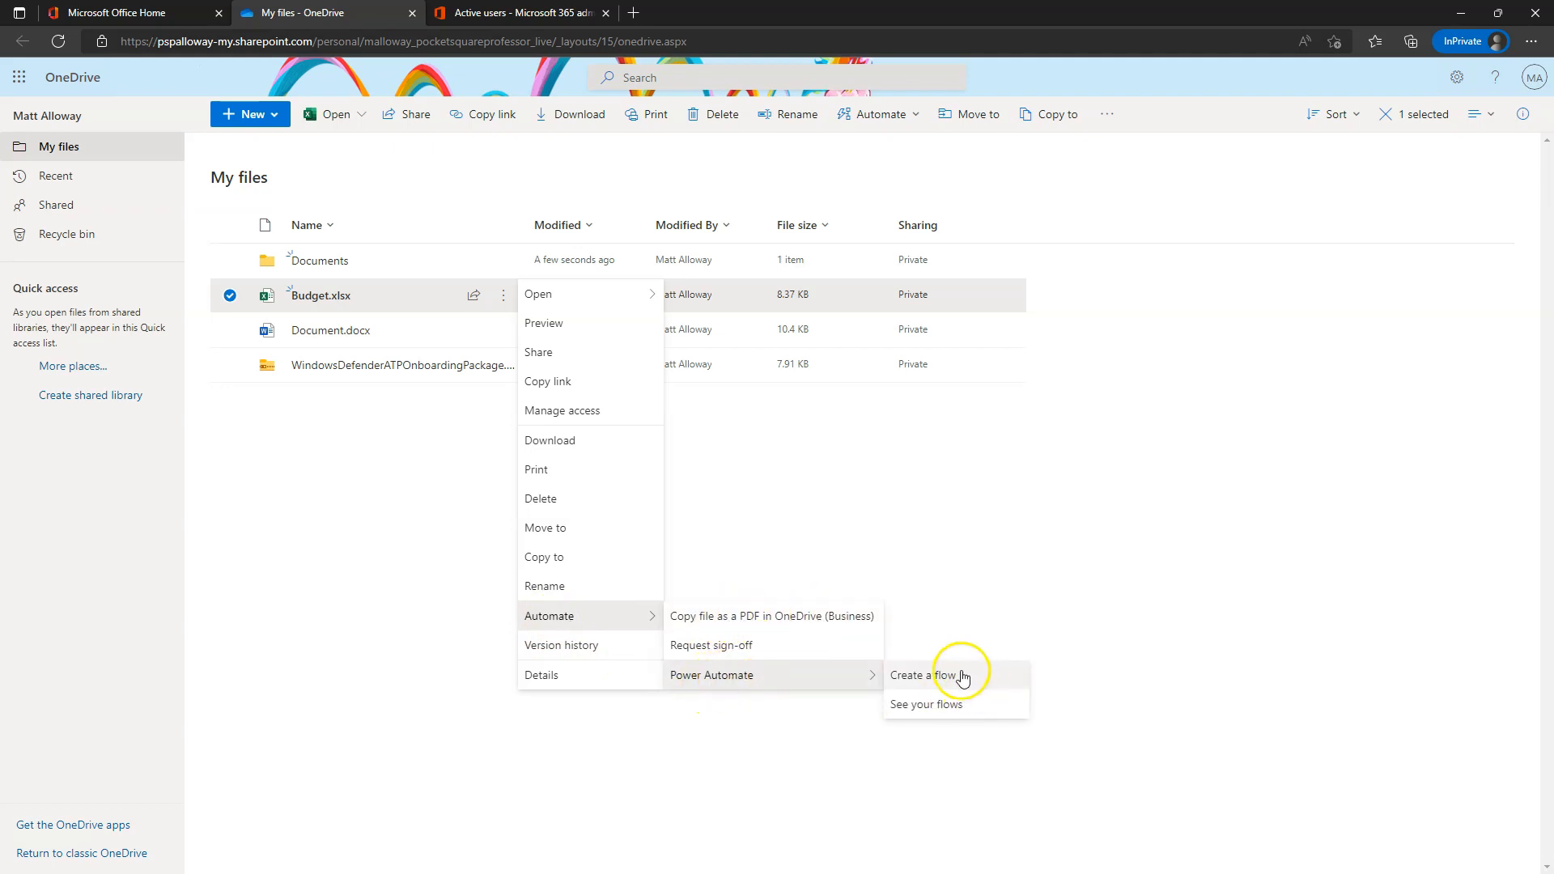
# - Start Create a flow for Budget.xlsx and expand the full list of flow templates
pyautogui.click(952, 677)
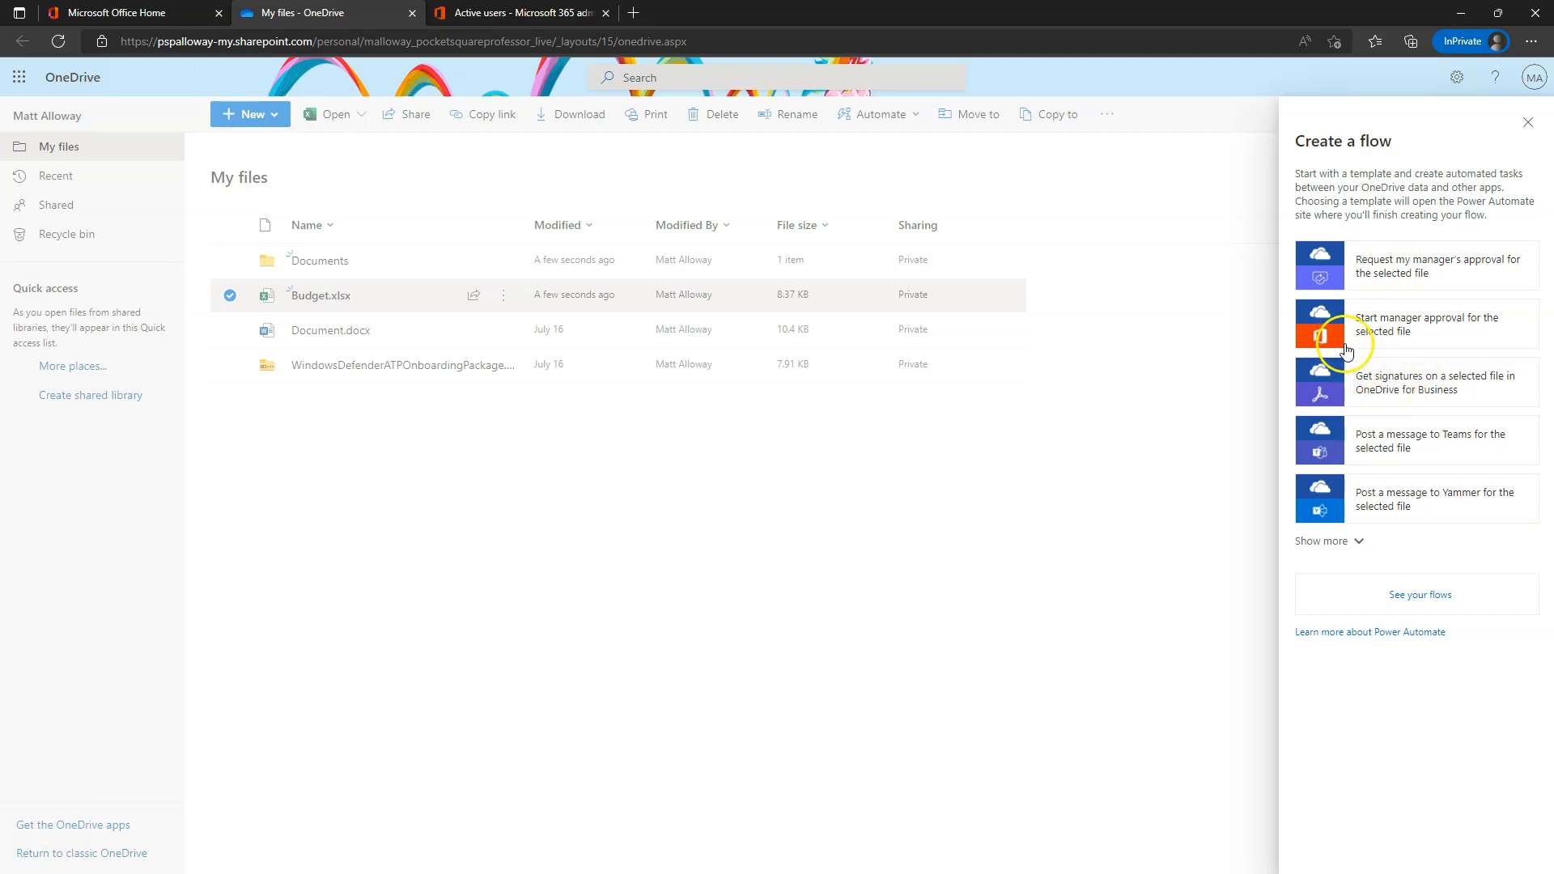
pyautogui.click(1328, 541)
pyautogui.scroll(-10, 1429, 453)
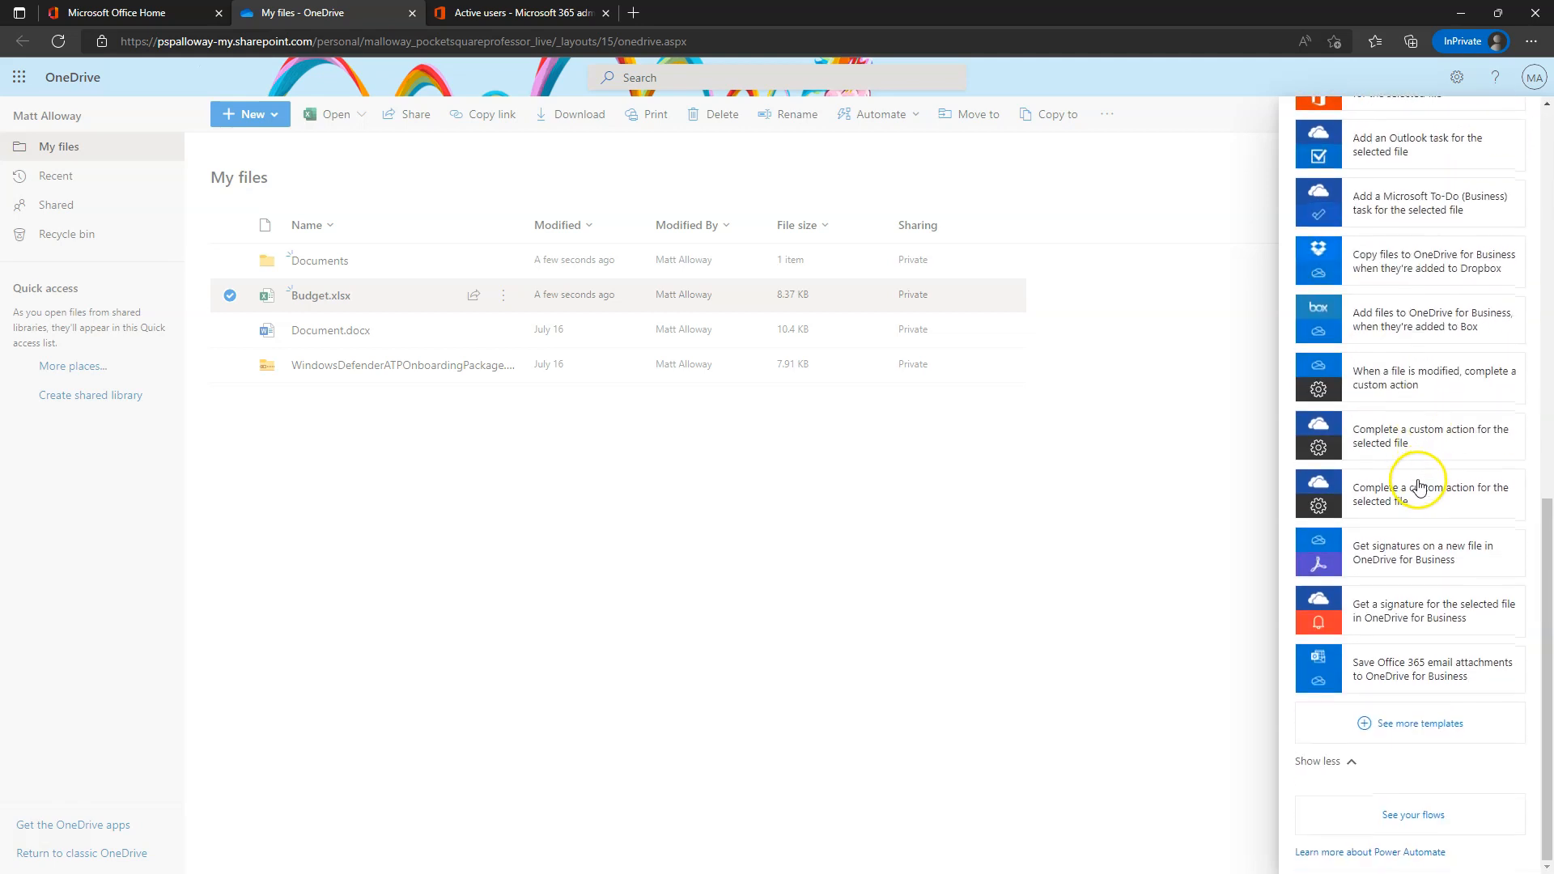
pyautogui.scroll(10, 1311, 522)
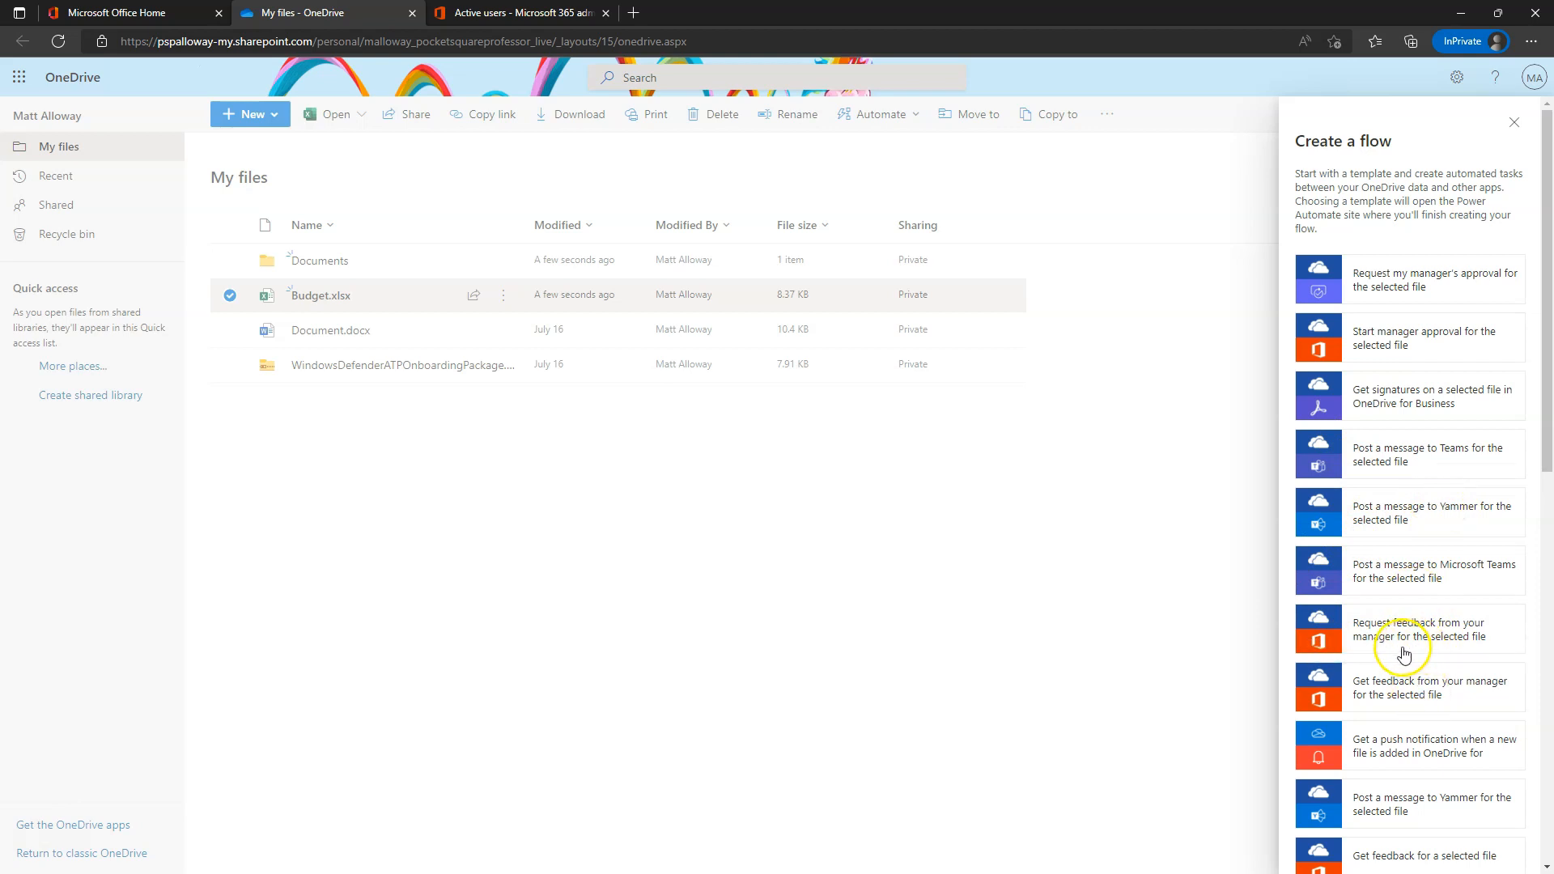
pyautogui.click(1514, 122)
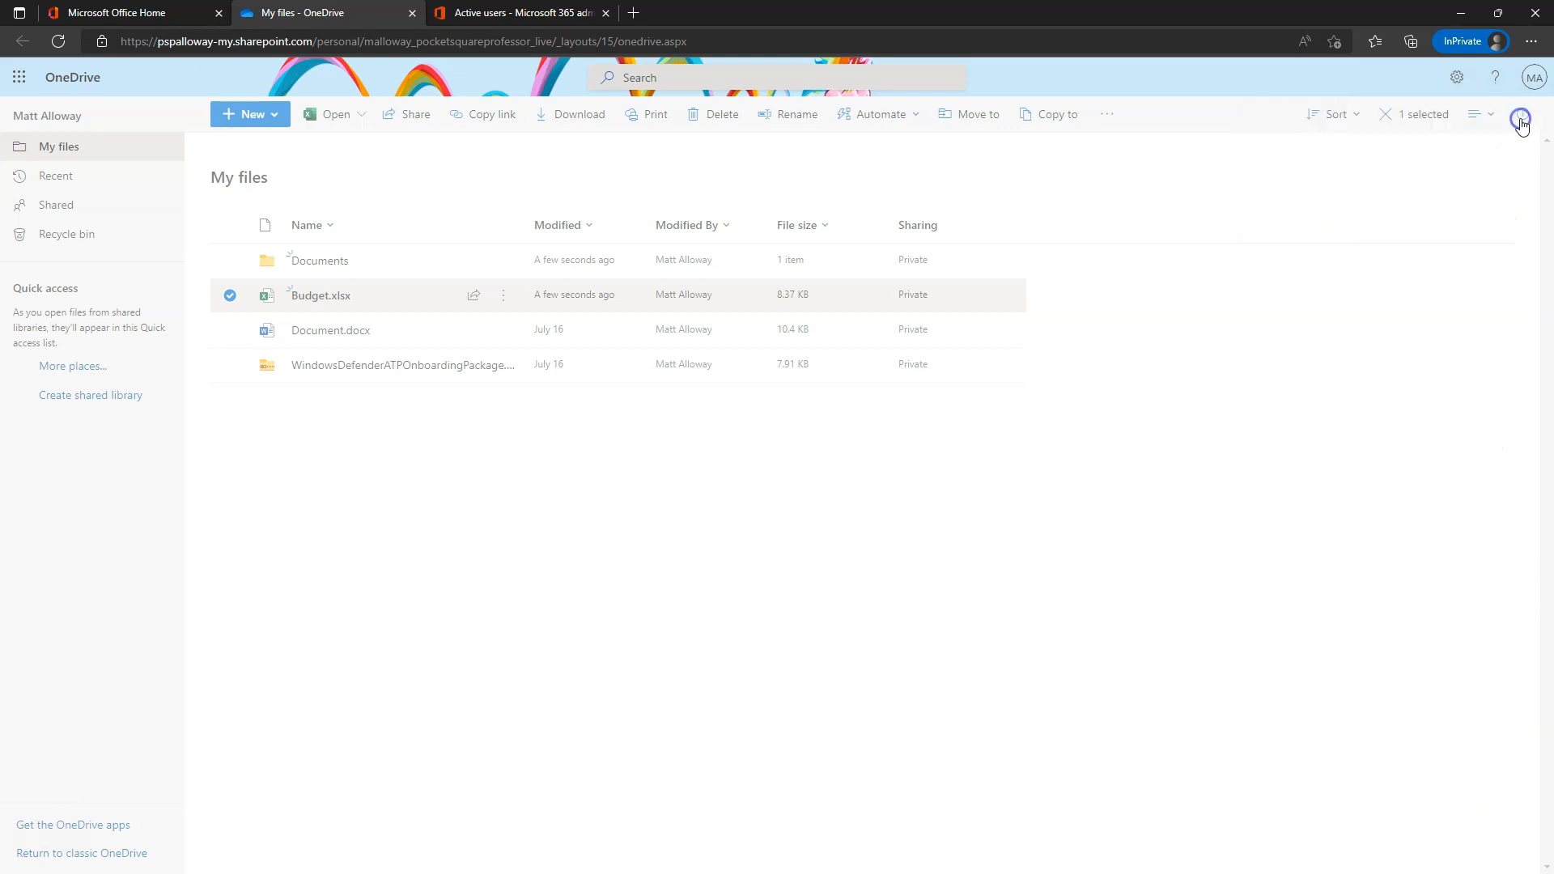
pyautogui.click(735, 665)
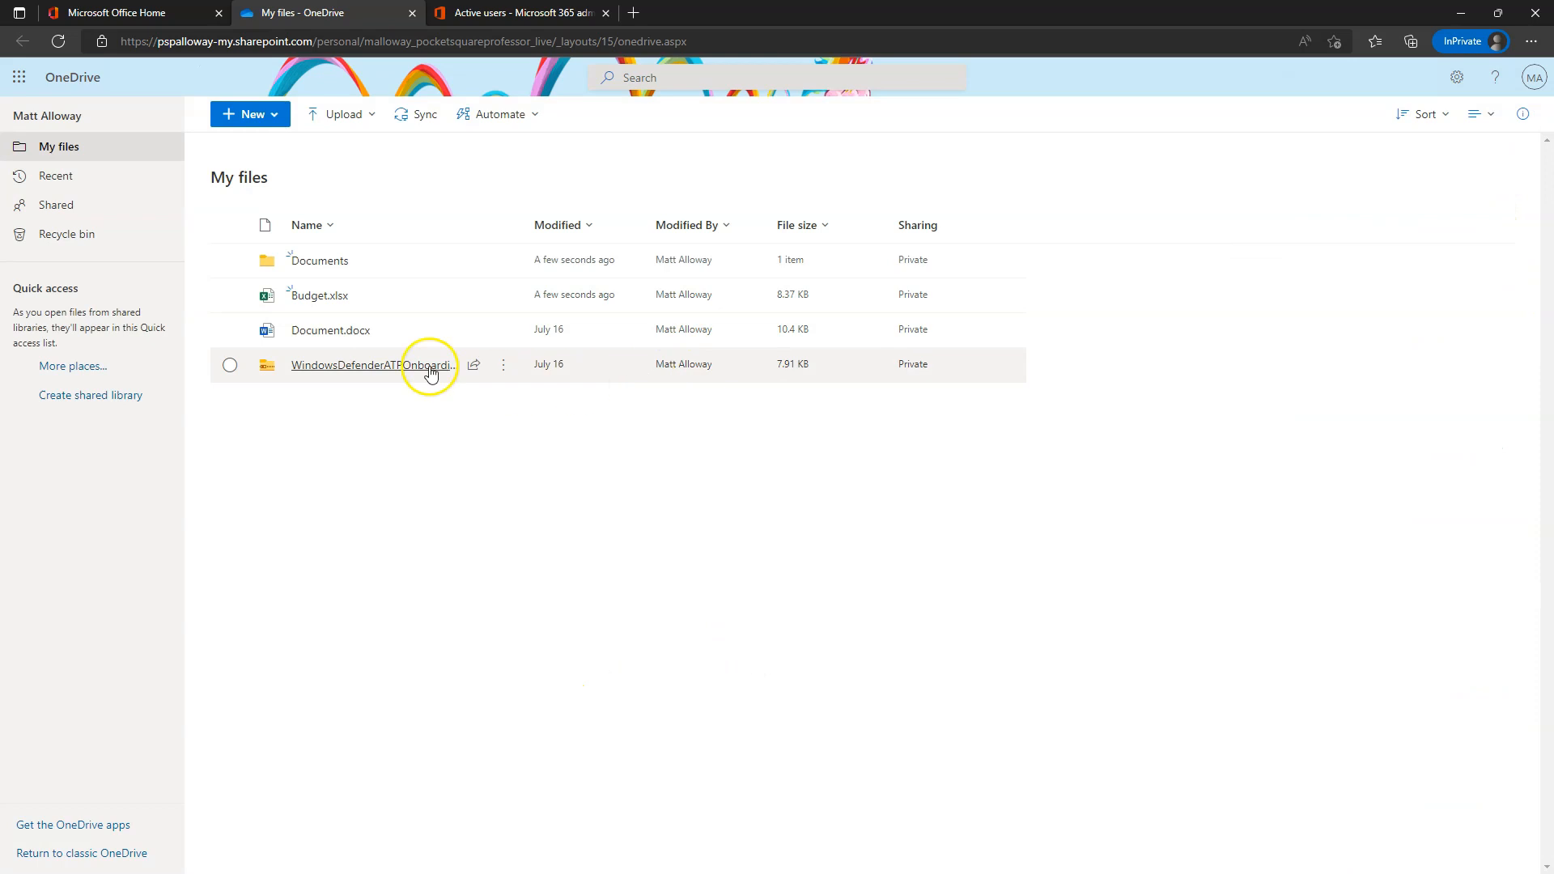
pyautogui.moveTo(331, 309)
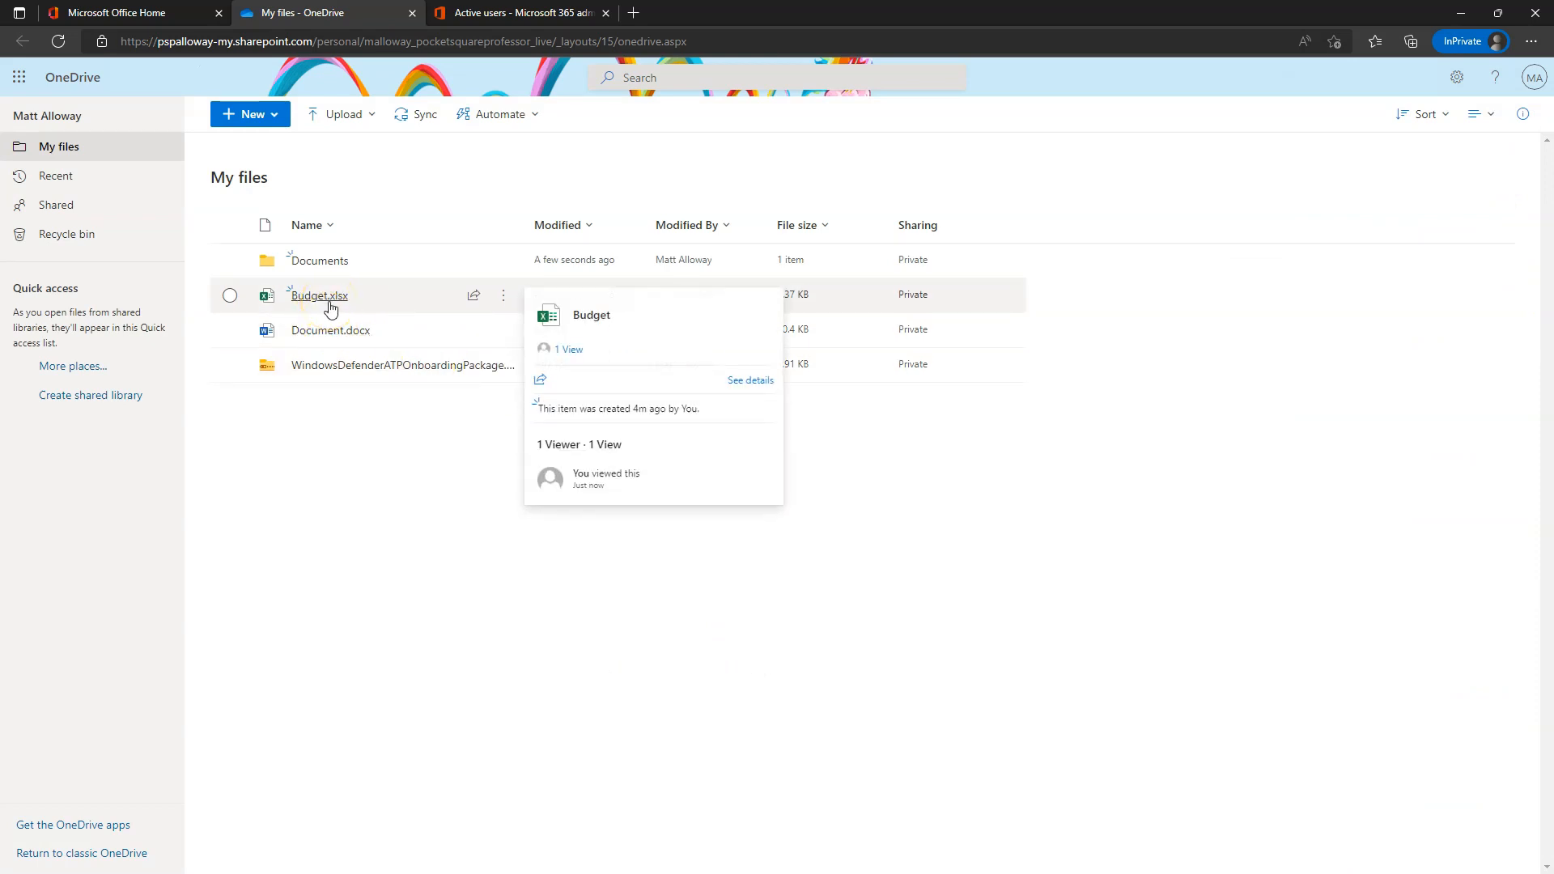
pyautogui.click(503, 295)
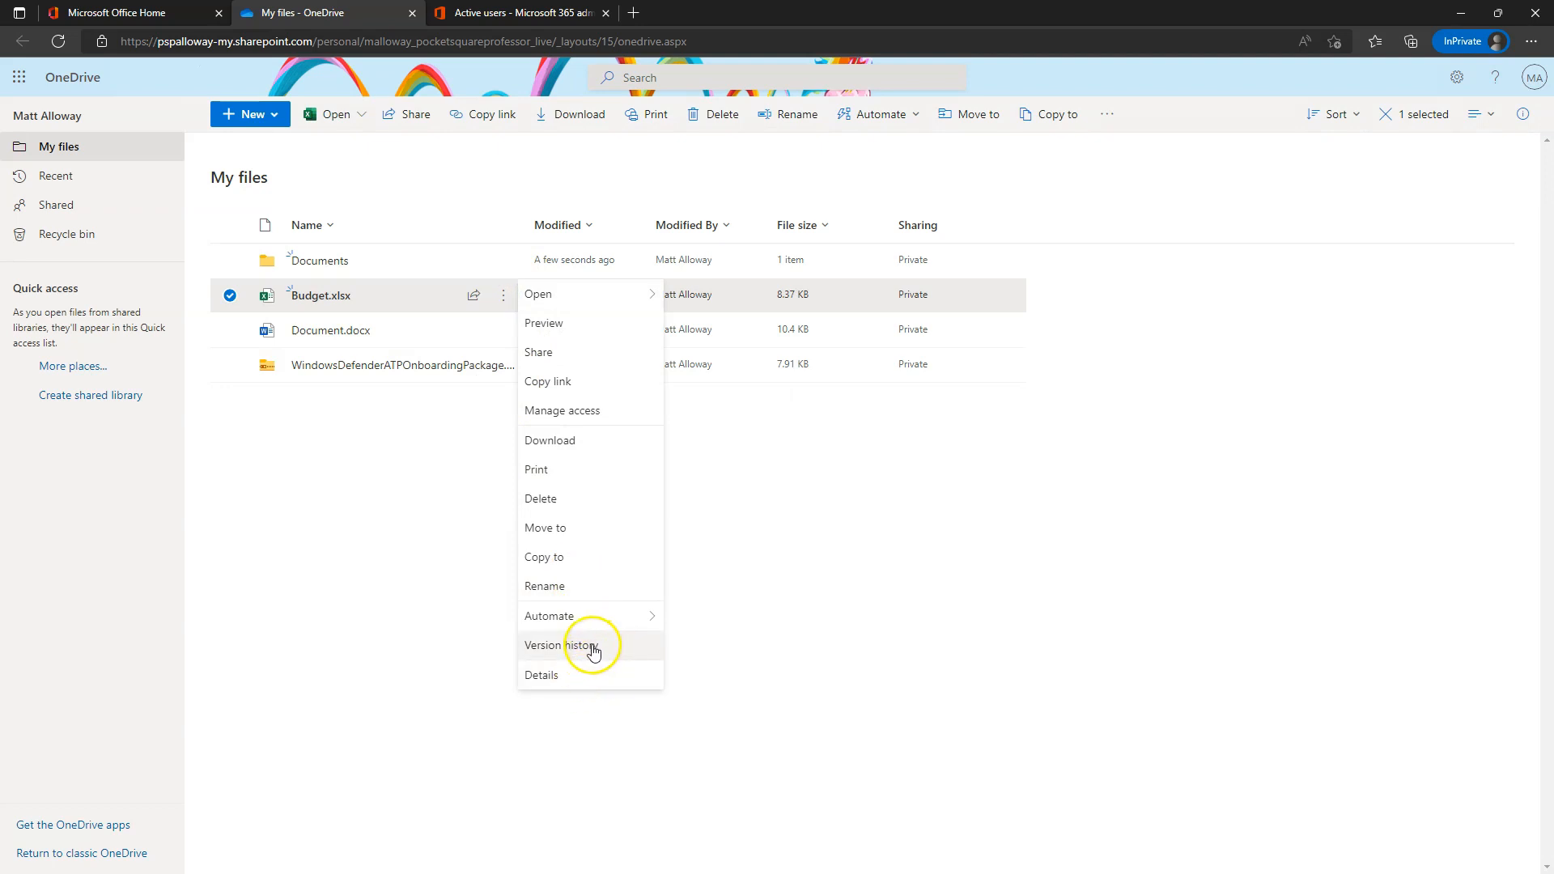
pyautogui.click(594, 648)
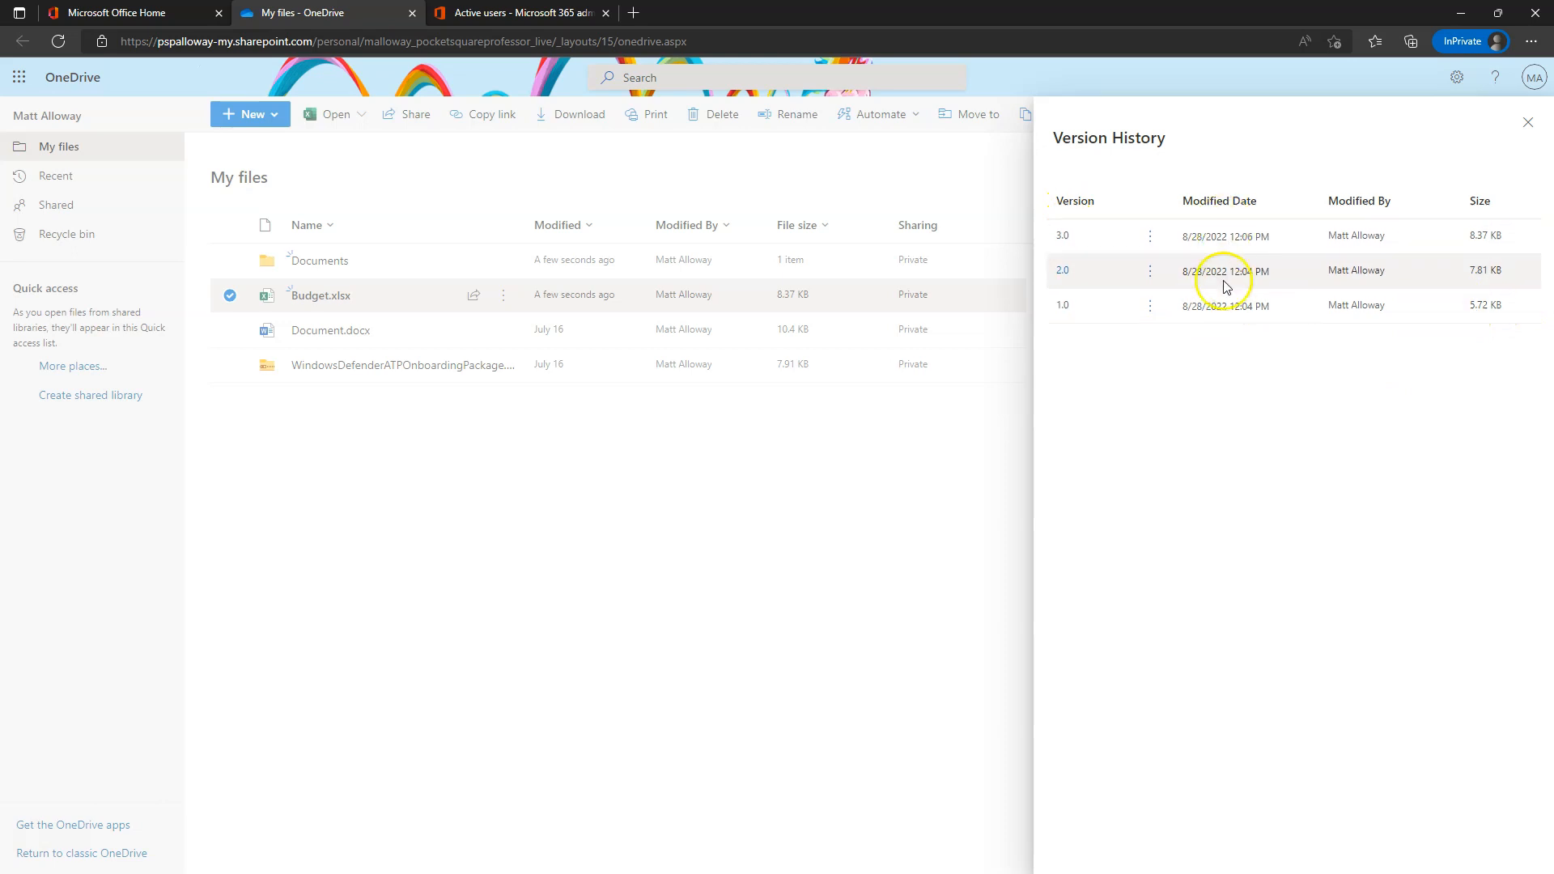
pyautogui.click(1064, 312)
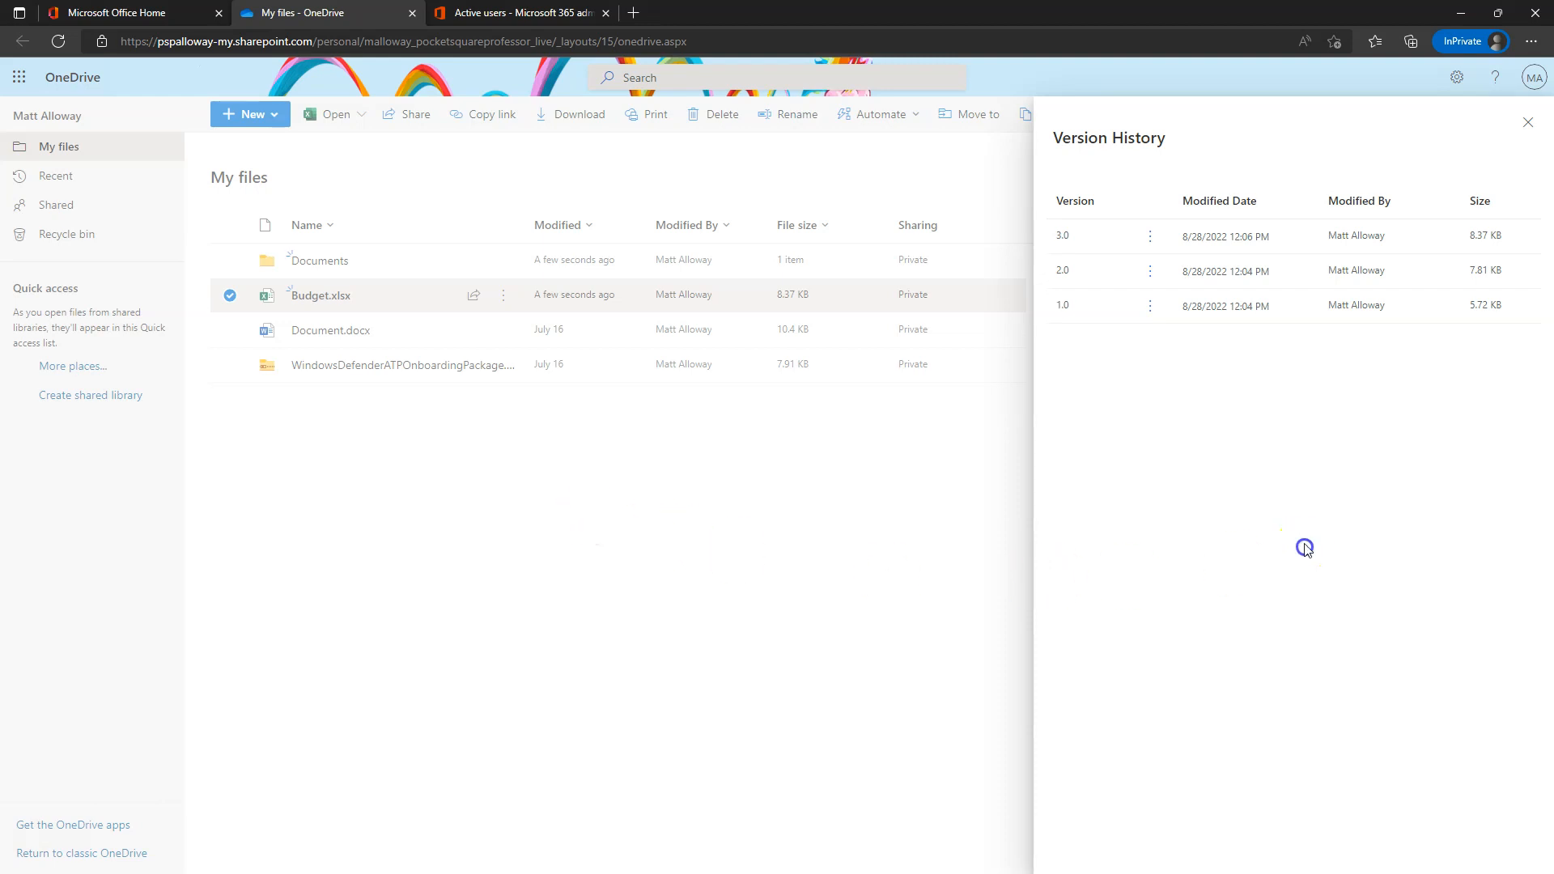
pyautogui.click(1146, 305)
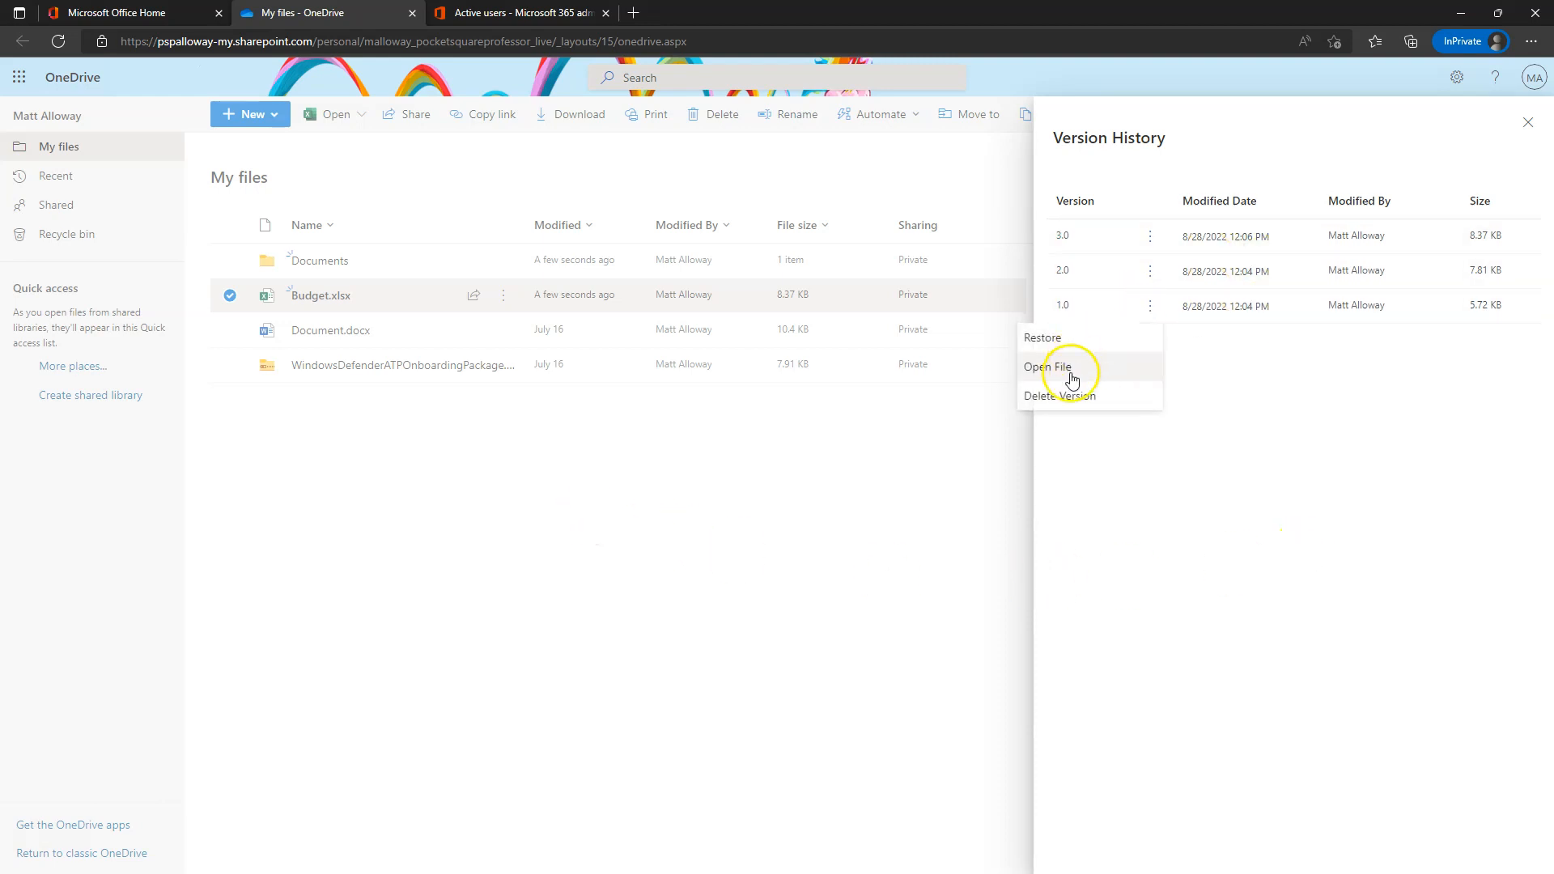
pyautogui.click(1077, 398)
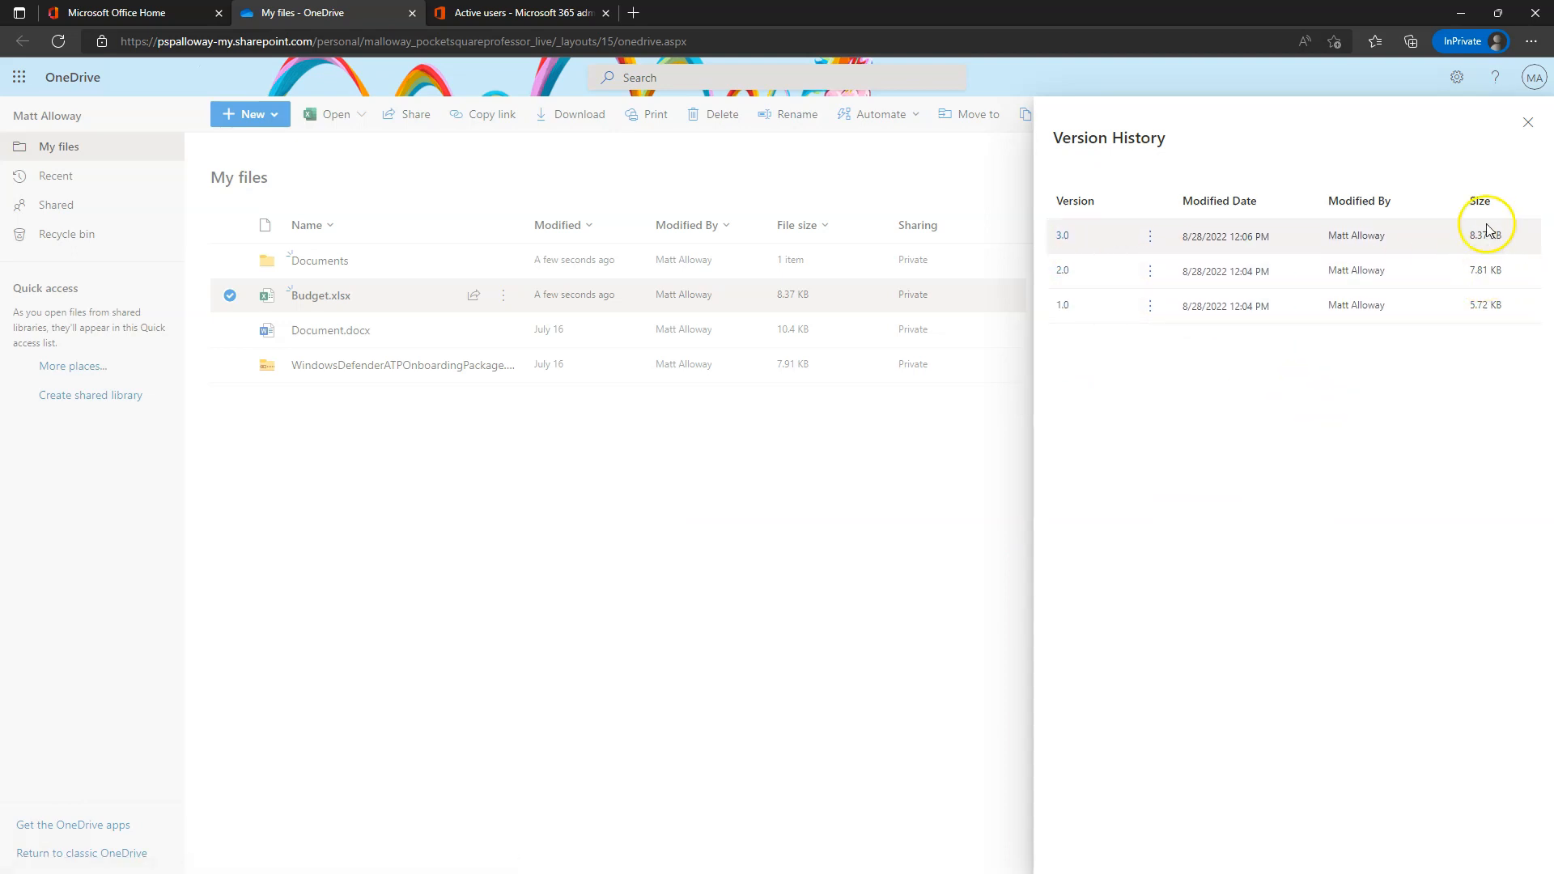
pyautogui.click(1529, 122)
pyautogui.click(646, 554)
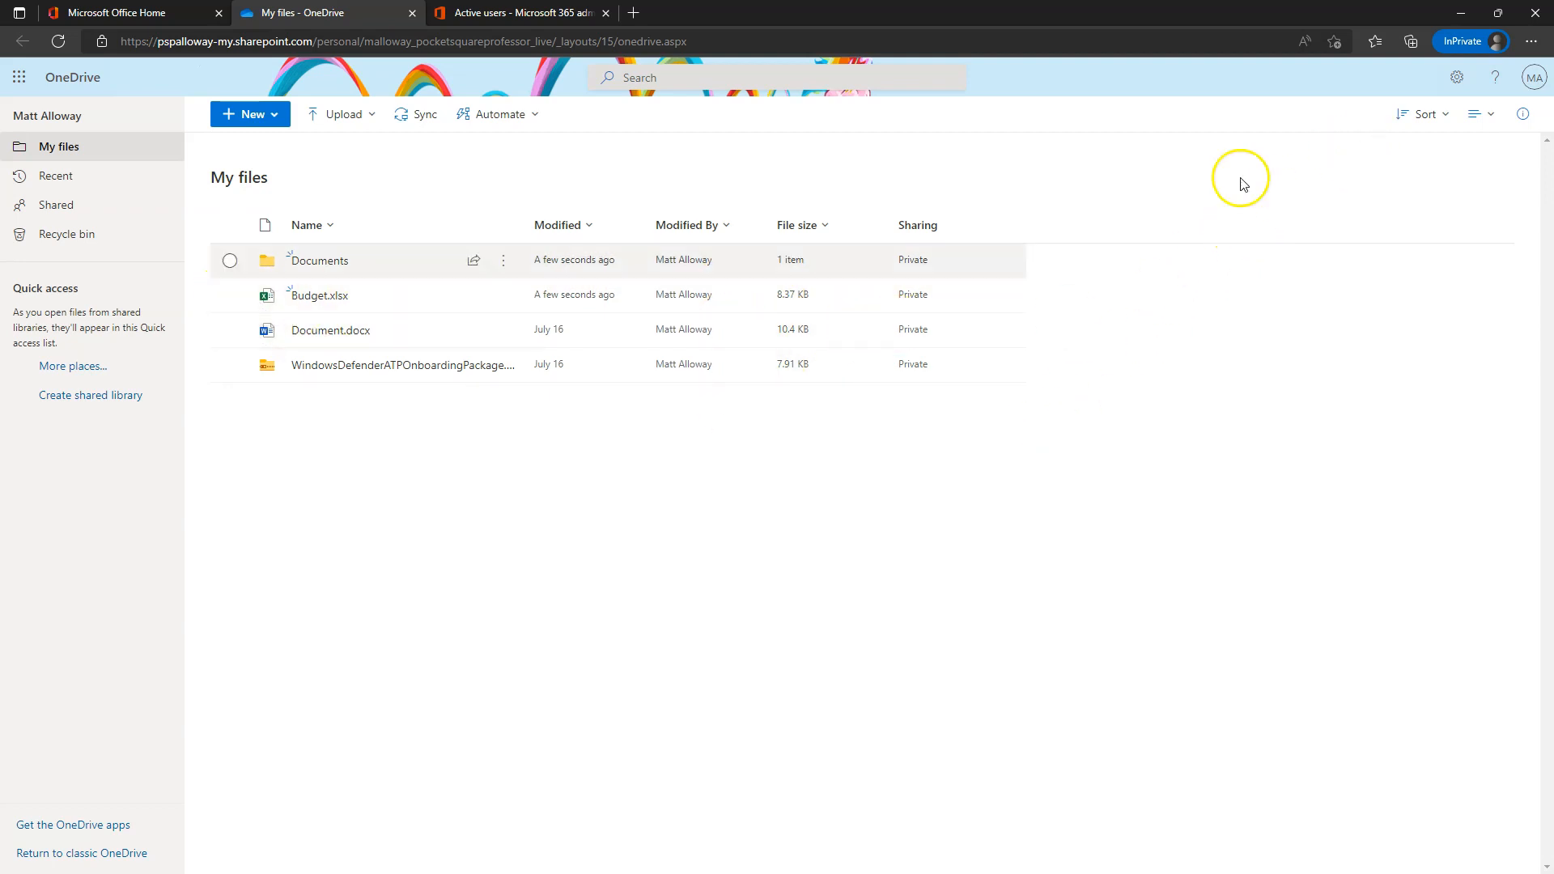
# - Check the file list's sort and layout options, then open the My files details pane
pyautogui.click(1416, 117)
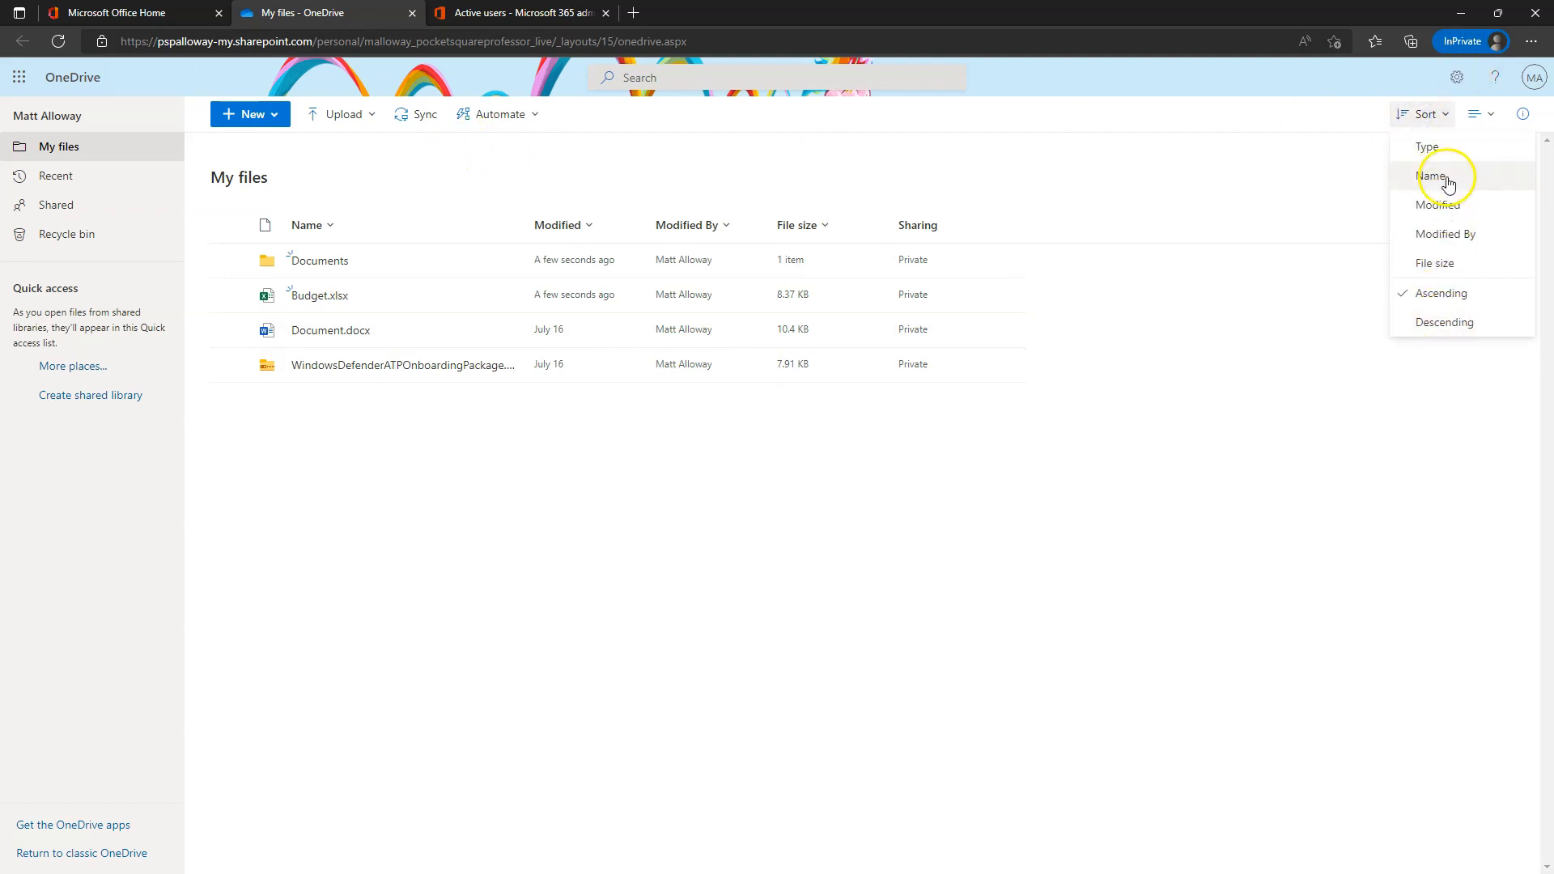
pyautogui.click(1480, 114)
pyautogui.click(1128, 143)
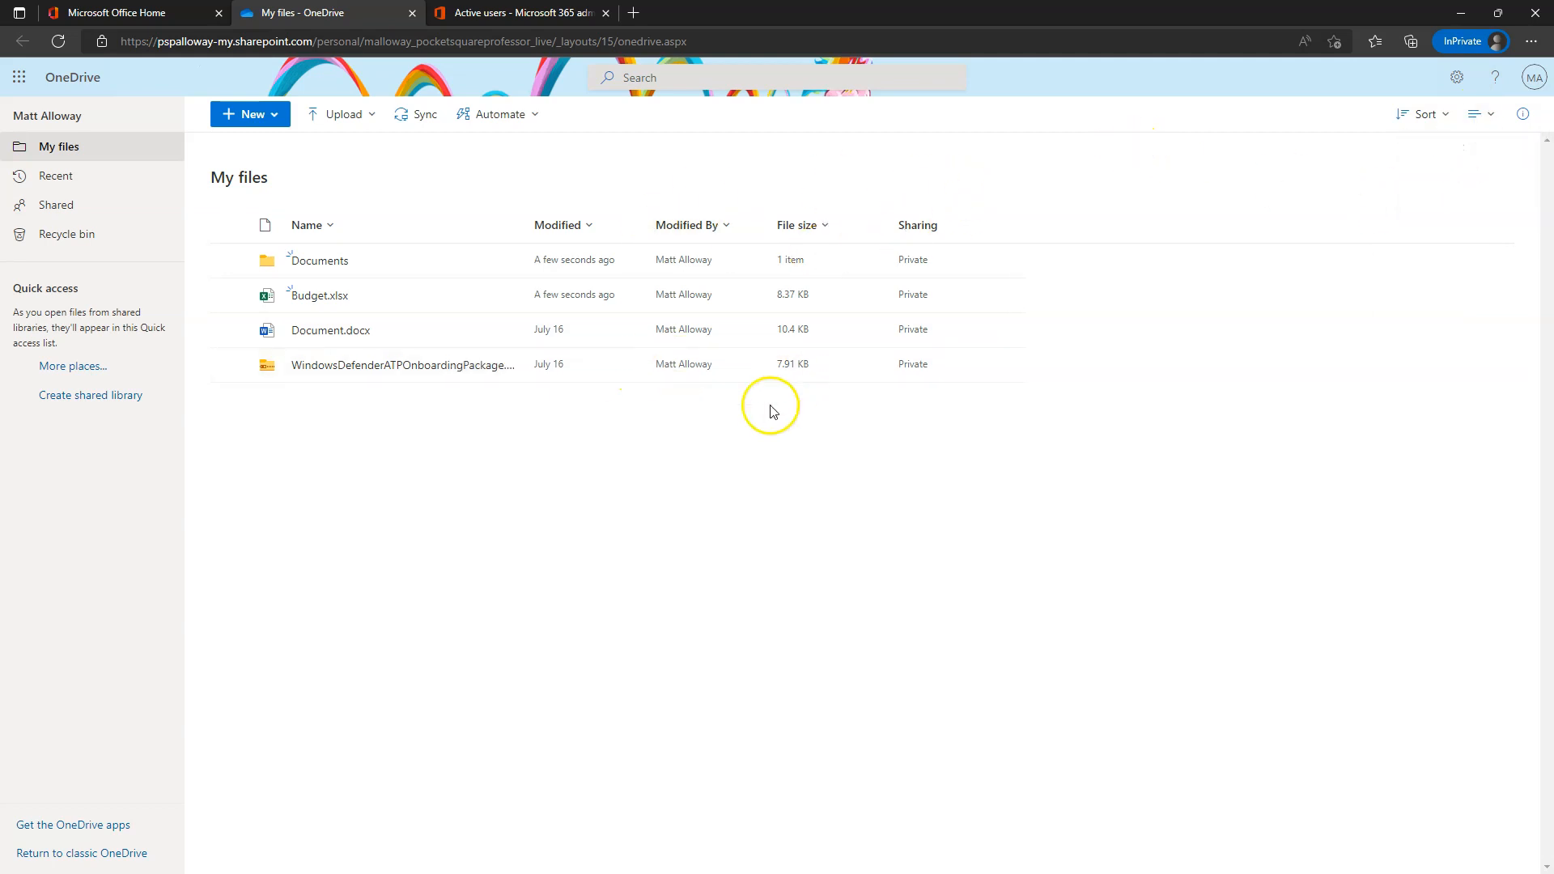
pyautogui.click(1523, 114)
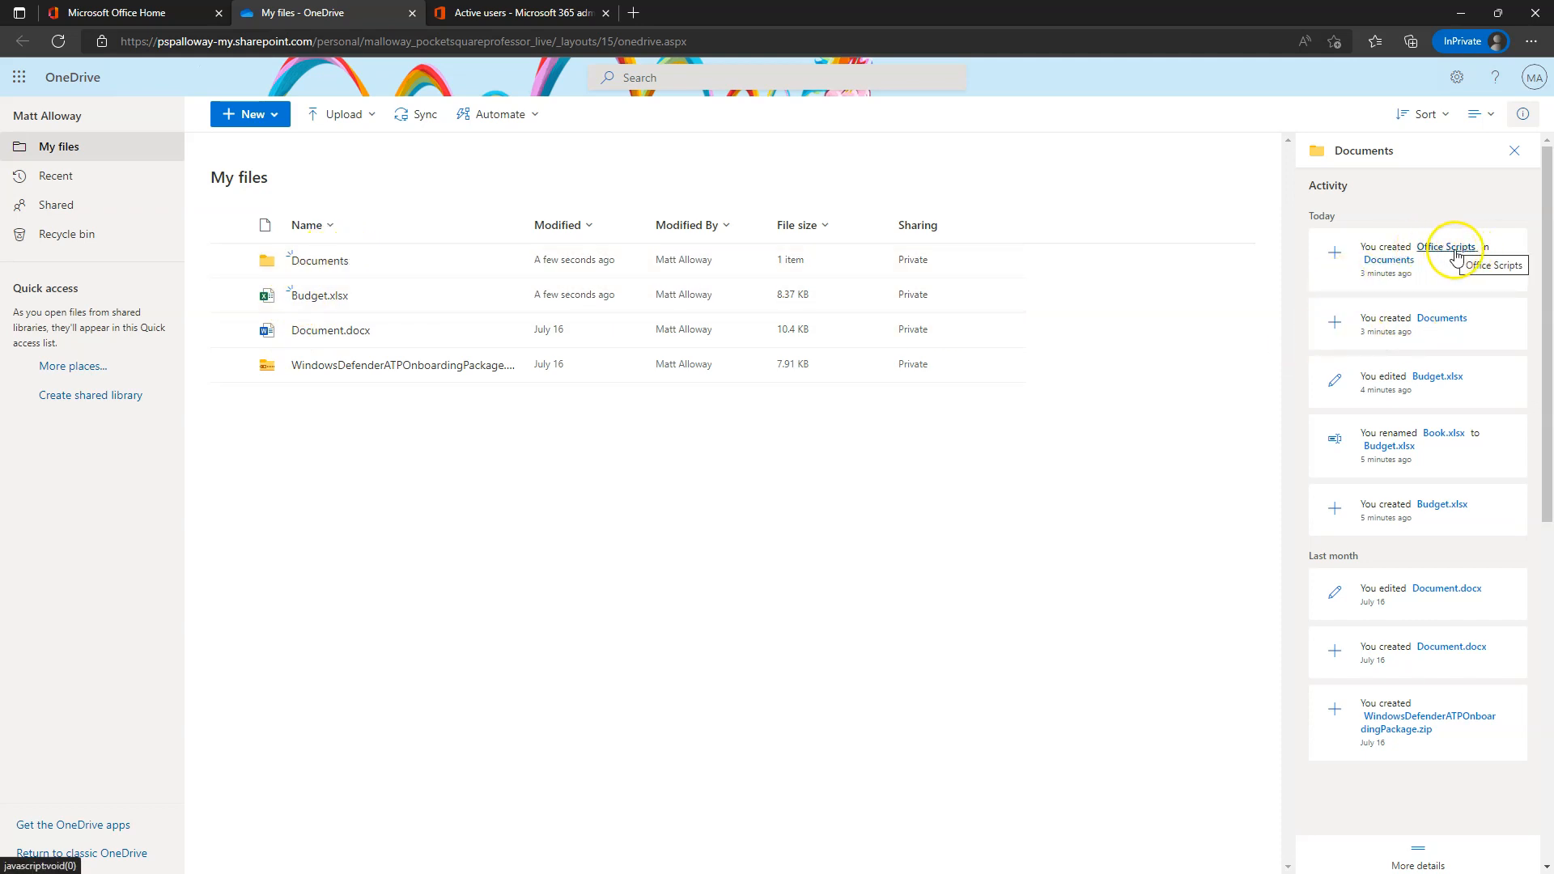
# - Close the details pane, open Documents > Office Scripts, and go back to My files
pyautogui.click(1515, 151)
pyautogui.click(314, 260)
pyautogui.click(324, 260)
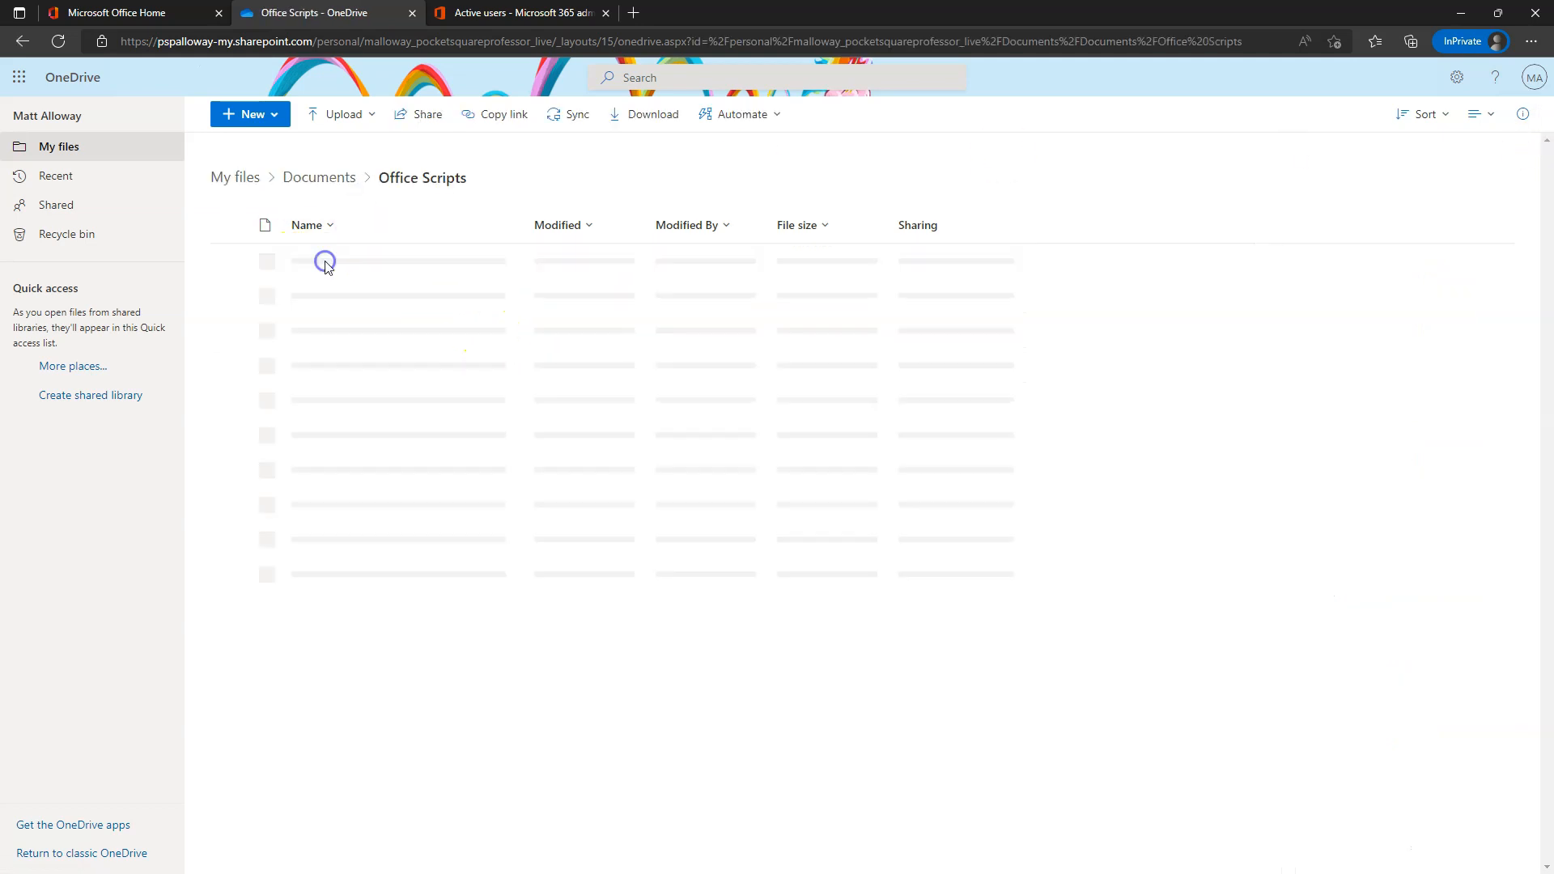
pyautogui.hotkey('alt', 'Left')
pyautogui.hotkey('alt', 'Left')
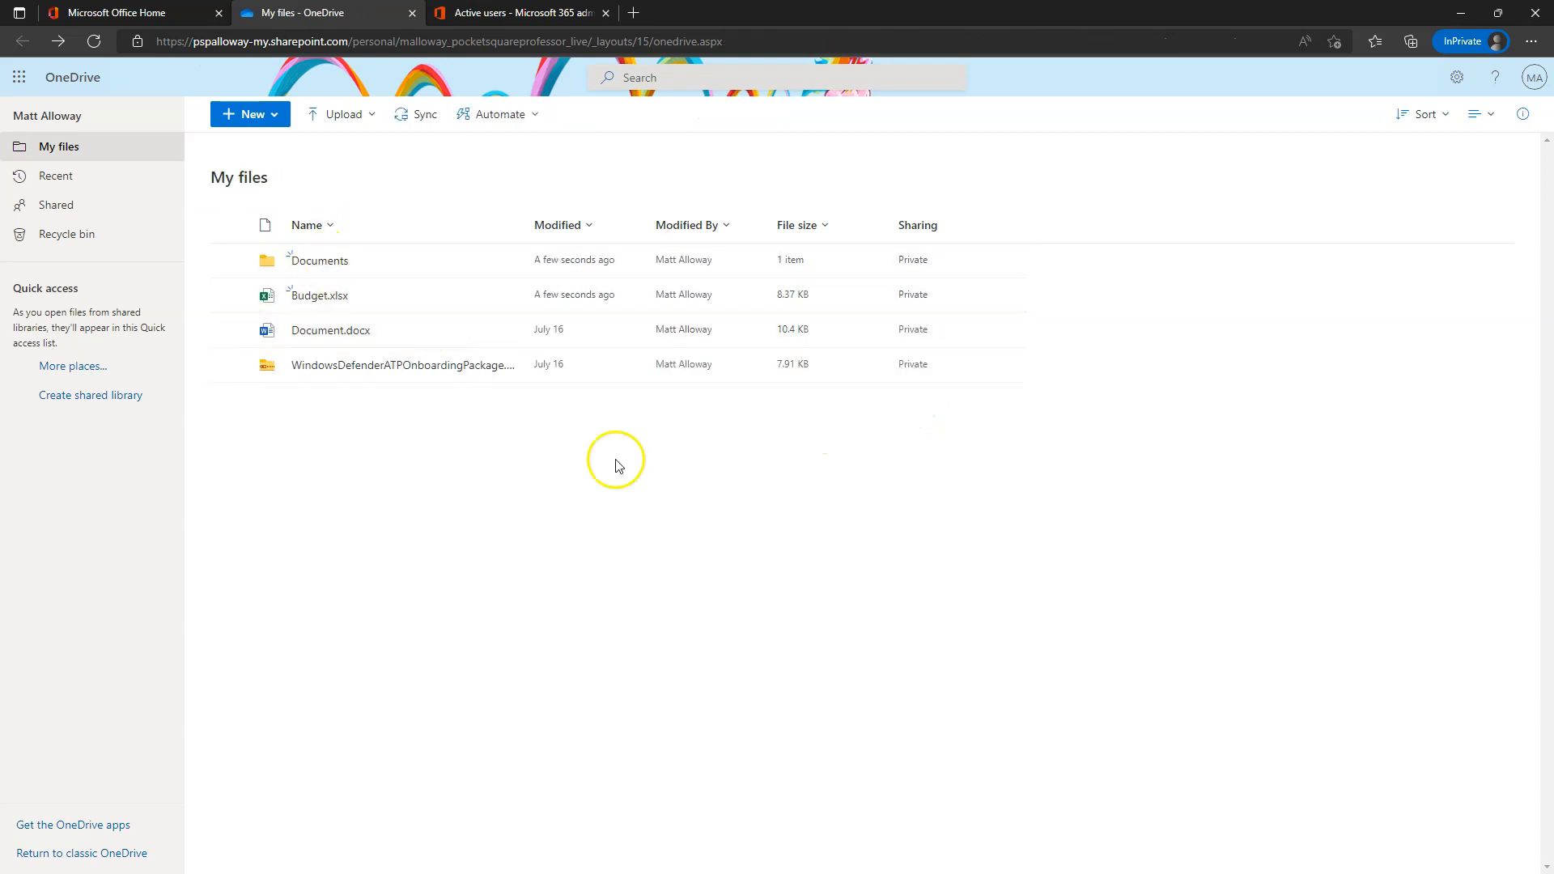
pyautogui.click(322, 298)
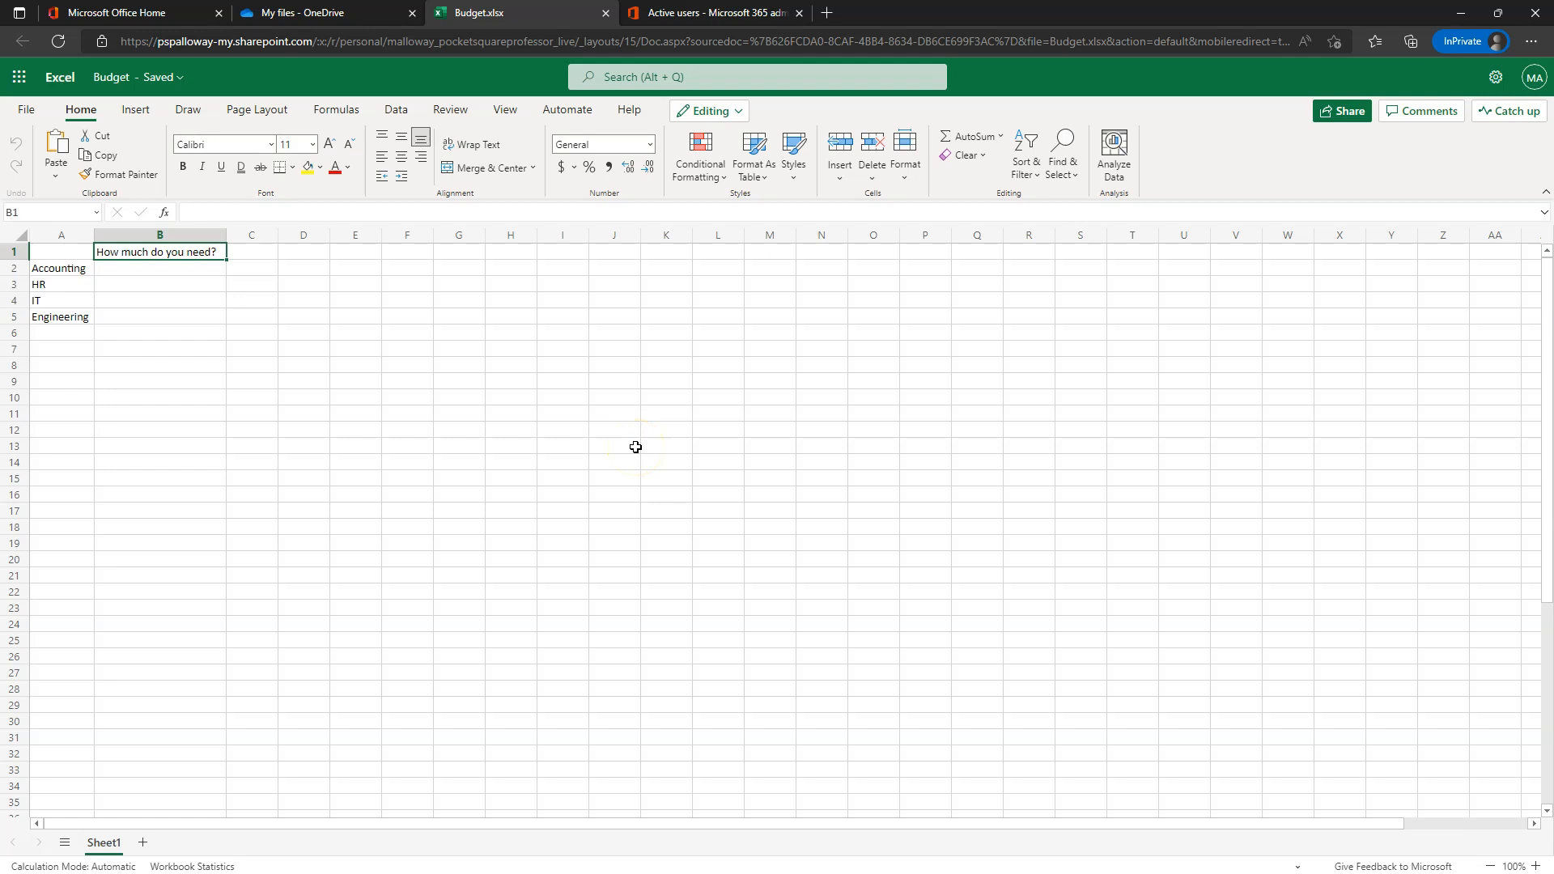
pyautogui.click(608, 13)
pyautogui.click(233, 295)
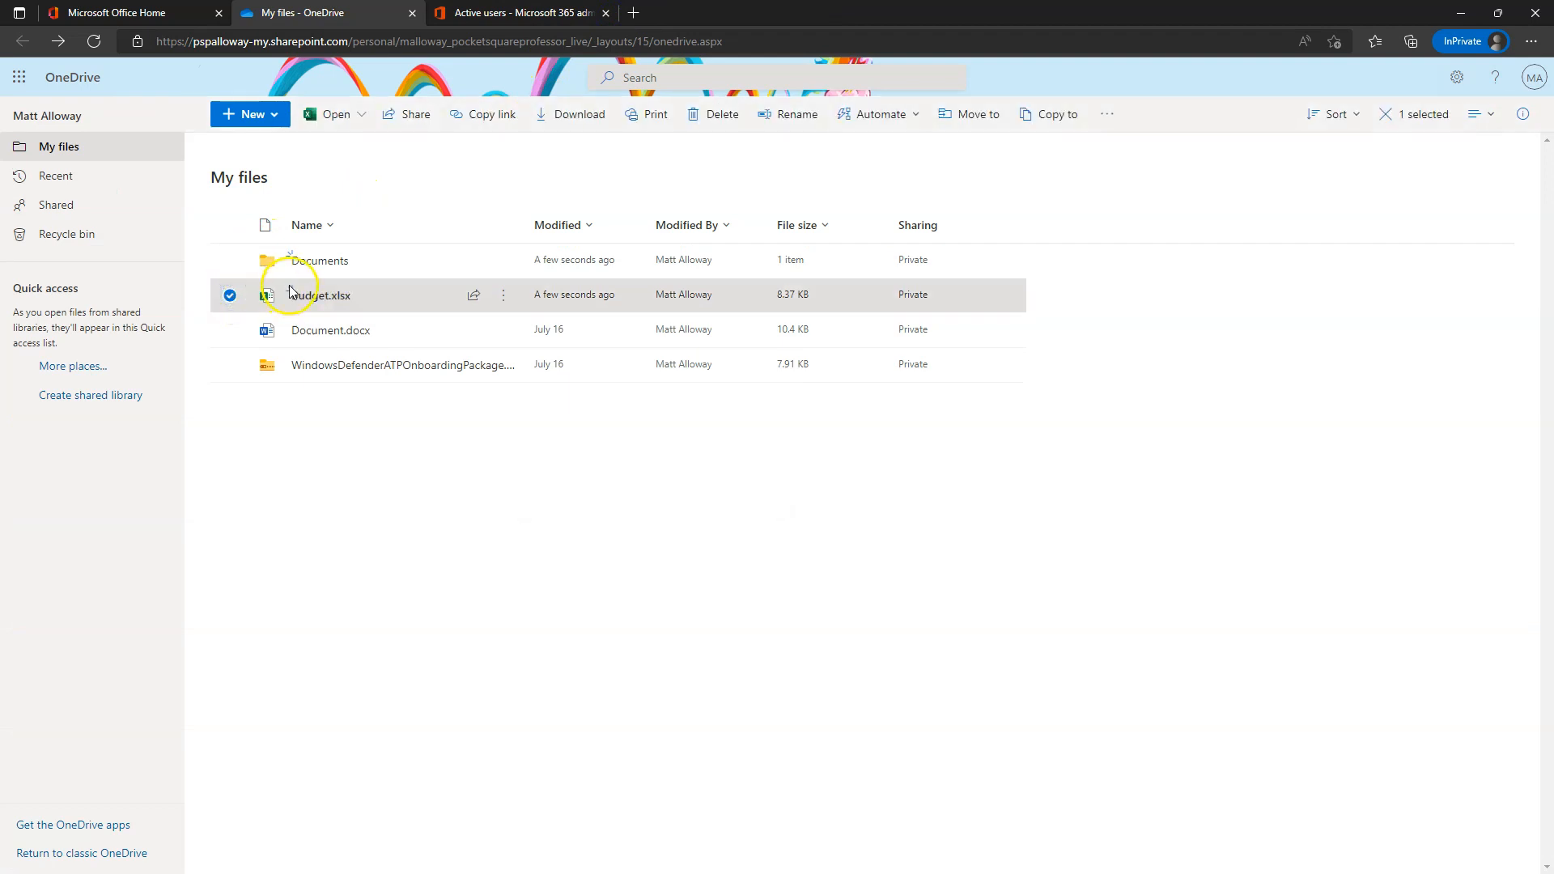
pyautogui.click(503, 296)
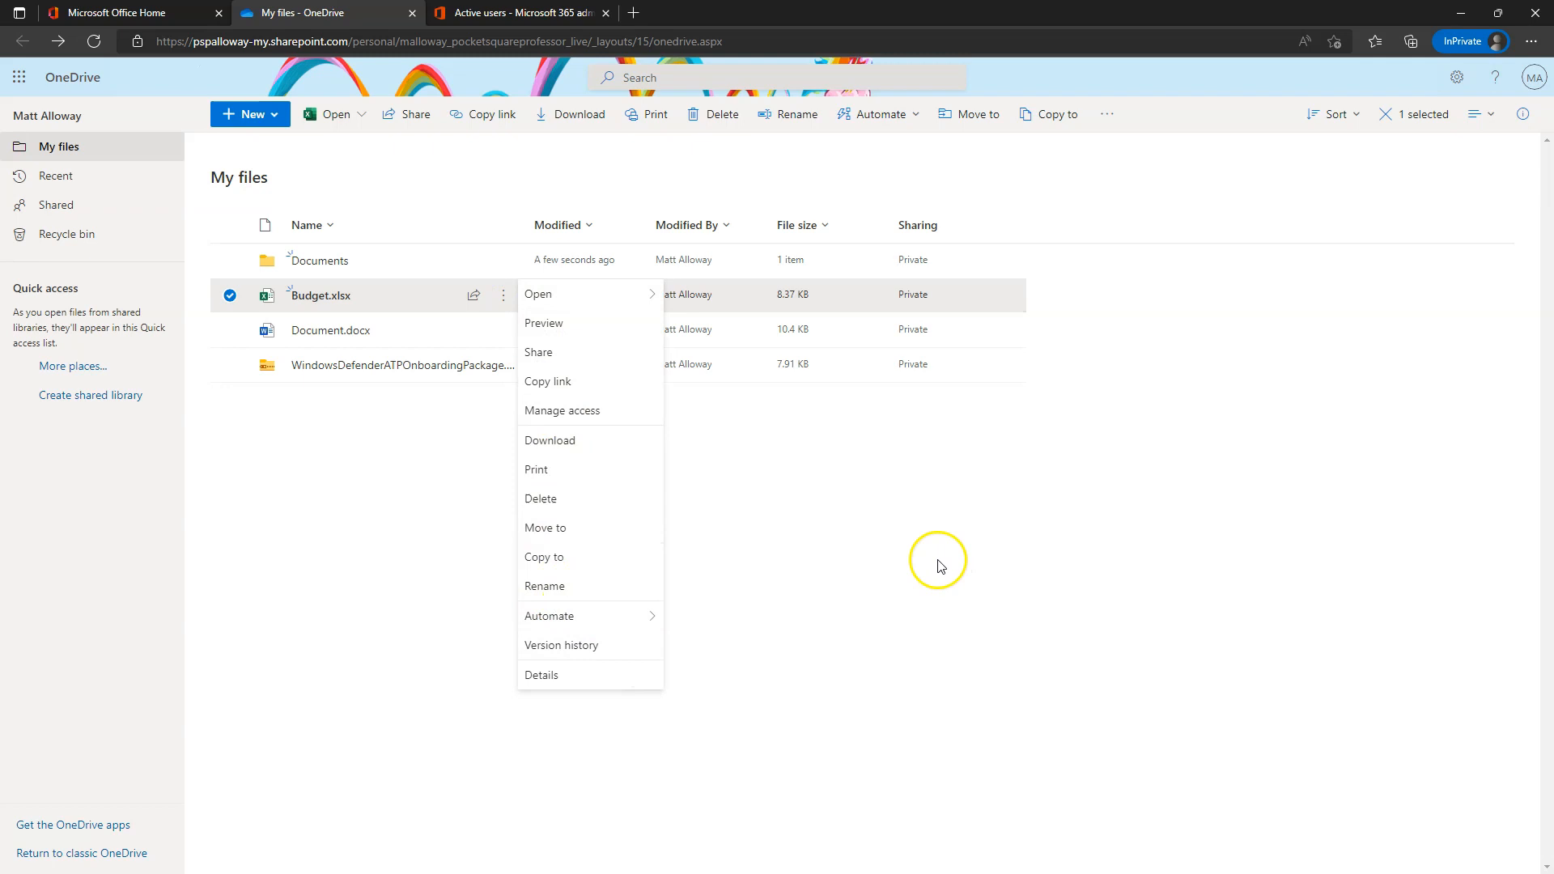
pyautogui.click(902, 531)
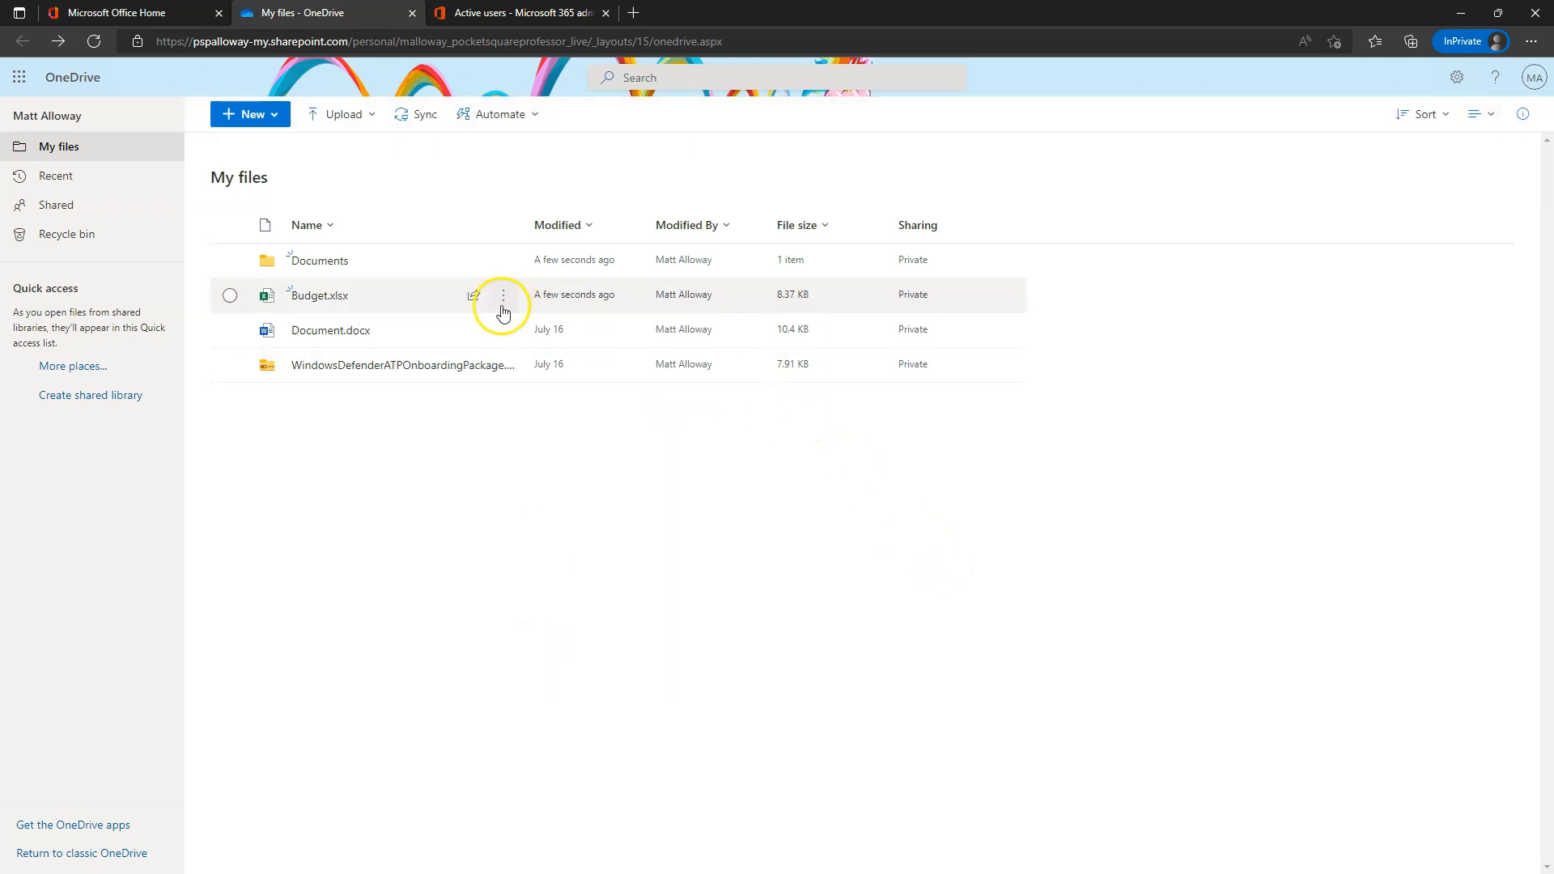
pyautogui.click(231, 296)
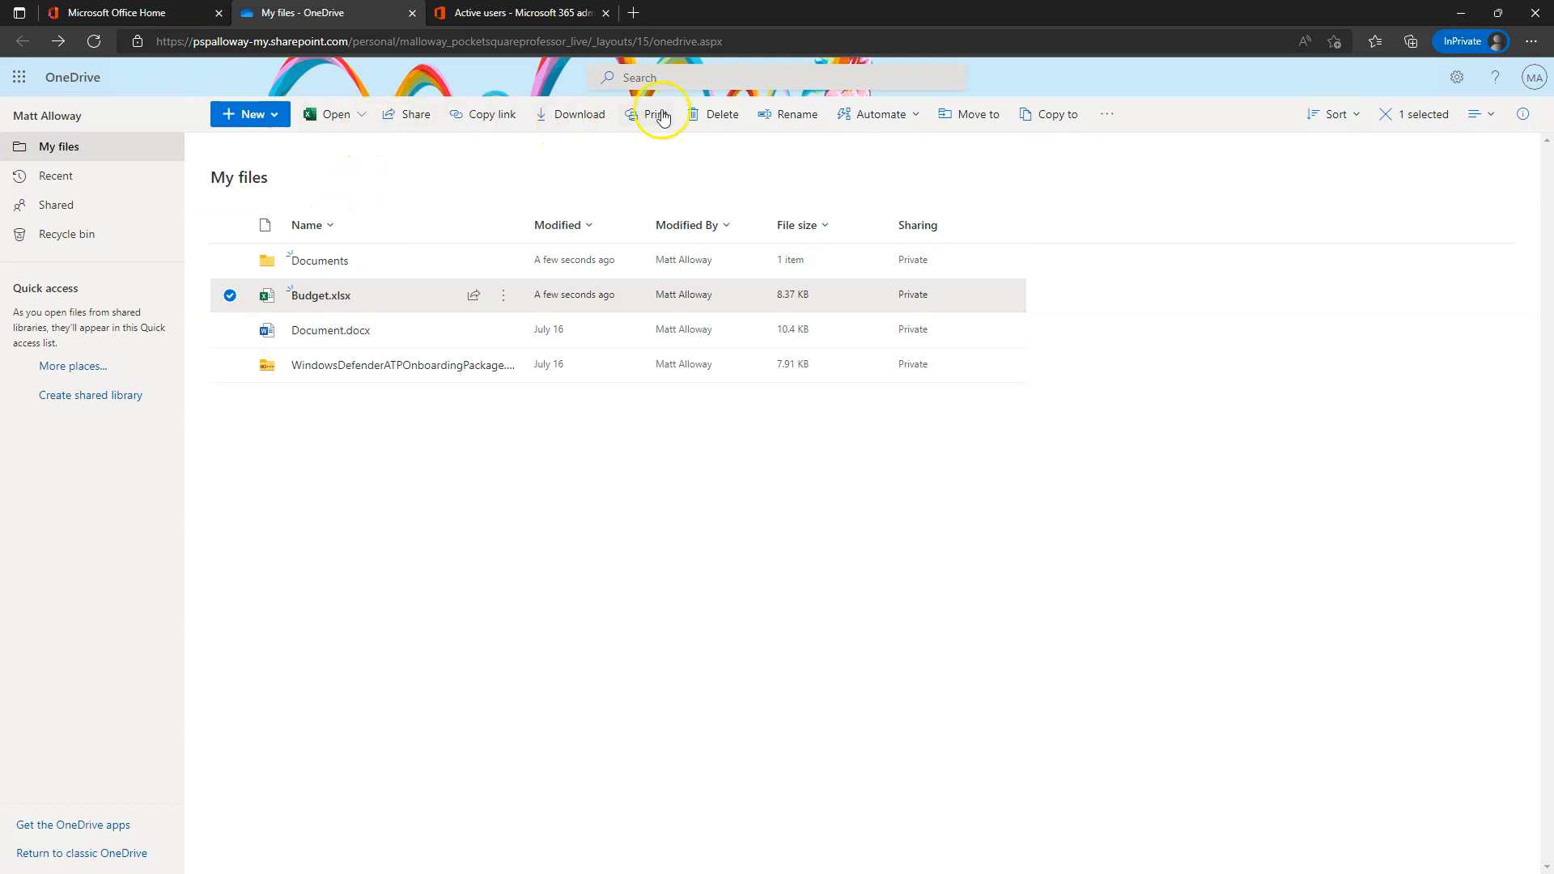
pyautogui.click(485, 116)
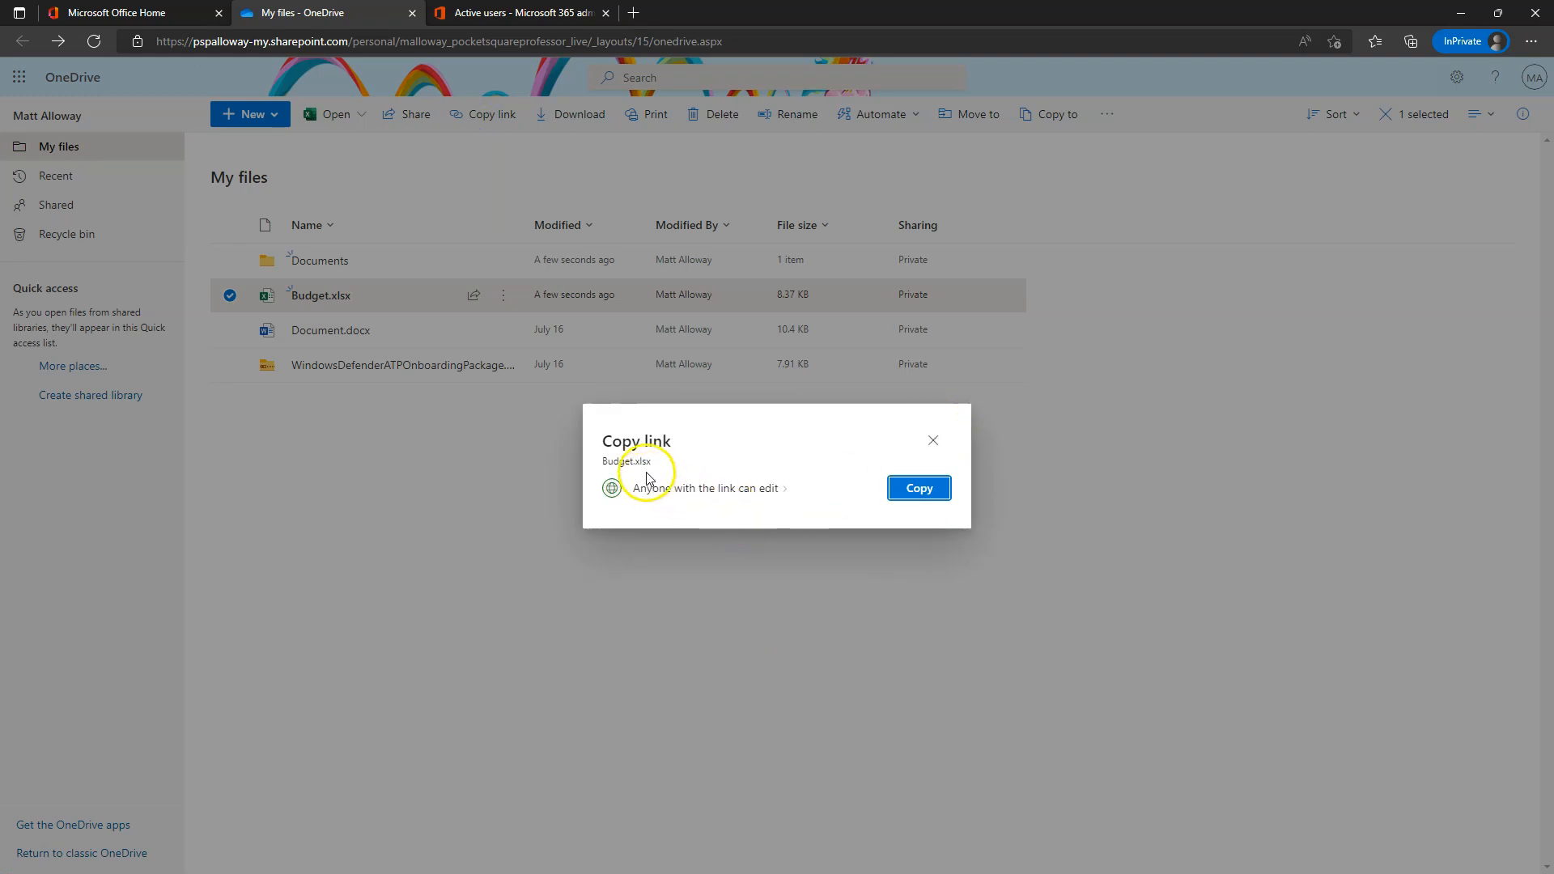
pyautogui.click(932, 441)
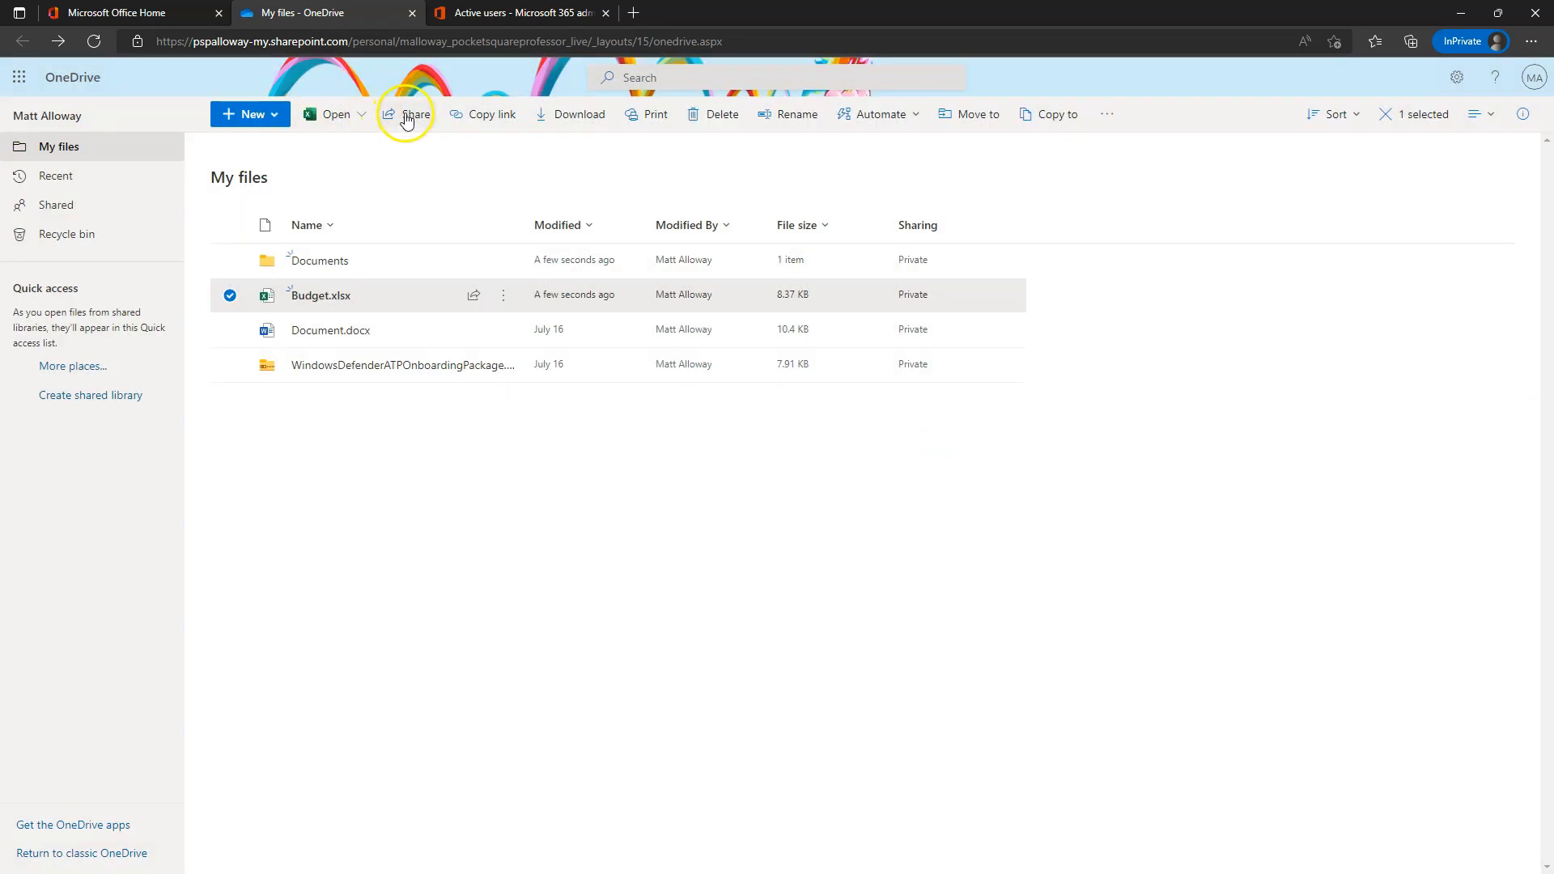
pyautogui.click(437, 577)
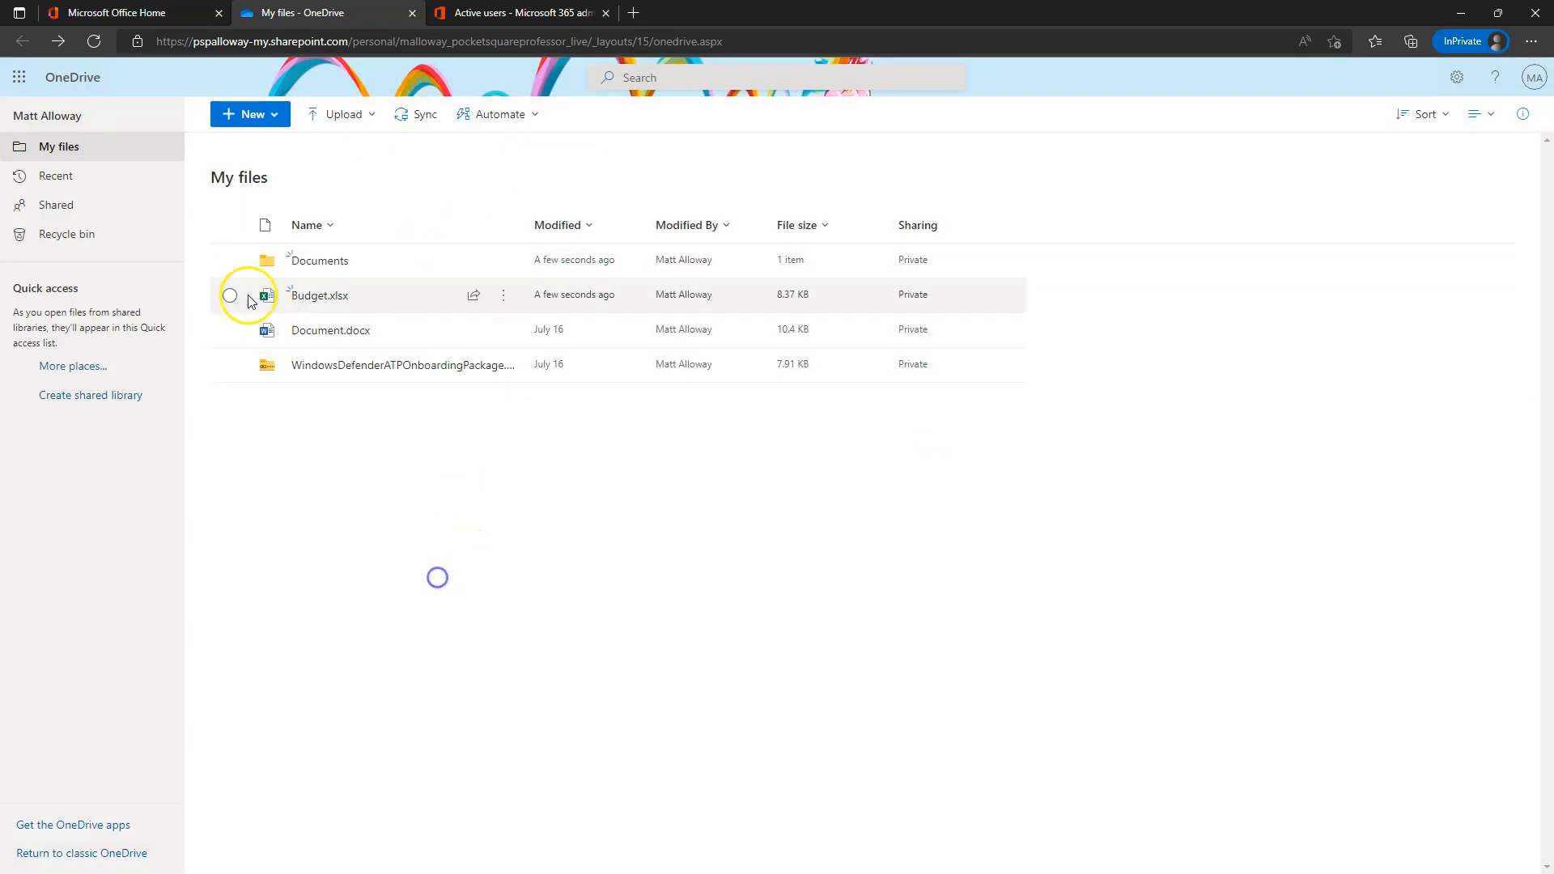
# - Open Budget.xlsx, start sharing it, and open the 'Anyone with the link can edit' link settings
pyautogui.click(320, 296)
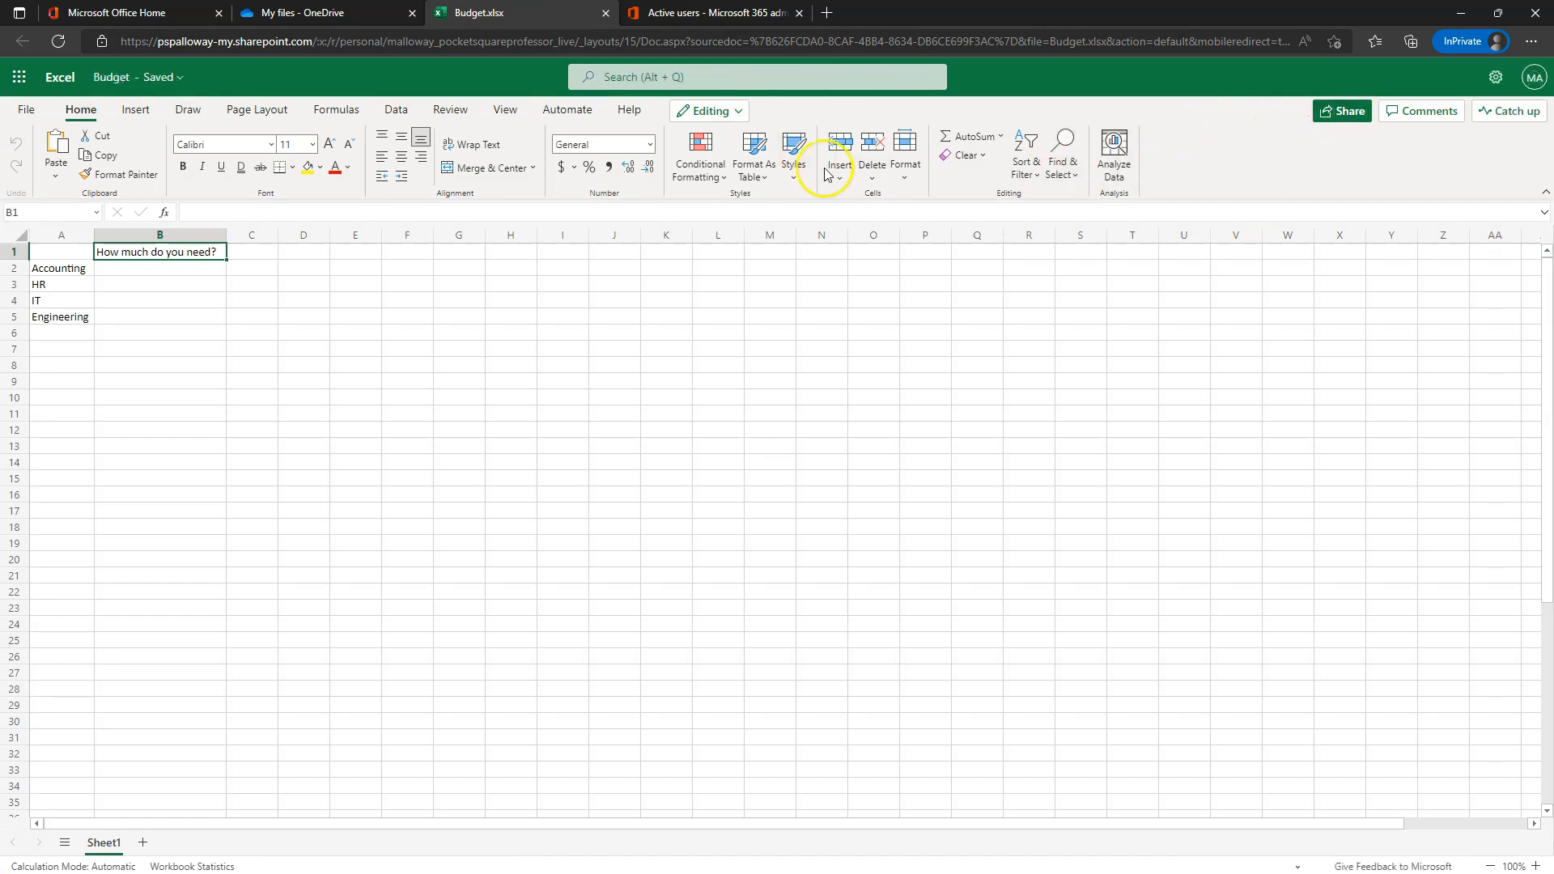
pyautogui.click(1343, 113)
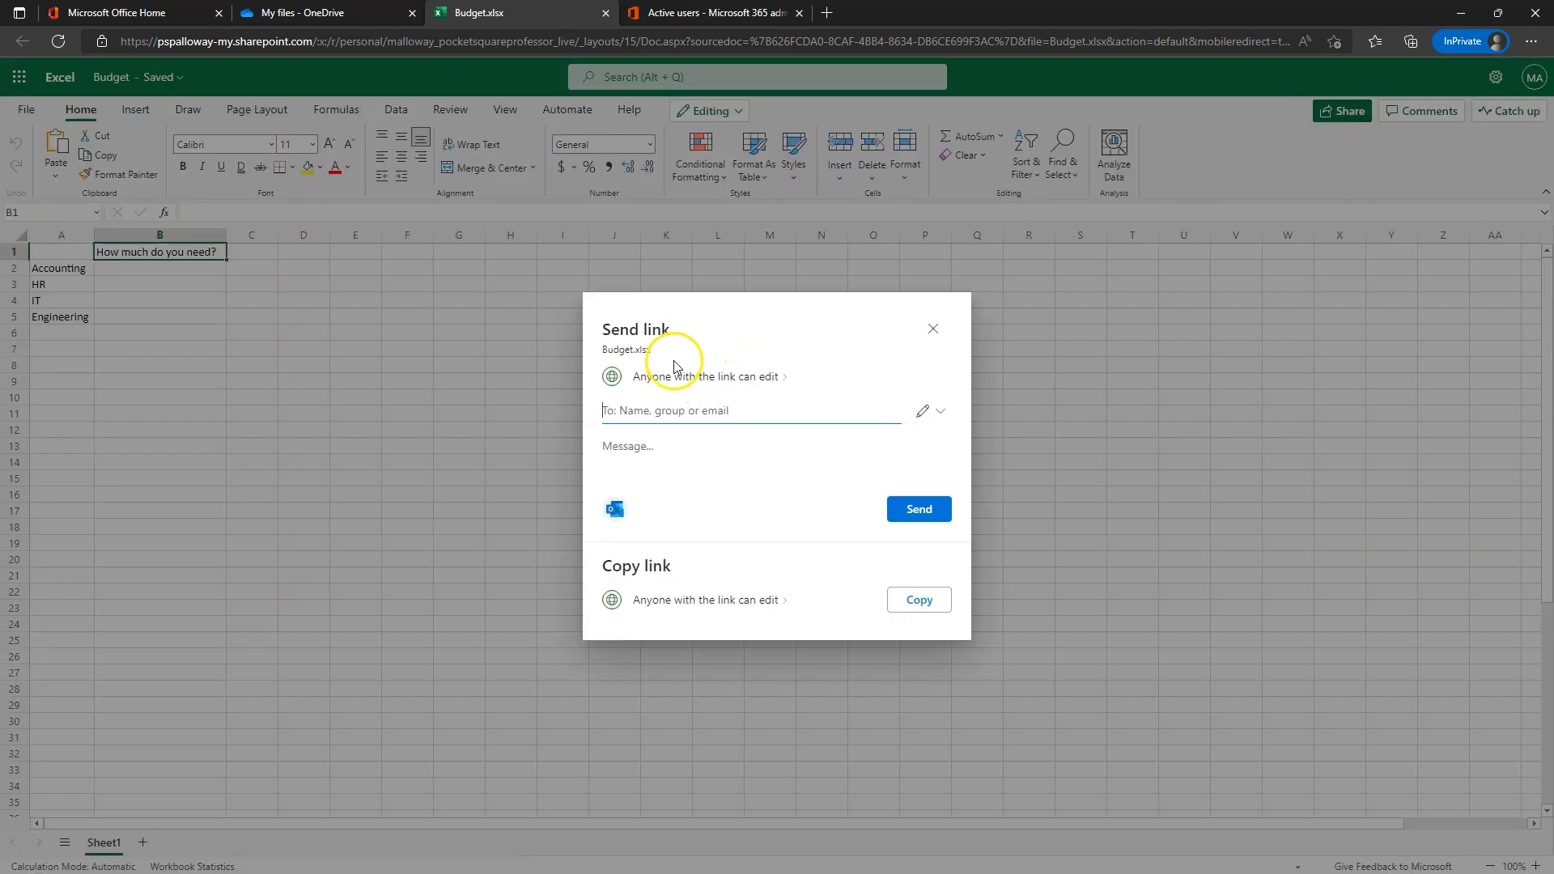
pyautogui.click(675, 380)
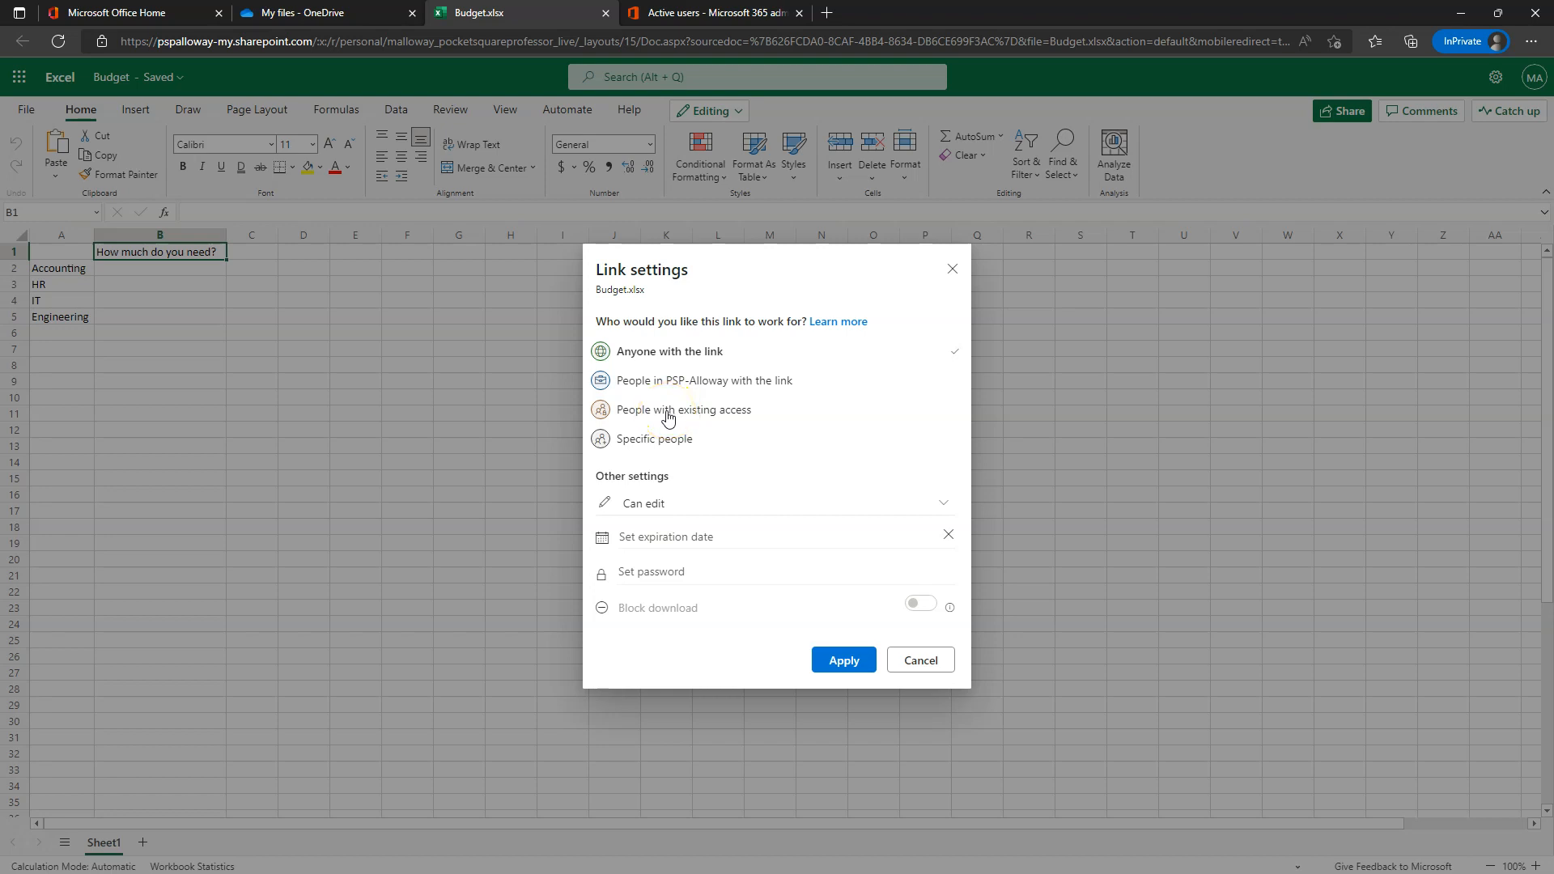
# - Restrict the Budget link to Specific people with Can edit permission and apply it
pyautogui.click(652, 449)
pyautogui.click(641, 442)
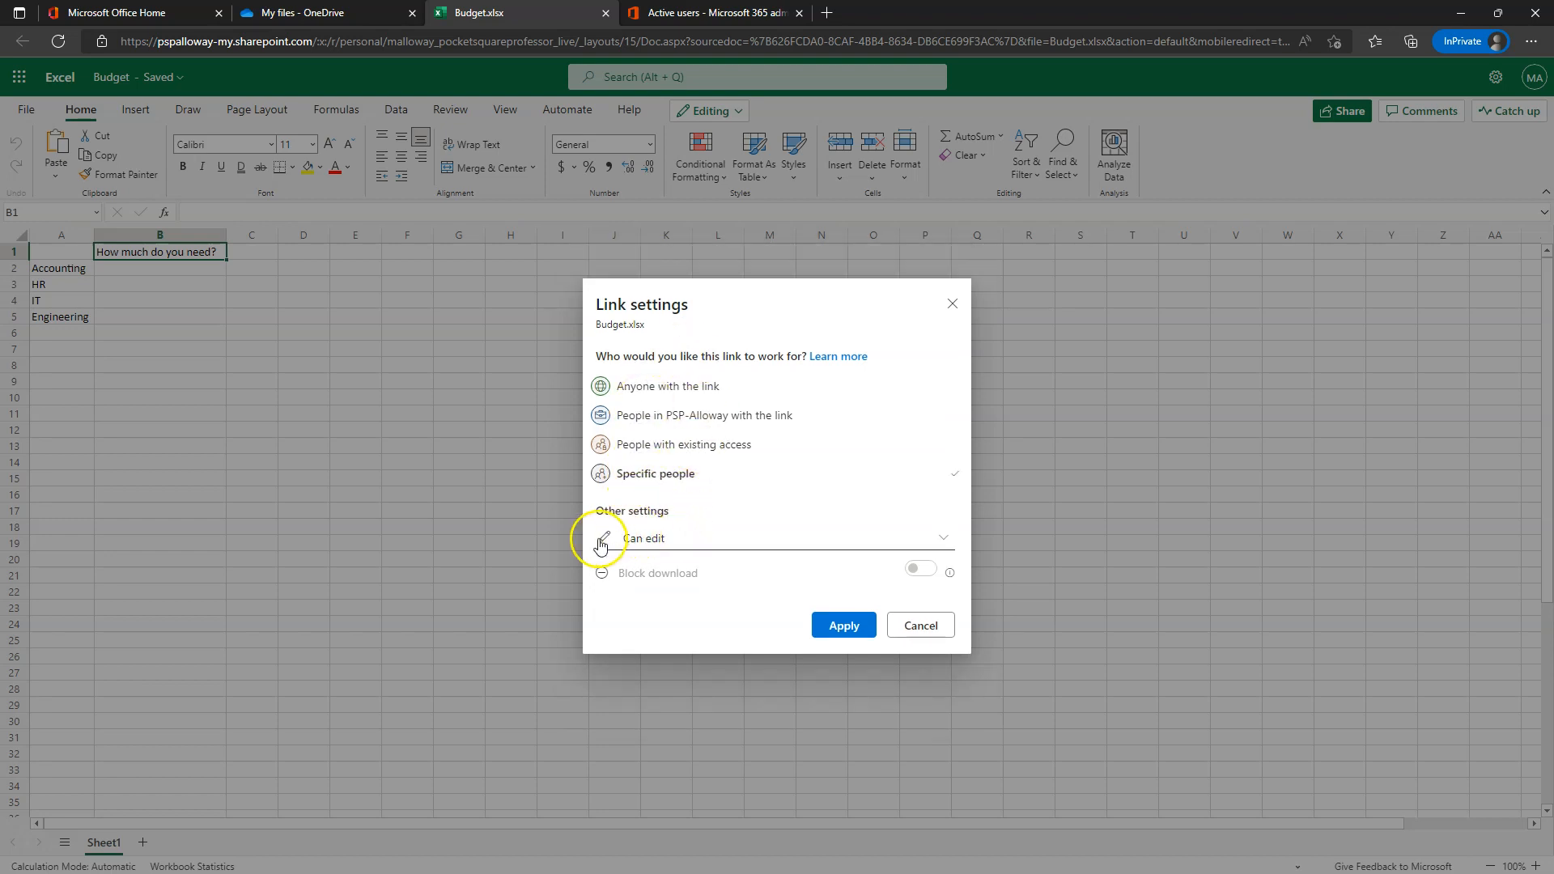
pyautogui.click(701, 540)
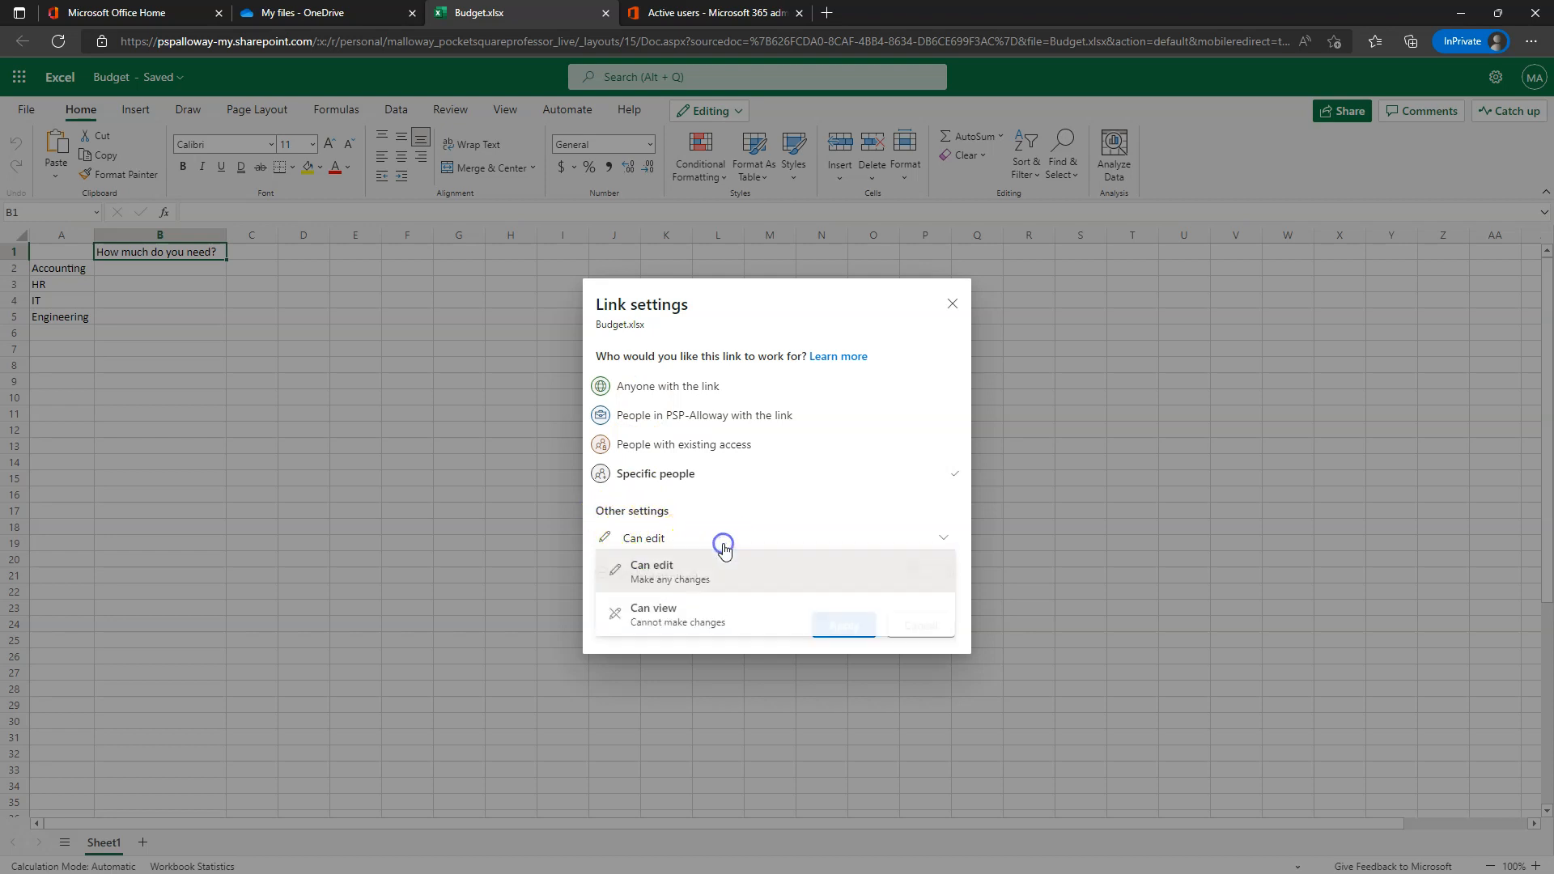
pyautogui.click(787, 484)
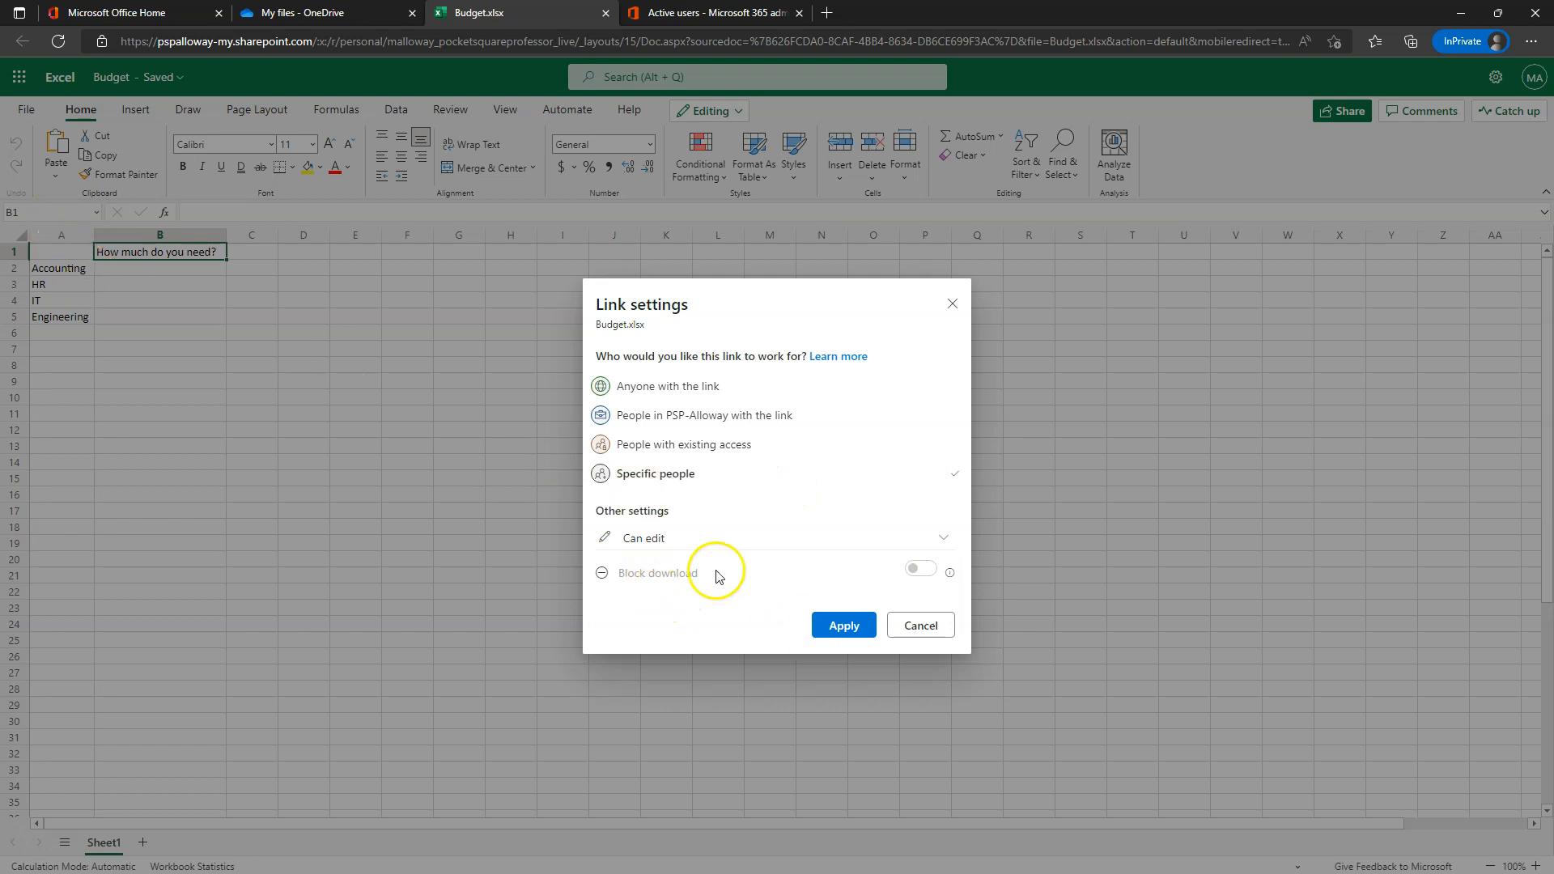
pyautogui.click(844, 628)
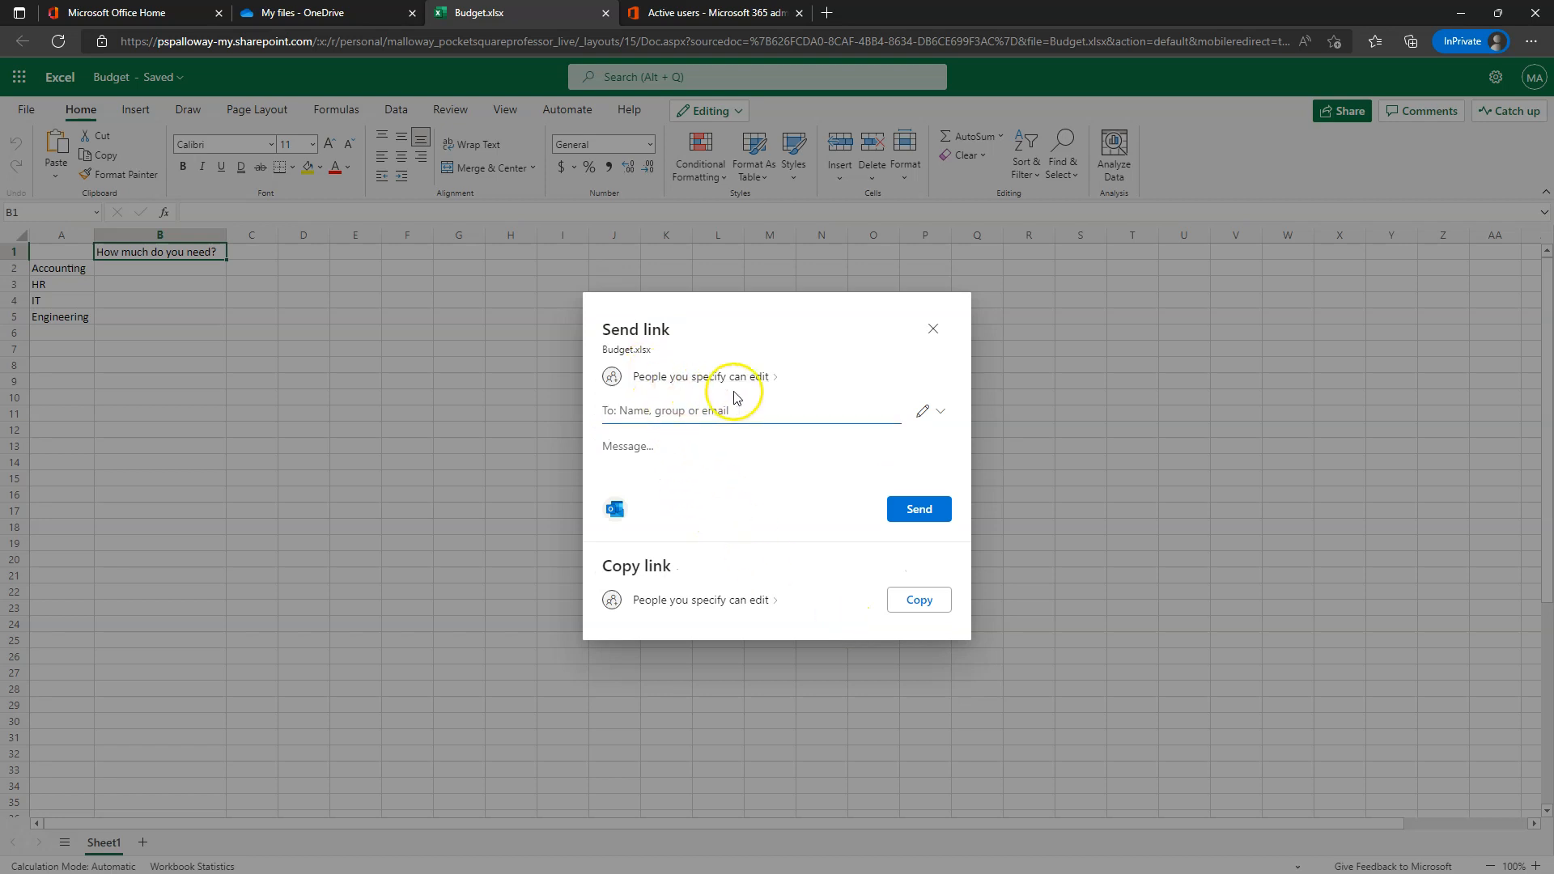
# - Add the colleague as recipient, send the Budget edit link, and close the Link sent confirmation
pyautogui.click(674, 413)
pyautogui.scroll(-1, 696, 490)
pyautogui.scroll(-2, 706, 491)
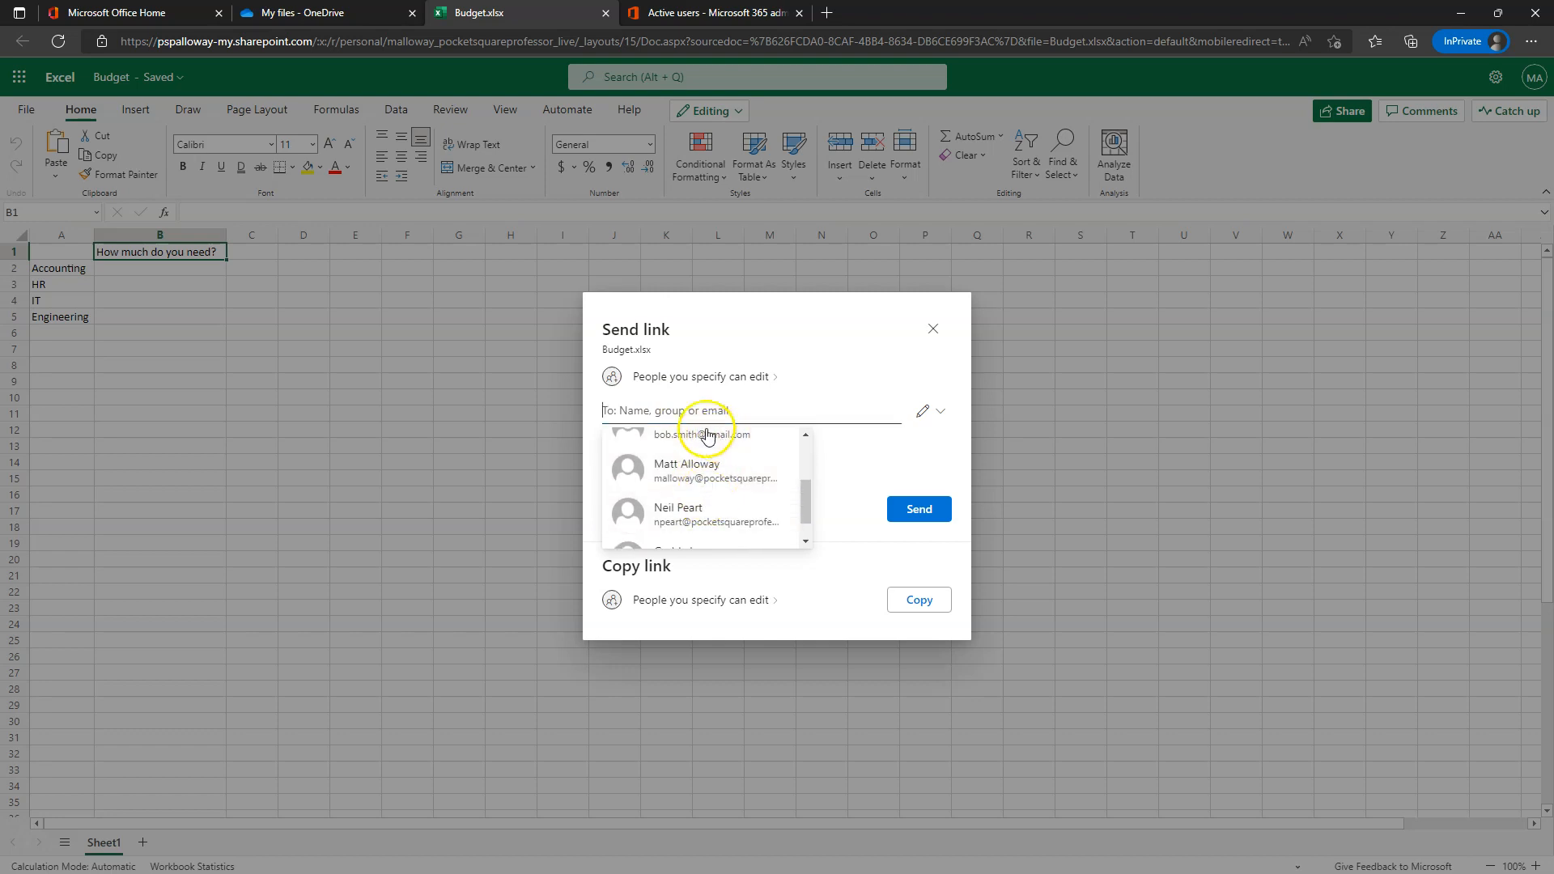
pyautogui.click(632, 411)
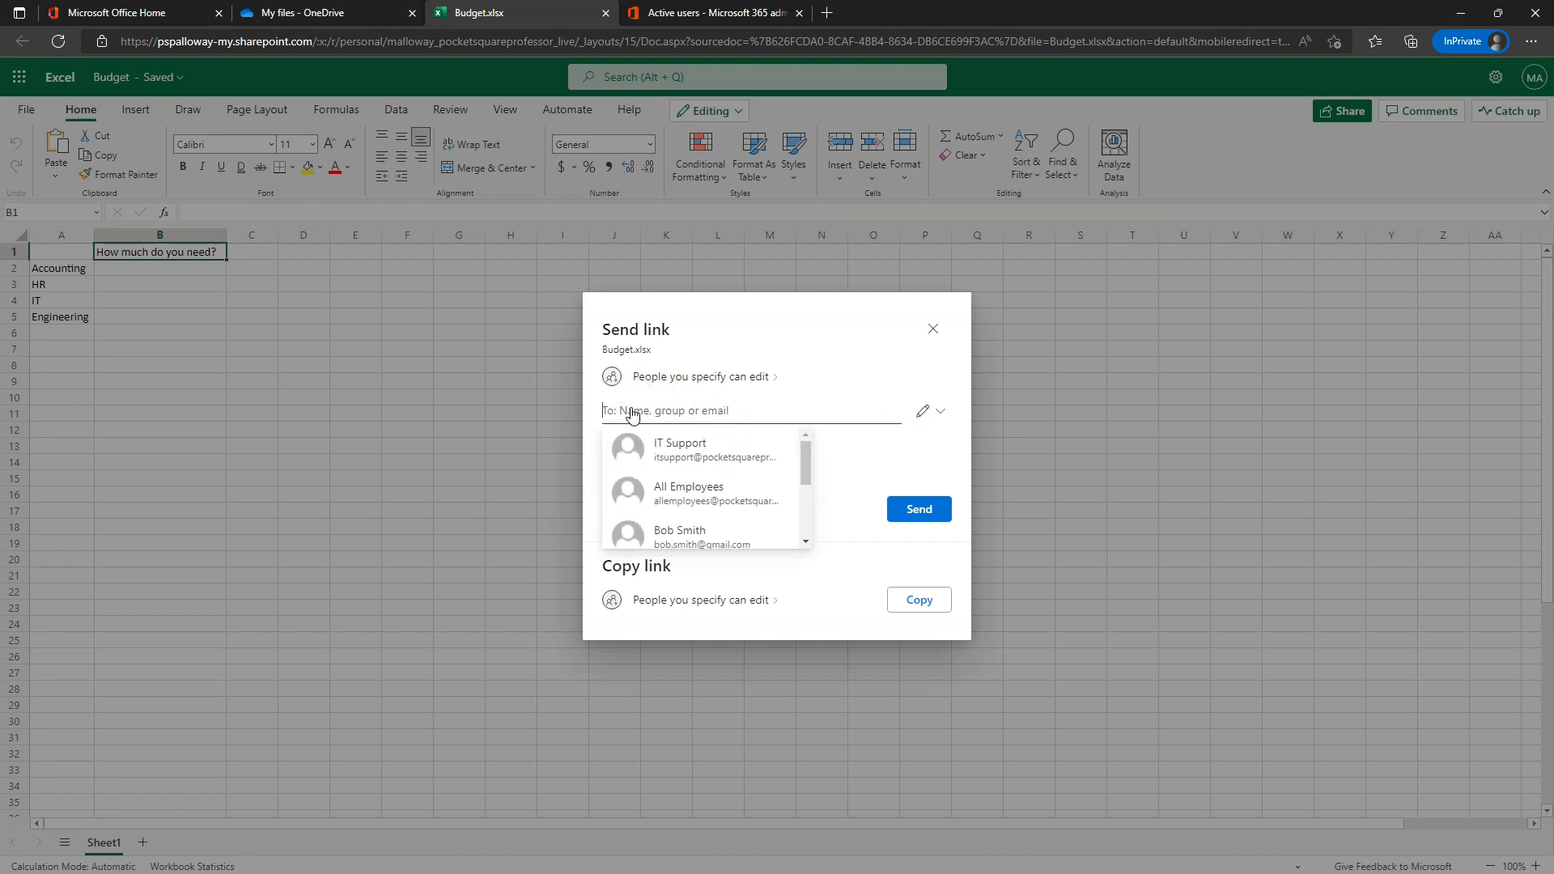
pyautogui.write('geddy')
pyautogui.click(669, 451)
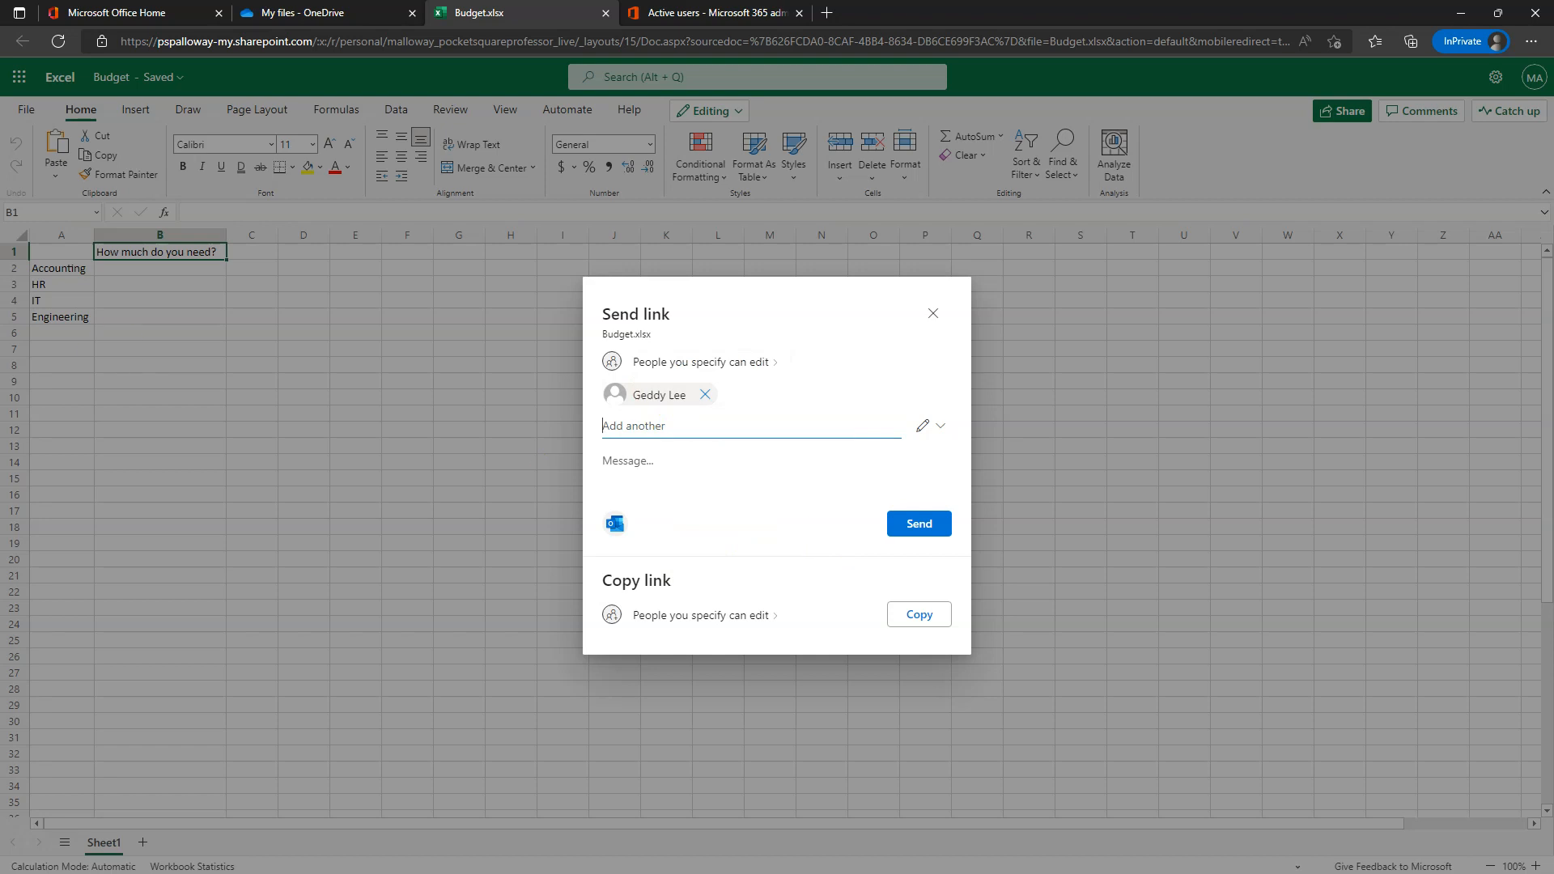
pyautogui.click(921, 533)
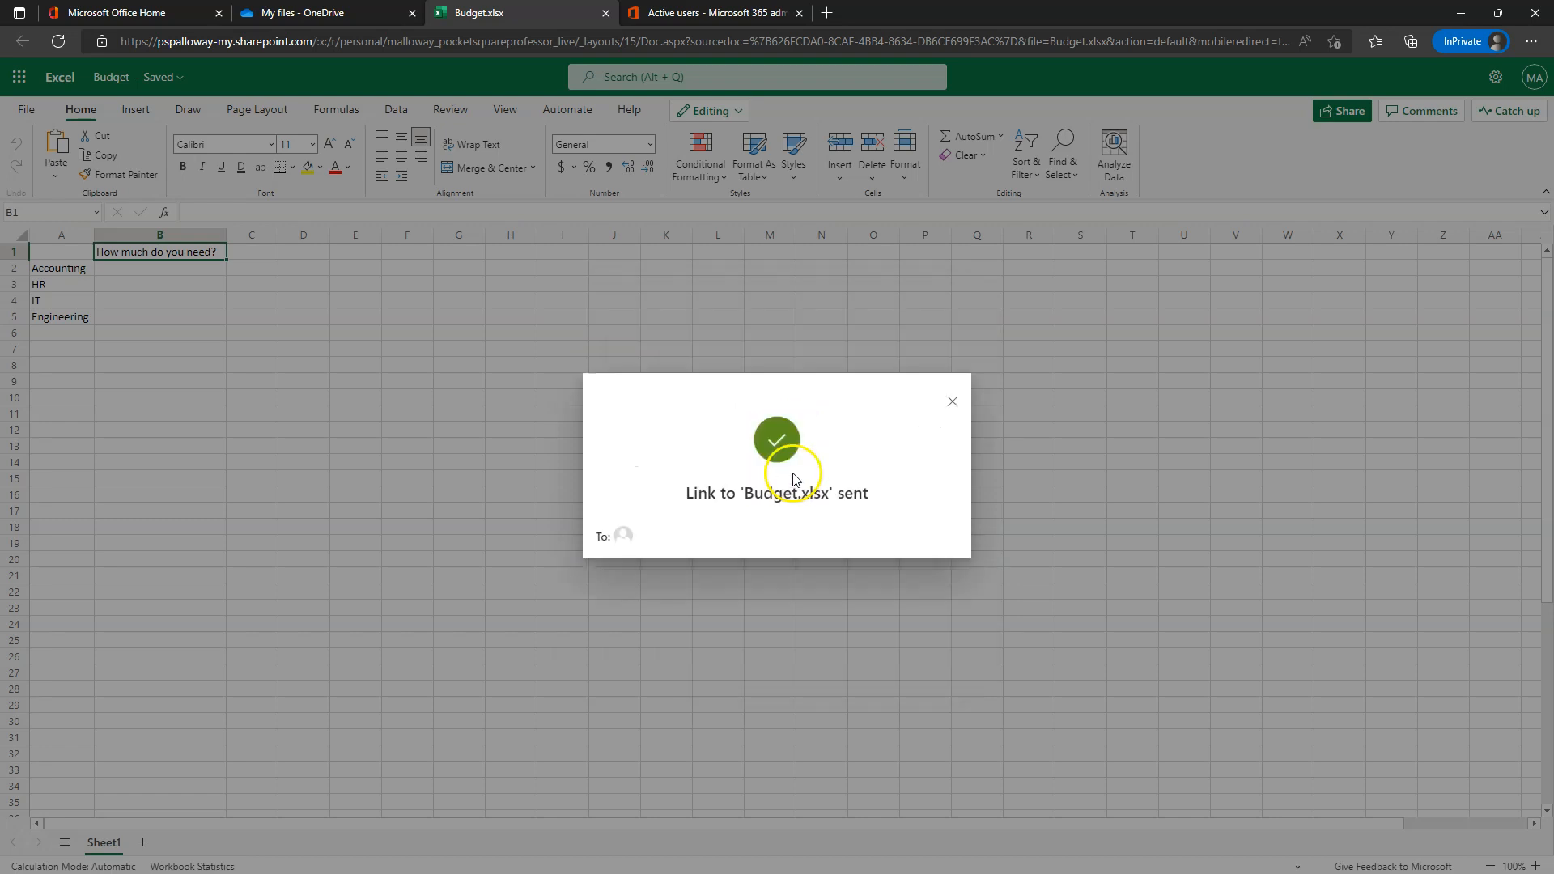
pyautogui.click(953, 403)
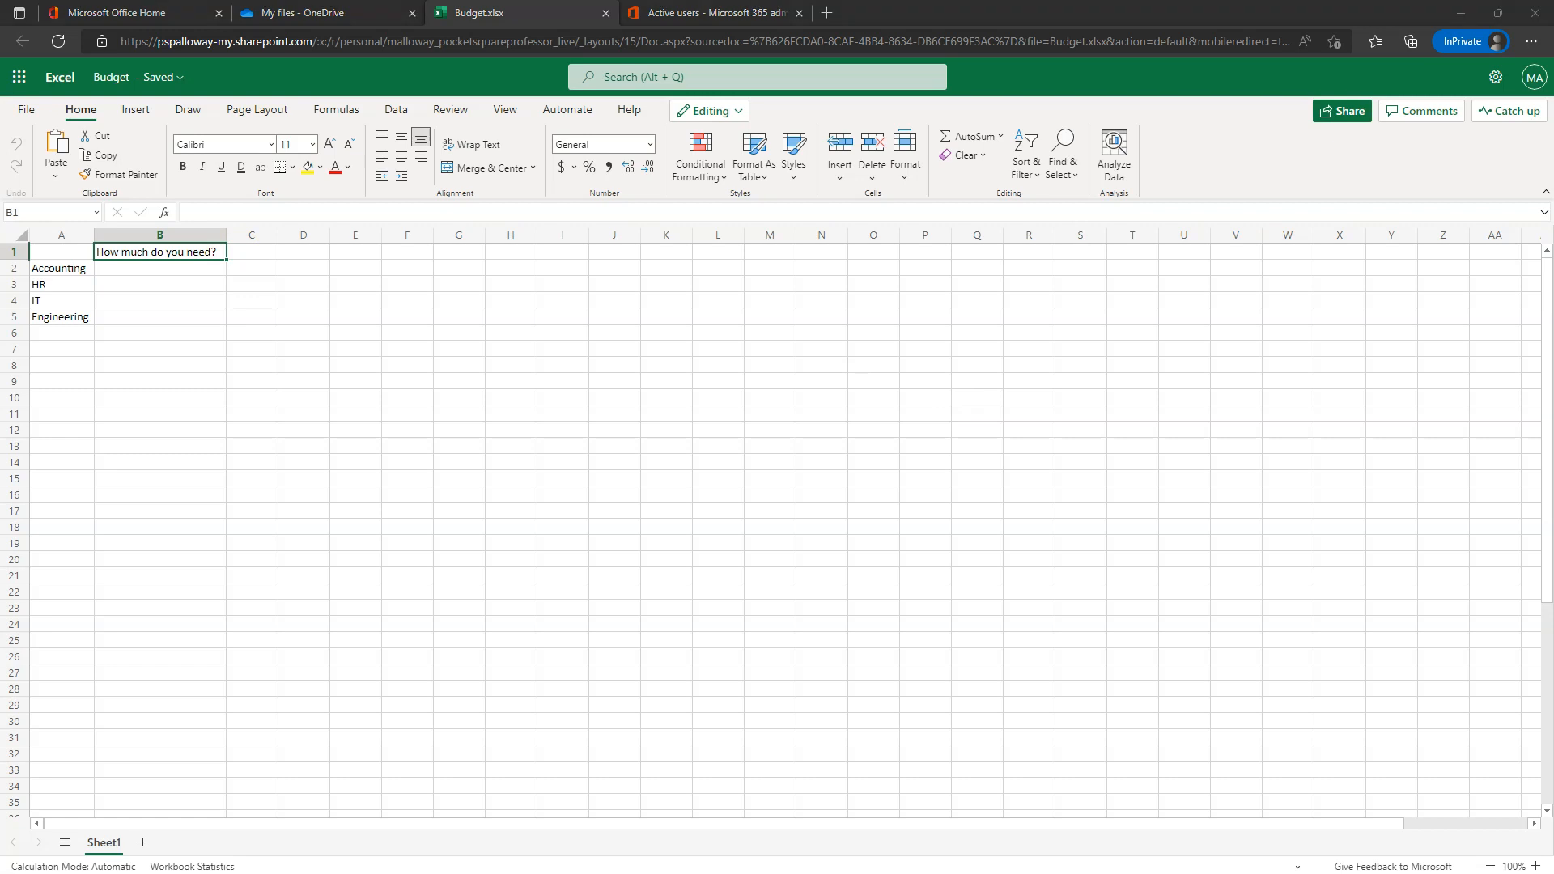
# - Bring the recipient's Outlook window into view, maximize it, and check the signed-in account
pyautogui.moveTo(567, 873); pyautogui.dragTo(733, 113)
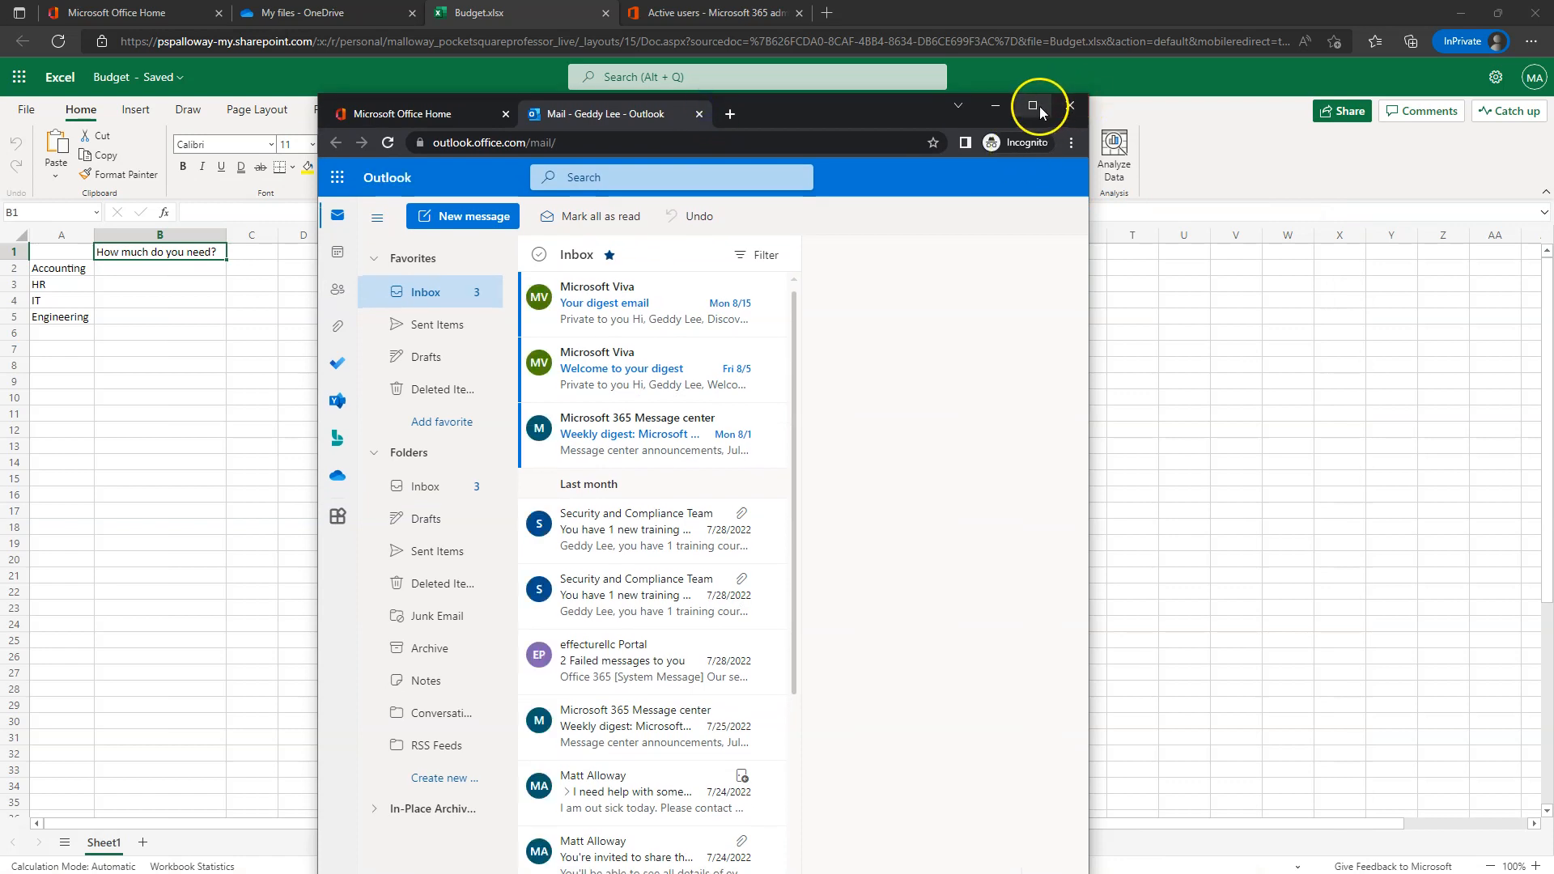
pyautogui.click(1040, 105)
pyautogui.click(1534, 77)
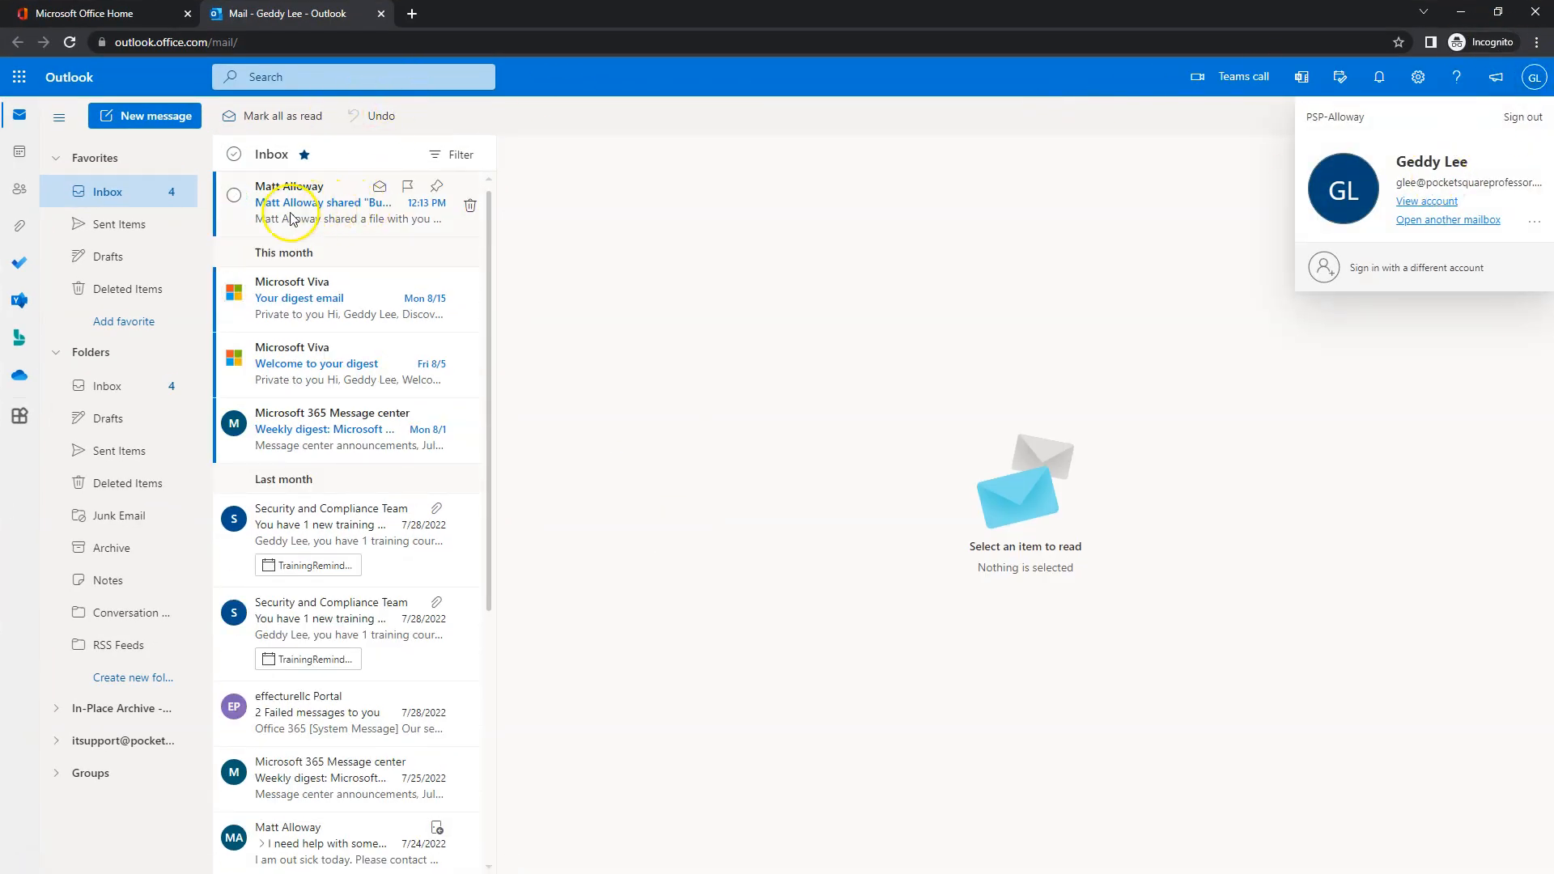
# - Mark the three digest emails read and open Budget from the sharing message
pyautogui.click(380, 413)
pyautogui.click(378, 347)
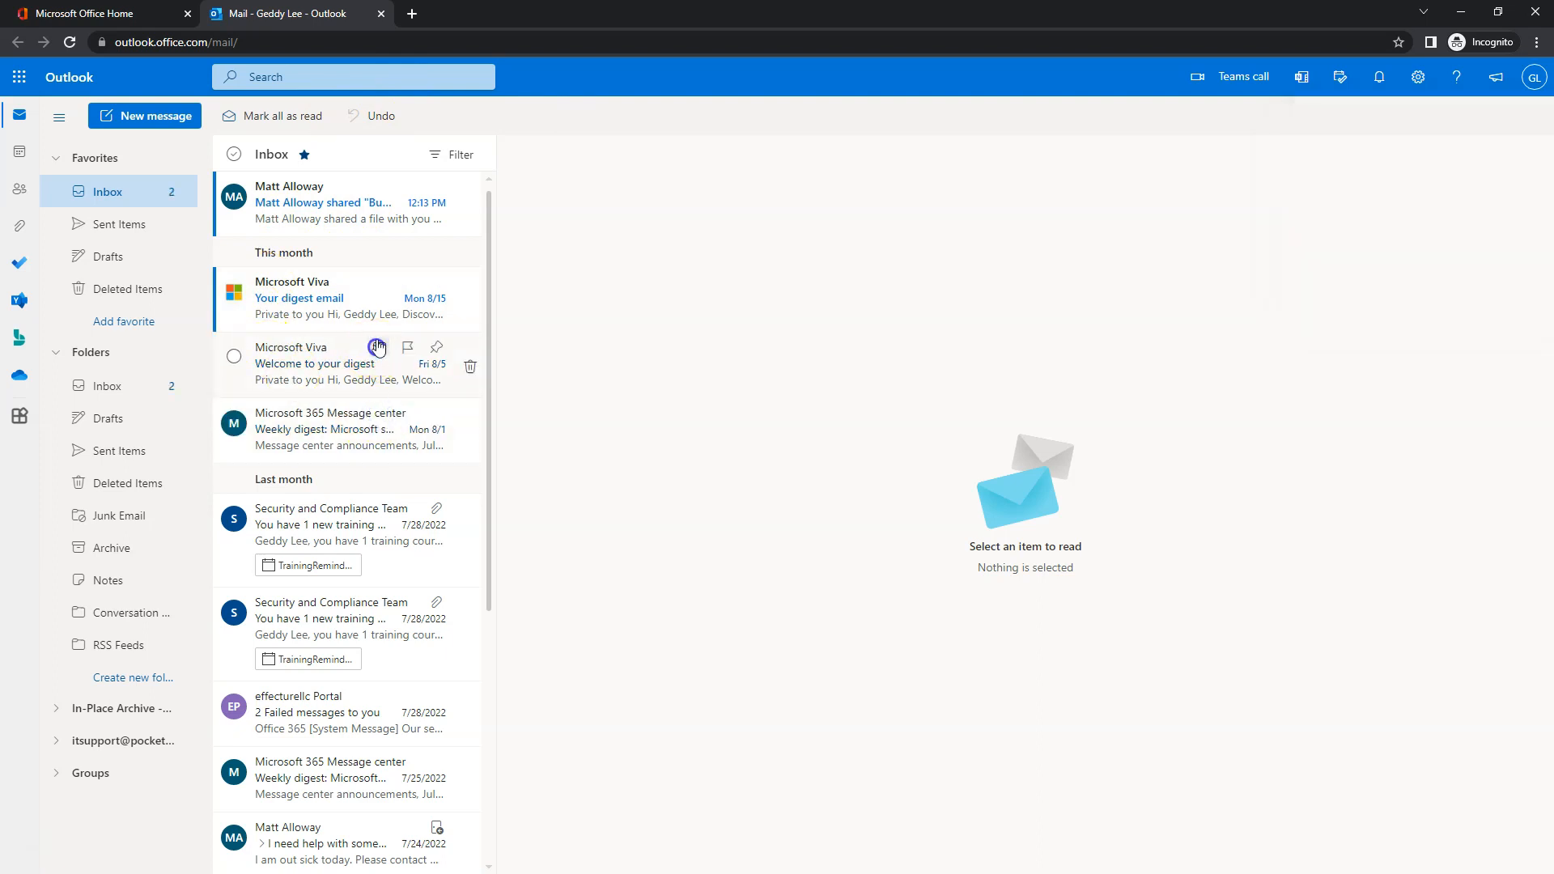
pyautogui.click(378, 282)
pyautogui.click(308, 216)
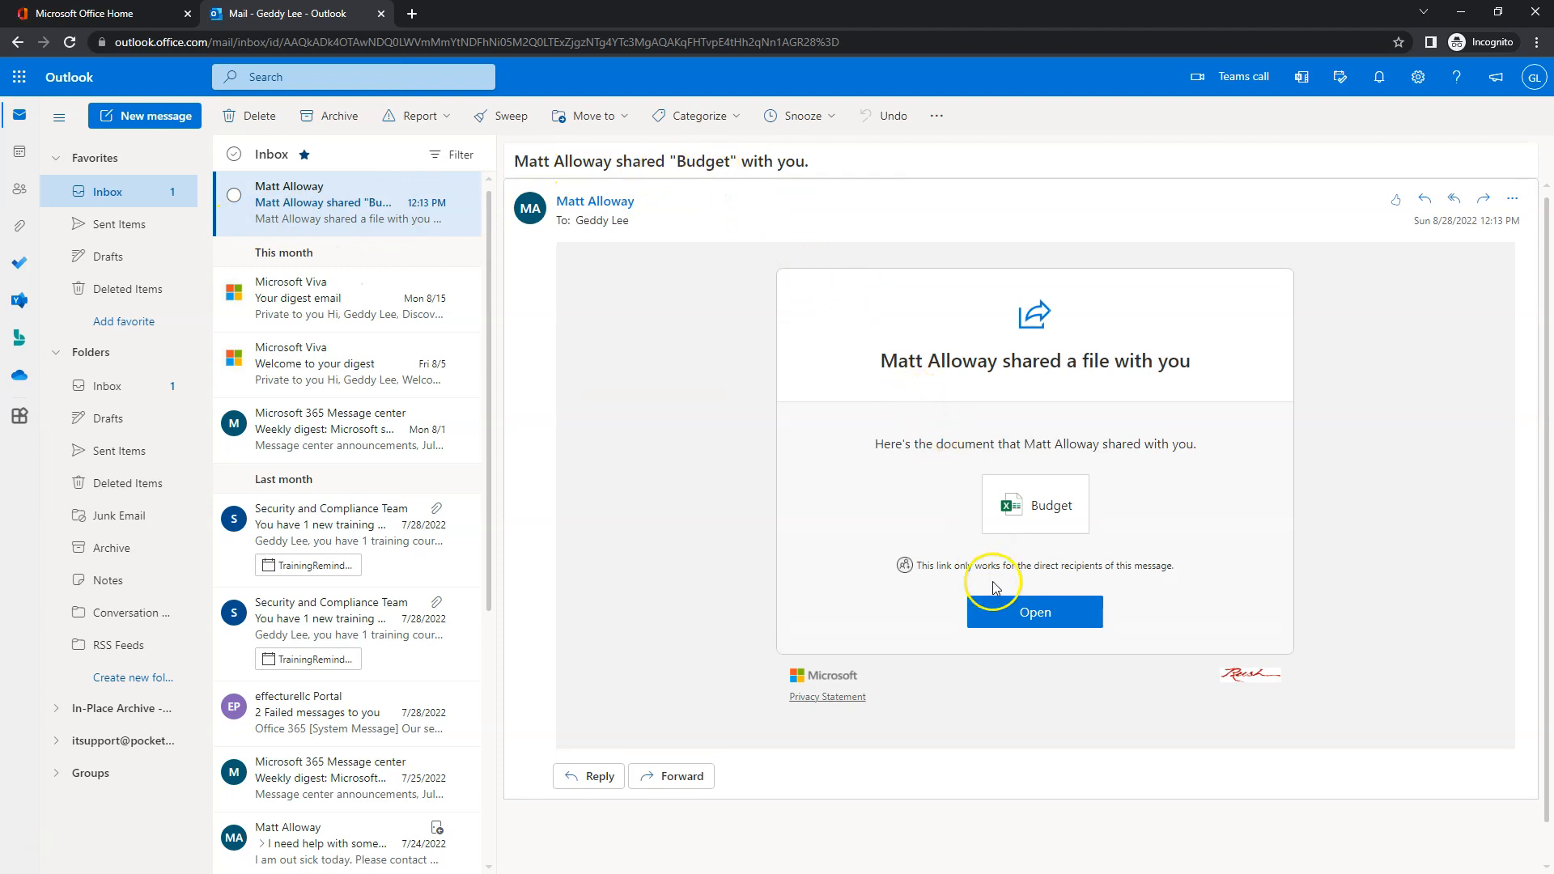
pyautogui.click(1040, 611)
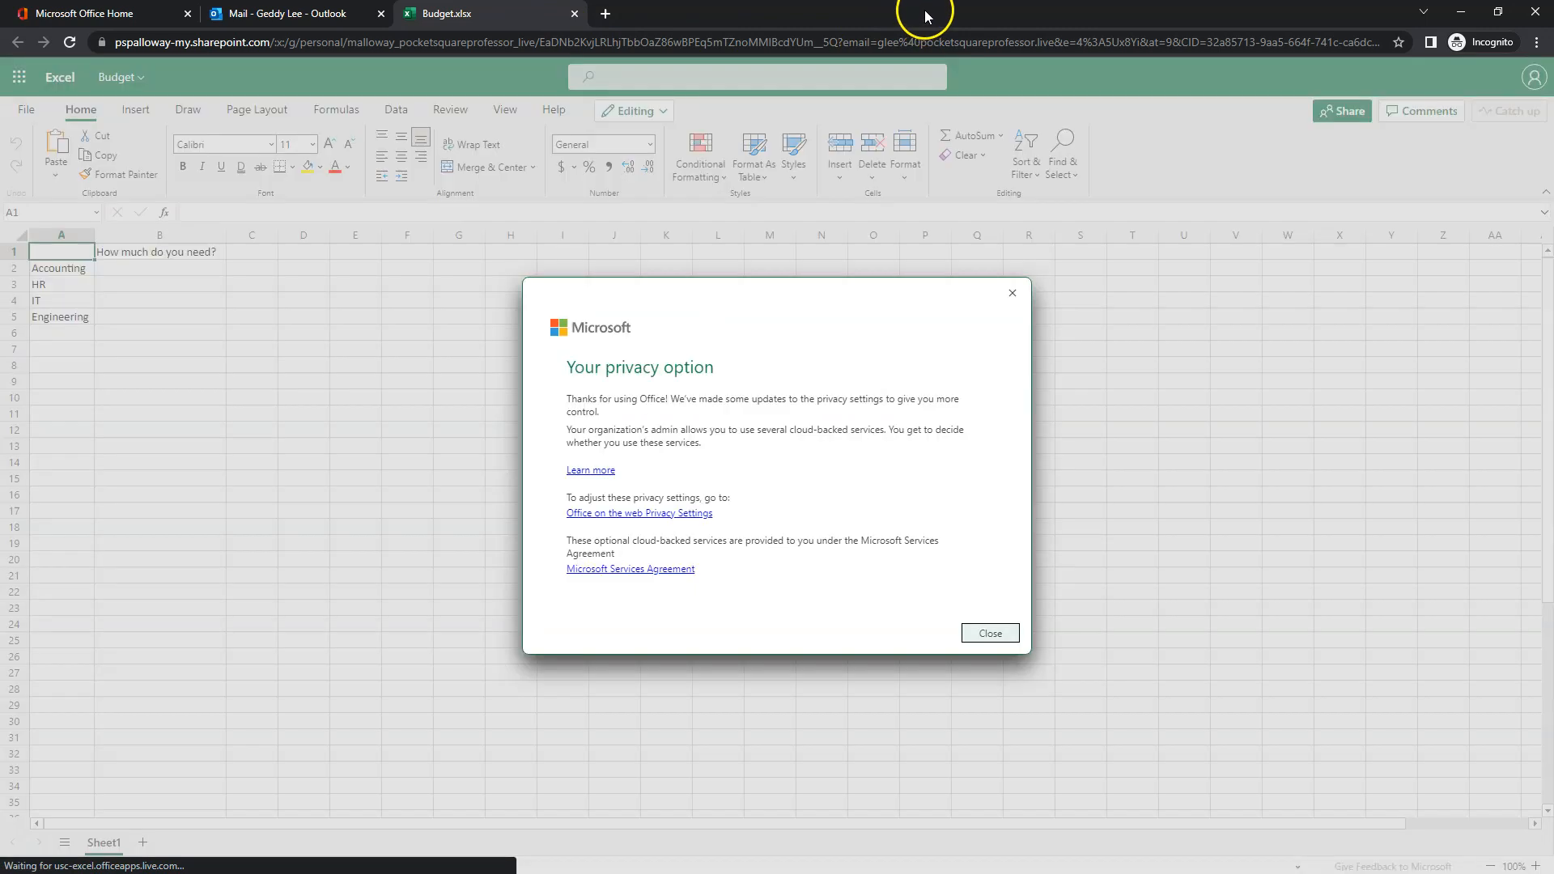
# - Dismiss the privacy notice and resize the window to show both Budget workbooks side by side
pyautogui.click(1001, 635)
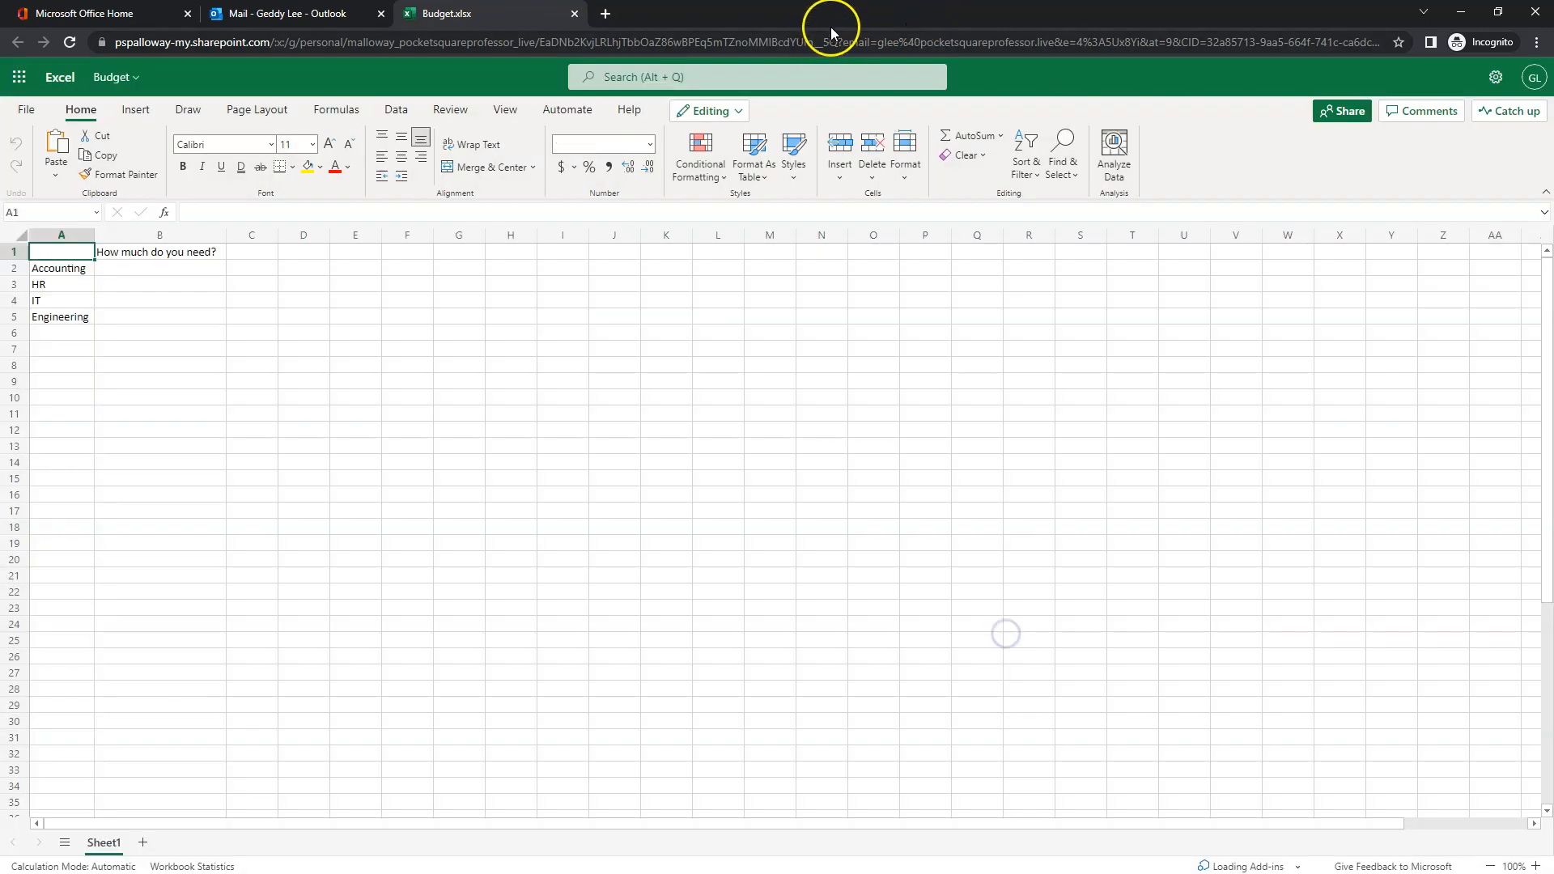
pyautogui.moveTo(844, 15); pyautogui.dragTo(1113, 36)
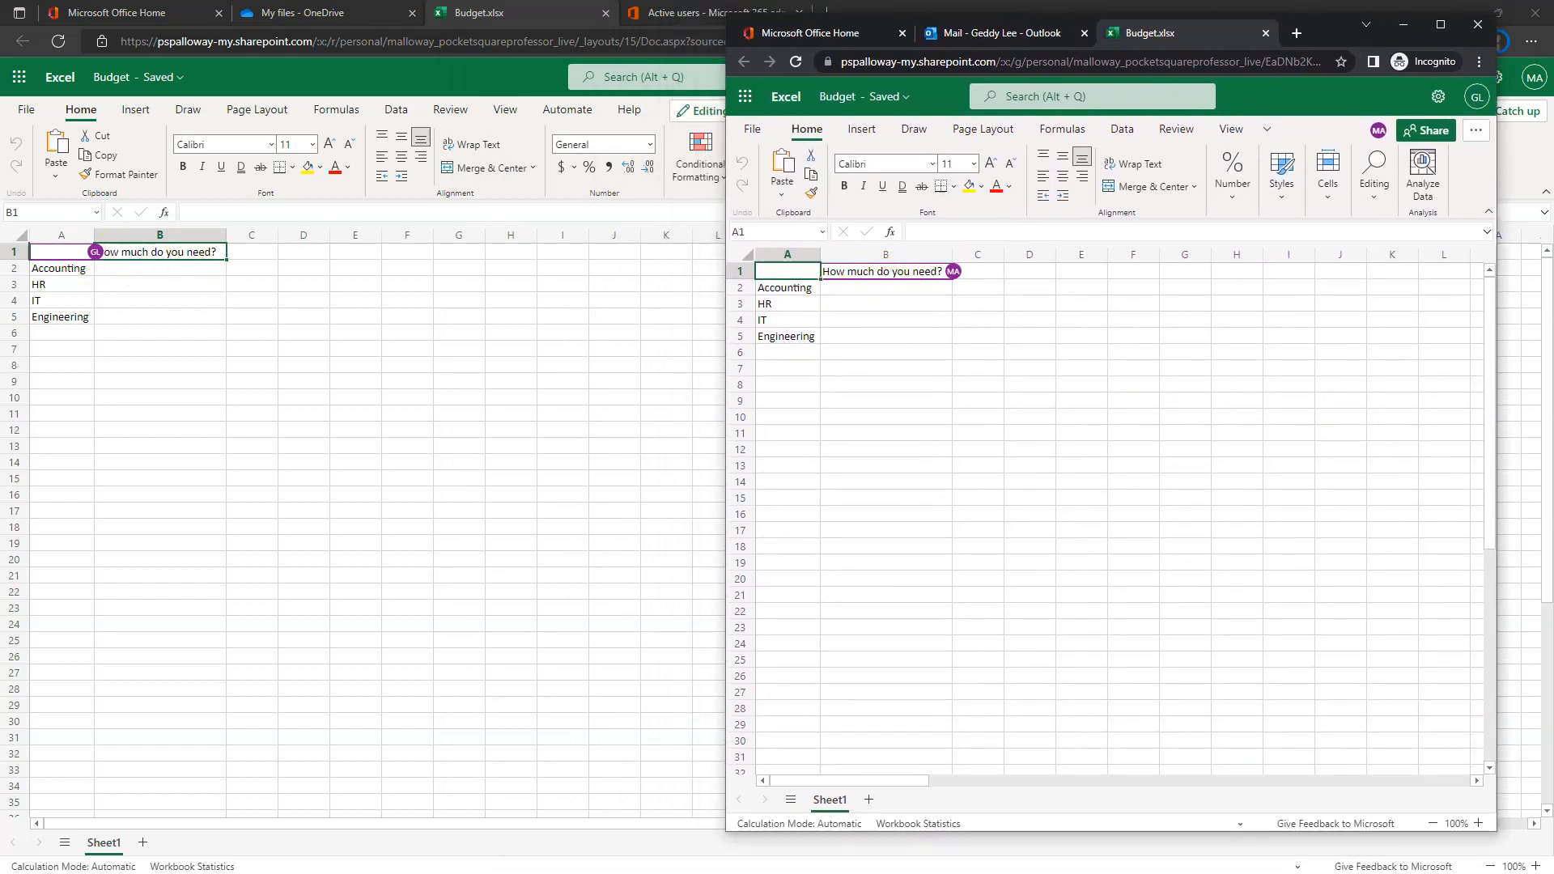
pyautogui.moveTo(1338, 36); pyautogui.dragTo(1341, 31)
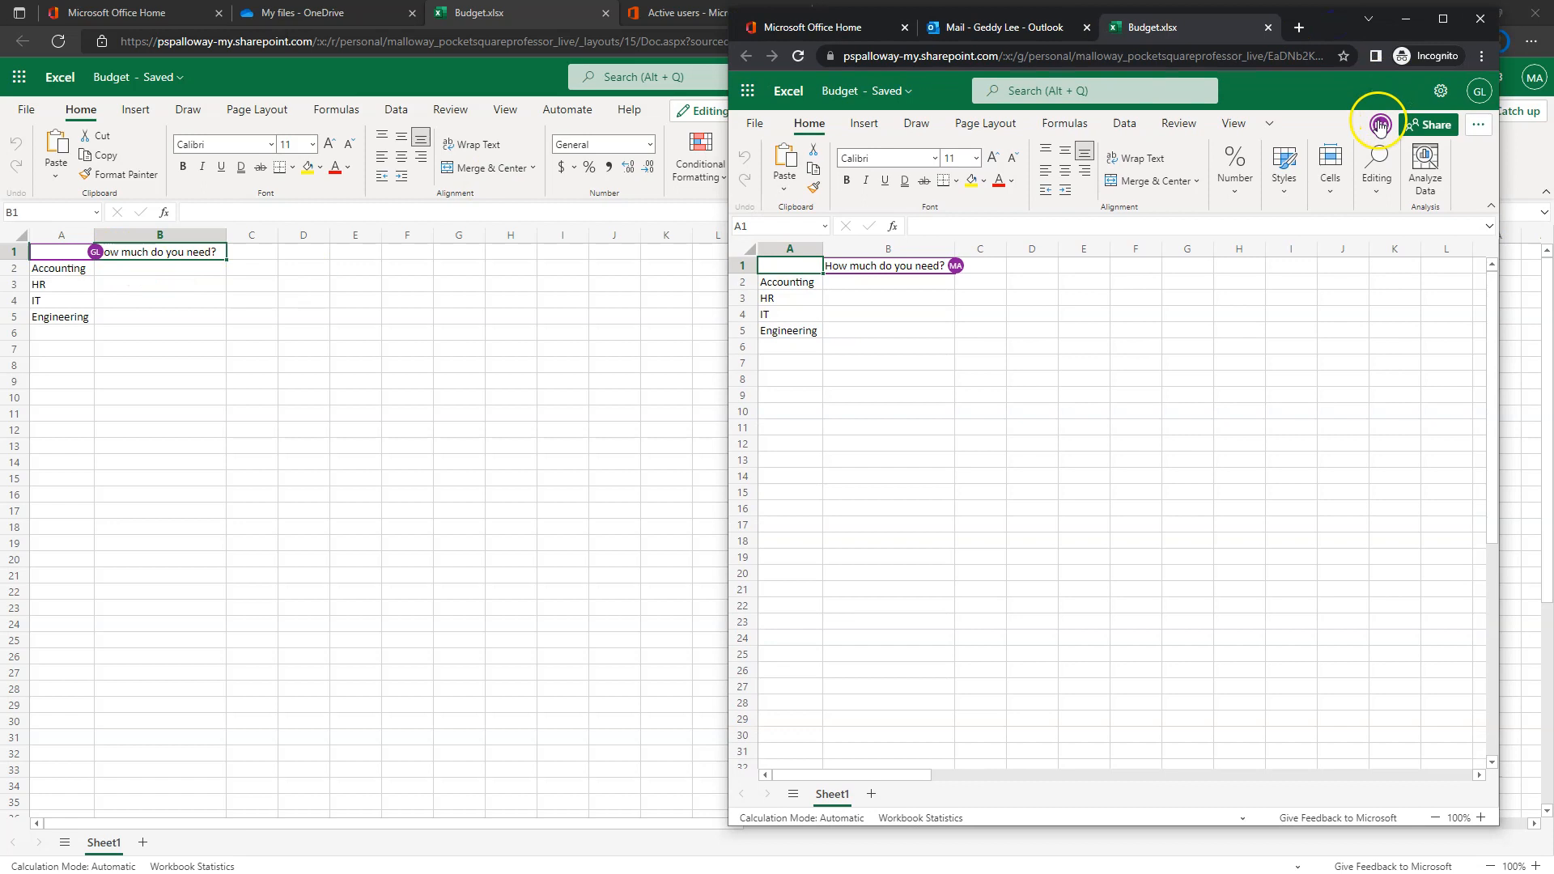
pyautogui.click(1380, 125)
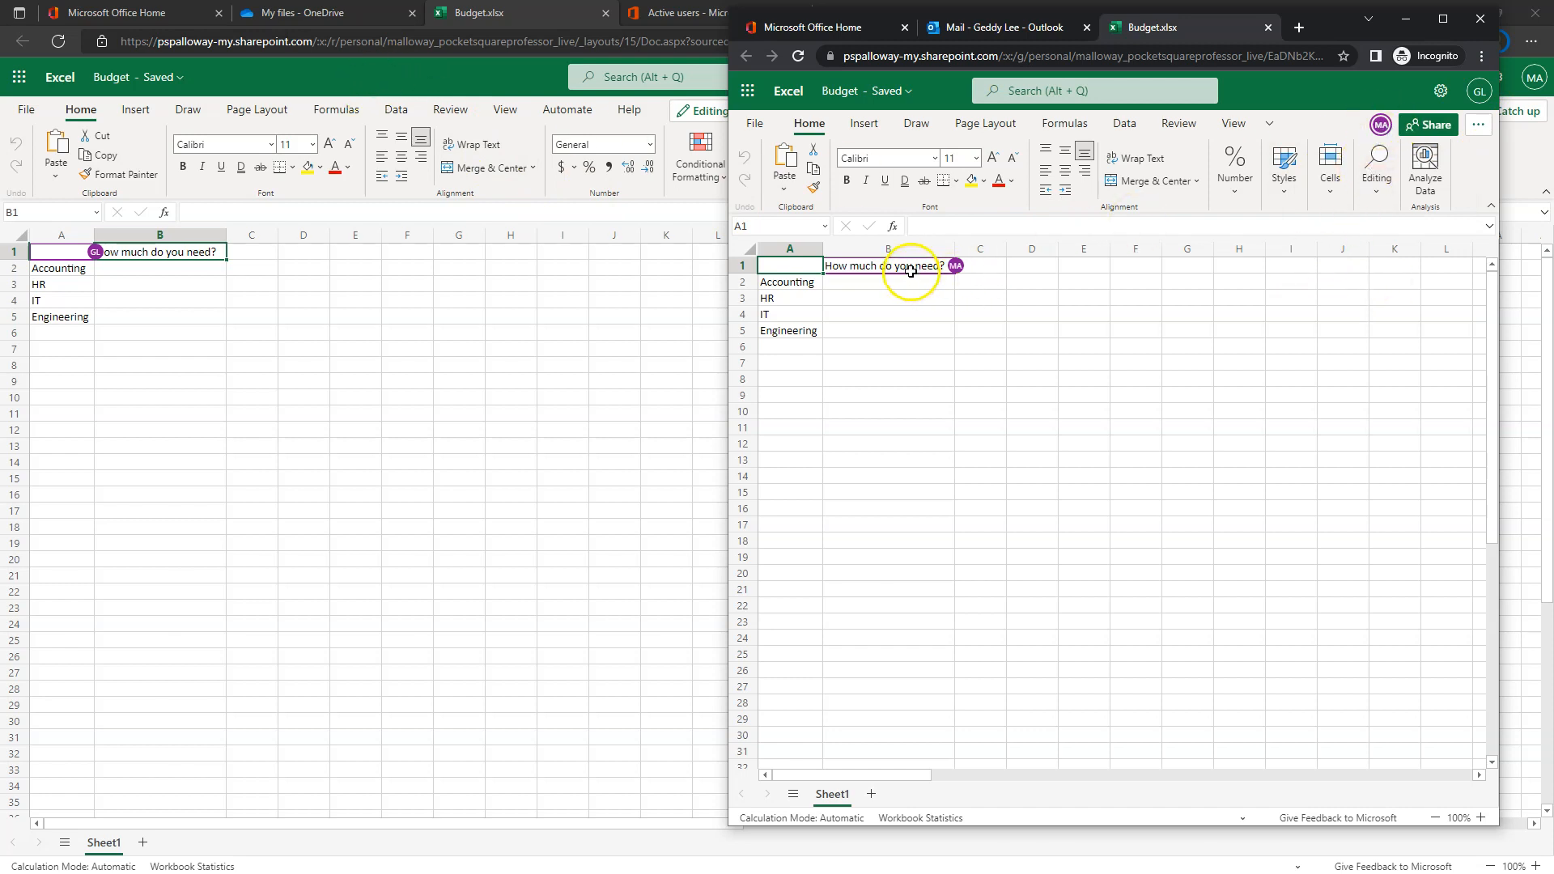
# - Enter 'One Million dollars' in B2, maximize the window, and close the Budget workbook
pyautogui.click(868, 283)
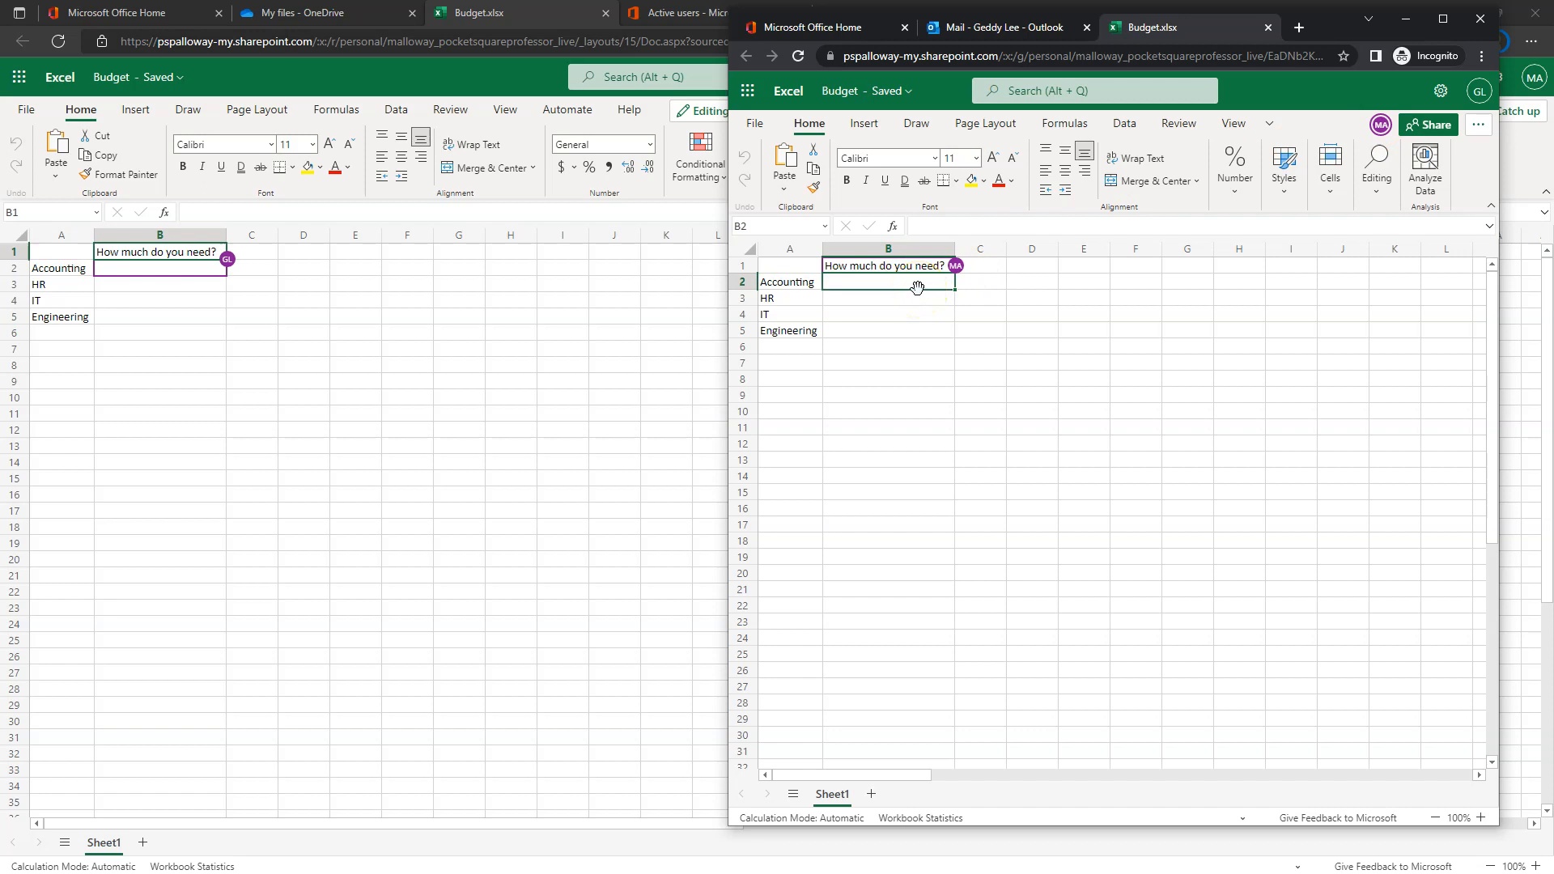
pyautogui.write('One Million dollars')
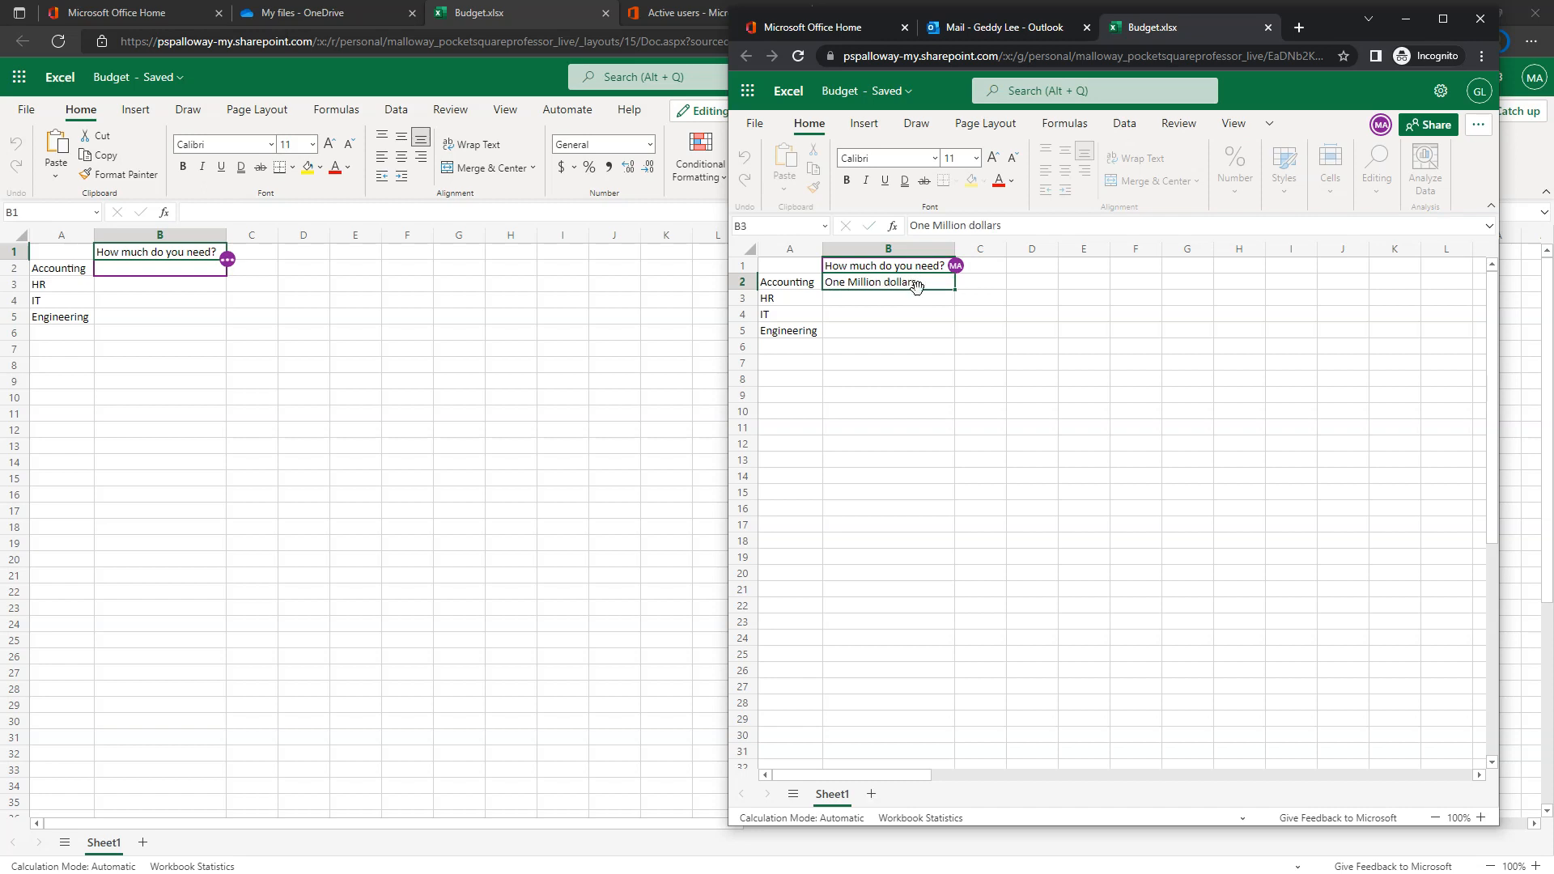
pyautogui.press('Return')
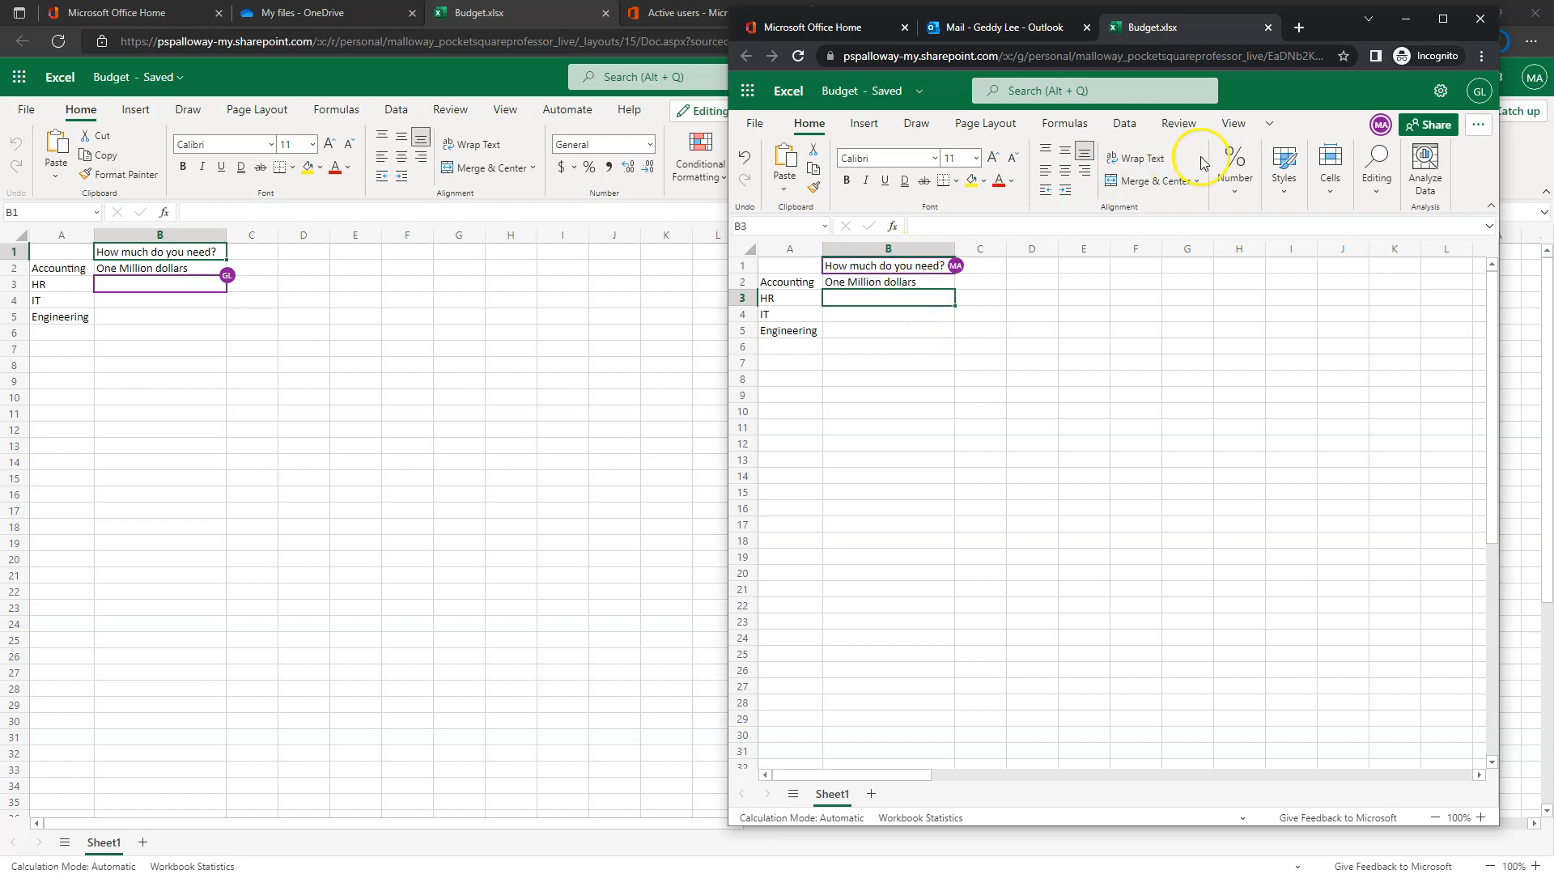
pyautogui.click(1444, 18)
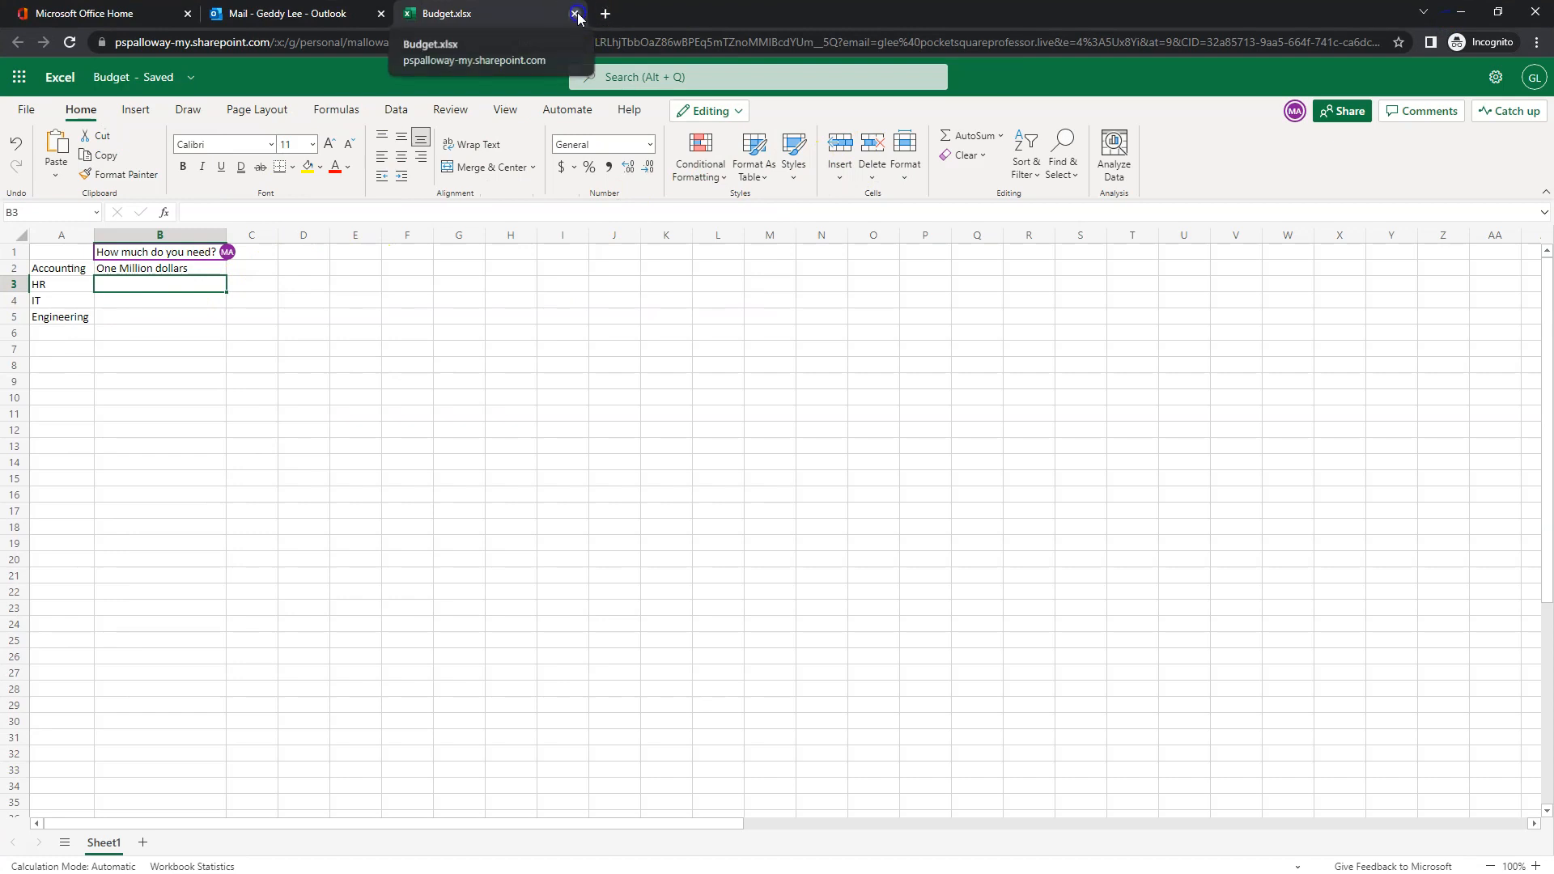
pyautogui.click(575, 13)
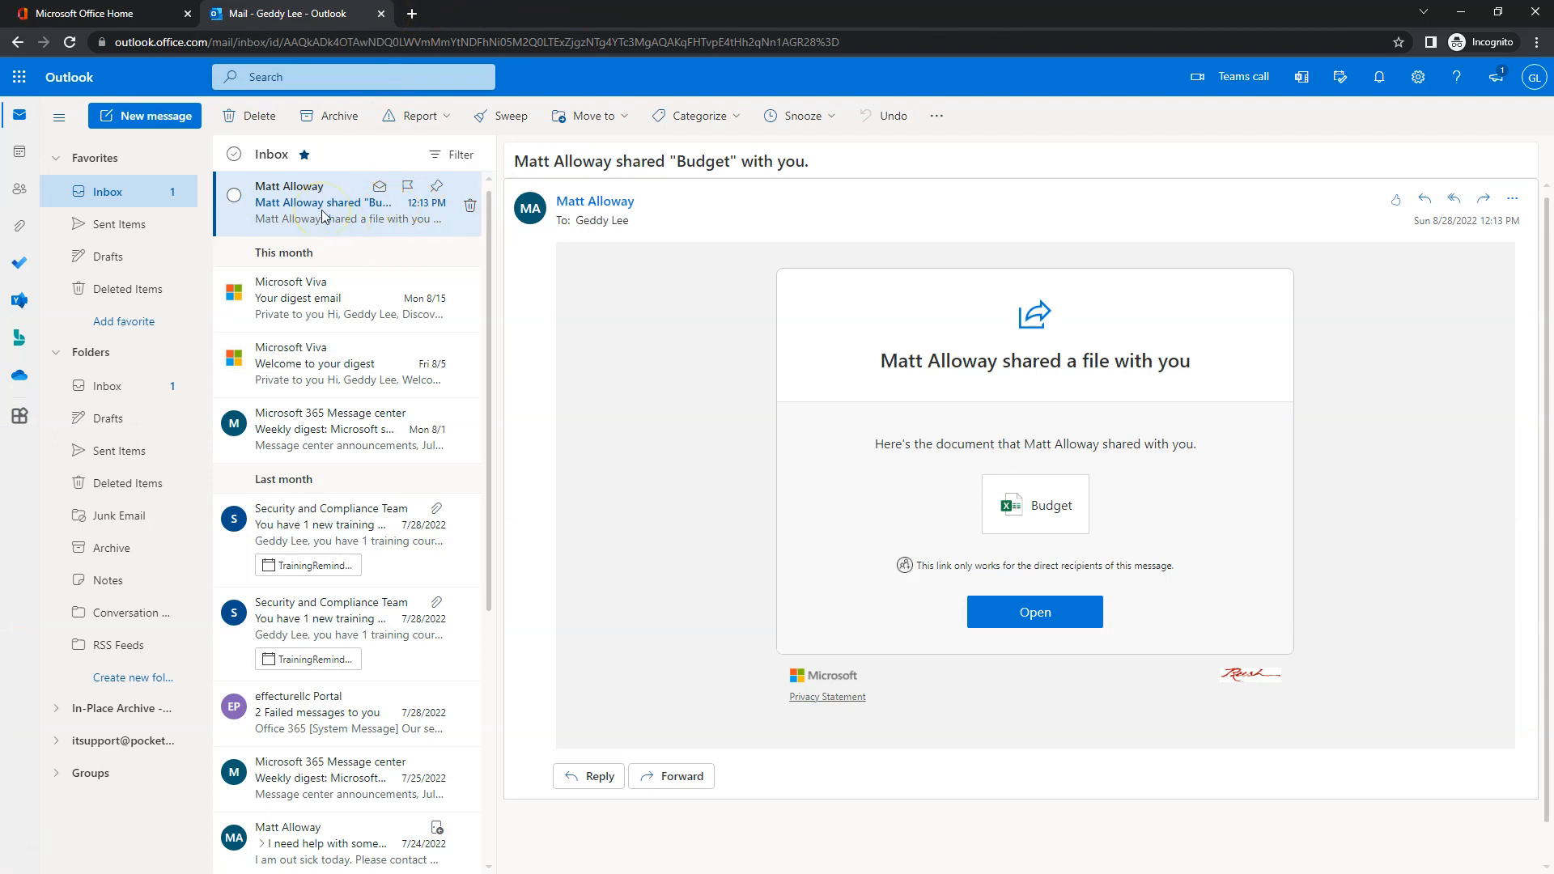
# - Permanently delete the Budget sharing notification email with Shift+Delete and confirm
pyautogui.click(230, 197)
pyautogui.hotkey('shift', 'Delete')
pyautogui.press('Return')
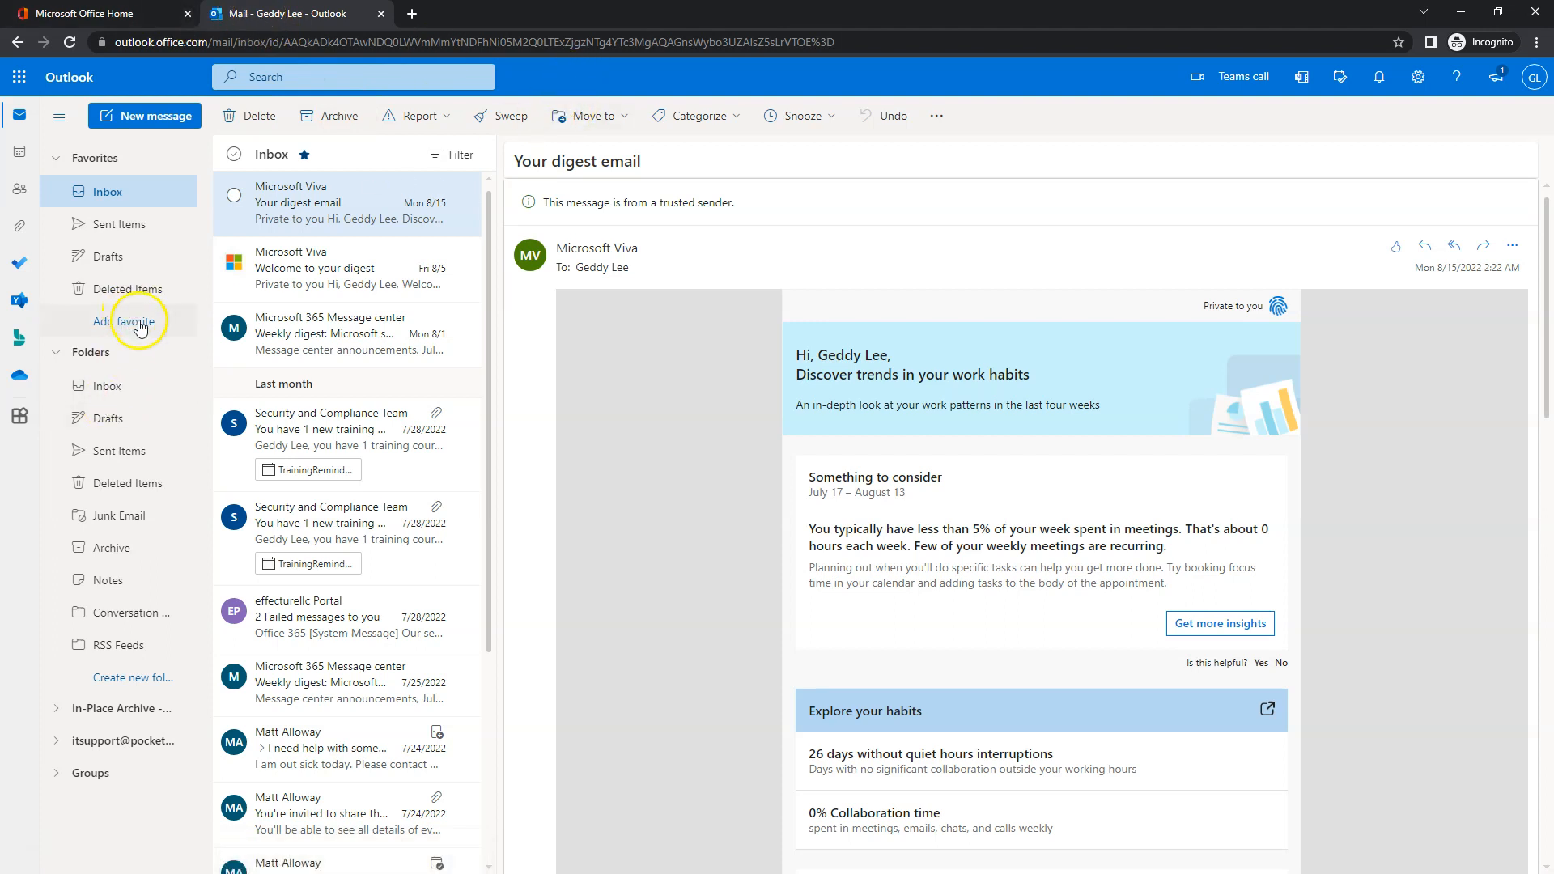
pyautogui.click(273, 338)
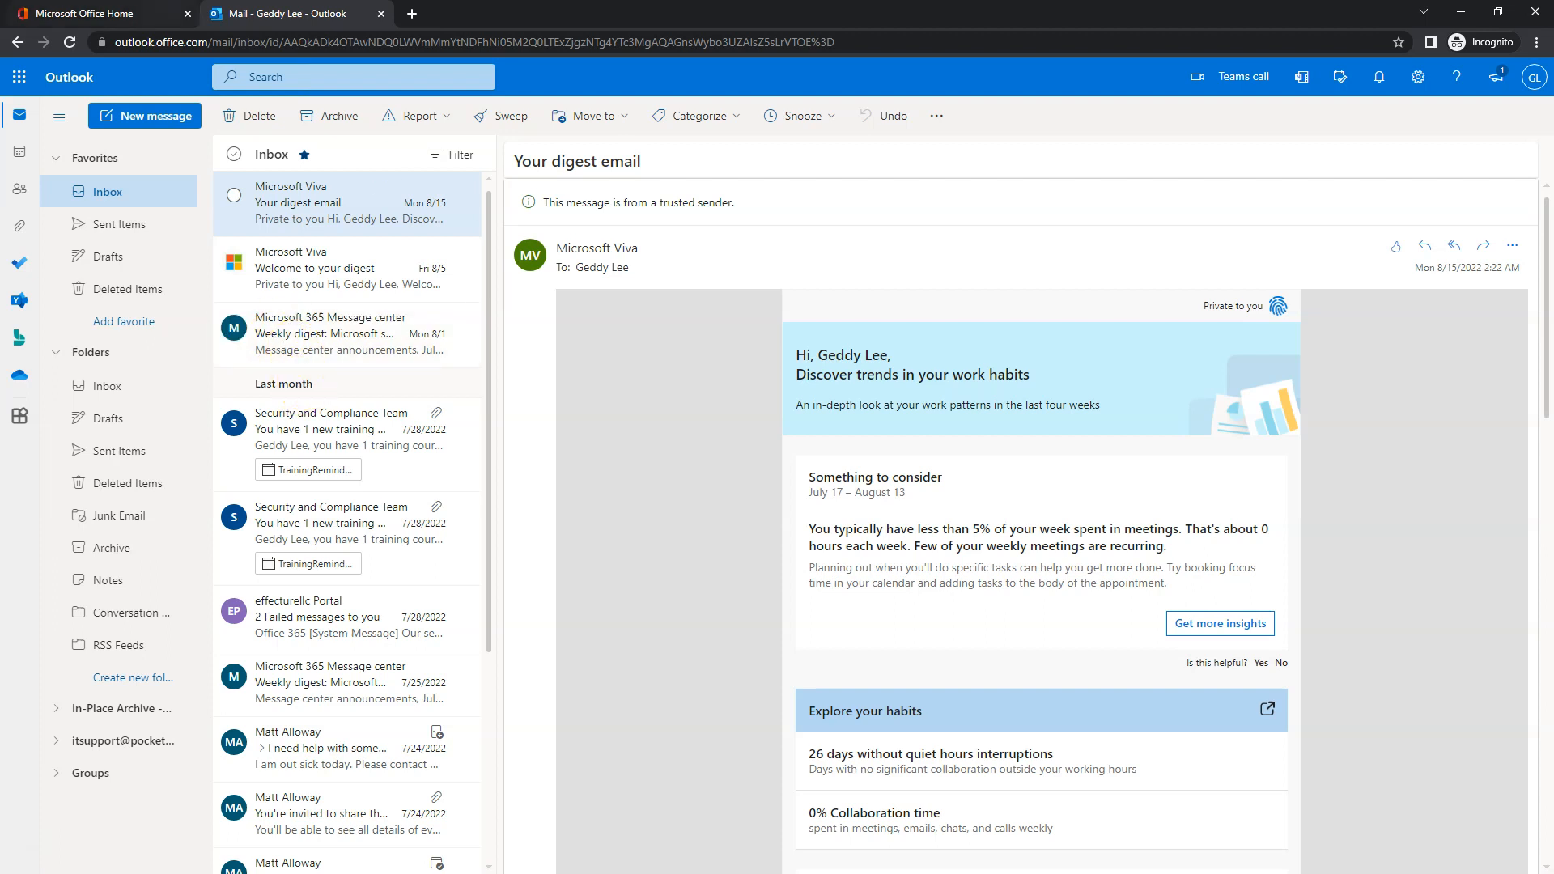
# - Open OneDrive from the Office home app launcher and show the Shared files list
pyautogui.click(124, 14)
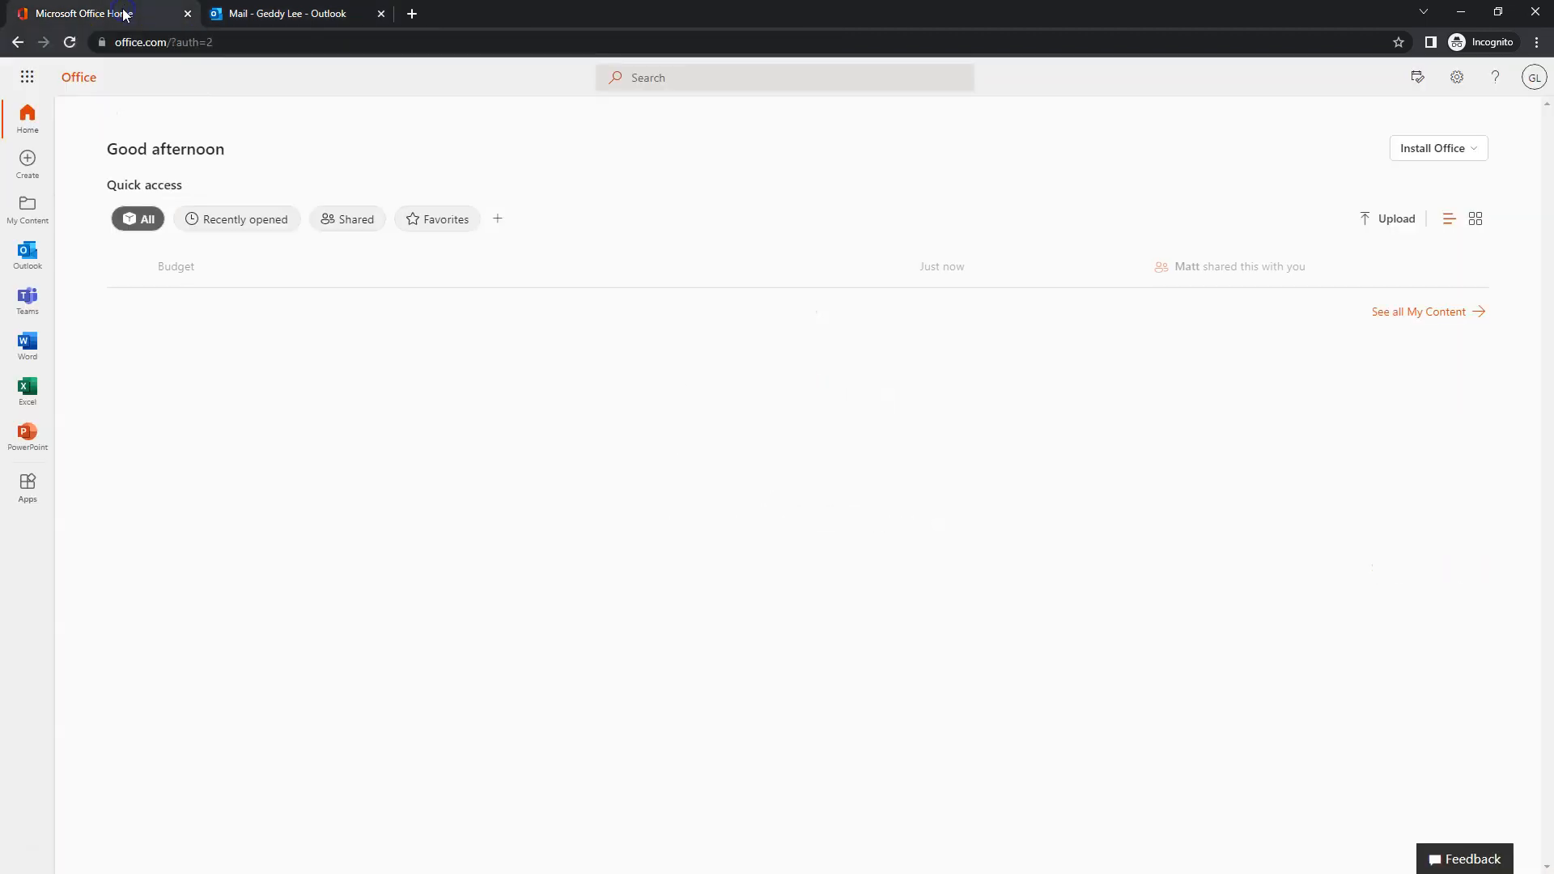
pyautogui.click(26, 76)
pyautogui.click(170, 182)
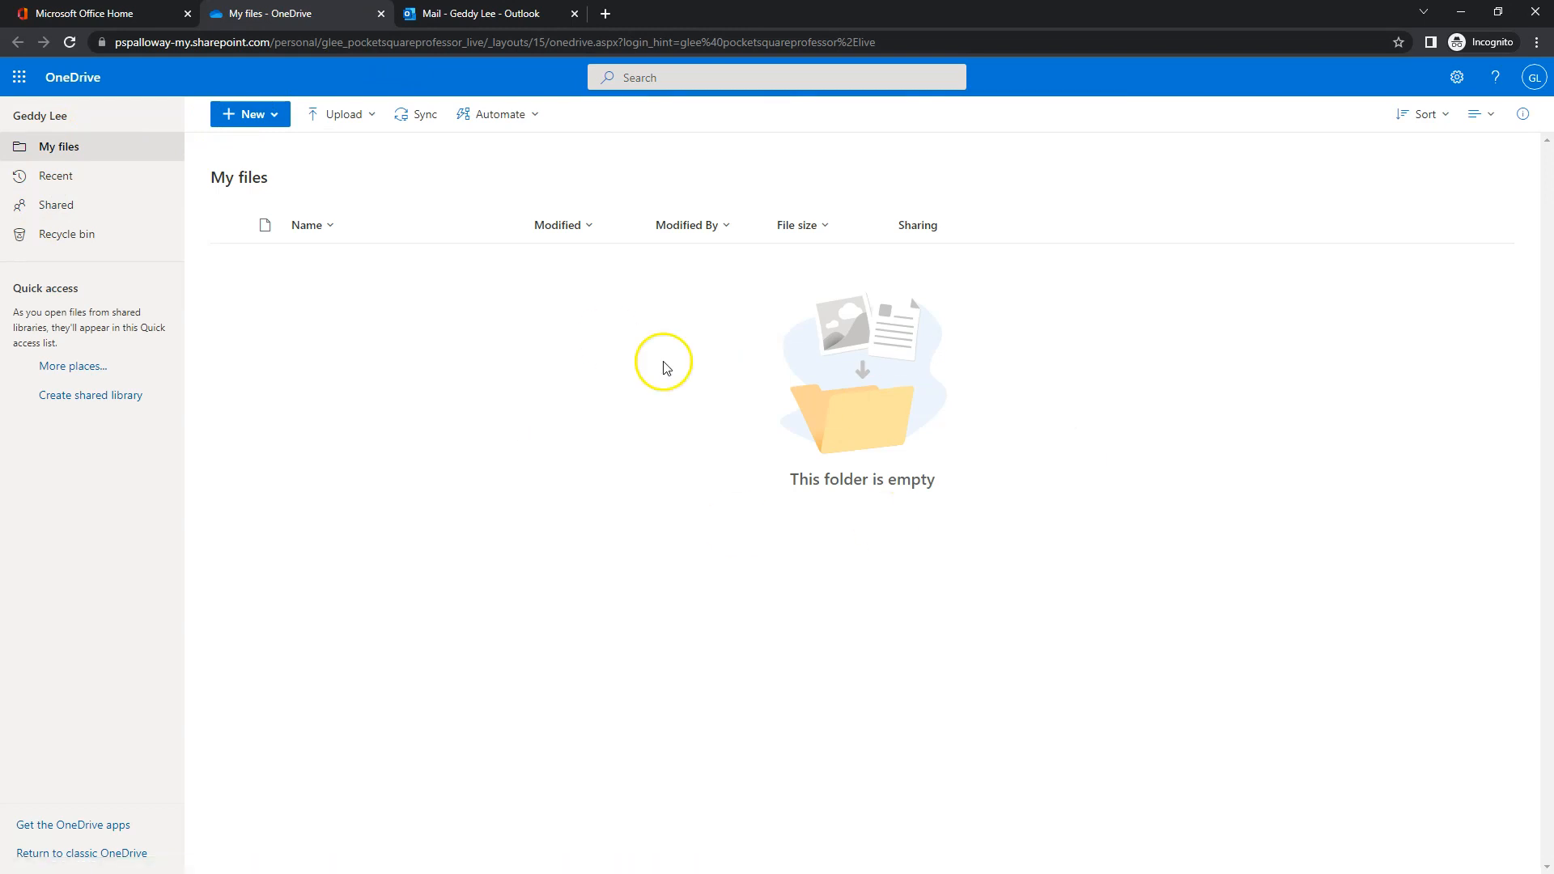
pyautogui.click(58, 207)
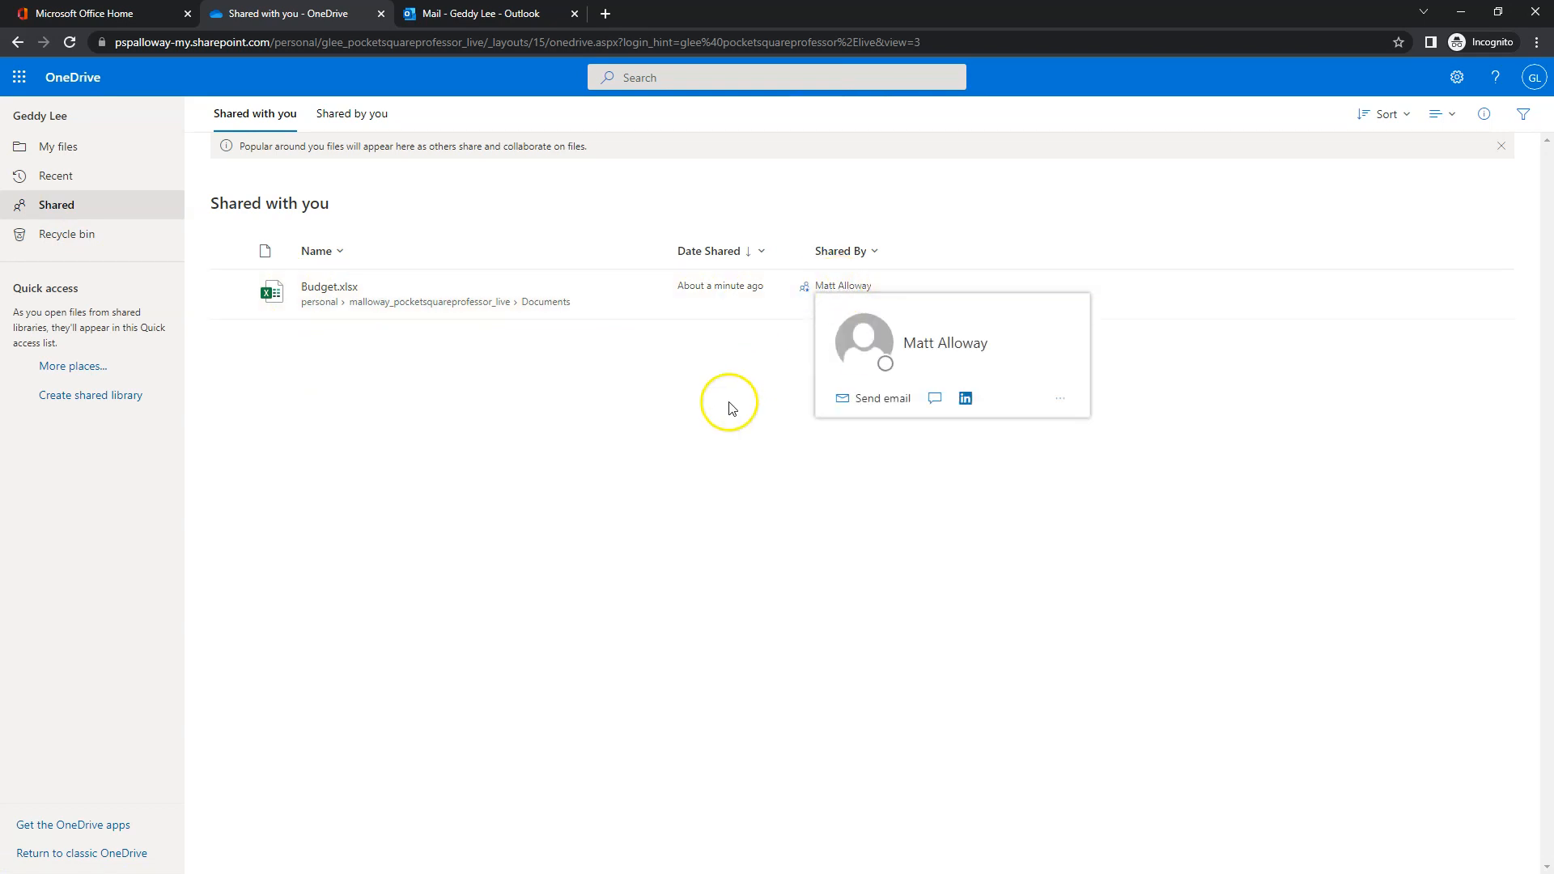
# - Open the shared Budget.xlsx, then close the Budget and Mail tabs
pyautogui.click(322, 289)
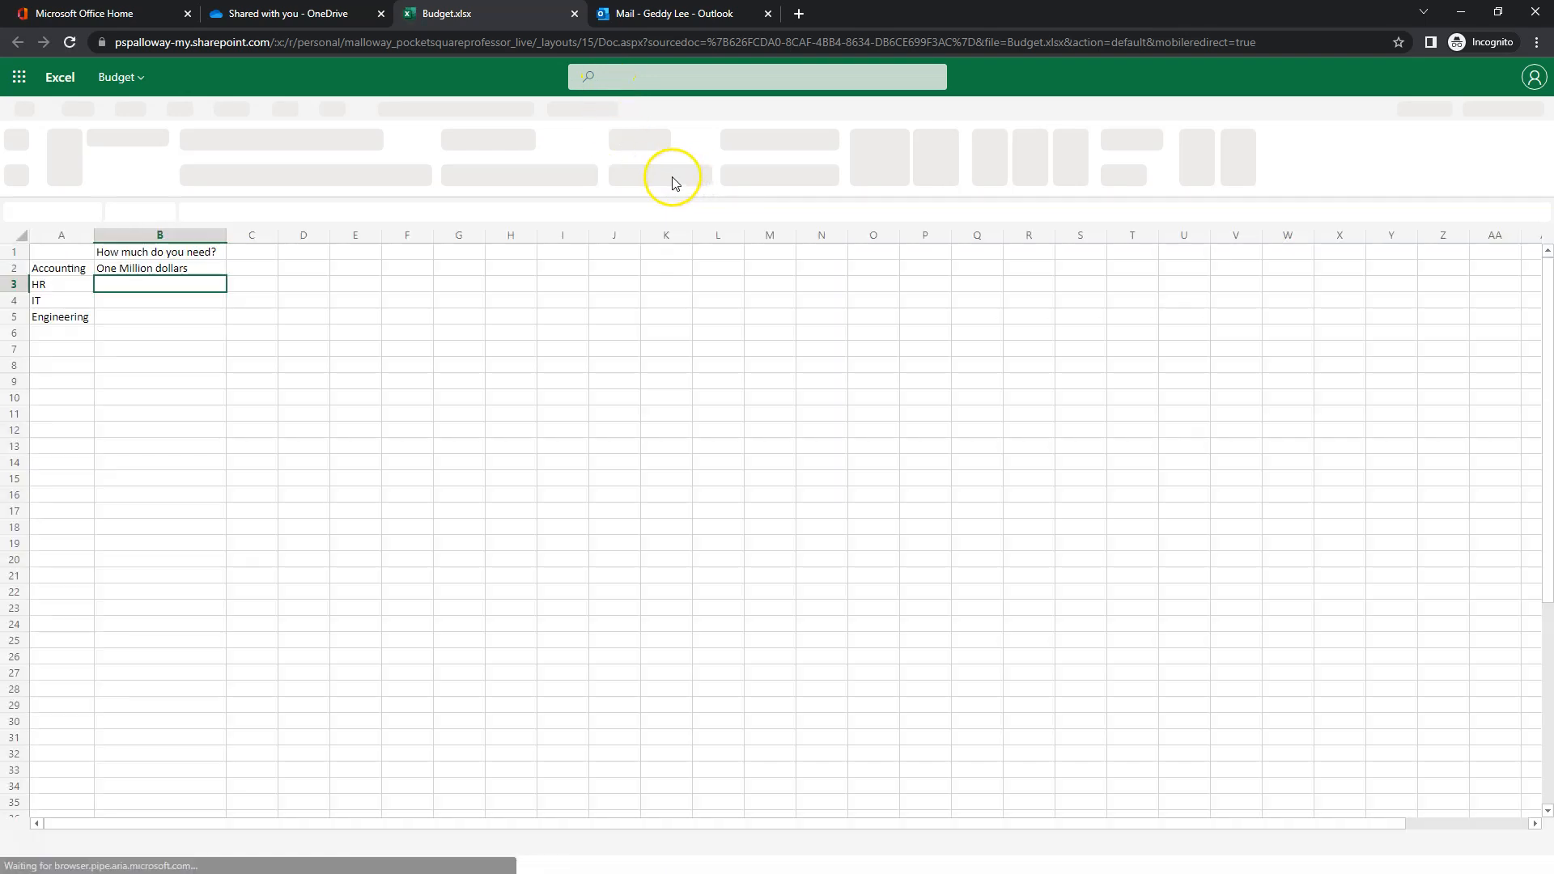
pyautogui.click(575, 14)
pyautogui.click(425, 15)
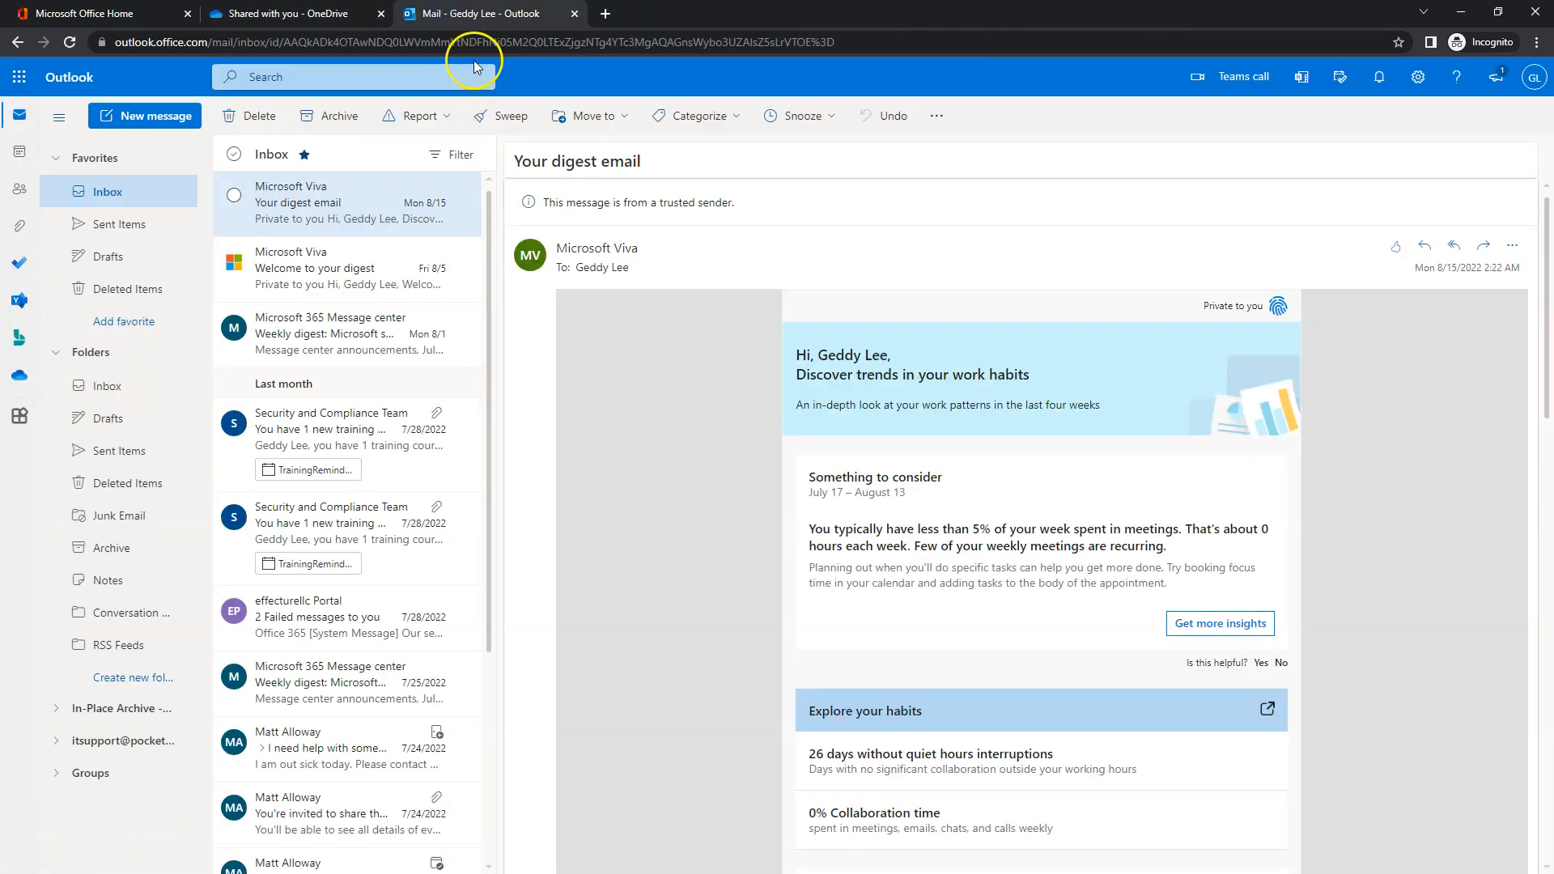
pyautogui.click(575, 14)
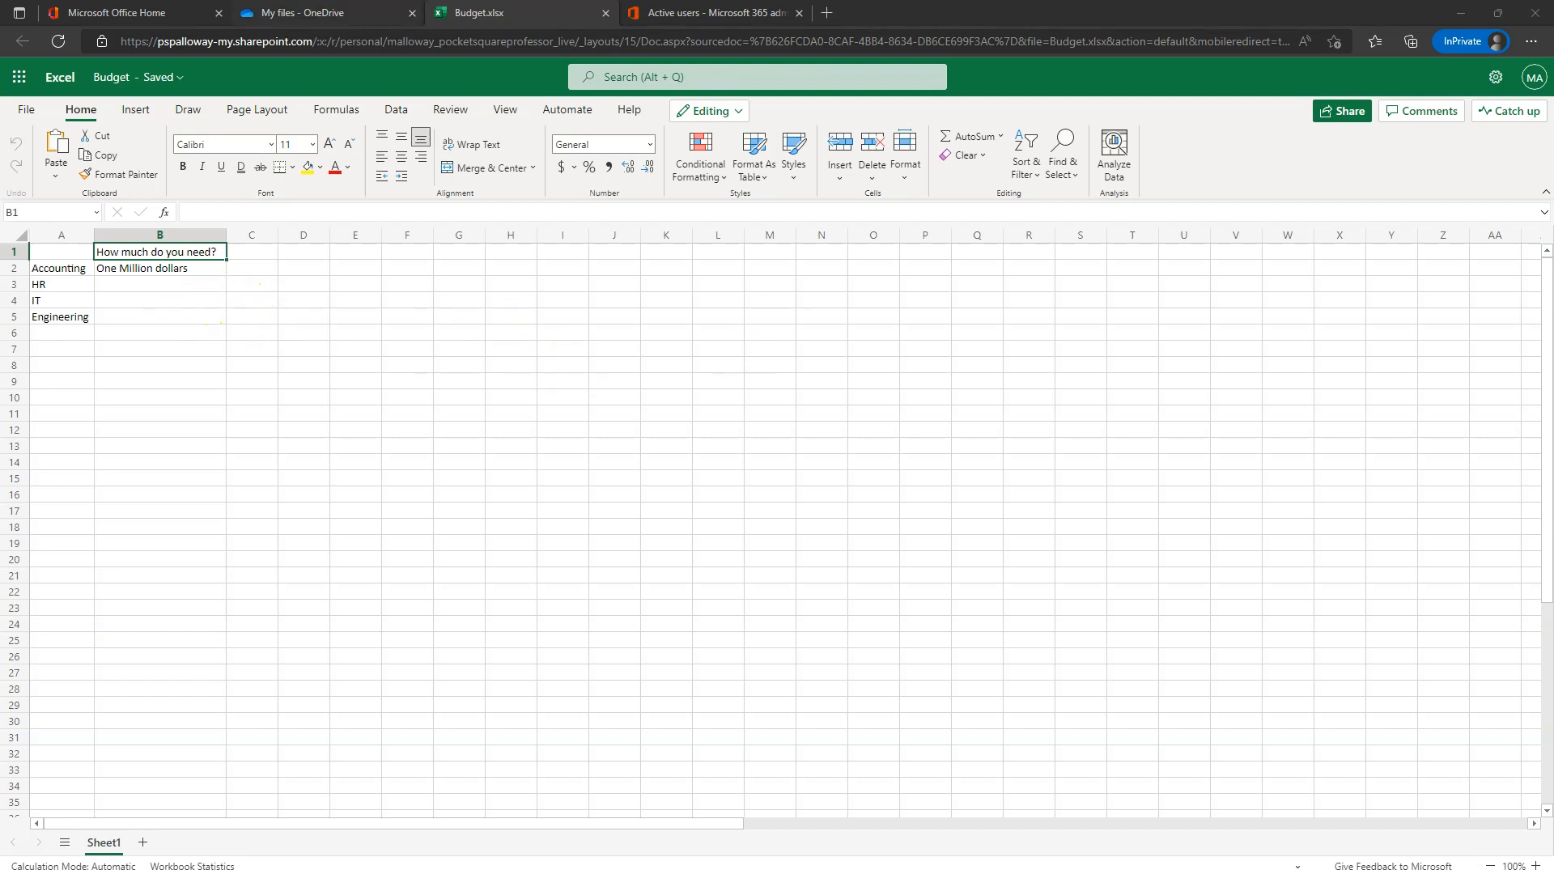
# - Remove the invited person from Budget.xlsx's sharing link in Manage access
pyautogui.click(327, 10)
pyautogui.click(925, 295)
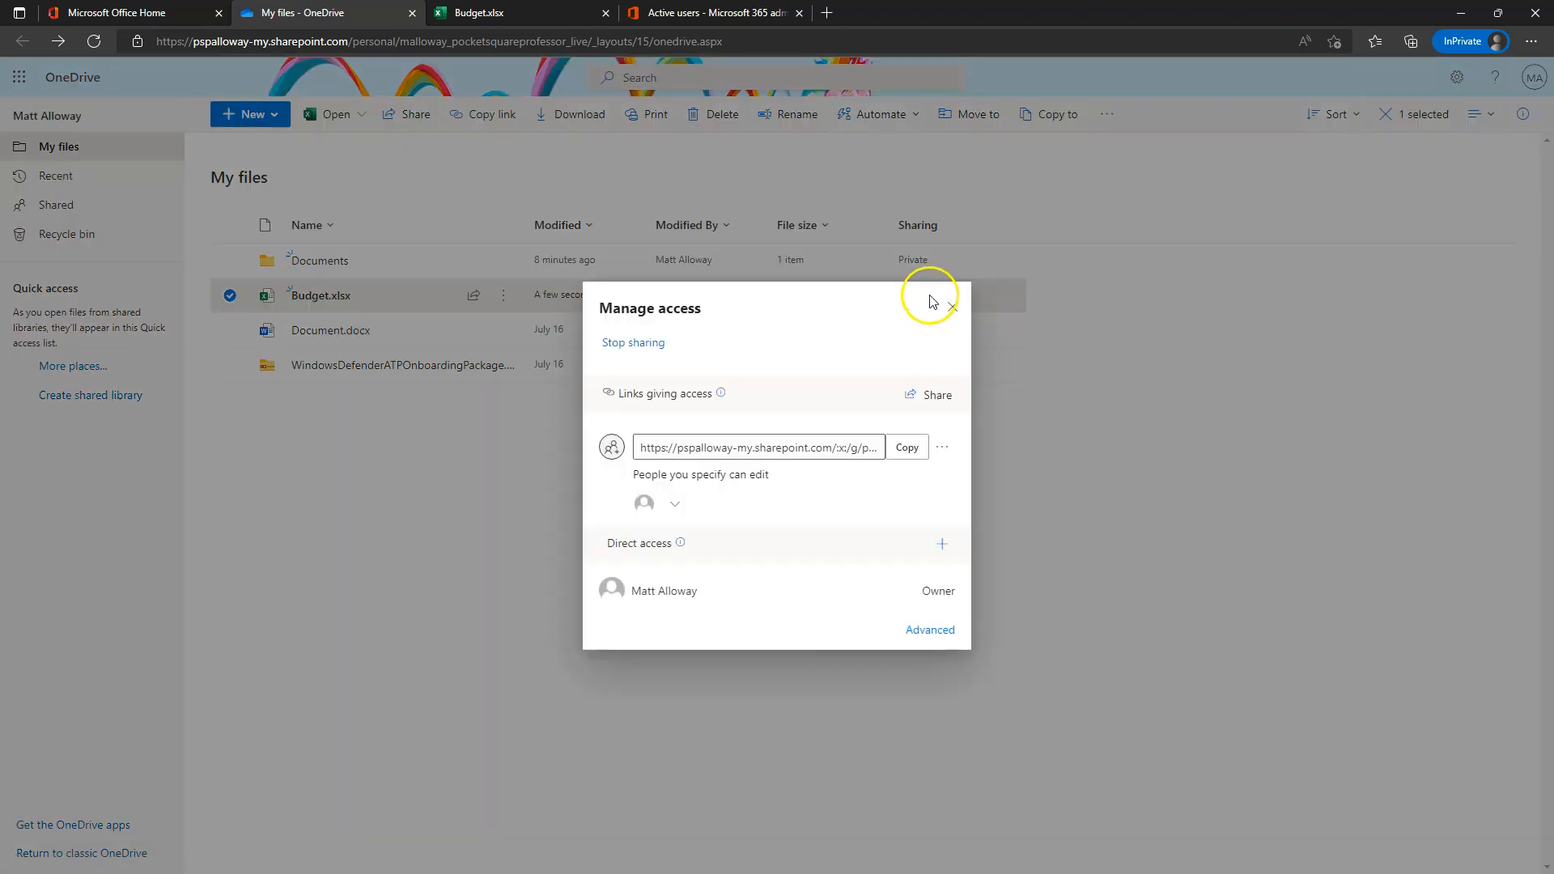
pyautogui.click(929, 296)
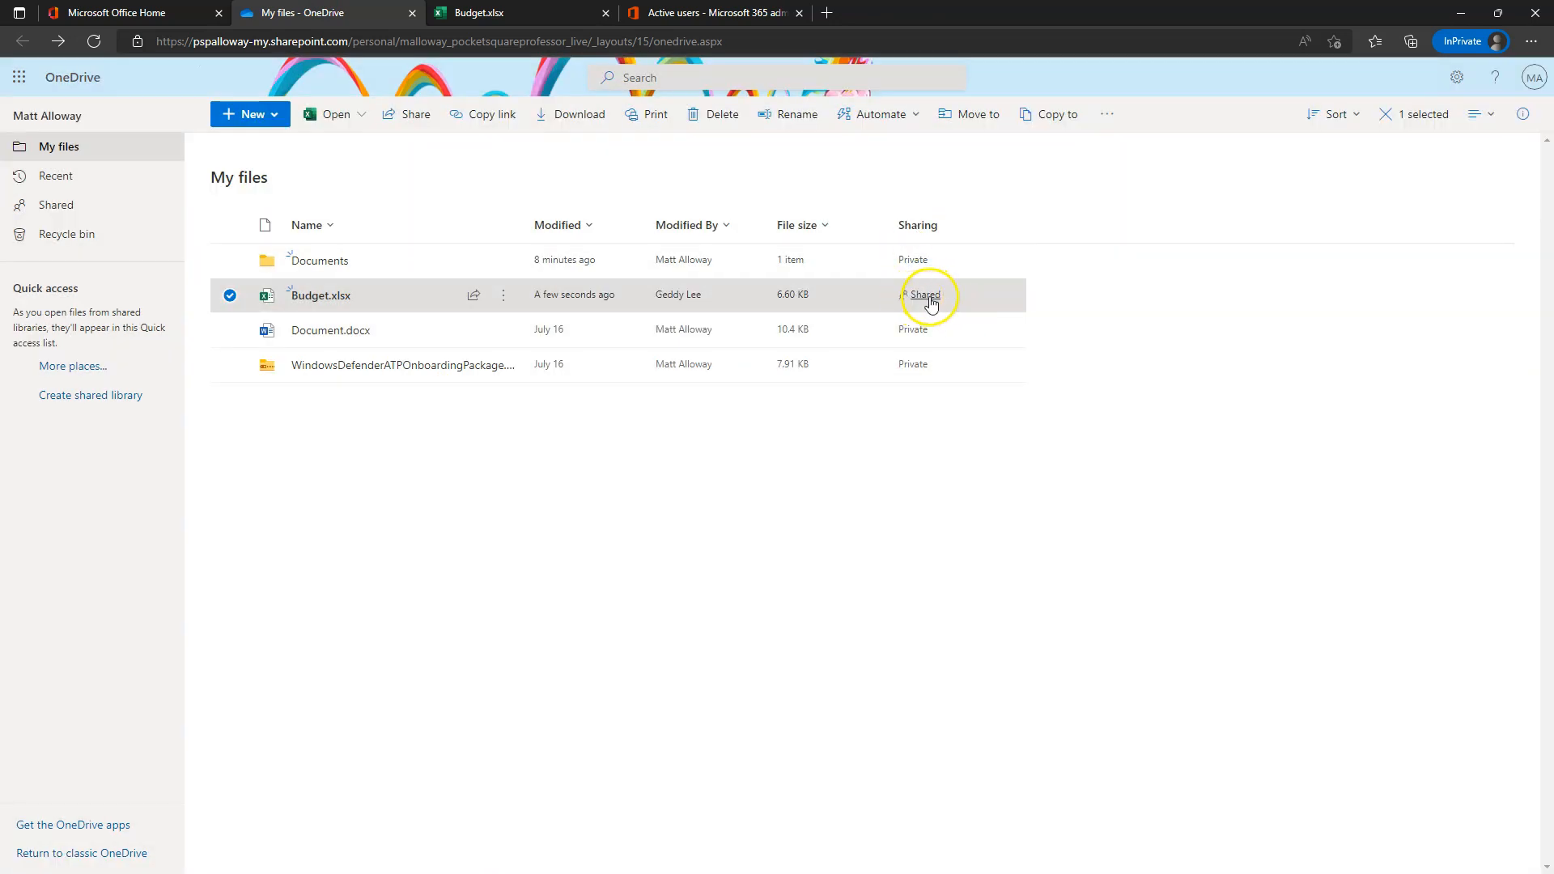
pyautogui.click(928, 296)
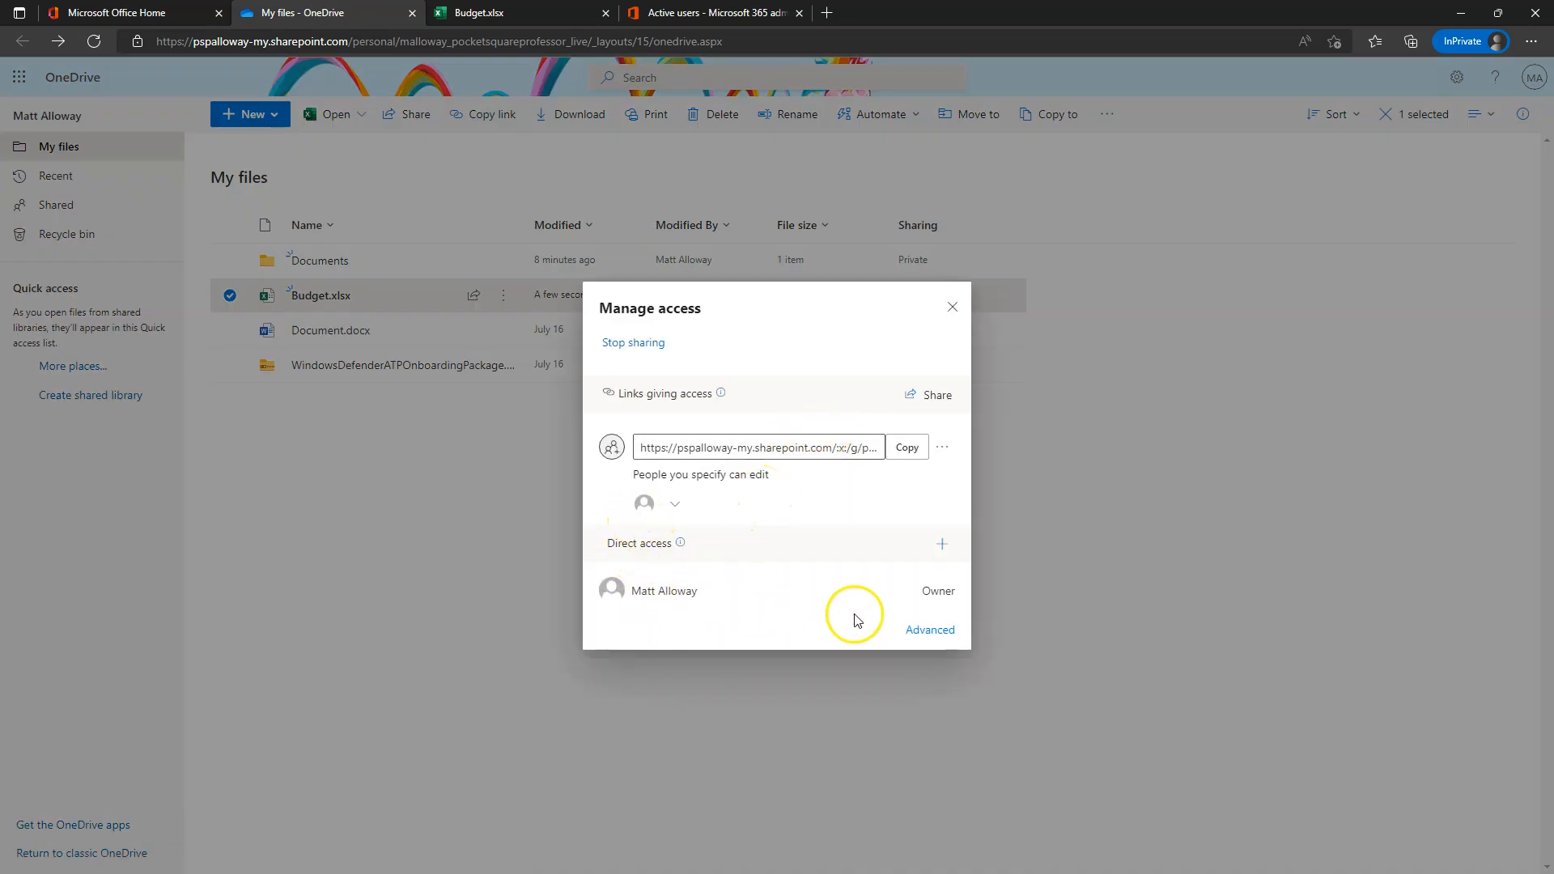
pyautogui.click(663, 506)
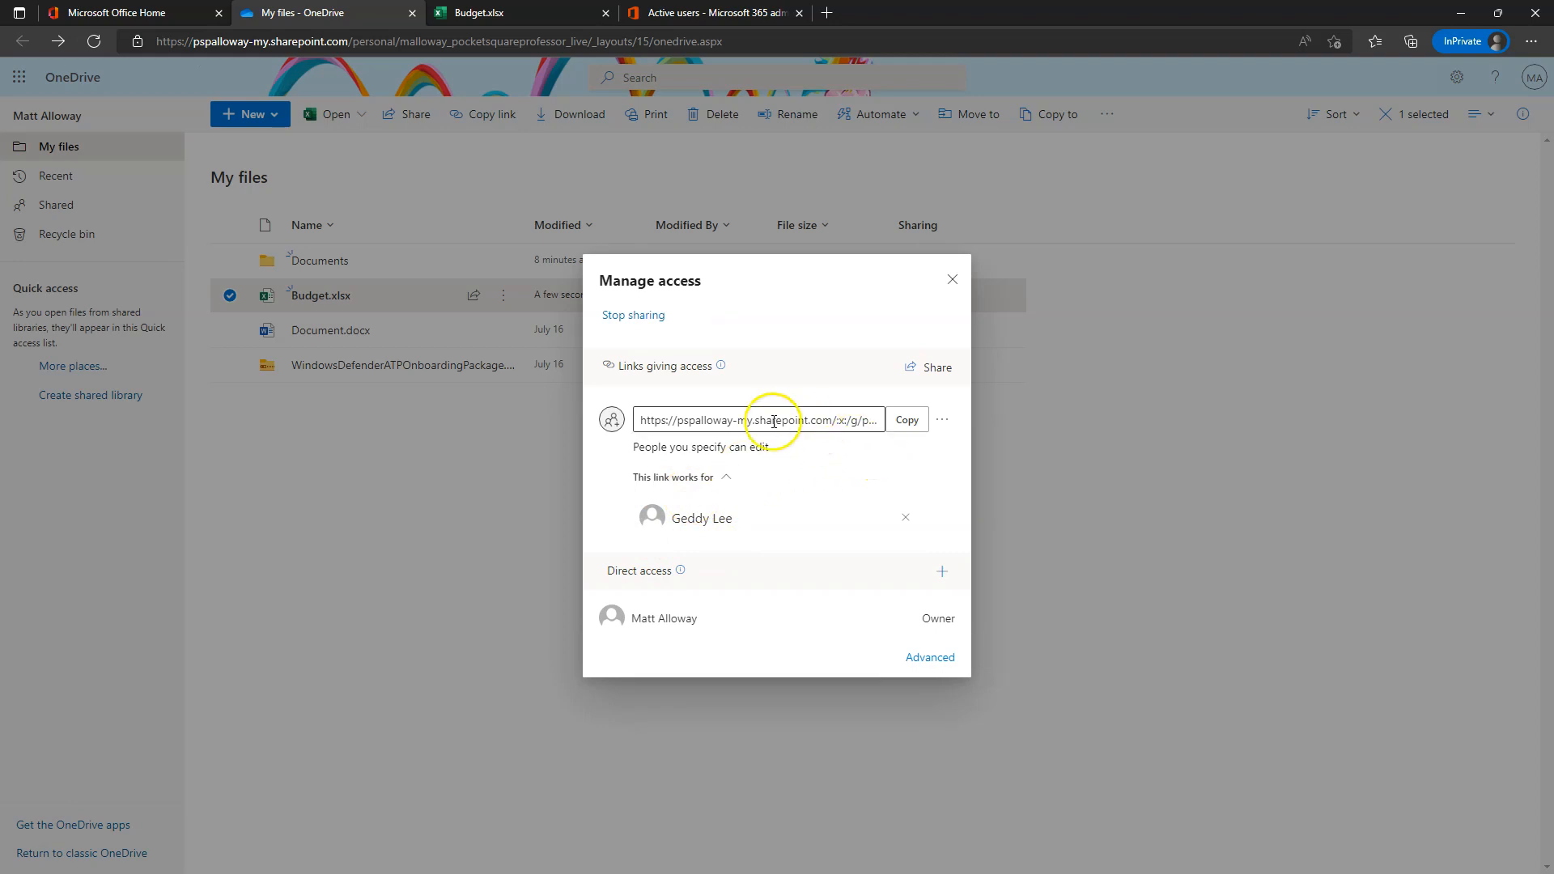
pyautogui.click(905, 521)
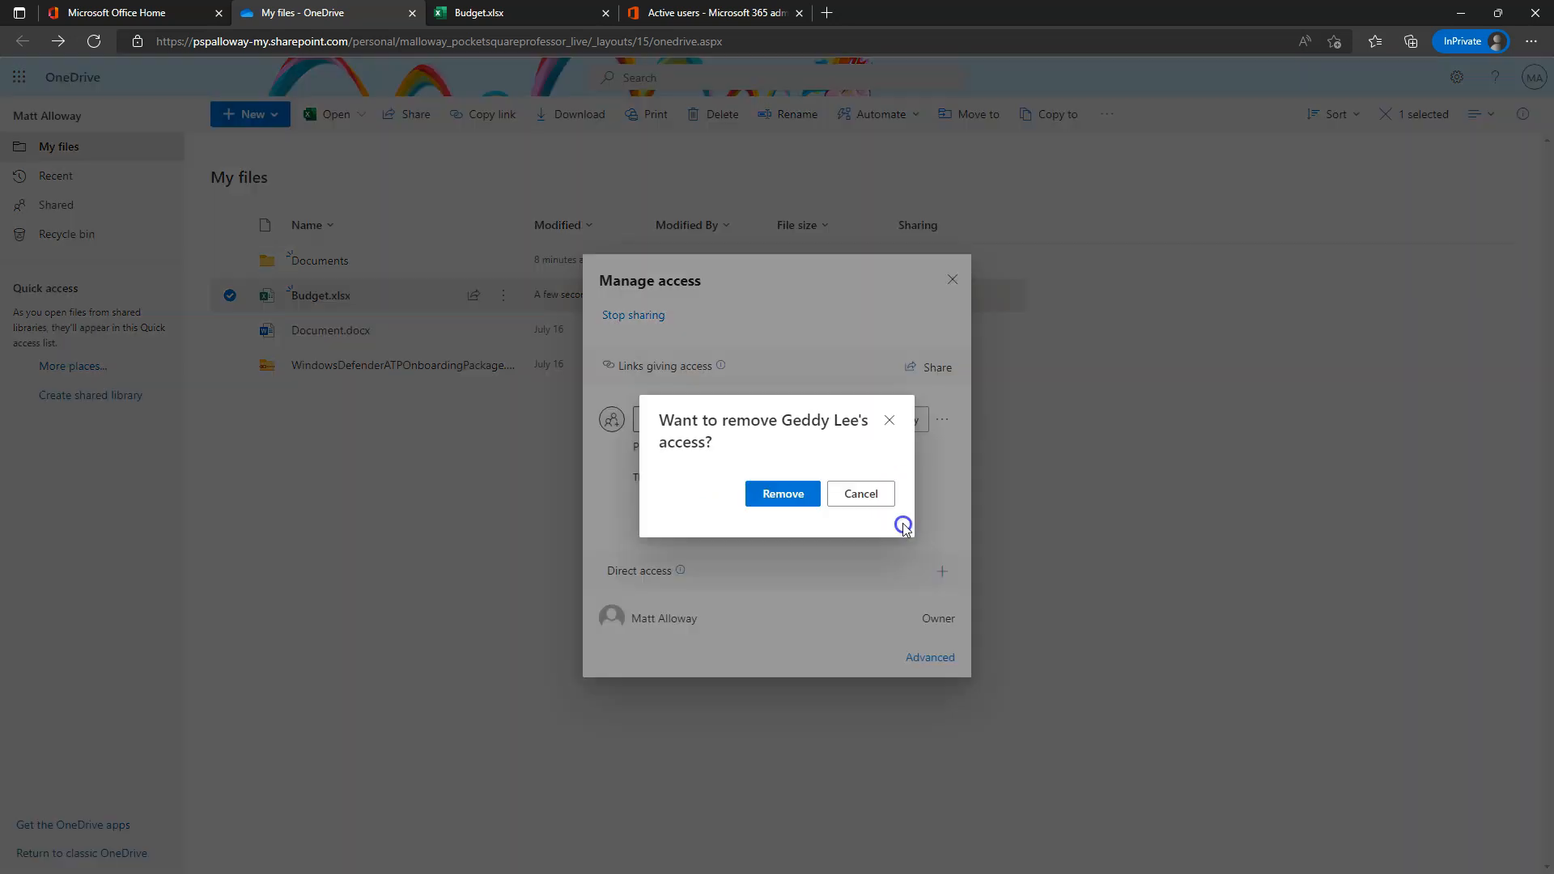
pyautogui.click(817, 510)
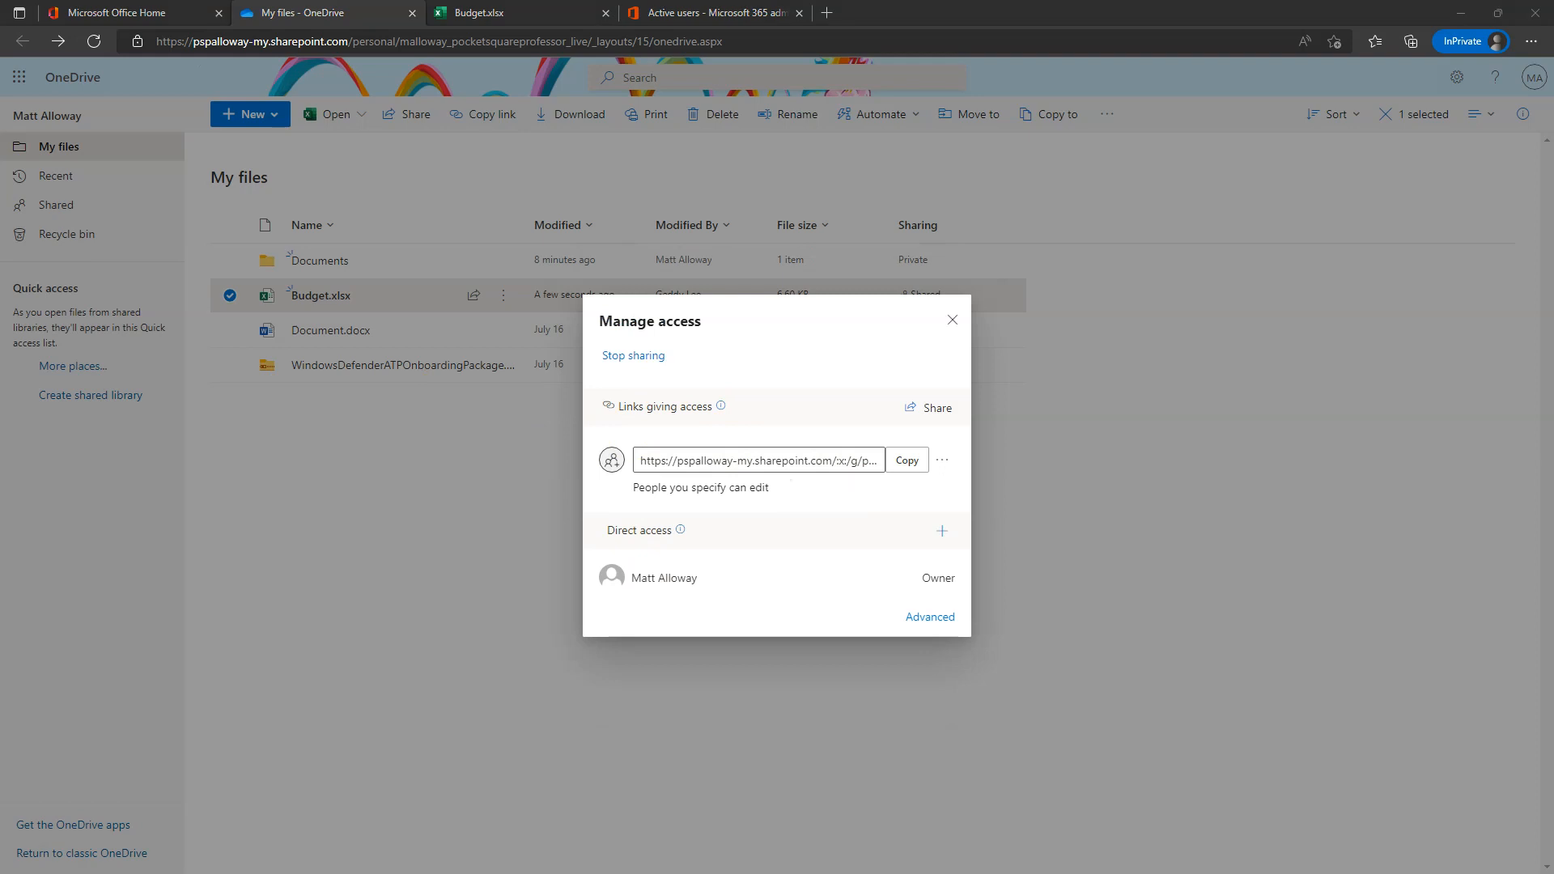
# - From the blocked browser, write a message and send an access request to the owner
pyautogui.moveTo(0, 185); pyautogui.dragTo(878, 108)
pyautogui.click(1186, 392)
pyautogui.click(664, 331)
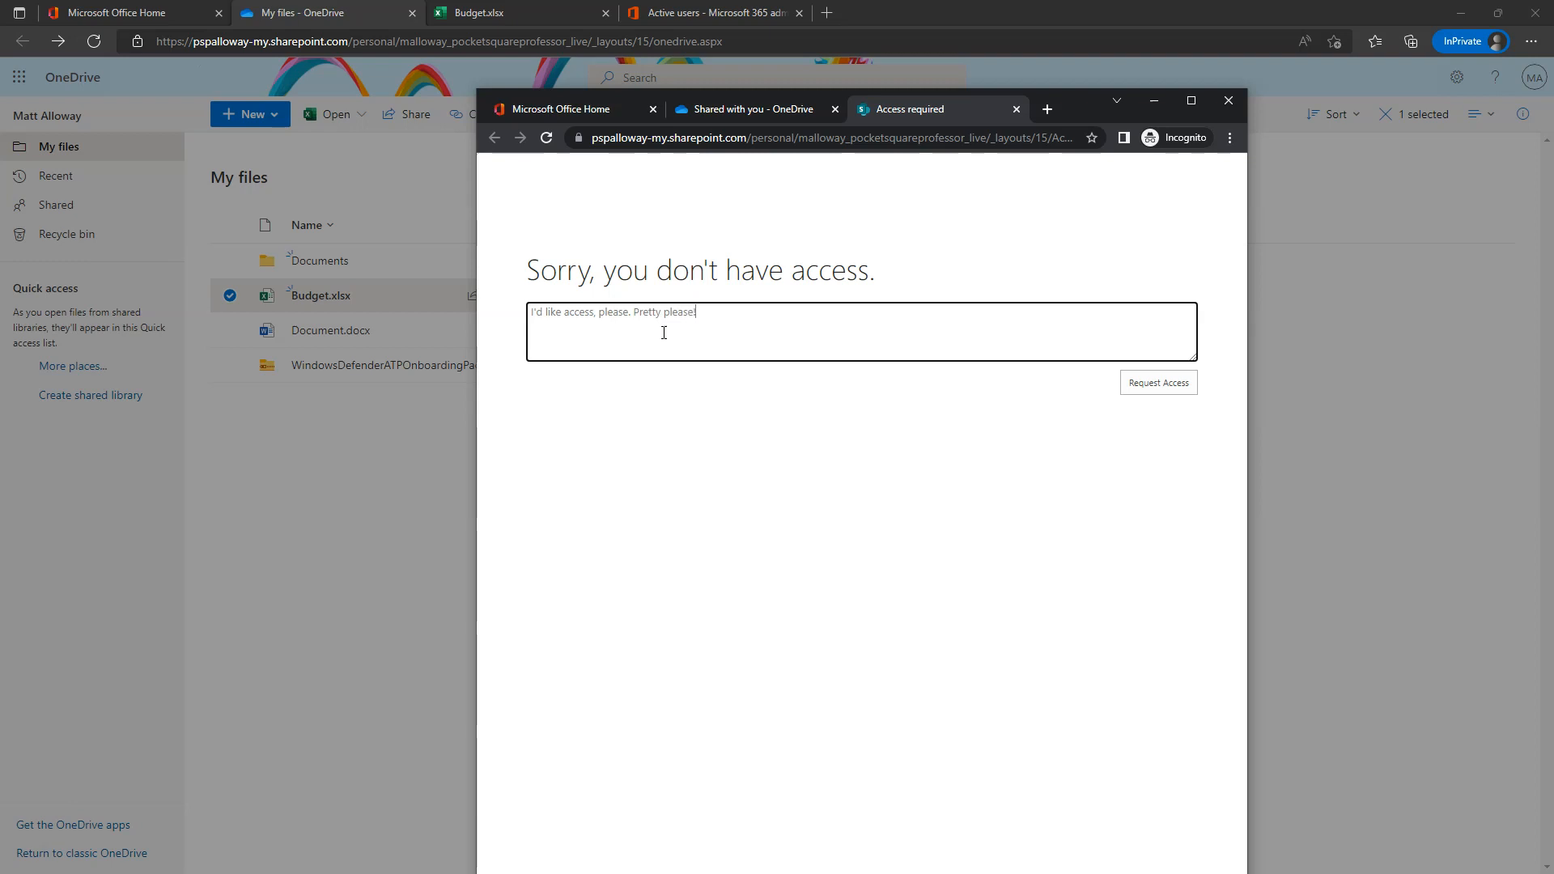
pyautogui.click(1155, 390)
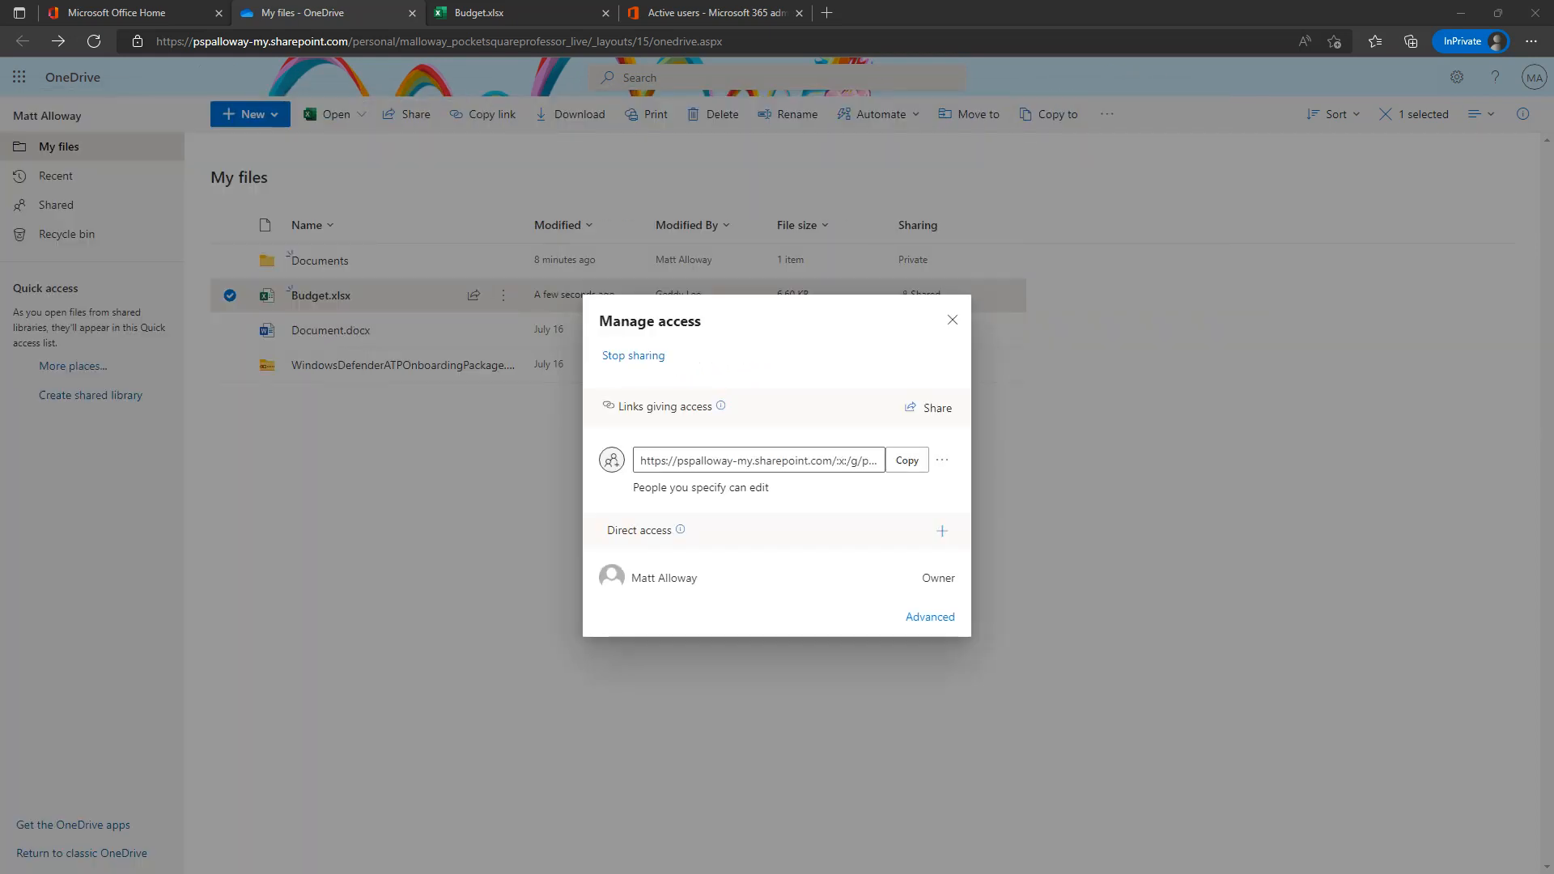
# - Open Outlook from Office home and open the Budget access request email
pyautogui.click(160, 10)
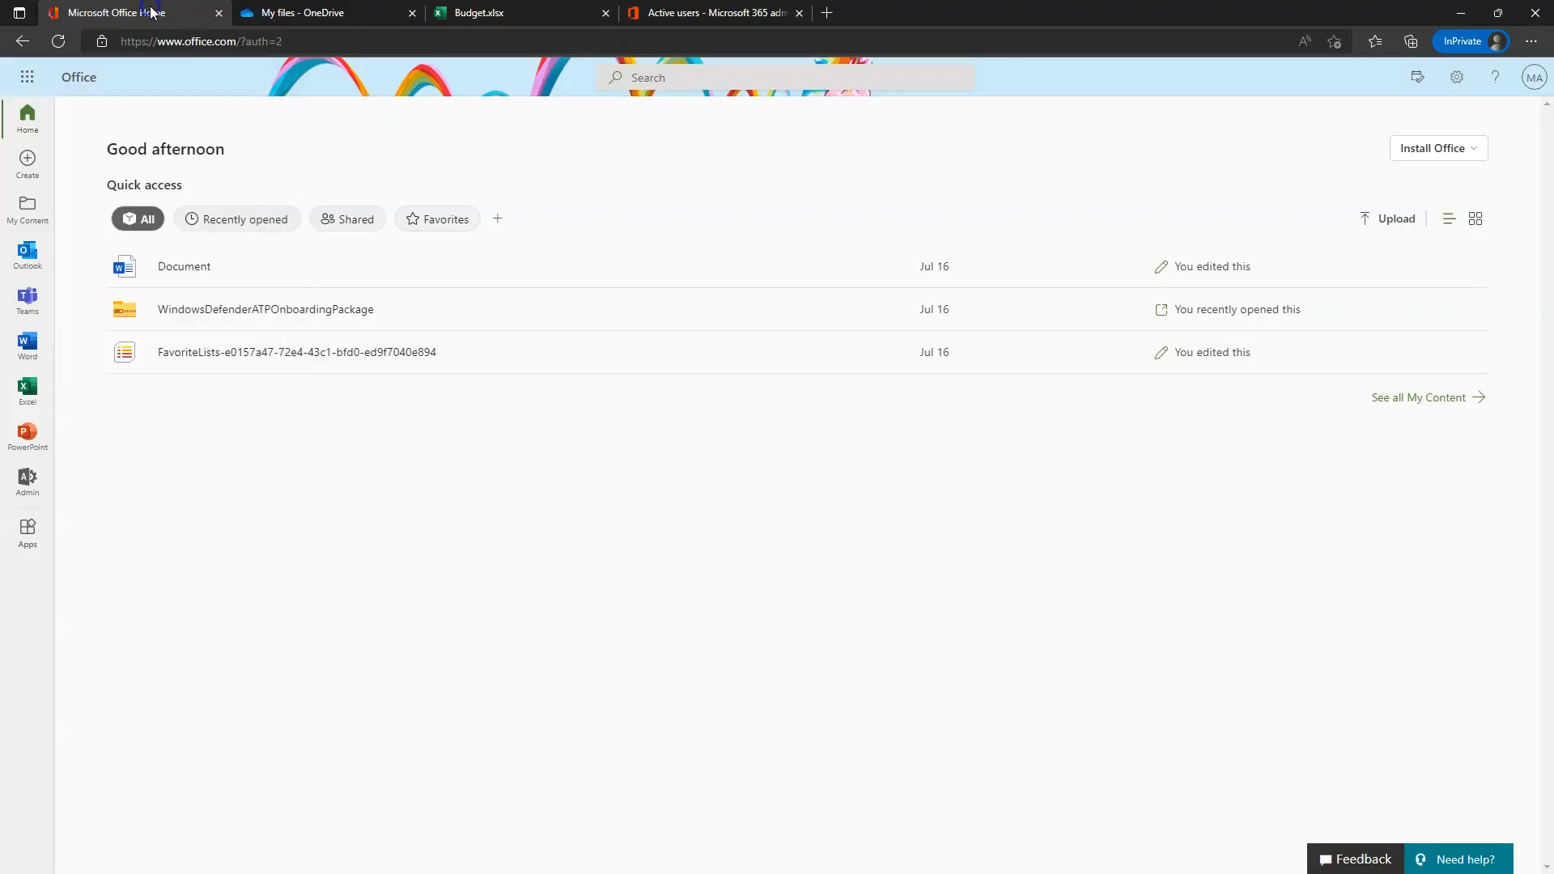
pyautogui.click(29, 263)
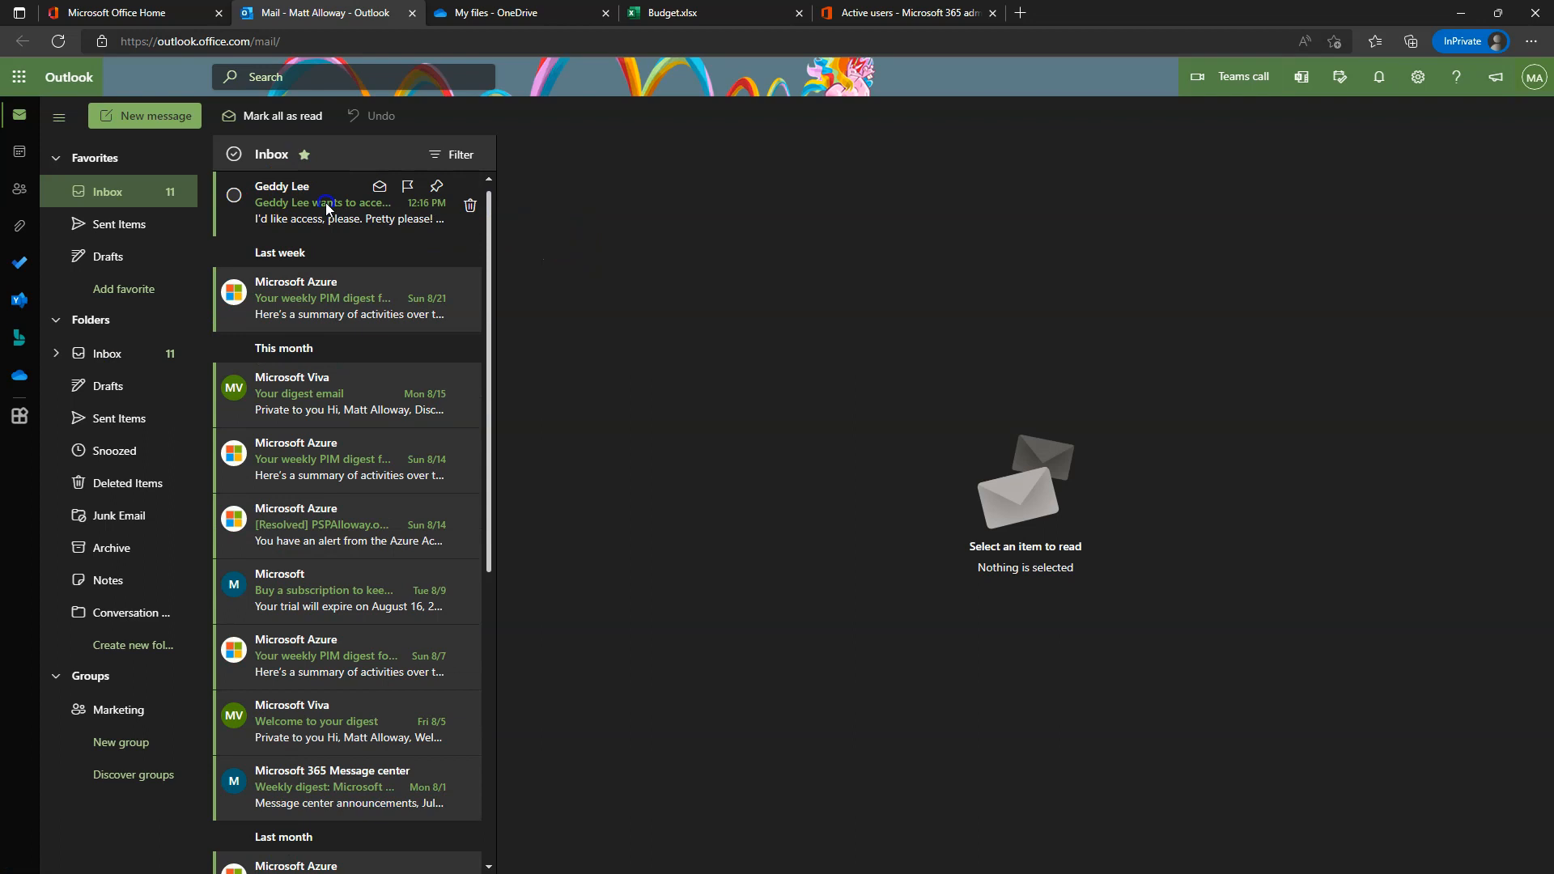
pyautogui.click(325, 202)
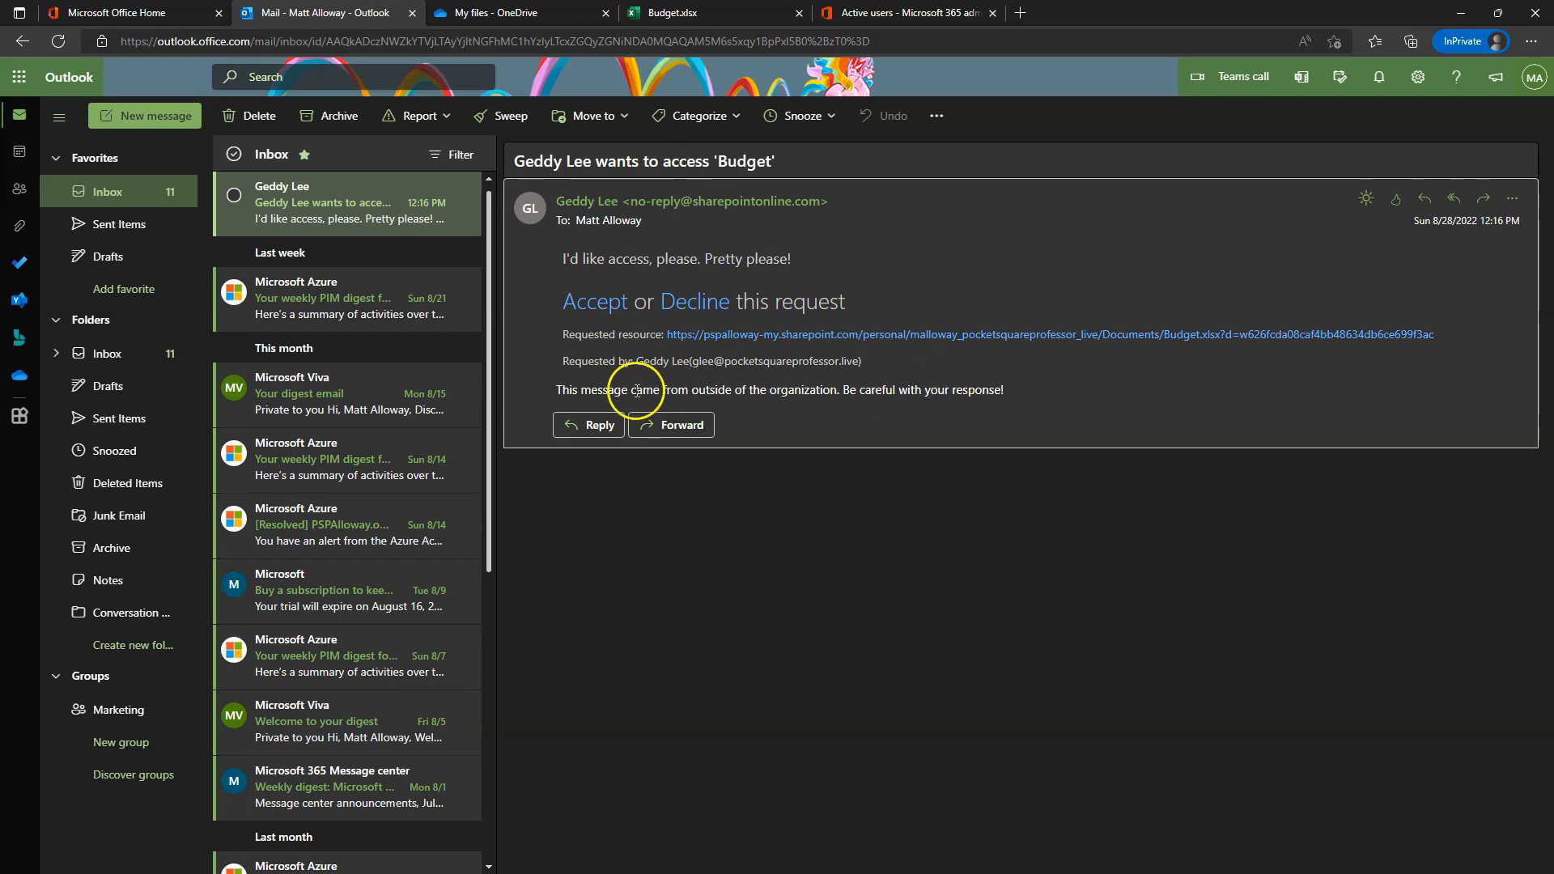
pyautogui.moveTo(615, 393); pyautogui.dragTo(1025, 397)
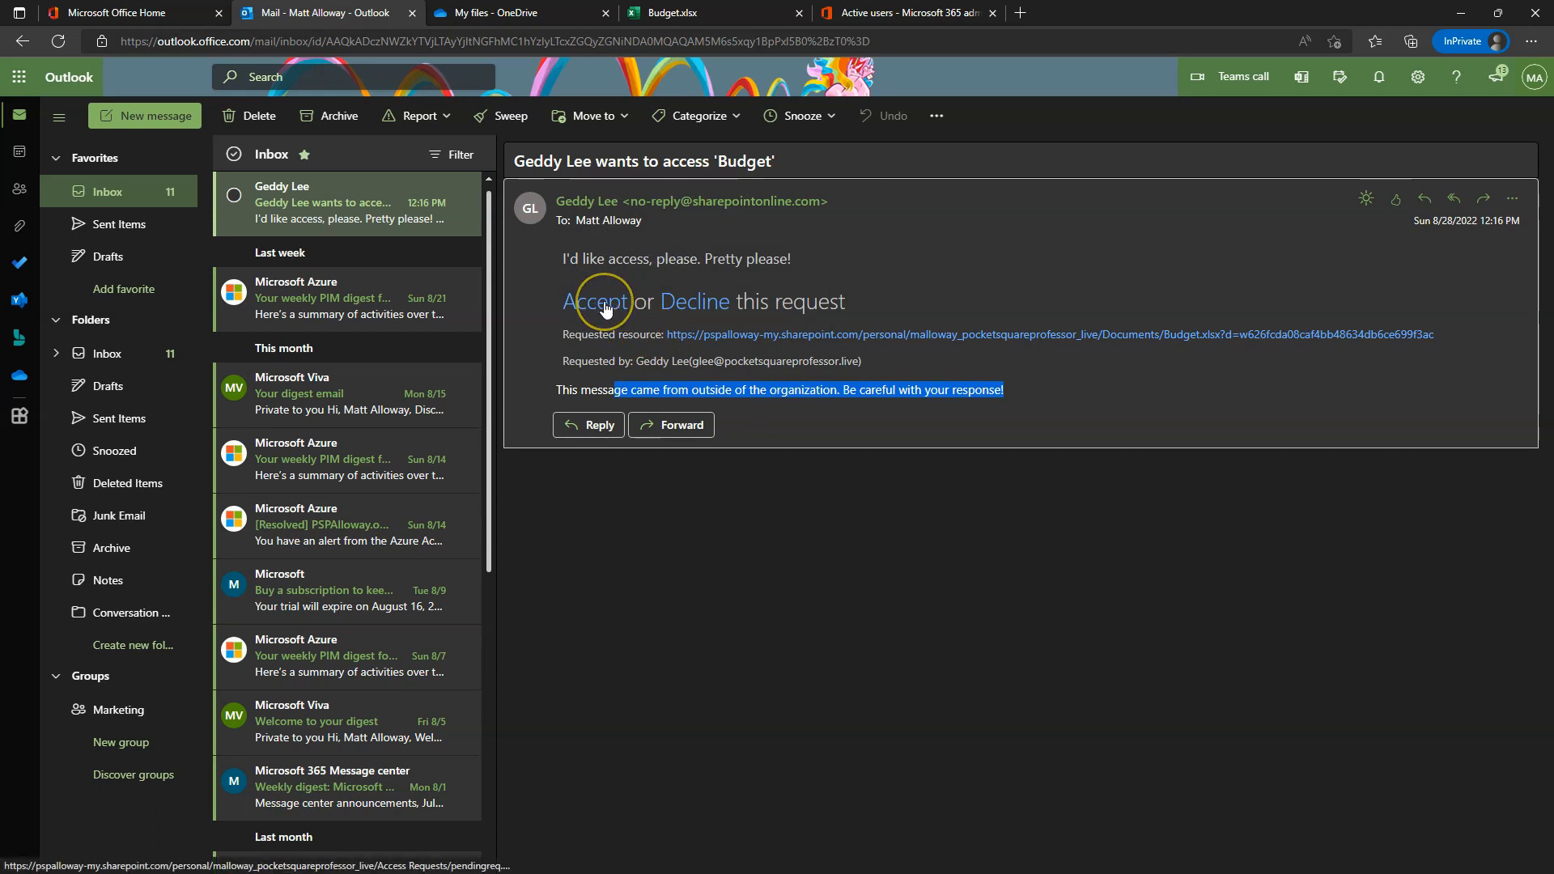
# - Approve the pending Budget access request, dismiss the confirmation, and close the Access Requests page
pyautogui.click(605, 305)
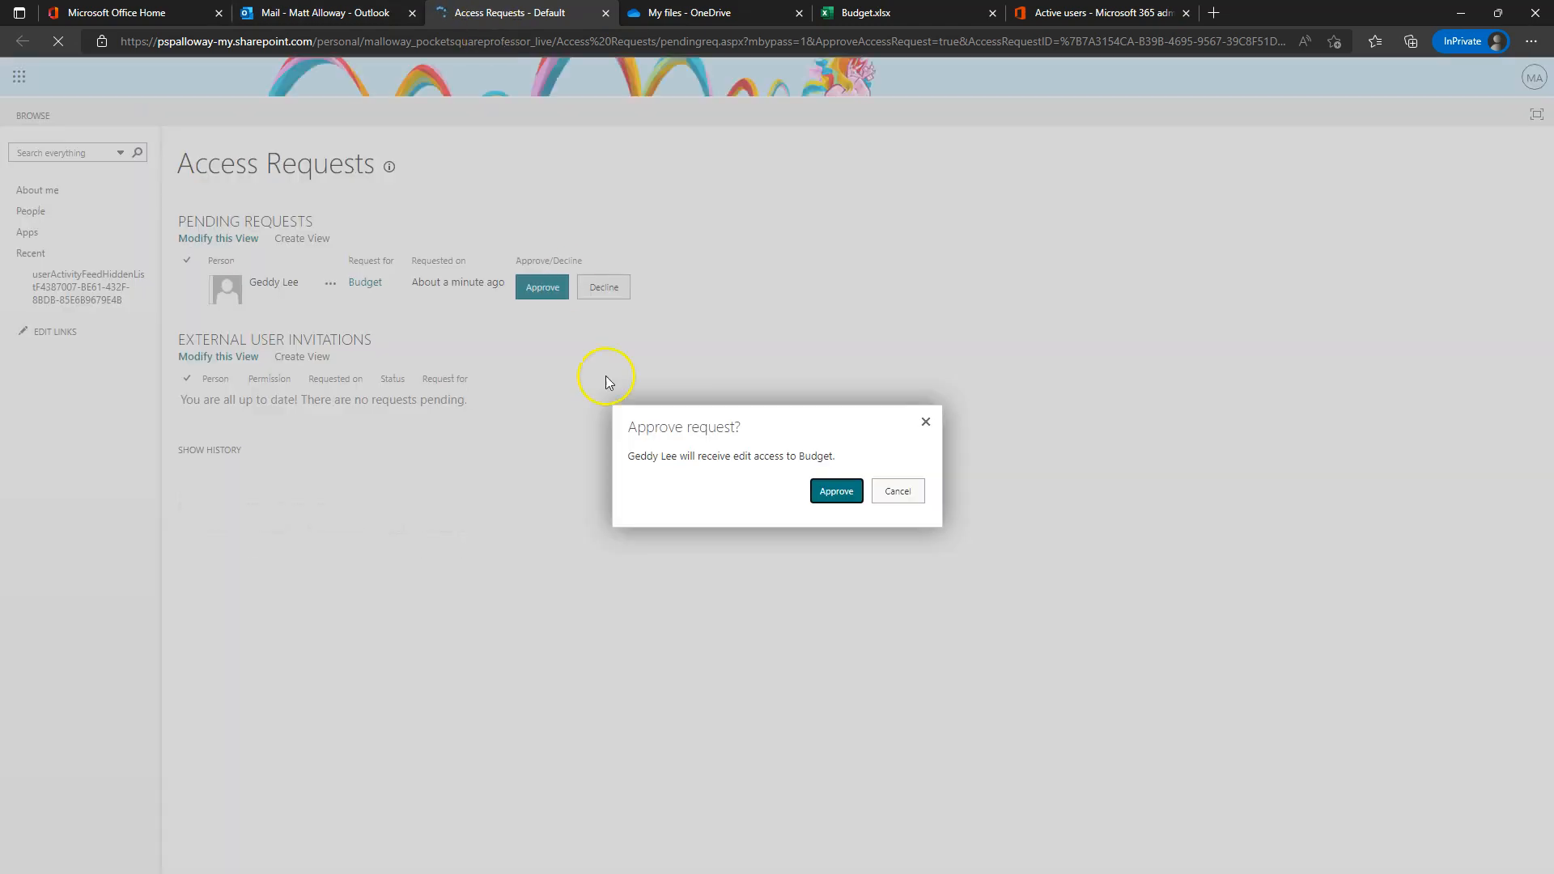
pyautogui.click(839, 500)
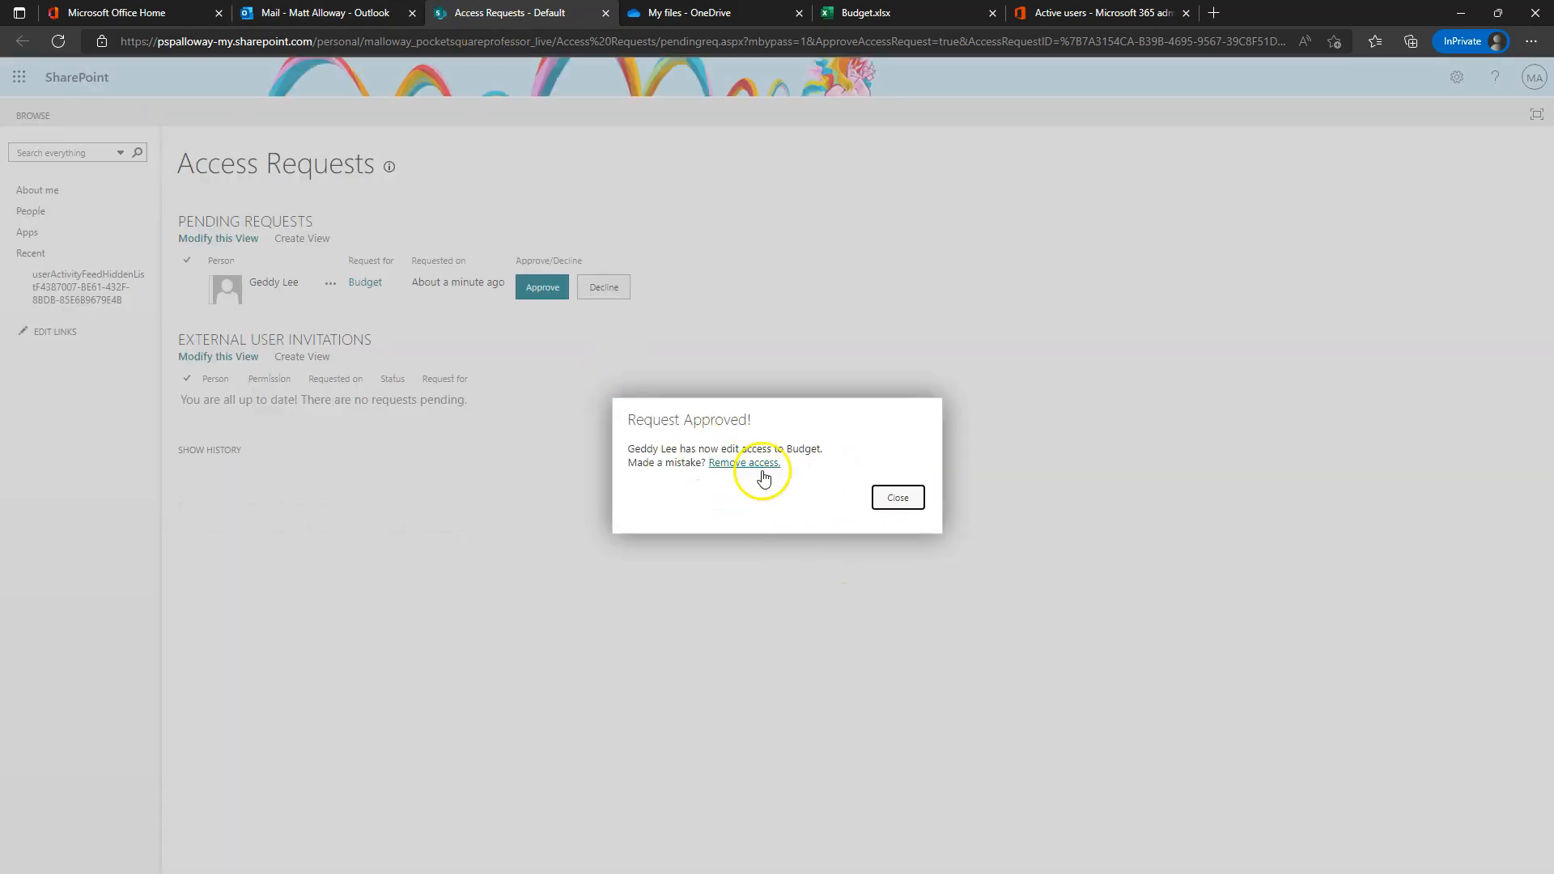
pyautogui.click(907, 500)
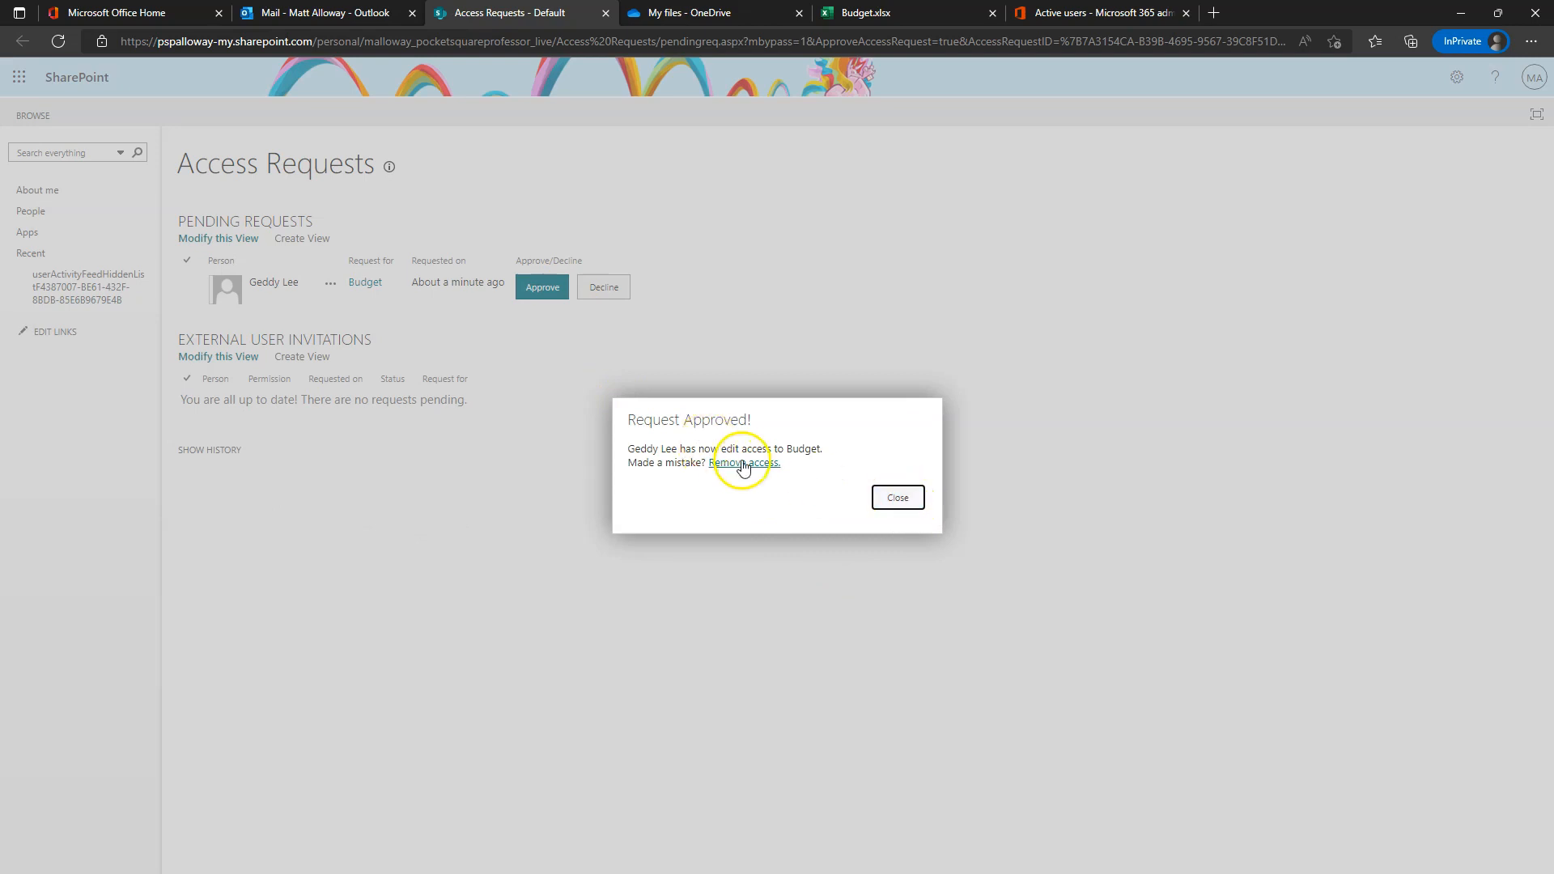
pyautogui.click(899, 498)
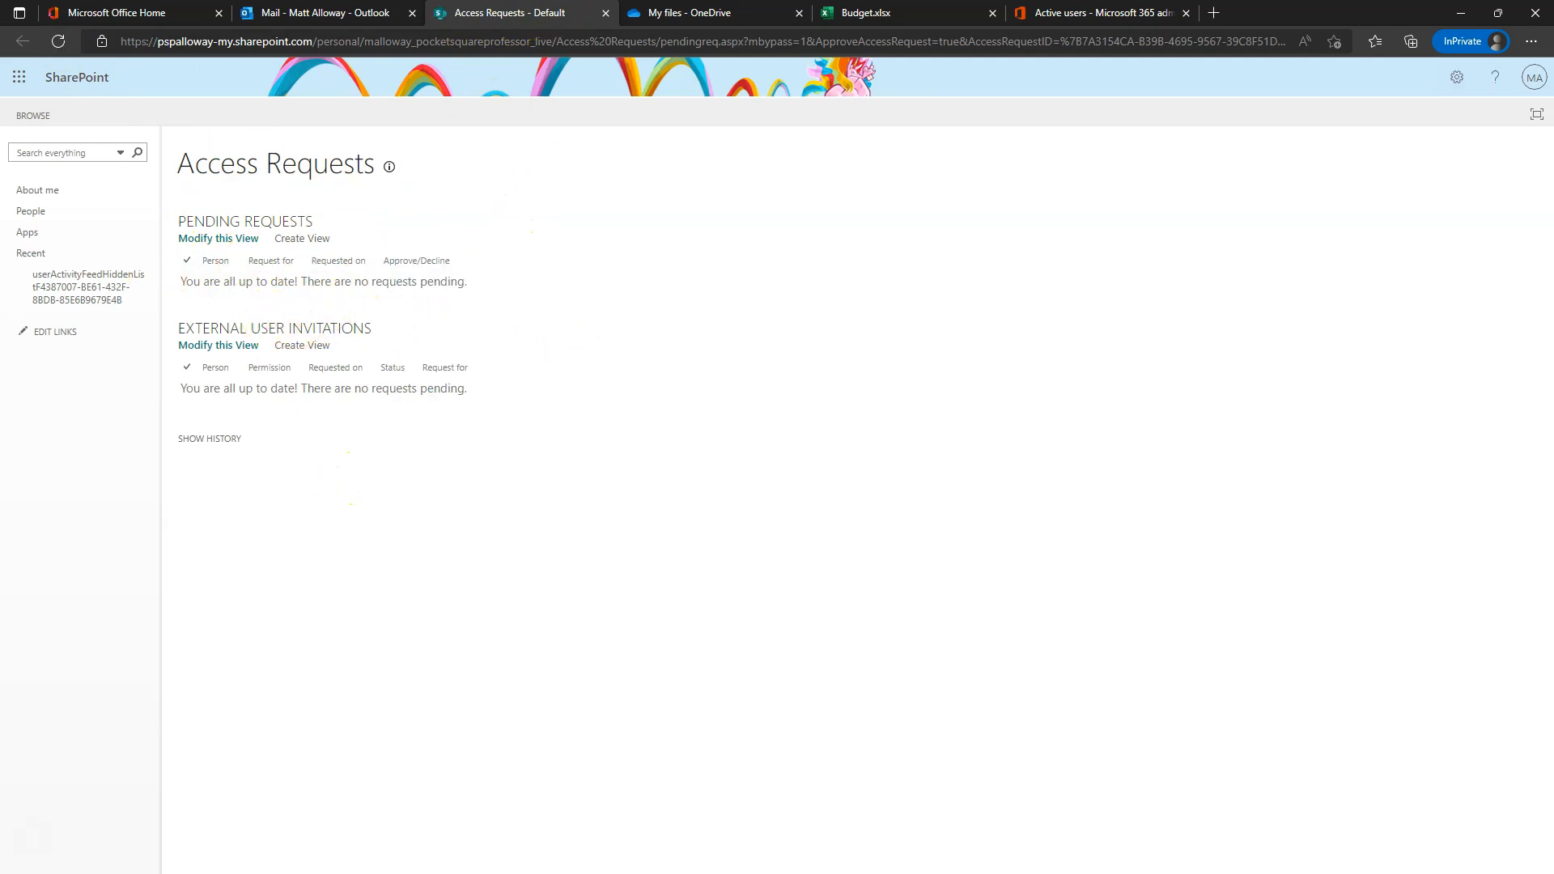
pyautogui.click(604, 13)
# - In the guest's private window, open the shared Budget workbook, close the access page, and hide the window
pyautogui.moveTo(0, 129); pyautogui.dragTo(1217, 131)
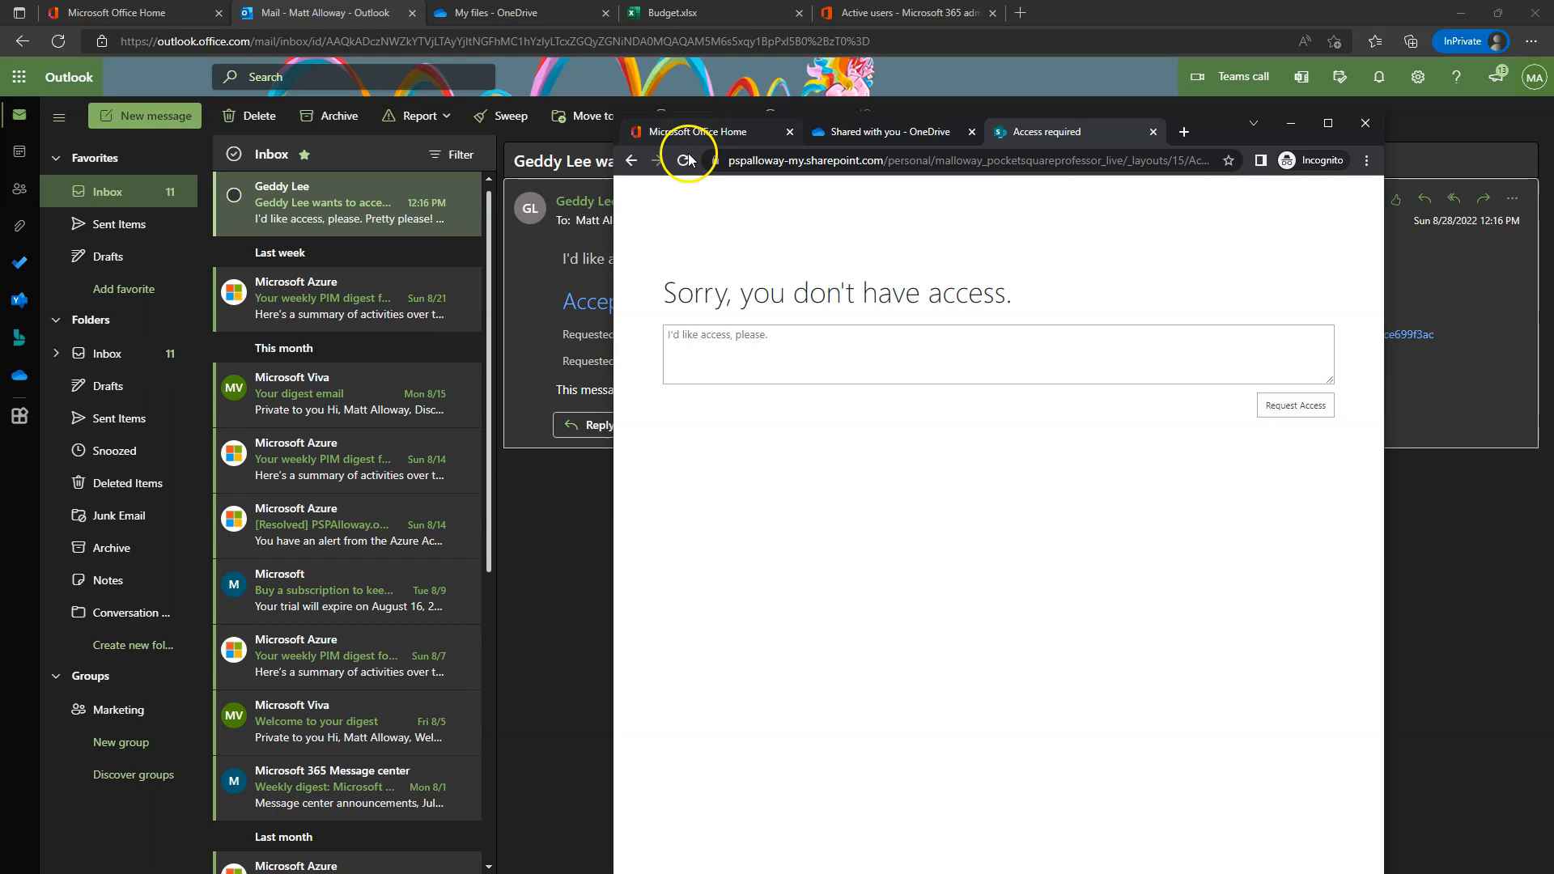
pyautogui.click(887, 131)
pyautogui.click(749, 348)
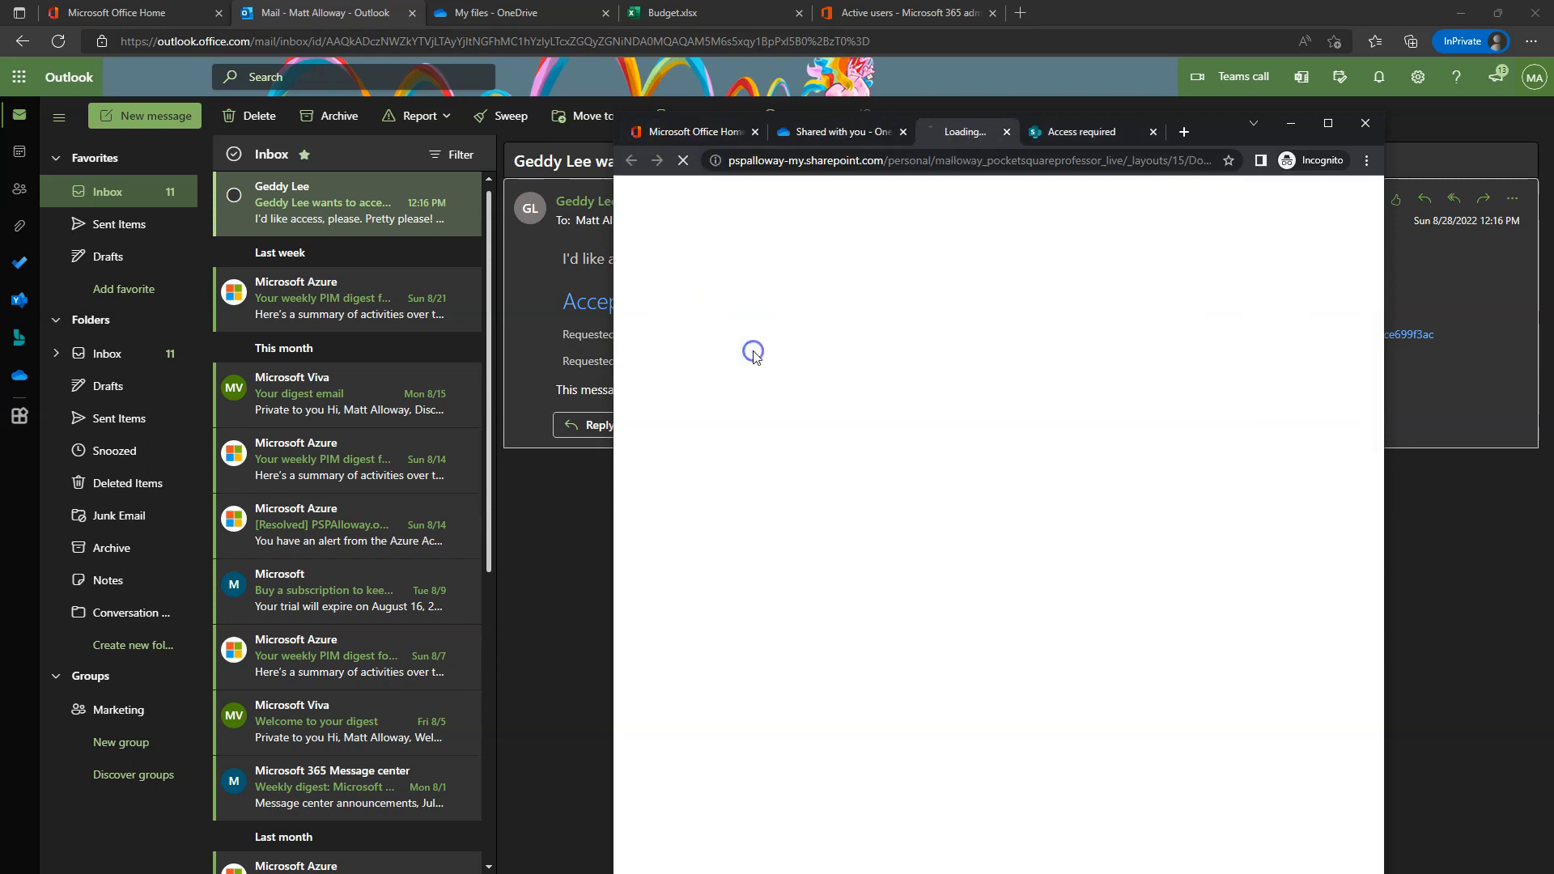
pyautogui.click(1154, 131)
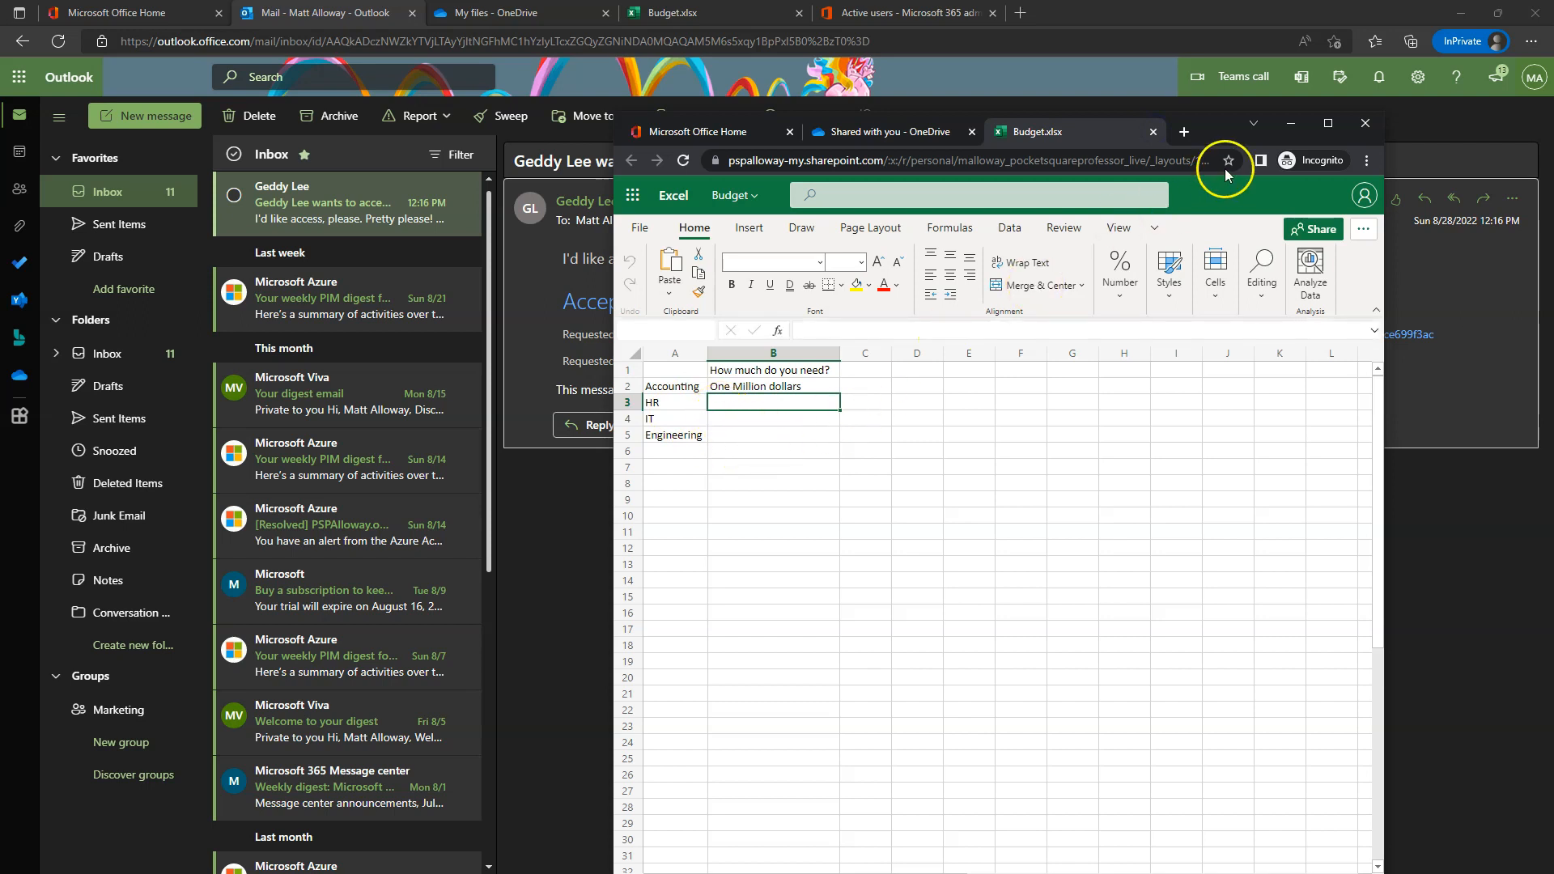
pyautogui.click(1366, 122)
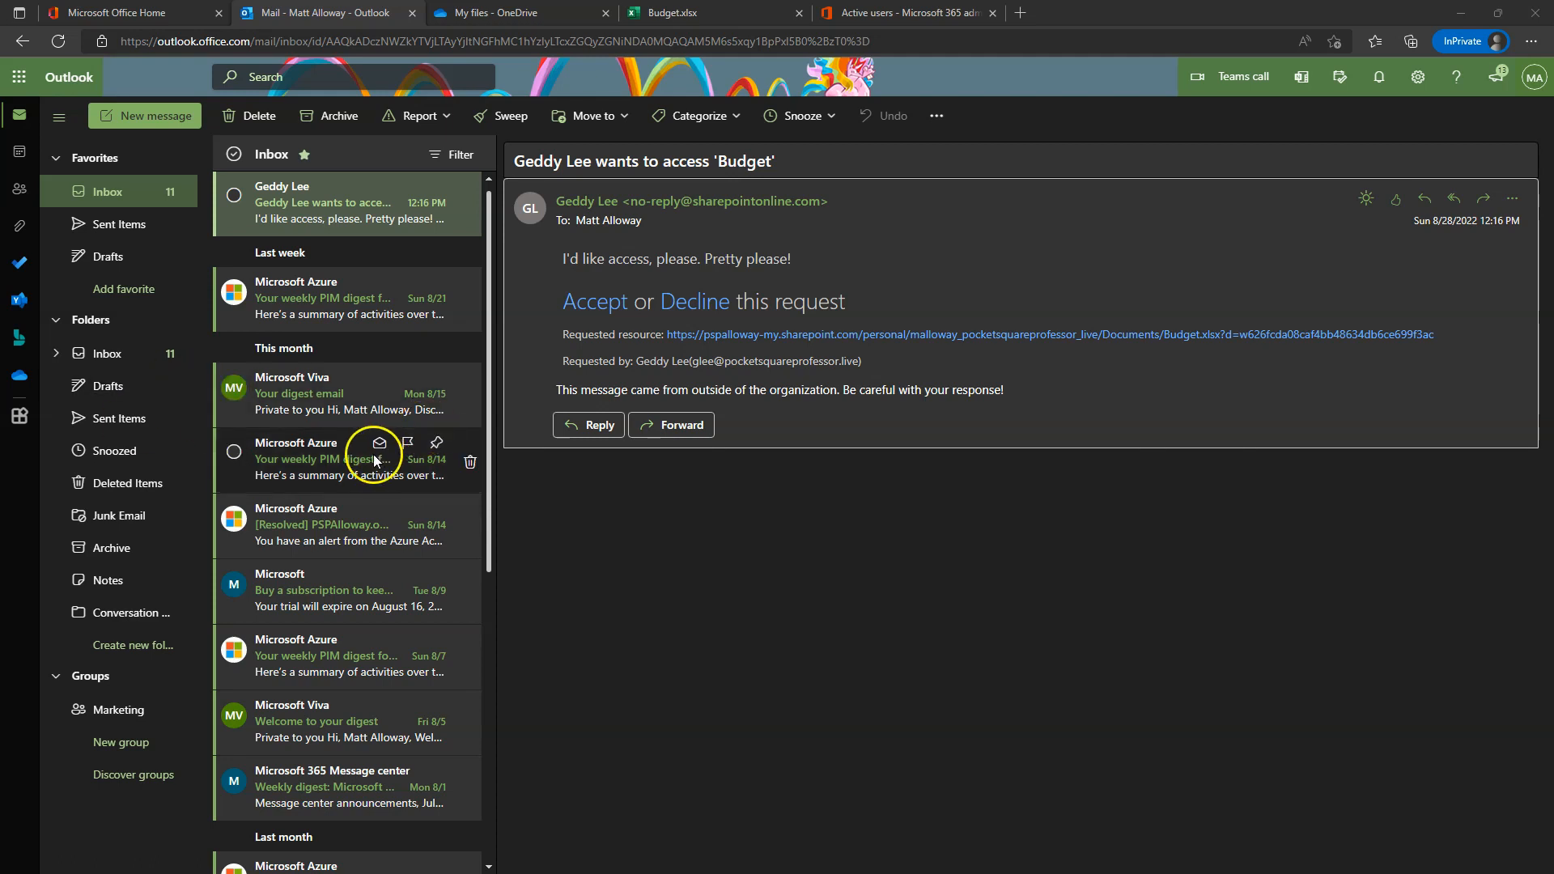
# - Close the Budget workbook tab and the Manage access dialog, returning to My files
pyautogui.hotkey('ctrl', '4')
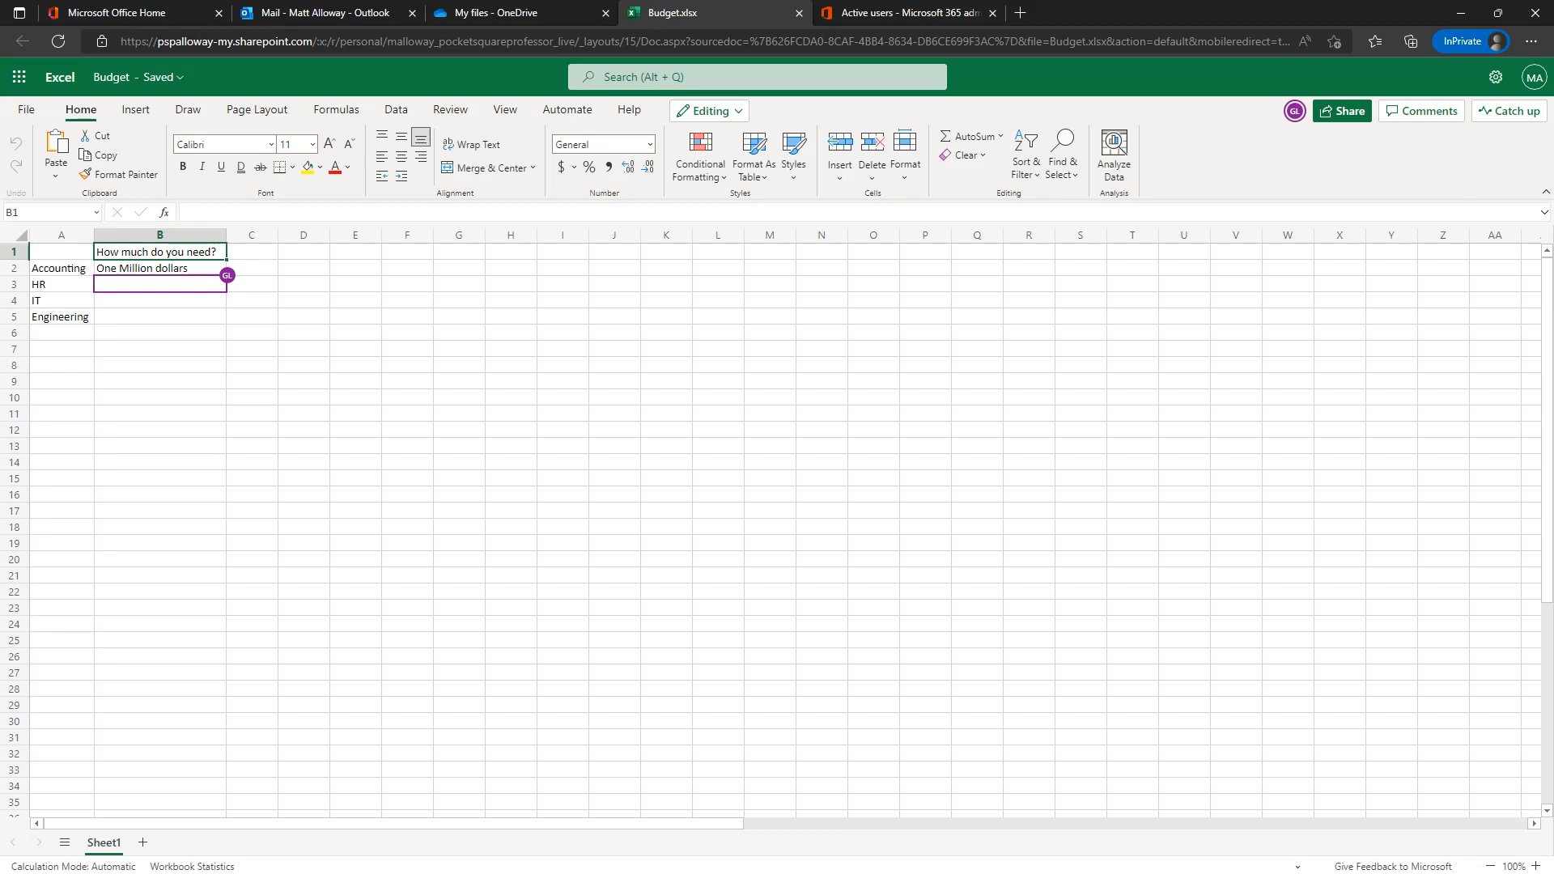
pyautogui.click(800, 14)
pyautogui.click(519, 12)
pyautogui.click(952, 320)
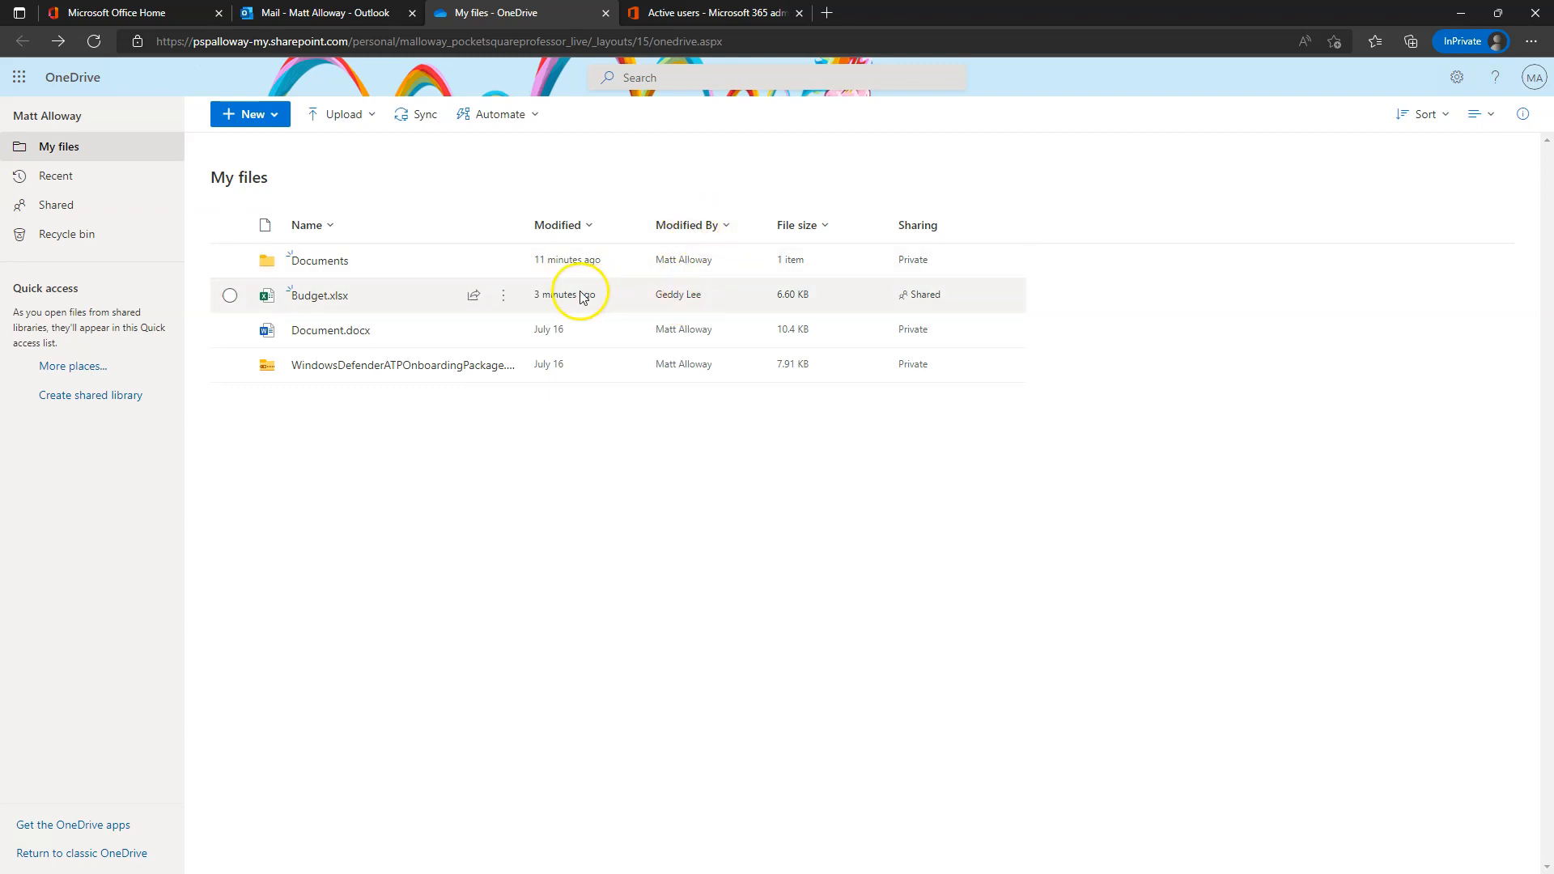
pyautogui.click(503, 297)
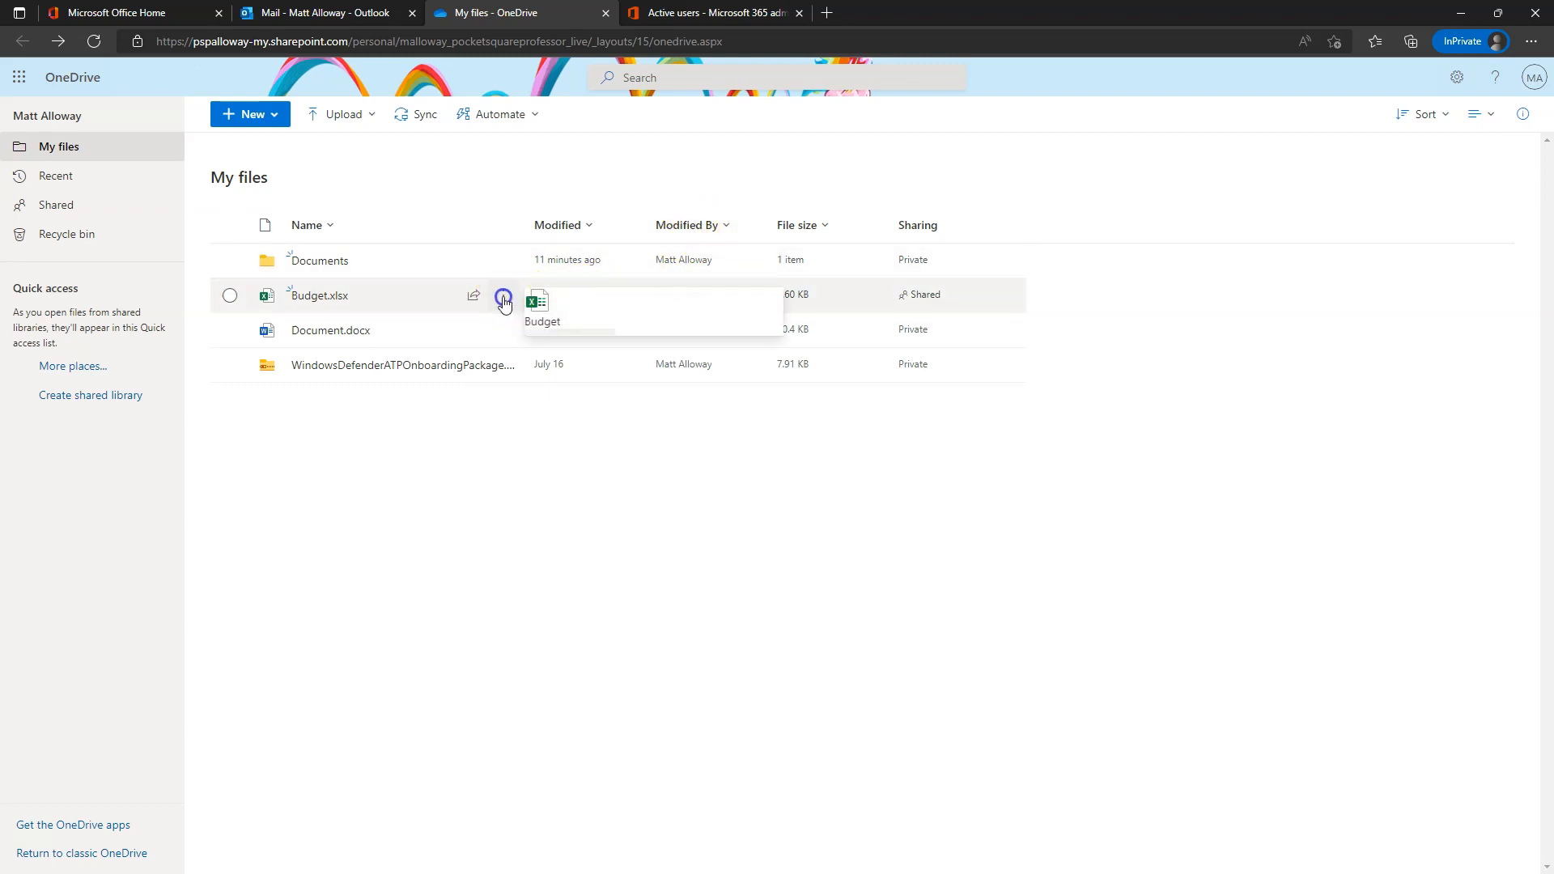
pyautogui.click(589, 648)
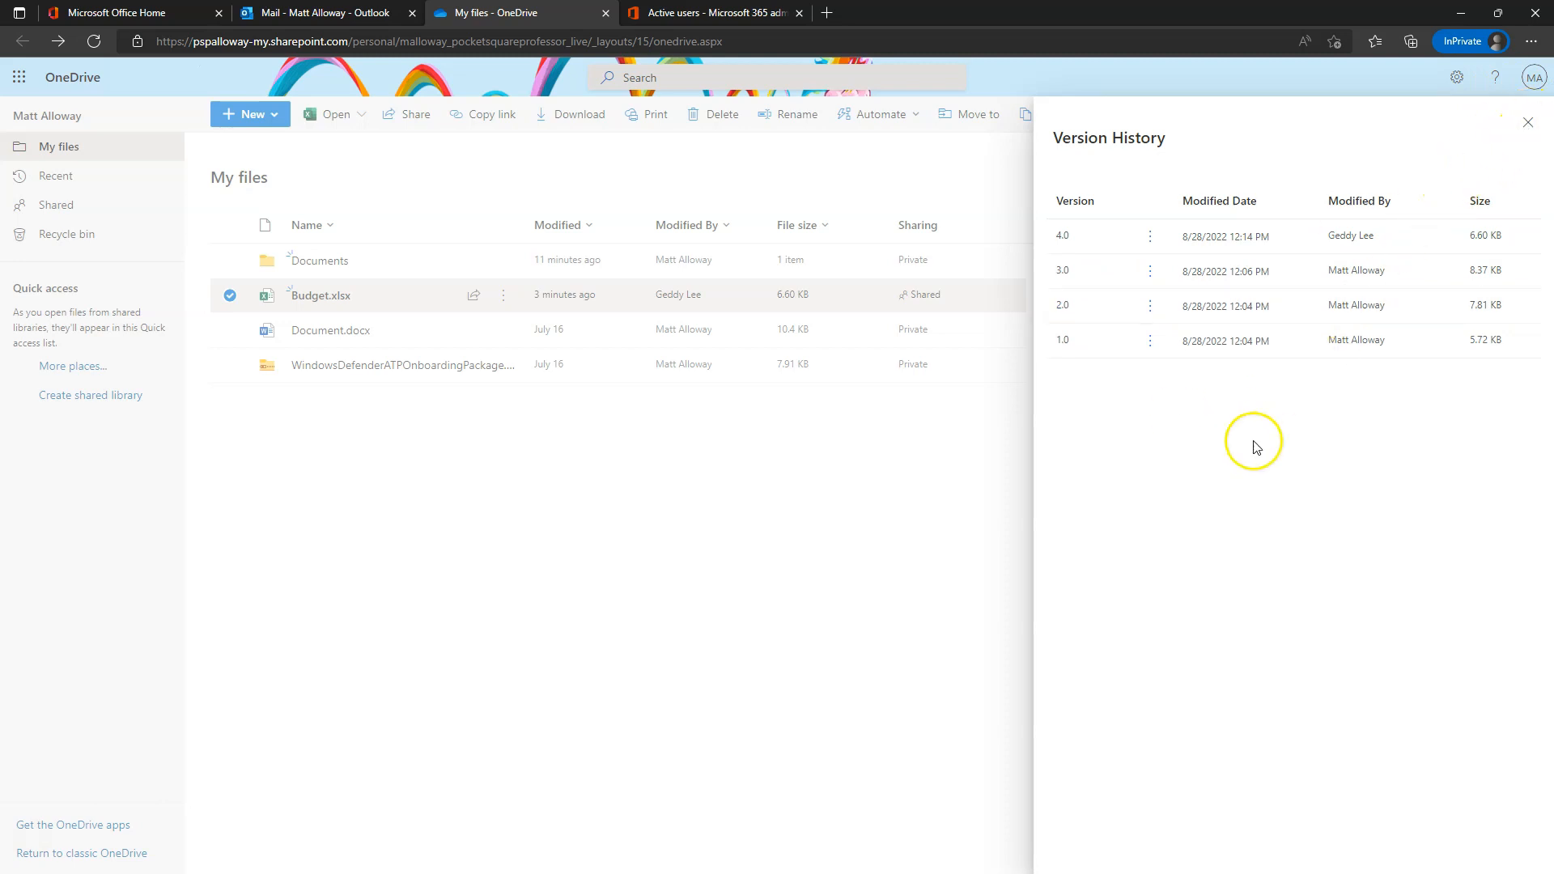
pyautogui.click(1533, 122)
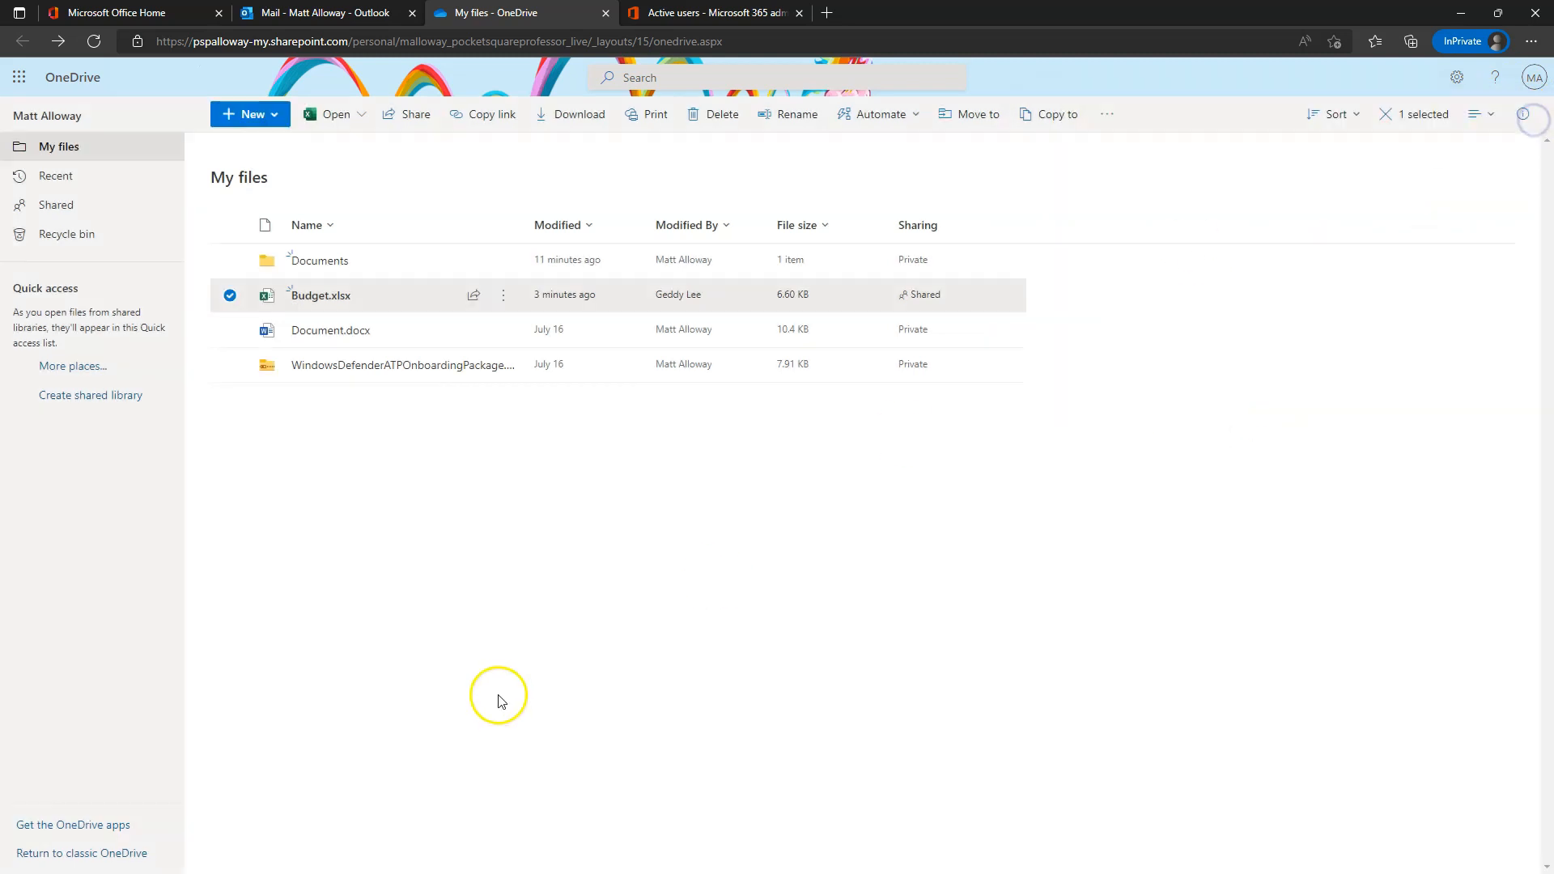
pyautogui.click(497, 656)
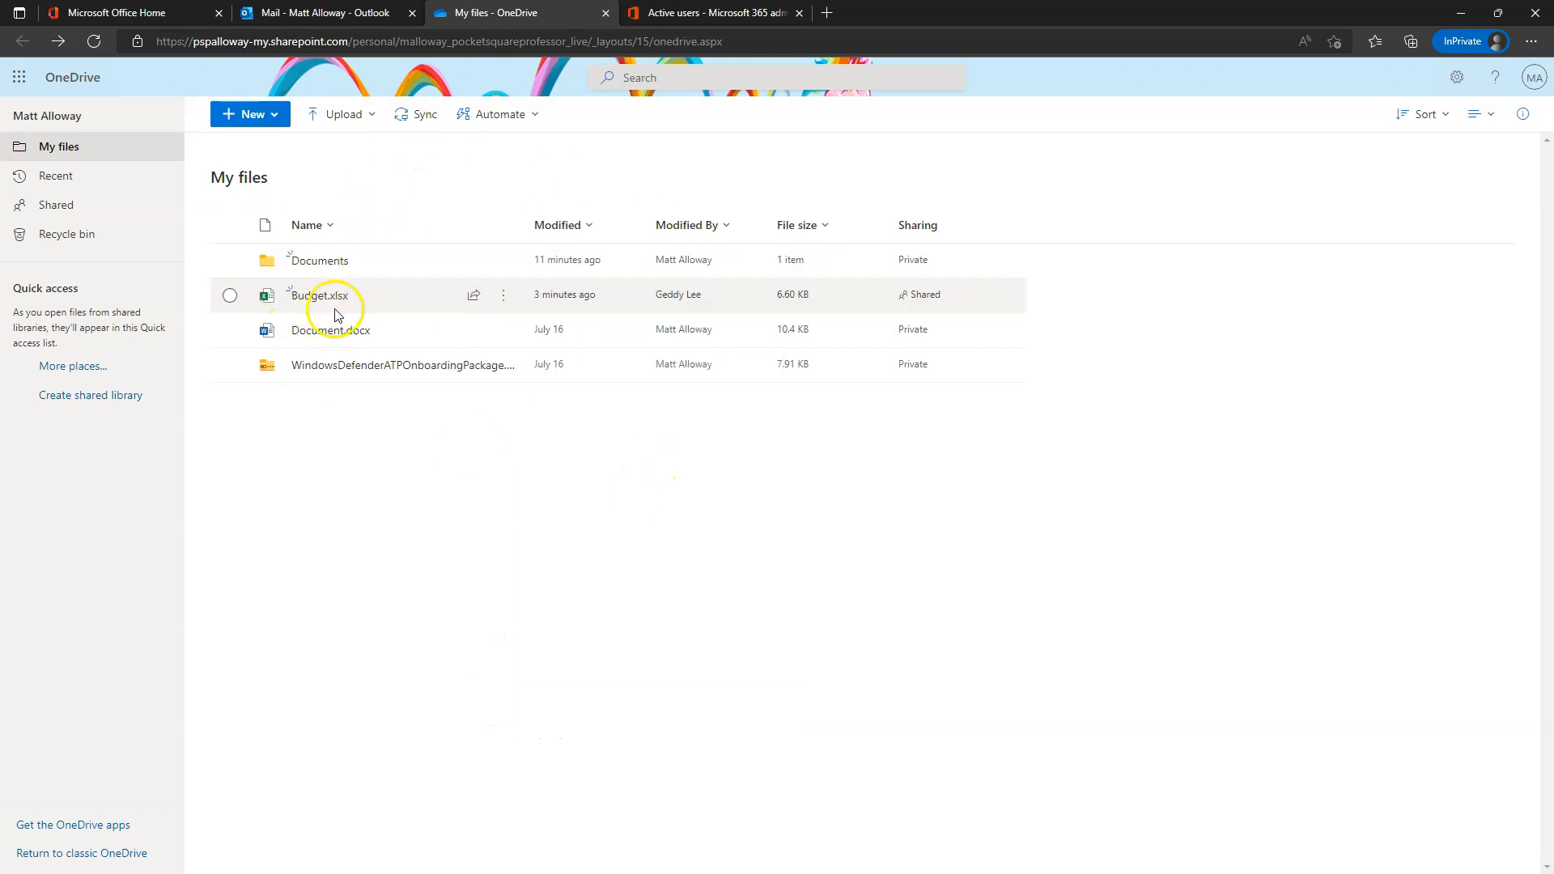
# - Delete Budget.xlsx despite the warning that it's open elsewhere, then refresh the file list
pyautogui.click(230, 298)
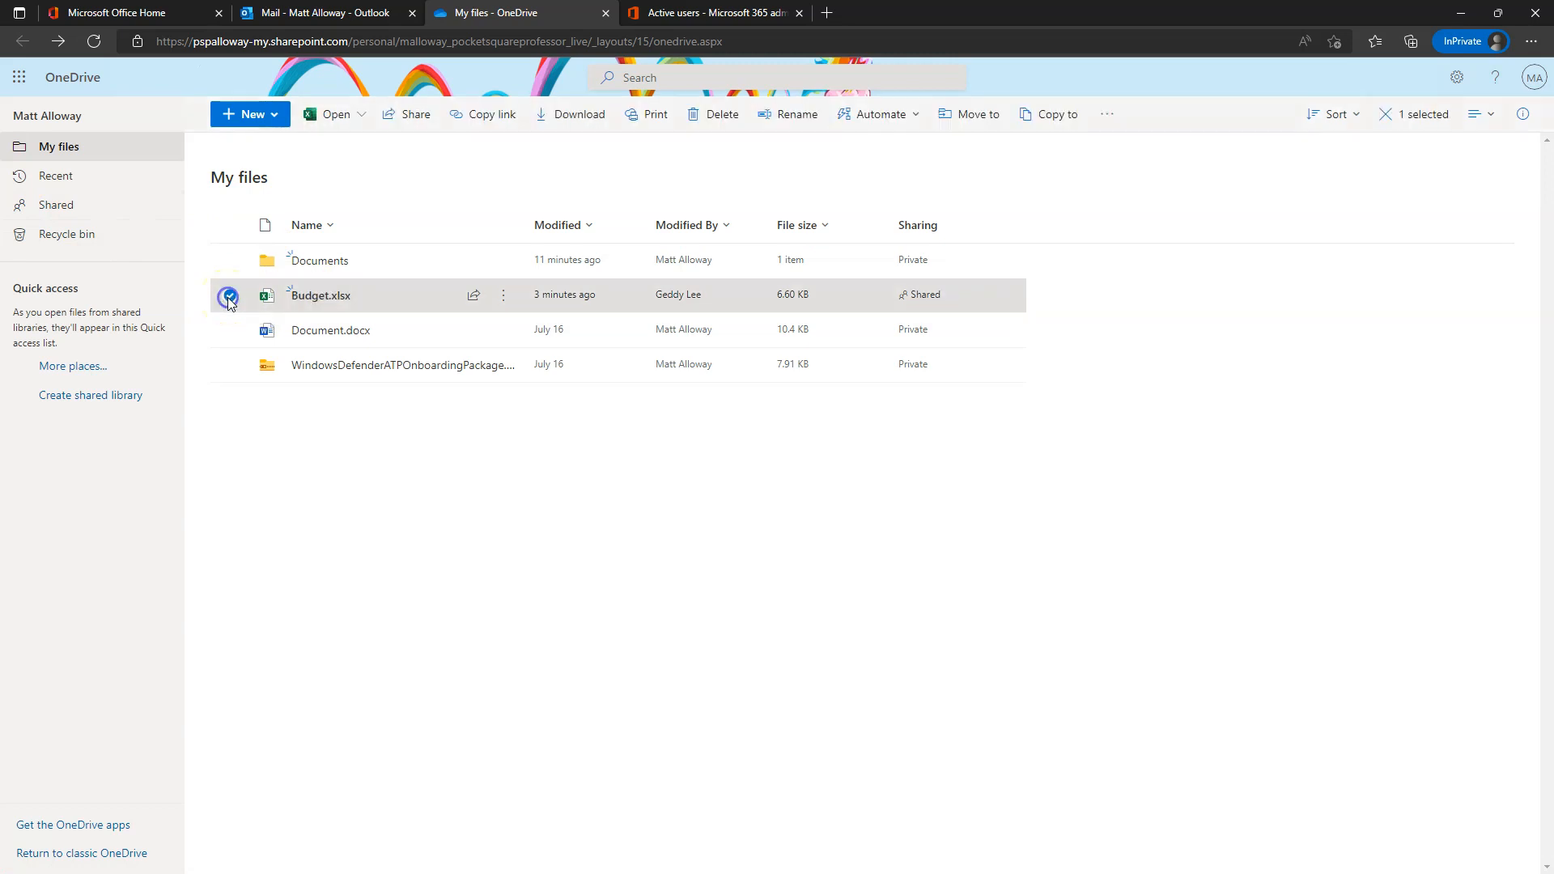
pyautogui.click(715, 115)
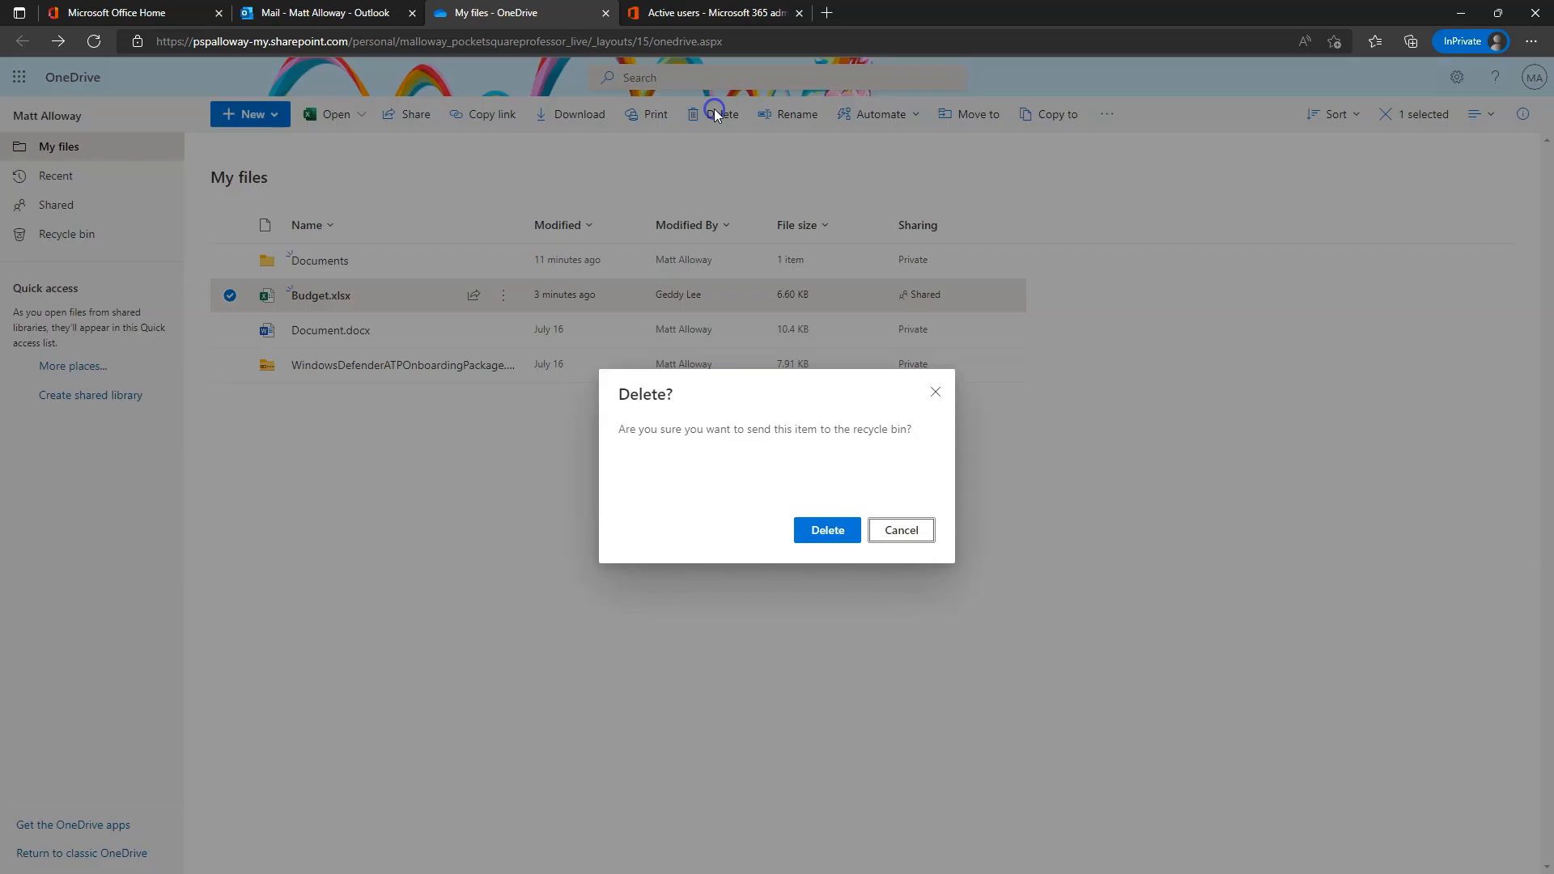
pyautogui.click(834, 534)
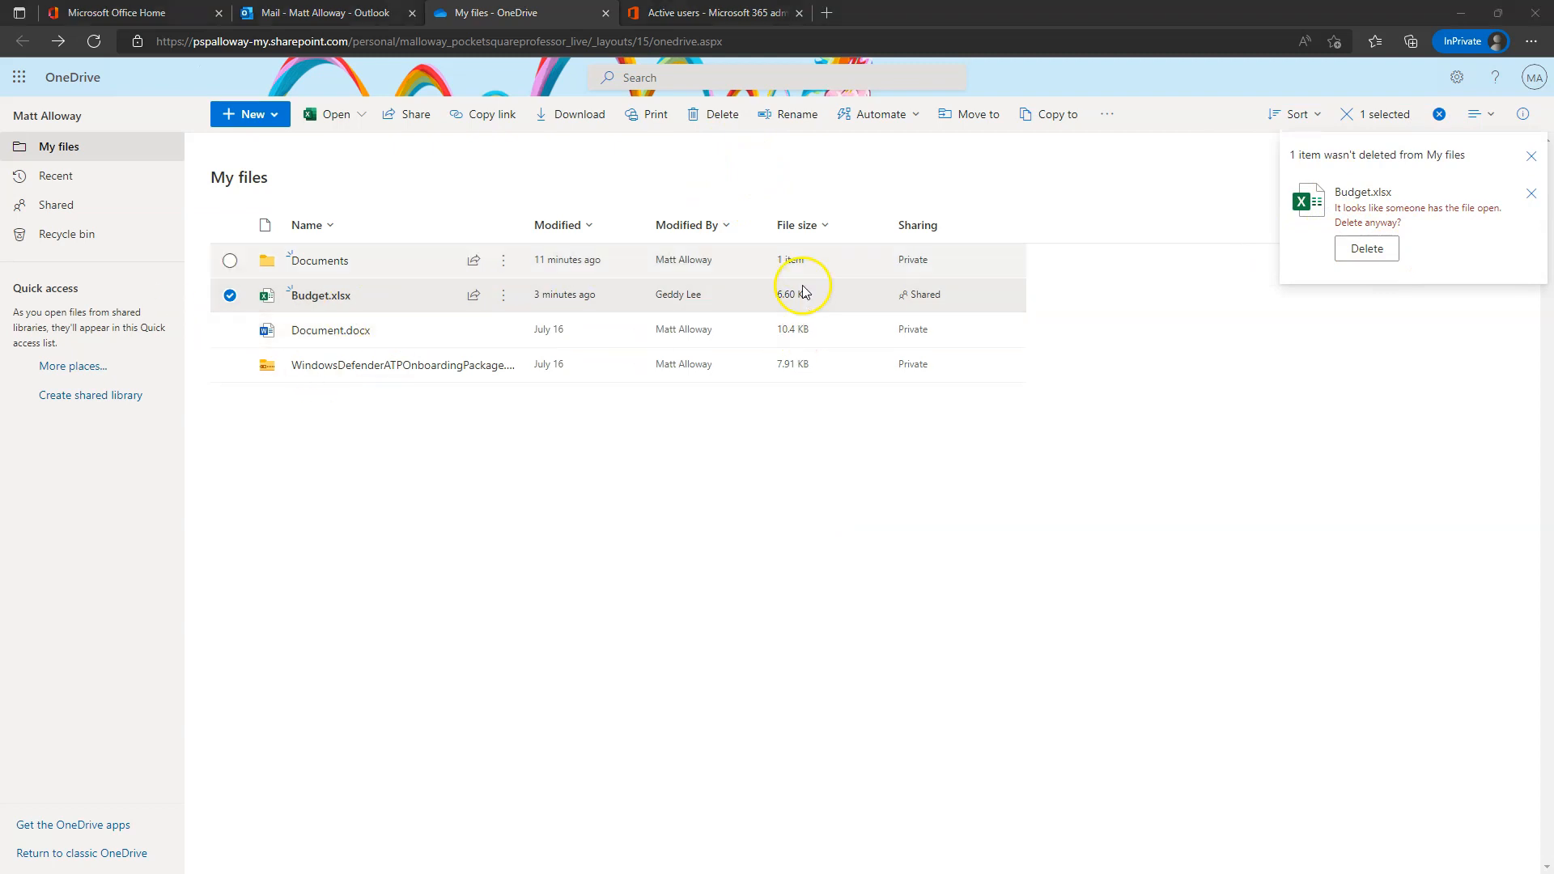
pyautogui.click(1368, 251)
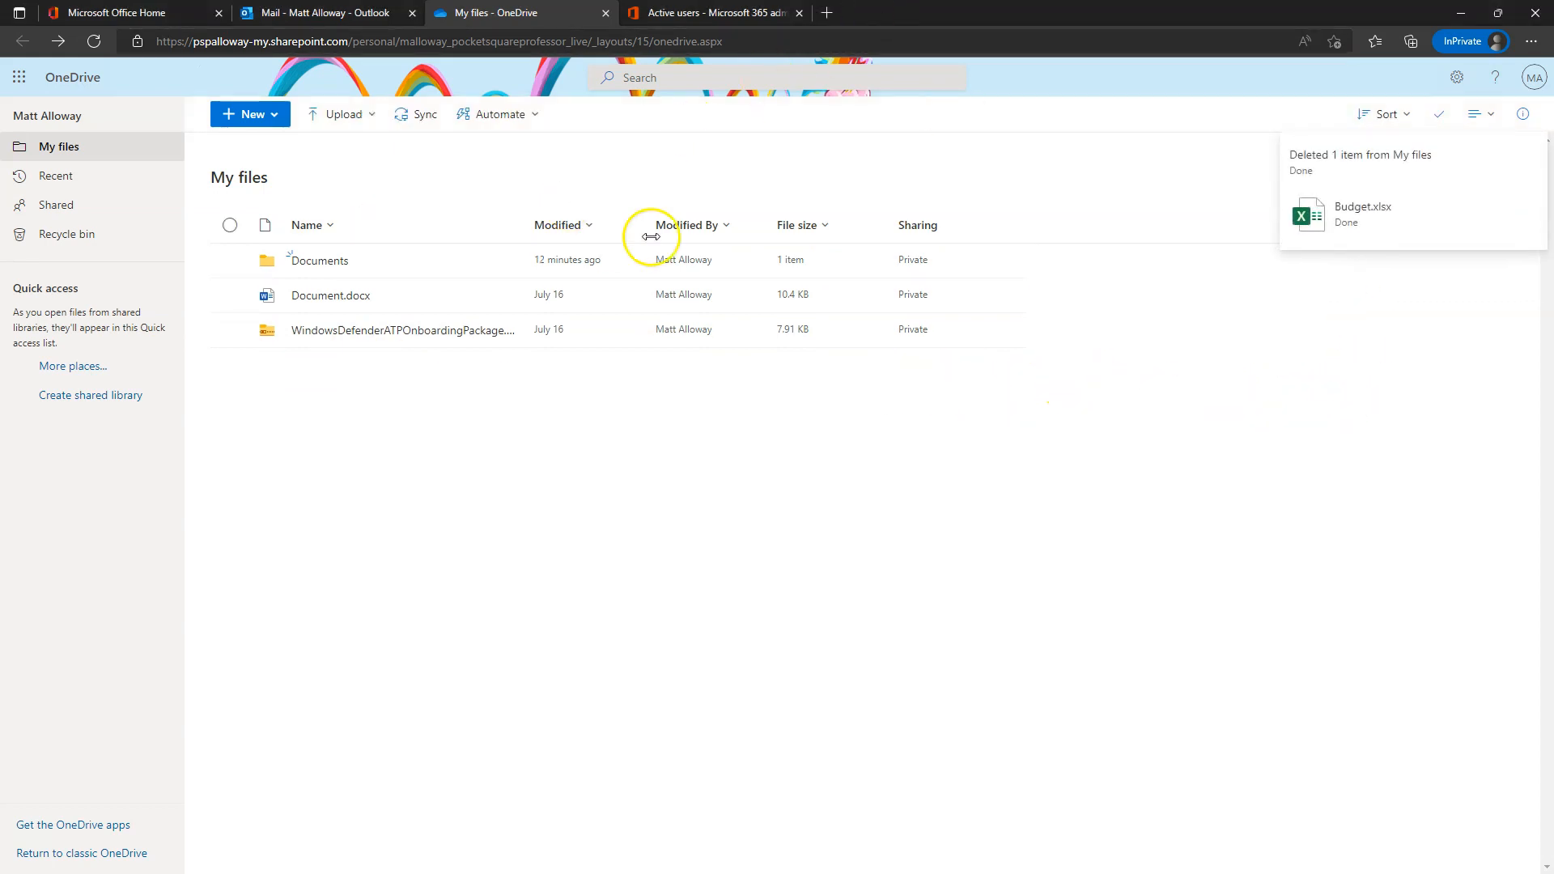
pyautogui.click(95, 42)
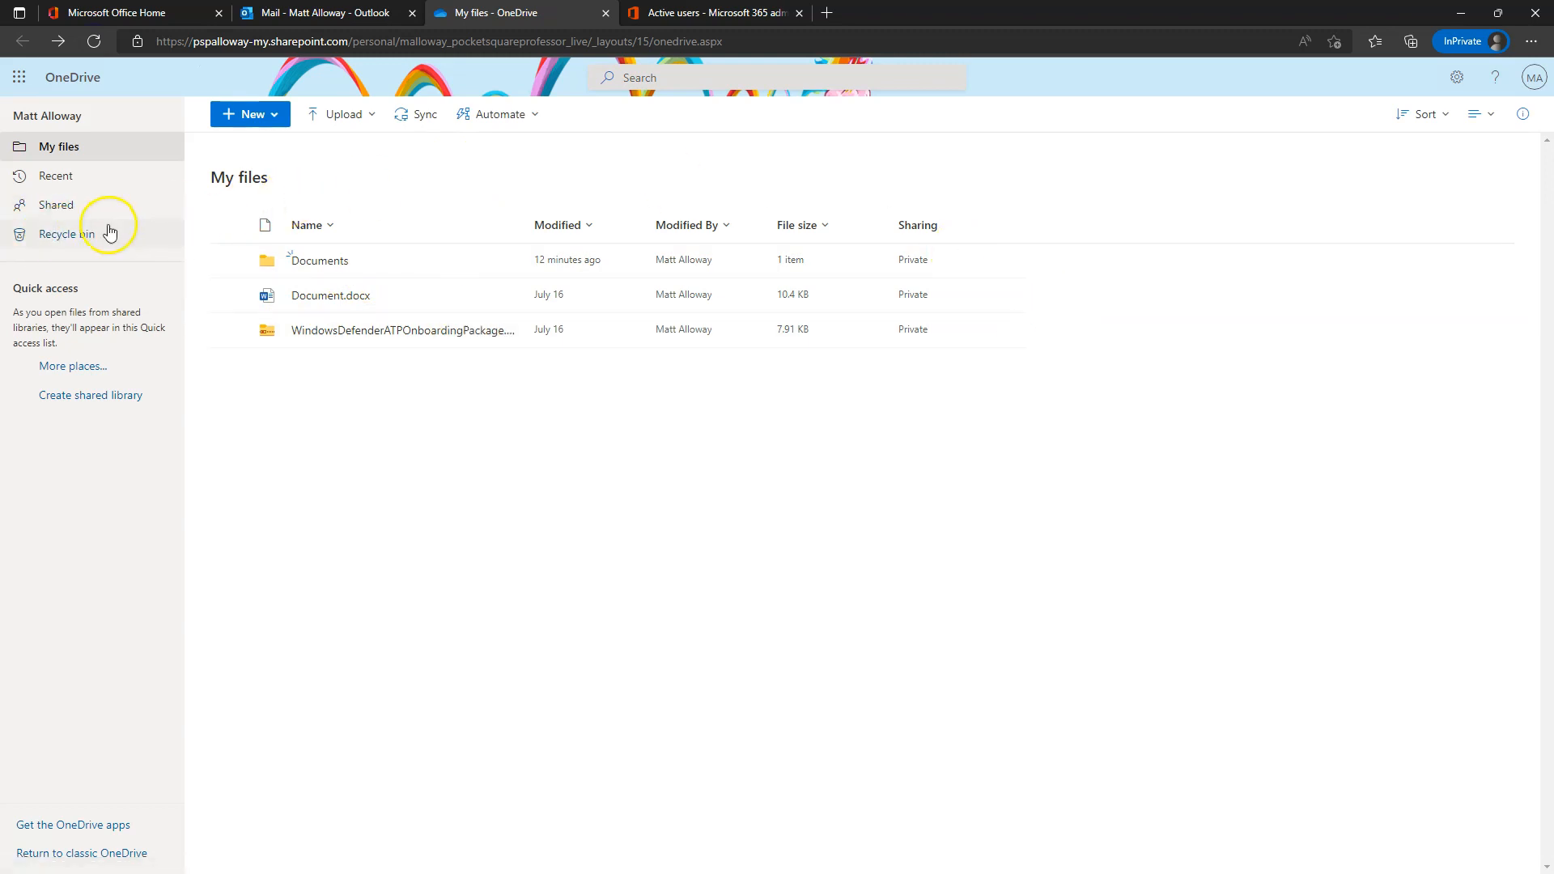
# - Restore Budget.xlsx from the recycle bin and bring up its actions back in My files
pyautogui.click(60, 242)
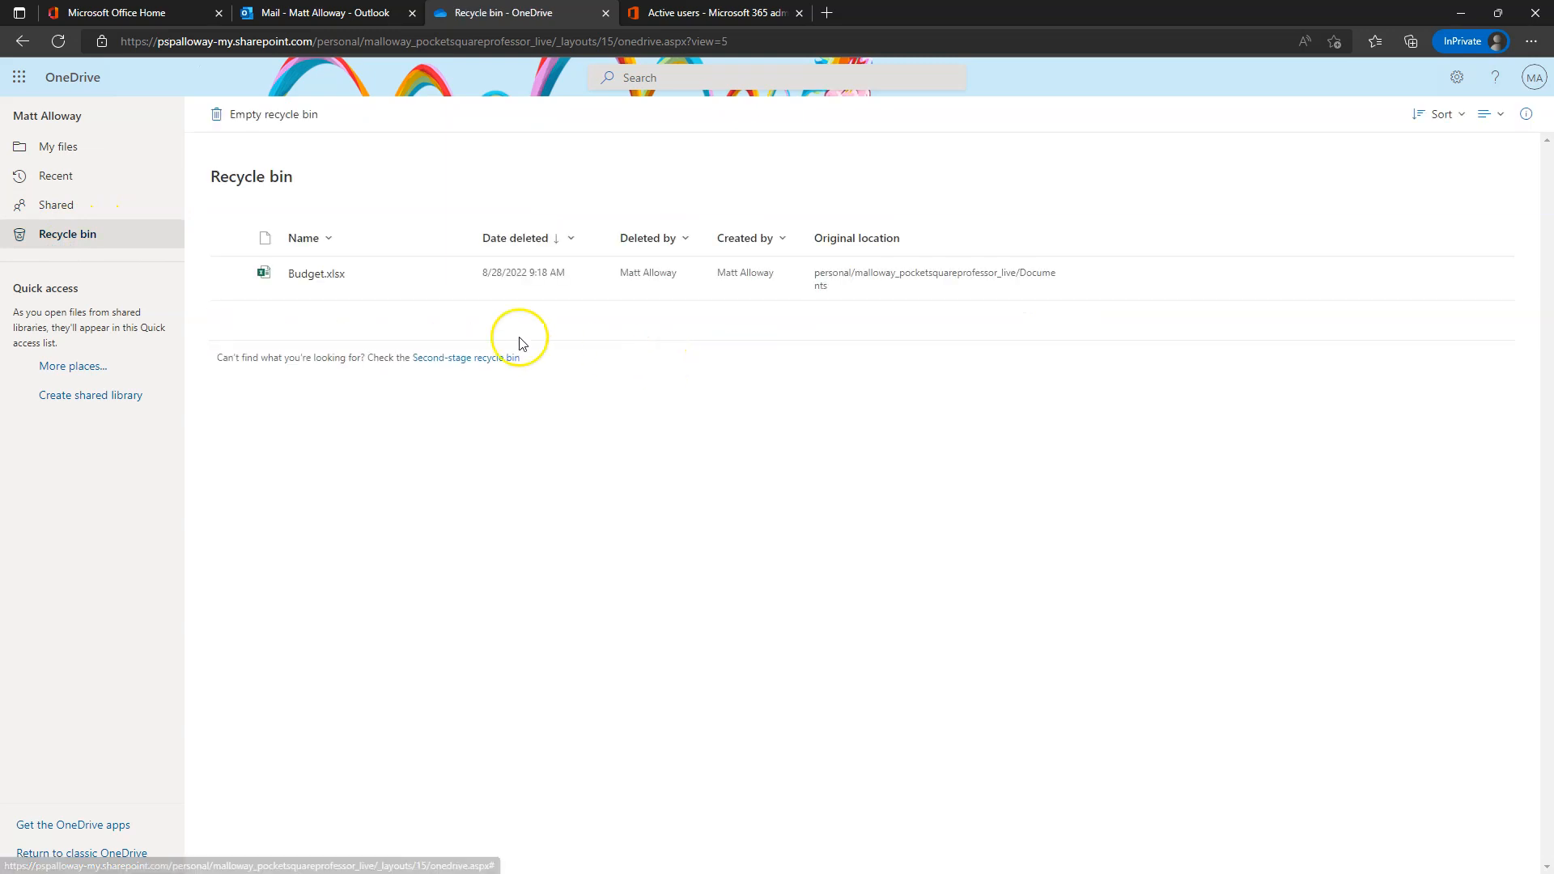
pyautogui.click(231, 275)
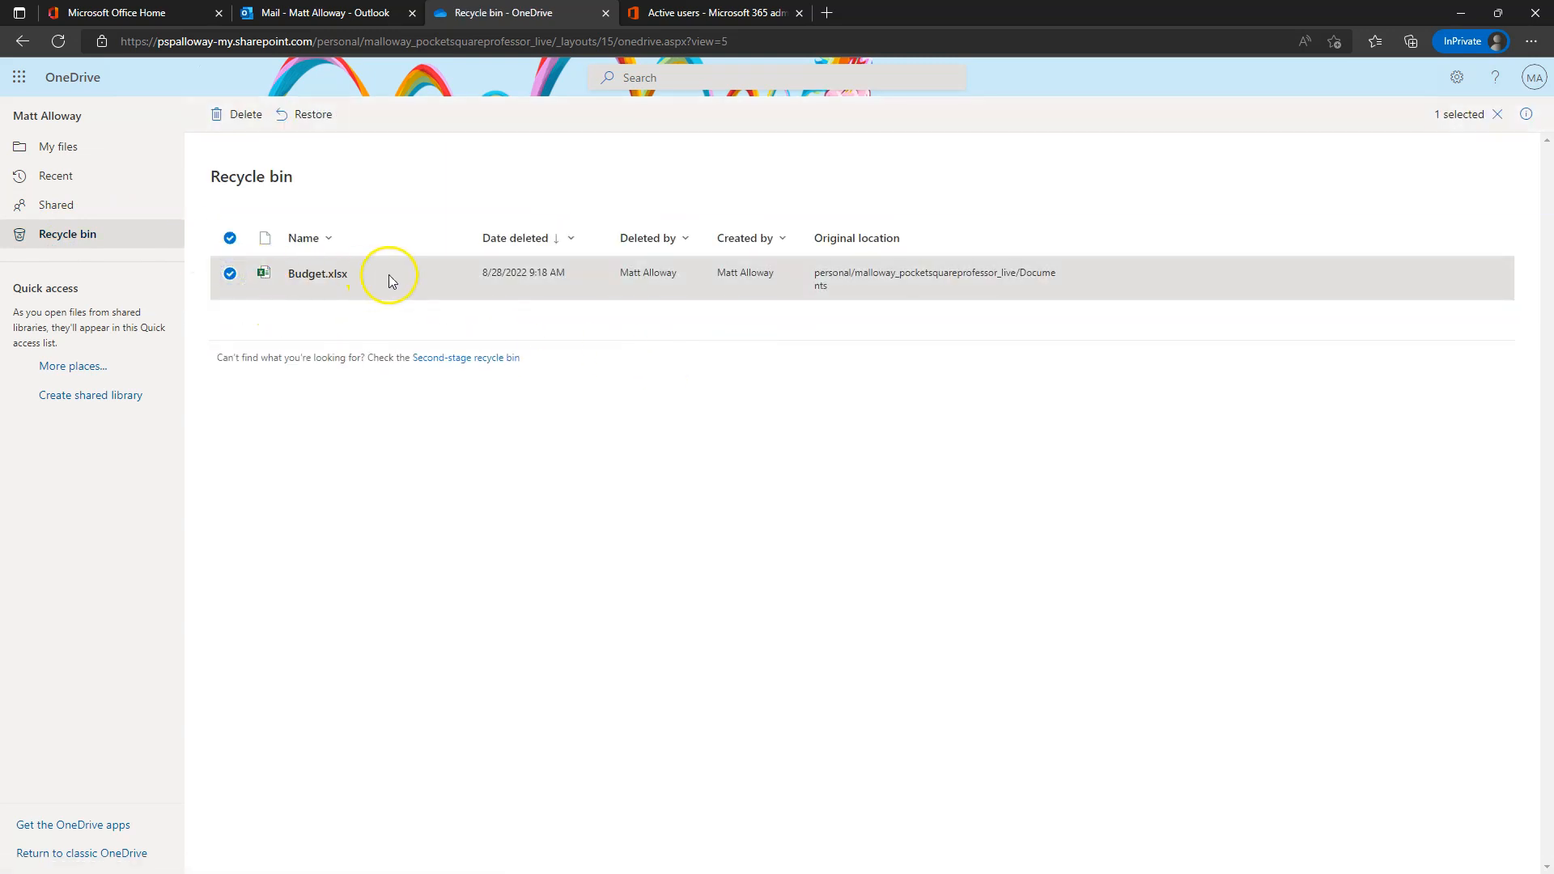
pyautogui.click(315, 115)
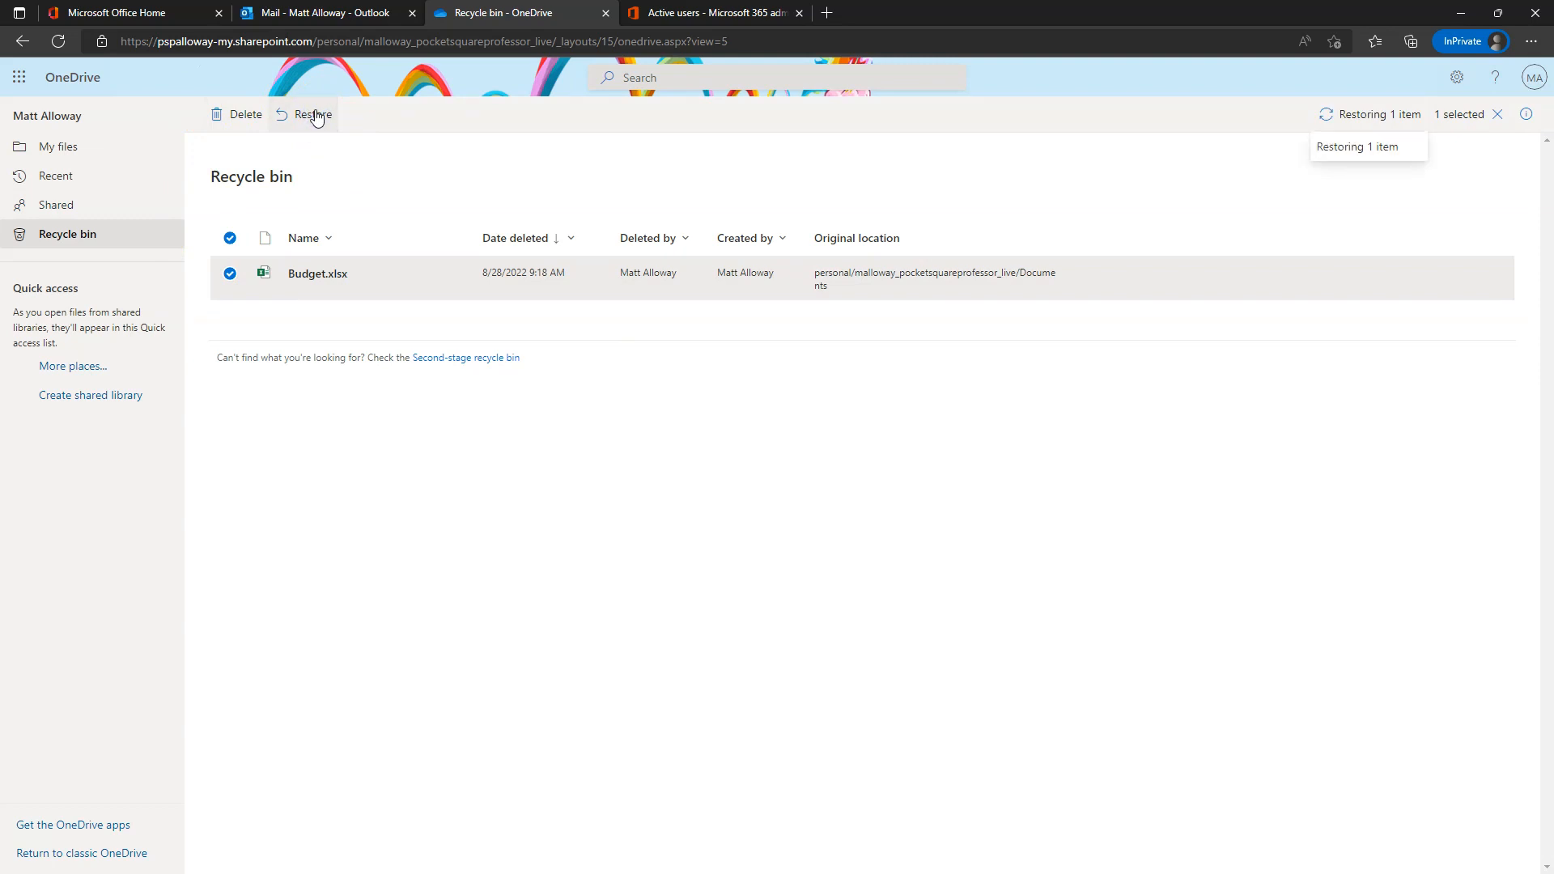
pyautogui.click(75, 148)
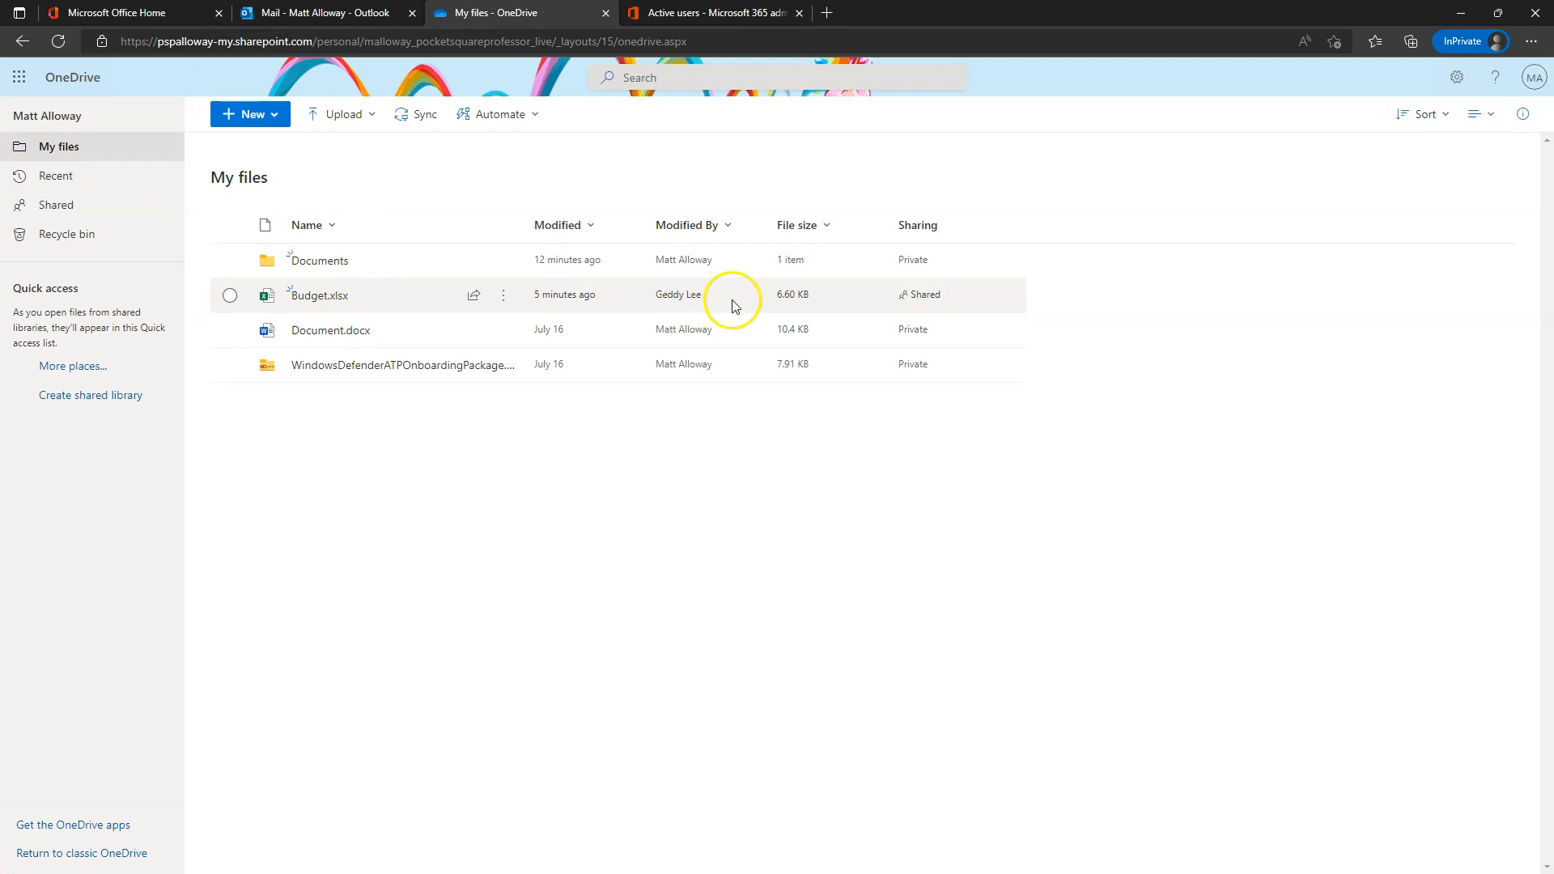
pyautogui.click(503, 295)
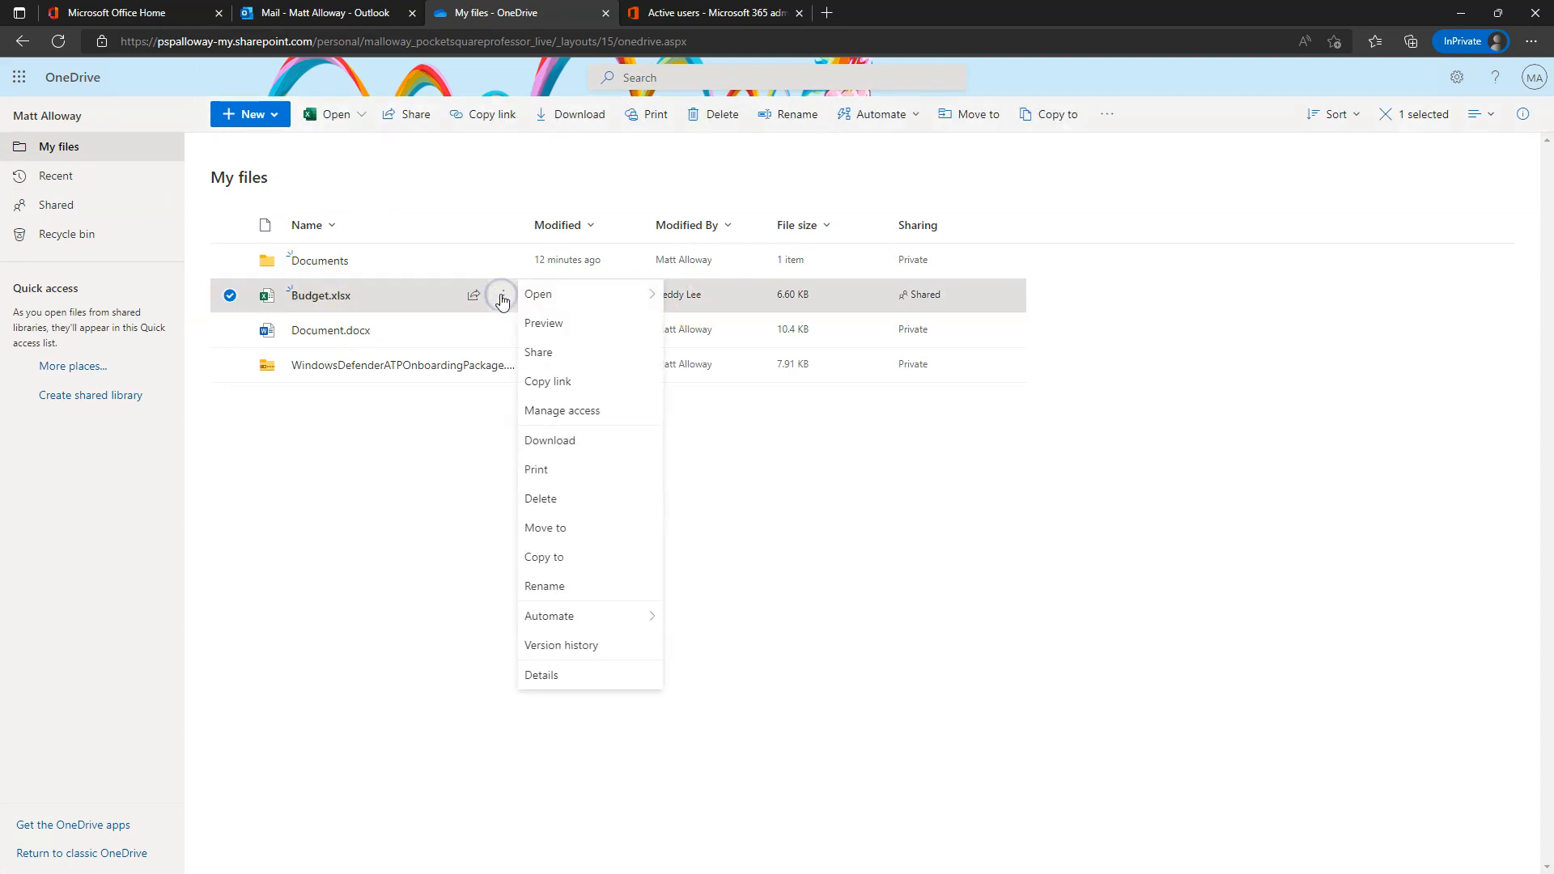
pyautogui.click(583, 646)
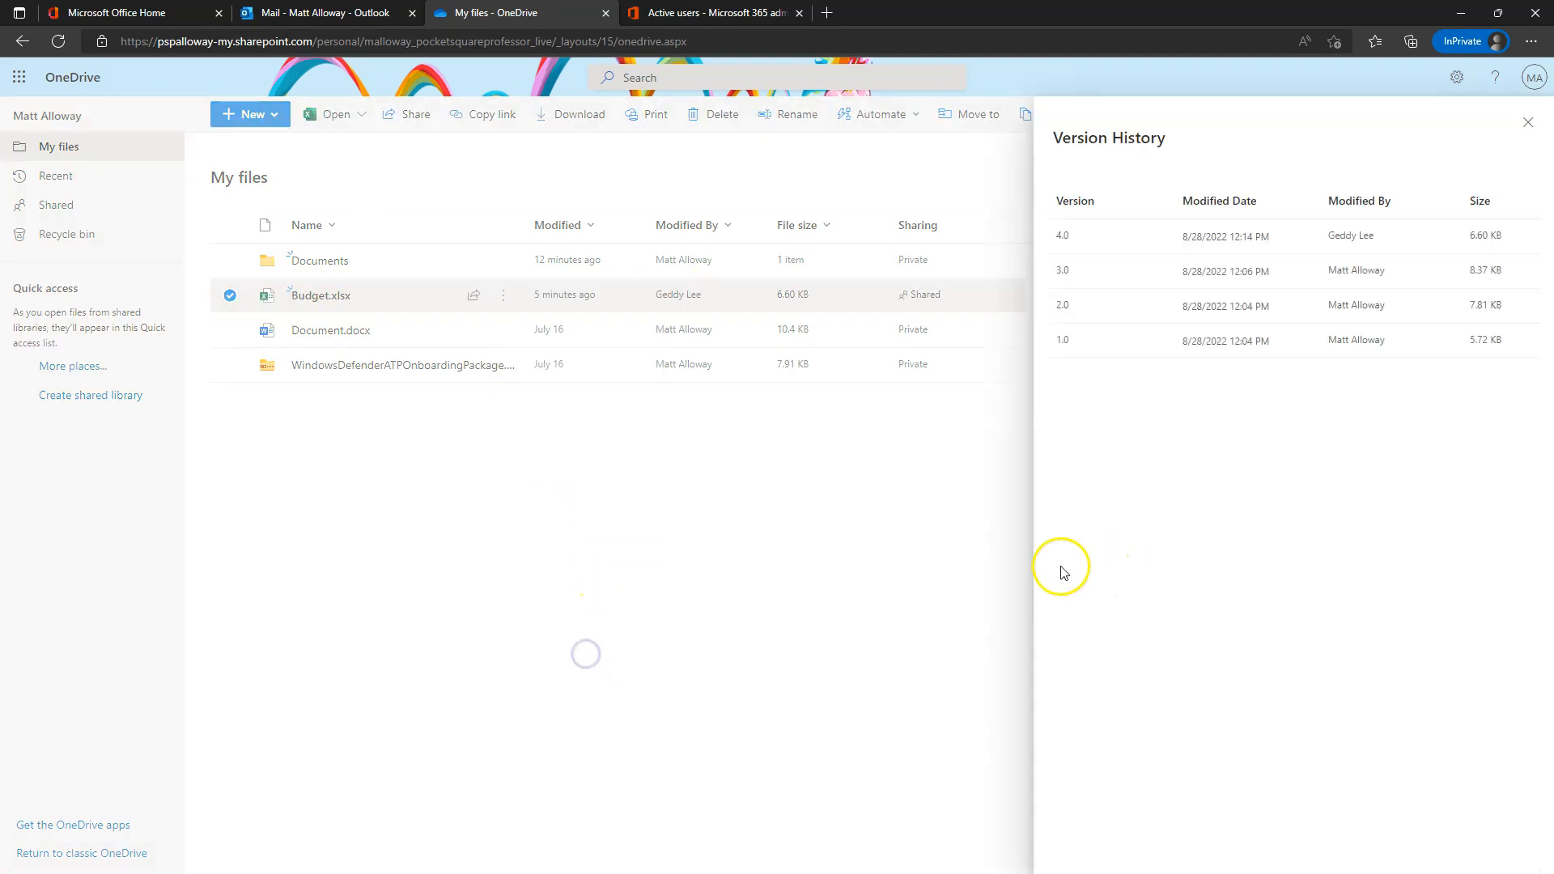
pyautogui.click(1529, 122)
pyautogui.click(320, 295)
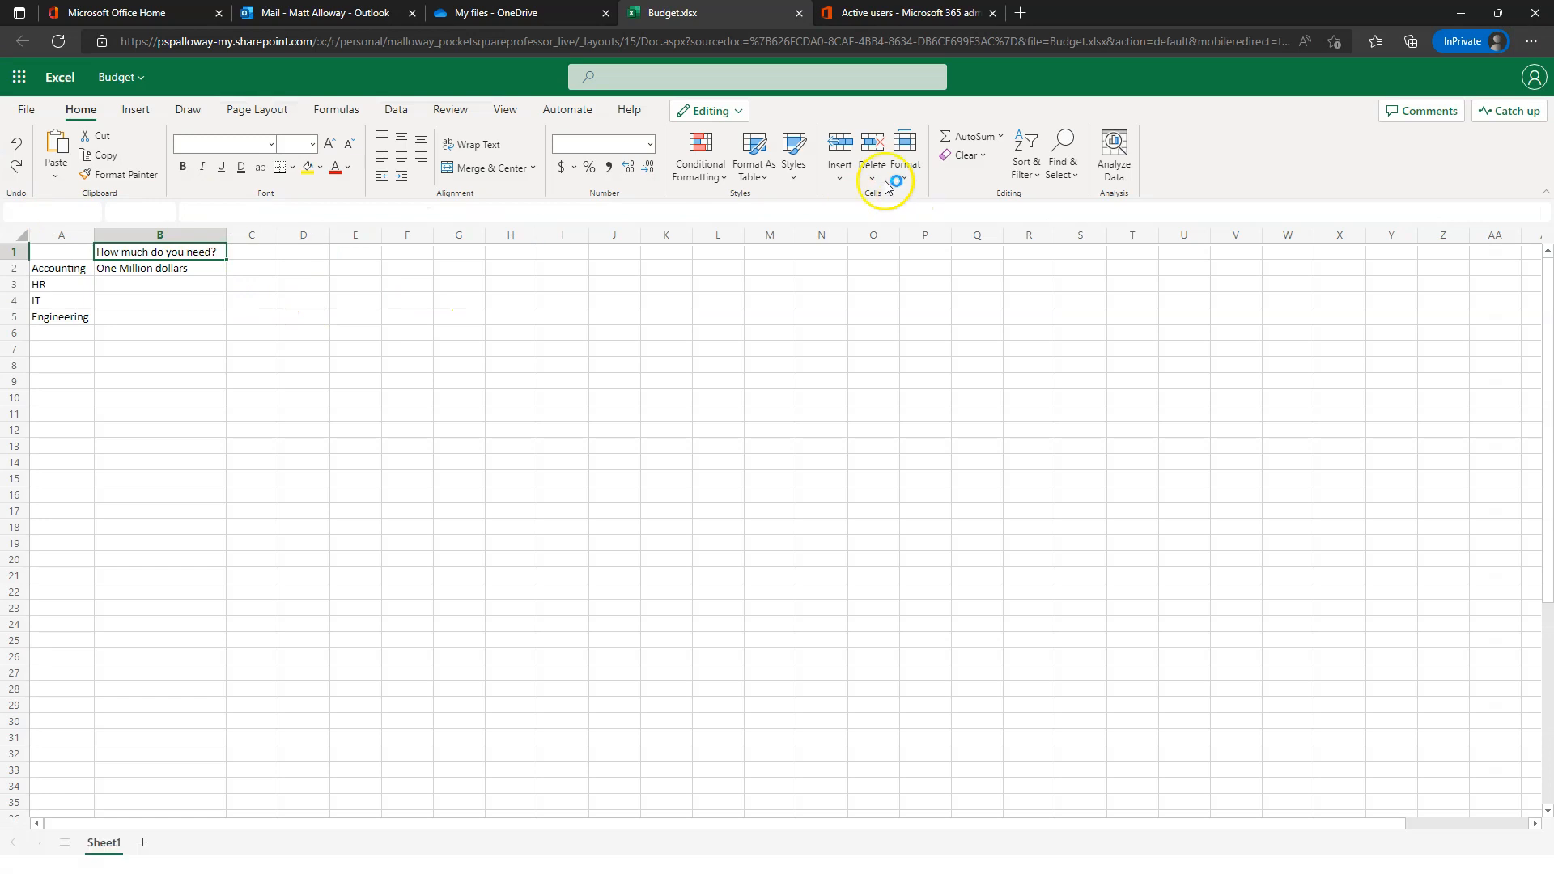
pyautogui.click(798, 14)
pyautogui.click(931, 291)
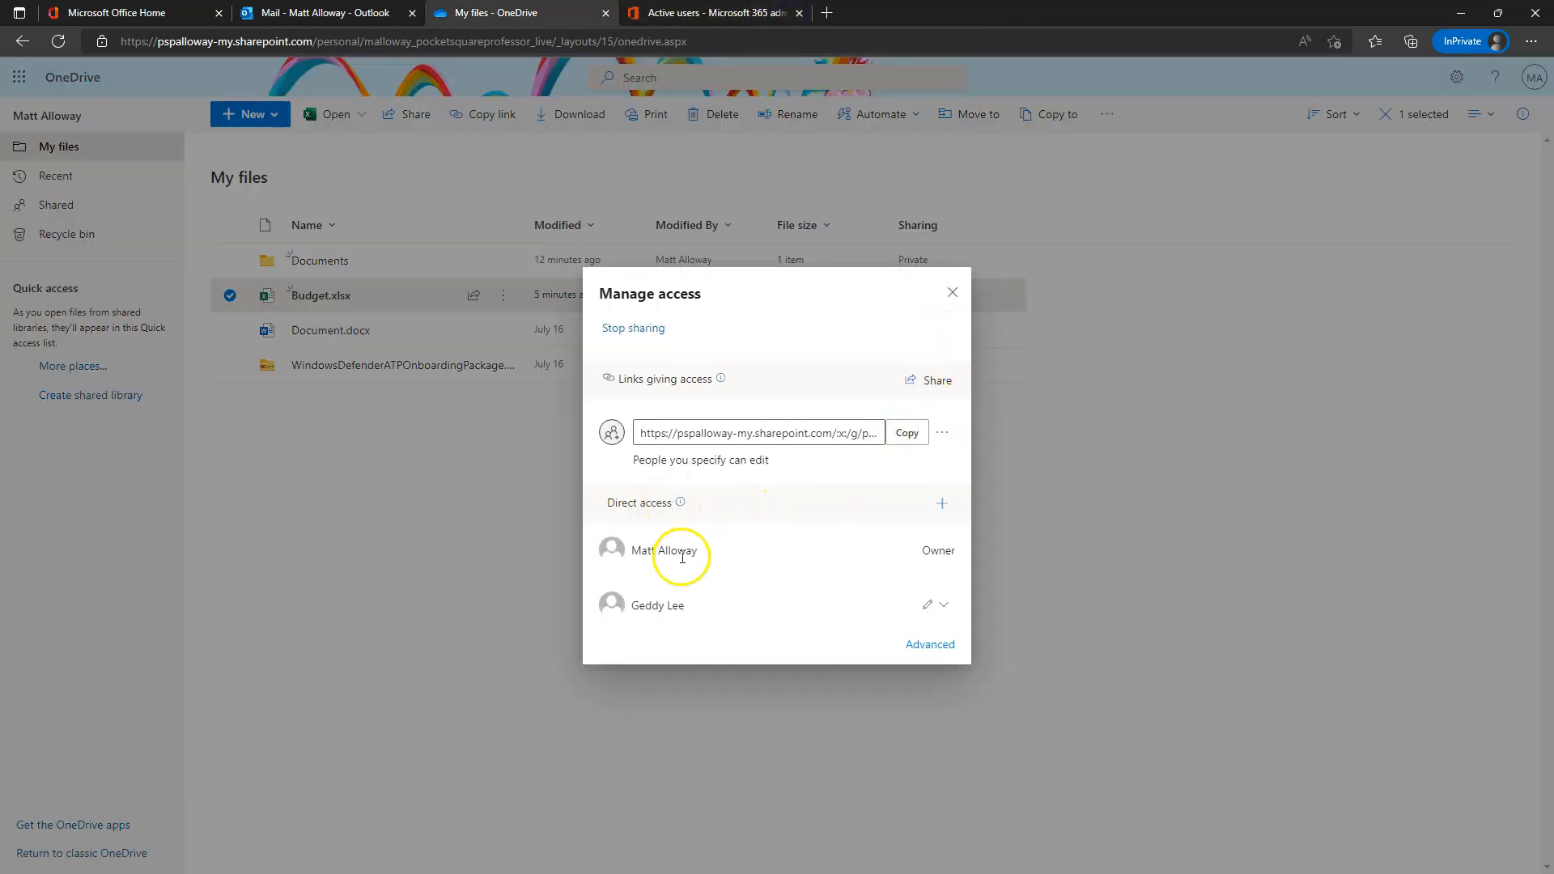
pyautogui.click(944, 605)
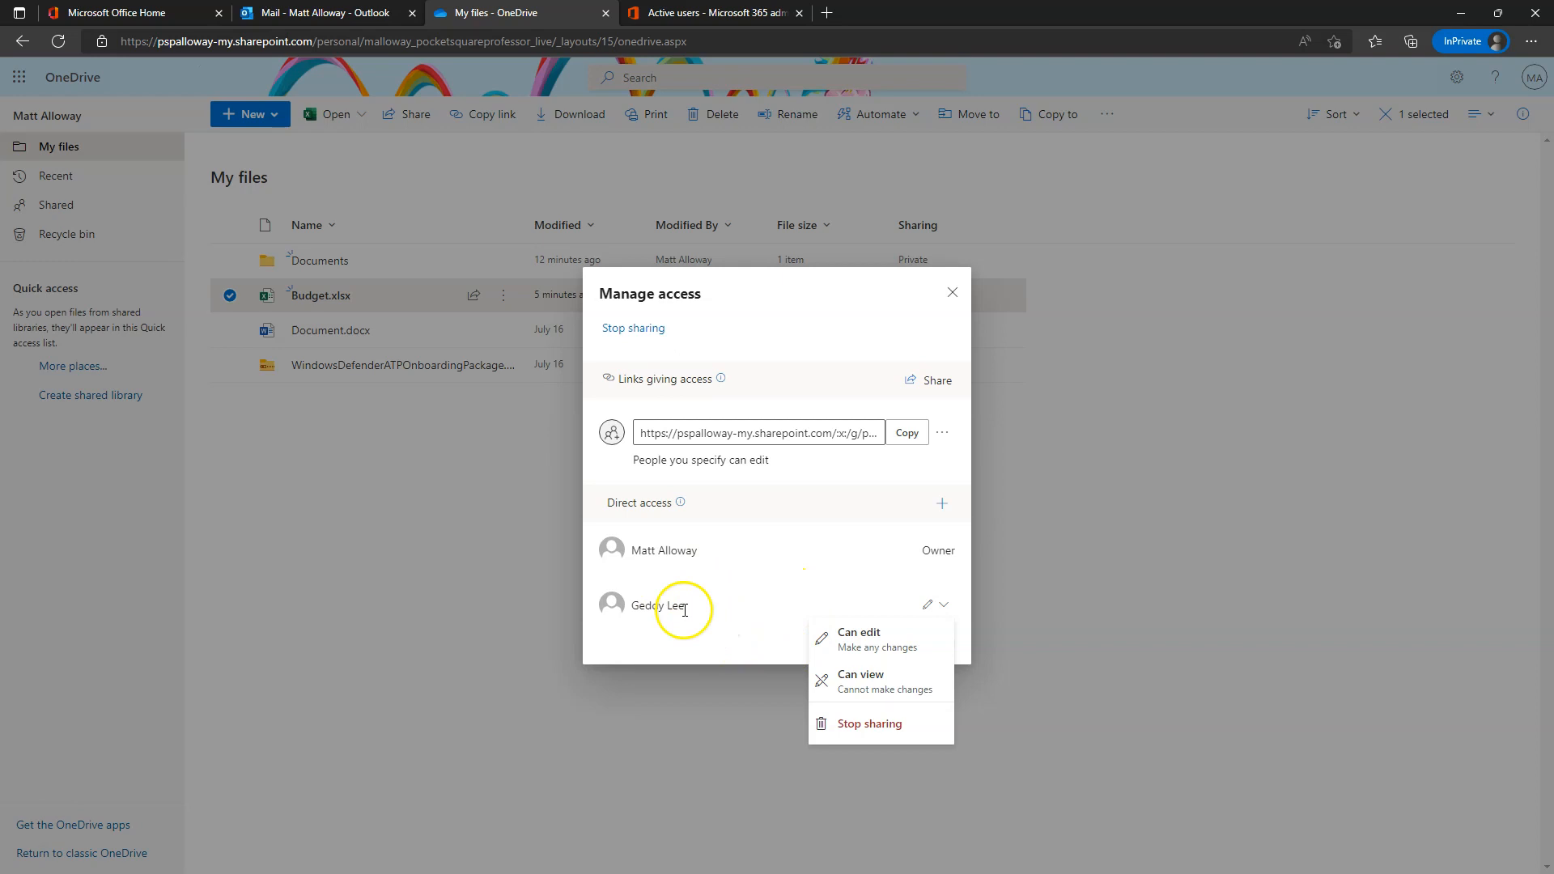
pyautogui.click(952, 292)
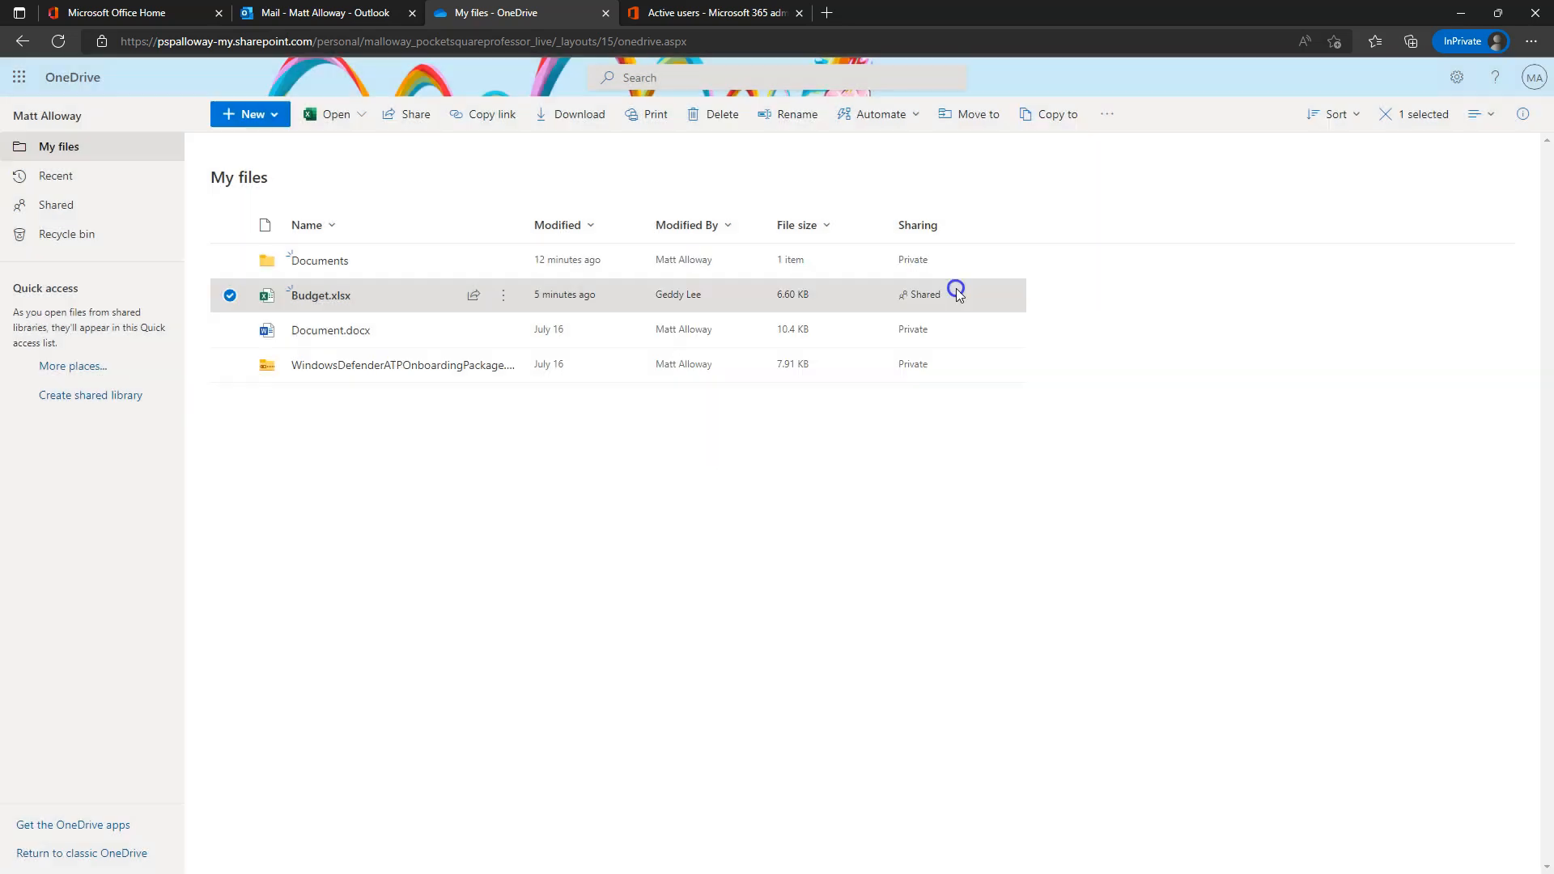
pyautogui.click(720, 112)
pyautogui.click(834, 531)
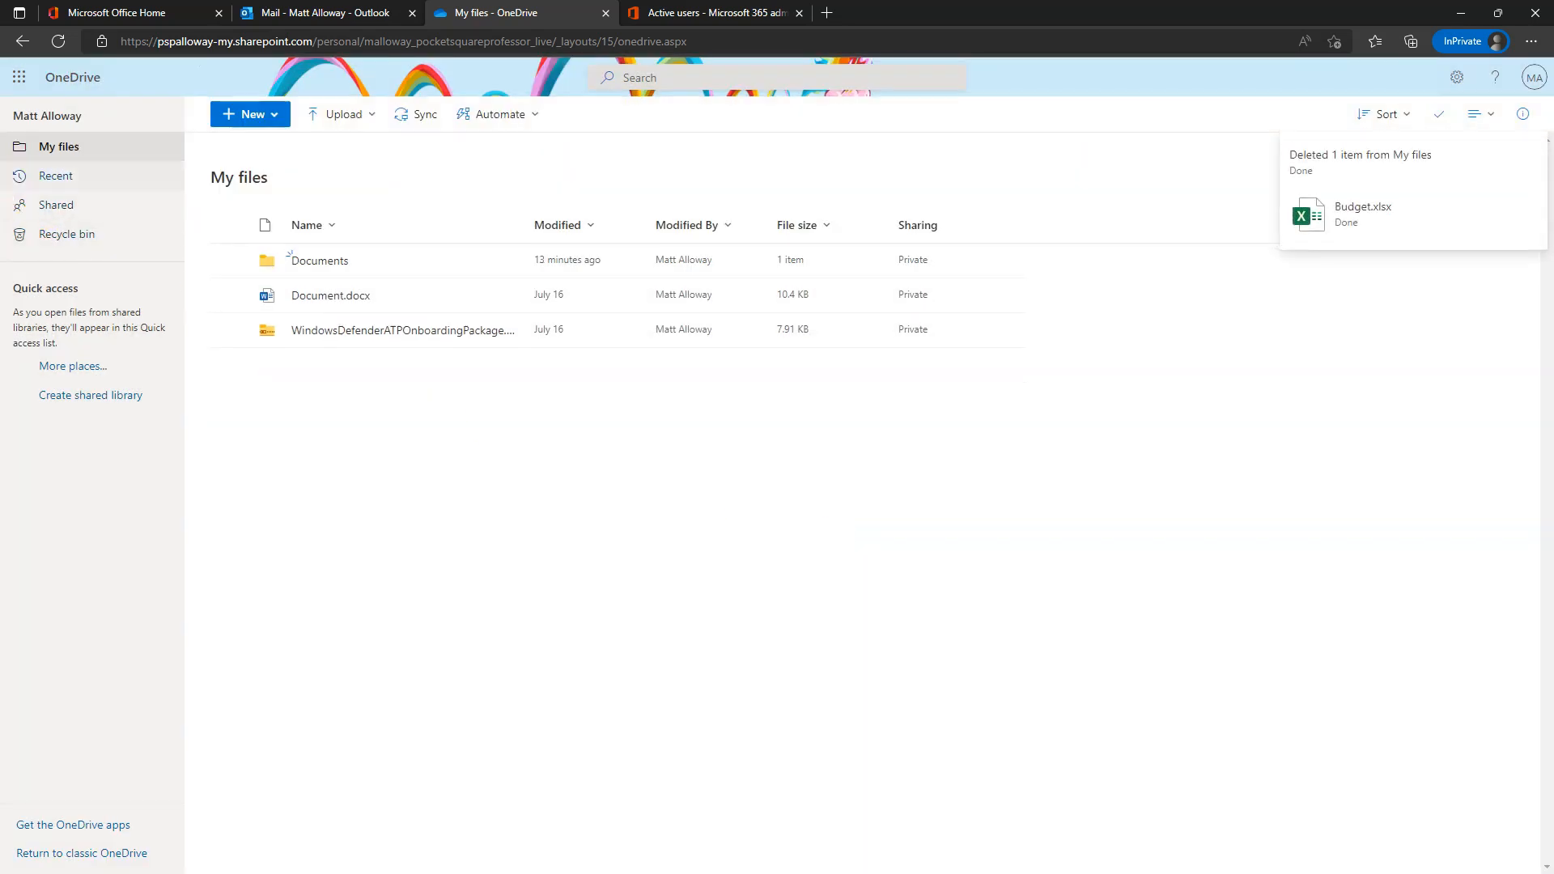
pyautogui.click(76, 232)
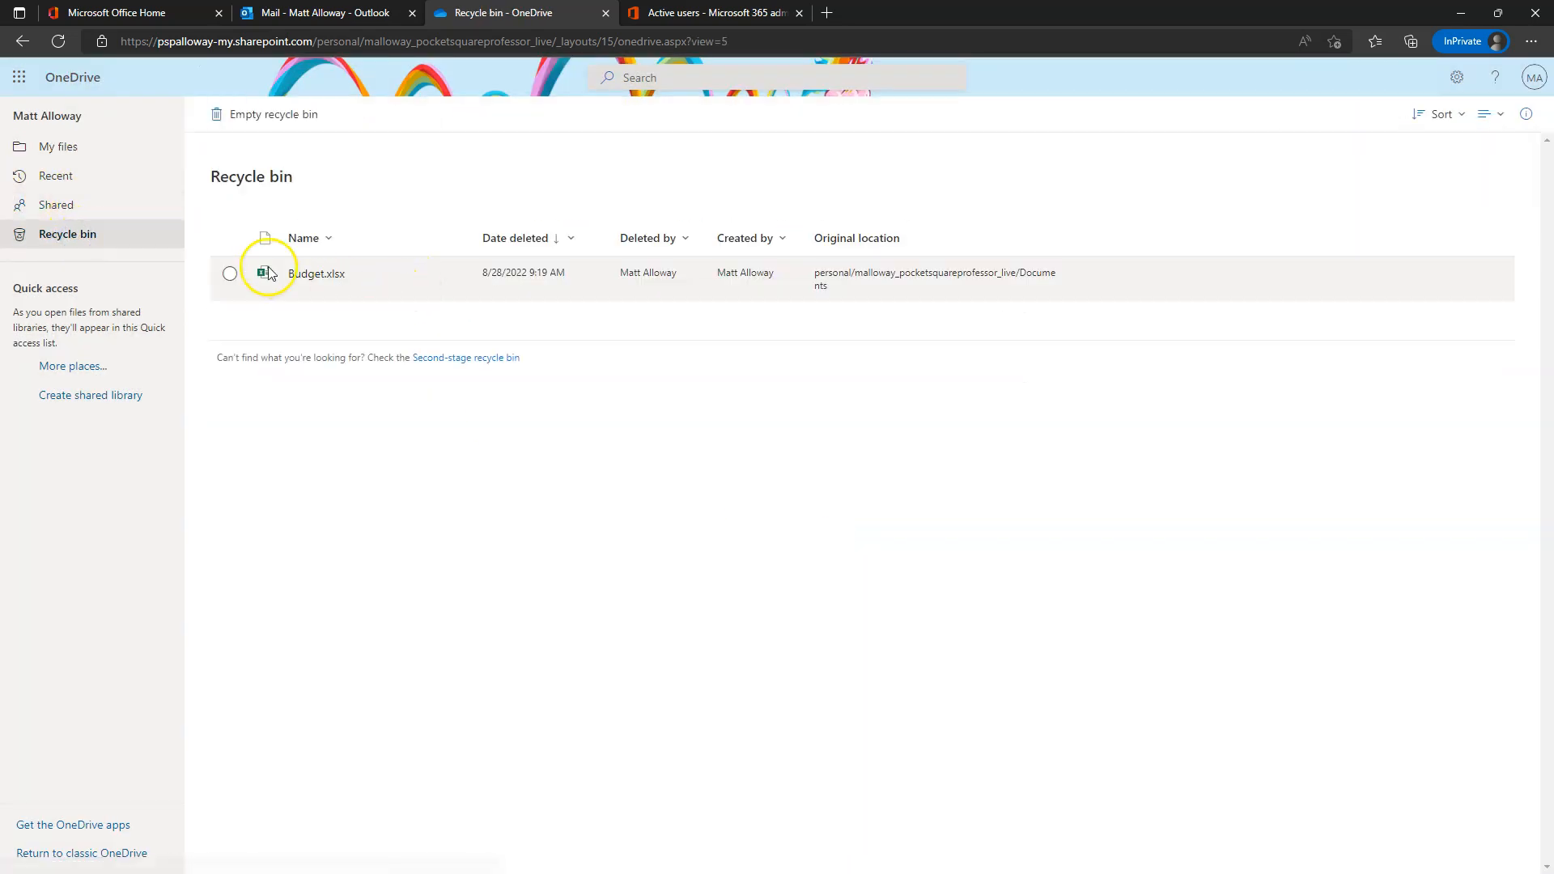
pyautogui.click(232, 274)
pyautogui.click(240, 116)
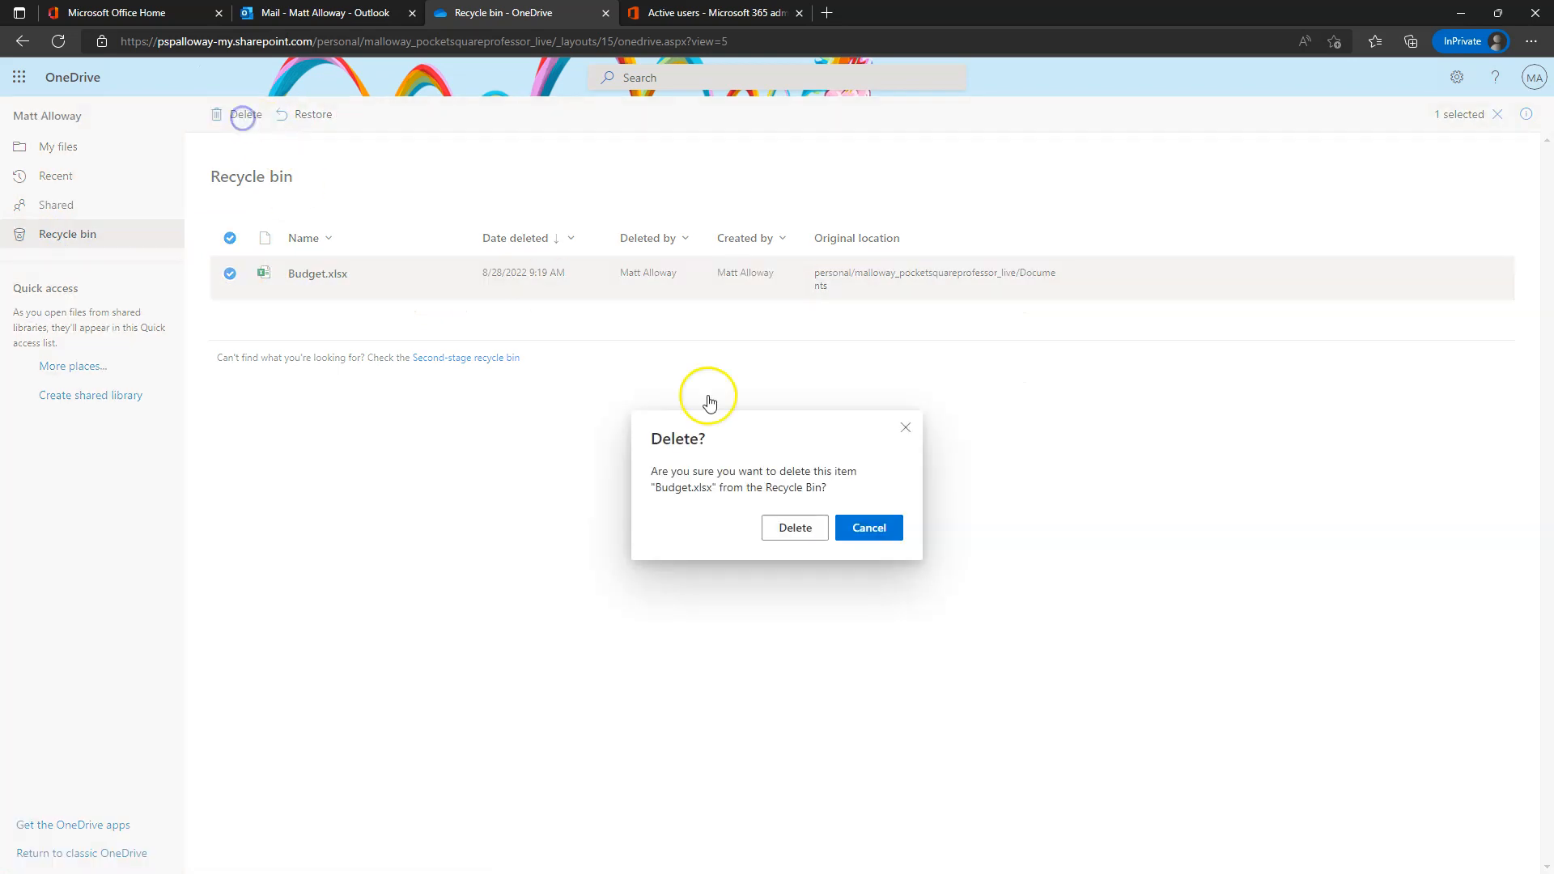
pyautogui.click(802, 533)
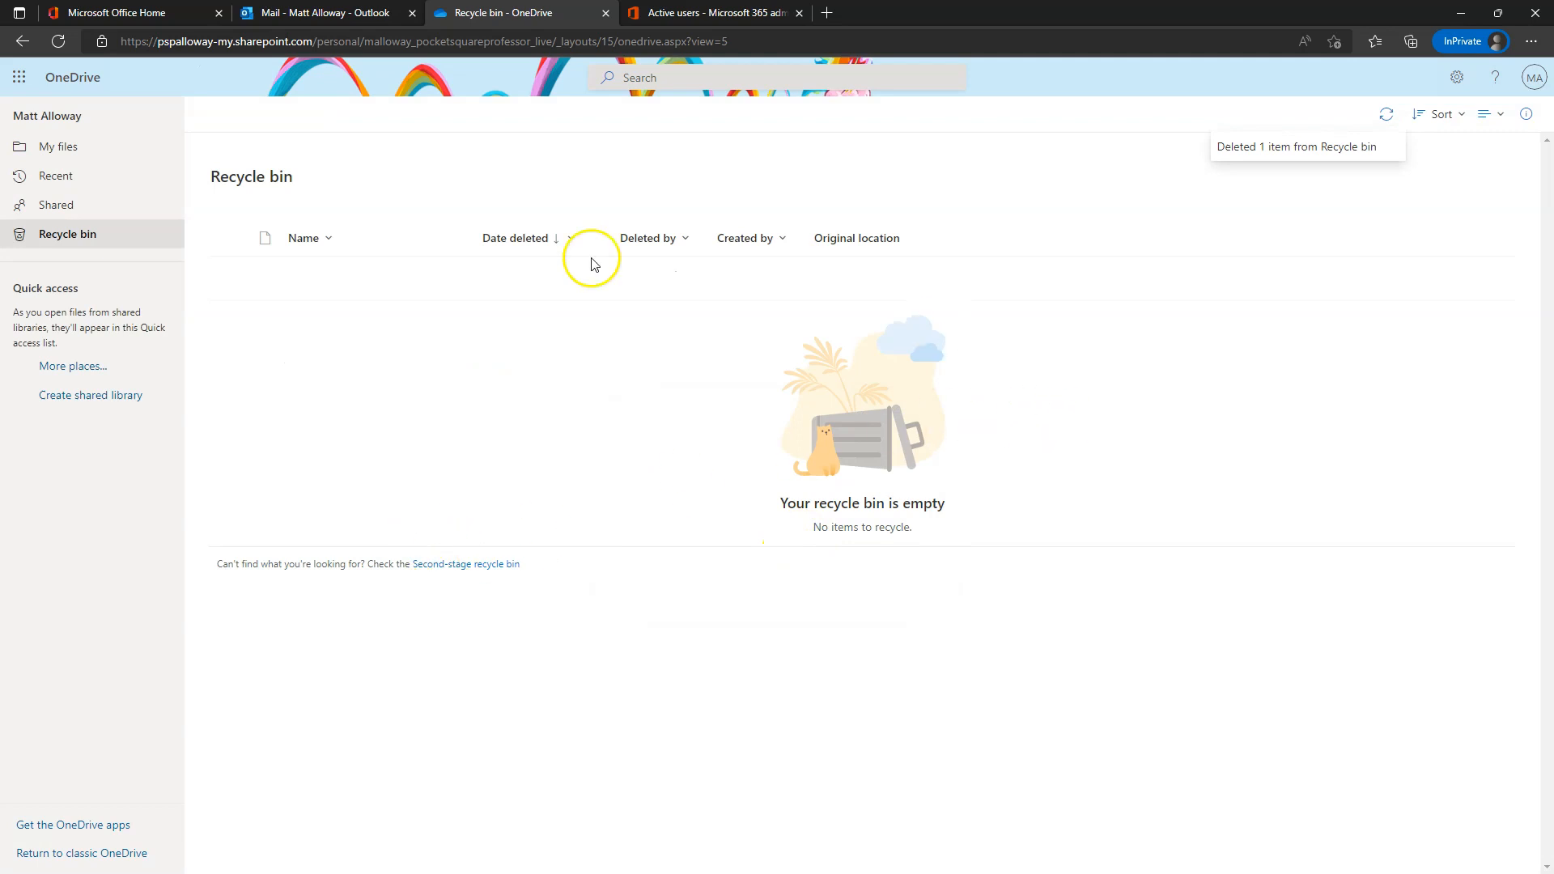
pyautogui.click(61, 148)
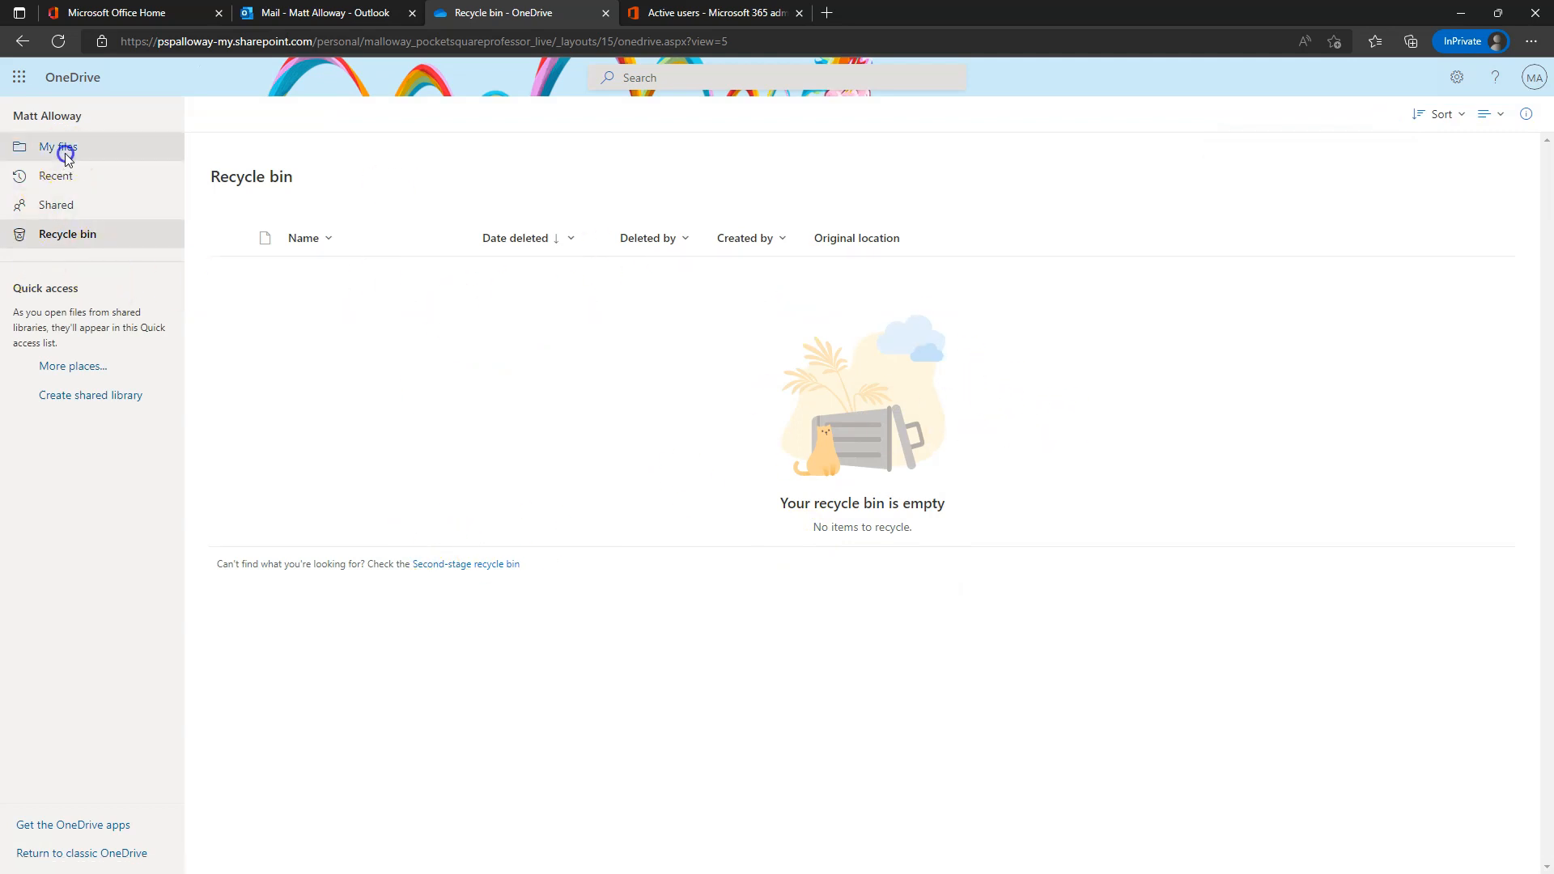
pyautogui.click(73, 234)
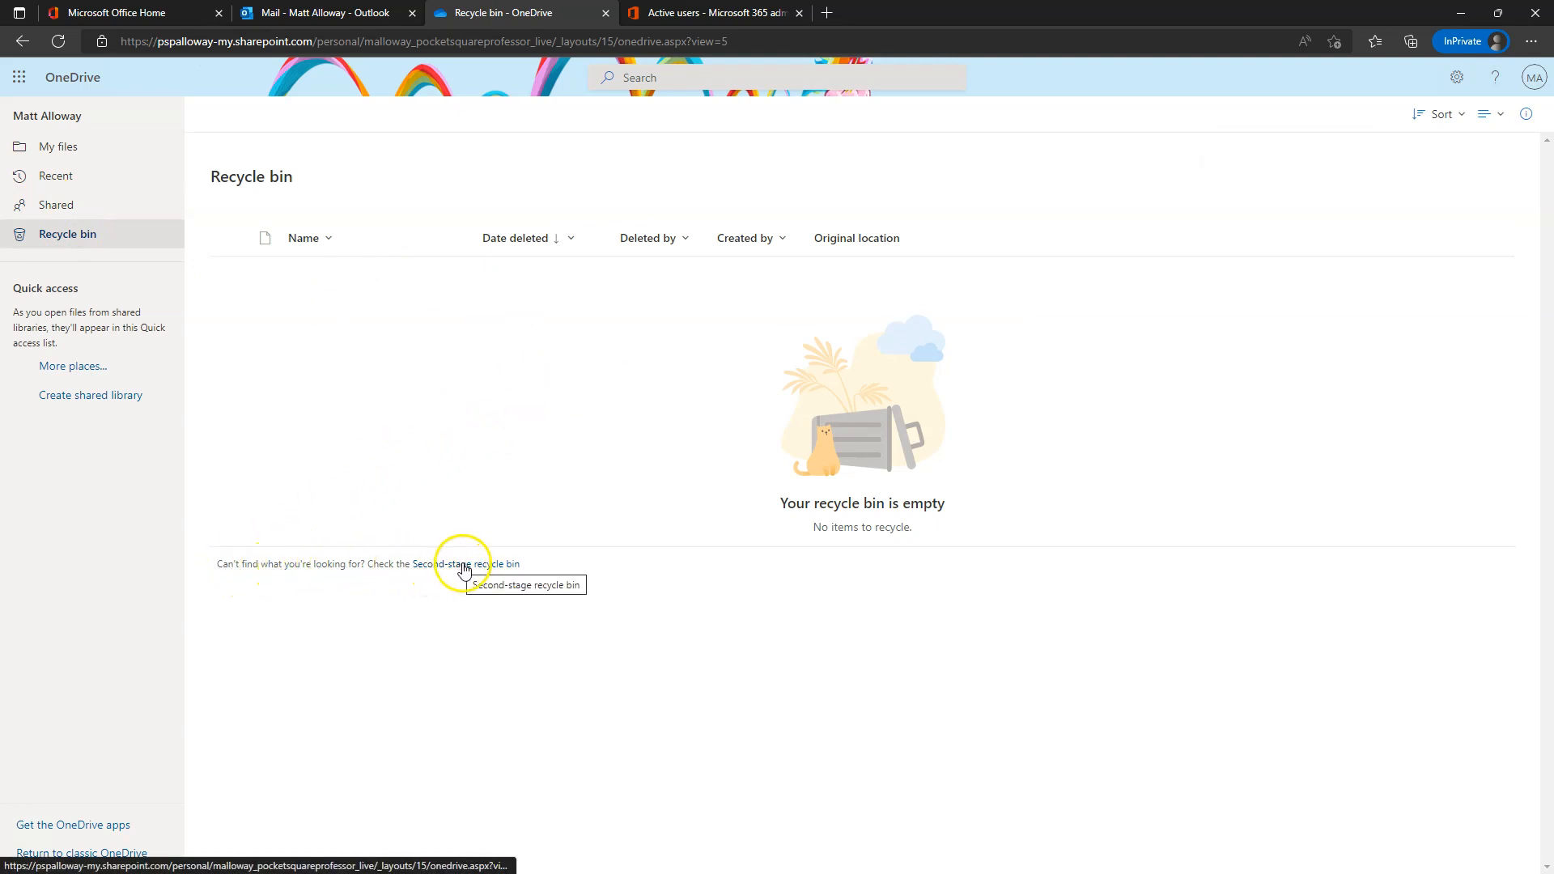
# - Restore Budget.xlsx from the second-stage recycle bin and go back to My files
pyautogui.click(471, 566)
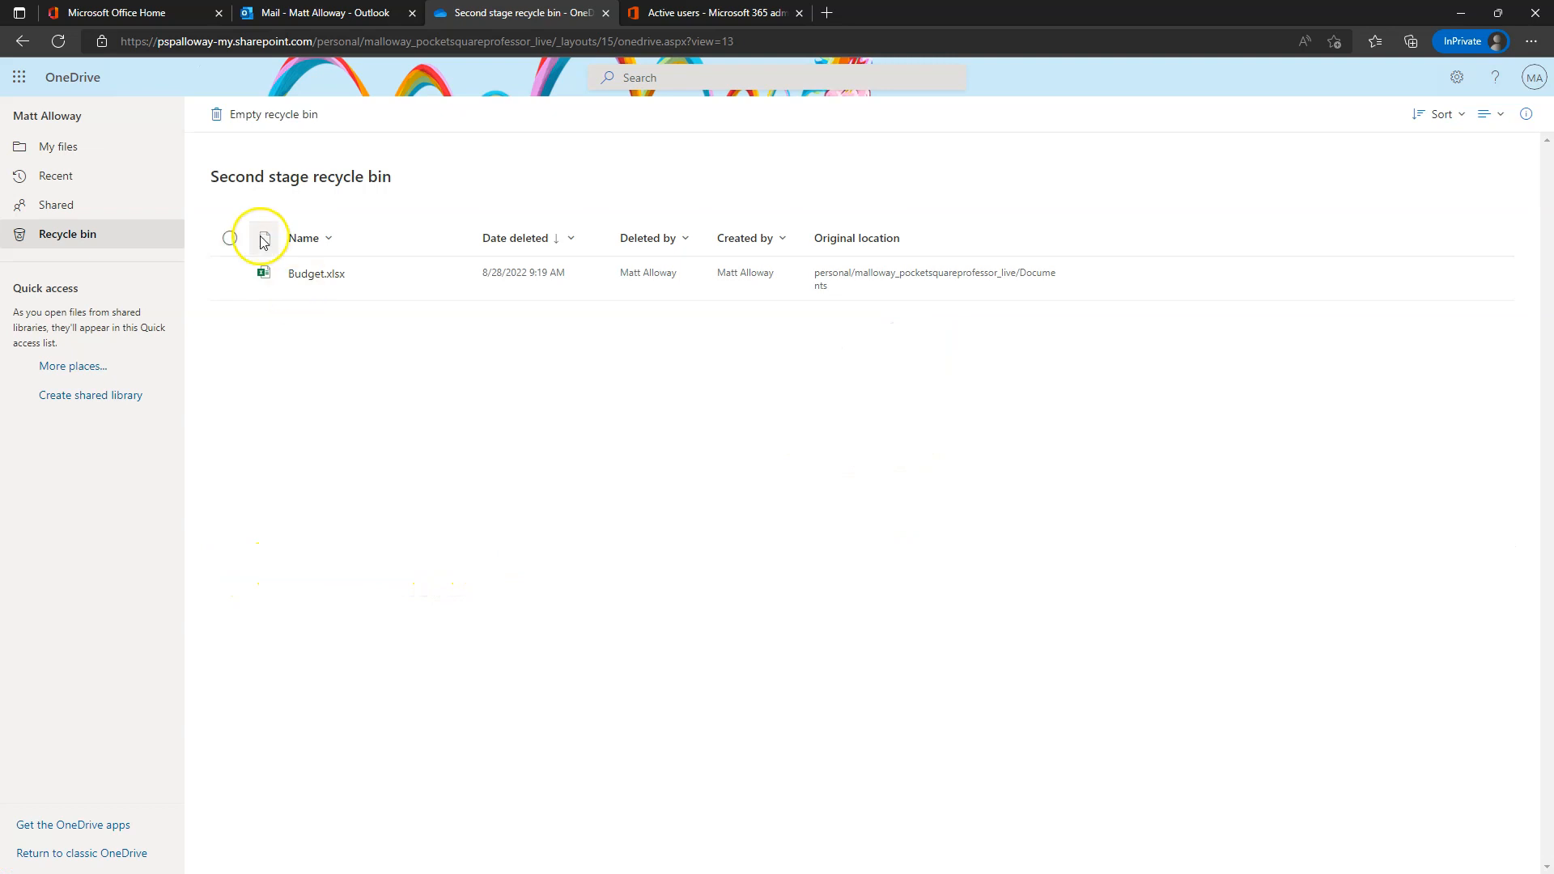
pyautogui.click(230, 276)
pyautogui.click(305, 114)
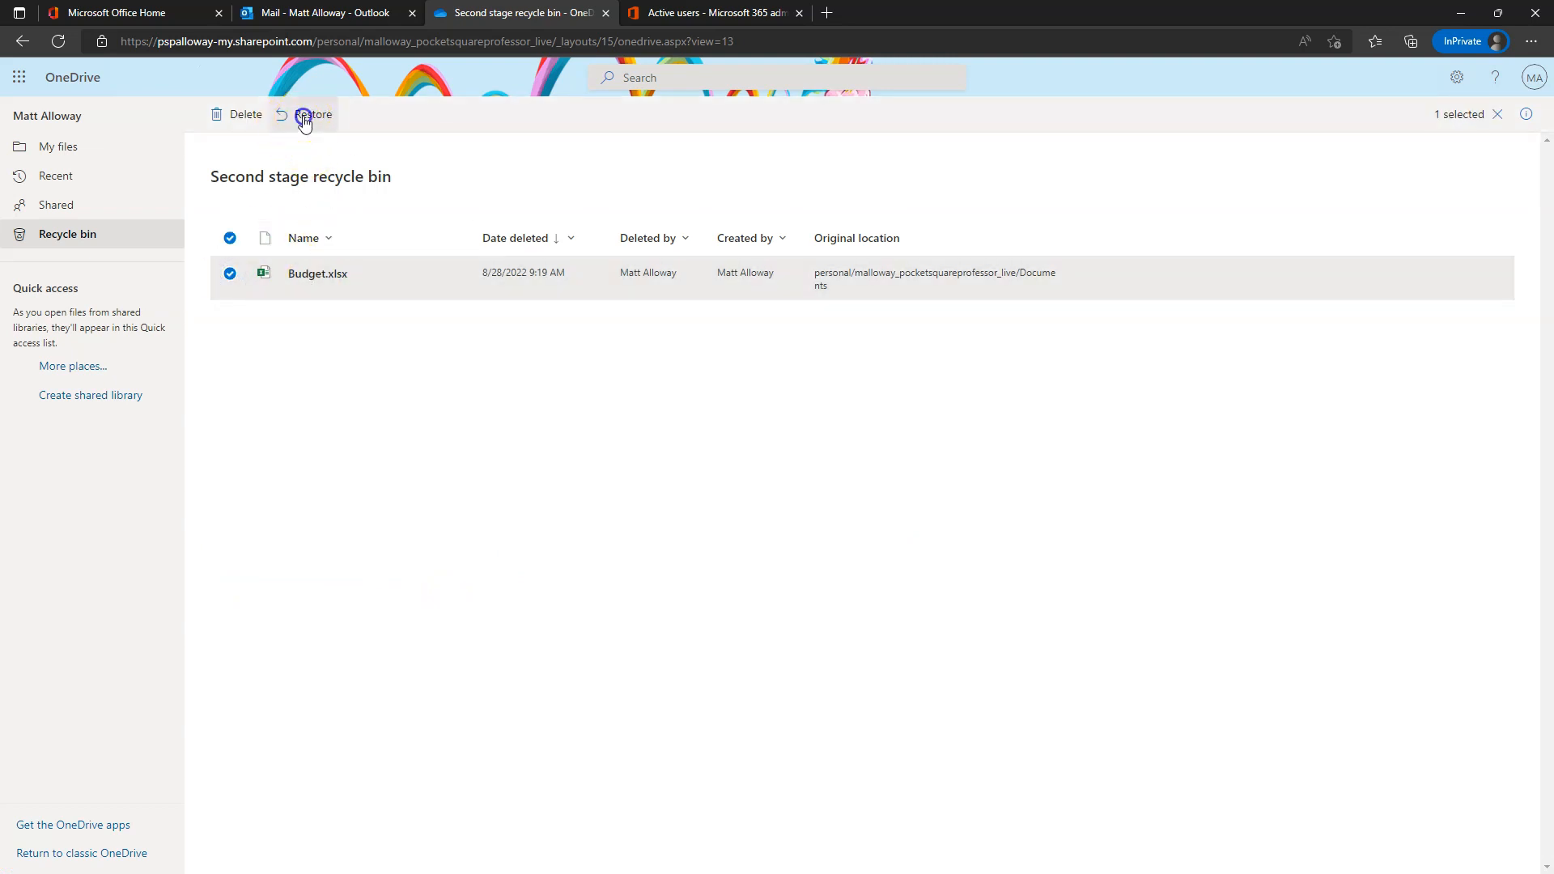
pyautogui.click(77, 149)
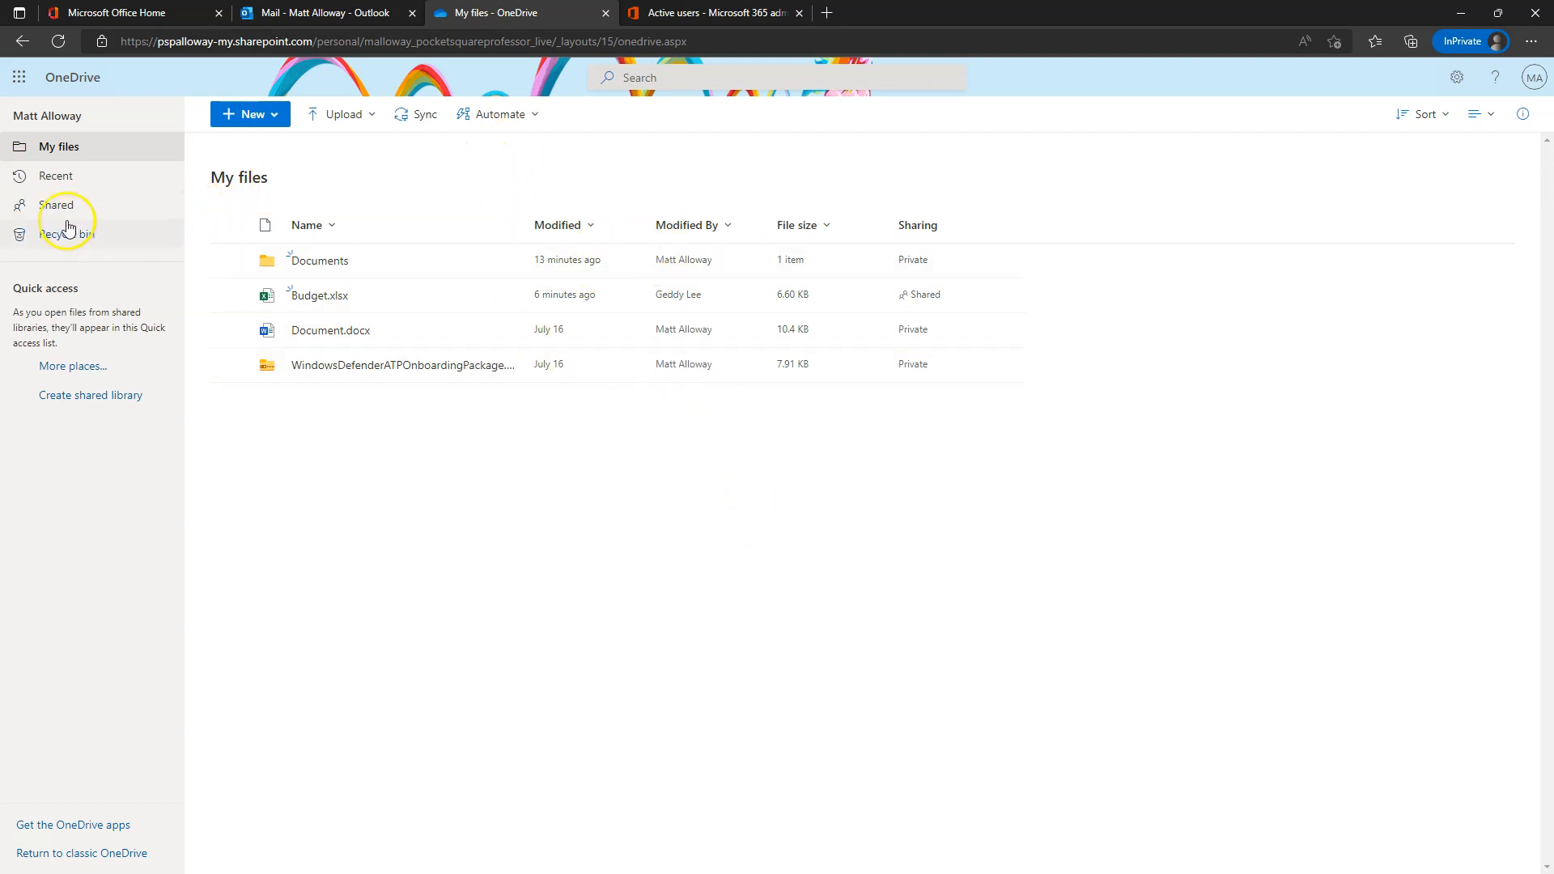
# - Delete Document.docx from My files, then remove it from the recycle bin too
pyautogui.click(229, 331)
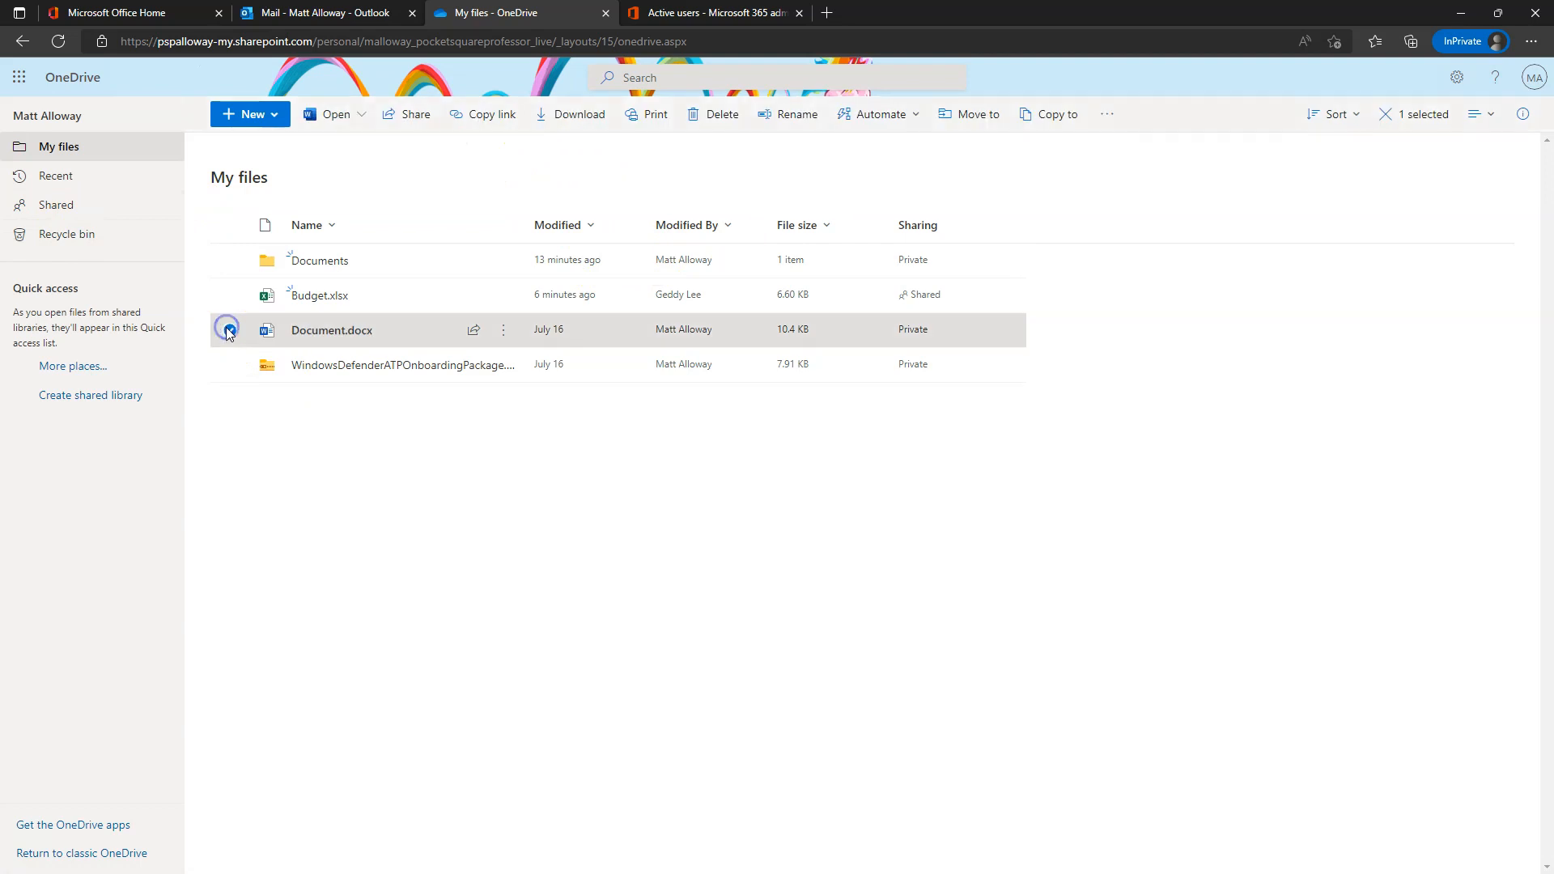
pyautogui.click(717, 121)
pyautogui.click(842, 549)
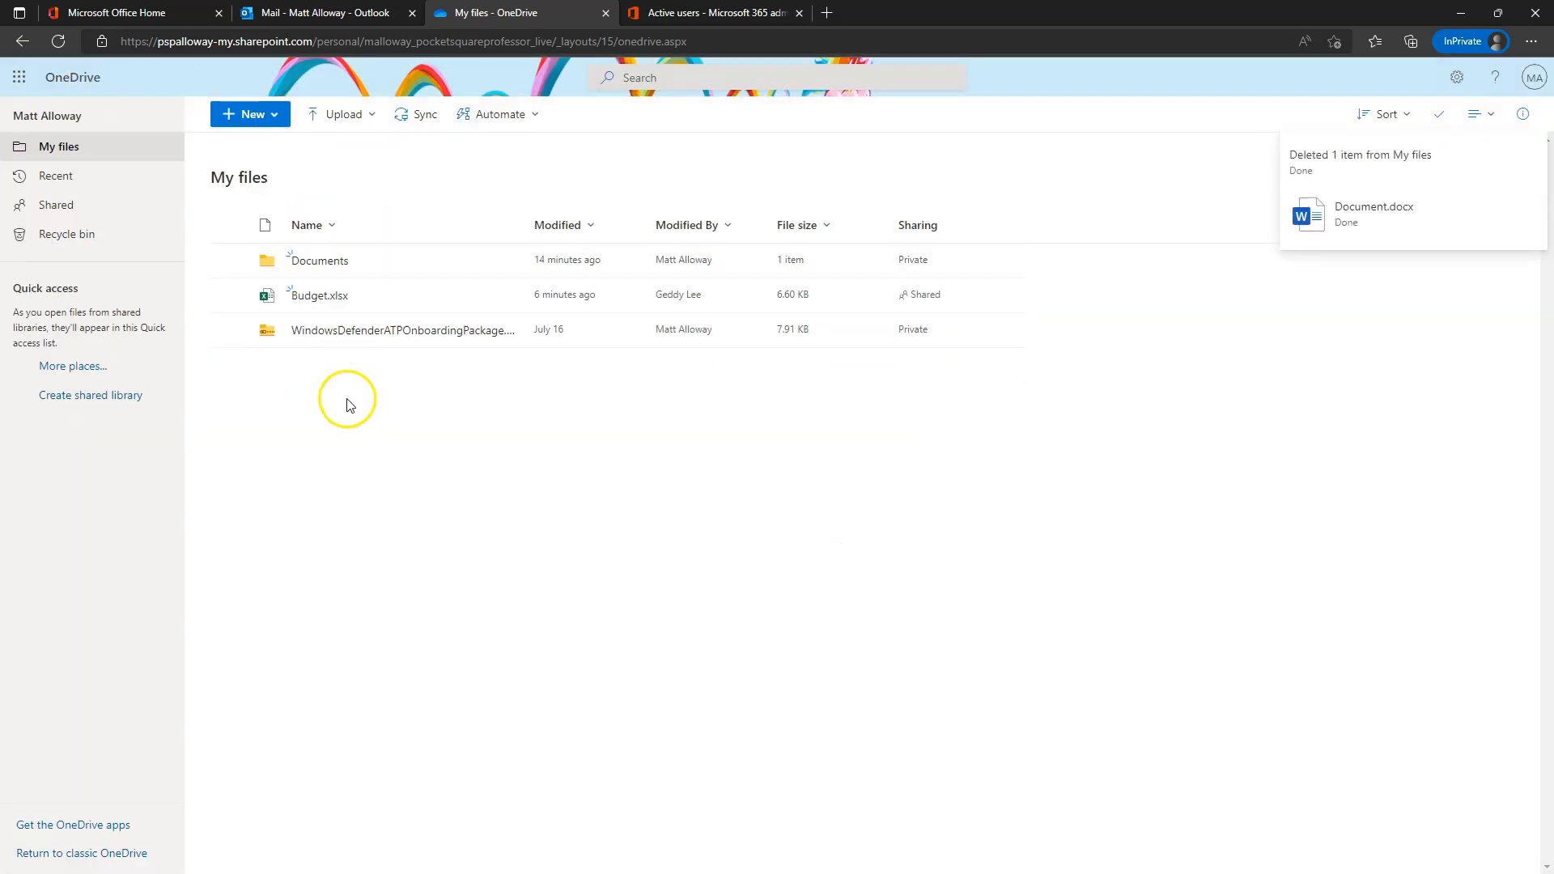
pyautogui.click(54, 226)
pyautogui.click(230, 274)
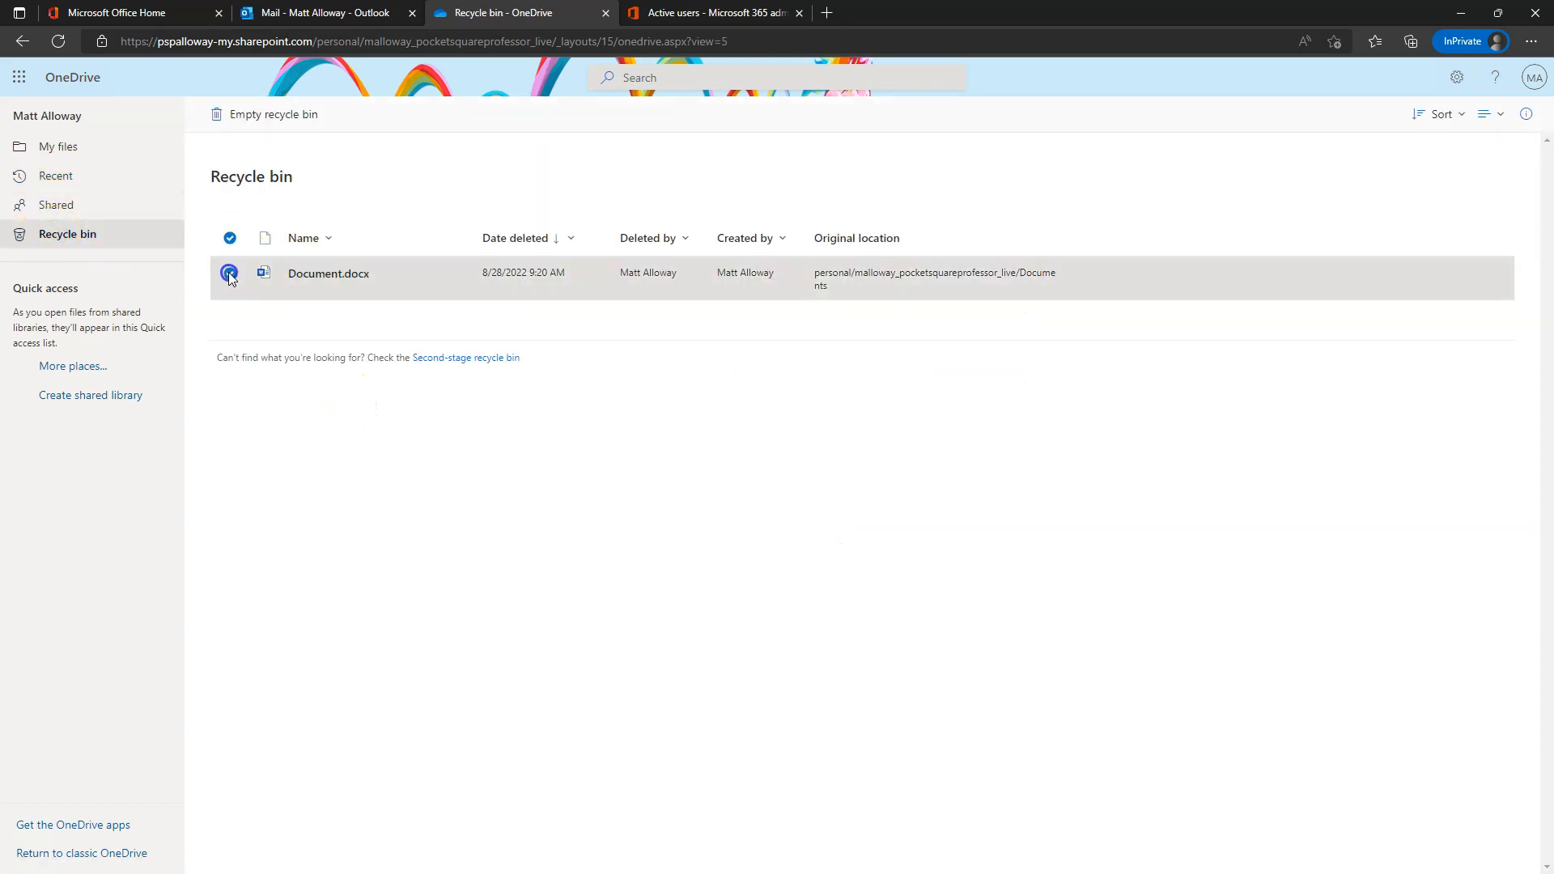
pyautogui.click(234, 120)
pyautogui.click(797, 528)
# - Permanently delete Document.docx from the second-stage recycle bin and return to My files
pyautogui.click(492, 567)
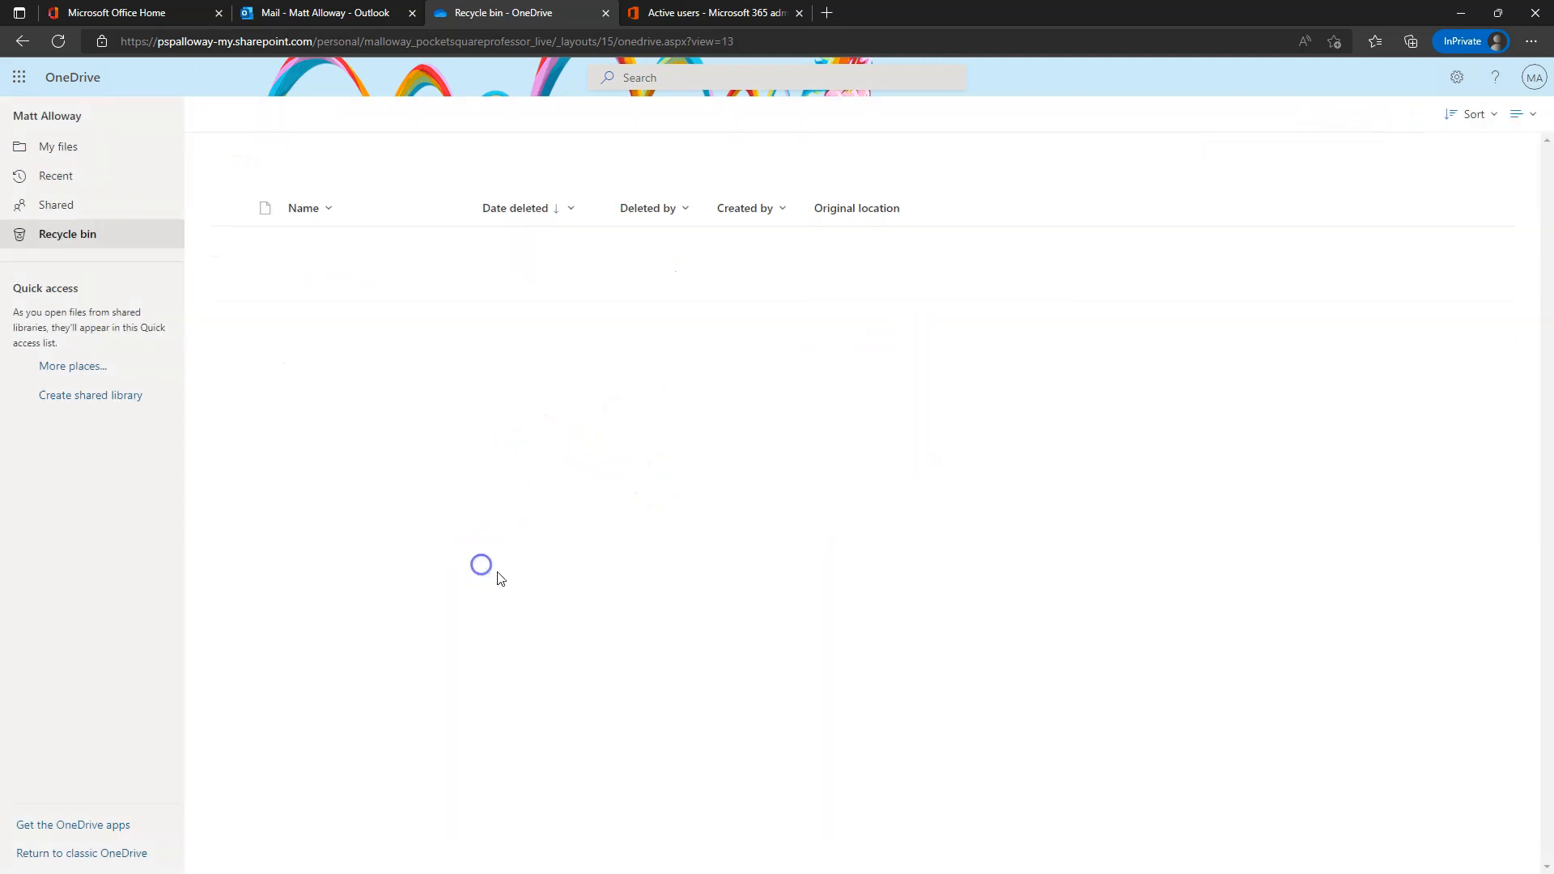
pyautogui.doubleClick(229, 272)
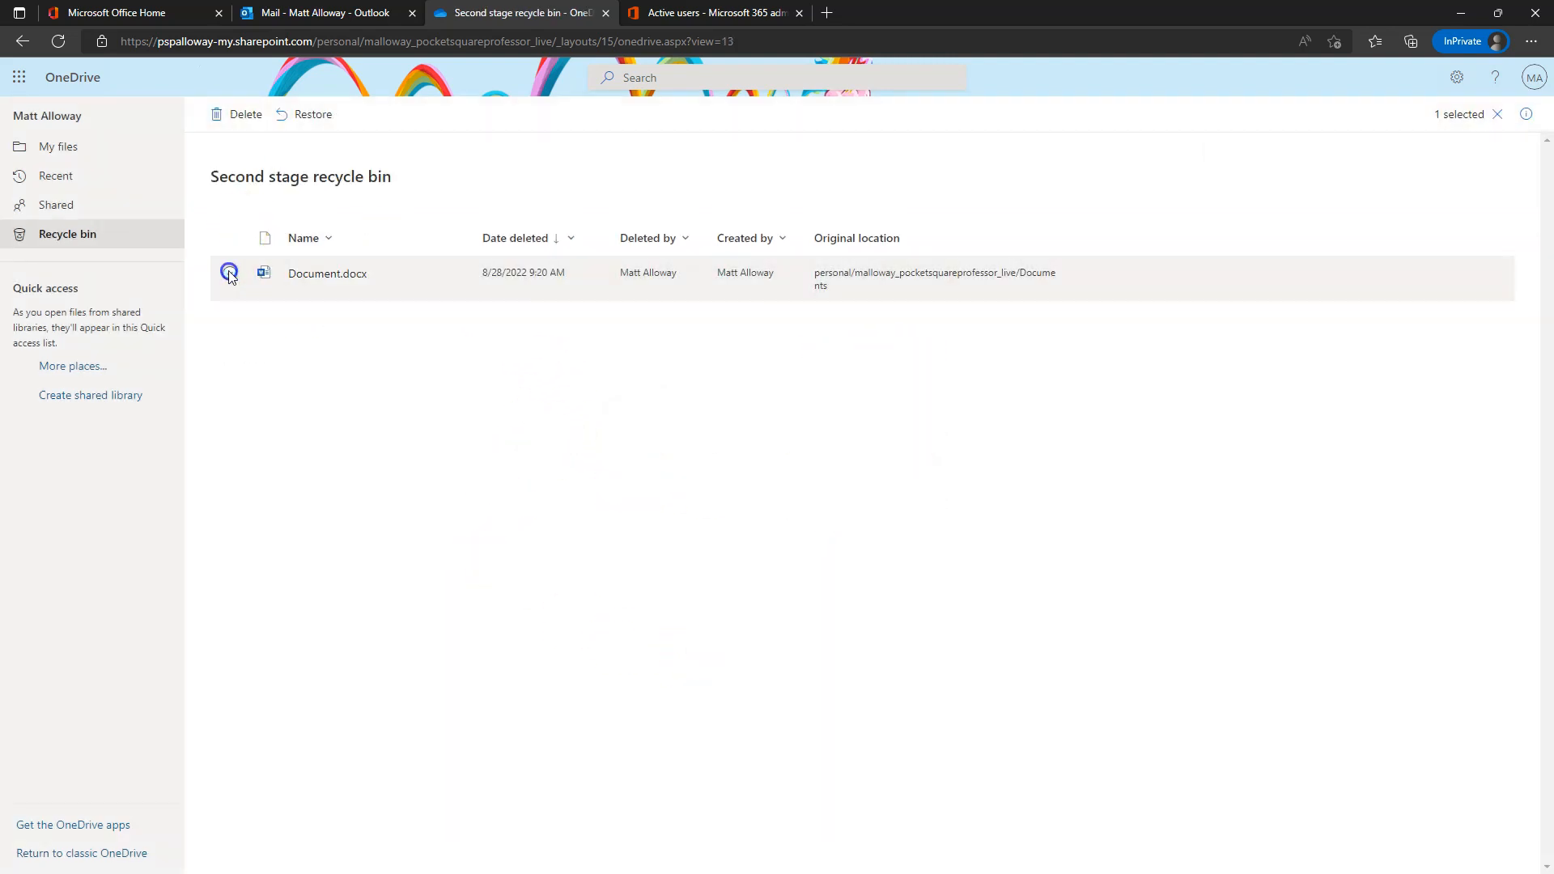
pyautogui.click(229, 277)
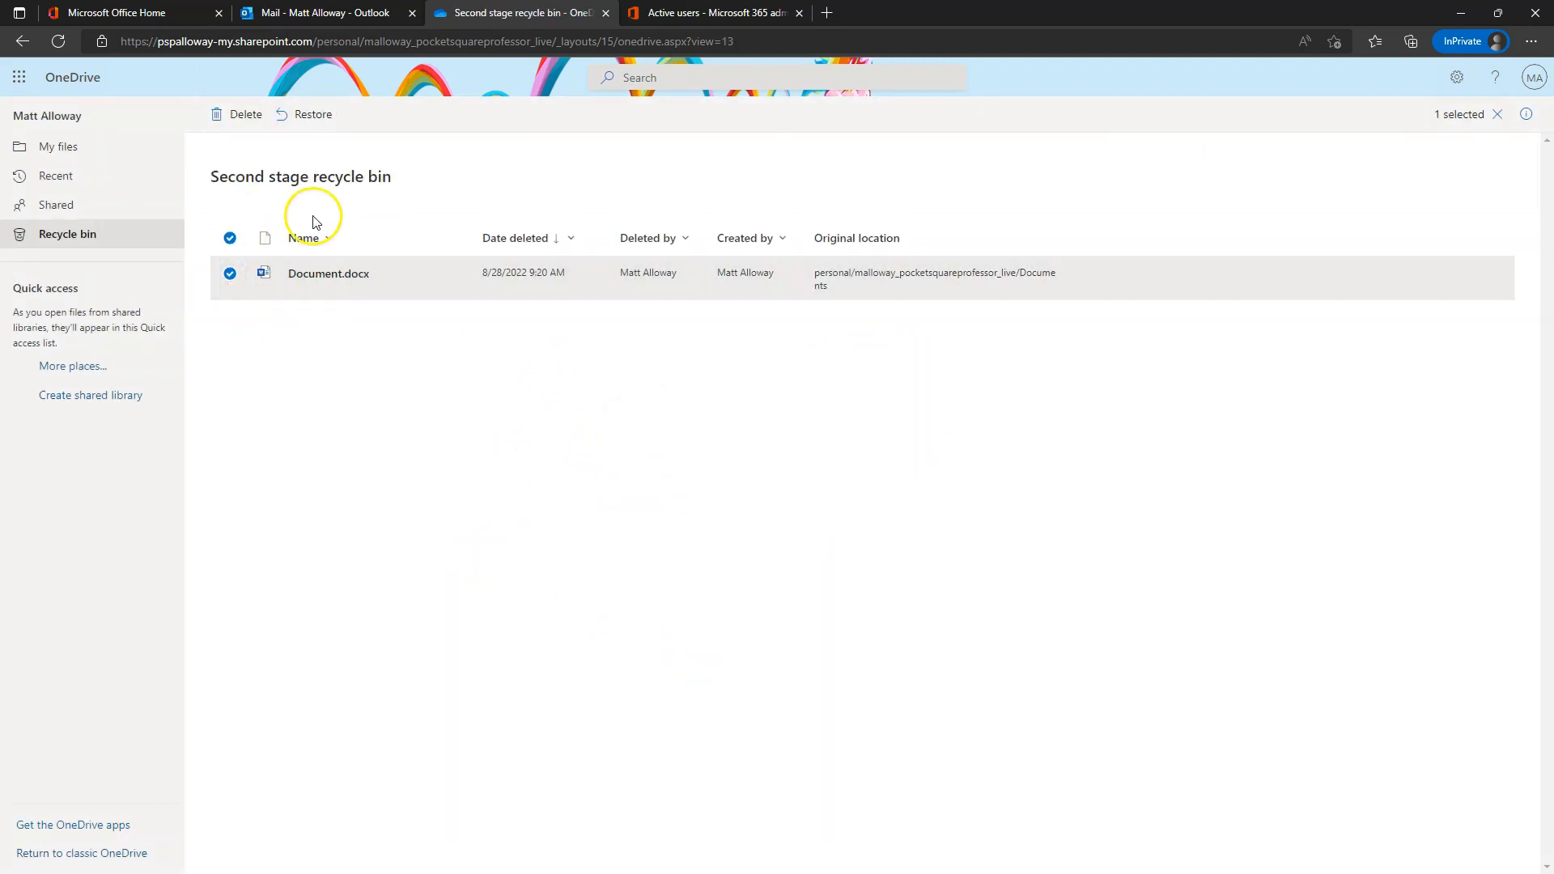
pyautogui.click(229, 120)
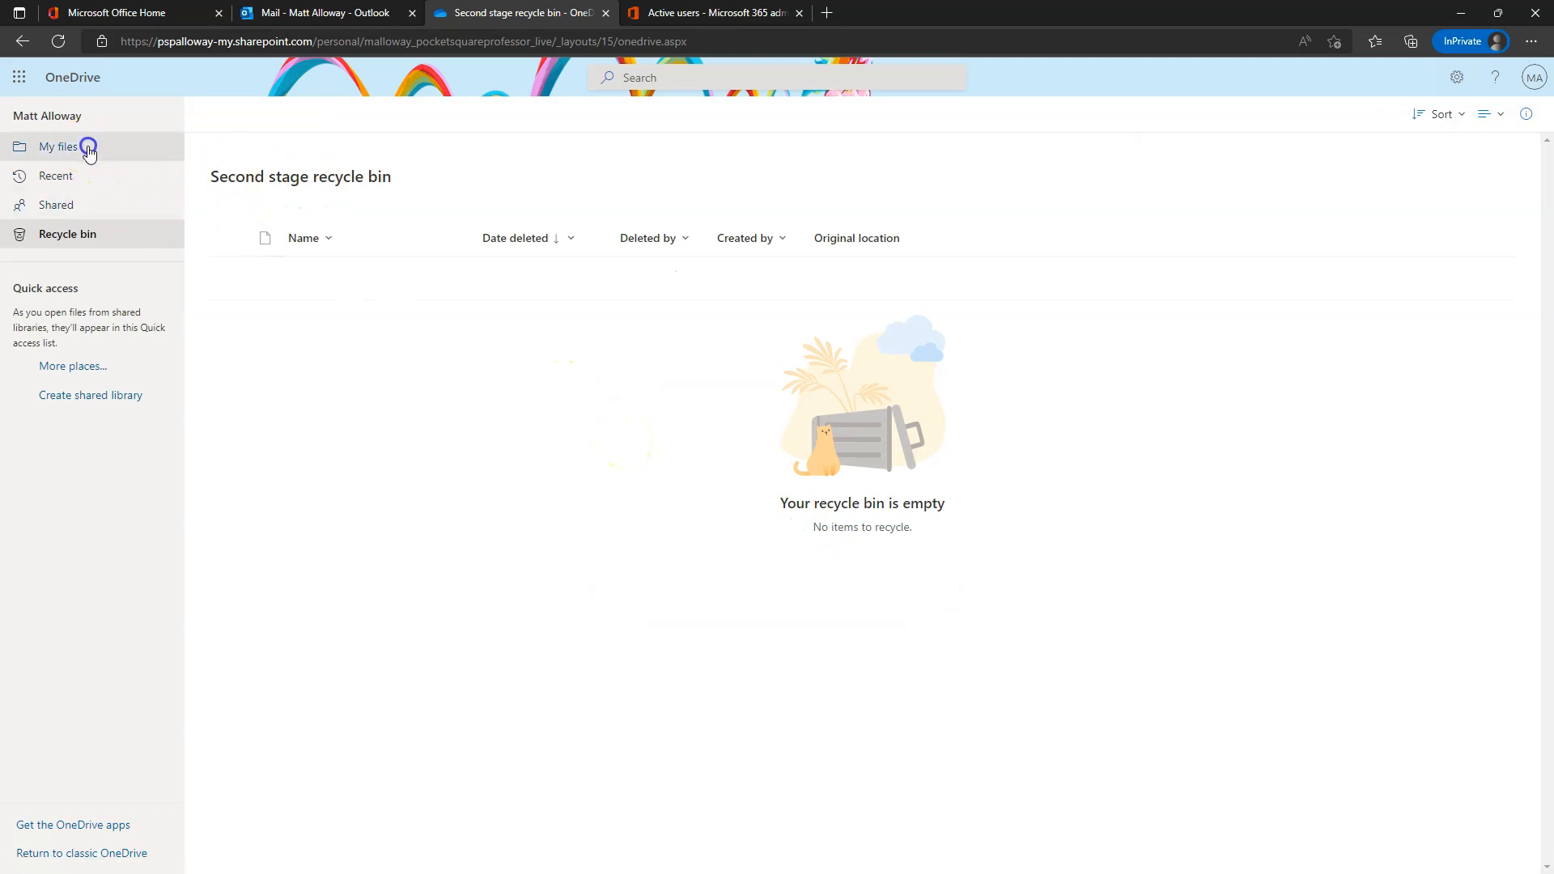
pyautogui.click(85, 148)
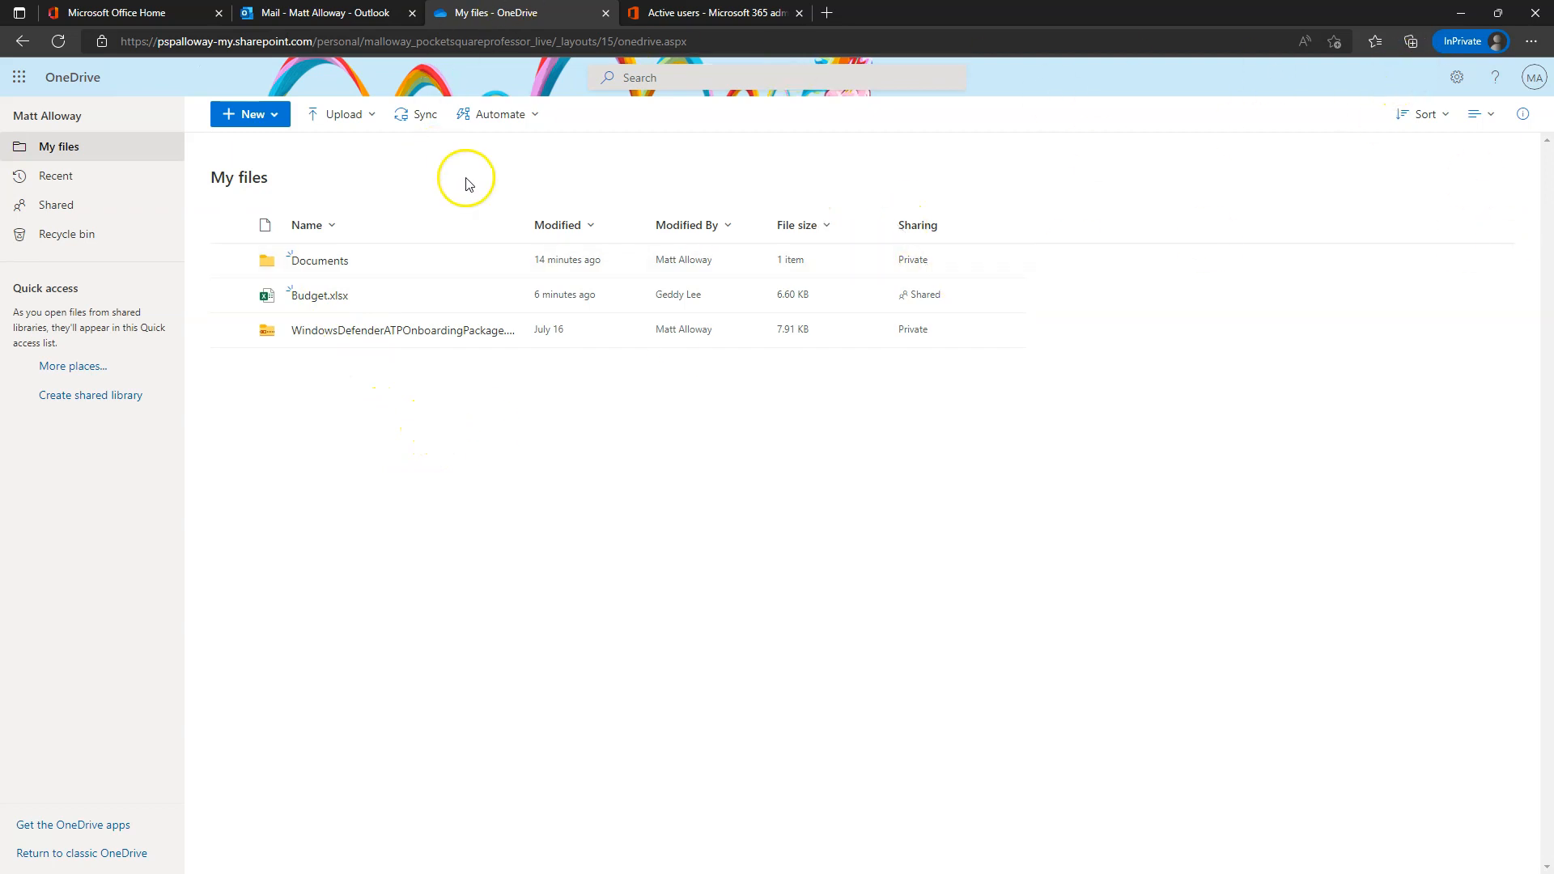
# - Send WindowsDefenderATPOnboardingPackage.zip from My files to the recycle bin
pyautogui.click(48, 242)
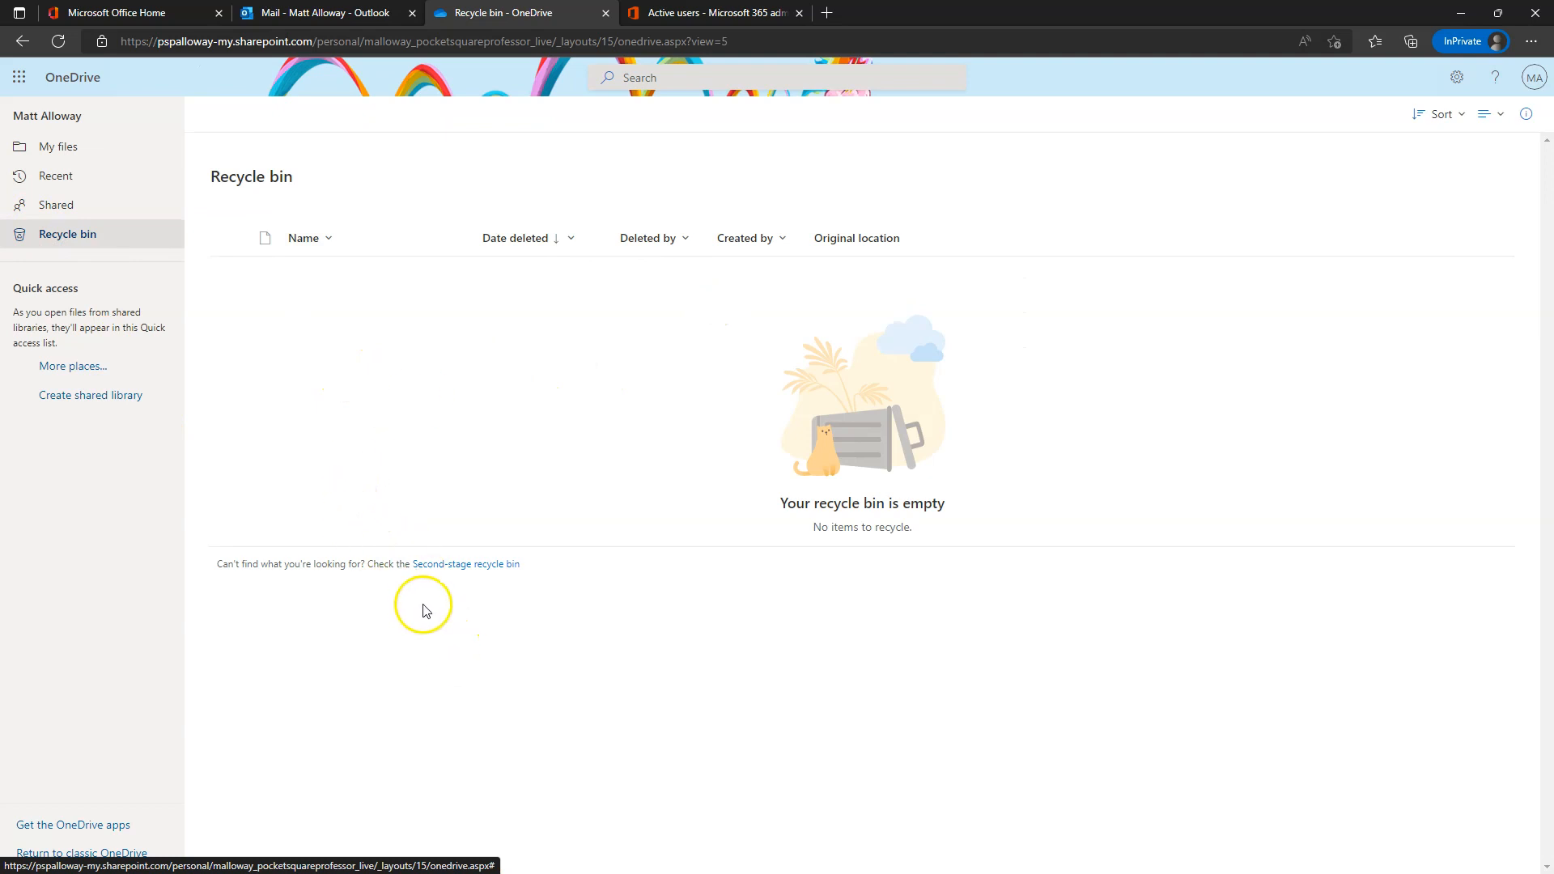
pyautogui.click(59, 146)
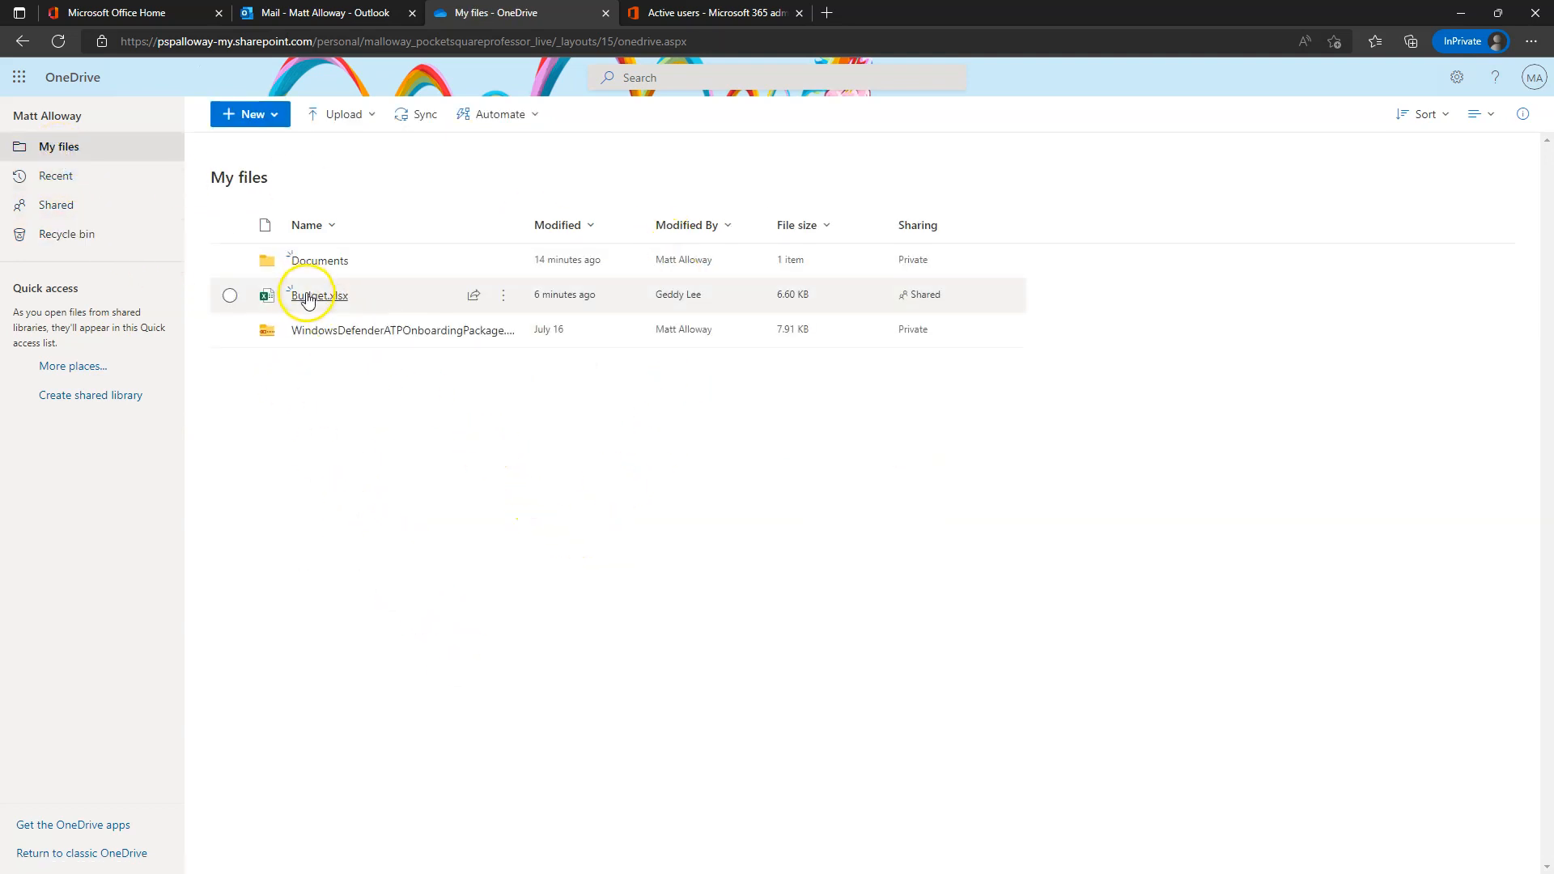
pyautogui.click(230, 331)
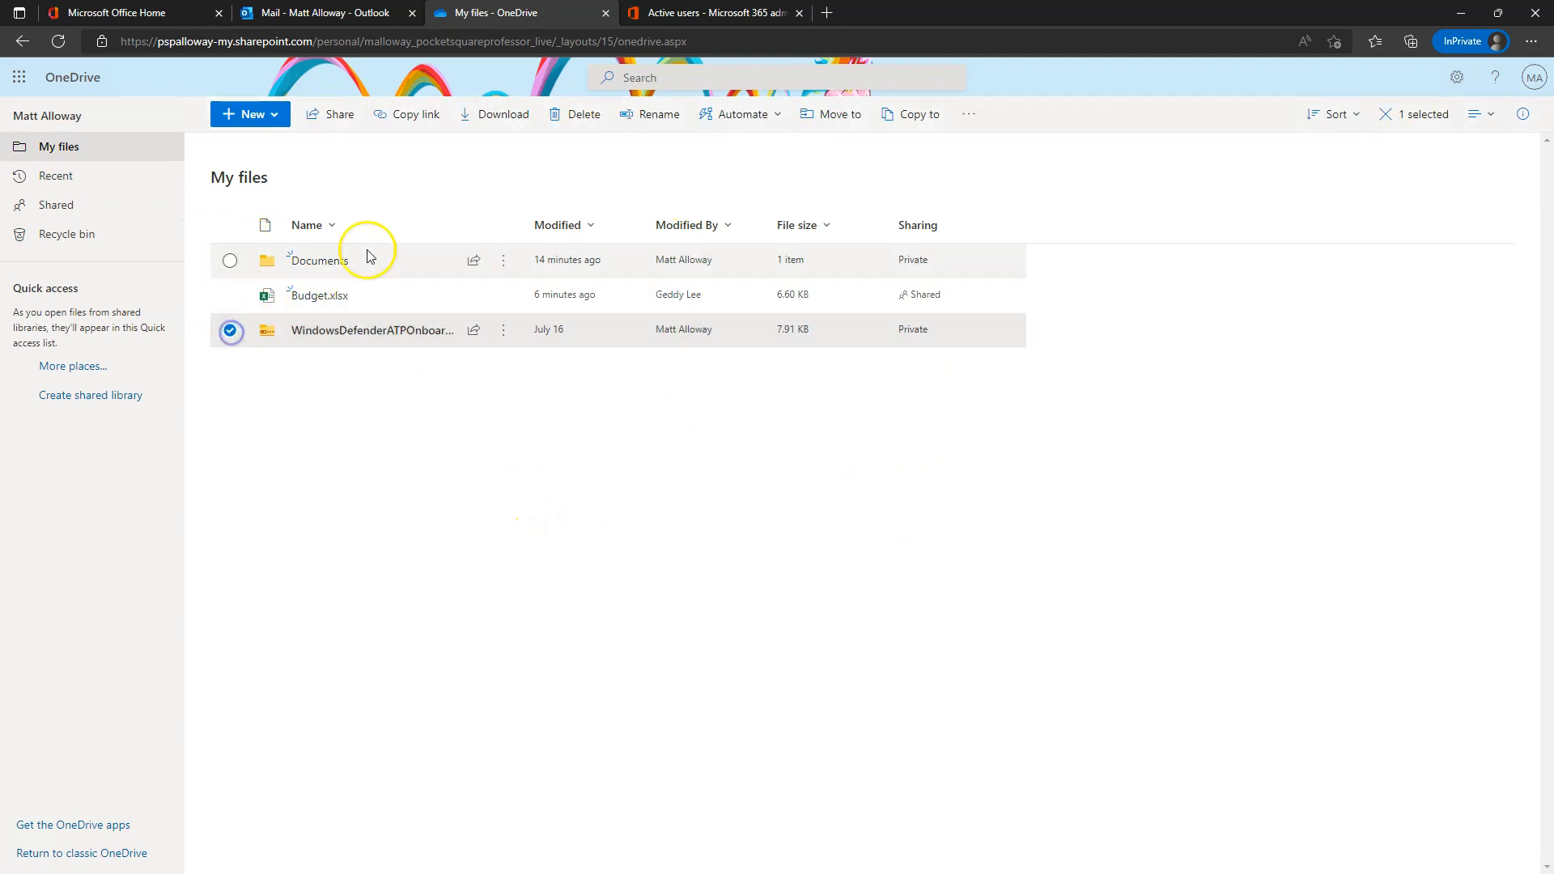
pyautogui.click(584, 113)
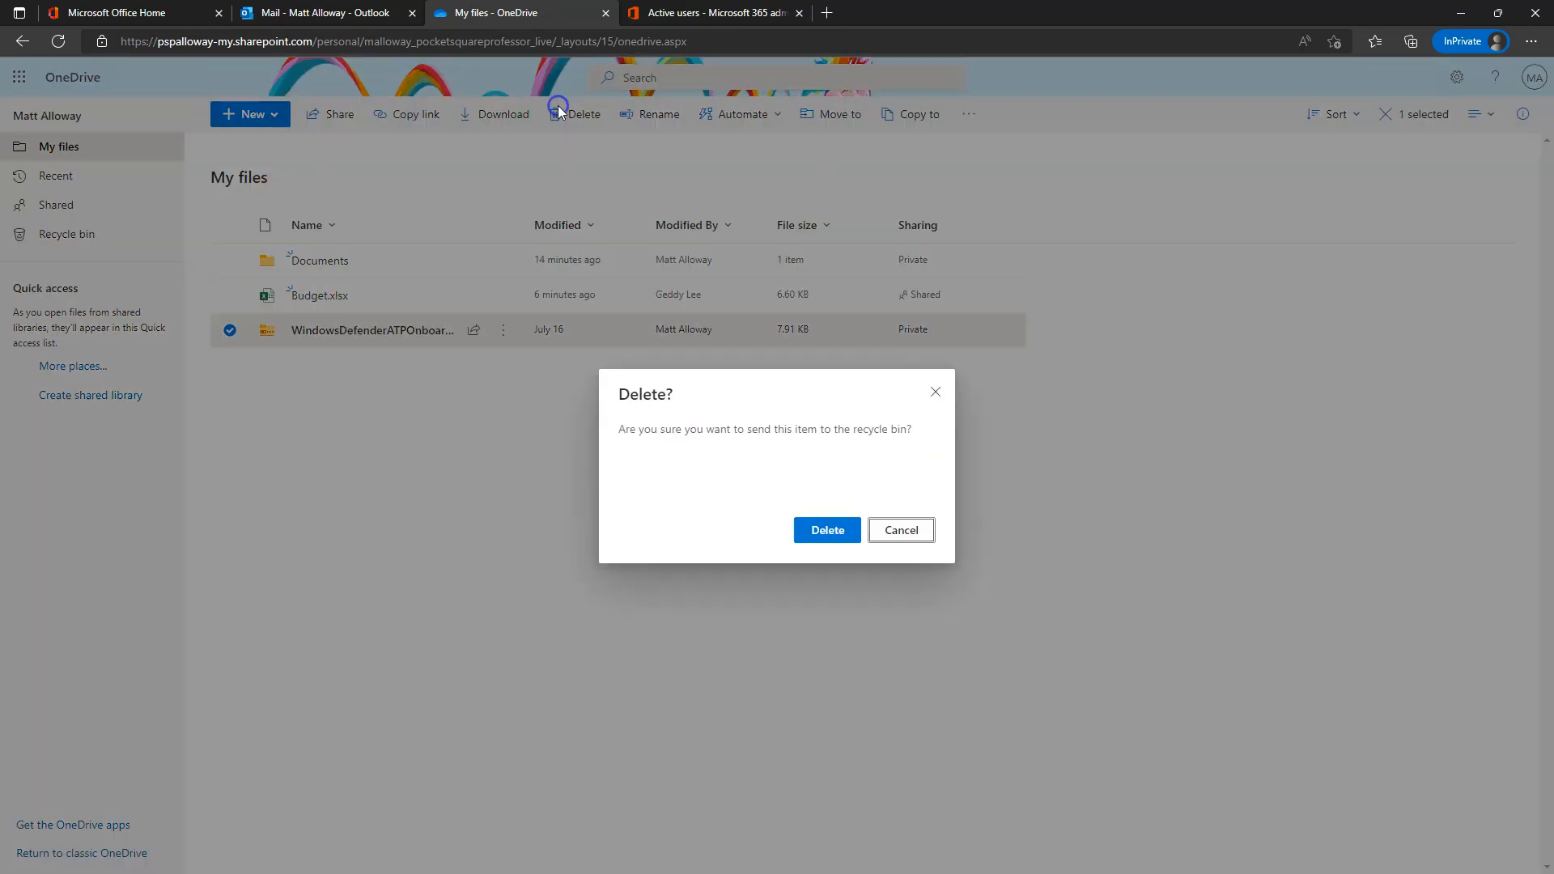
pyautogui.click(830, 540)
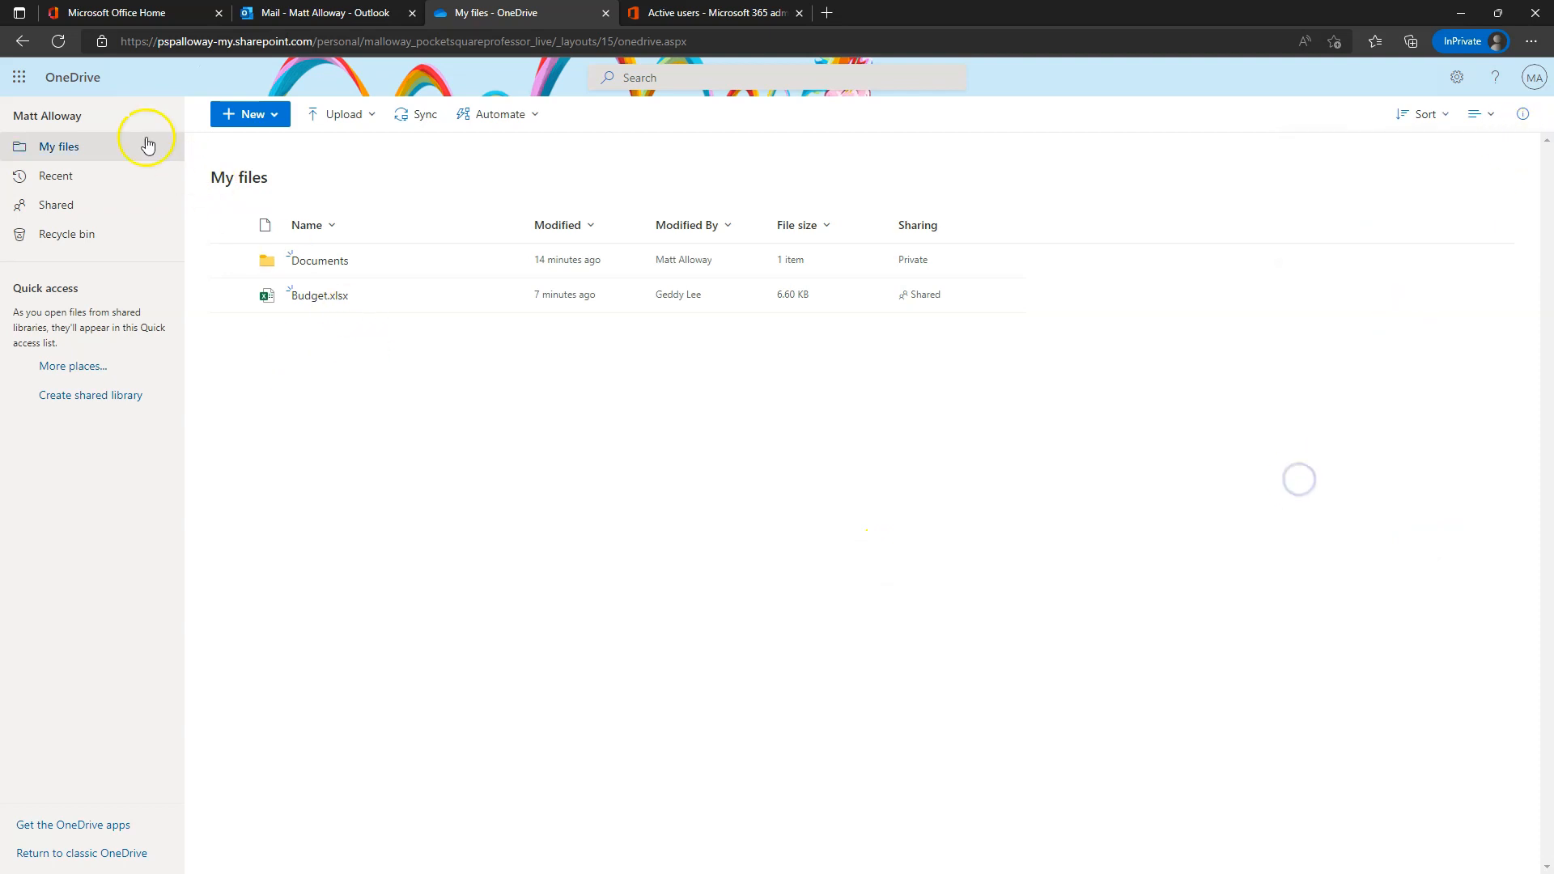
# - Confirm the zip is in the recycle bin, then return to My files
pyautogui.click(49, 234)
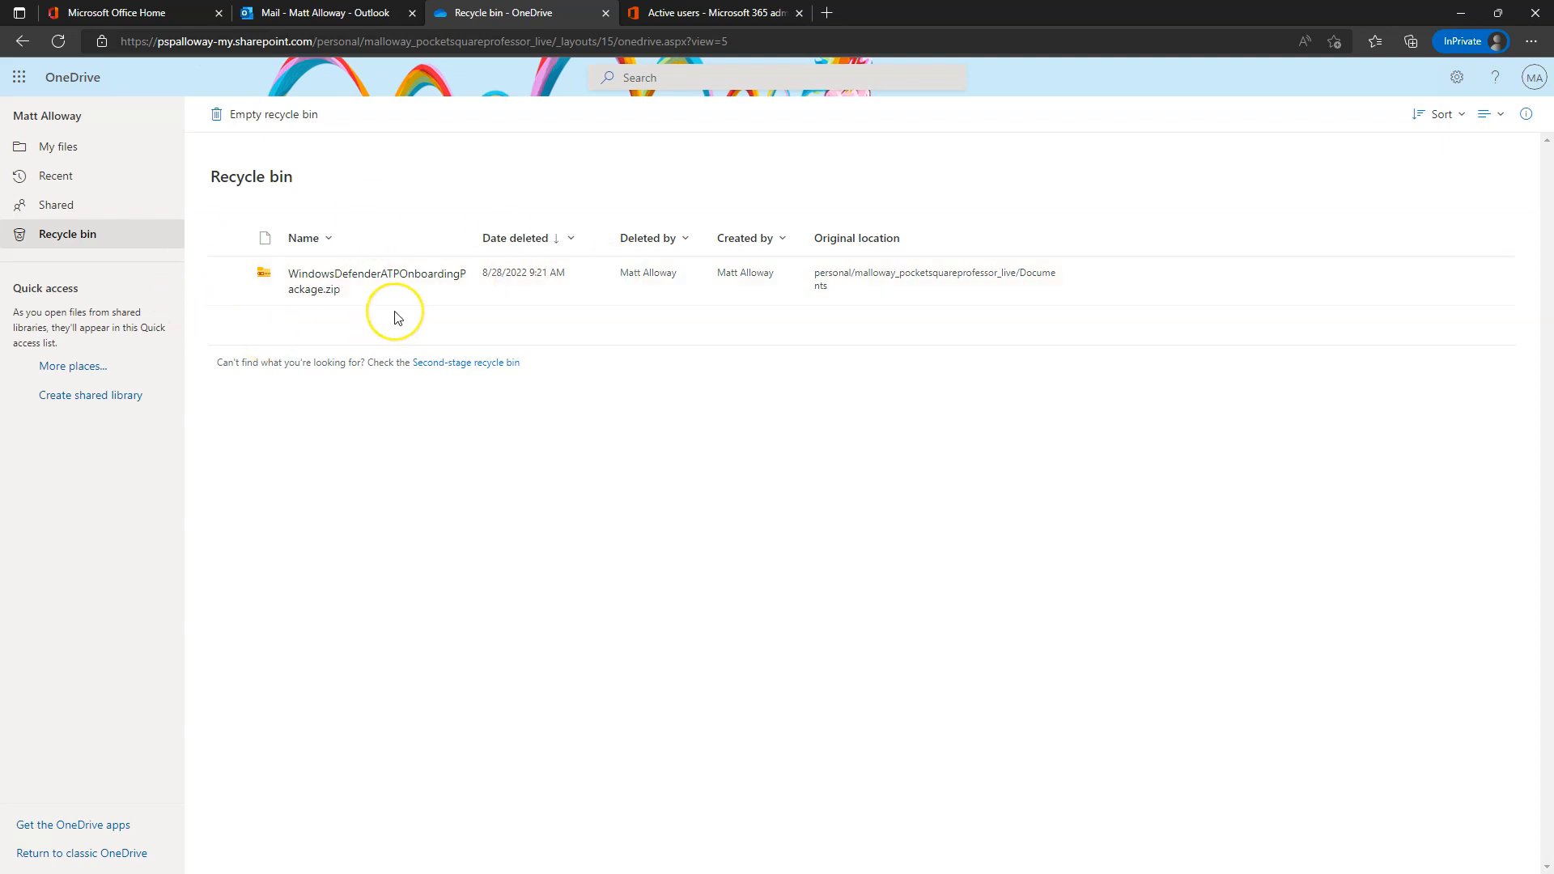
pyautogui.click(286, 290)
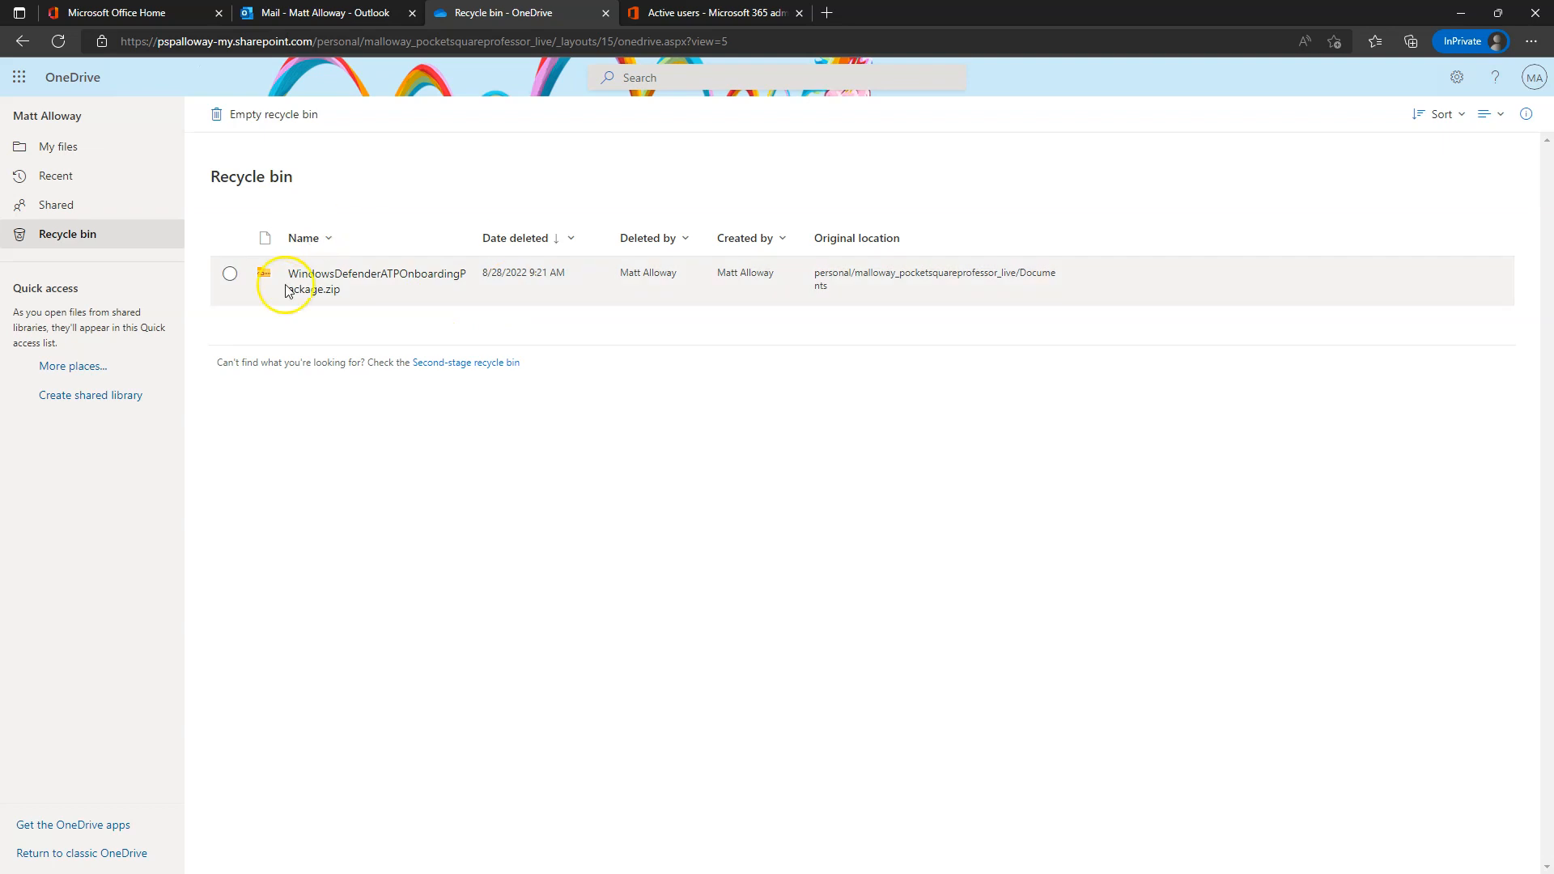
pyautogui.click(231, 275)
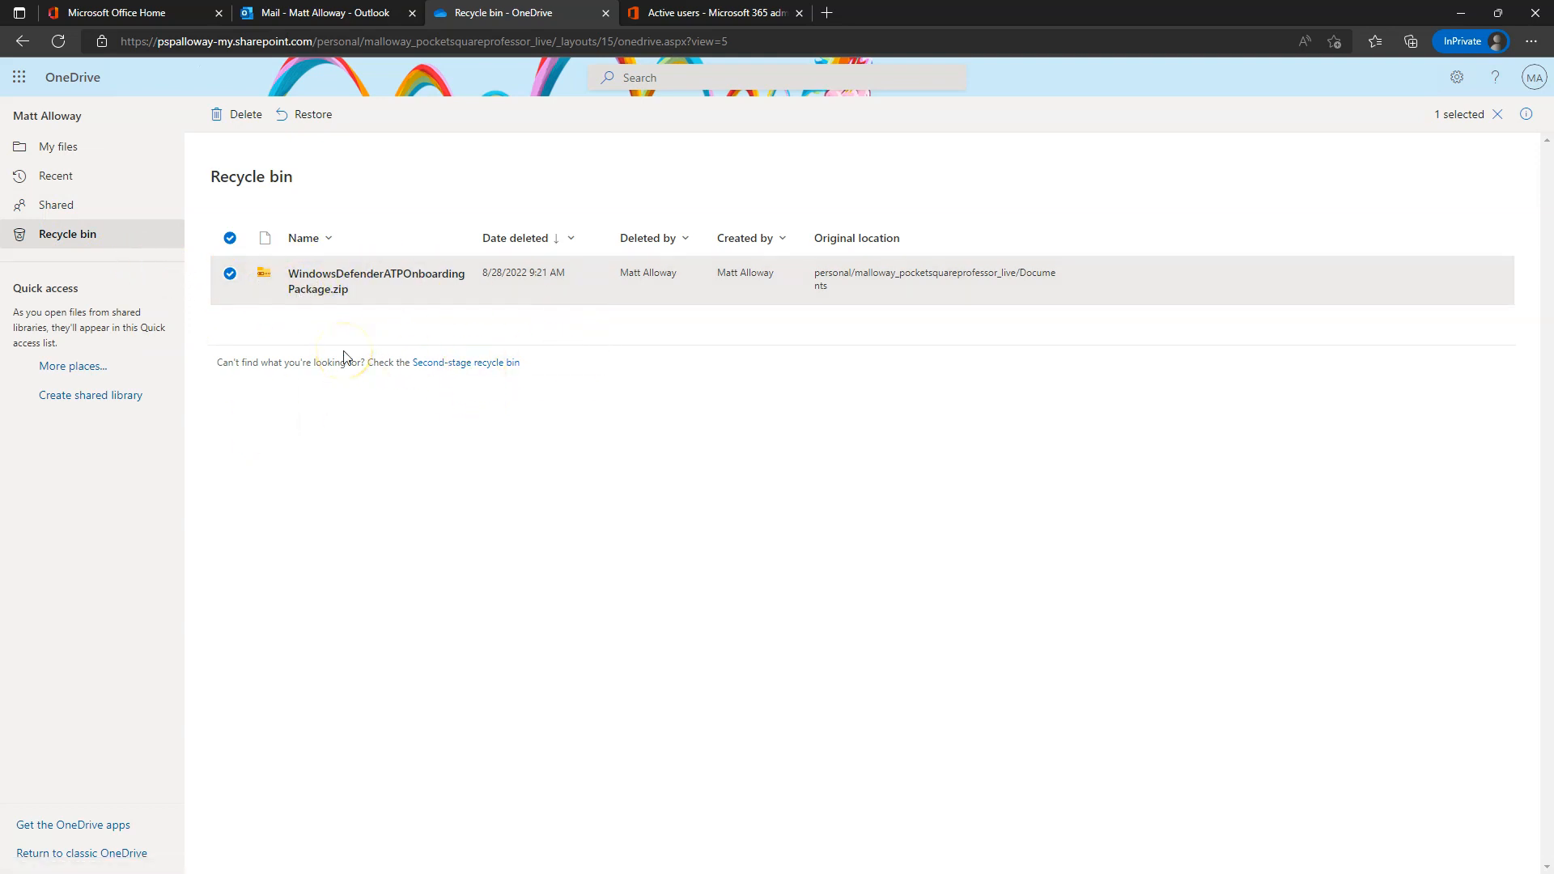
pyautogui.click(59, 146)
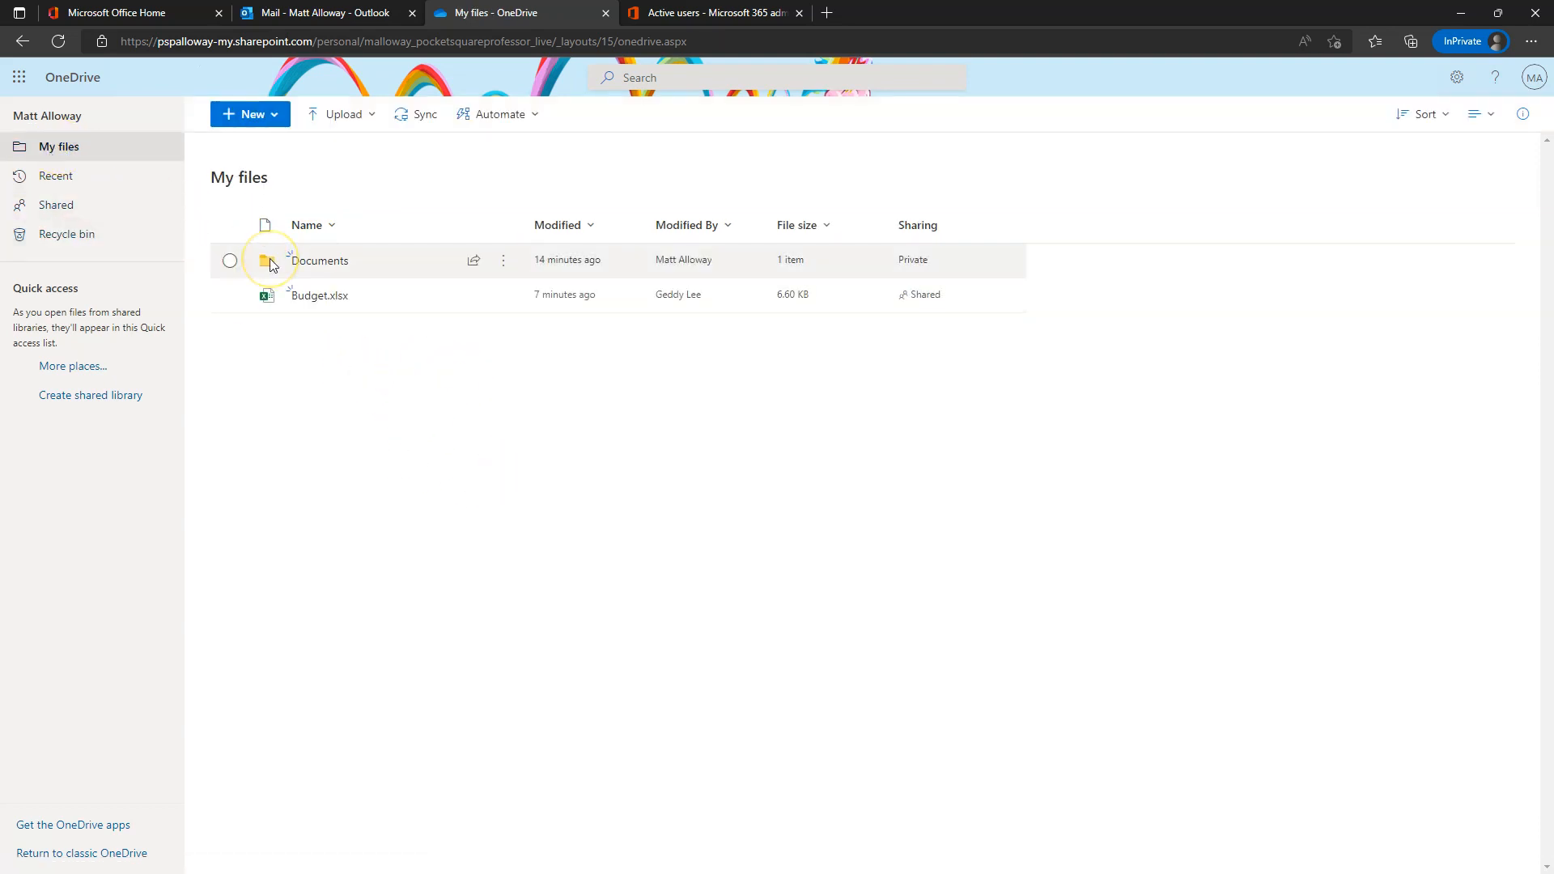
pyautogui.click(85, 232)
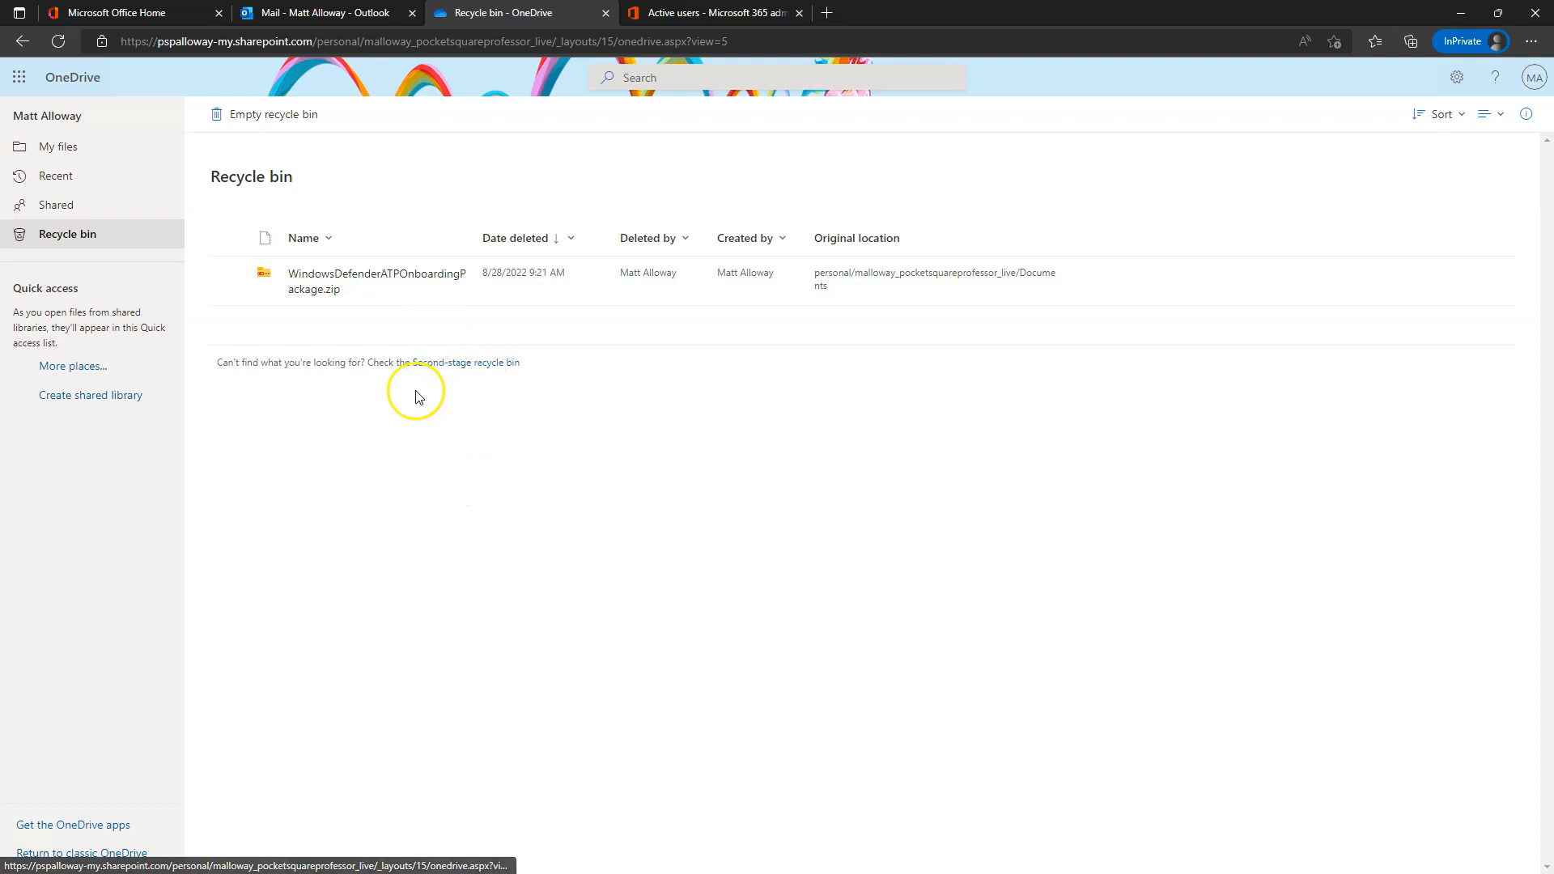
pyautogui.click(60, 148)
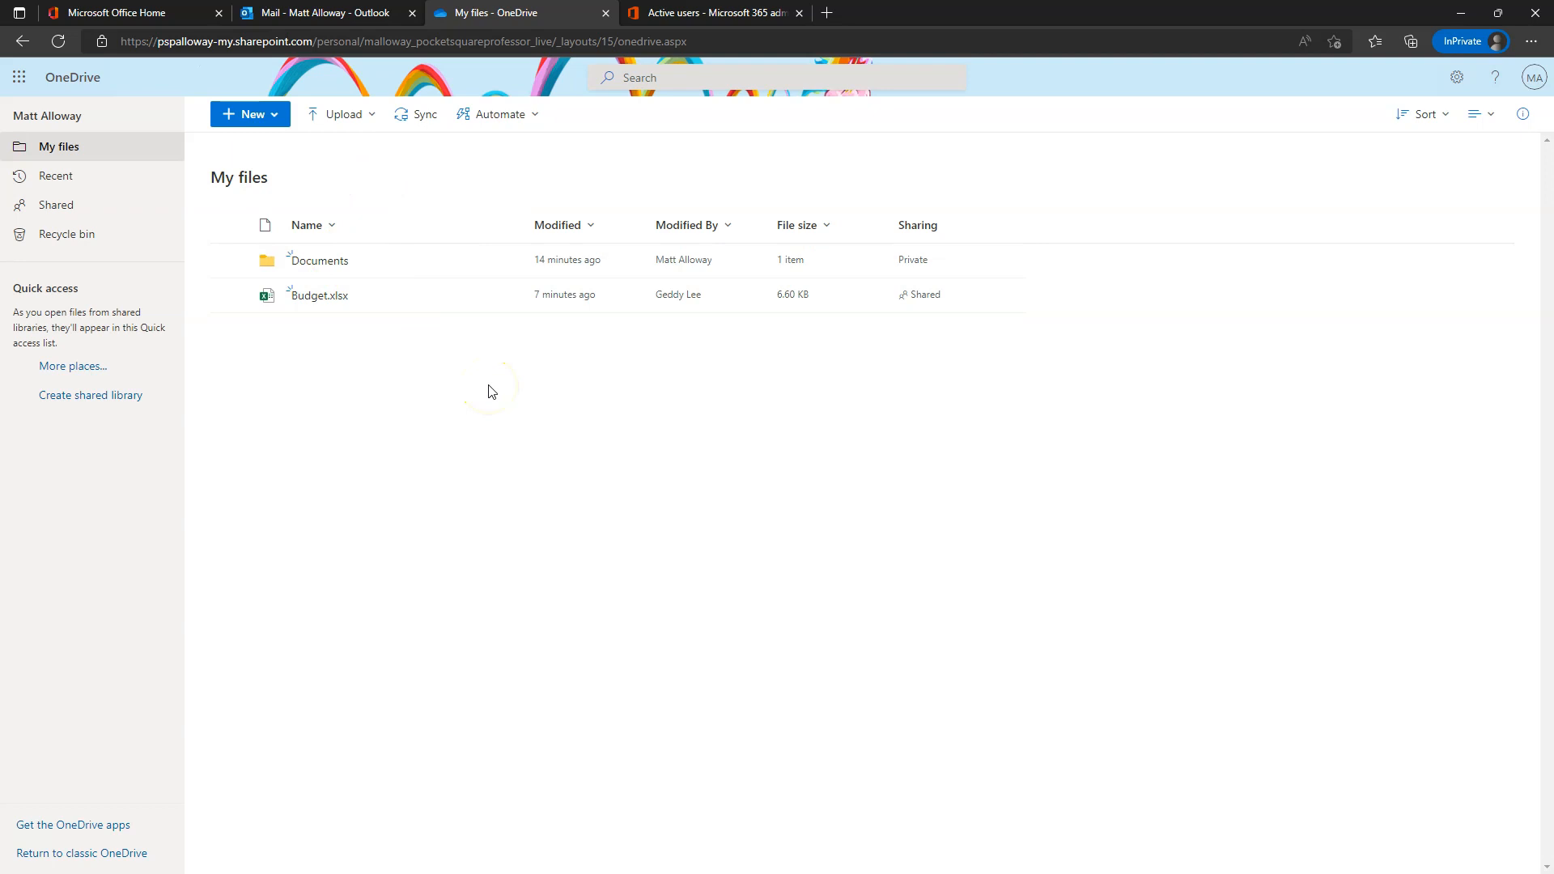
pyautogui.click(56, 205)
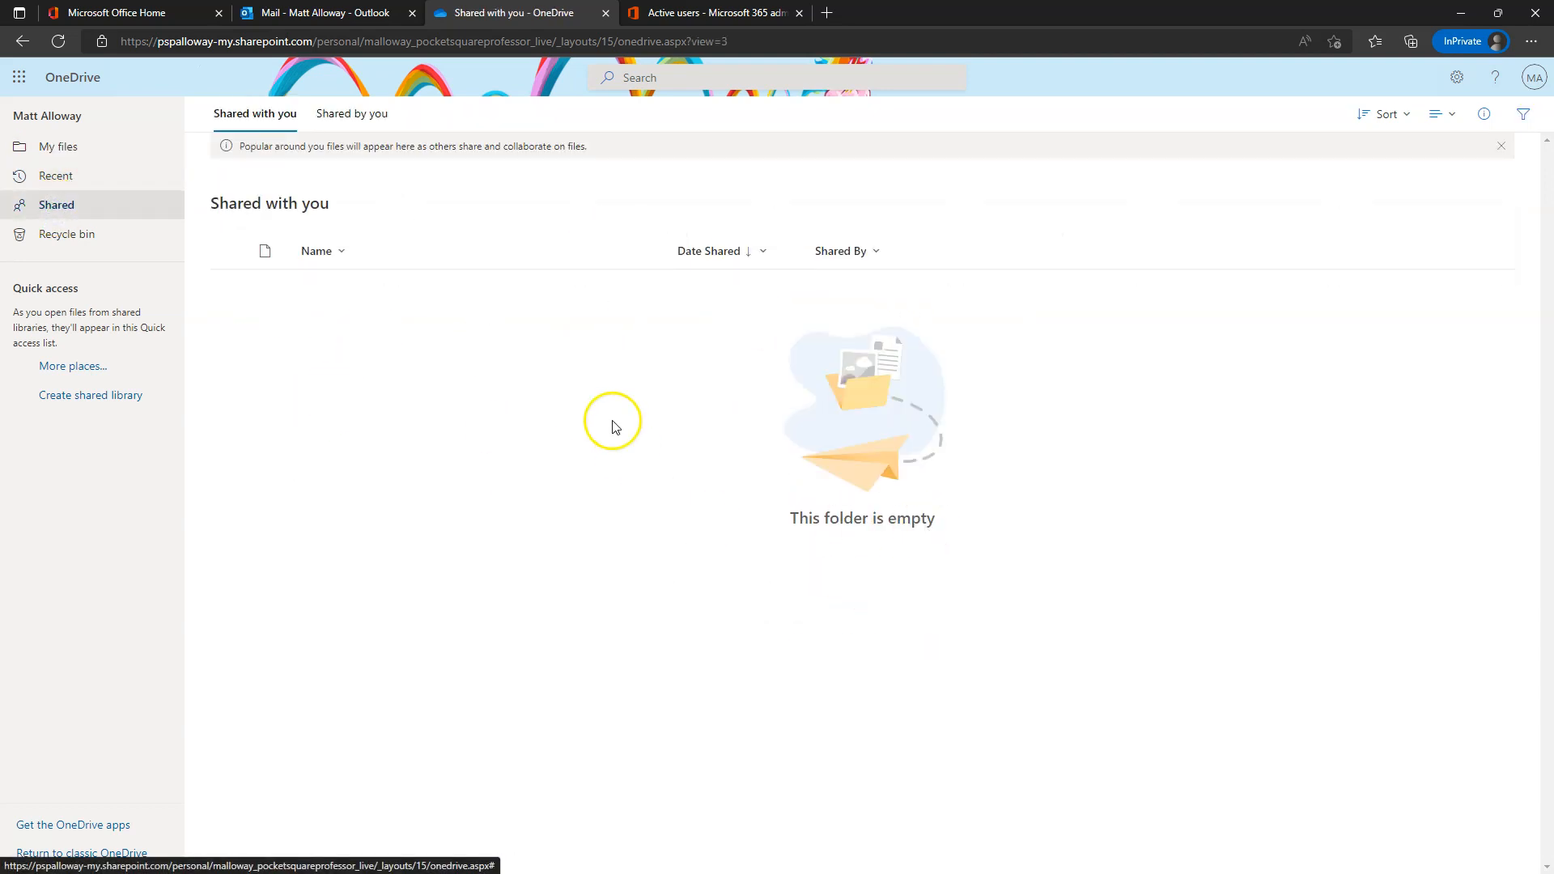
pyautogui.click(335, 122)
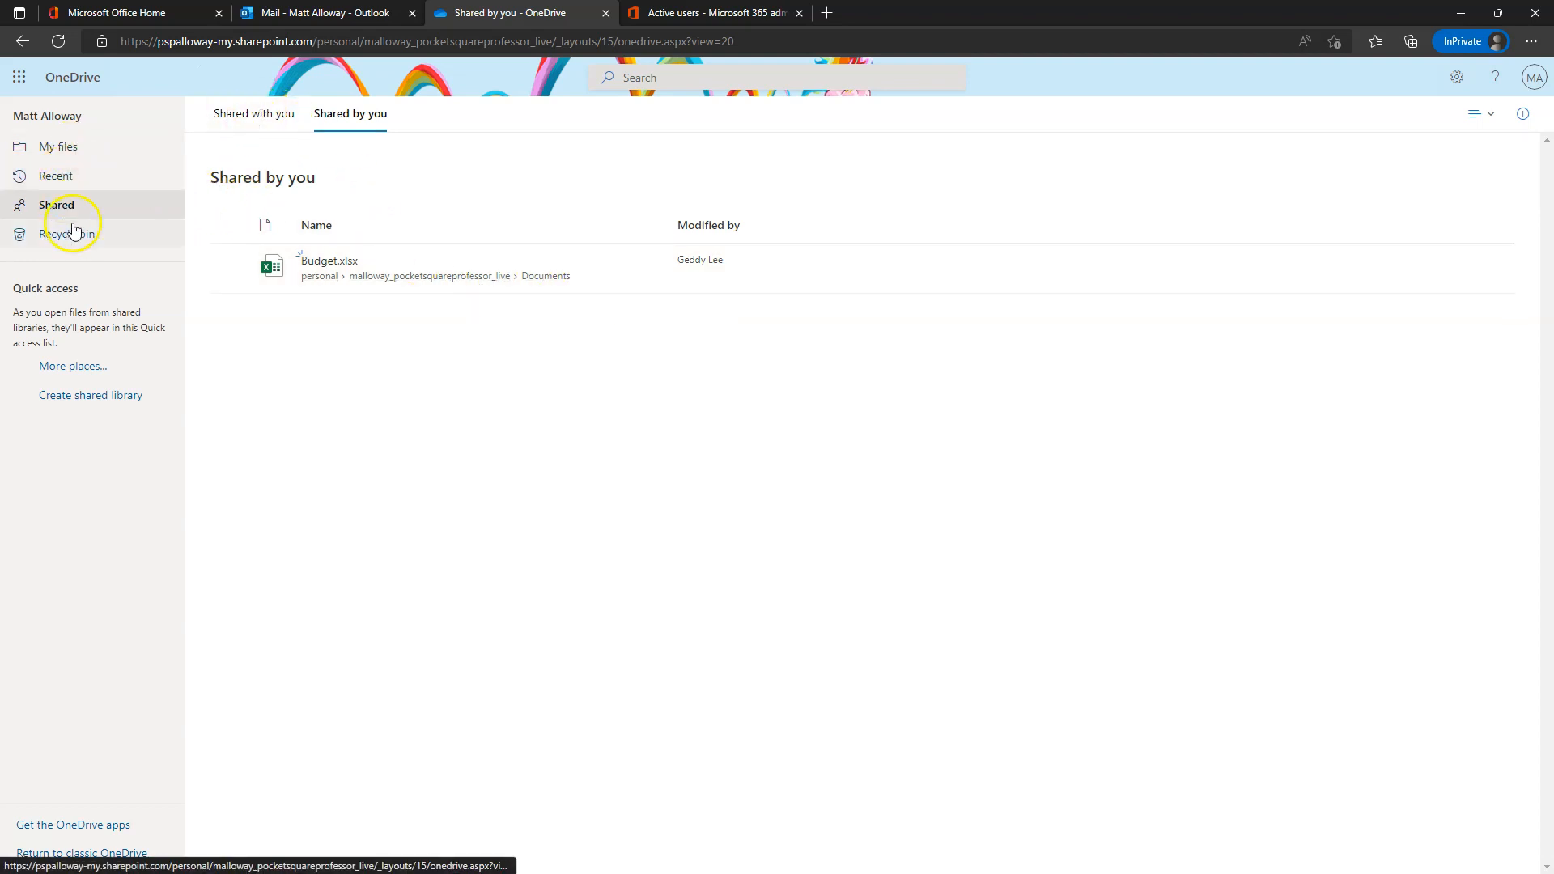
pyautogui.click(275, 113)
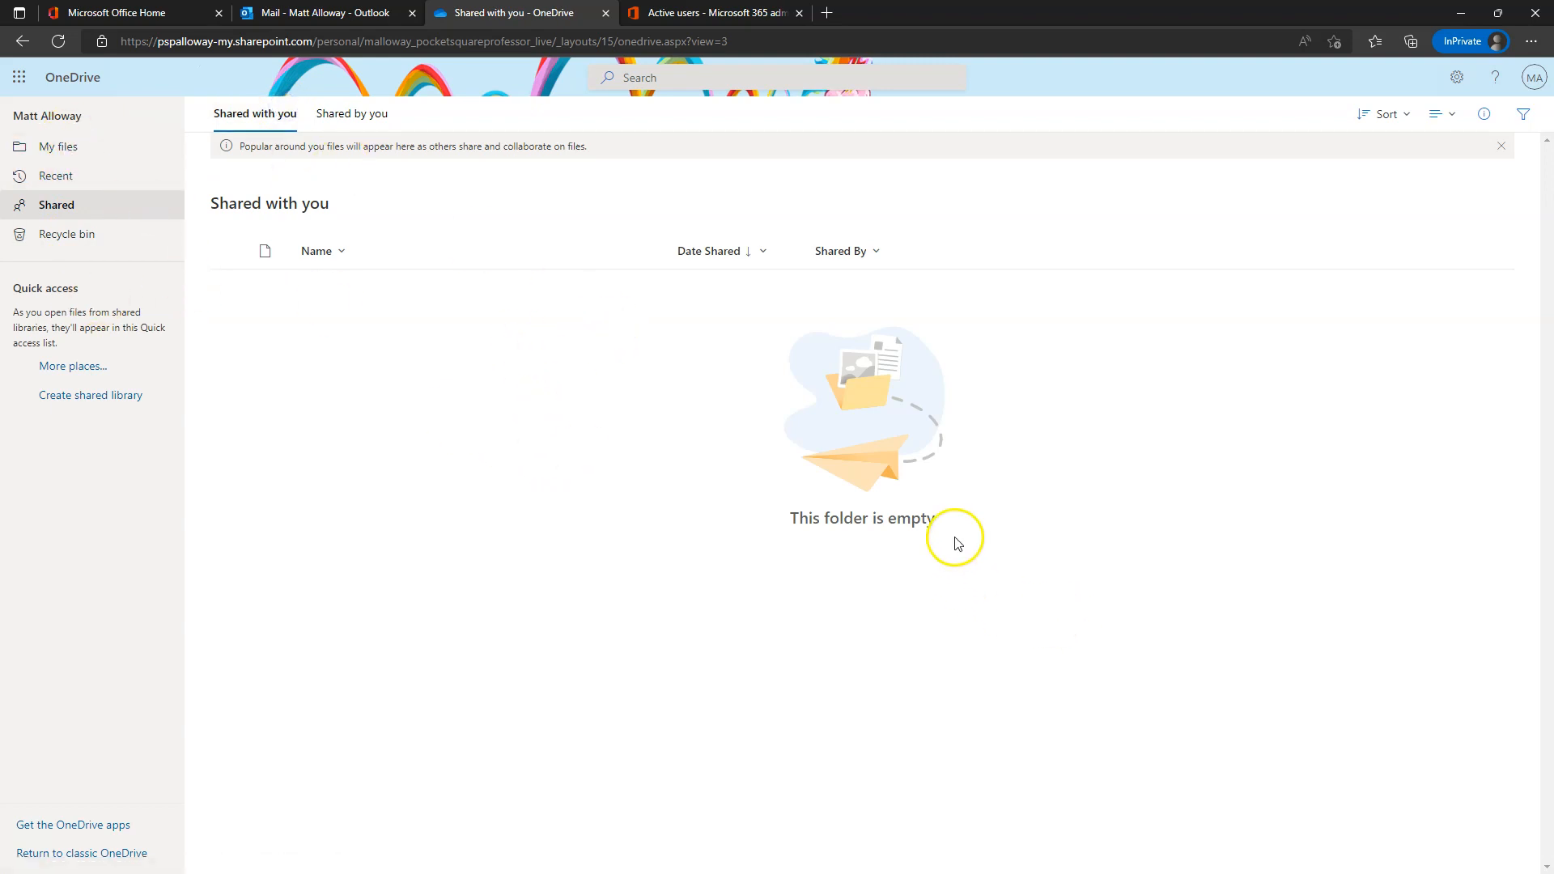
pyautogui.click(86, 147)
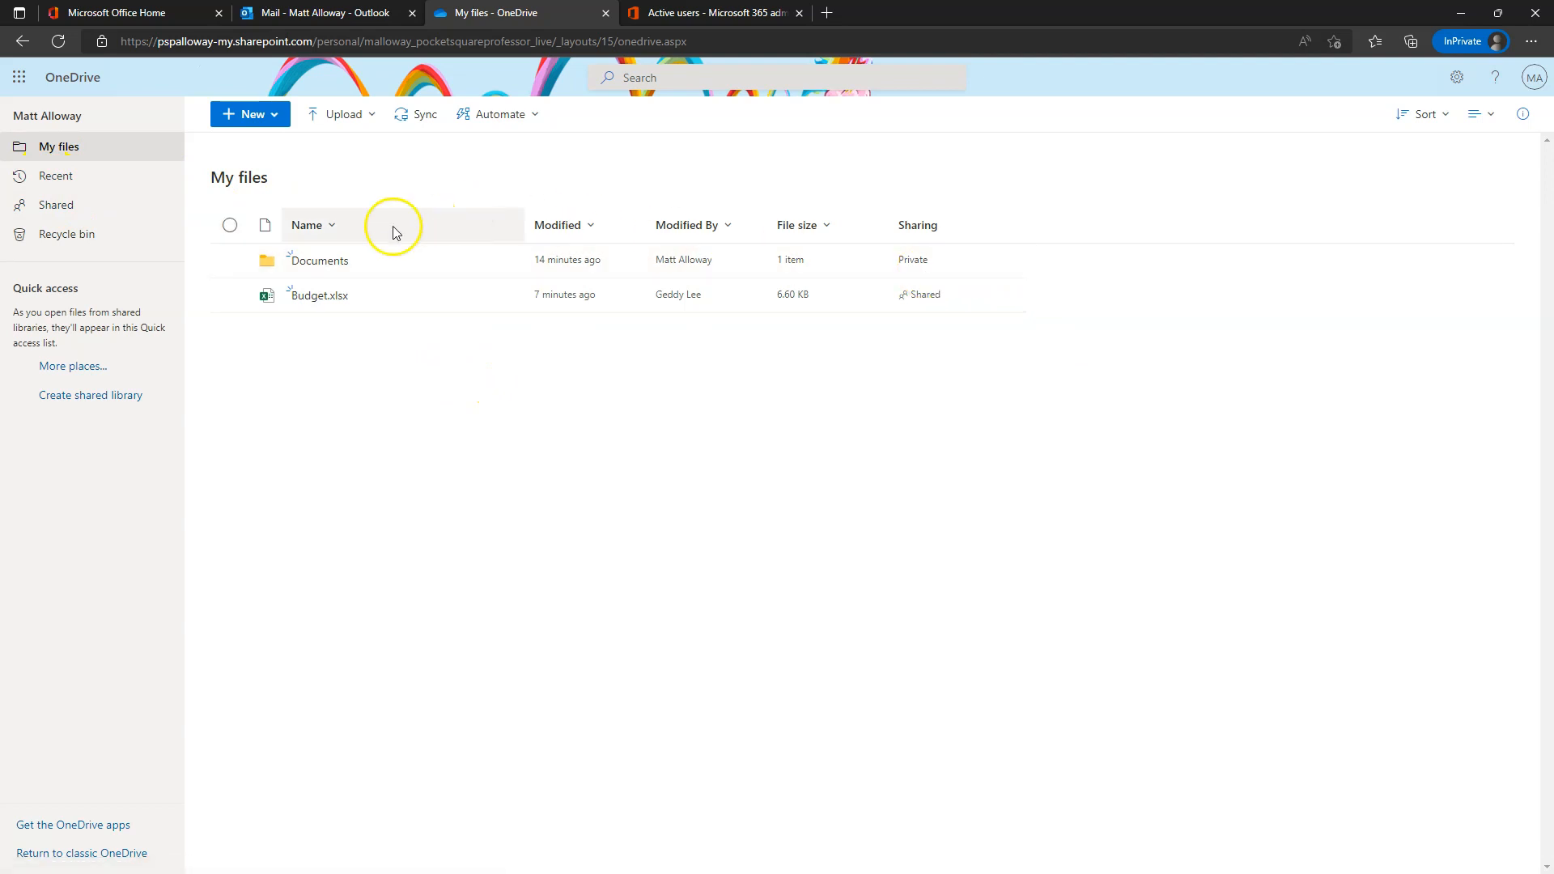
pyautogui.click(344, 121)
pyautogui.click(382, 392)
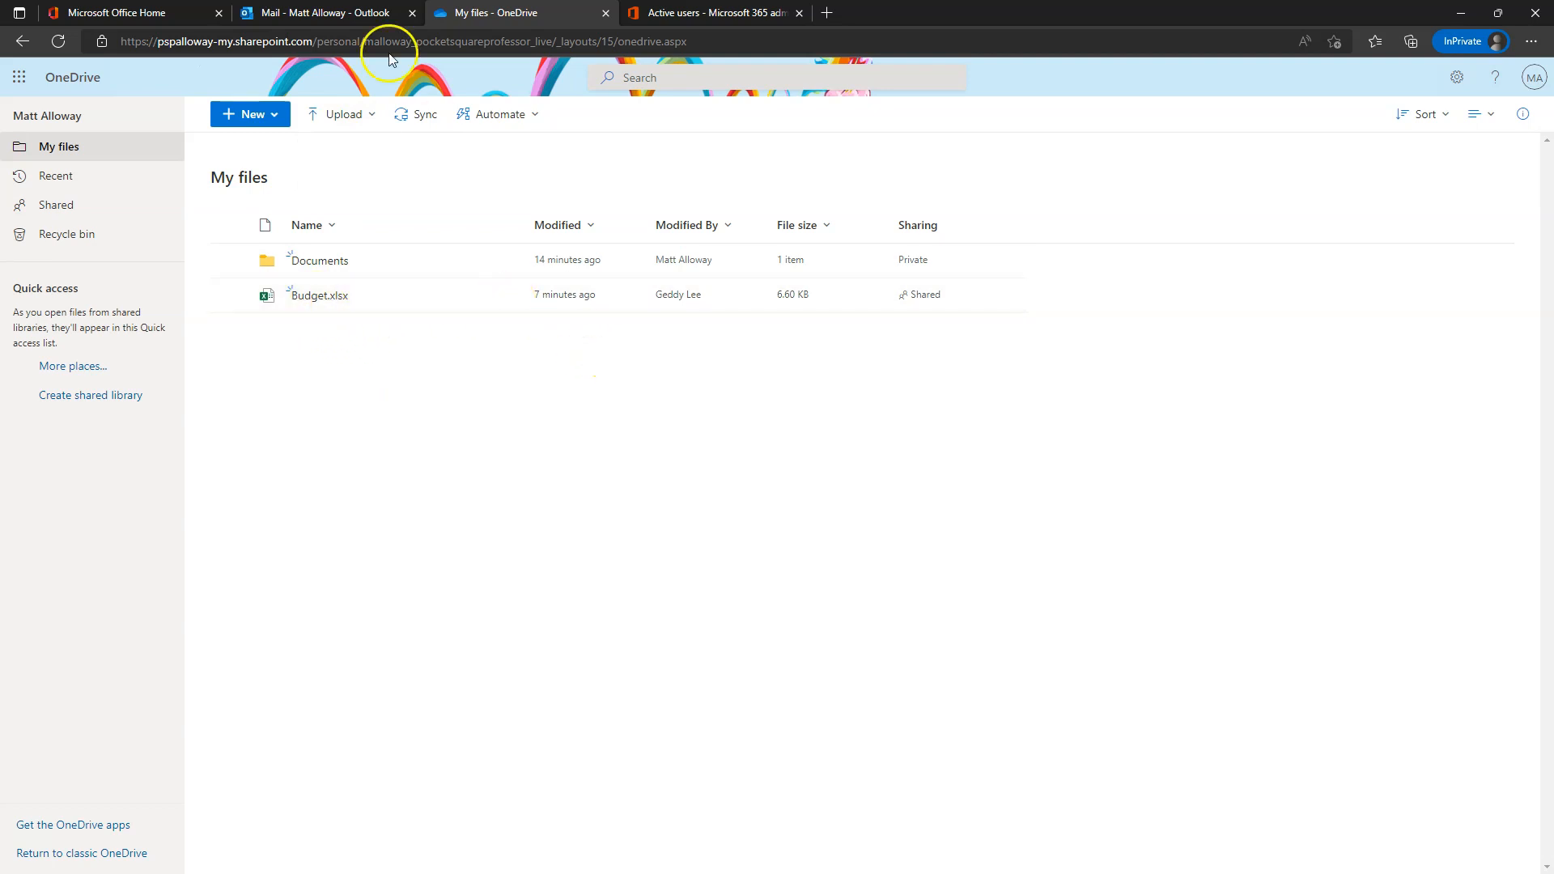
# - On the Office home page, open the Install Office options and dismiss them to show Quick access
pyautogui.click(93, 13)
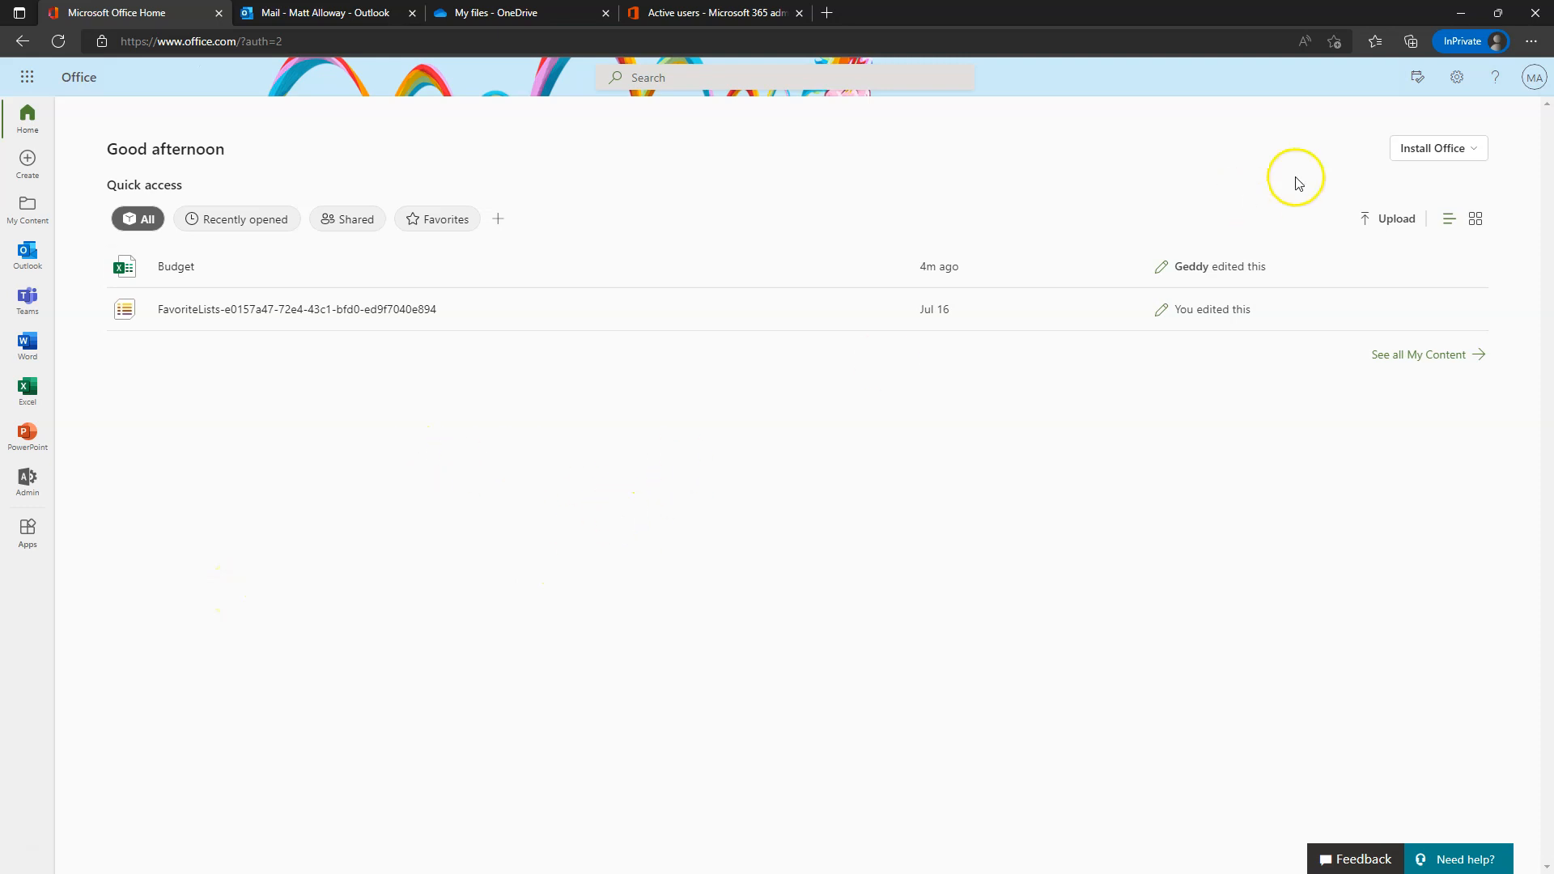
pyautogui.click(1451, 148)
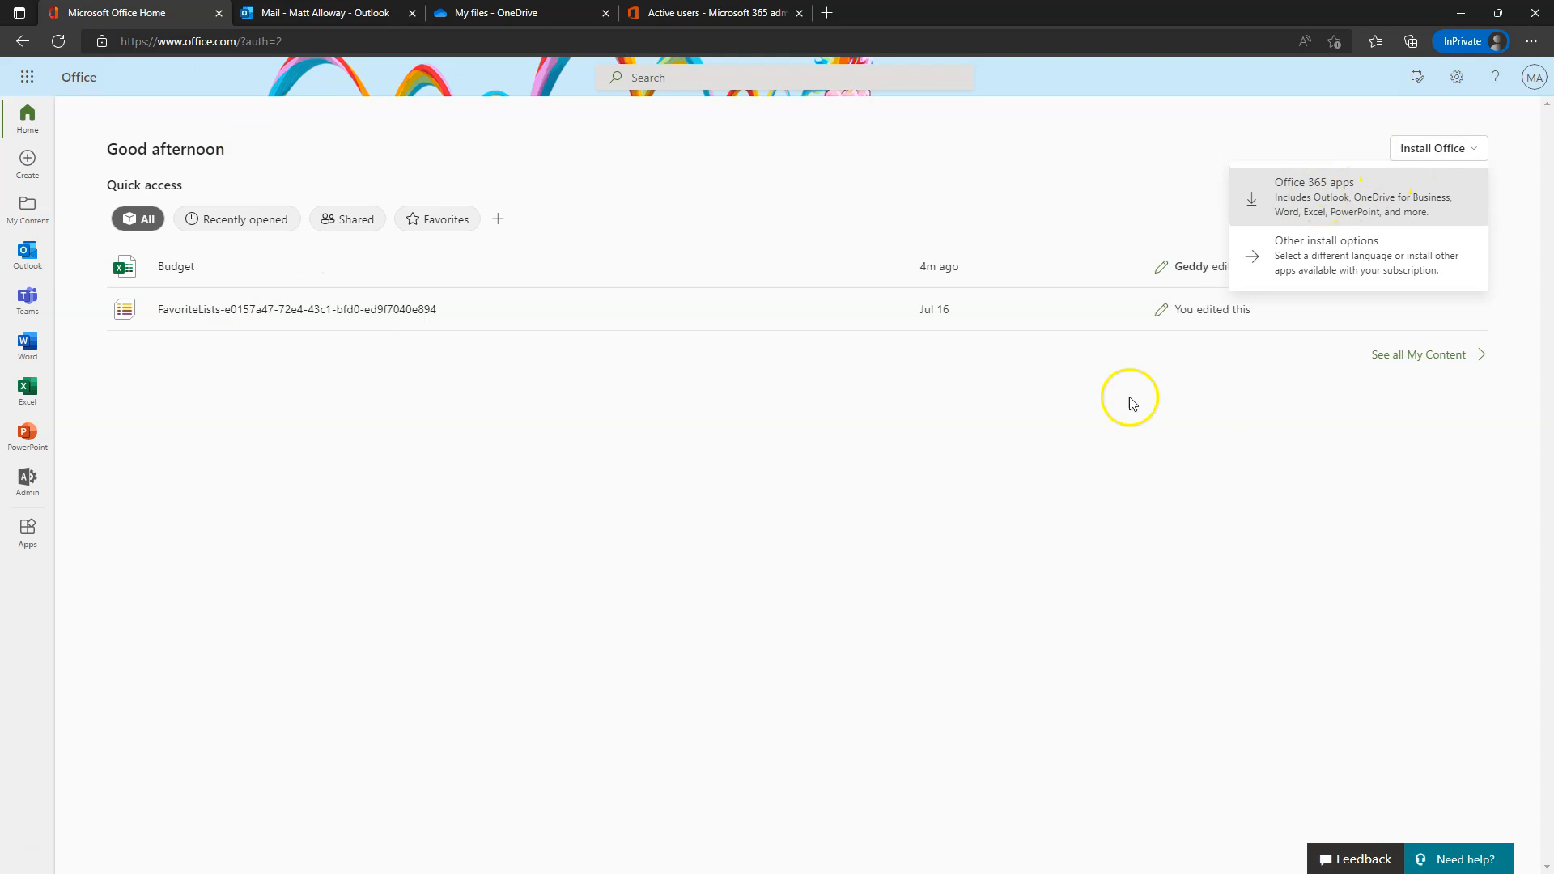
pyautogui.click(895, 492)
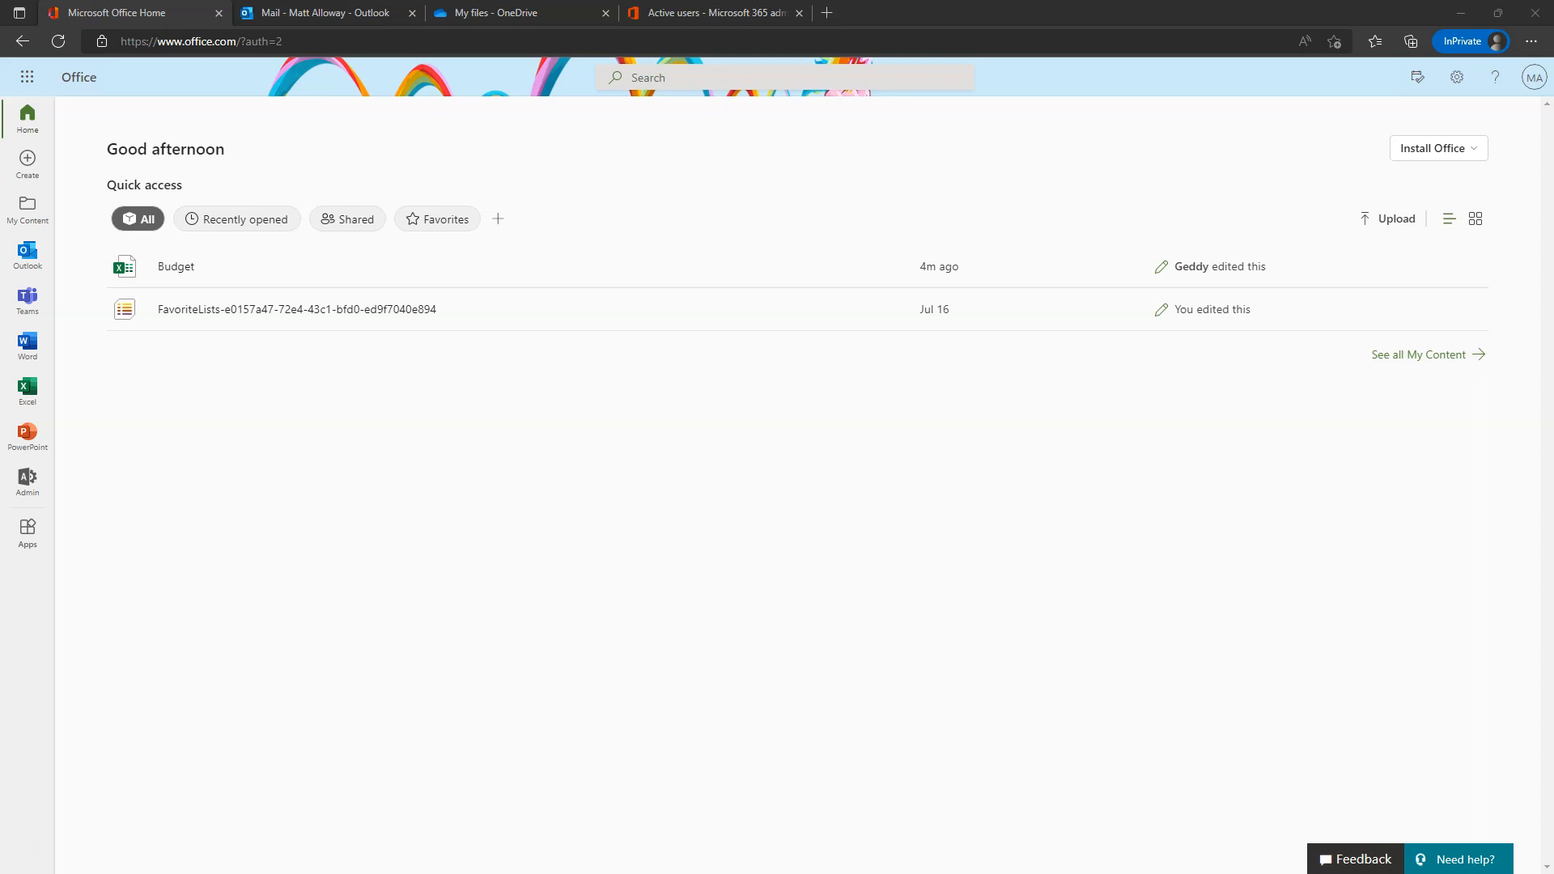
# - Open the account details and choose 'No, sign in to this app only' so desktop Word starts
pyautogui.click(1535, 77)
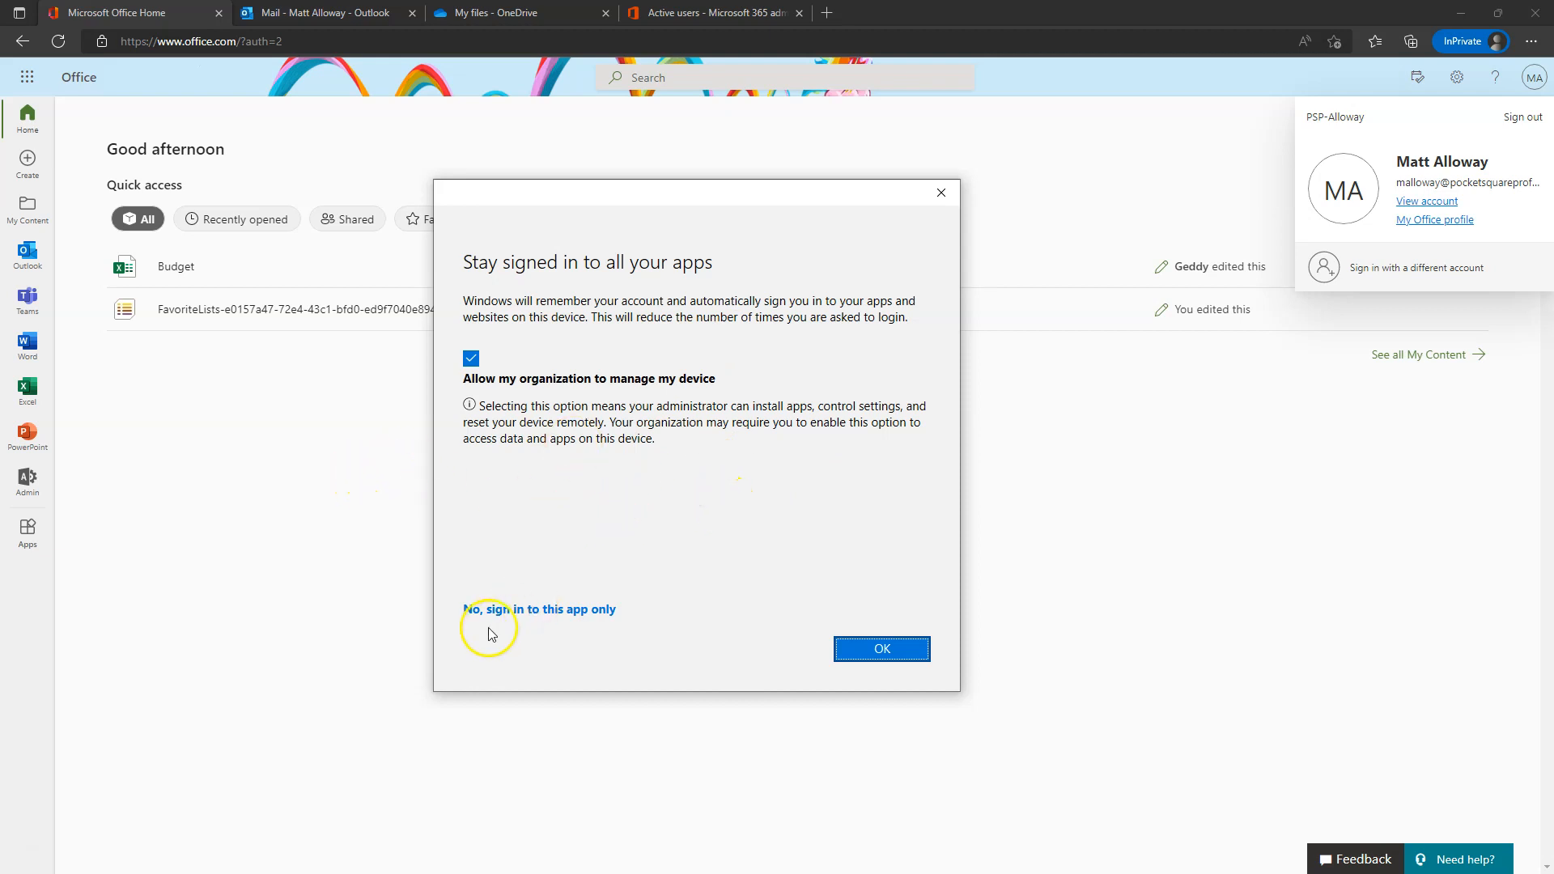
pyautogui.click(531, 615)
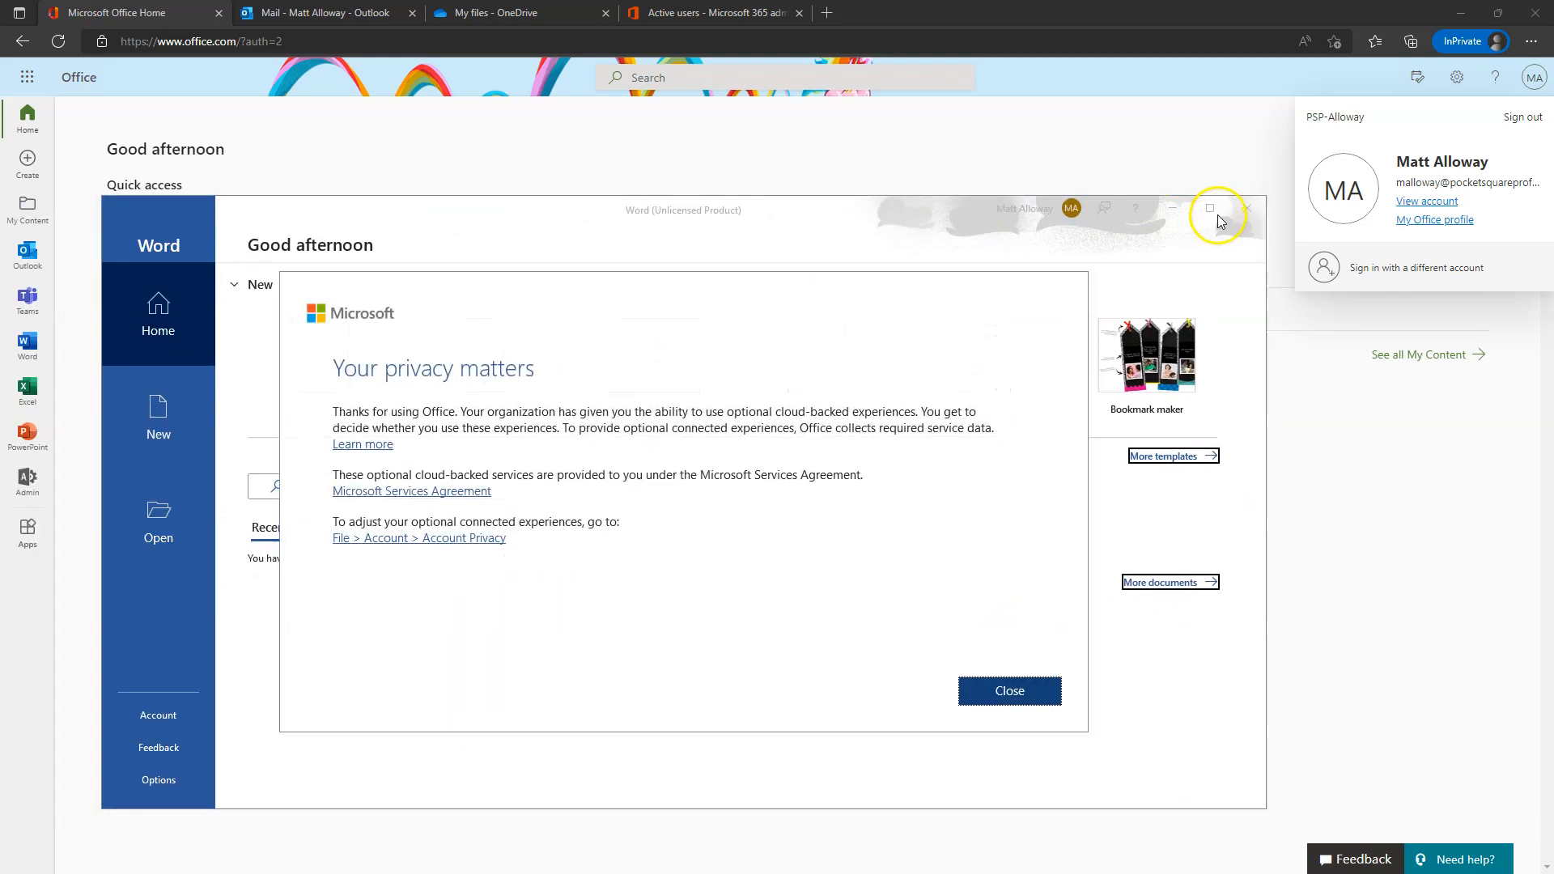
# - Dismiss Word's privacy notice, maximize the start screen, and check the signed-in account
pyautogui.click(997, 701)
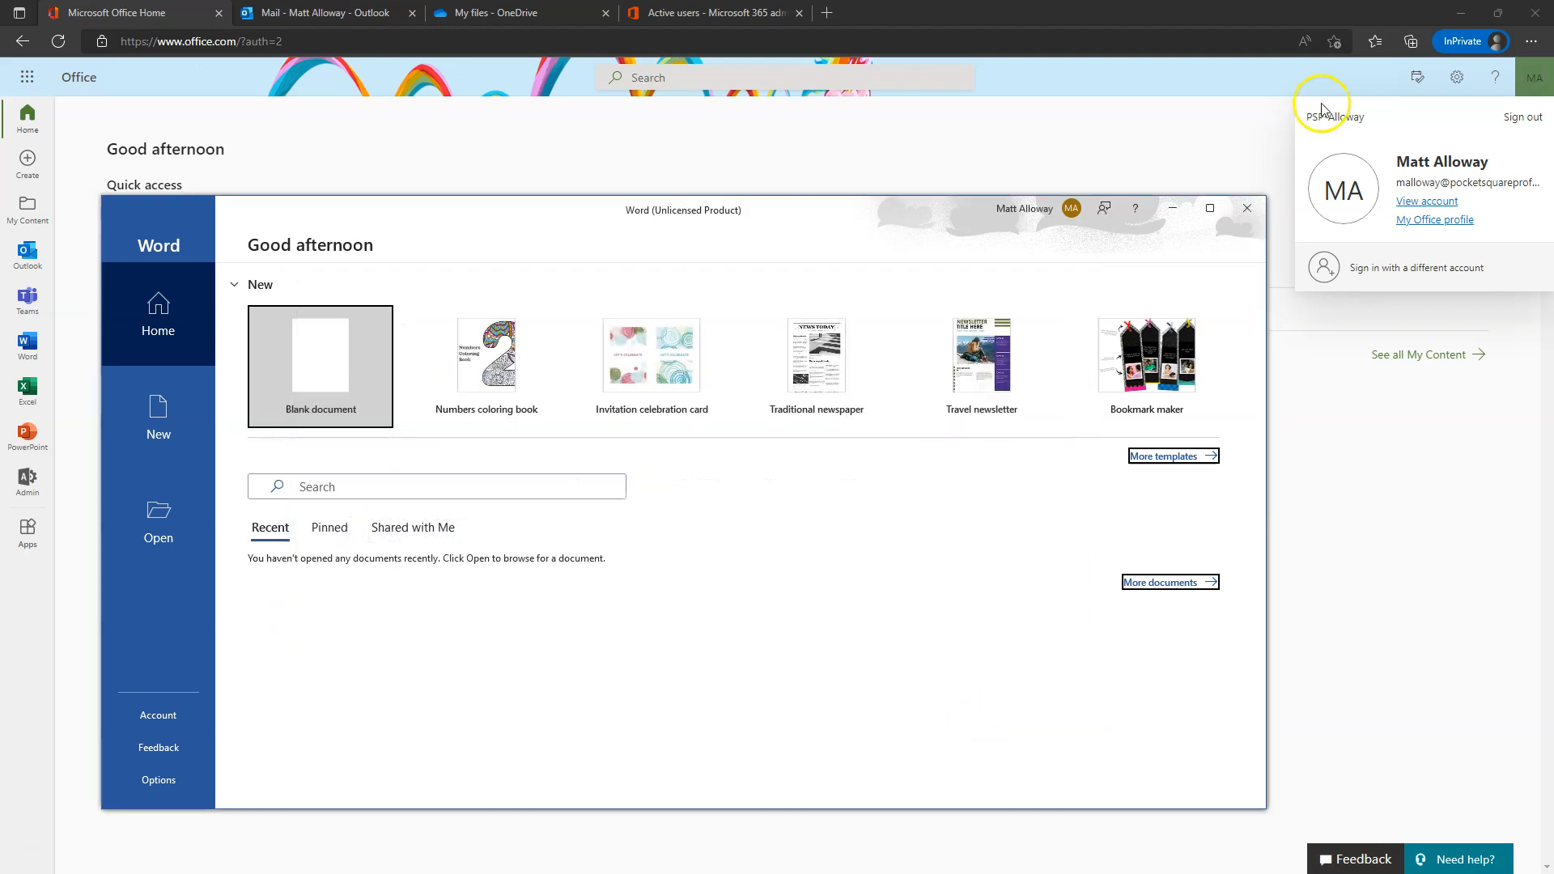
pyautogui.click(1210, 208)
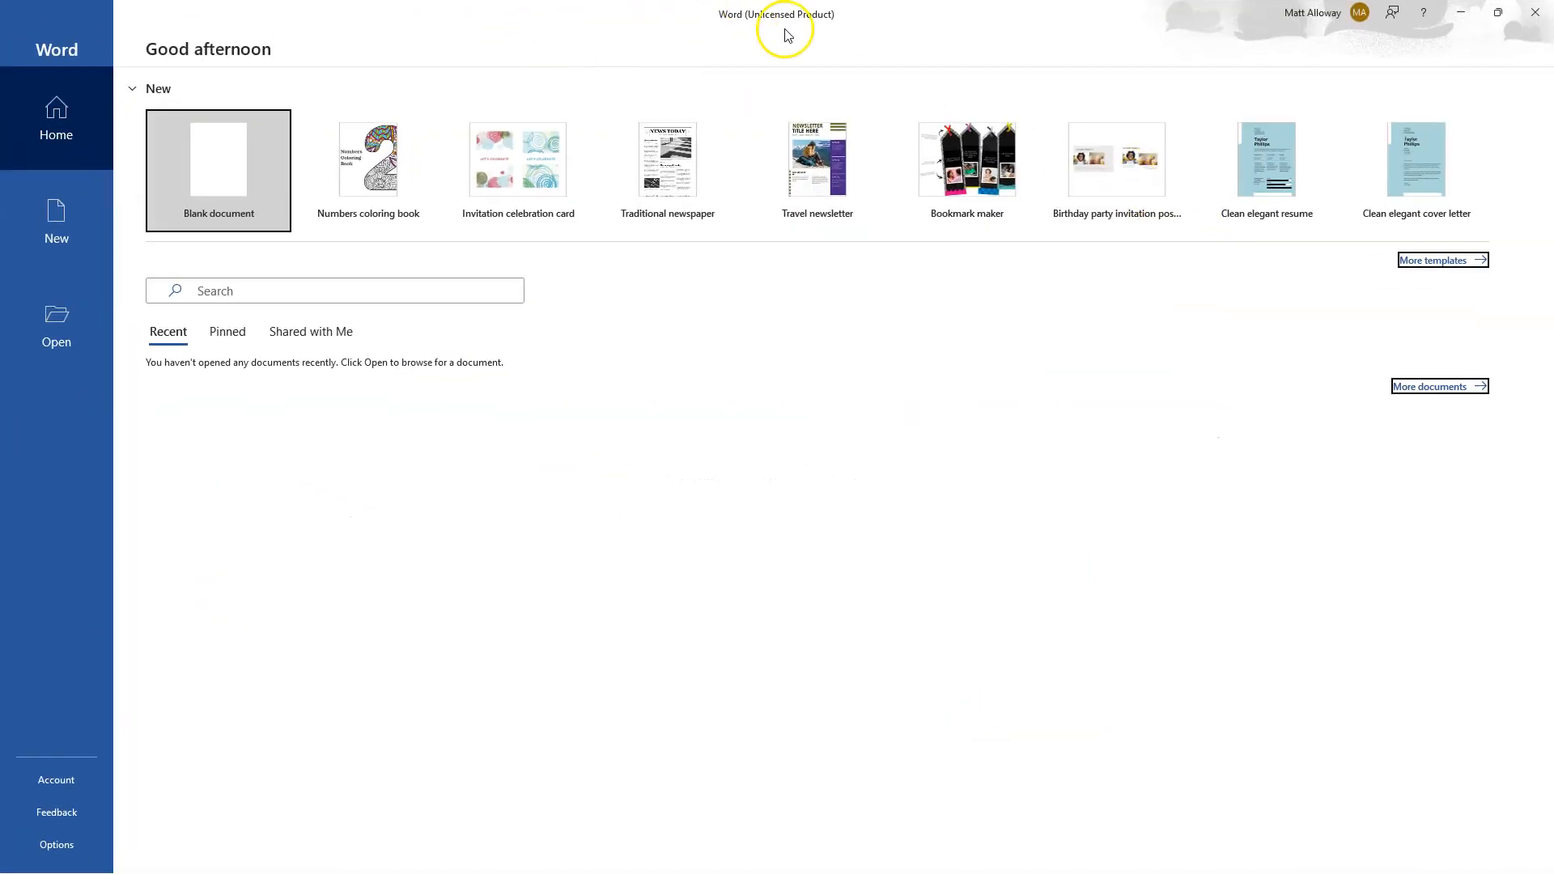
pyautogui.click(1323, 9)
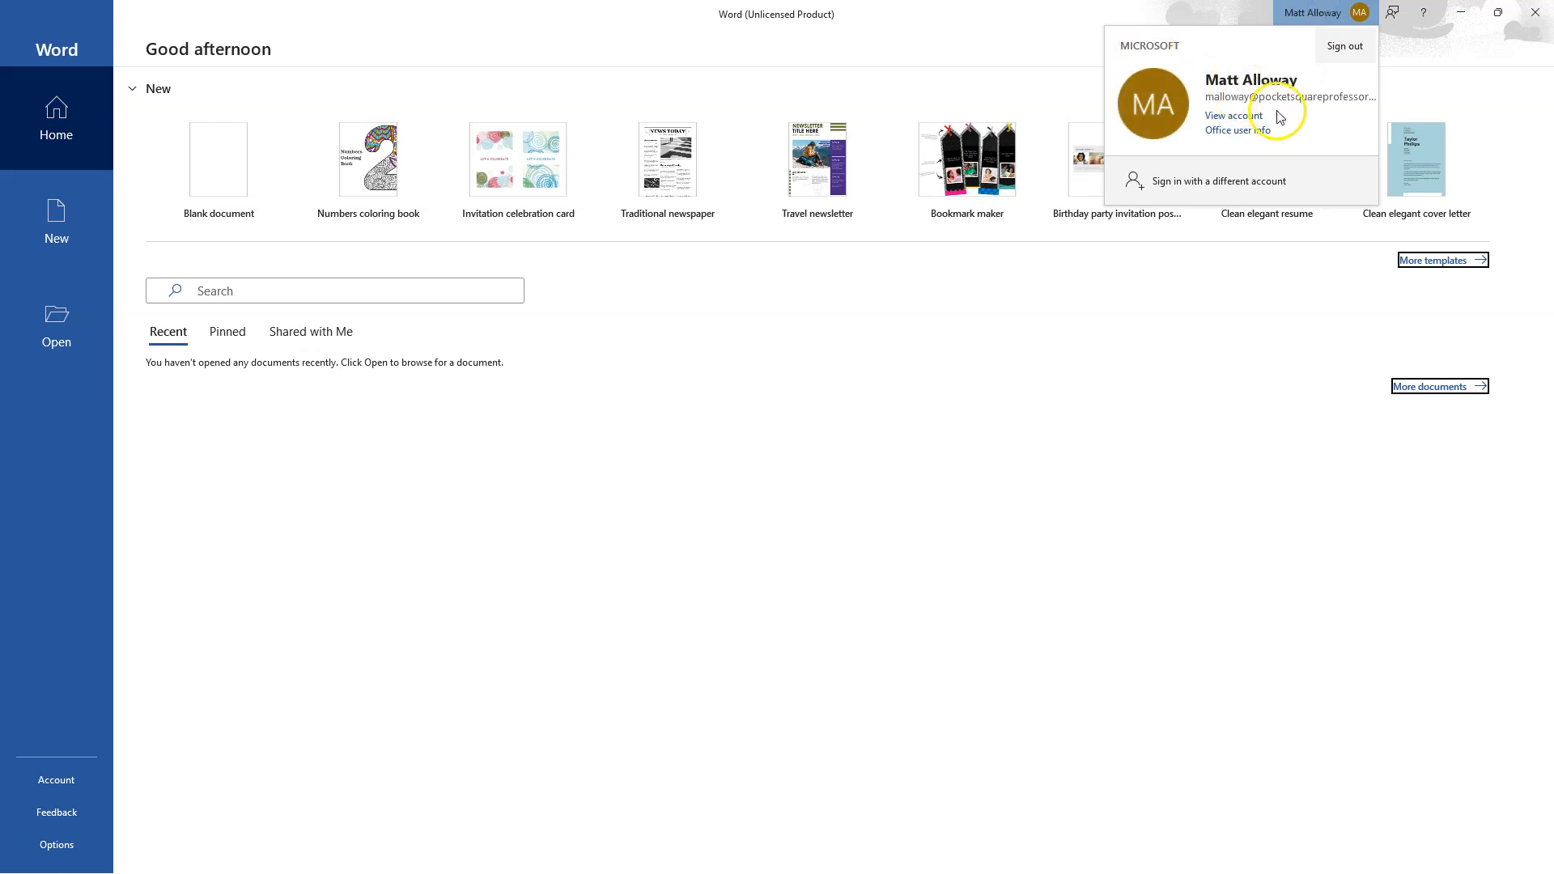
pyautogui.click(797, 8)
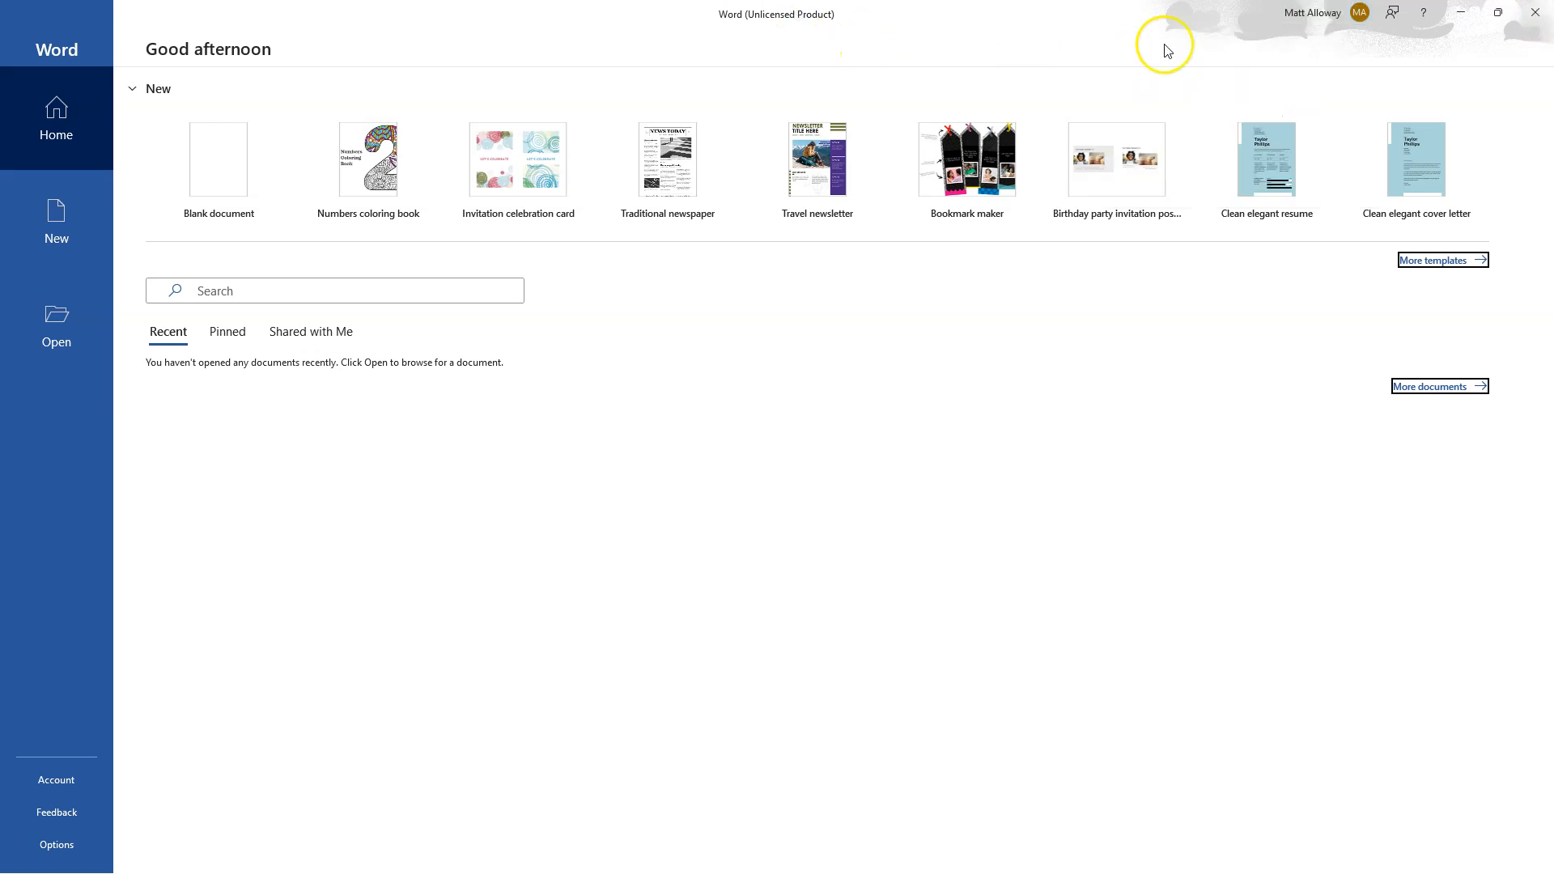
pyautogui.click(1337, 16)
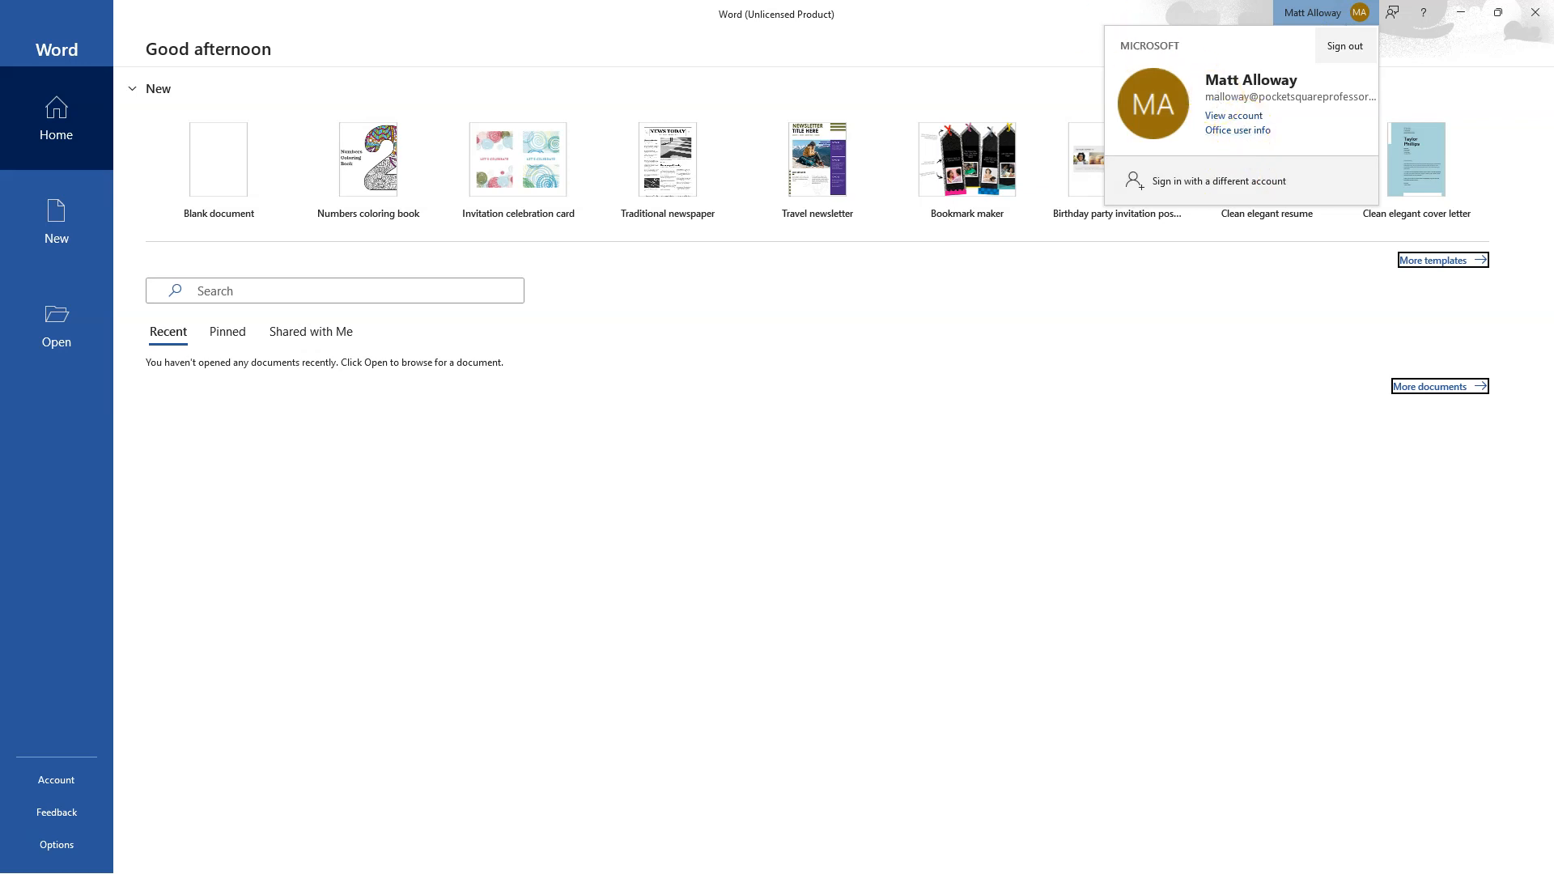
pyautogui.click(810, 17)
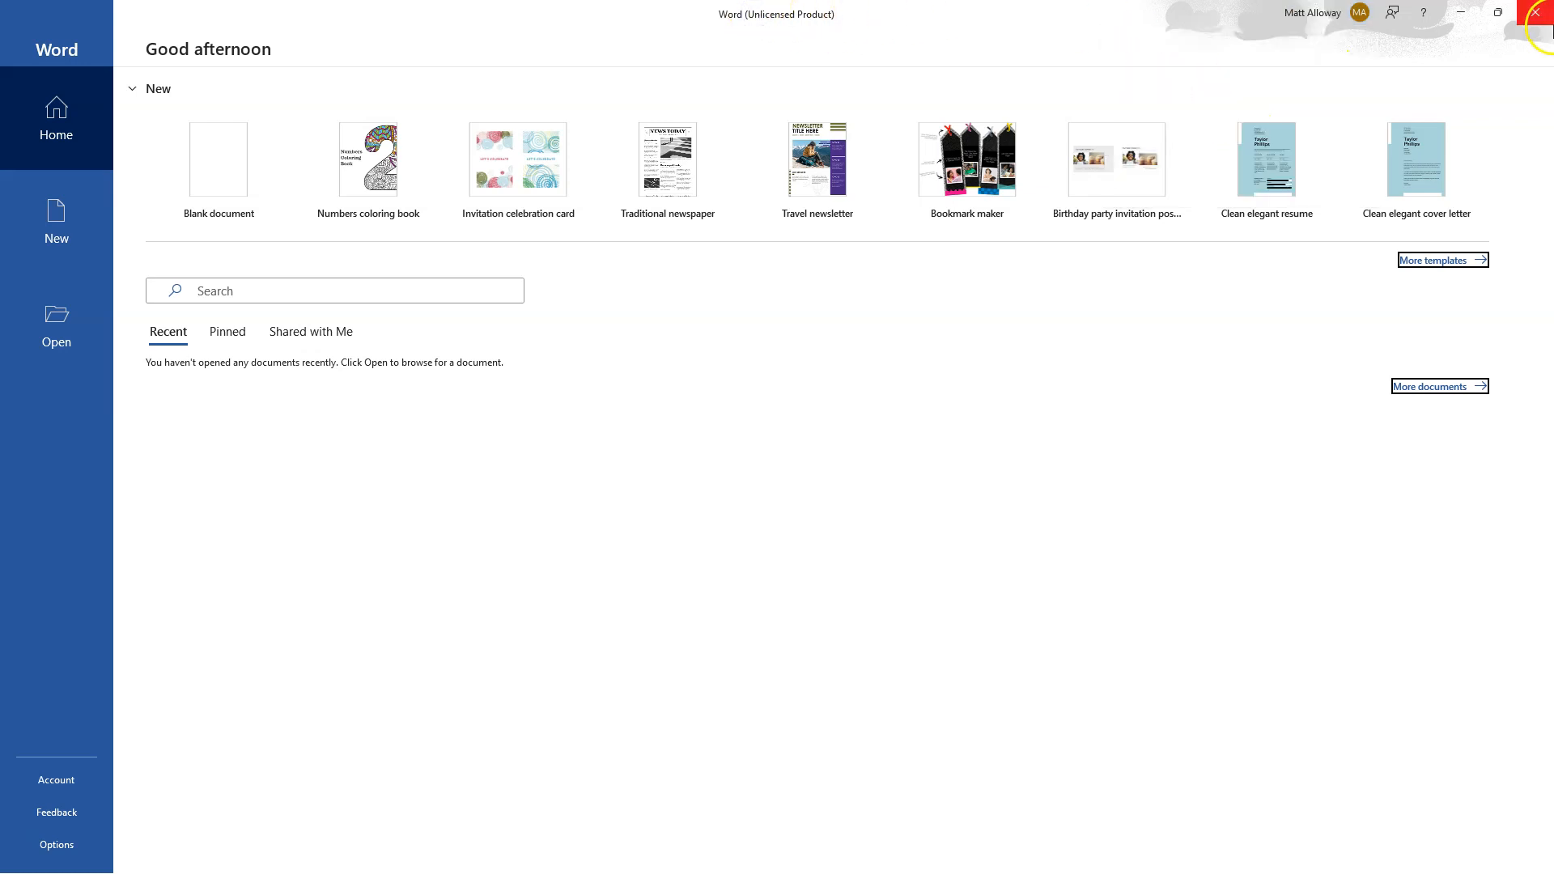
# - Dismiss the Teams promotion banner, recheck the account details, and close Word
pyautogui.click(1540, 24)
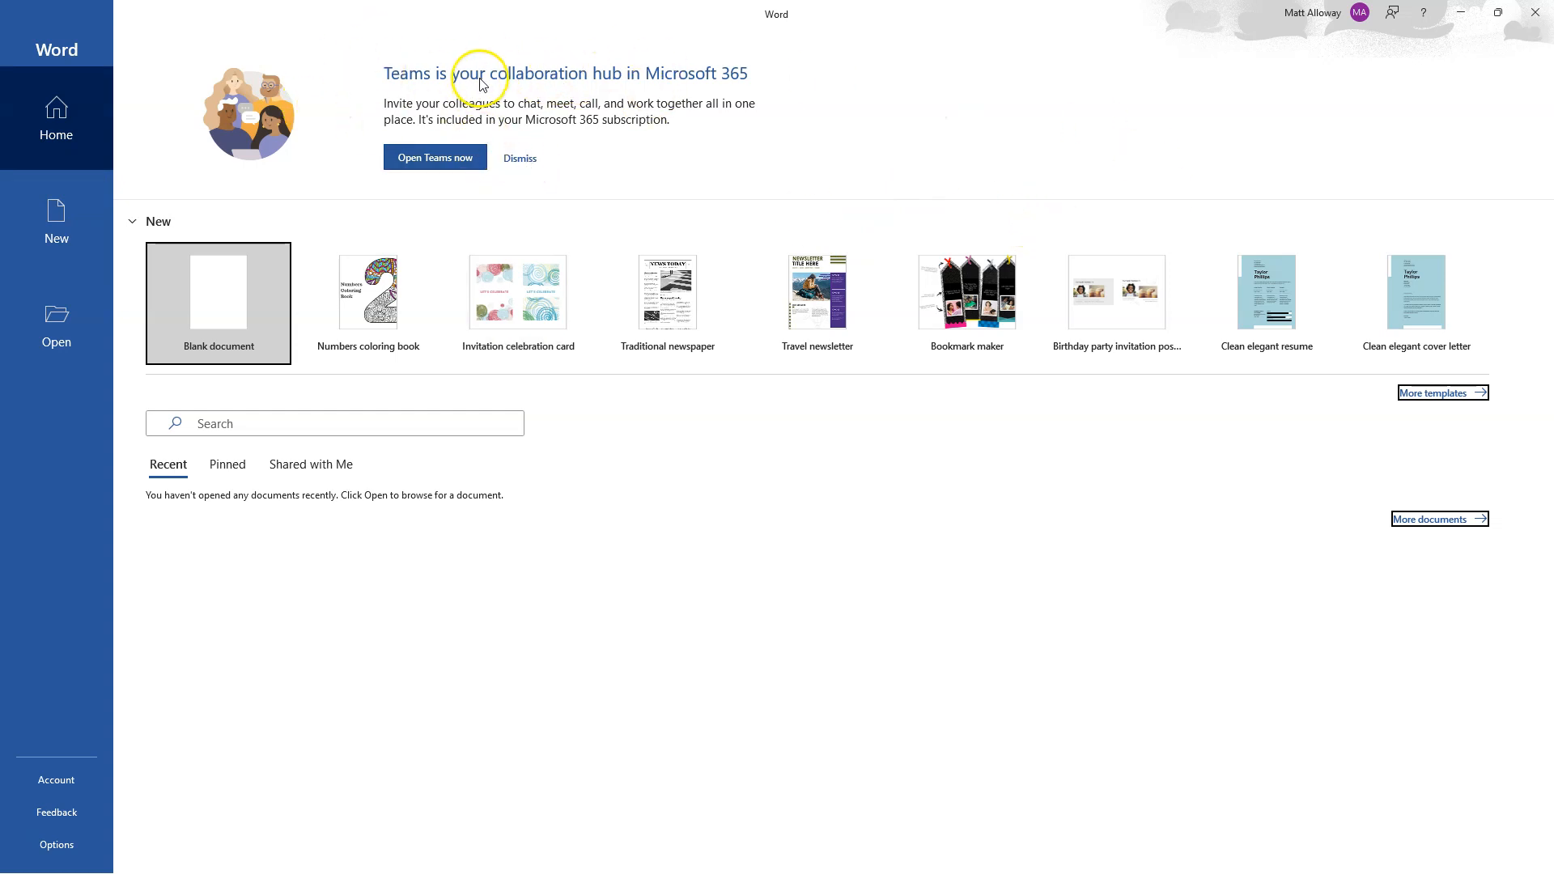
pyautogui.click(522, 159)
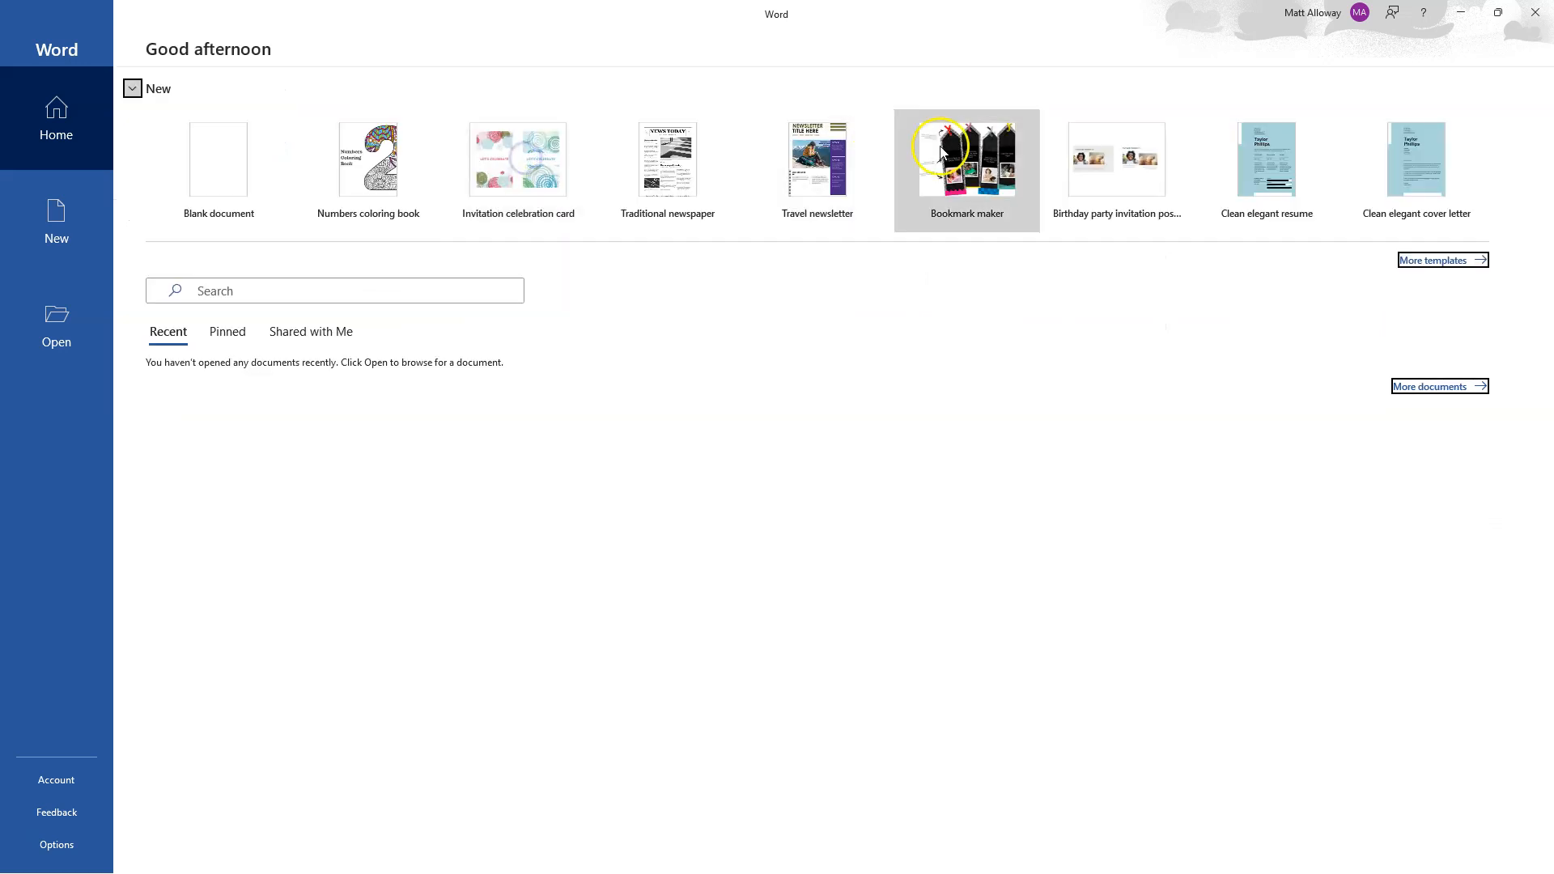
pyautogui.click(1309, 14)
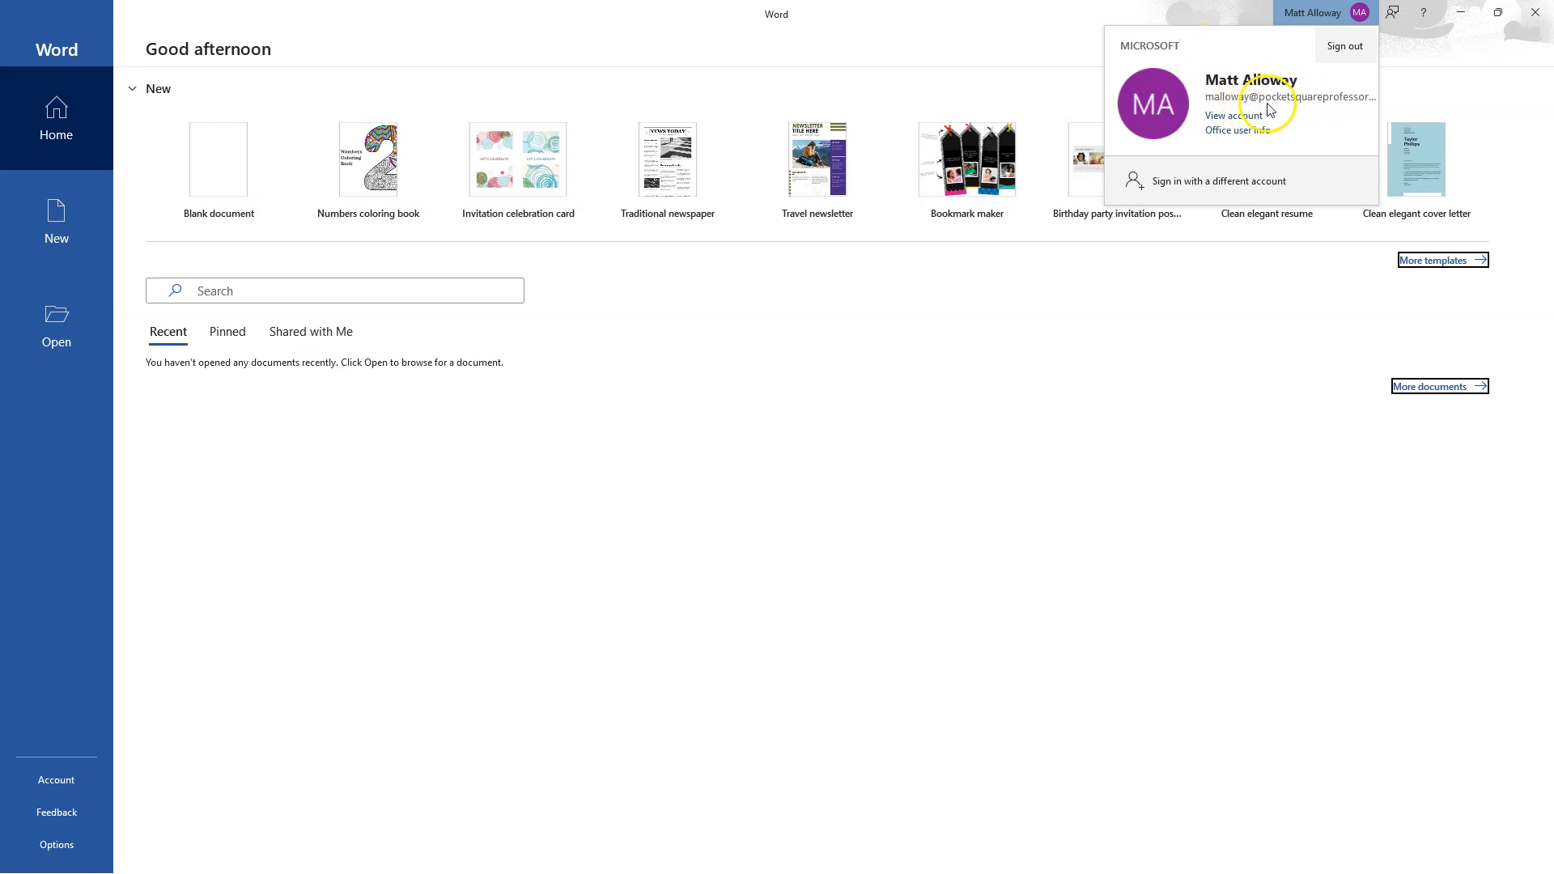
pyautogui.click(1158, 10)
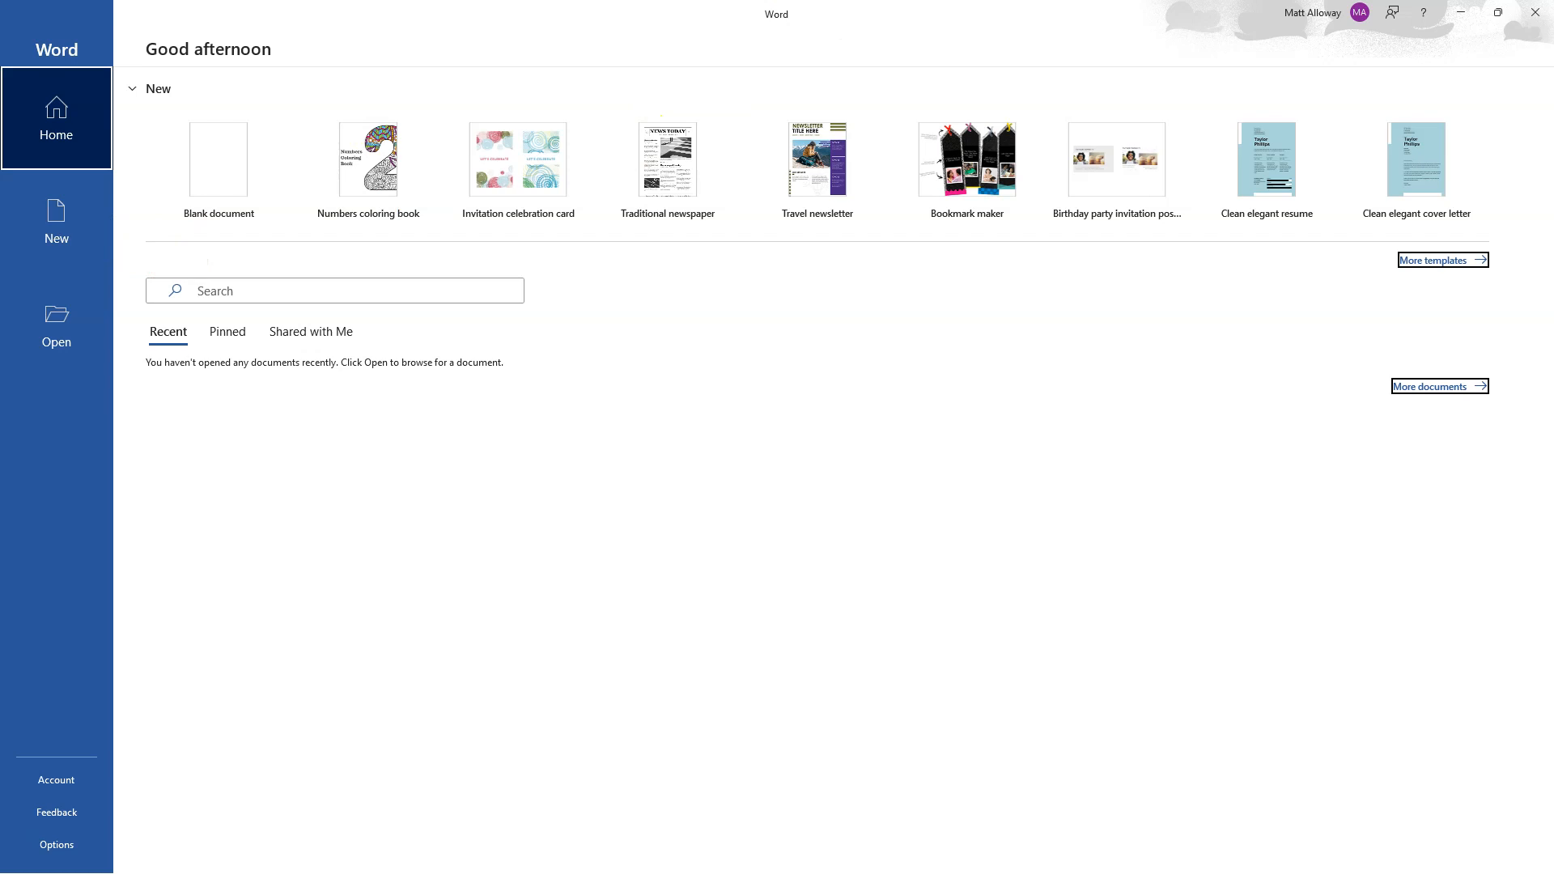
pyautogui.click(1540, 14)
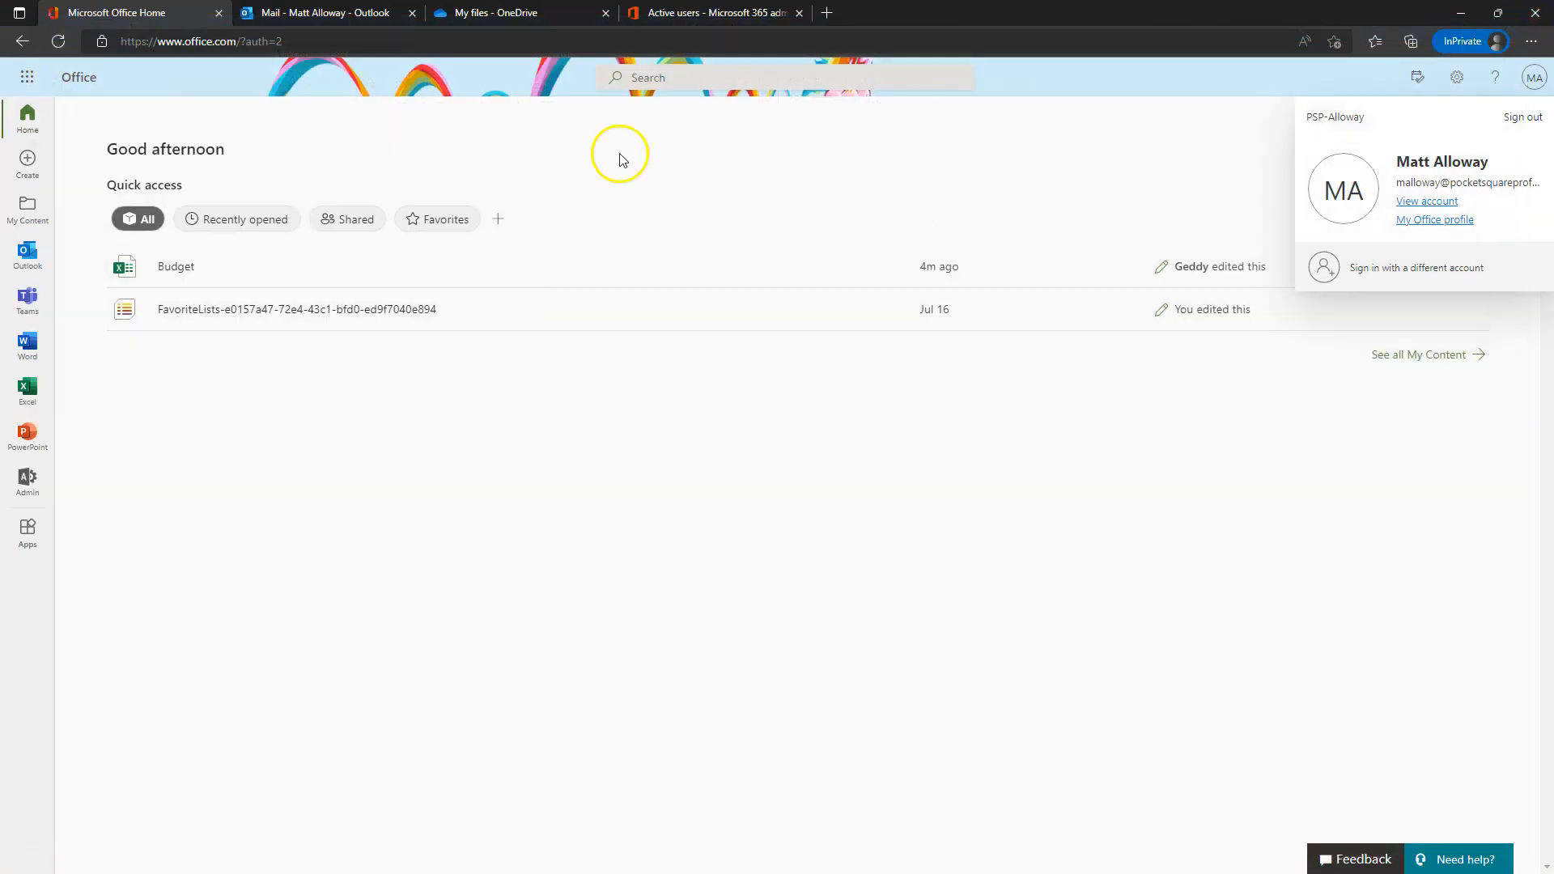
# - Create a new Word document from OneDrive's New menu and type 'This is a document'
pyautogui.click(486, 12)
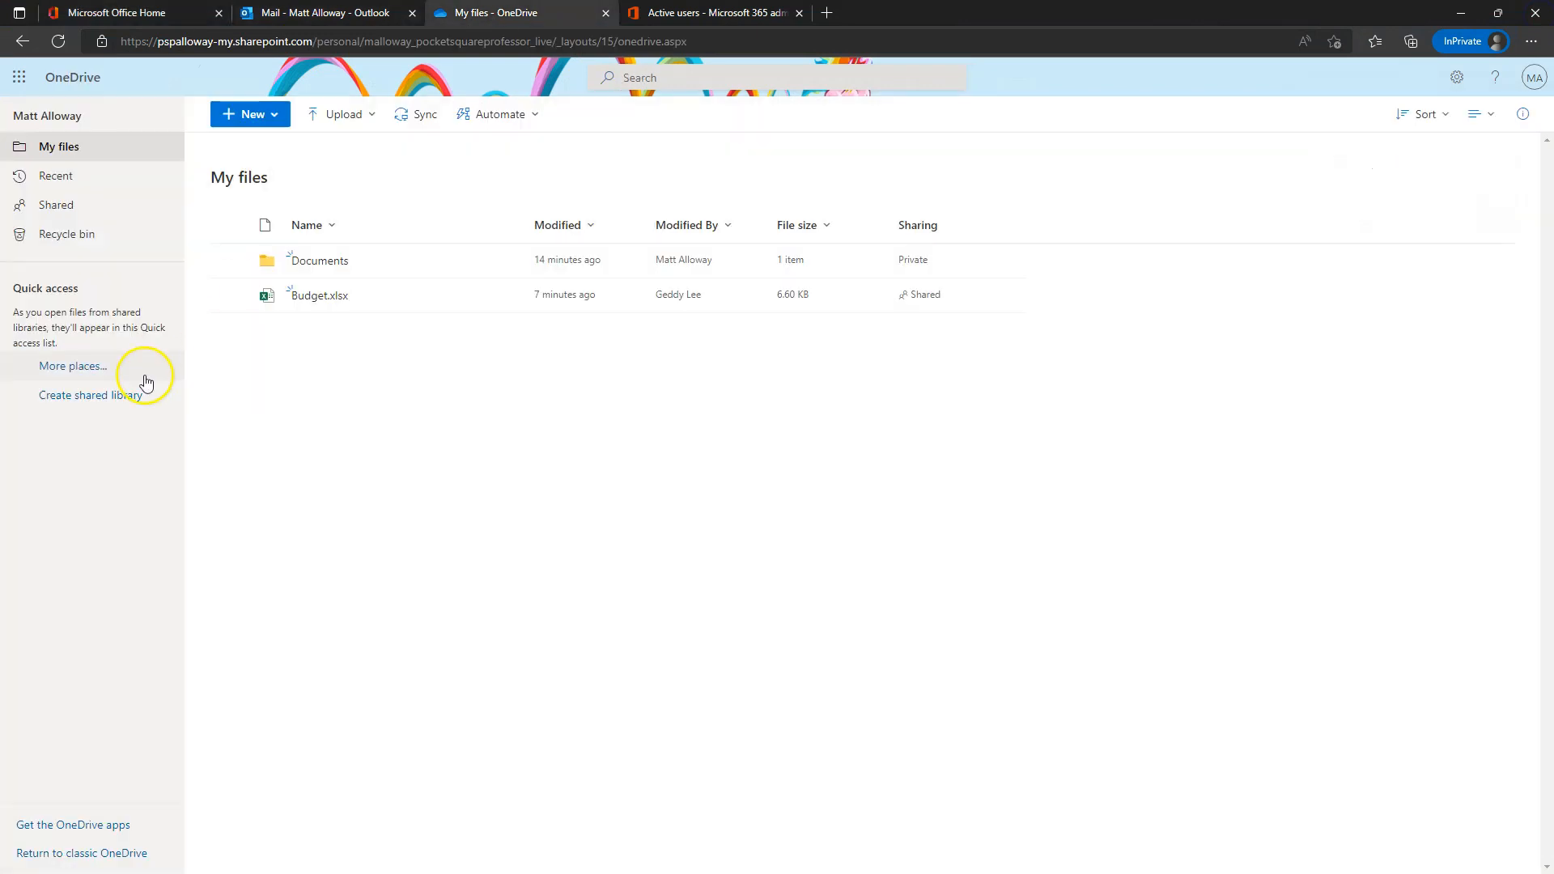
pyautogui.click(231, 227)
pyautogui.click(231, 229)
pyautogui.click(256, 121)
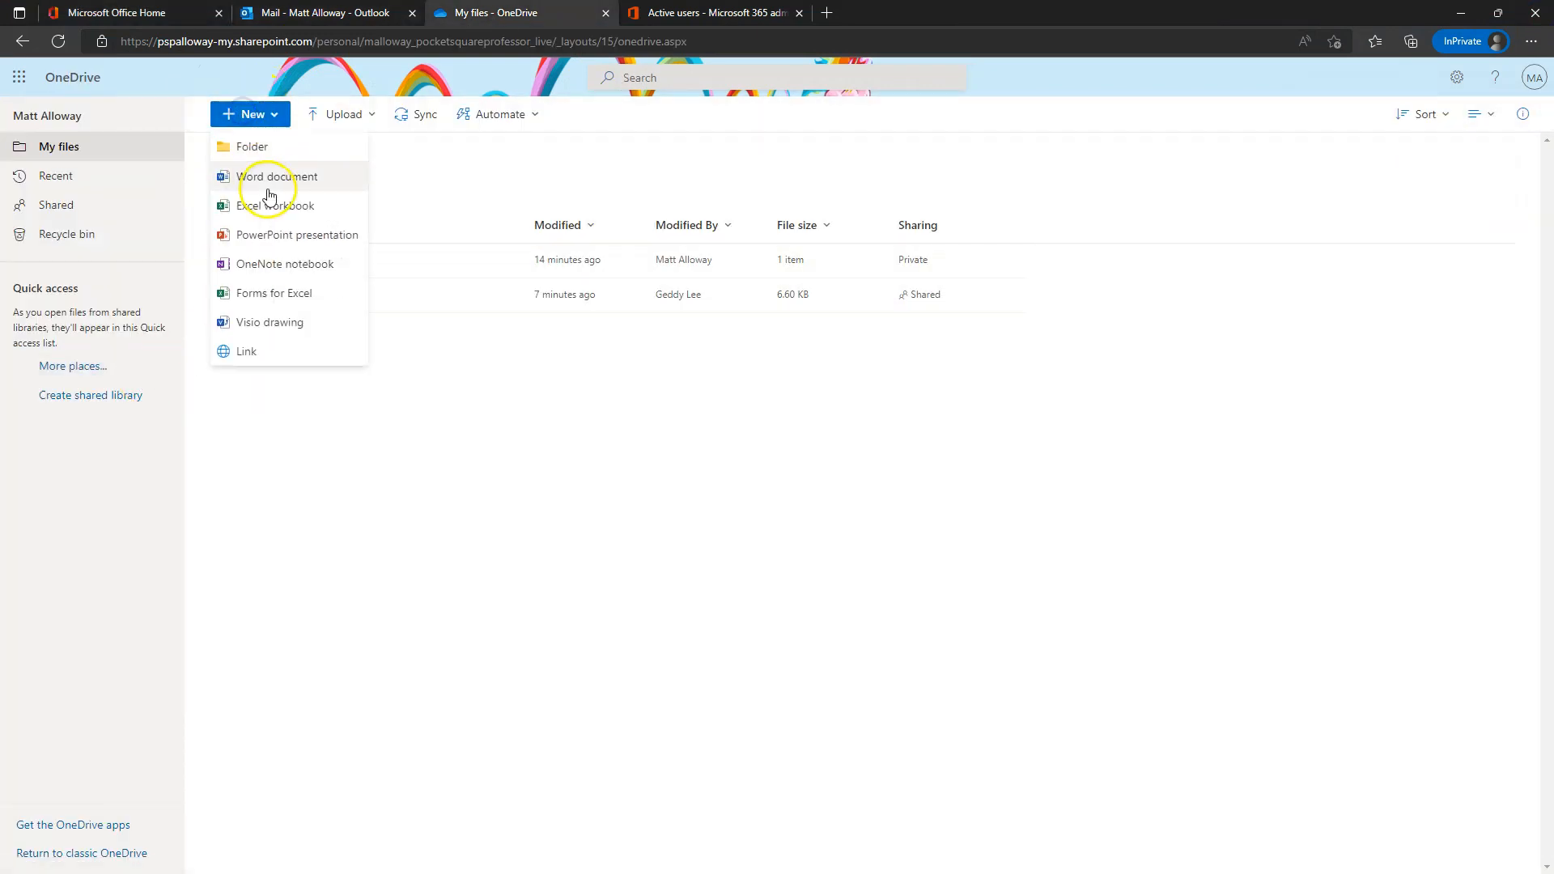
pyautogui.click(272, 178)
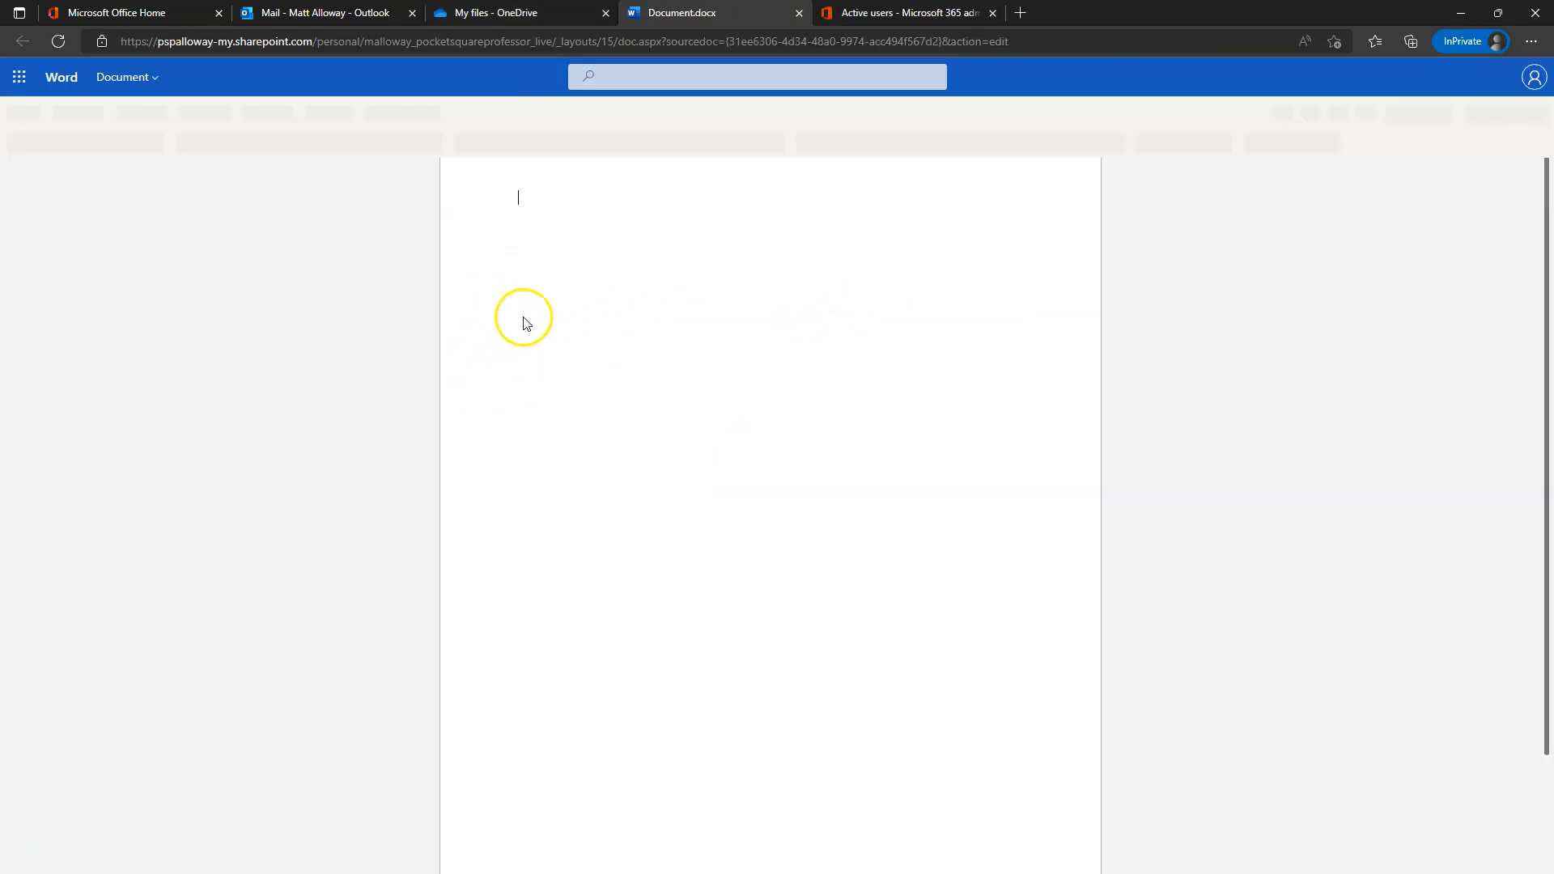
pyautogui.write('This is a document')
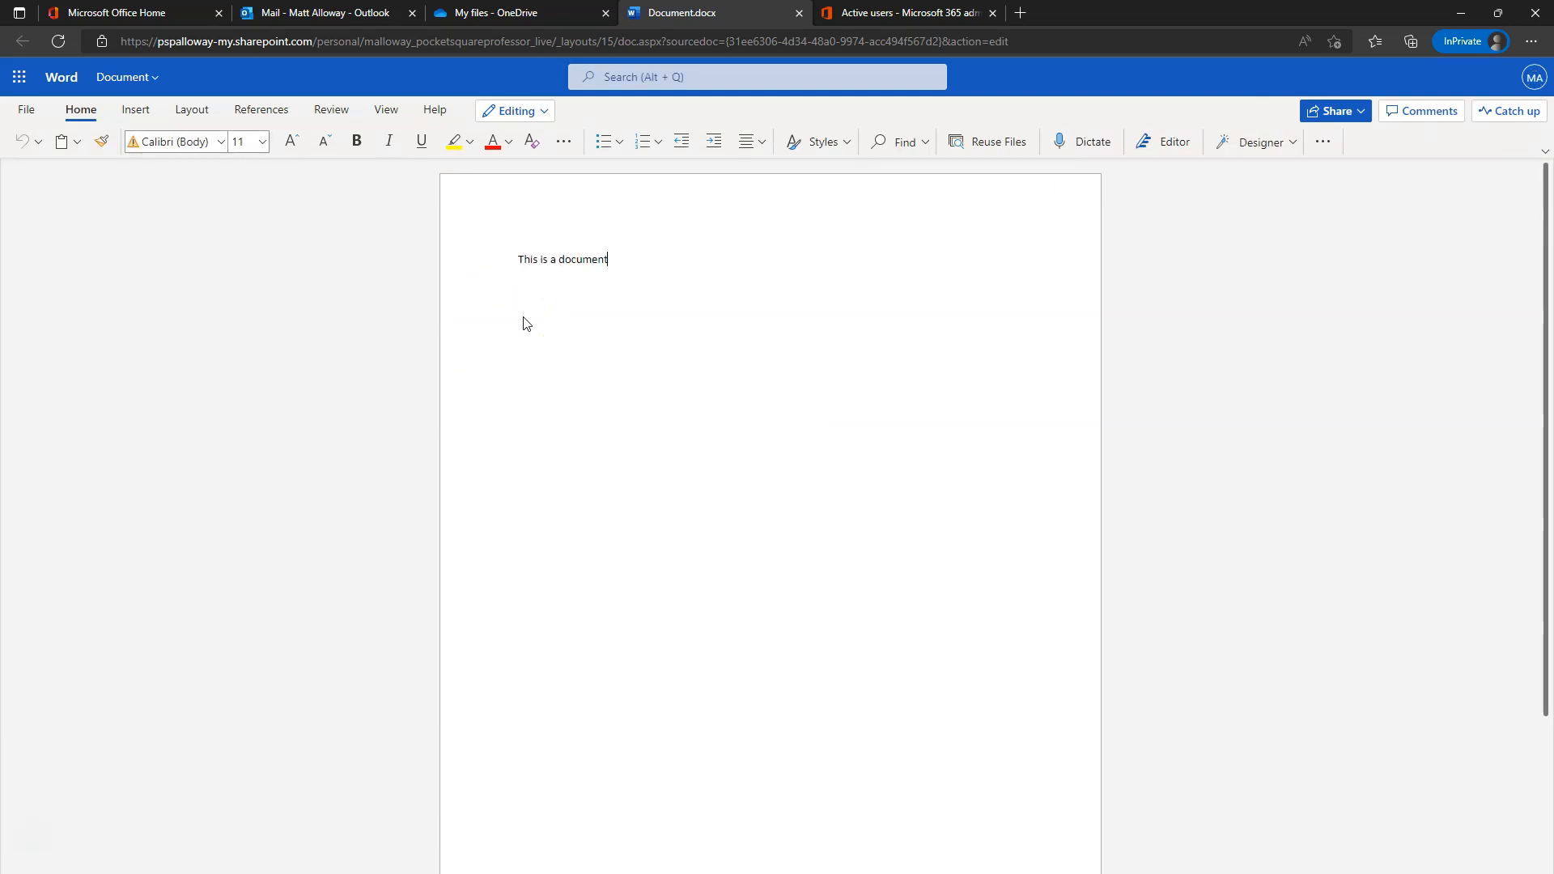
# - Open Document.docx in desktop Word from the Editing options and dismiss the handoff message
pyautogui.click(511, 109)
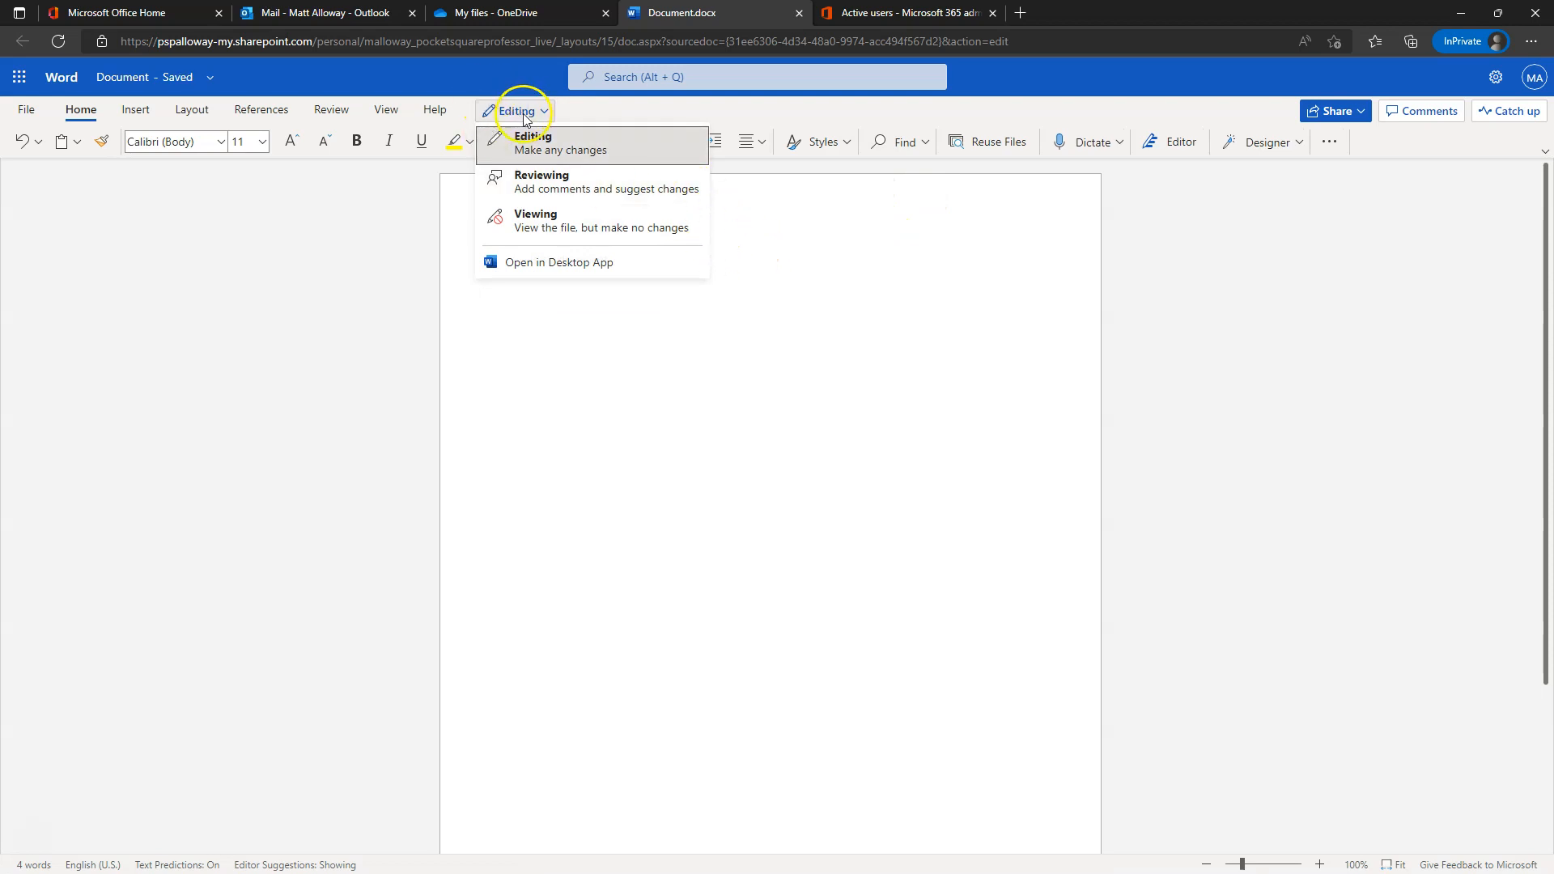
pyautogui.click(545, 268)
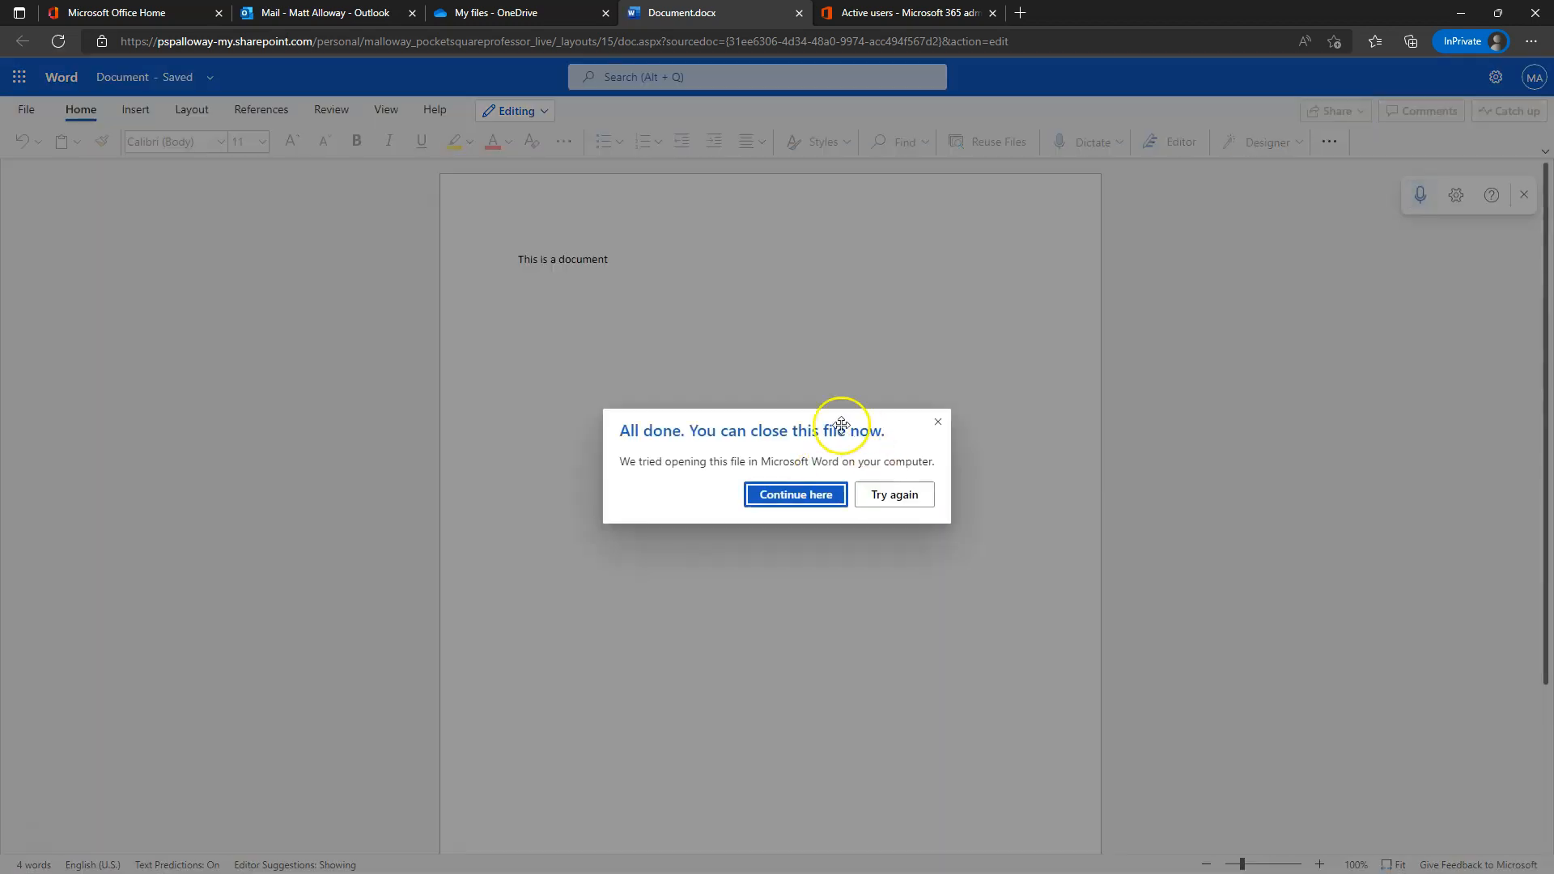
pyautogui.click(771, 492)
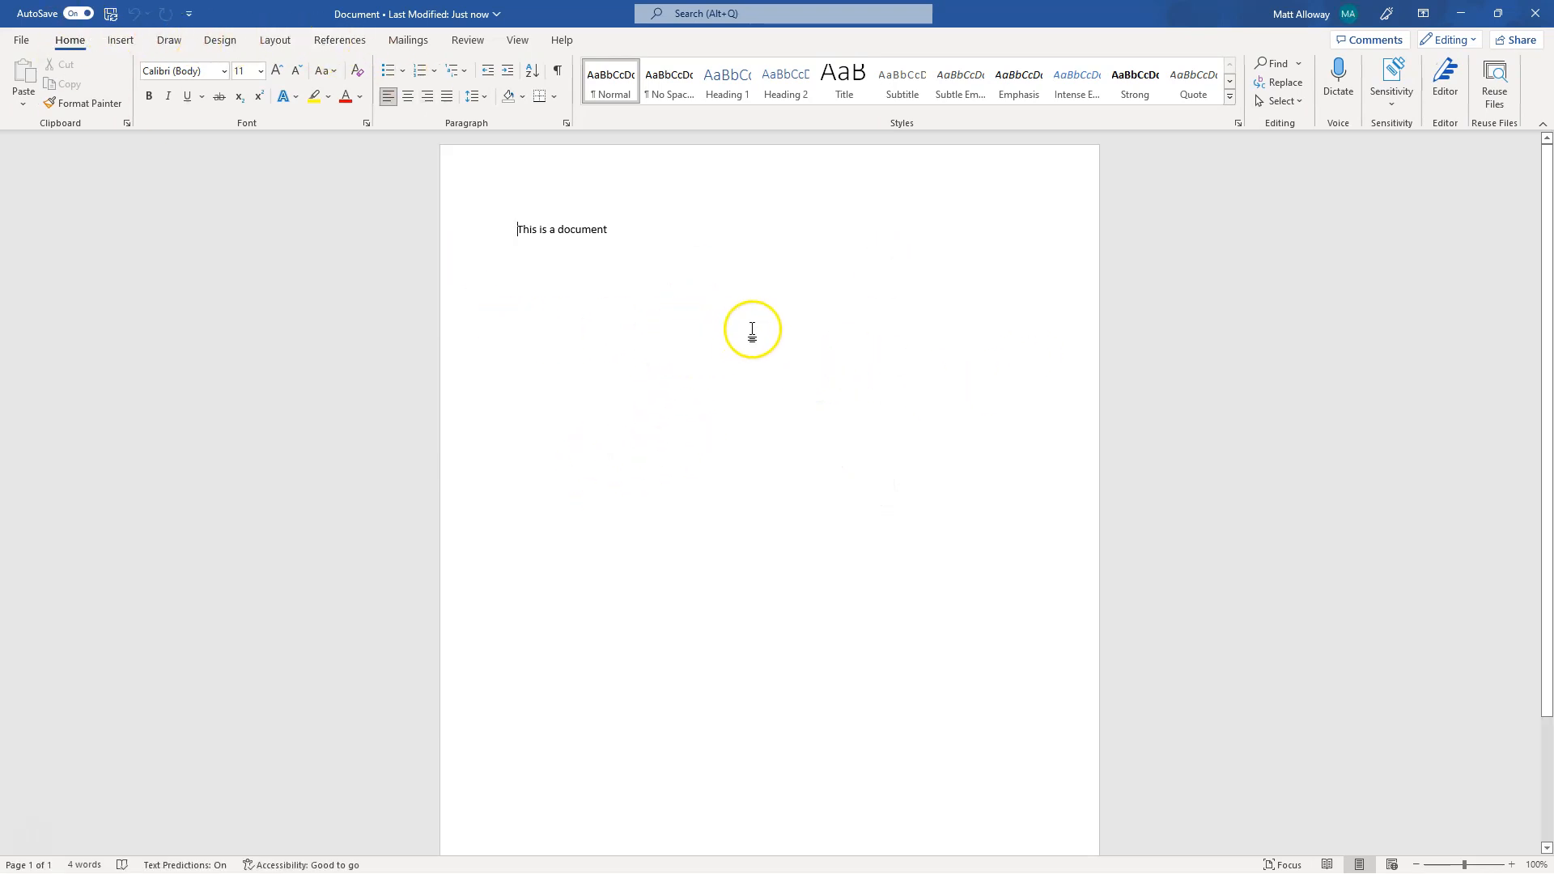
# - After checking the signed-in account, type 'This is cool!' on a new line below 'This is a document' and close desktop Word
pyautogui.click(1302, 22)
pyautogui.click(527, 288)
pyautogui.click(620, 229)
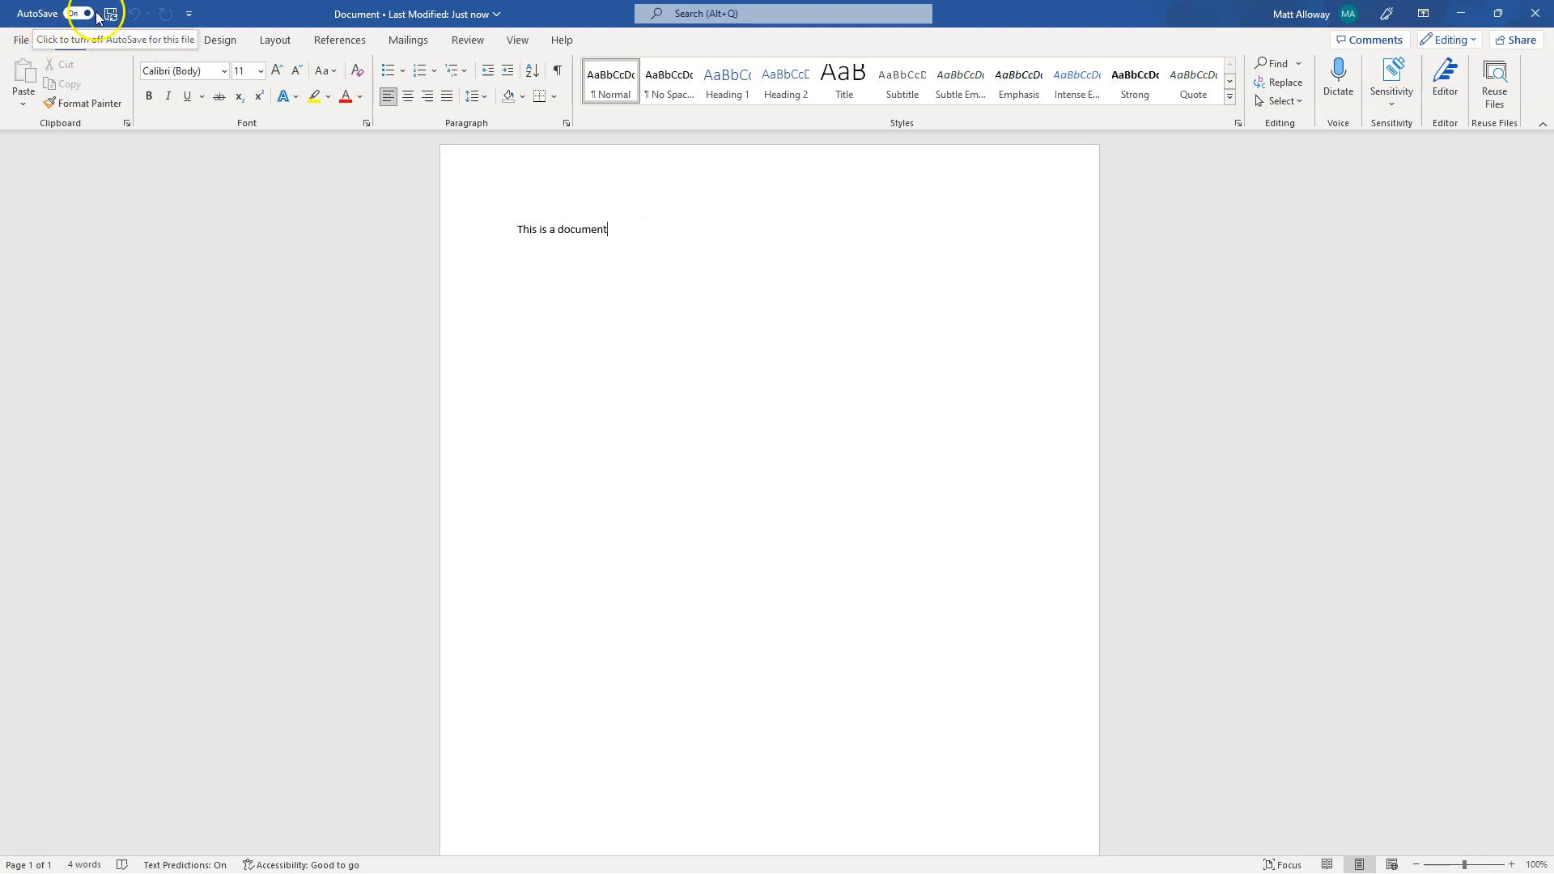
pyautogui.press('Return')
pyautogui.write('This is a')
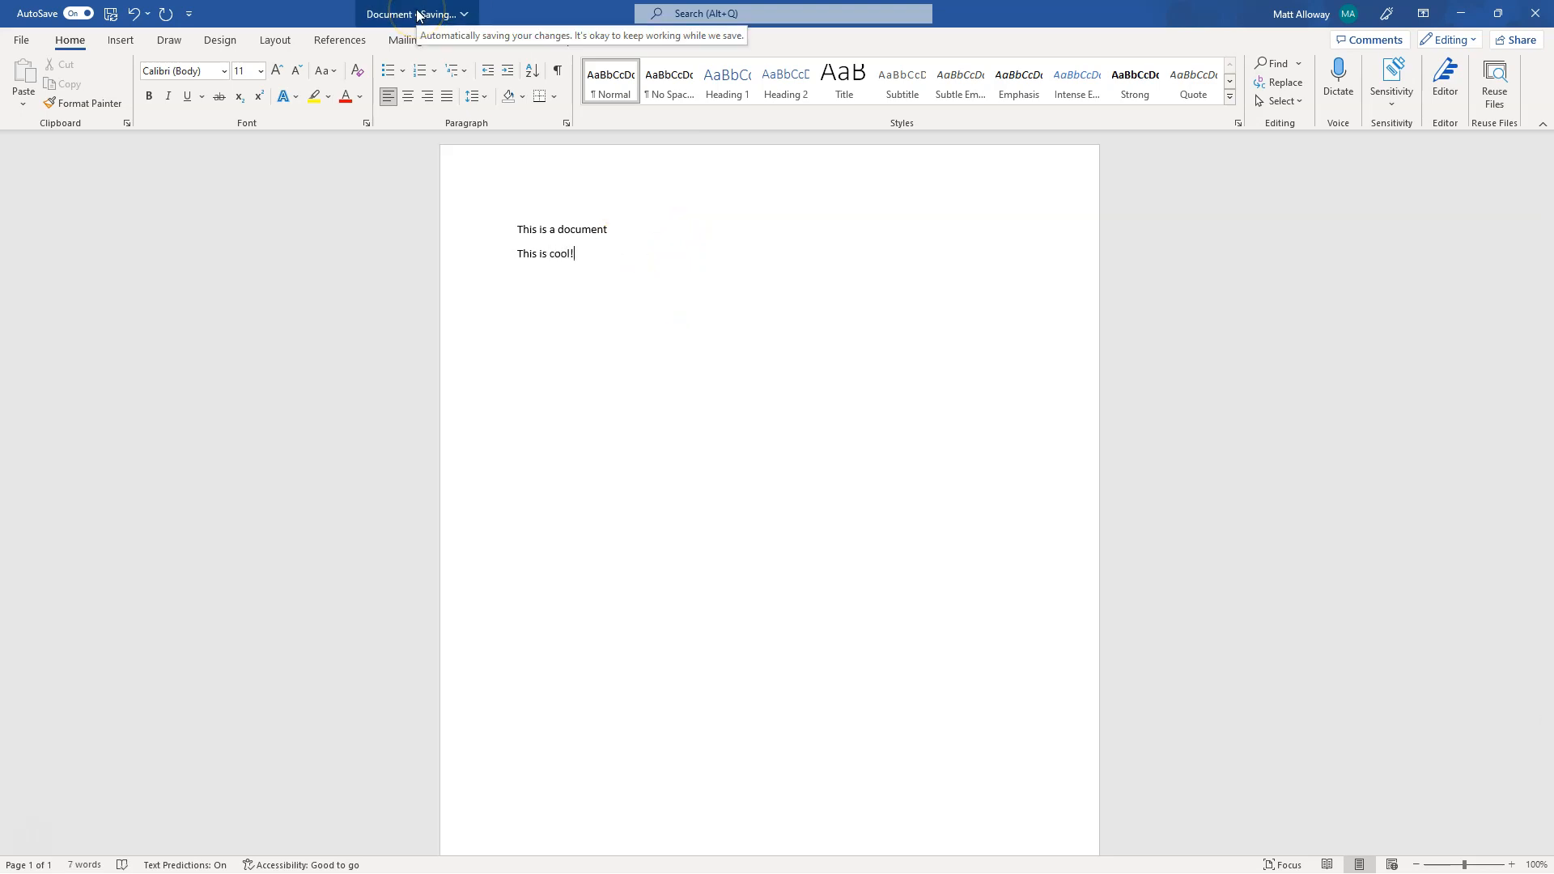
pyautogui.click(1538, 17)
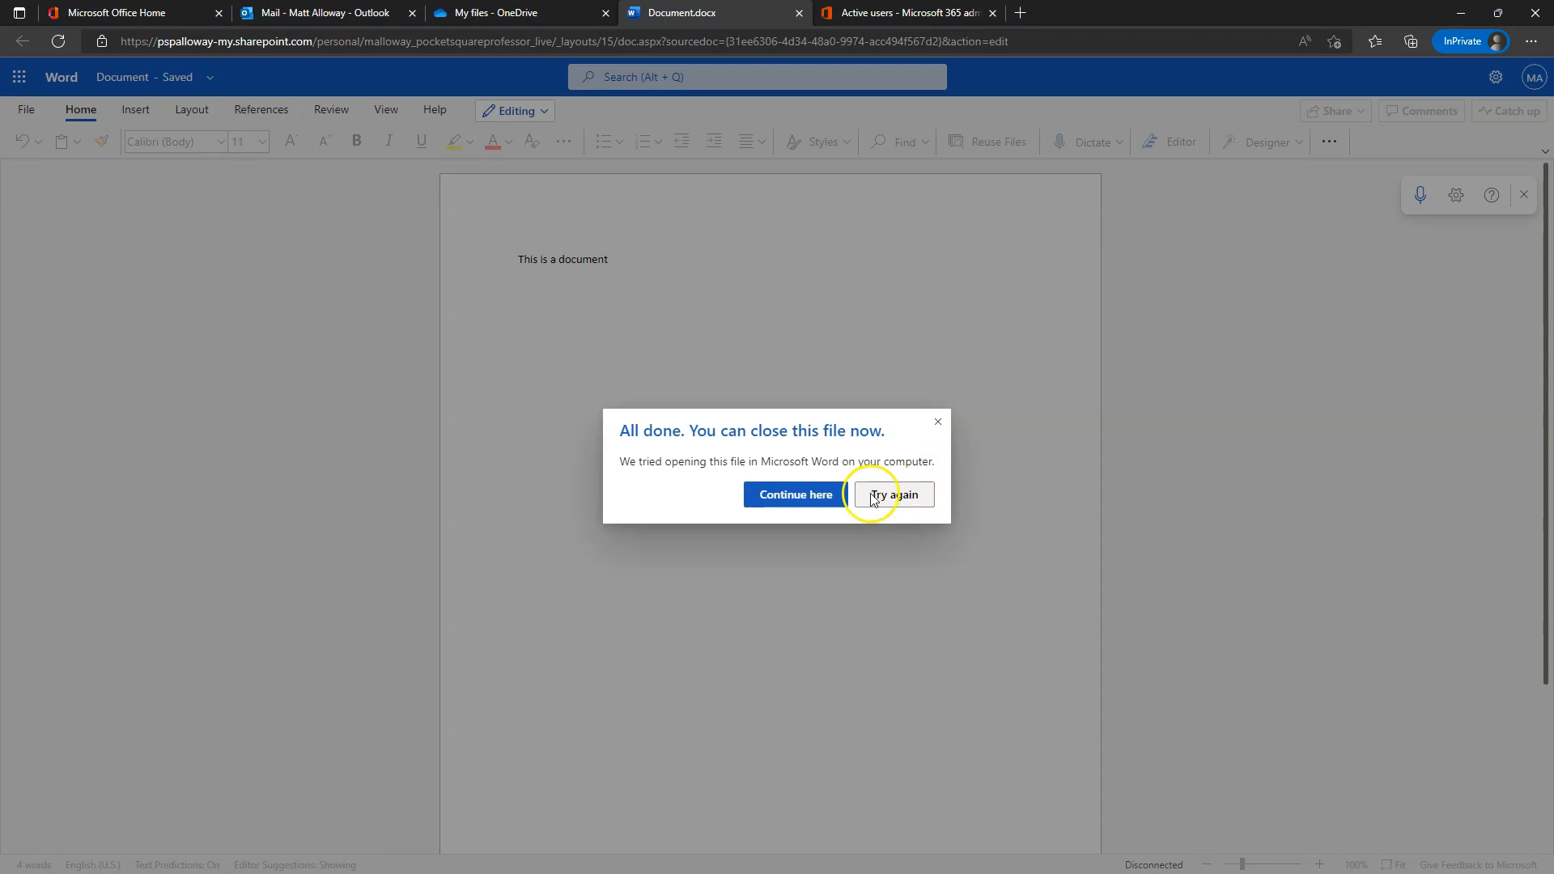
# - Reload Word for the web, review the synced 'This is cool!' edit and close the Document.docx tab
pyautogui.click(931, 421)
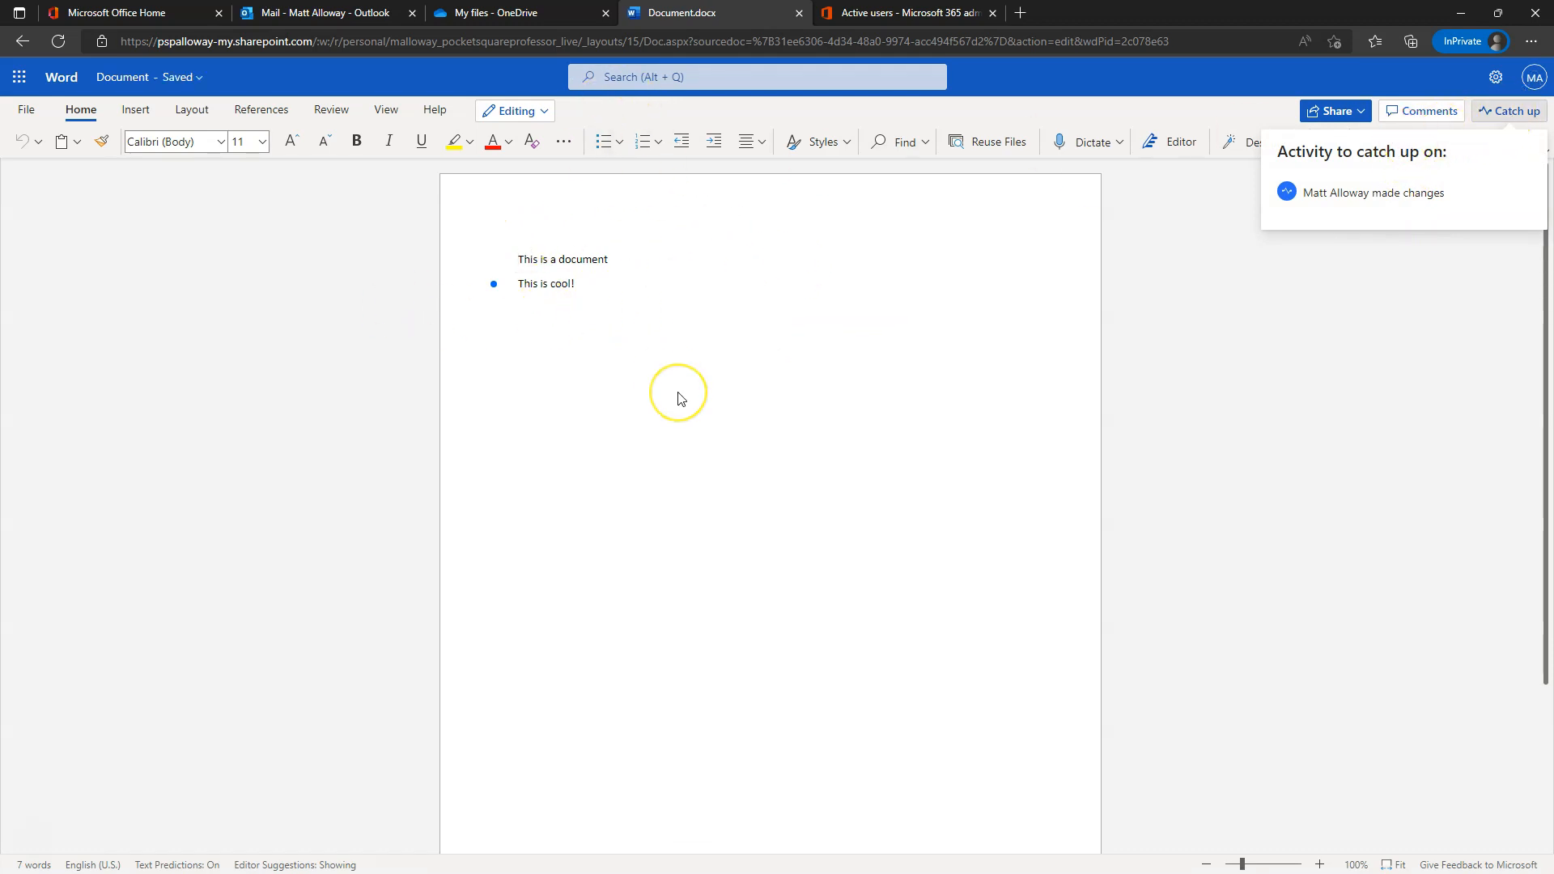
pyautogui.click(493, 285)
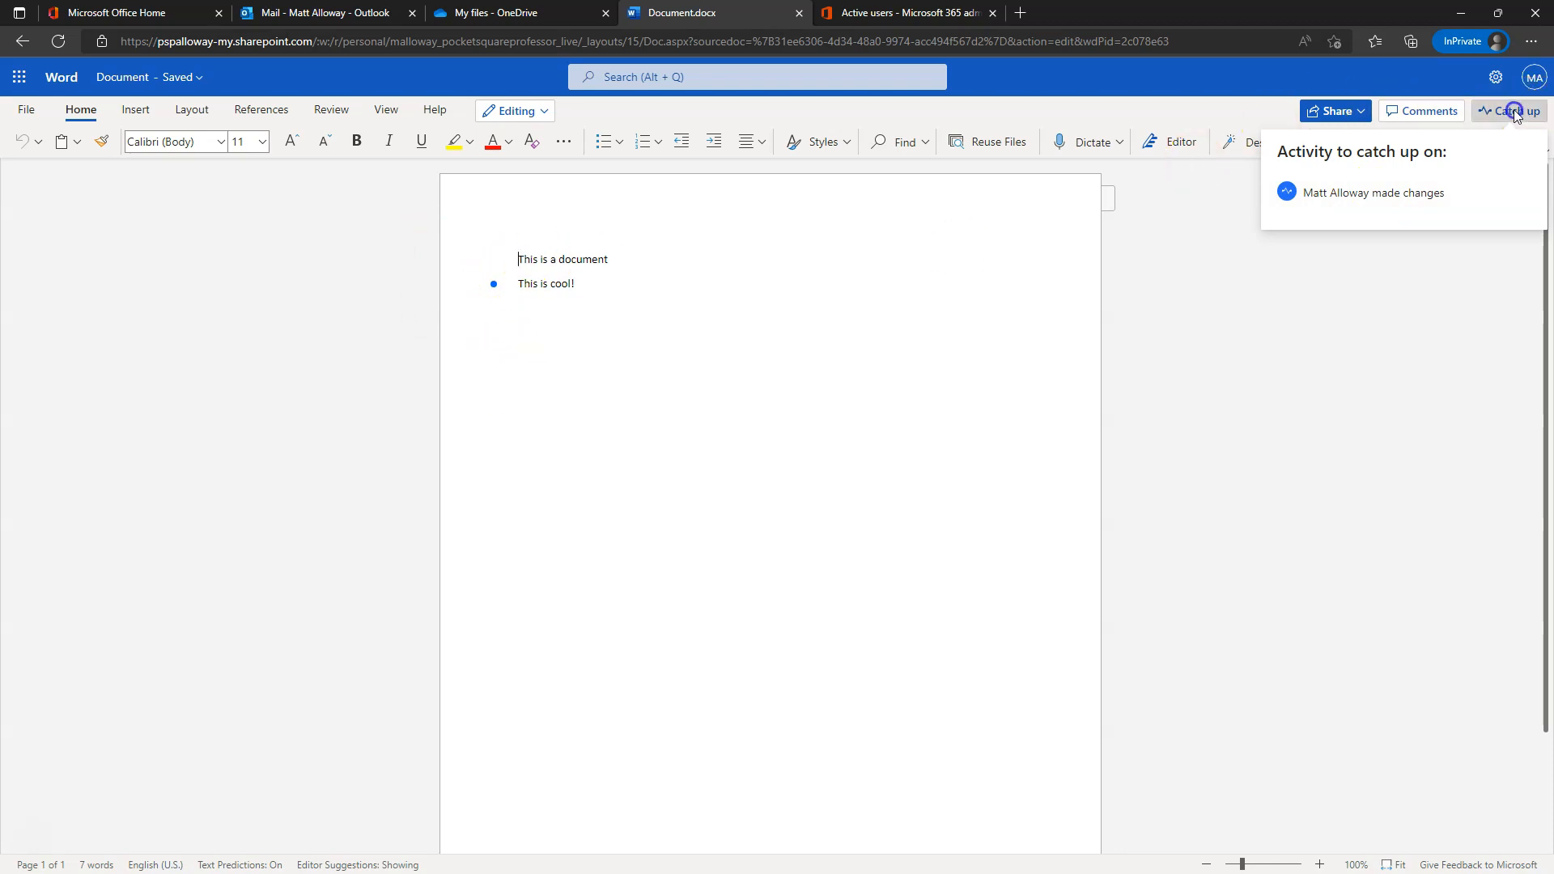
pyautogui.click(1514, 111)
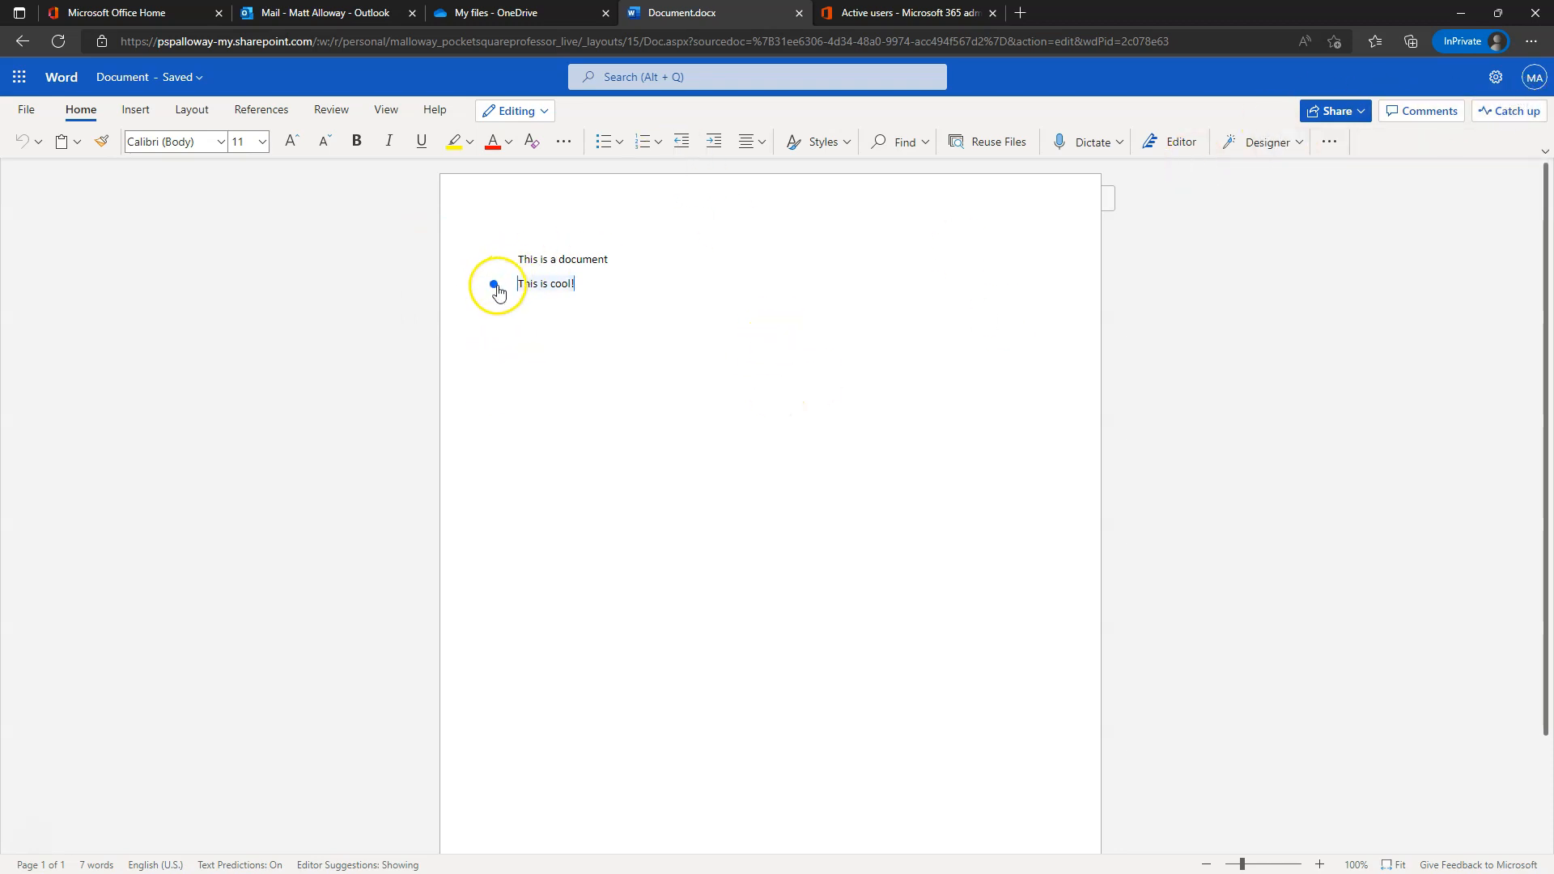
pyautogui.click(799, 13)
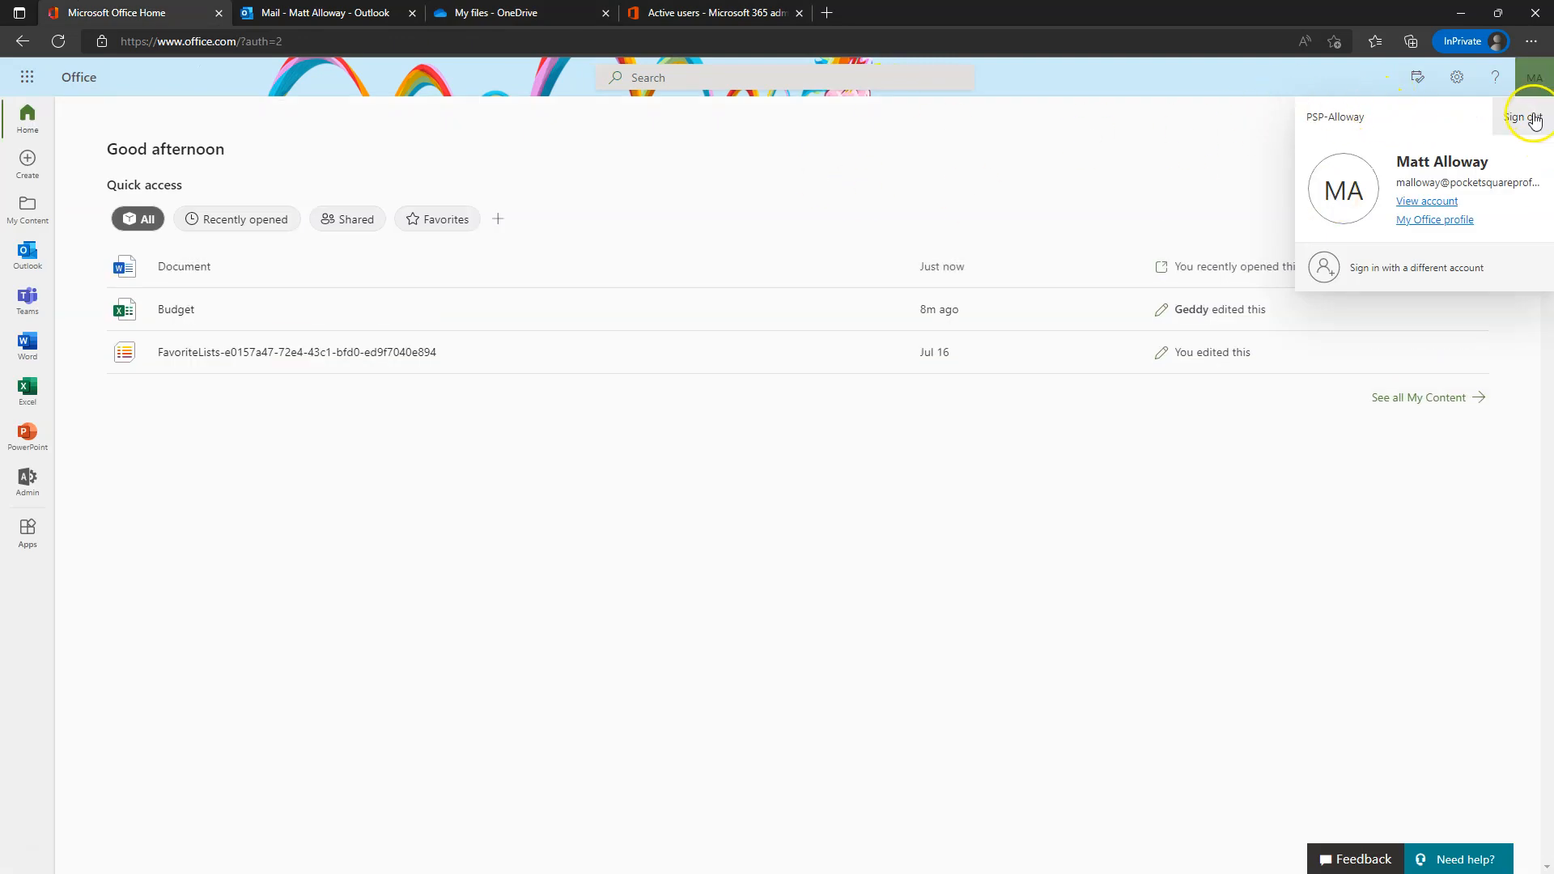
# - Choose Sign out from the account menu in Office Home
pyautogui.click(1073, 140)
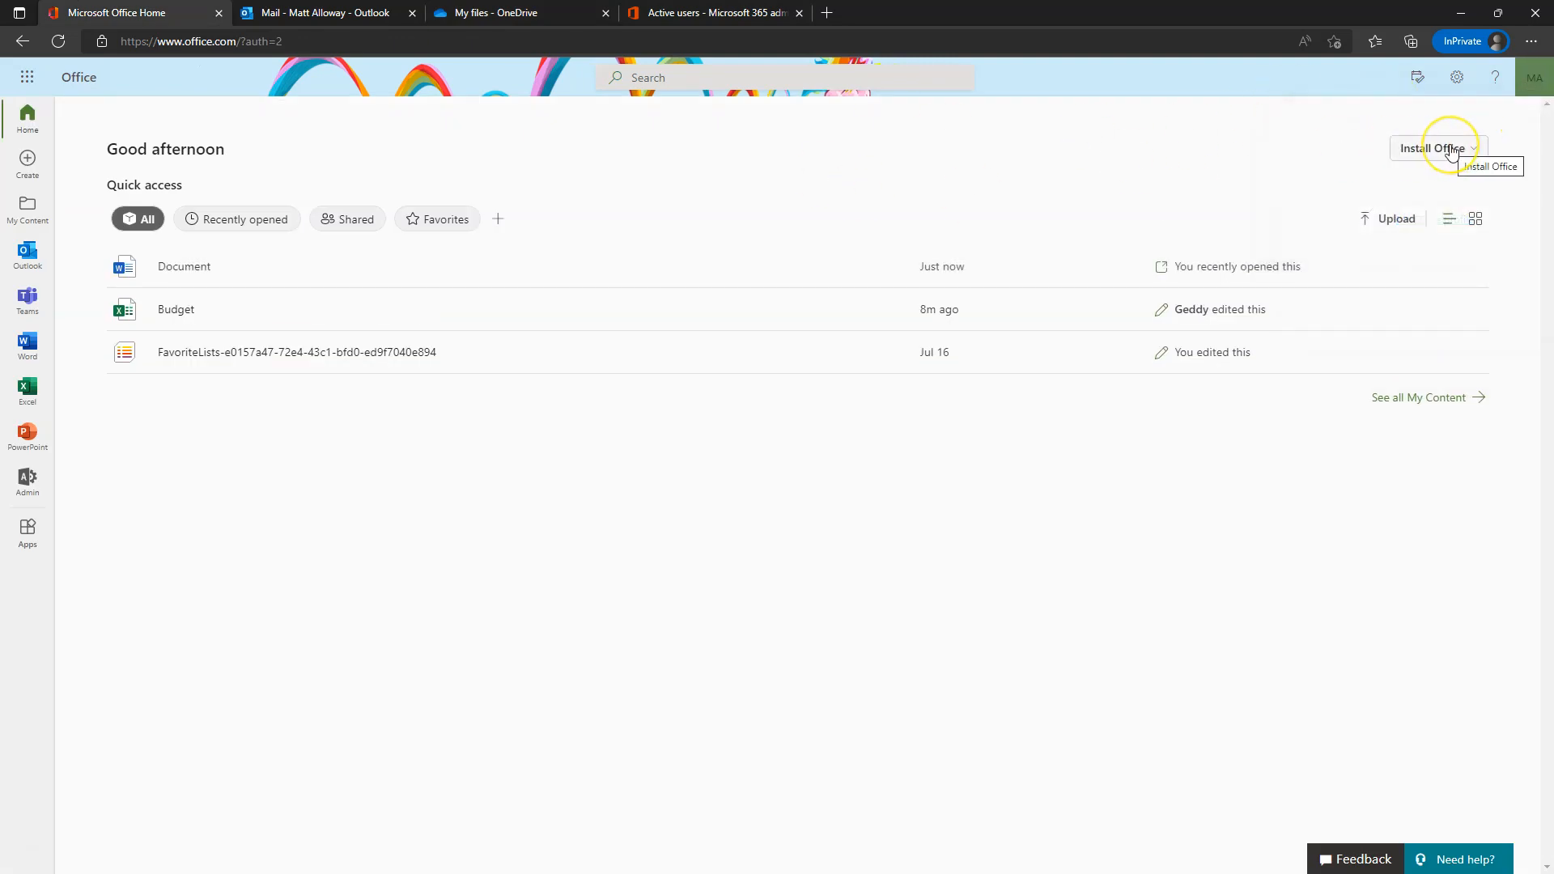
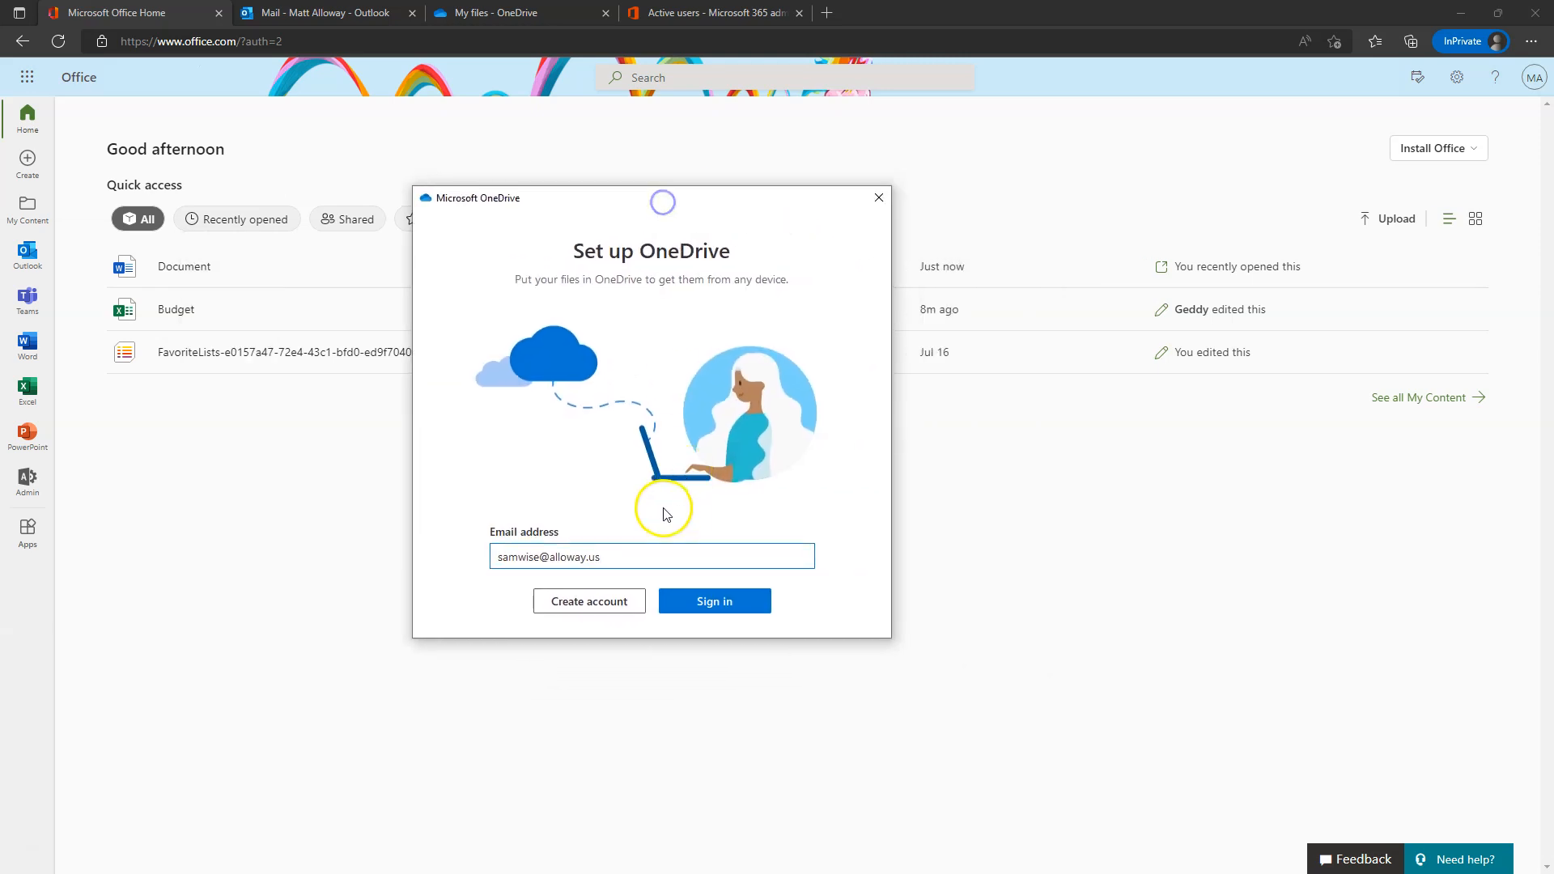
# - Sign in to the OneDrive desktop client with the work email and password, declining device management
pyautogui.press('BackSpace')
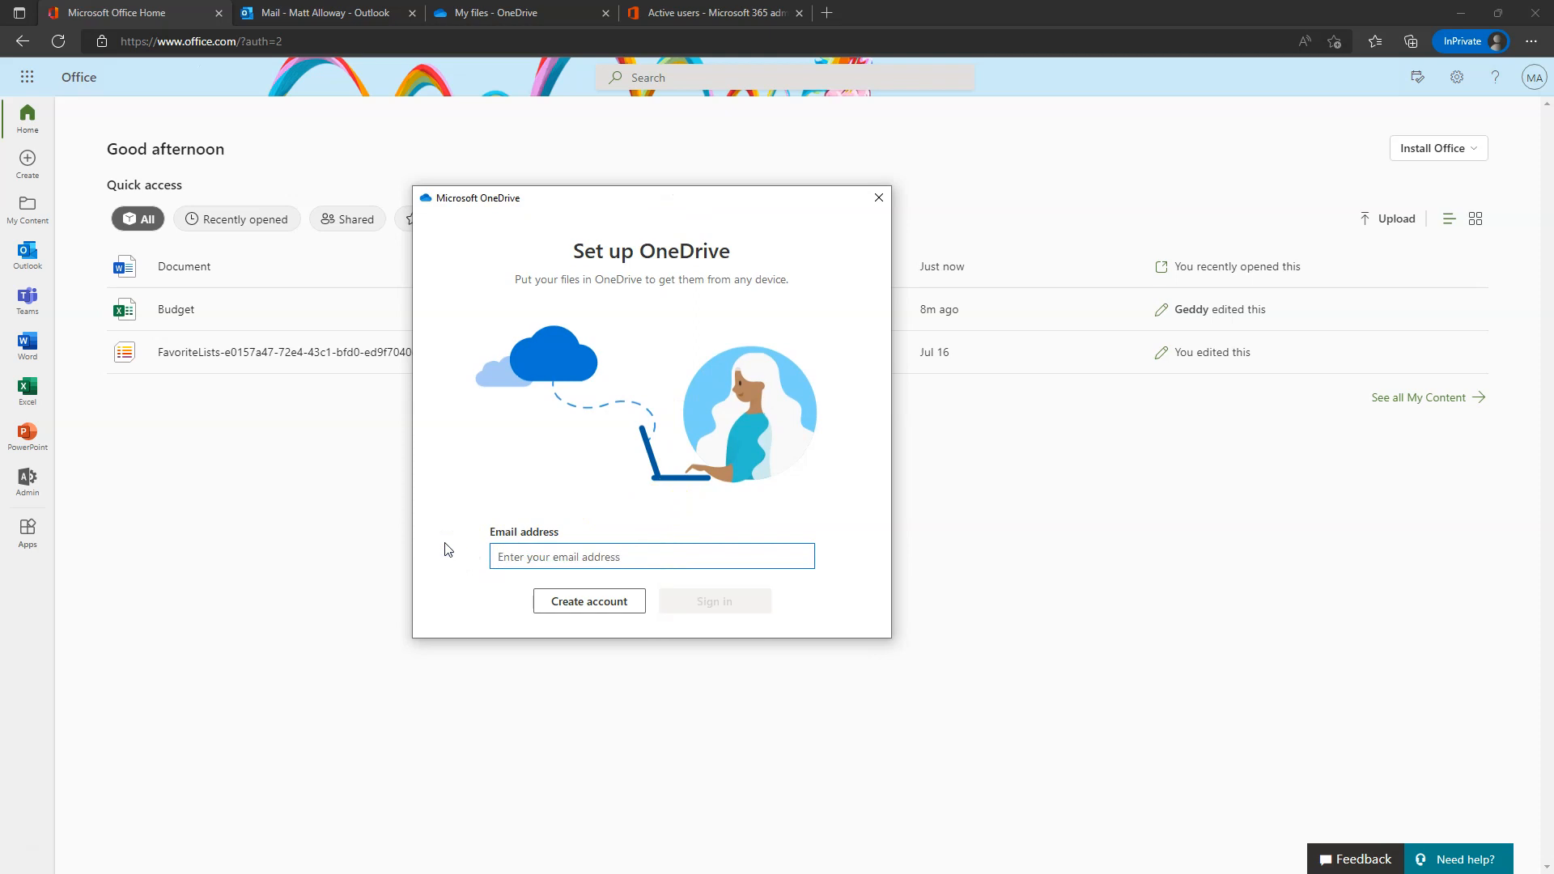
pyautogui.write('ma')
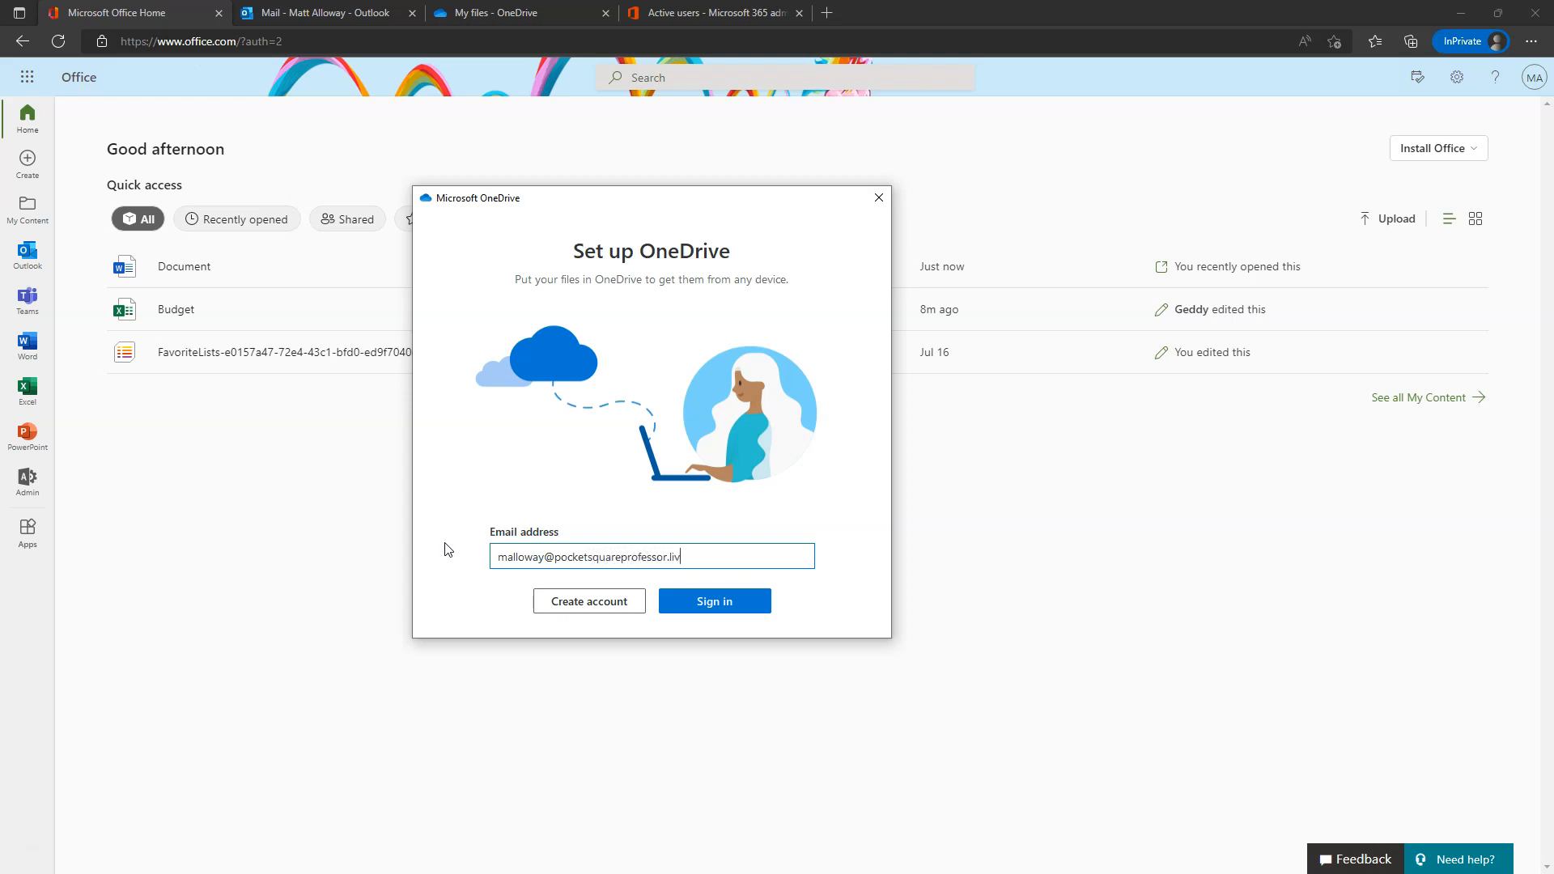
pyautogui.click(727, 601)
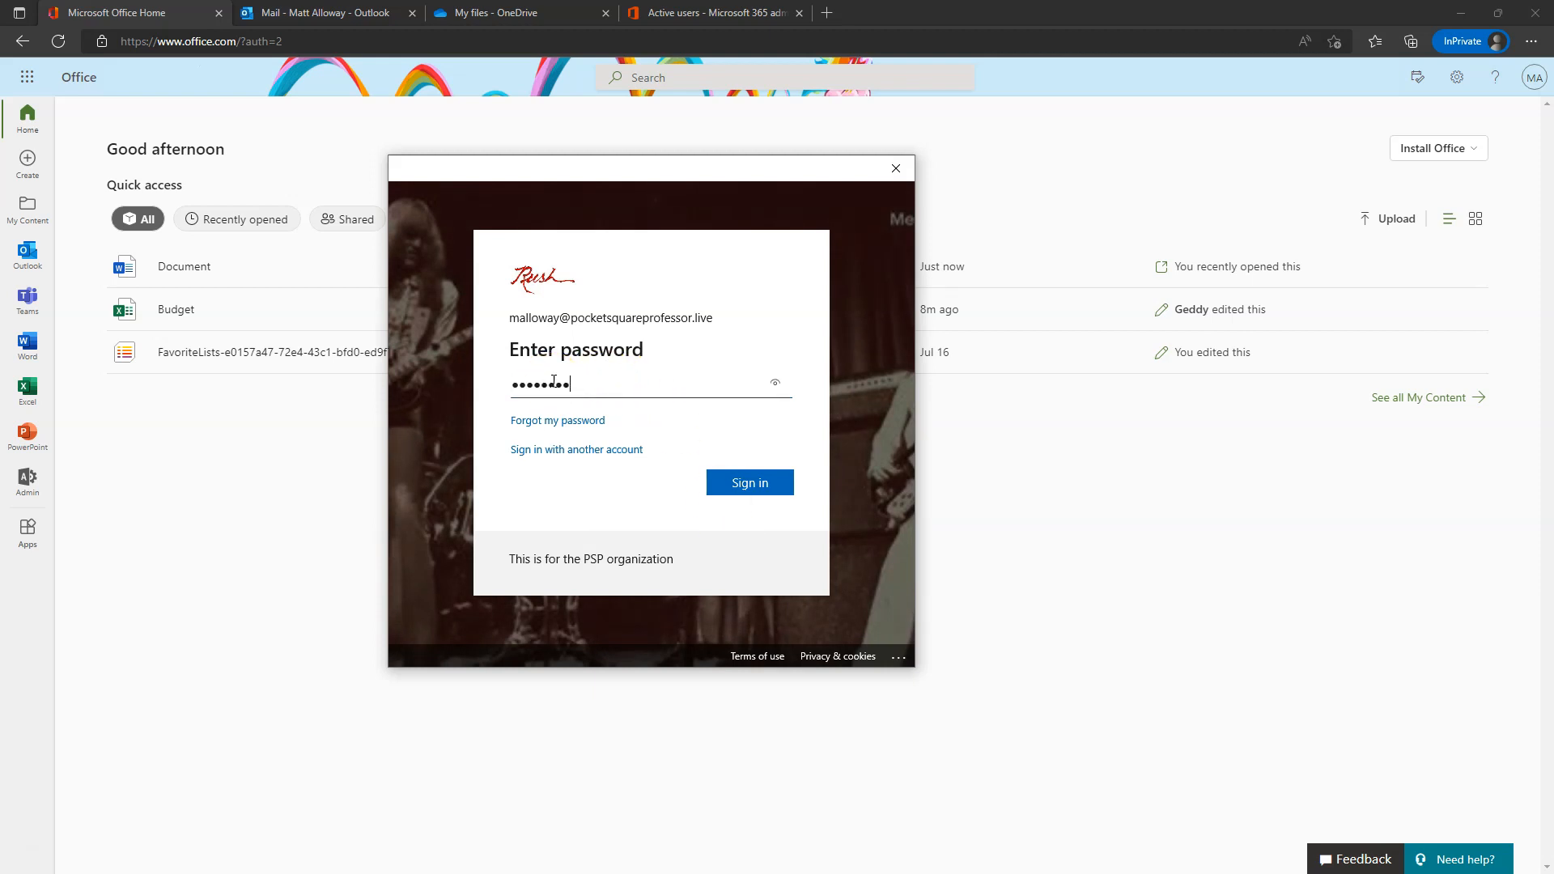
pyautogui.press('Return')
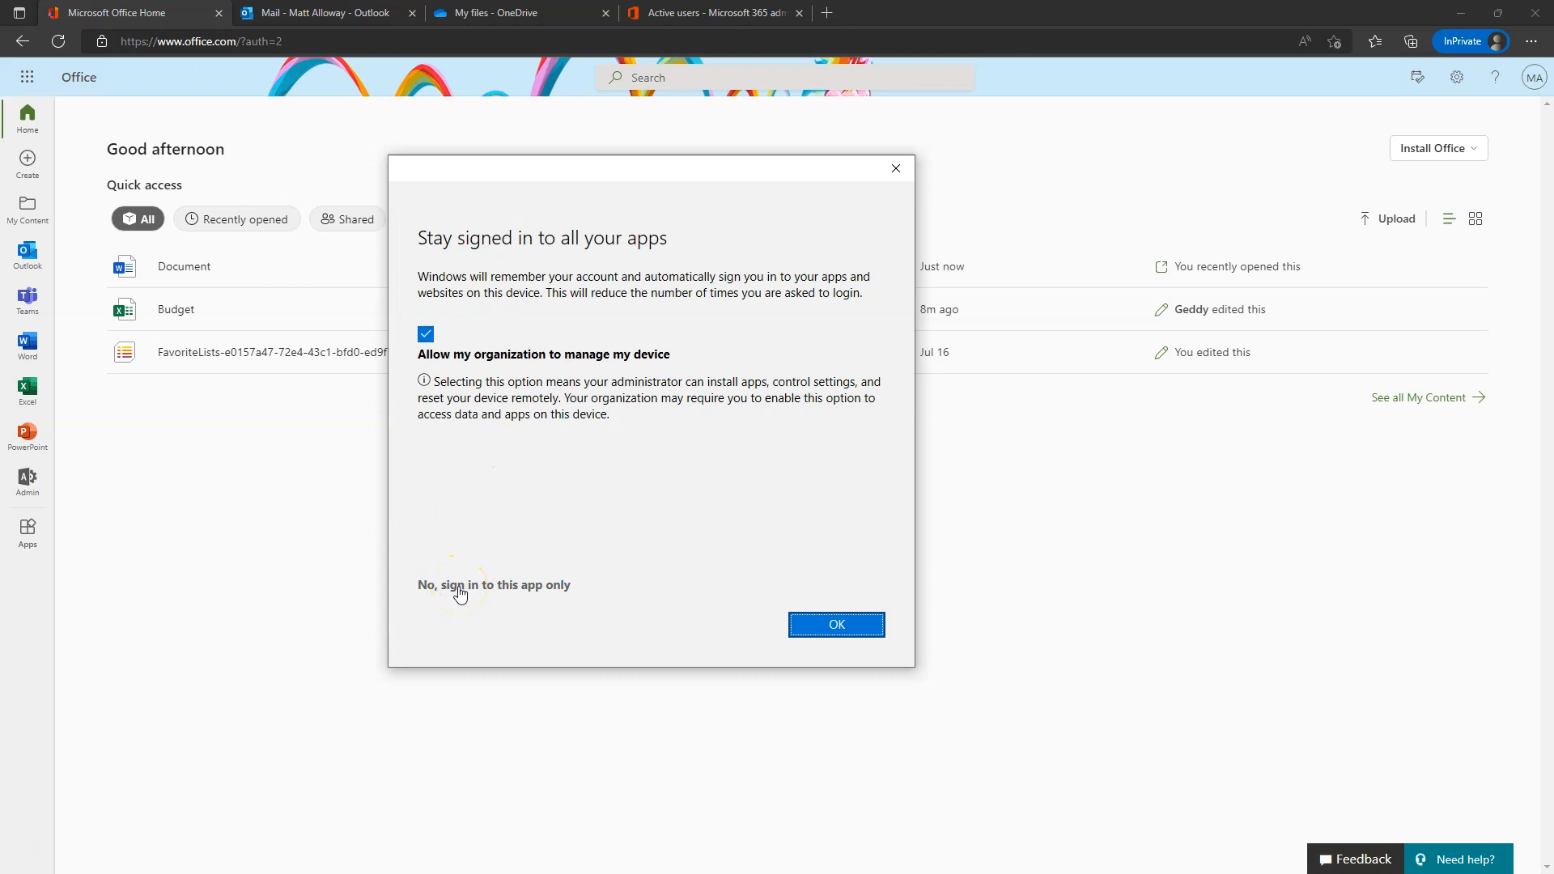
pyautogui.click(459, 587)
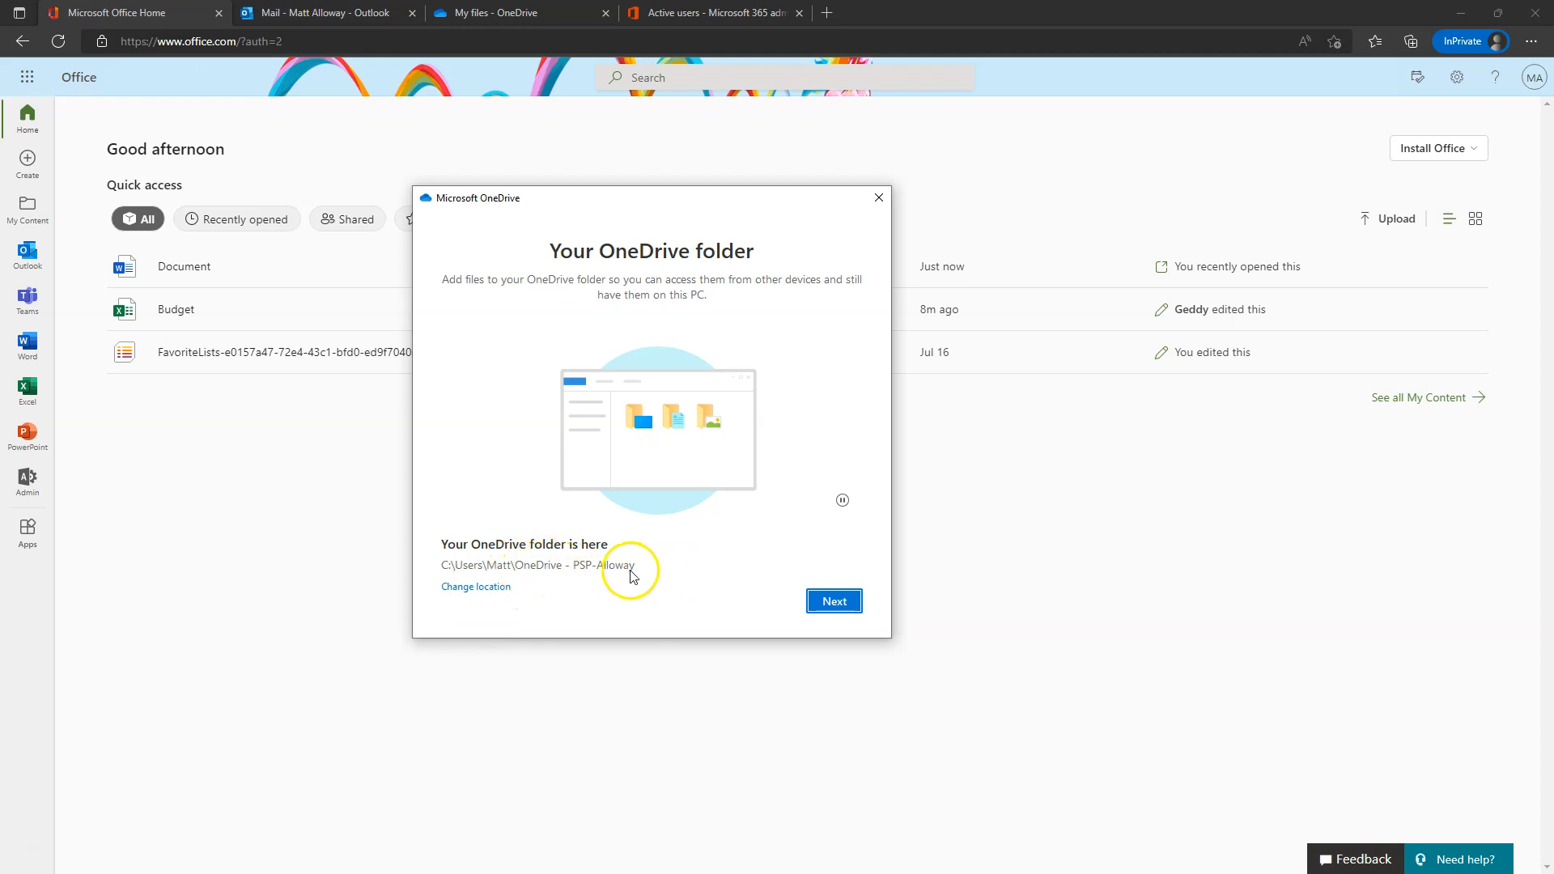
# - Keep the default folder location, page through the tour, skip the mobile app and open the OneDrive folder
pyautogui.click(835, 601)
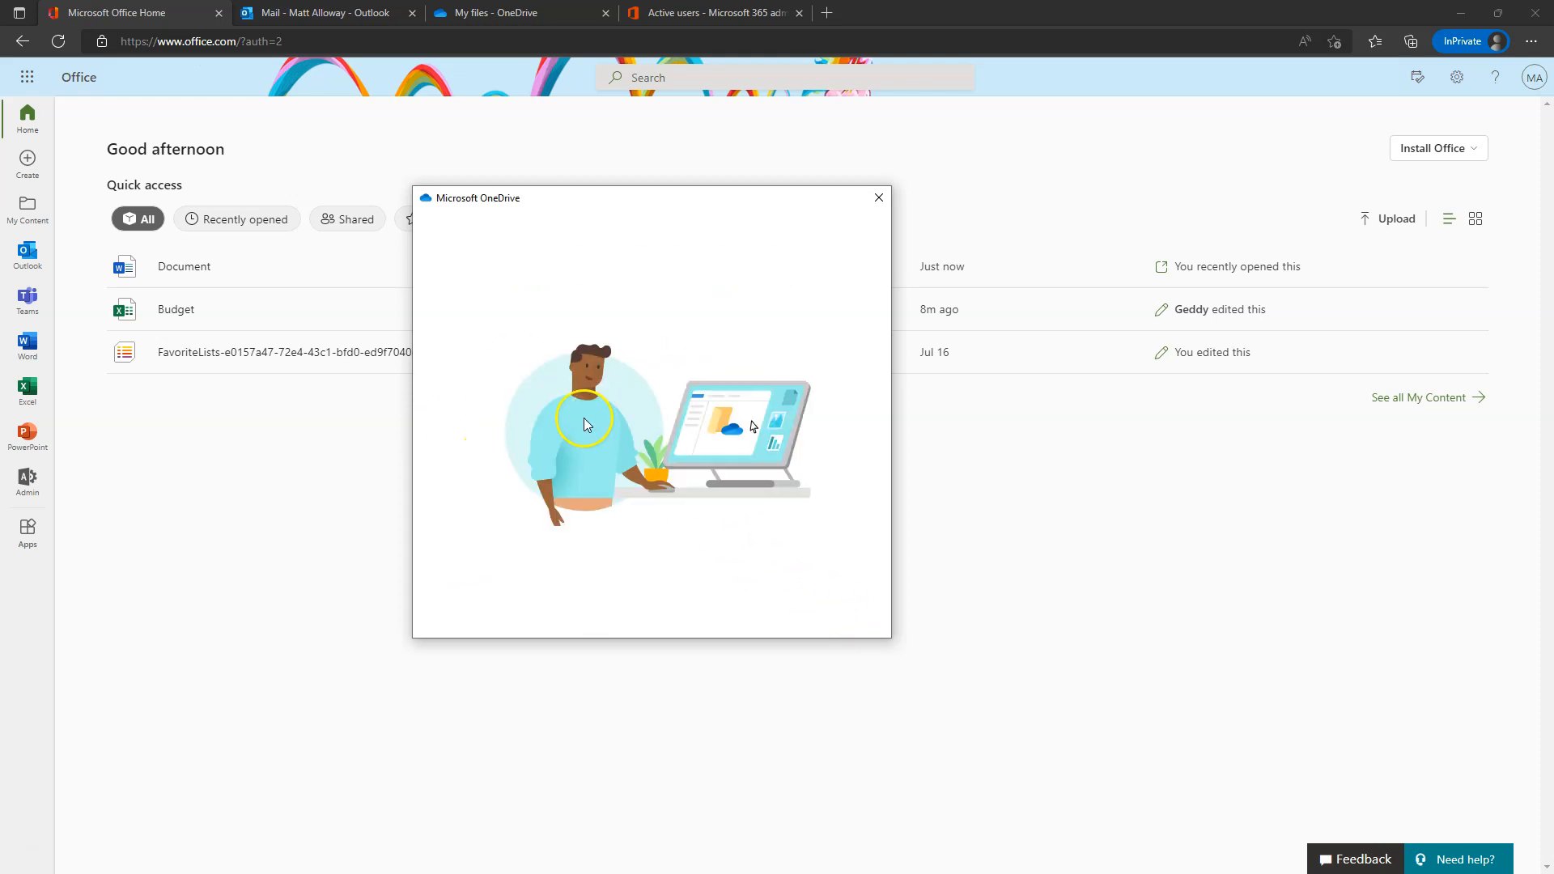
pyautogui.click(838, 603)
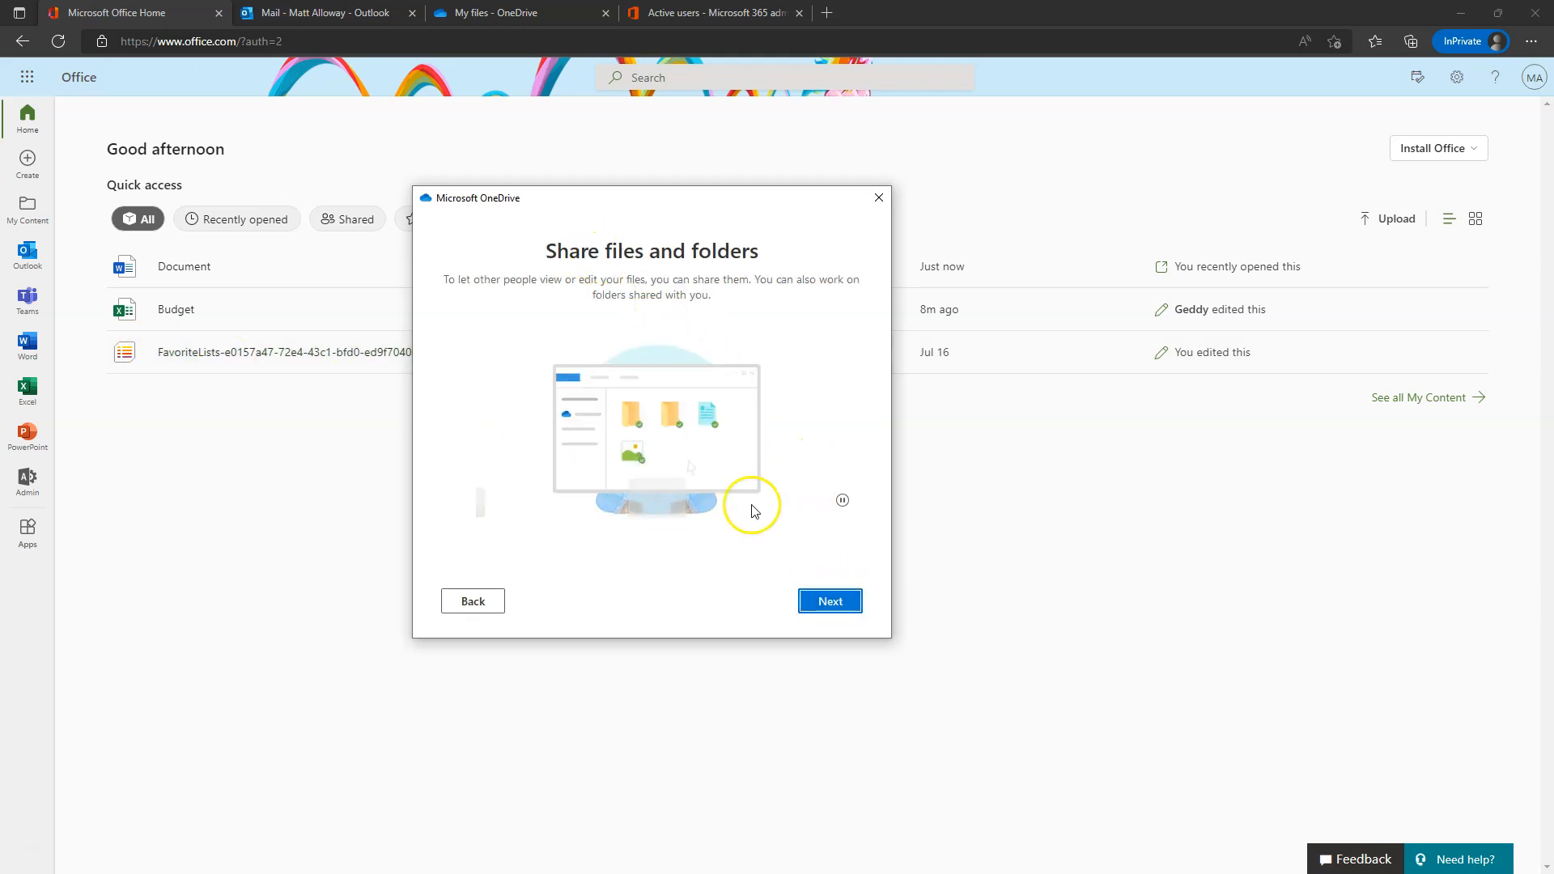
pyautogui.click(838, 604)
pyautogui.click(839, 607)
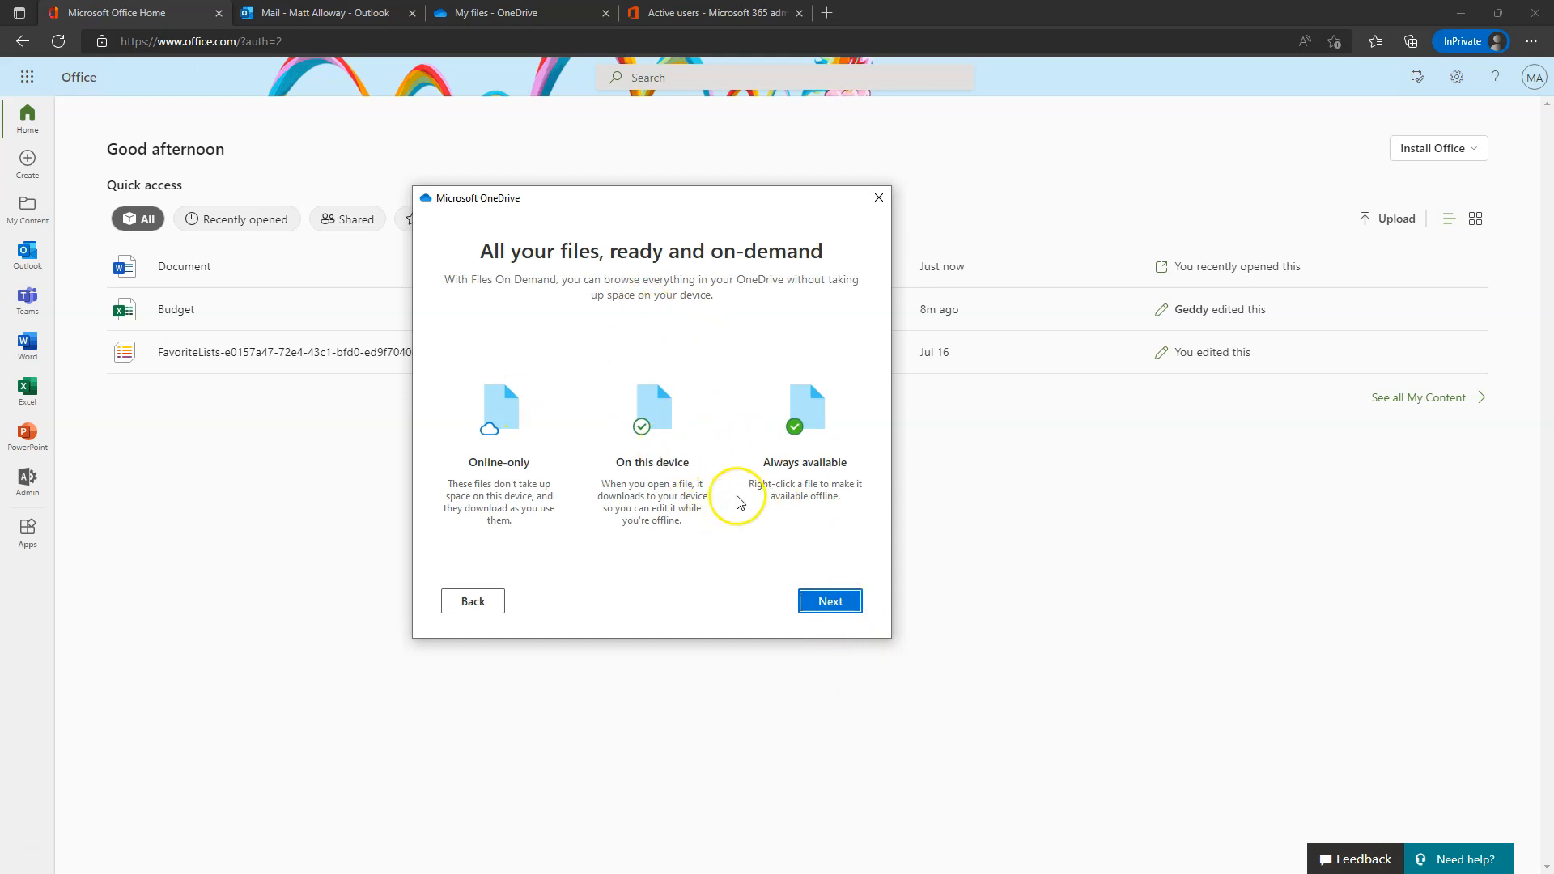
pyautogui.click(837, 594)
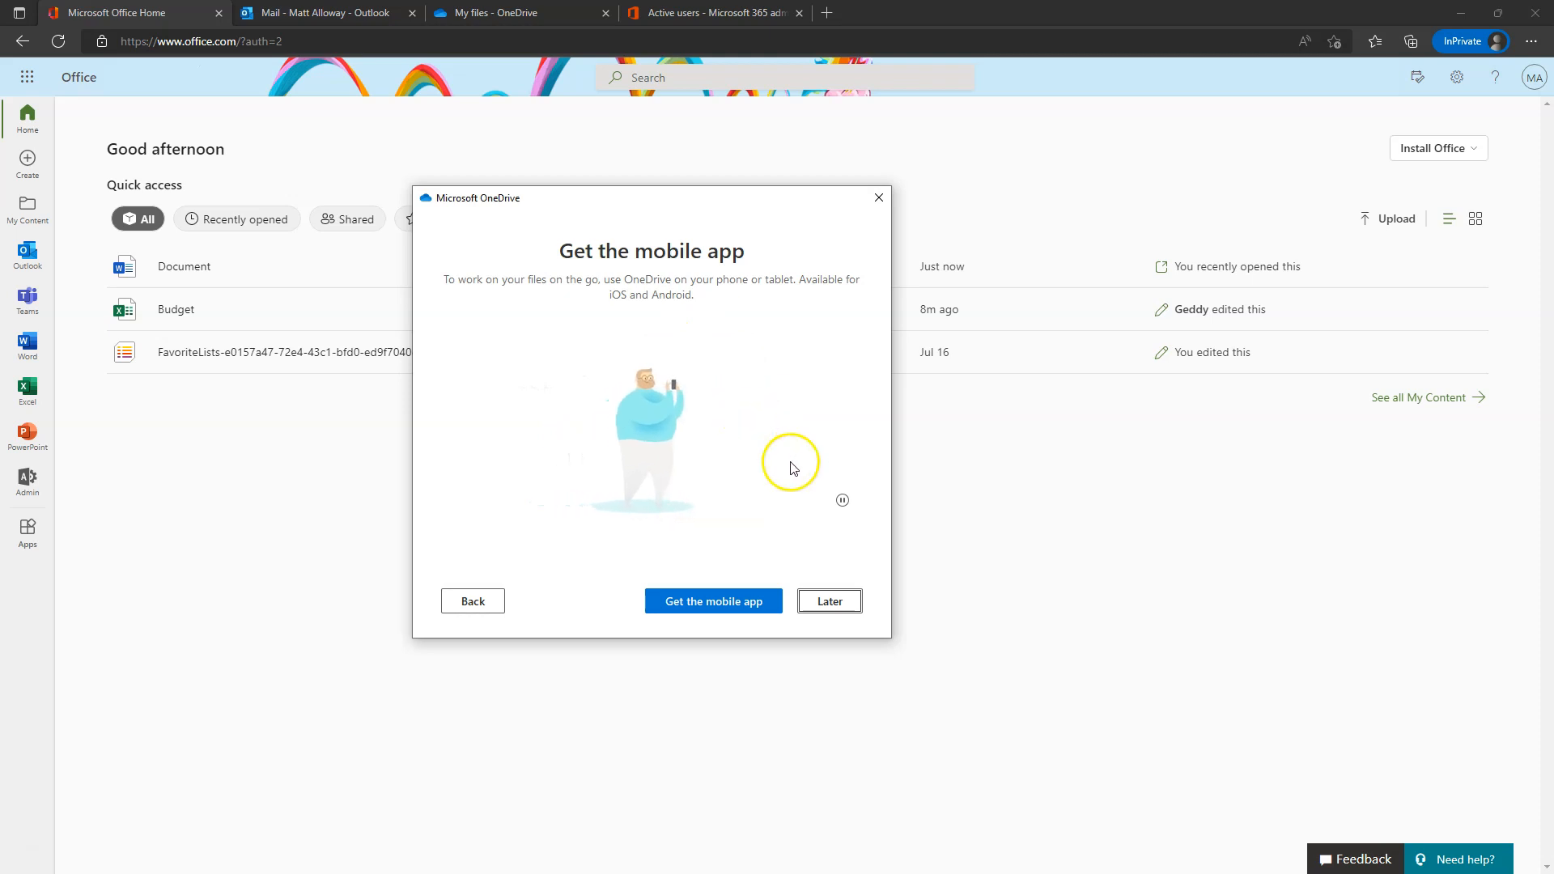
pyautogui.click(830, 602)
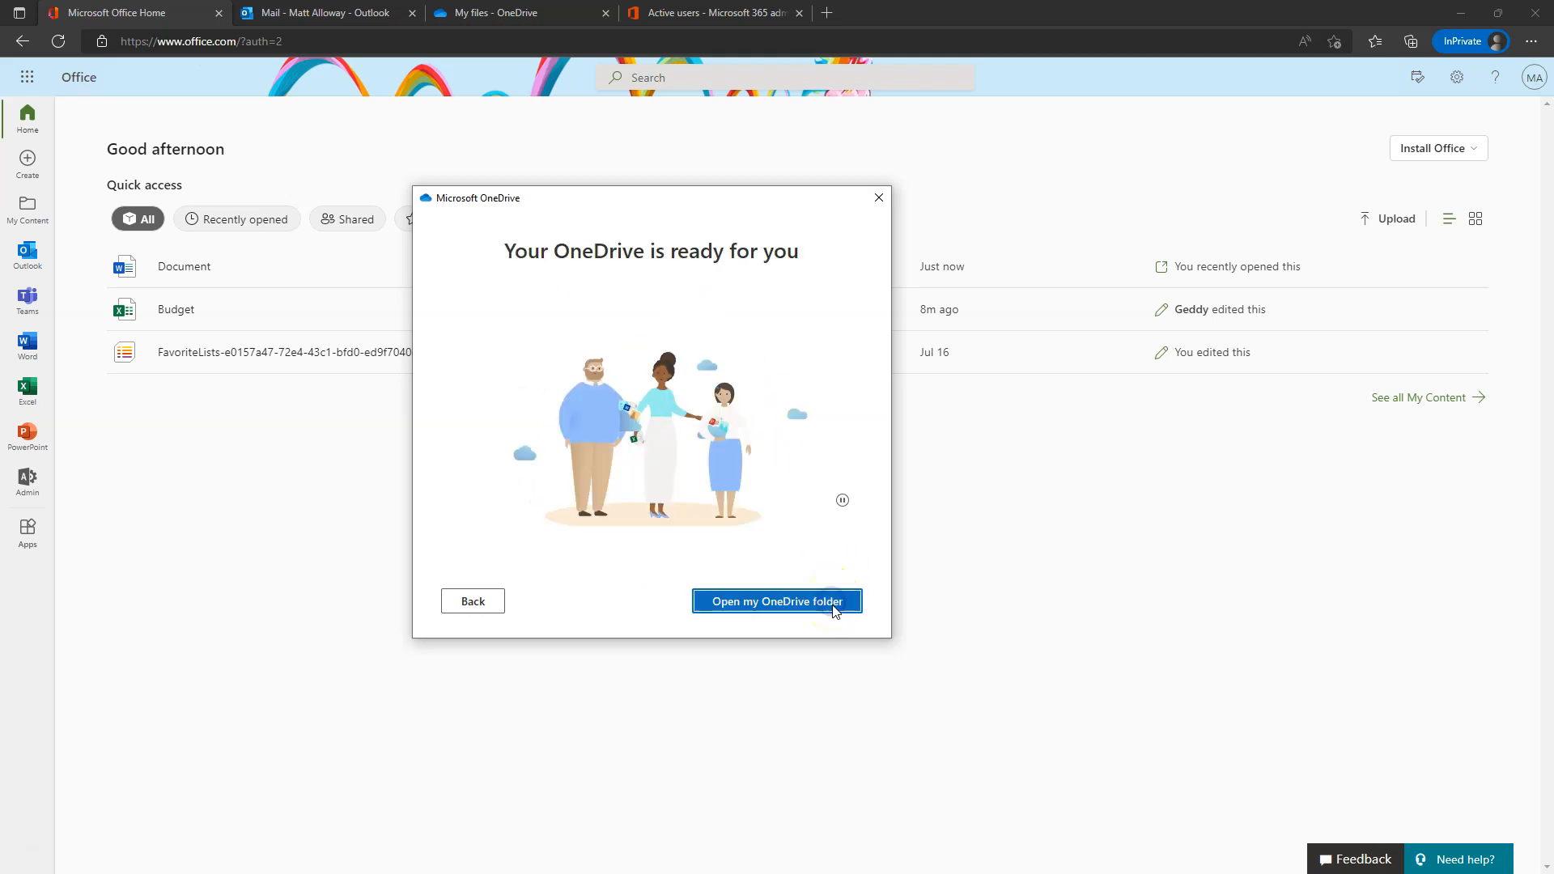
pyautogui.click(770, 600)
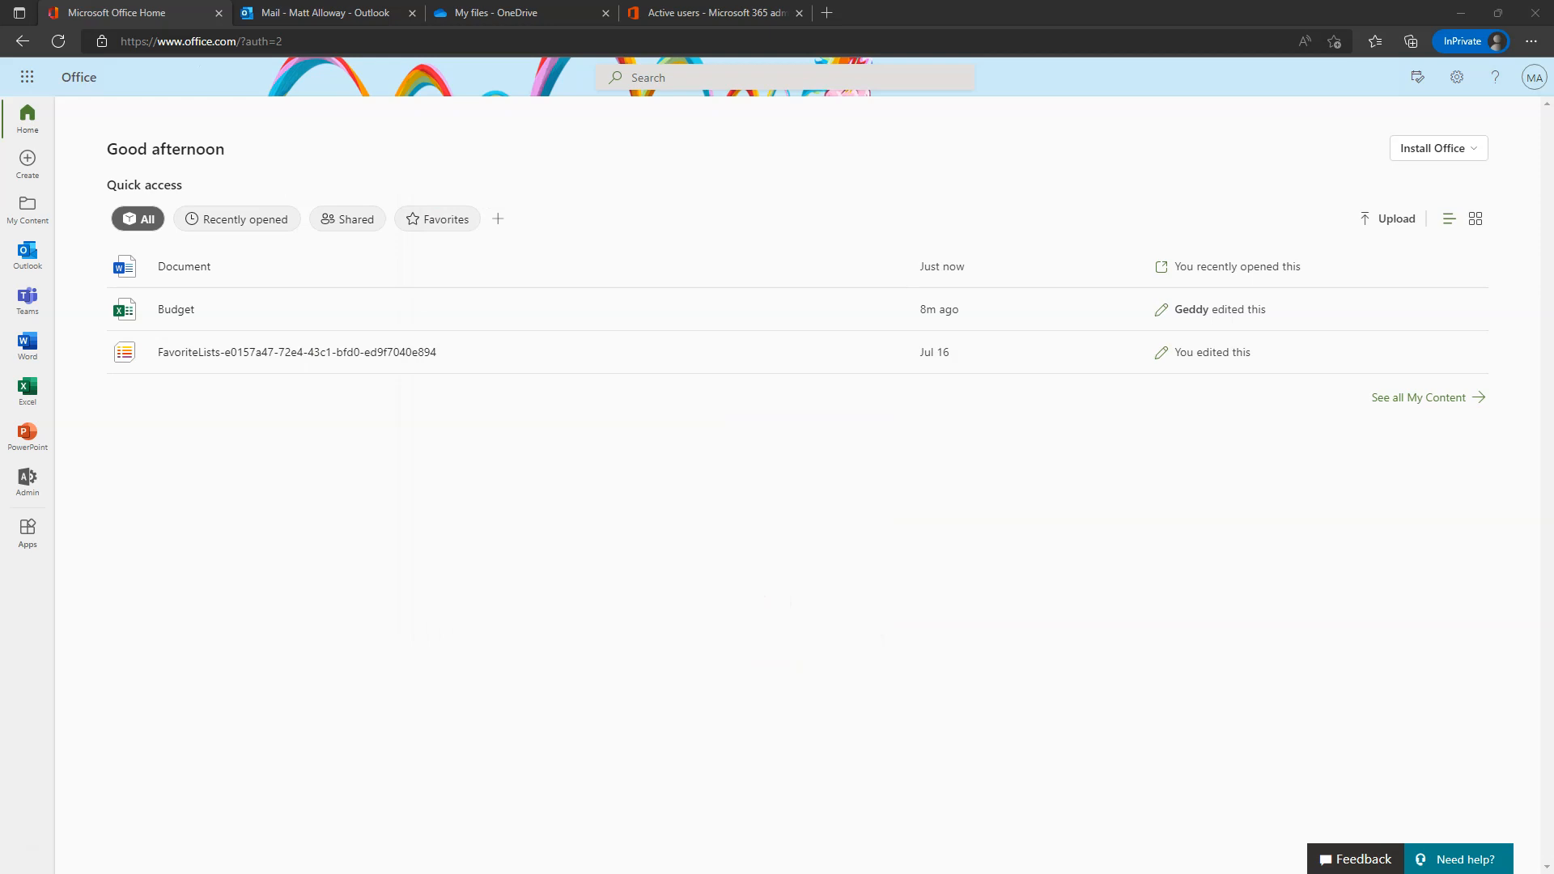
pyautogui.moveTo(0, 361); pyautogui.dragTo(637, 170)
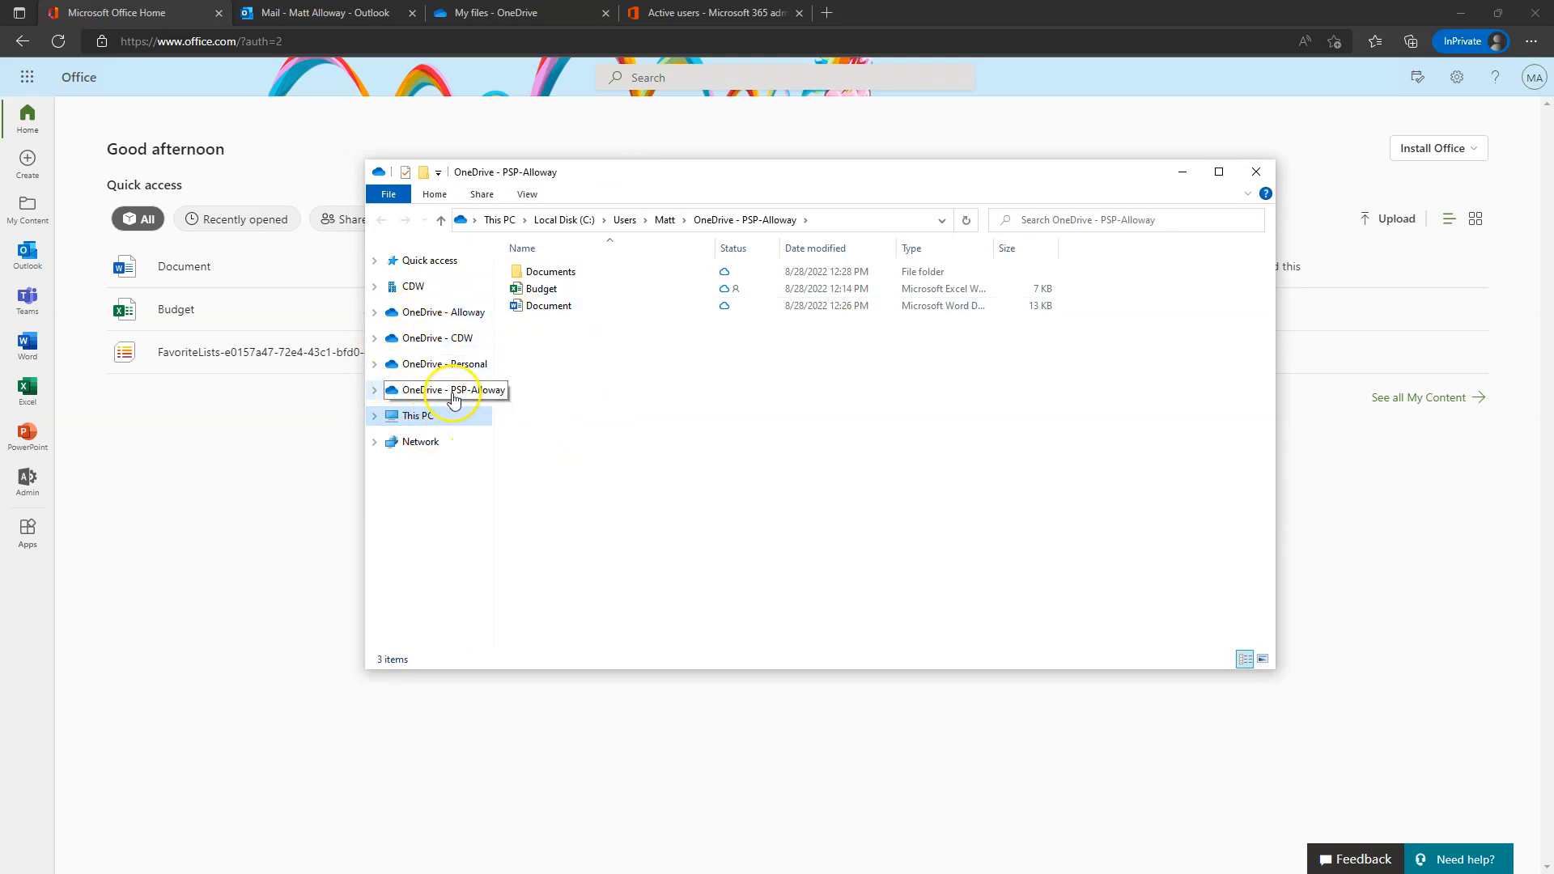
# - Open the OneDrive - PSP-Alloway folder in File Explorer alongside the web My files page
pyautogui.click(374, 389)
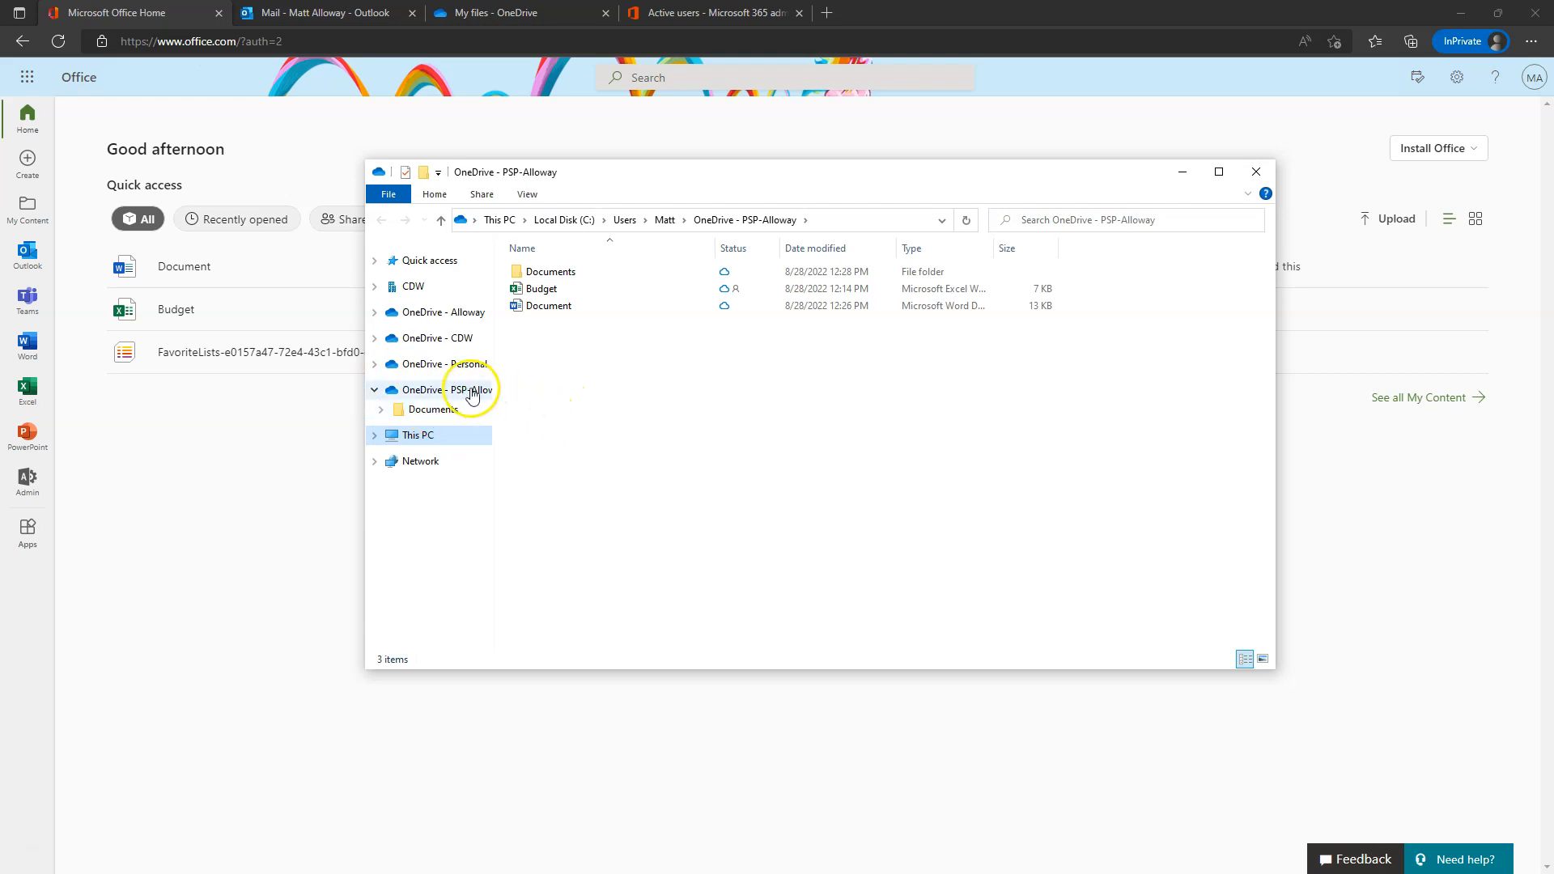
pyautogui.click(470, 390)
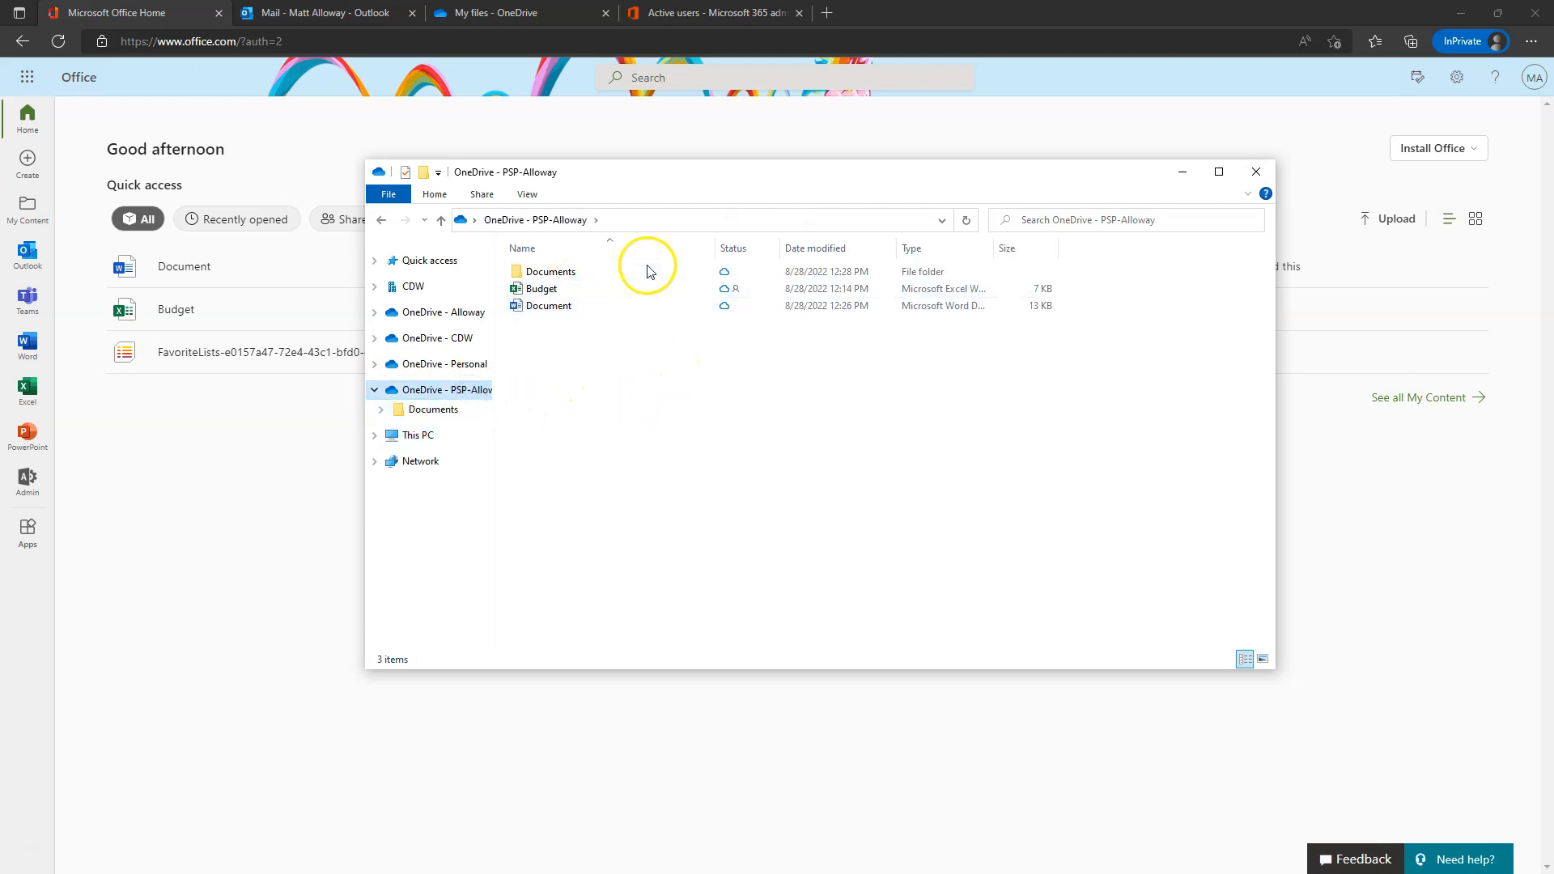
pyautogui.click(498, 12)
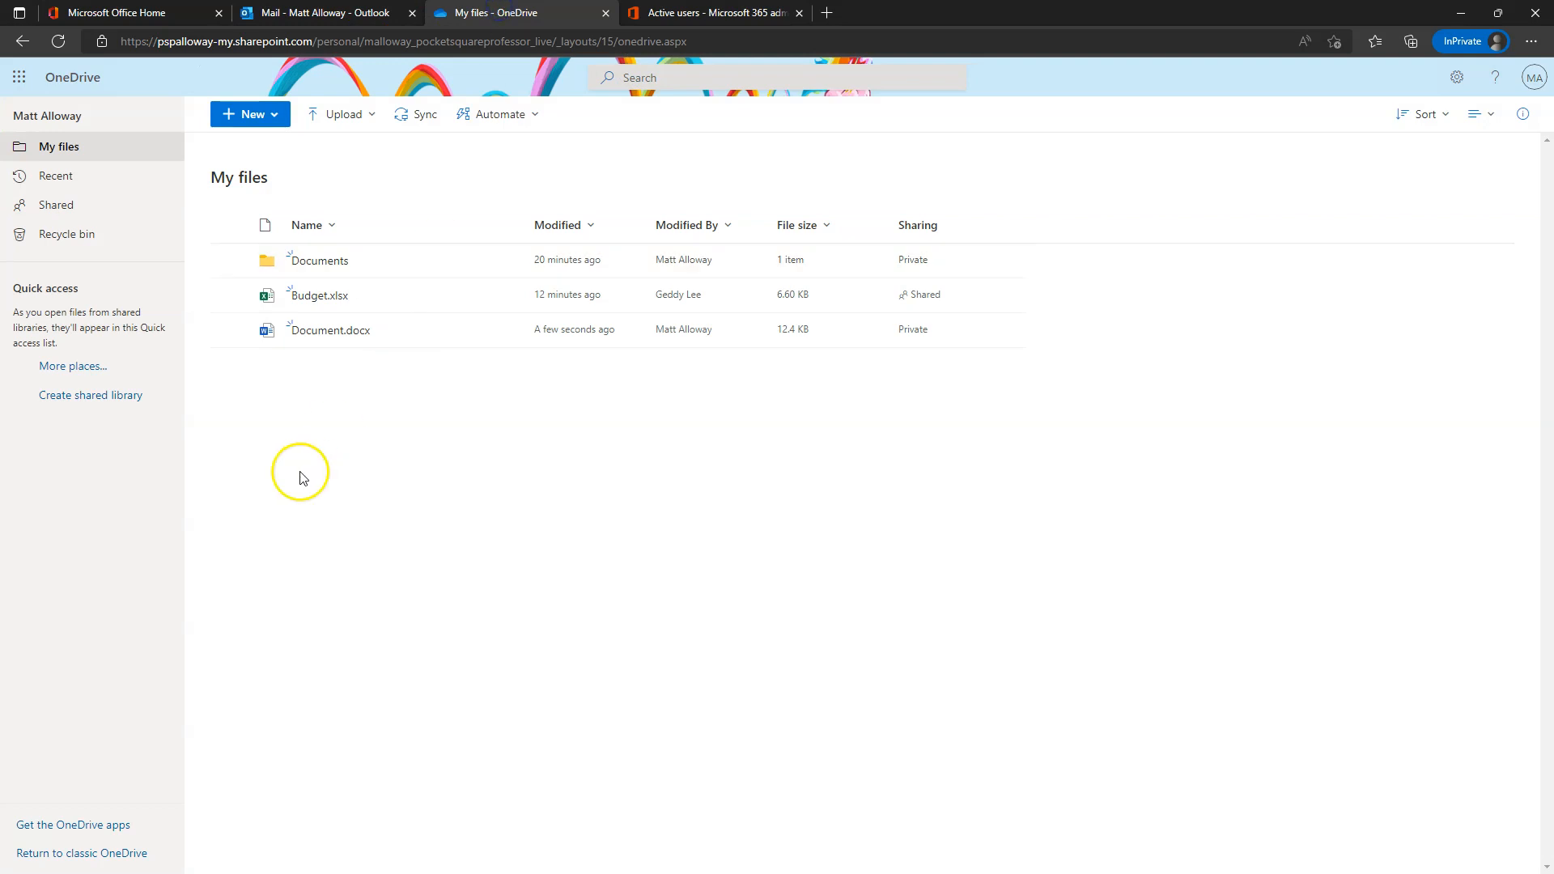
pyautogui.hotkey('alt', 'Tab')
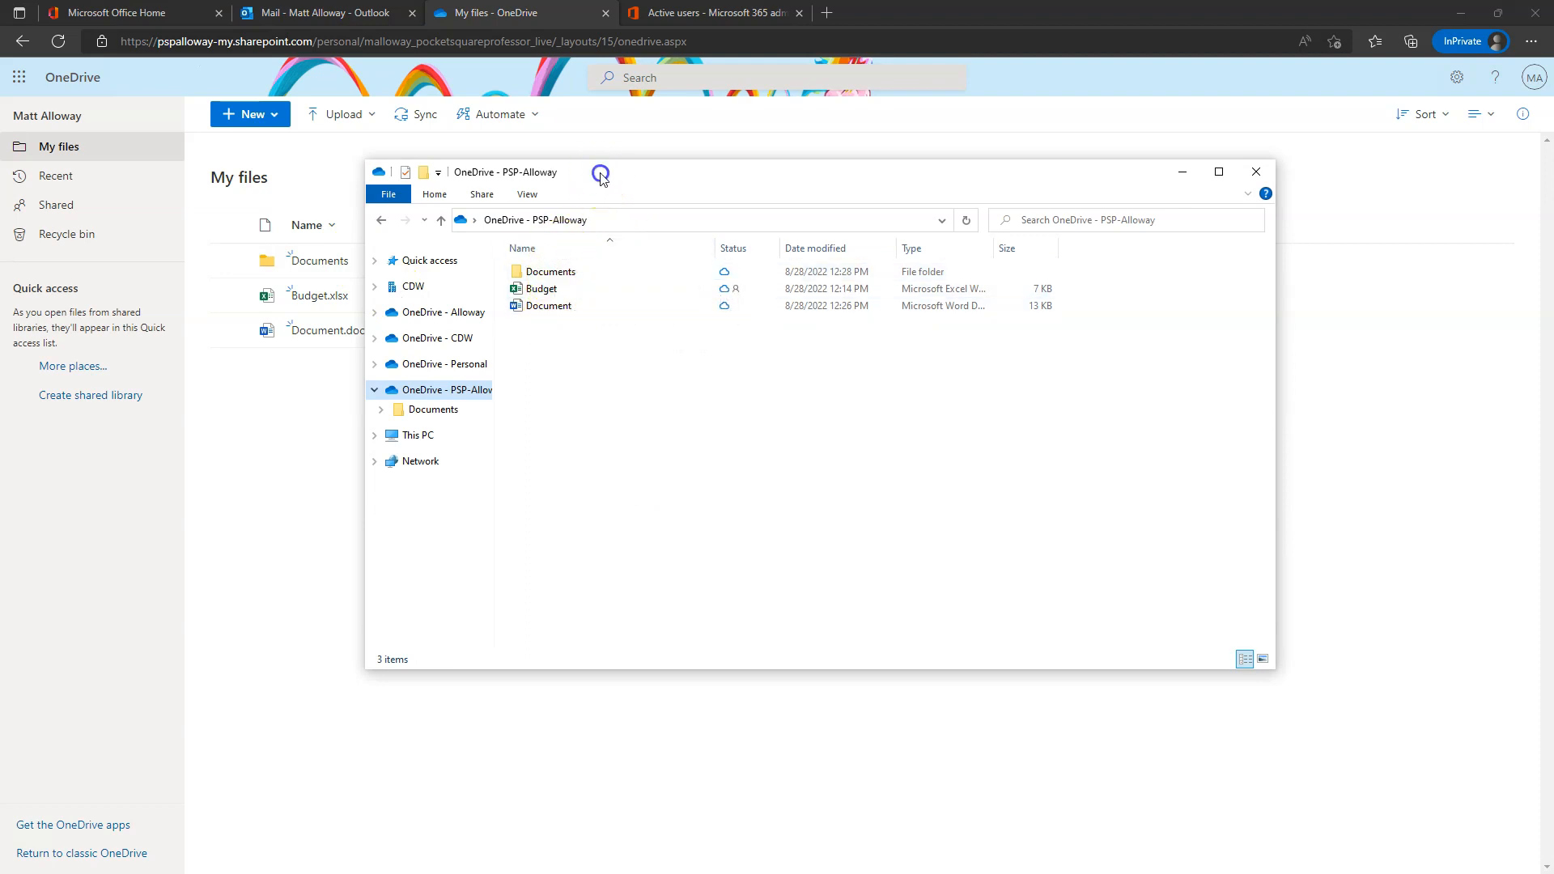
pyautogui.moveTo(600, 173); pyautogui.dragTo(716, 195)
# - Create a new PowerPoint presentation named 'Presentation' in the OneDrive - PSP-Alloway folder
pyautogui.rightClick(718, 448)
pyautogui.moveTo(789, 719)
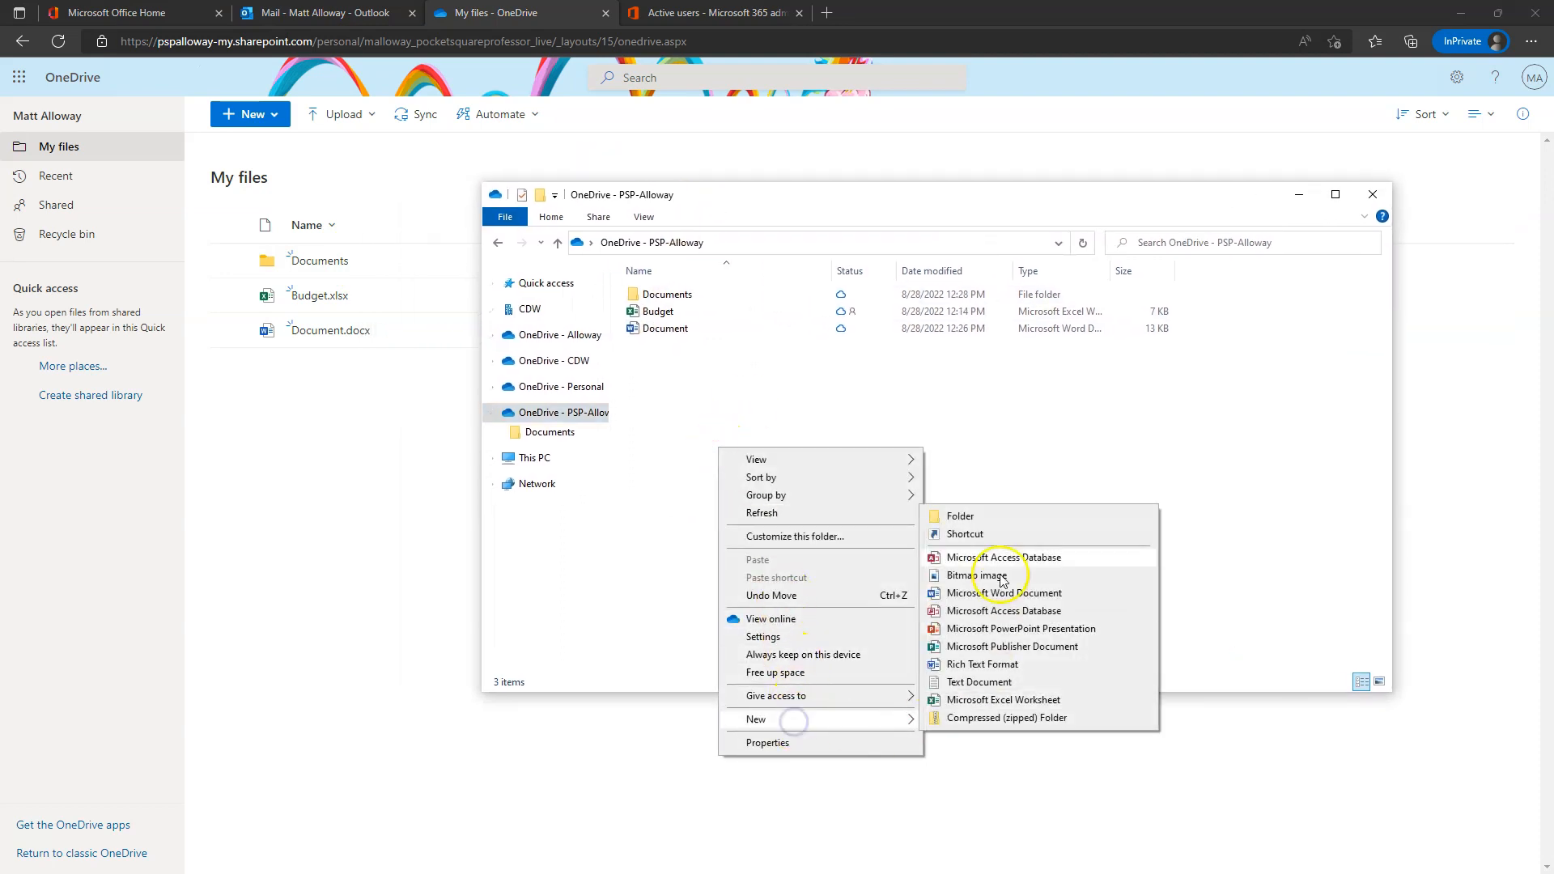
pyautogui.click(985, 629)
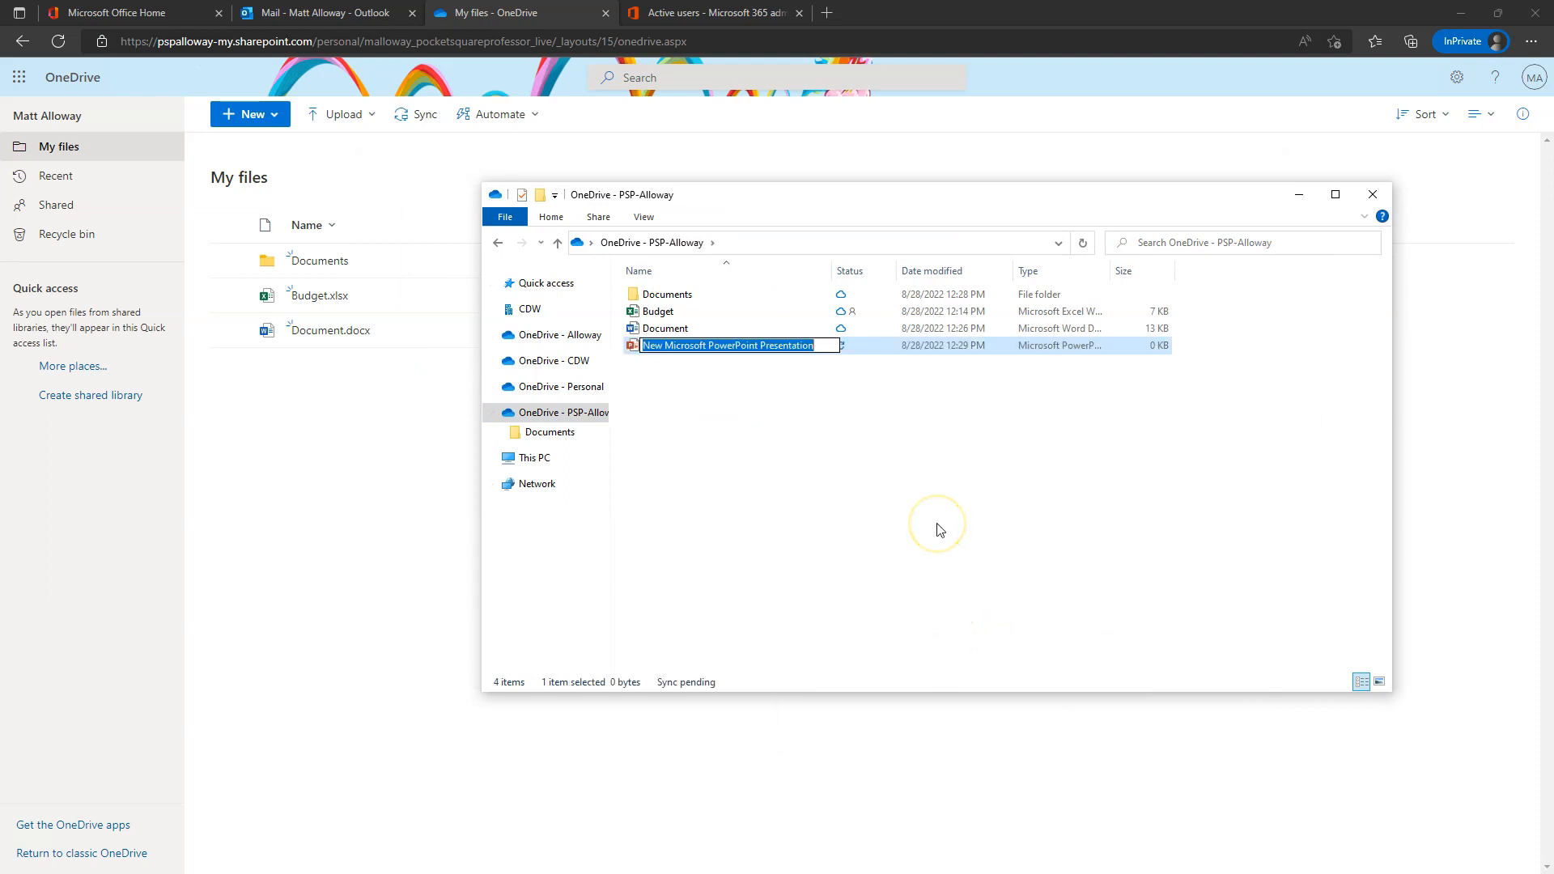
pyautogui.write('Presentation')
pyautogui.press('Return')
pyautogui.click(918, 506)
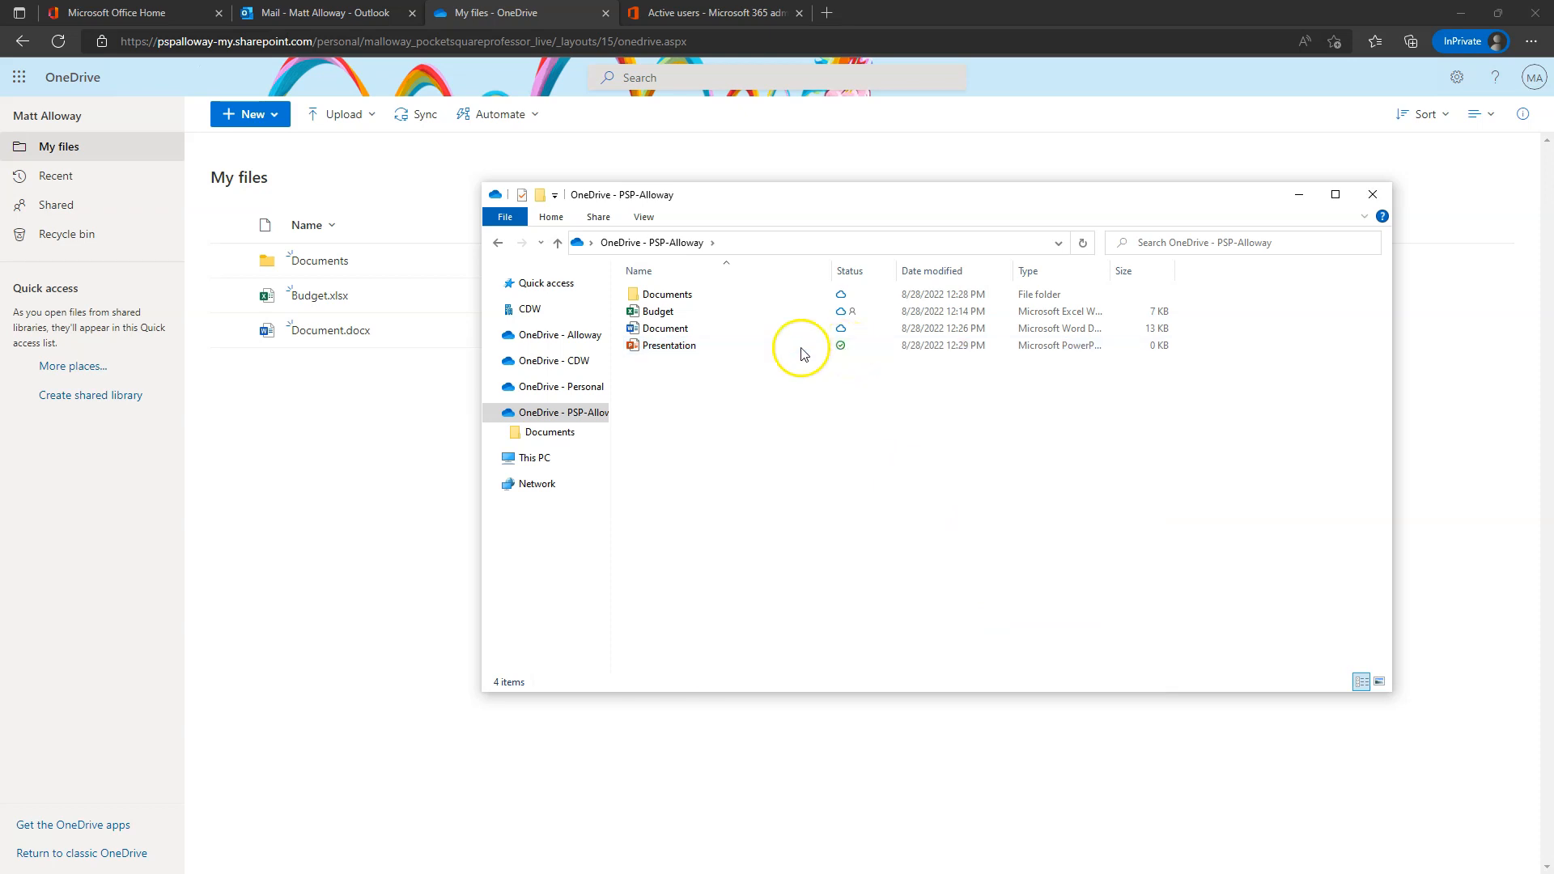
pyautogui.click(392, 454)
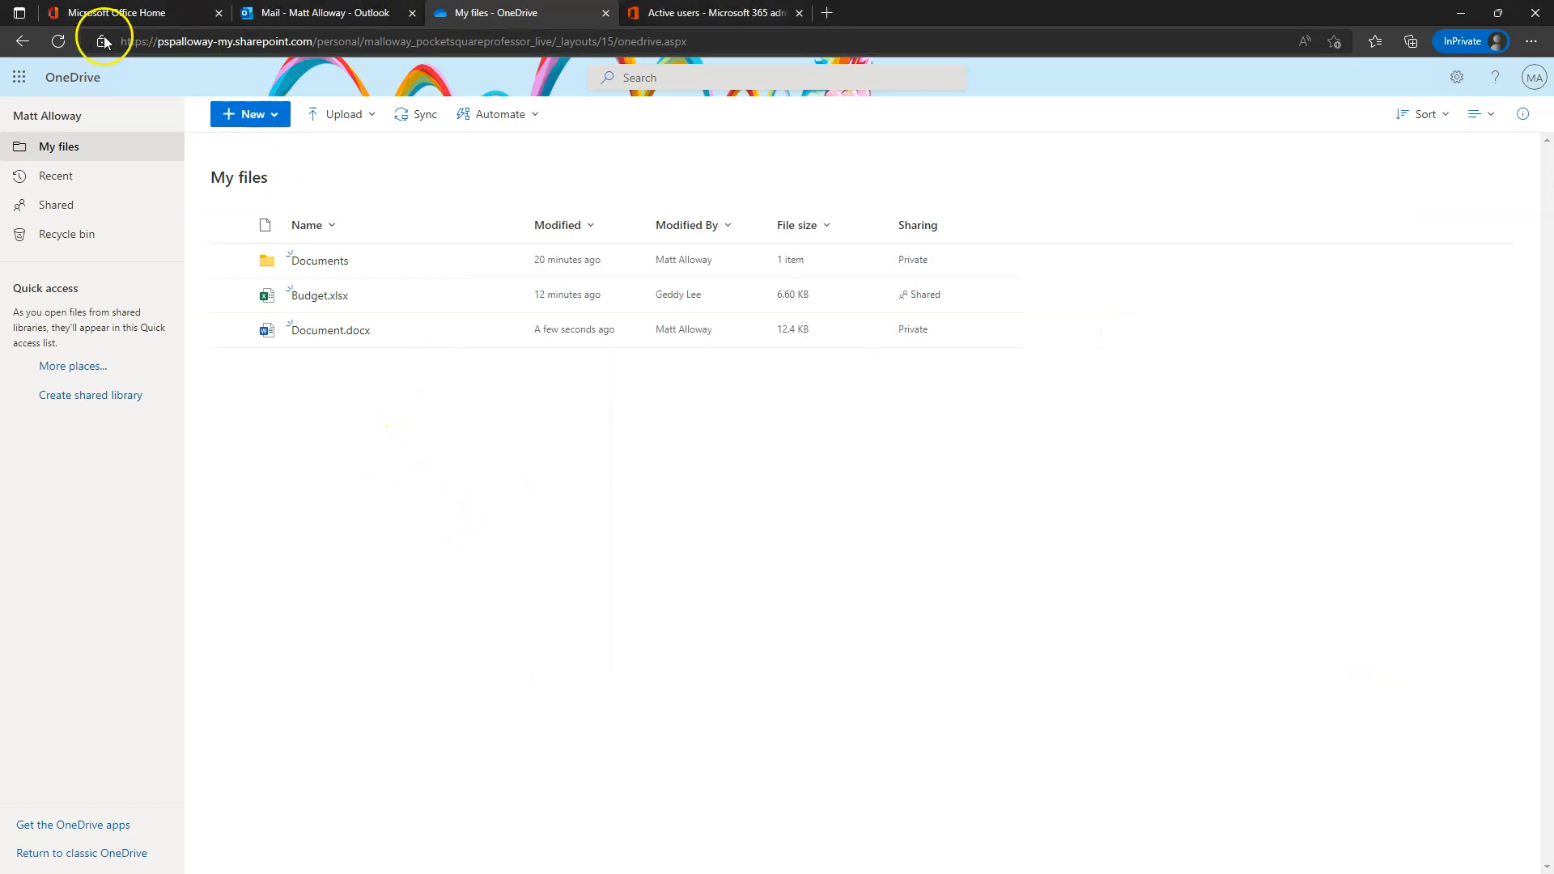
# - Refresh My files to confirm Presentation.pptx synced online, then return to the OneDrive folder window
pyautogui.click(58, 41)
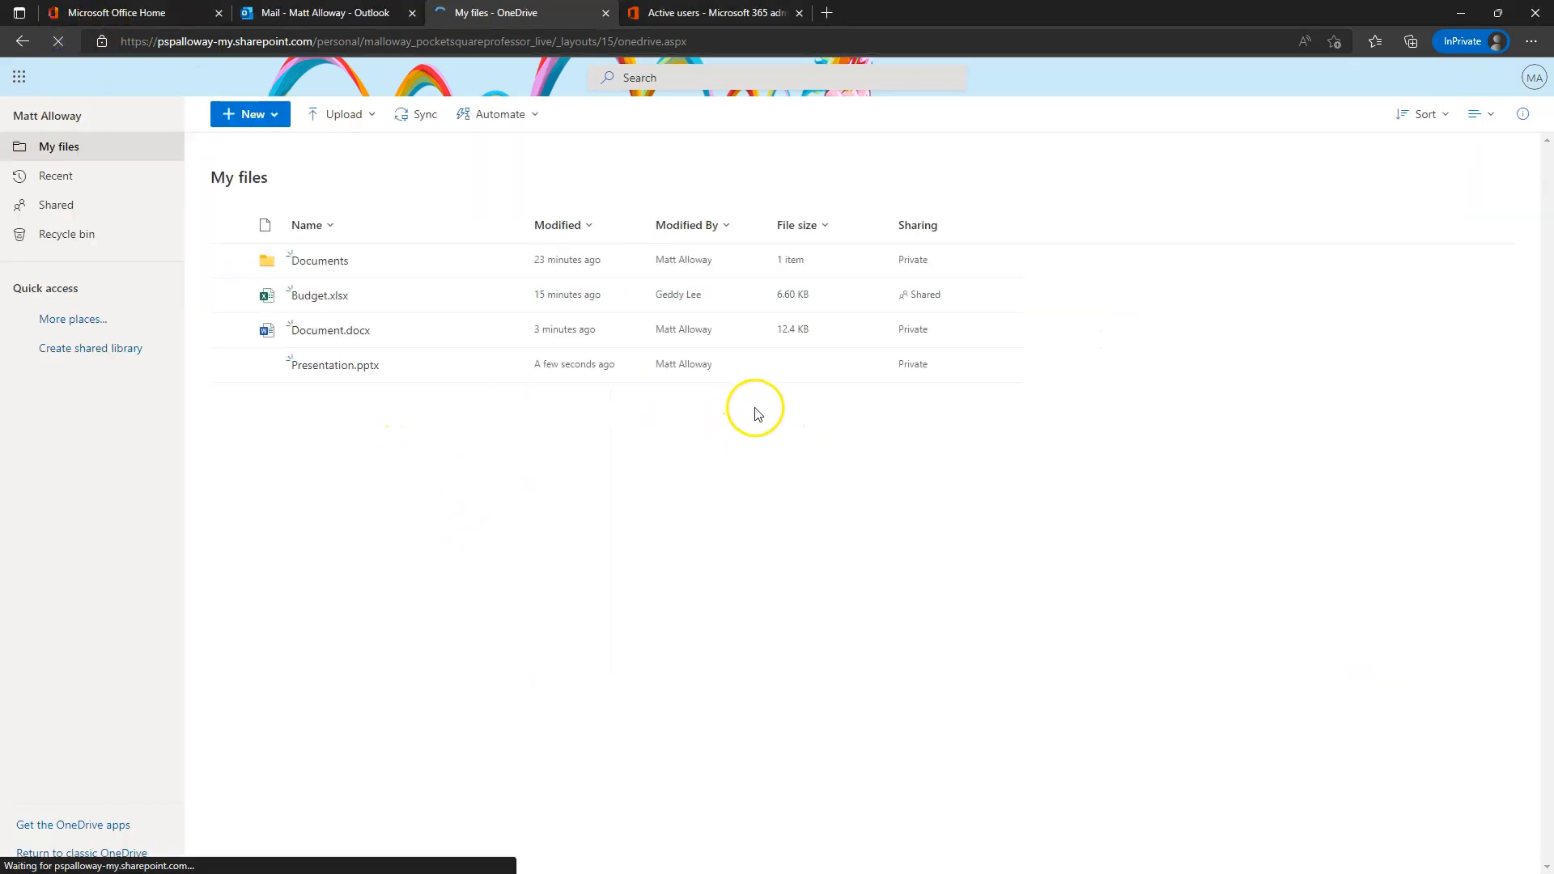
pyautogui.click(309, 372)
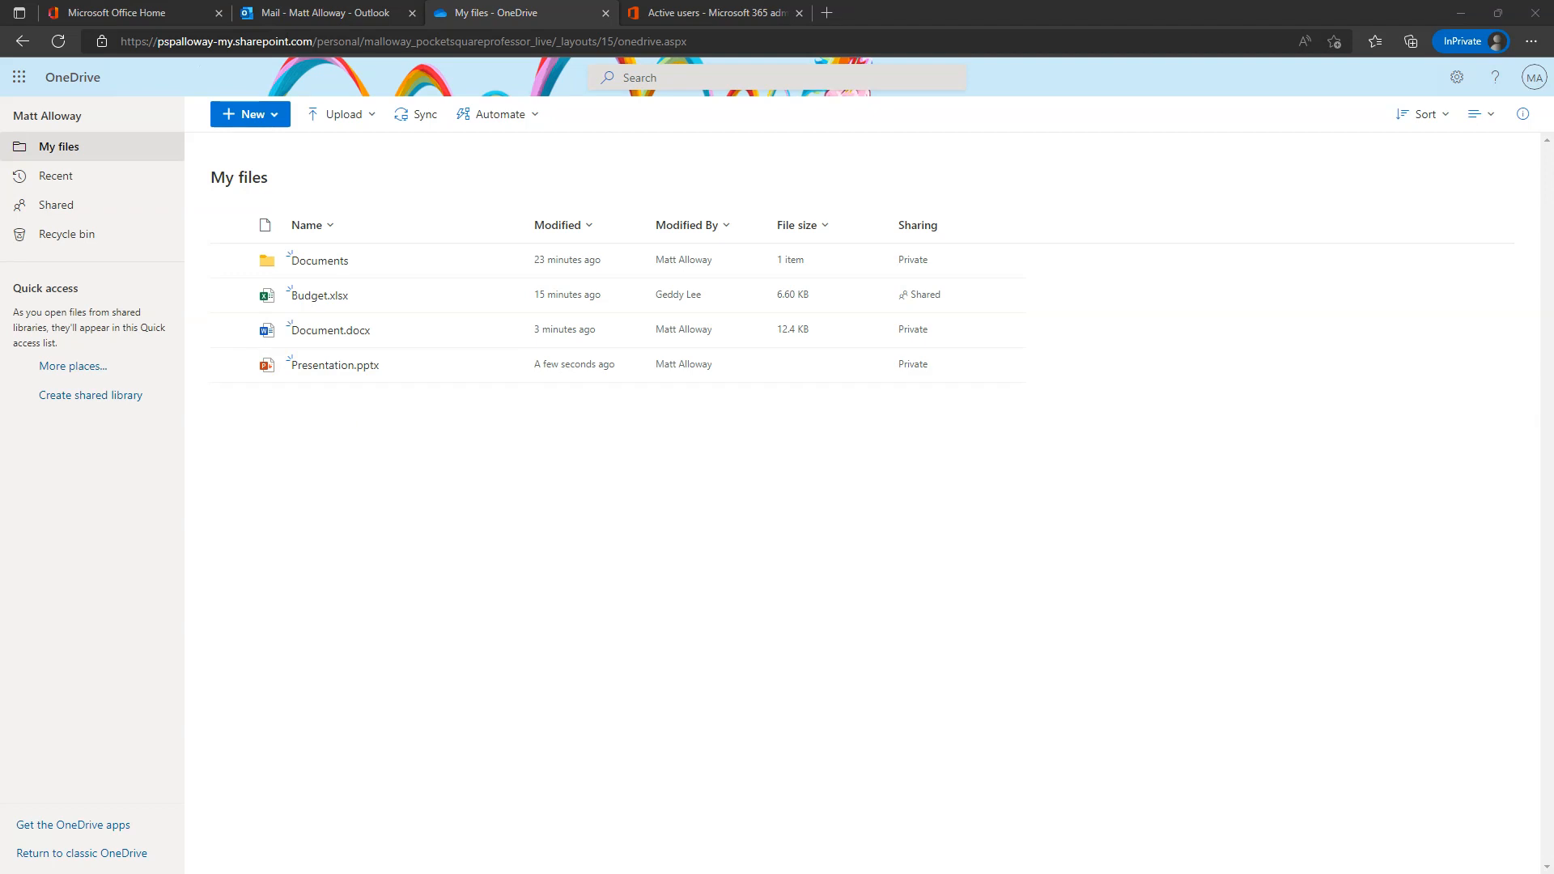
pyautogui.hotkey('alt', 'Tab')
pyautogui.click(734, 480)
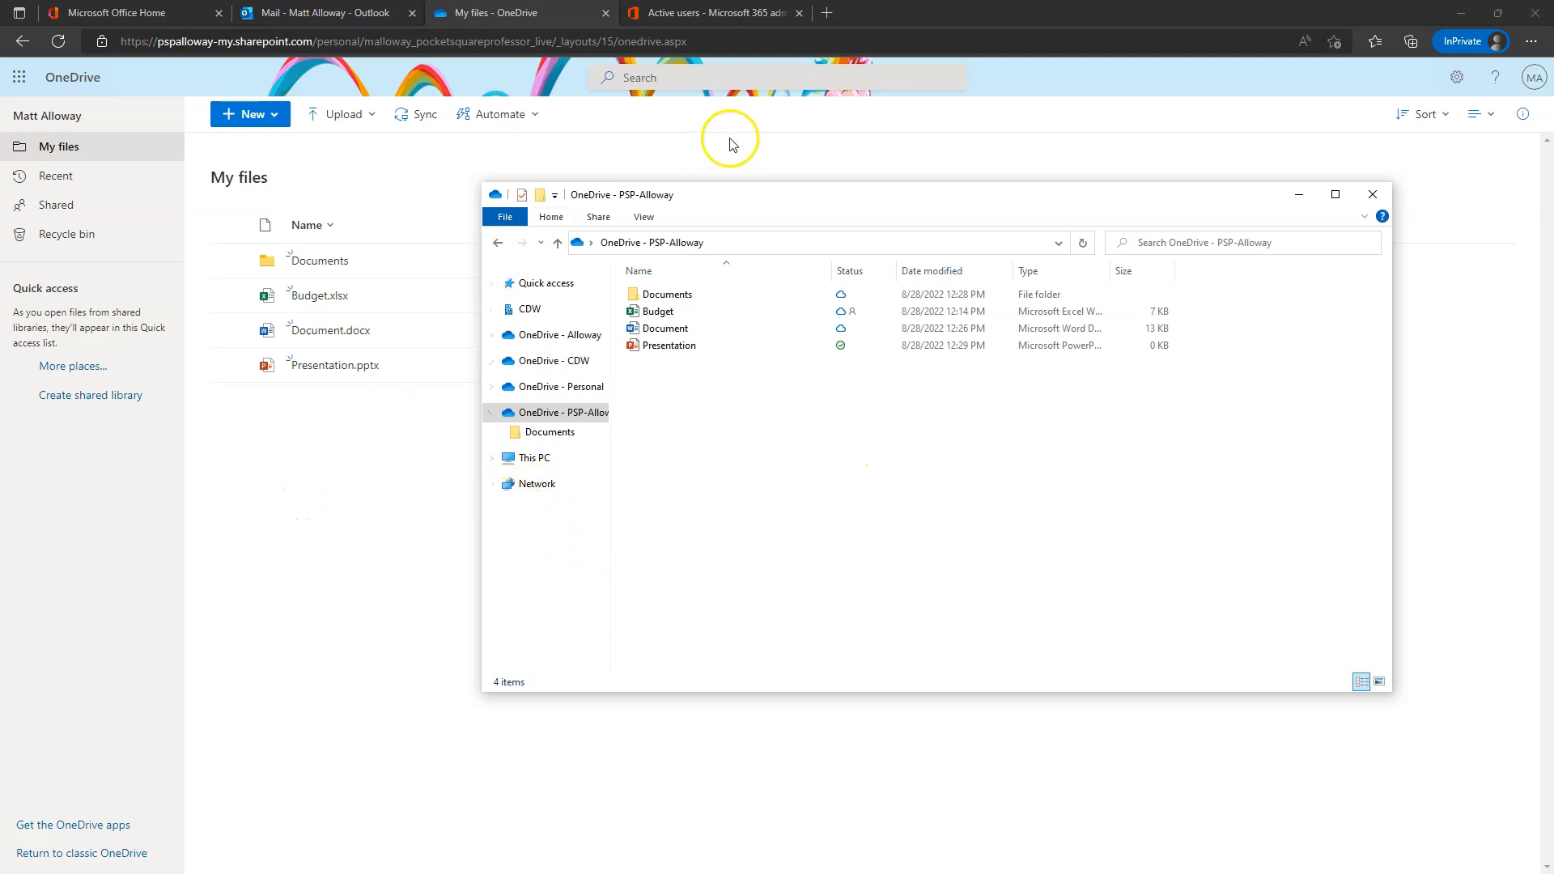
# - Open Document in Word from the OneDrive folder and close it again
pyautogui.moveTo(792, 195); pyautogui.dragTo(875, 226)
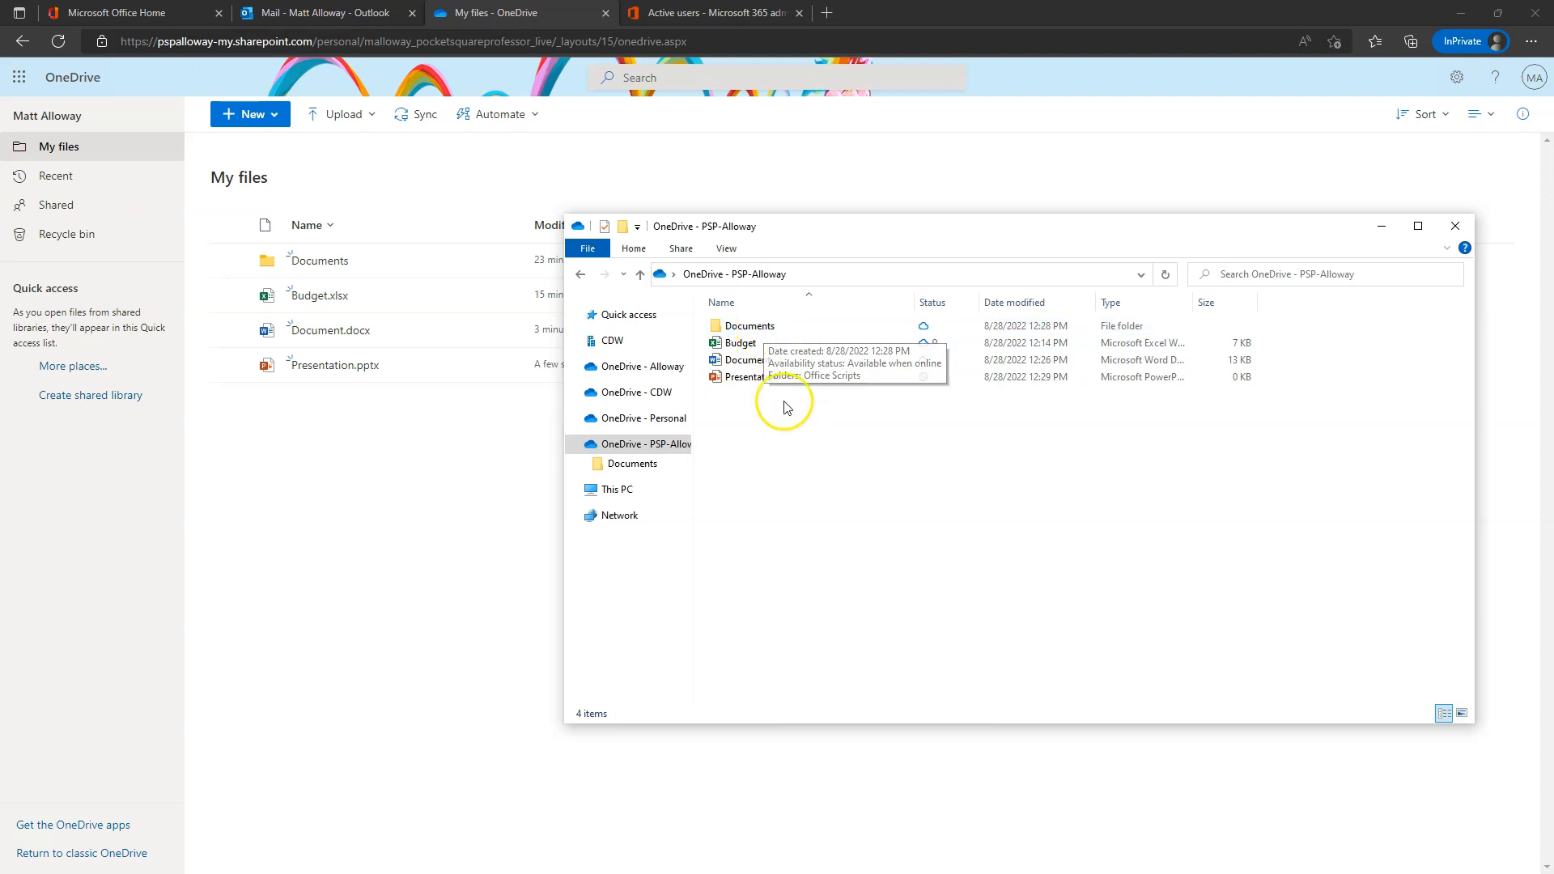
pyautogui.doubleClick(761, 364)
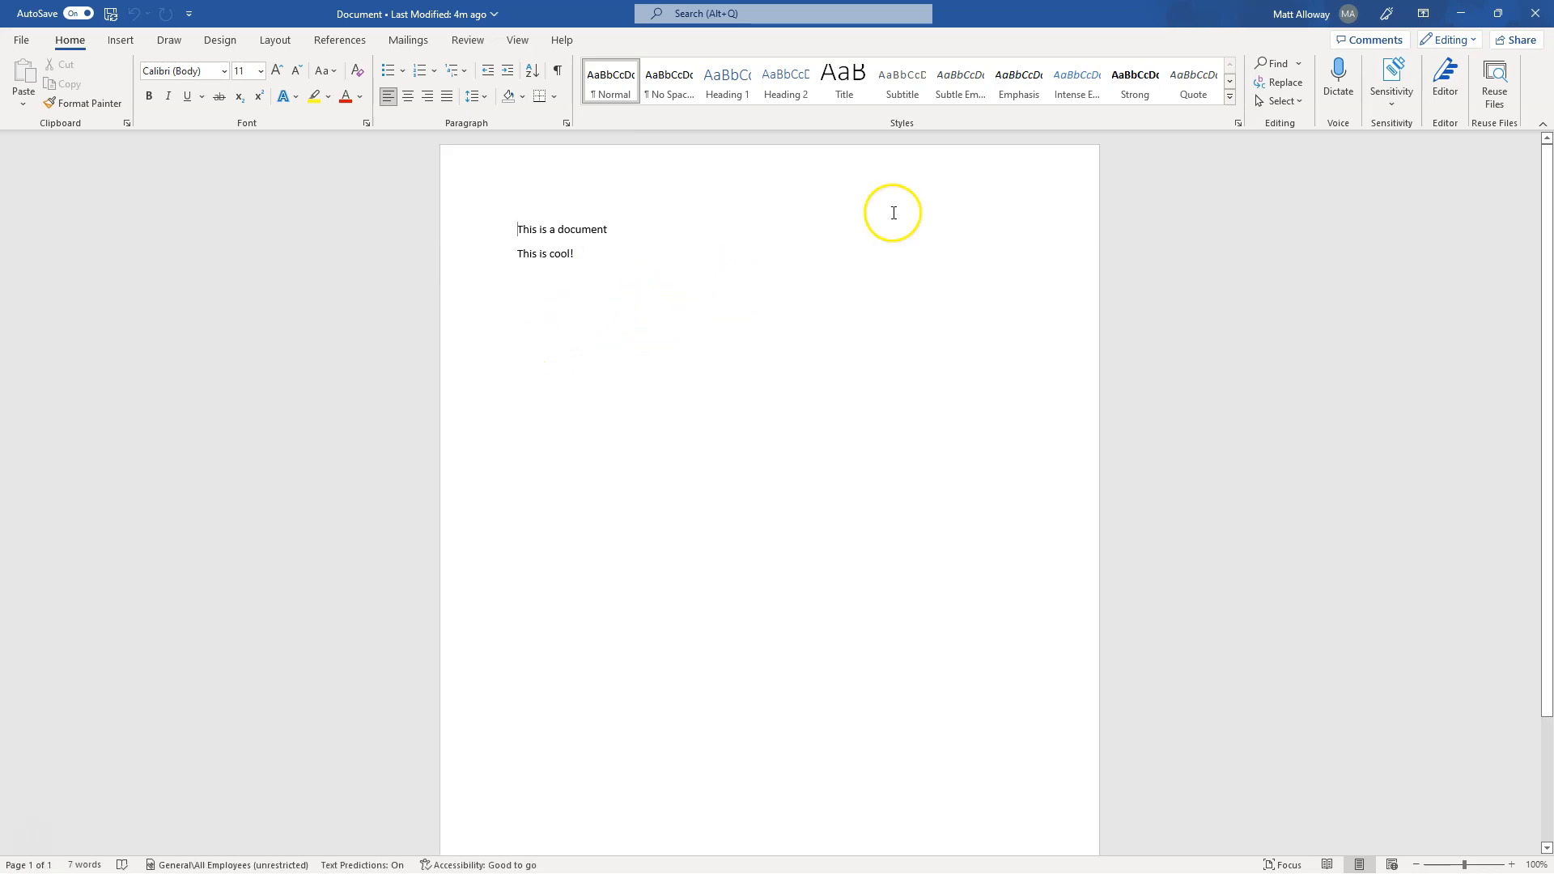
pyautogui.click(1536, 16)
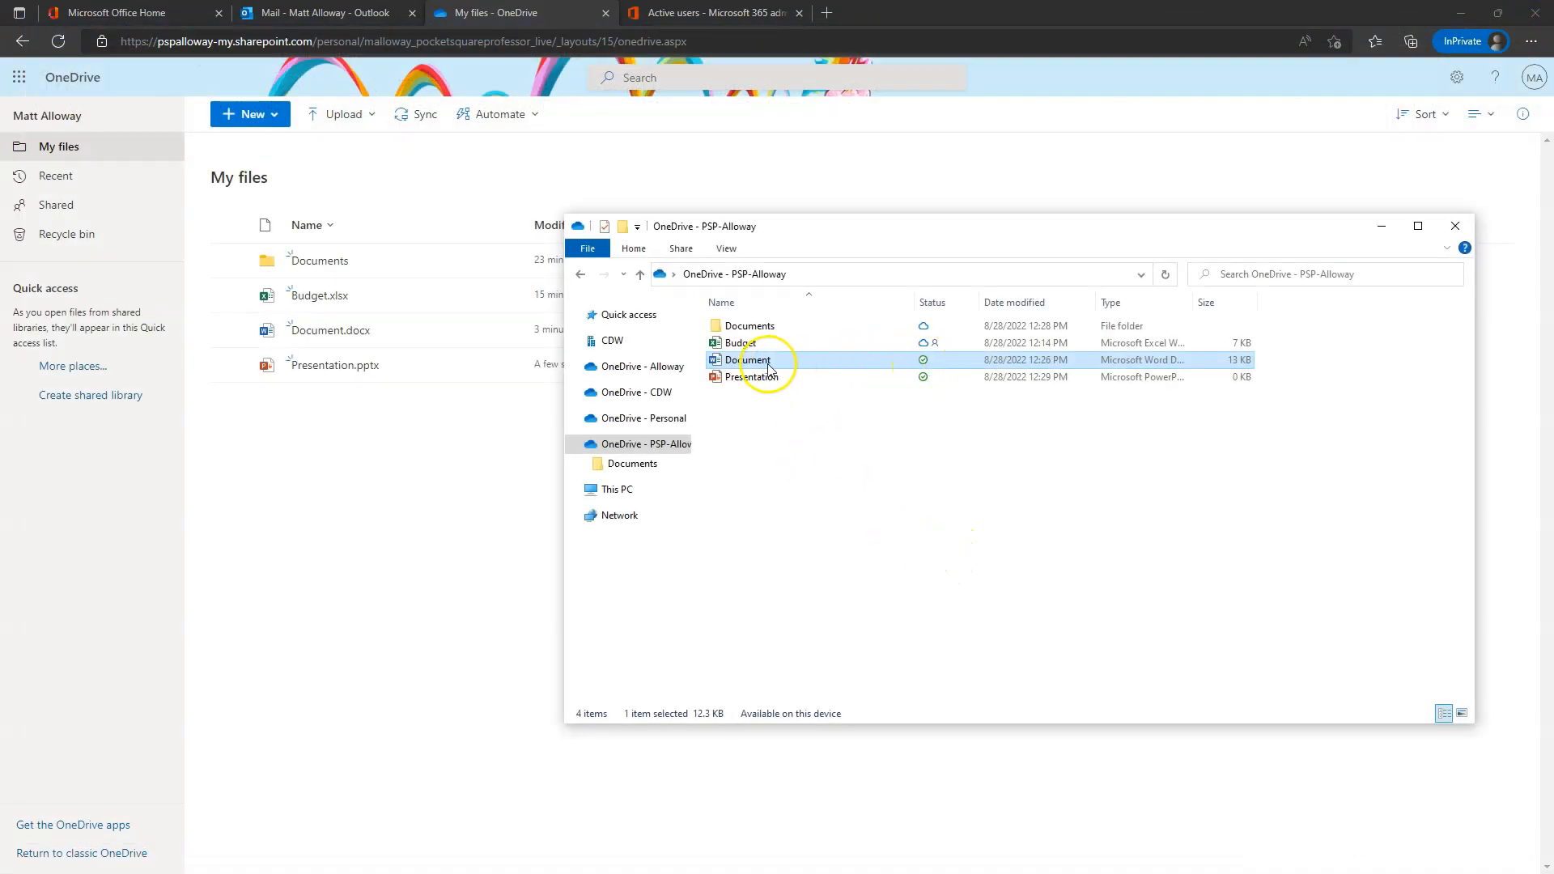
# - Free up space for Document so it becomes online-only ('Available when online')
pyautogui.moveTo(768, 368)
pyautogui.rightClick(756, 364)
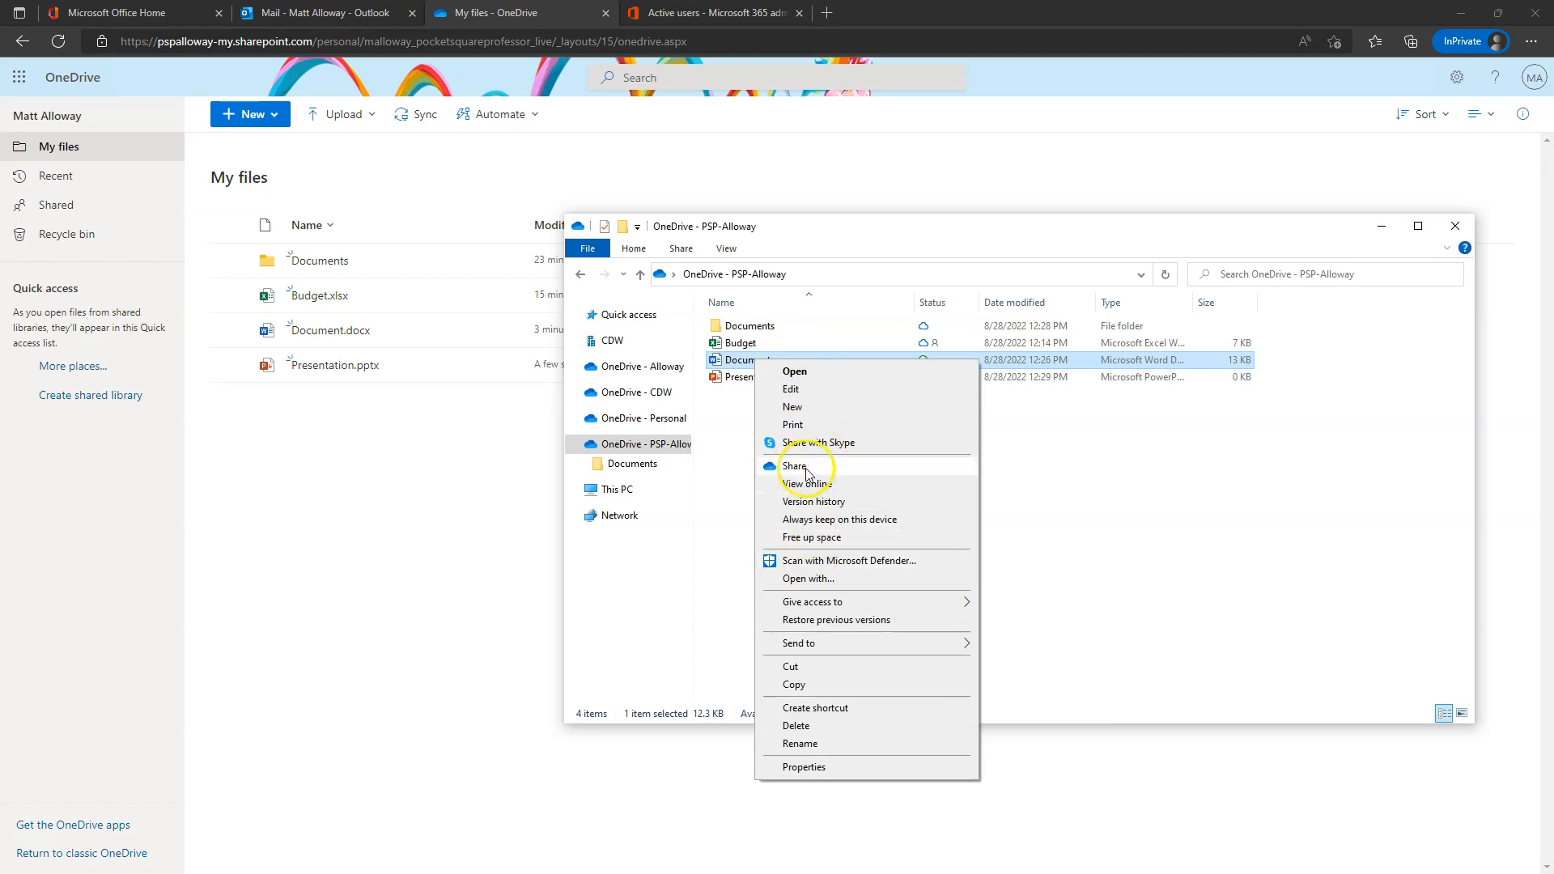
pyautogui.click(813, 538)
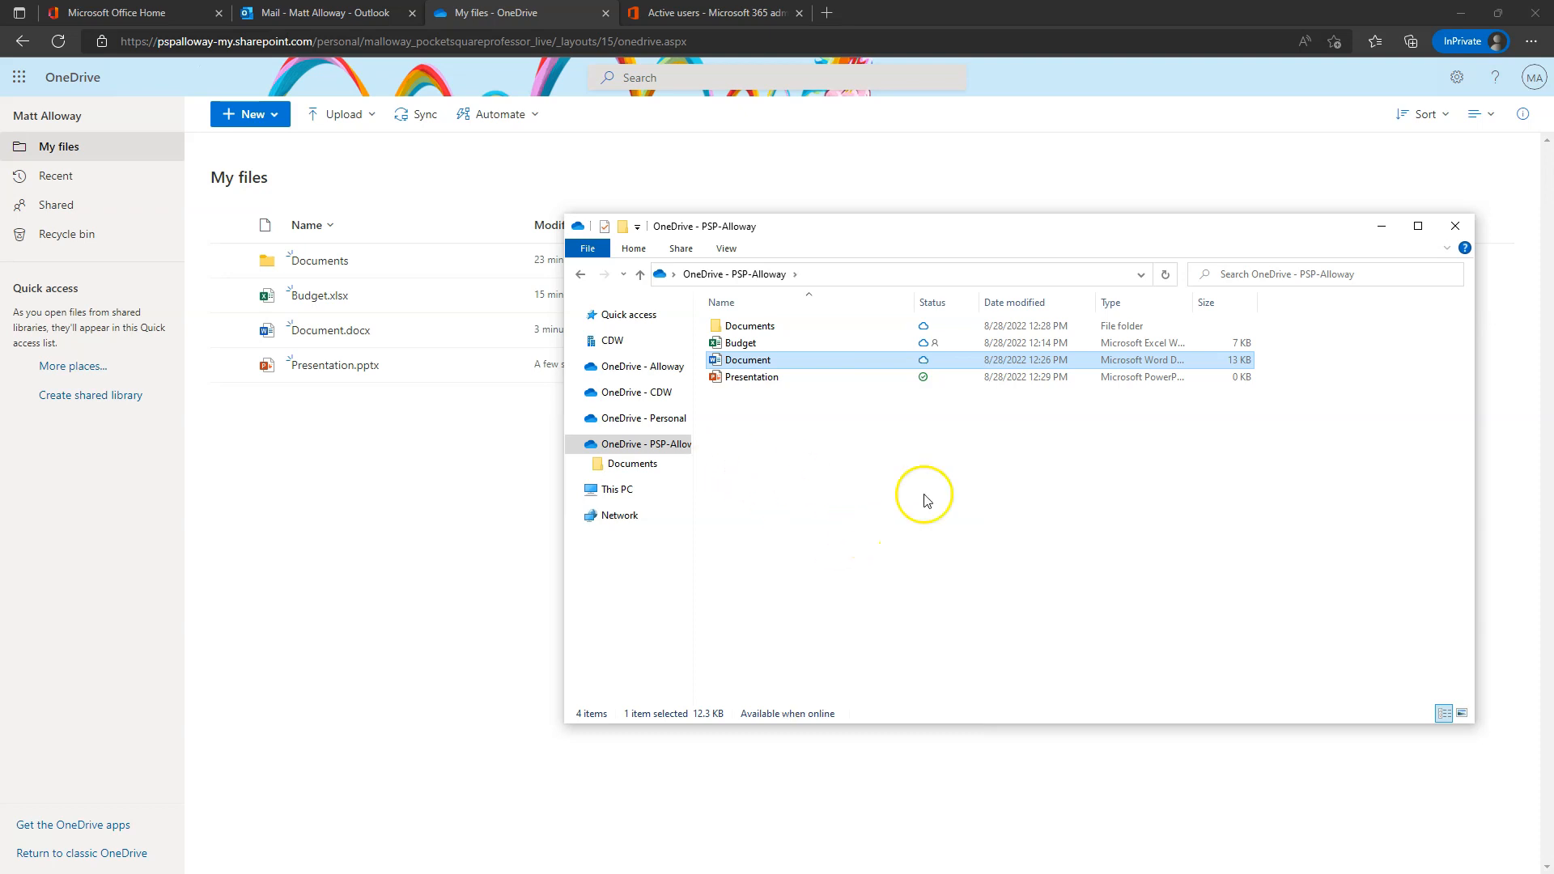
pyautogui.click(69, 240)
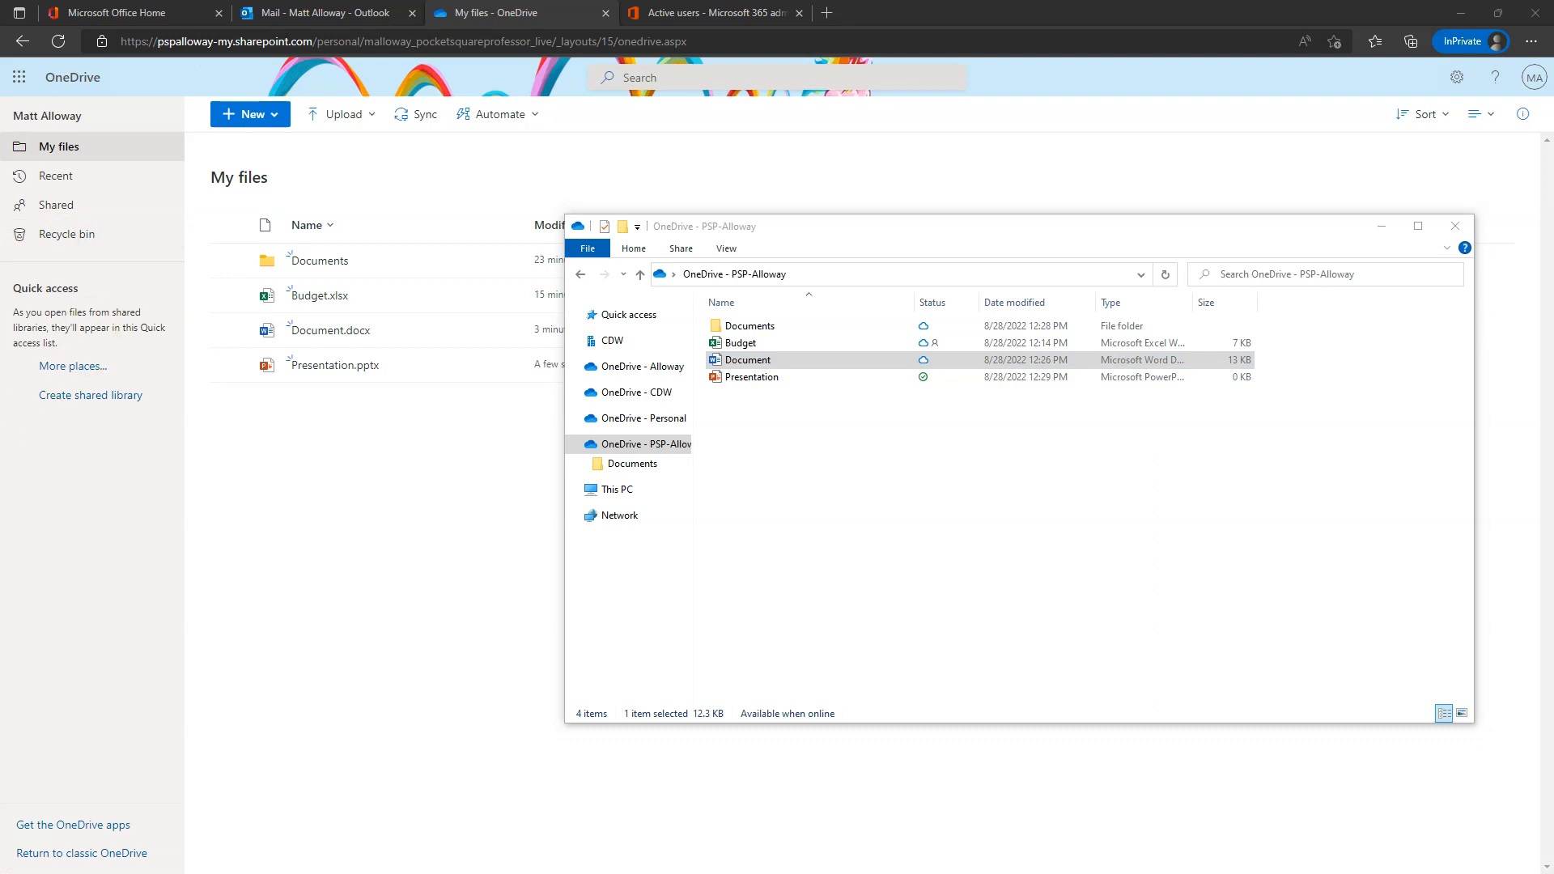
# - Clear the file selection and narrow the navigation pane to widen the file list
pyautogui.click(842, 530)
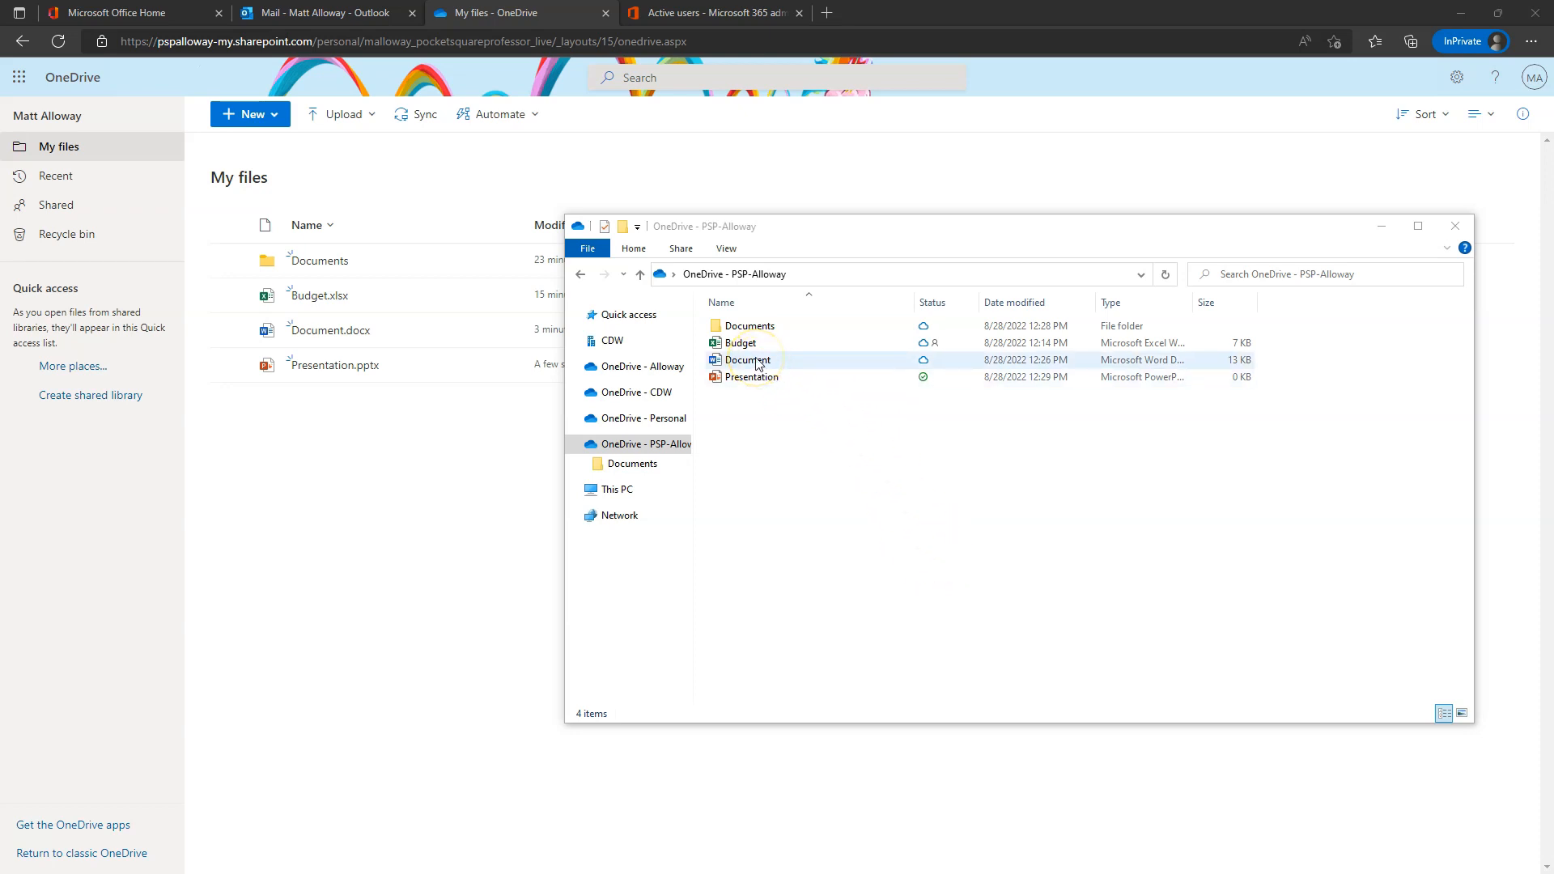
pyautogui.click(777, 406)
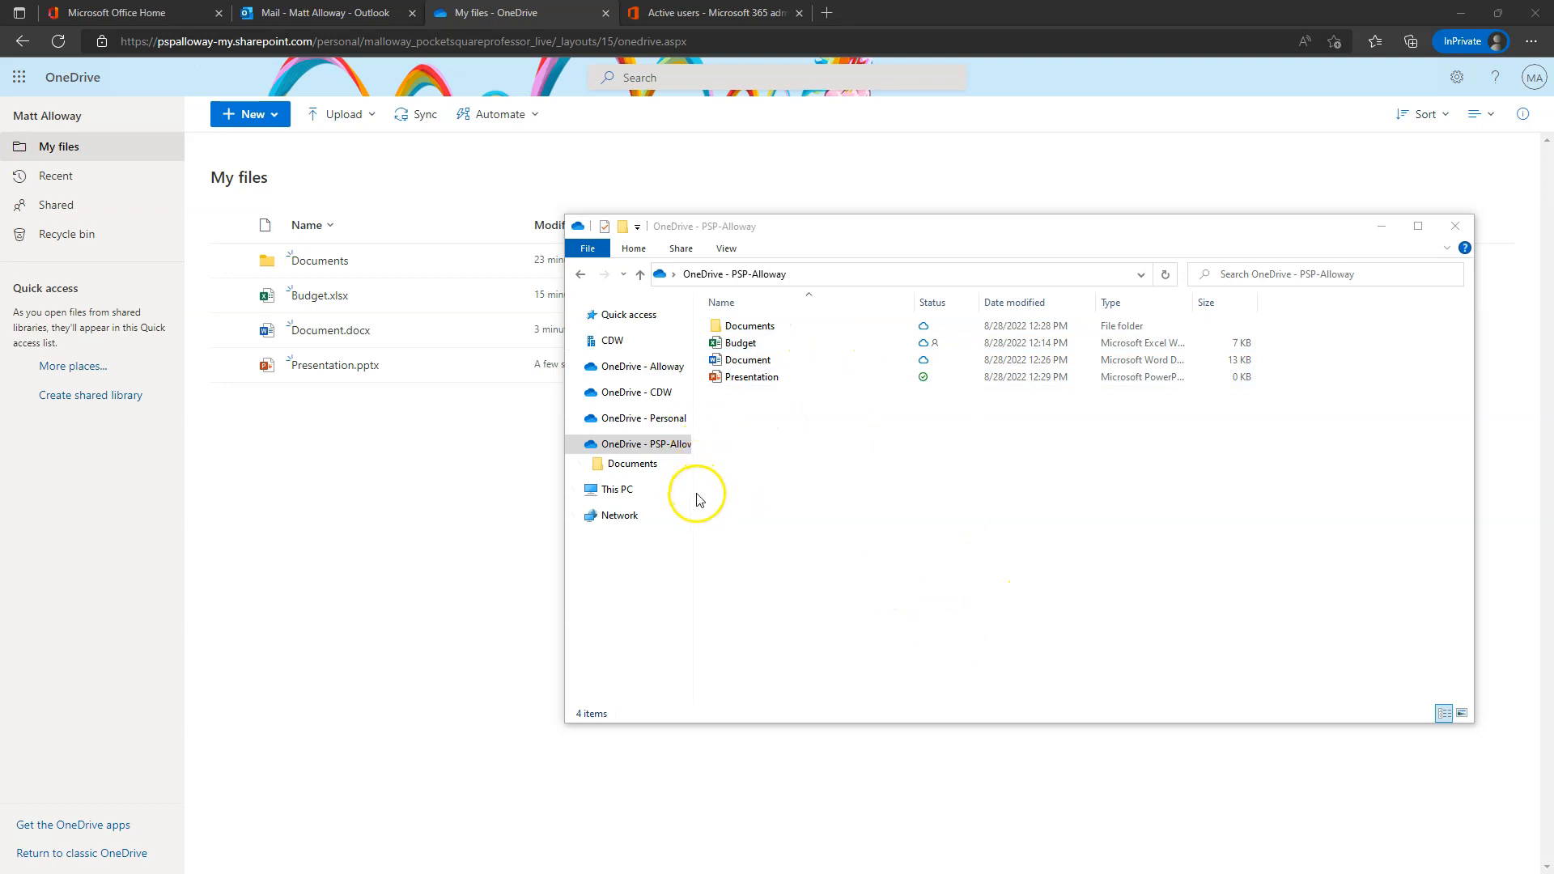
pyautogui.moveTo(693, 496); pyautogui.dragTo(583, 494)
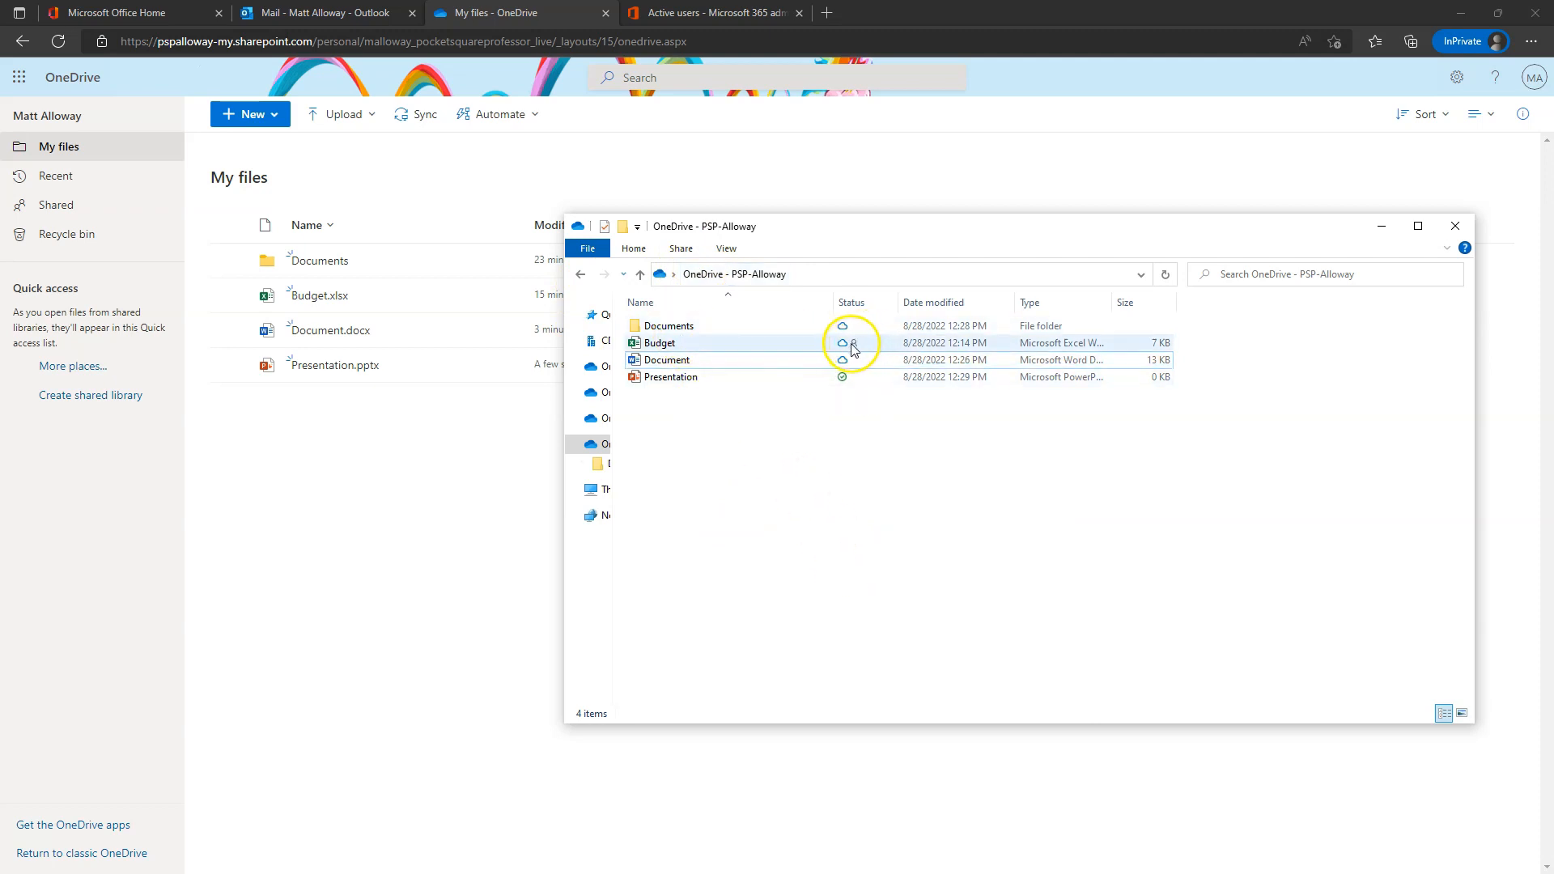
# - Check the Shared with list for Budget.xlsx in its sharing window, then close it
pyautogui.click(657, 344)
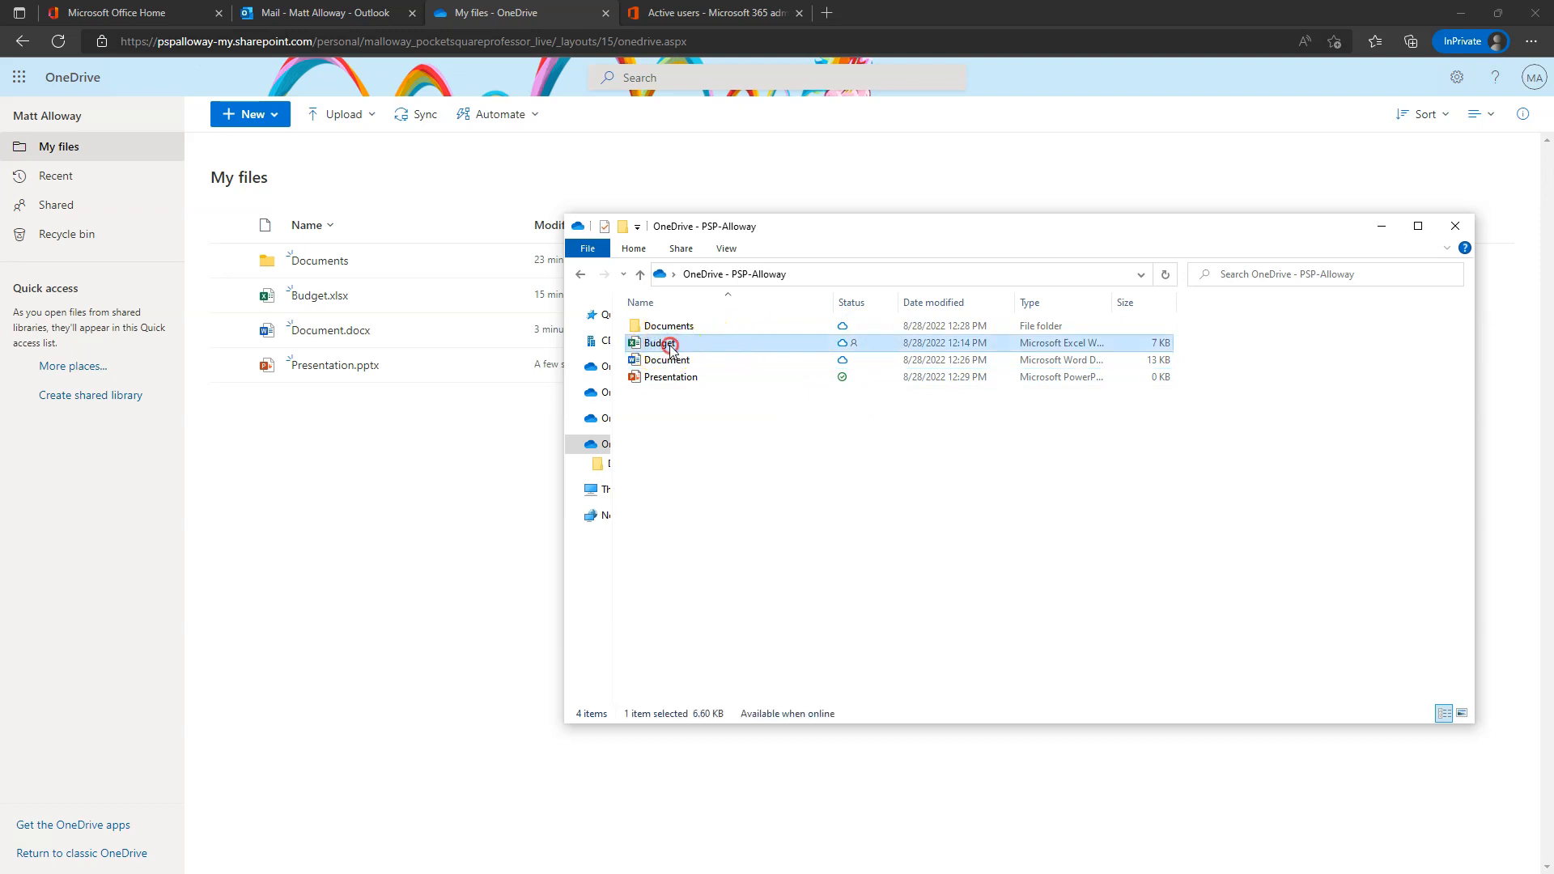
pyautogui.rightClick(671, 350)
pyautogui.click(739, 430)
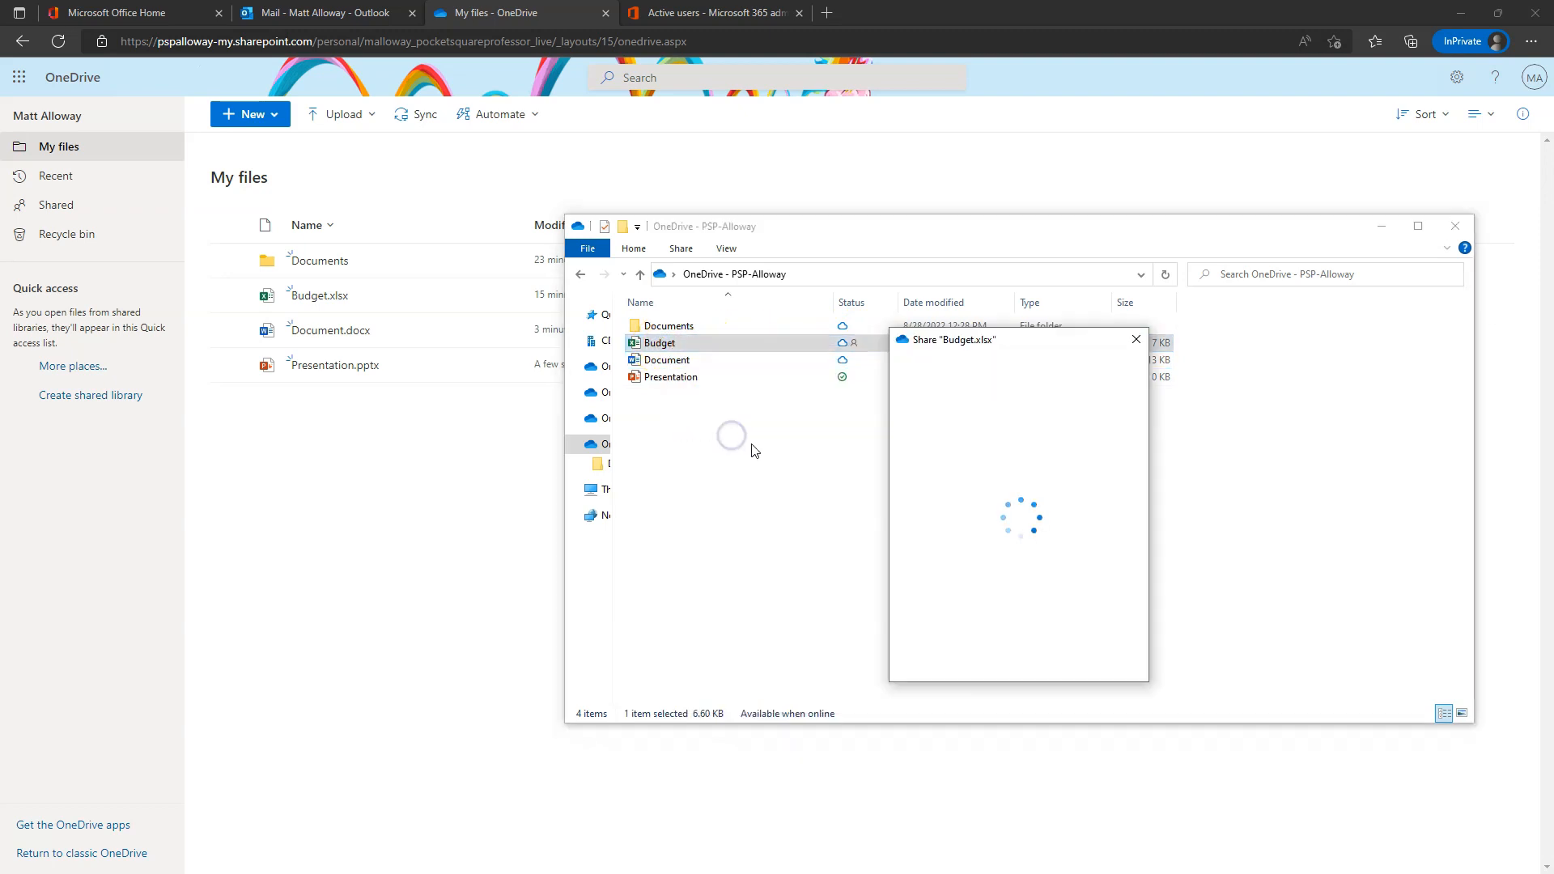
pyautogui.click(682, 348)
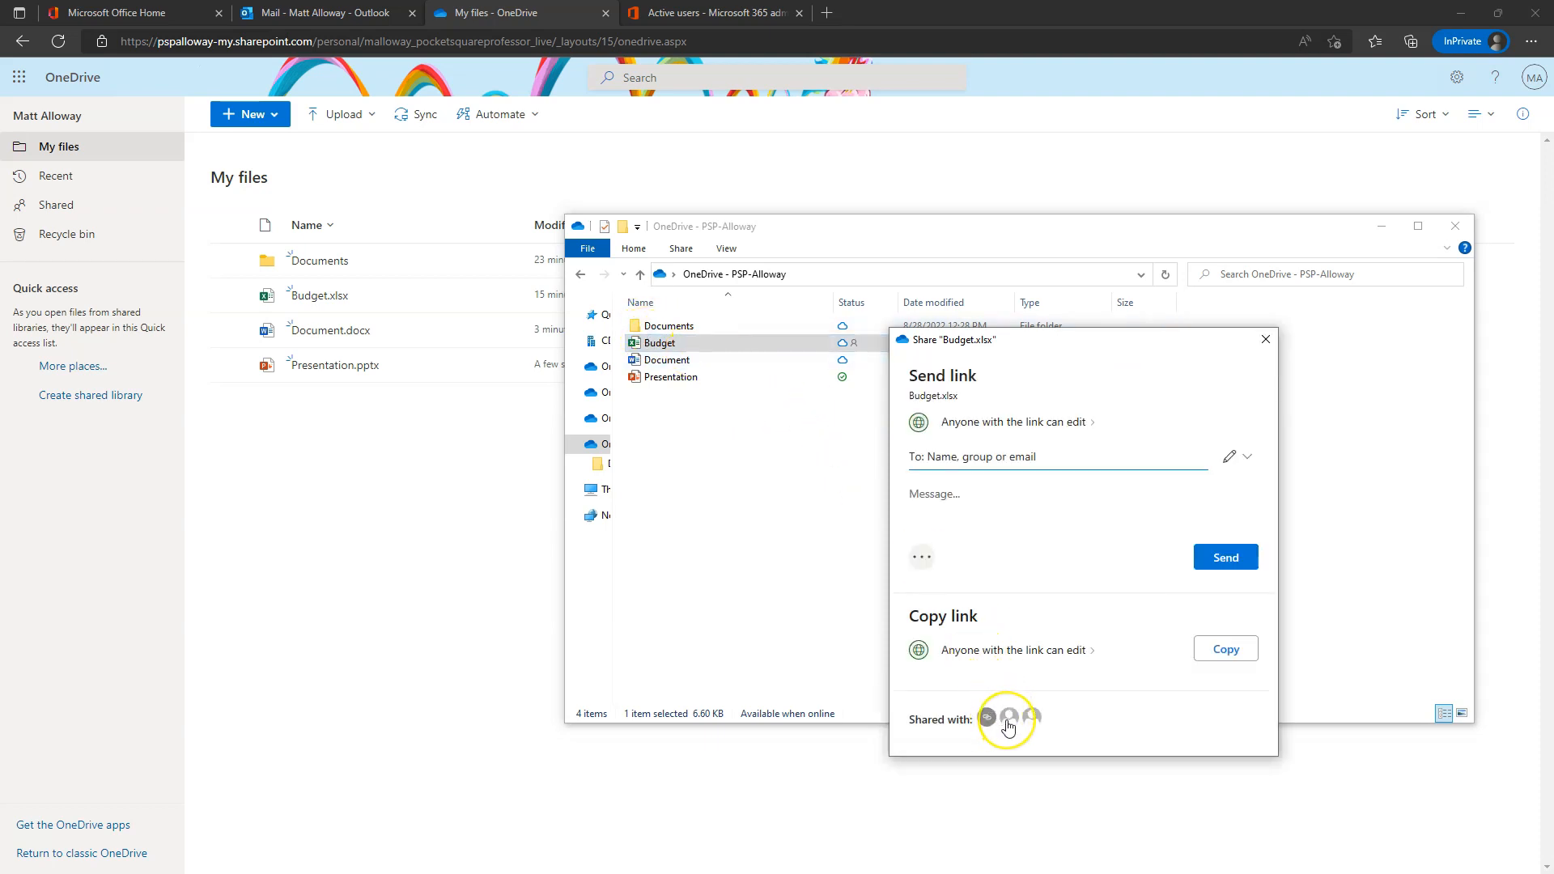
pyautogui.moveTo(1033, 728)
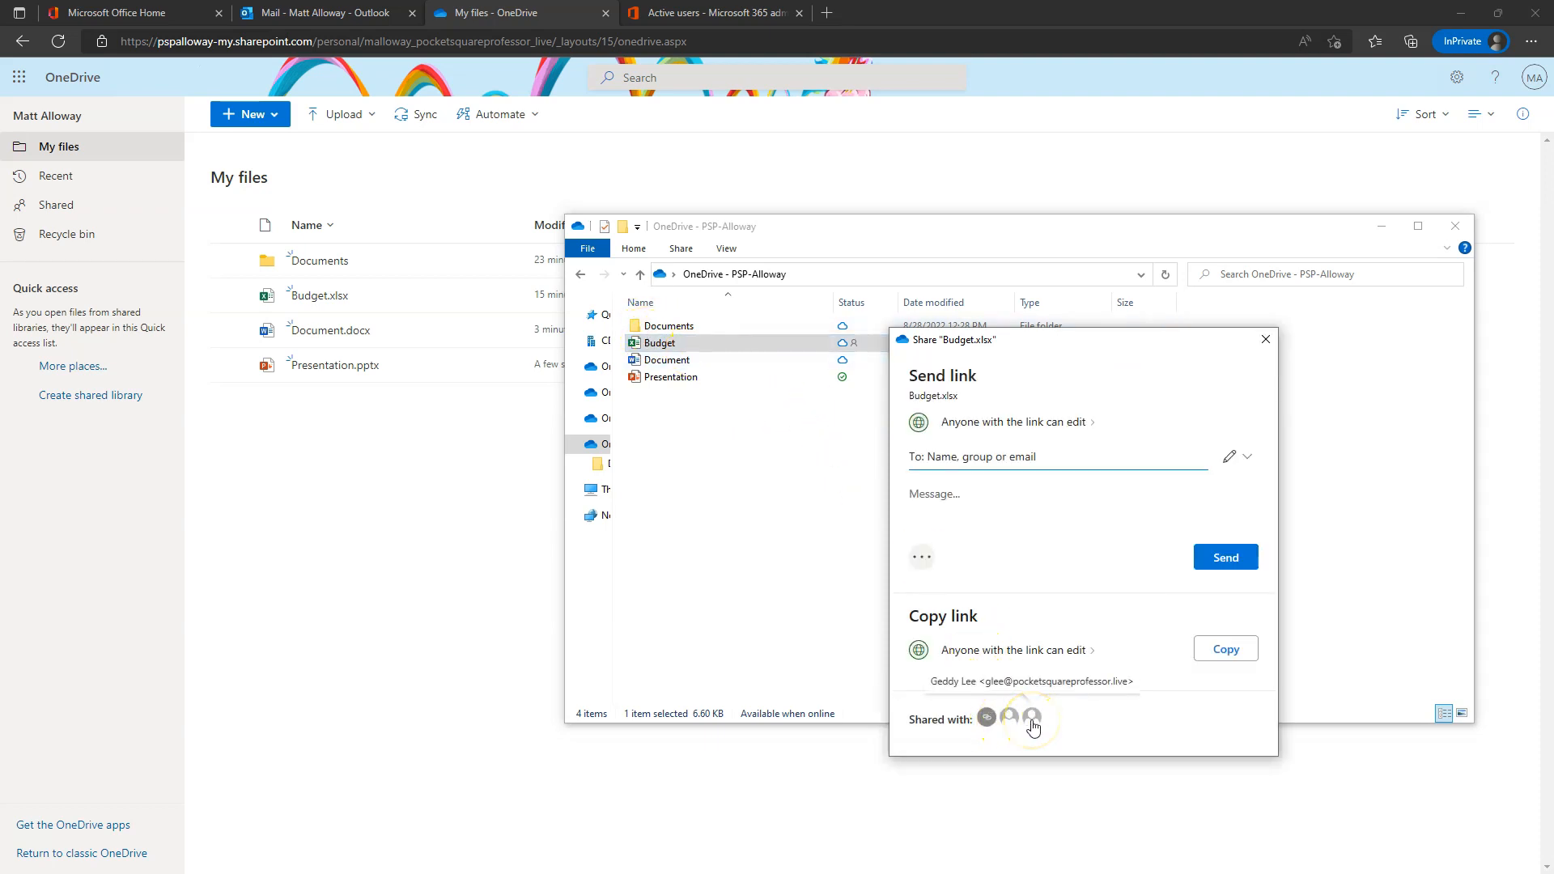
pyautogui.click(1265, 339)
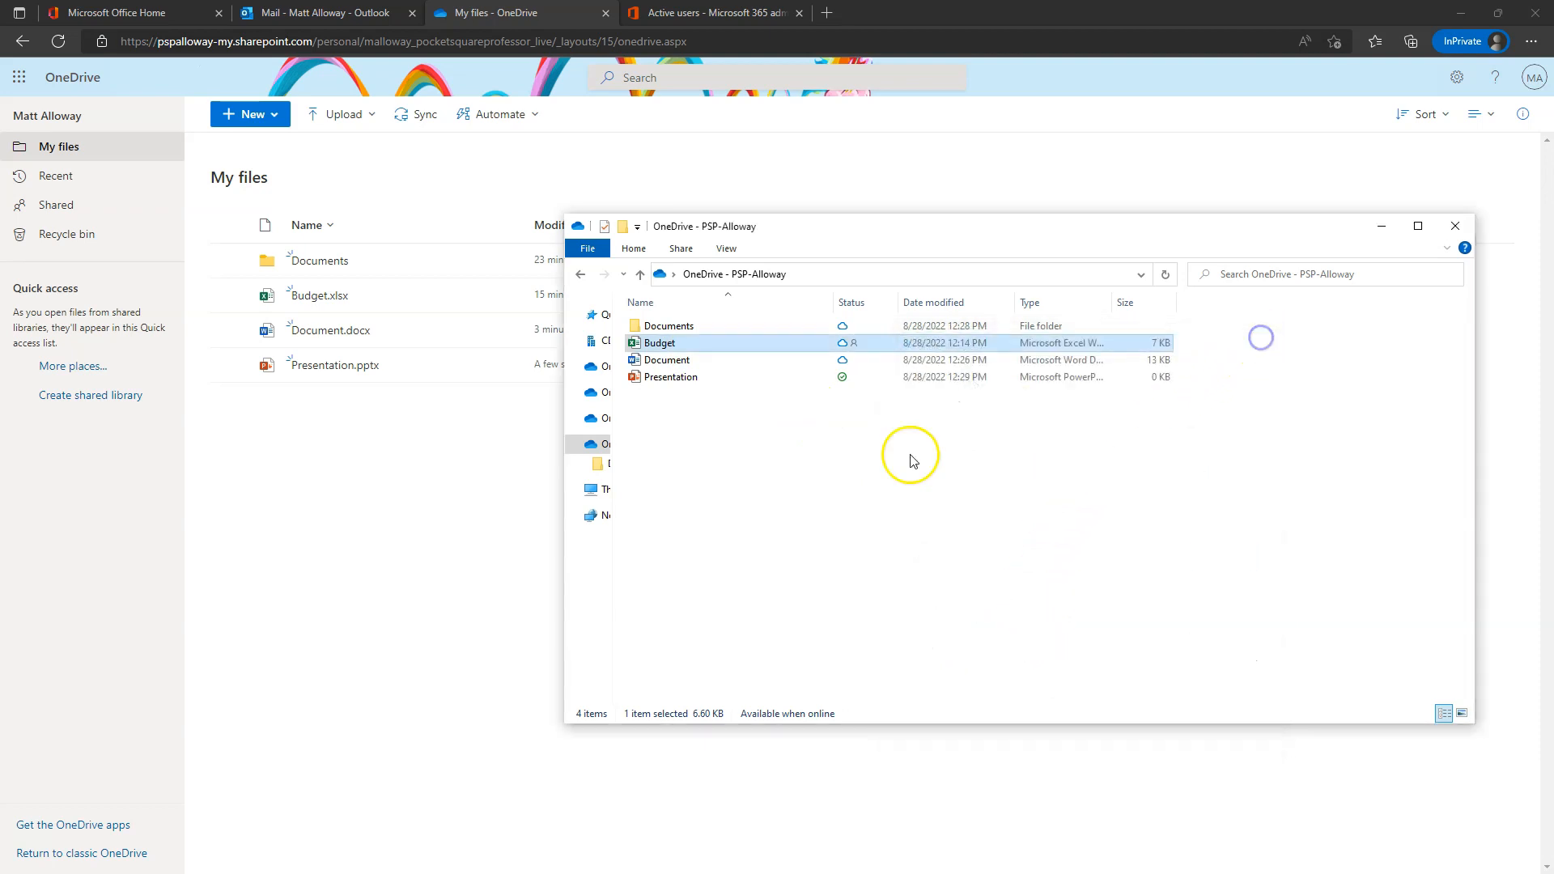
pyautogui.rightClick(662, 342)
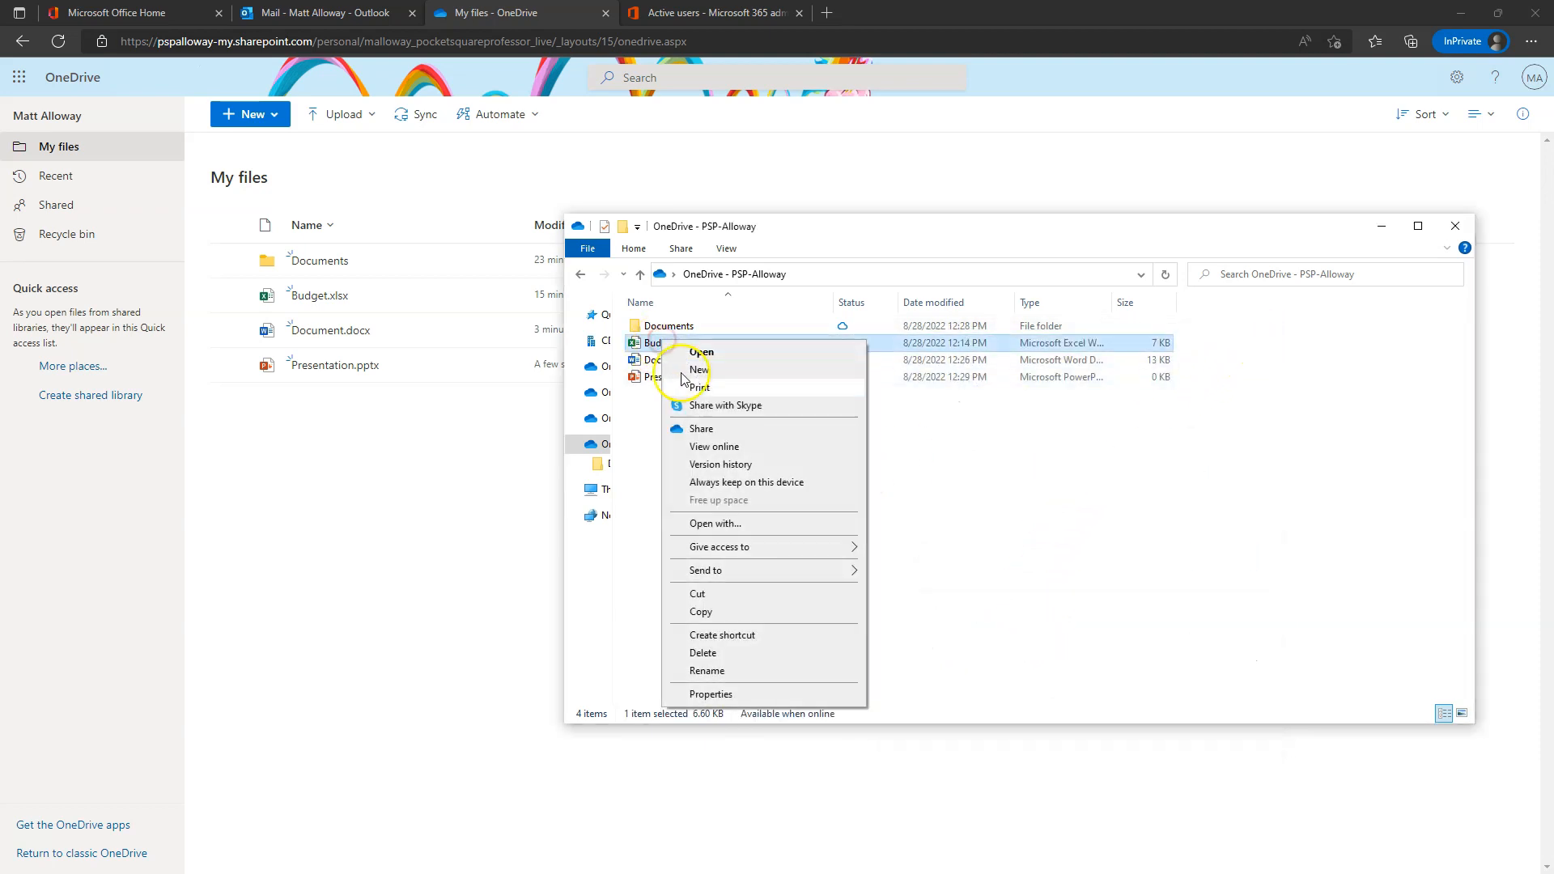
# - Restore Budget.xlsx to its version from 26 minutes ago through Version history
pyautogui.click(720, 467)
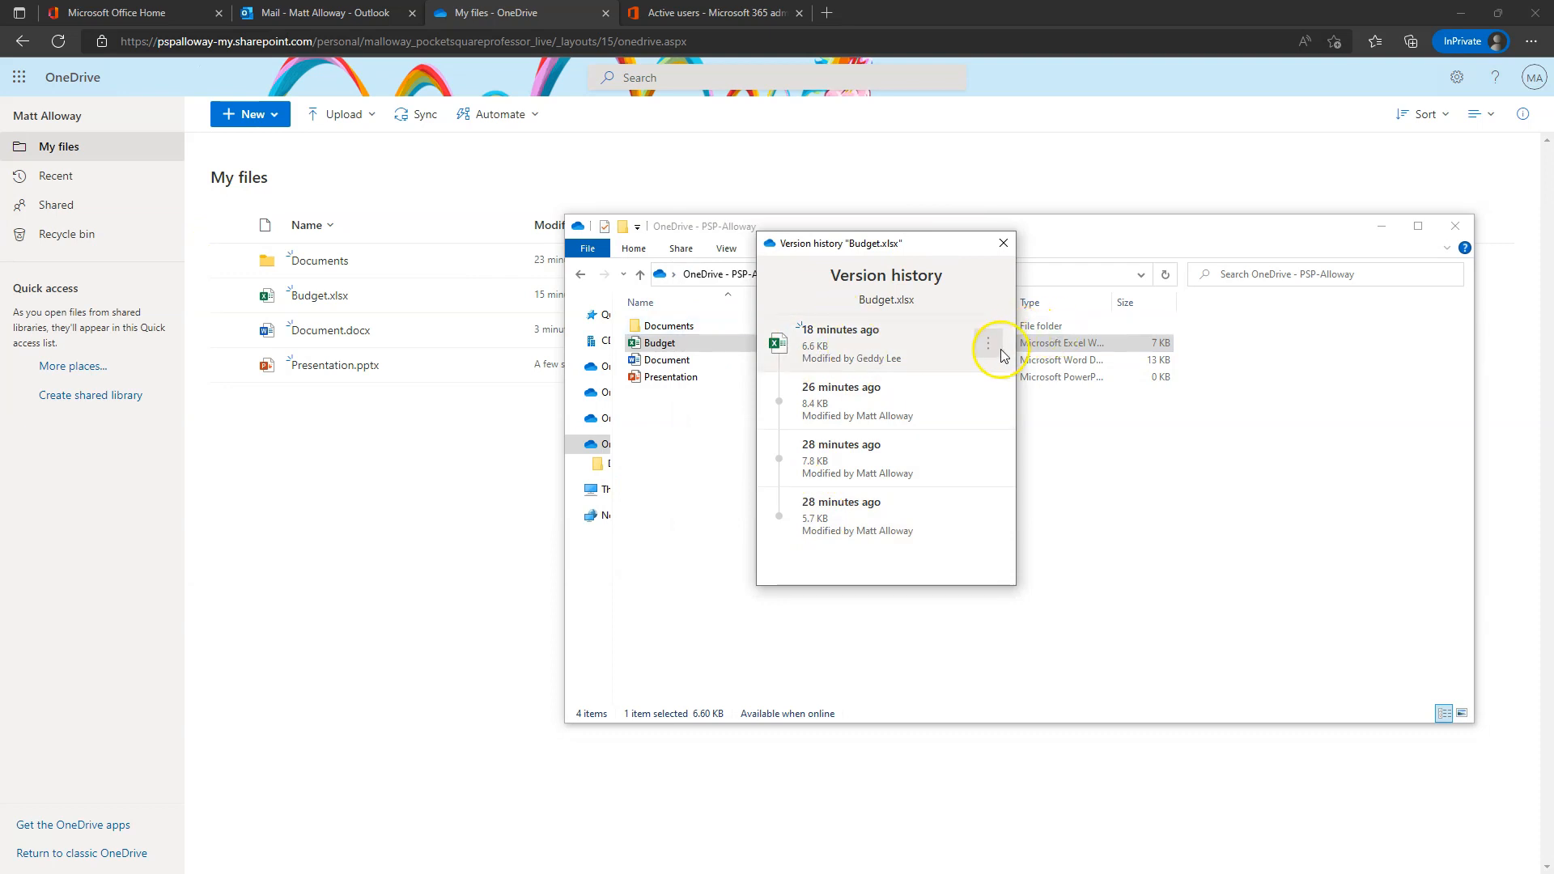
pyautogui.click(988, 396)
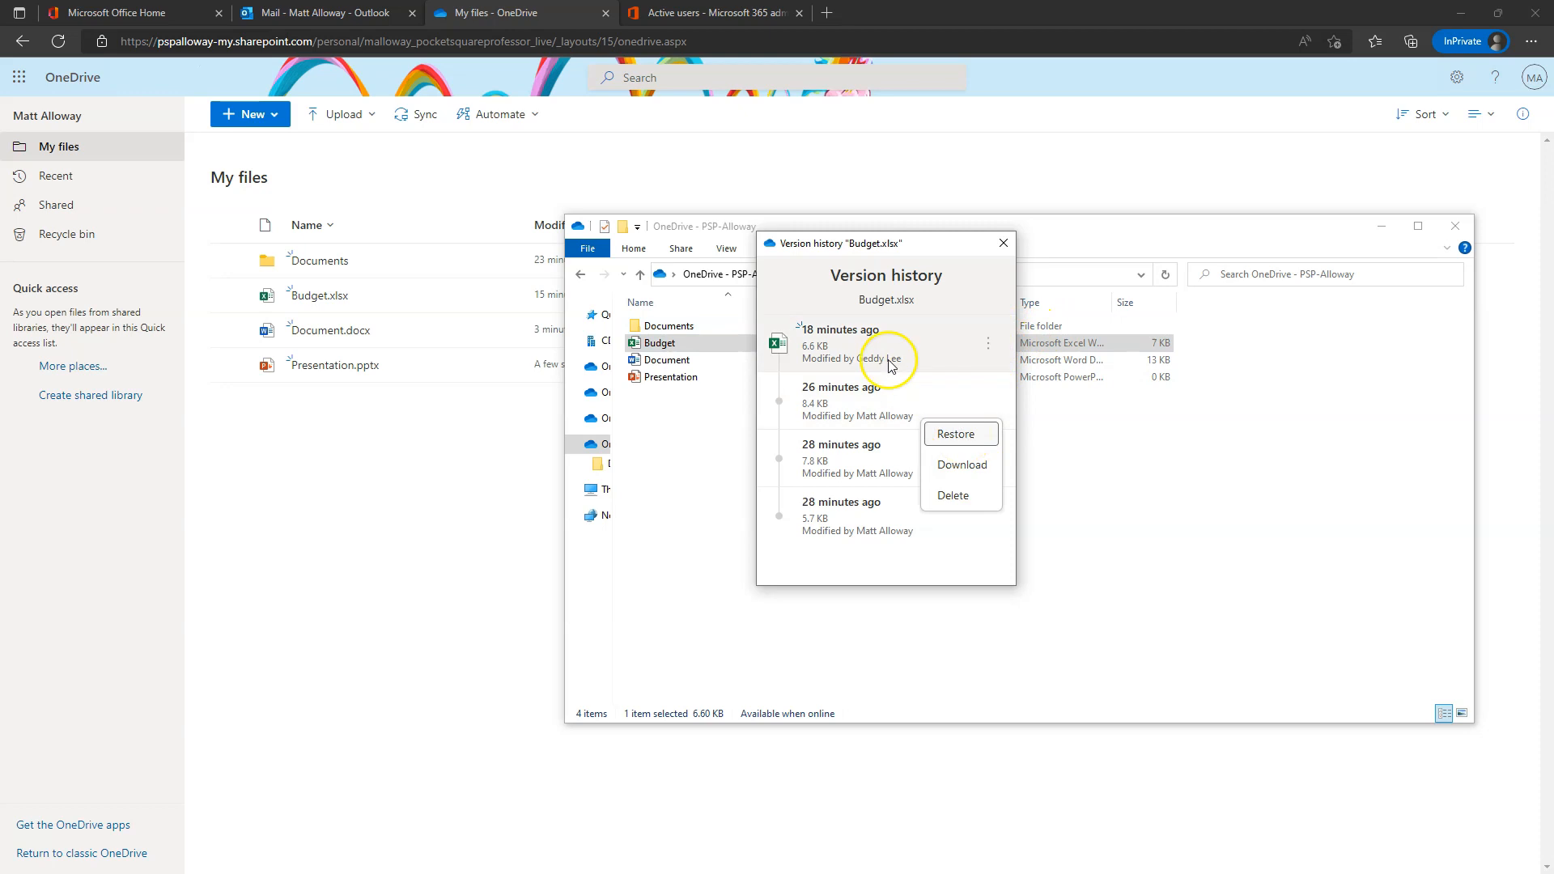
pyautogui.click(821, 404)
pyautogui.click(988, 401)
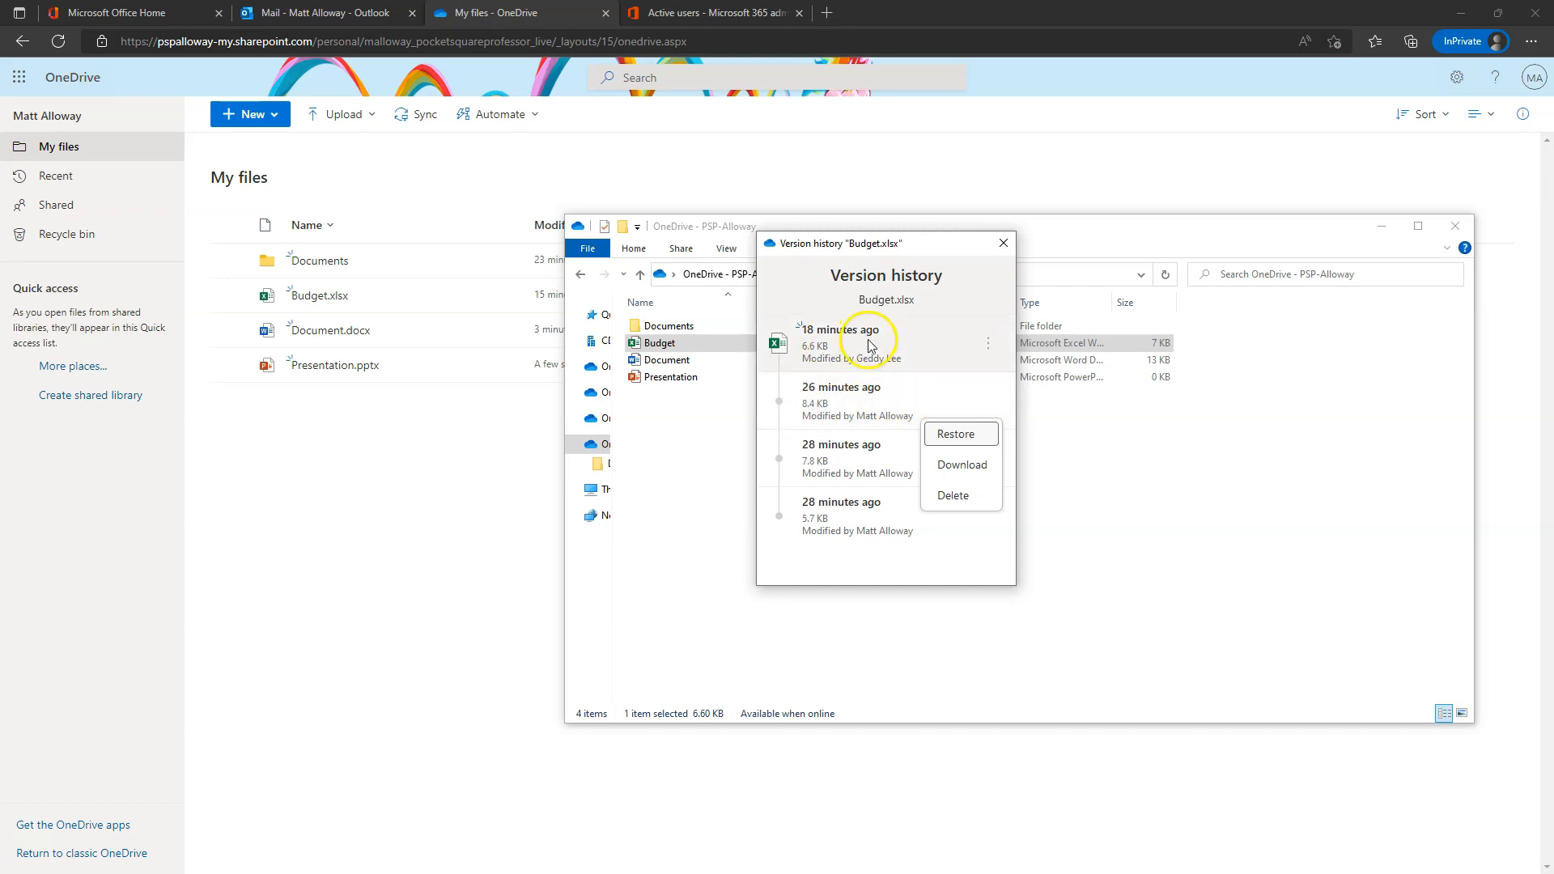
pyautogui.click(971, 435)
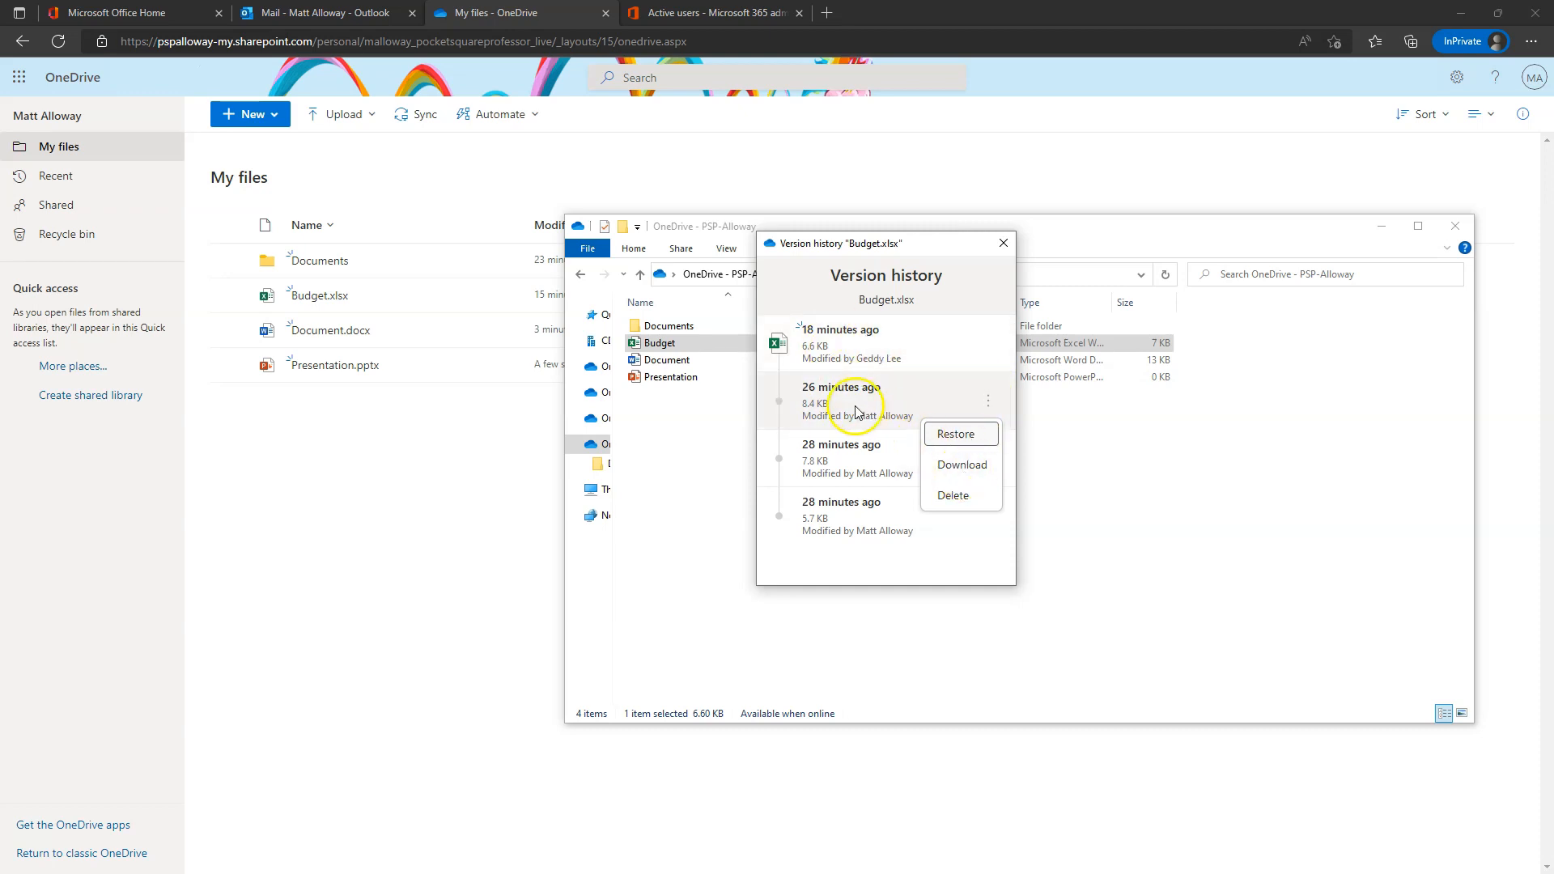
pyautogui.click(988, 401)
pyautogui.click(960, 437)
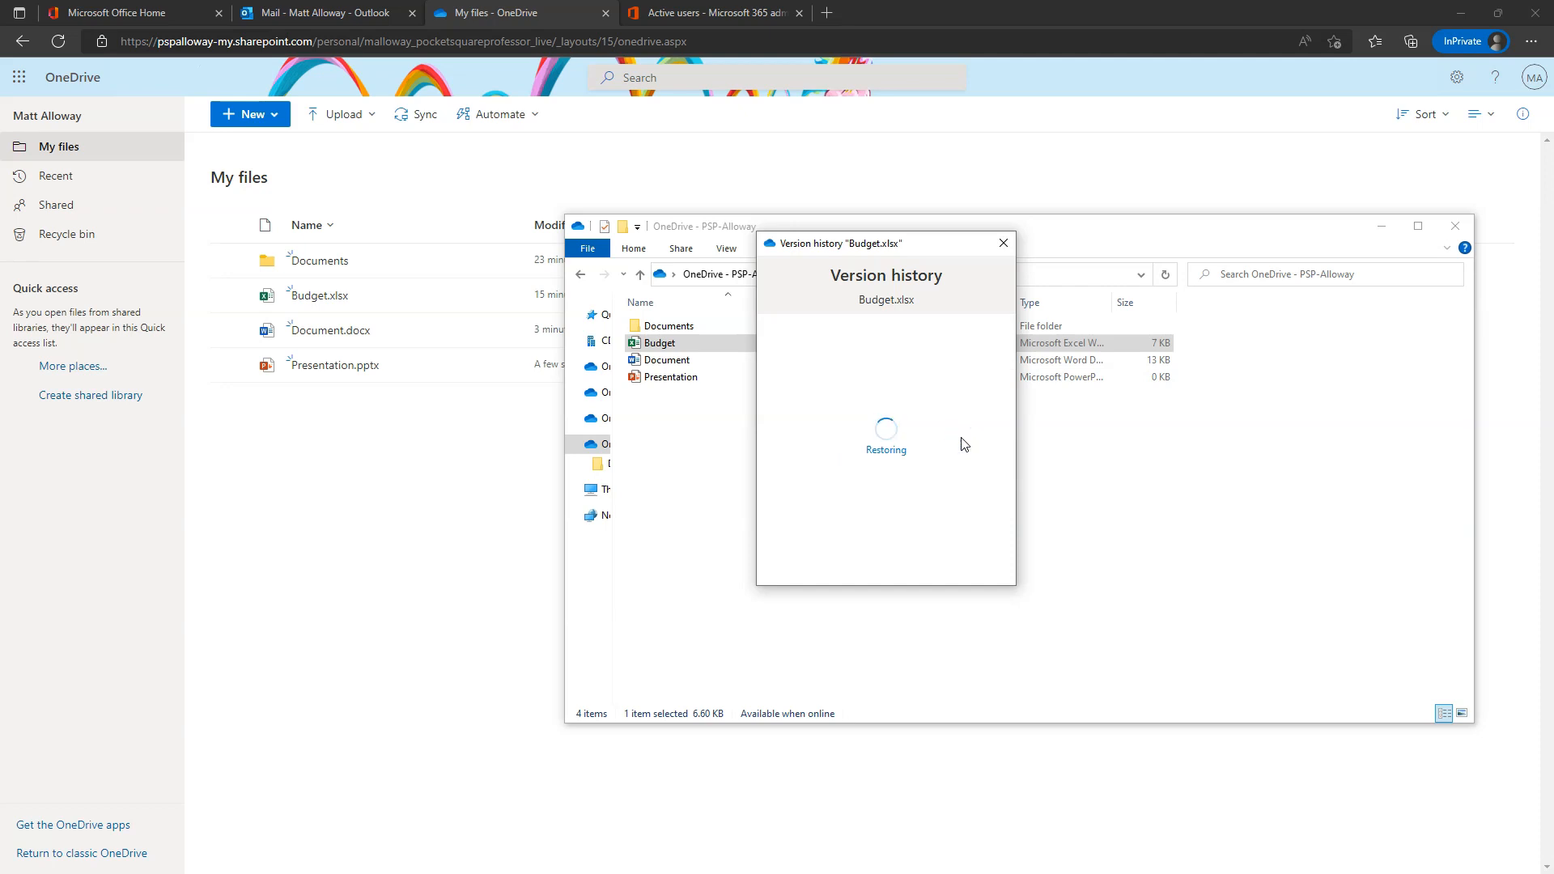
pyautogui.click(1006, 243)
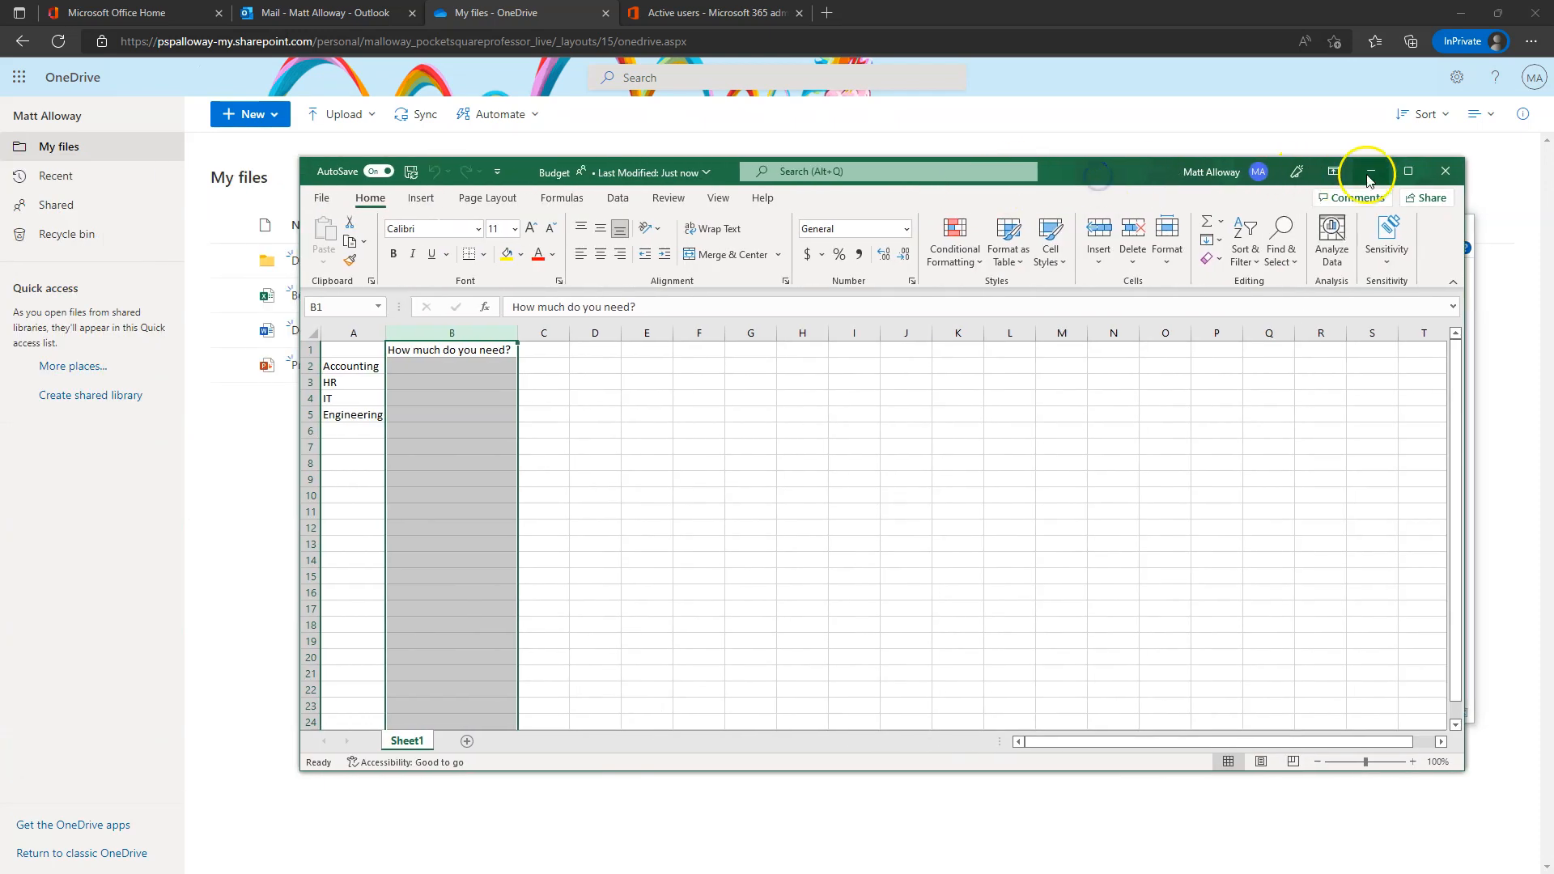
# - Maximise the restored Budget workbook in Excel, review the department list, then close Excel
pyautogui.click(1409, 171)
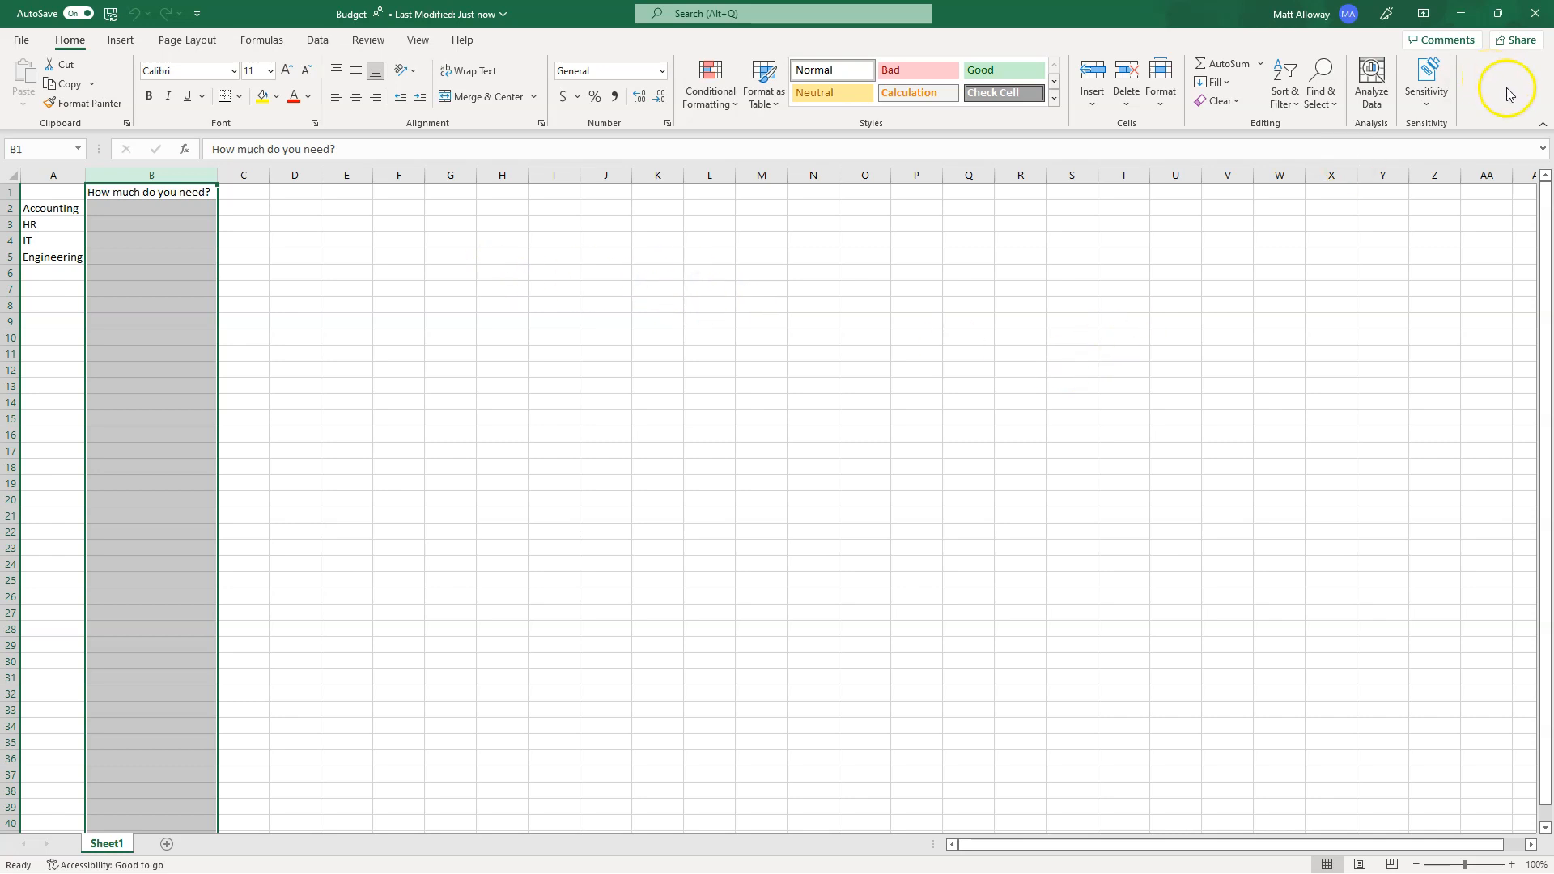
pyautogui.click(1538, 16)
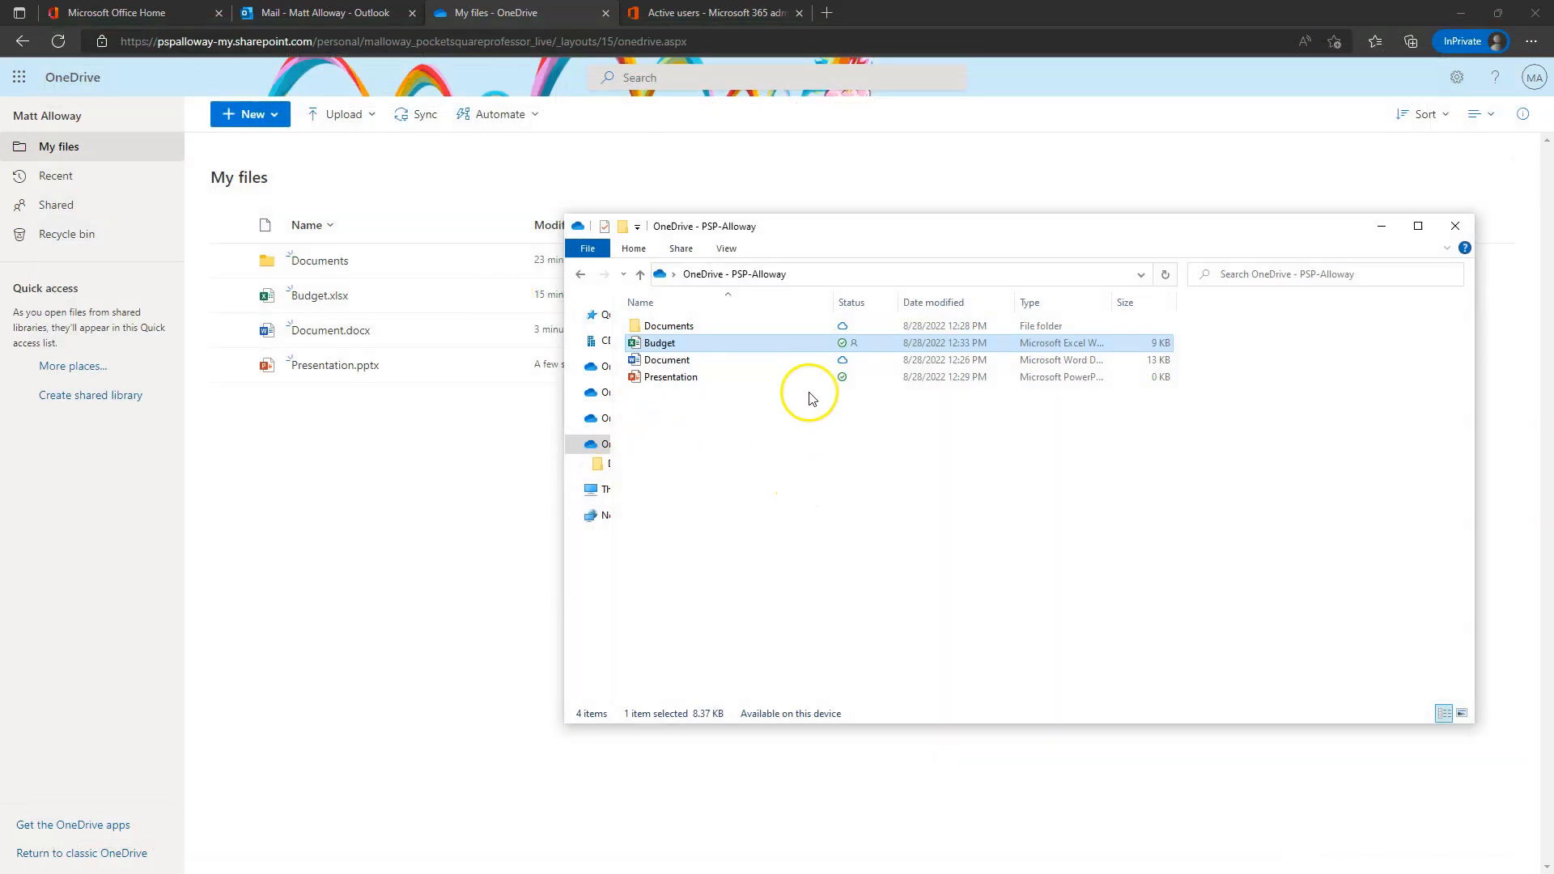
pyautogui.moveTo(662, 348)
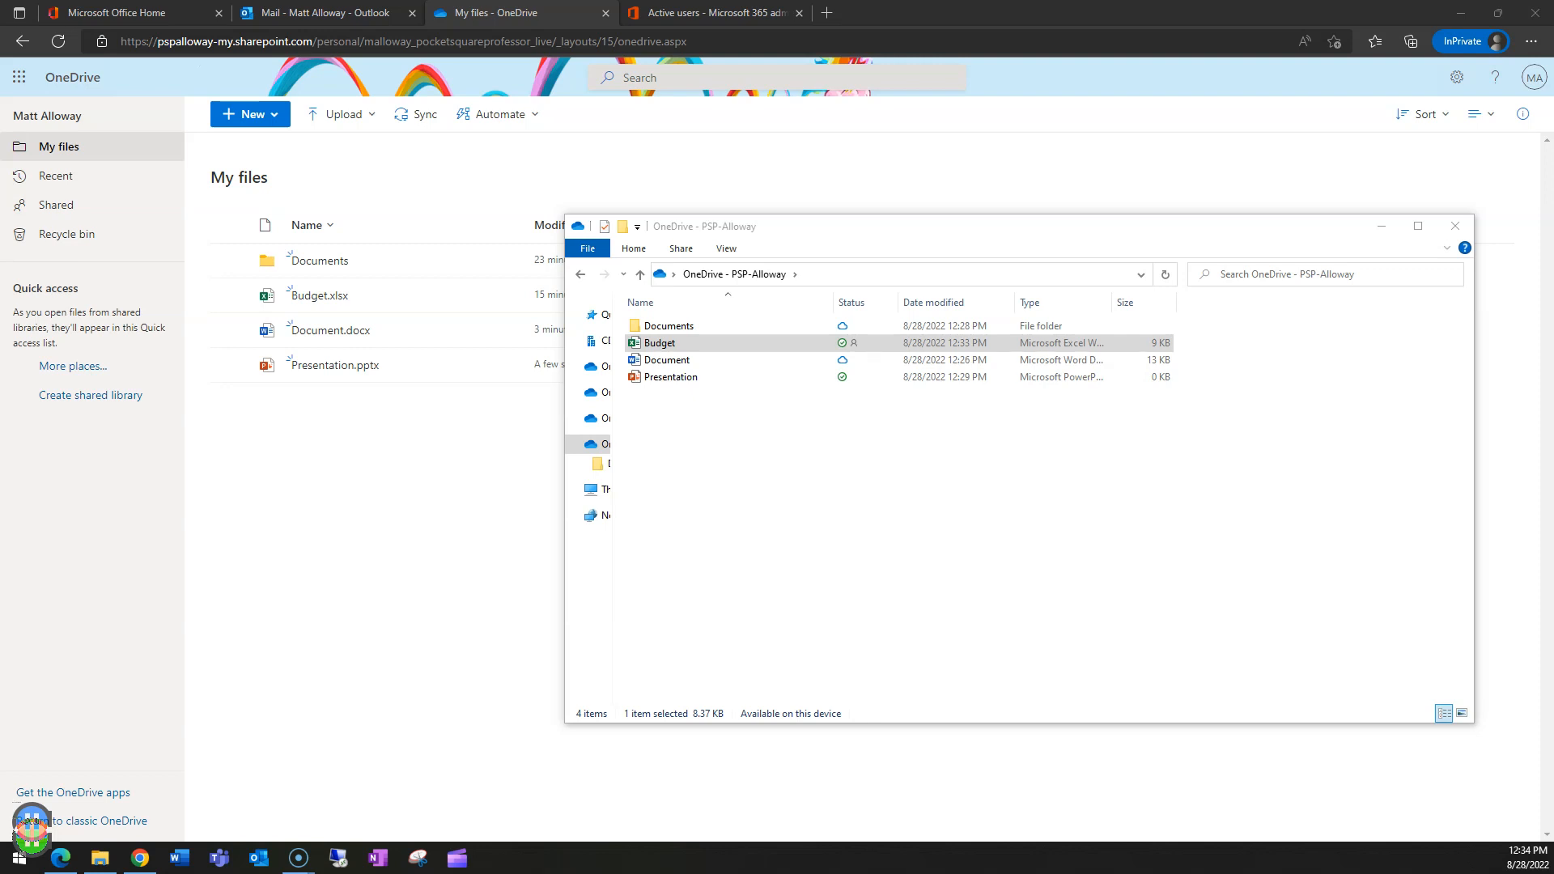
# - Bring the OneDrive settings window into view and show its startup, notification and Files On-Demand settings
pyautogui.moveTo(0, 196); pyautogui.dragTo(673, 148)
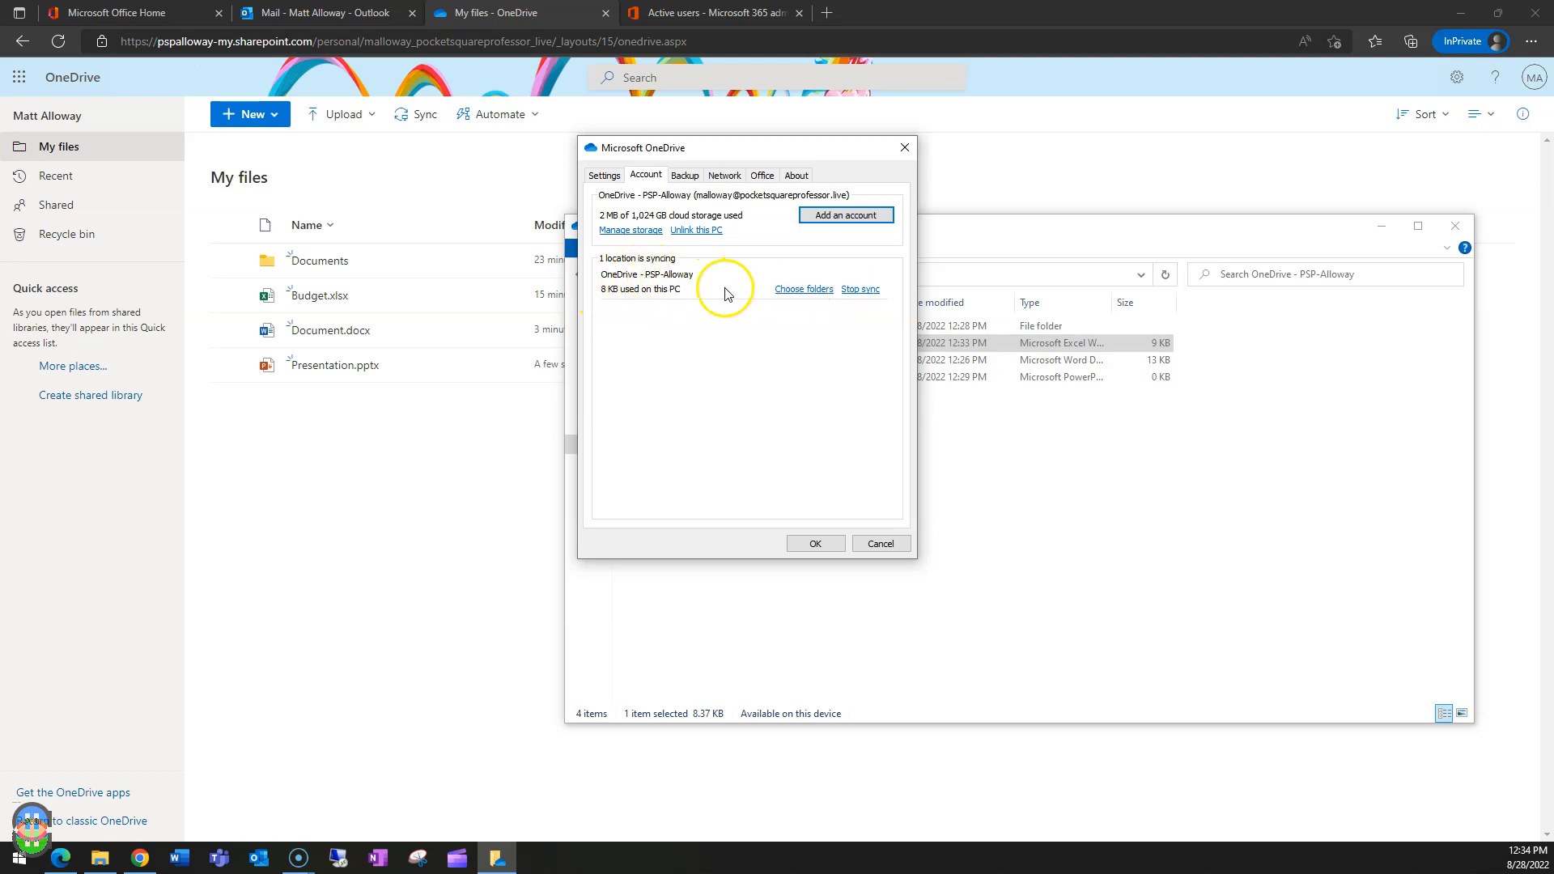
pyautogui.click(604, 175)
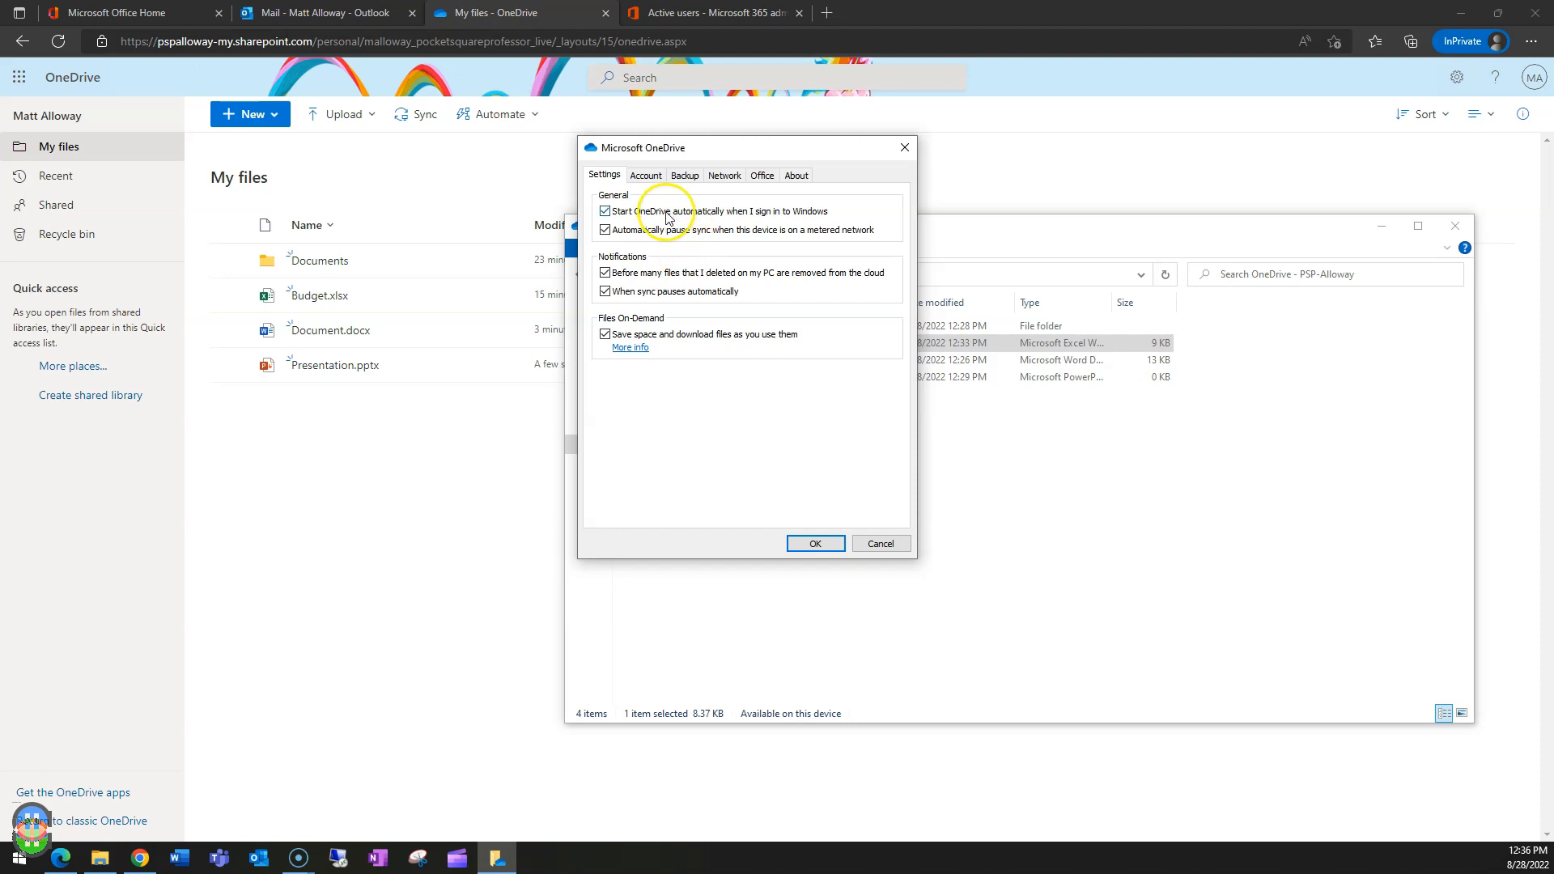
# - Review the Network, Office and Backup options, then open Manage backup for Desktop, Documents and Pictures
pyautogui.click(723, 176)
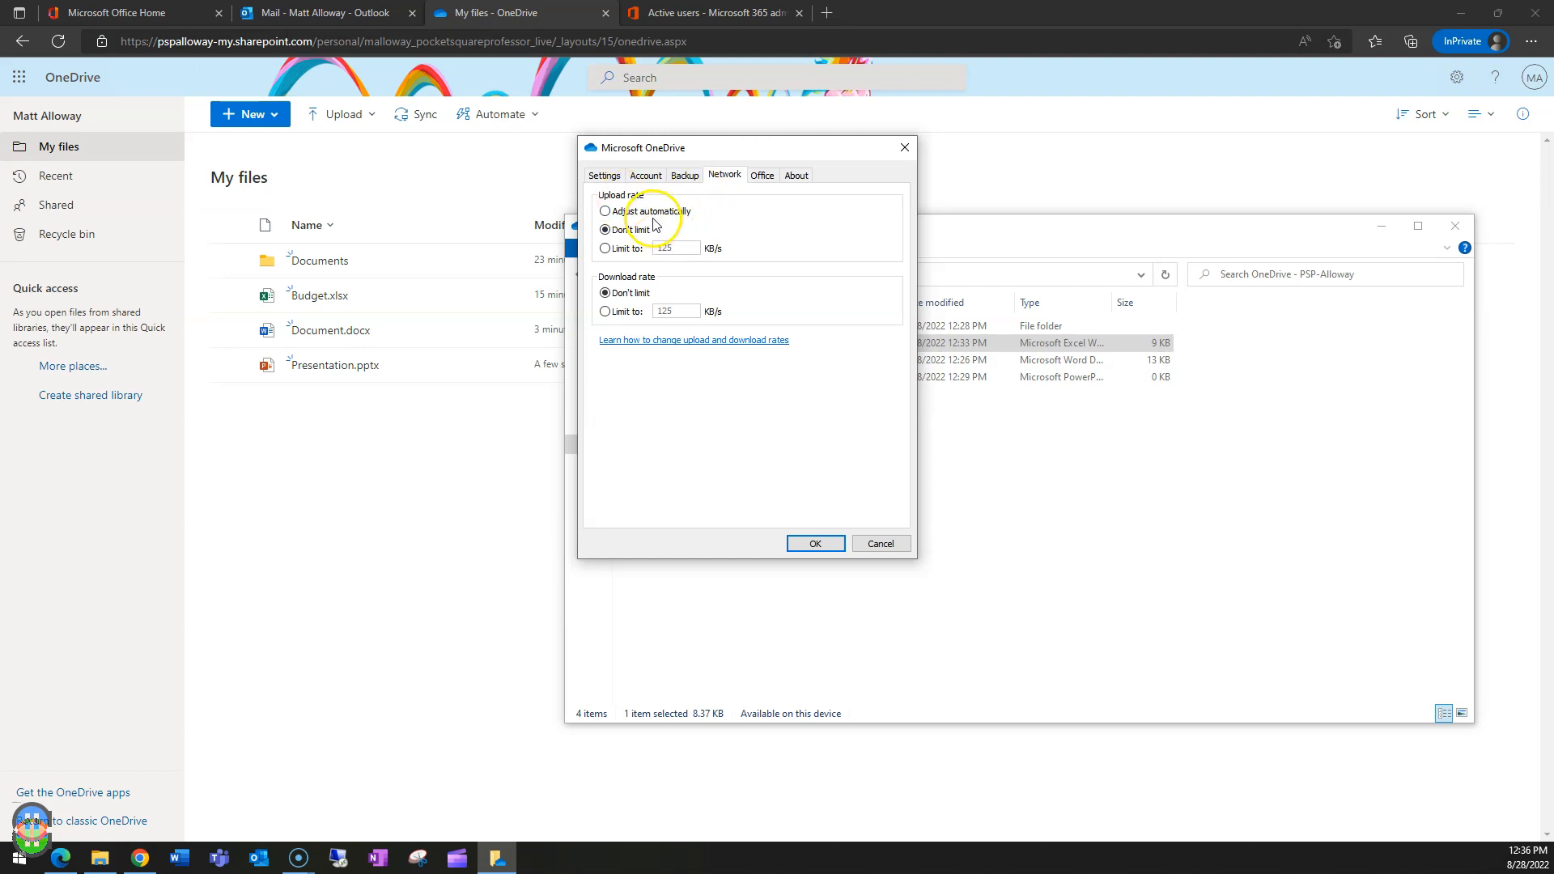
pyautogui.click(761, 175)
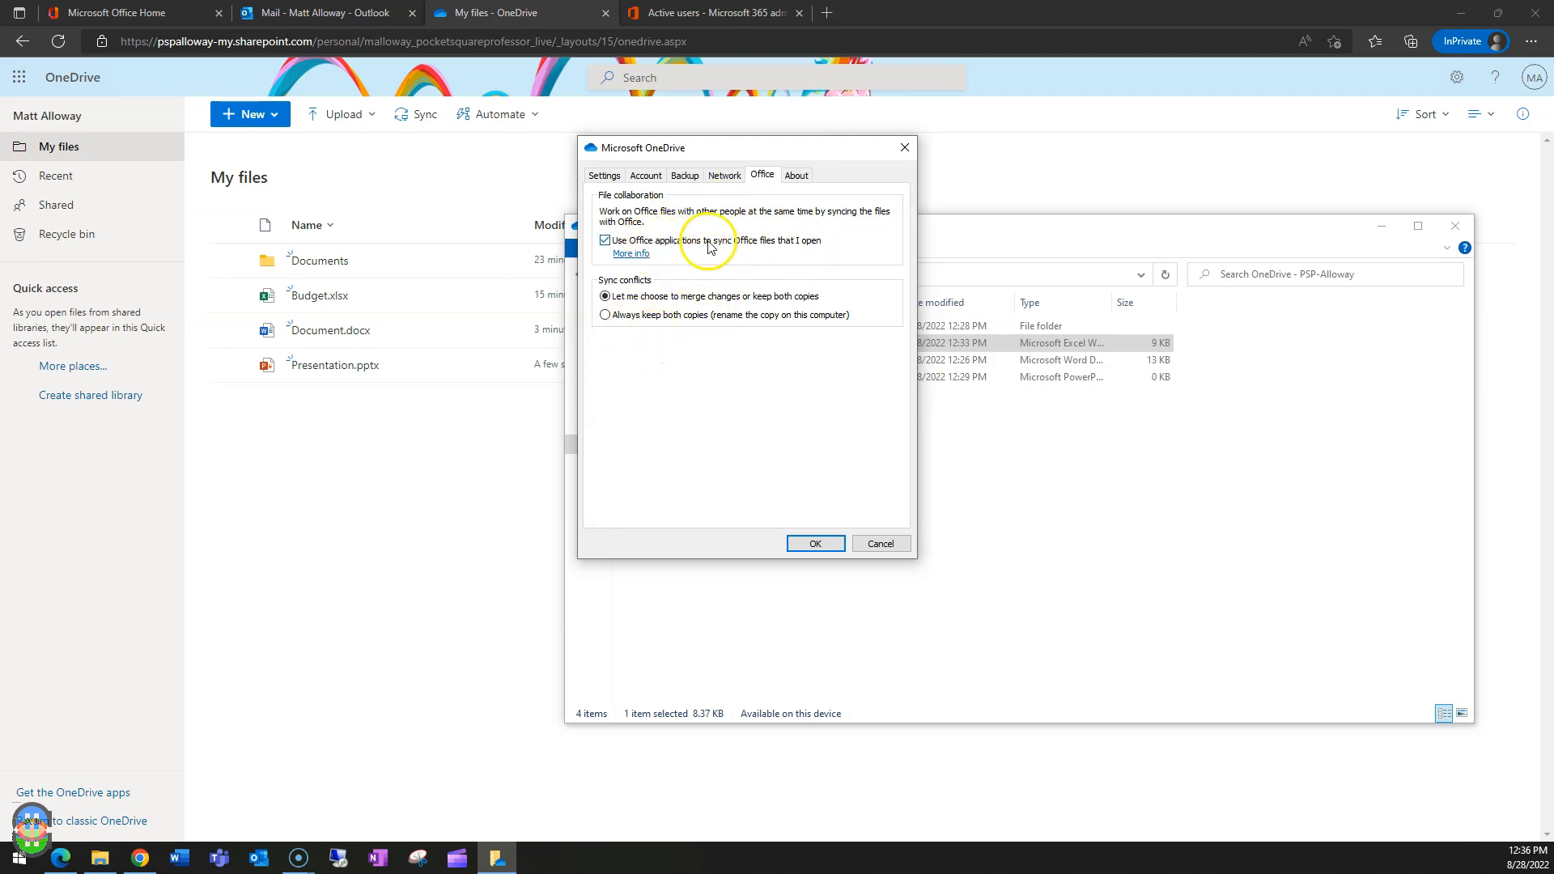
pyautogui.click(689, 180)
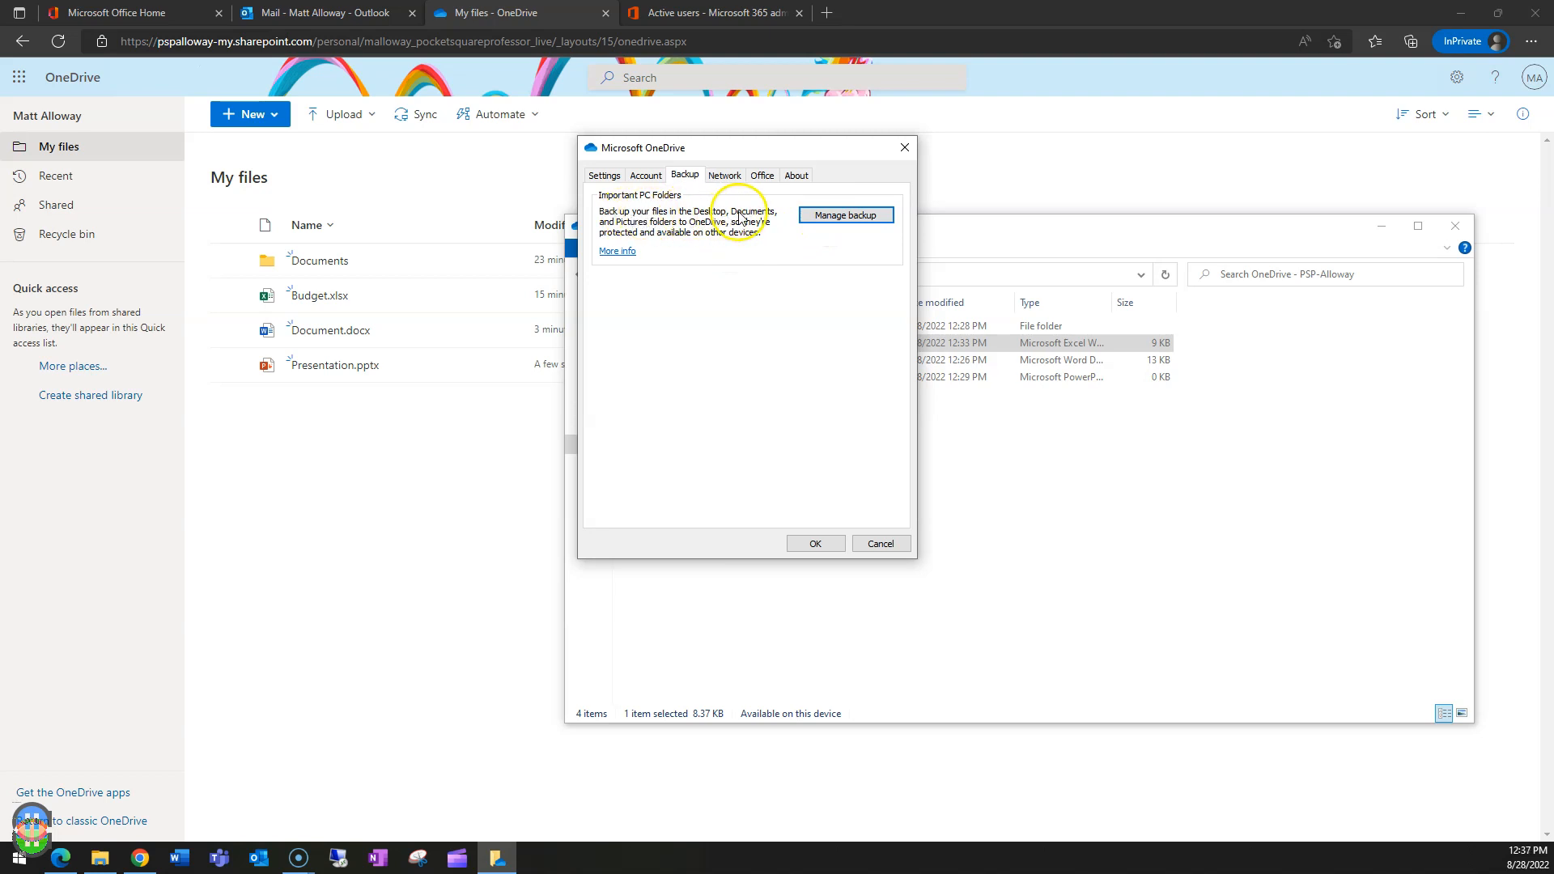
pyautogui.click(837, 220)
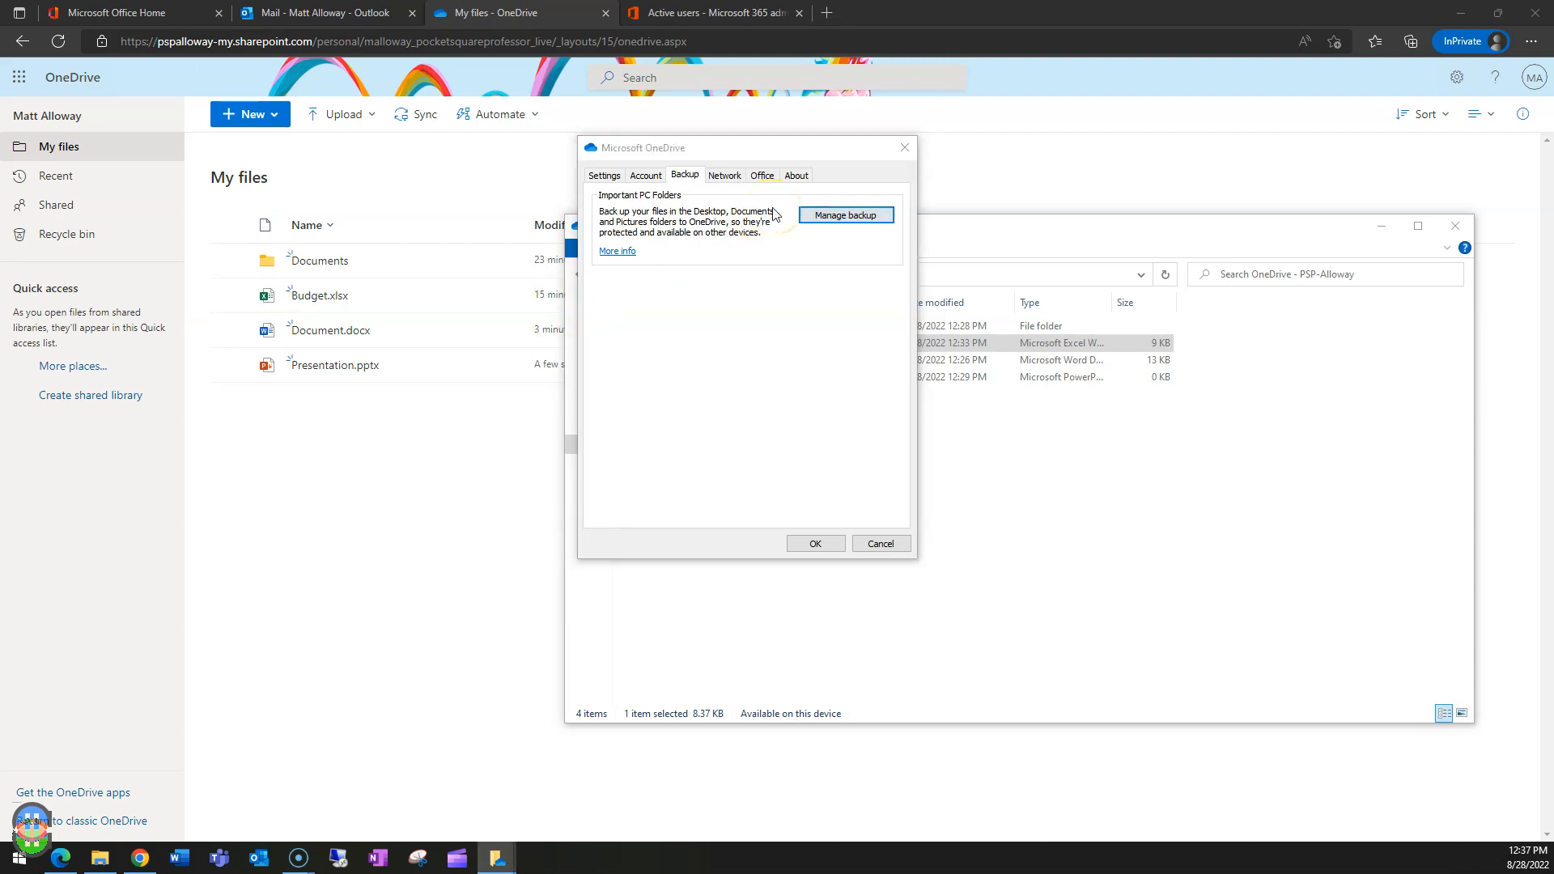
# - Start the backup of Desktop, Documents and Pictures and watch them sync into OneDrive - PSP-Alloway
pyautogui.click(864, 212)
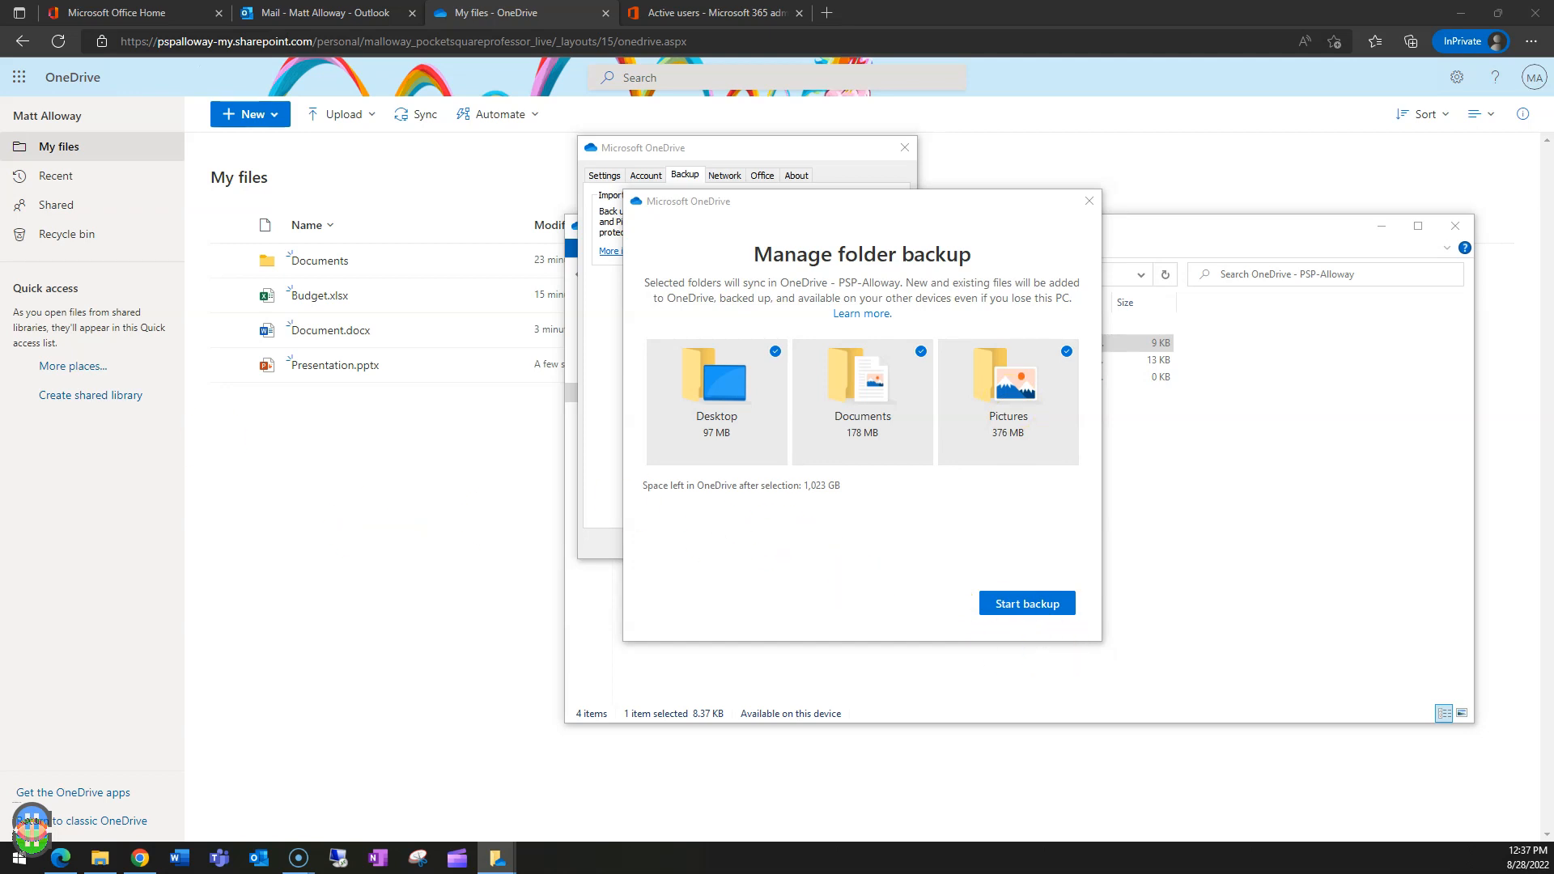
pyautogui.click(1040, 605)
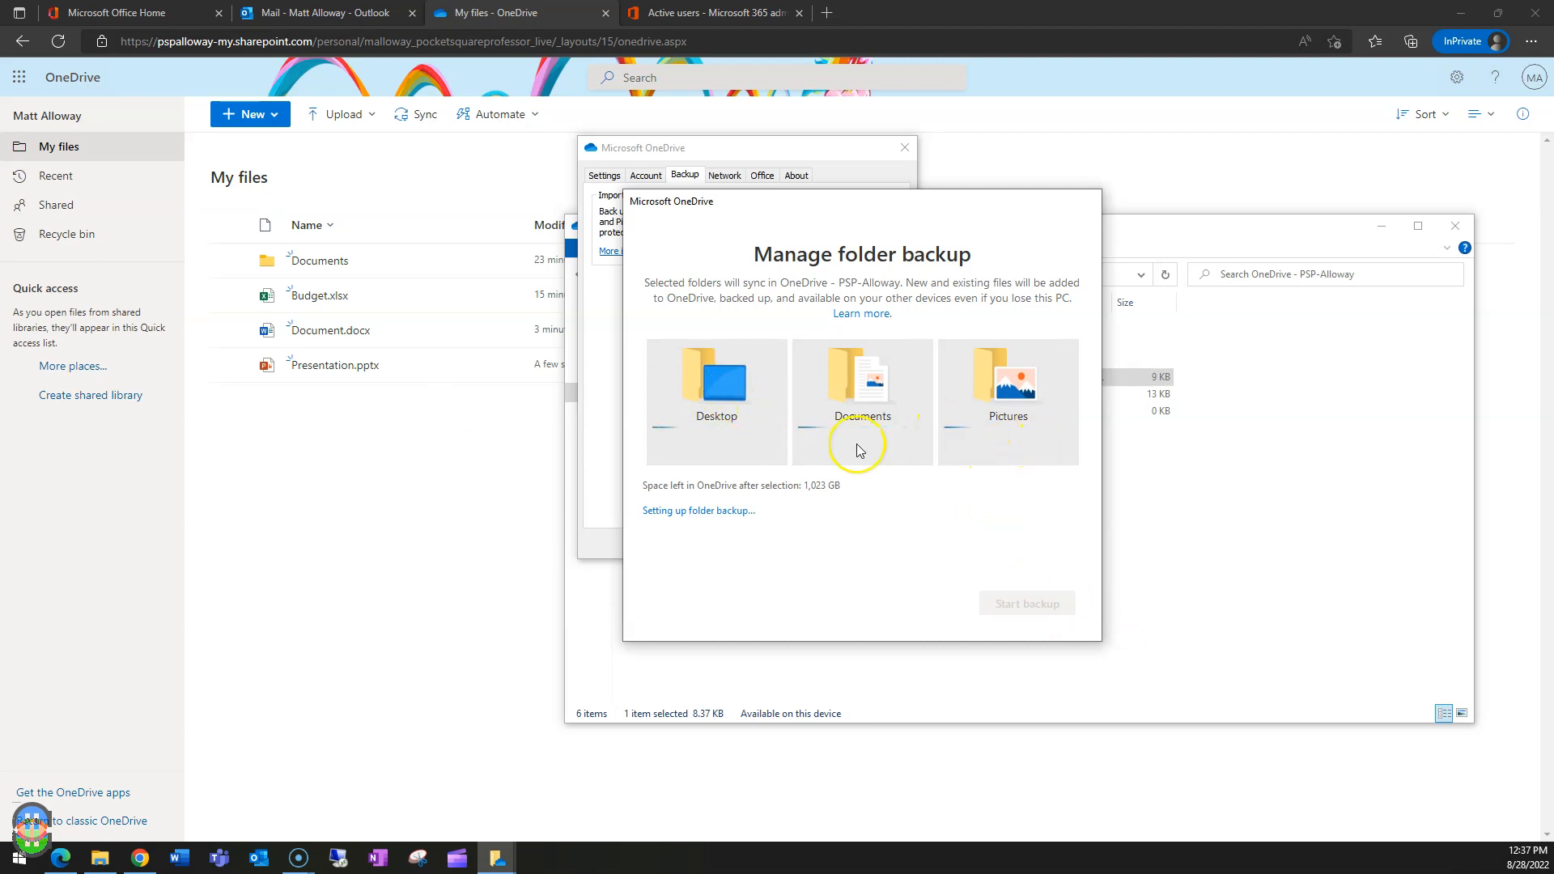
pyautogui.click(1231, 492)
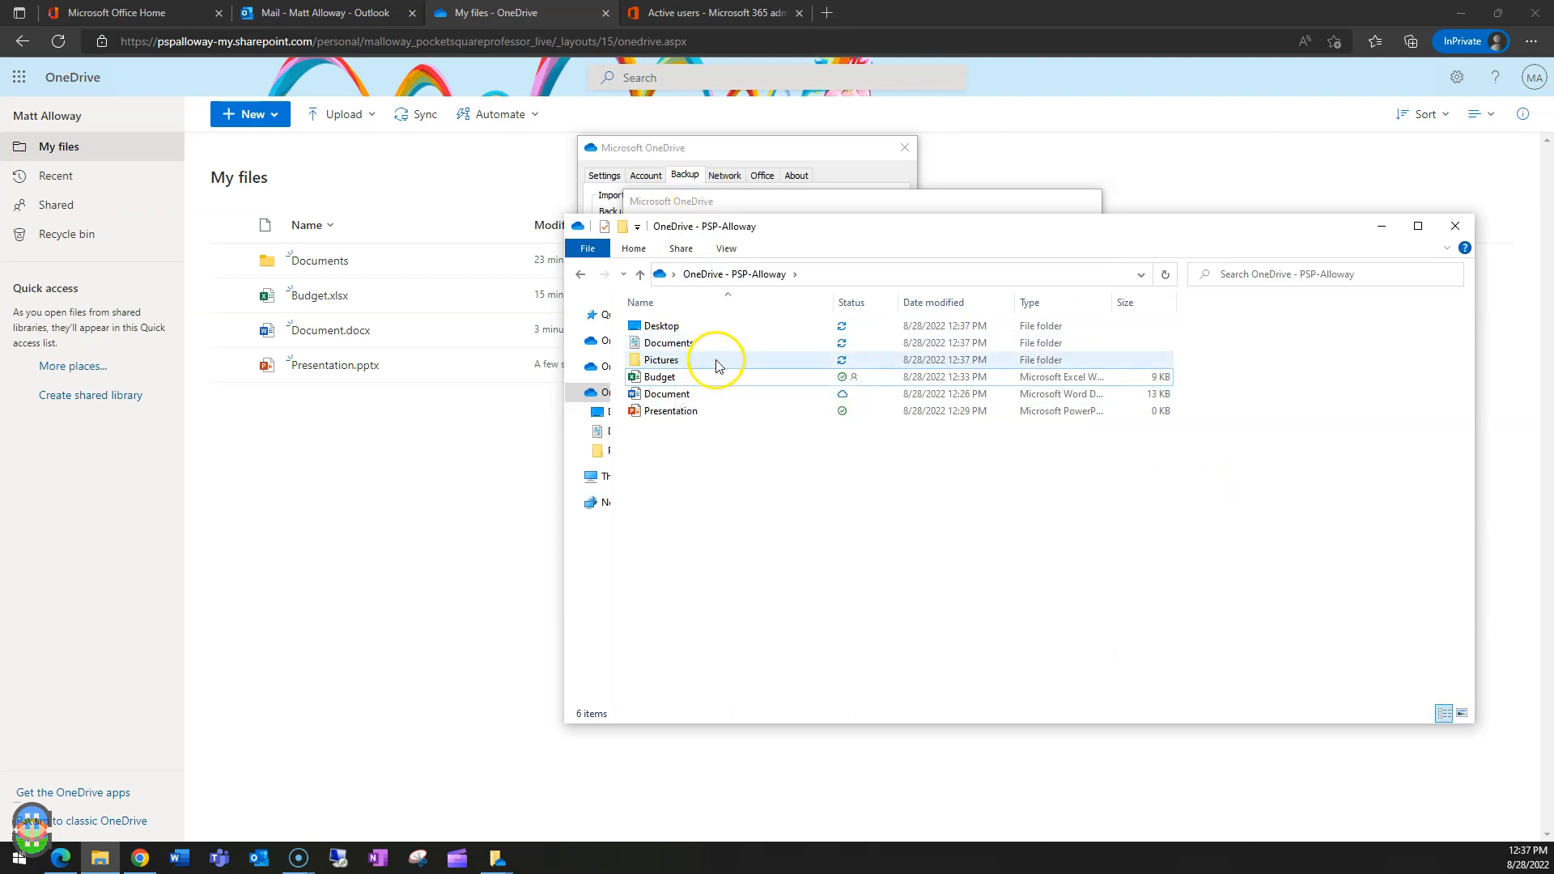
pyautogui.click(760, 198)
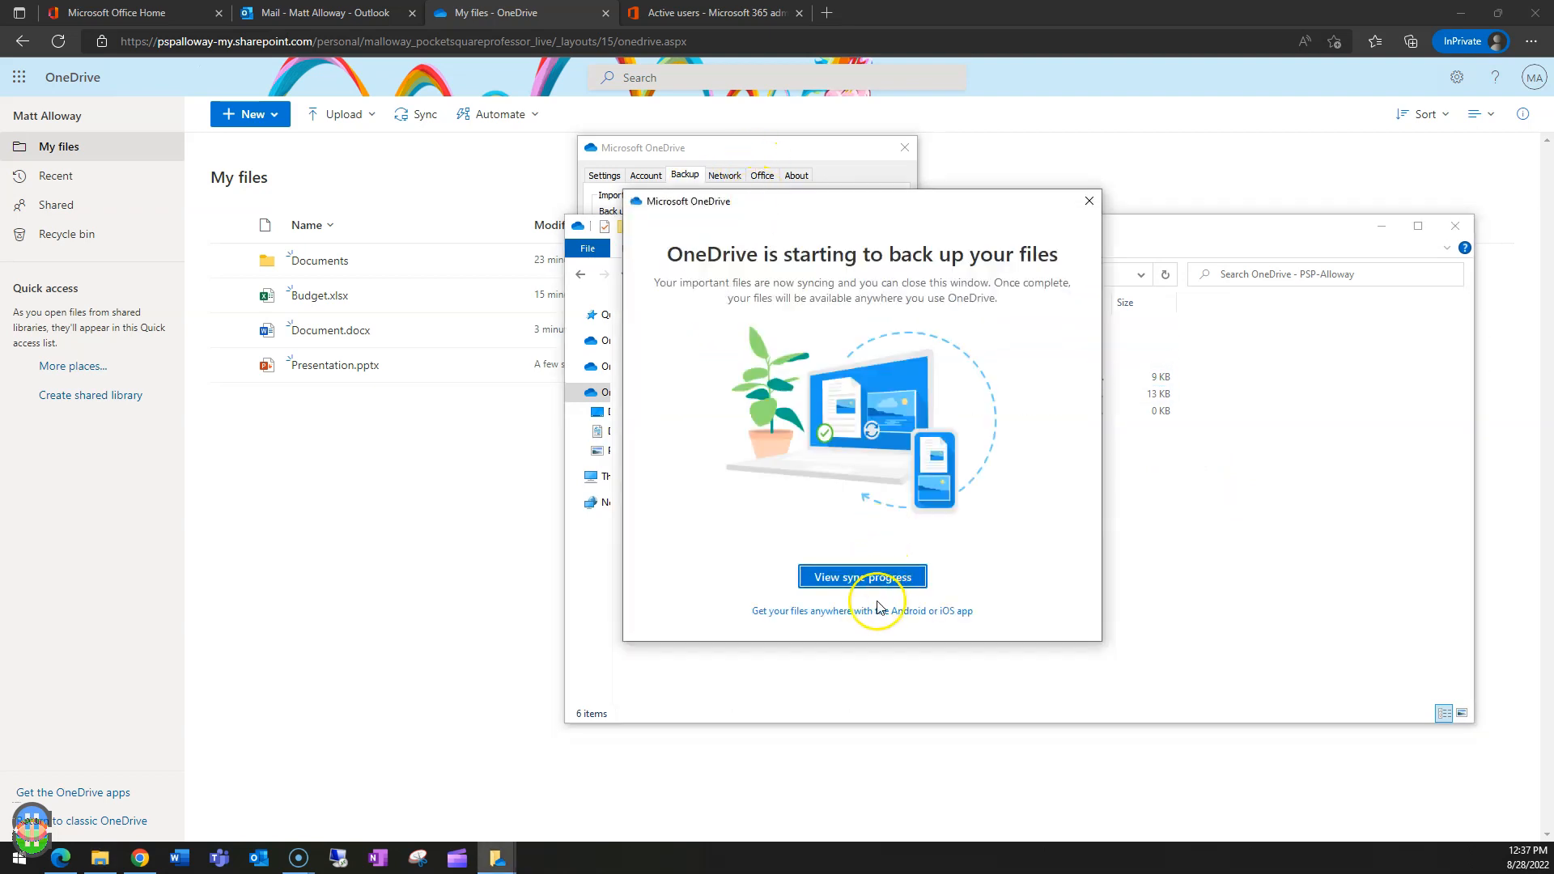
pyautogui.click(1305, 506)
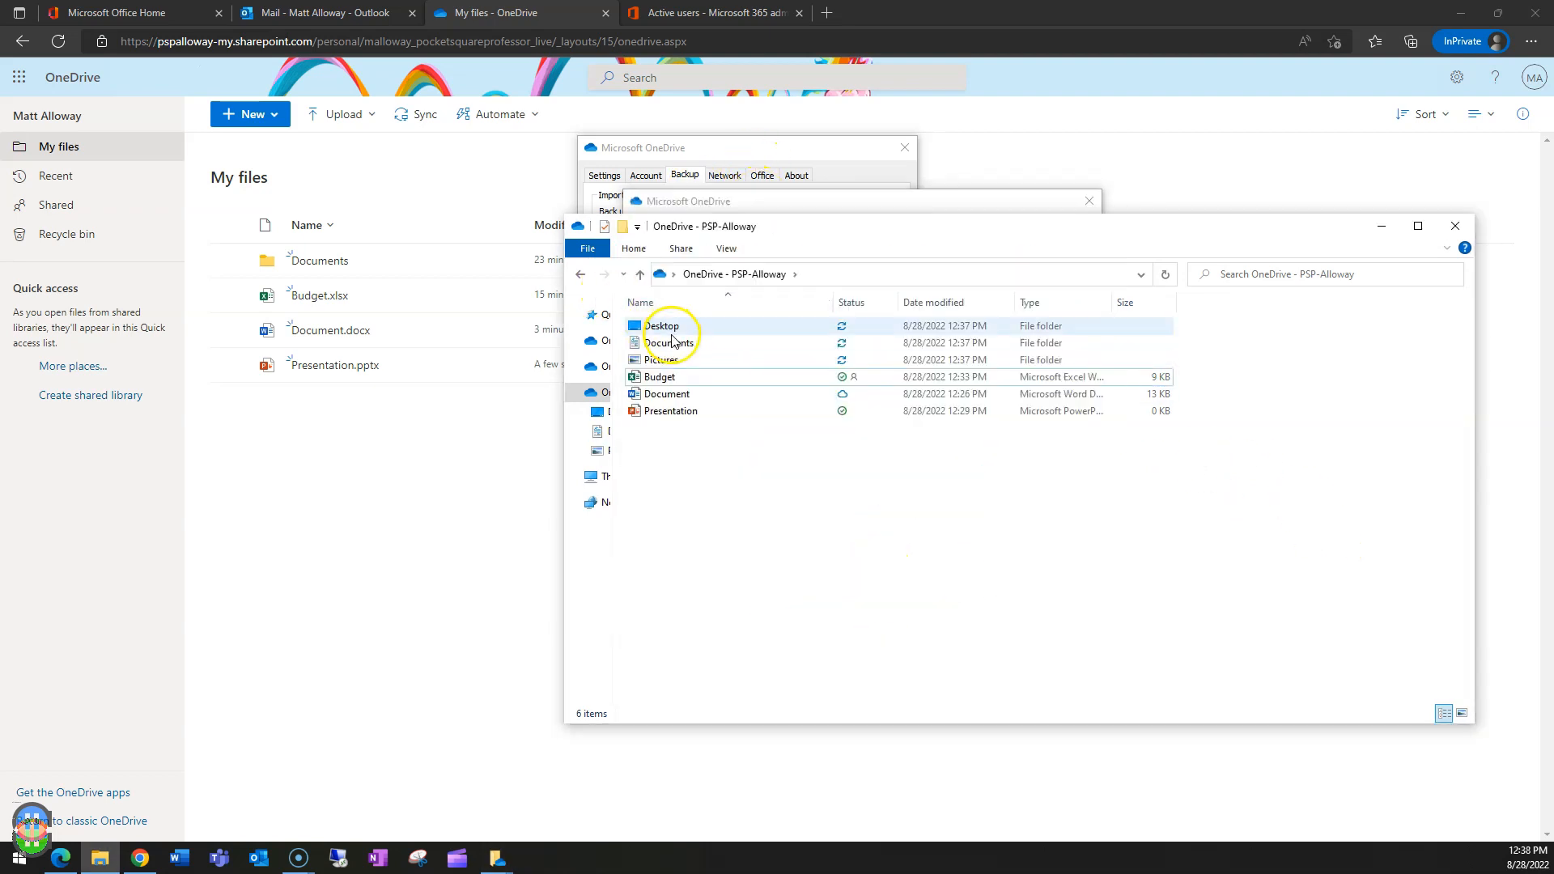
# - Browse the synced Desktop and Documents folders, then close File Explorer and the backup-starting notice
pyautogui.moveTo(679, 332)
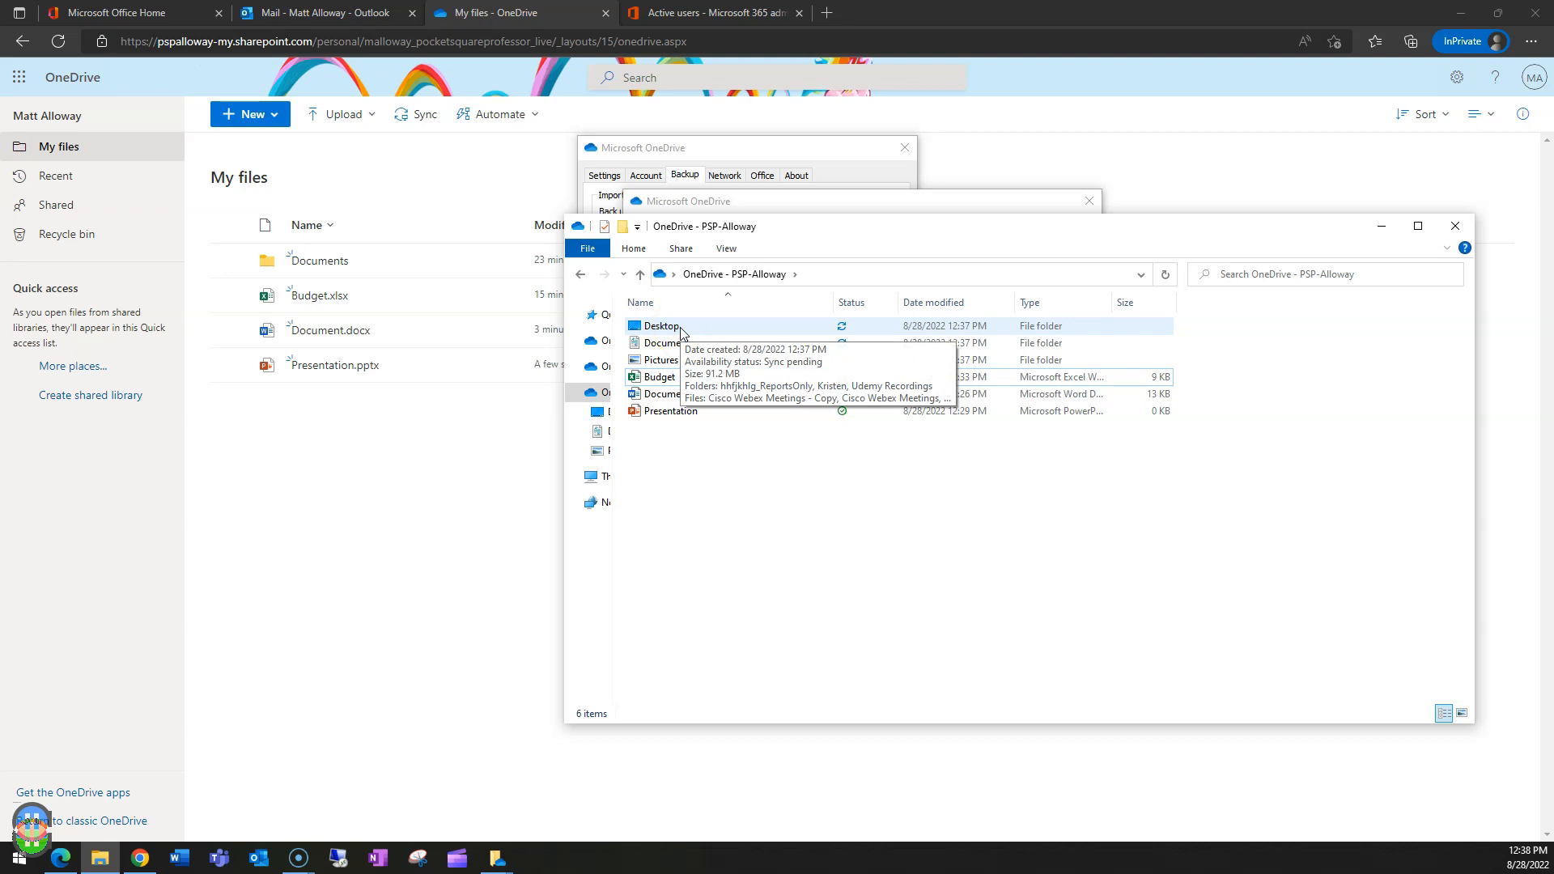
pyautogui.click(676, 330)
pyautogui.doubleClick(677, 330)
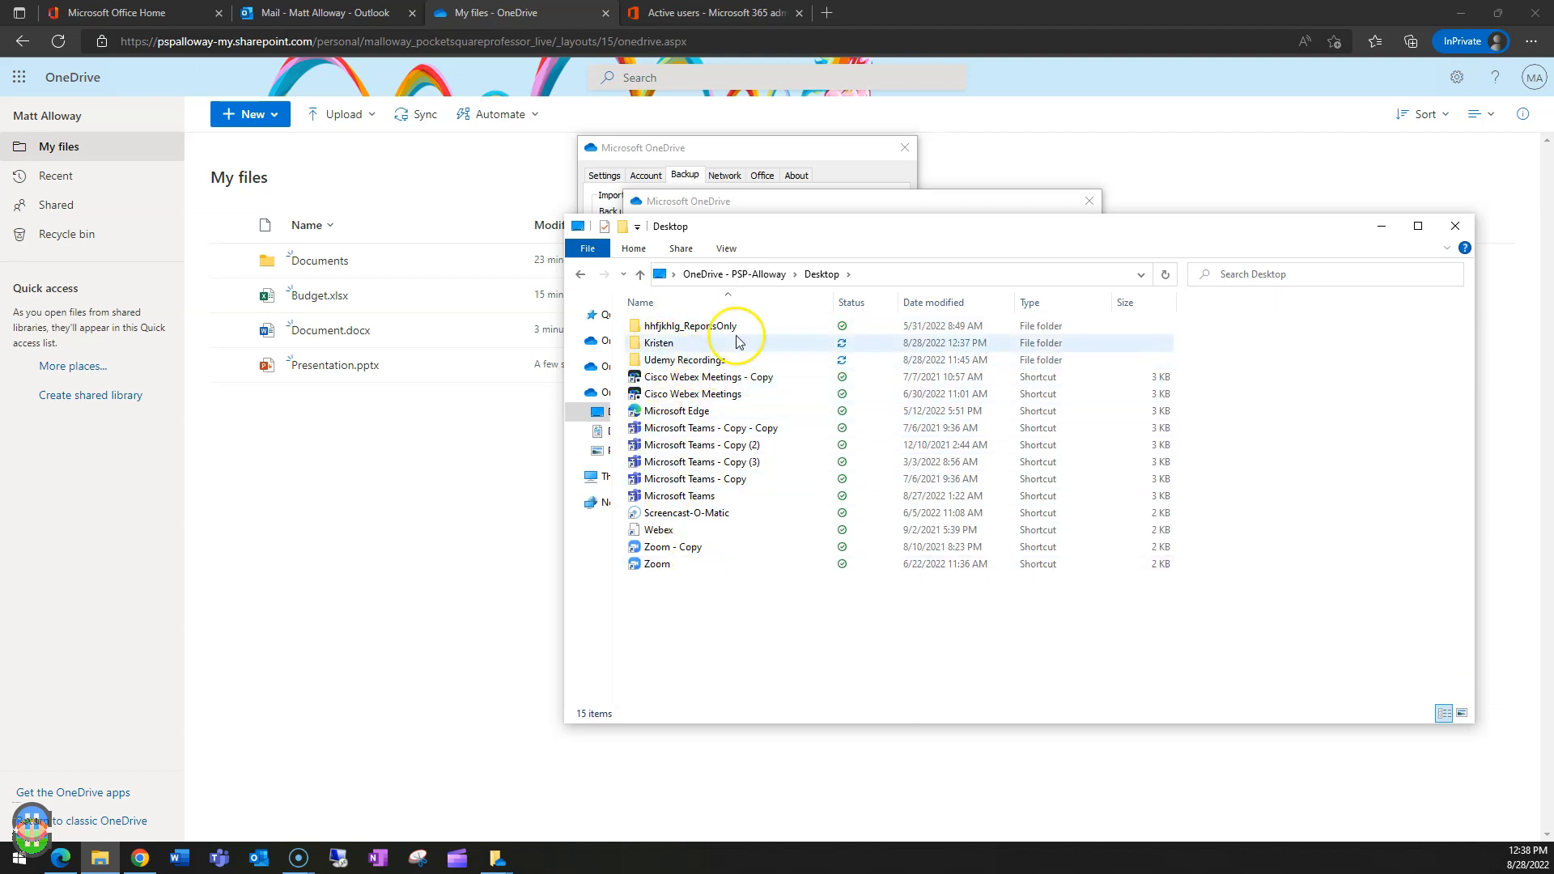
pyautogui.click(745, 269)
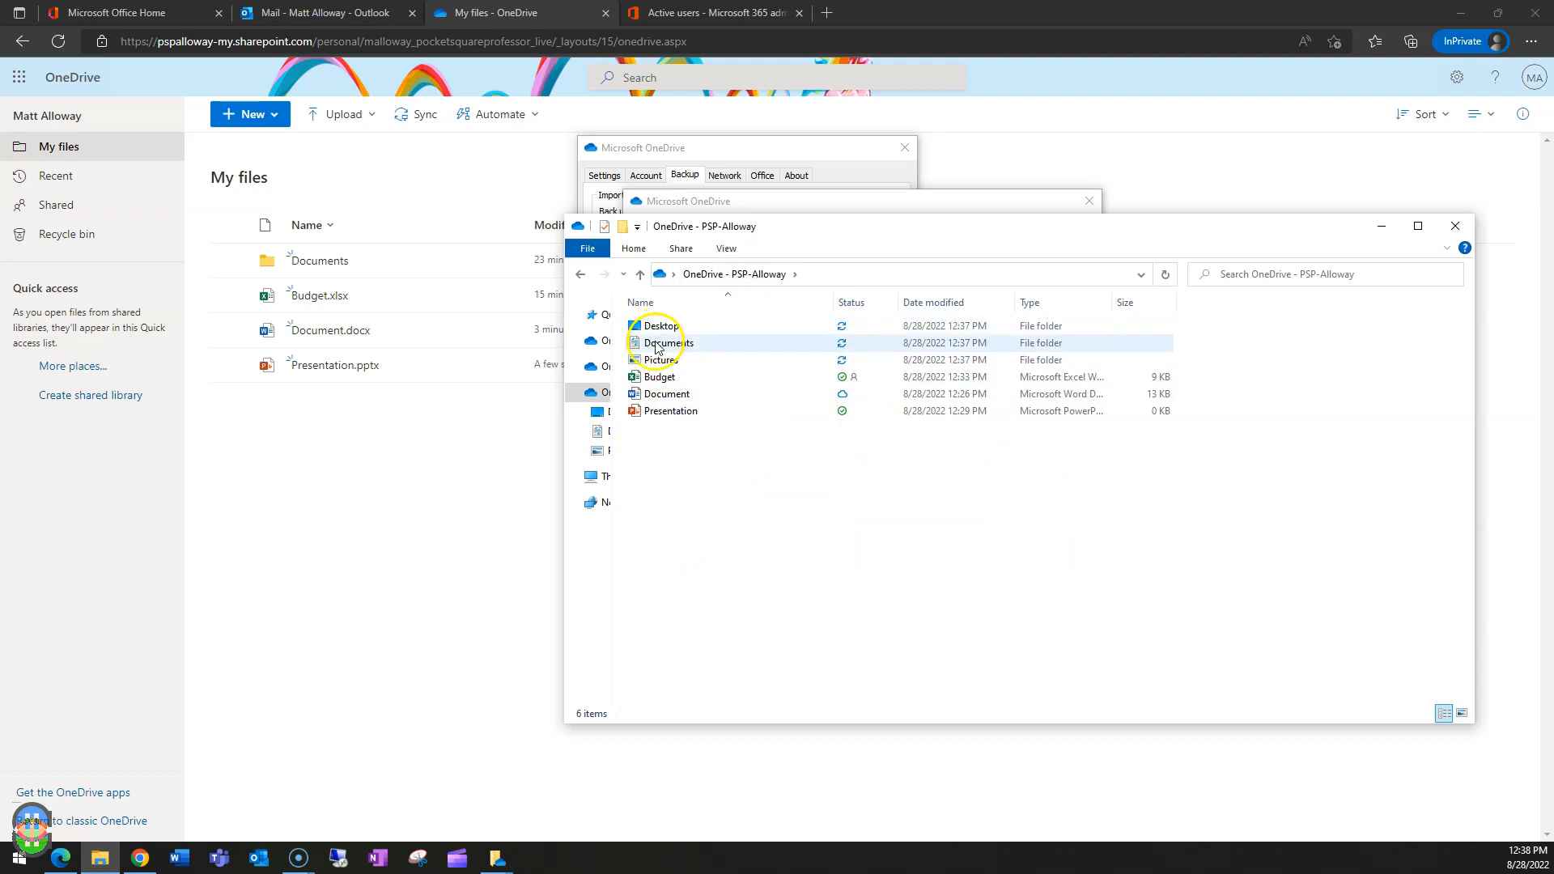
pyautogui.doubleClick(658, 342)
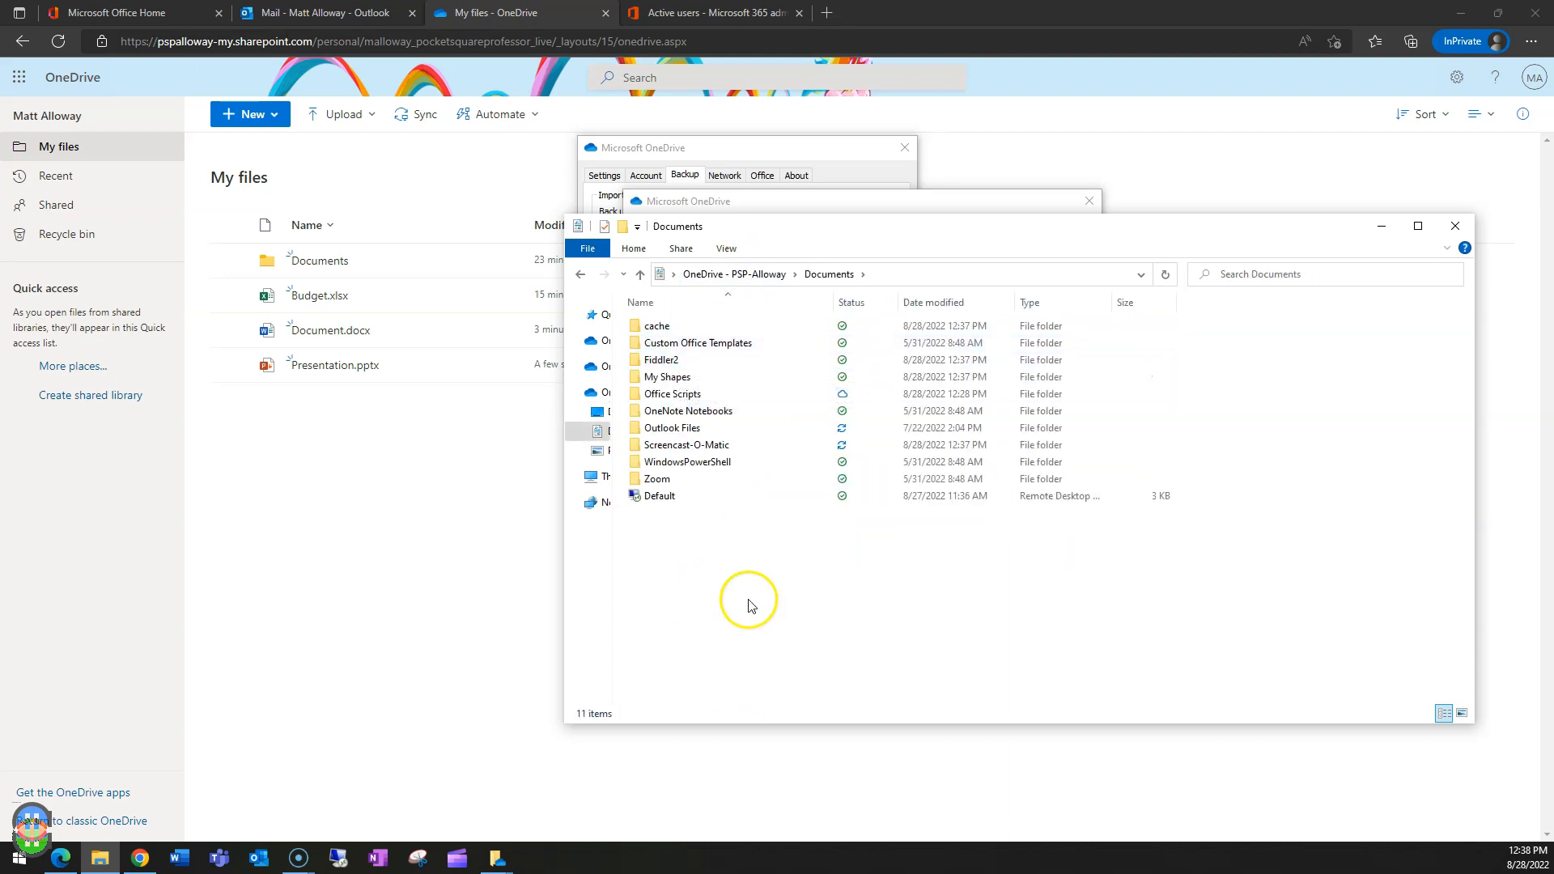
pyautogui.hotkey('alt', 'Left')
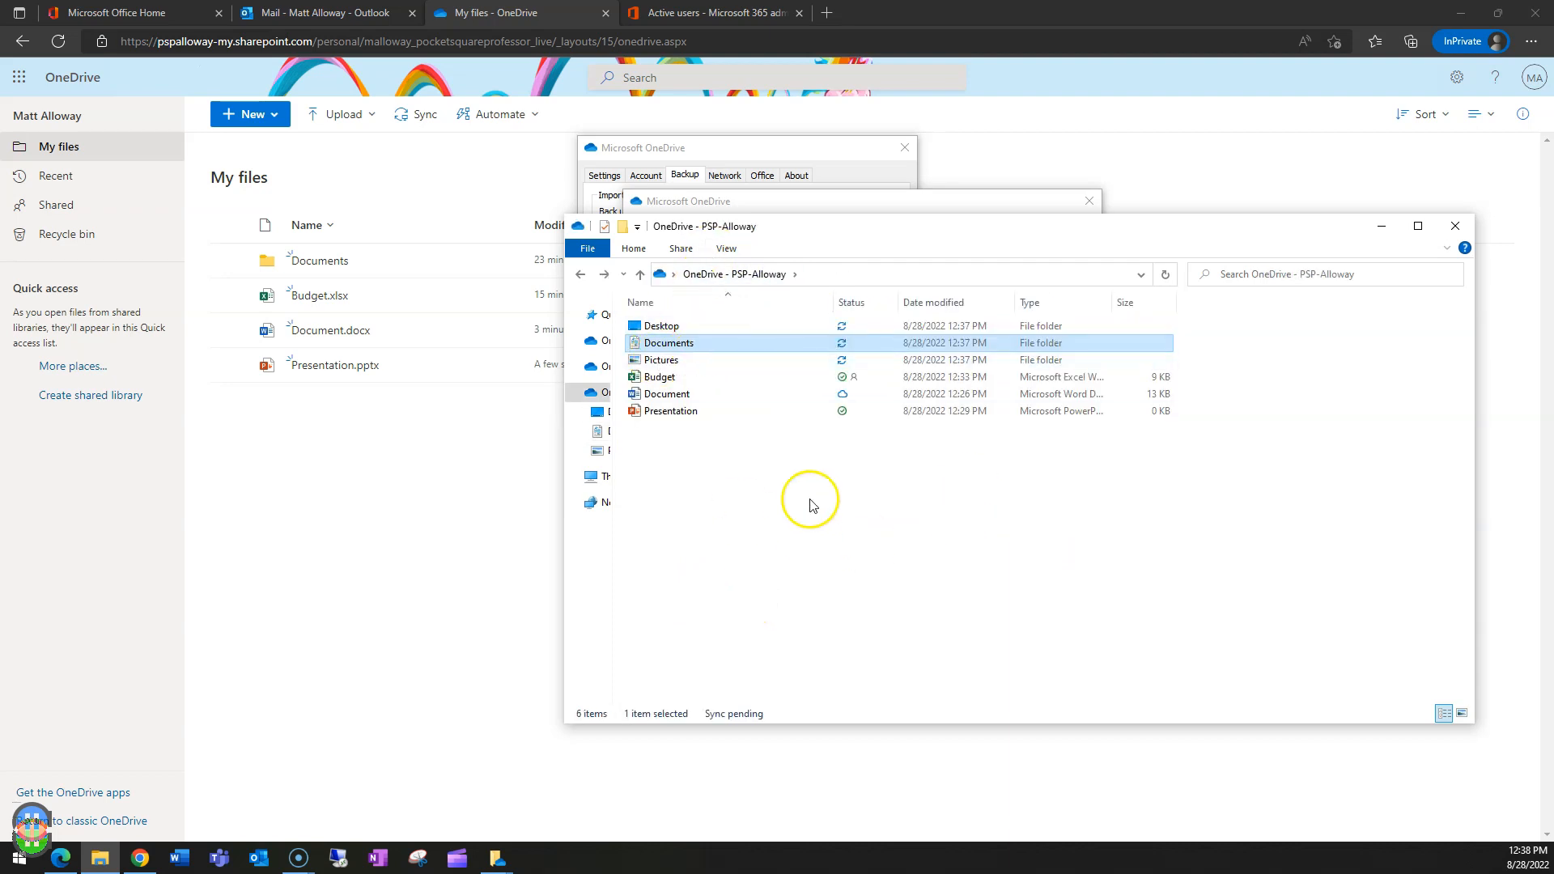
pyautogui.click(1456, 227)
pyautogui.click(1088, 200)
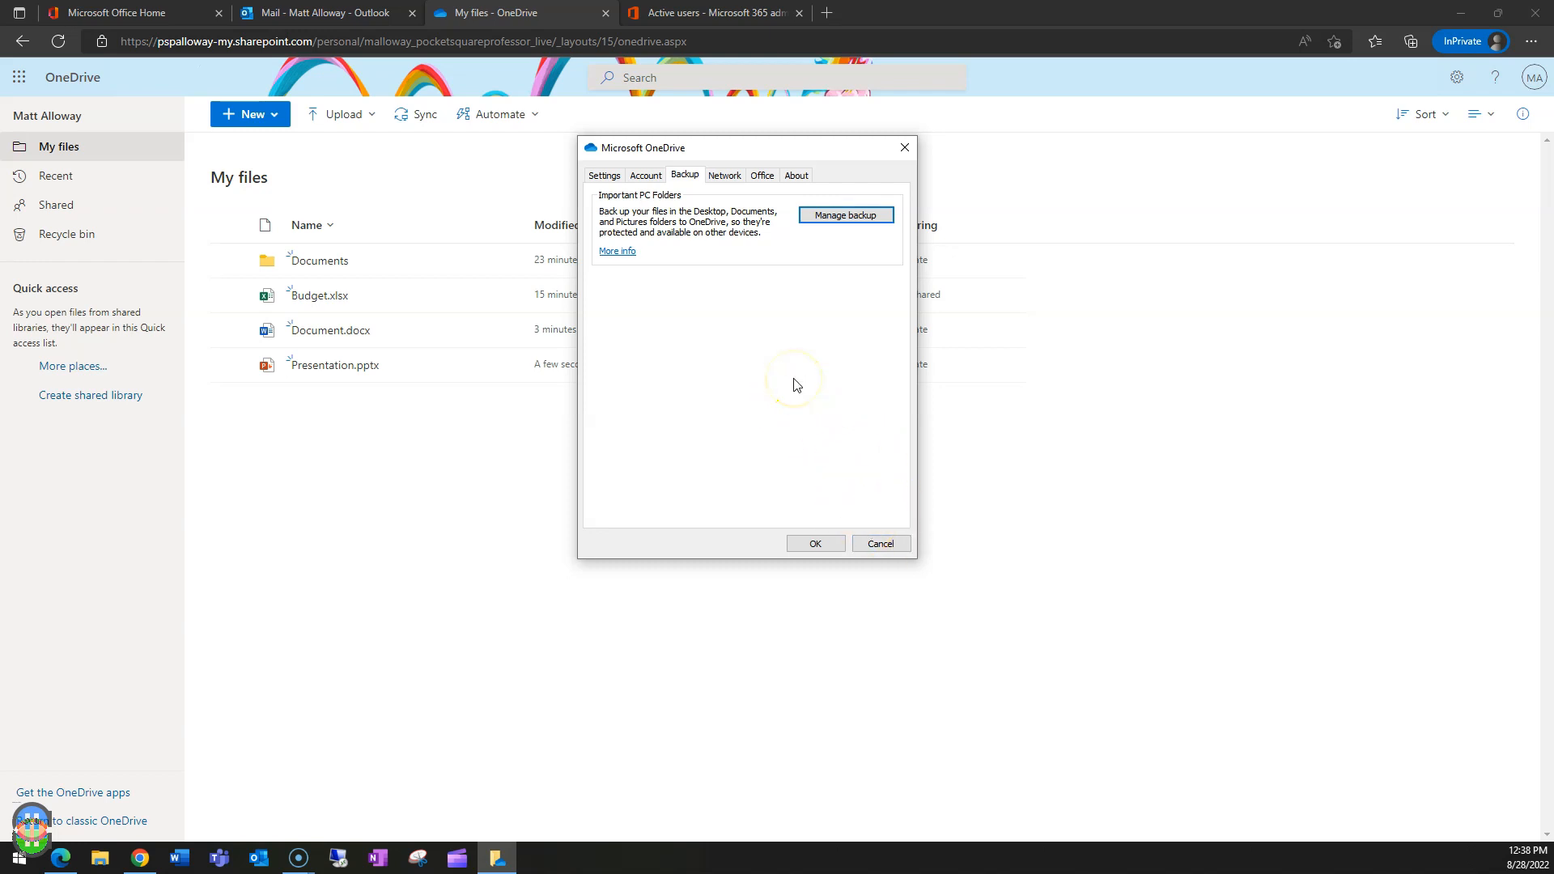
# - Cancel the OneDrive settings and reload My files to show the Desktop and Pictures folders
pyautogui.click(882, 544)
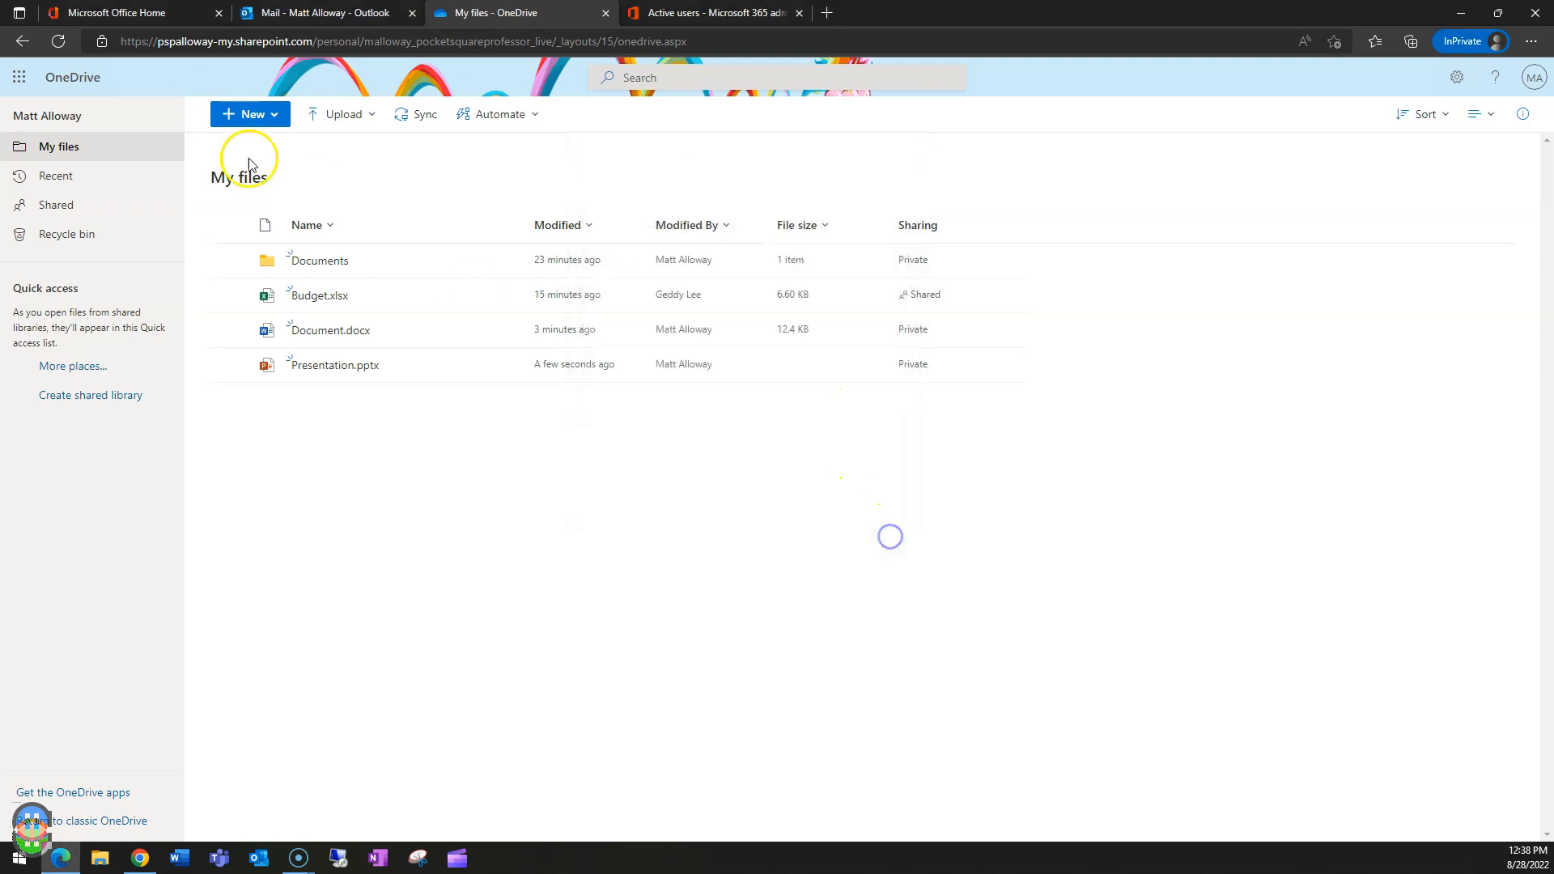
pyautogui.click(60, 42)
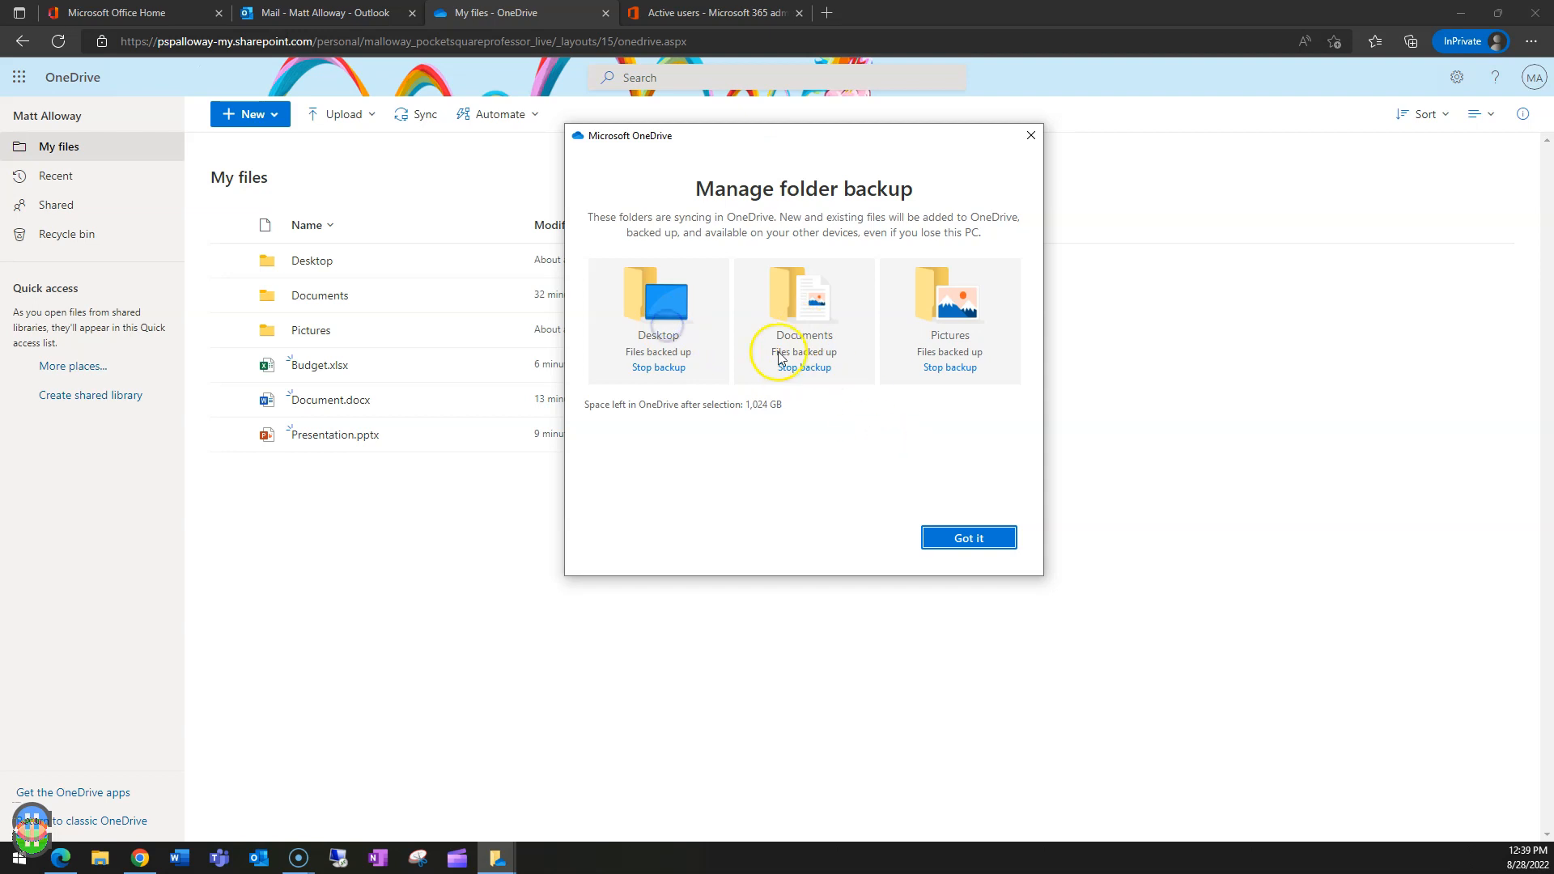
# - Stop backup for Desktop, Documents and Pictures, confirming each, then close backup management
pyautogui.click(659, 367)
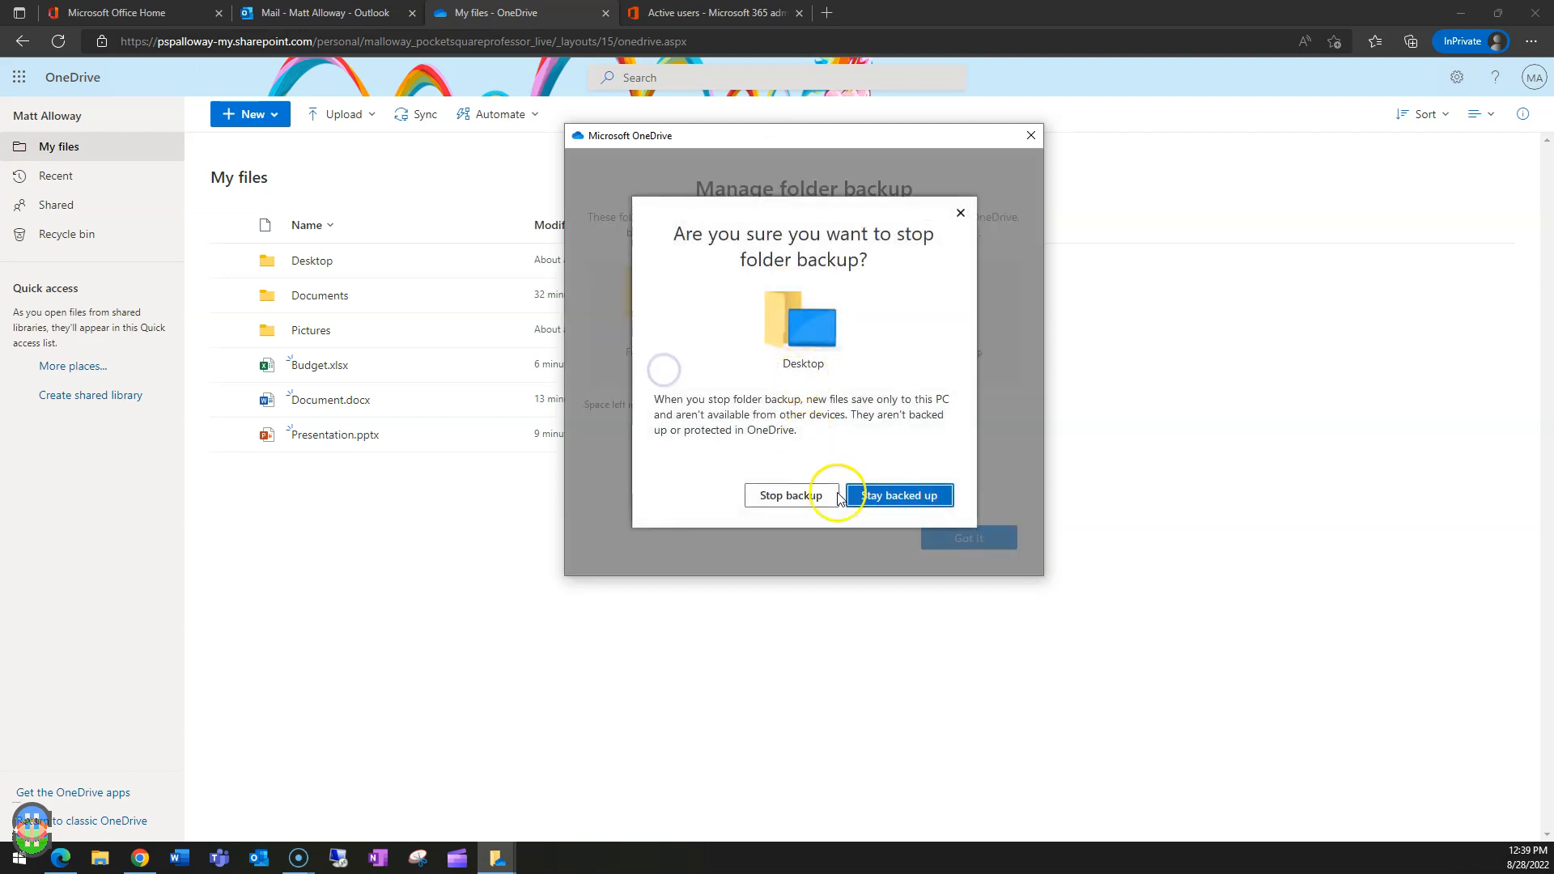
pyautogui.click(810, 500)
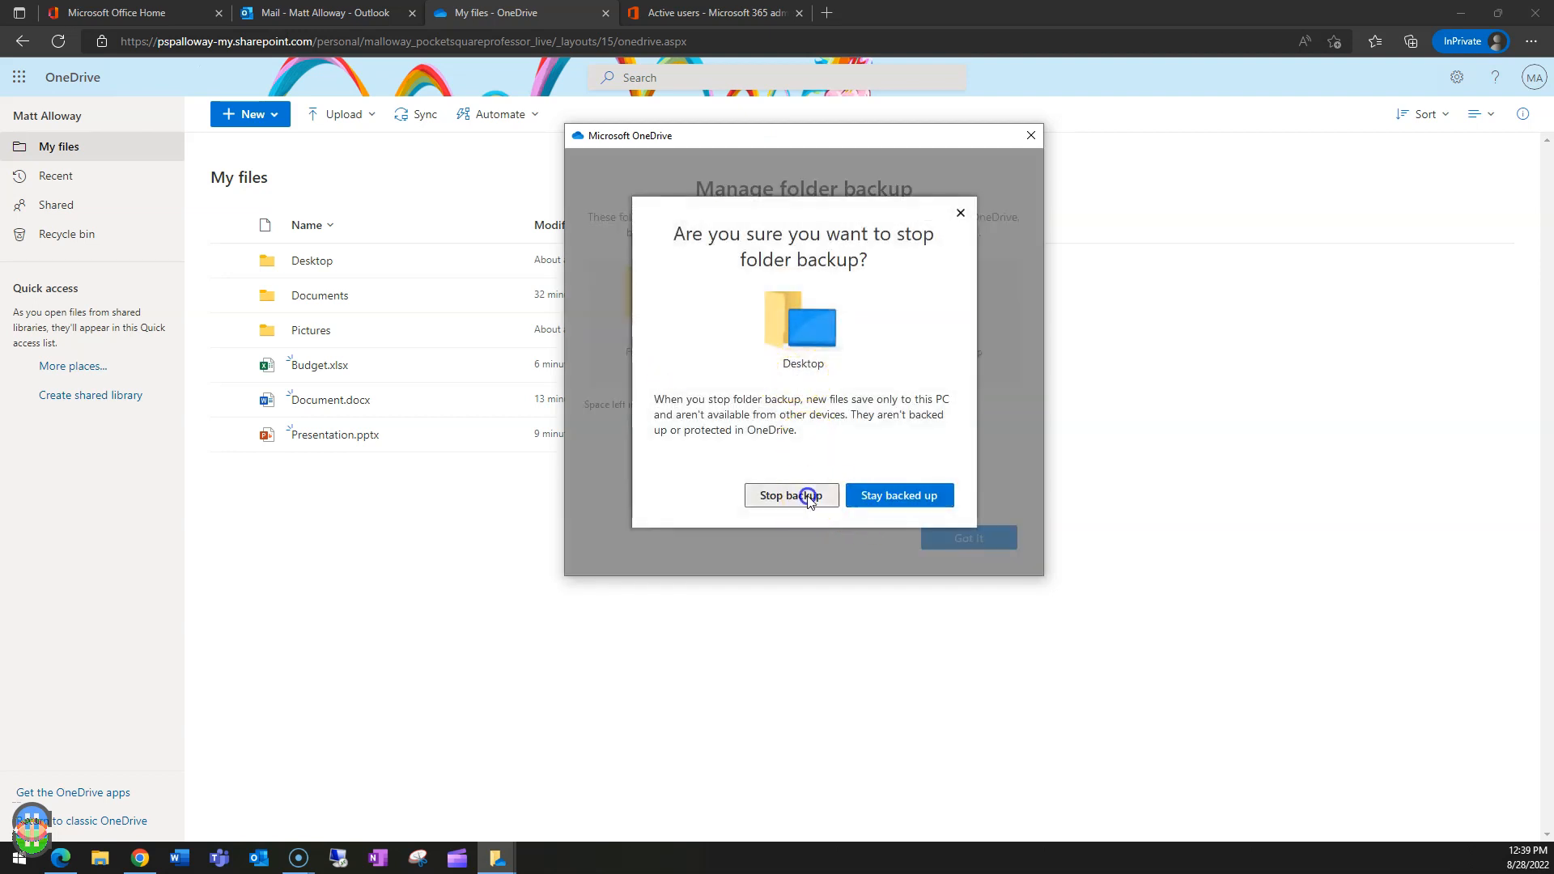
pyautogui.click(939, 508)
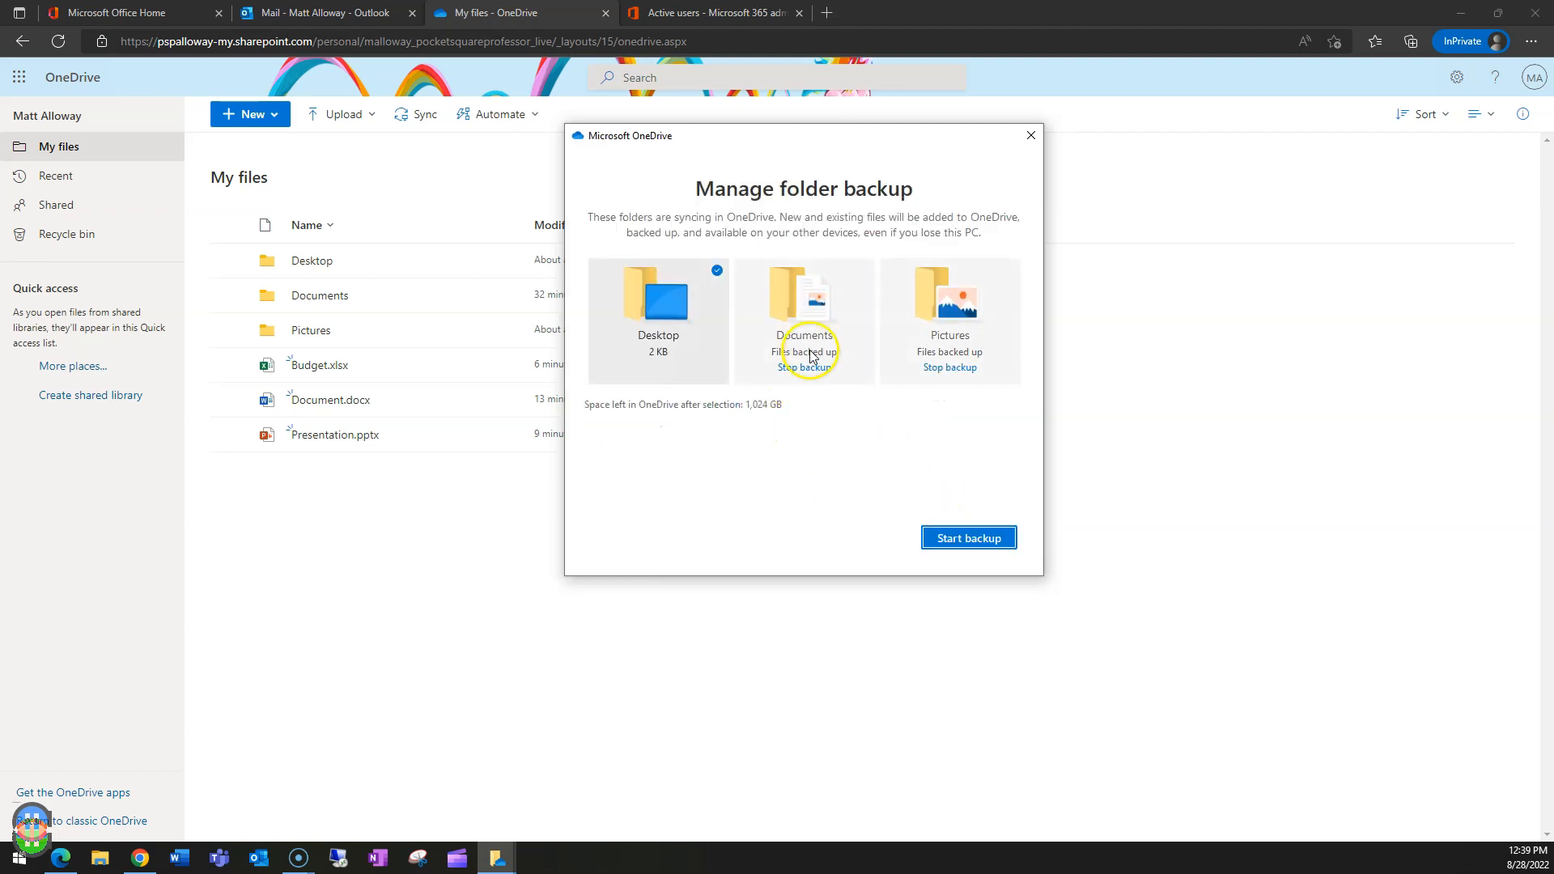
pyautogui.click(805, 366)
pyautogui.click(789, 496)
pyautogui.click(920, 493)
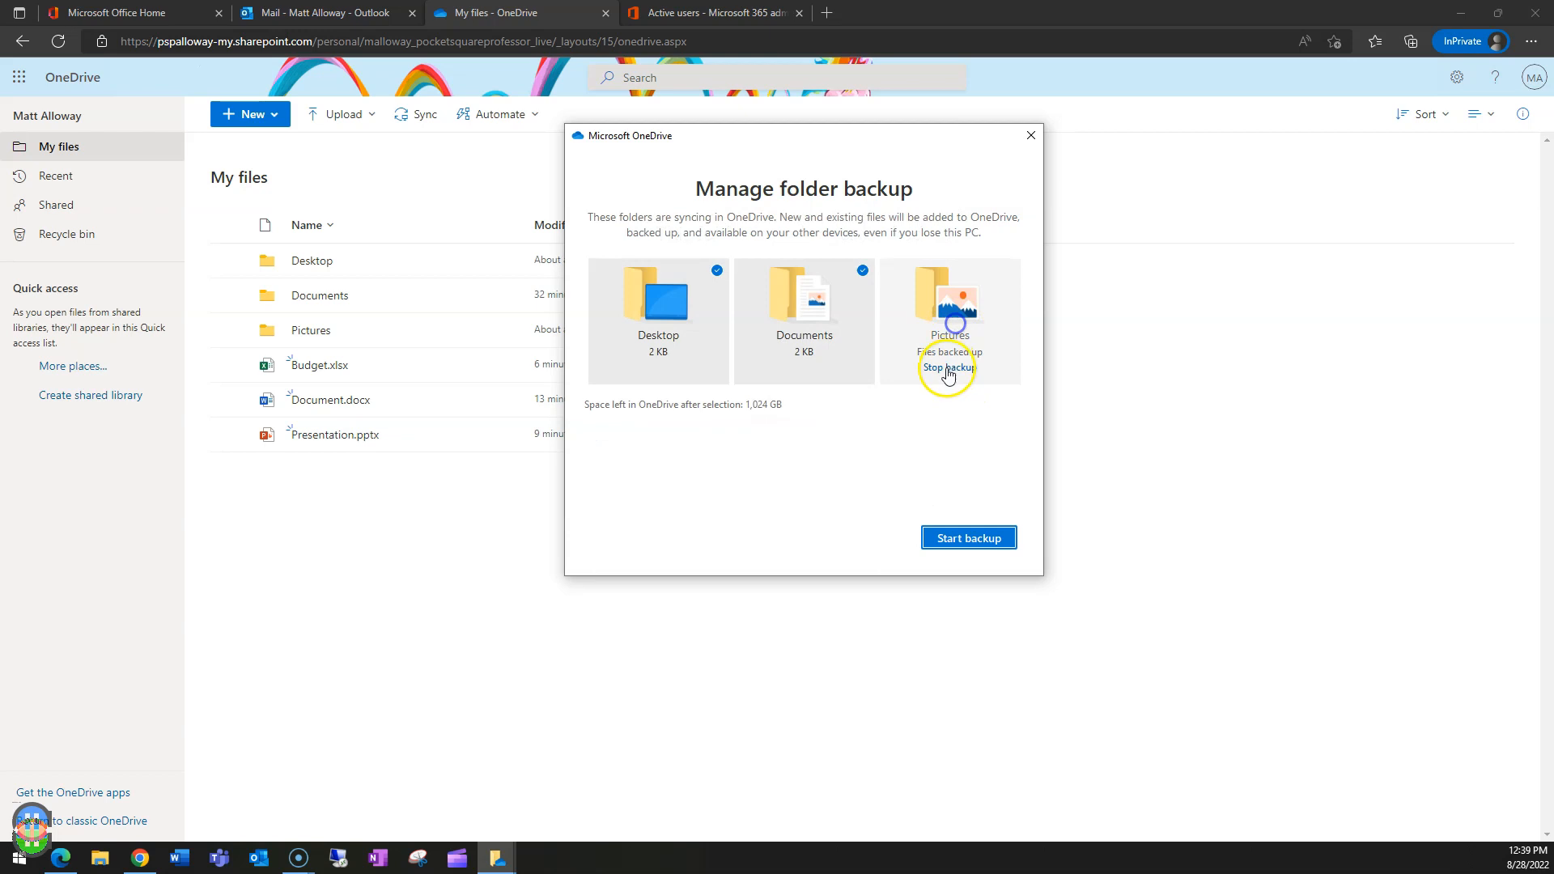
pyautogui.click(946, 368)
pyautogui.click(782, 485)
pyautogui.click(919, 491)
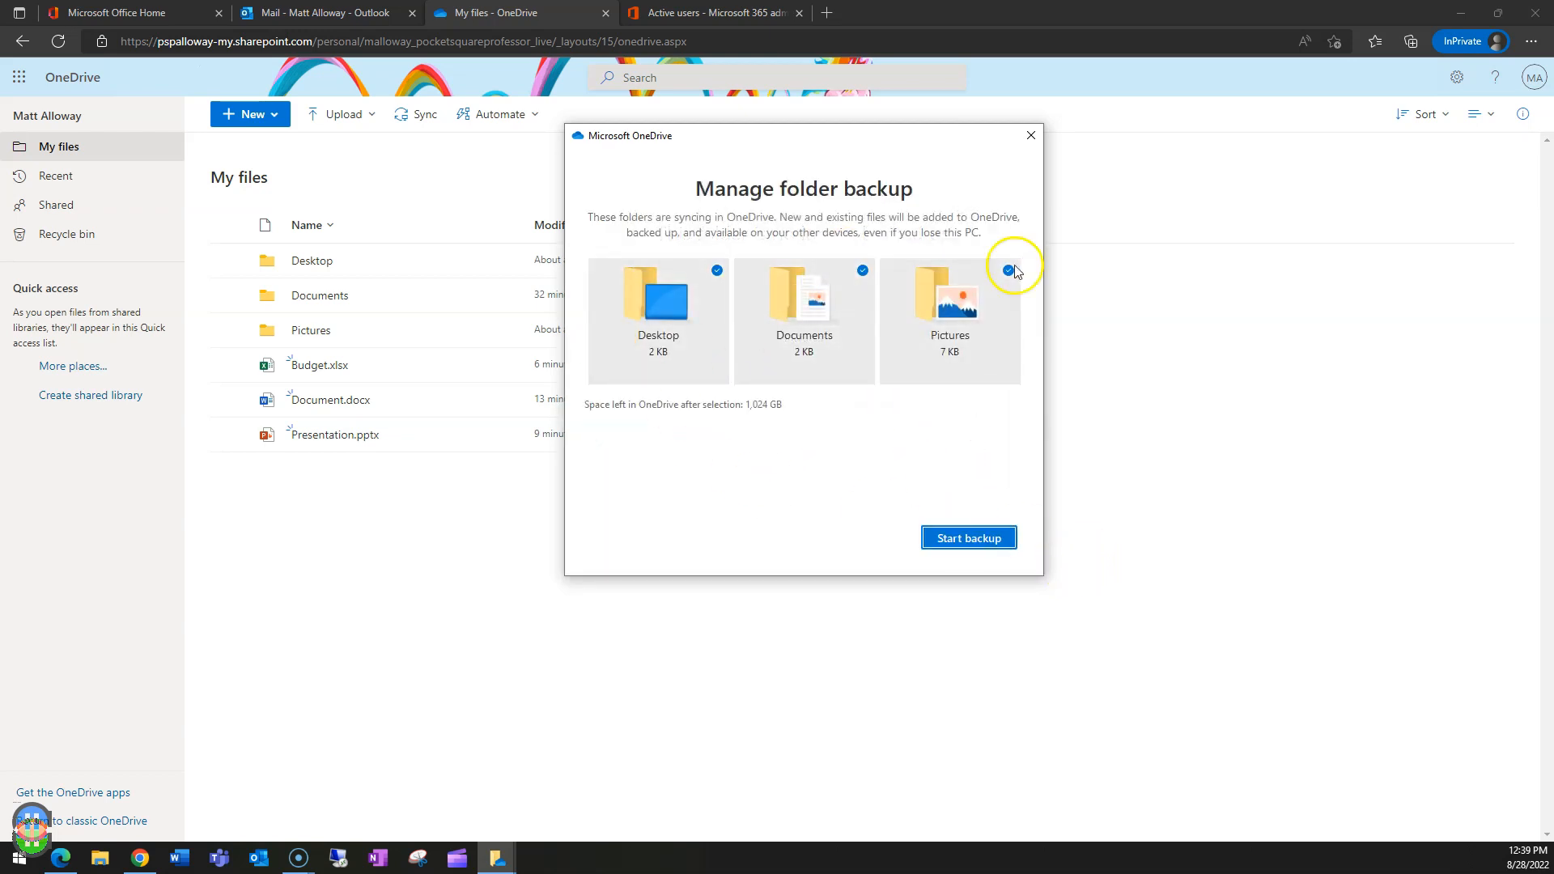
pyautogui.click(1030, 136)
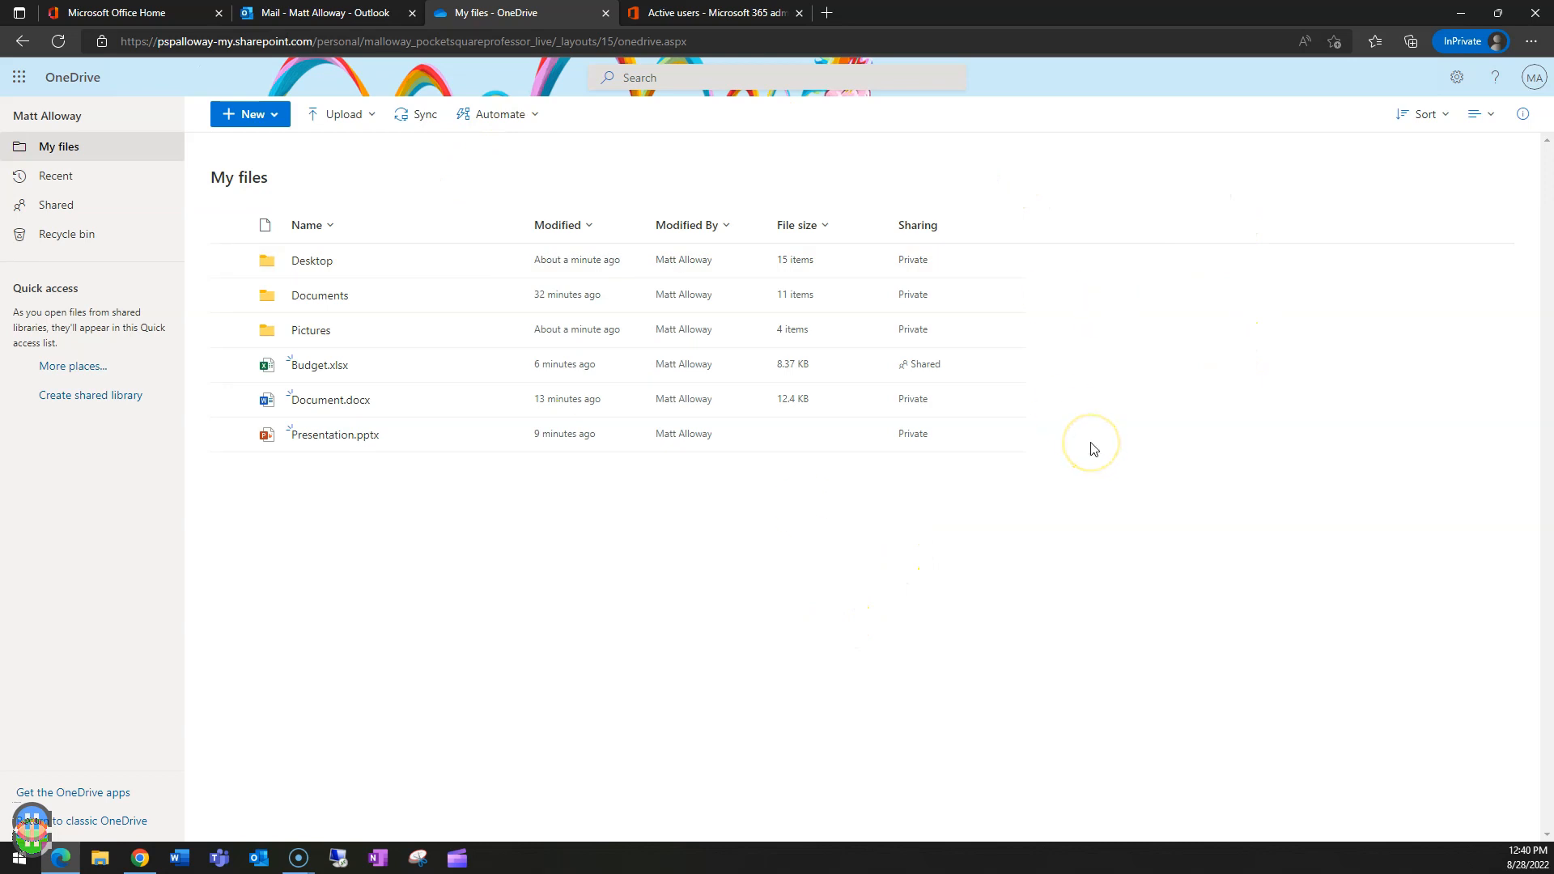
pyautogui.click(1079, 480)
pyautogui.moveTo(1081, 558); pyautogui.dragTo(1063, 556)
pyautogui.click(1072, 549)
pyautogui.click(1033, 187)
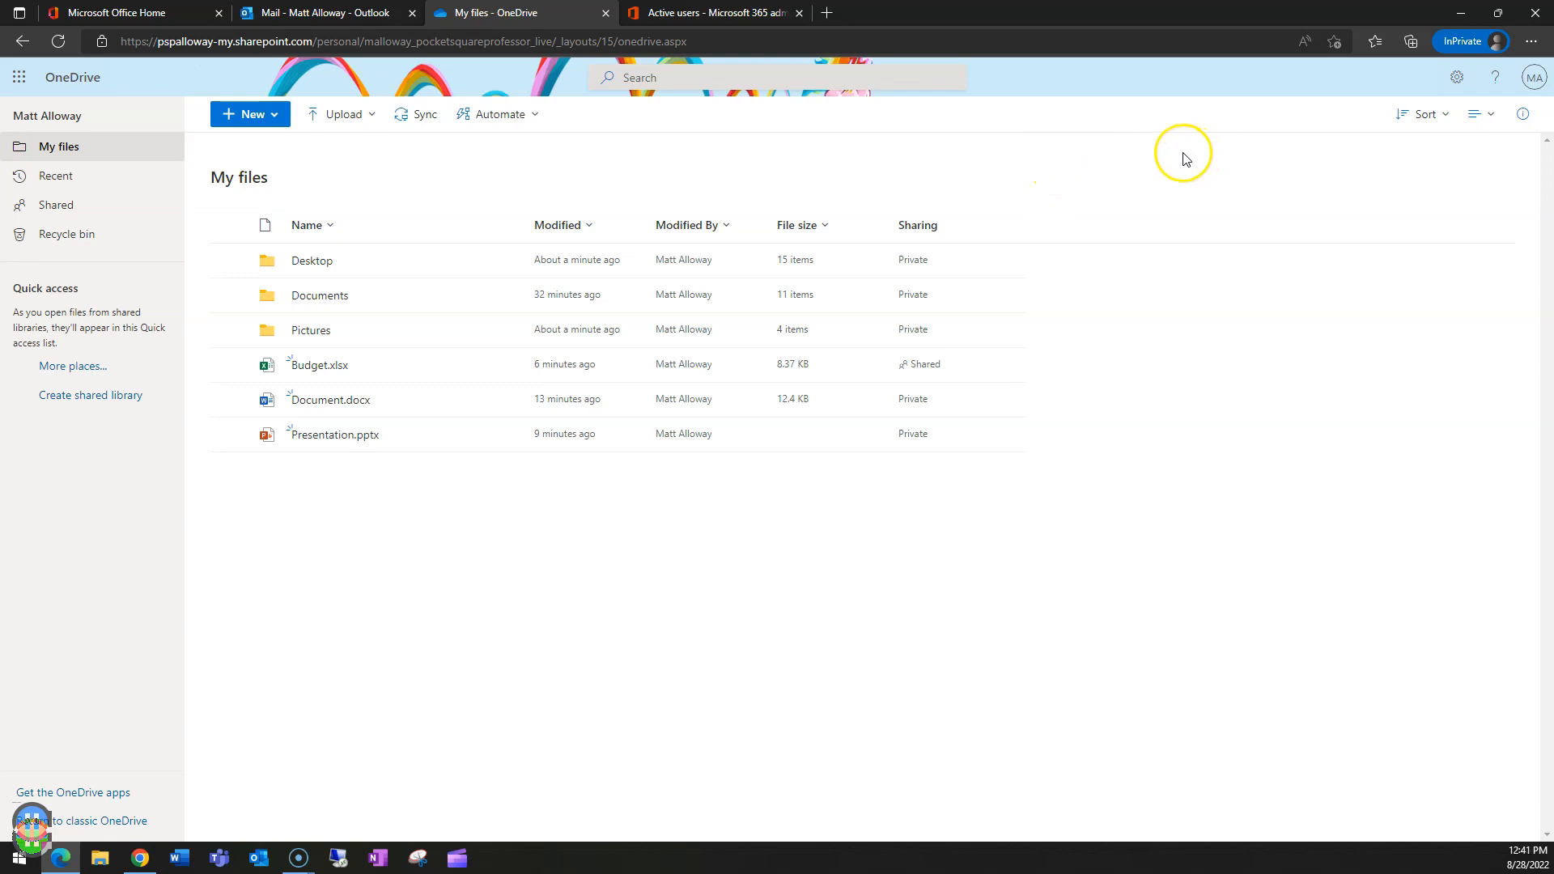
# - Go from the Settings gear to the Restore your OneDrive page
pyautogui.click(1457, 81)
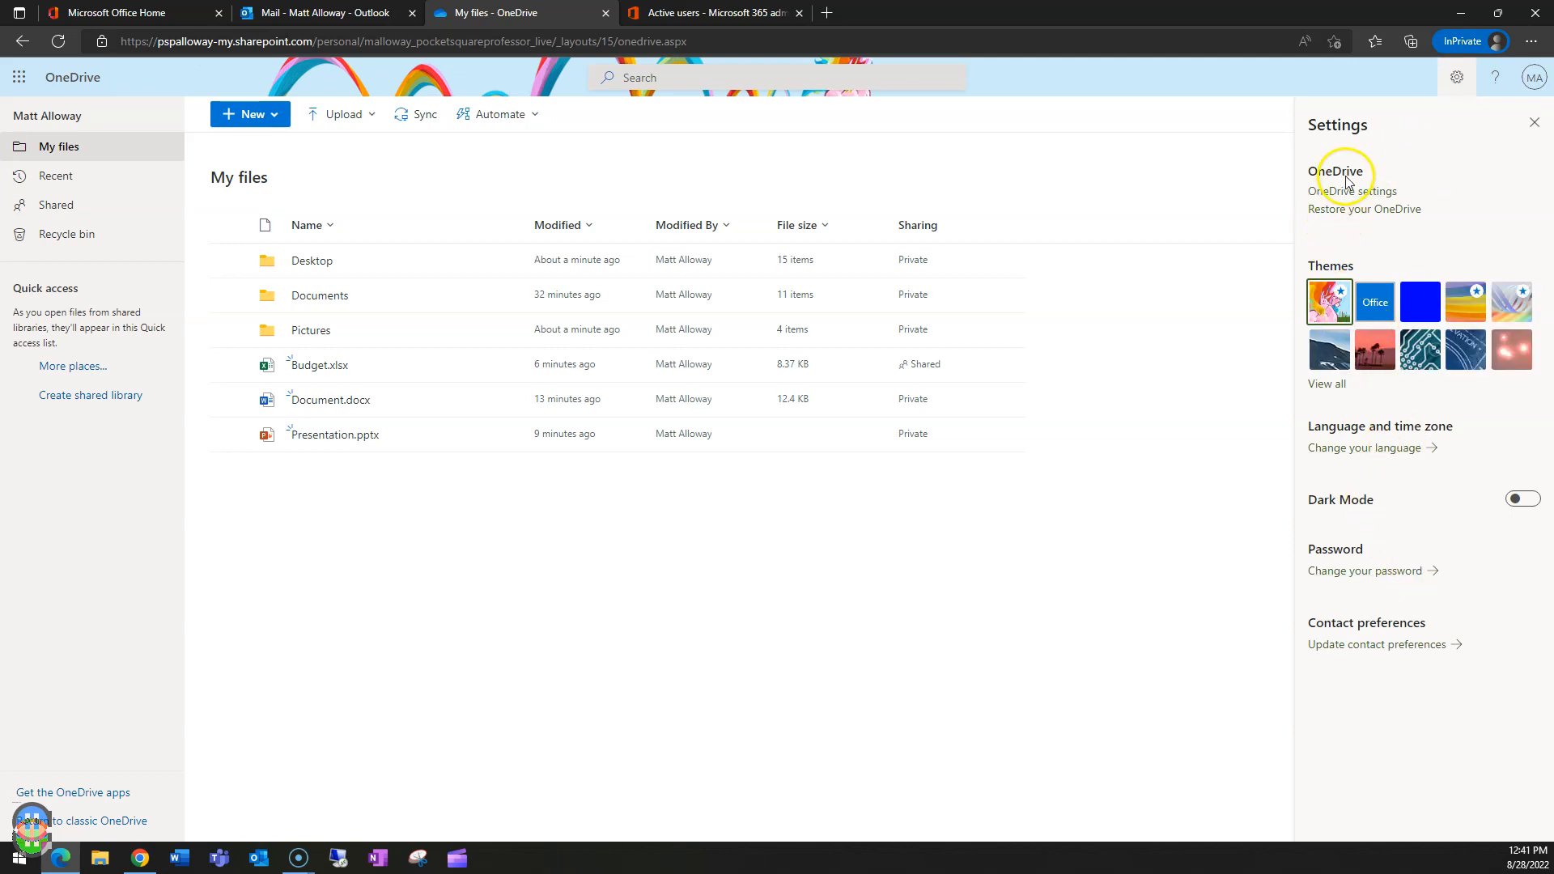
pyautogui.click(1347, 211)
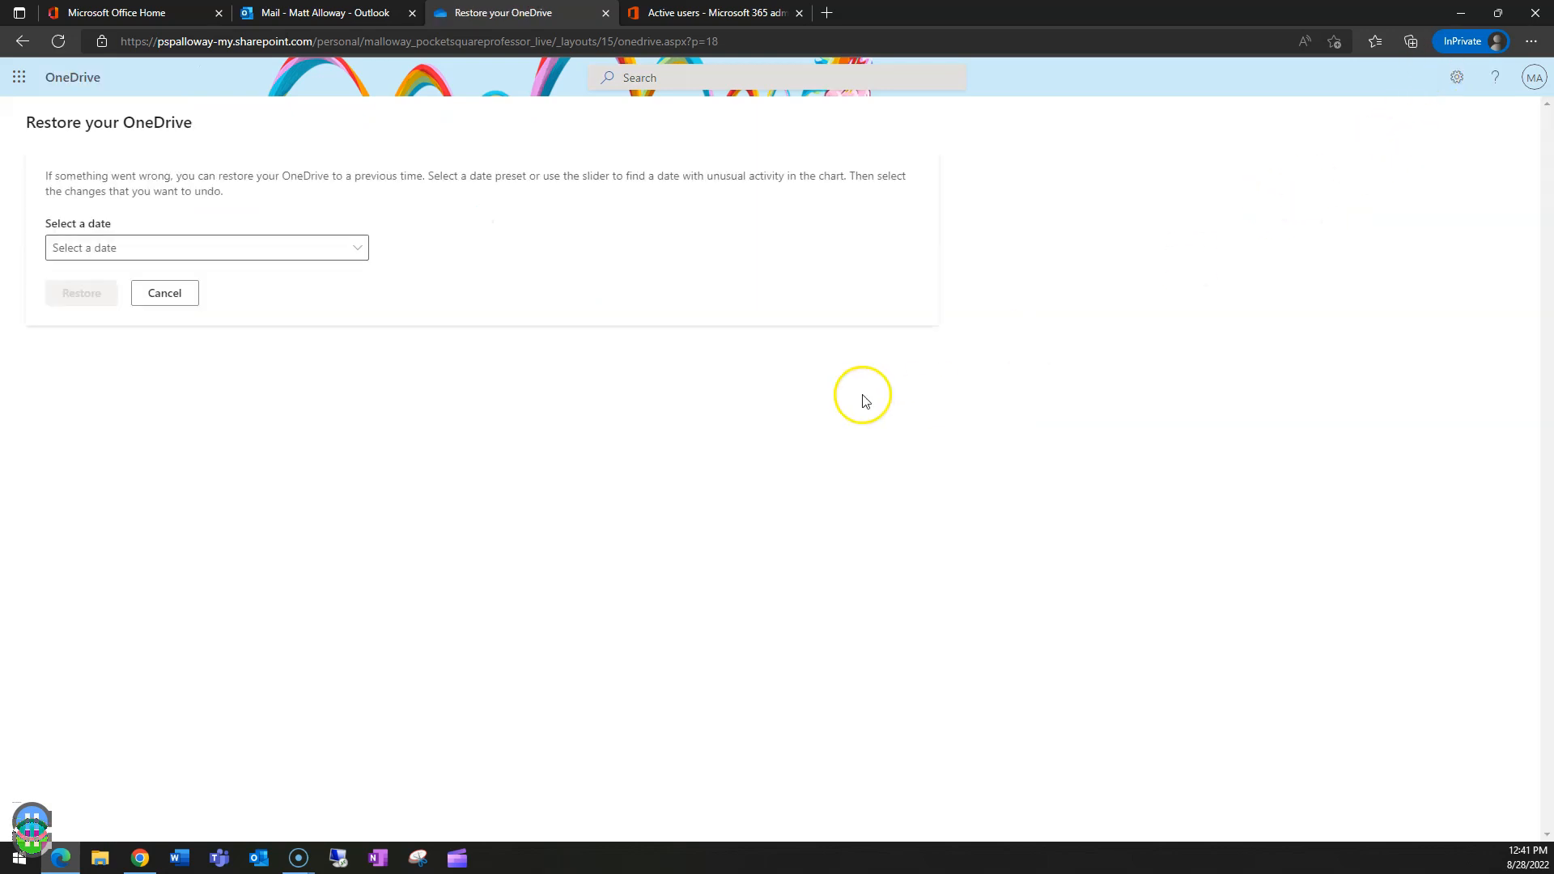
# - Choose Custom date and time, slide the restore point back about three days, then cancel
pyautogui.click(162, 257)
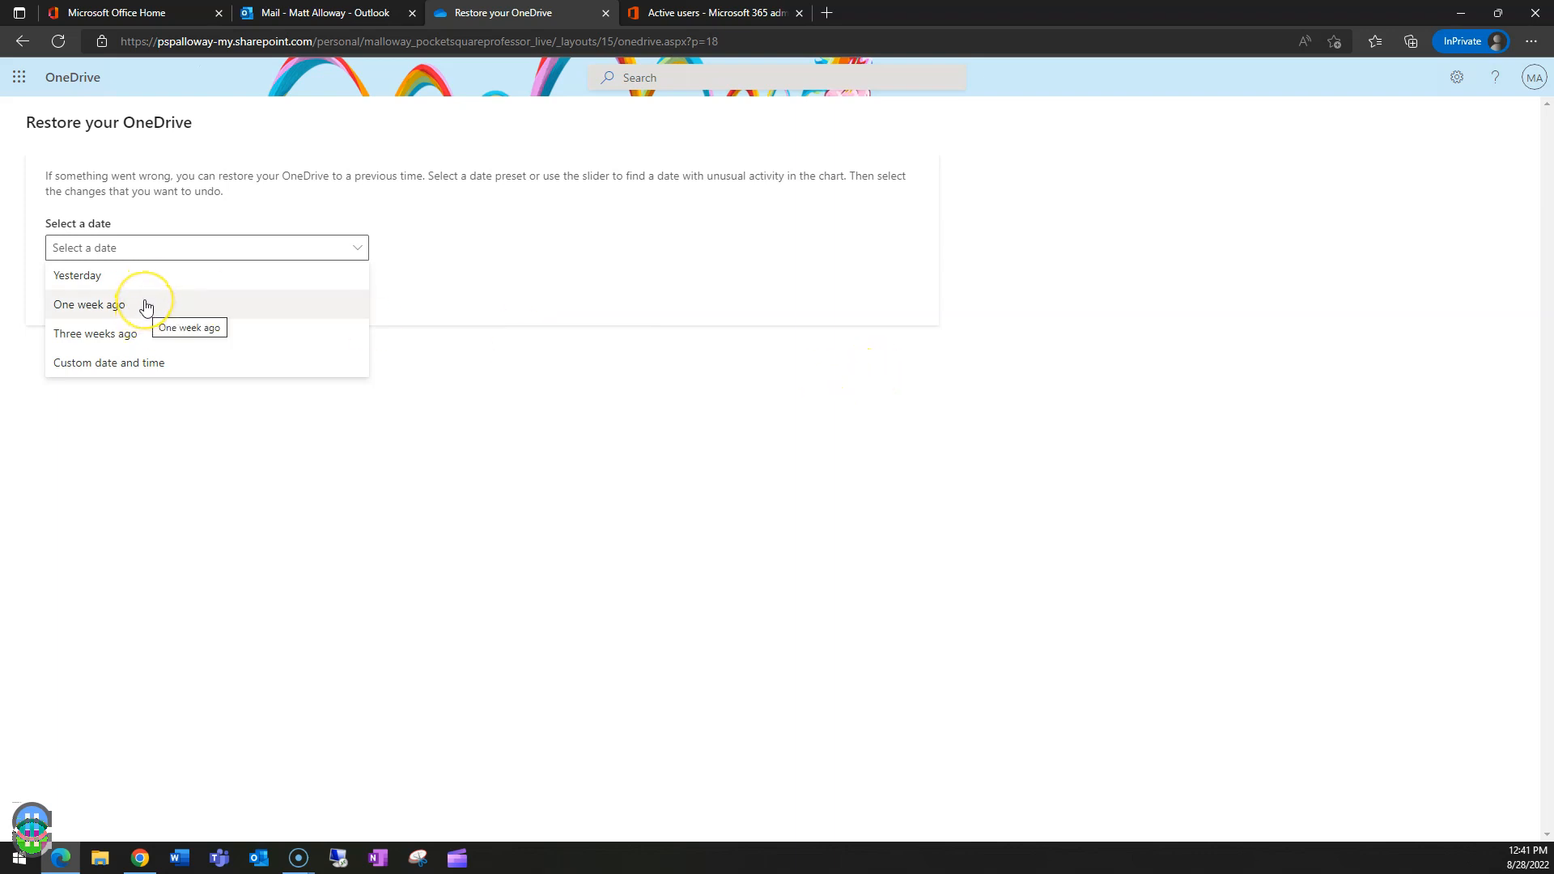
pyautogui.click(136, 369)
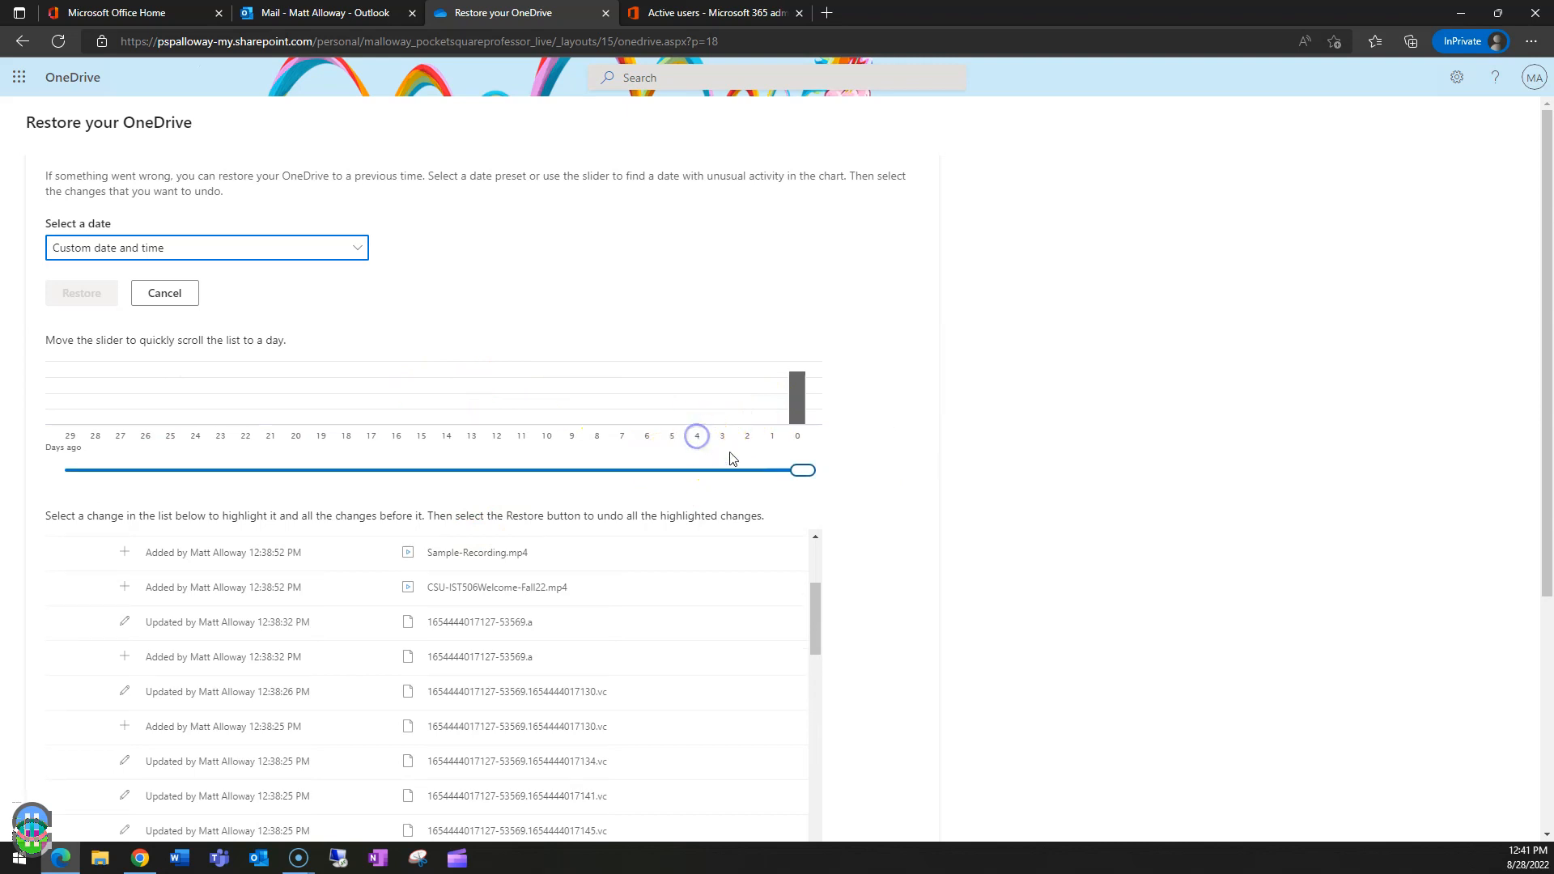
pyautogui.moveTo(802, 470); pyautogui.dragTo(701, 474)
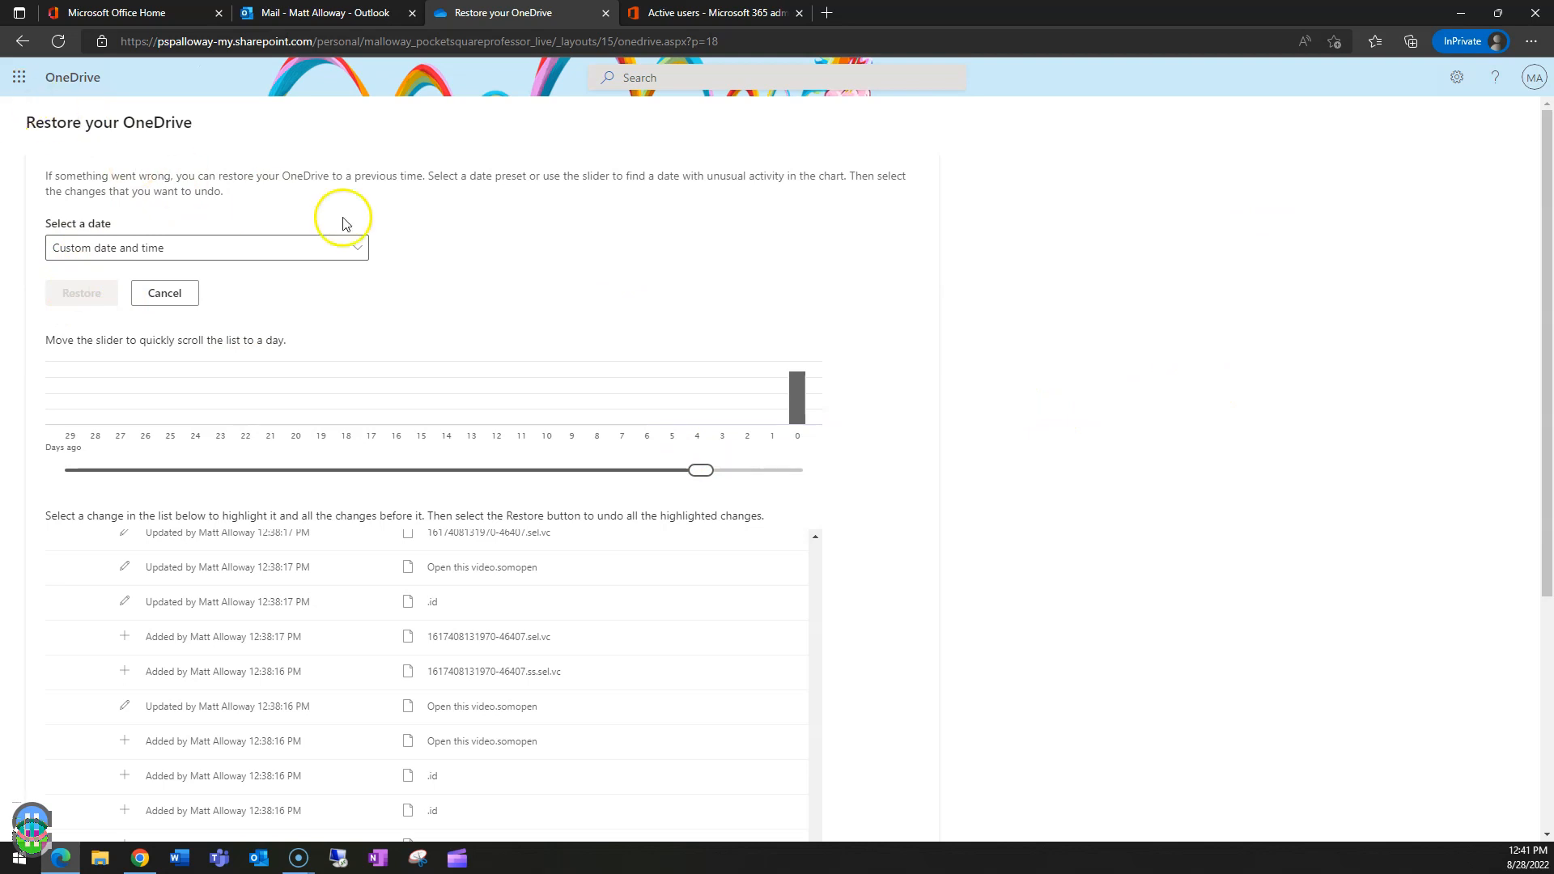
pyautogui.click(154, 297)
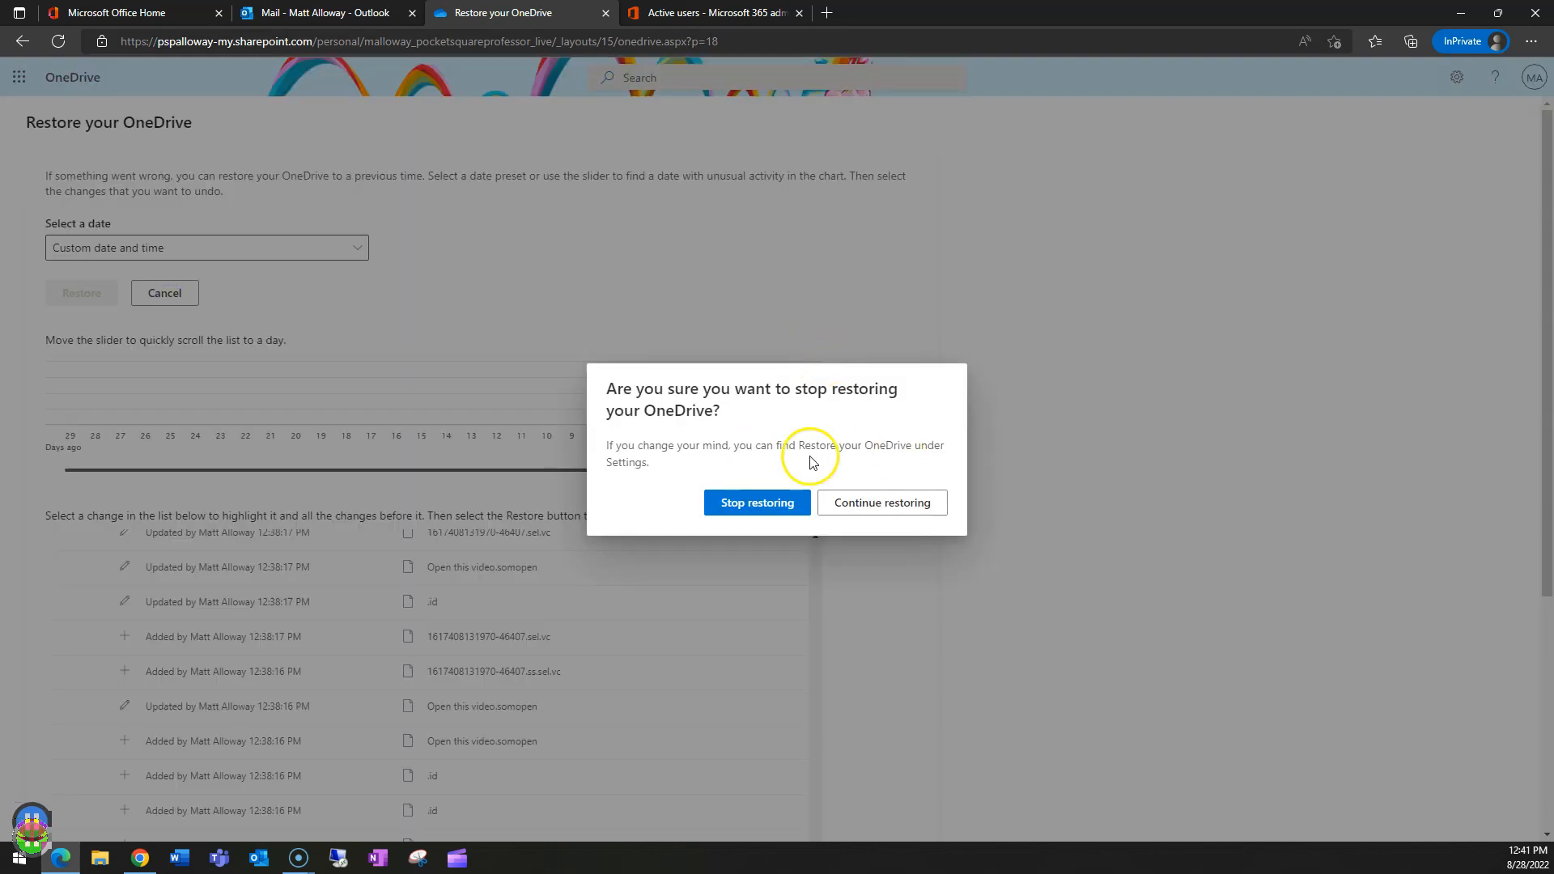
# - Confirm Stop restoring to abandon the OneDrive restore
pyautogui.click(756, 505)
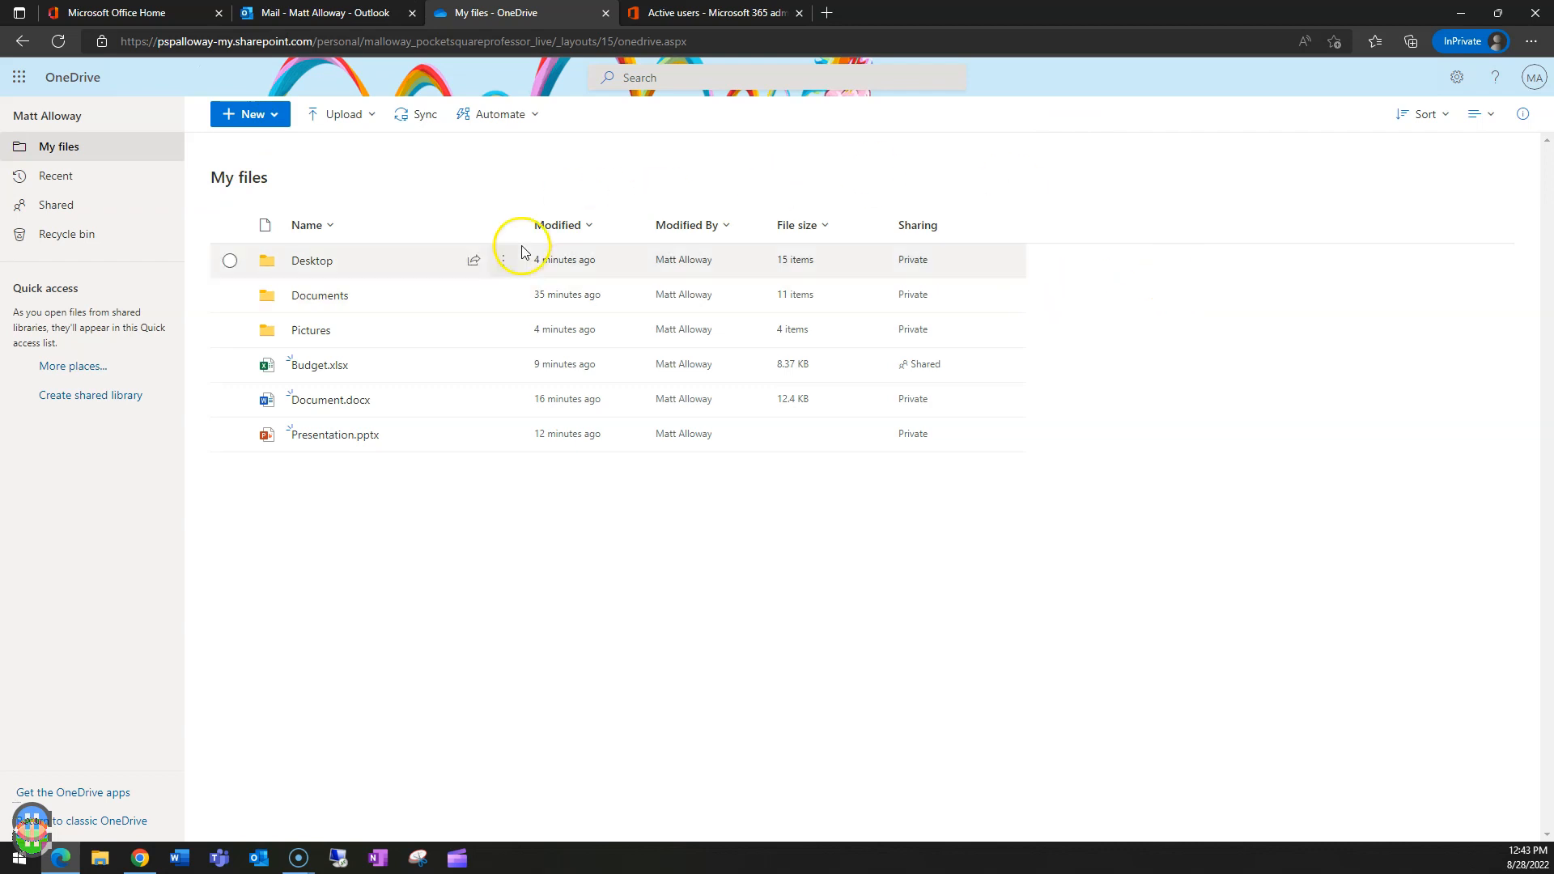
# - Share Budget.xlsx with the link limited to specific people
pyautogui.click(231, 372)
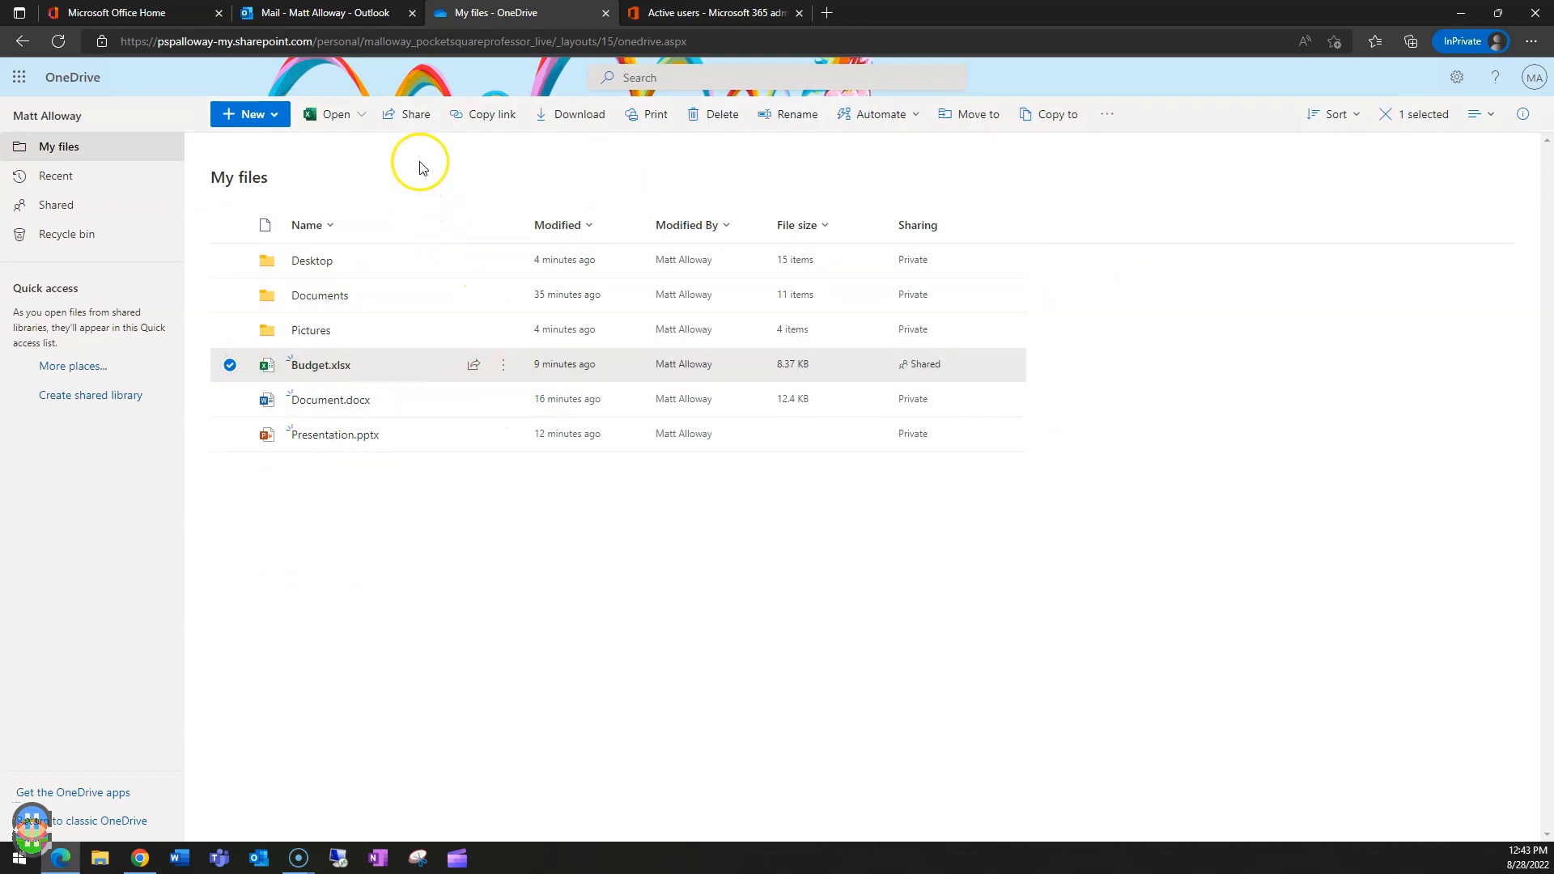
pyautogui.click(411, 117)
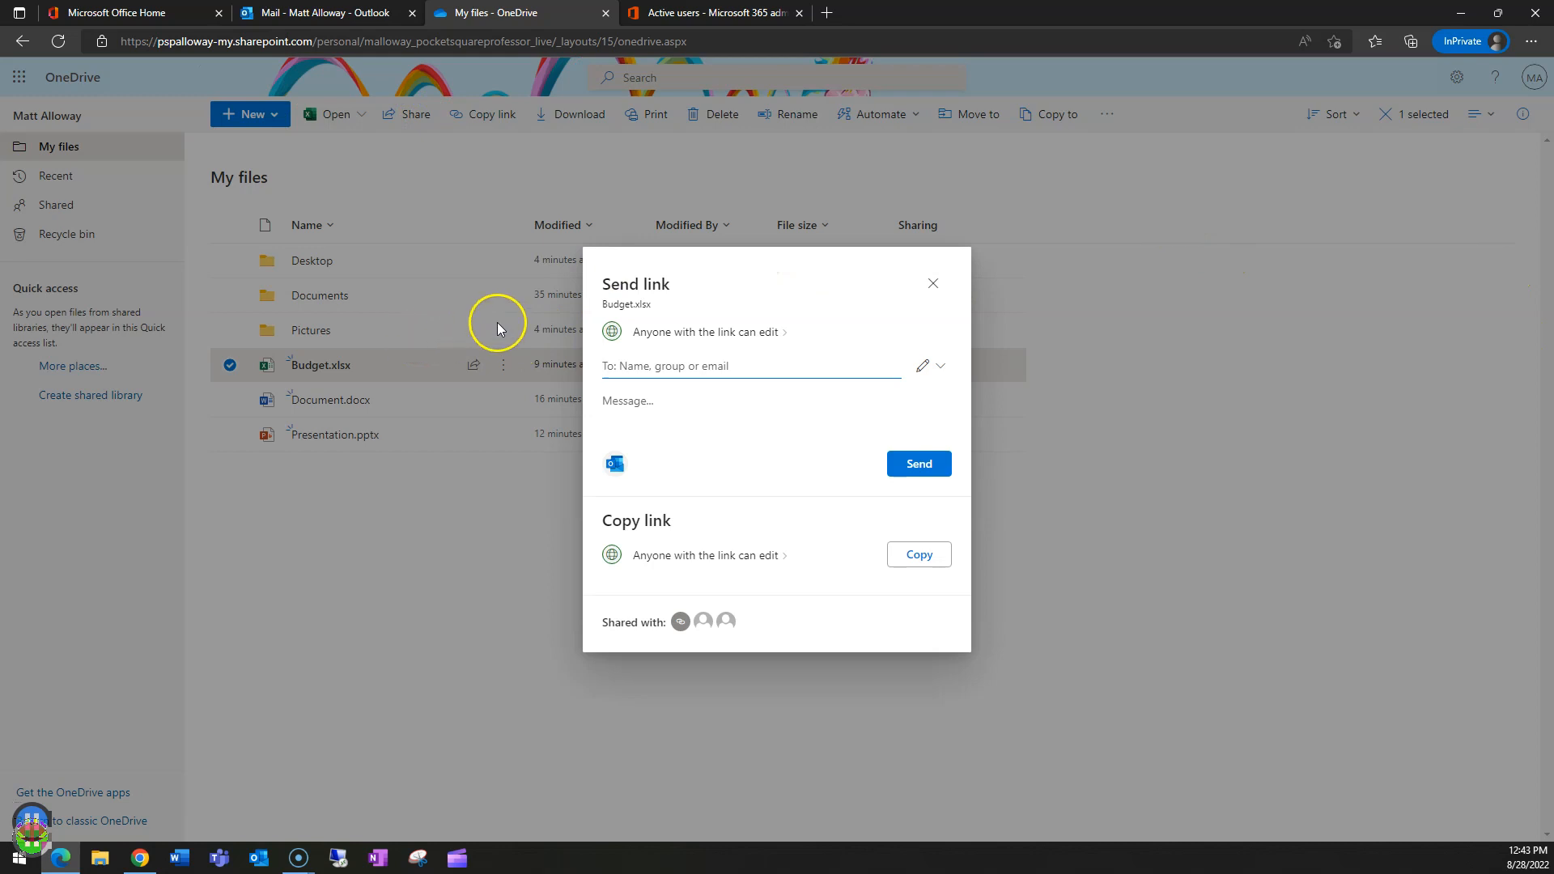
pyautogui.click(716, 340)
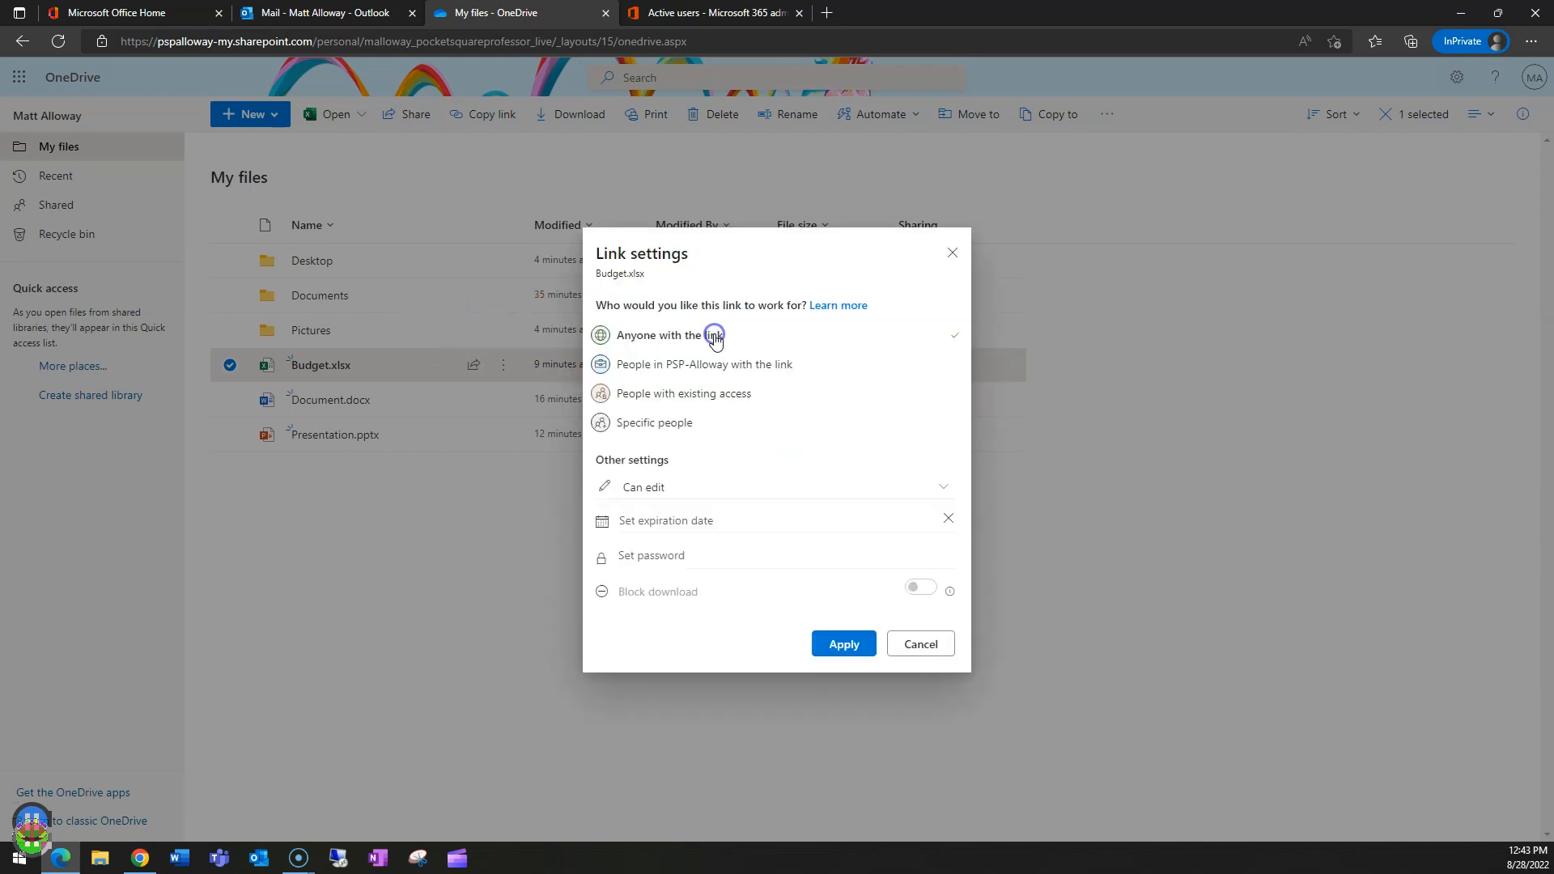
pyautogui.click(645, 424)
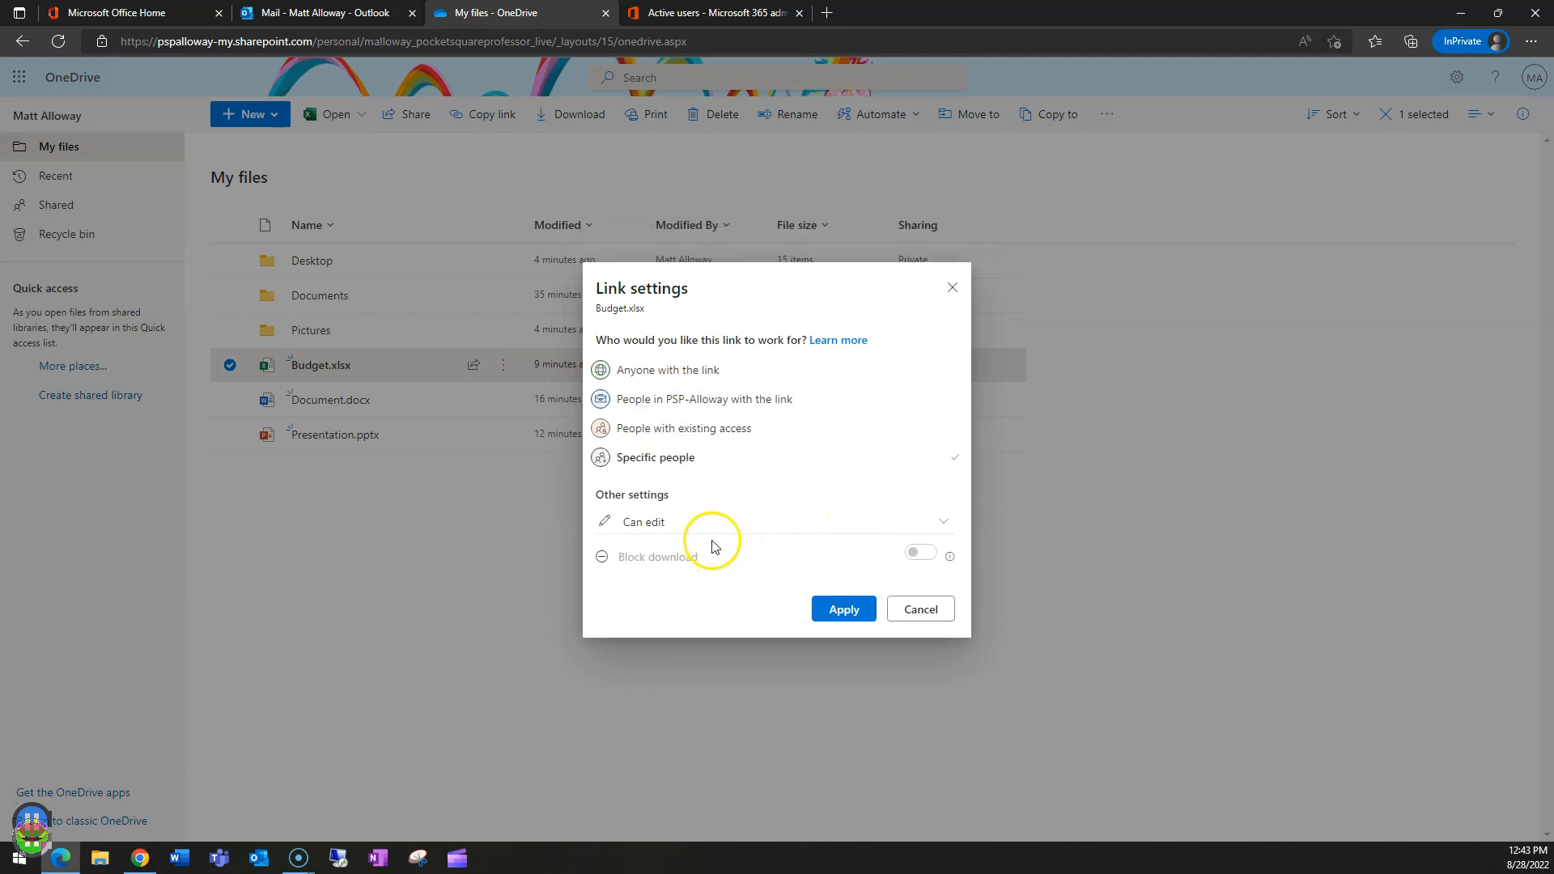
pyautogui.click(854, 611)
# - Add the guest's e-mail address as recipient and send the Budget.xlsx link
pyautogui.click(657, 369)
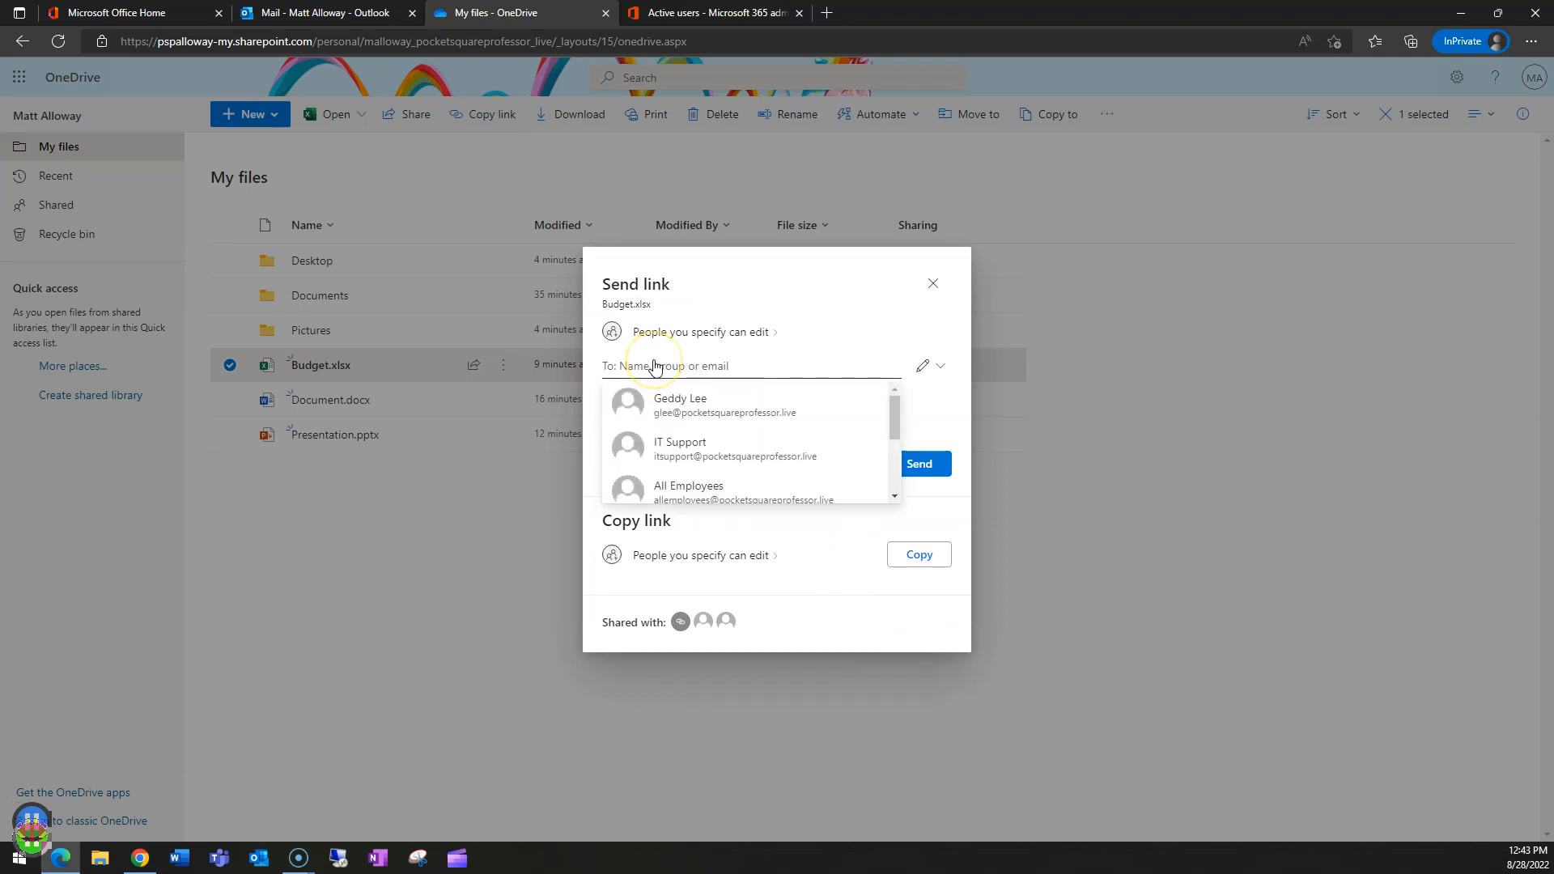
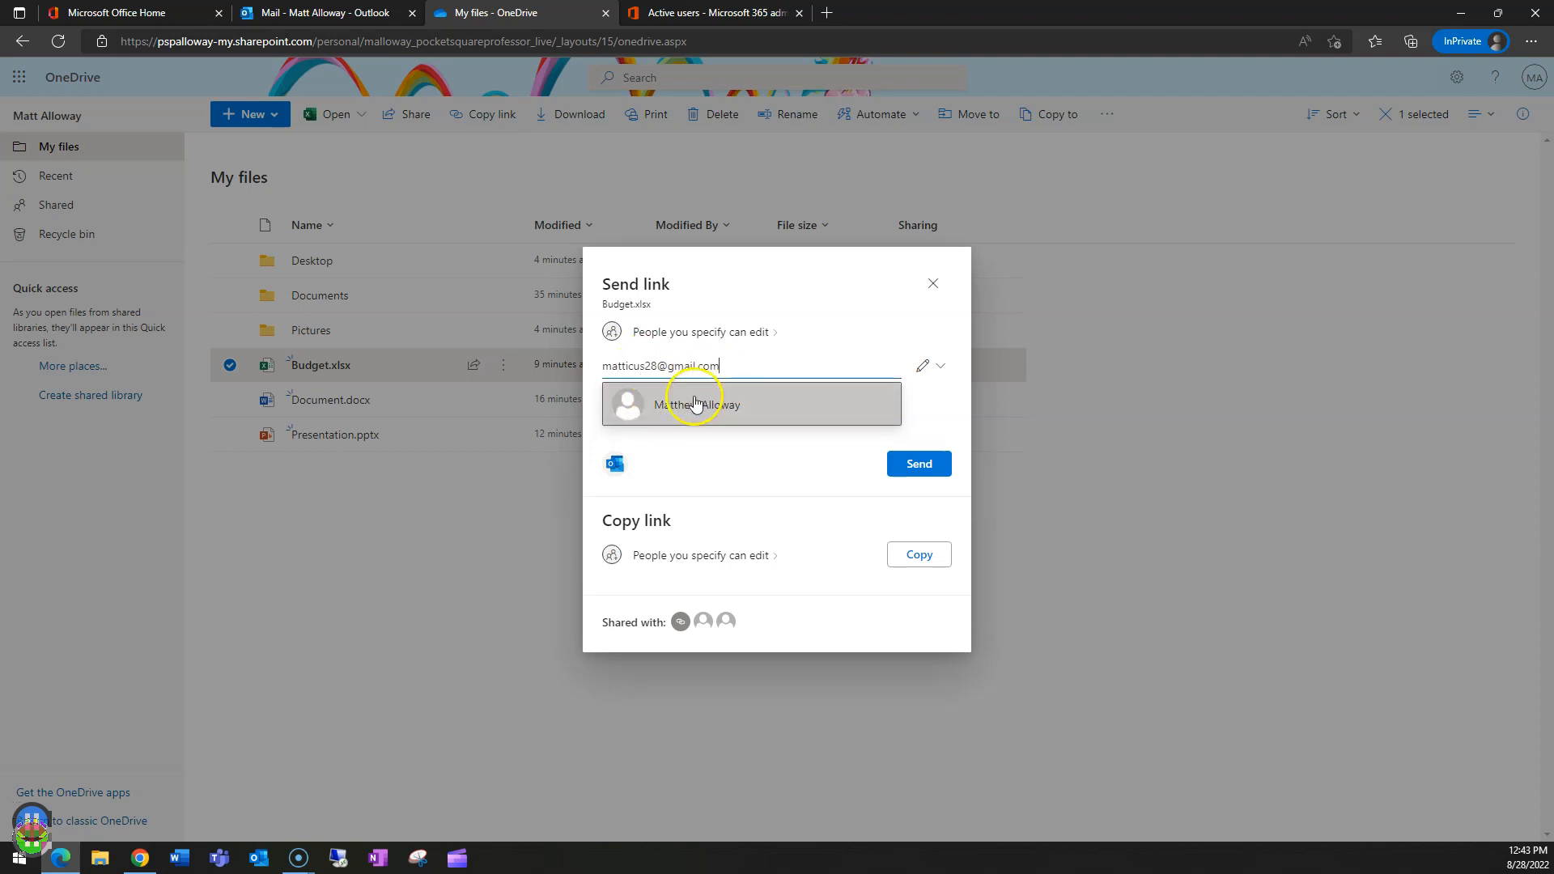
pyautogui.click(673, 409)
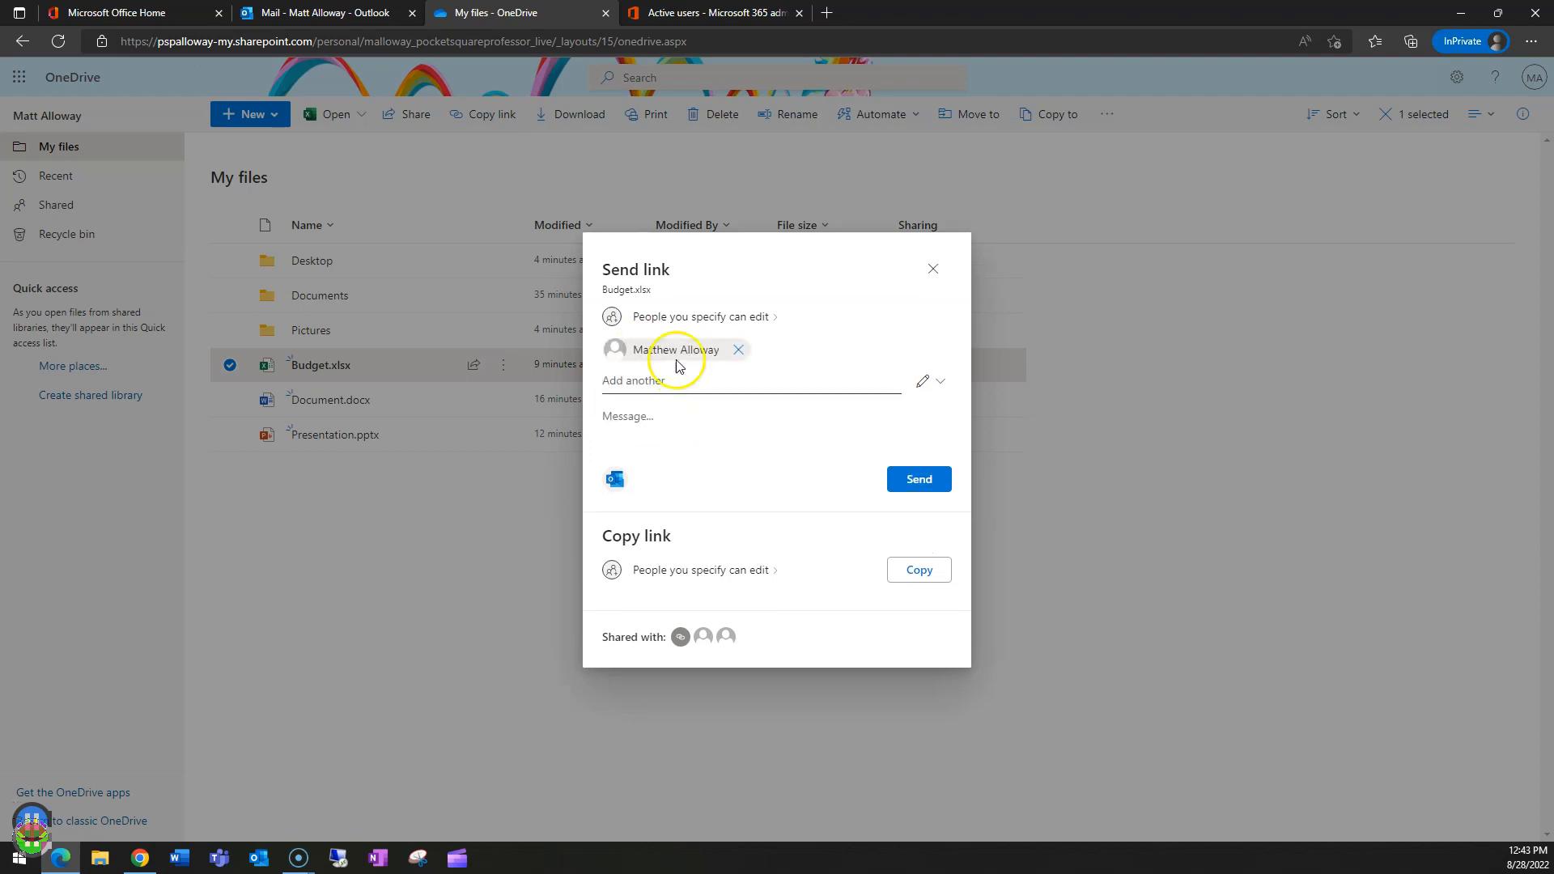
pyautogui.click(920, 482)
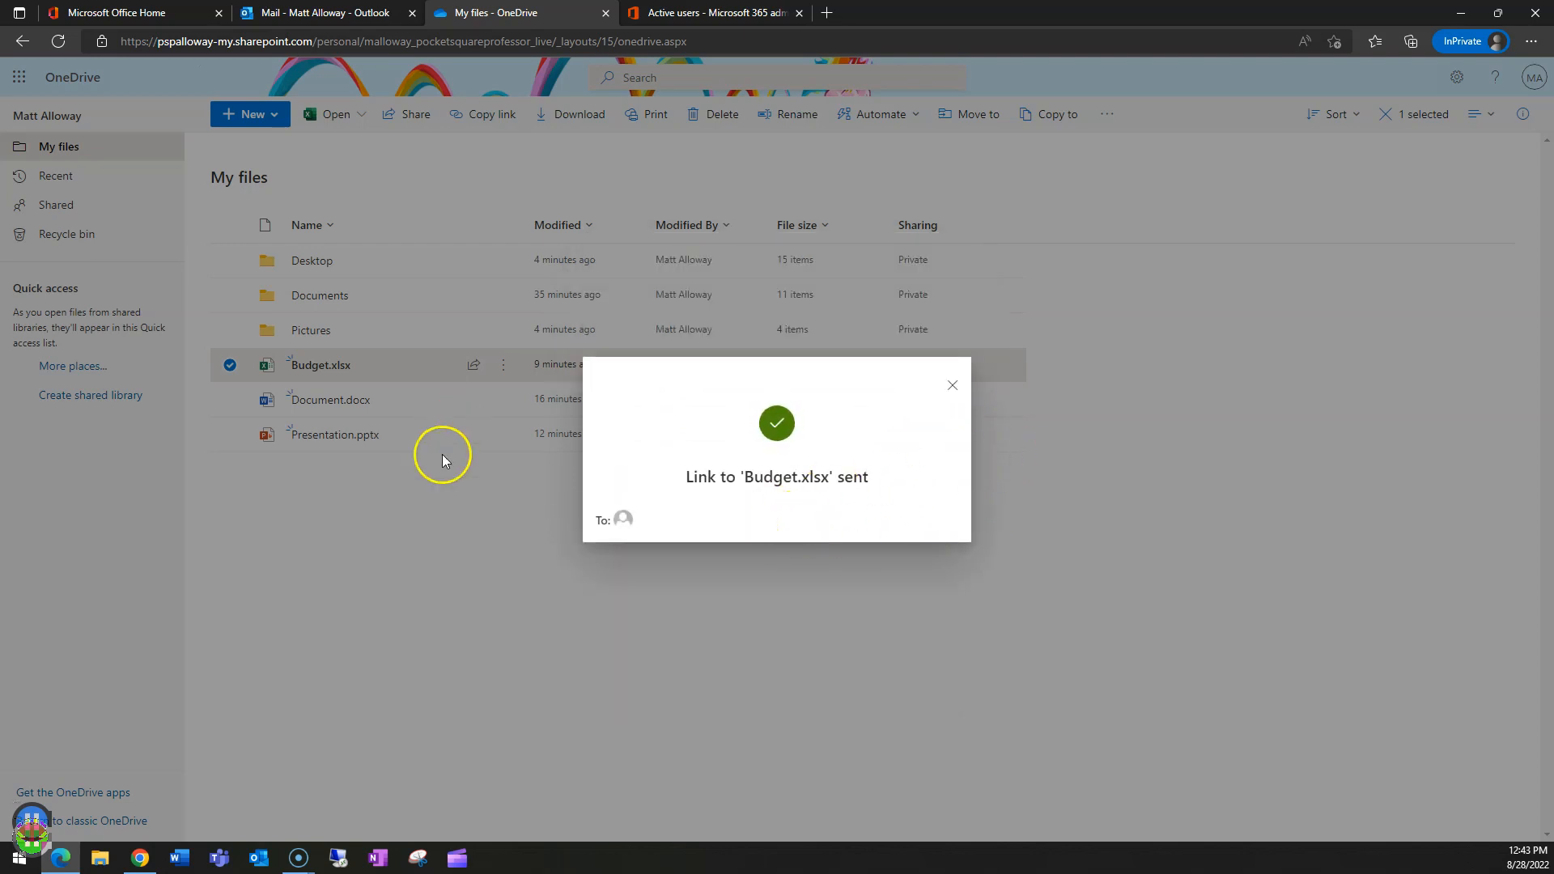
# - Close the 'Link to Budget.xlsx sent' confirmation, leaving Budget.xlsx marked Shared in My files
pyautogui.hotkey('alt', 'Tab')
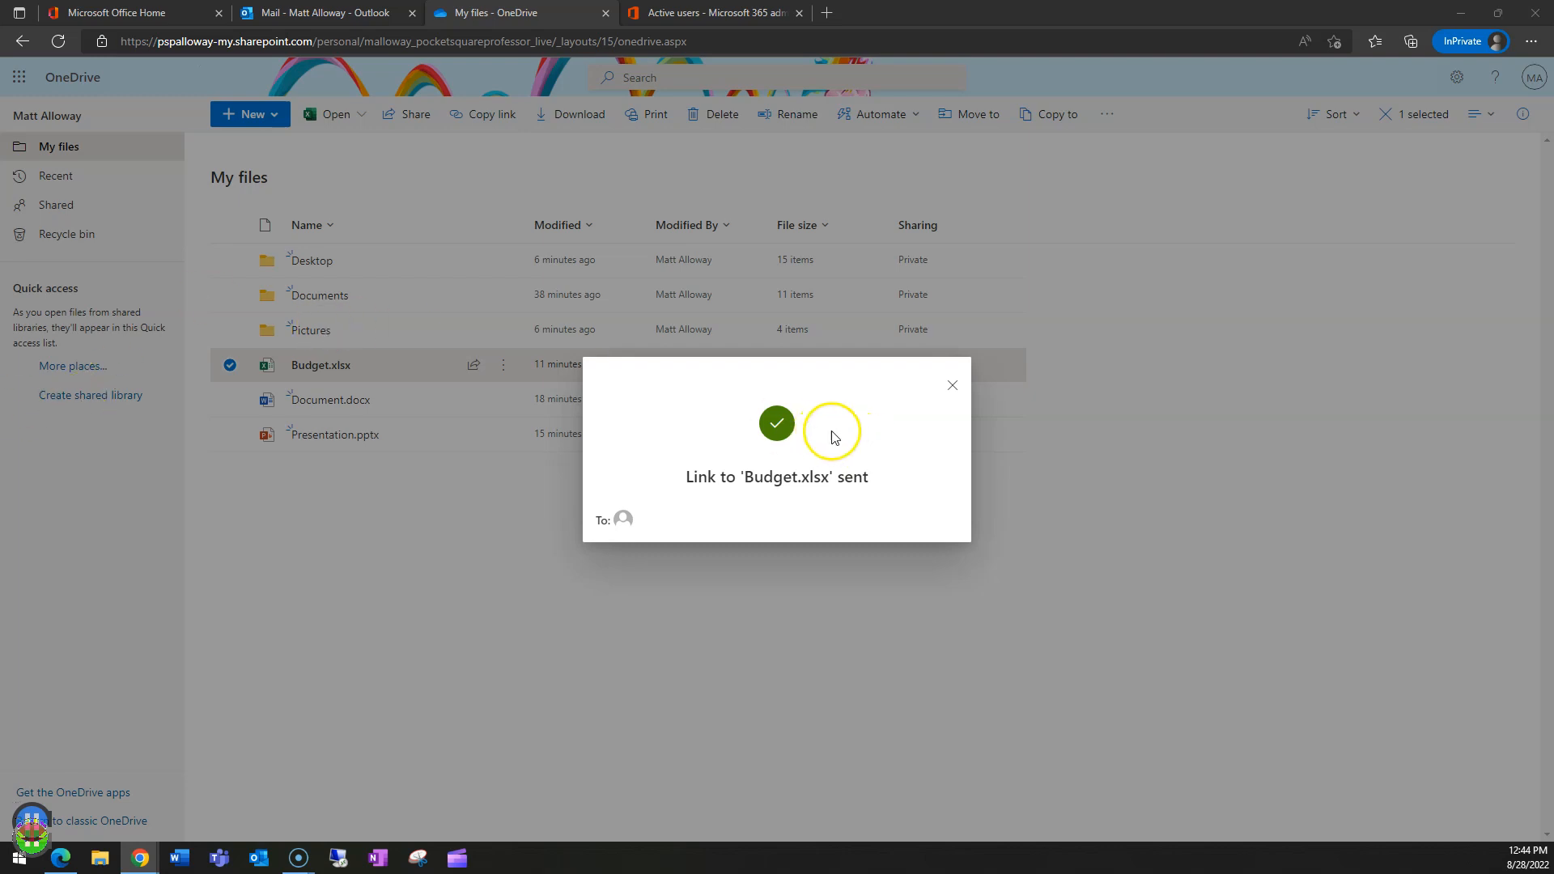
pyautogui.click(953, 385)
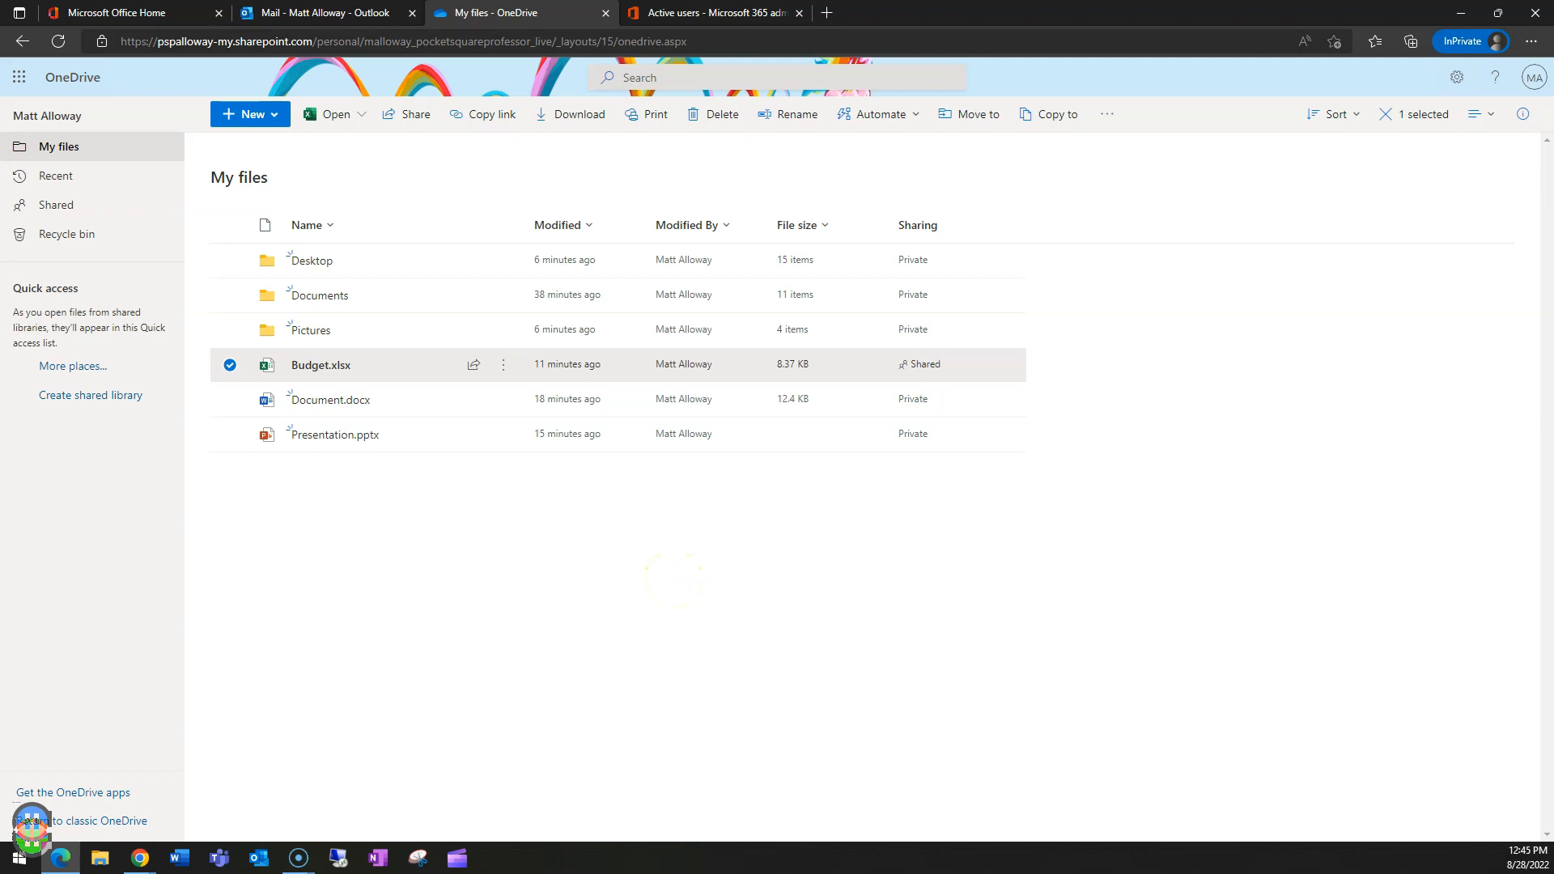
pyautogui.hotkey('alt', 'Tab')
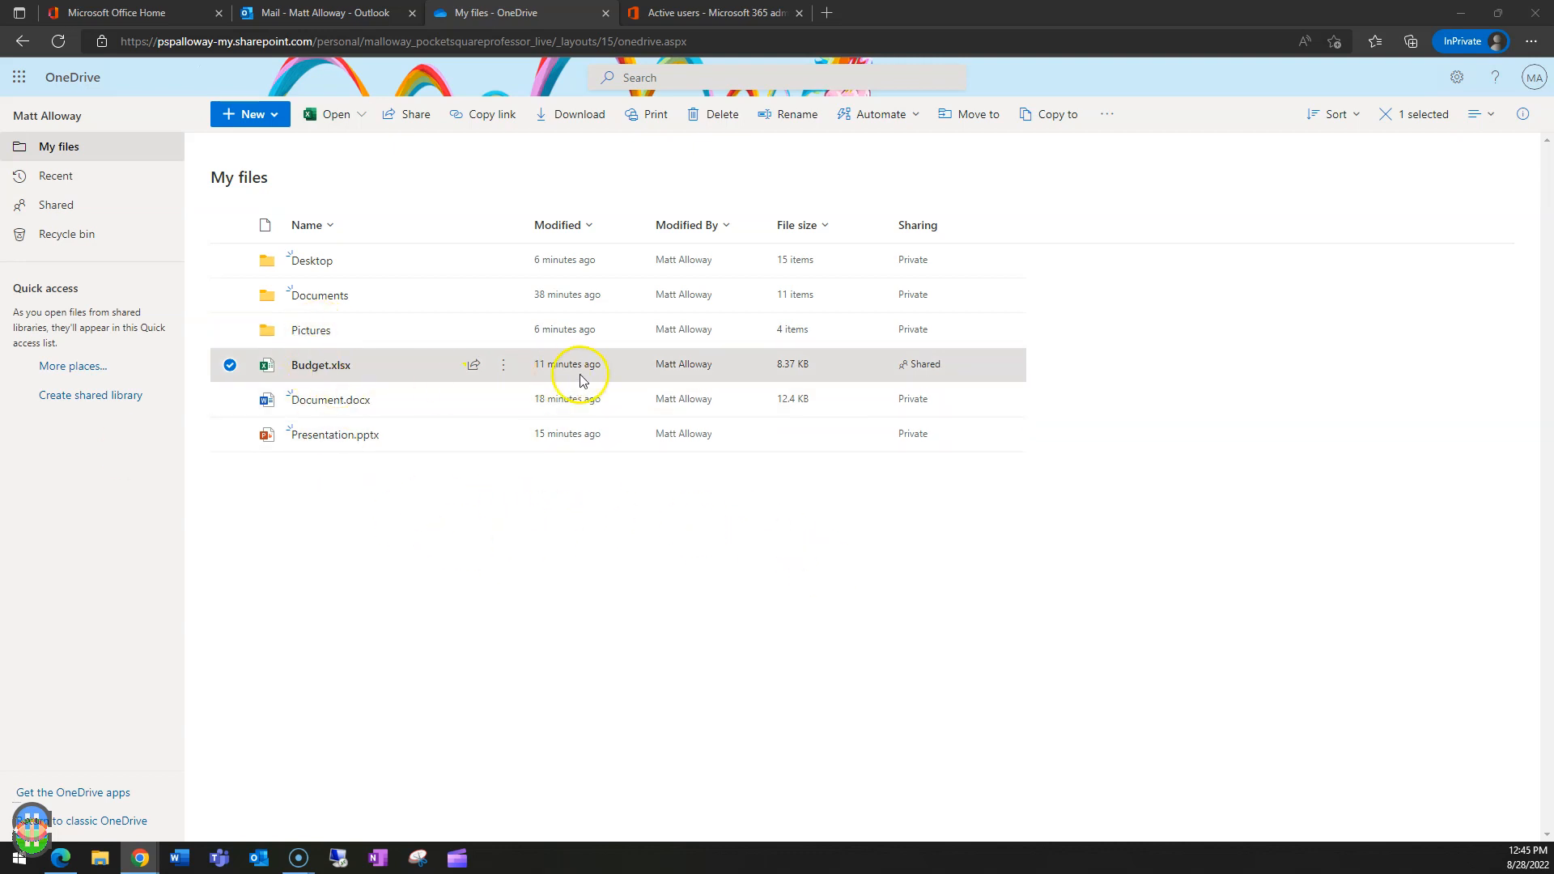
pyautogui.click(503, 366)
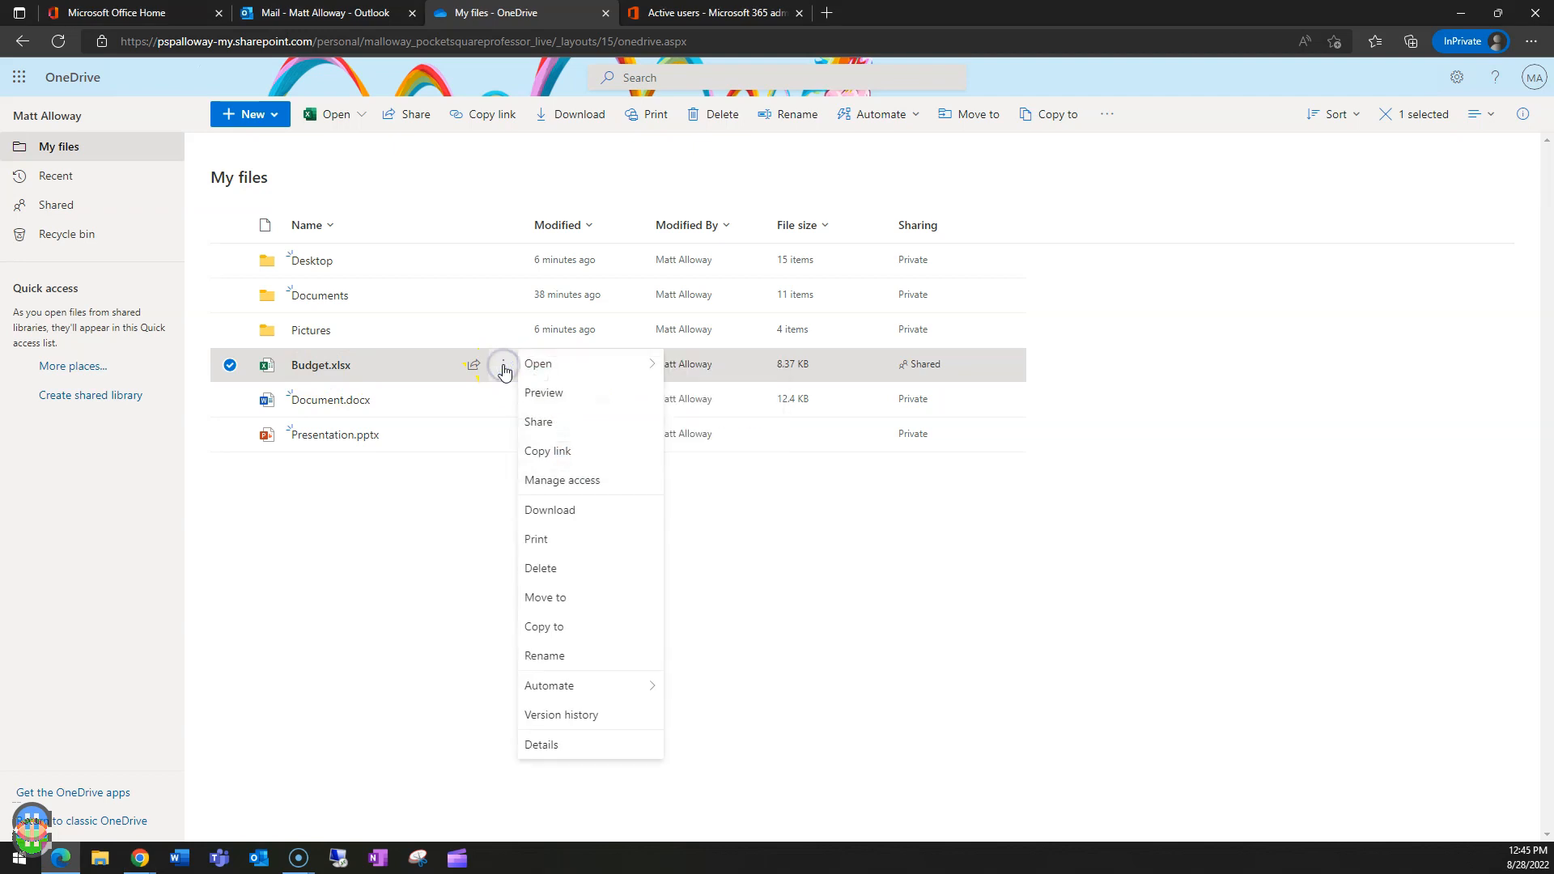
pyautogui.click(923, 365)
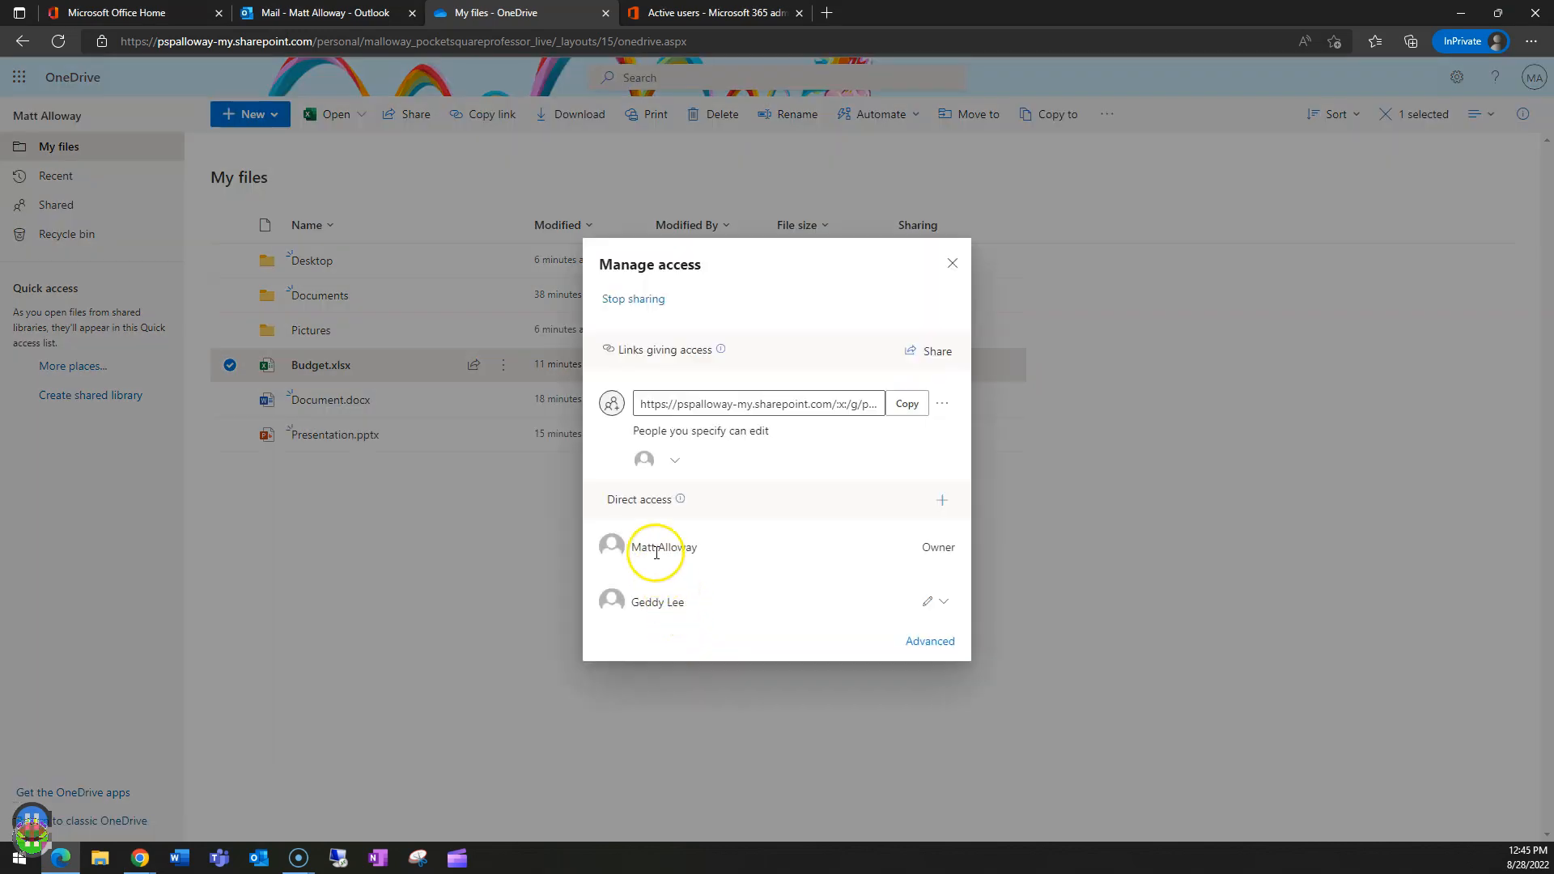
pyautogui.click(672, 462)
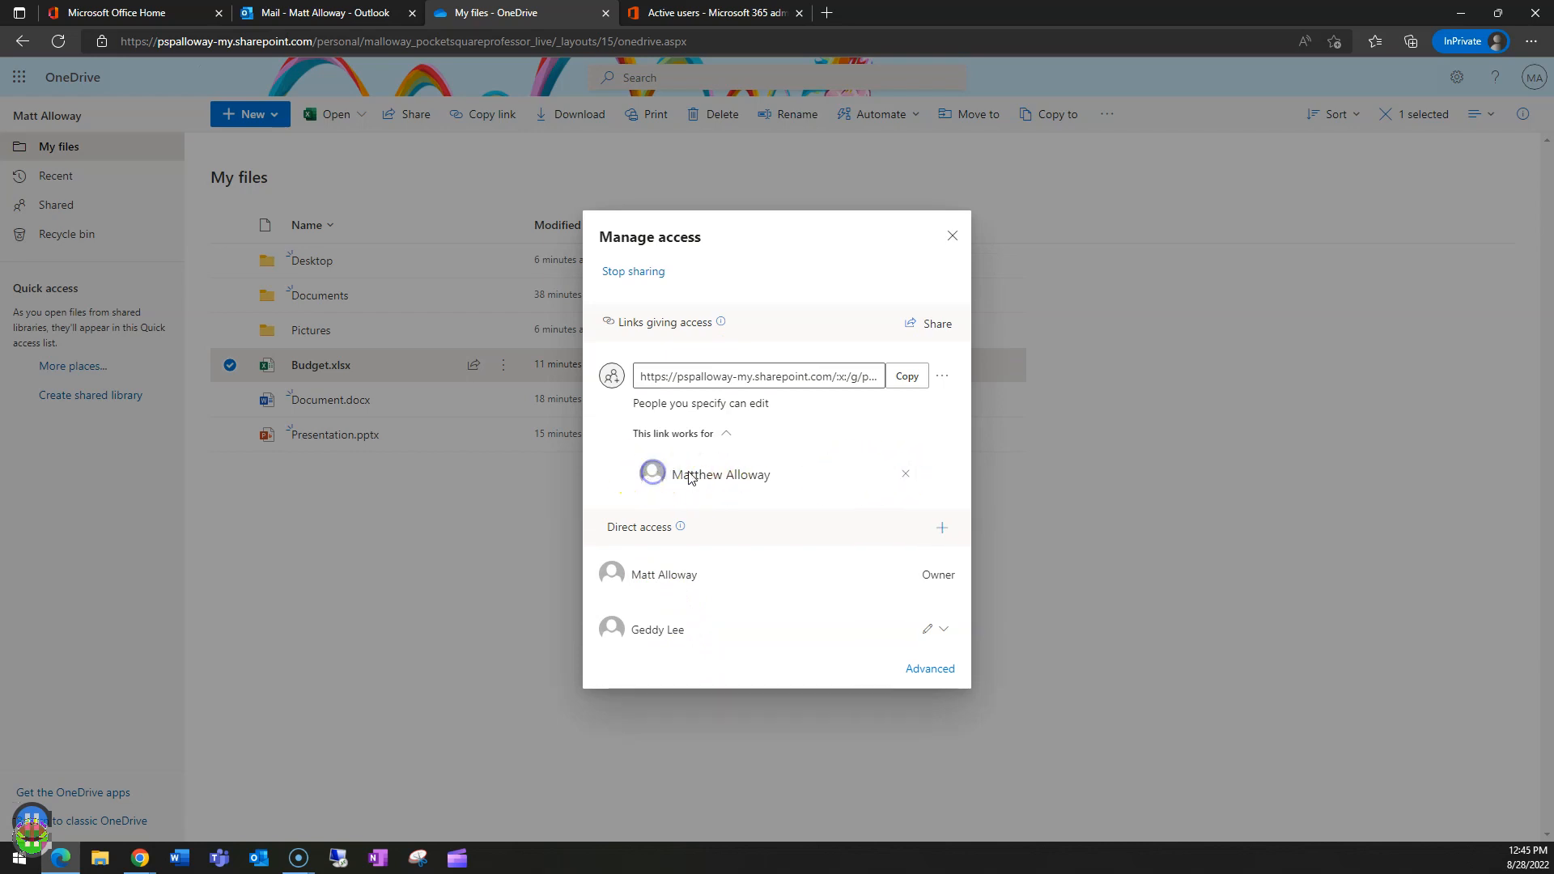
pyautogui.click(653, 475)
pyautogui.click(659, 476)
pyautogui.click(697, 476)
pyautogui.hotkey('alt', 'Tab')
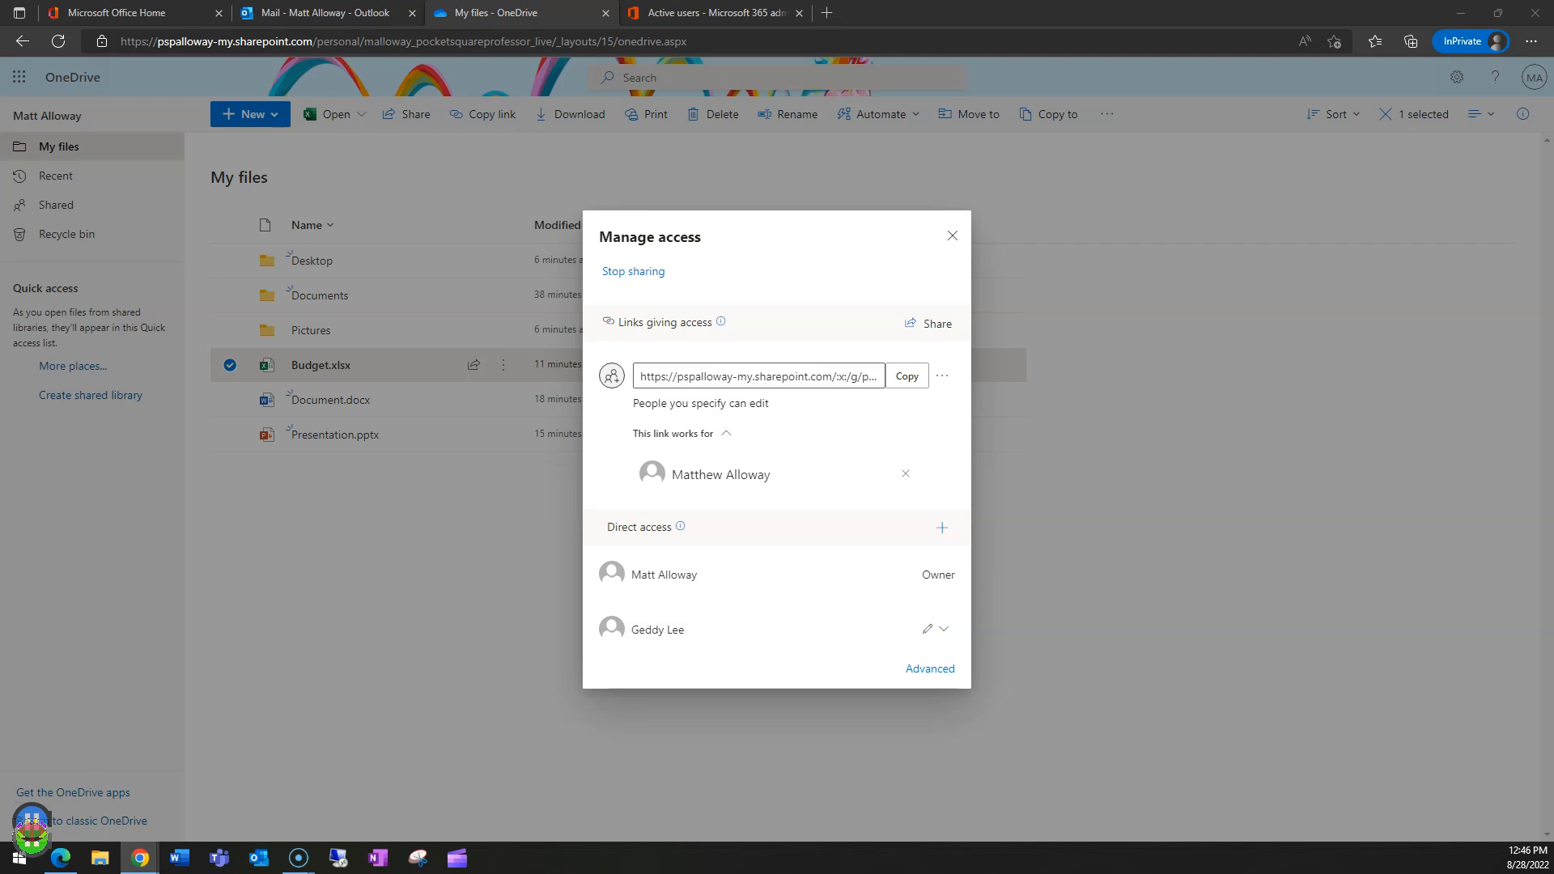
pyautogui.click(952, 236)
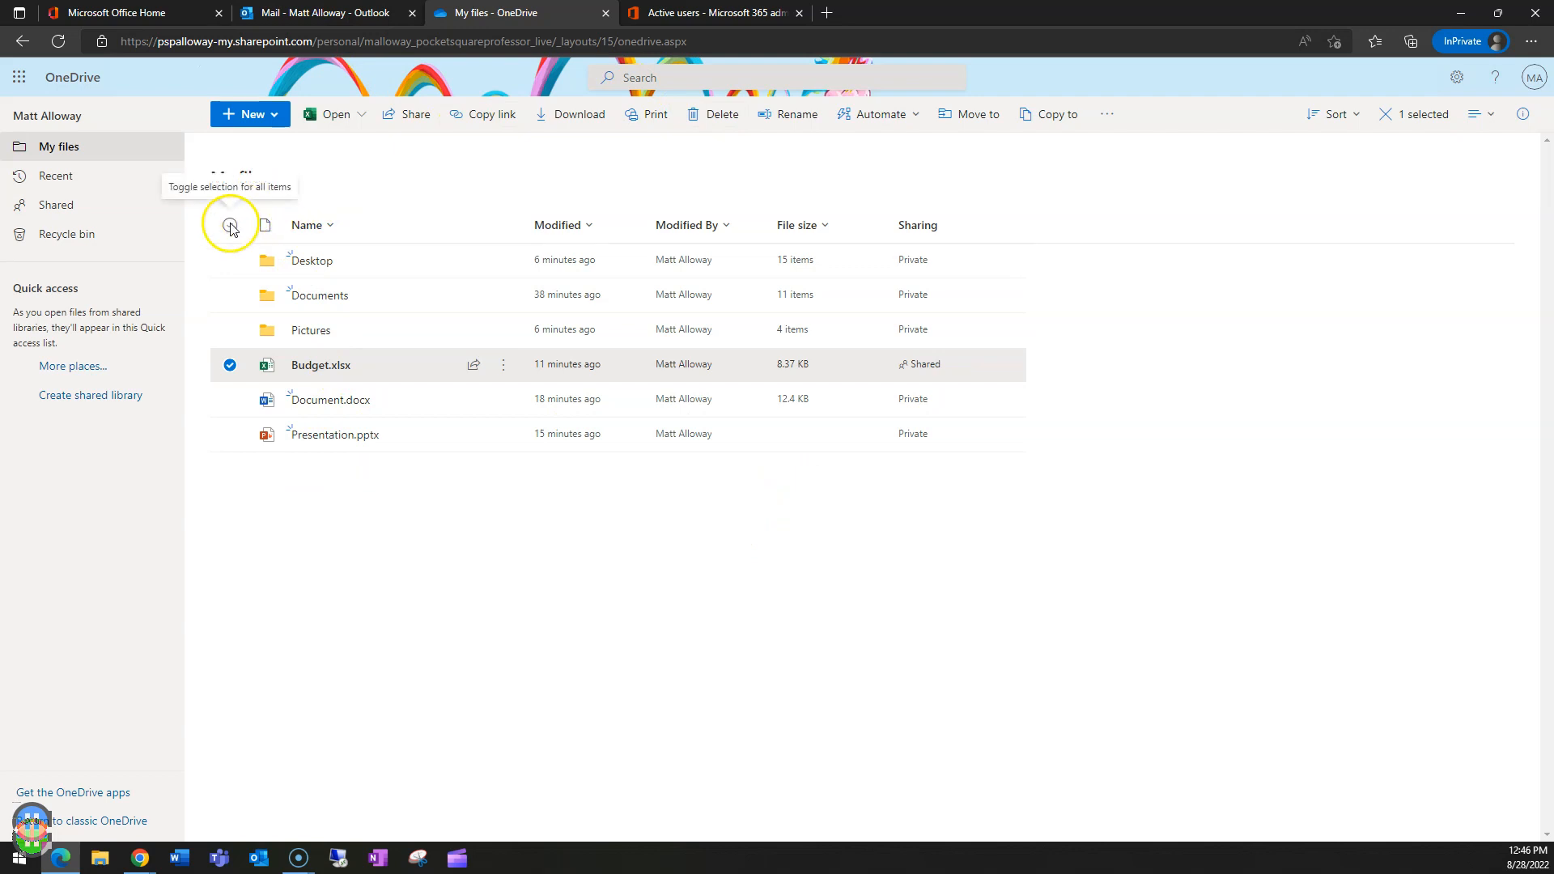
pyautogui.click(230, 225)
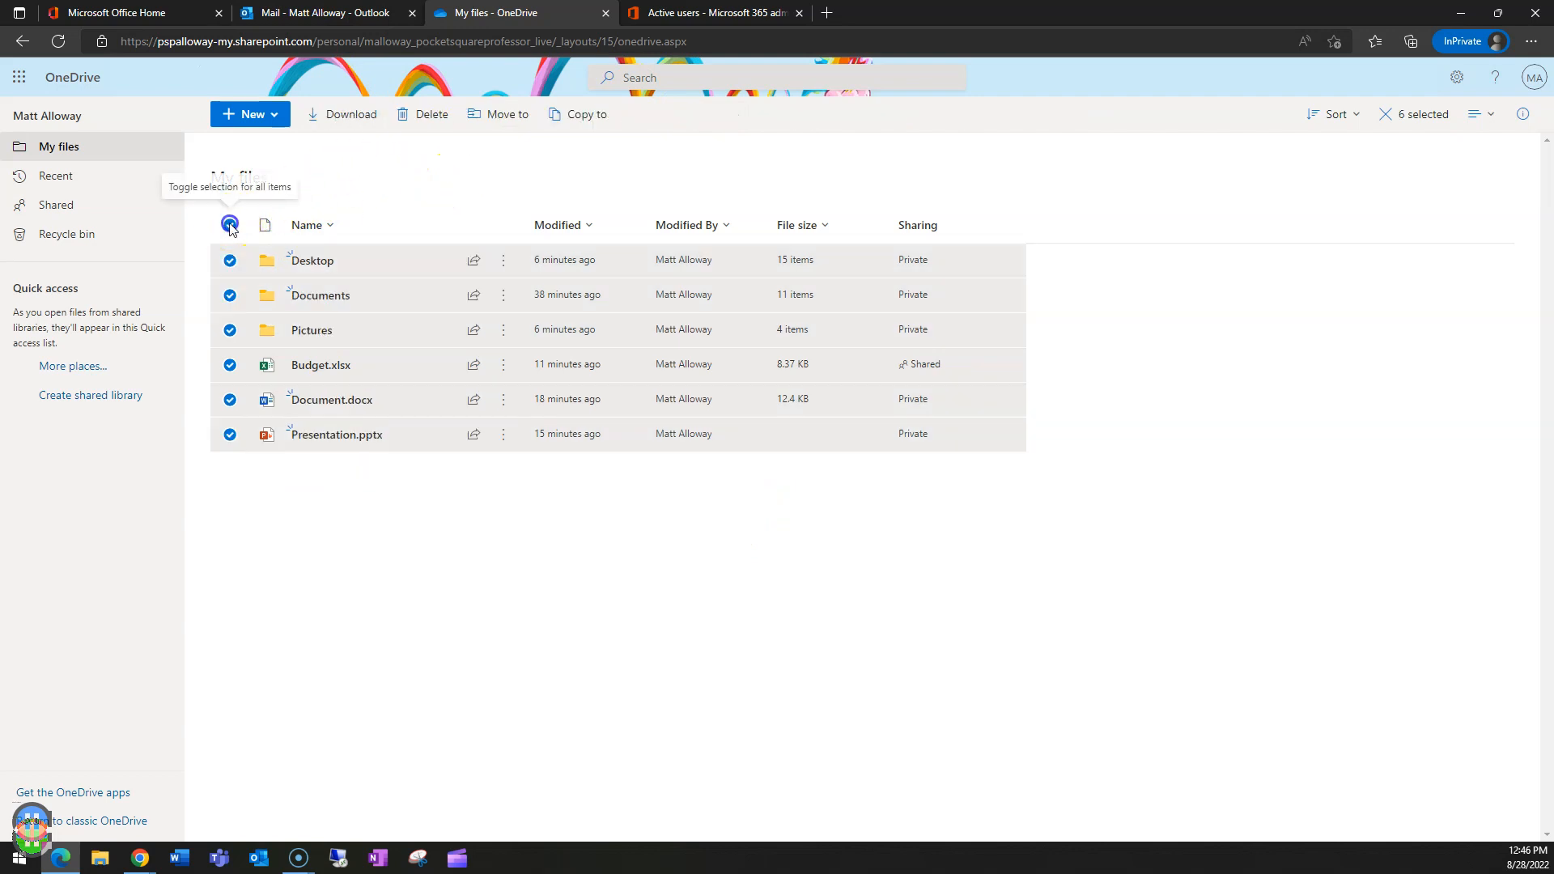
pyautogui.click(230, 223)
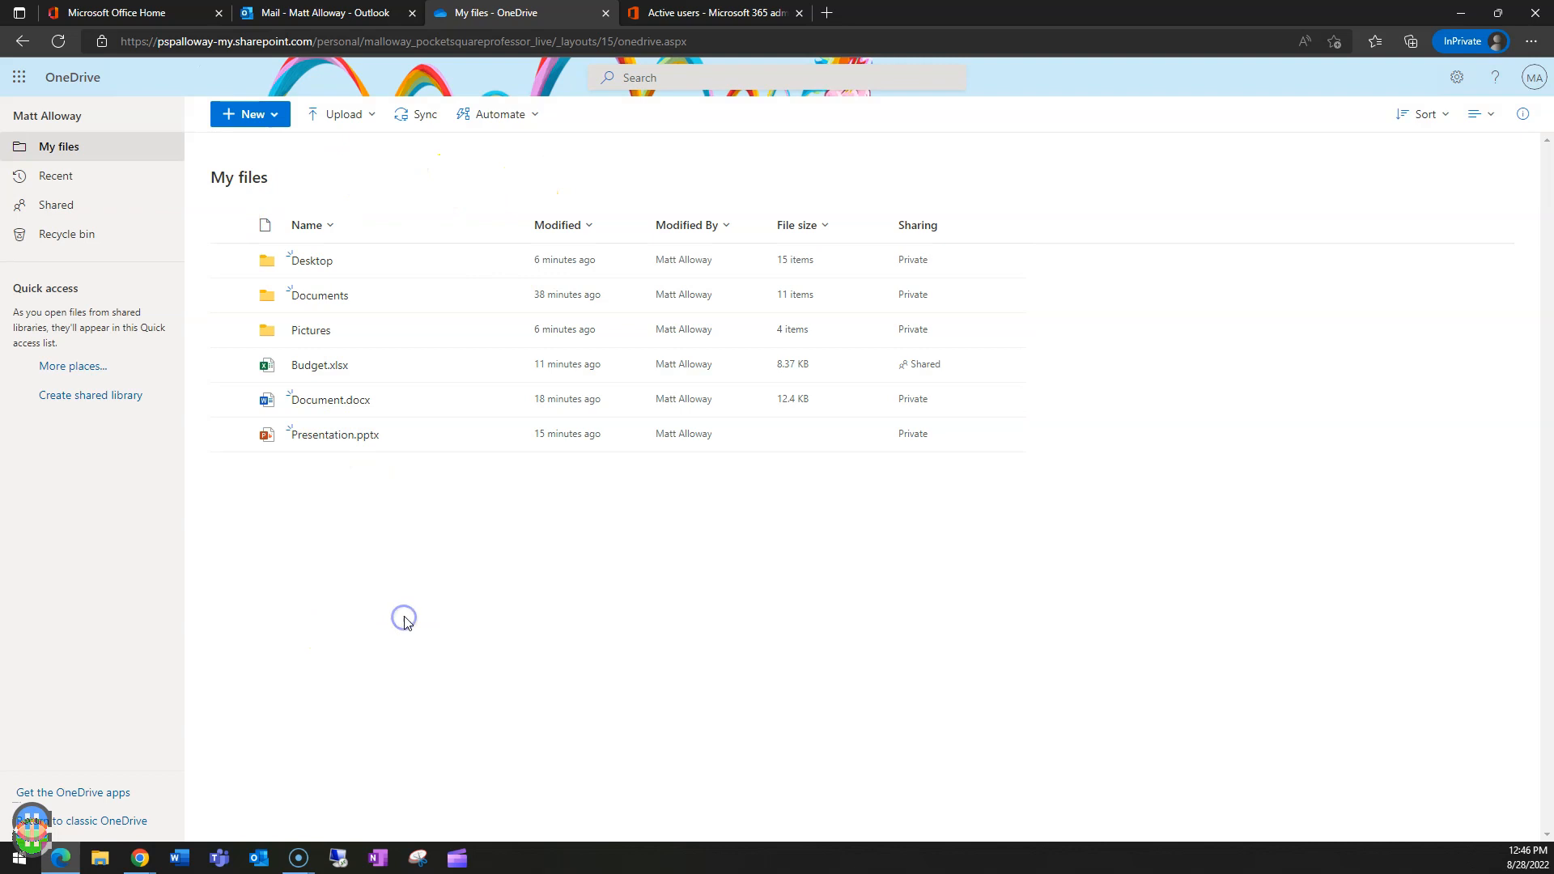
pyautogui.click(406, 568)
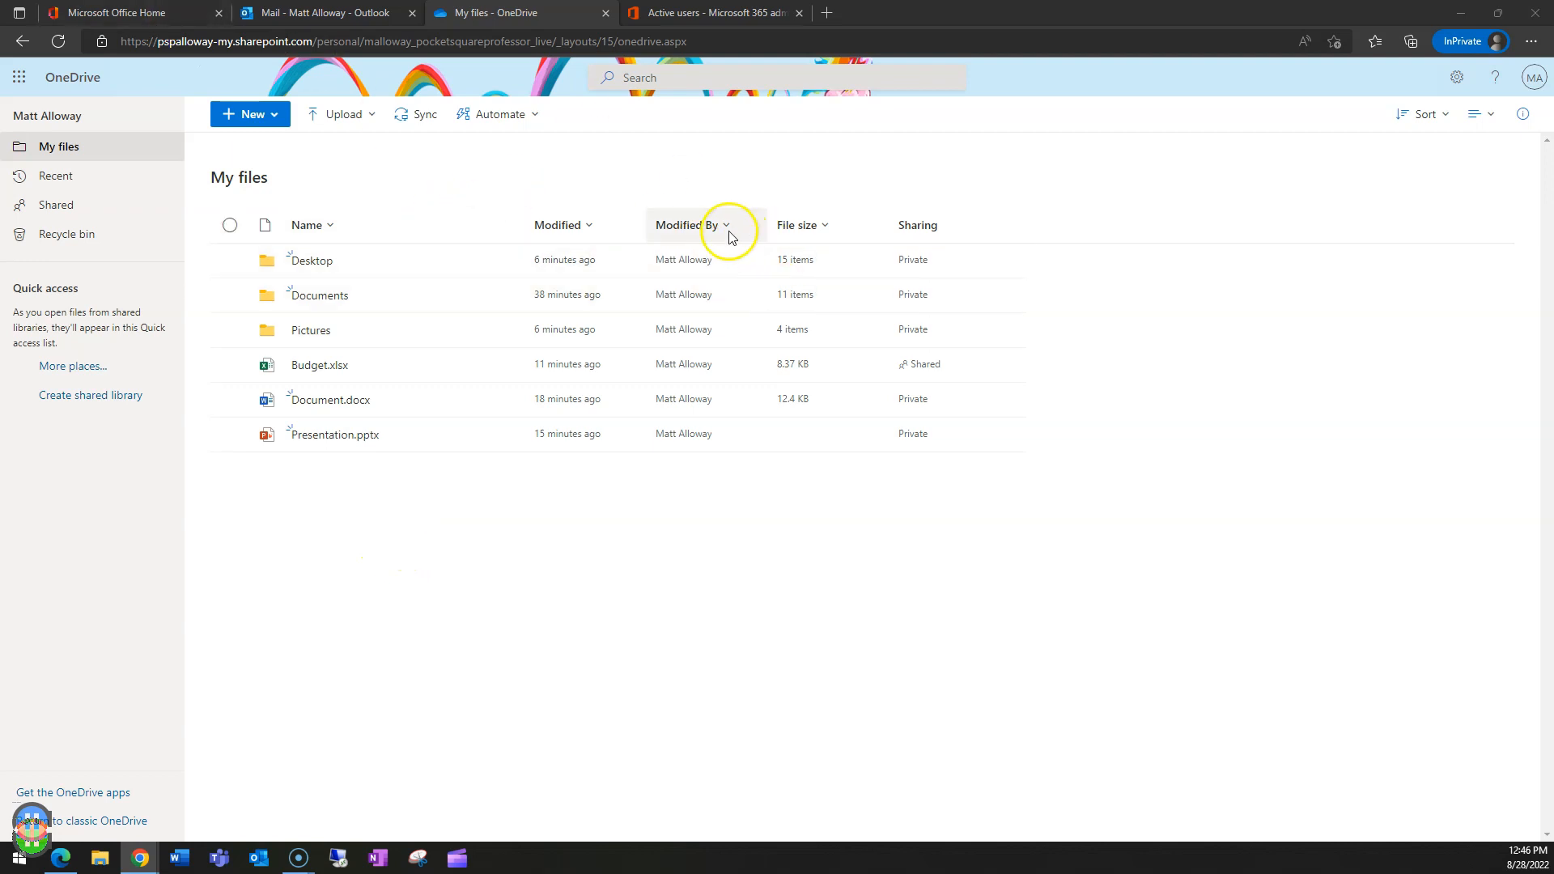
# - From the Office Home tab, open the Microsoft 365 admin center via Admin
pyautogui.click(127, 12)
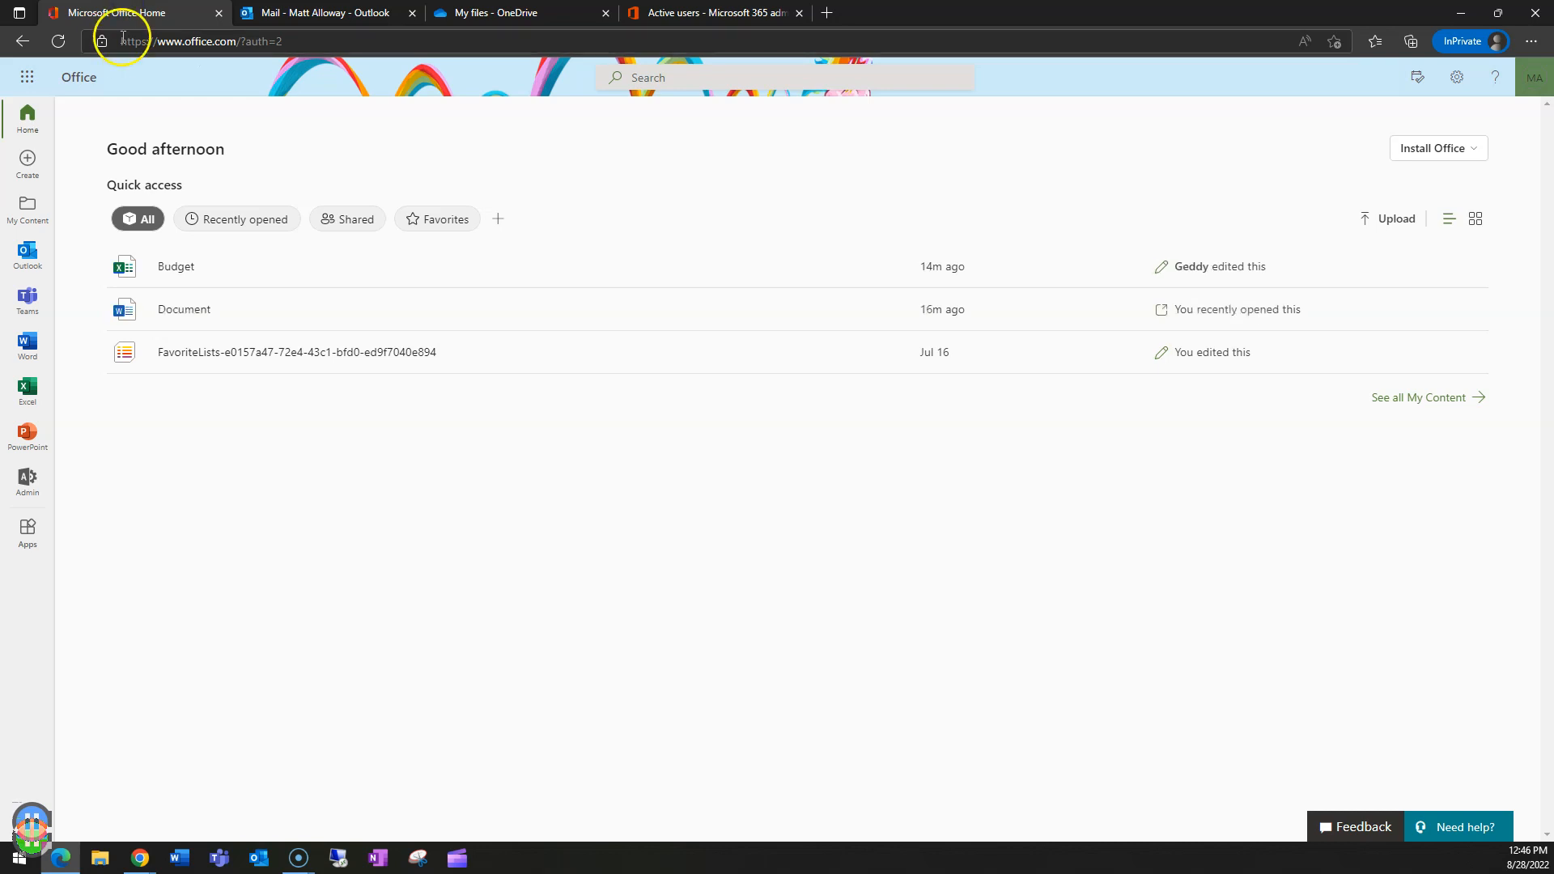
pyautogui.click(28, 481)
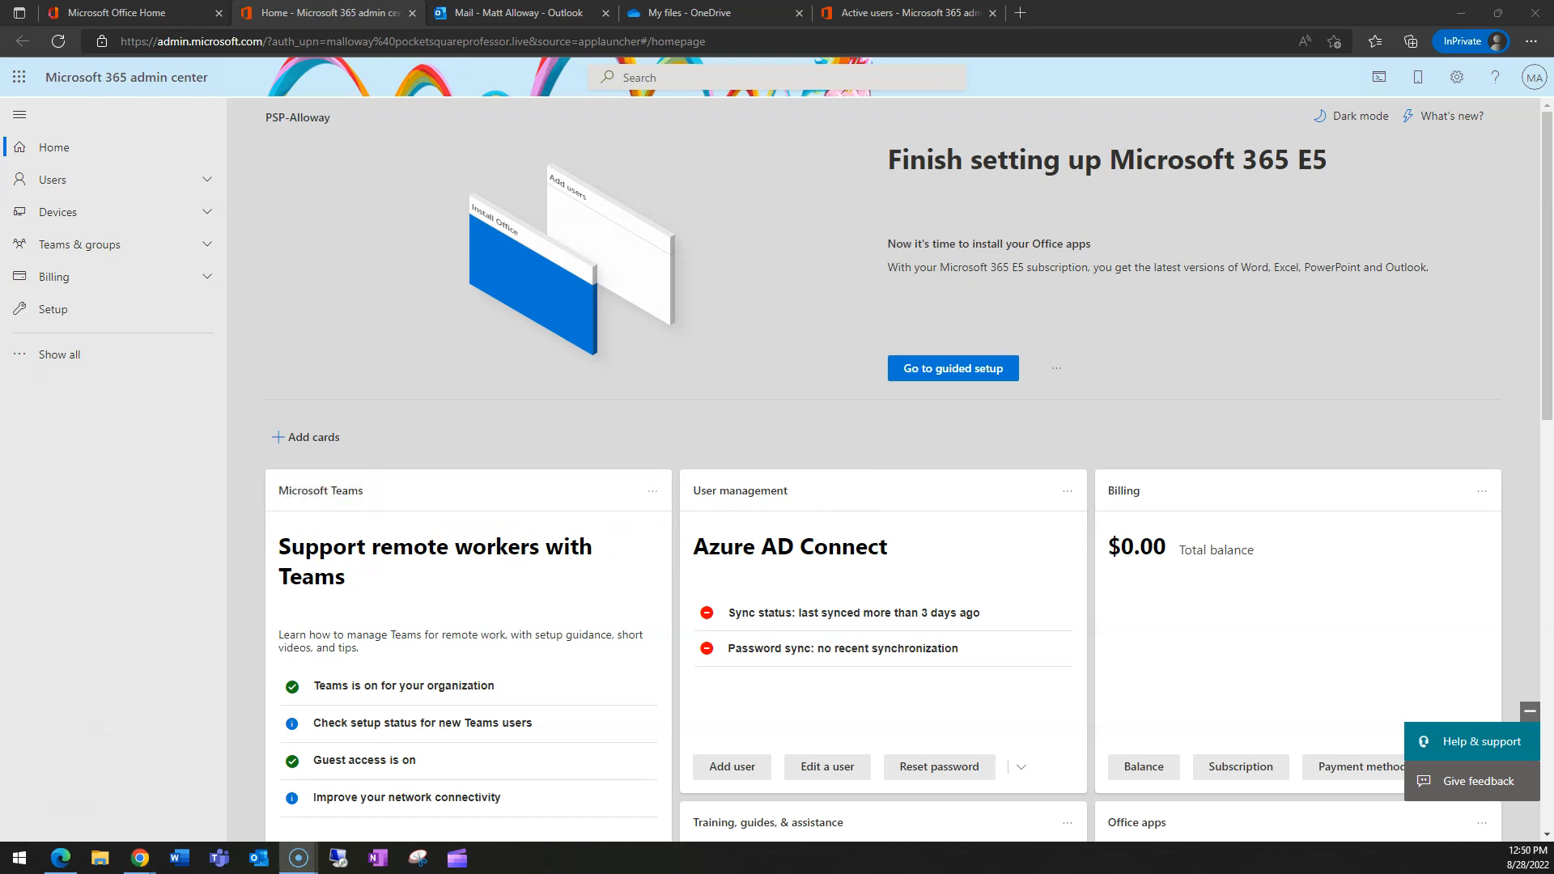
# - Bring the guest's incognito window with the Budget.xlsx 'Almost there' page forward and maximize it
pyautogui.click(140, 858)
pyautogui.moveTo(822, 295); pyautogui.dragTo(659, 260)
pyautogui.doubleClick(697, 263)
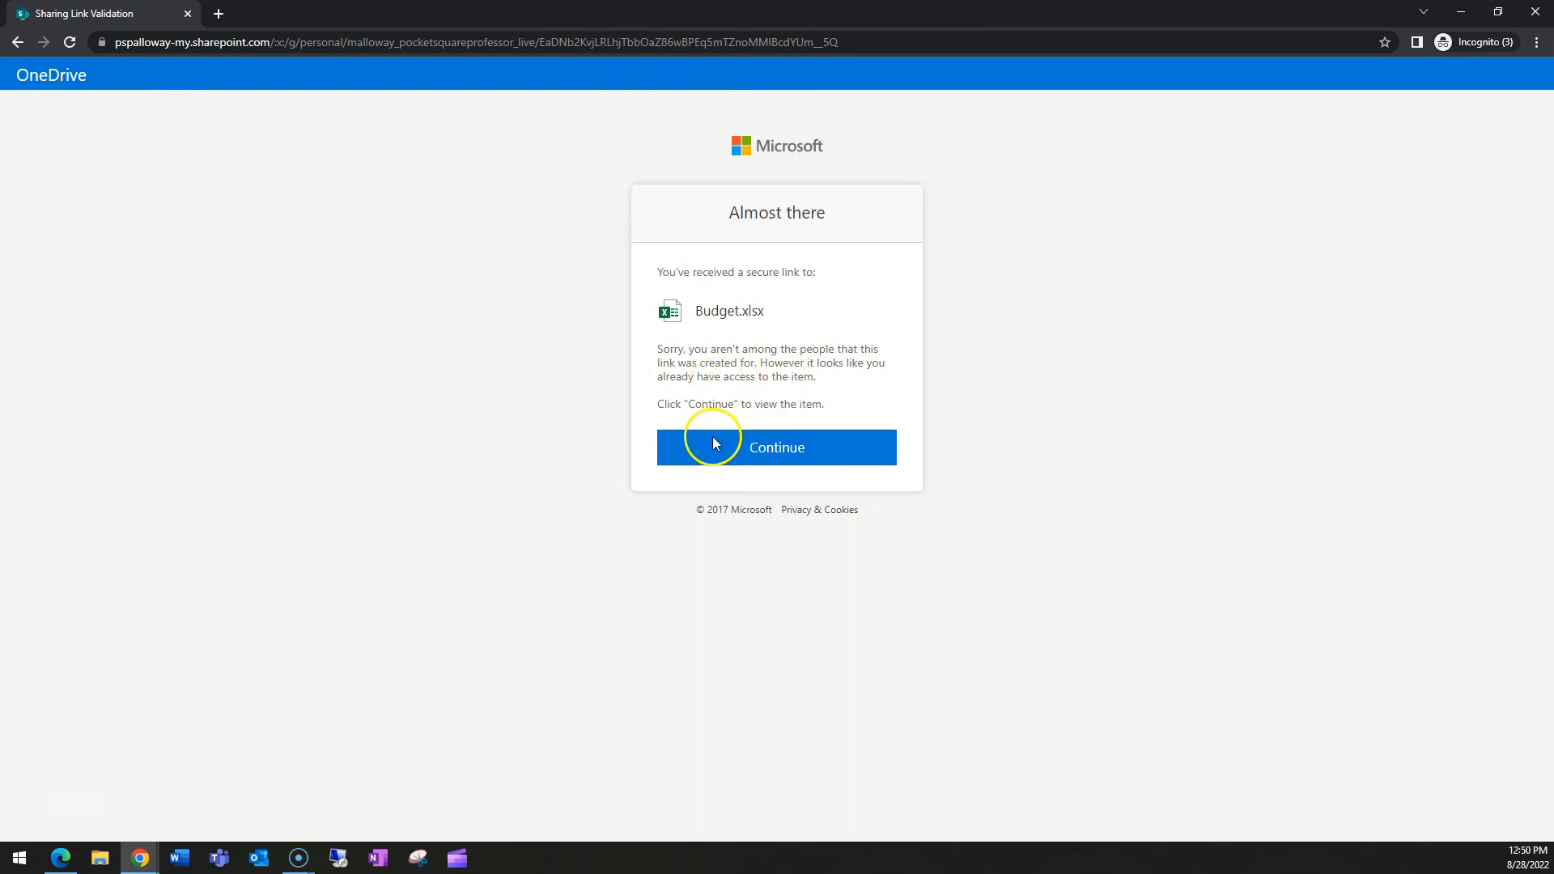
# - Continue to view Budget.xlsx as the guest, then sign the guest out and close the window
pyautogui.click(738, 447)
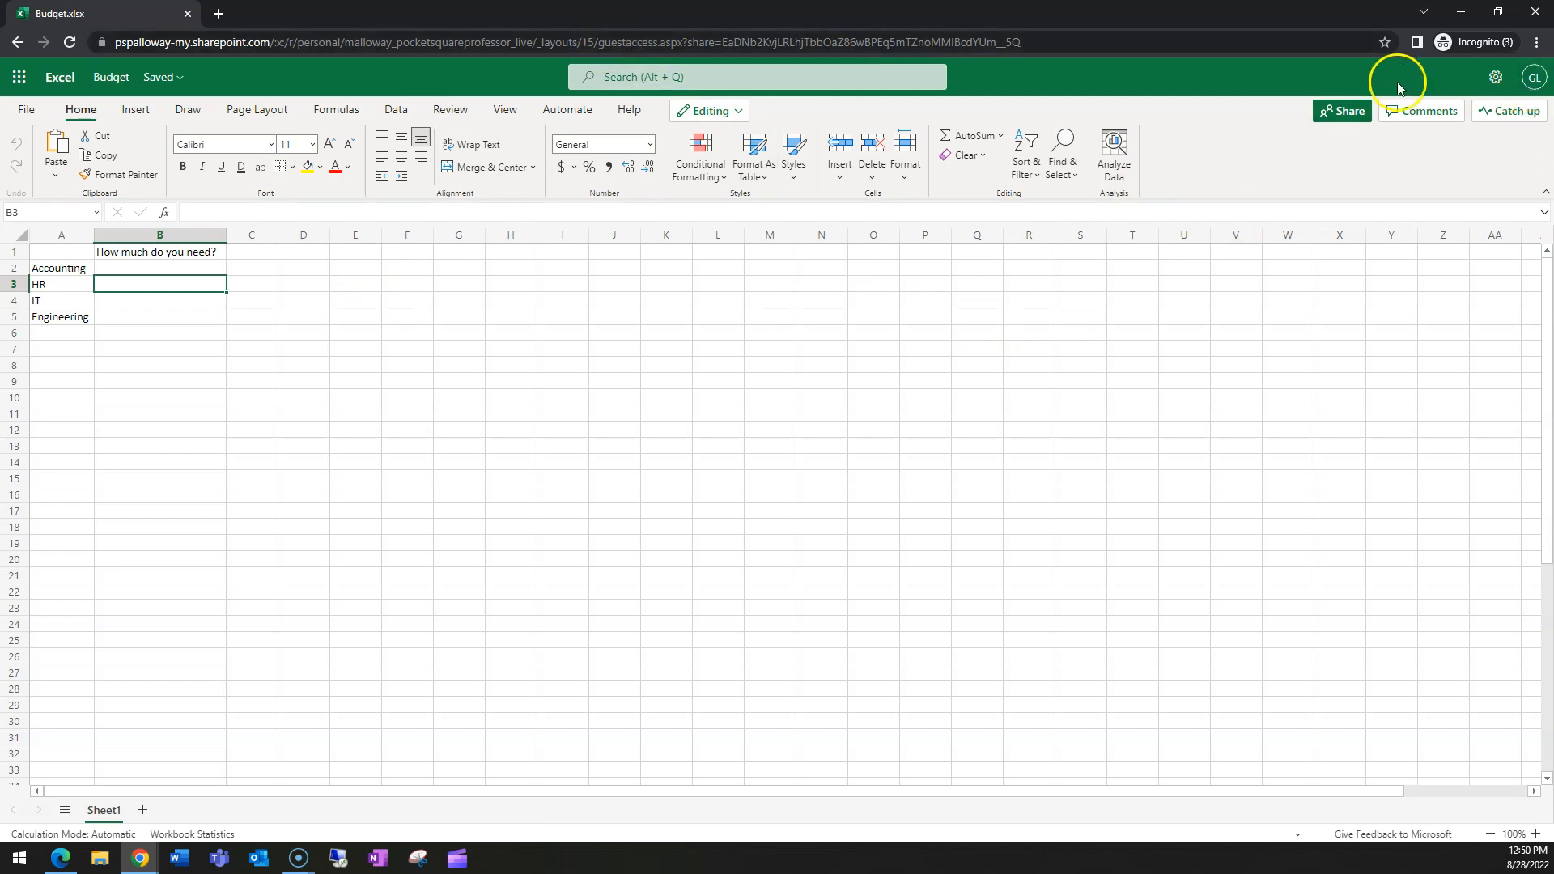
pyautogui.click(1547, 77)
pyautogui.click(1525, 119)
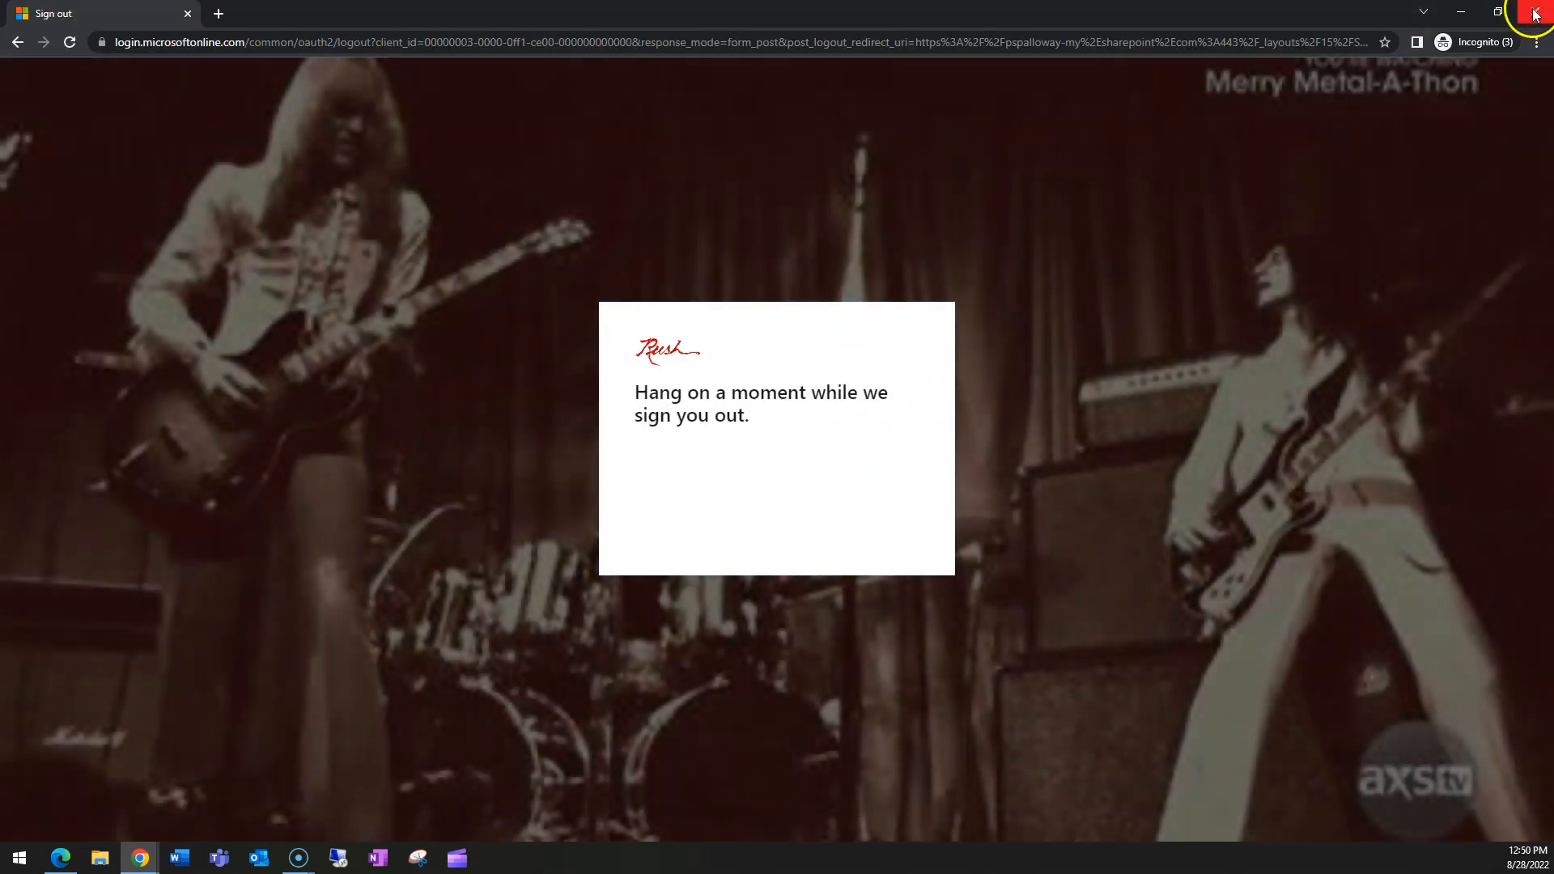
pyautogui.click(1536, 14)
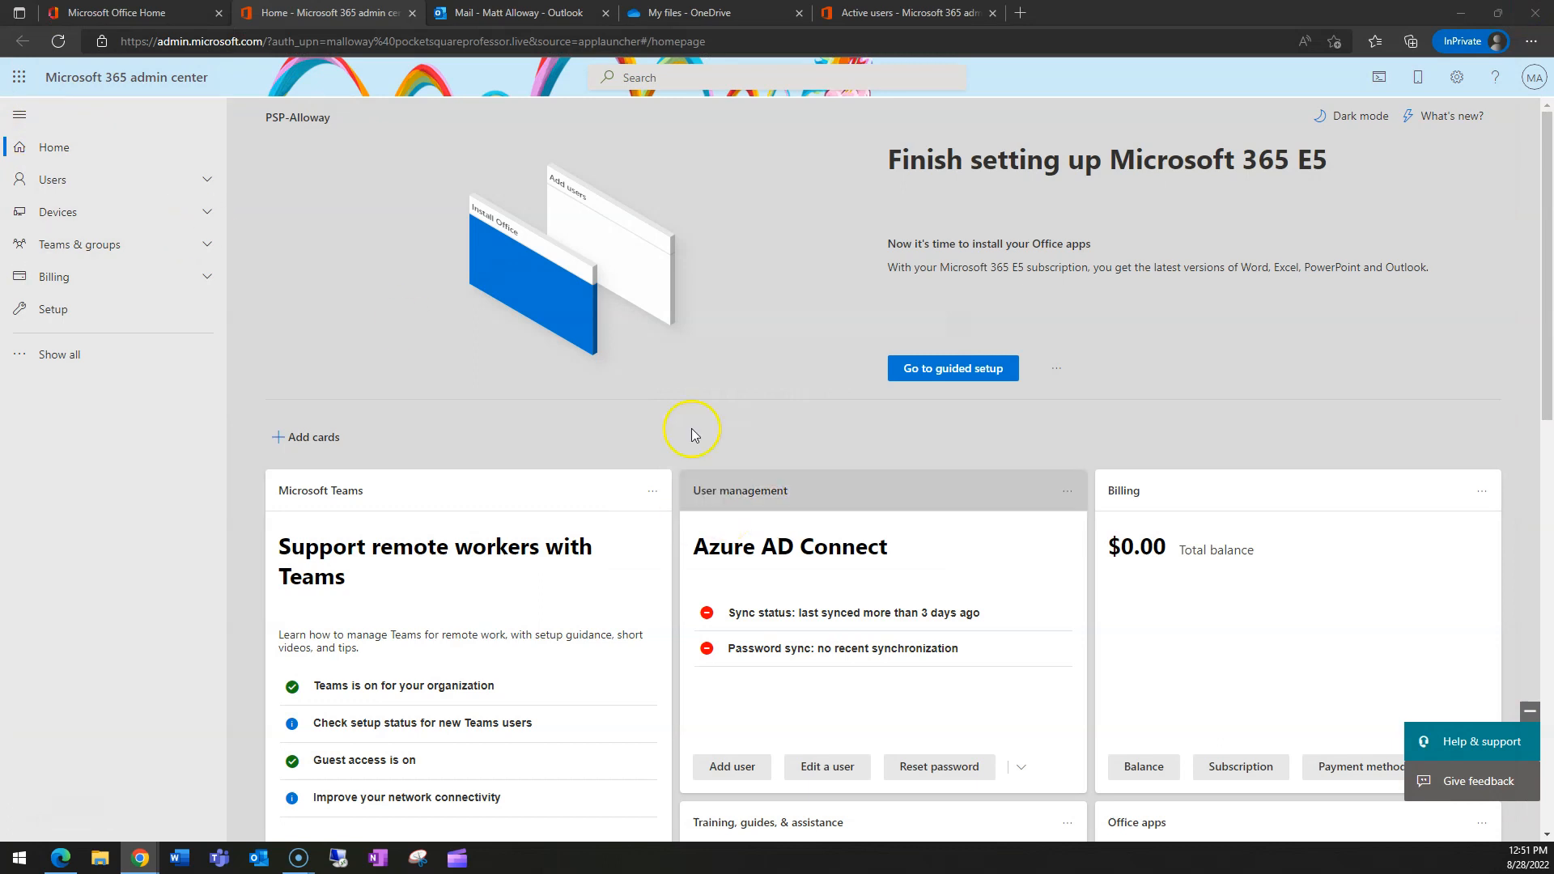
# - Return to OneDrive My files, glancing at Budget.xlsx's Manage access panel and the New menu
pyautogui.click(689, 12)
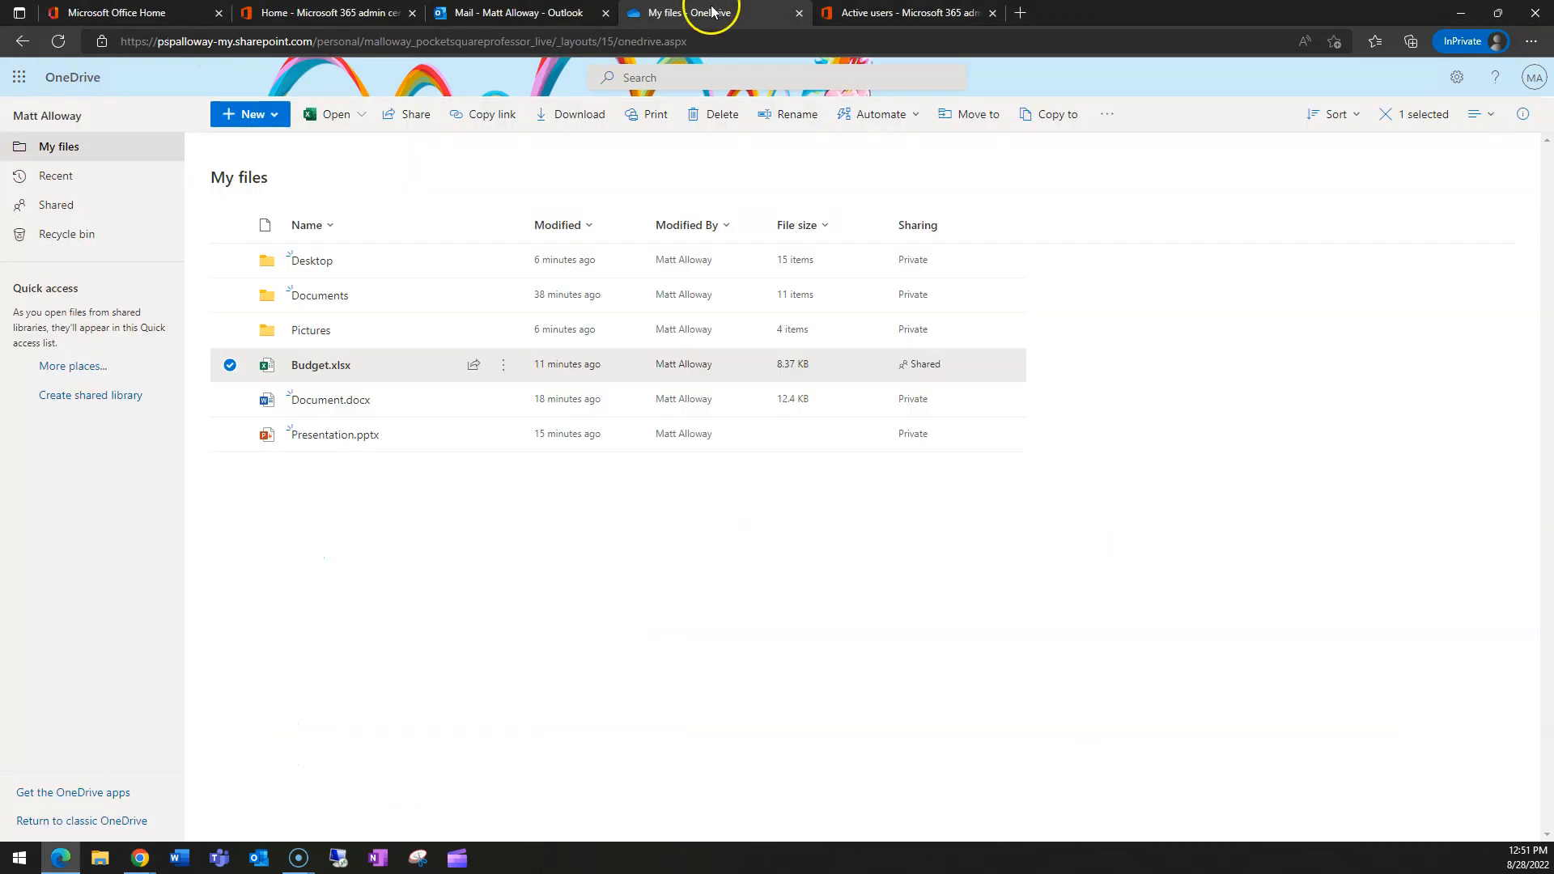
pyautogui.click(928, 367)
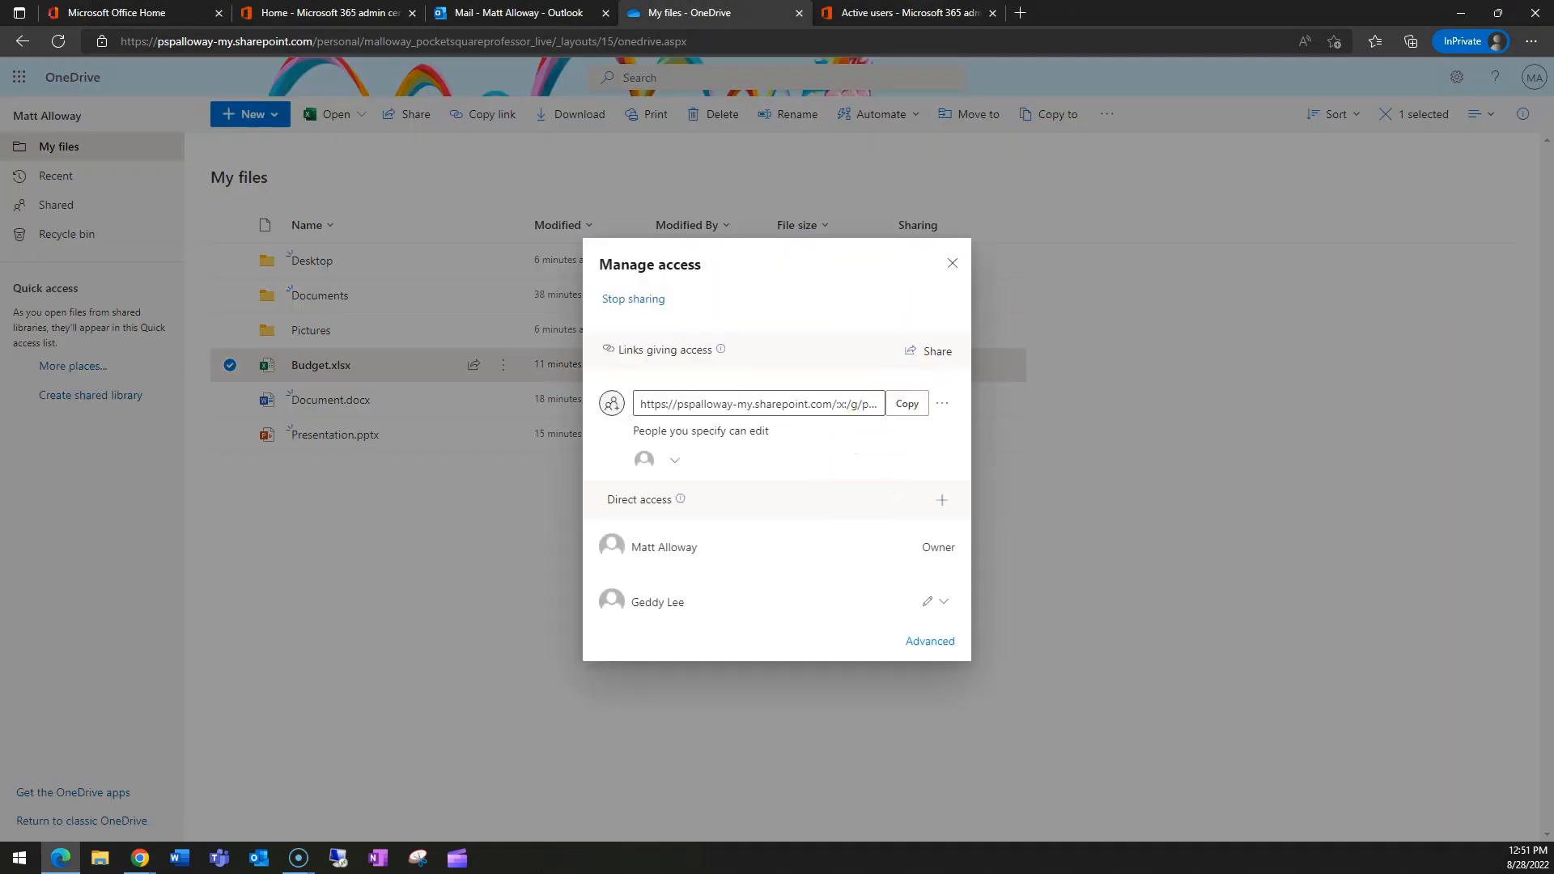
pyautogui.hotkey('alt', 'Tab')
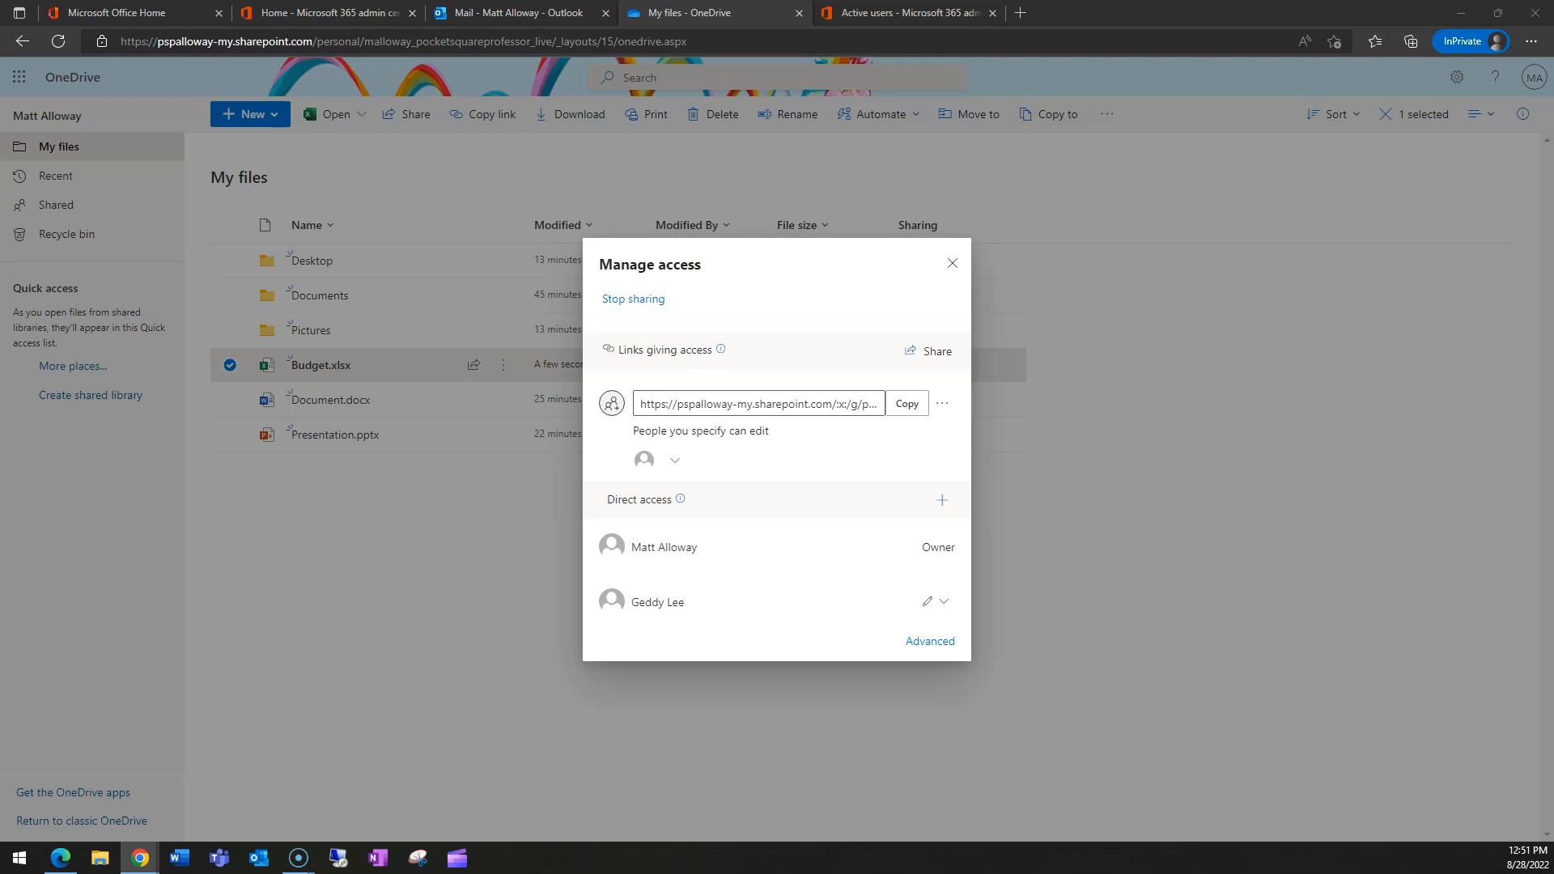
pyautogui.click(946, 265)
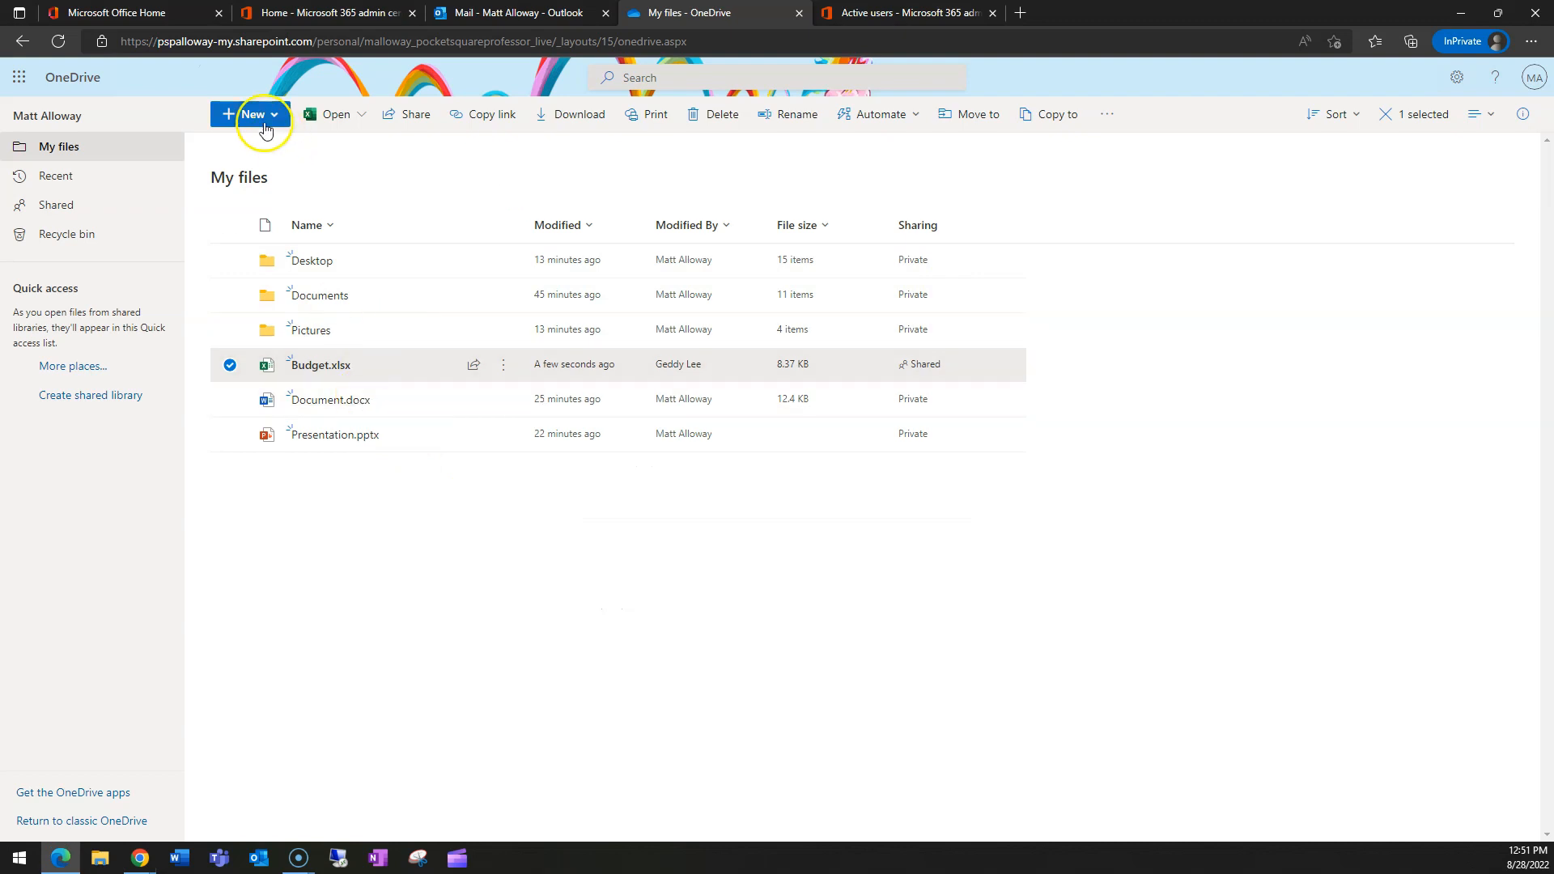
pyautogui.click(456, 582)
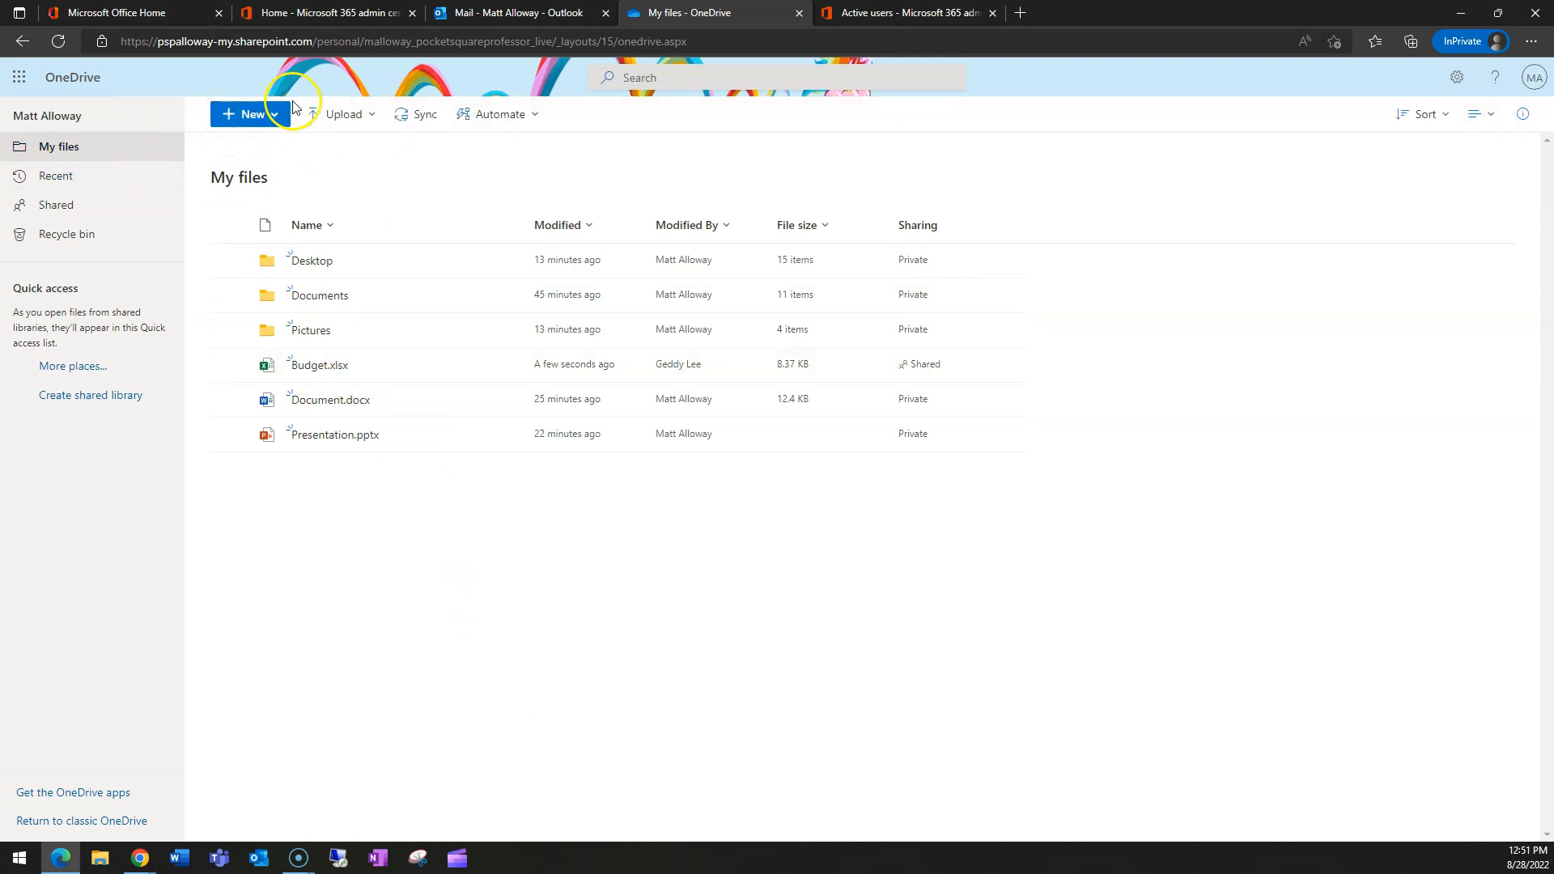
pyautogui.click(244, 120)
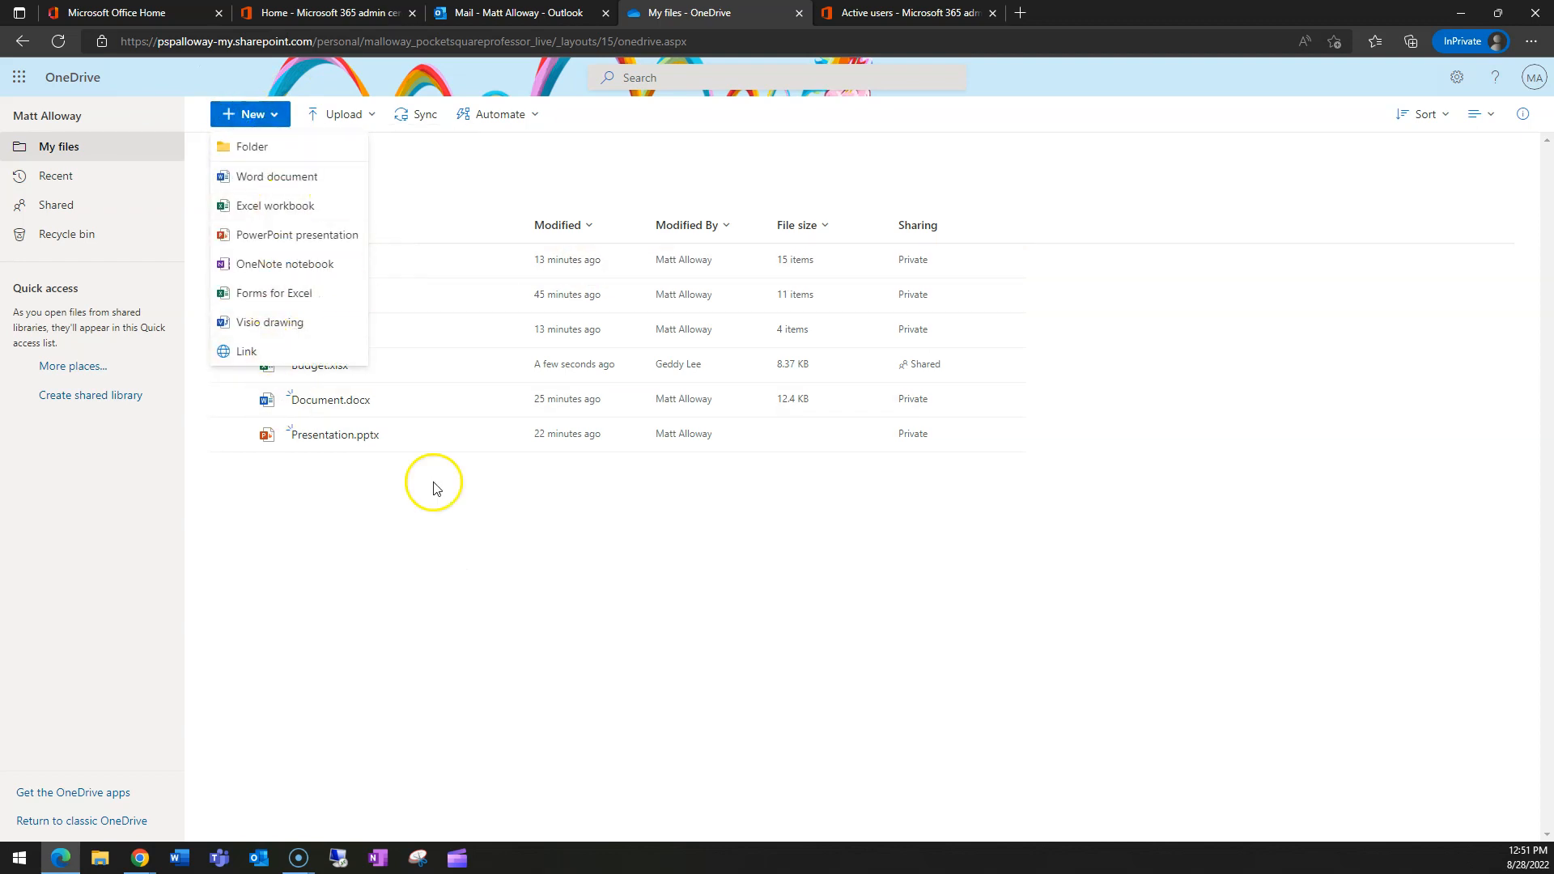
pyautogui.click(419, 468)
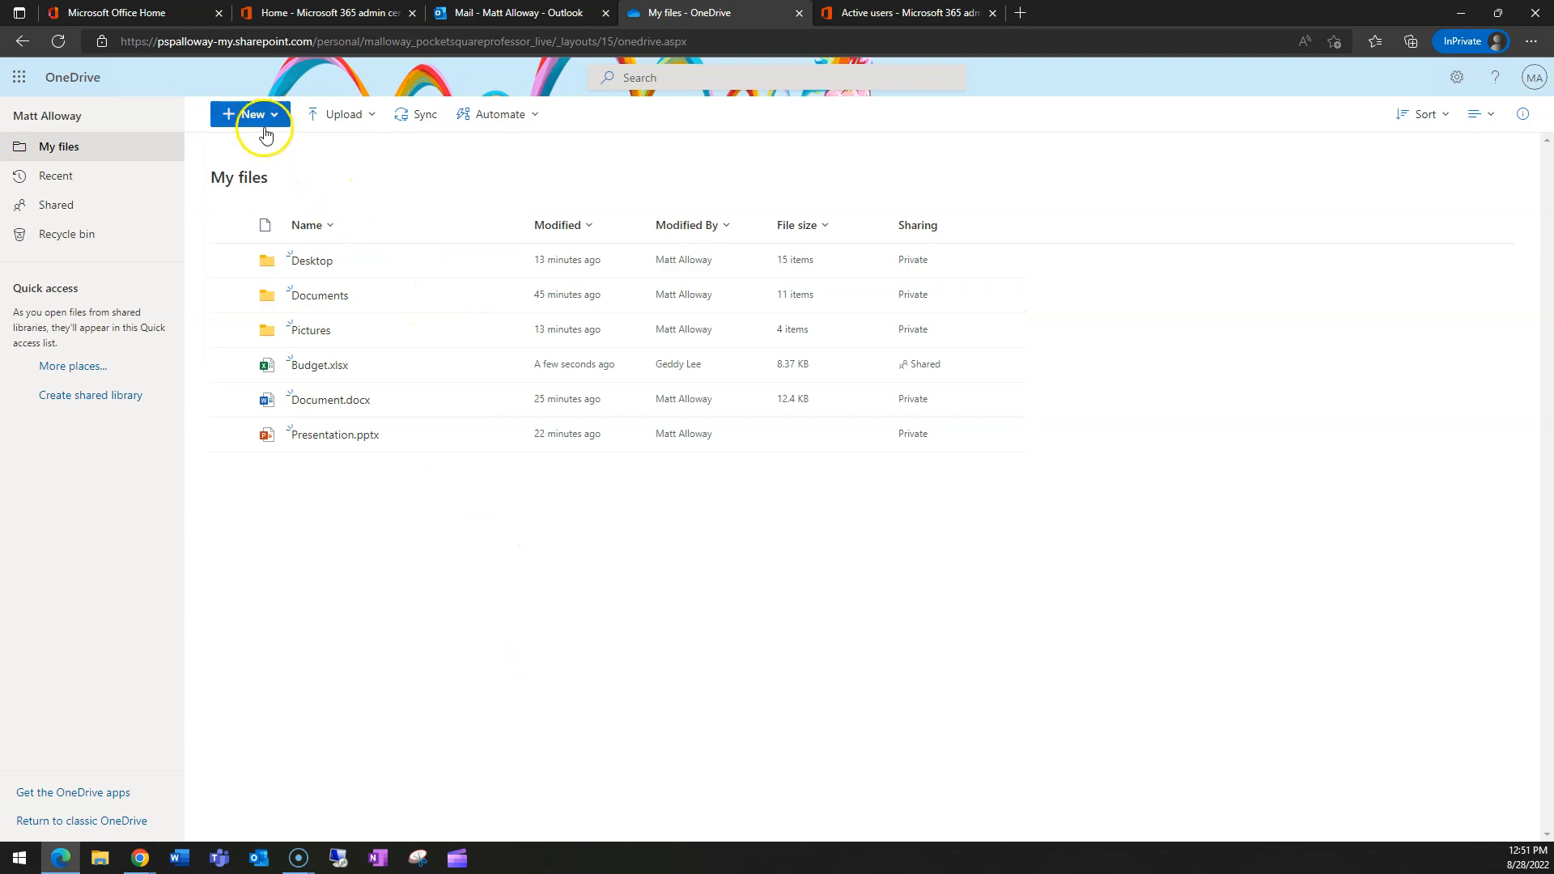
# - Start sharing Budget.xlsx with the link restricted to Specific people
pyautogui.moveTo(482, 369)
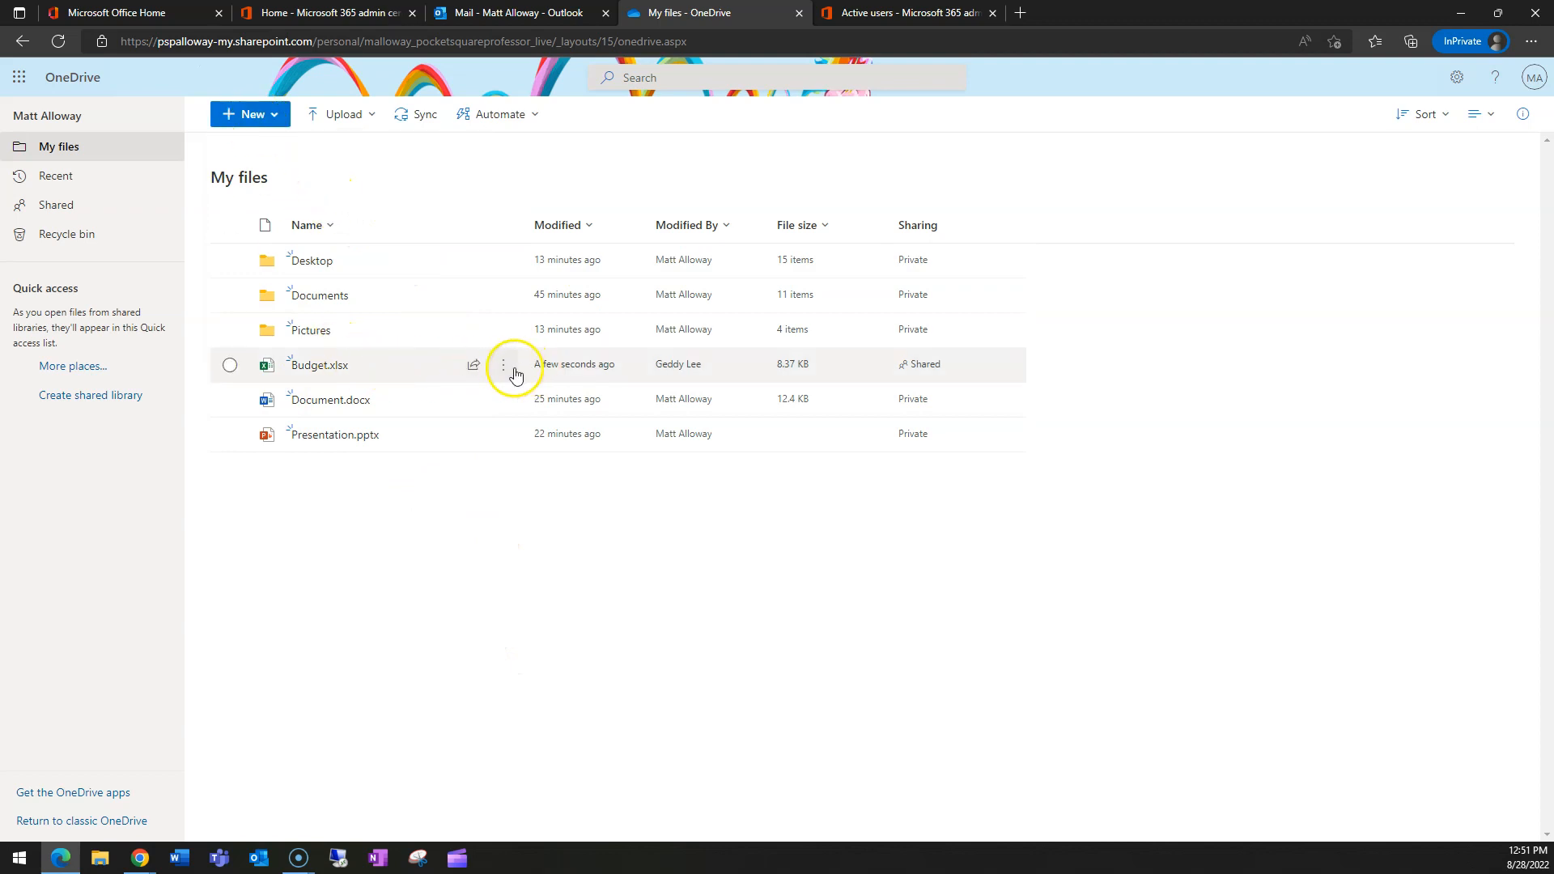
pyautogui.click(504, 365)
pyautogui.click(472, 364)
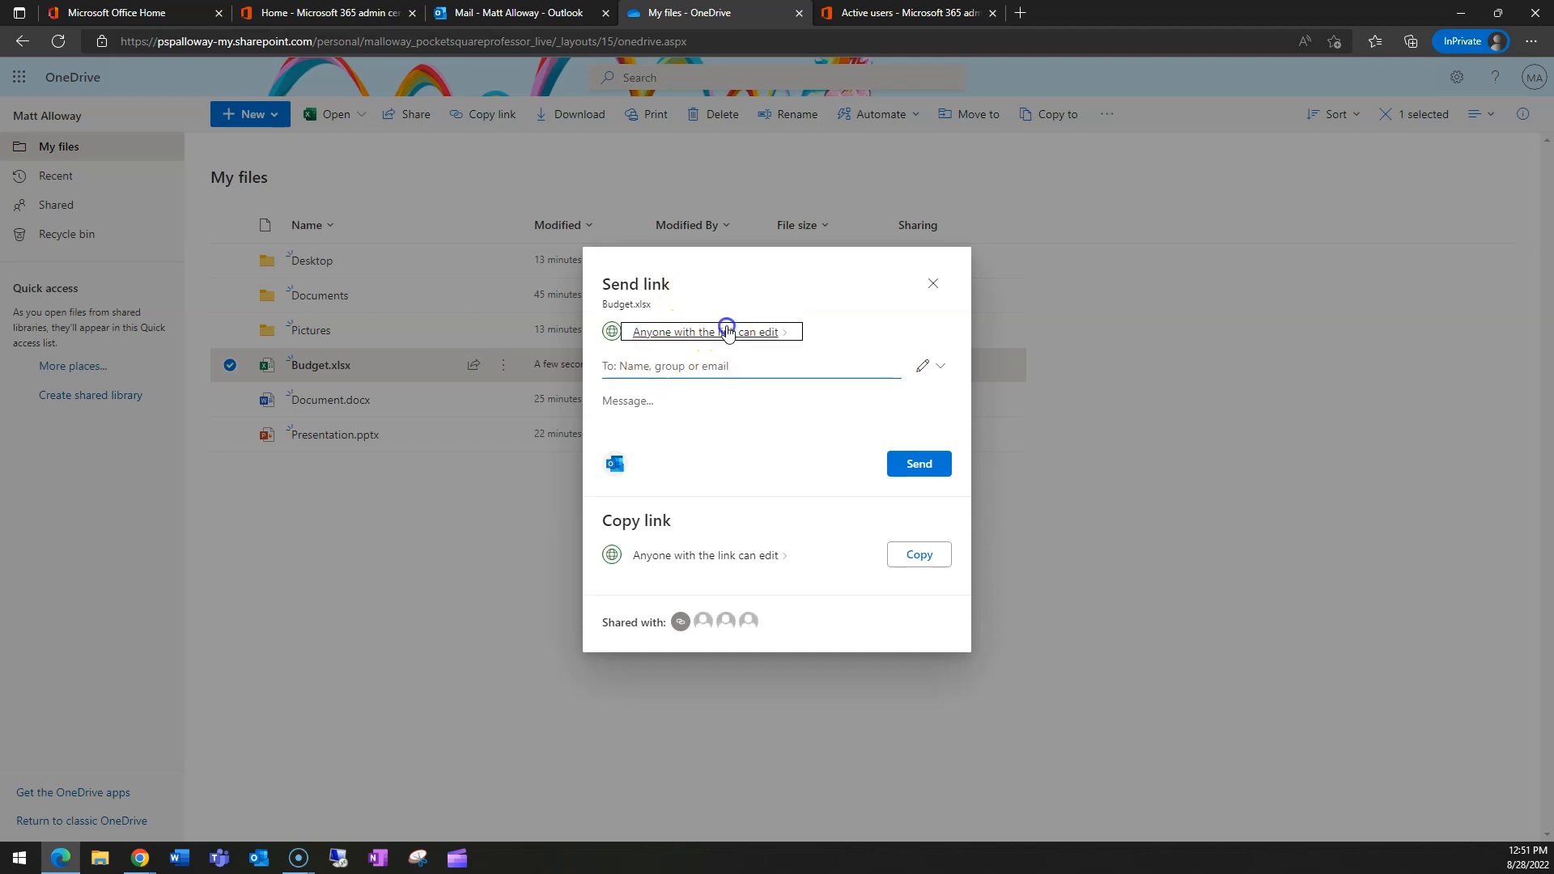
pyautogui.click(726, 329)
pyautogui.click(653, 424)
pyautogui.click(857, 608)
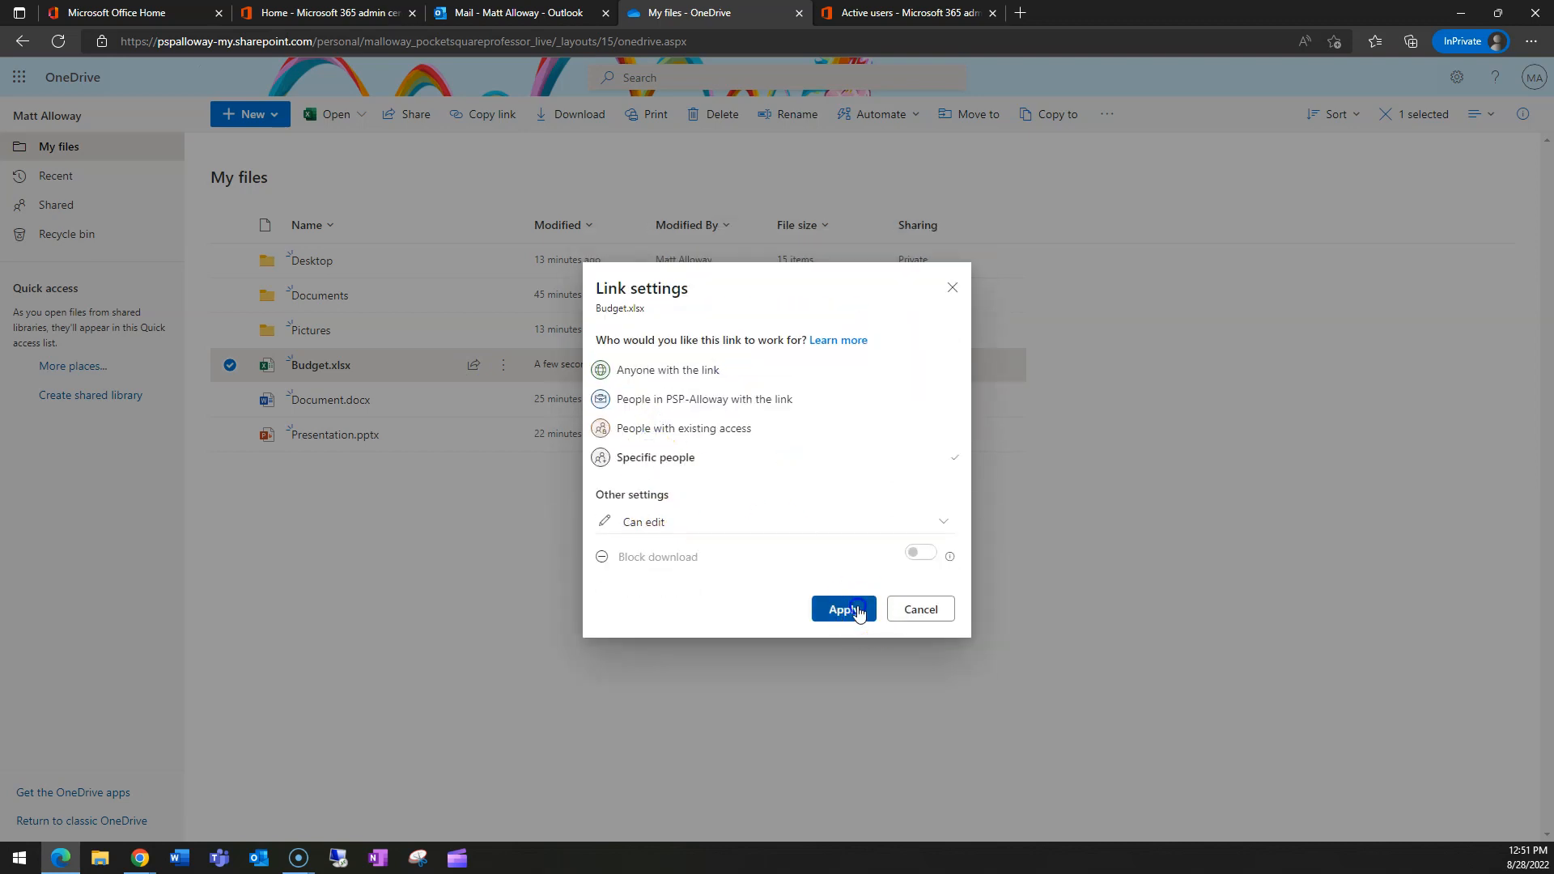
# - Add the suggested external recipient's address, send the link, and close the confirmation
pyautogui.click(651, 381)
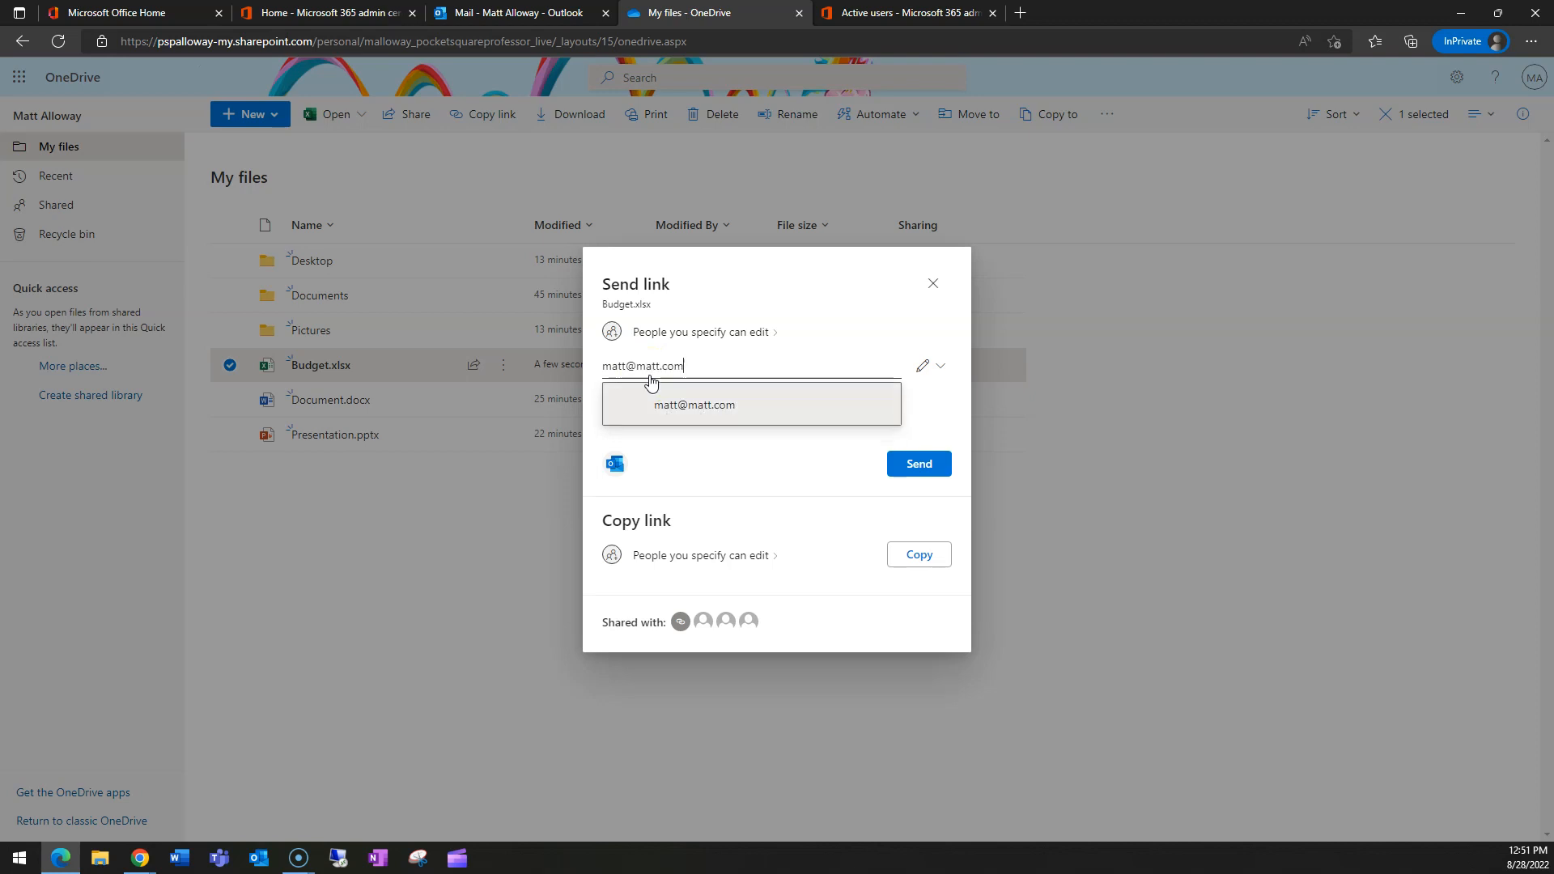
pyautogui.click(684, 402)
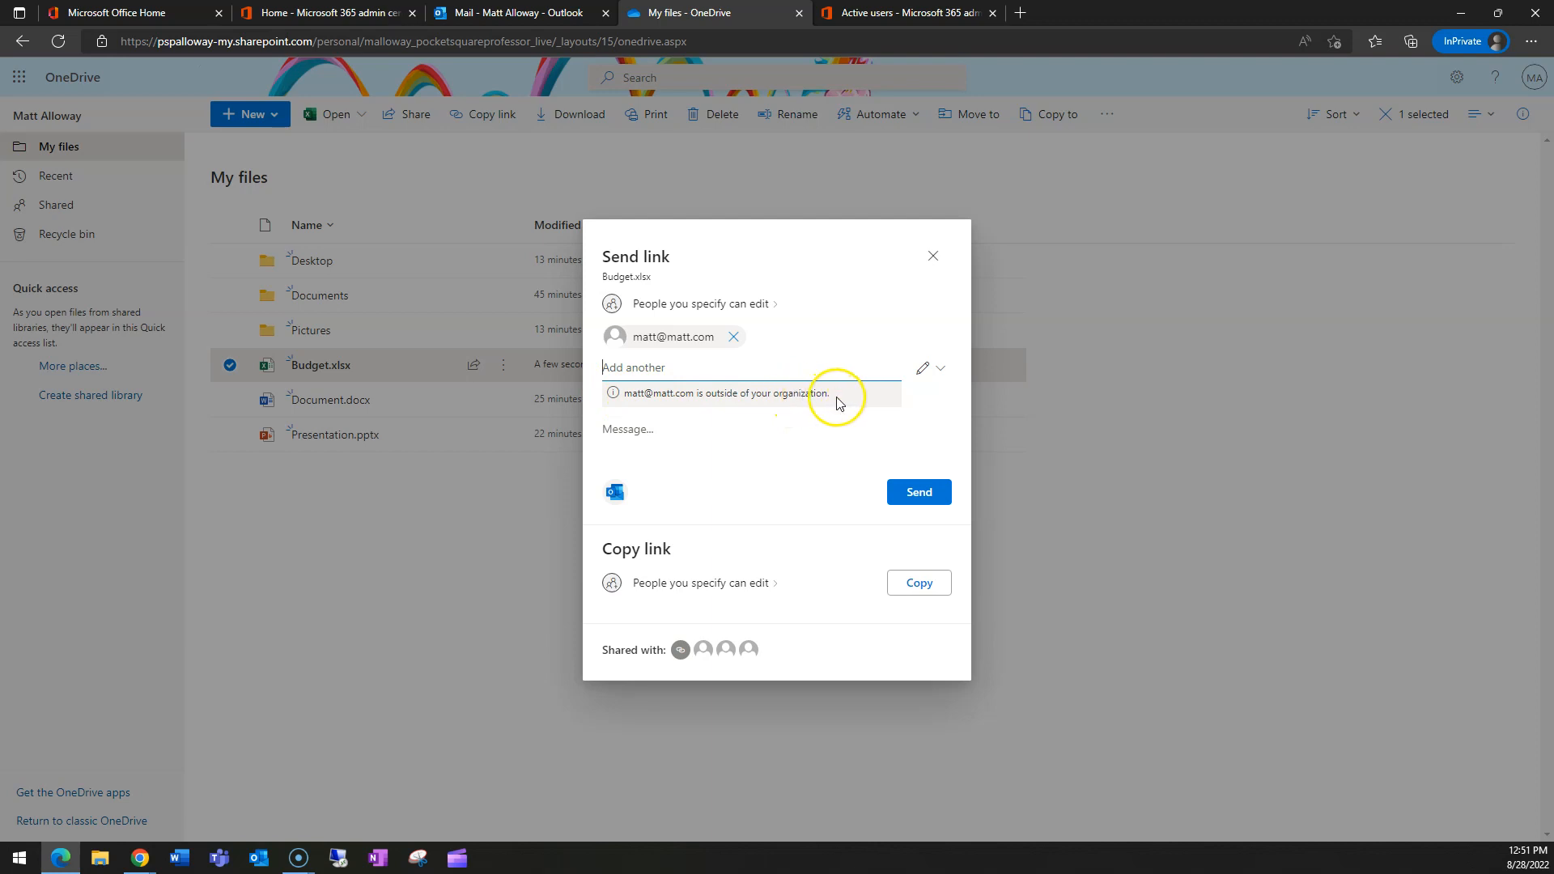
pyautogui.click(917, 496)
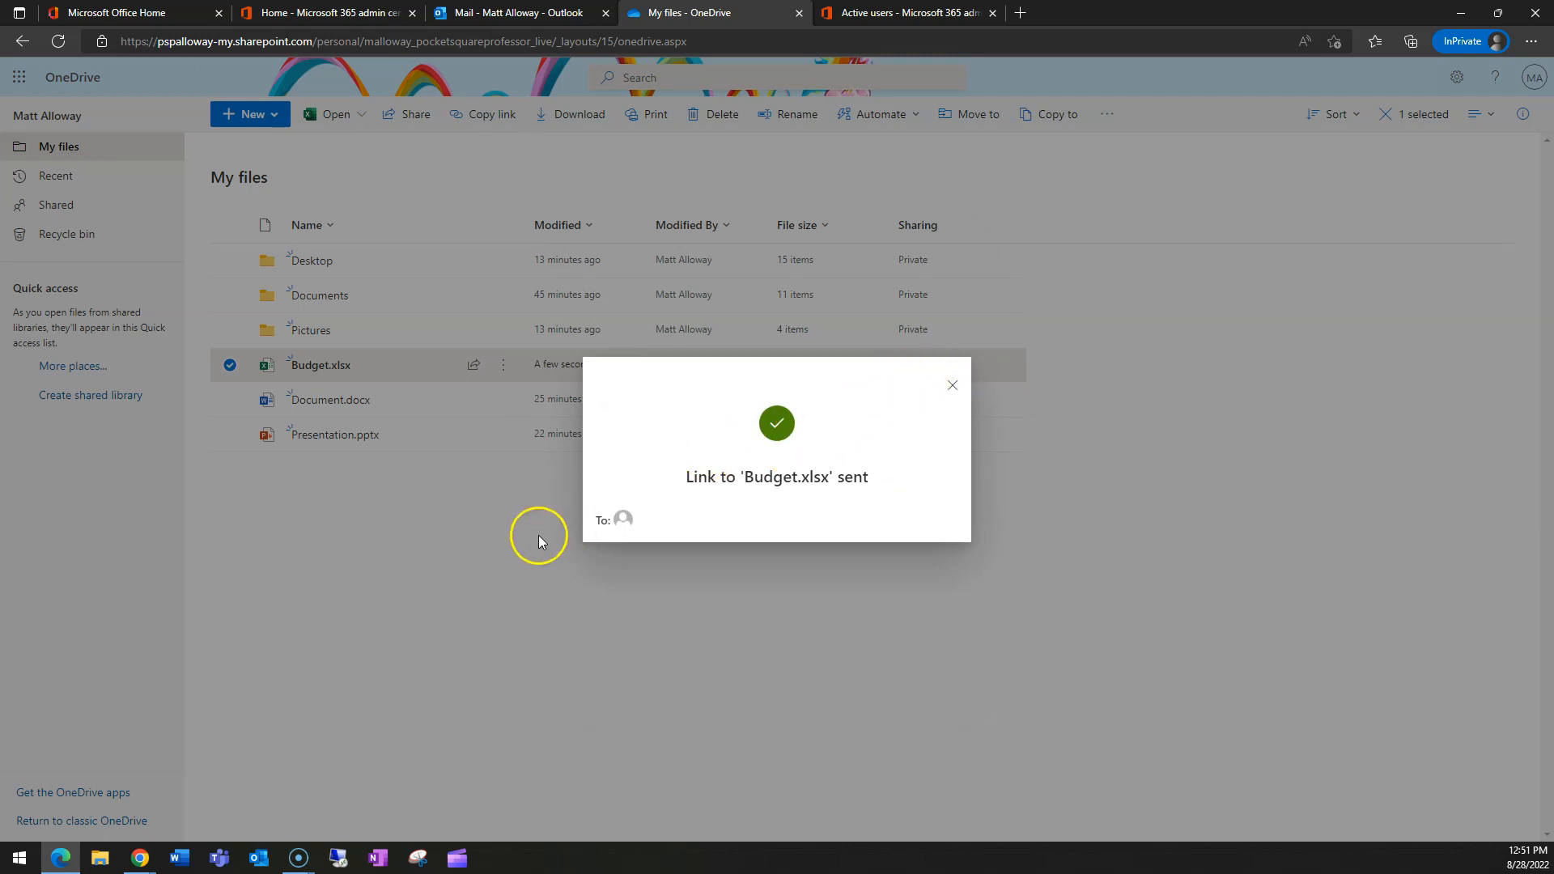
pyautogui.click(953, 385)
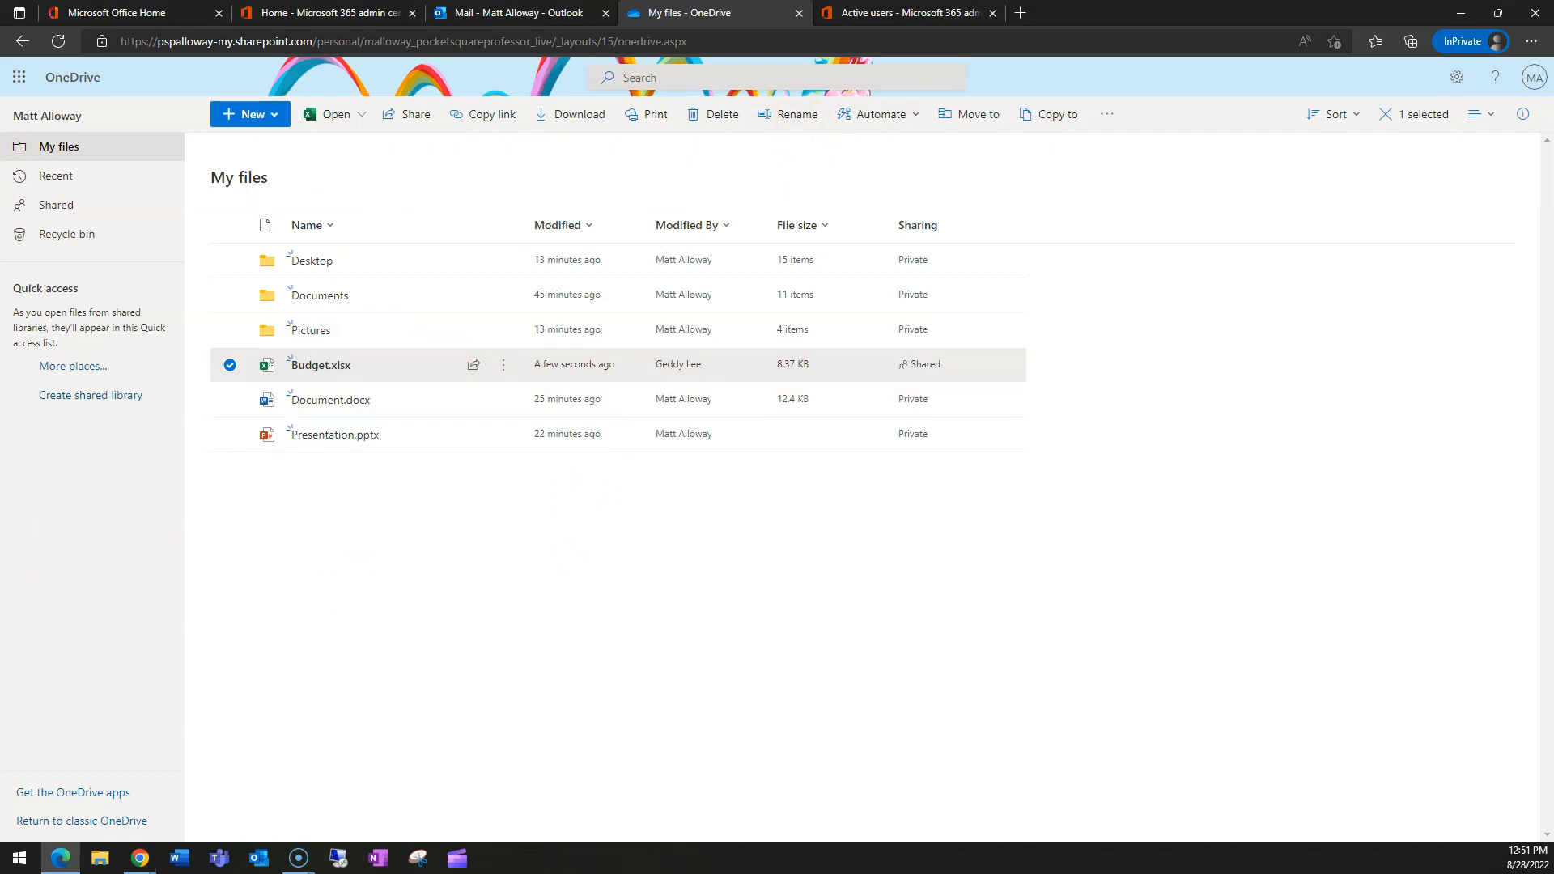
# - Open SharePoint admin center from All admin centers in the Microsoft 365 admin center
pyautogui.click(320, 12)
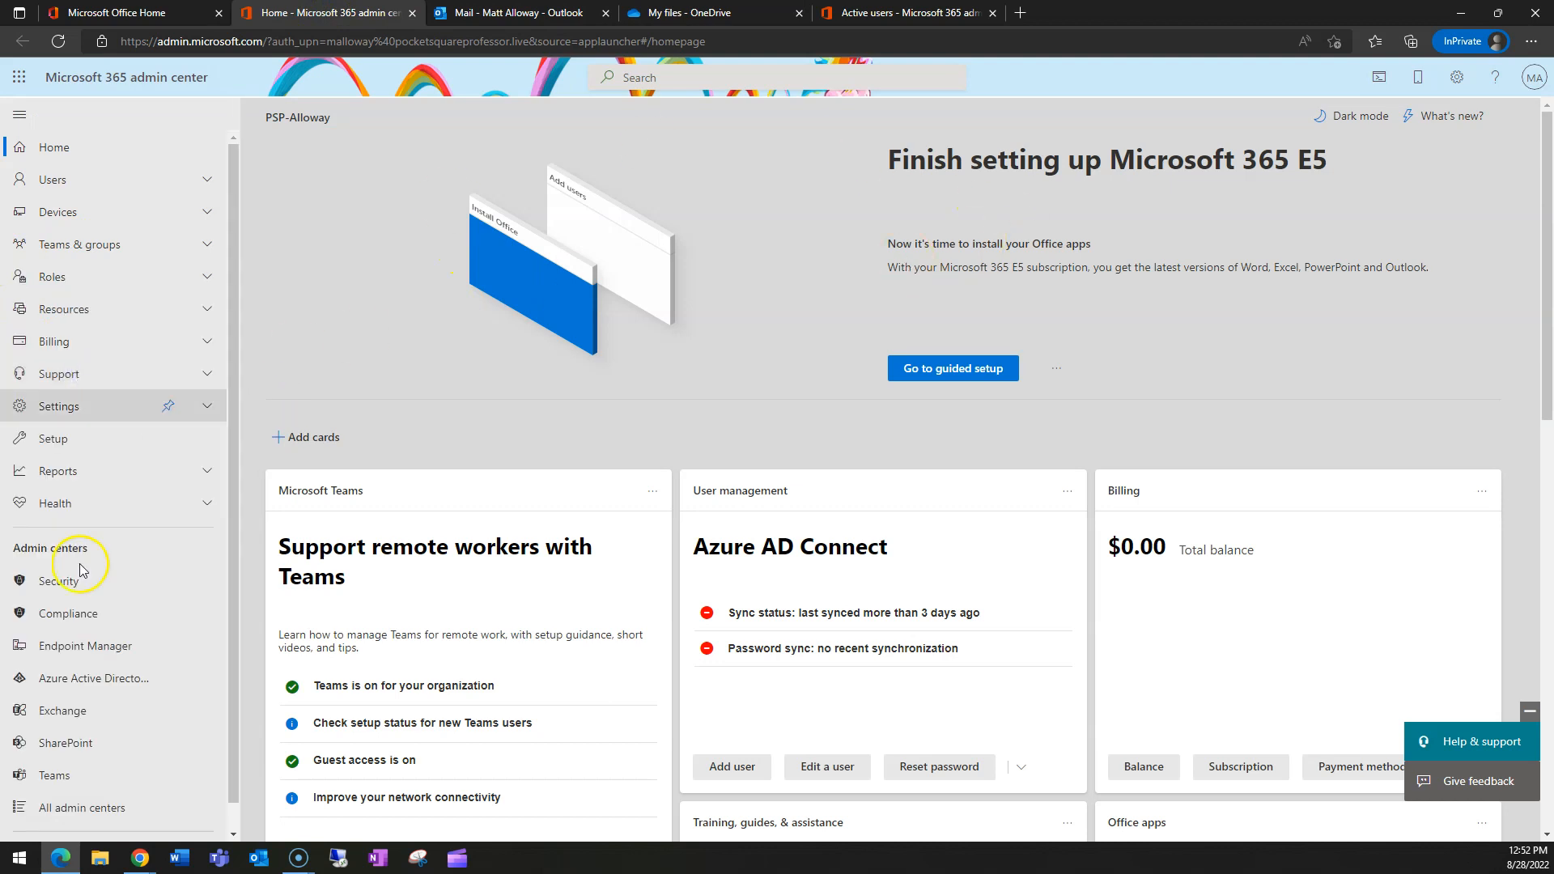
pyautogui.scroll(-1, 77, 544)
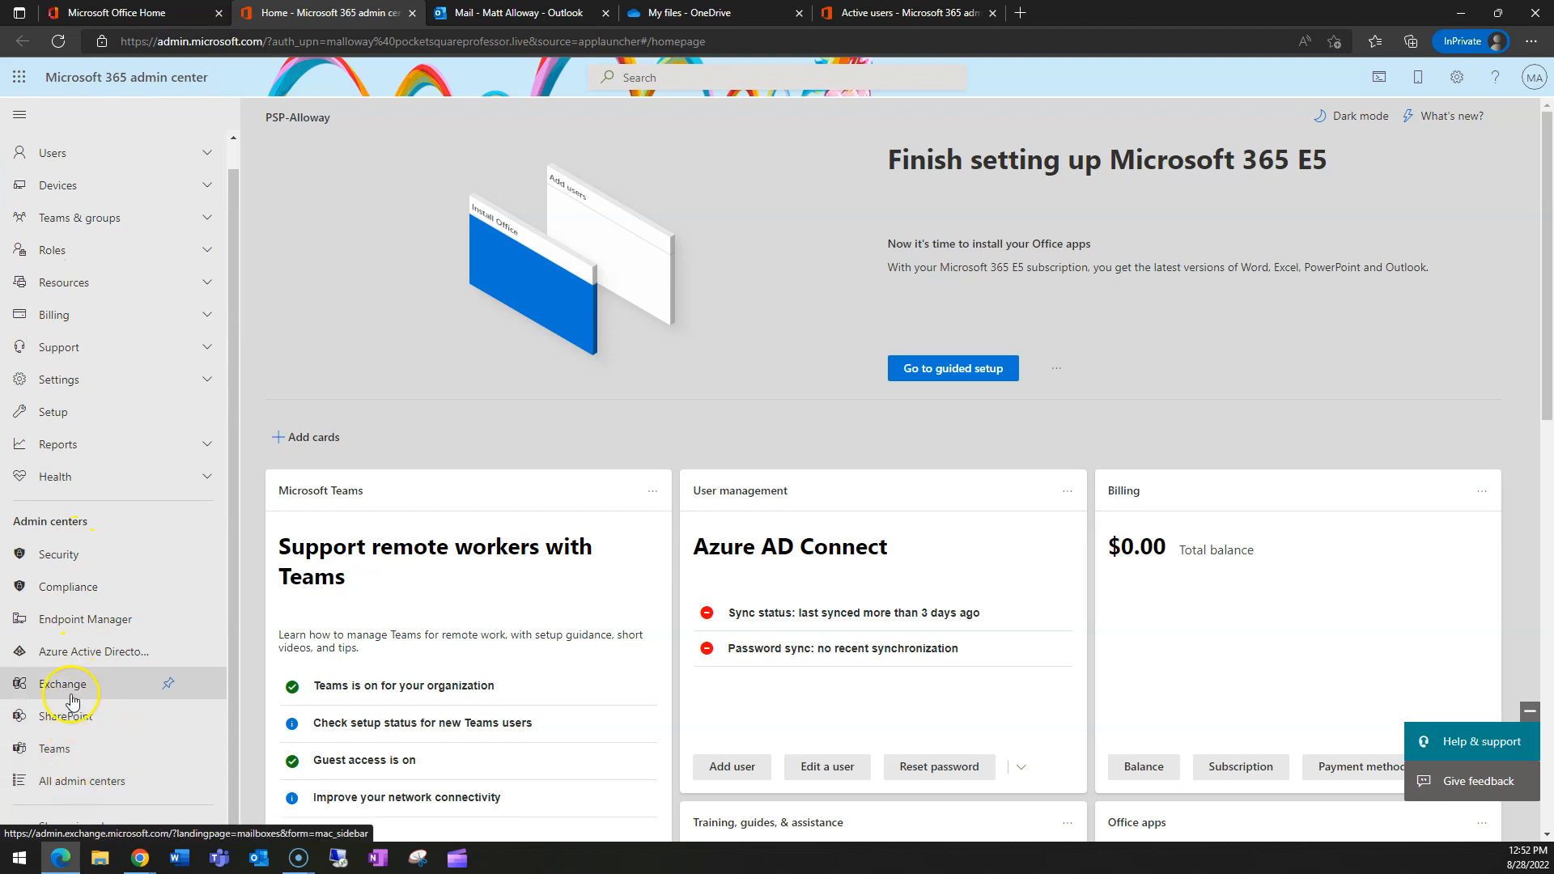
pyautogui.click(104, 782)
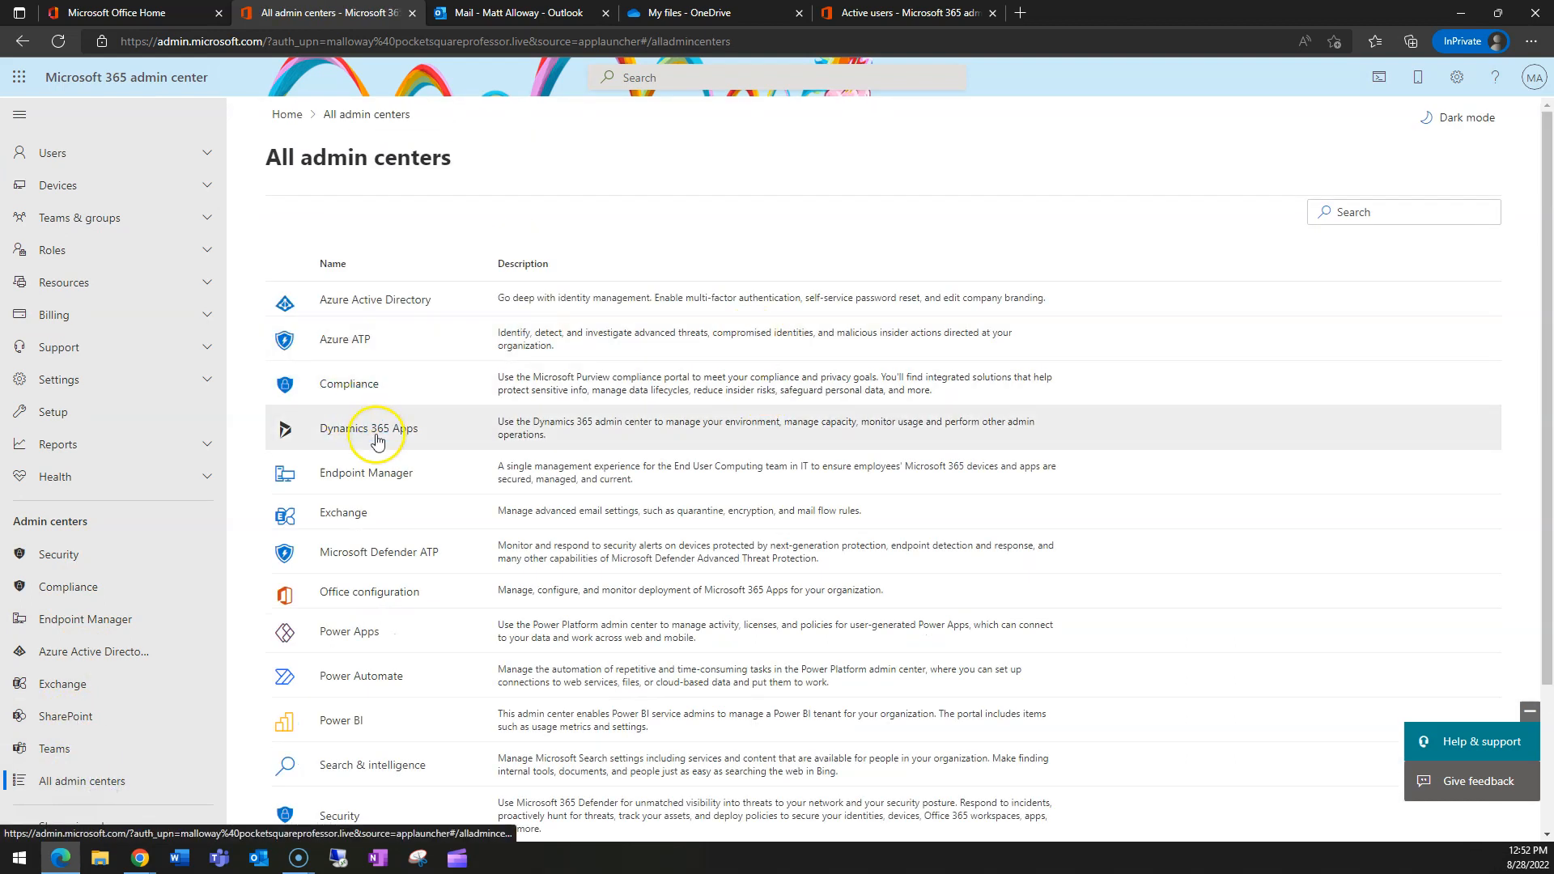
pyautogui.click(350, 682)
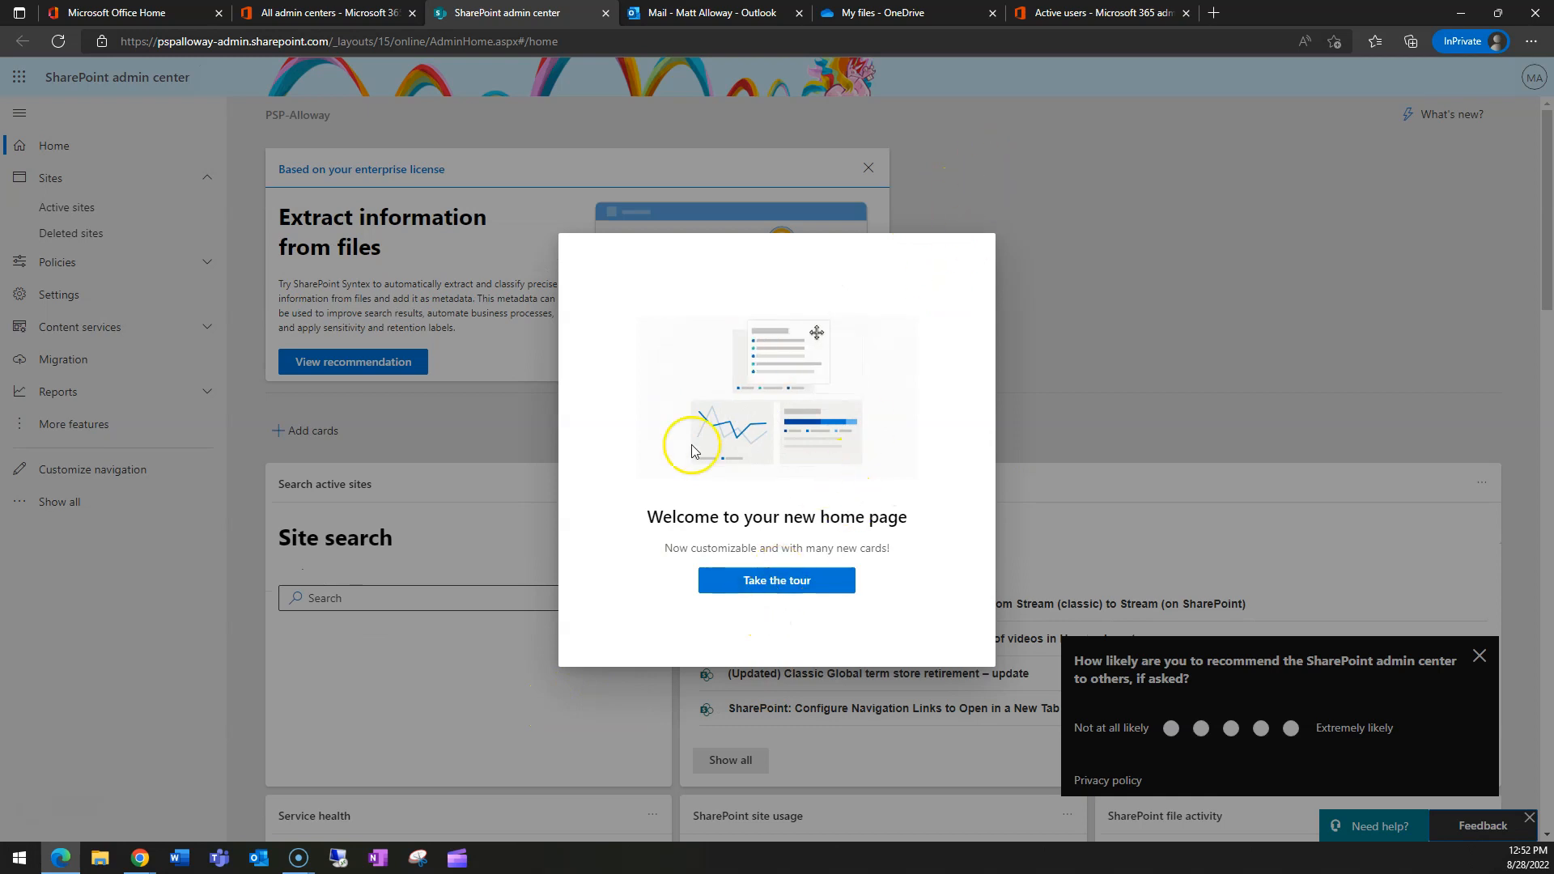
# - Dismiss the SharePoint welcome message and recommendation survey, then return to the admin centers list
pyautogui.click(778, 583)
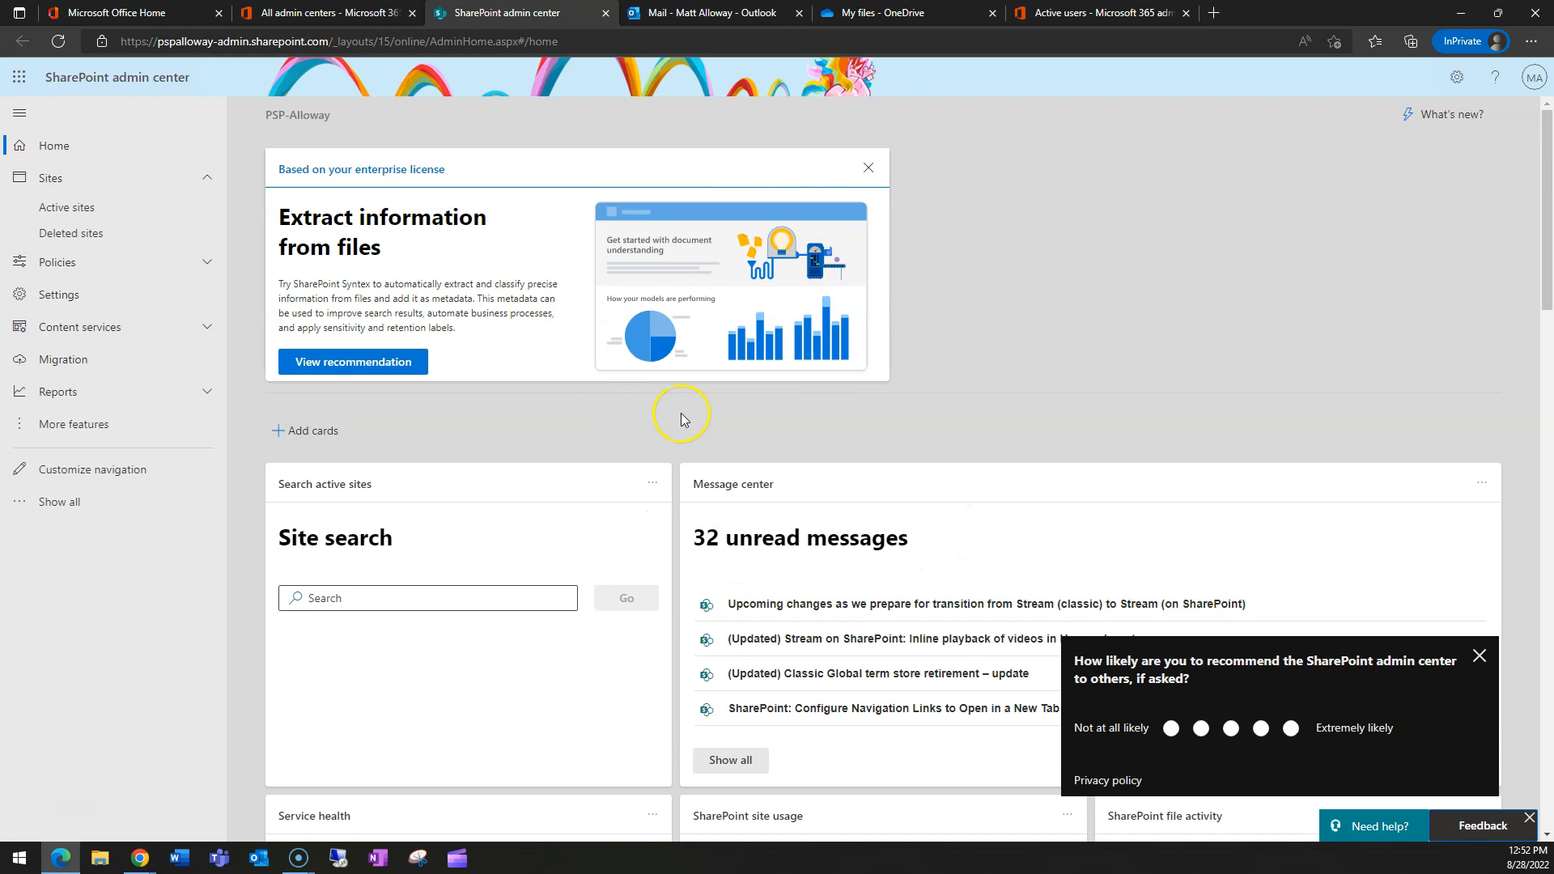
pyautogui.click(1480, 655)
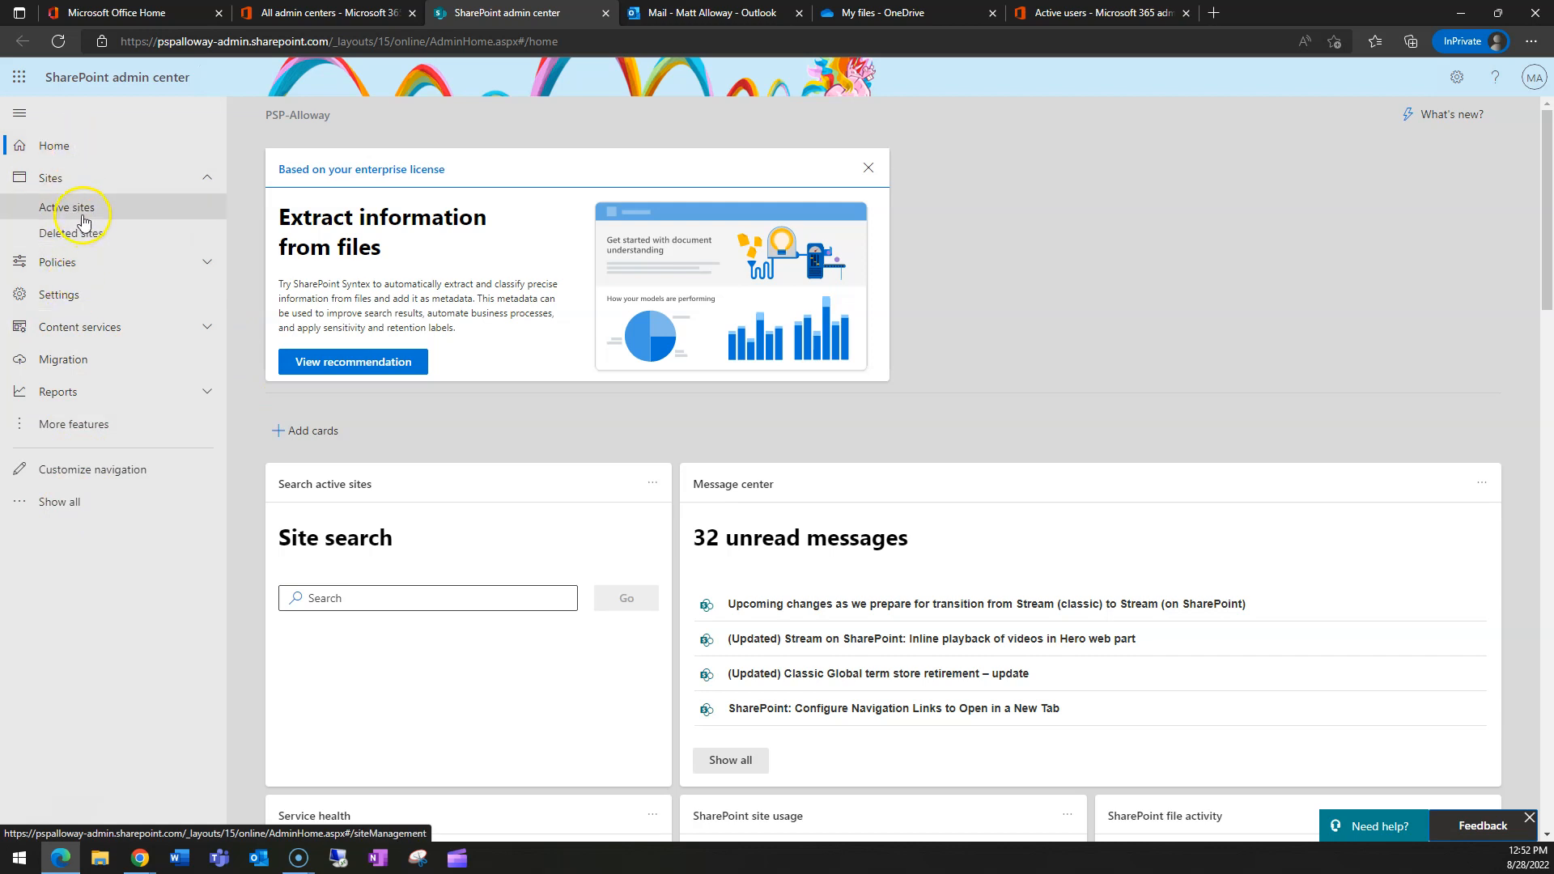
pyautogui.click(309, 11)
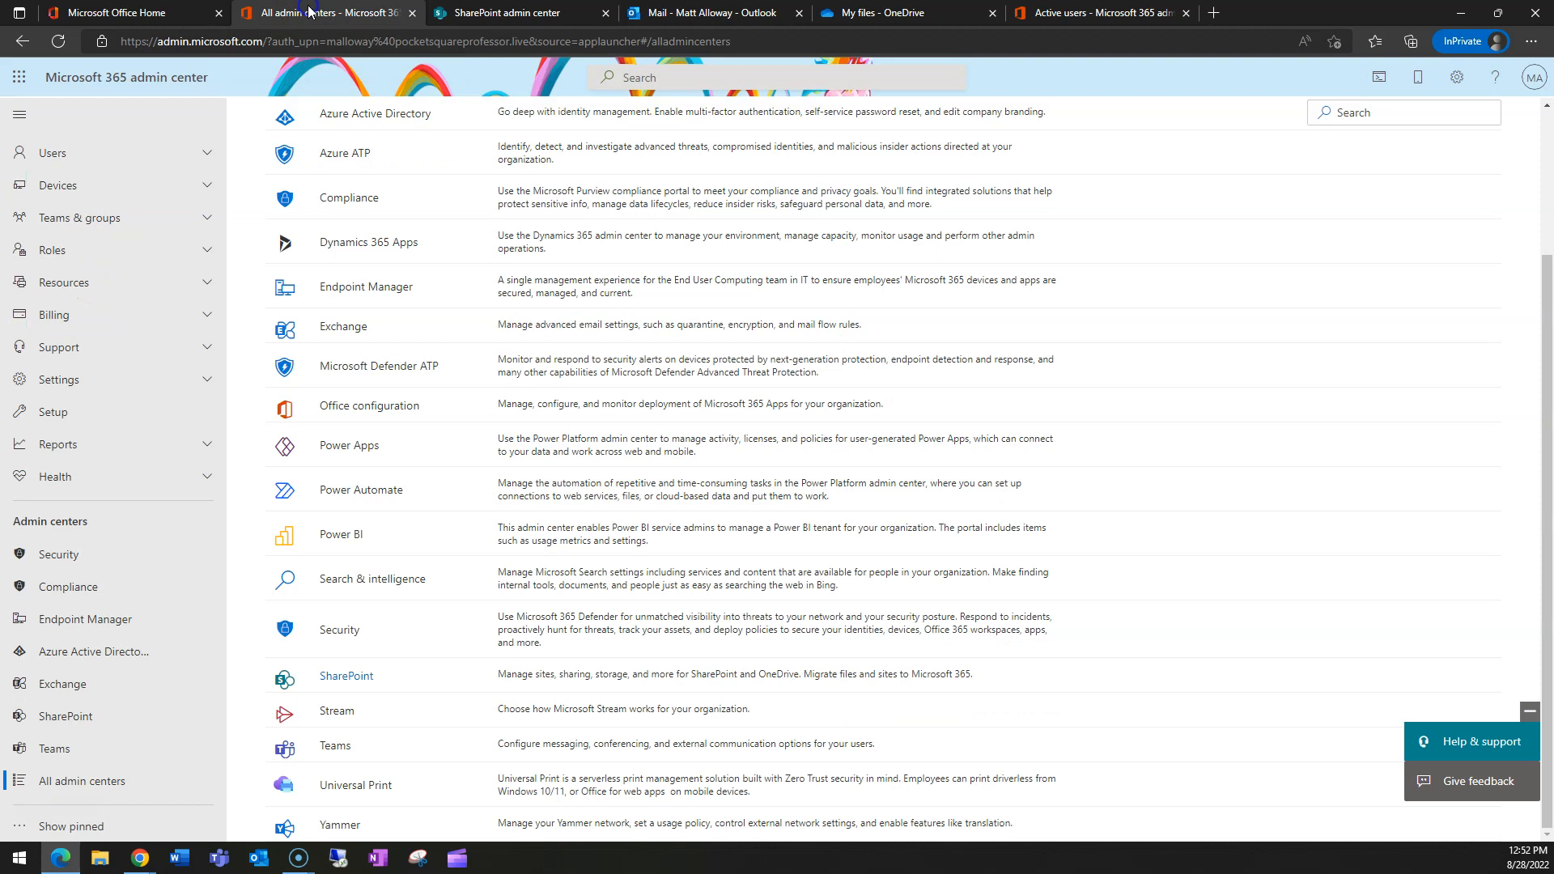
# - Review the 7 member accounts in Azure AD's All users, then return to SharePoint admin center
pyautogui.click(80, 654)
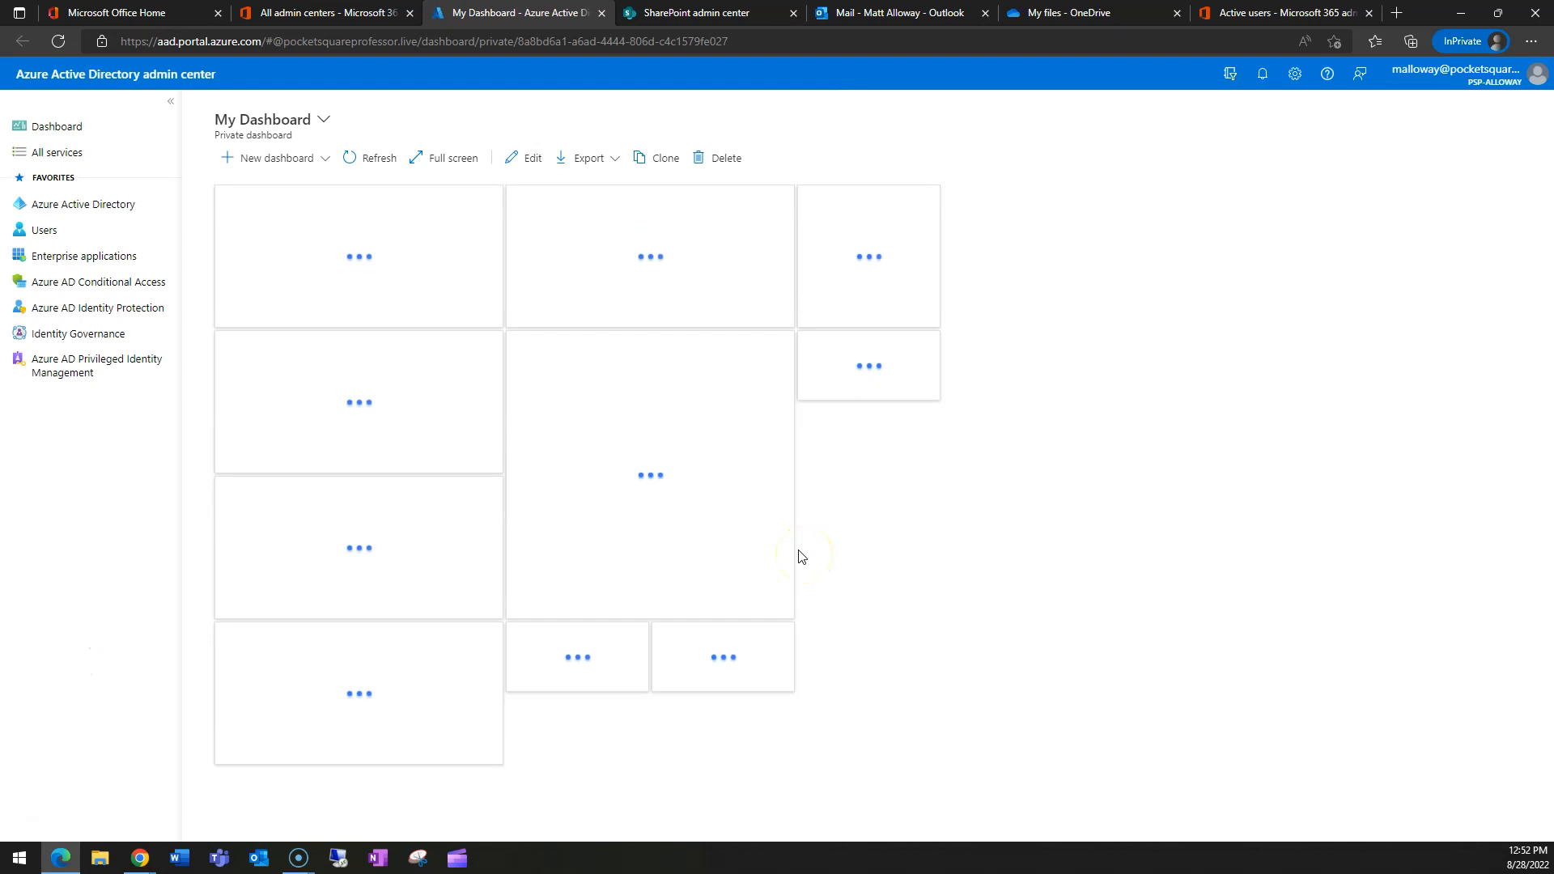
pyautogui.click(45, 234)
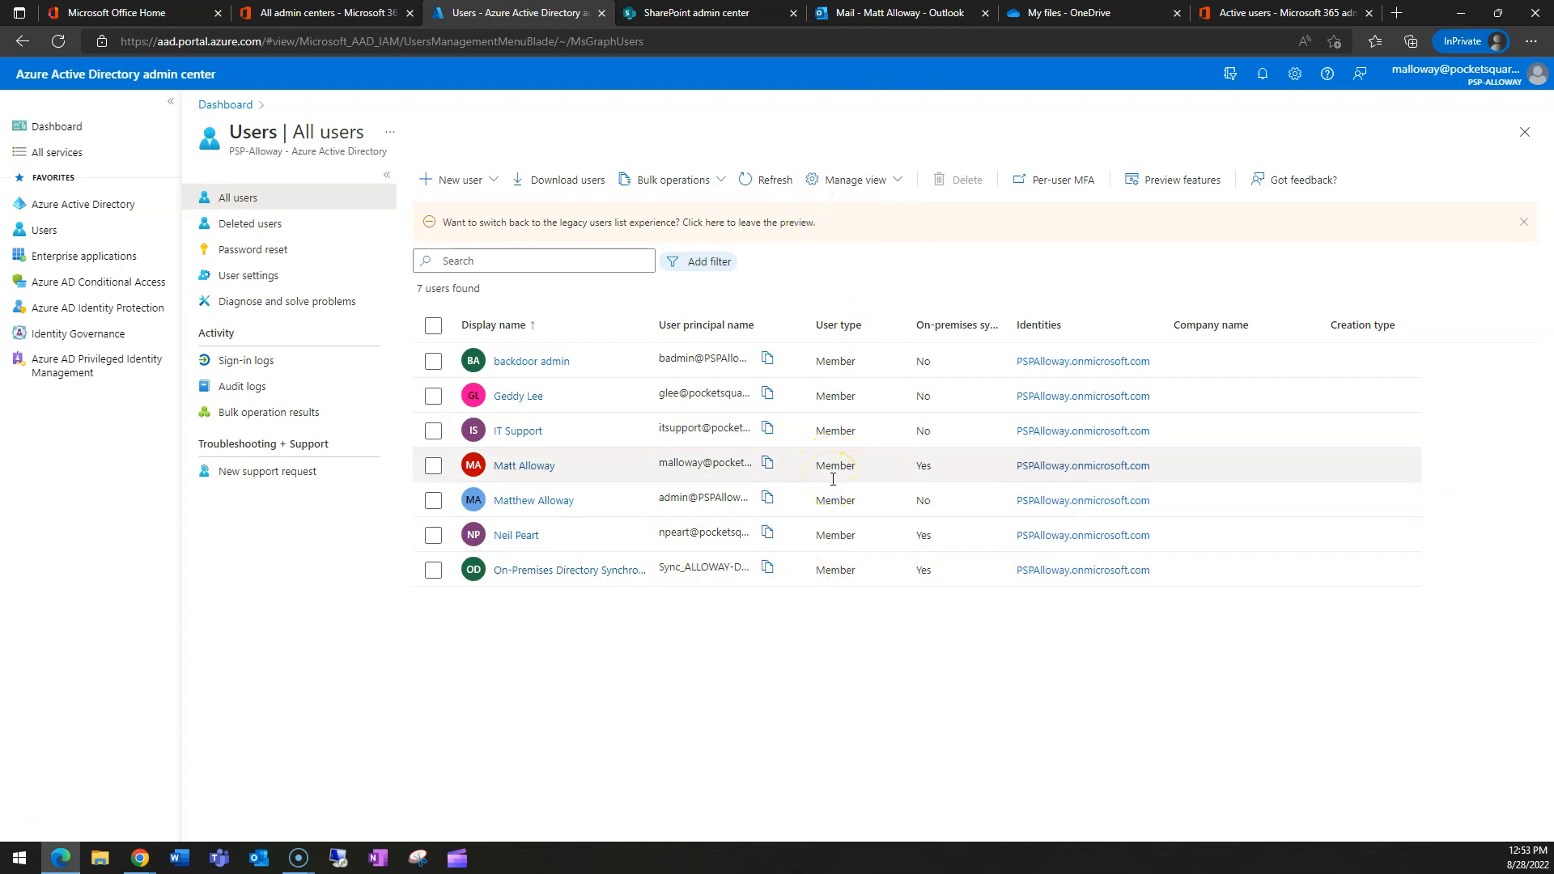
pyautogui.click(689, 13)
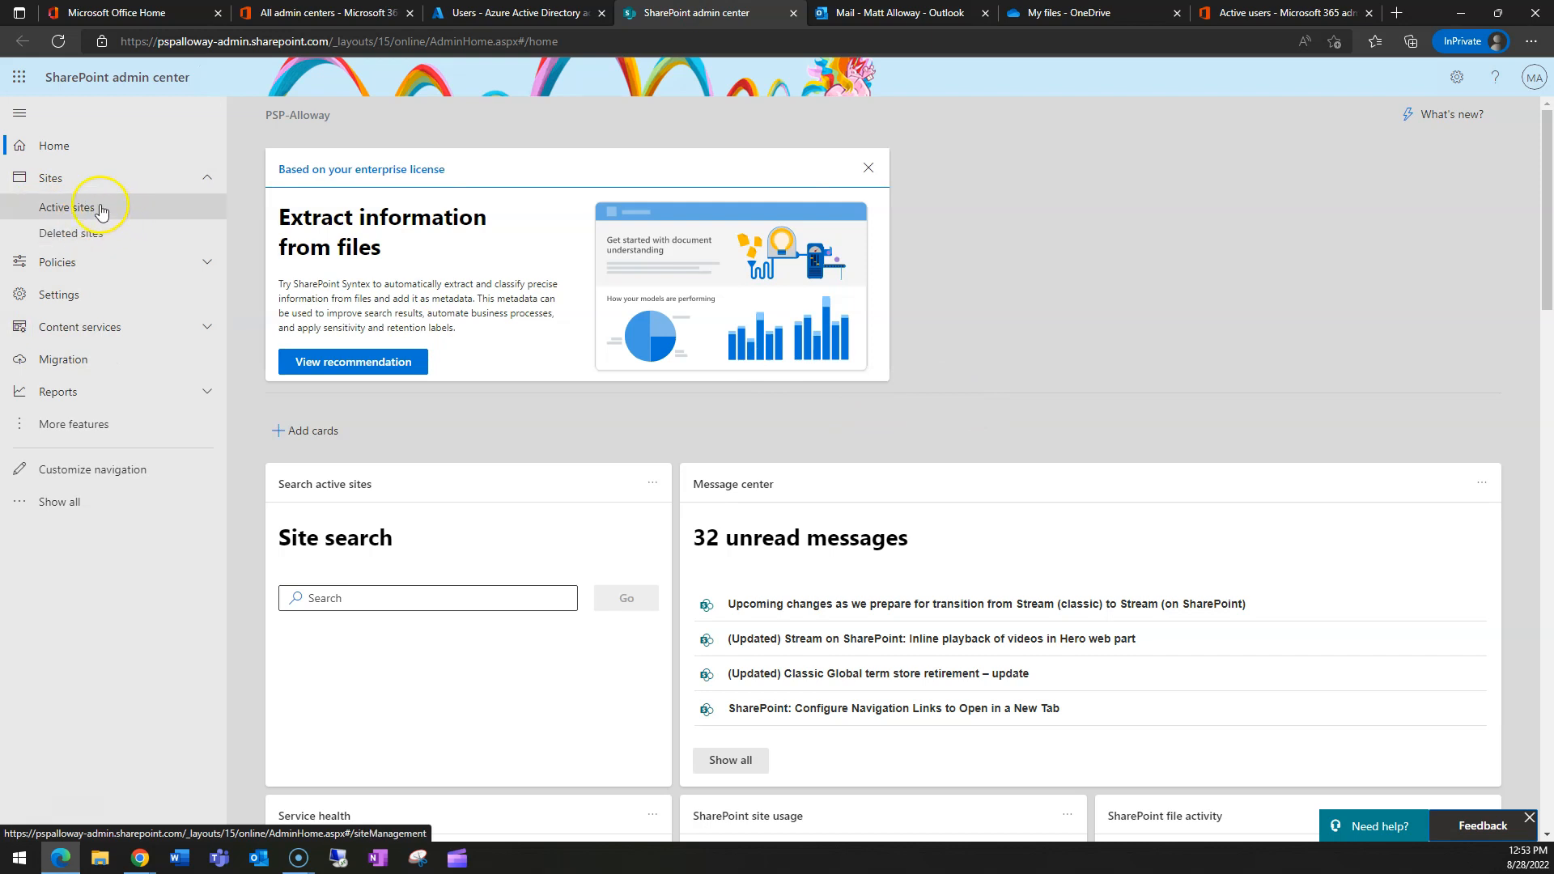
# - Open Policies > Sharing and review external sharing (Anyone) and default Anyone-with-the-link settings
pyautogui.click(58, 265)
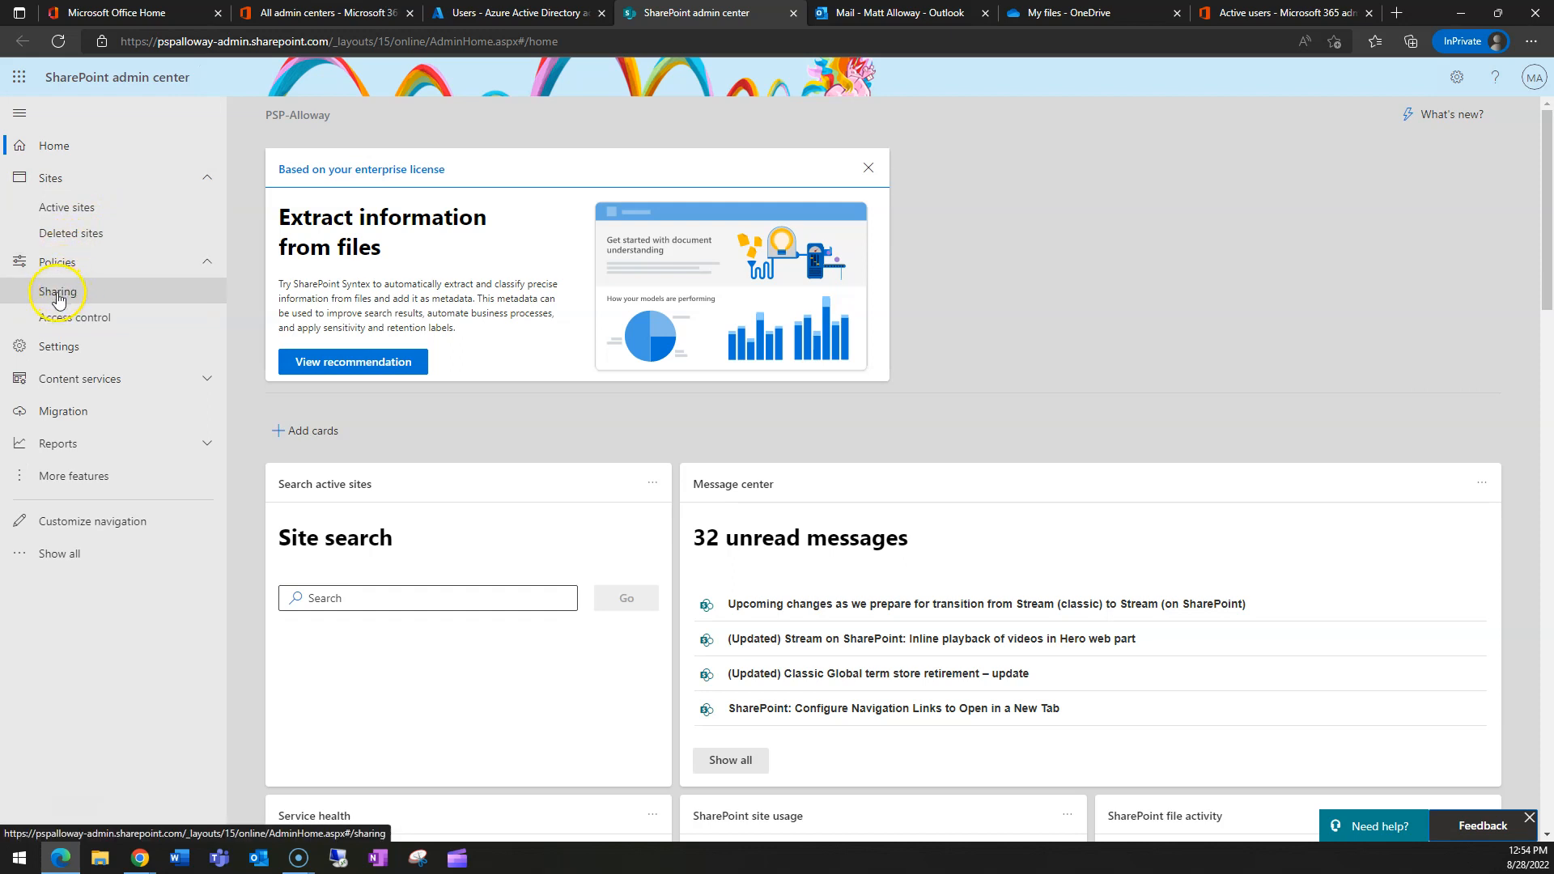
pyautogui.click(58, 296)
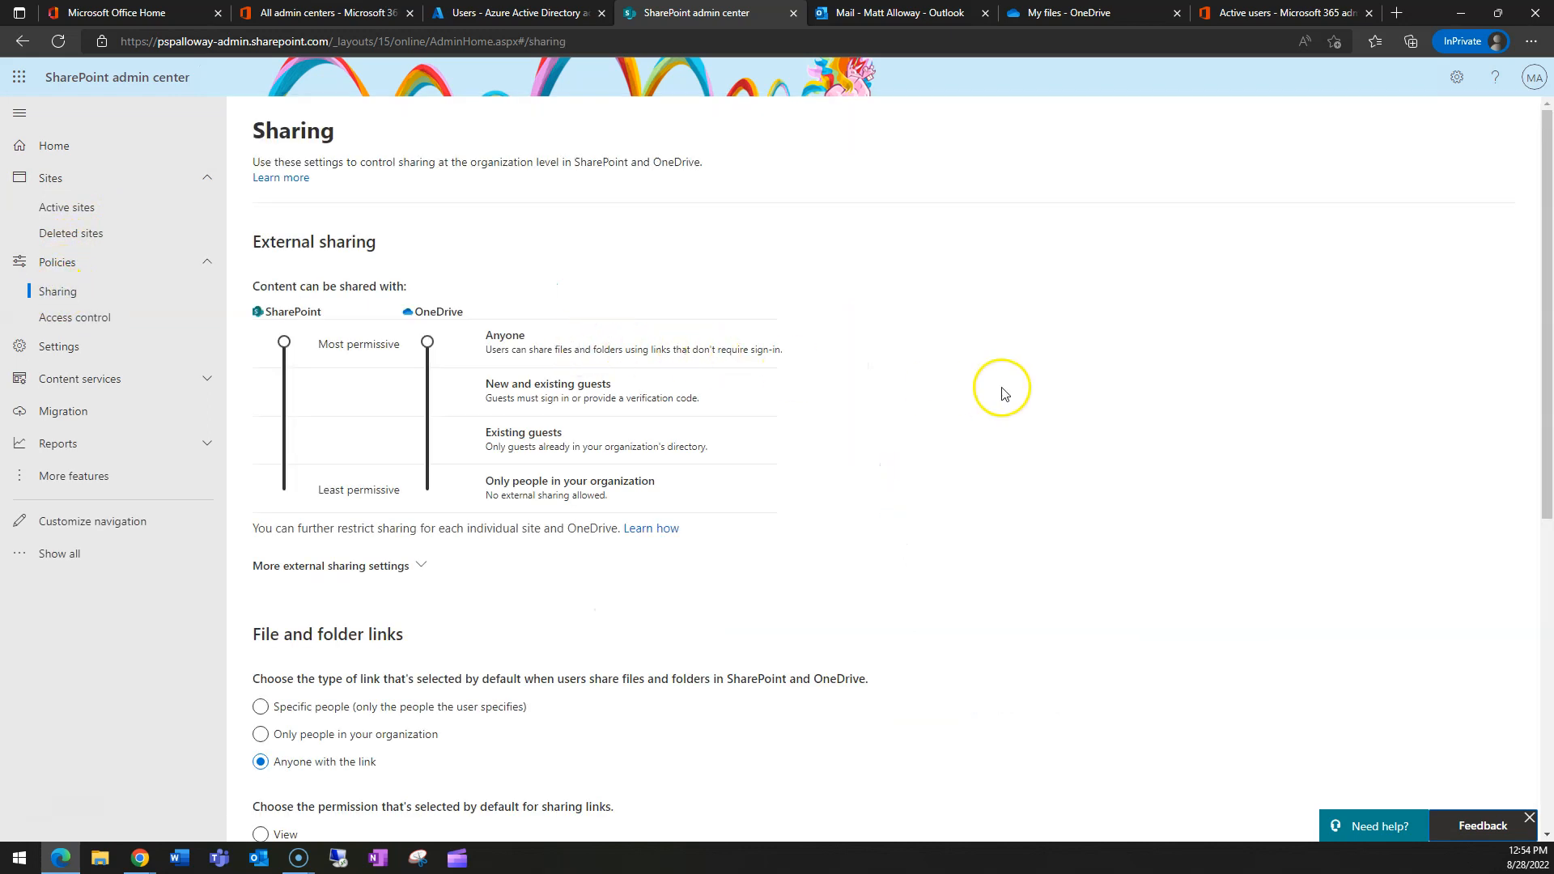
pyautogui.scroll(-3, 987, 377)
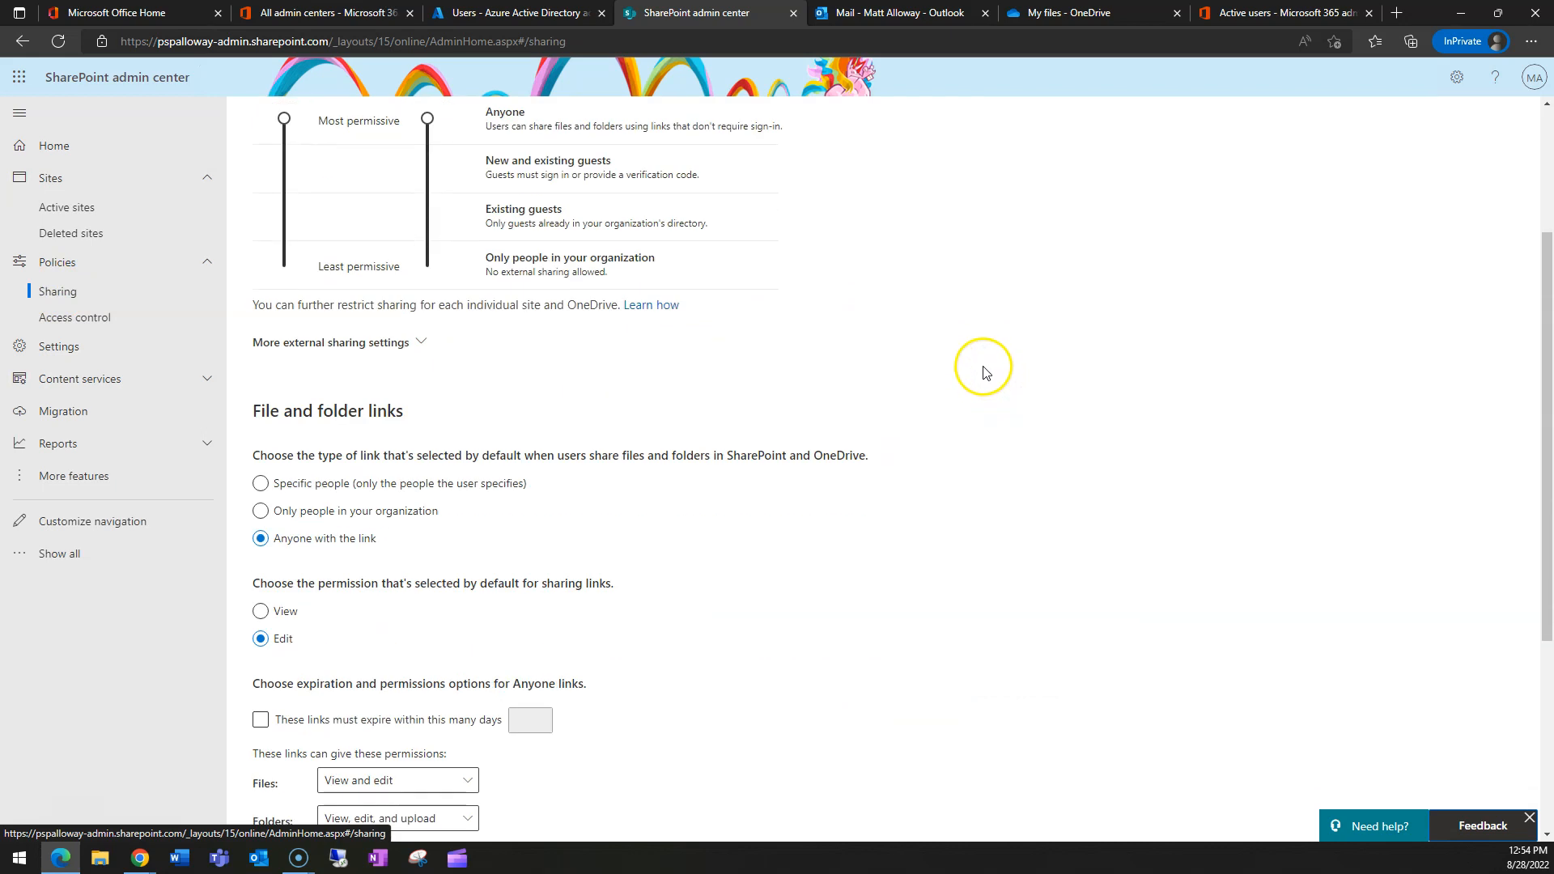
pyautogui.scroll(3, 880, 486)
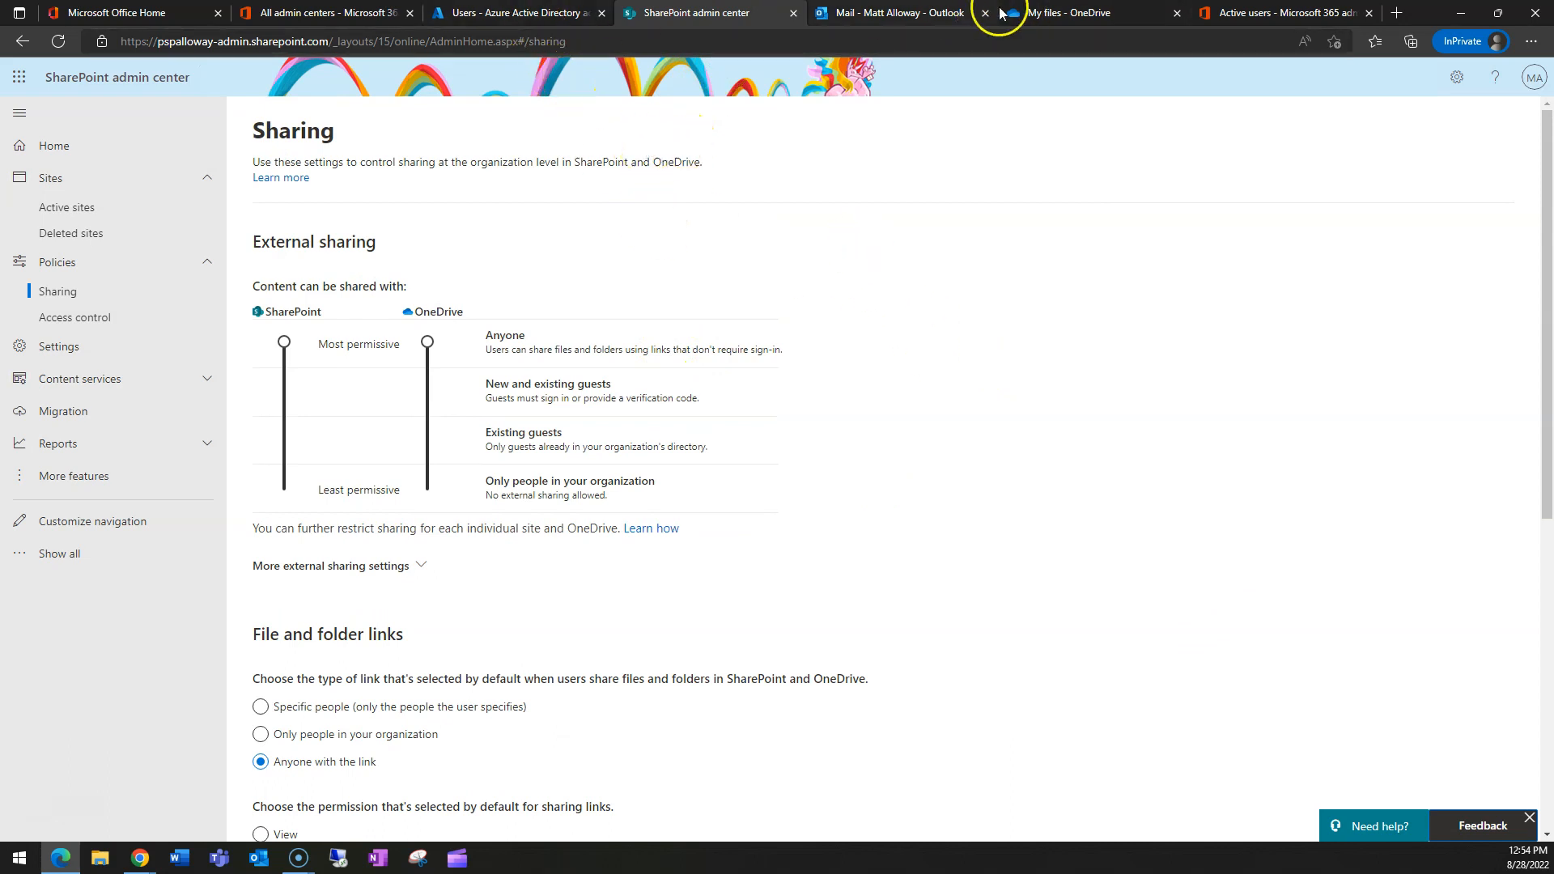
# - Copy an Anyone-can-edit link to Budget.xlsx and enlarge the incognito window showing the workbook
pyautogui.click(1081, 12)
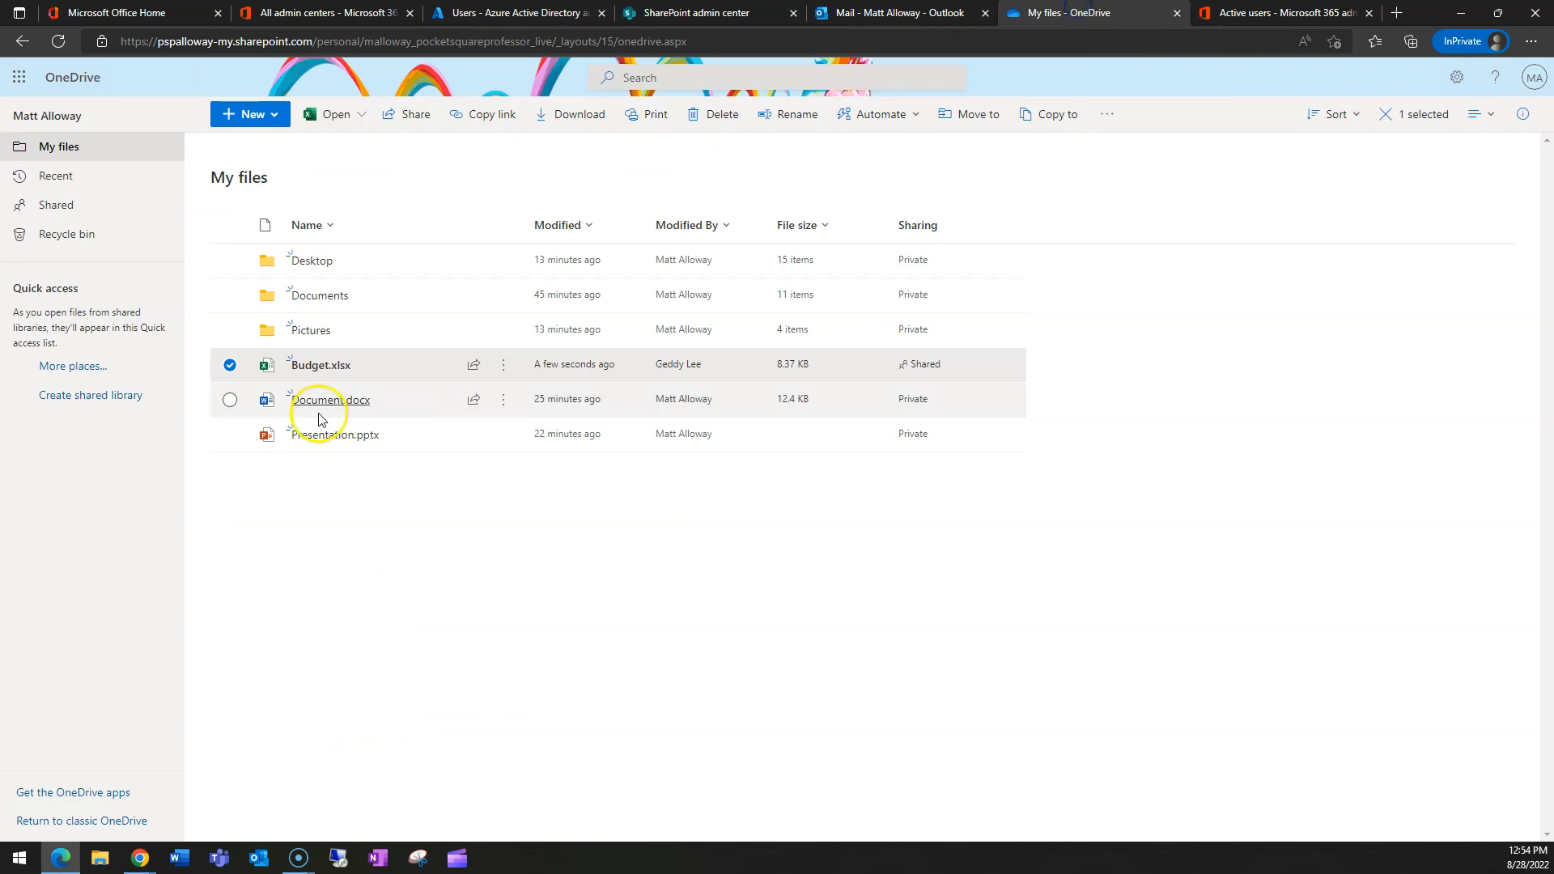
pyautogui.click(504, 365)
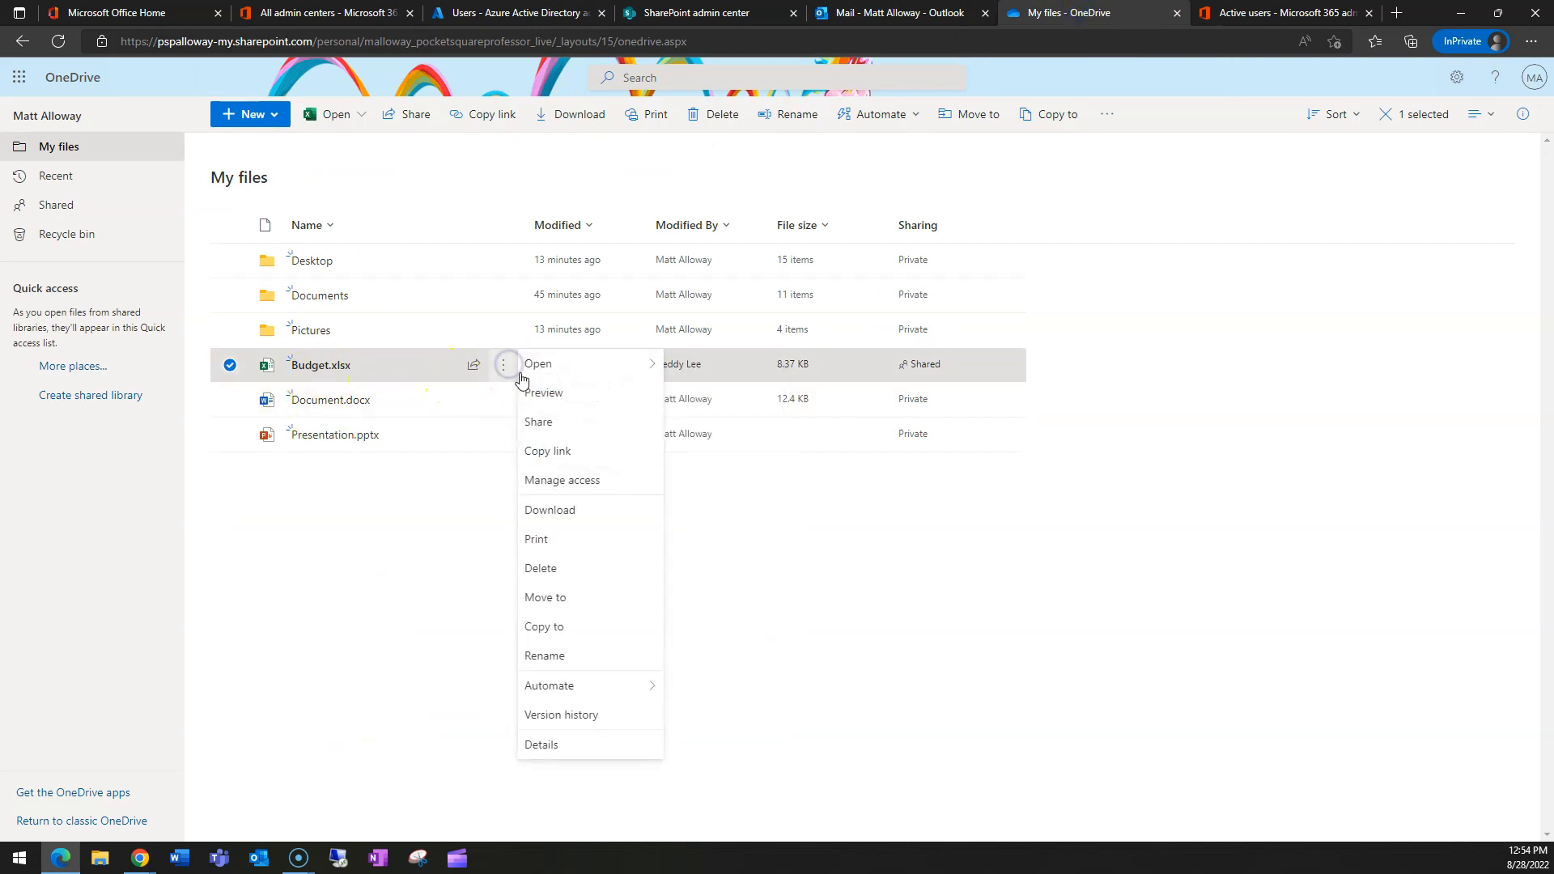
pyautogui.click(475, 364)
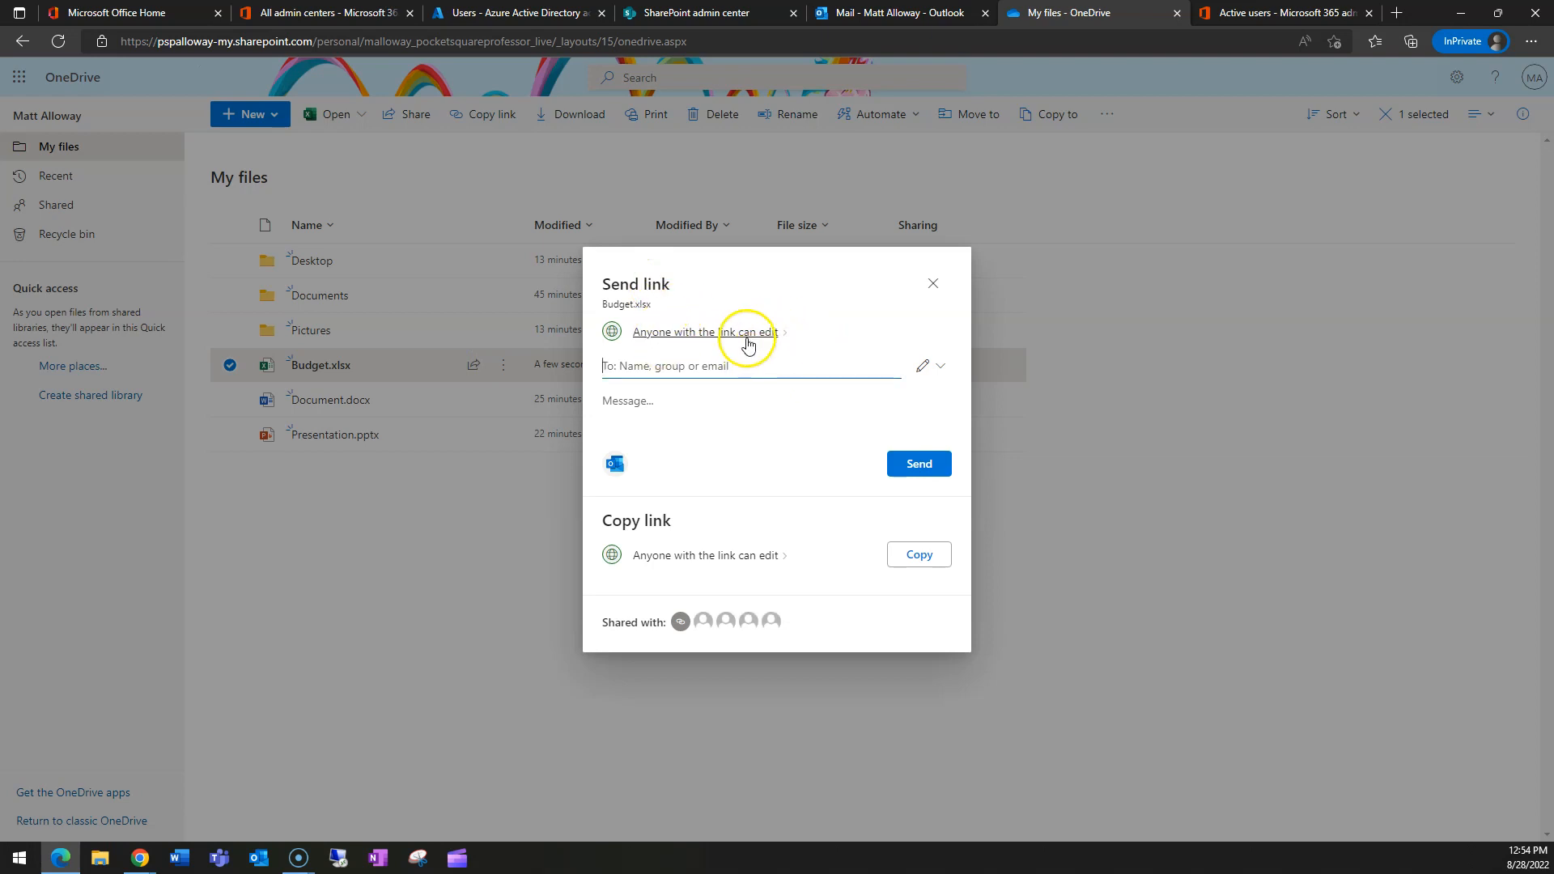
pyautogui.click(913, 556)
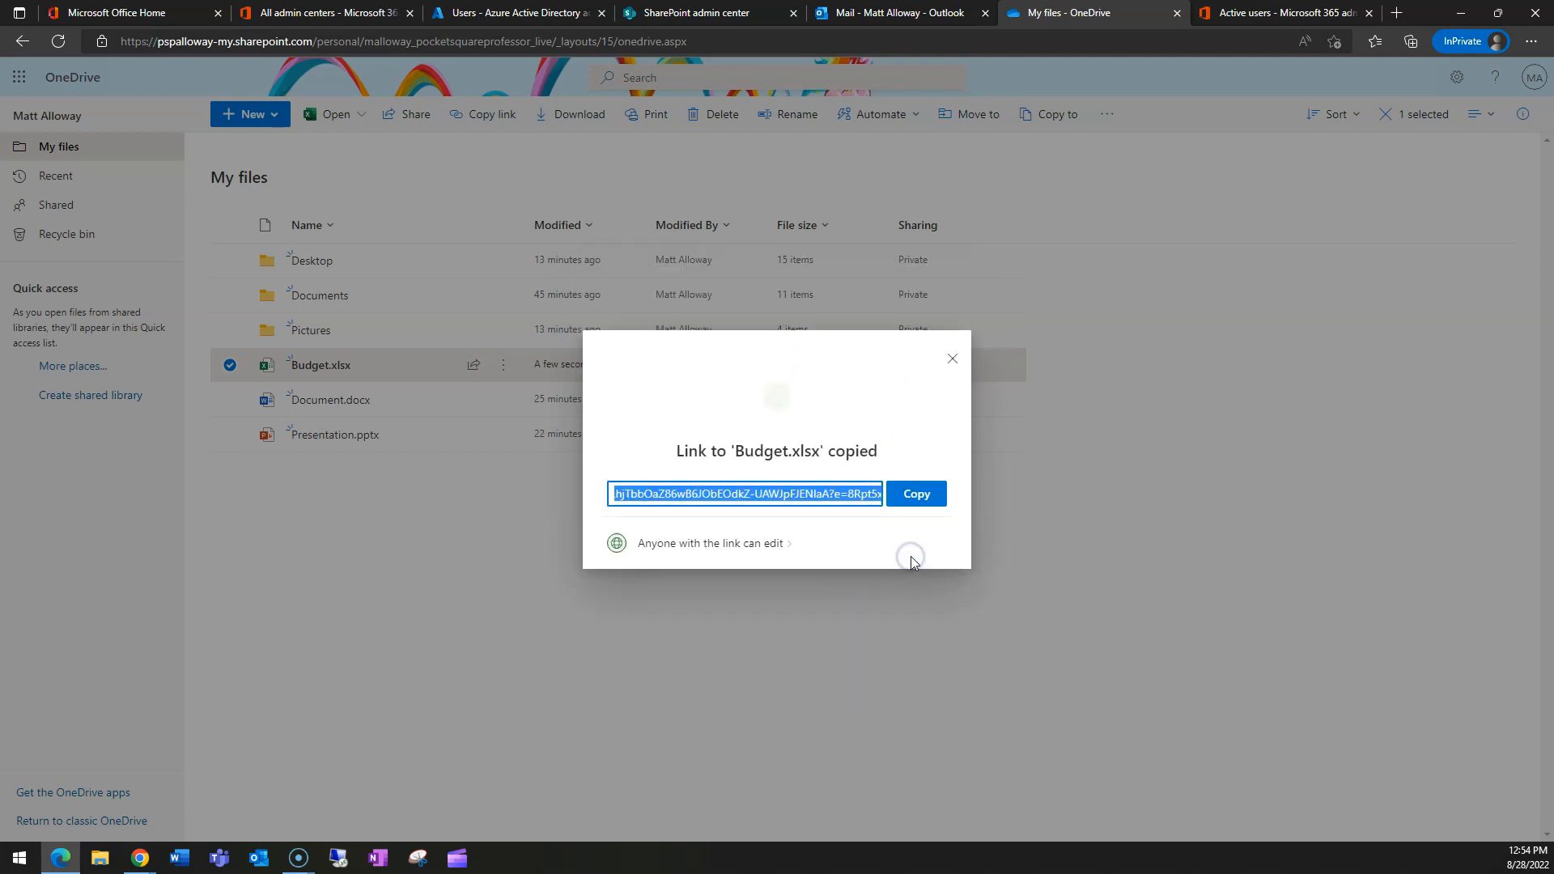
pyautogui.click(918, 495)
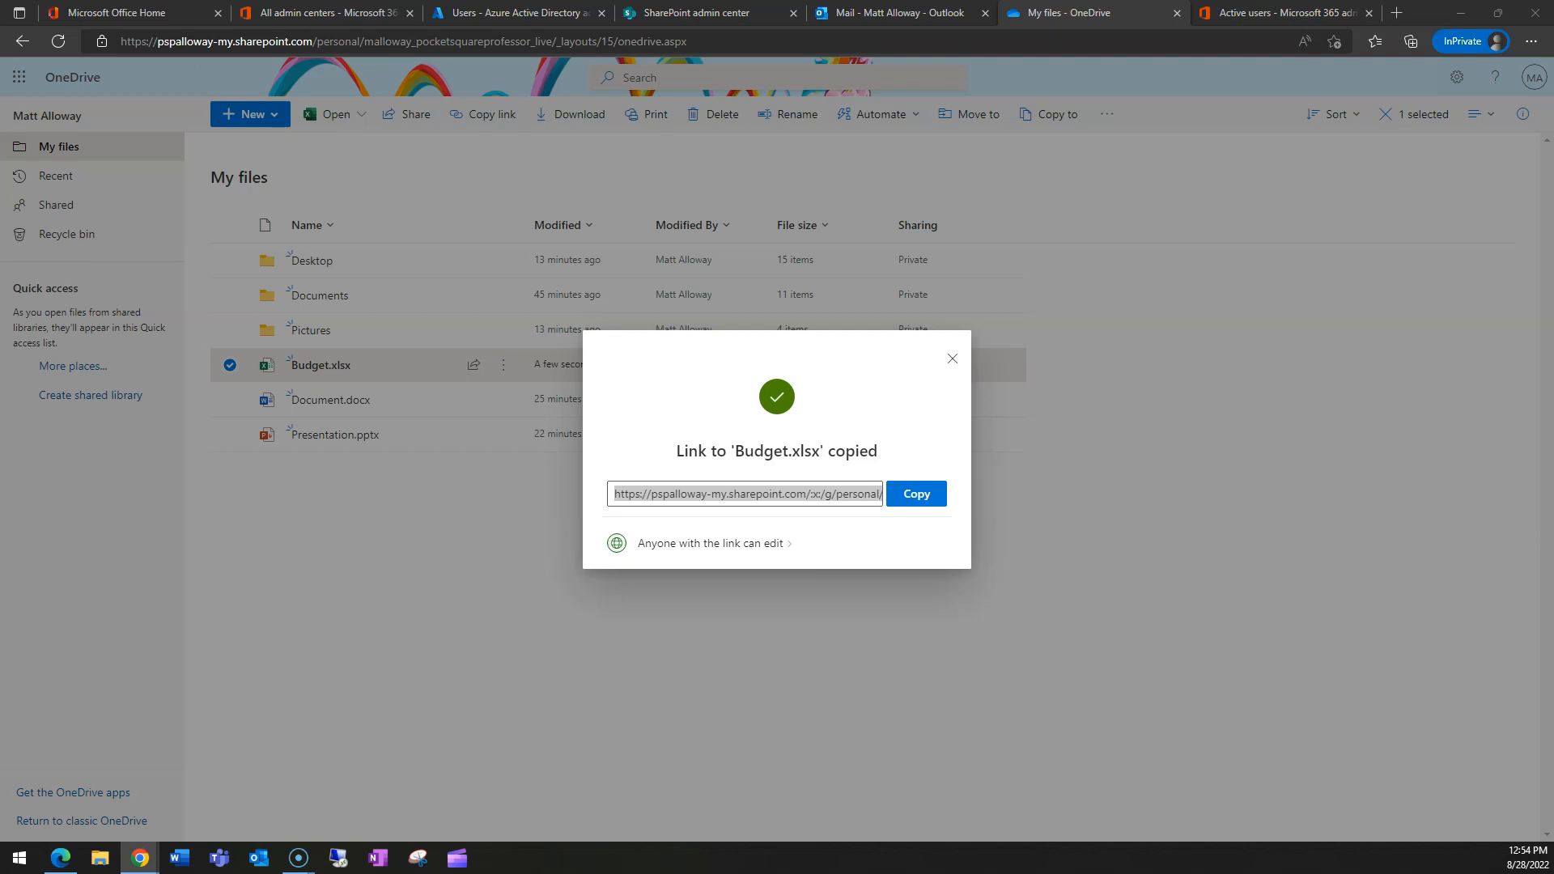
pyautogui.moveTo(0, 105); pyautogui.dragTo(826, 112)
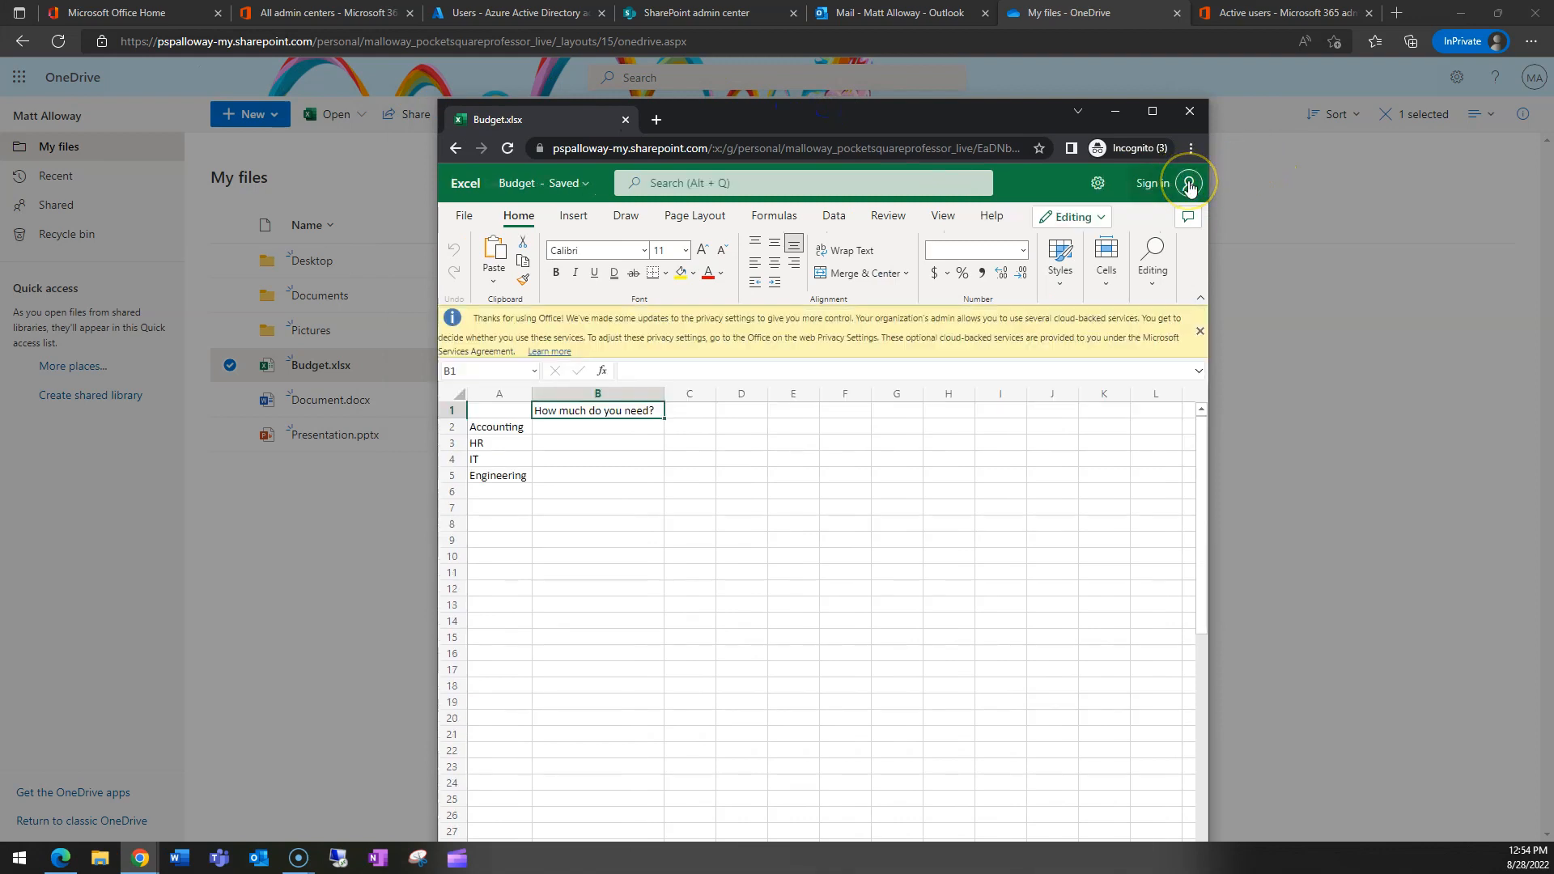
pyautogui.click(1153, 111)
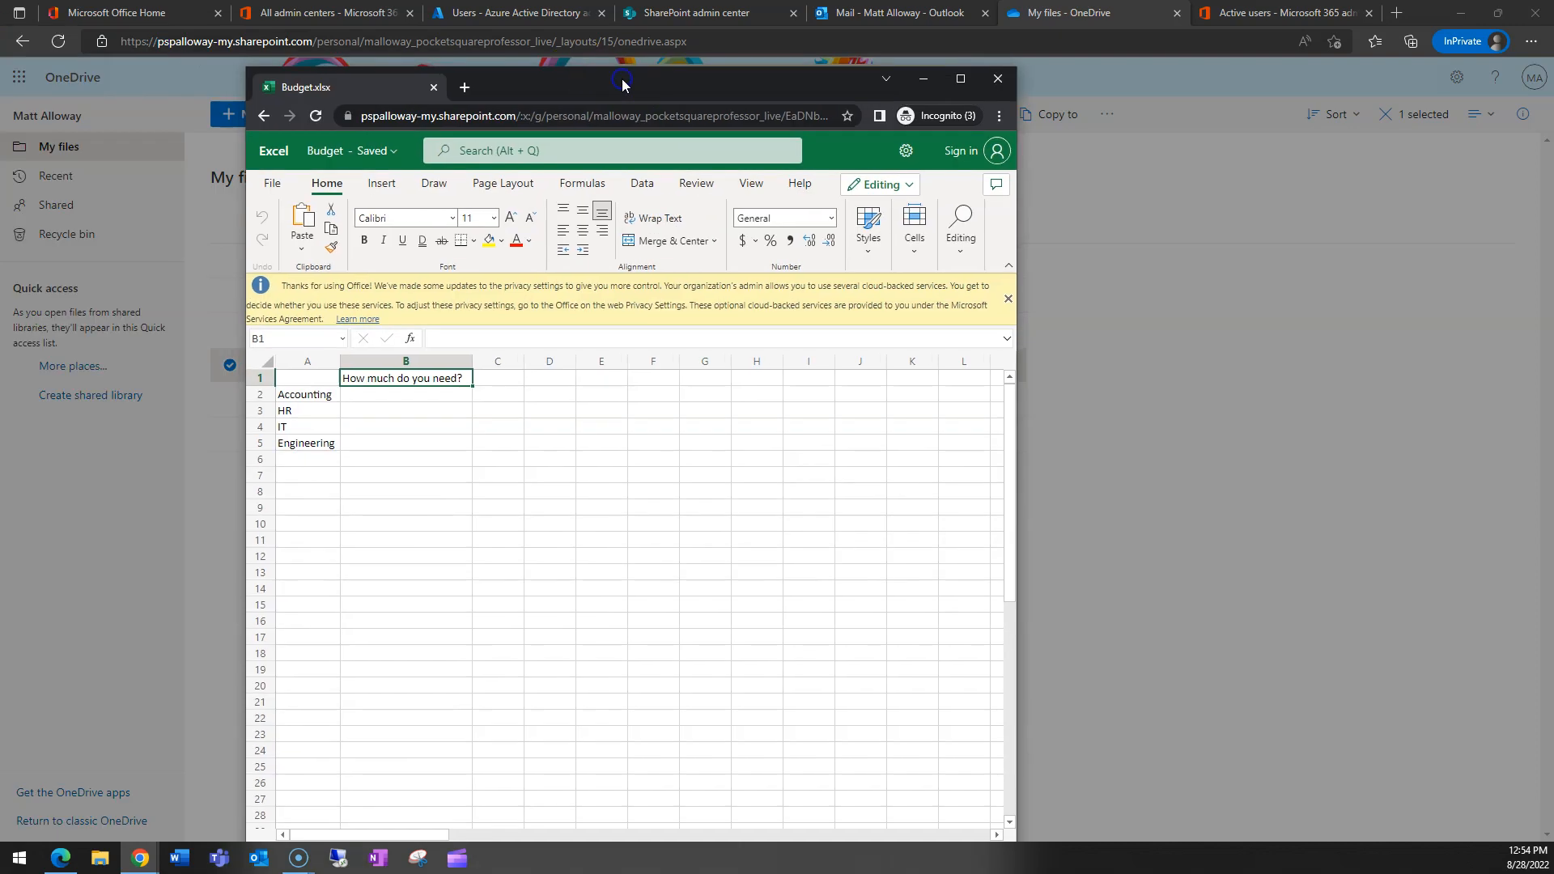
# - Maximize the guest's Excel window and check File > Save As, which offers Download a Copy
pyautogui.doubleClick(622, 80)
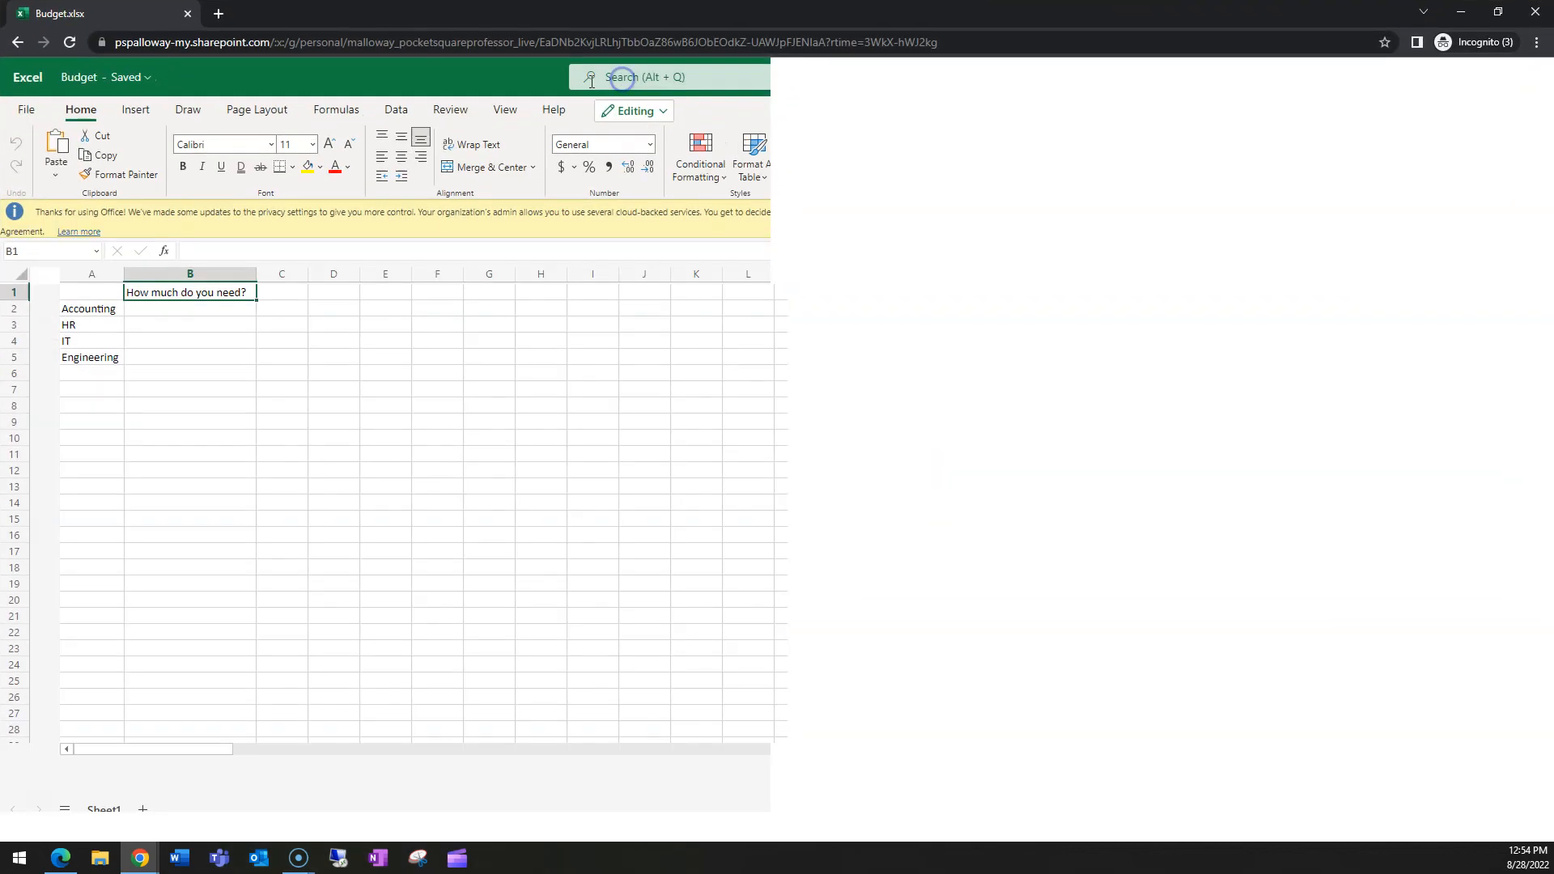
pyautogui.click(31, 110)
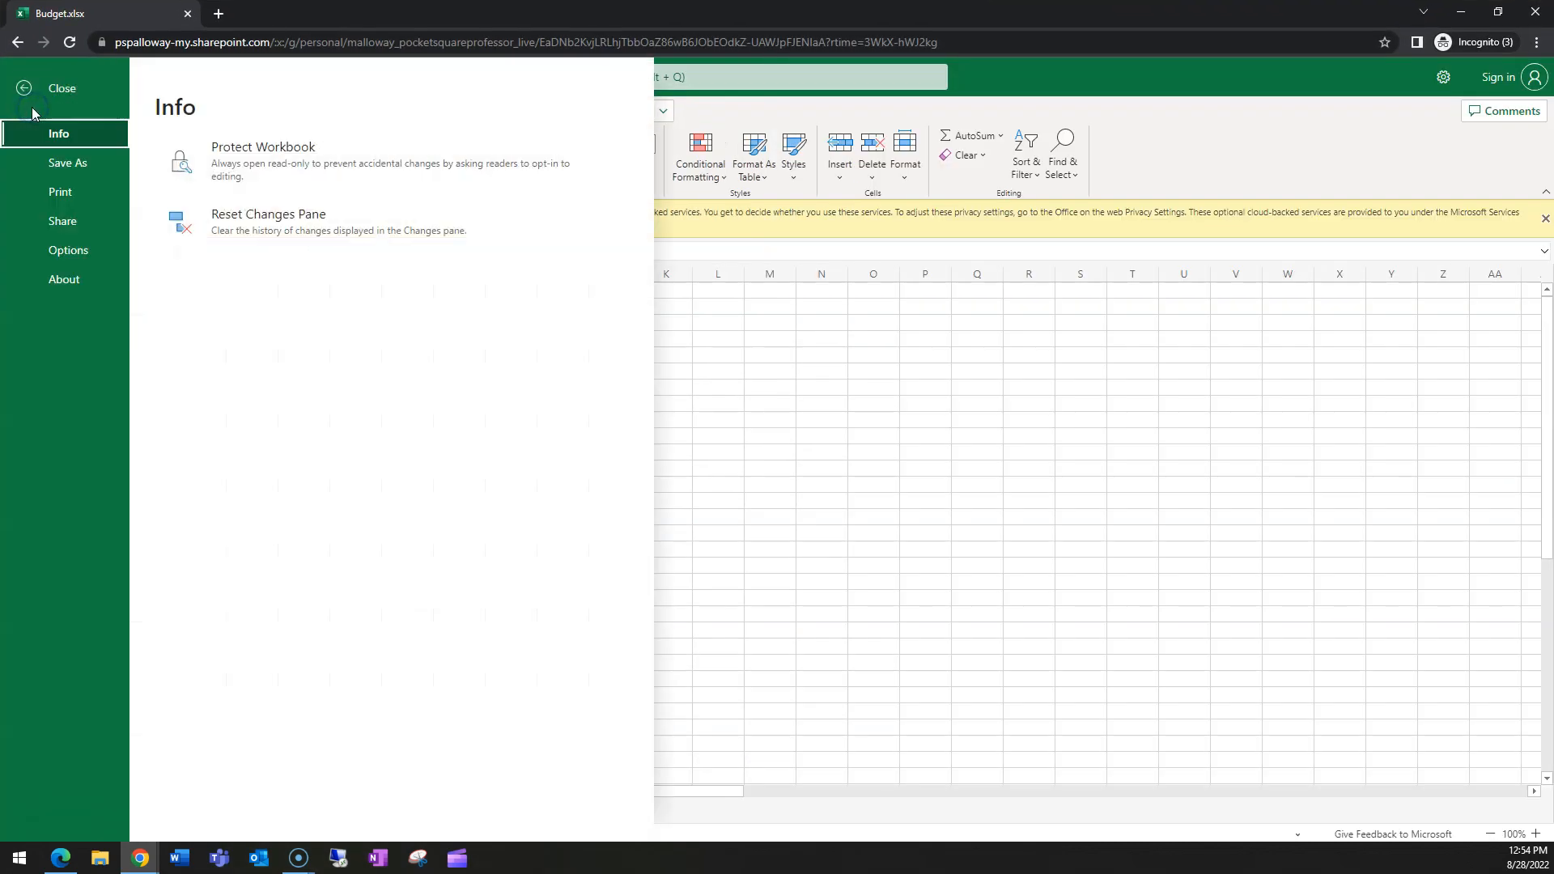
pyautogui.click(76, 164)
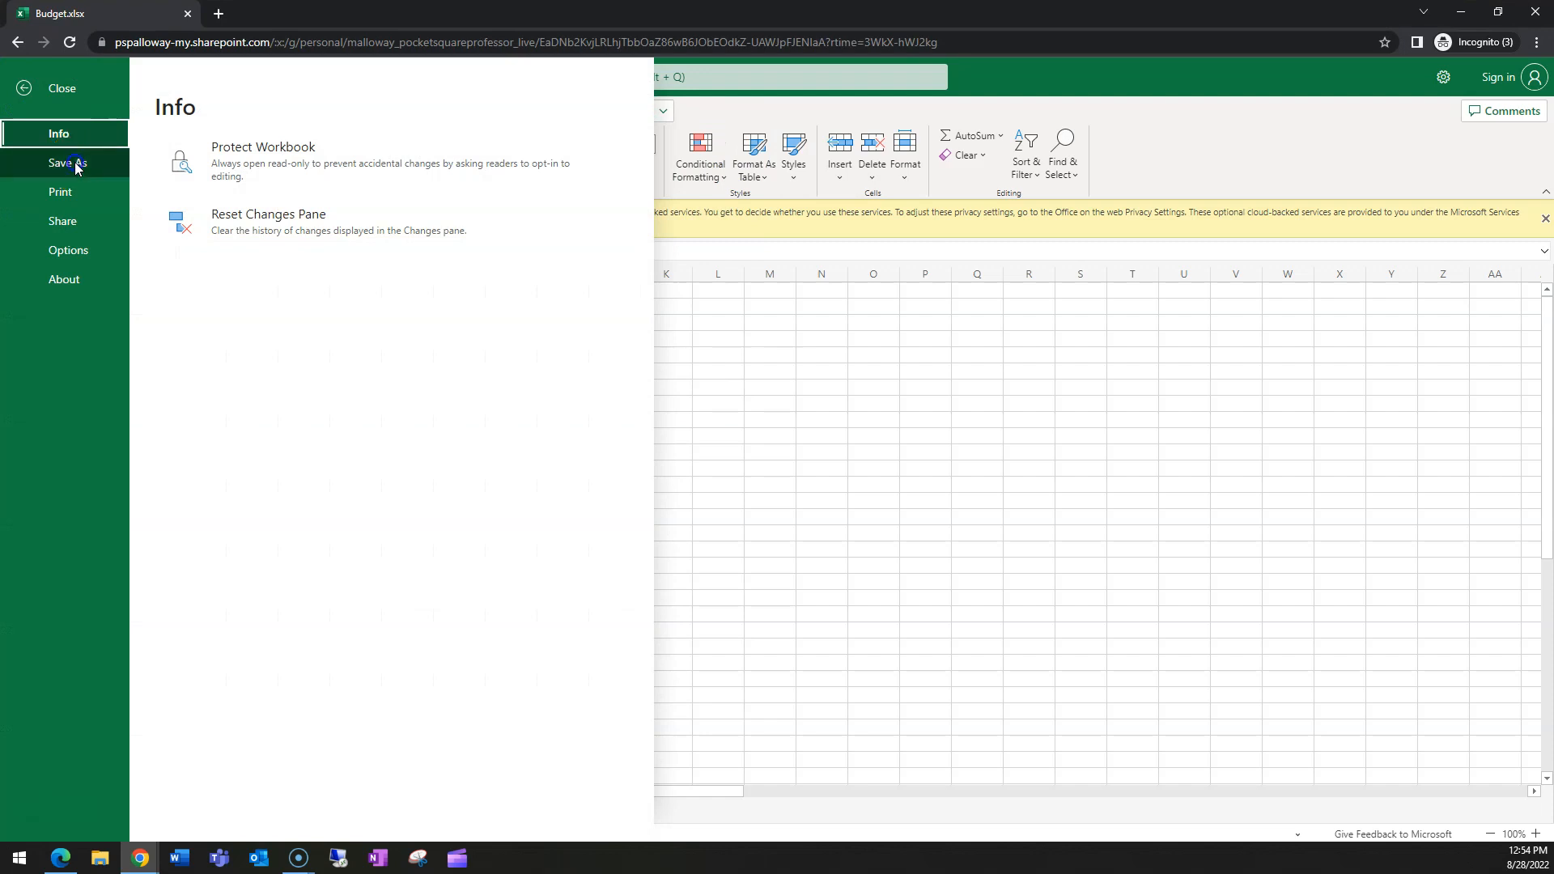
pyautogui.click(26, 86)
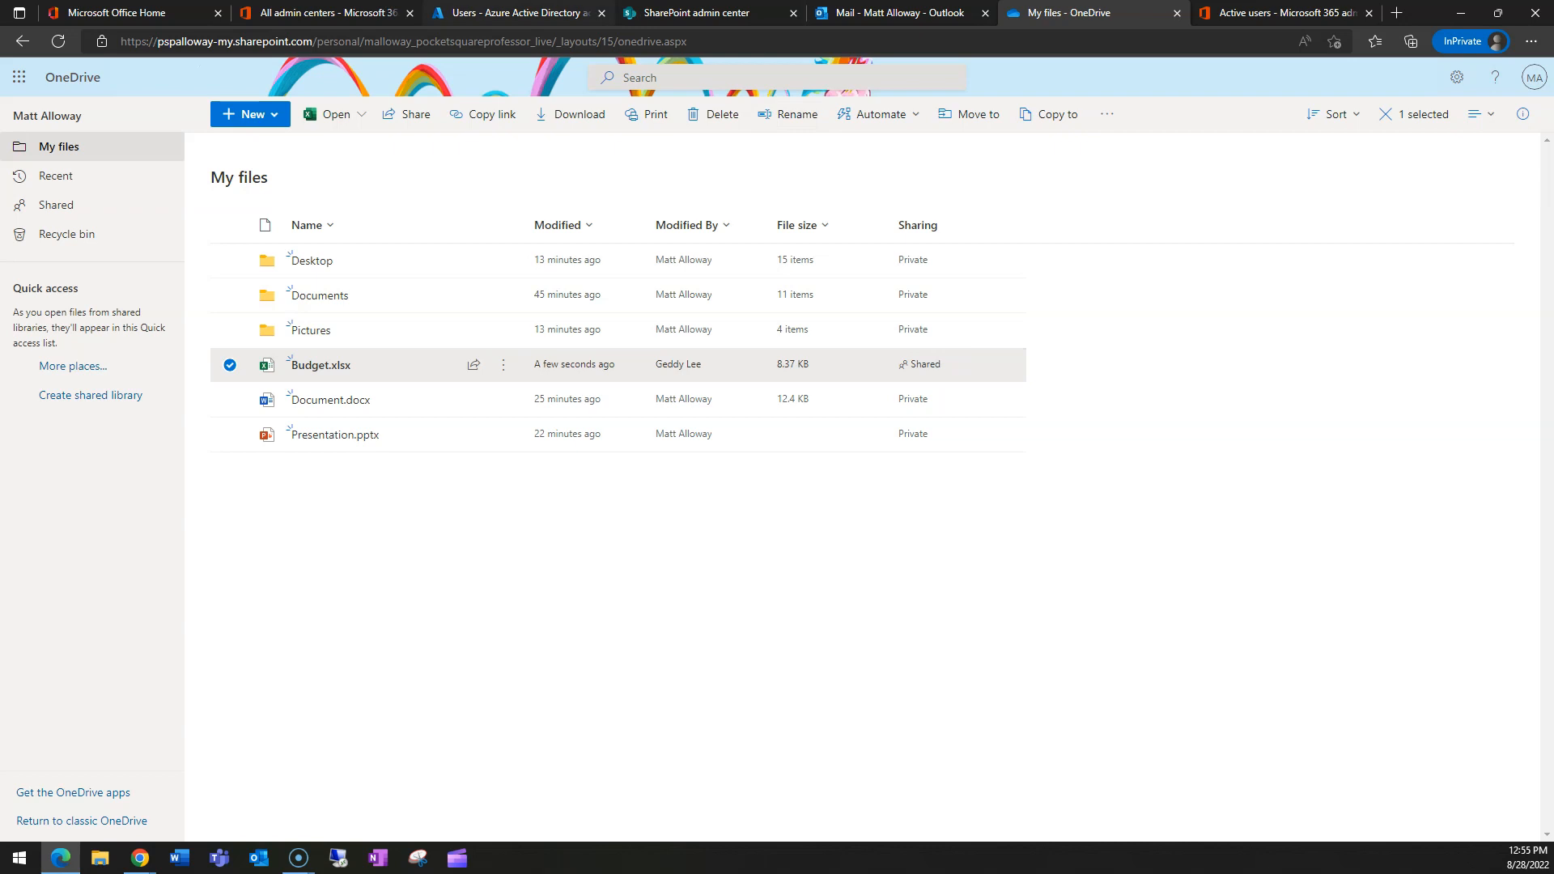
# - Show the Sharing page again, with SharePoint and OneDrive external sharing still at Anyone, and highlight the 'Existing guests' level
pyautogui.click(696, 13)
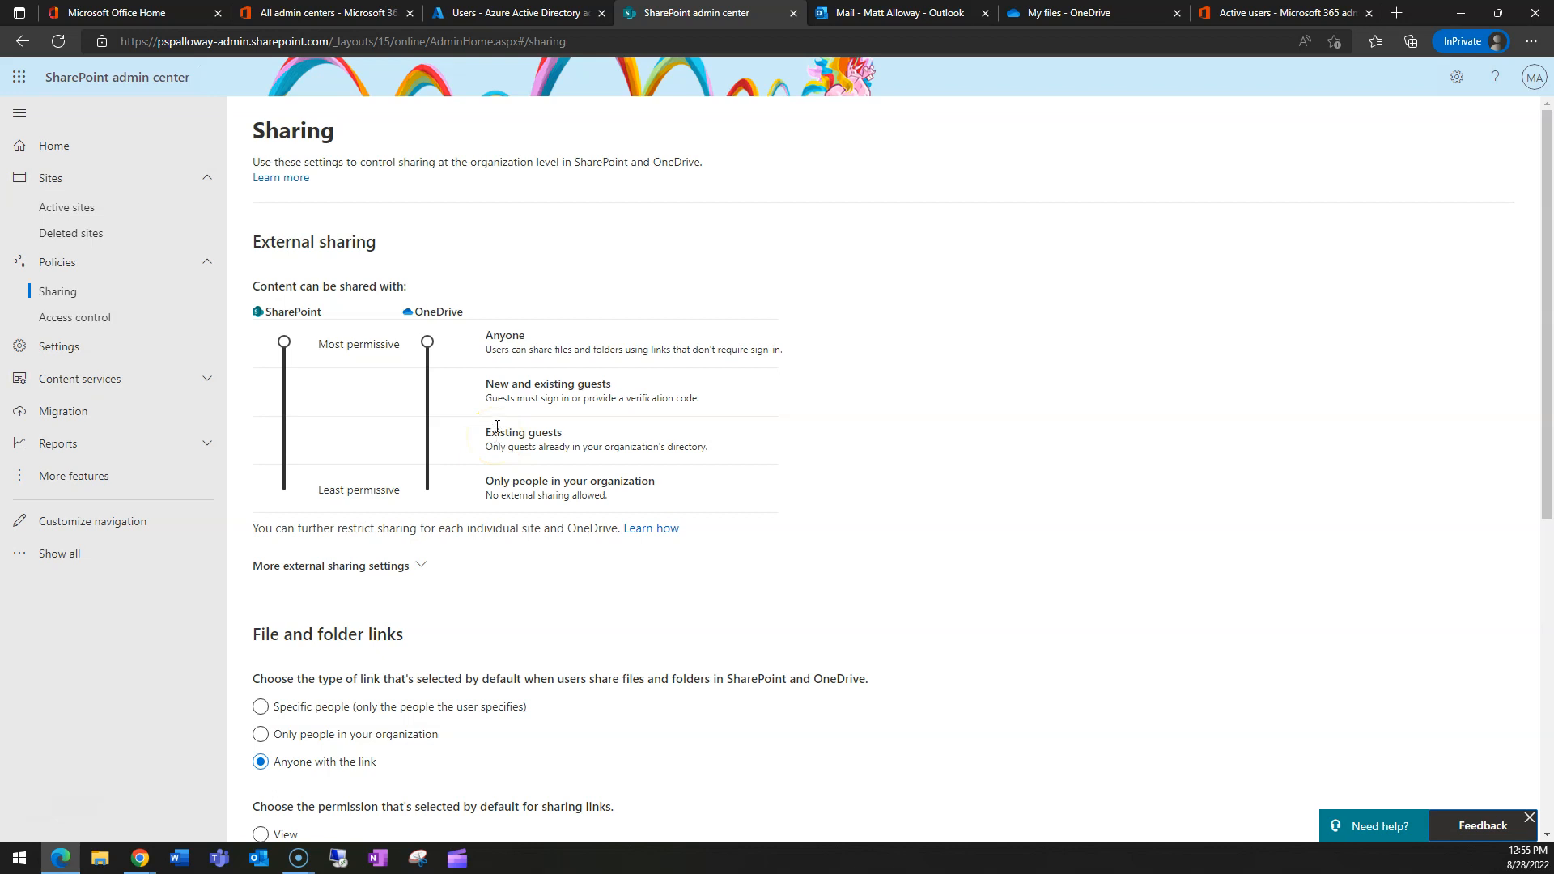
pyautogui.moveTo(485, 432); pyautogui.dragTo(575, 438)
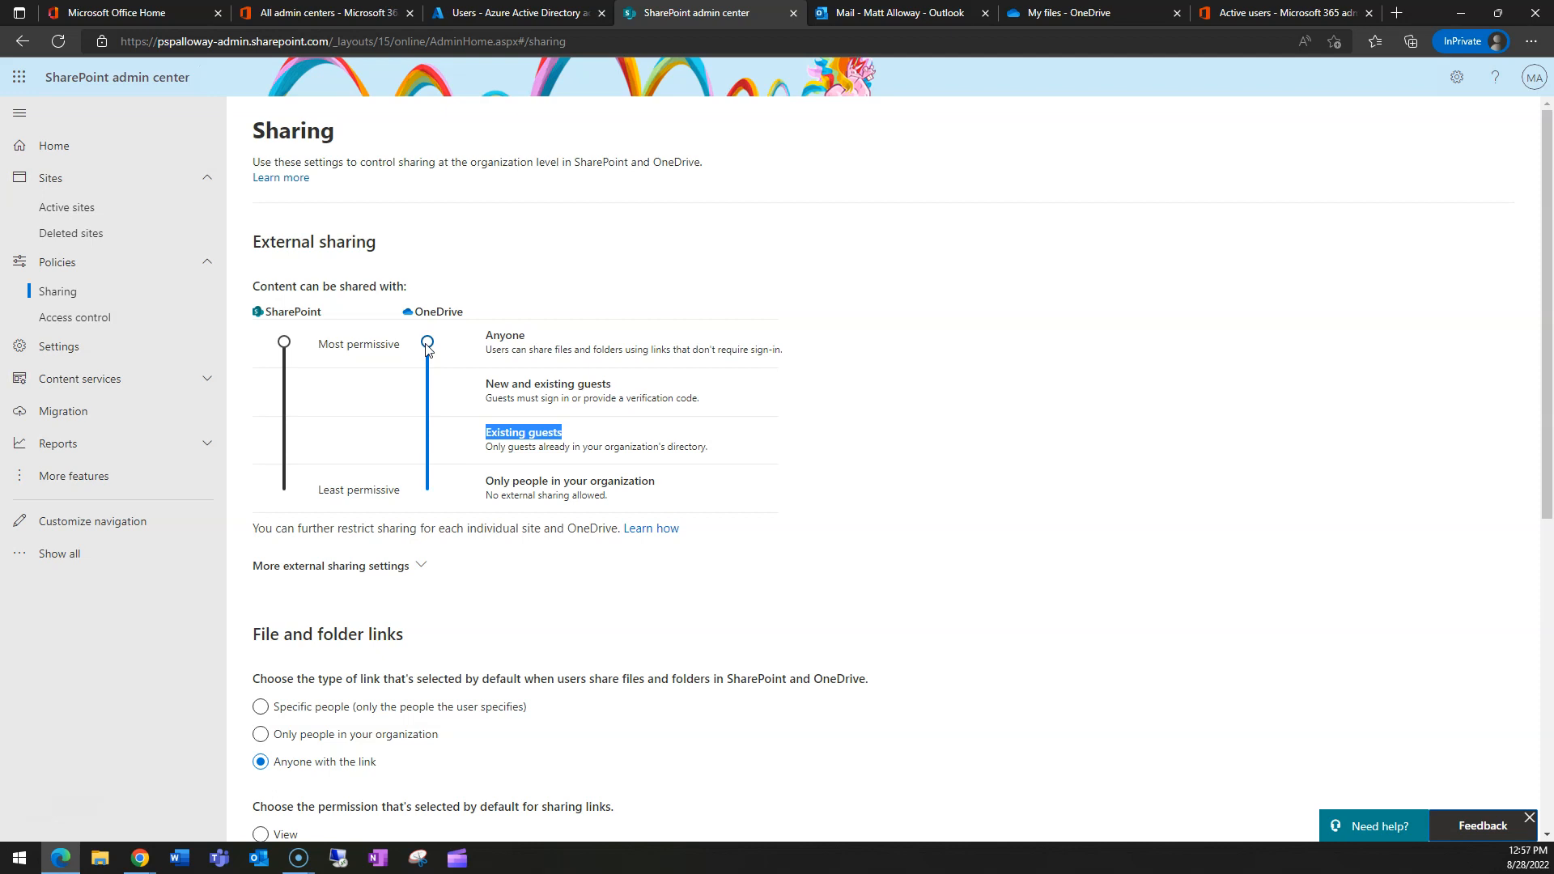
# - Try lower sharing levels, ending with SharePoint at Anyone and OneDrive at New and existing guests
pyautogui.click(428, 343)
pyautogui.moveTo(429, 344); pyautogui.dragTo(430, 380)
pyautogui.moveTo(428, 391); pyautogui.dragTo(428, 489)
pyautogui.click(700, 442)
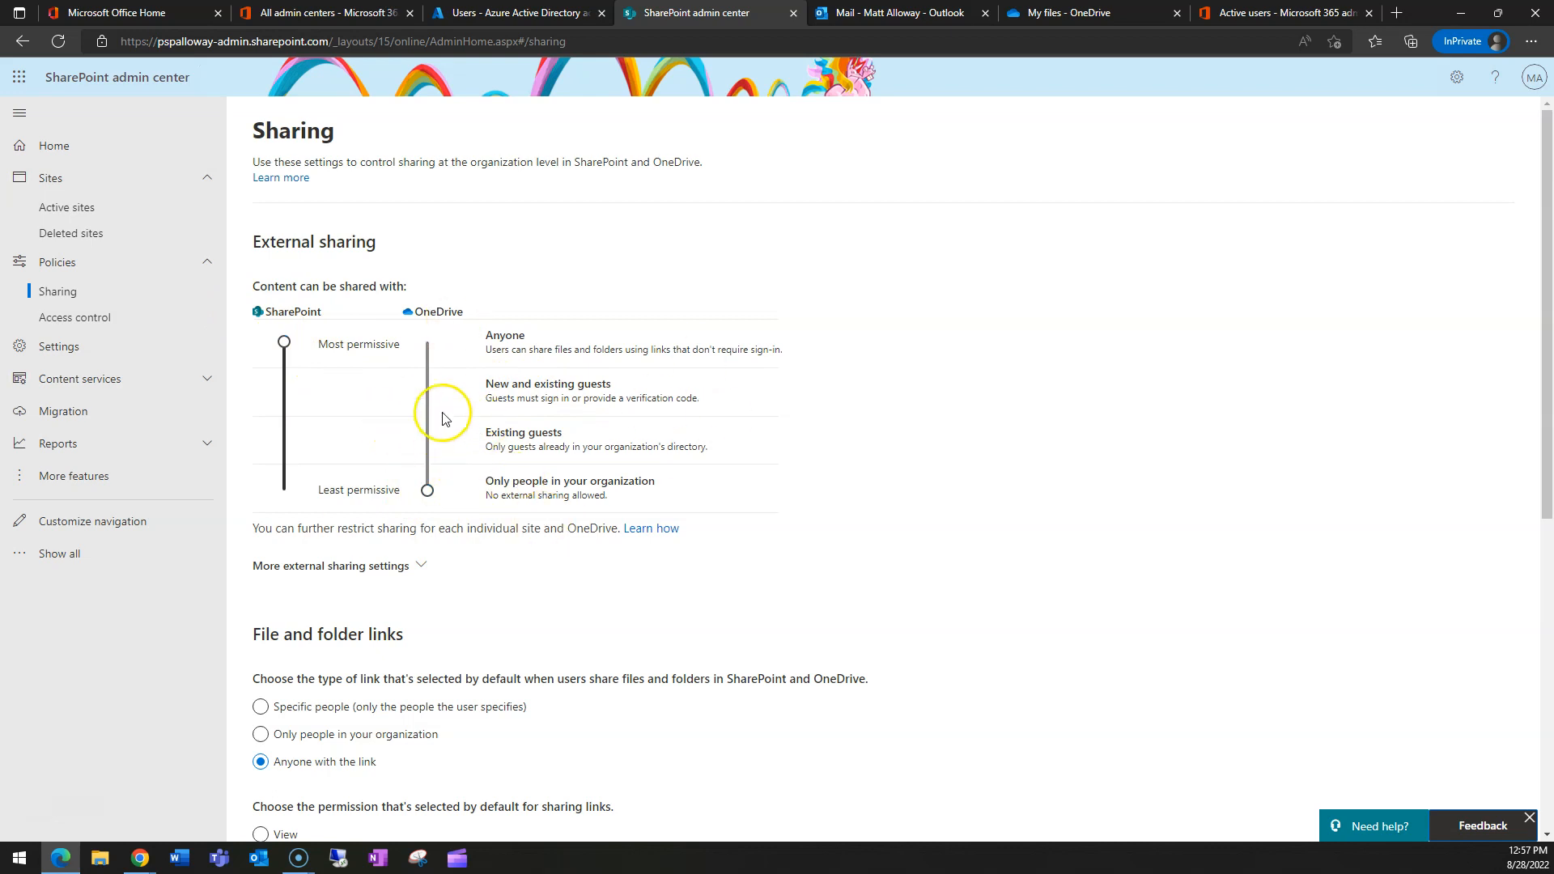
pyautogui.moveTo(283, 341); pyautogui.dragTo(284, 488)
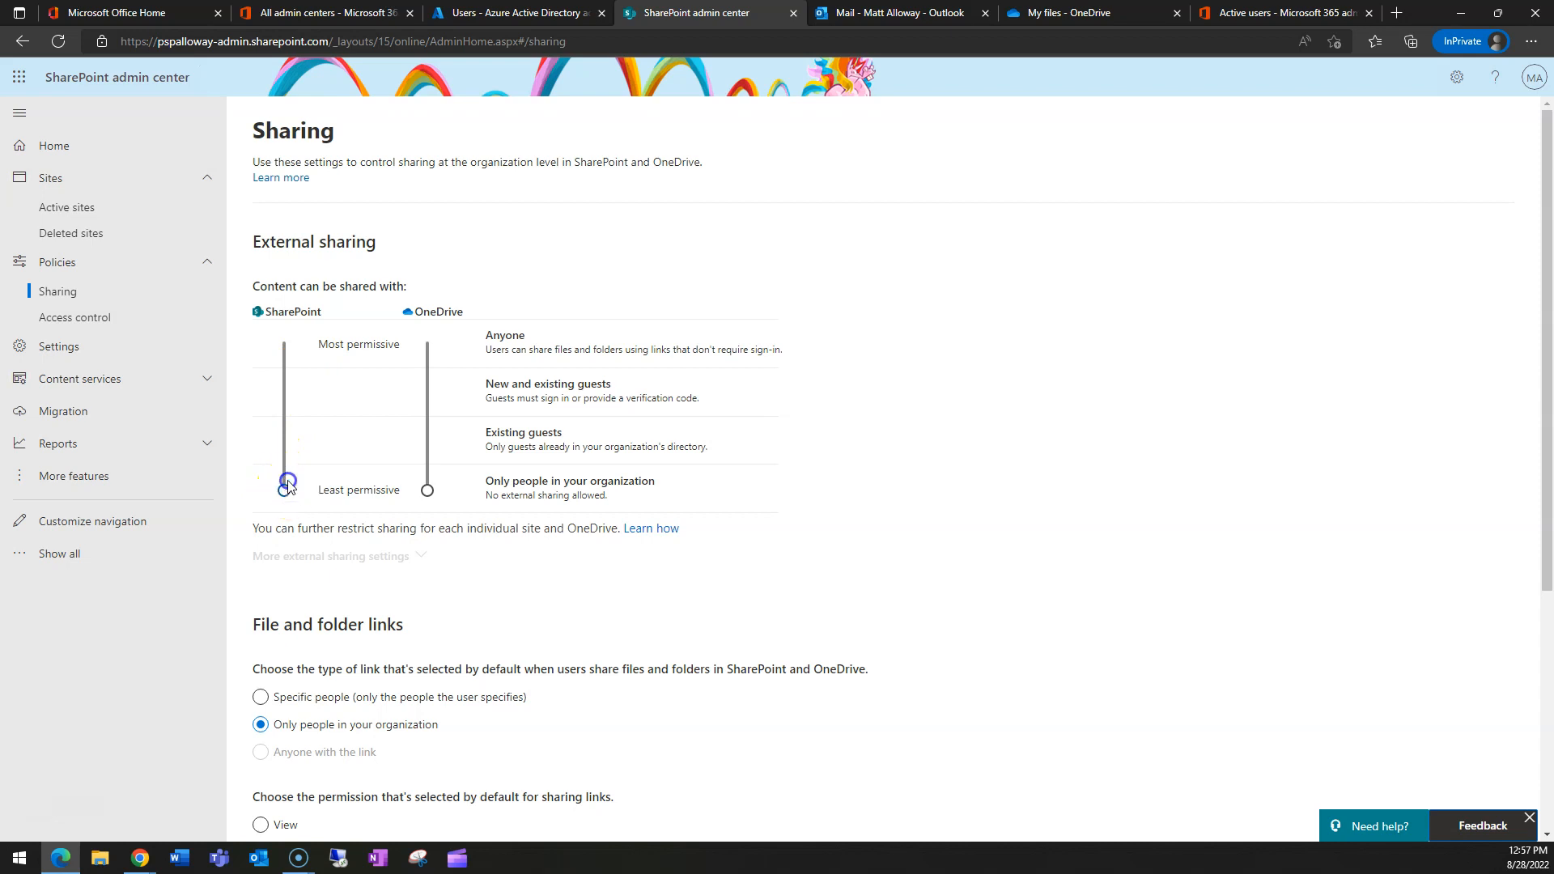
pyautogui.moveTo(285, 488); pyautogui.dragTo(276, 338)
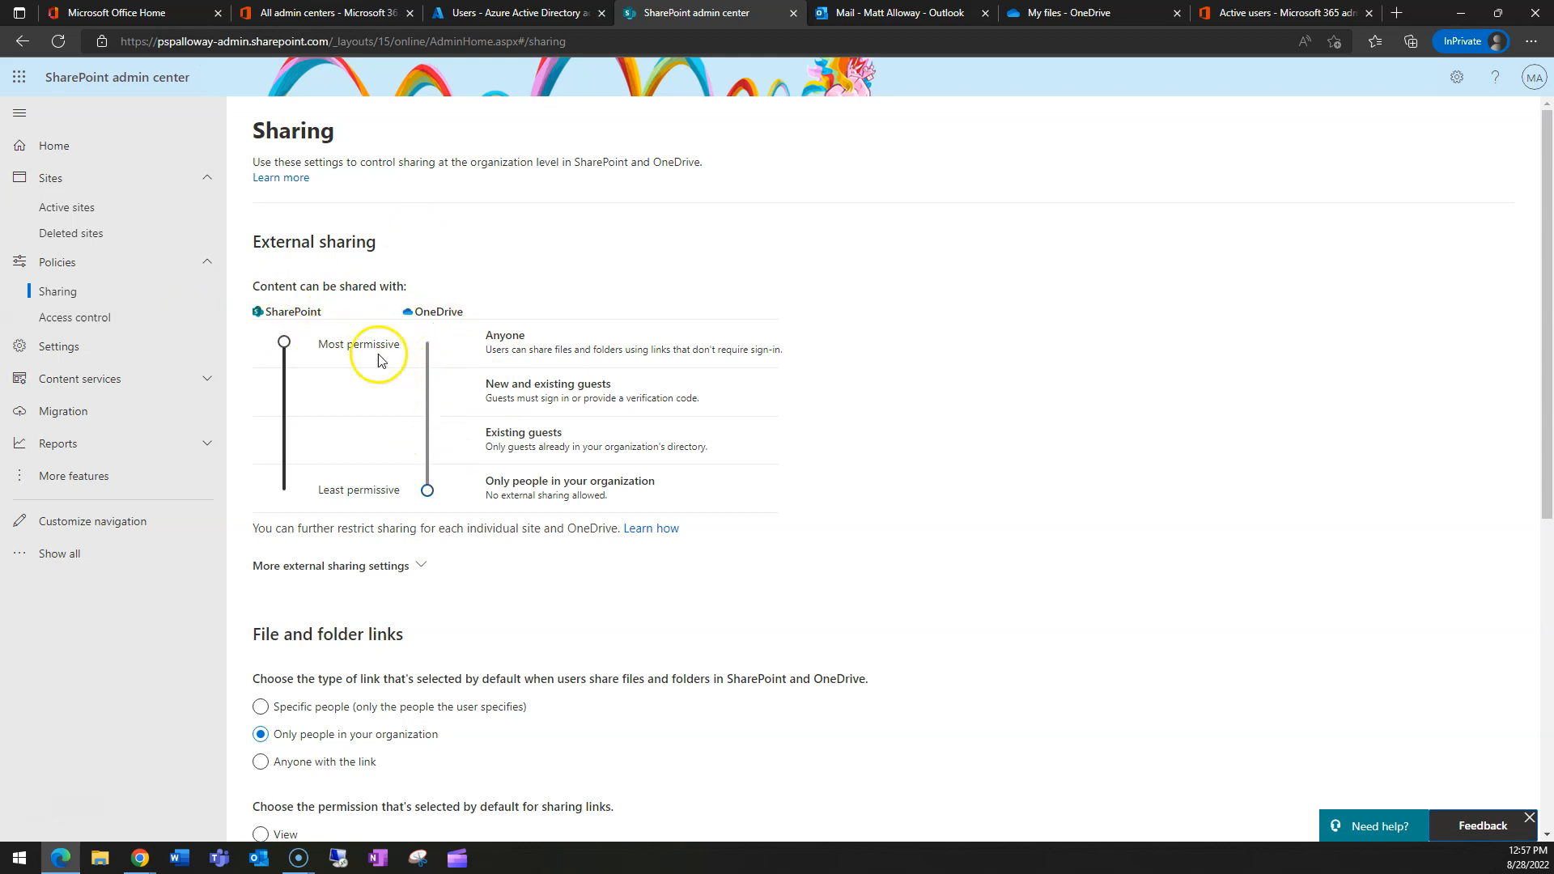
pyautogui.moveTo(425, 487); pyautogui.dragTo(420, 399)
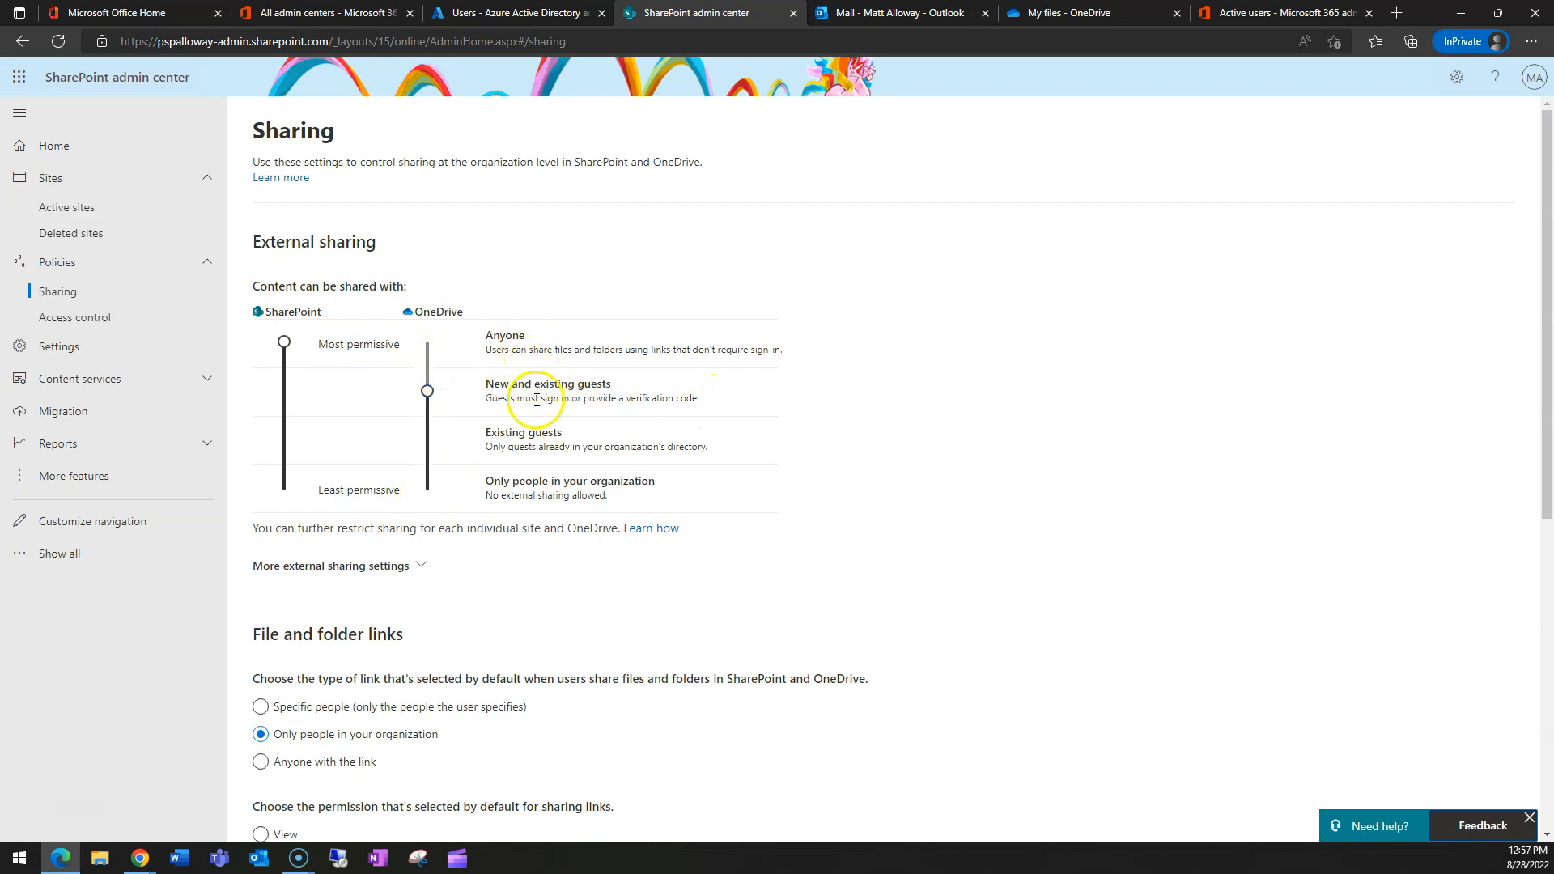
# - Test SharePoint at New and existing guests, return it to Anyone, and save the sharing settings
pyautogui.click(283, 342)
pyautogui.moveTo(282, 357); pyautogui.dragTo(282, 390)
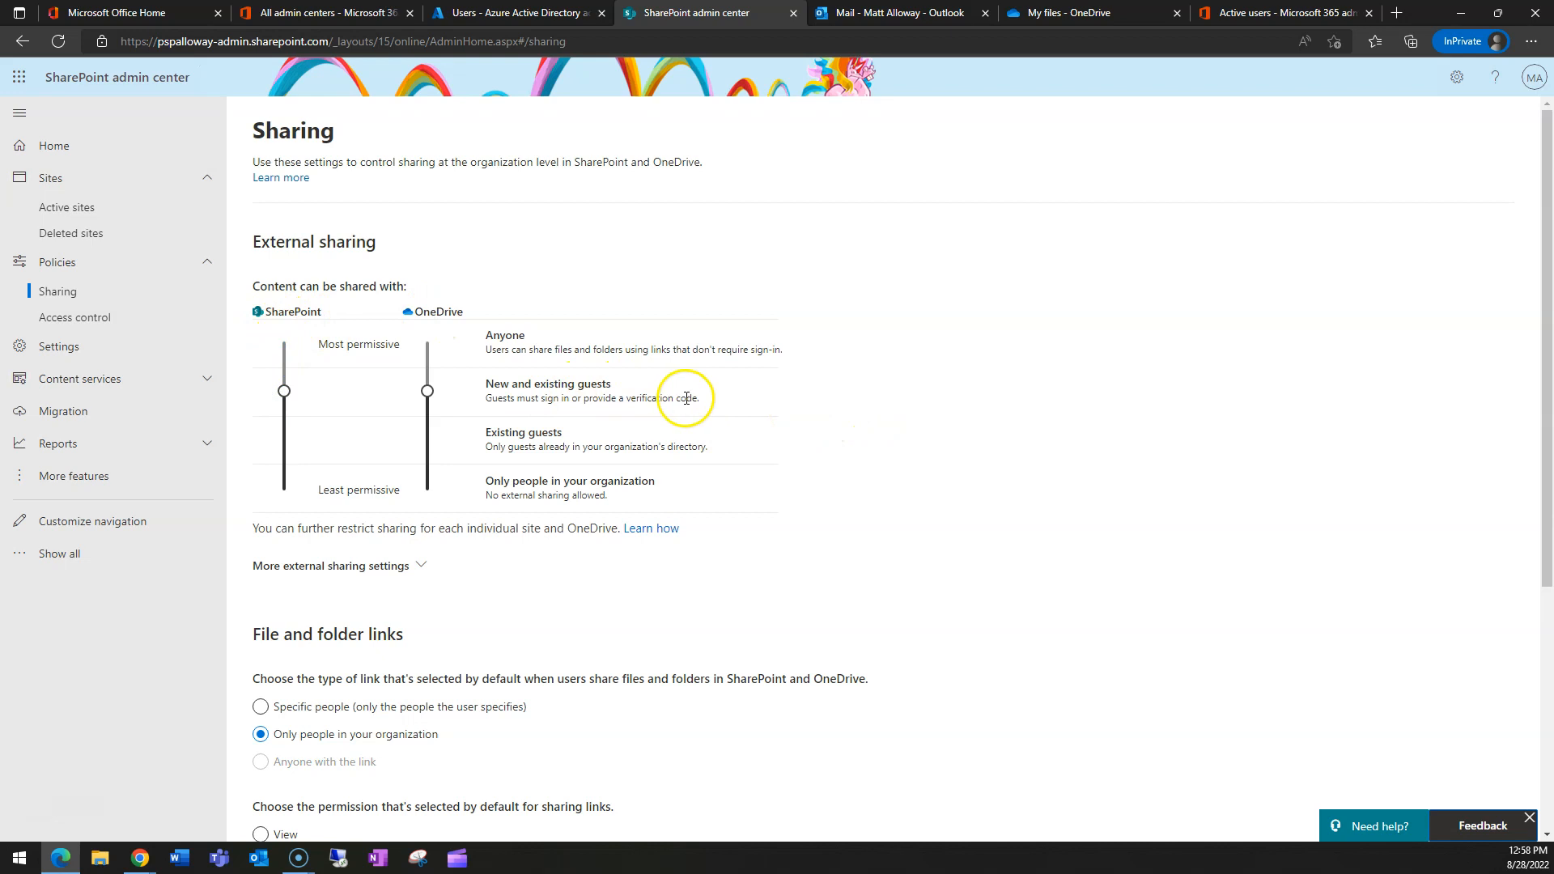
pyautogui.moveTo(283, 392); pyautogui.dragTo(284, 343)
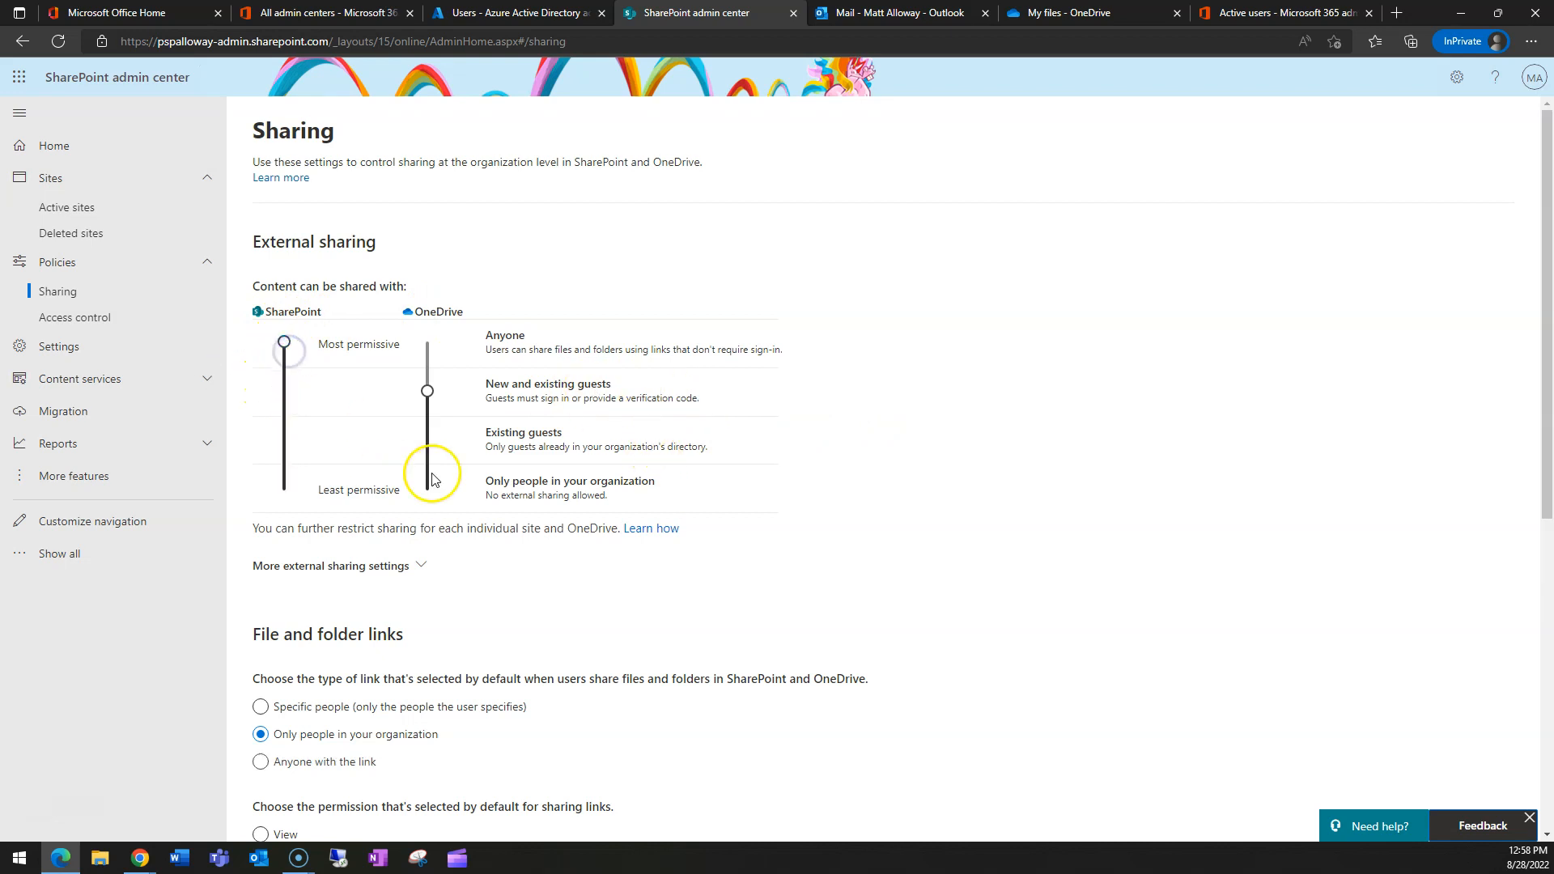
pyautogui.scroll(-3, 570, 535)
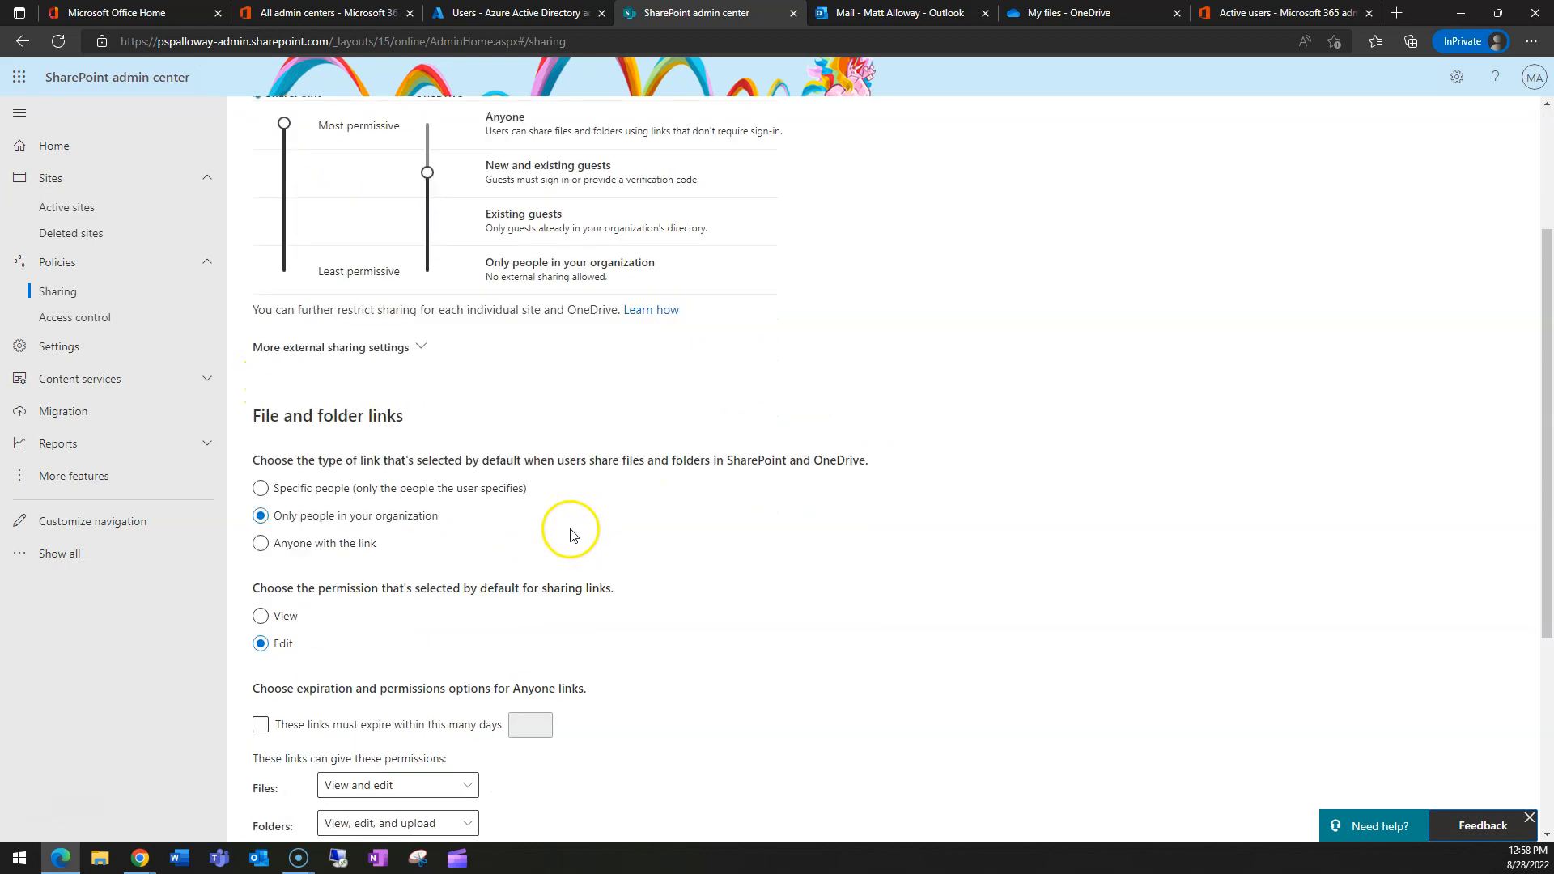
pyautogui.scroll(-4, 571, 534)
pyautogui.click(284, 719)
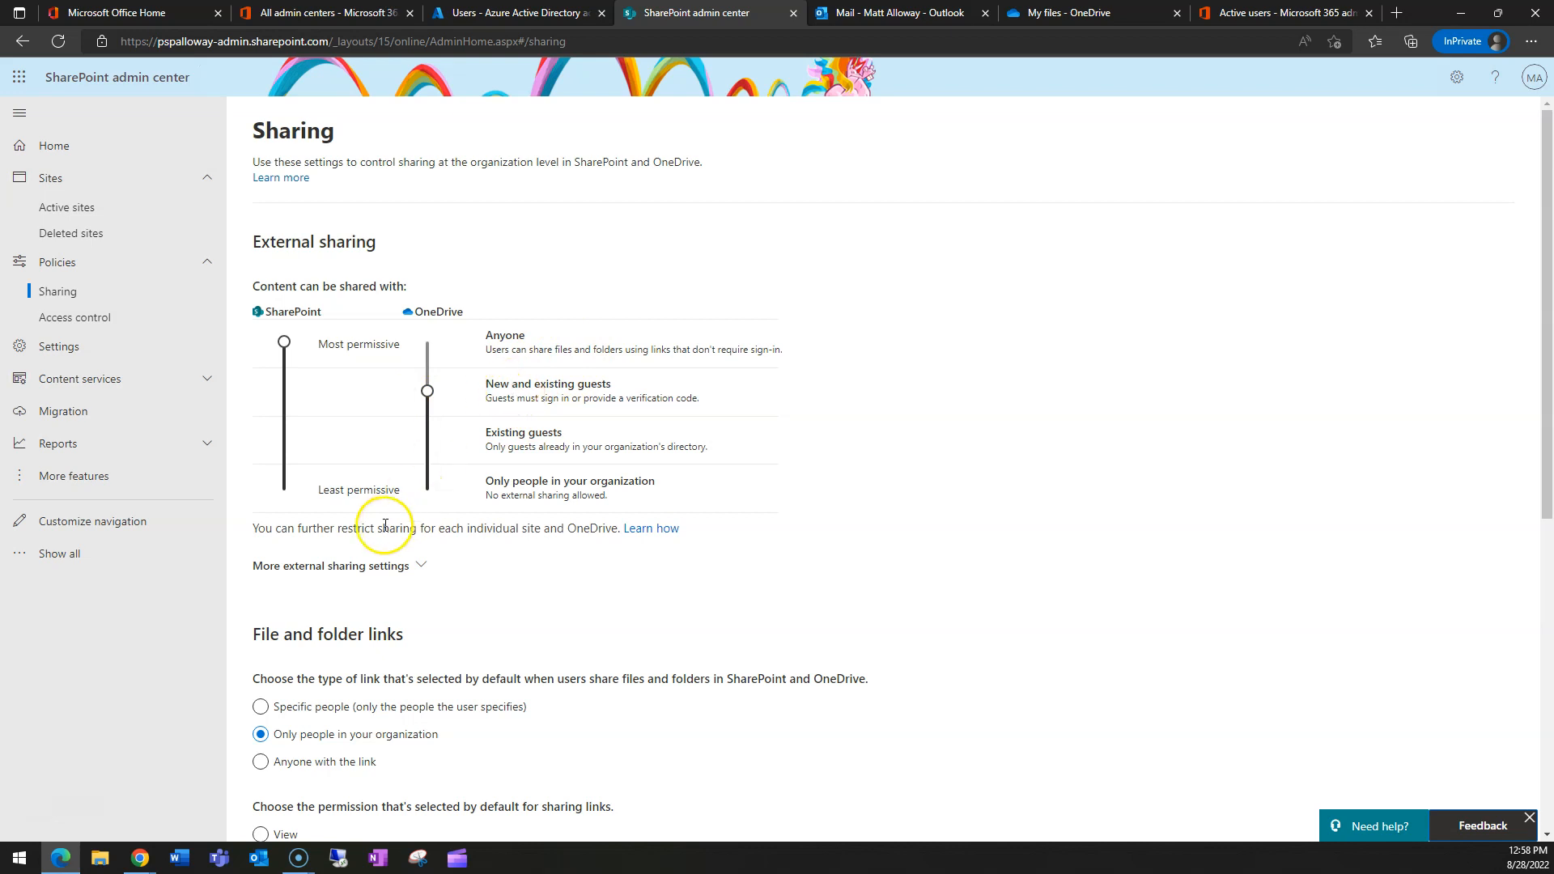
# - Expand More external sharing settings and turn the domain and security-group limits on, then off again
pyautogui.click(379, 566)
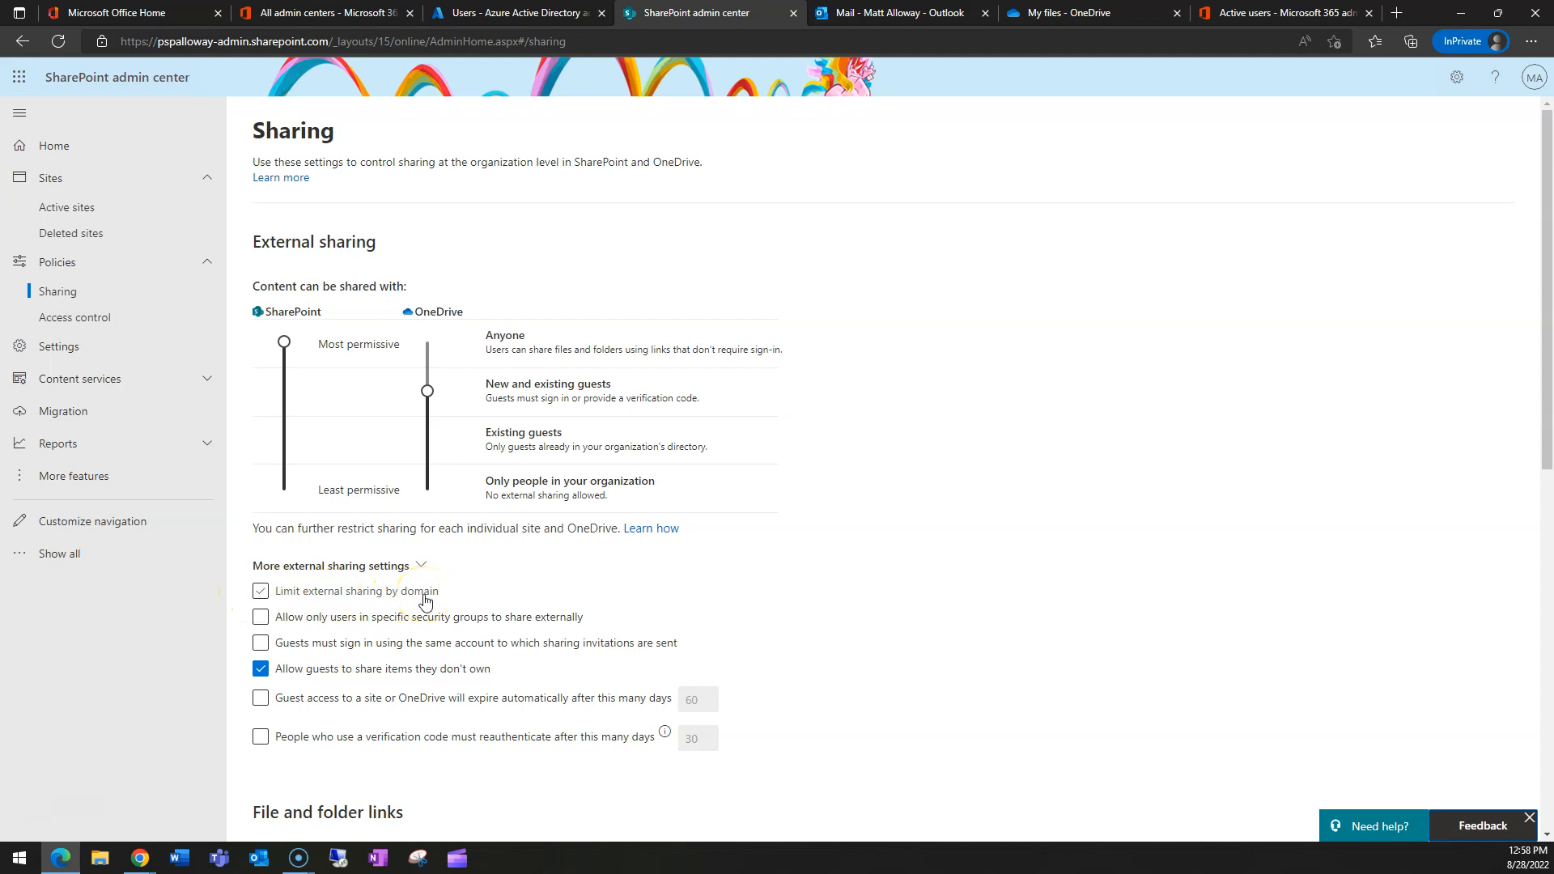
pyautogui.click(427, 601)
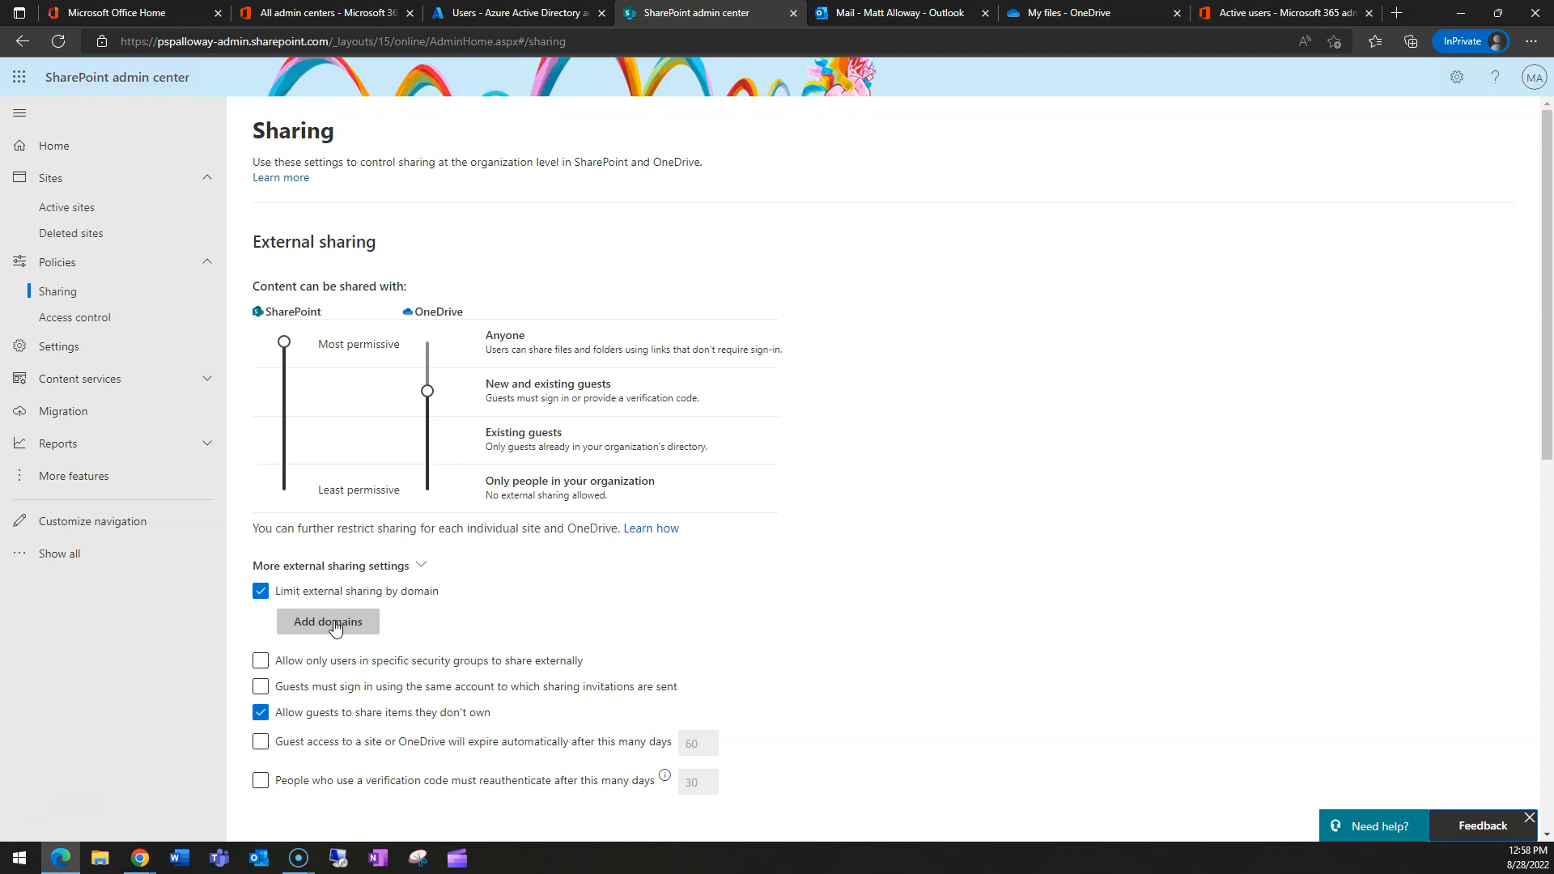
pyautogui.click(266, 595)
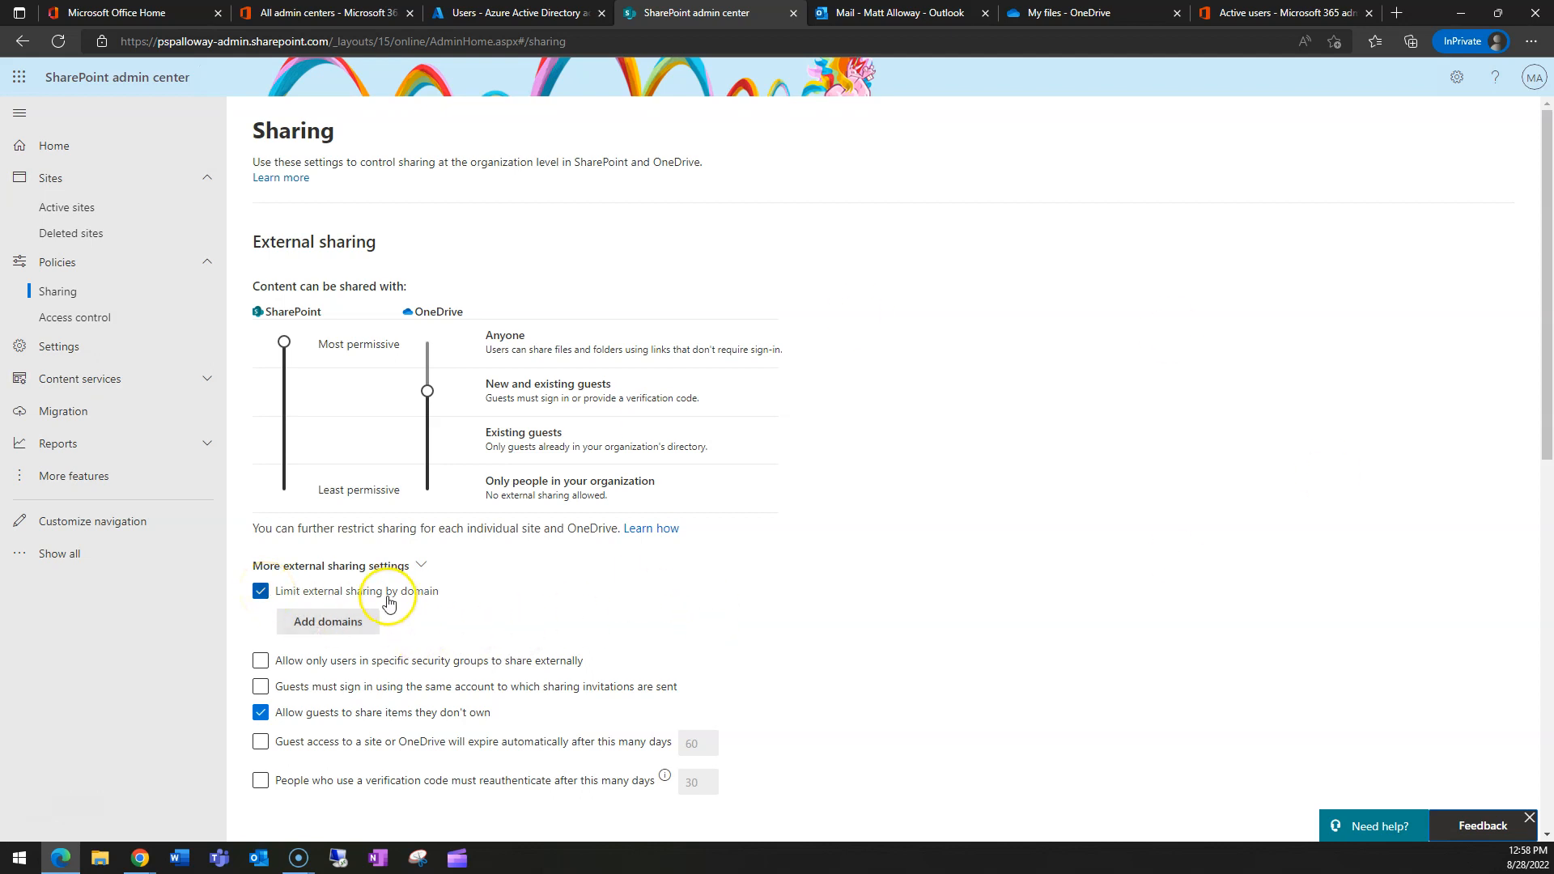
pyautogui.click(262, 593)
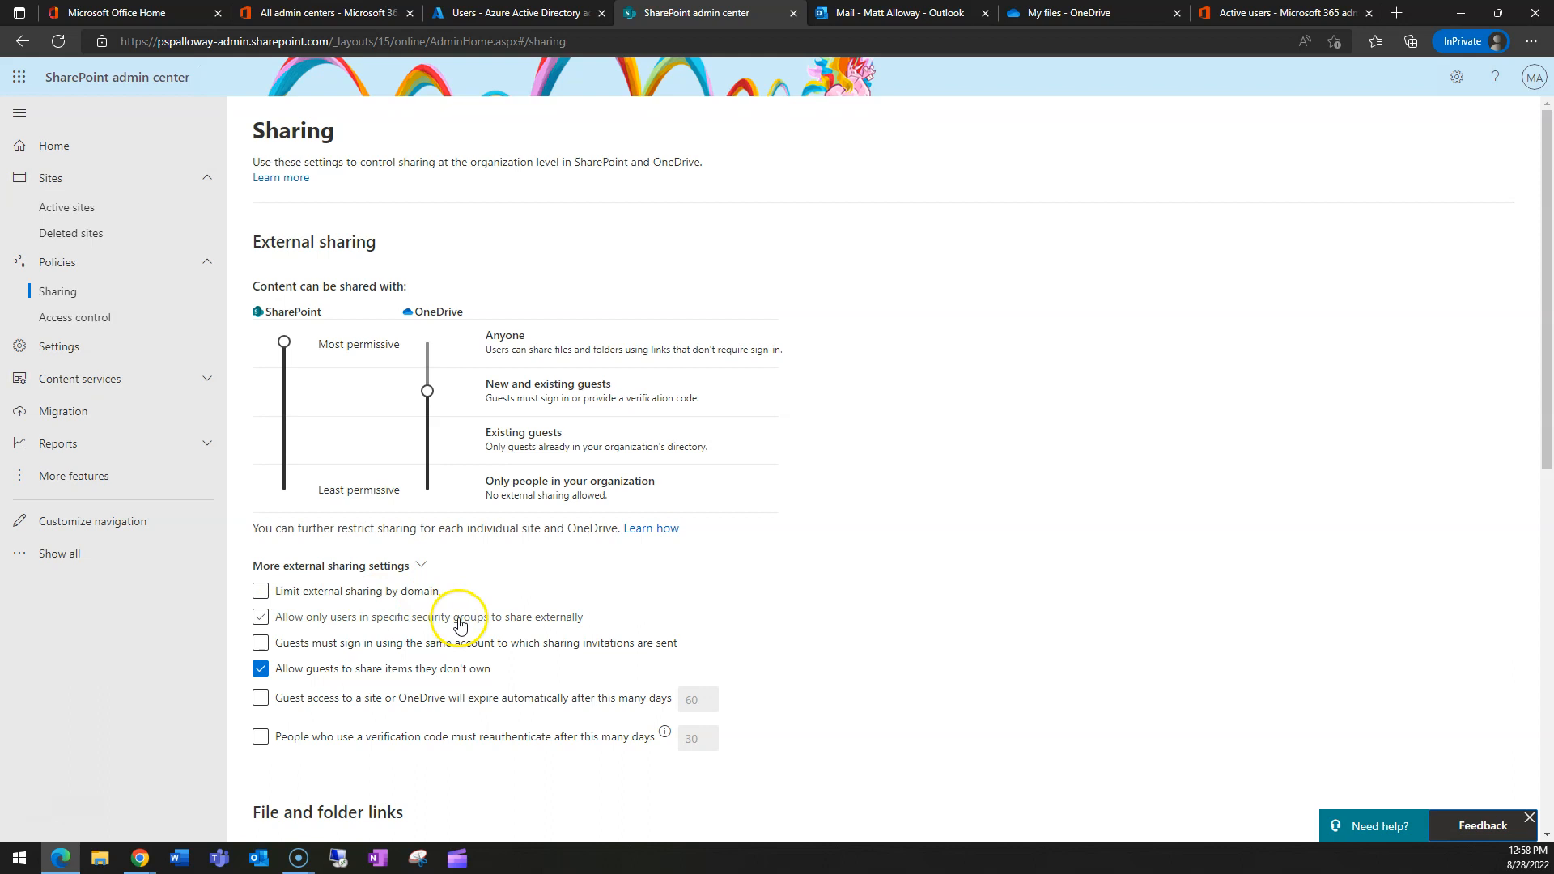
pyautogui.click(306, 625)
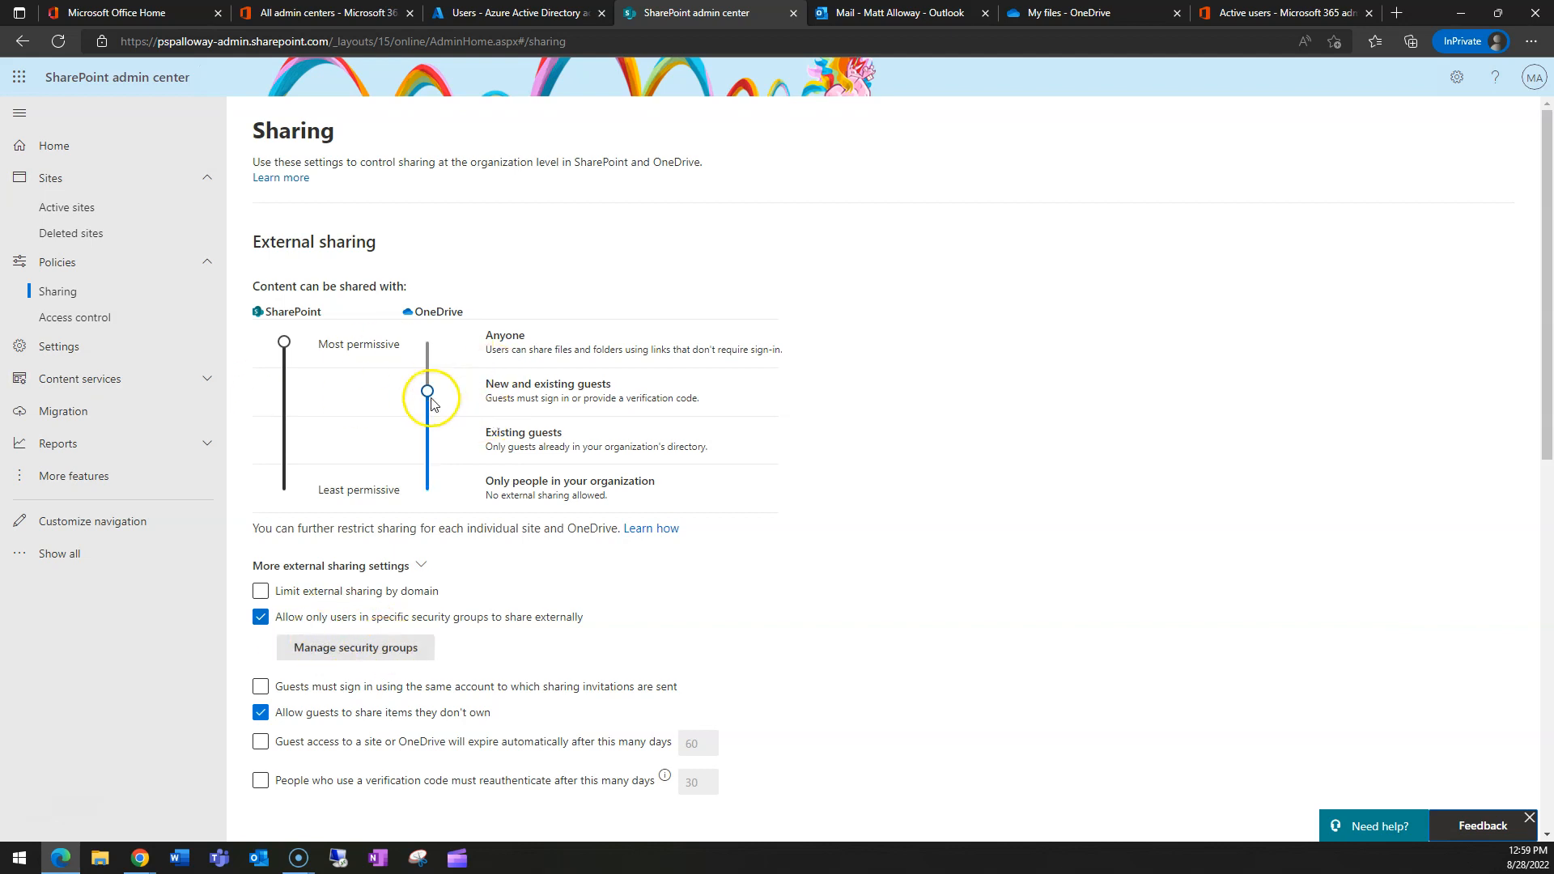
pyautogui.click(259, 620)
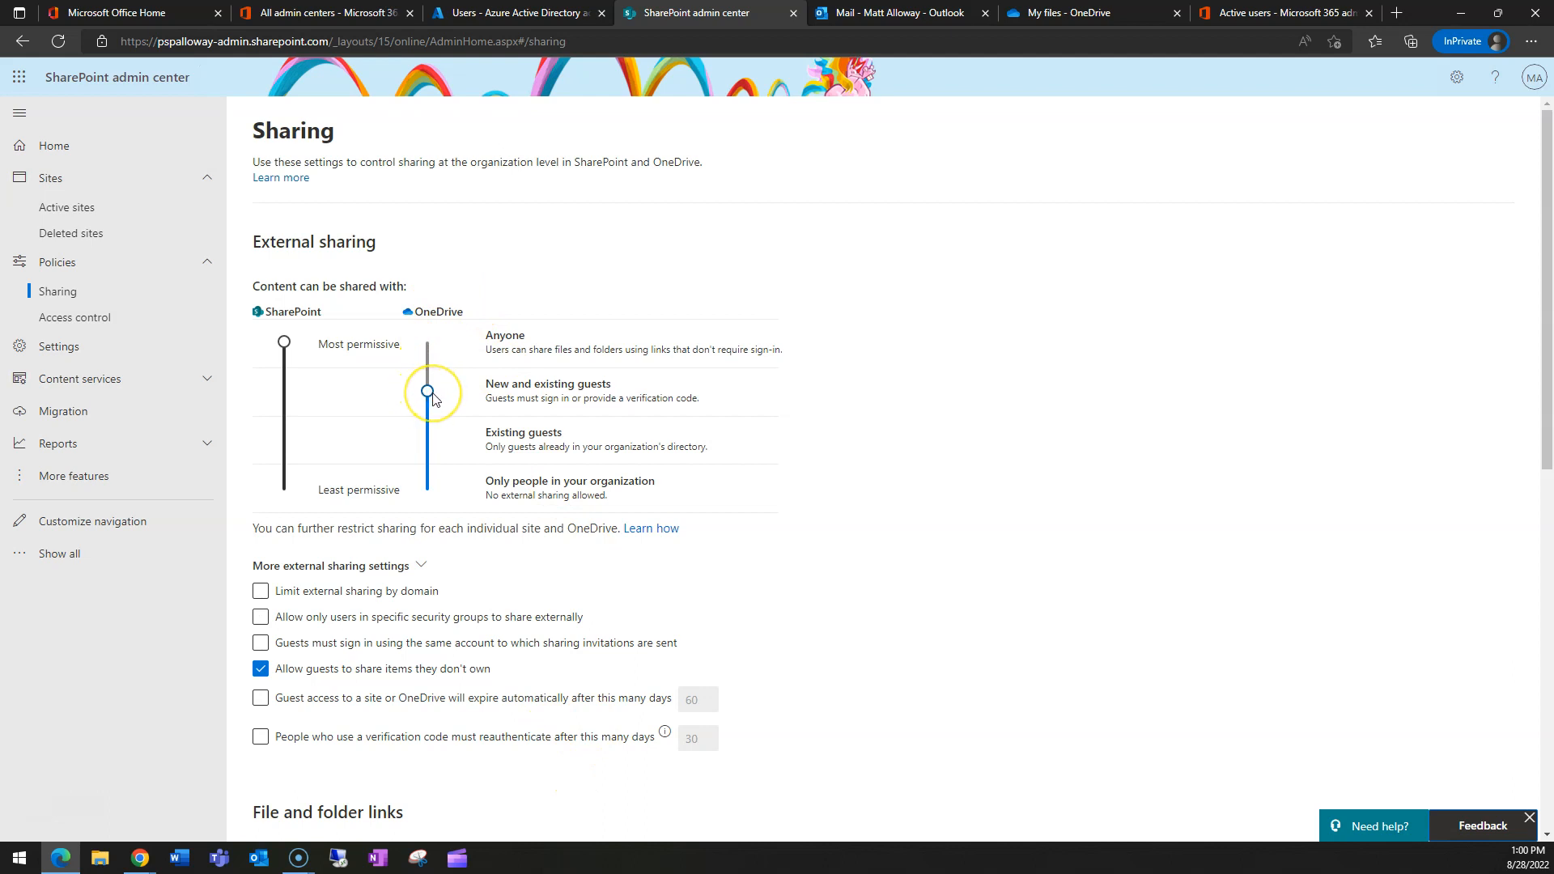
pyautogui.click(296, 317)
# - Drop SharePoint to organization-only, restore it to Anyone, and raise OneDrive to New and existing guests
pyautogui.click(288, 314)
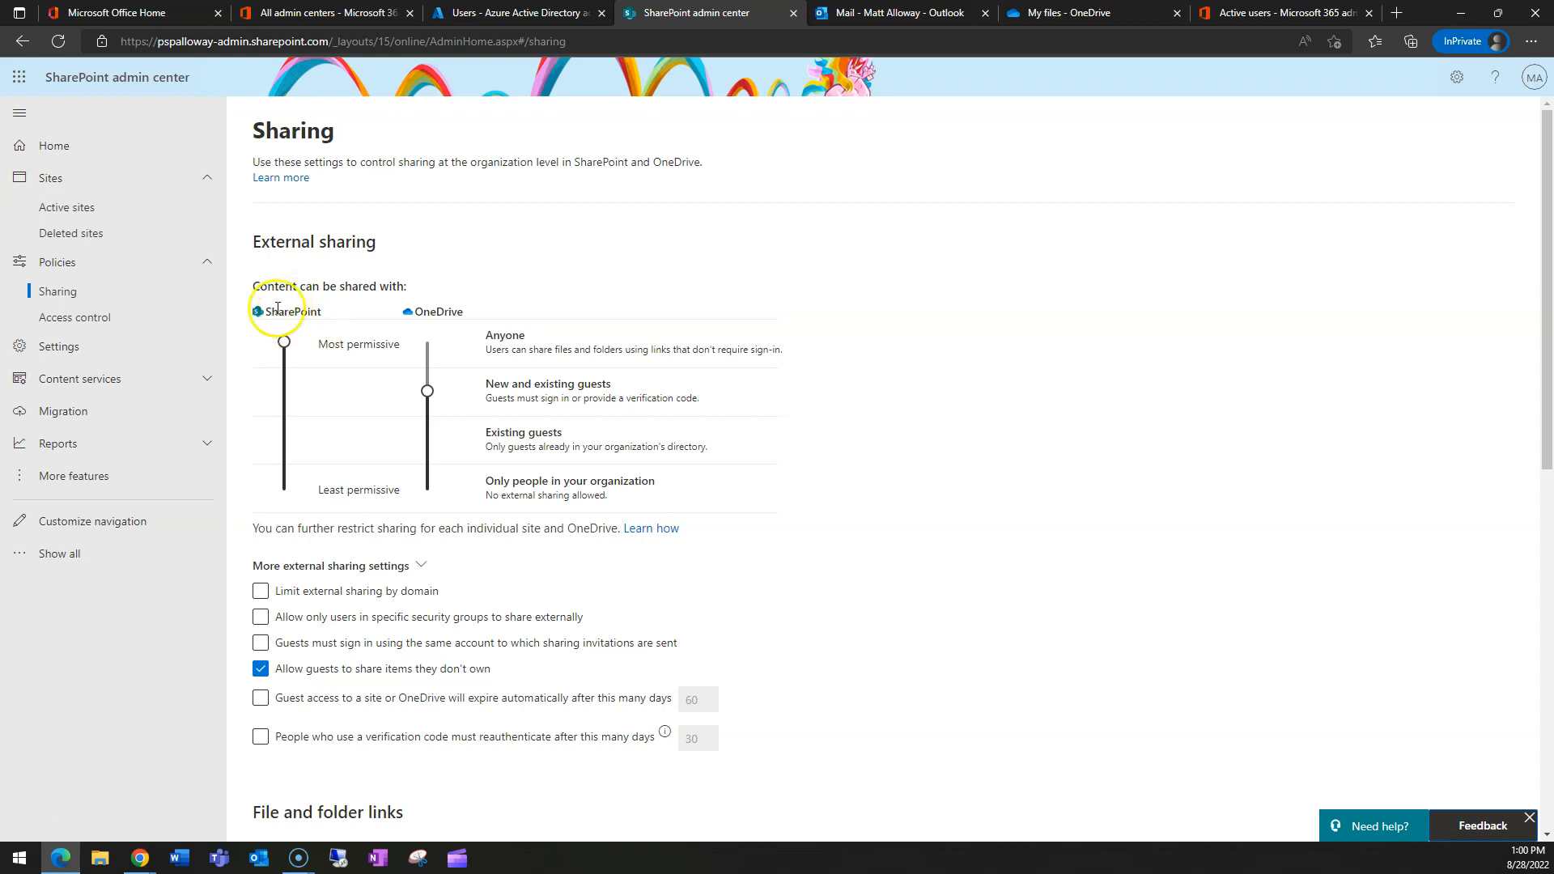
pyautogui.click(284, 341)
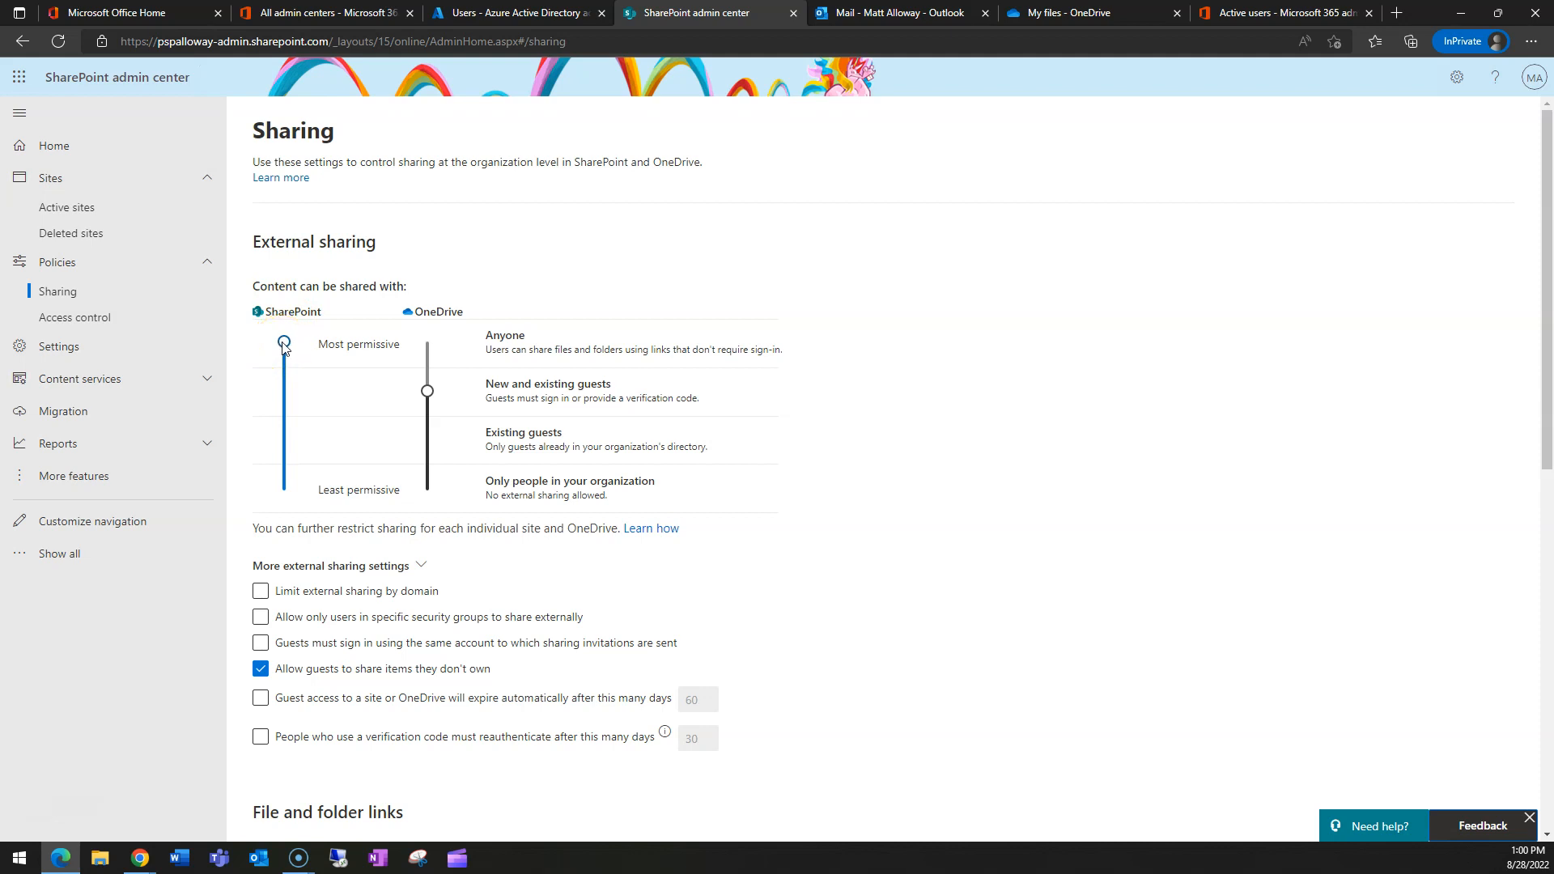
pyautogui.moveTo(284, 346); pyautogui.dragTo(287, 493)
pyautogui.click(280, 314)
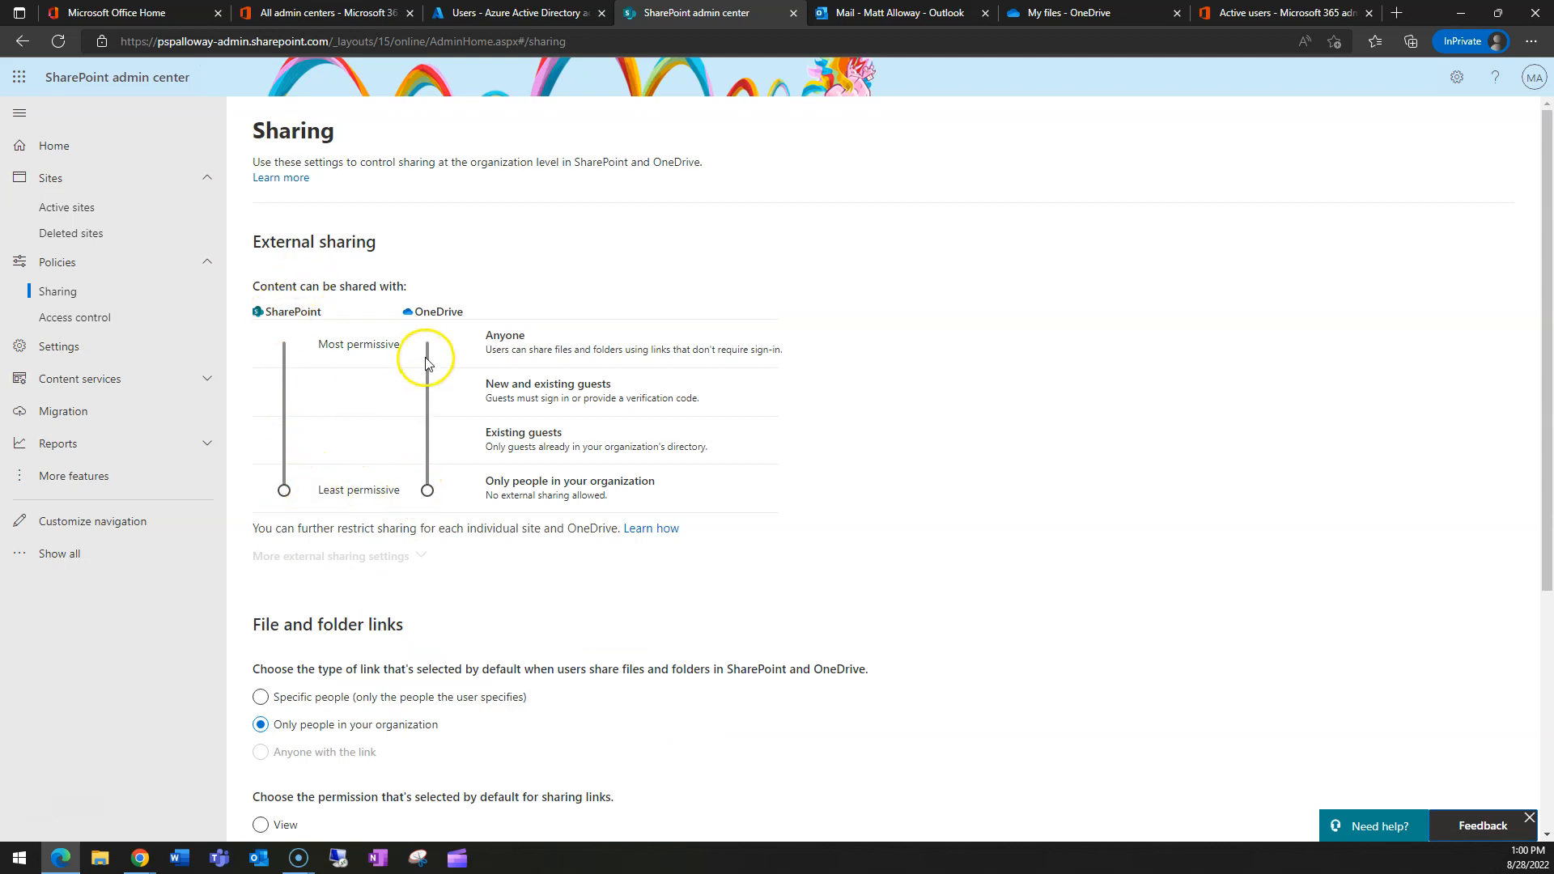
pyautogui.moveTo(280, 478); pyautogui.dragTo(284, 344)
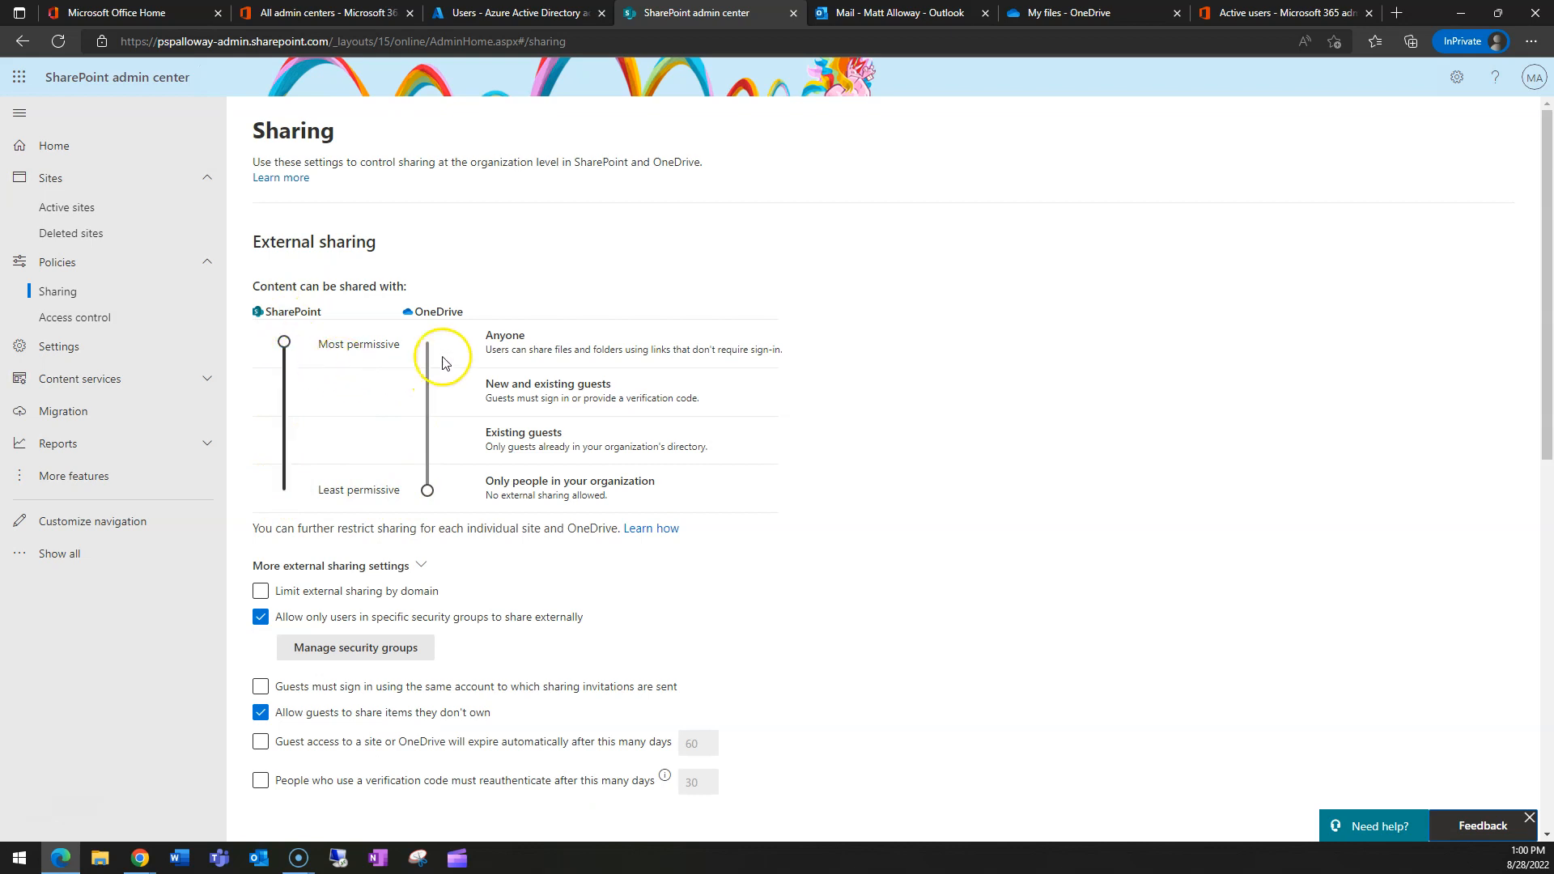
pyautogui.moveTo(440, 478); pyautogui.dragTo(428, 393)
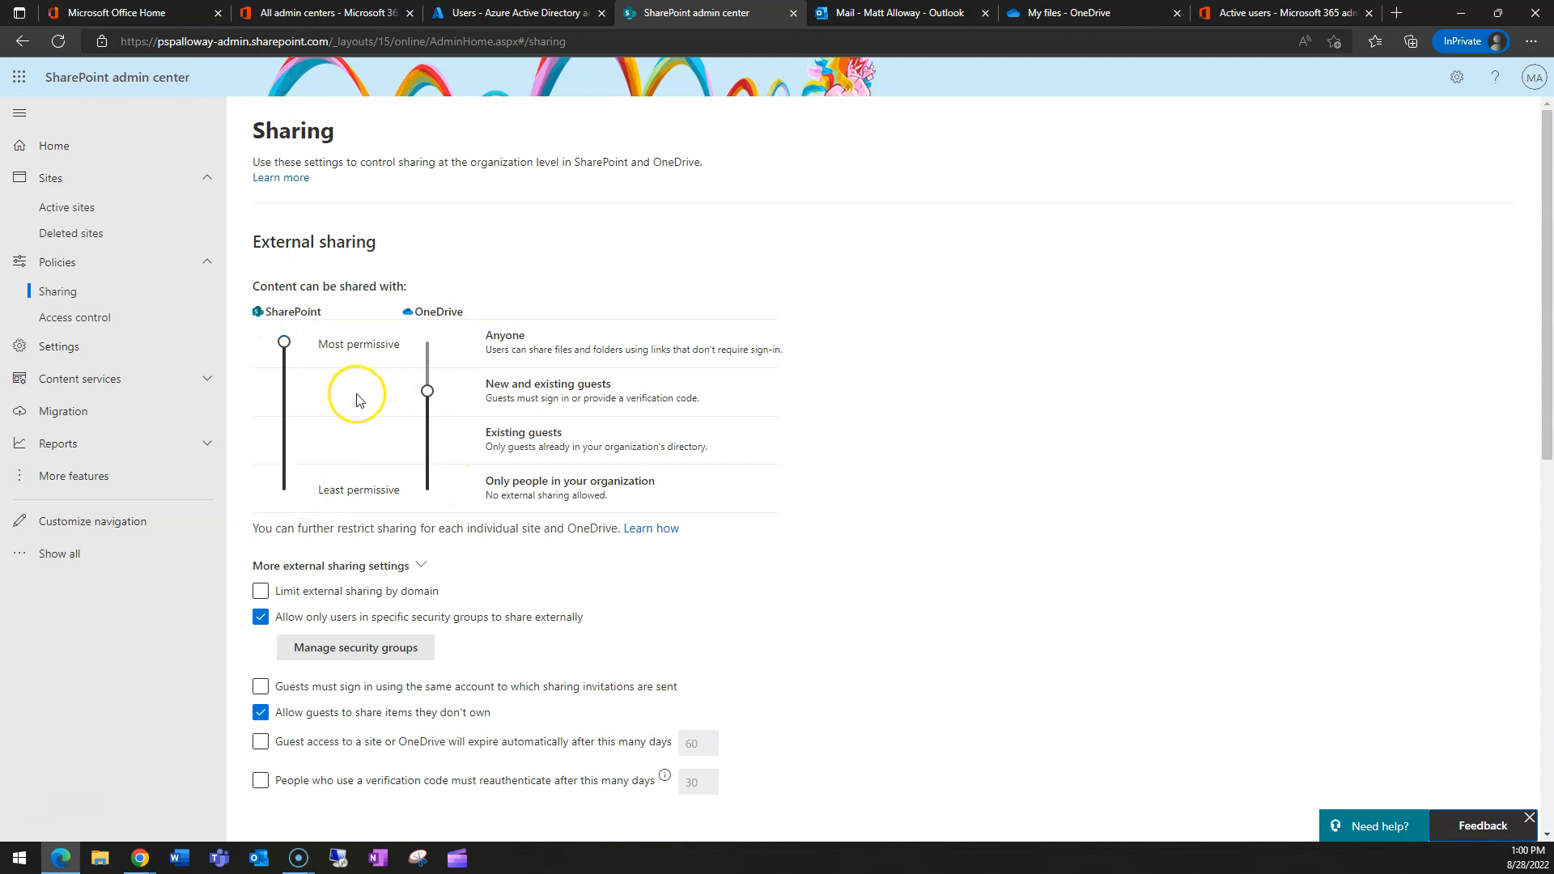
pyautogui.scroll(-3, 713, 522)
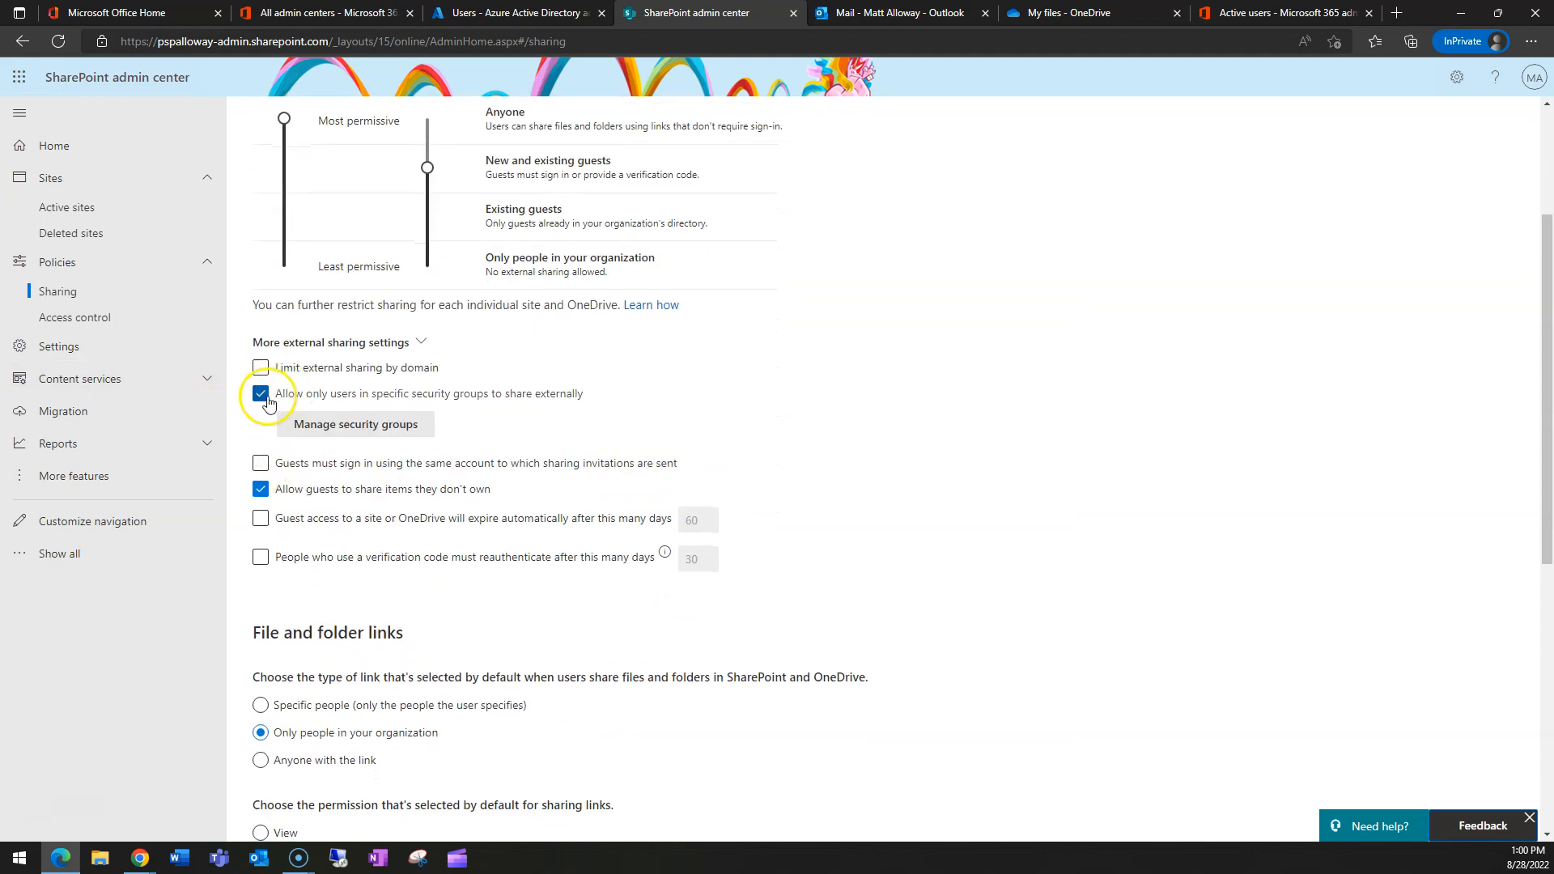
# - Turn off the security-group limit, require invited-account sign-in, and stop guests resharing items they don't own
pyautogui.click(260, 395)
pyautogui.scroll(3, 1010, 389)
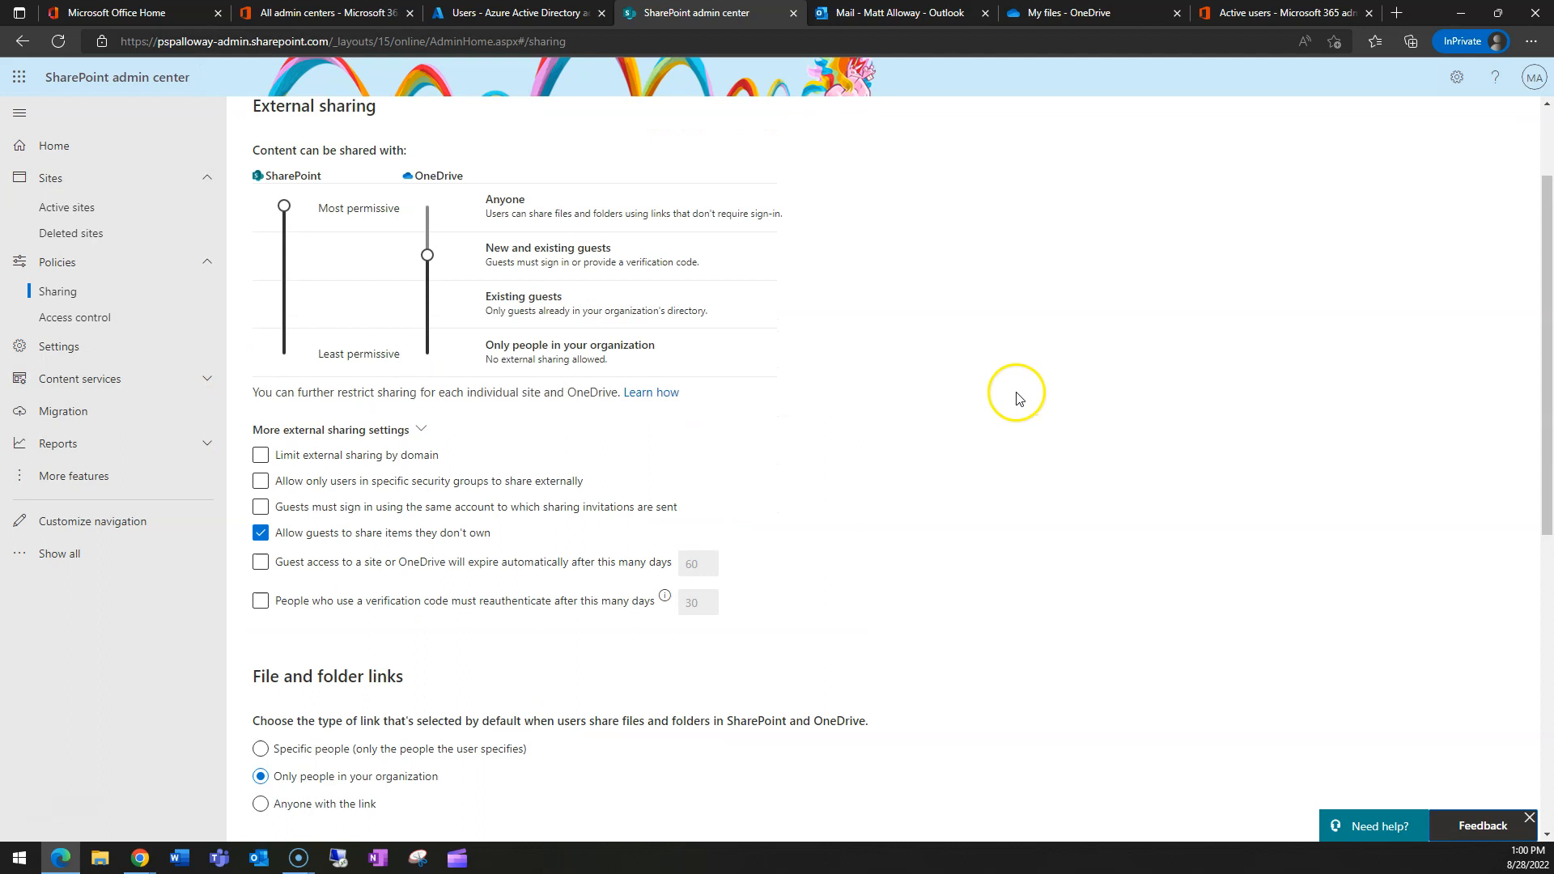
pyautogui.scroll(-3, 621, 484)
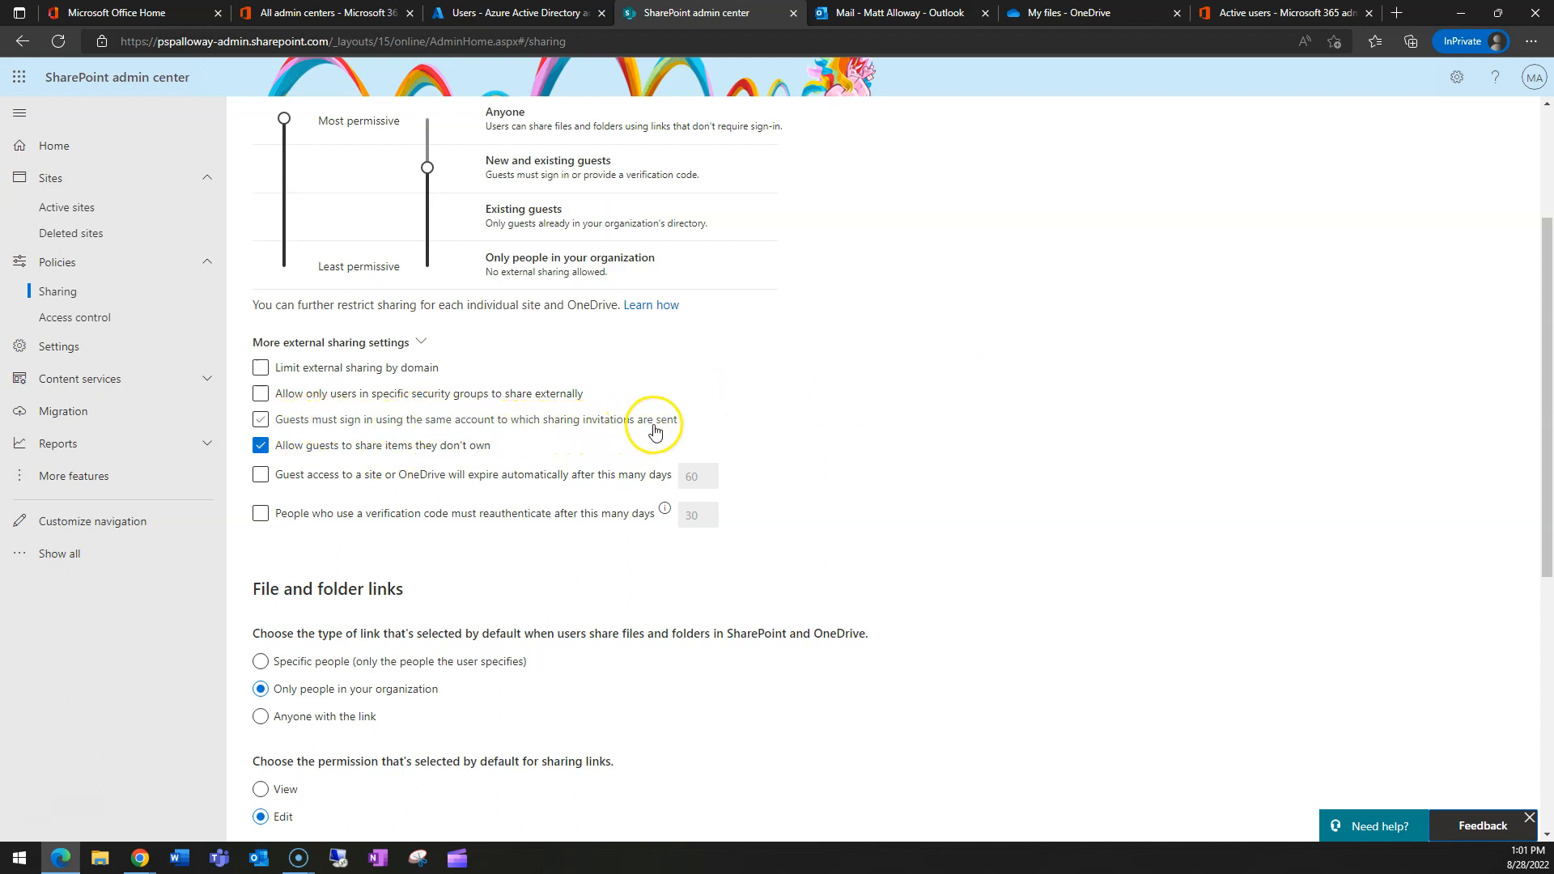
pyautogui.click(261, 420)
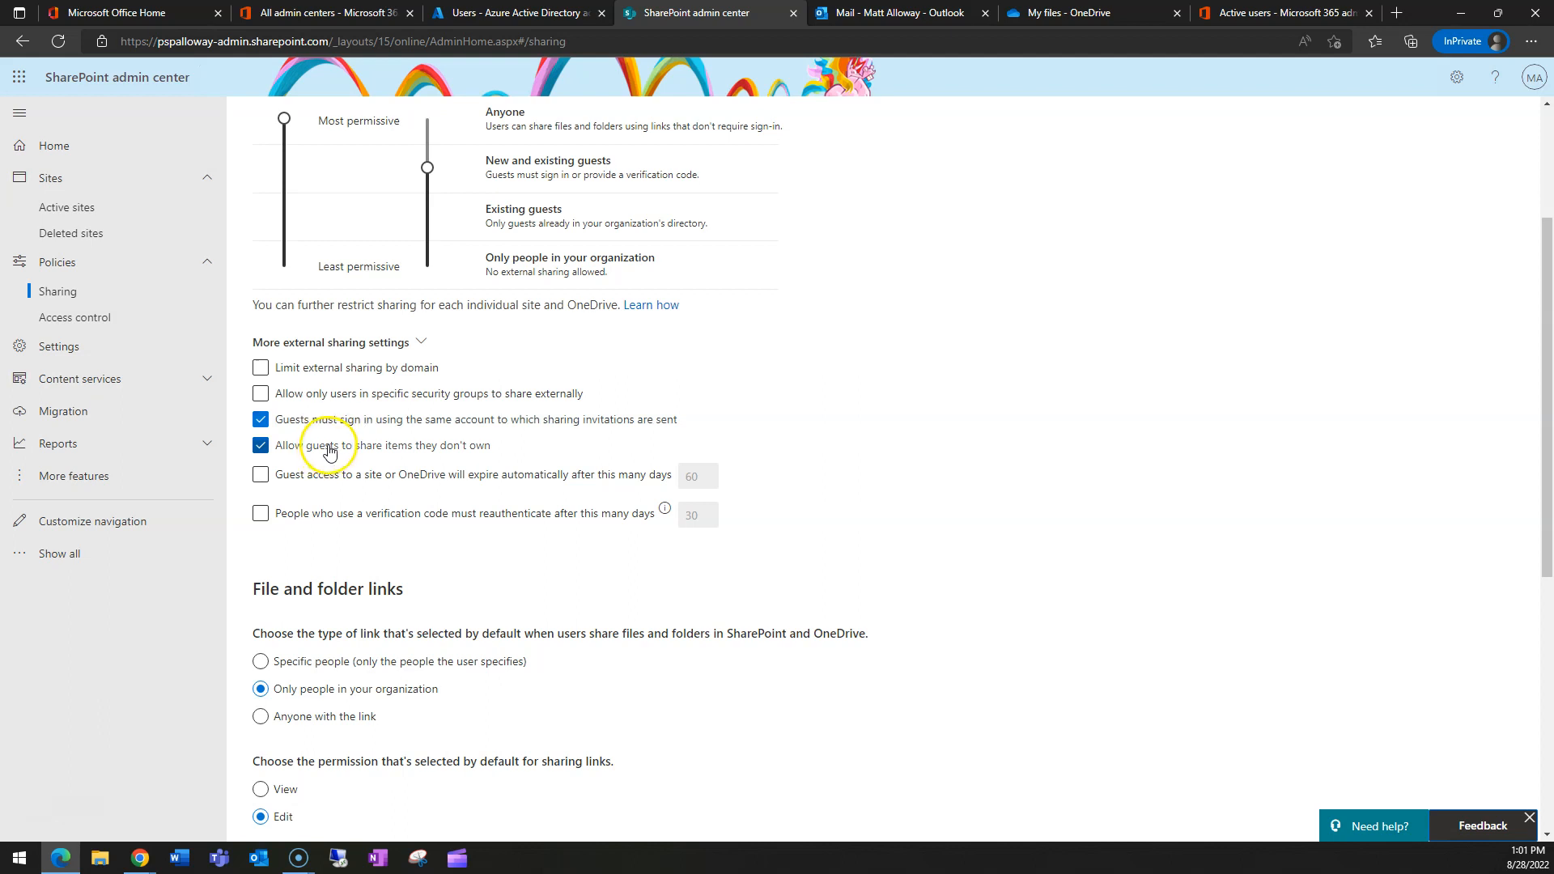
pyautogui.click(335, 449)
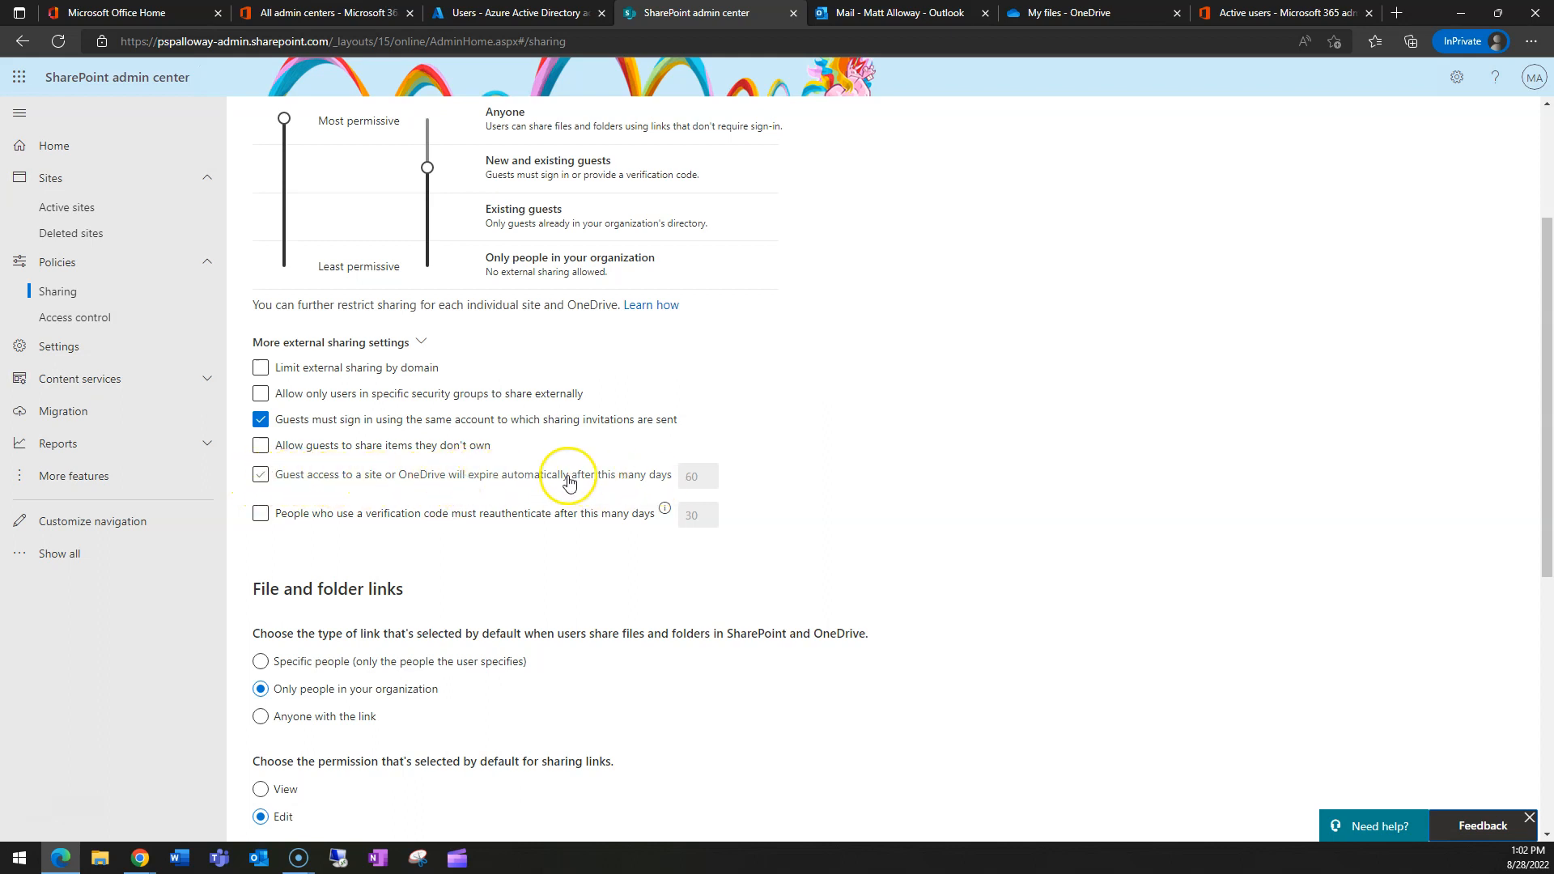
# - Try guest access expiry at 60 and then 180 days, finally leaving guest expiry turned off
pyautogui.click(261, 477)
pyautogui.click(702, 477)
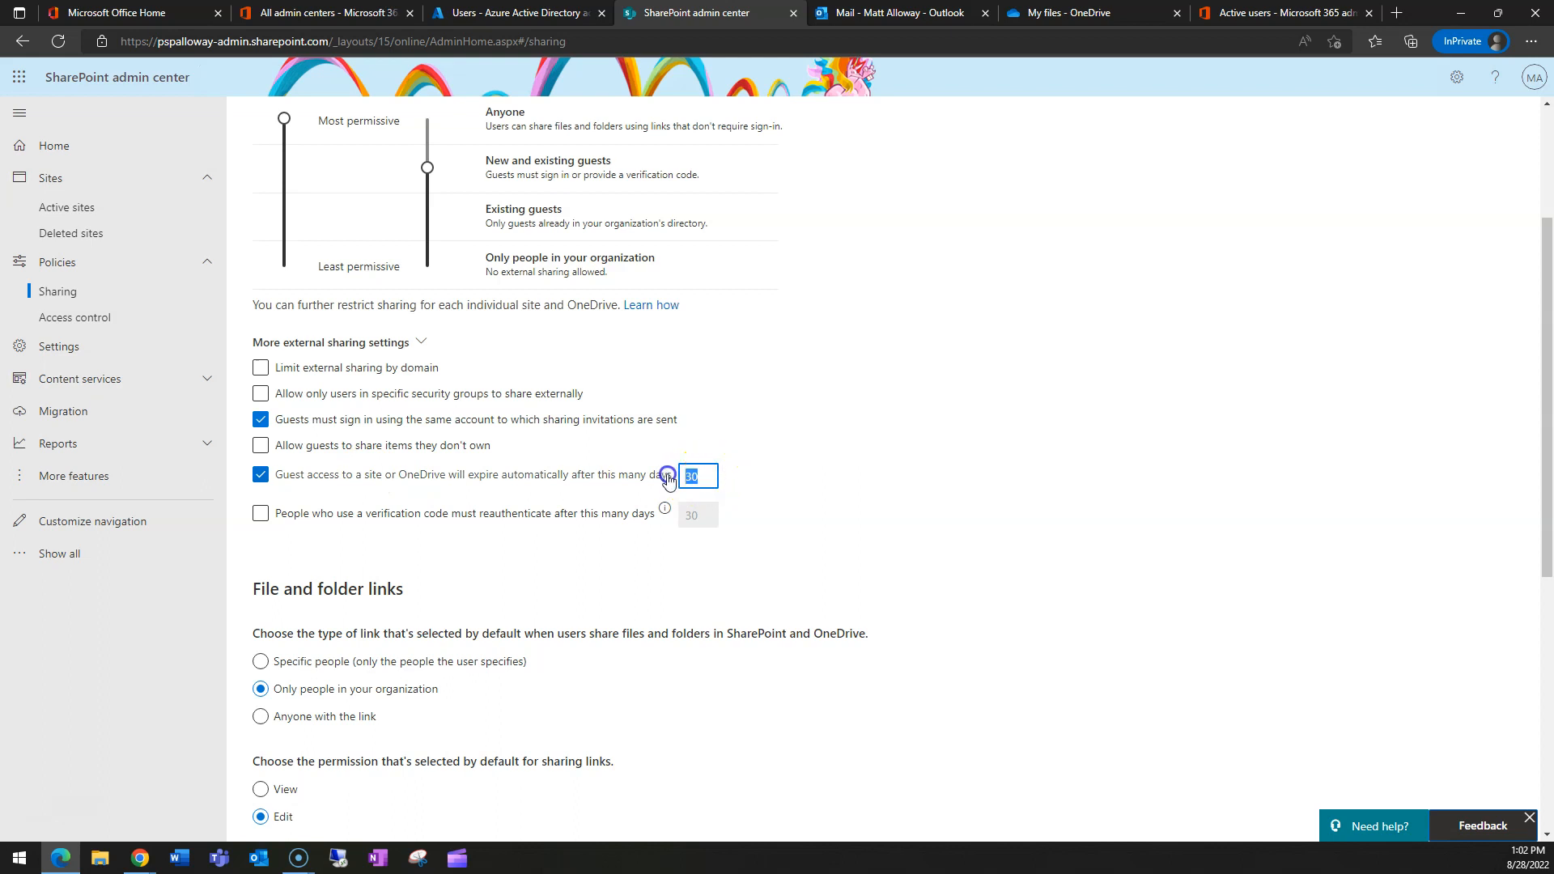
pyautogui.write('60')
pyautogui.click(259, 476)
pyautogui.click(396, 475)
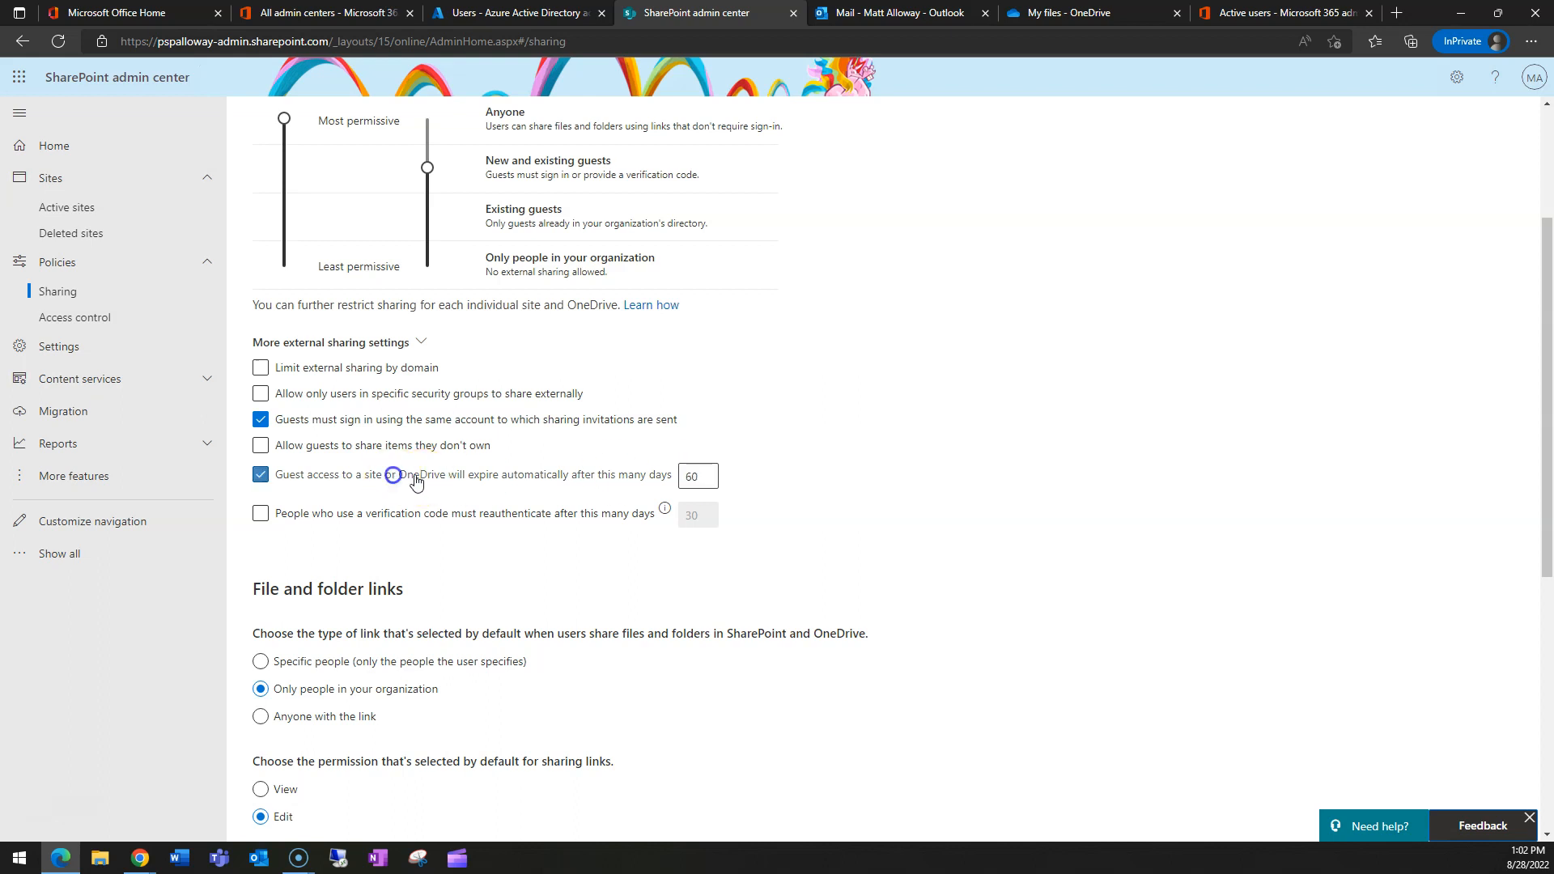
pyautogui.doubleClick(698, 475)
pyautogui.write('180')
pyautogui.click(804, 469)
pyautogui.click(261, 478)
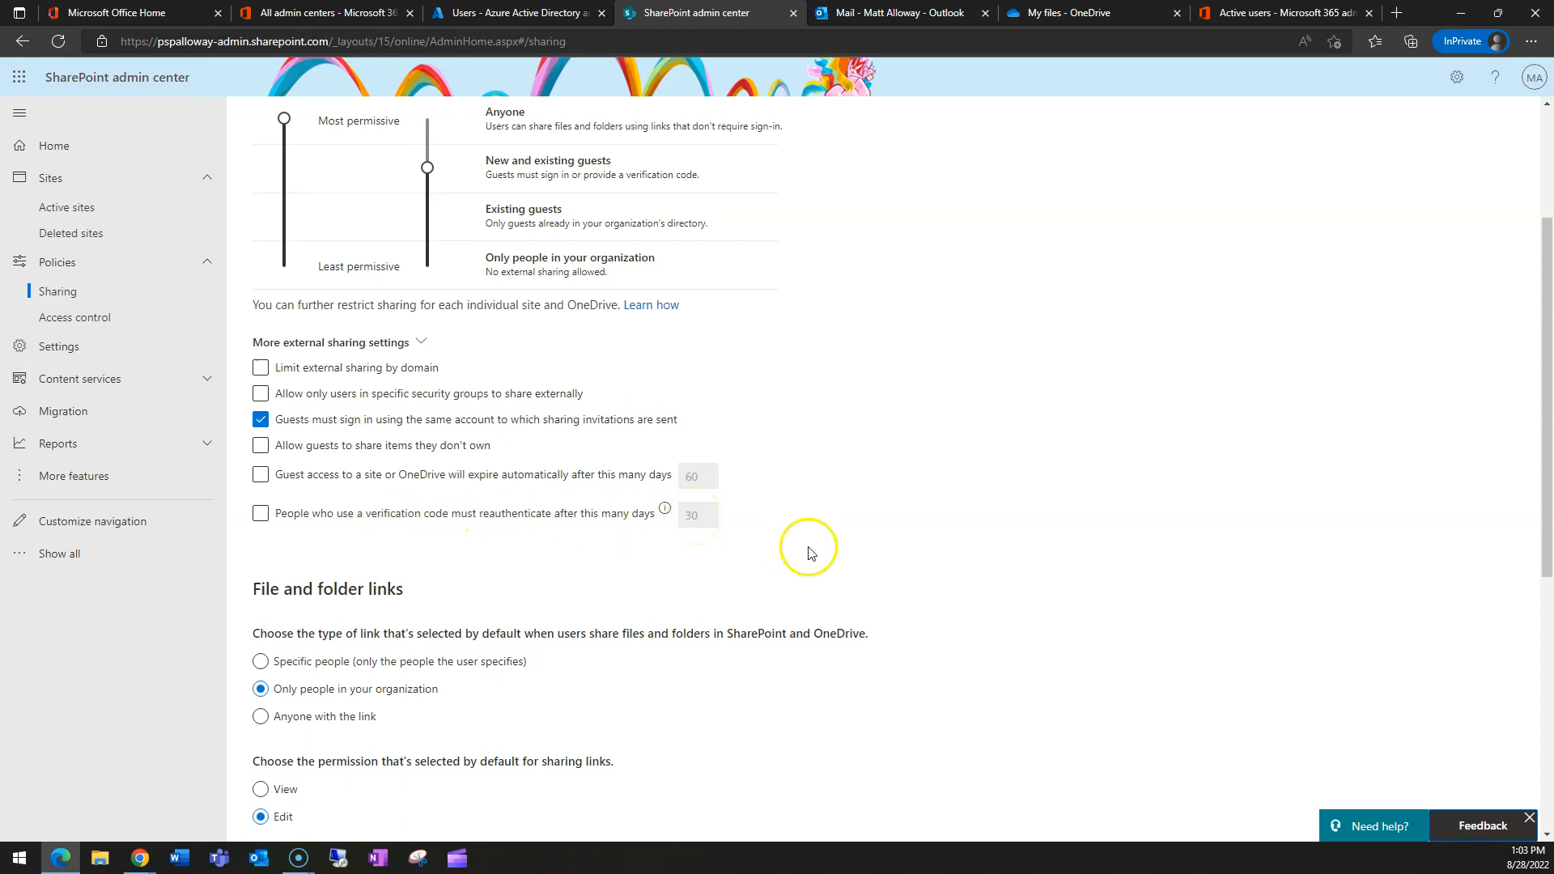
pyautogui.scroll(3, 659, 497)
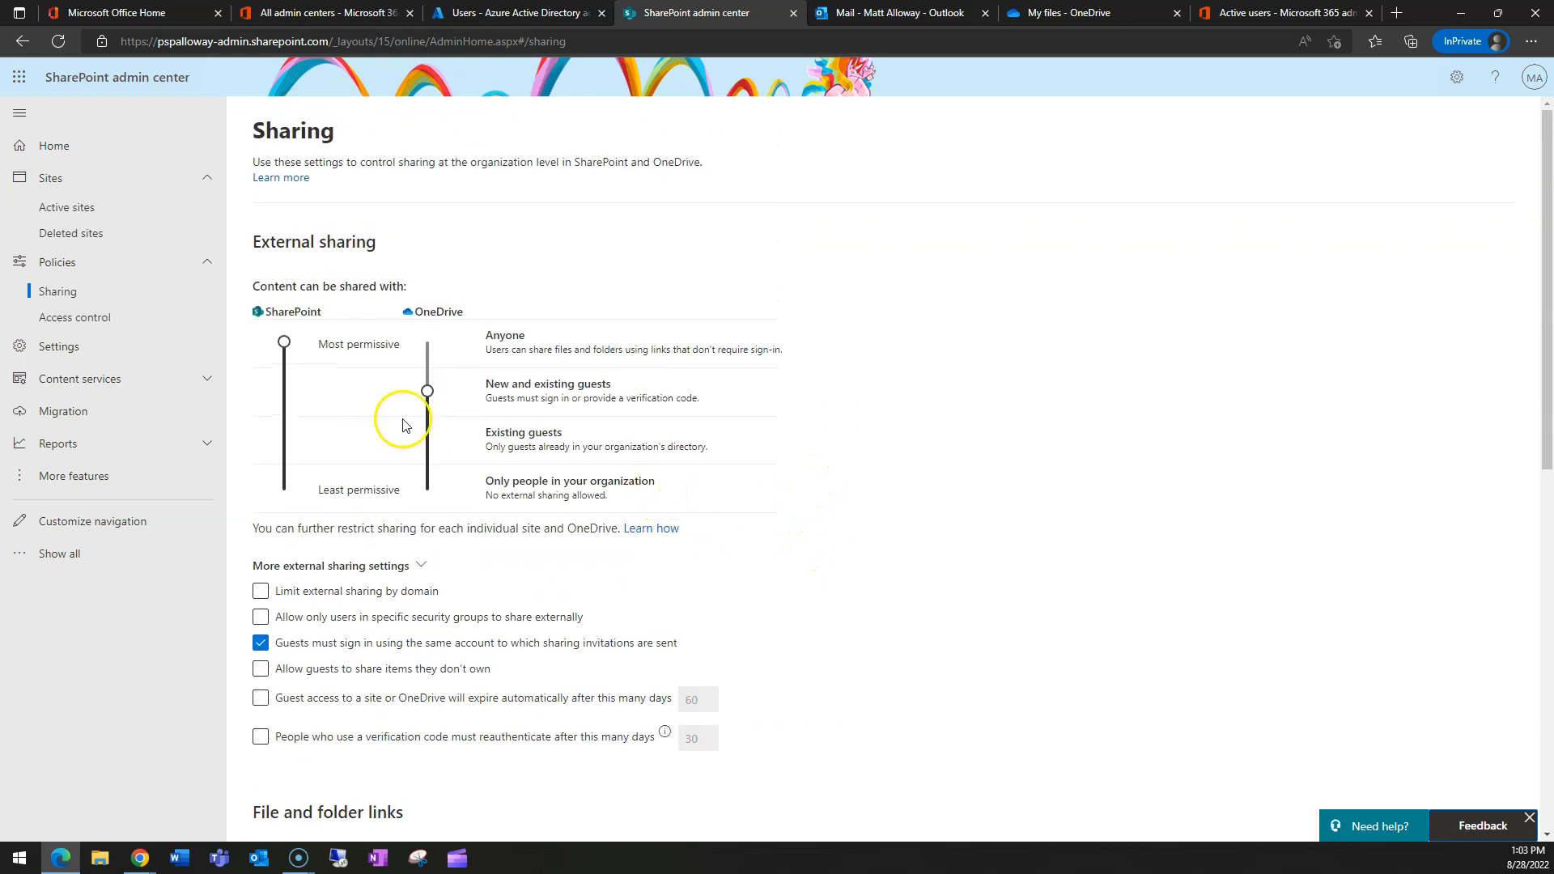
pyautogui.scroll(-15, 470, 535)
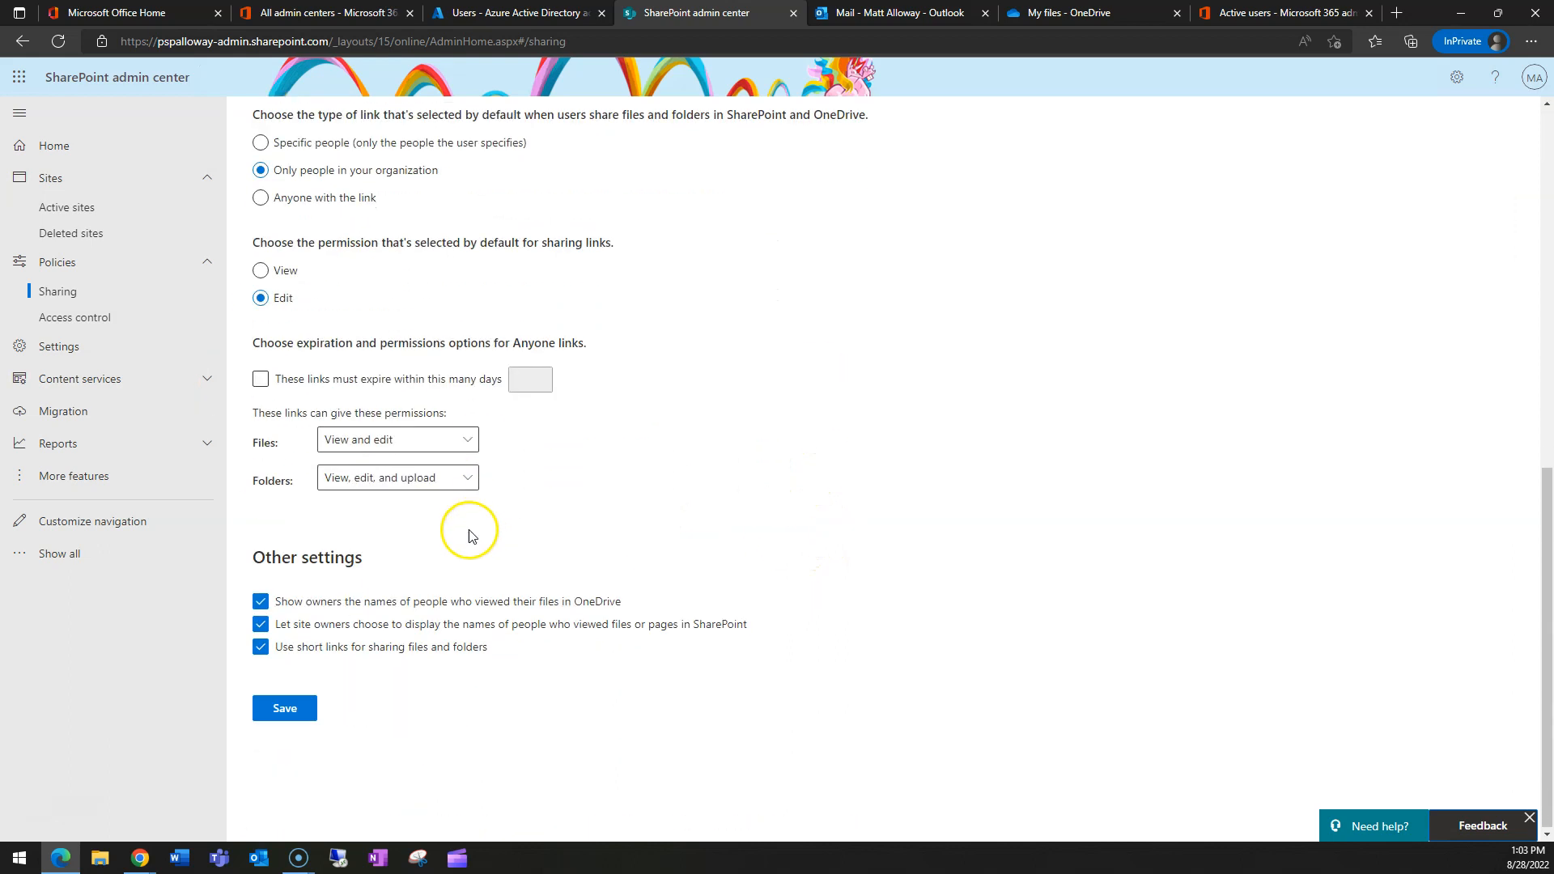
pyautogui.scroll(6, 347, 617)
pyautogui.scroll(-5, 329, 636)
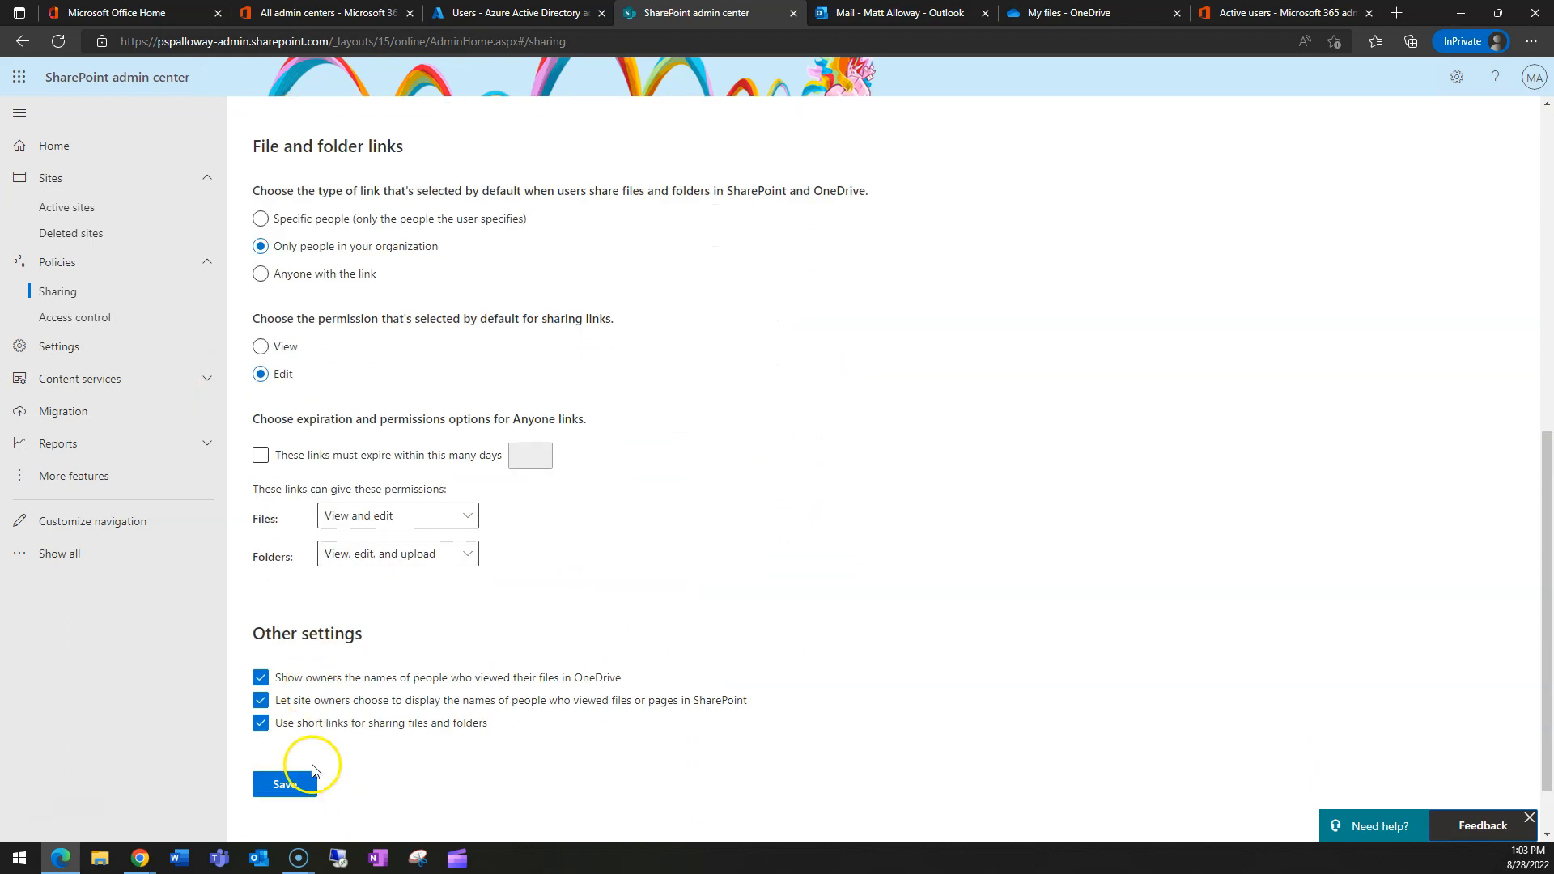
pyautogui.click(304, 783)
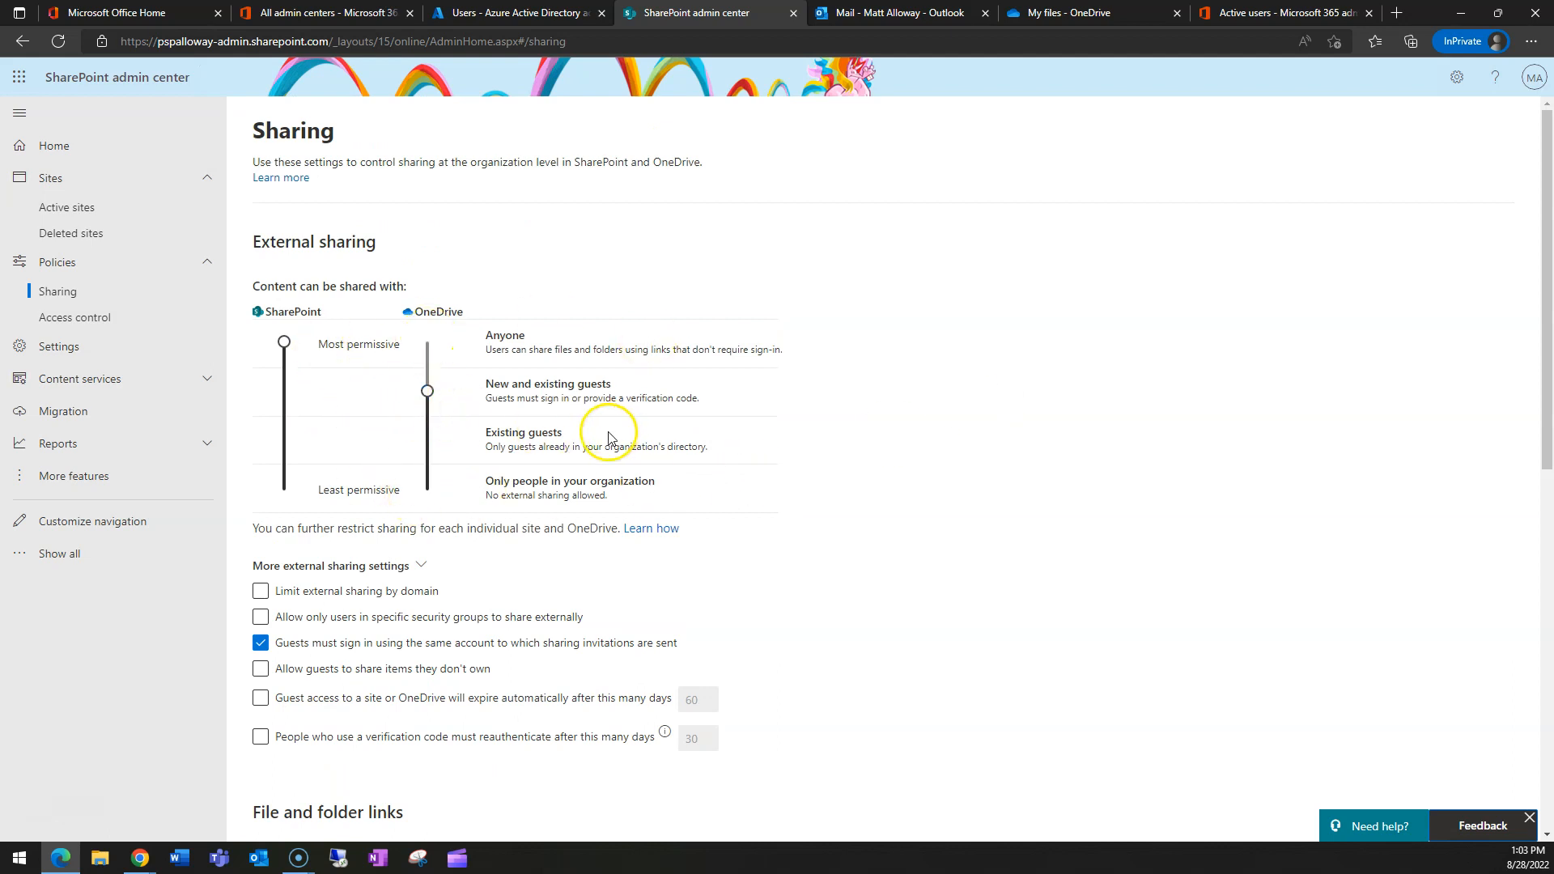
pyautogui.moveTo(488, 385); pyautogui.dragTo(660, 388)
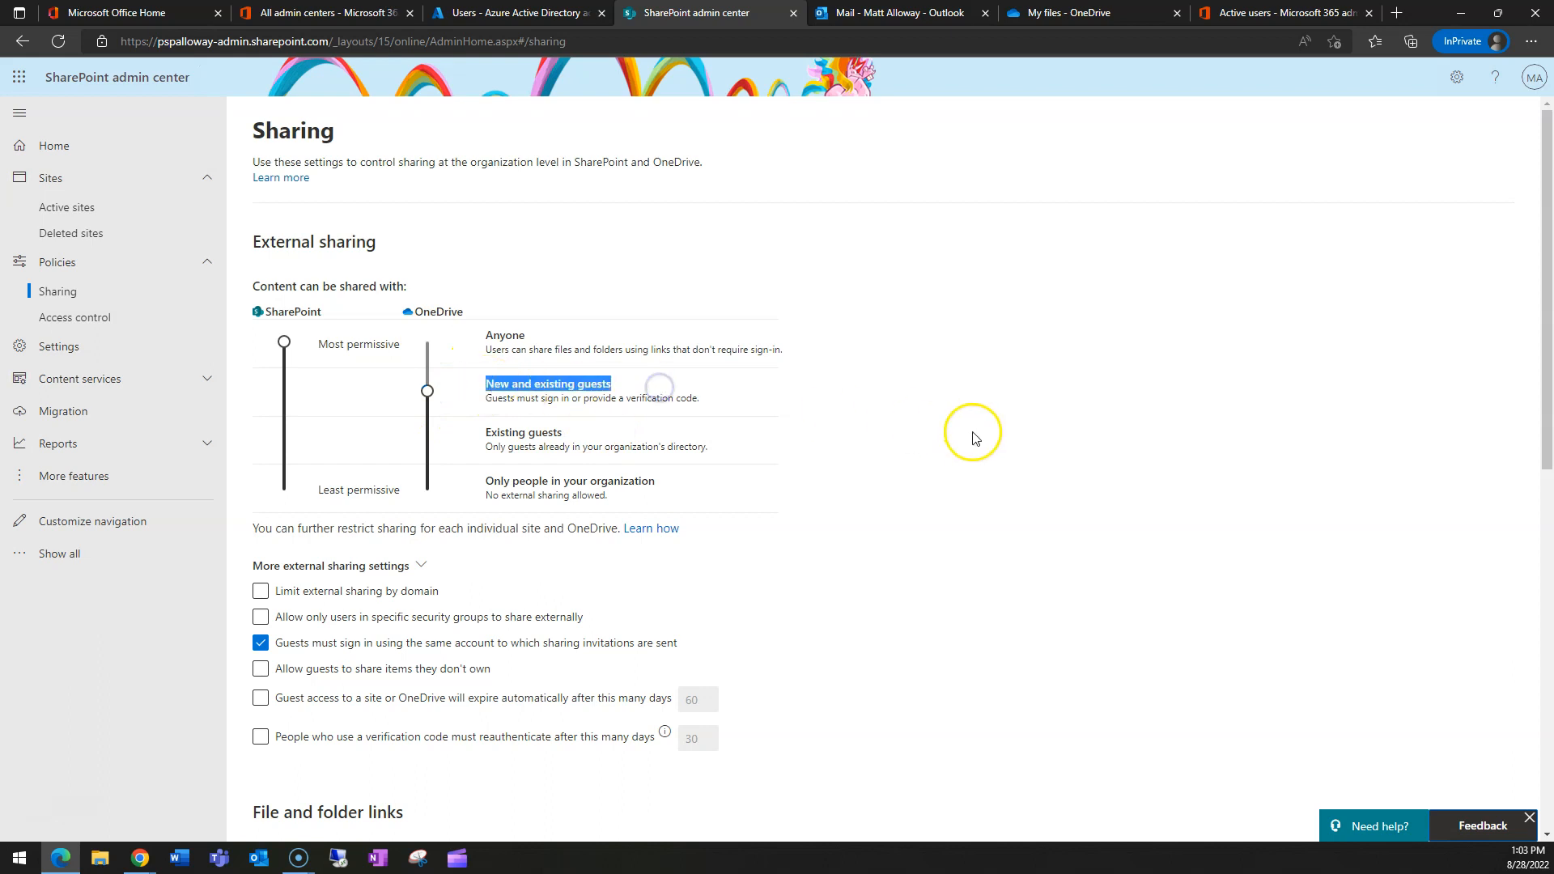
pyautogui.click(803, 402)
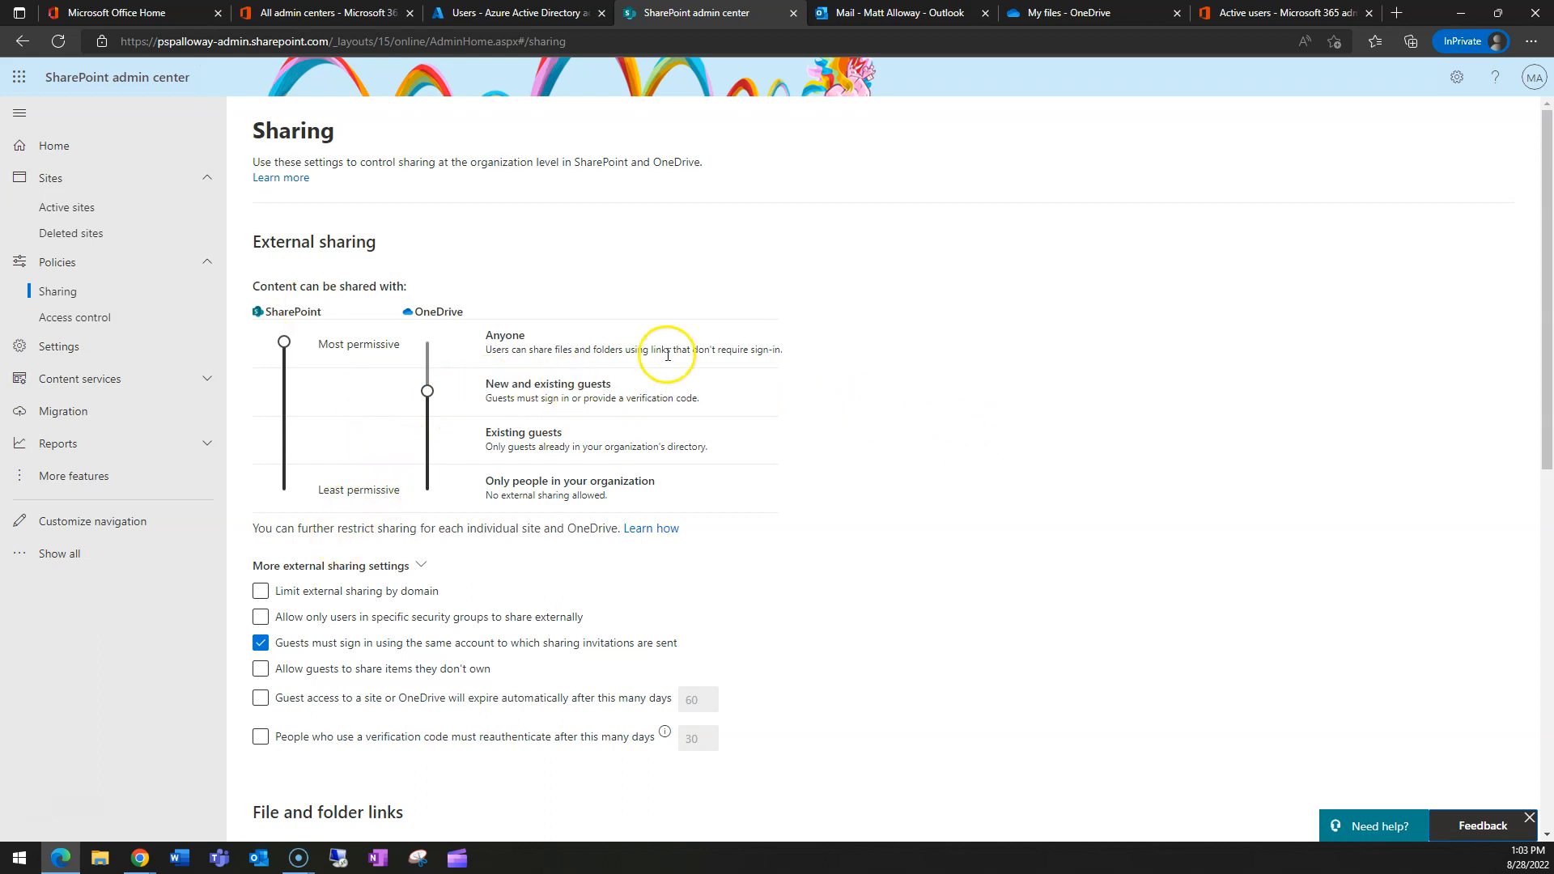
pyautogui.scroll(-5, 677, 388)
pyautogui.scroll(-3, 340, 454)
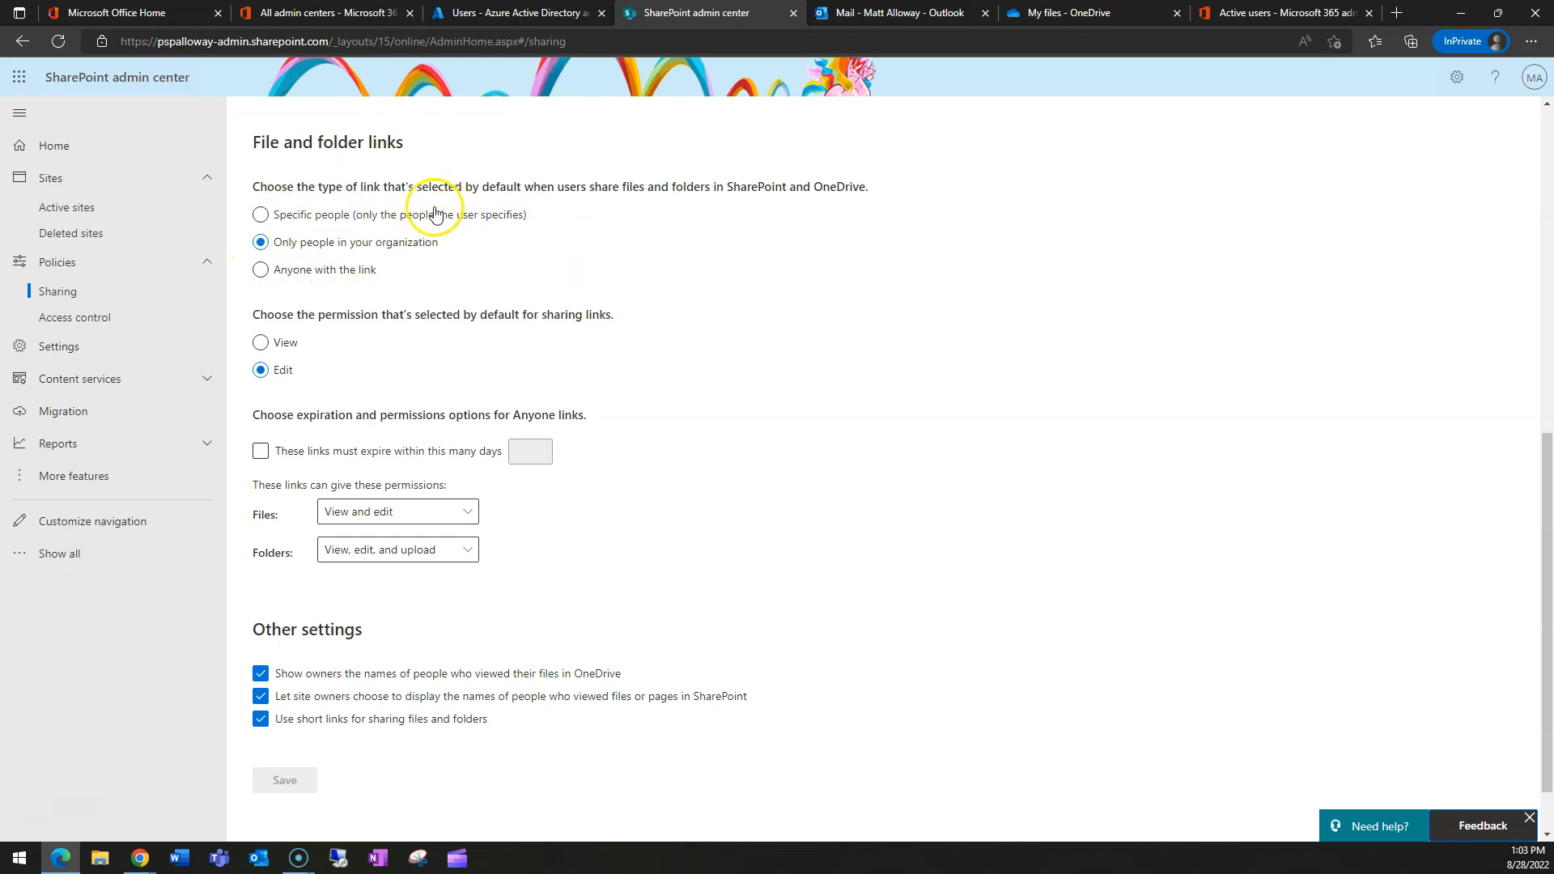
# - Make View the default permission for new sharing links
pyautogui.scroll(7, 412, 285)
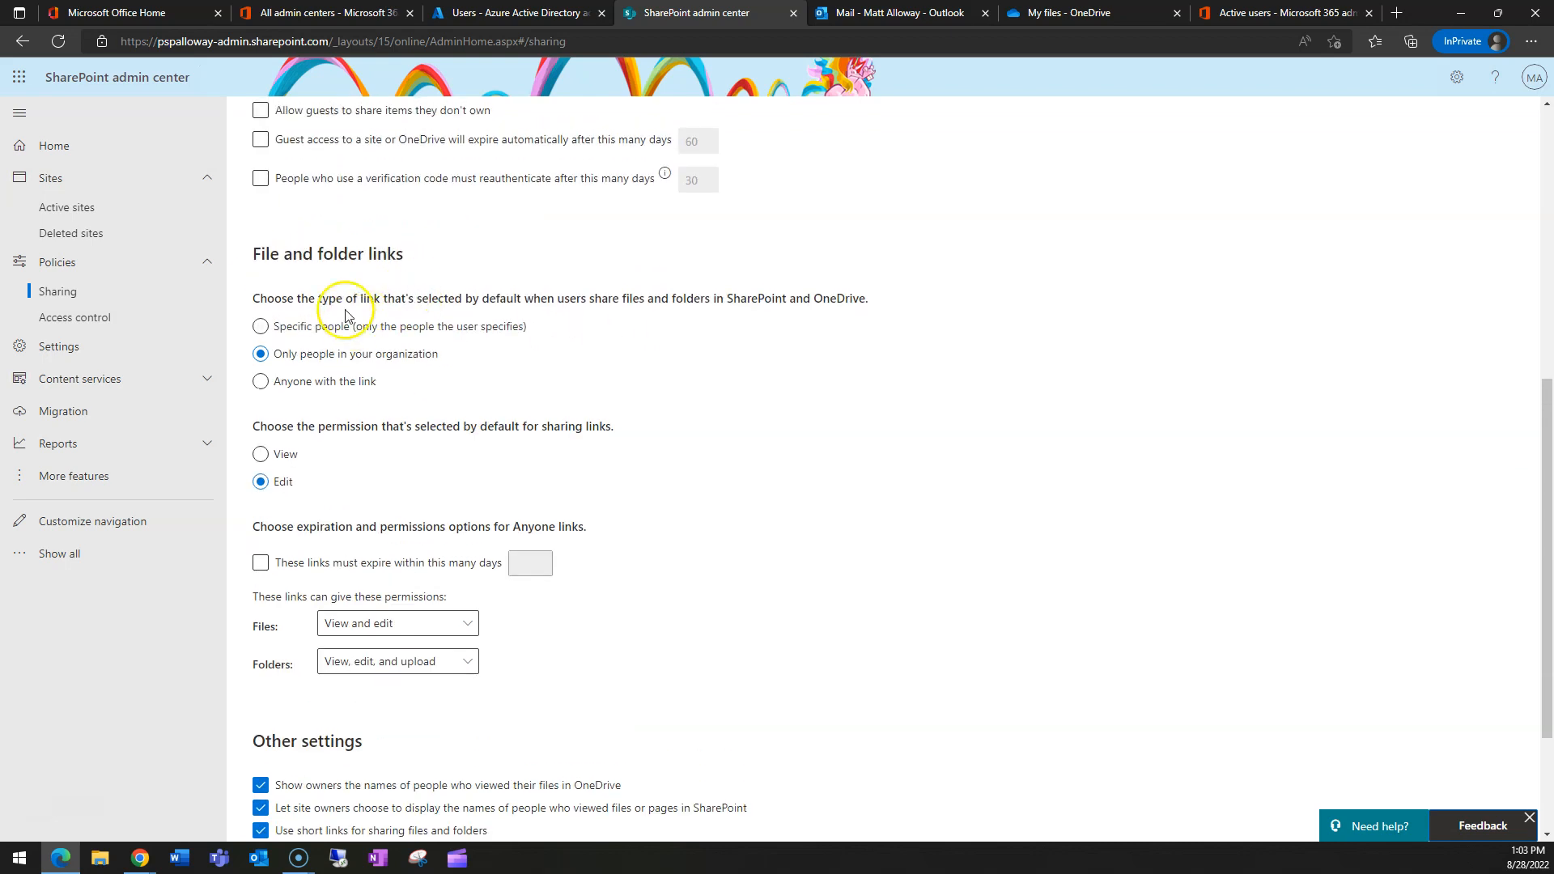
pyautogui.scroll(-6, 357, 298)
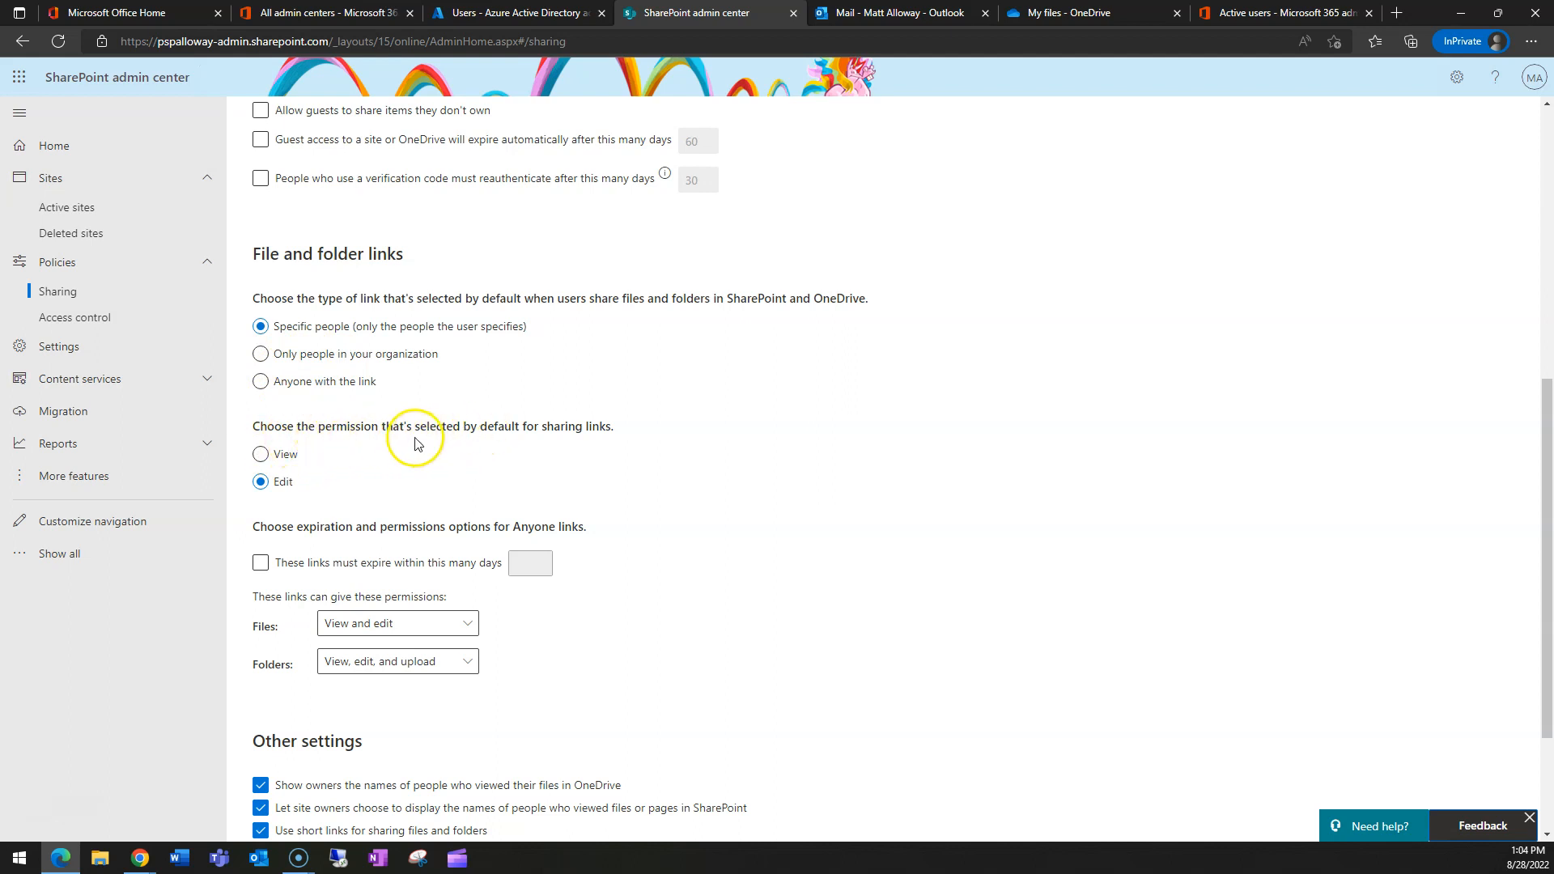
pyautogui.click(264, 482)
# - Require Anyone links to expire within 30 days
pyautogui.scroll(-1, 387, 539)
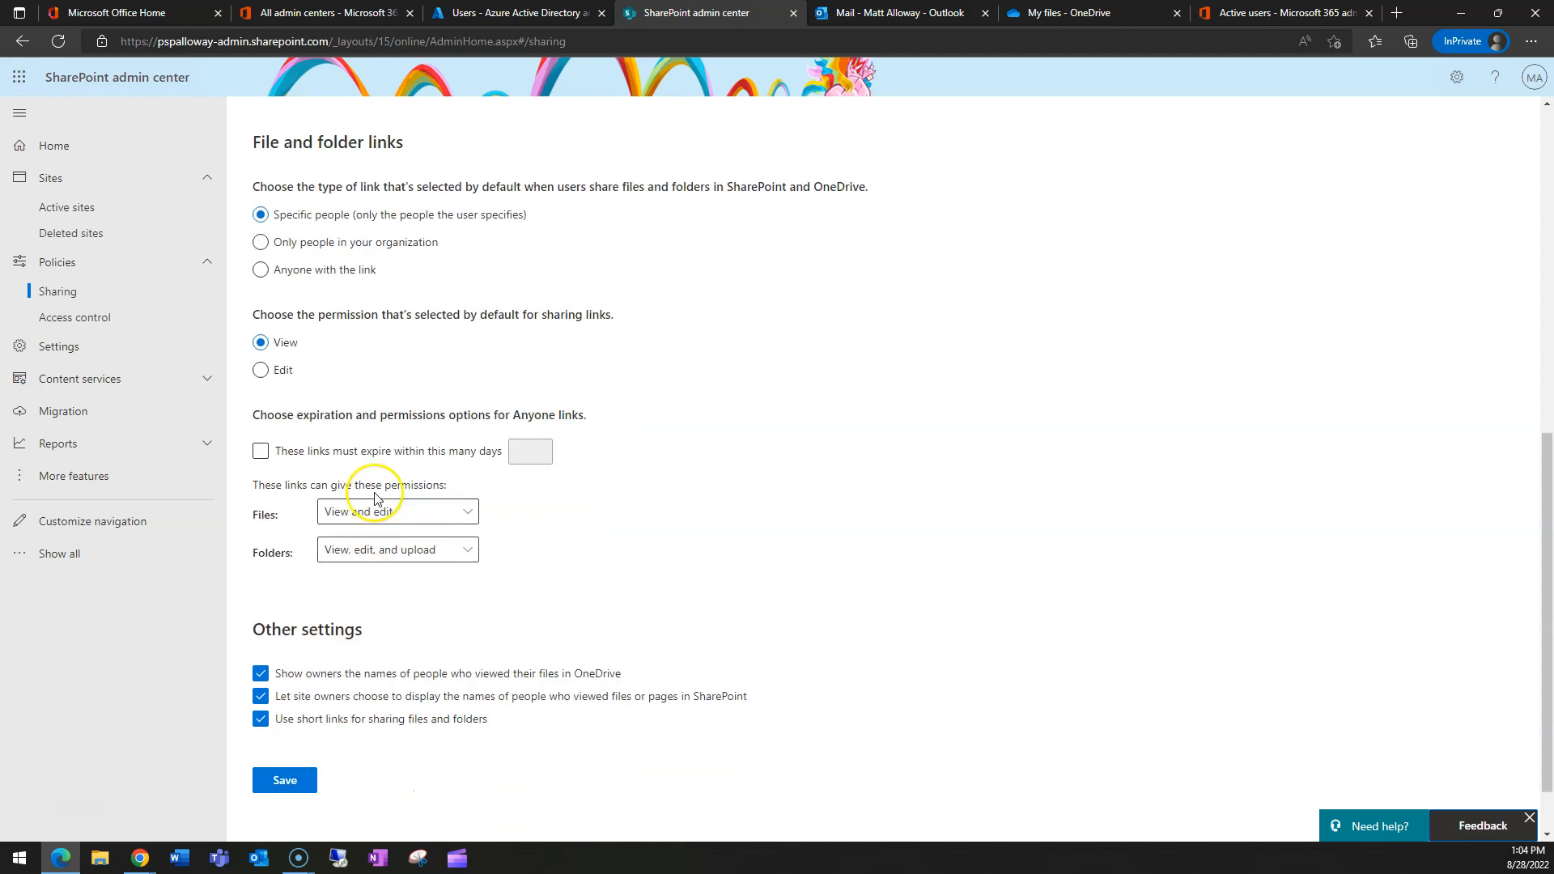
pyautogui.click(261, 452)
pyautogui.click(261, 451)
pyautogui.click(526, 458)
pyautogui.click(520, 458)
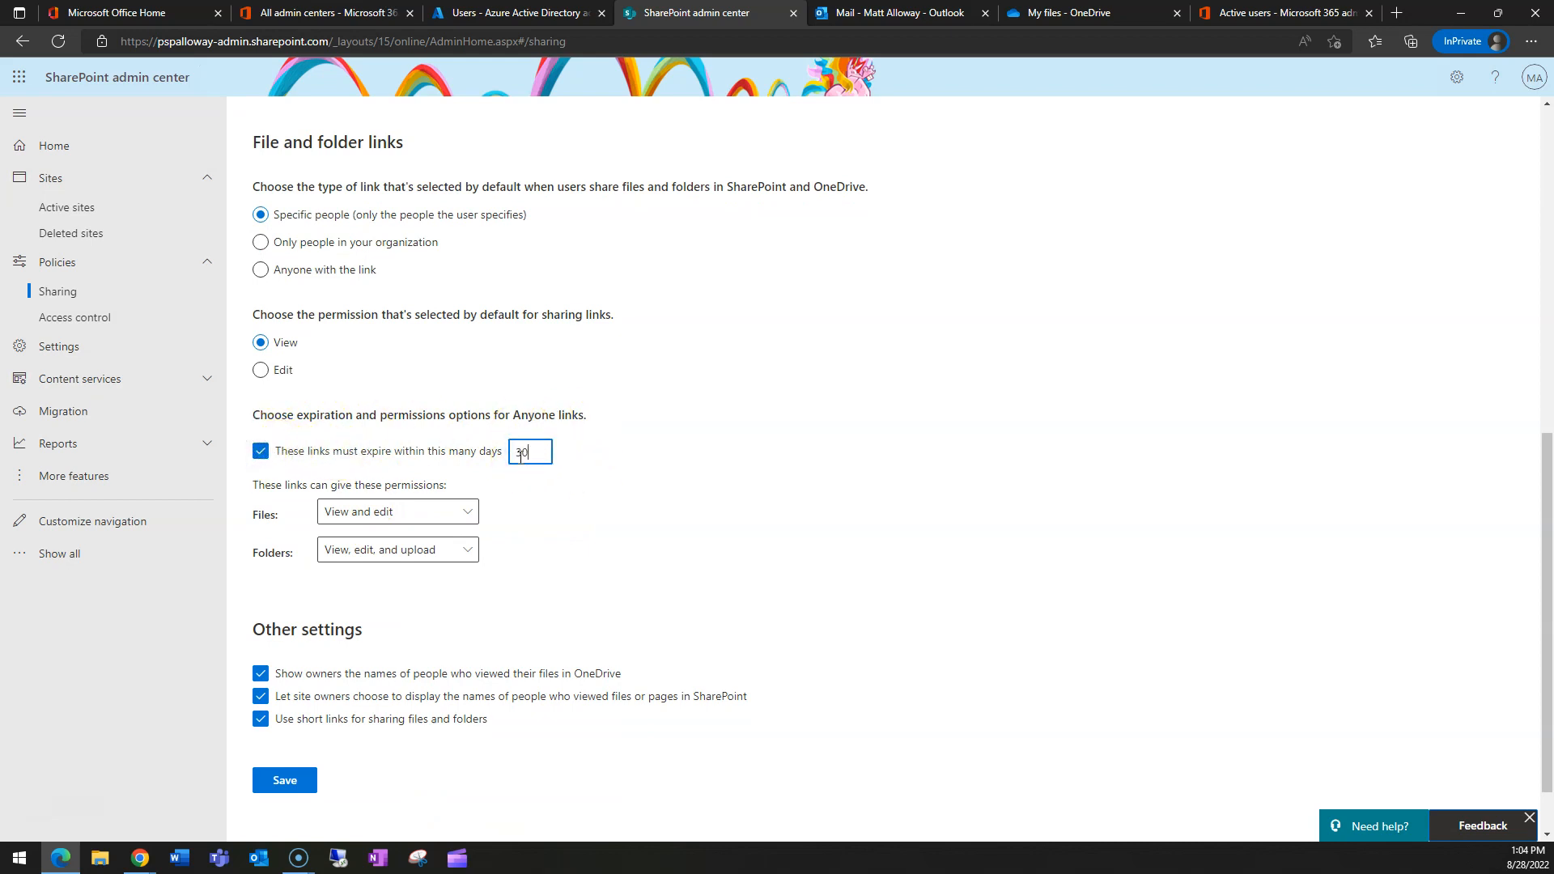
# - Review the Anyone file and folder link permissions, keeping View and edit, and save the settings
pyautogui.click(445, 509)
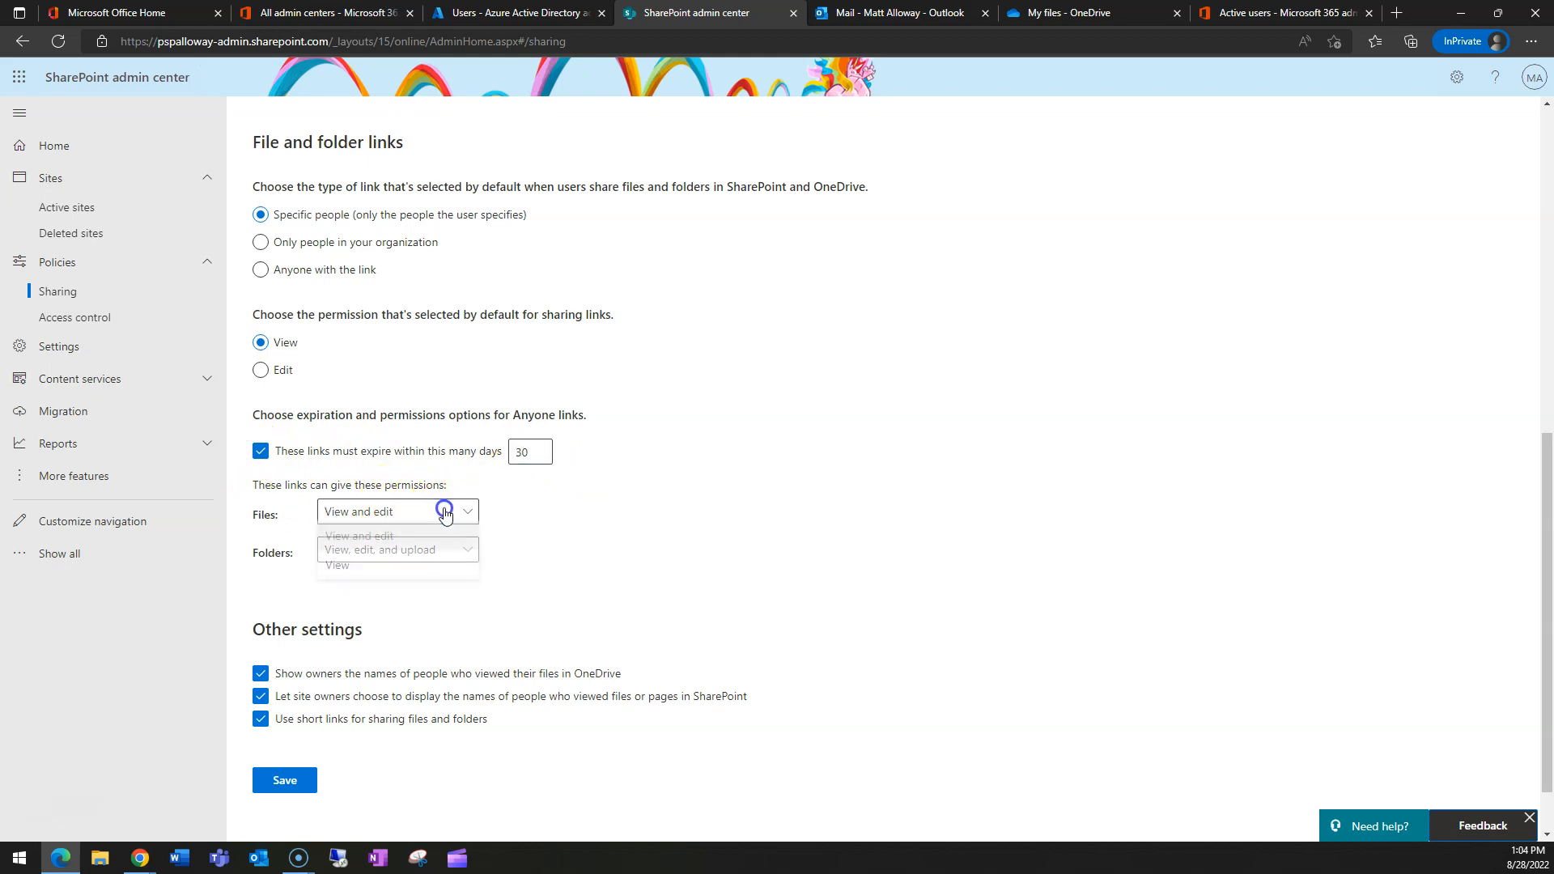
pyautogui.click(452, 540)
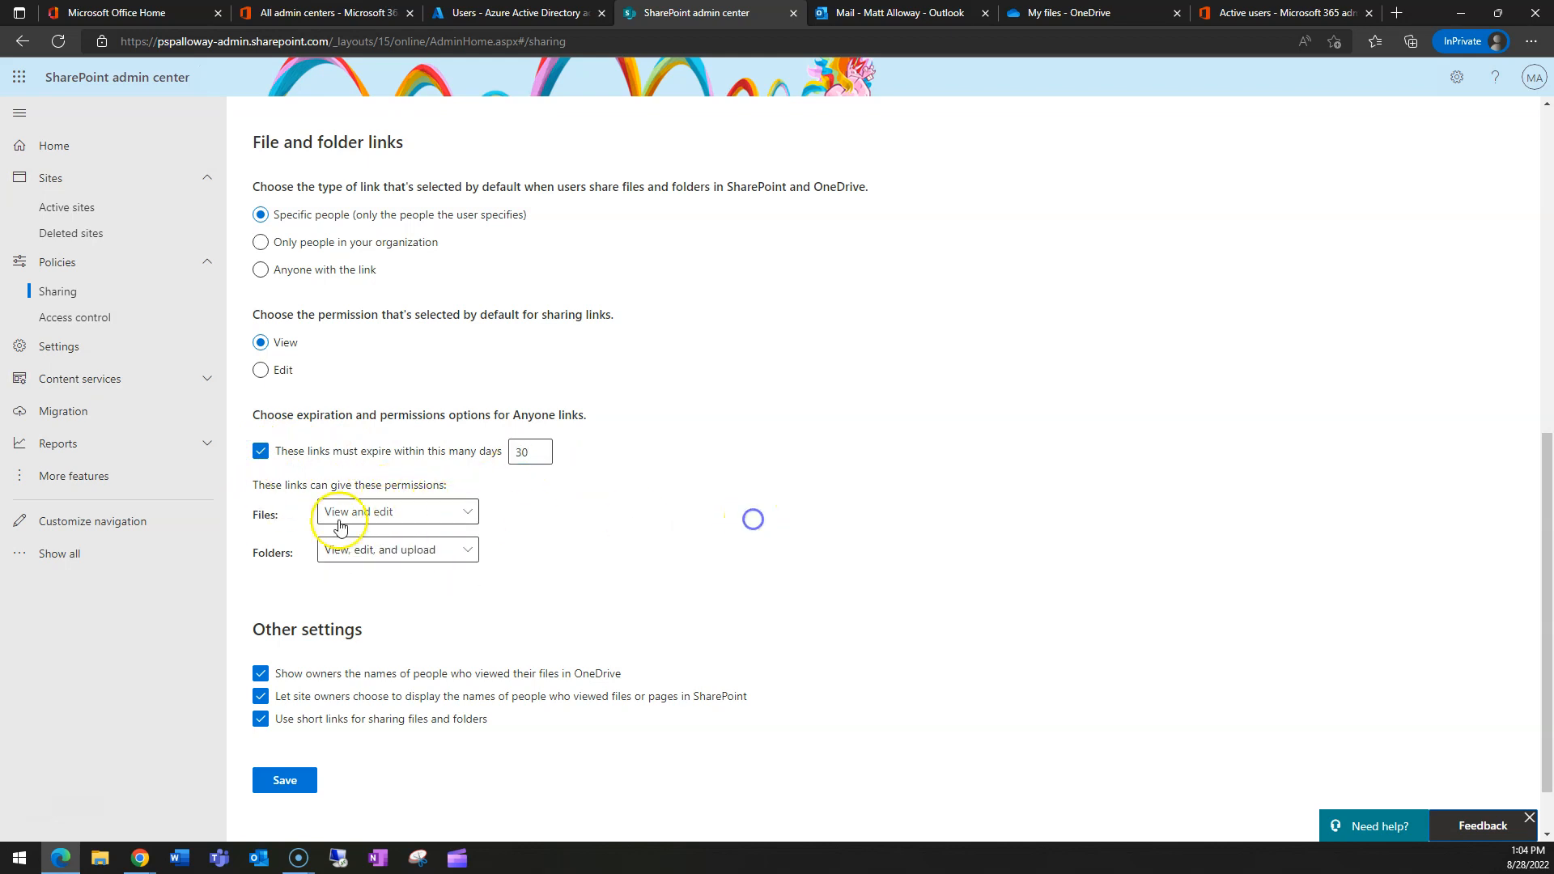
pyautogui.click(408, 556)
pyautogui.click(677, 536)
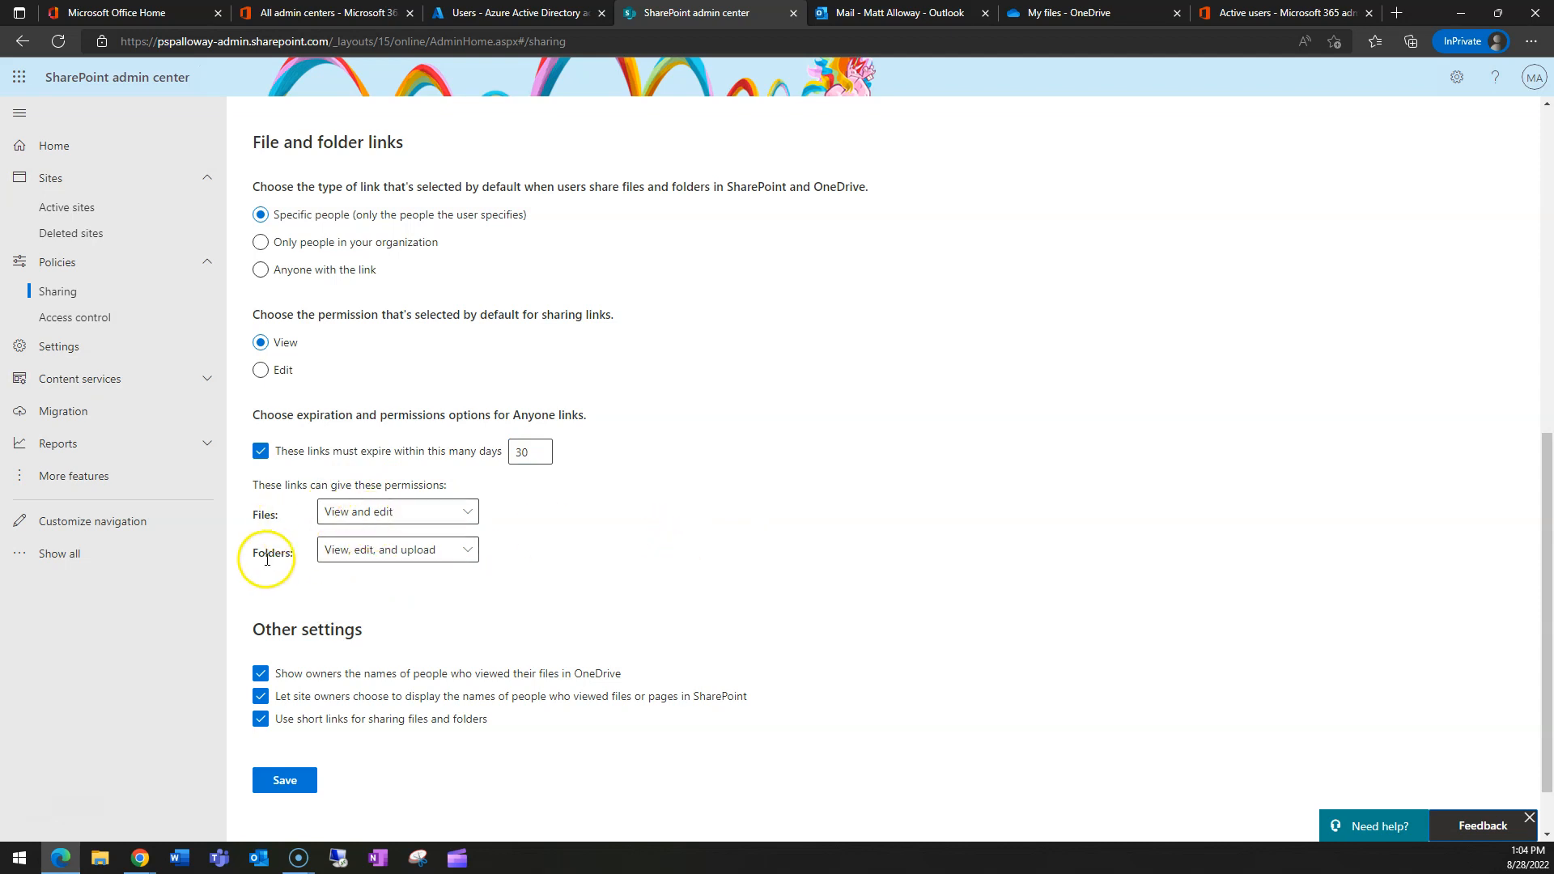
pyautogui.click(413, 550)
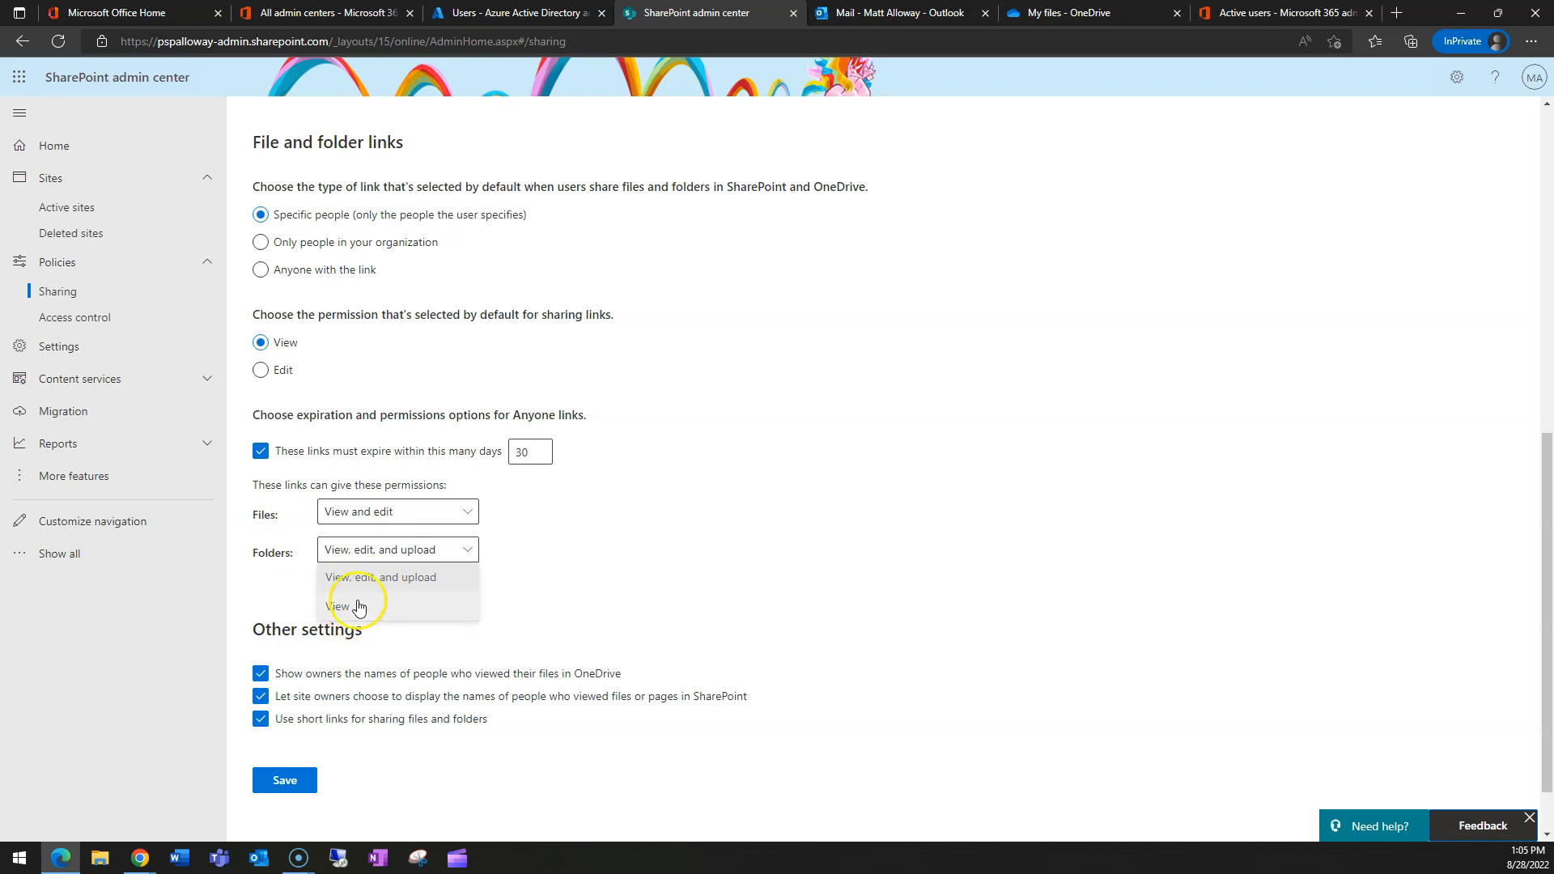
pyautogui.click(641, 524)
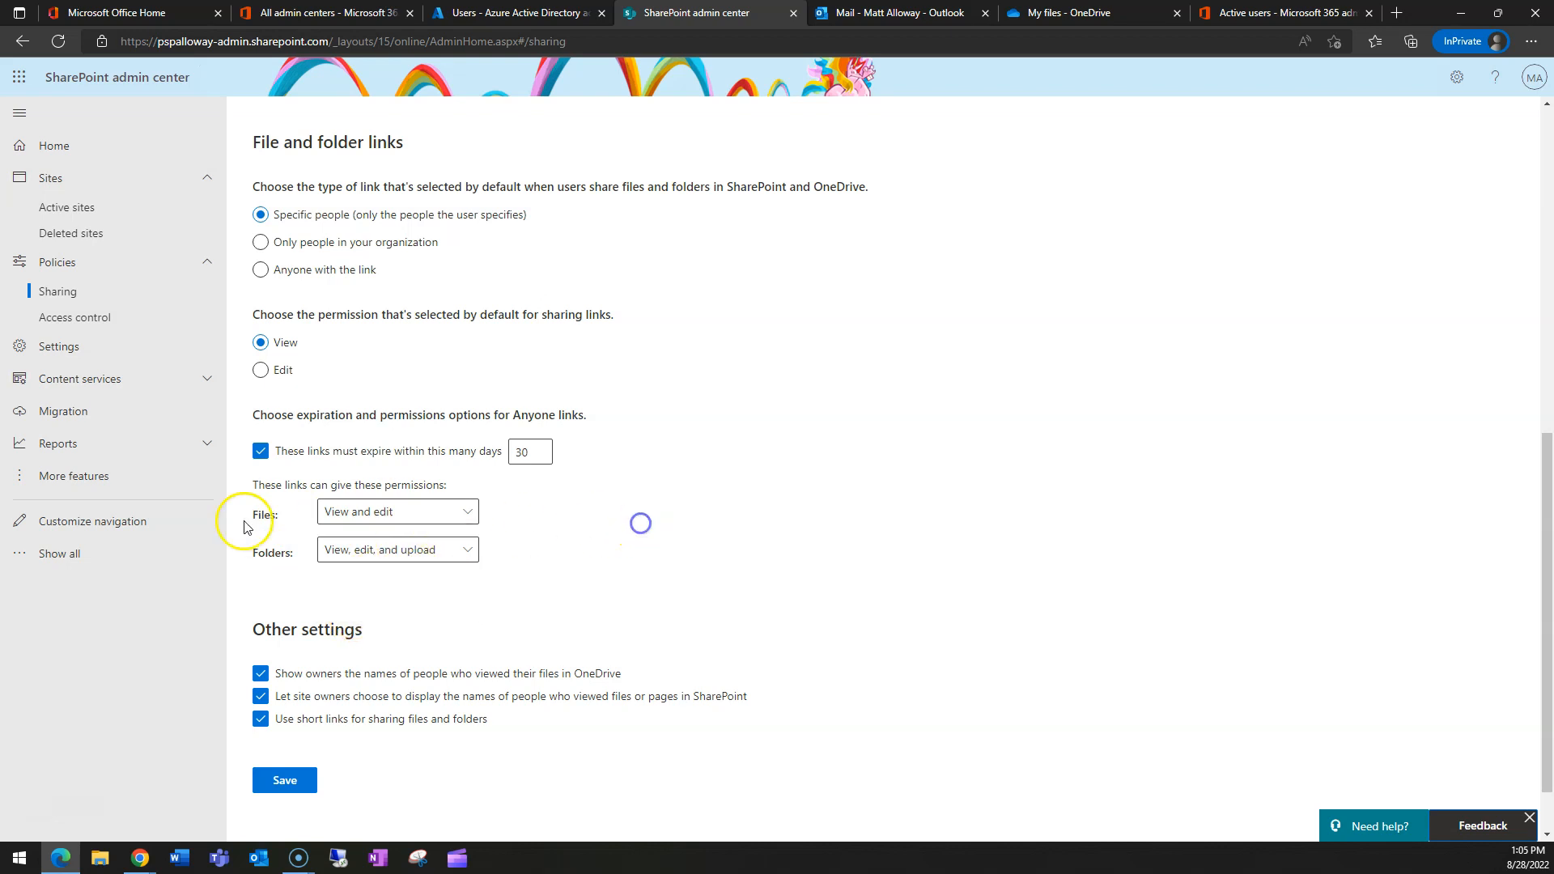
pyautogui.click(392, 512)
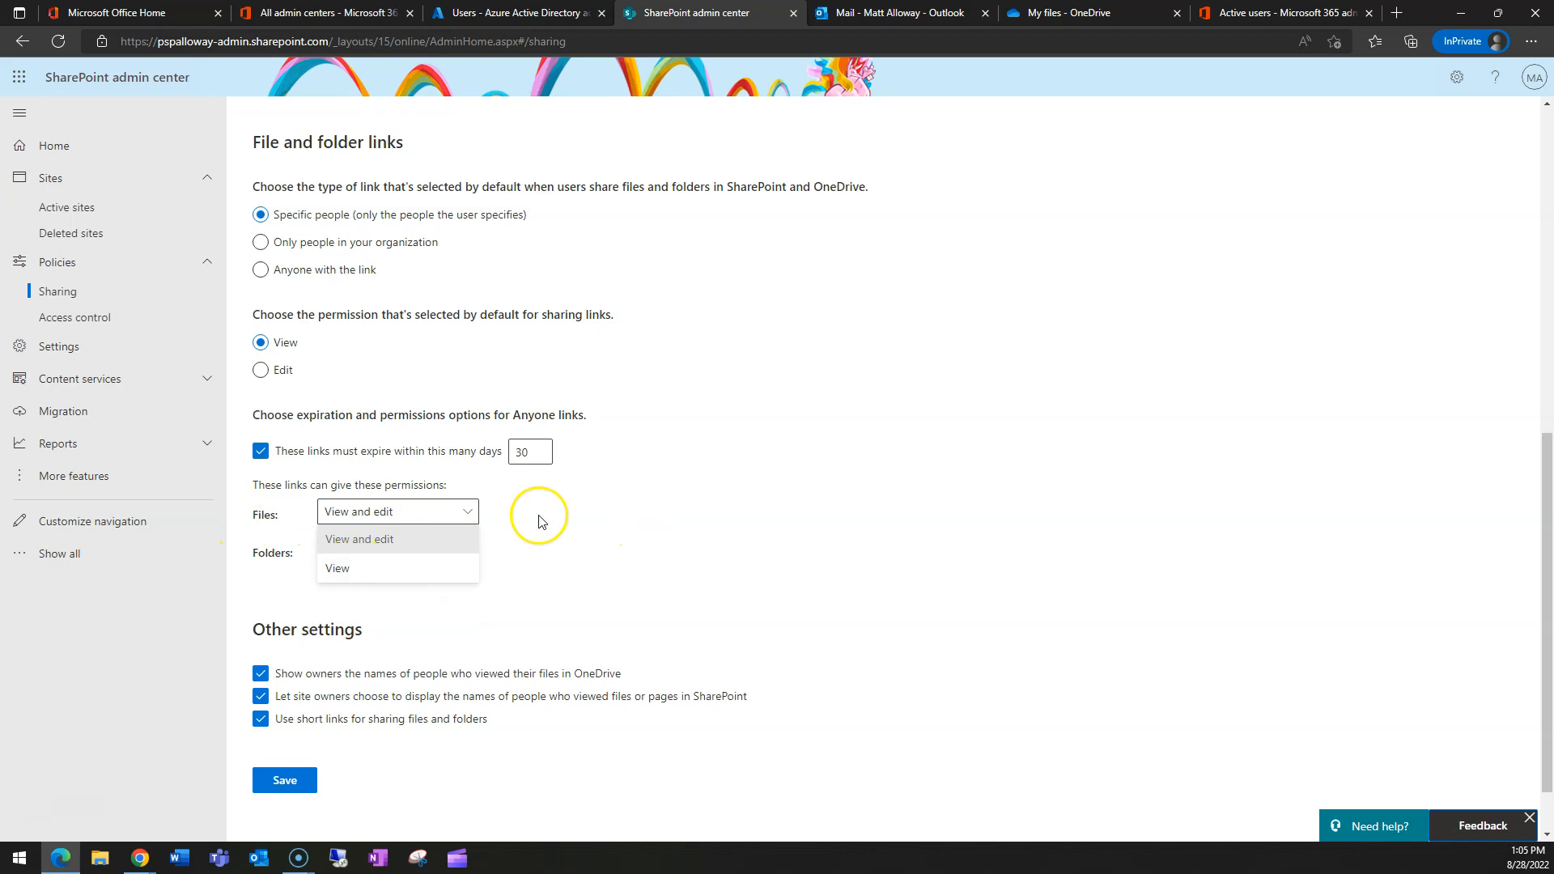
pyautogui.click(614, 492)
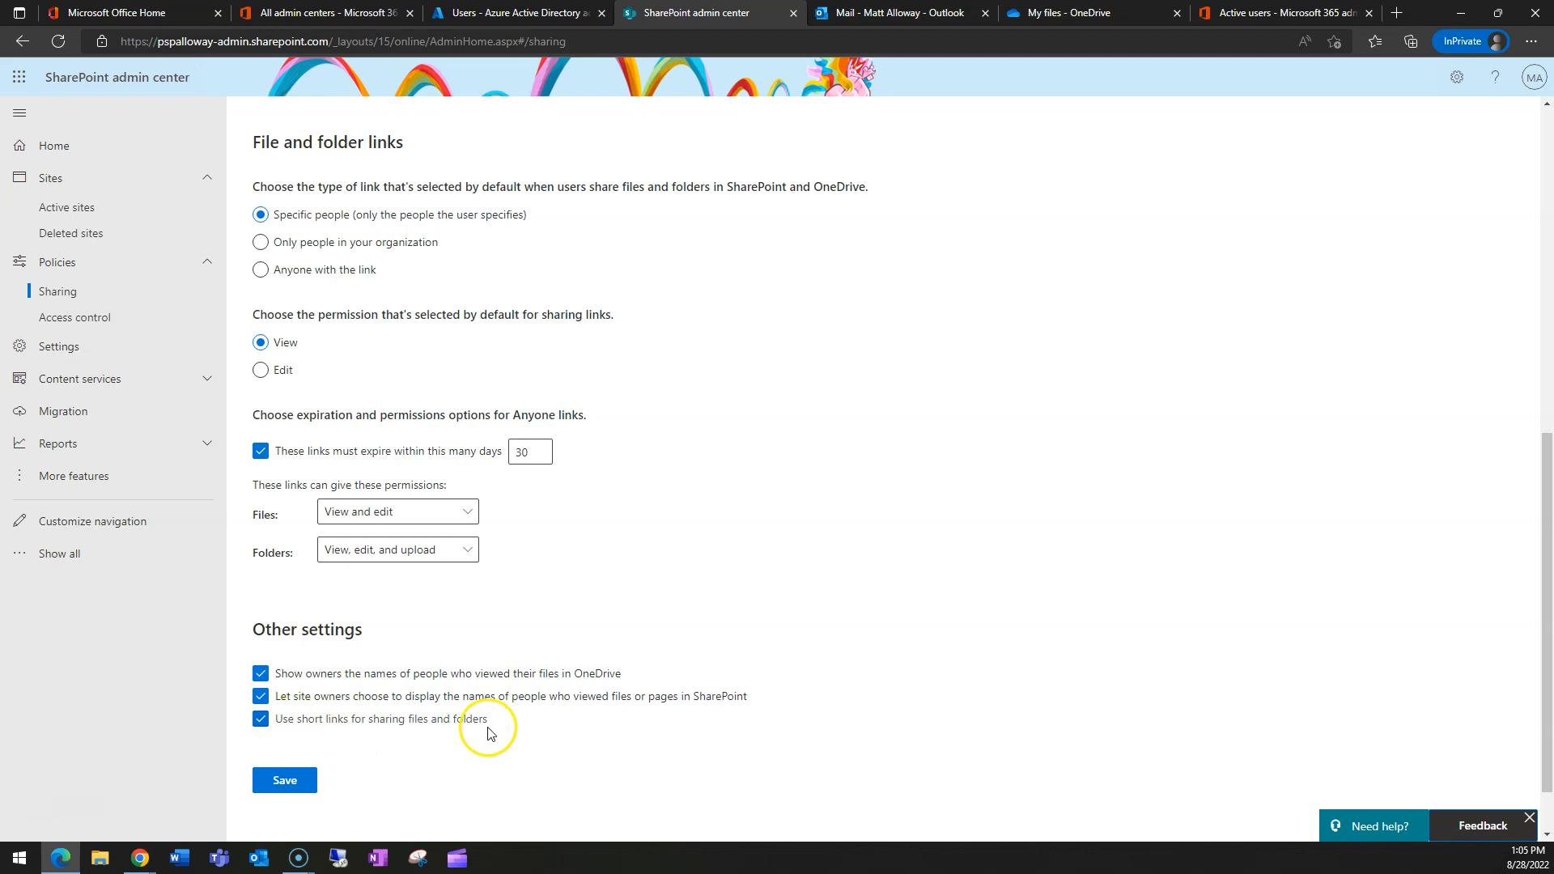
pyautogui.click(289, 780)
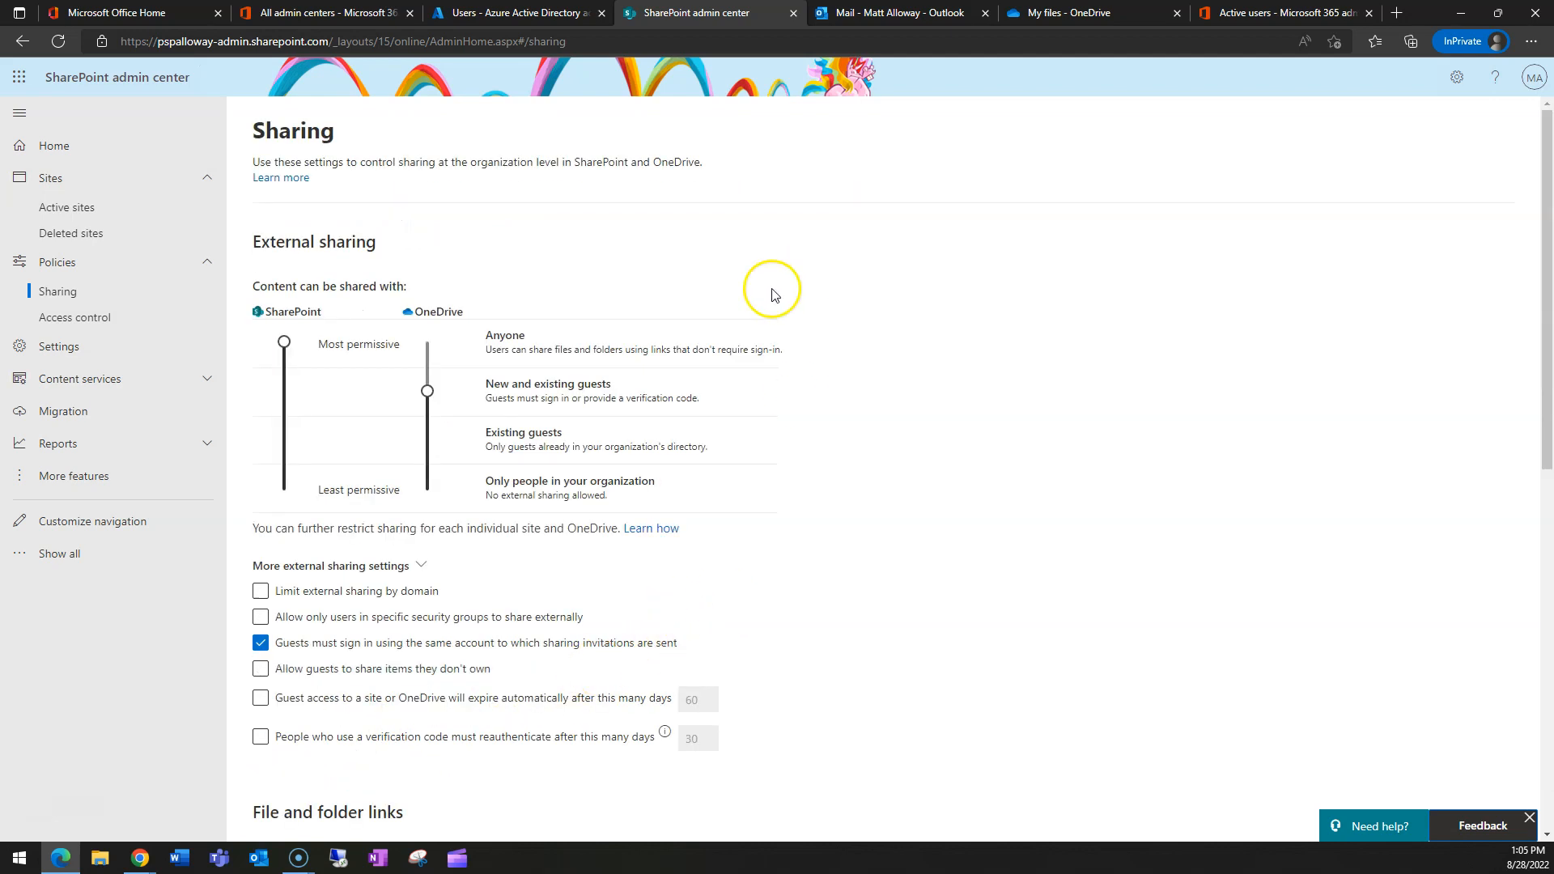
pyautogui.click(1067, 12)
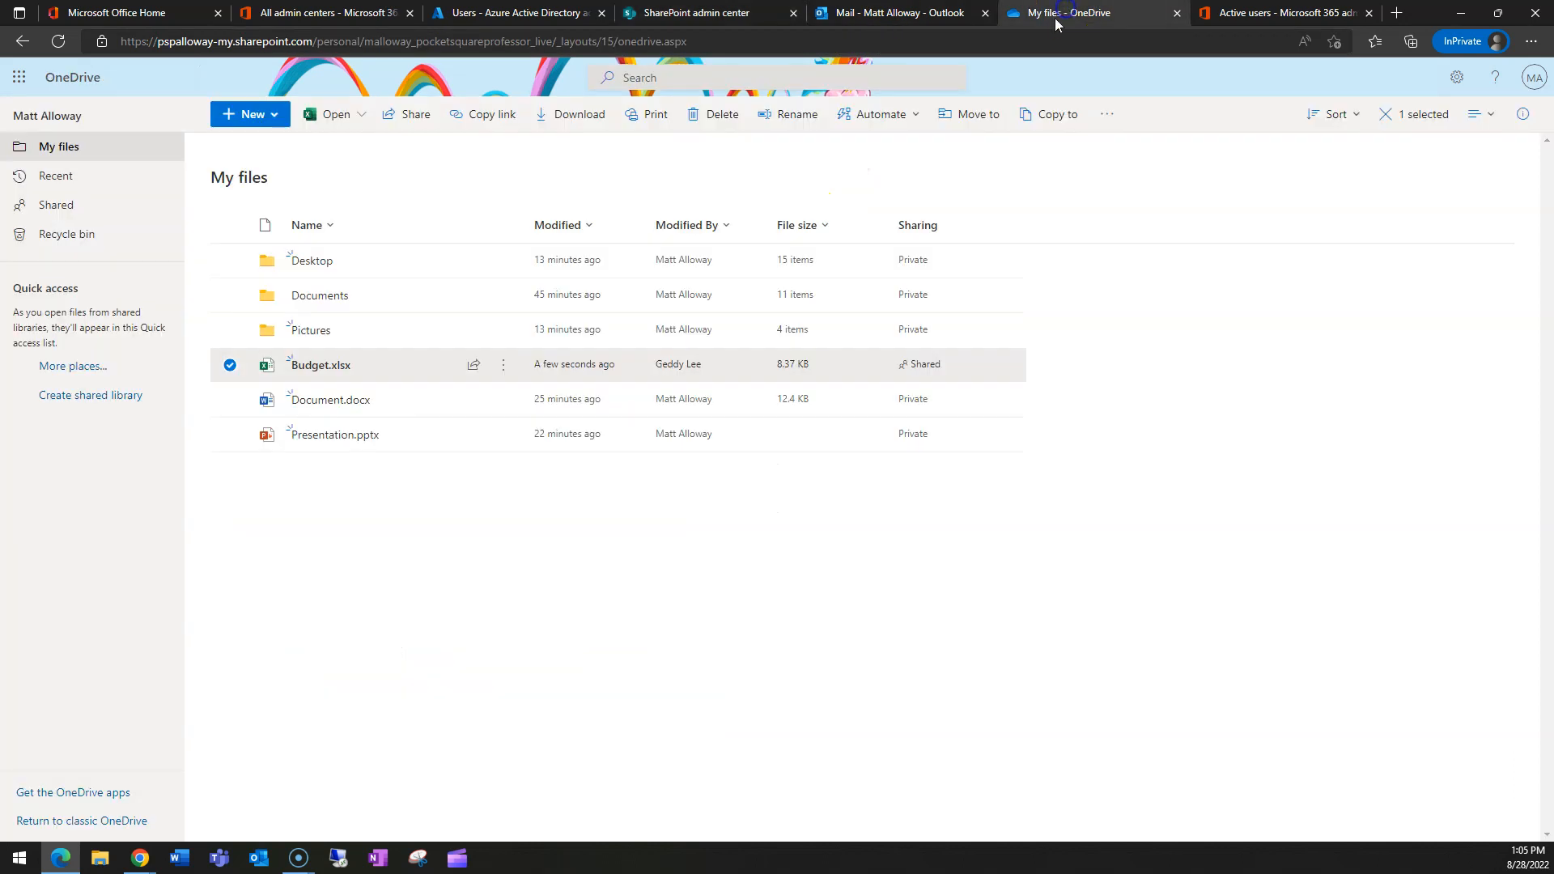
pyautogui.click(57, 41)
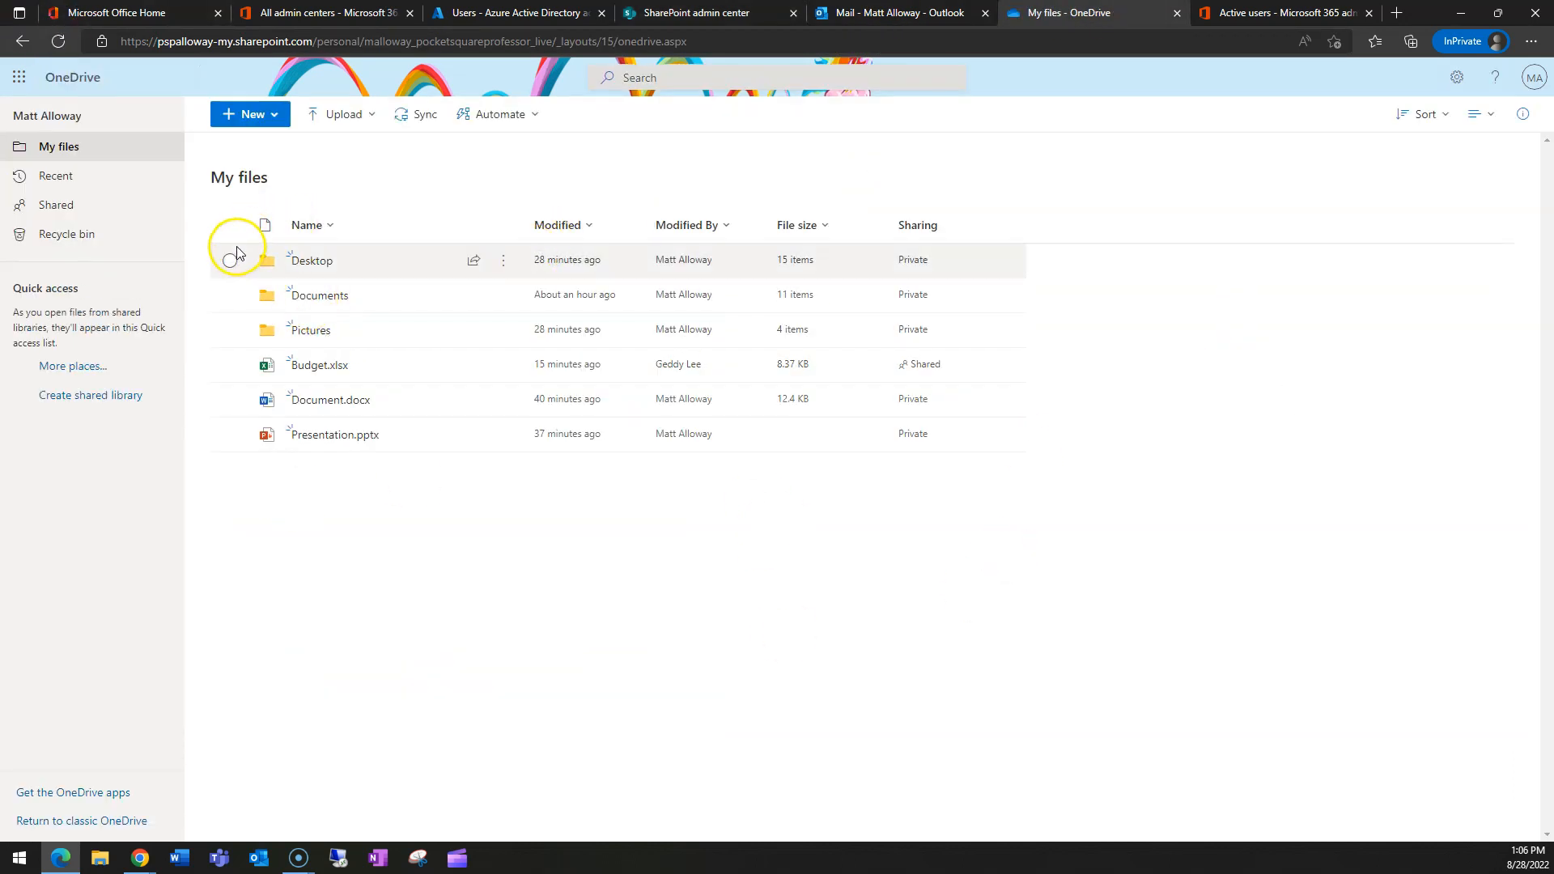
pyautogui.click(230, 403)
pyautogui.click(474, 401)
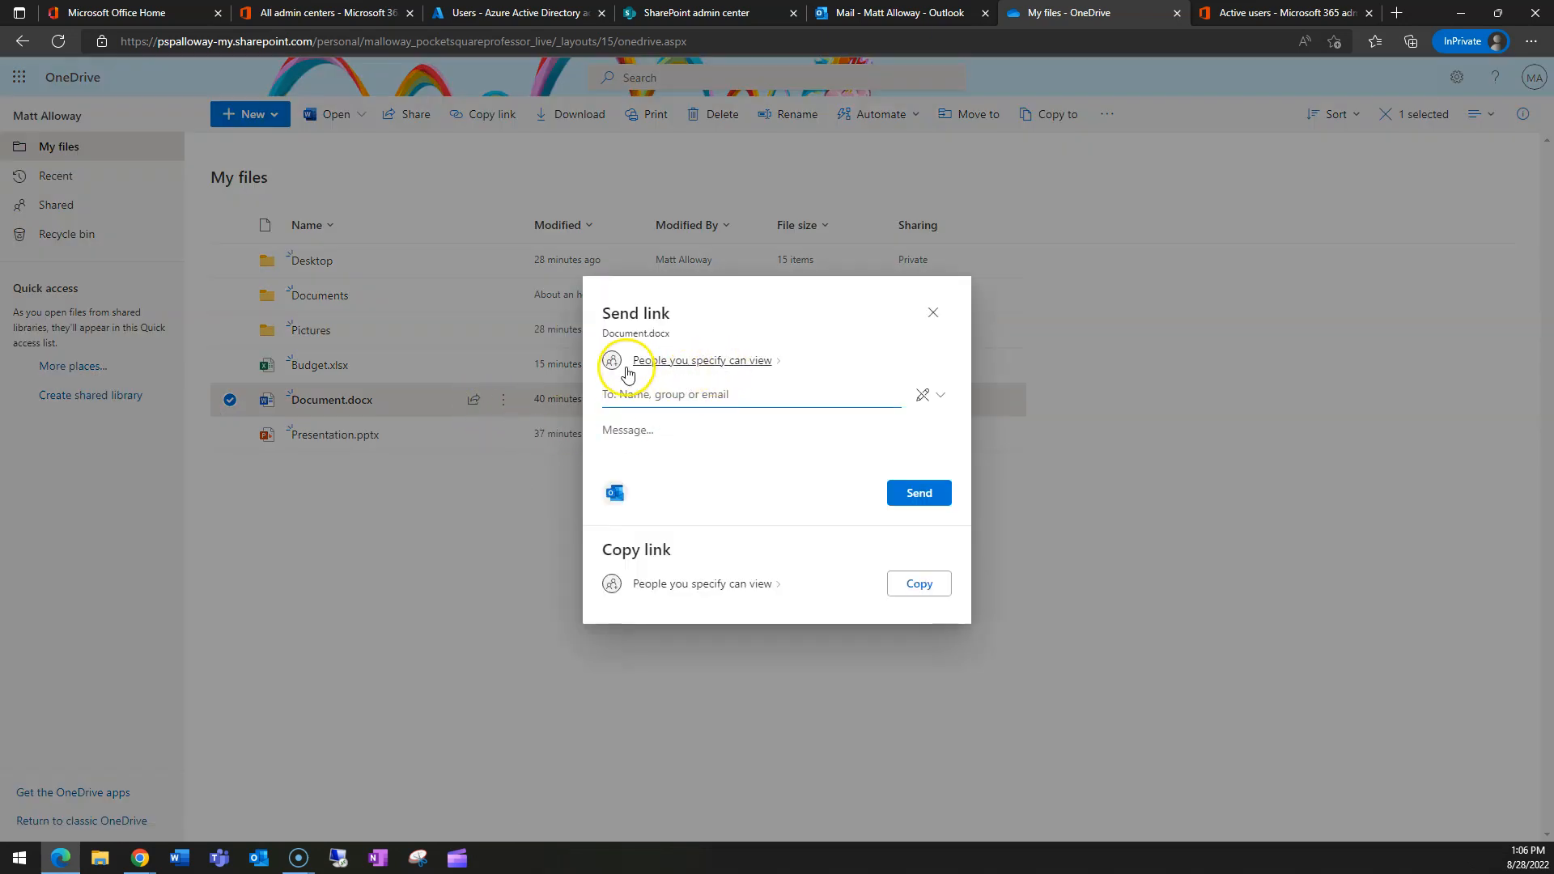
pyautogui.click(935, 400)
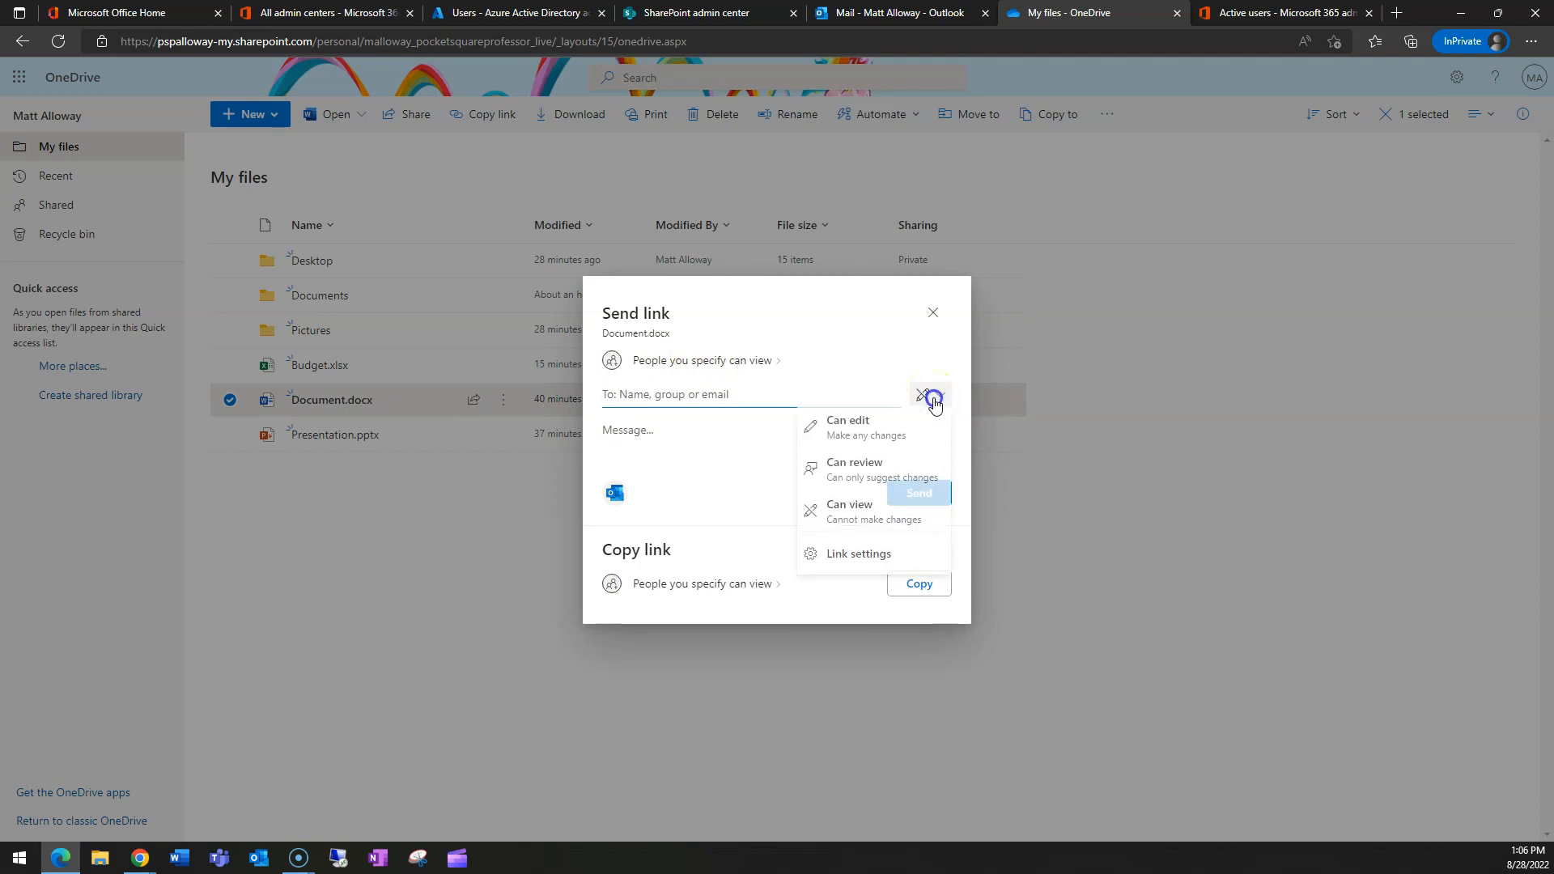
pyautogui.click(862, 436)
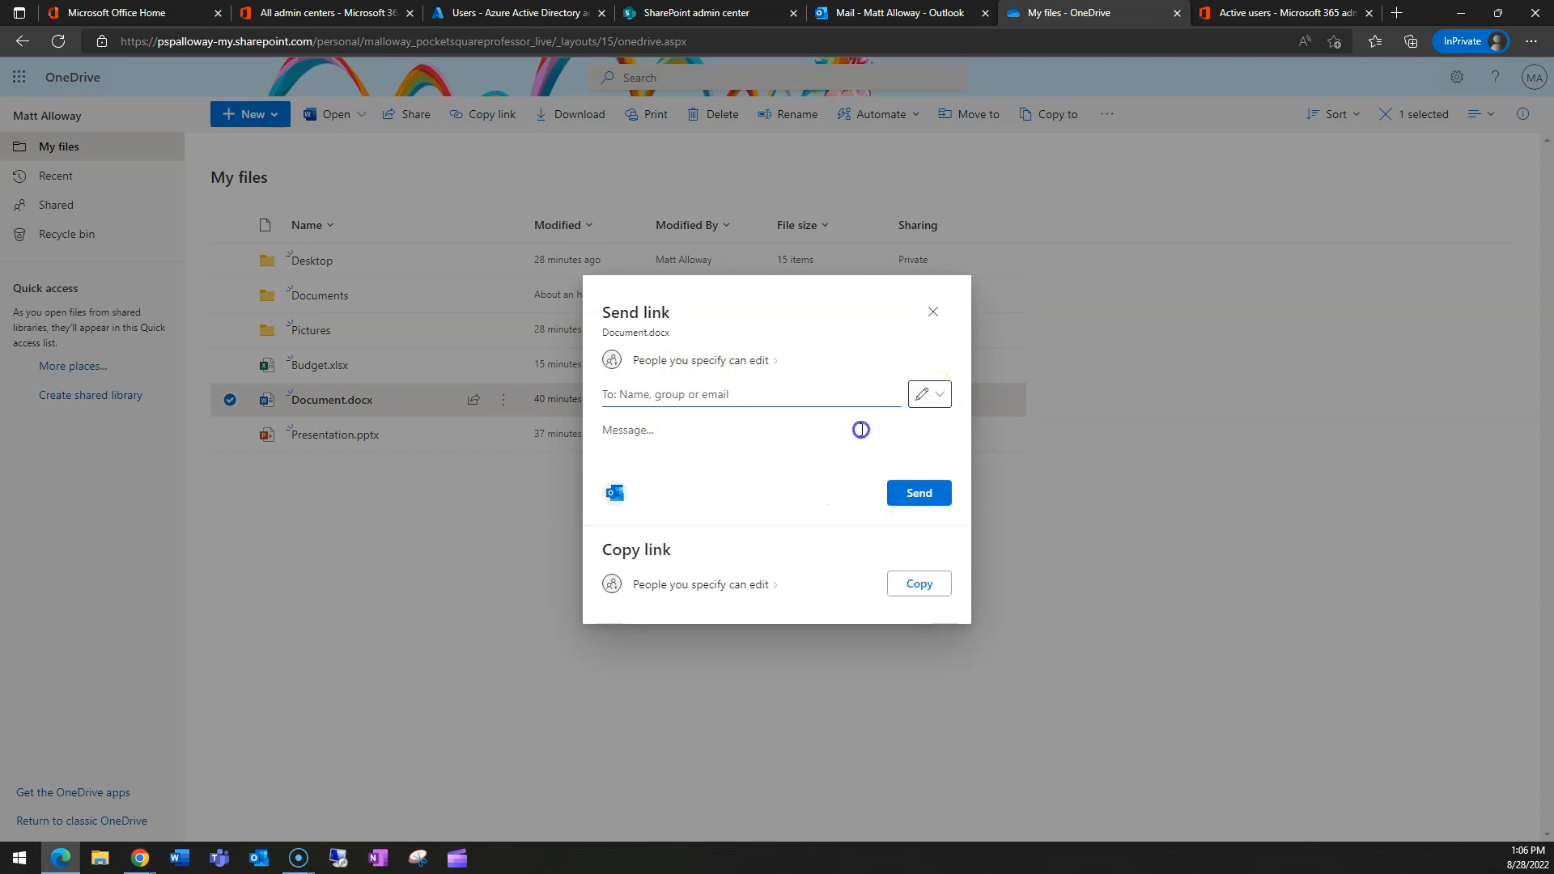
pyautogui.click(694, 361)
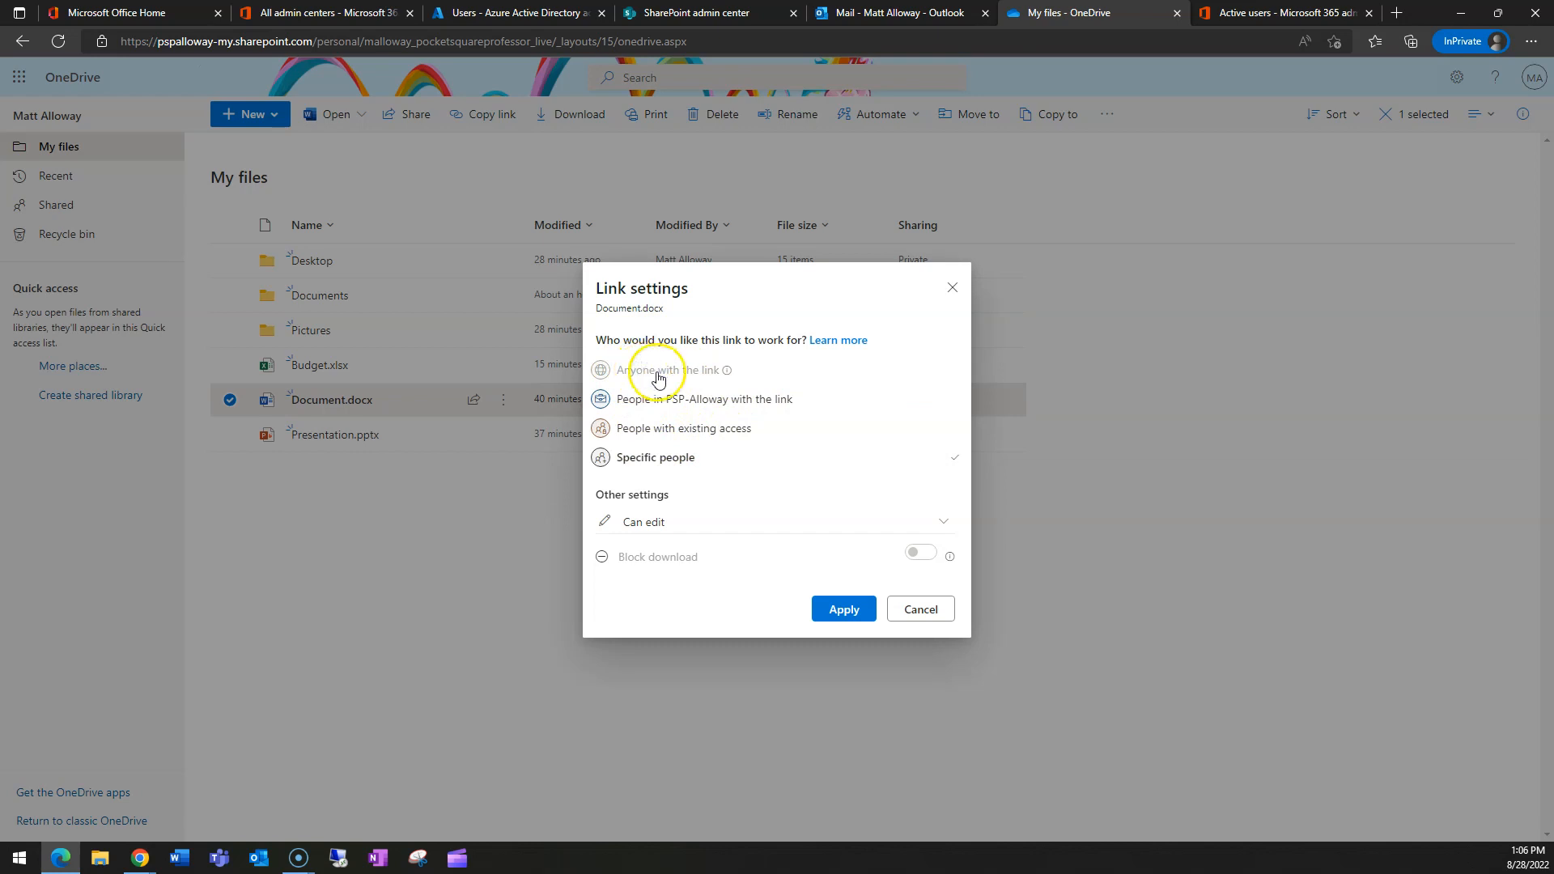
pyautogui.click(669, 404)
pyautogui.click(845, 610)
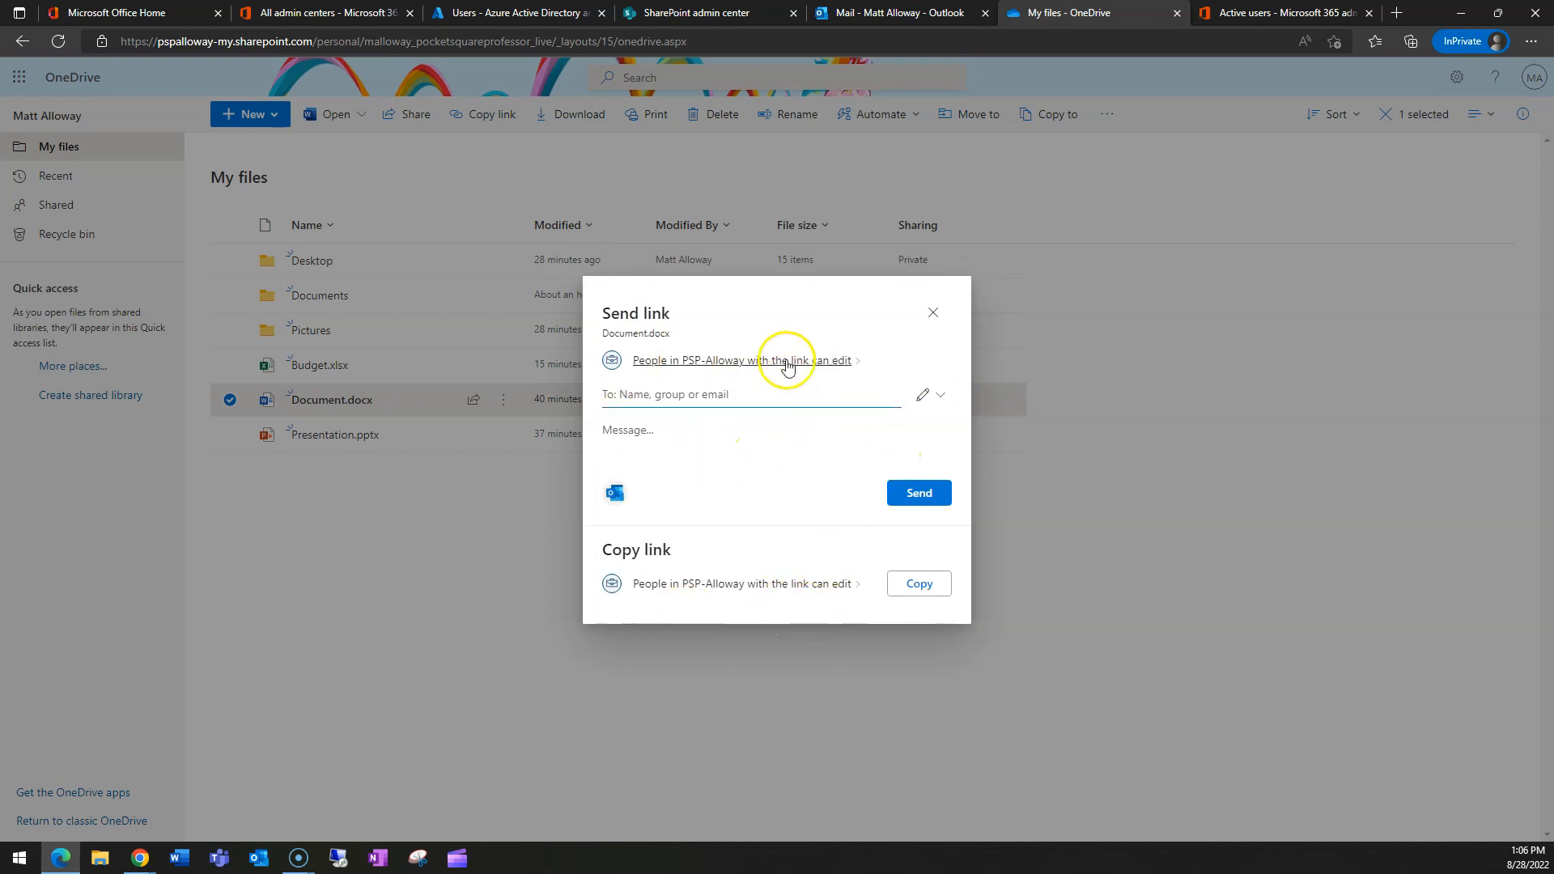
pyautogui.click(940, 312)
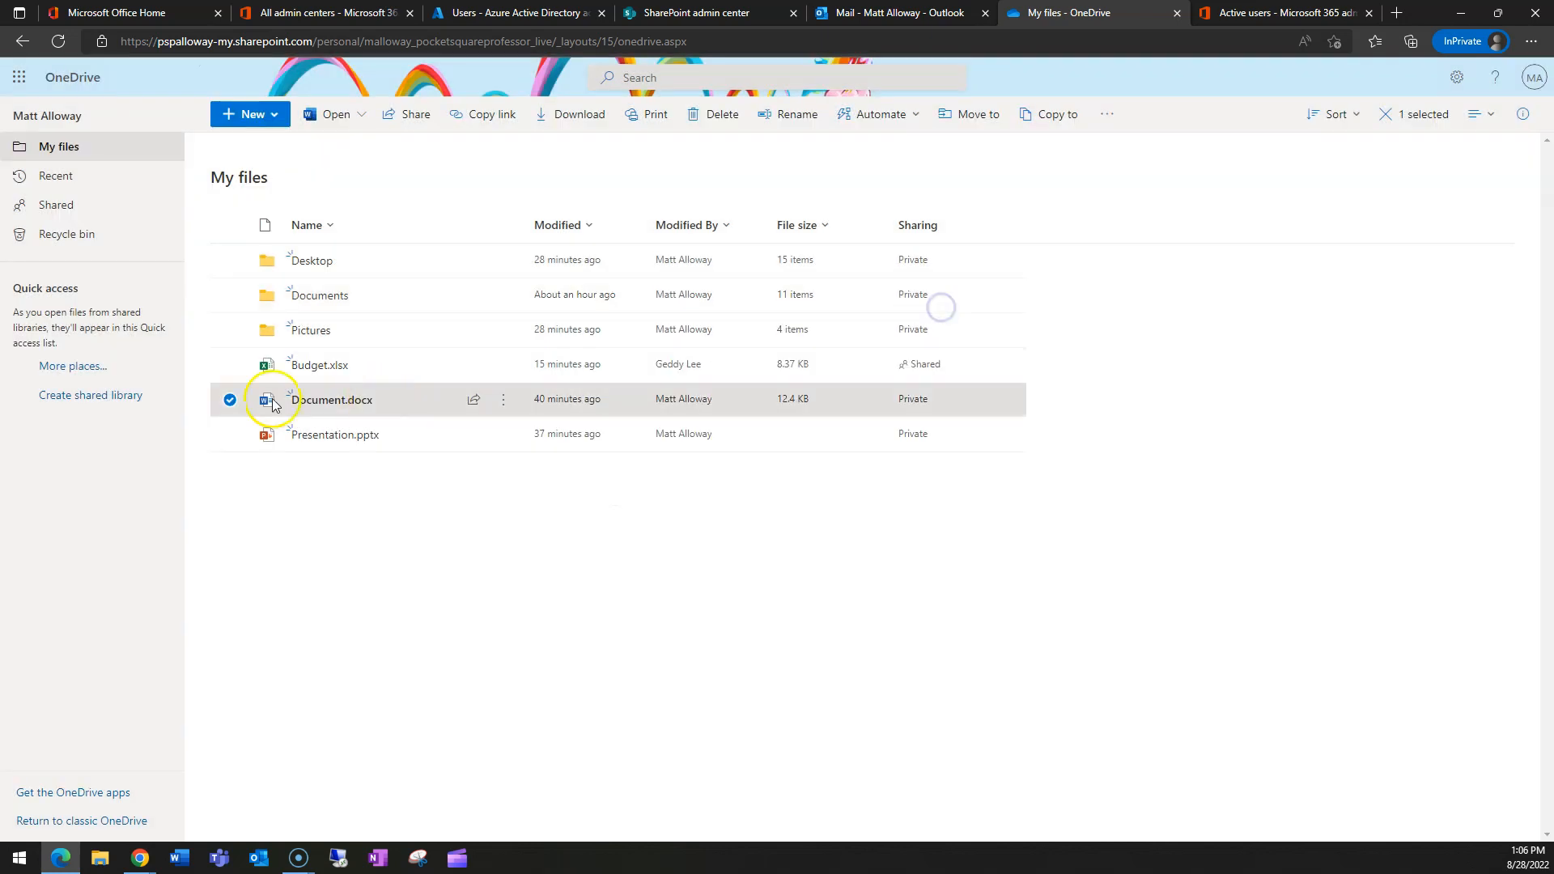
pyautogui.moveTo(354, 409)
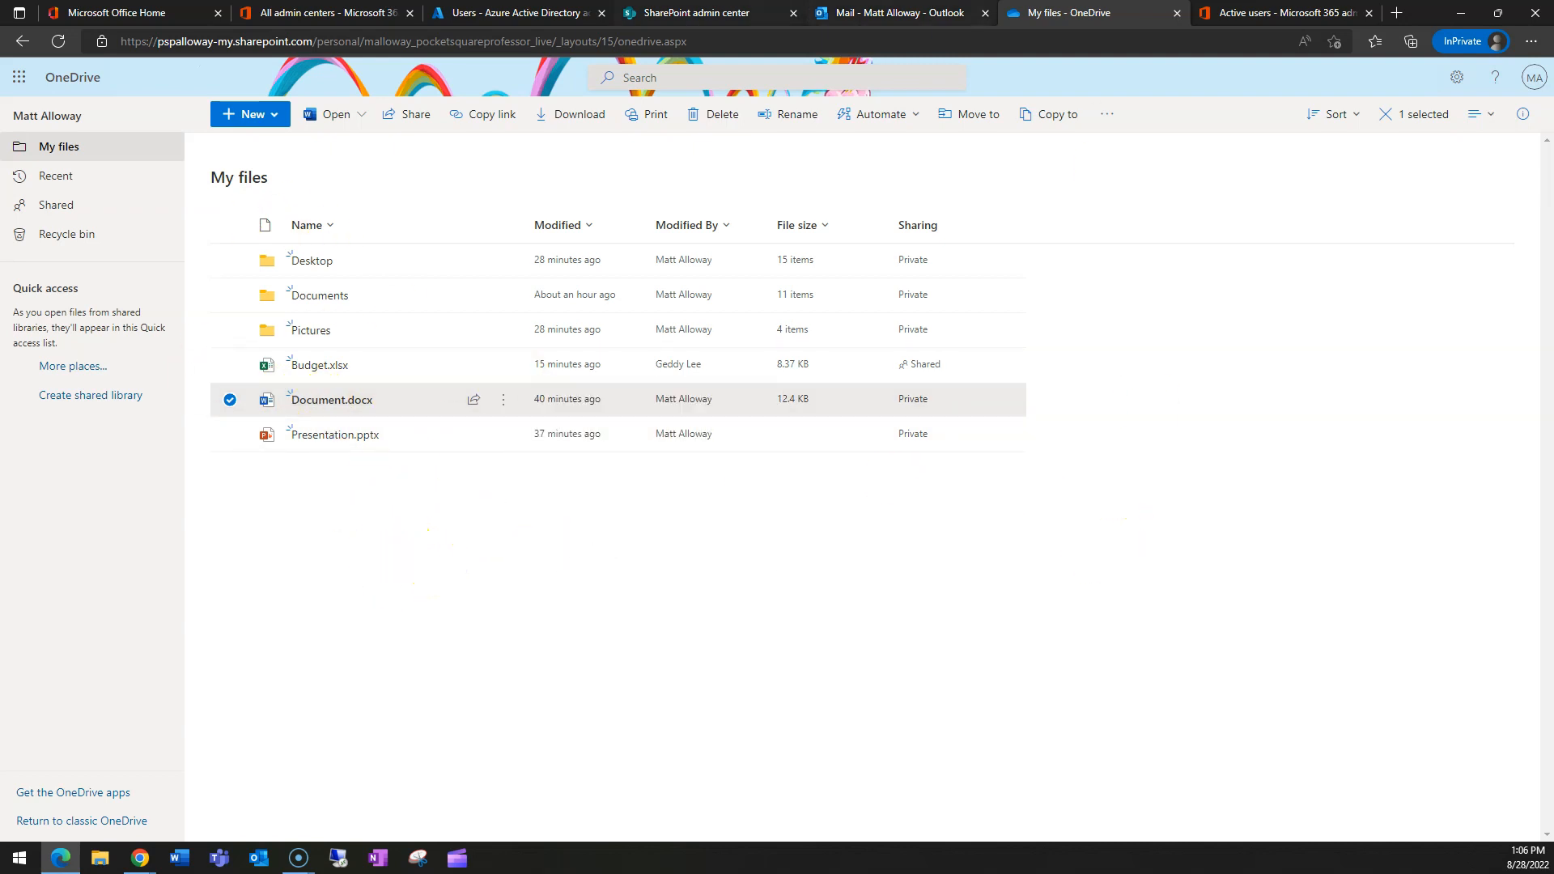
pyautogui.click(697, 13)
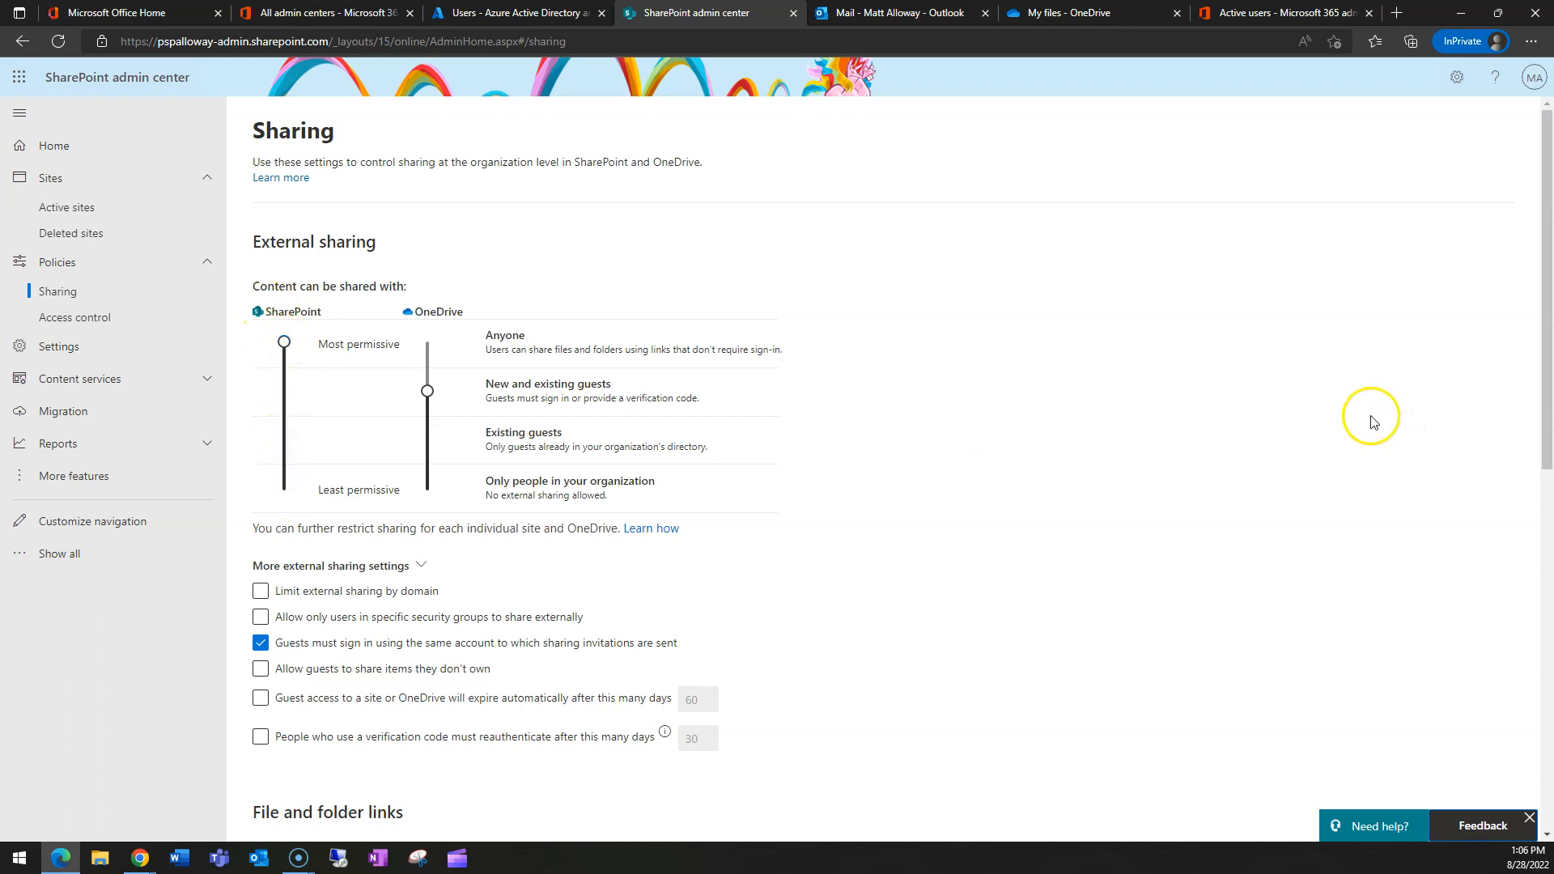
# - Start a new team site named Project X from the Active sites list
pyautogui.click(64, 213)
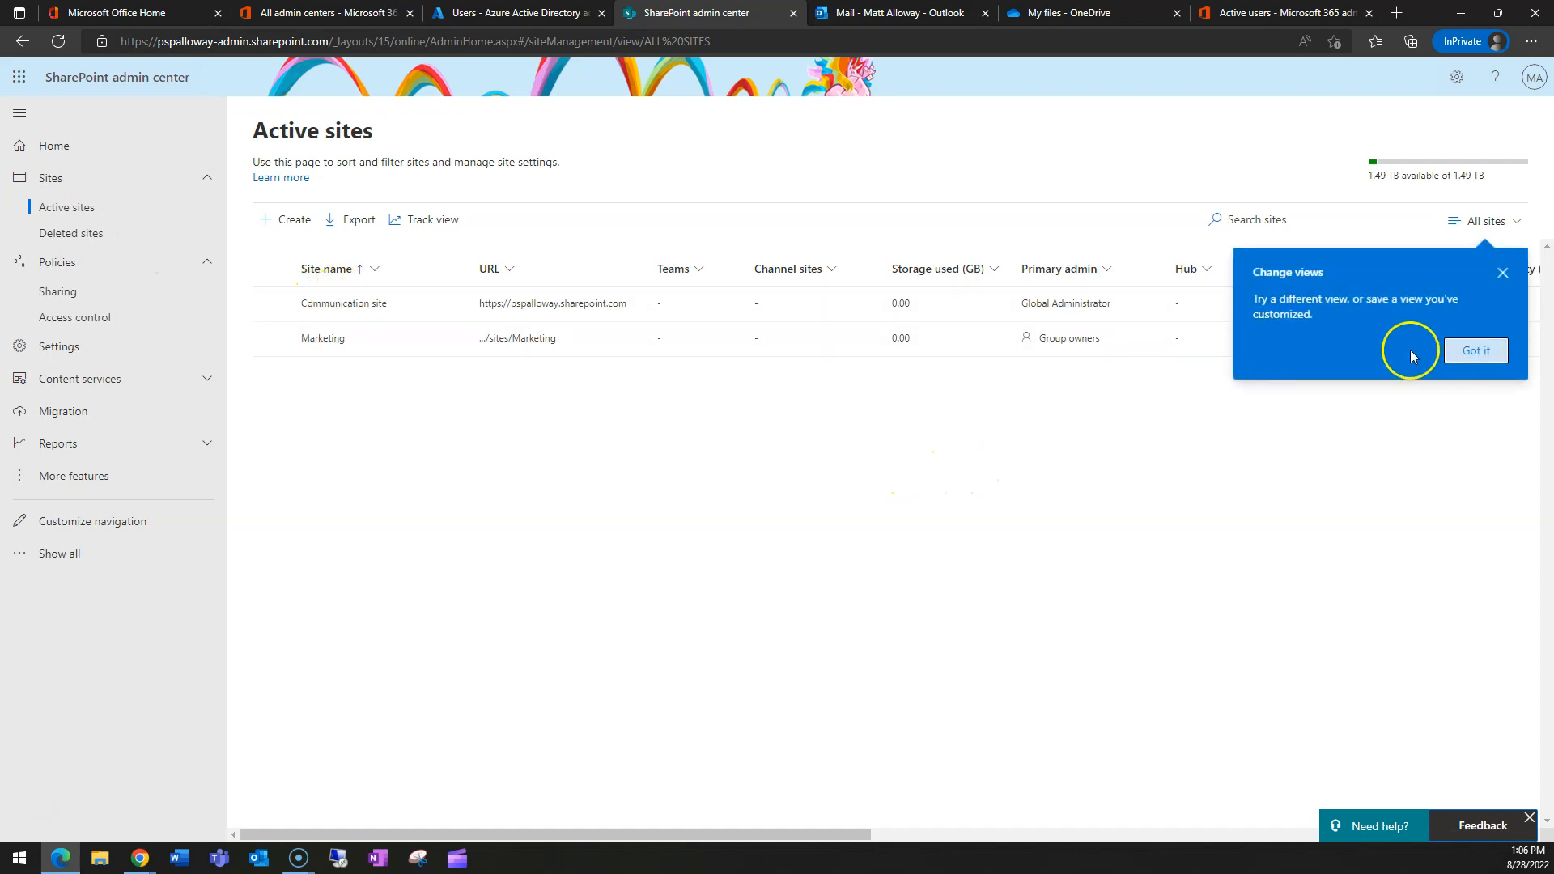
pyautogui.click(1503, 273)
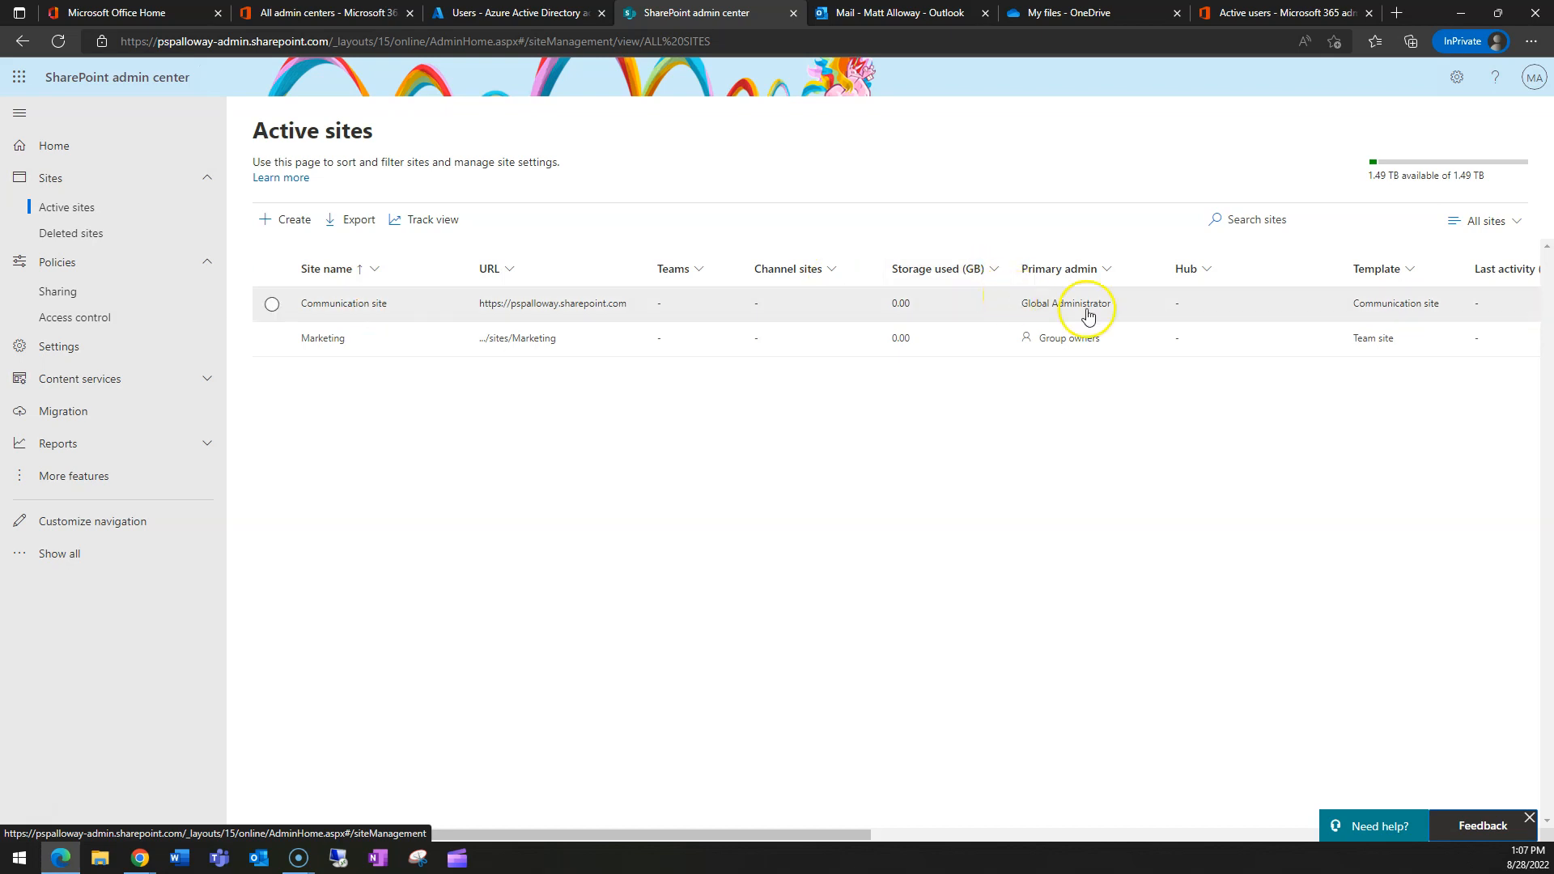
pyautogui.click(285, 226)
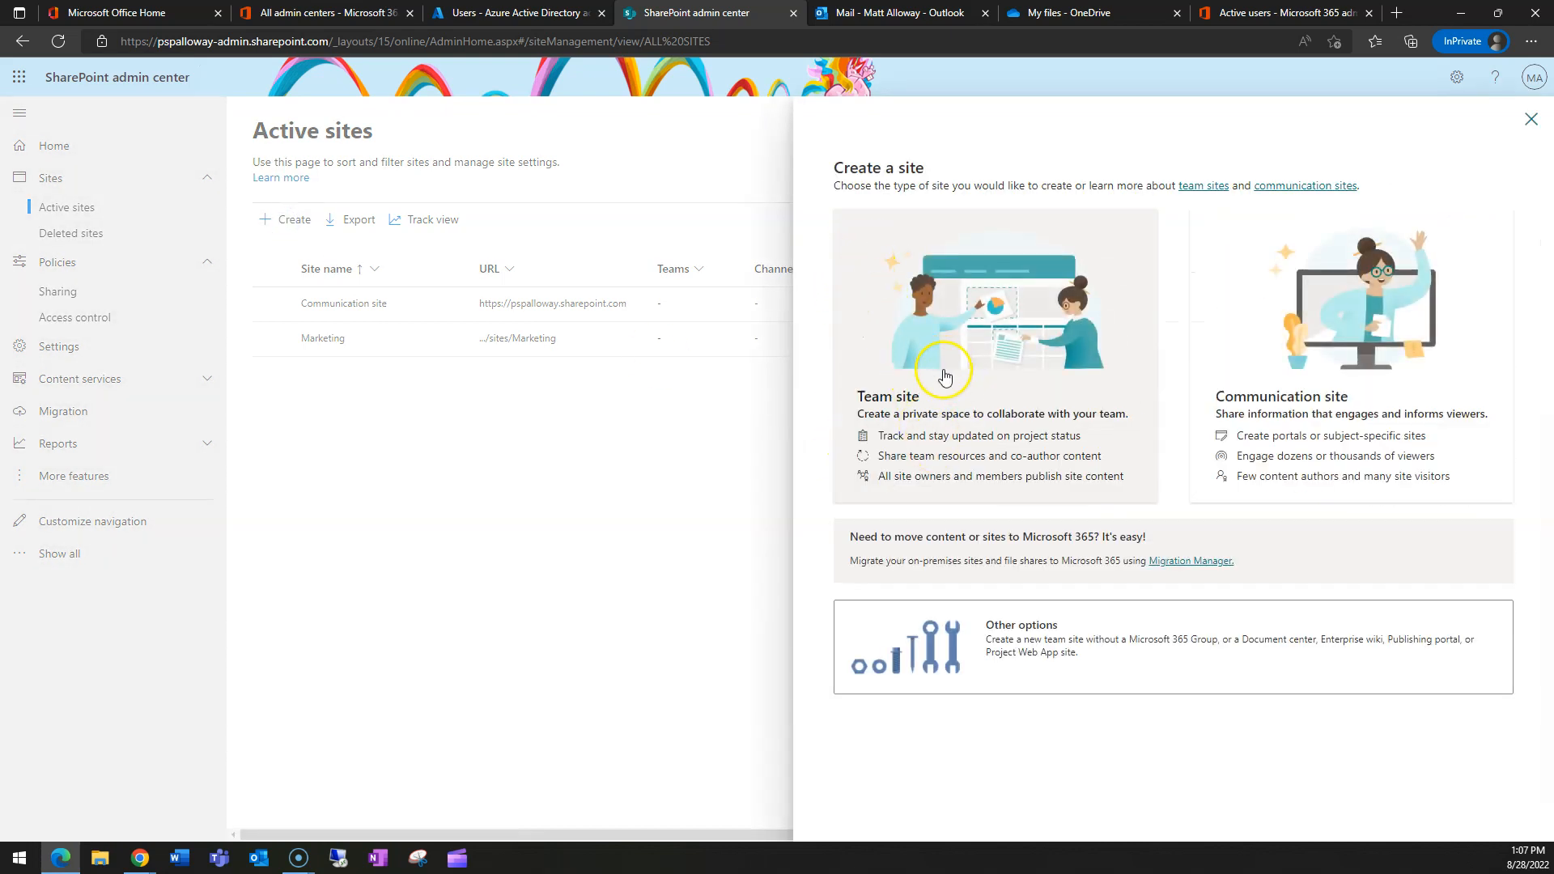
pyautogui.click(945, 361)
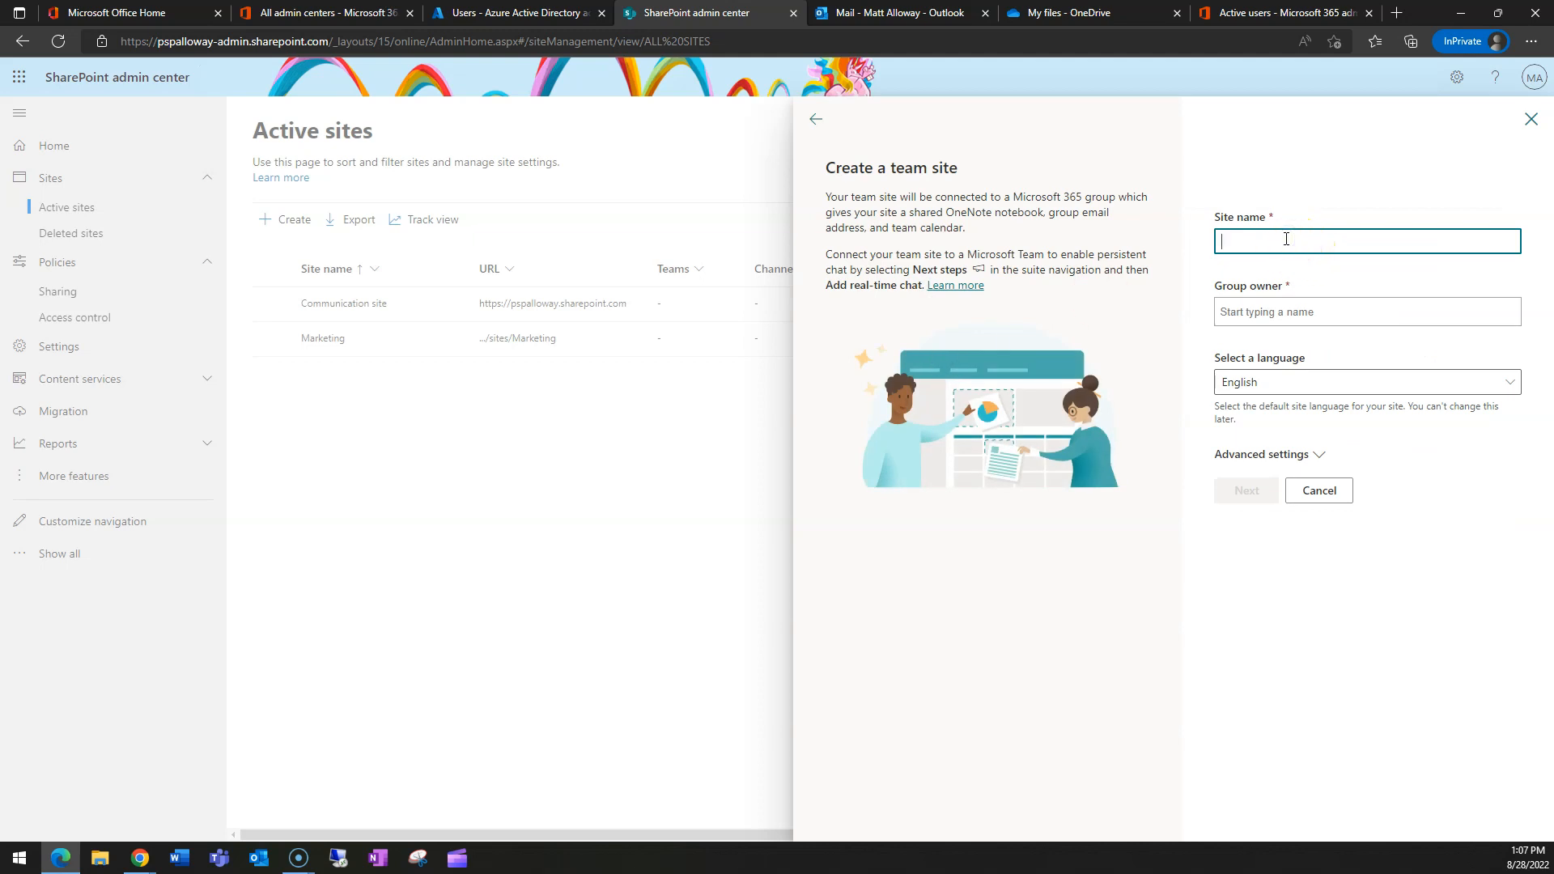
pyautogui.write('Project X')
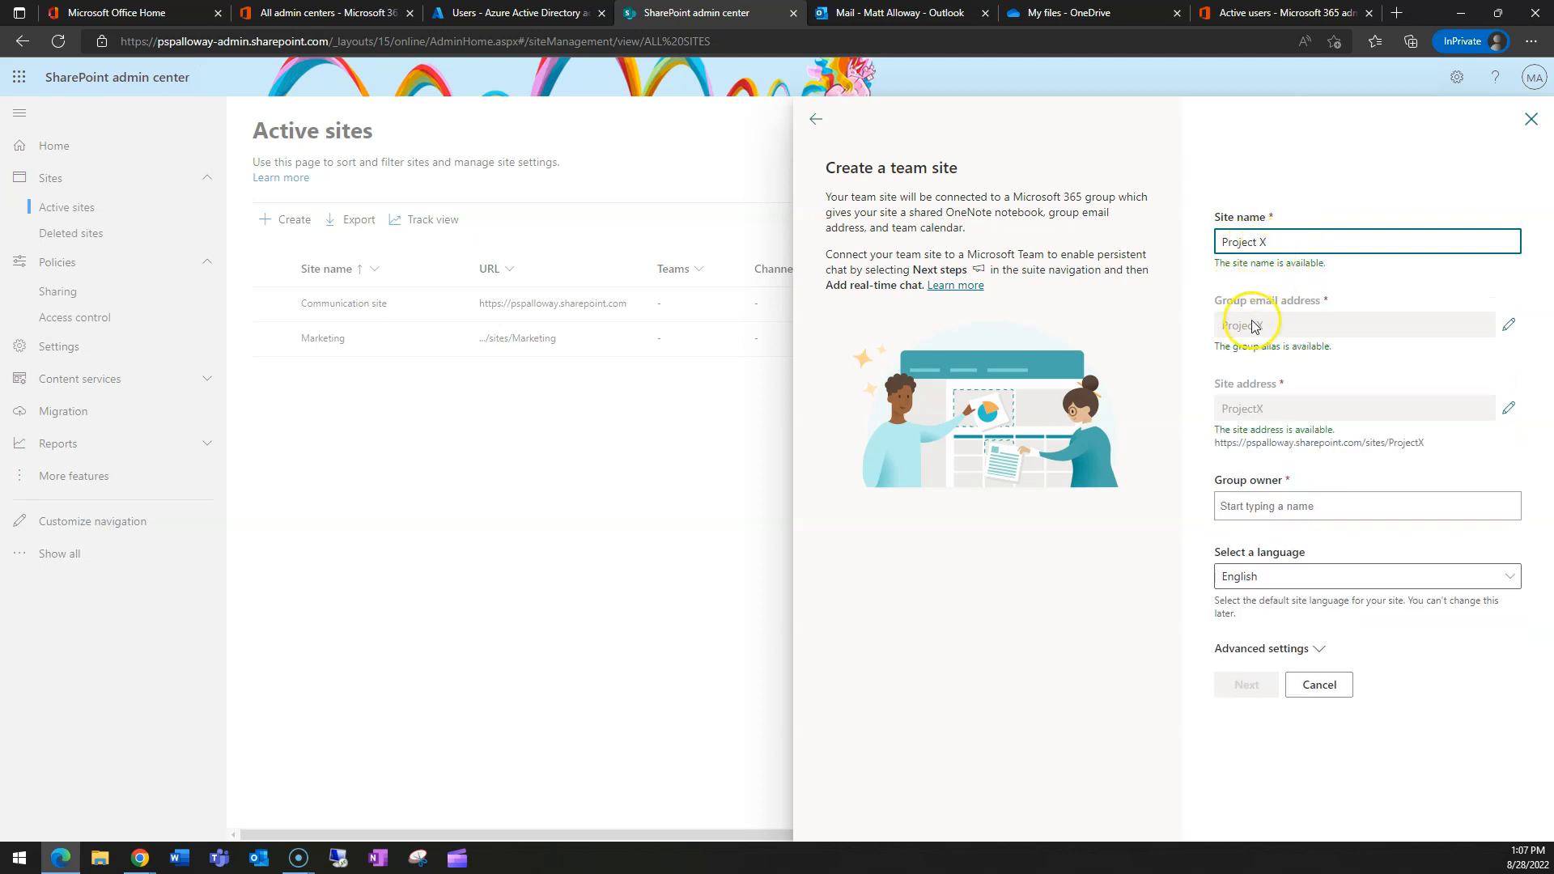
# - Make the admin account group owner, set the time zone to Eastern Time, and finish creating the site
pyautogui.click(1276, 505)
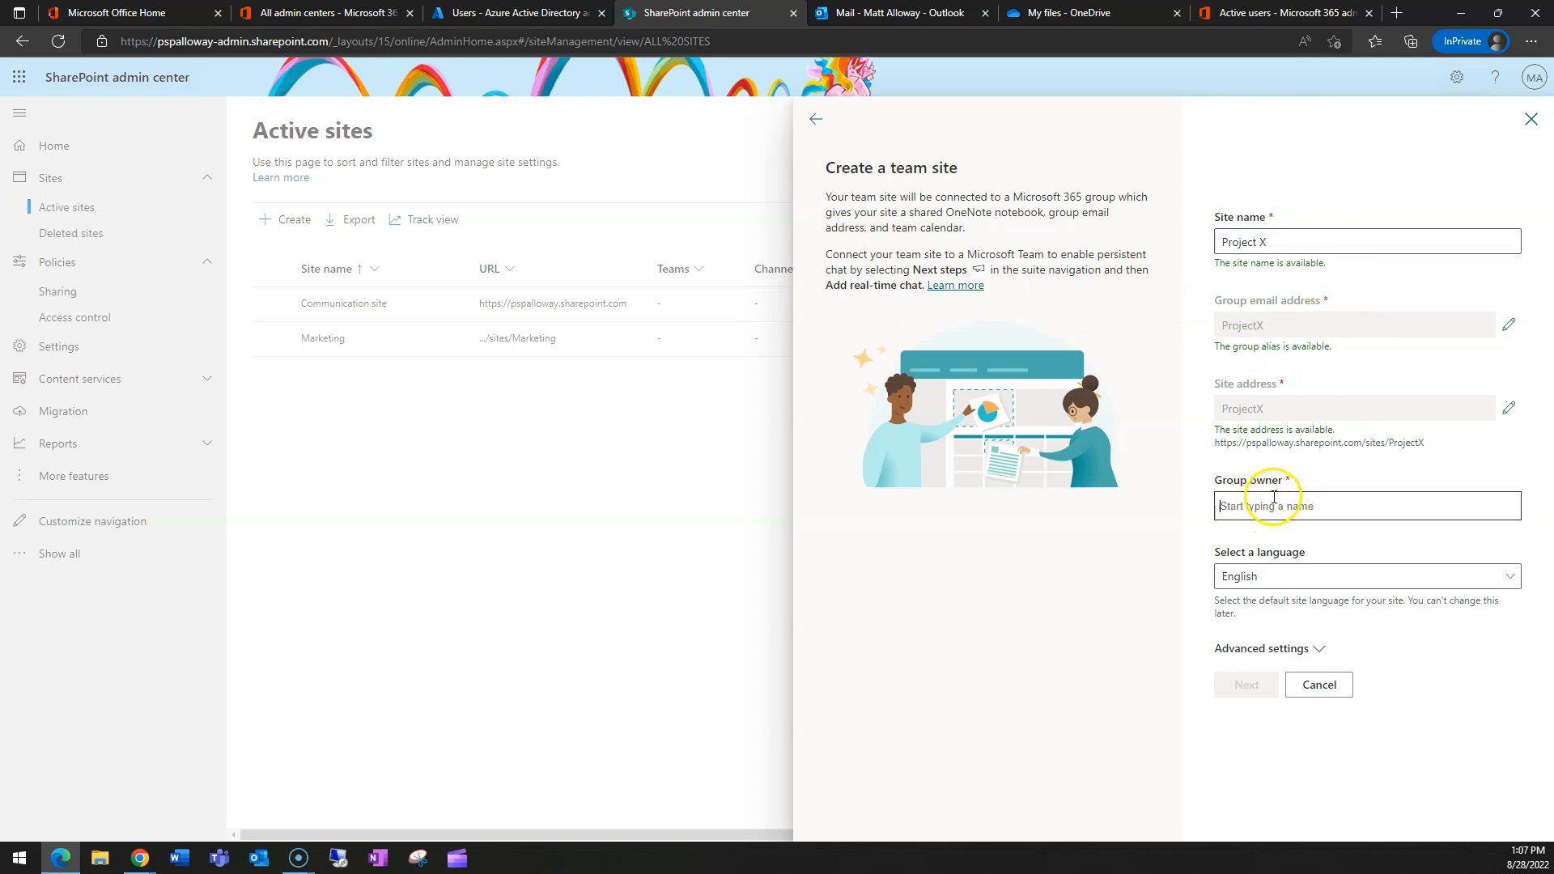
pyautogui.write('matt')
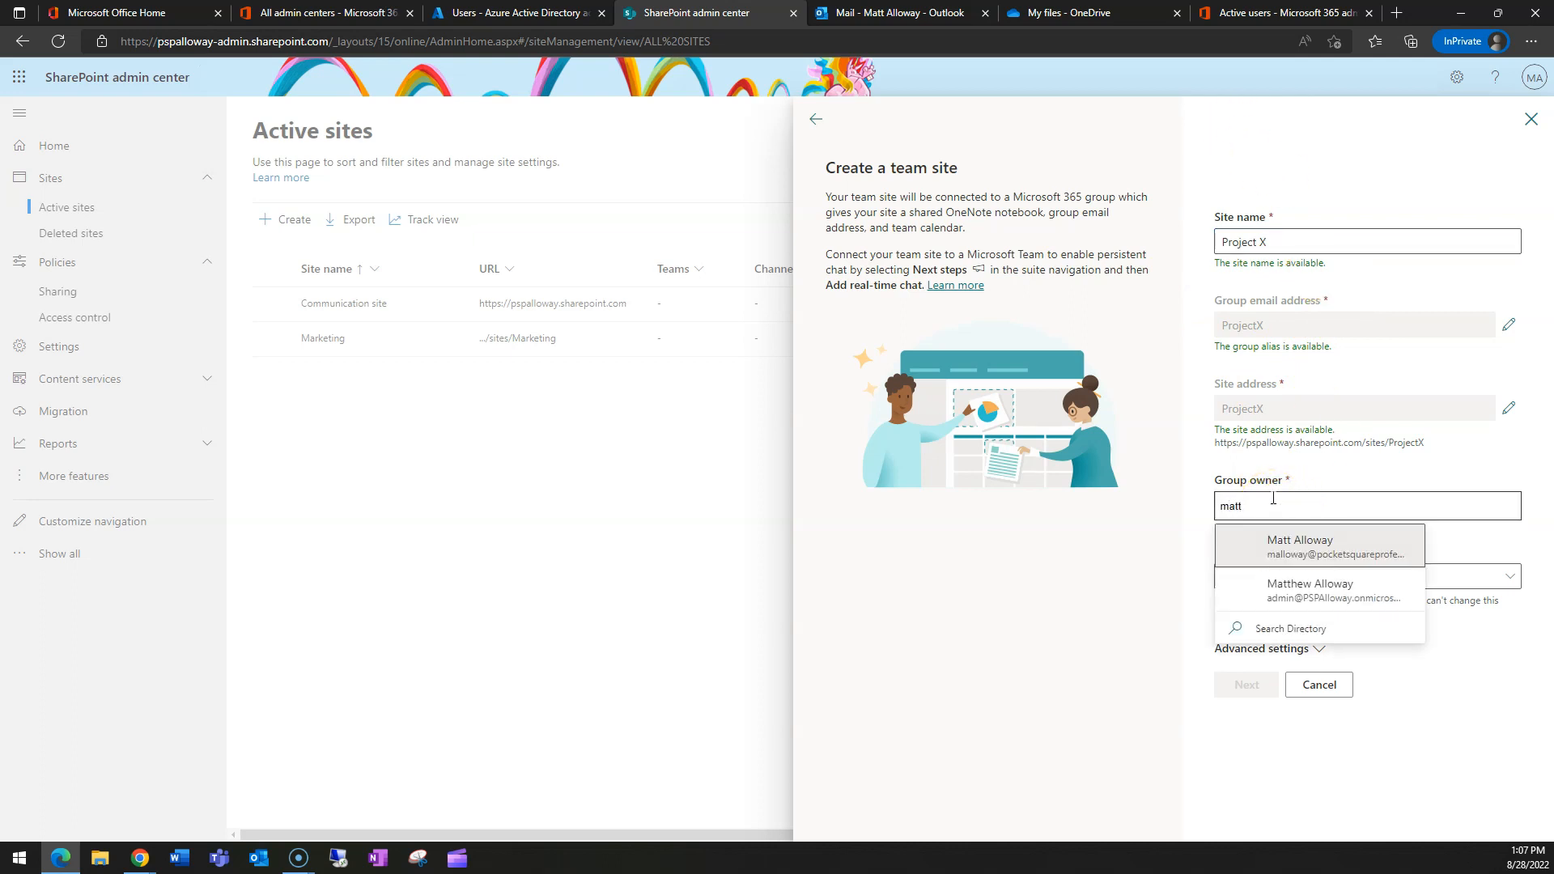
pyautogui.click(1288, 544)
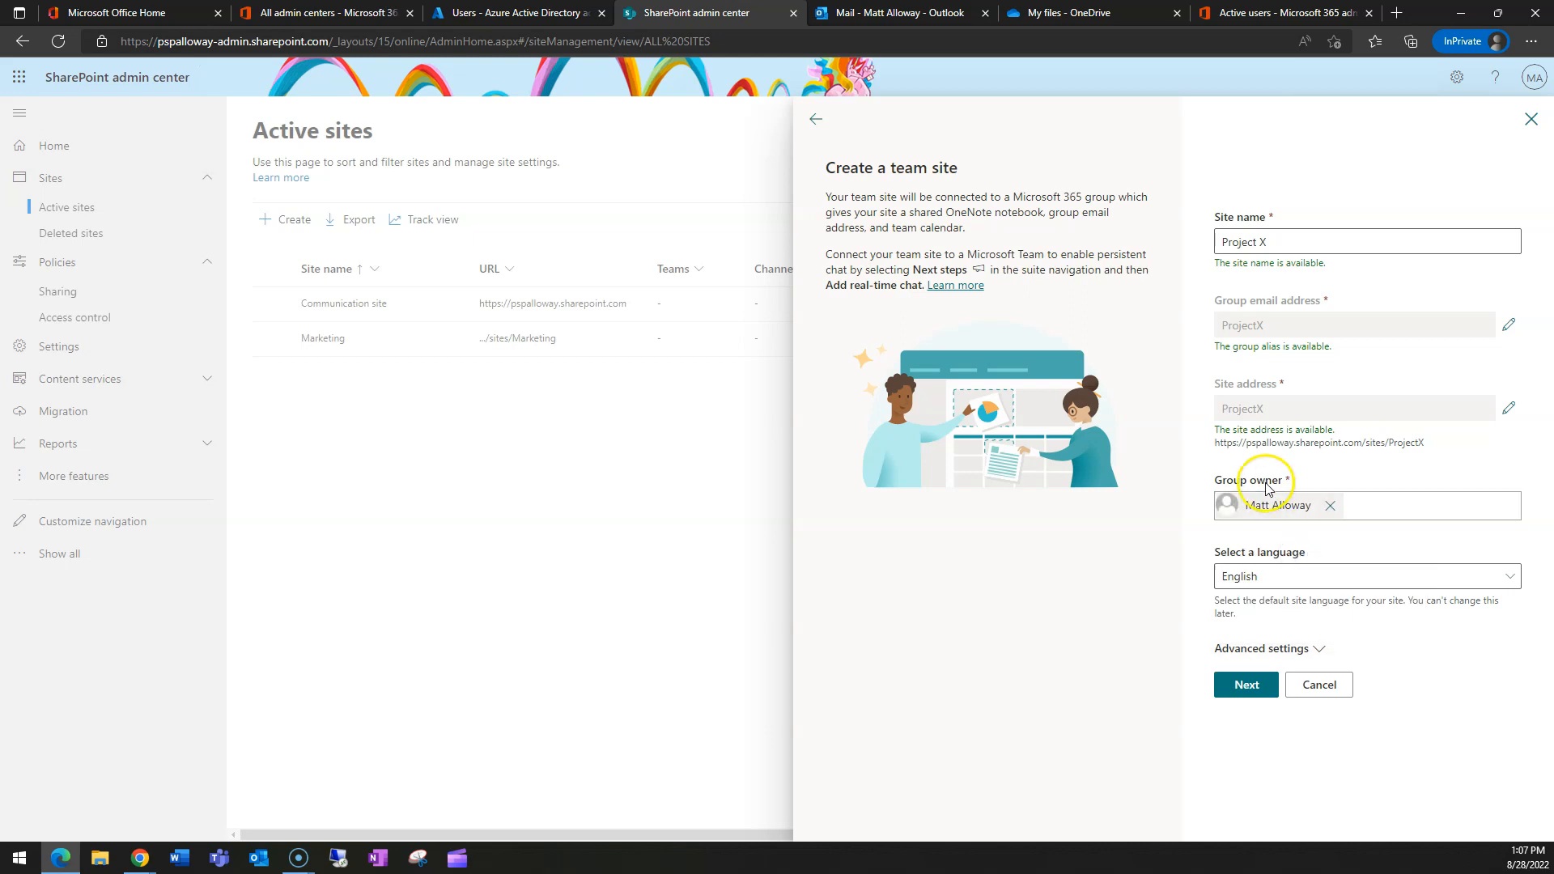
pyautogui.click(1275, 658)
pyautogui.scroll(-1, 1416, 618)
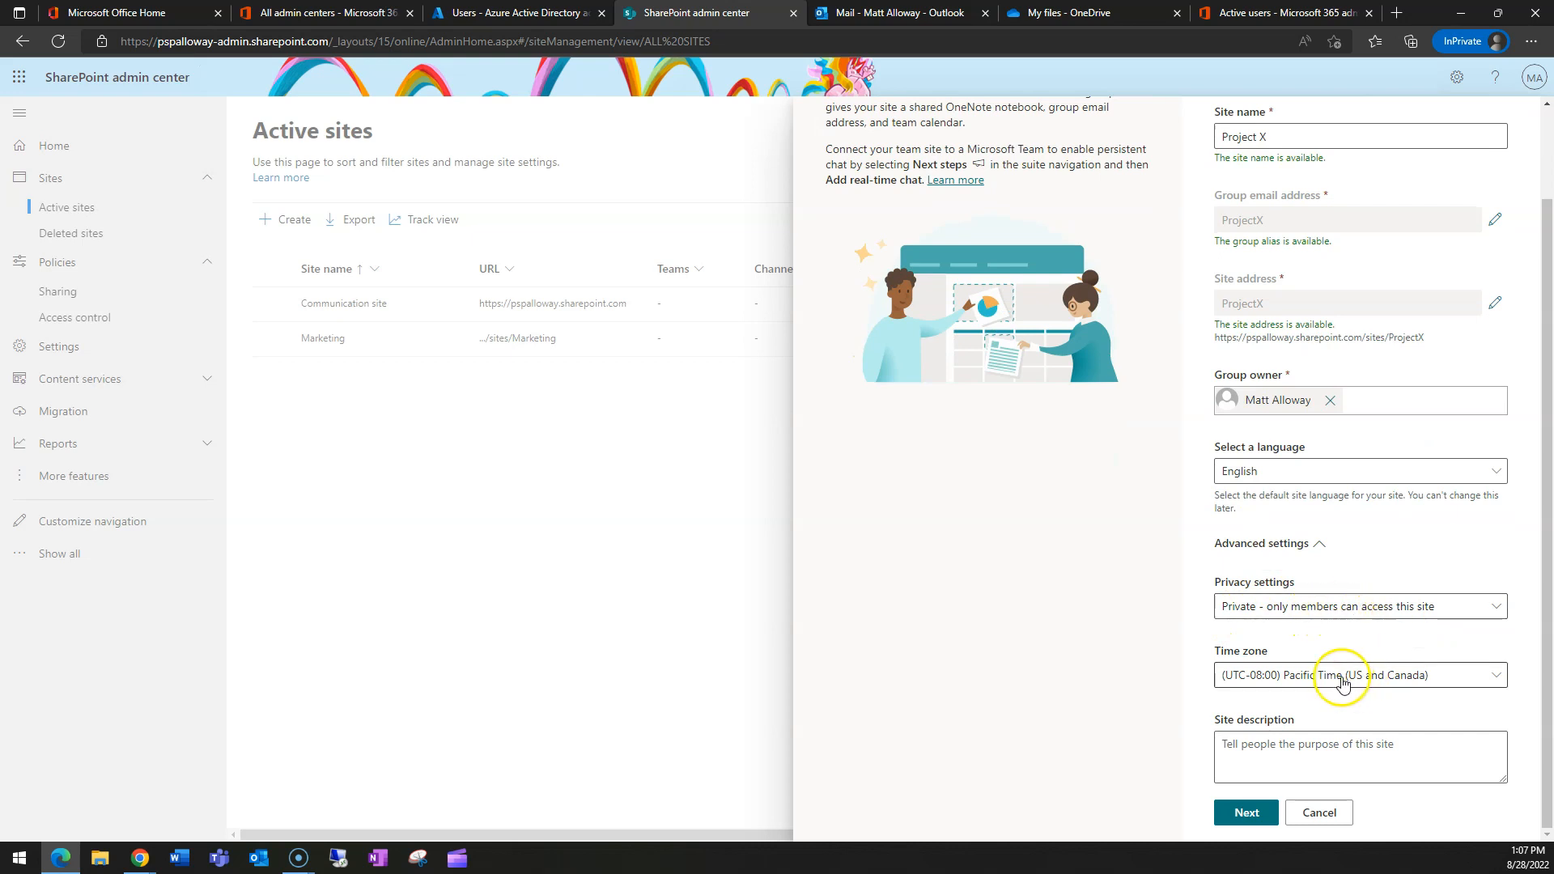
pyautogui.click(1339, 672)
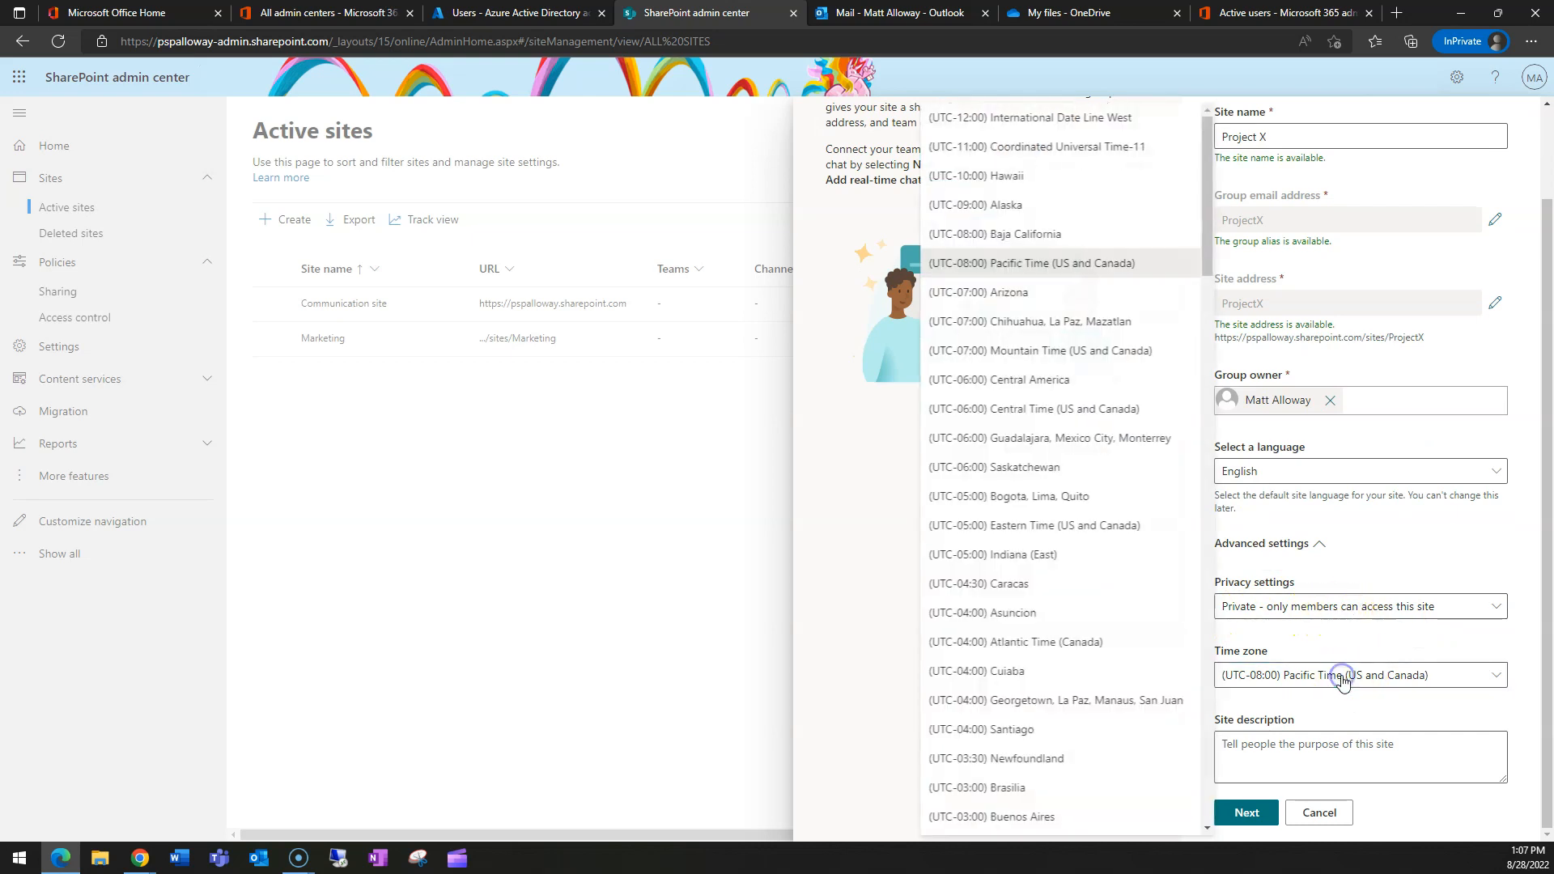
pyautogui.click(1008, 528)
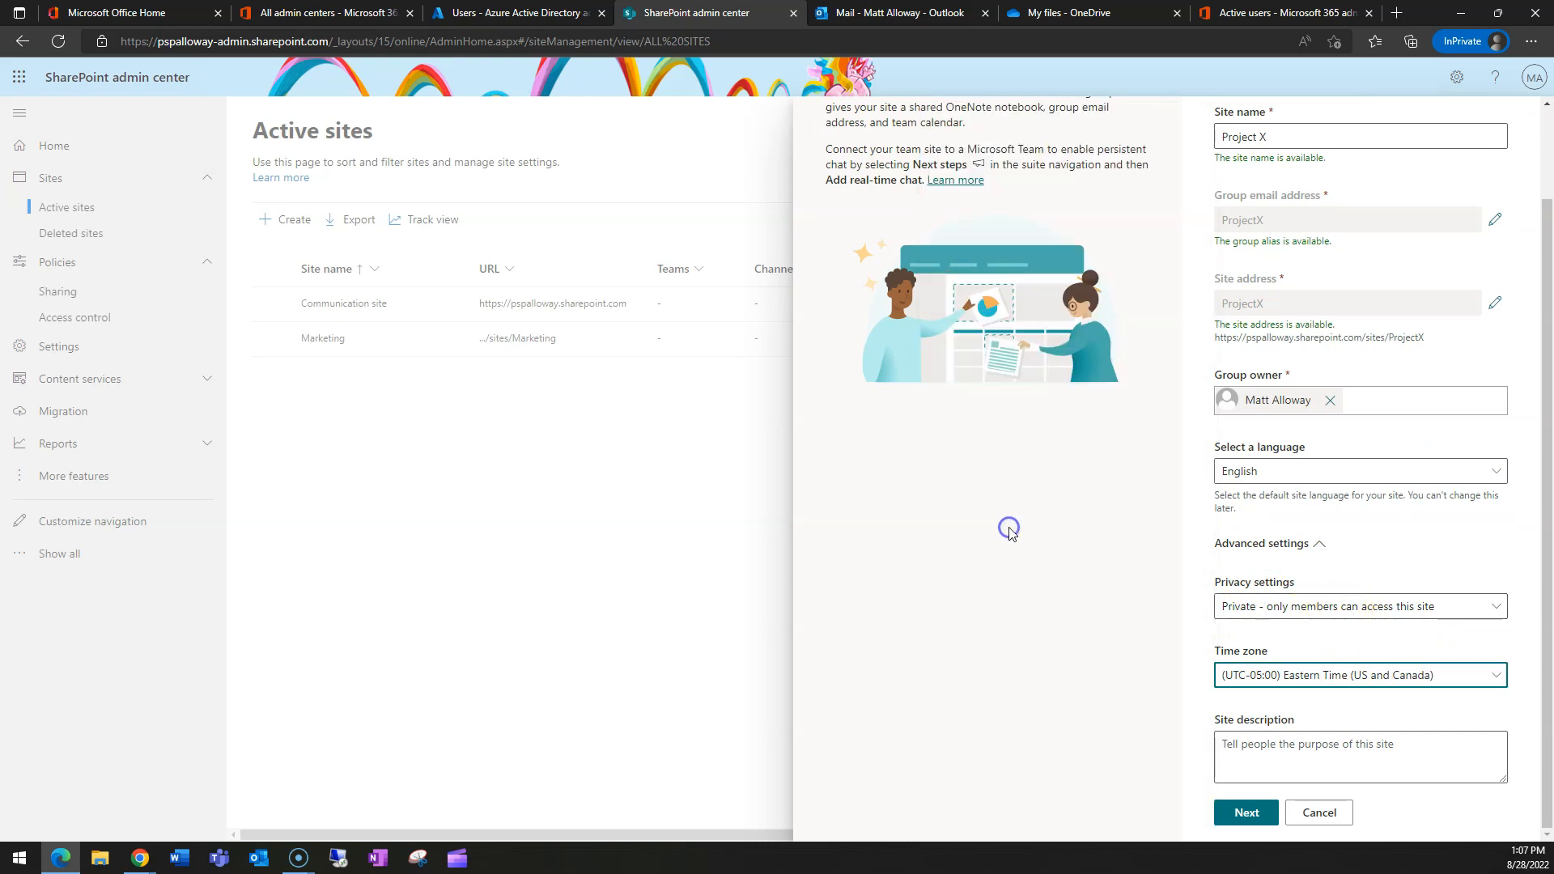
pyautogui.click(1247, 814)
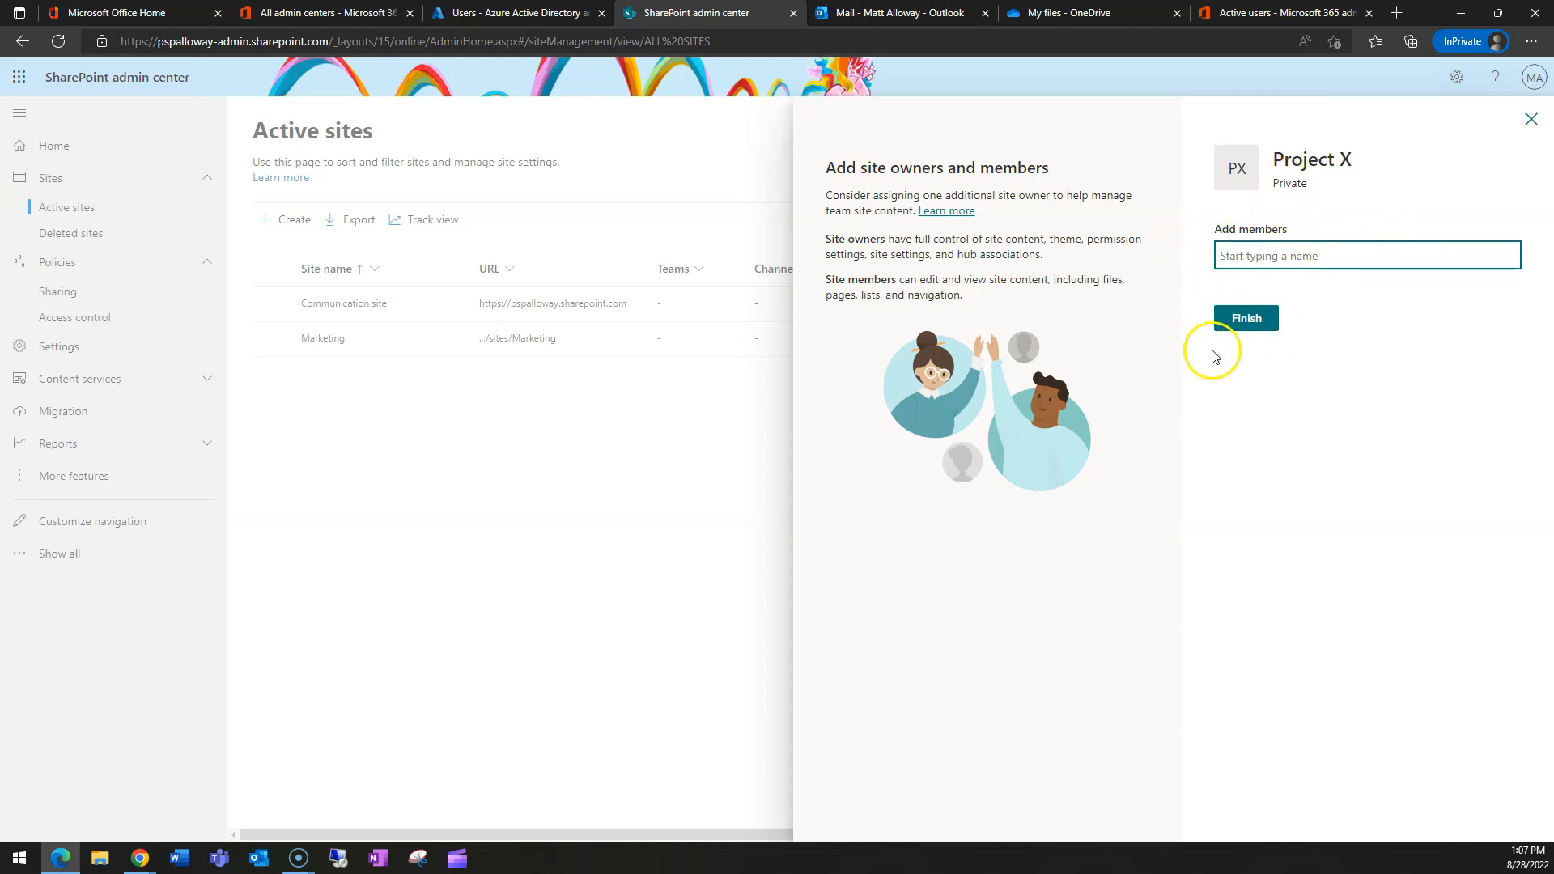
pyautogui.click(1247, 319)
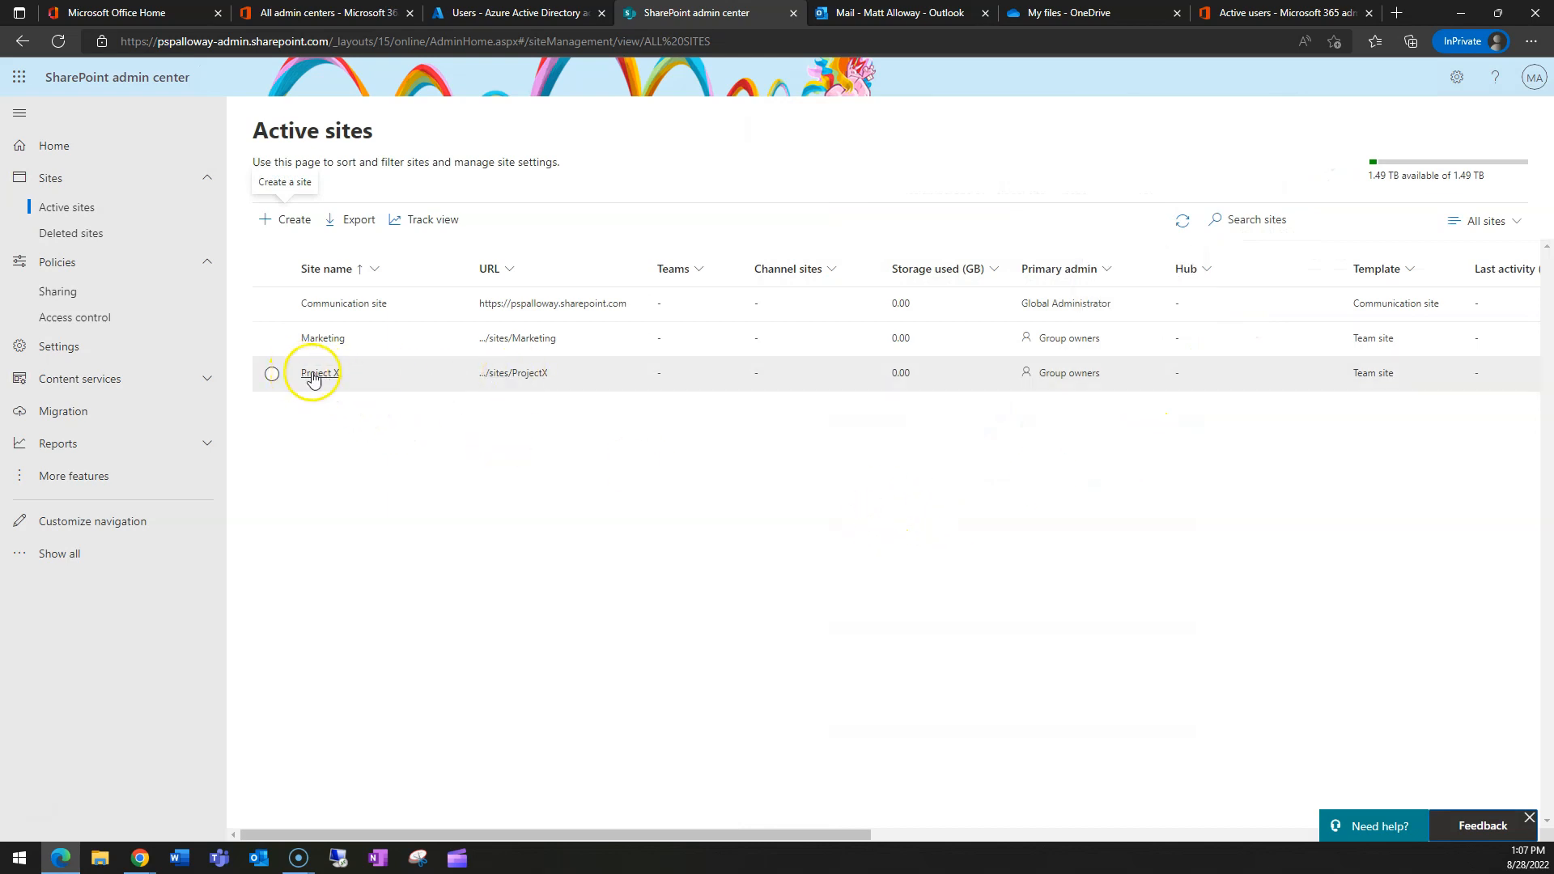
# - Open the ProjectX site, dismiss its design and next-steps prompts, and view the empty Documents library
pyautogui.click(516, 376)
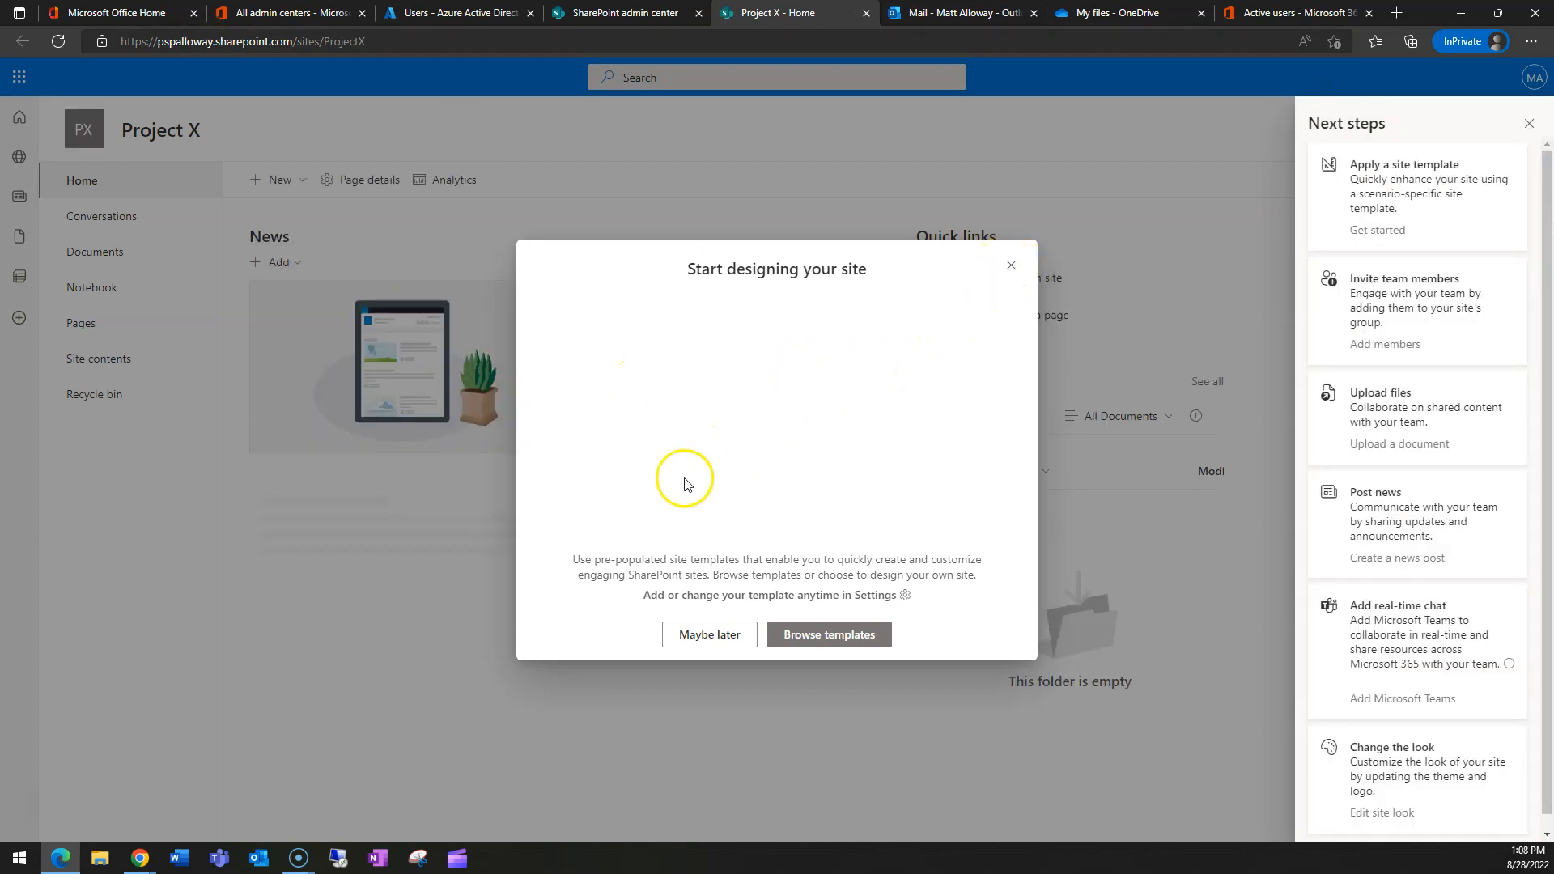
pyautogui.click(1011, 265)
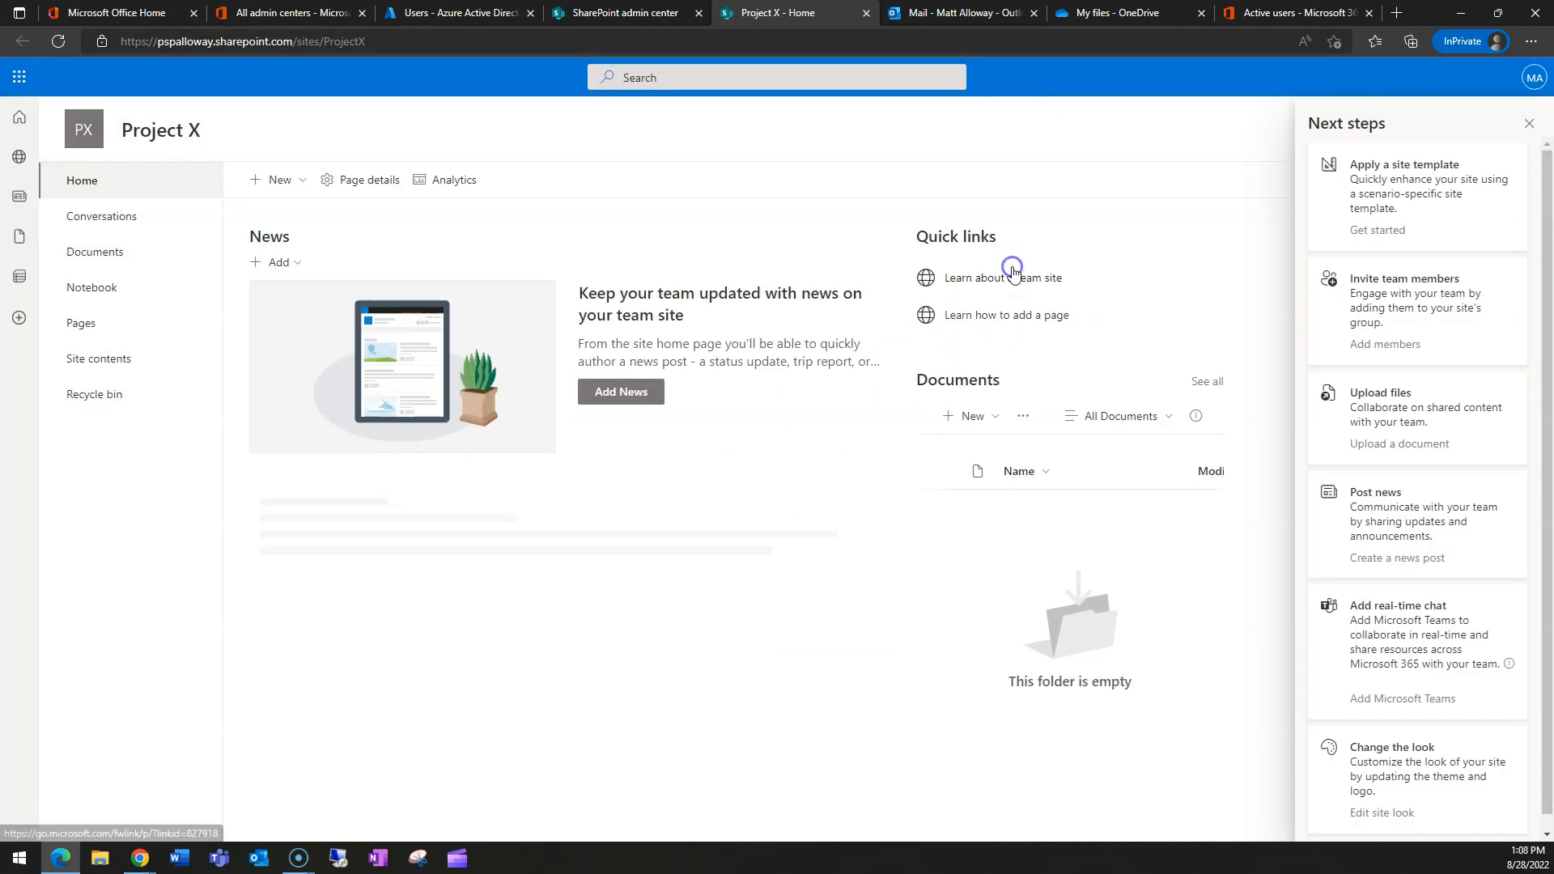
pyautogui.click(1529, 123)
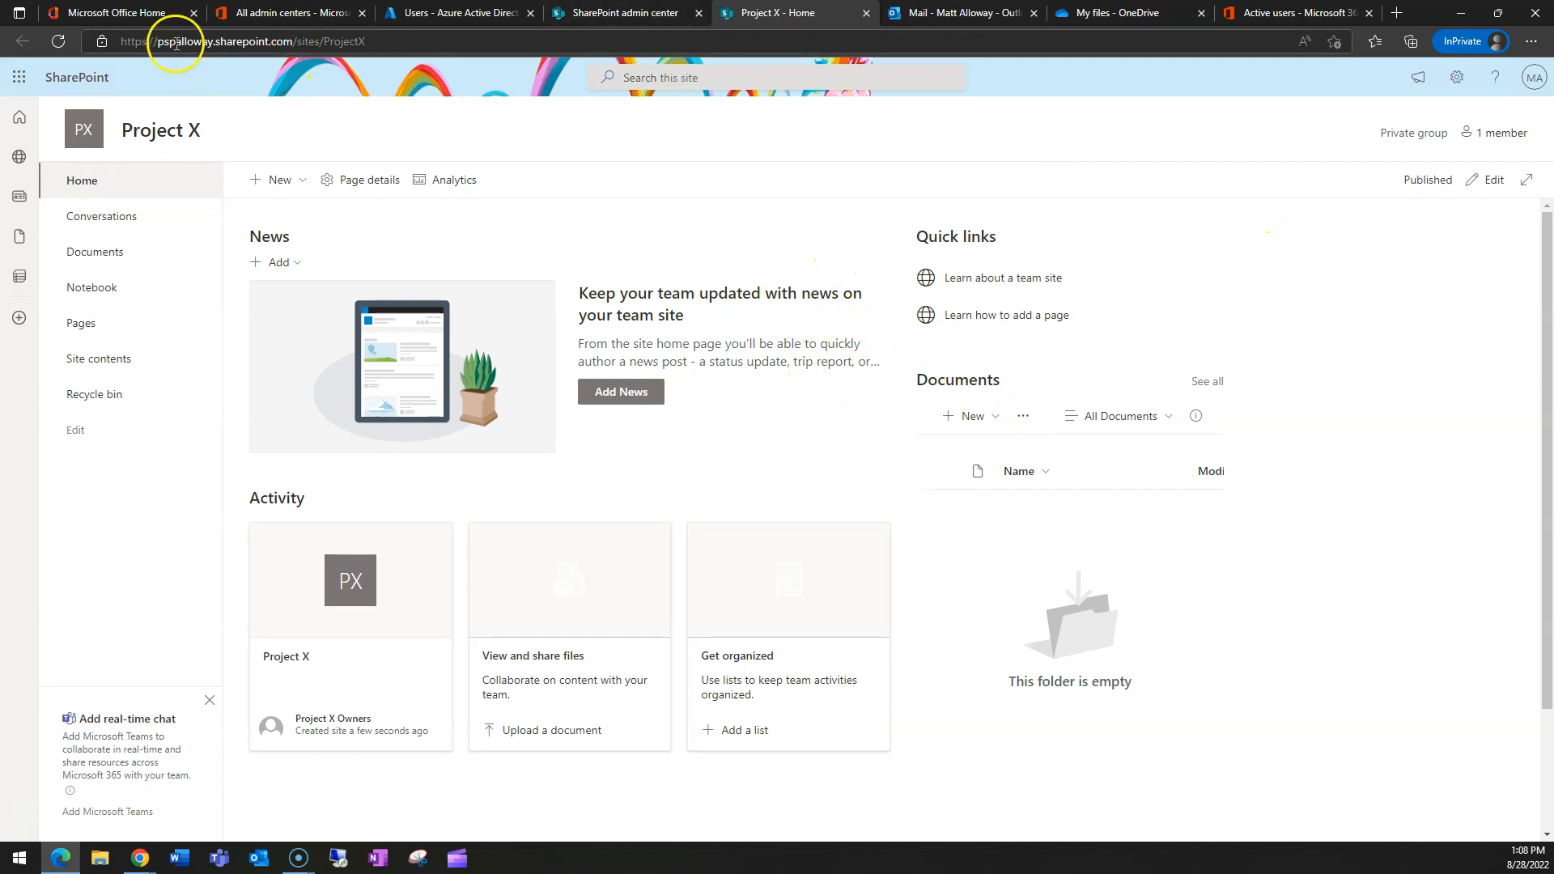
pyautogui.click(92, 257)
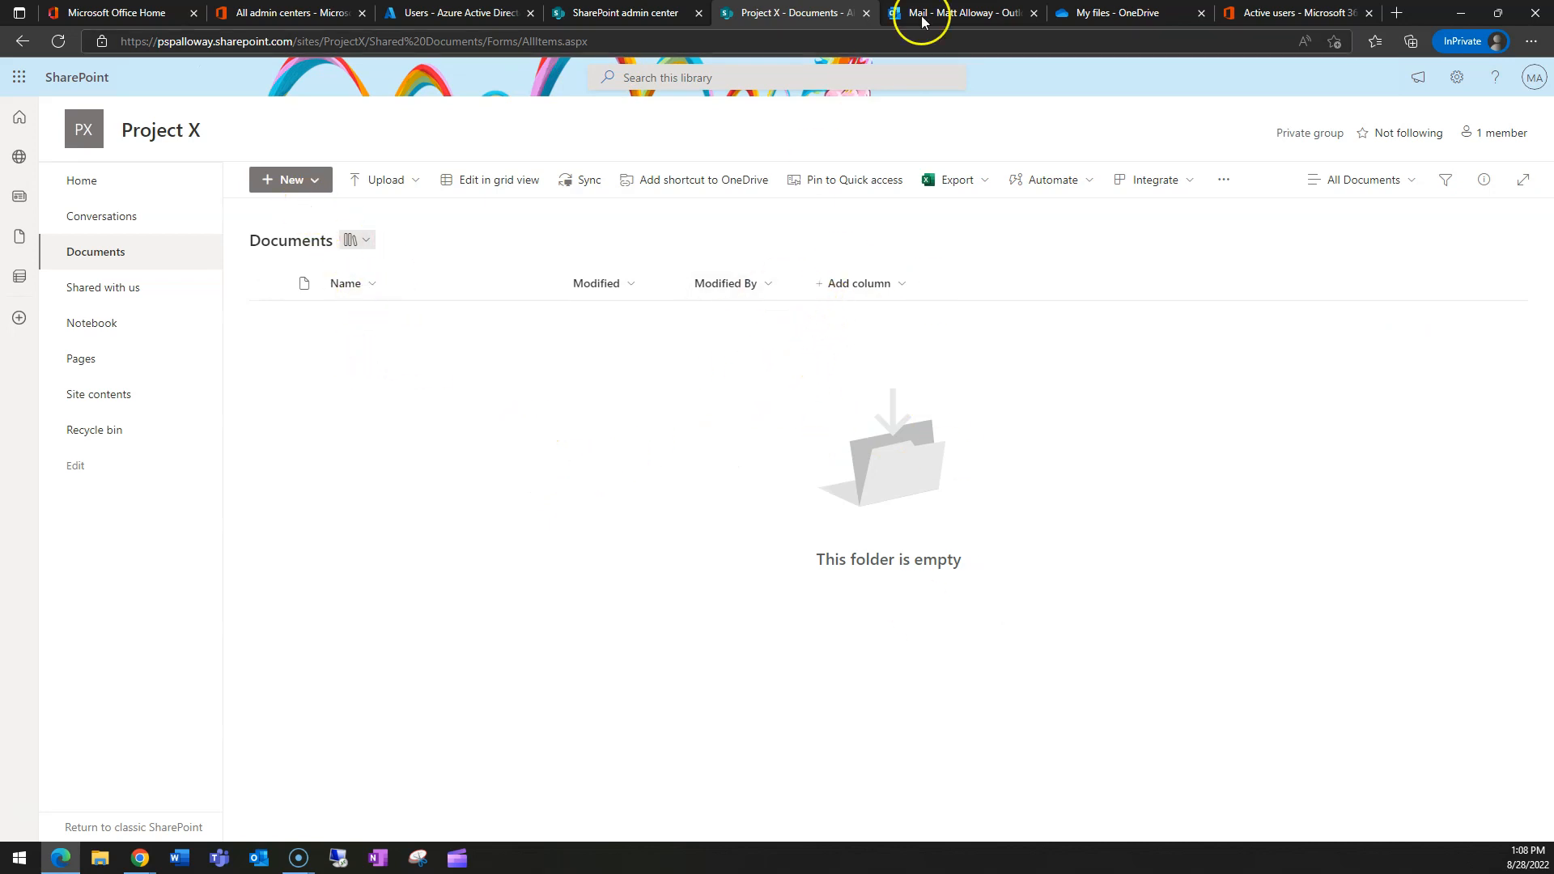
pyautogui.click(1092, 9)
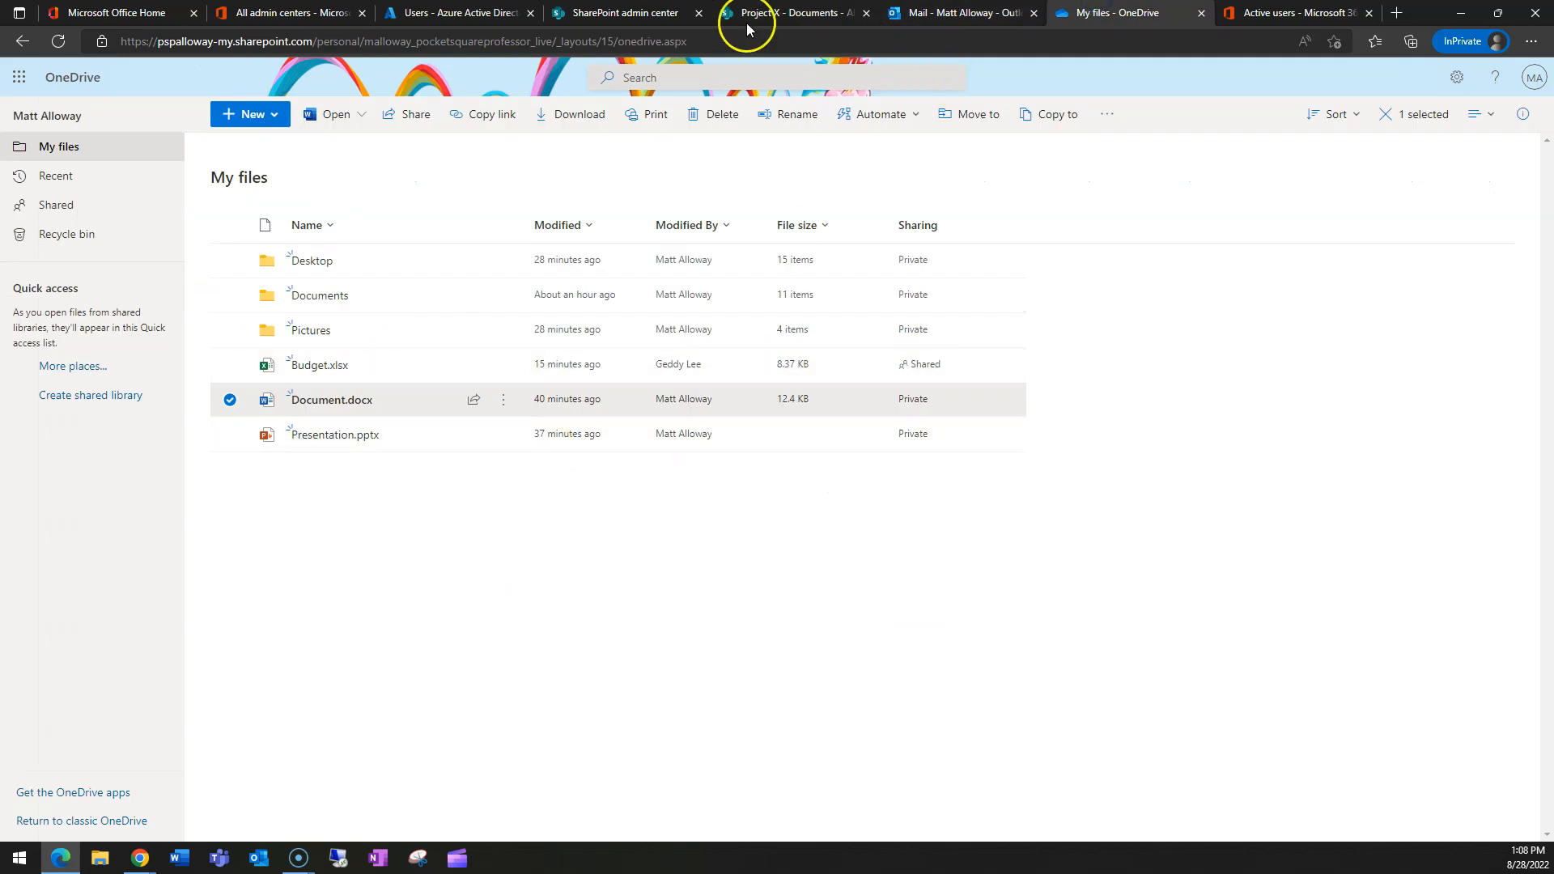
# - Create a blank Word document, Document.docx, in the Project X library and refresh to show it
pyautogui.click(790, 13)
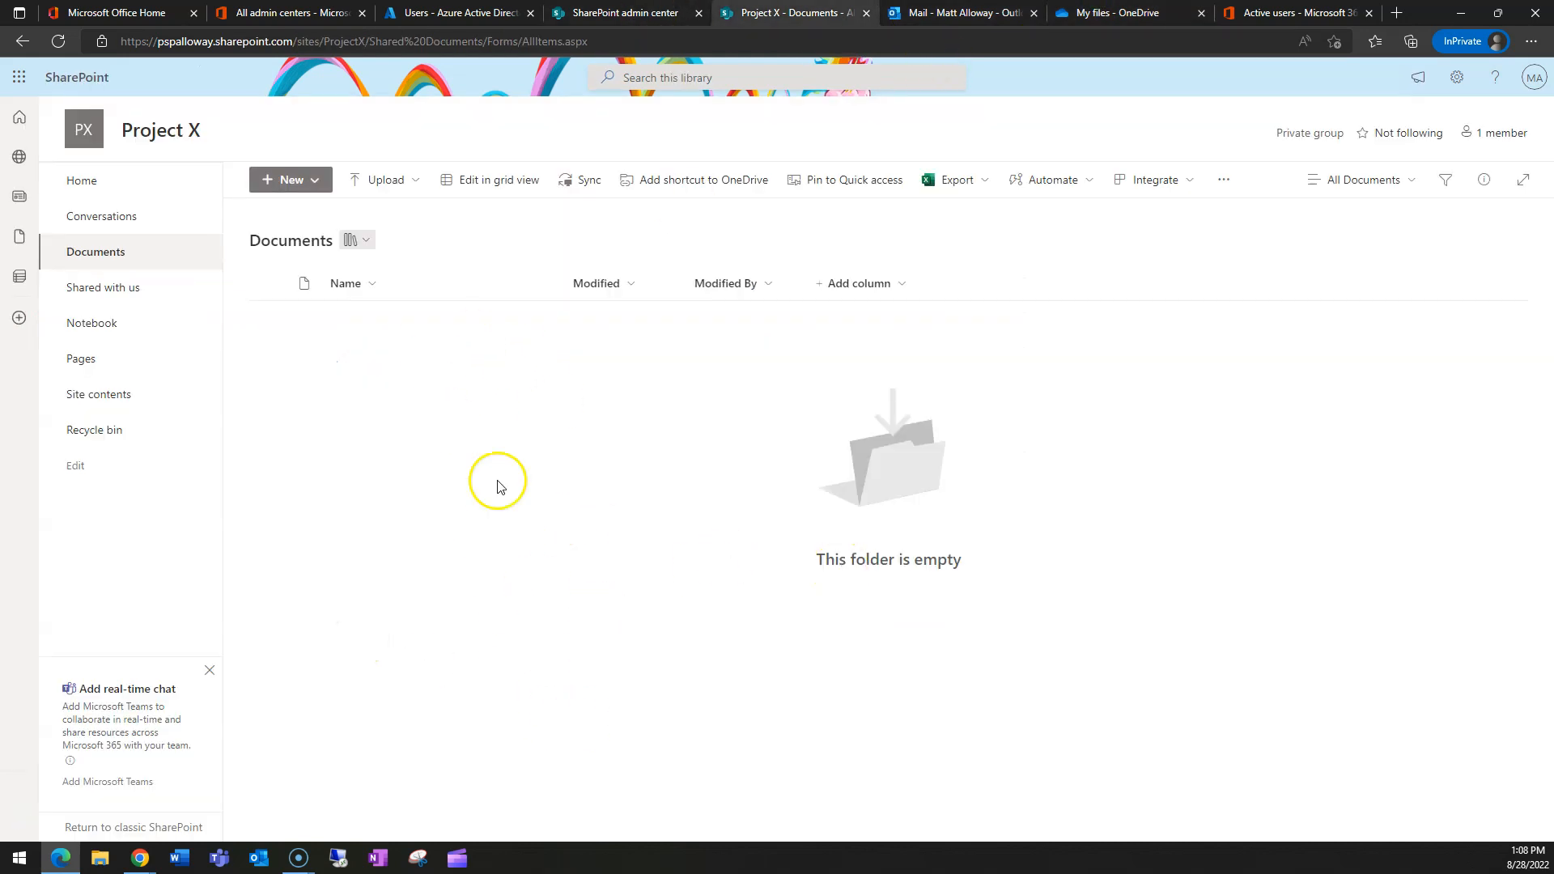
pyautogui.click(285, 179)
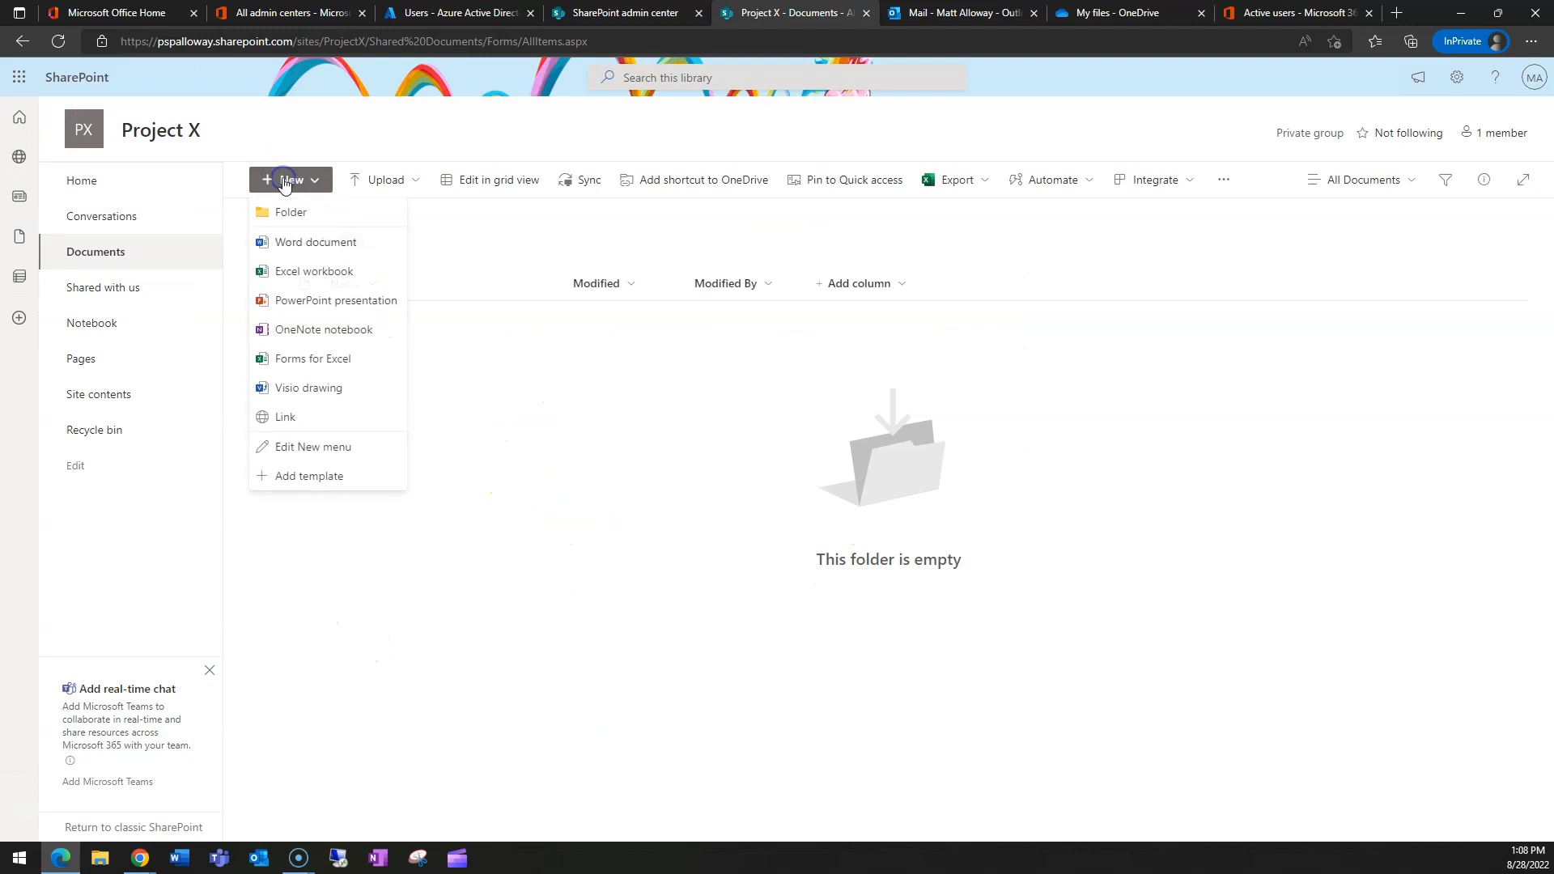
pyautogui.click(315, 247)
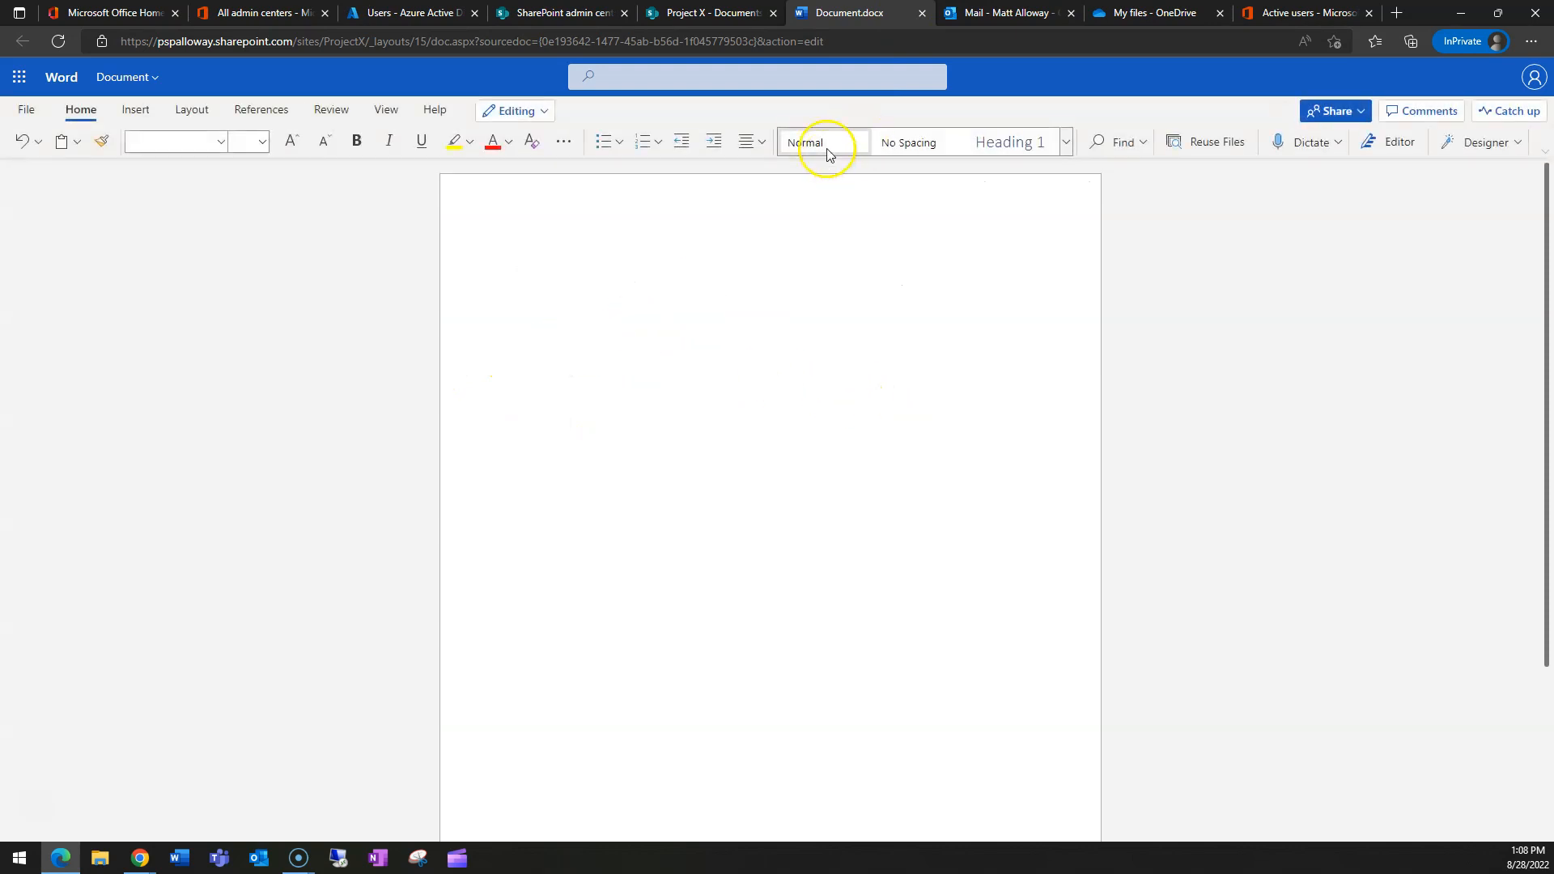
pyautogui.click(921, 13)
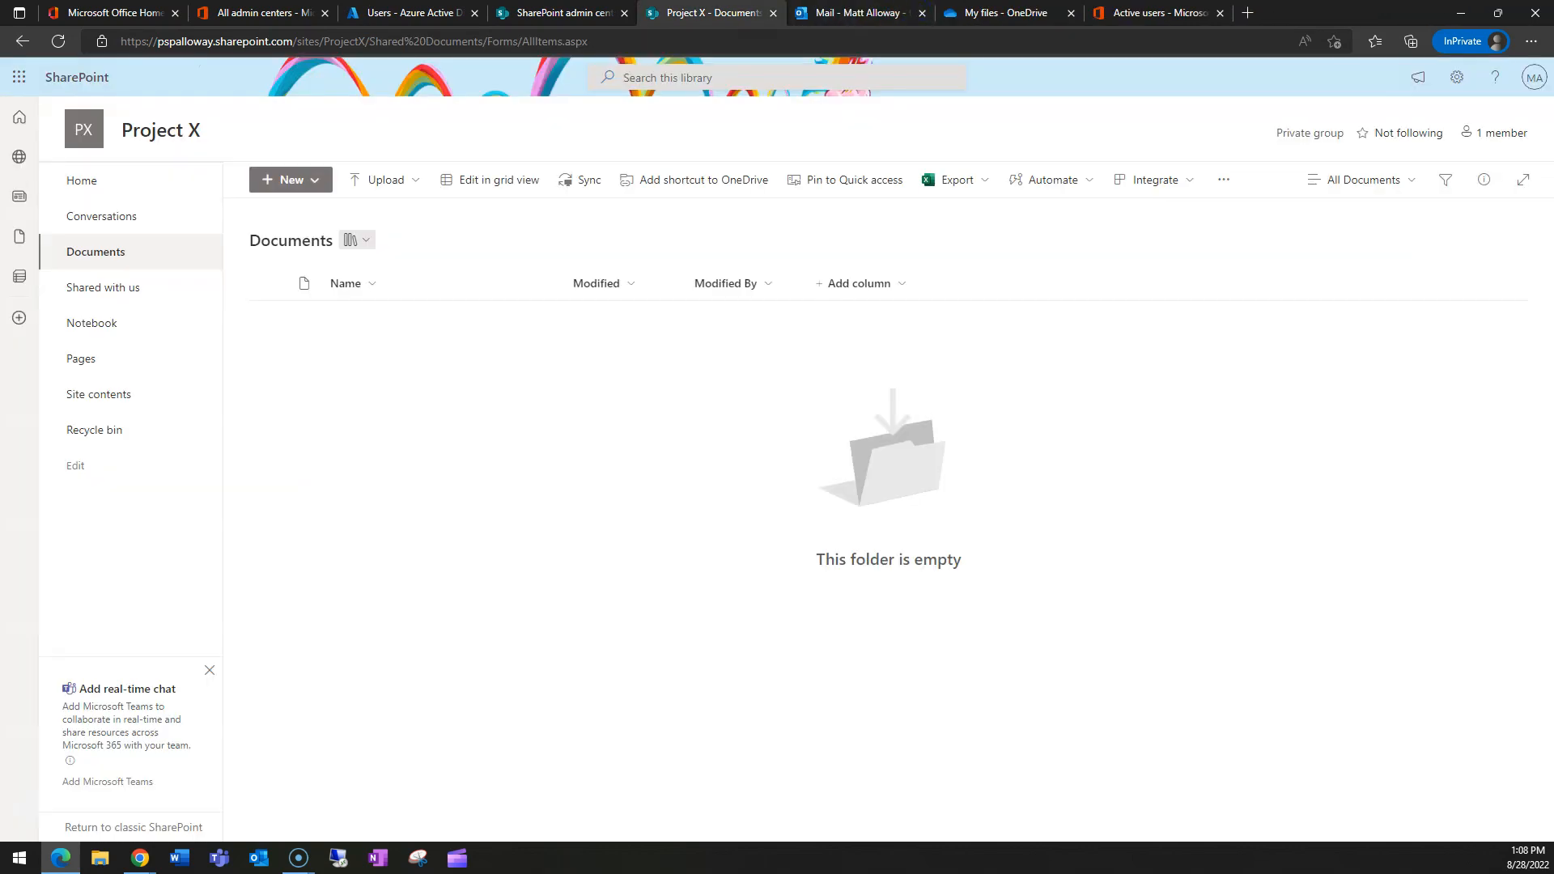
pyautogui.click(65, 42)
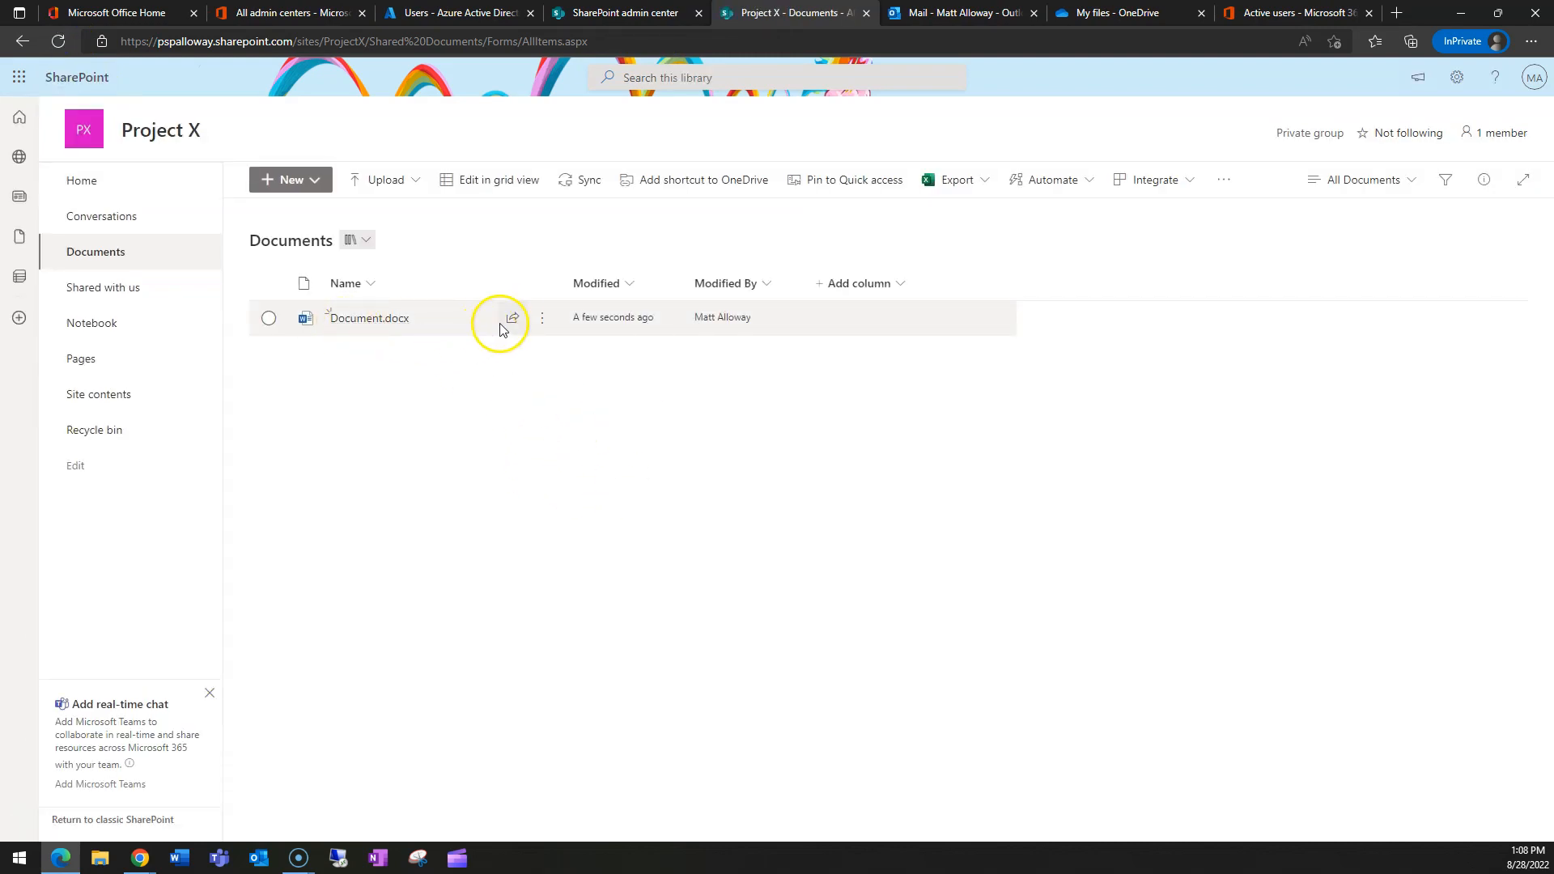
pyautogui.click(511, 319)
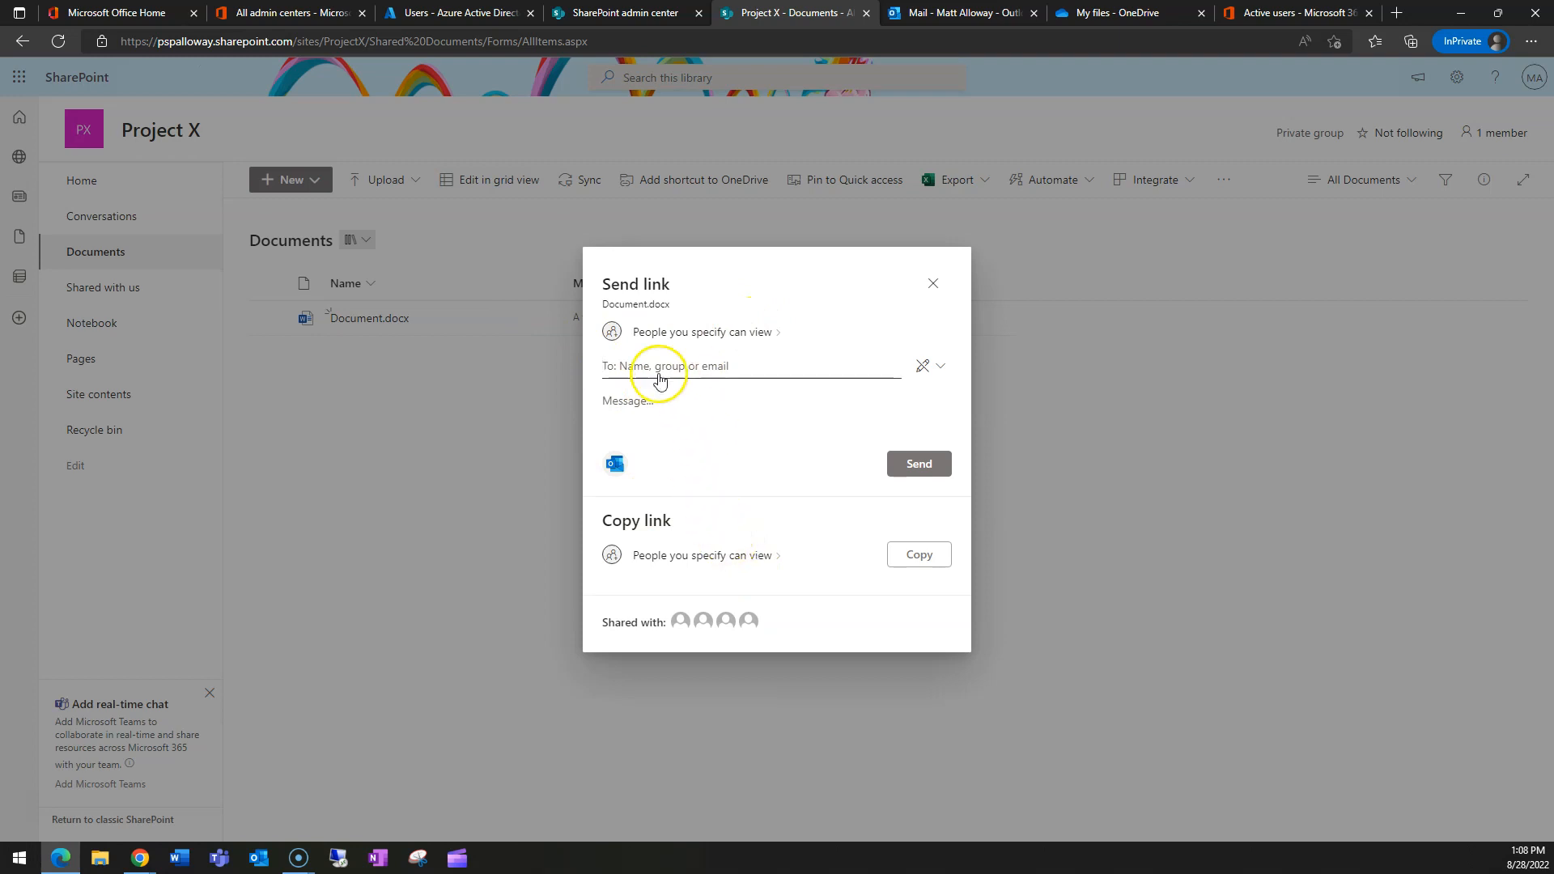
pyautogui.click(707, 332)
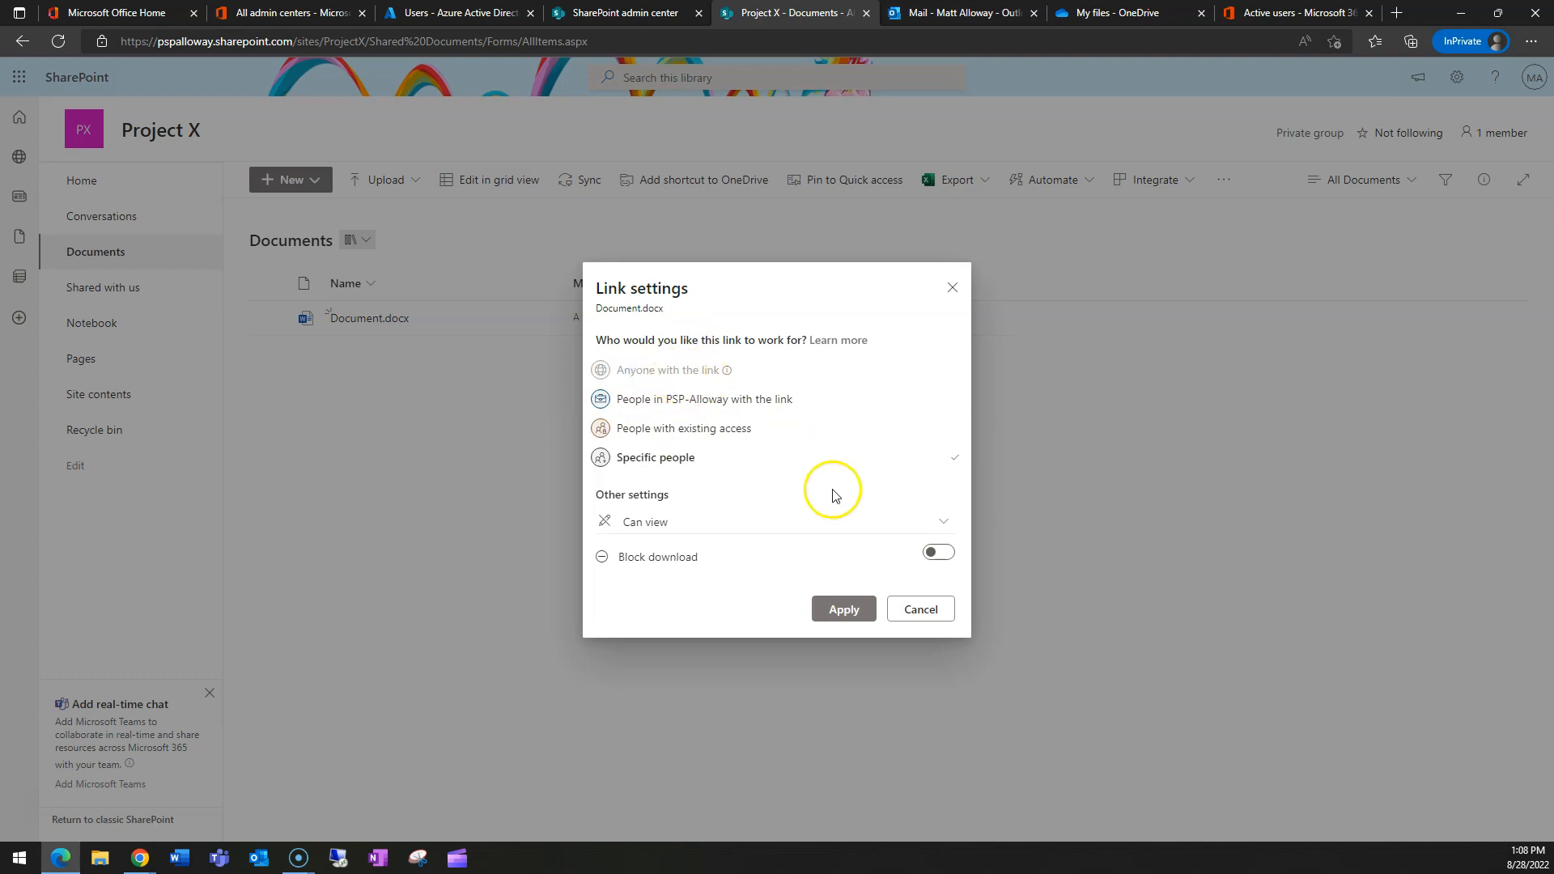
pyautogui.click(921, 610)
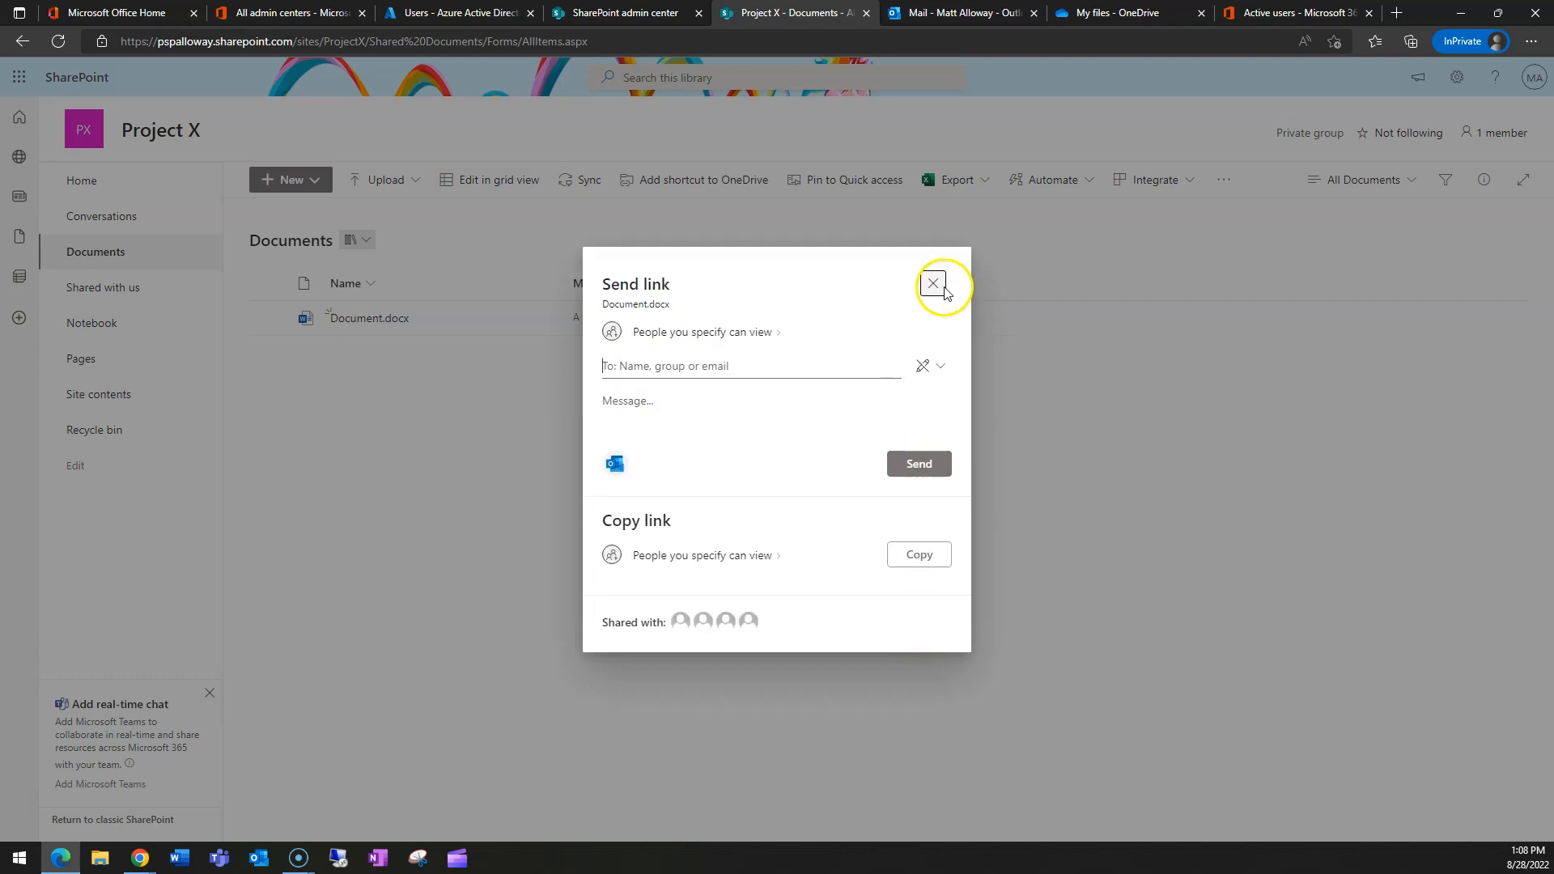
pyautogui.click(933, 283)
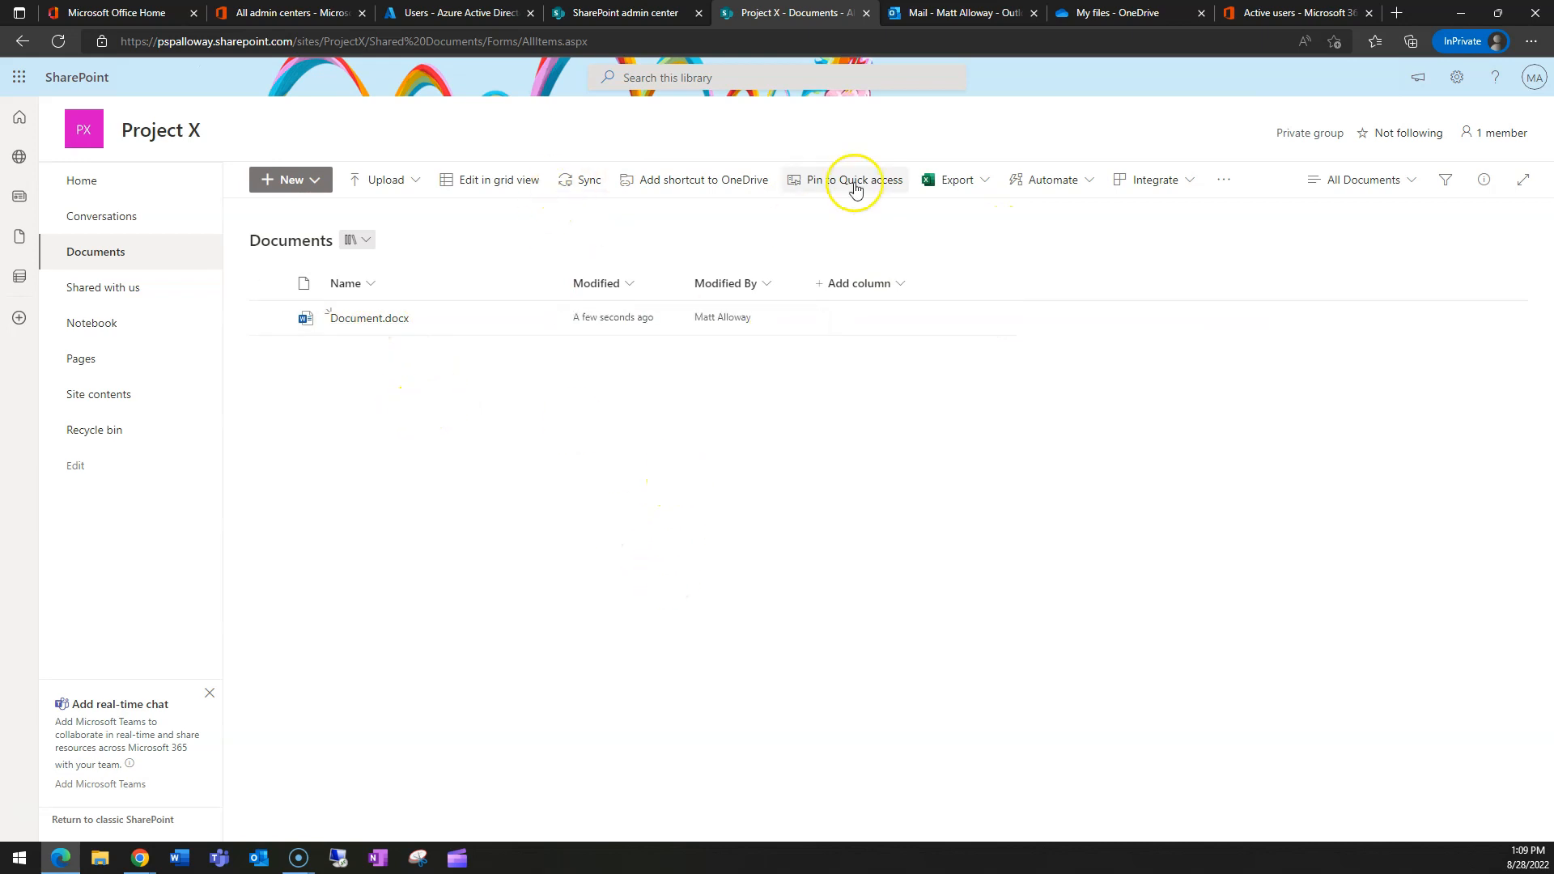
pyautogui.click(1087, 6)
pyautogui.click(750, 11)
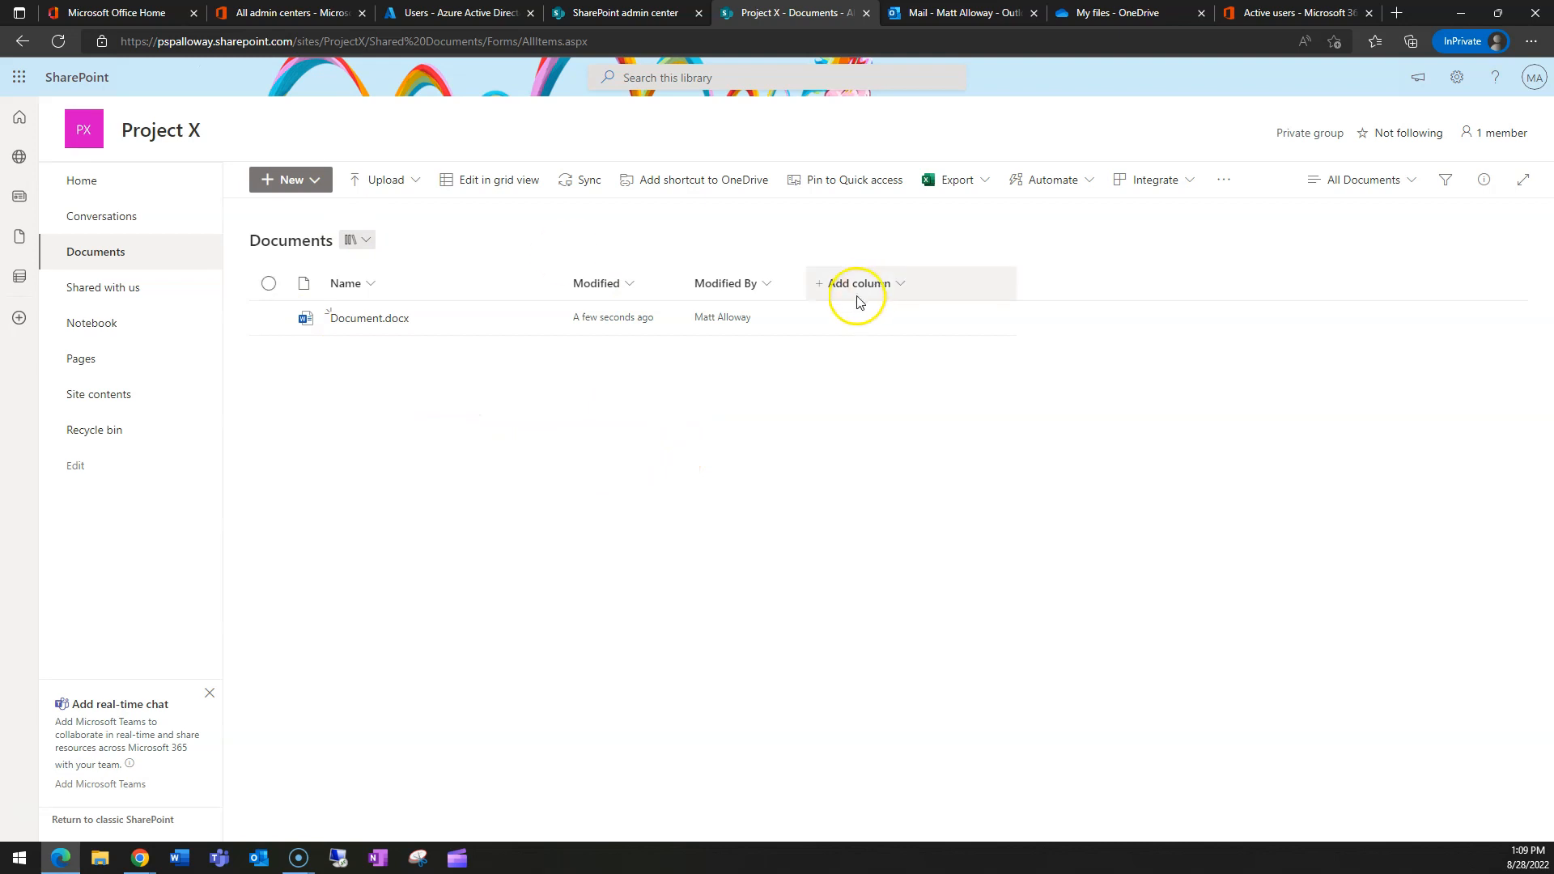
# - Add a searched user to the Project X group as a Member, then carry the site address to Chrome
pyautogui.click(1493, 134)
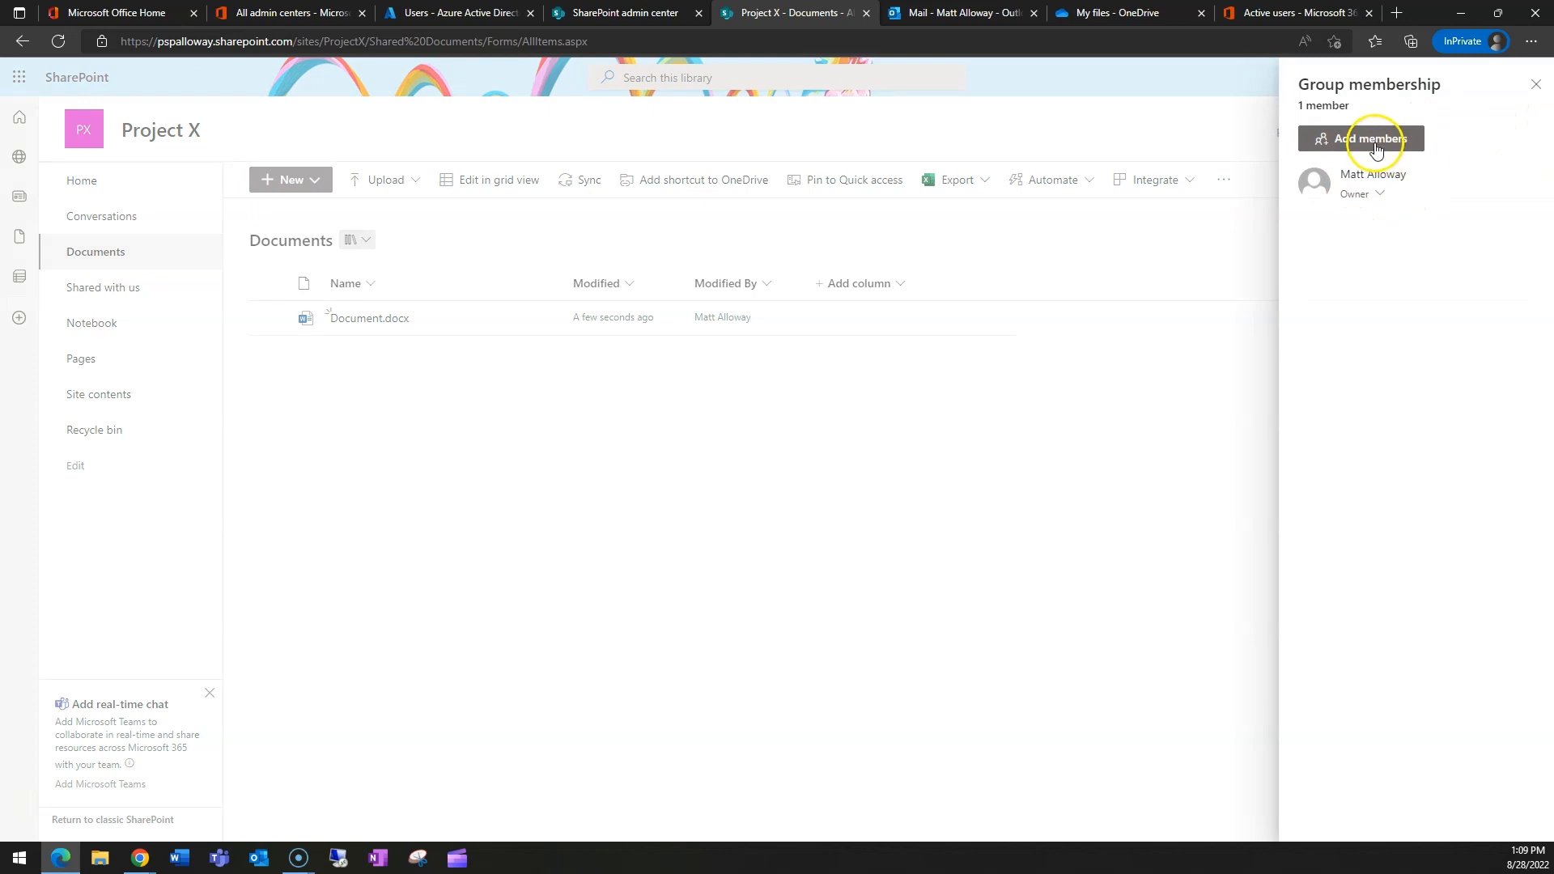
pyautogui.click(1376, 140)
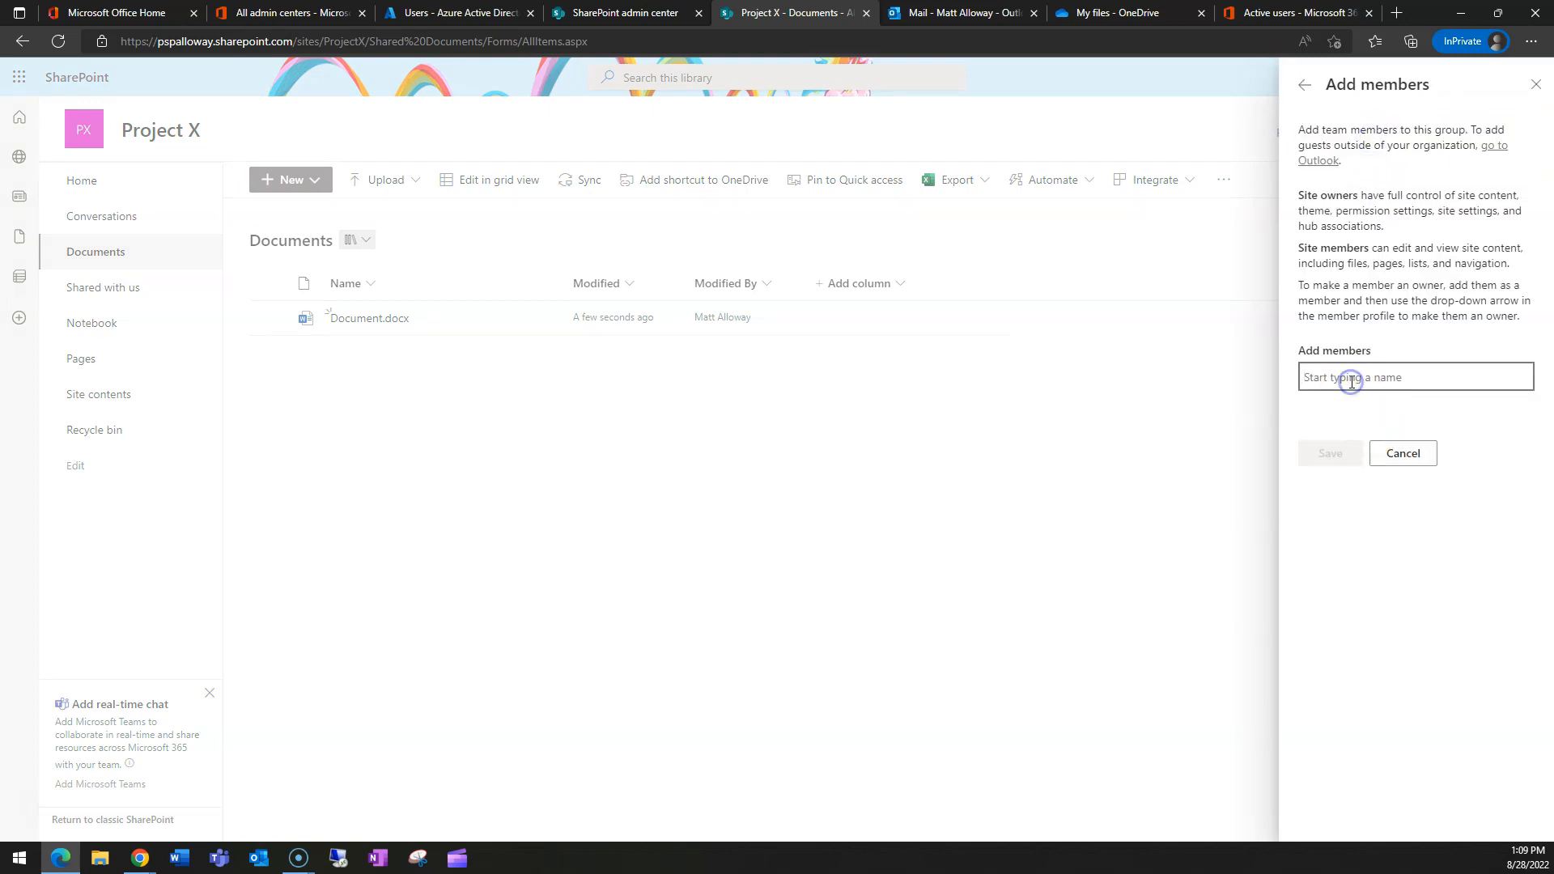
pyautogui.write('ged')
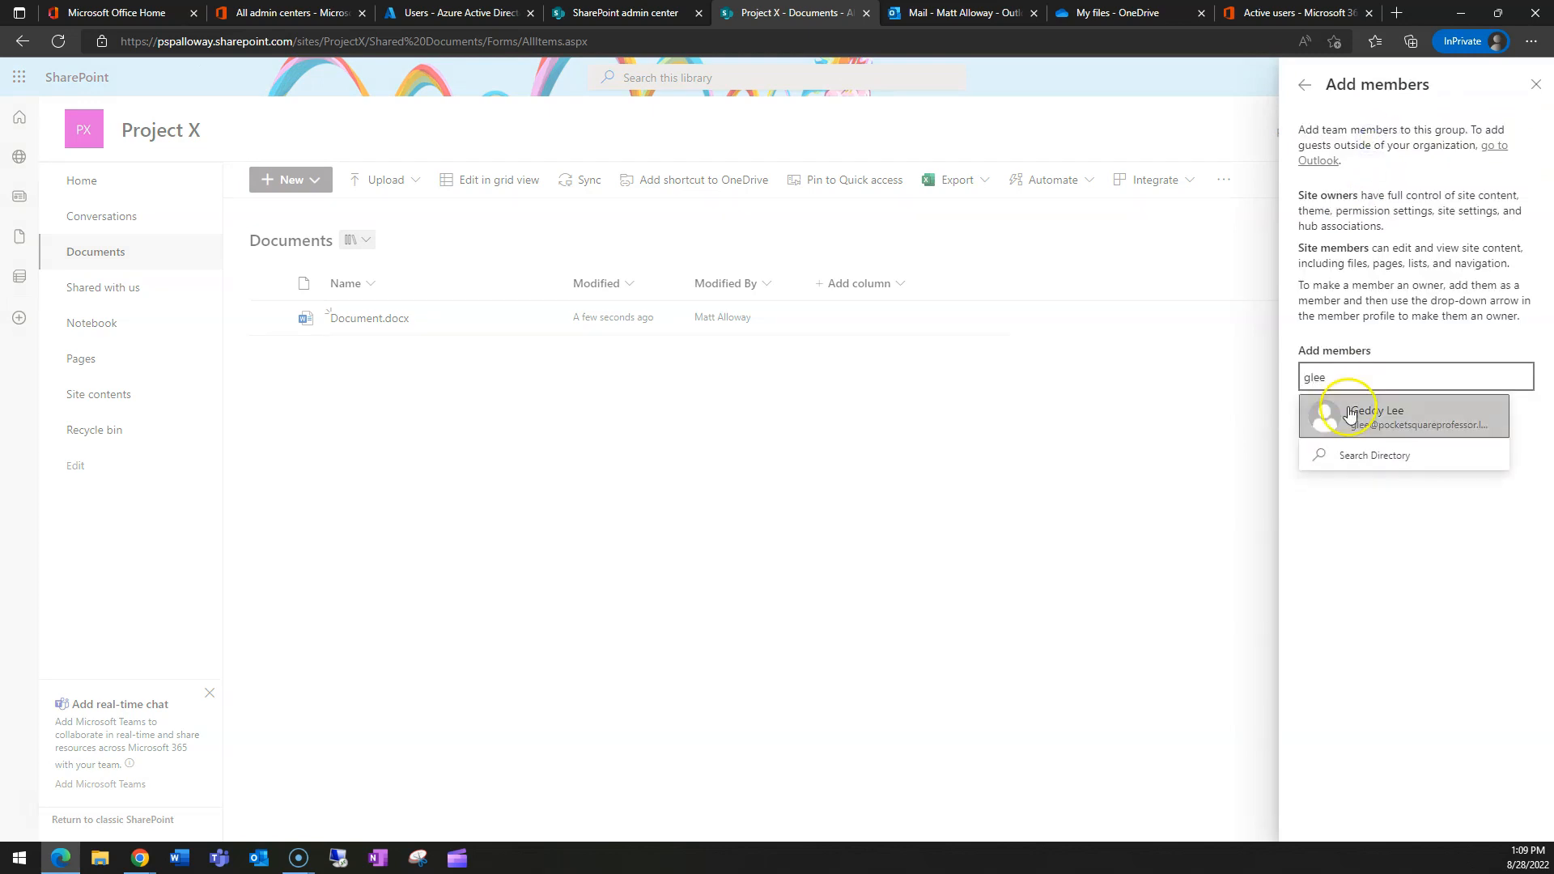
pyautogui.click(1349, 411)
pyautogui.click(1372, 467)
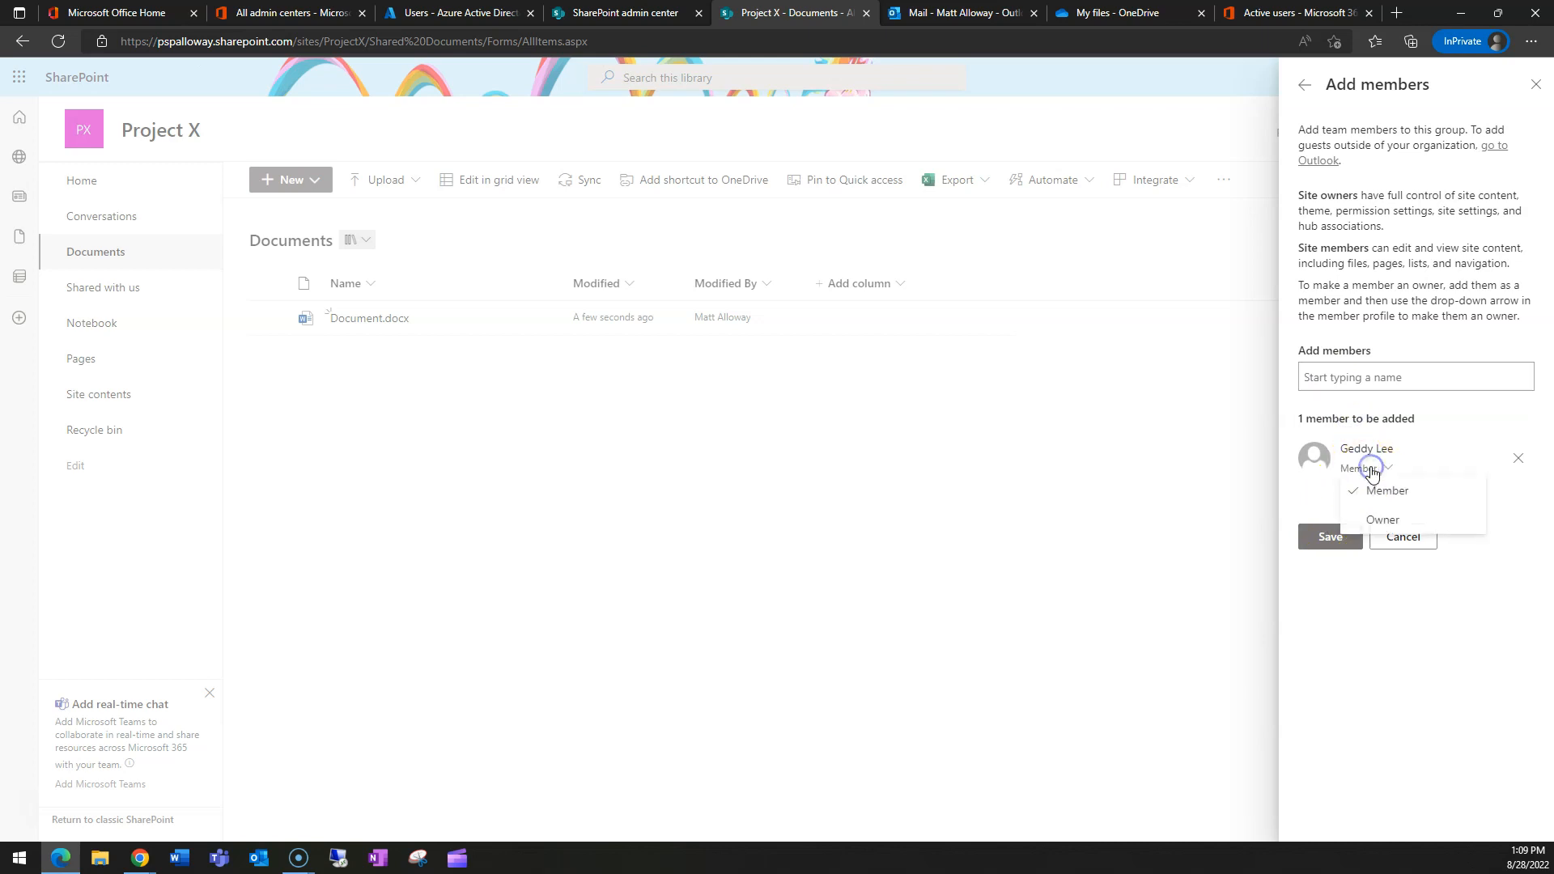
pyautogui.click(1386, 492)
pyautogui.click(1330, 537)
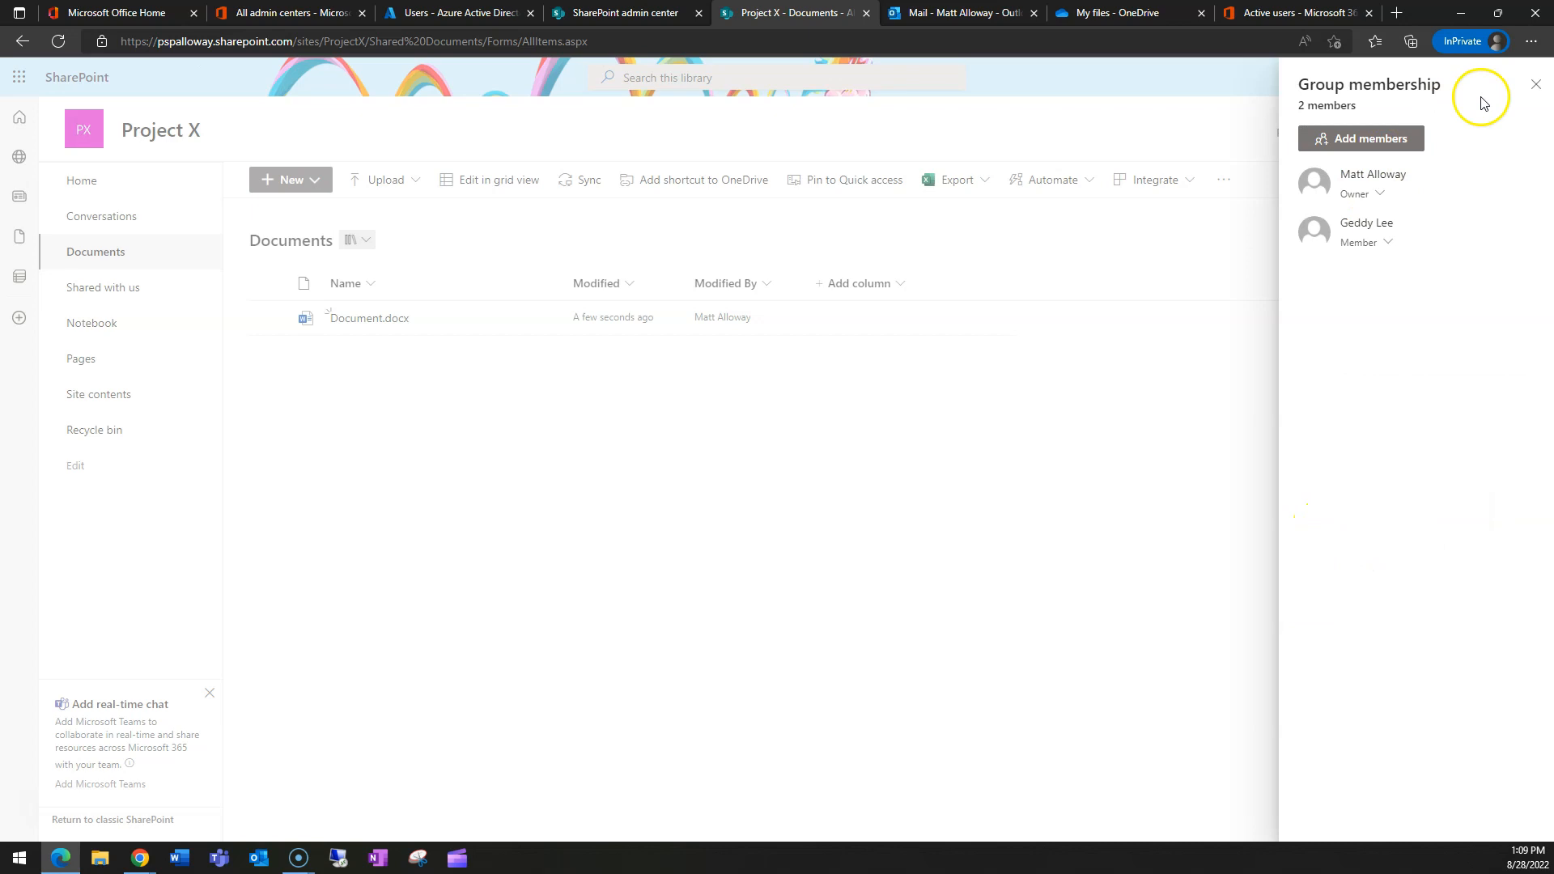
pyautogui.click(1535, 84)
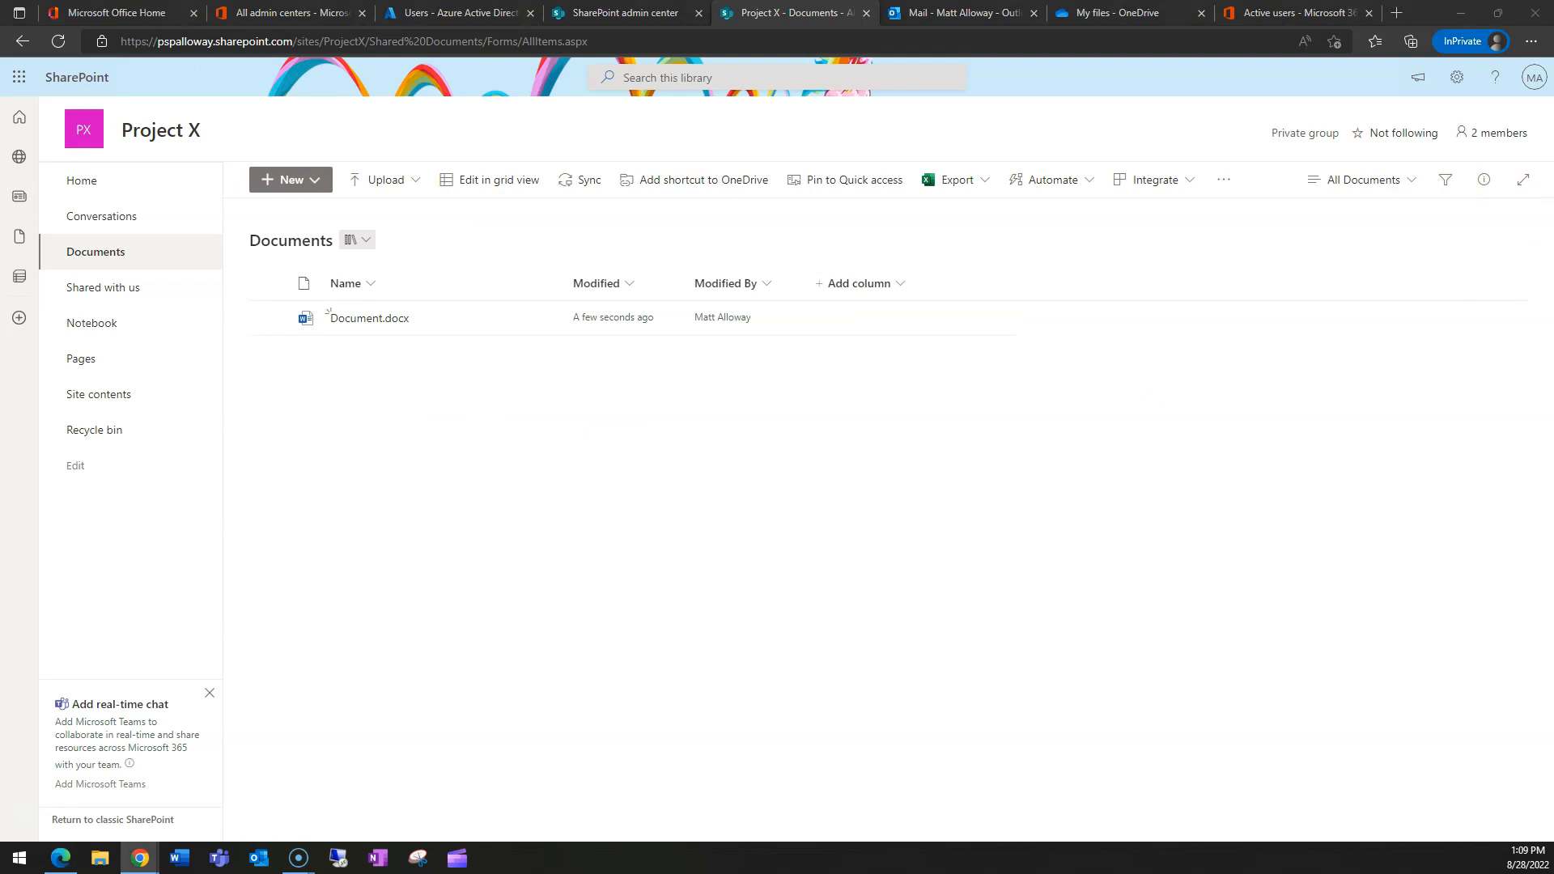
pyautogui.click(617, 36)
pyautogui.hotkey('ctrl', 'c')
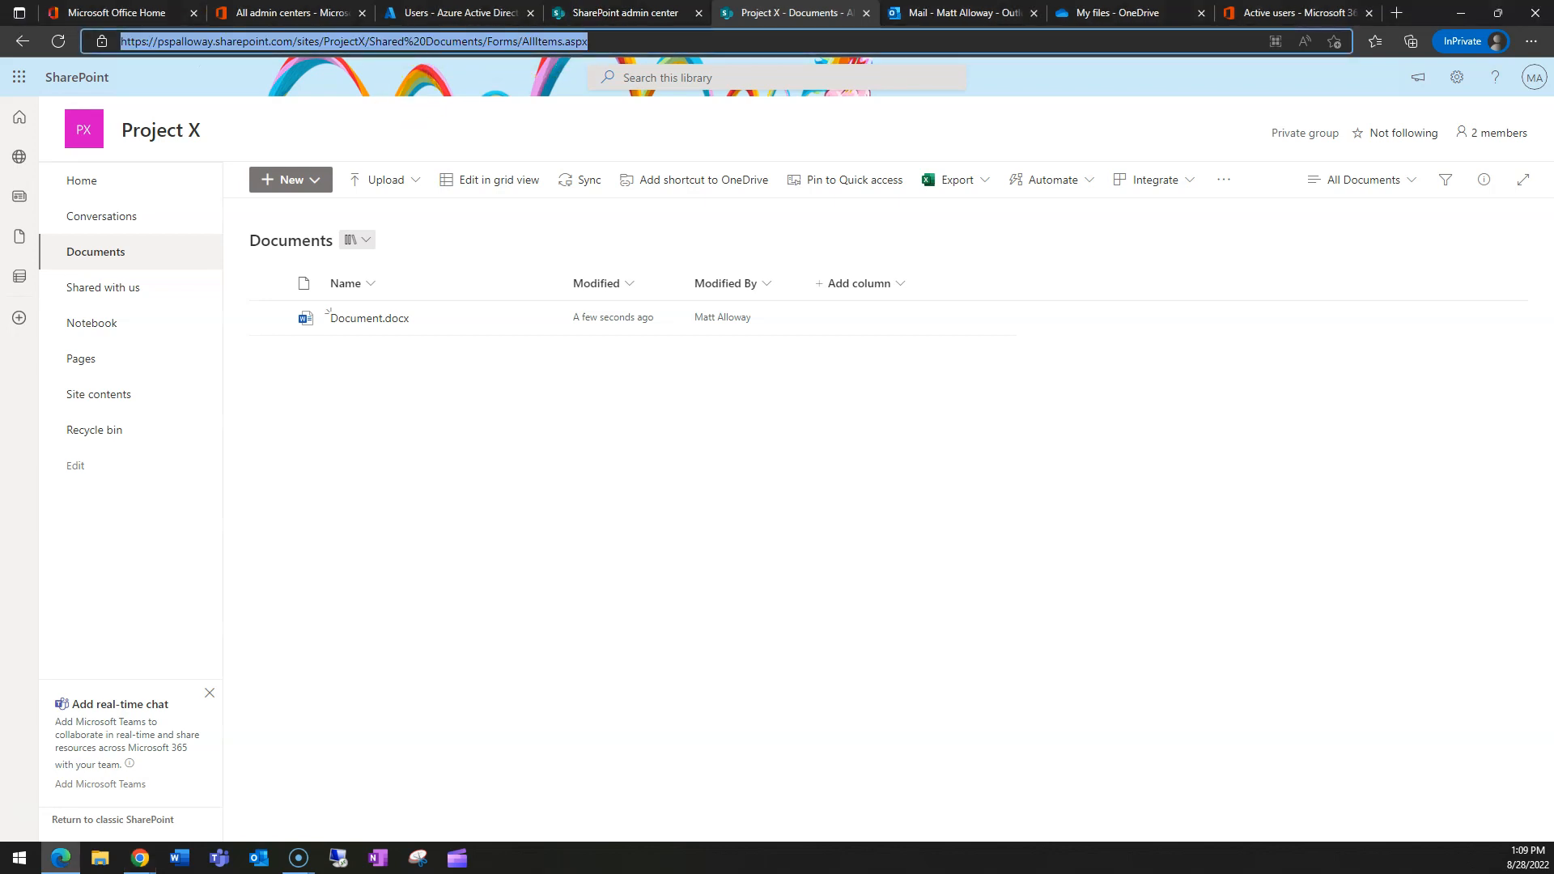
pyautogui.hotkey('alt', 'Tab')
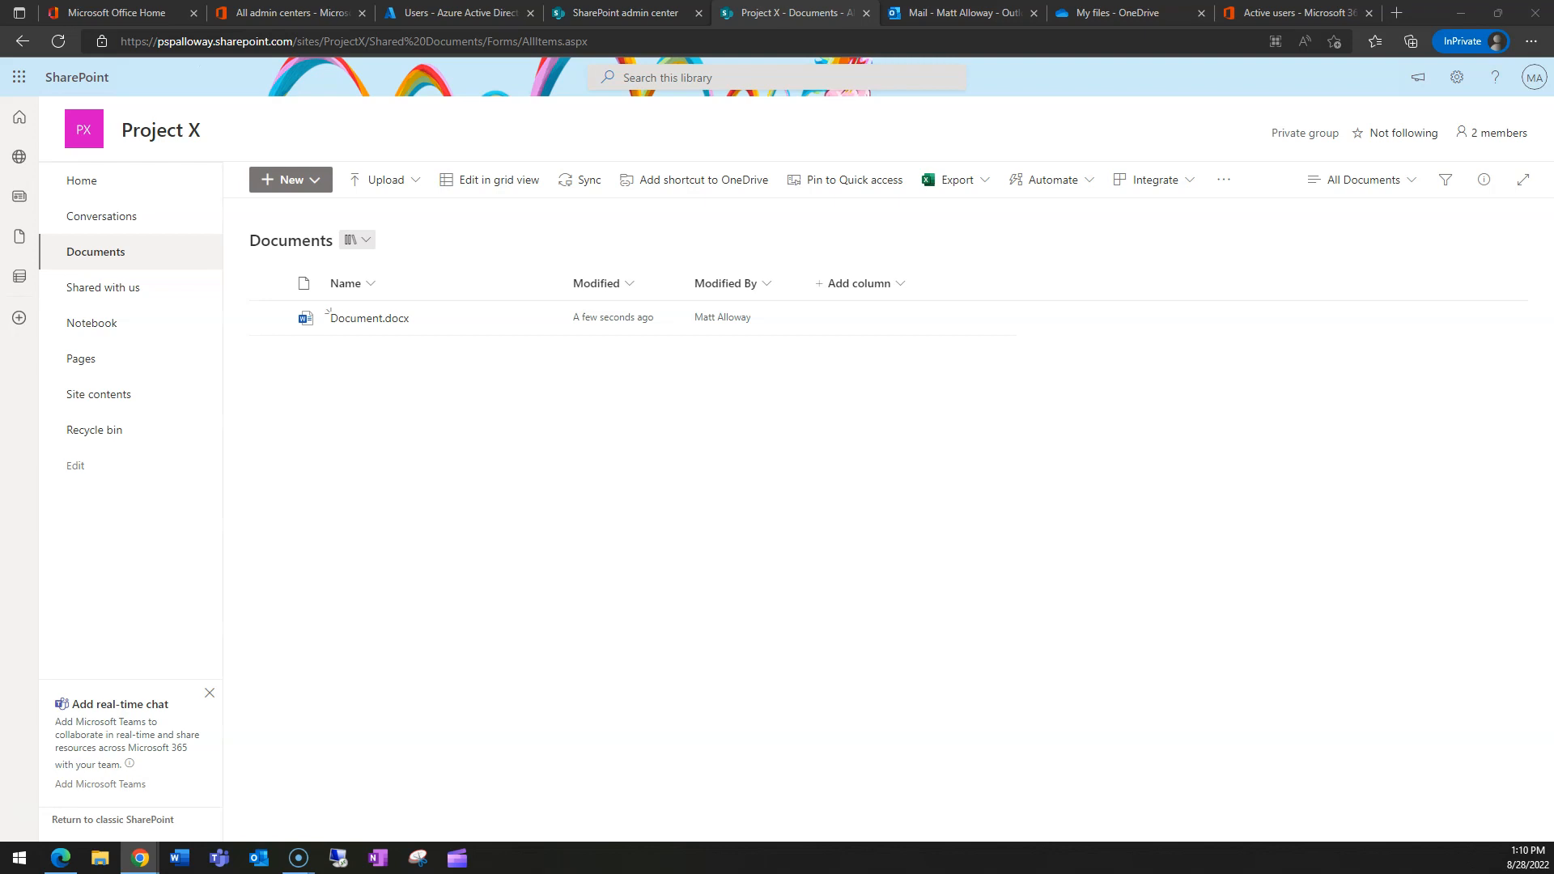
# - Maximize Office Home, open SharePoint from the app launcher, and dismiss the News from sites tour
pyautogui.doubleClick(814, 243)
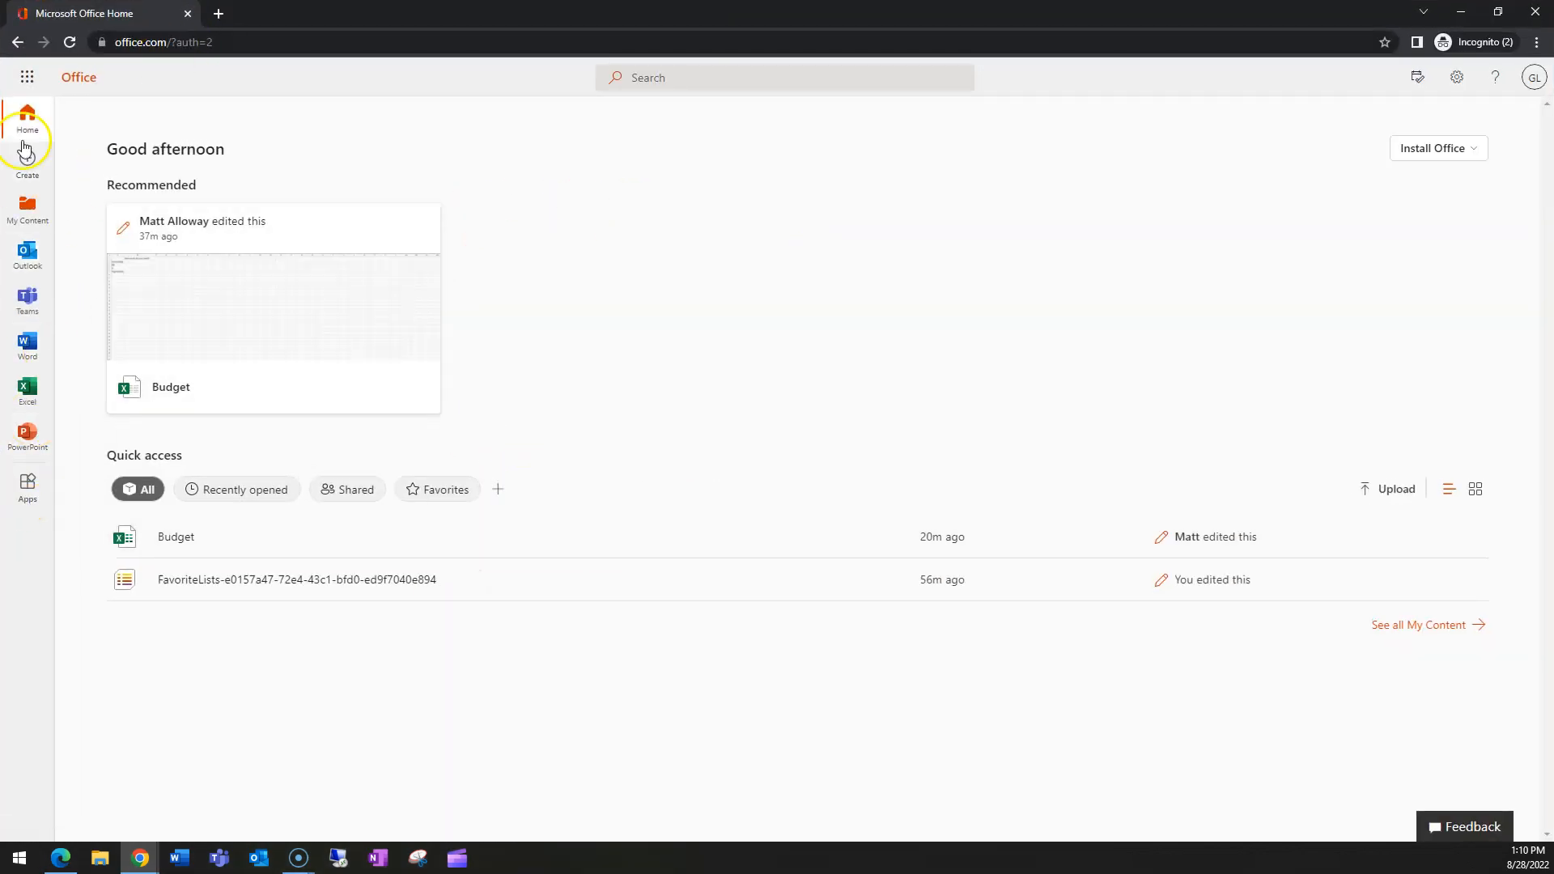
pyautogui.click(28, 78)
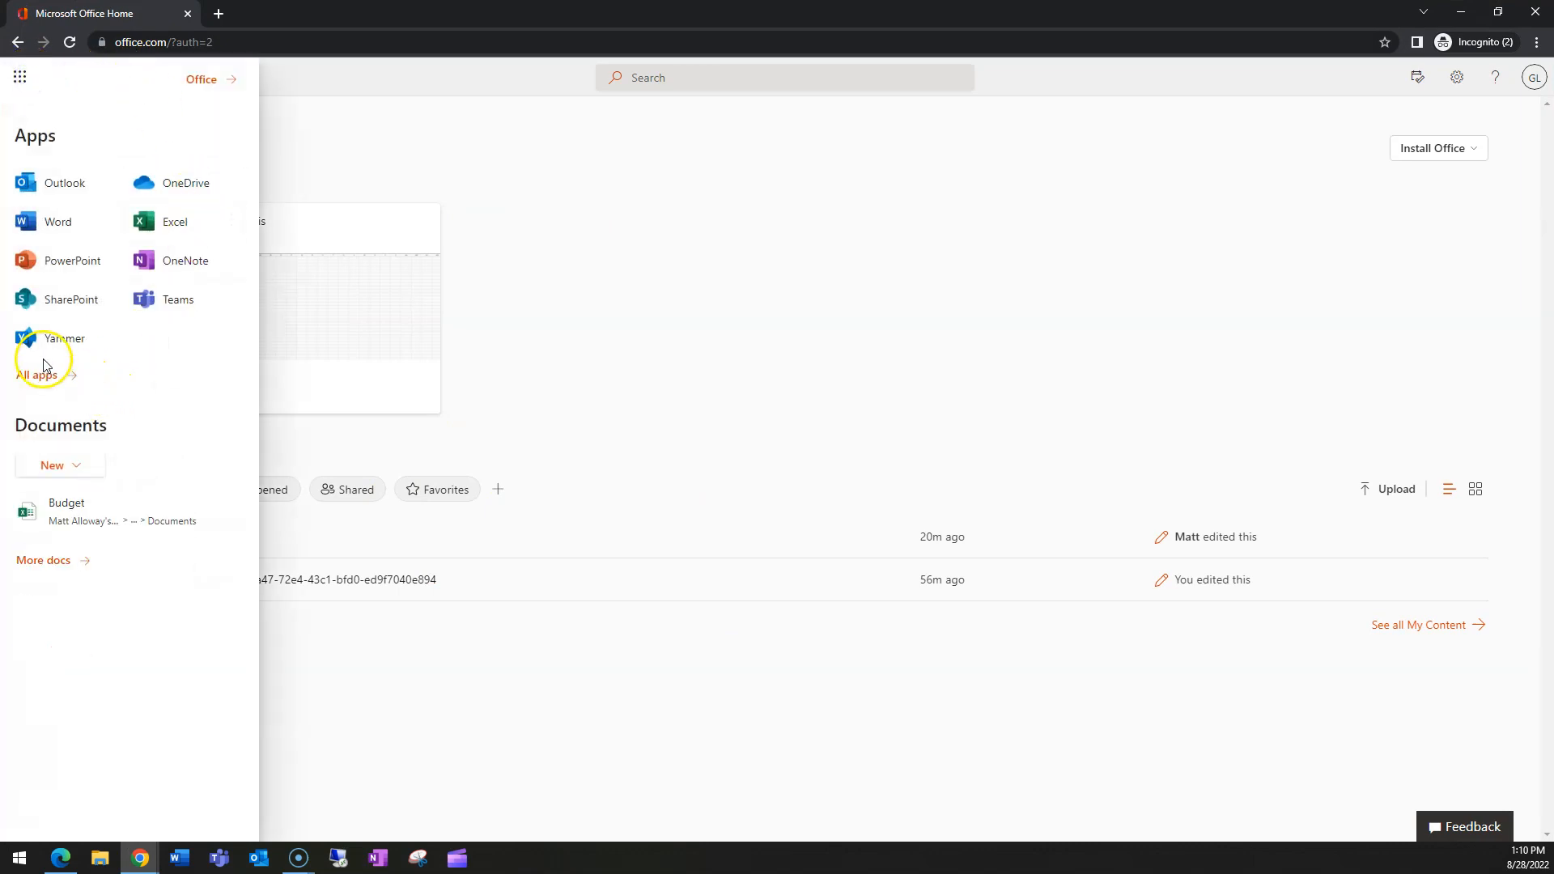
pyautogui.click(61, 301)
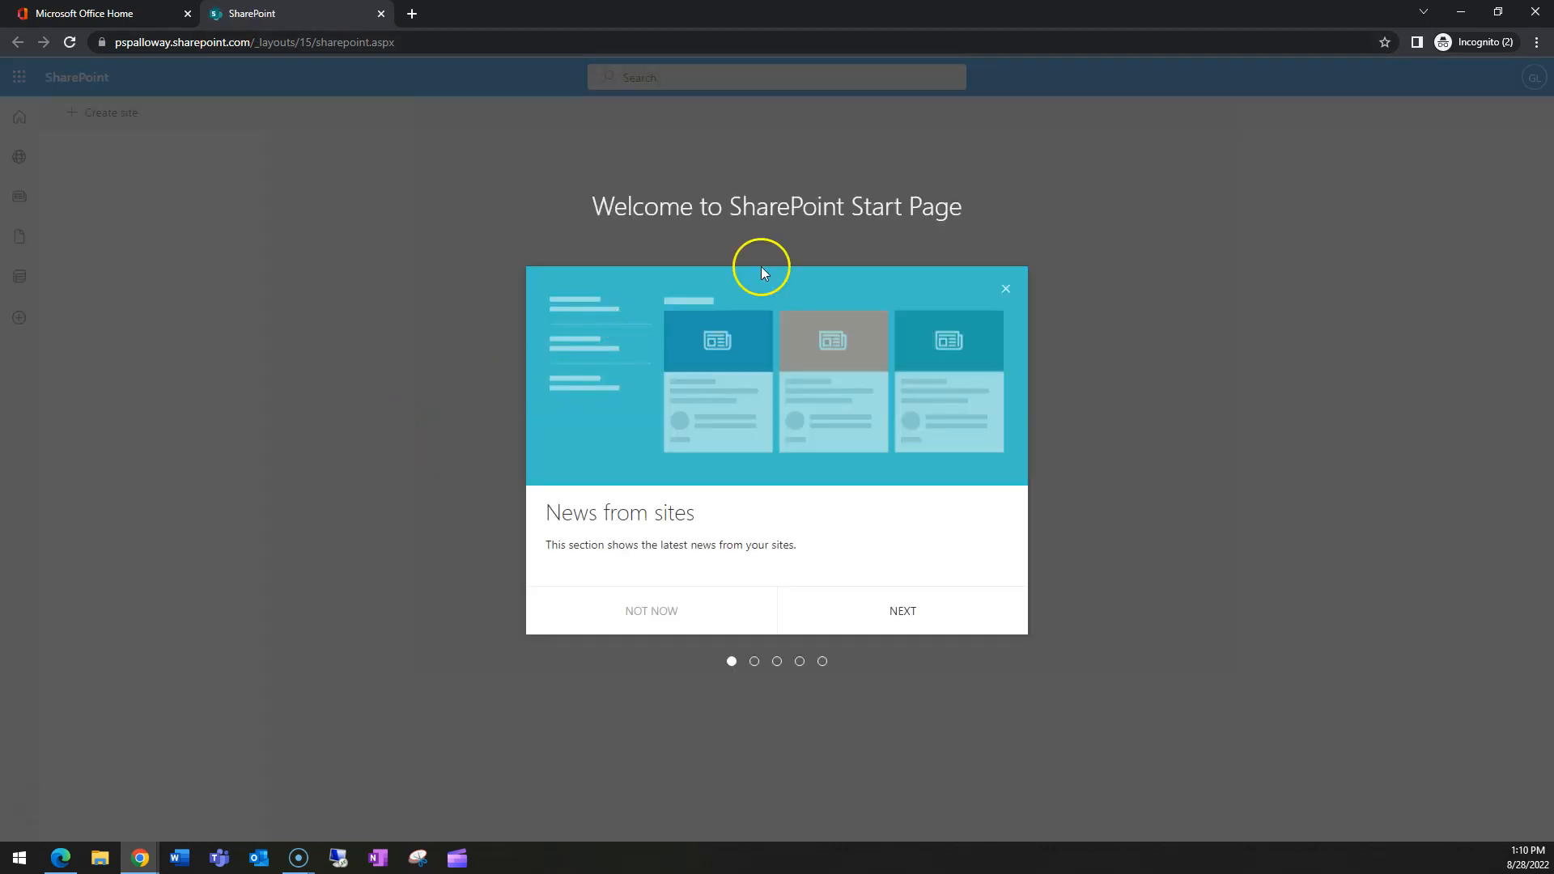
pyautogui.click(1007, 289)
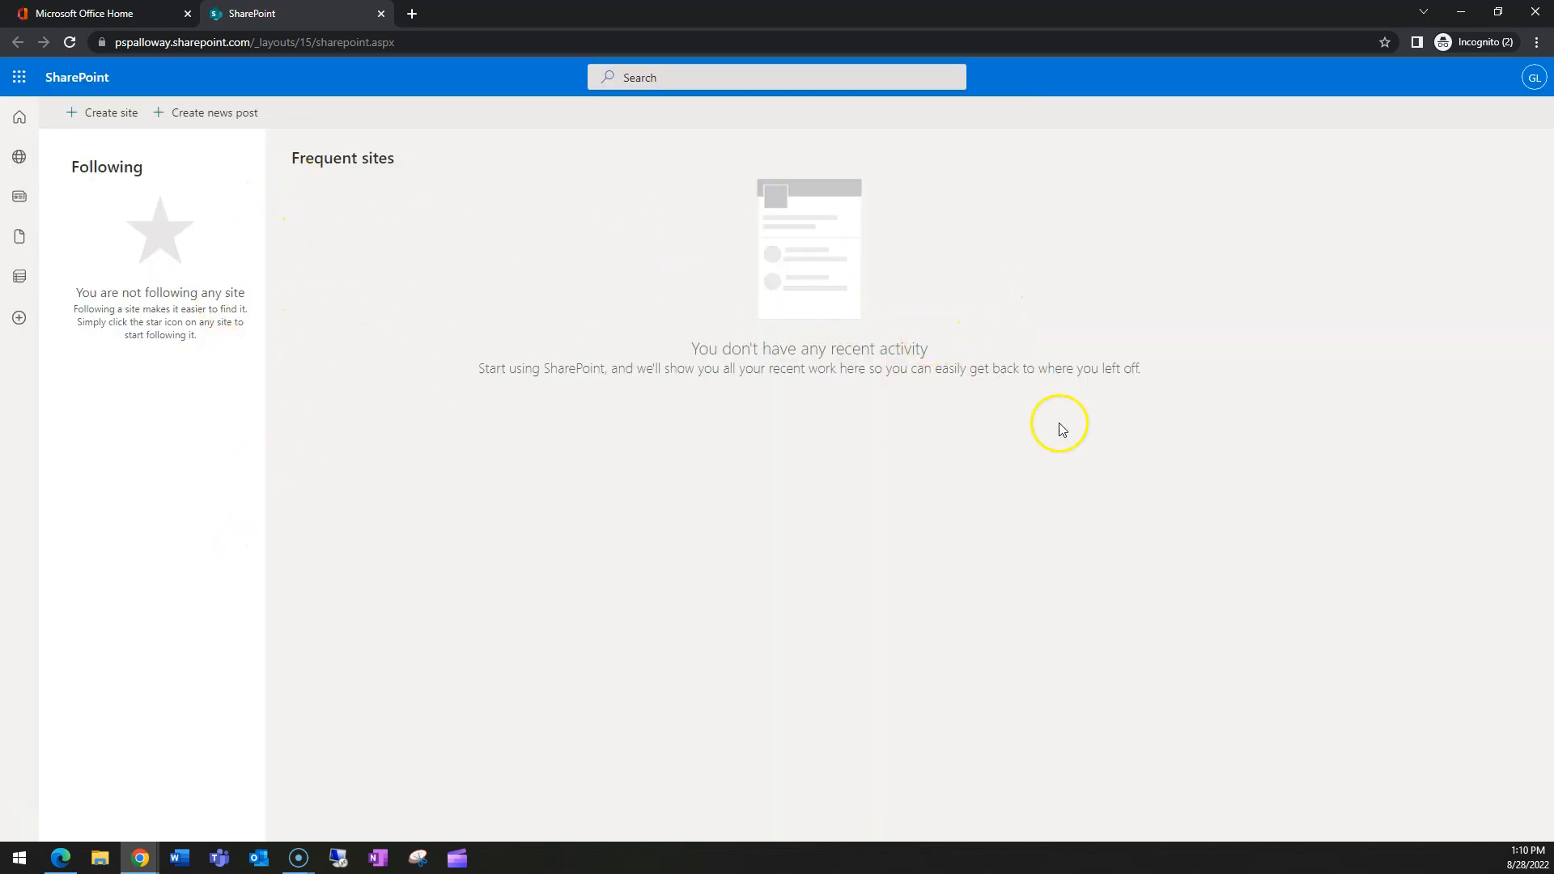
# - Browse the My sites list on the SharePoint start page, then open a blank browser tab
pyautogui.click(20, 161)
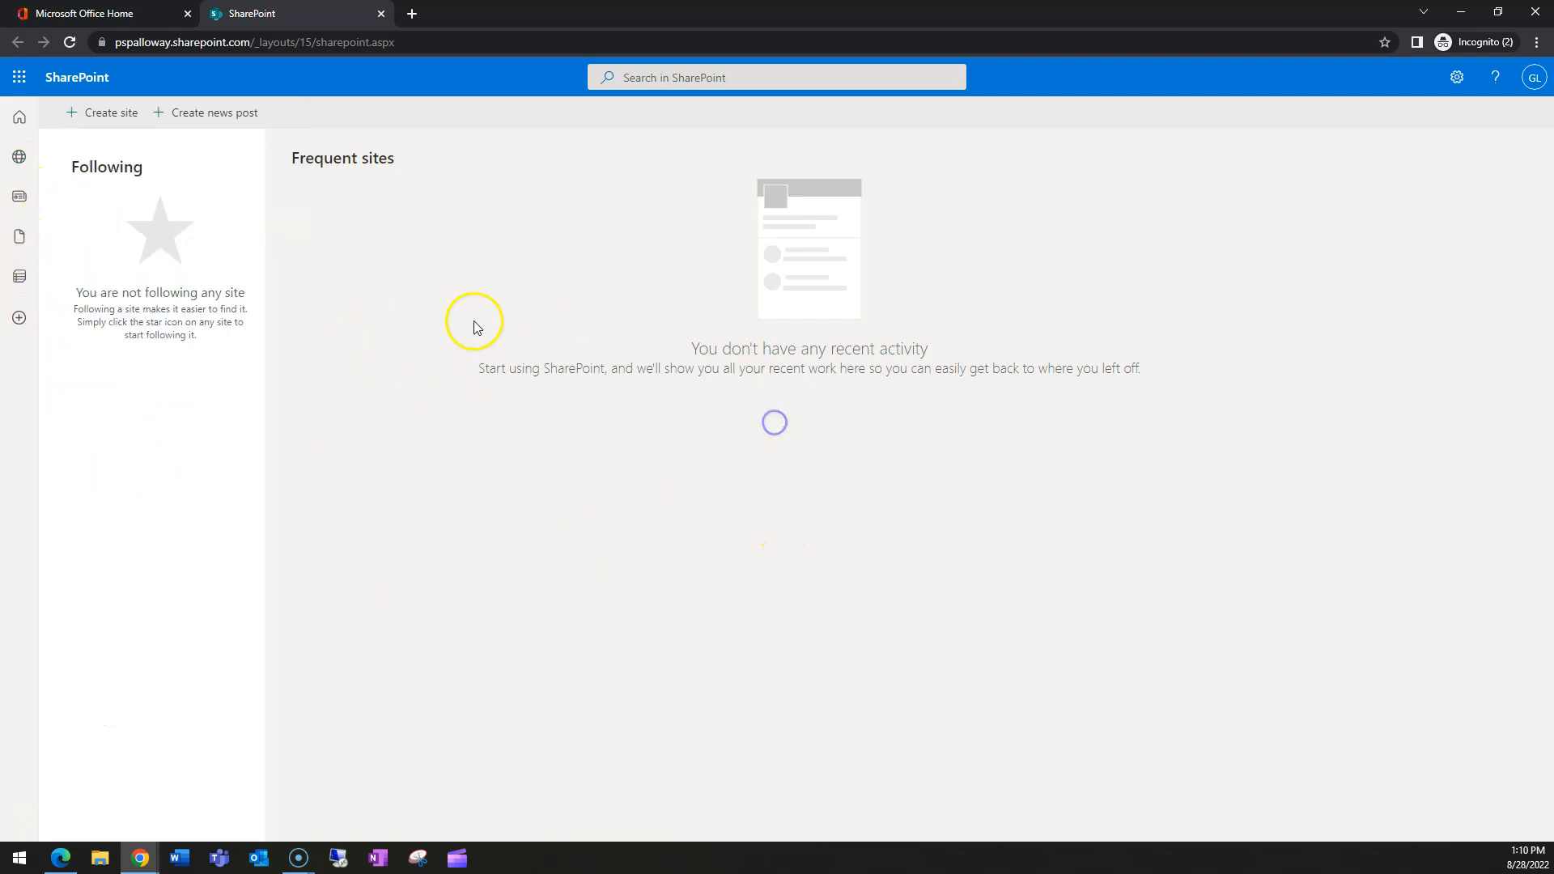
pyautogui.click(15, 158)
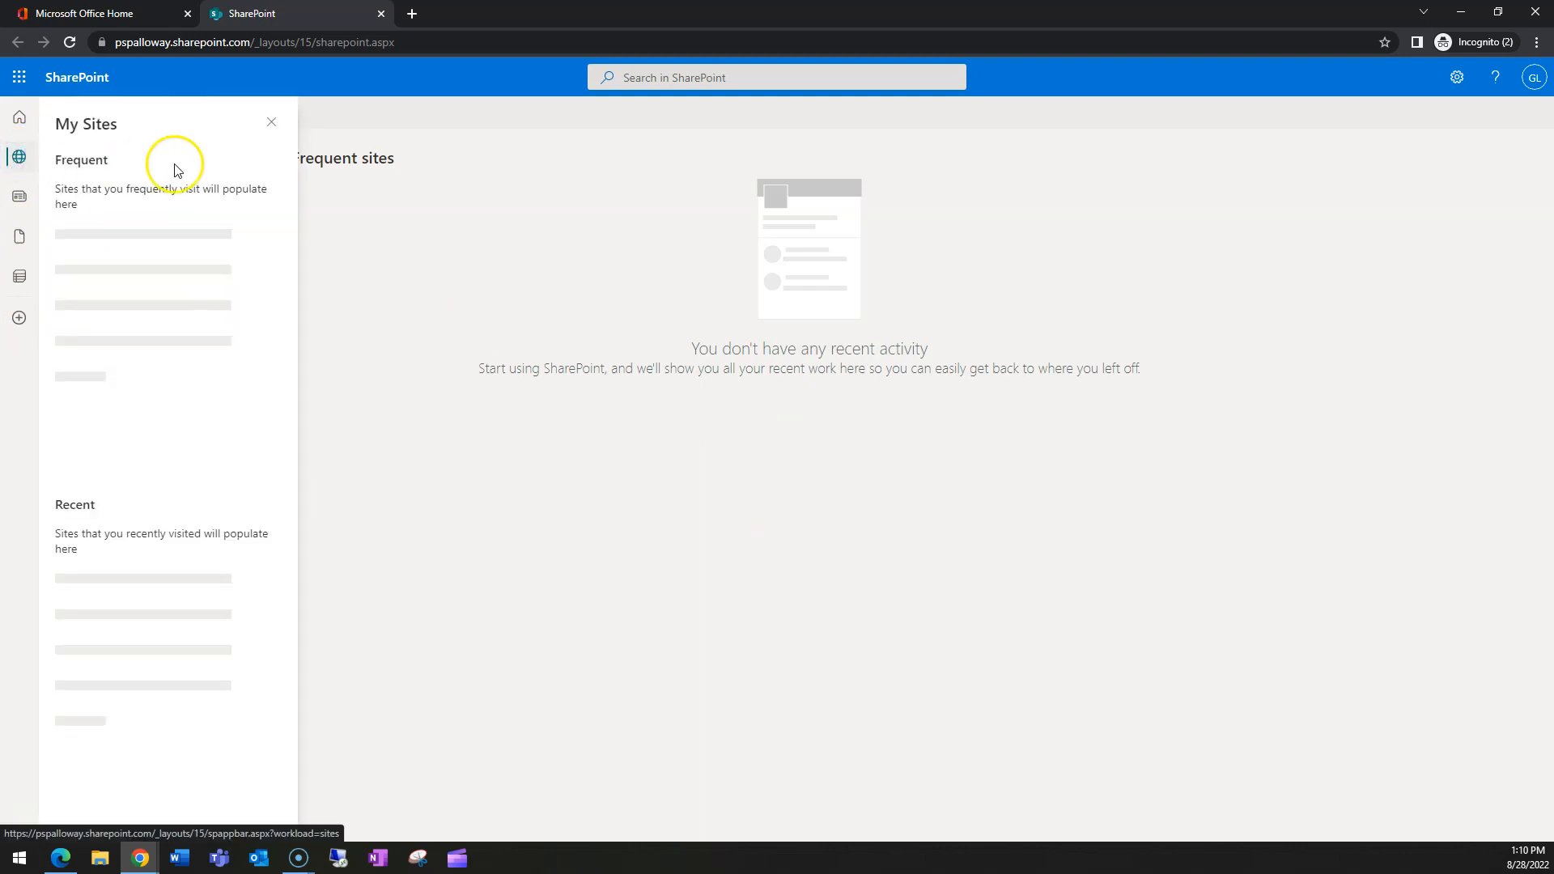
pyautogui.click(271, 121)
pyautogui.tripleClick(450, 372)
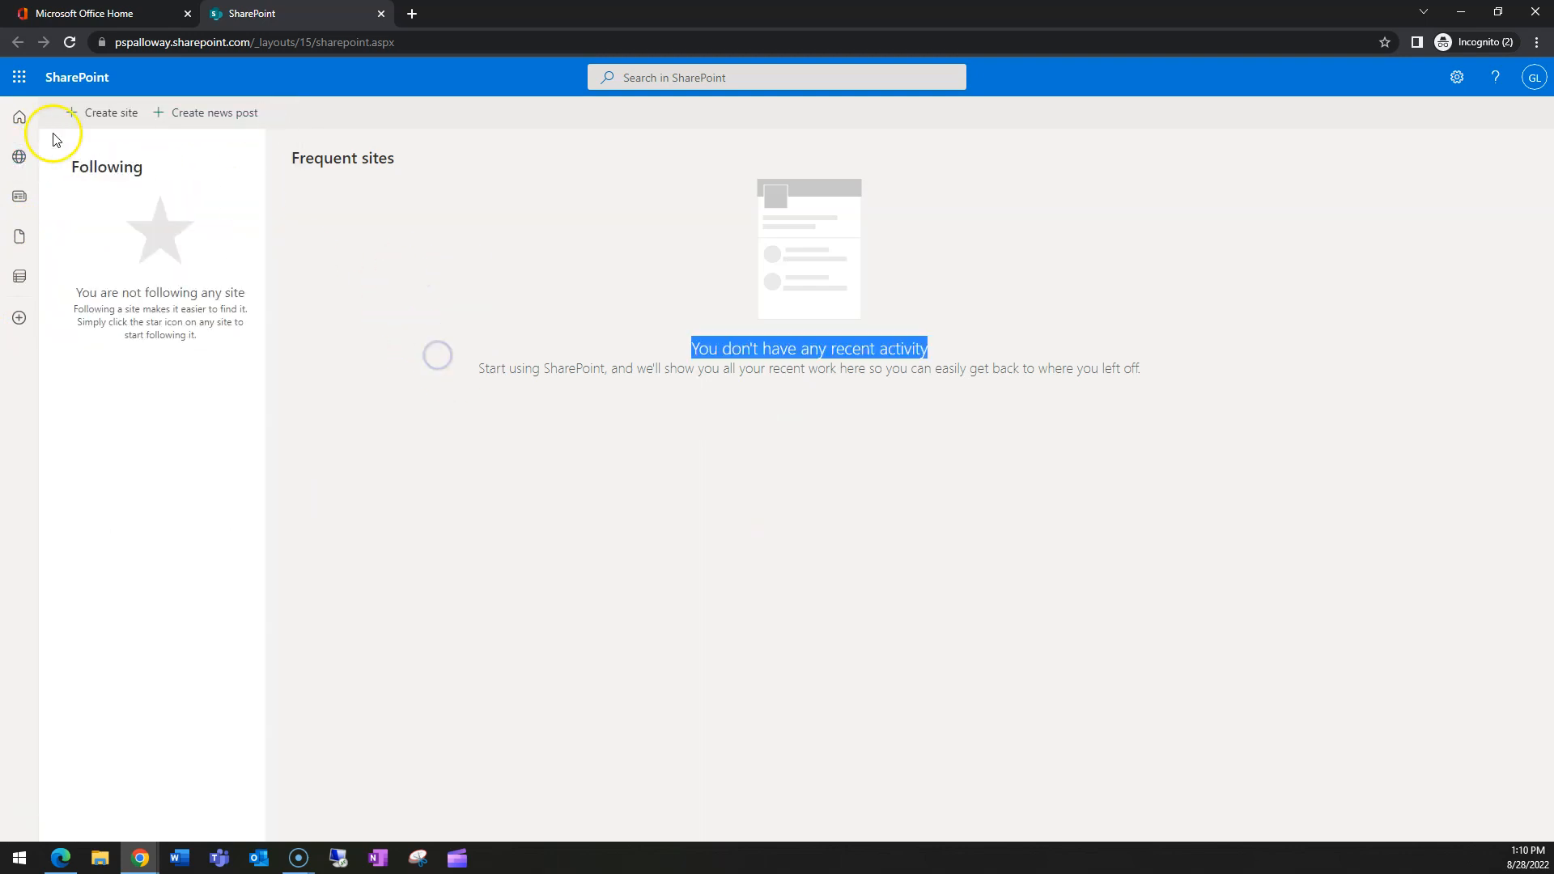
pyautogui.click(19, 156)
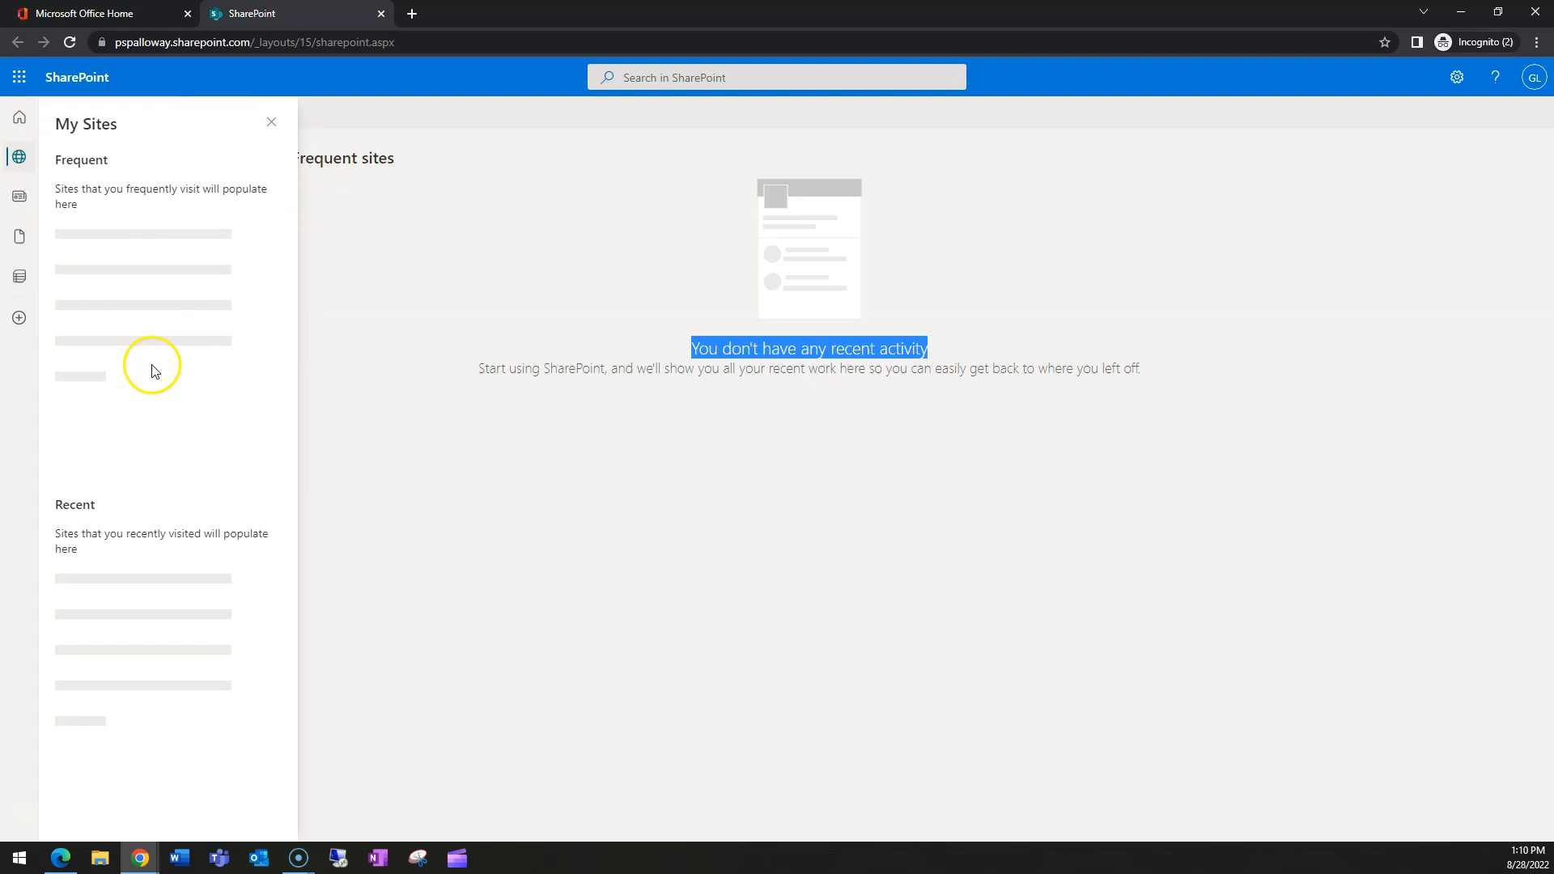
pyautogui.click(272, 126)
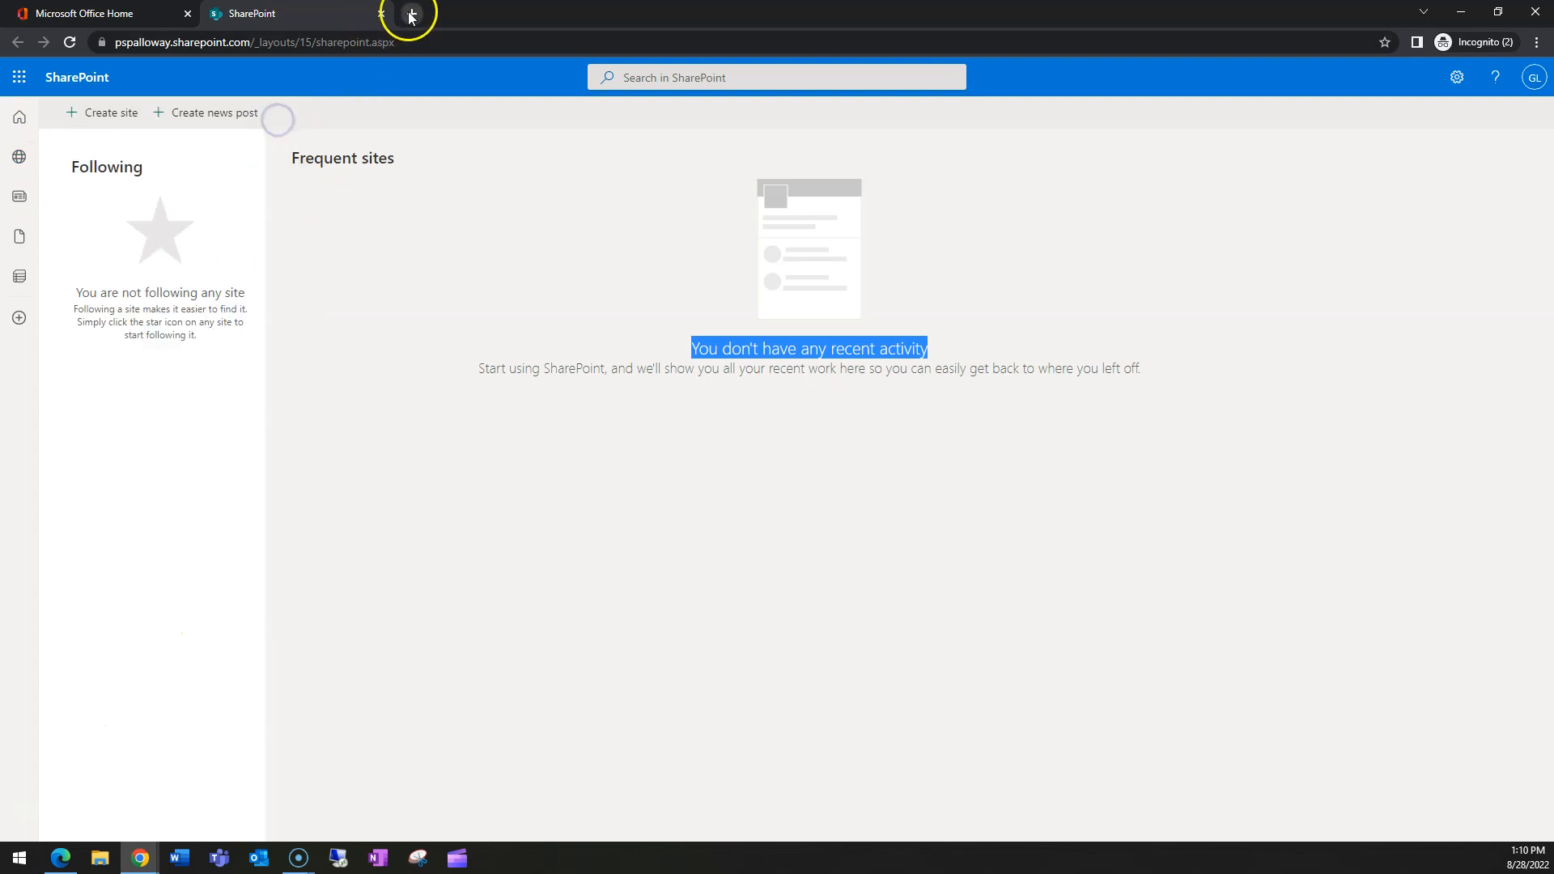
pyautogui.click(412, 14)
# - Load the Project X Documents library from the pasted URL and create the Excel workbook Book.xlsx
pyautogui.hotkey('ctrl', 'v')
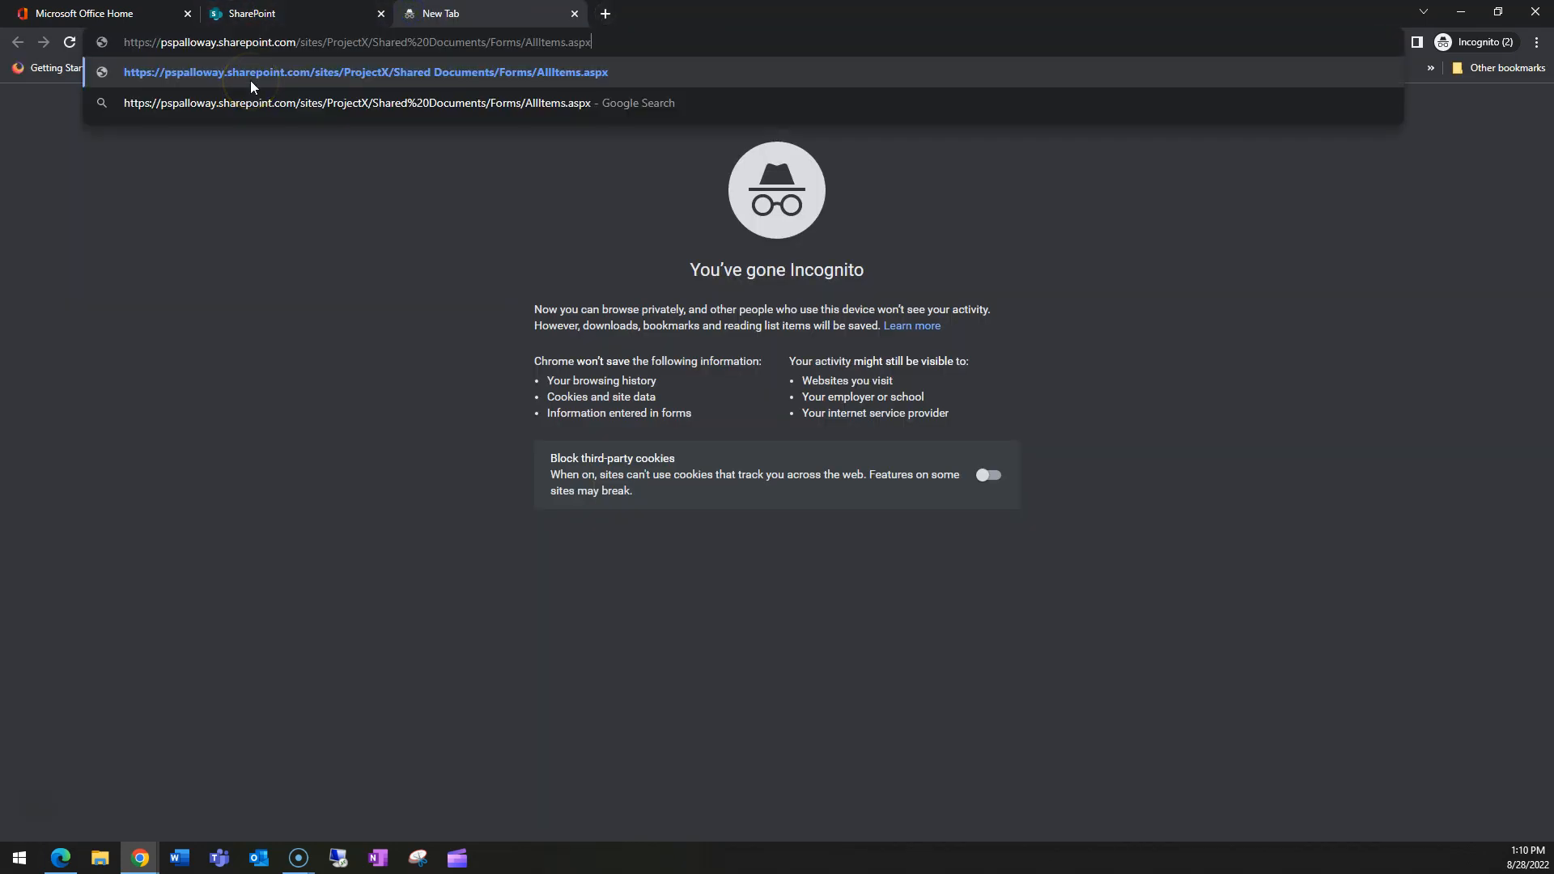
pyautogui.press('Return')
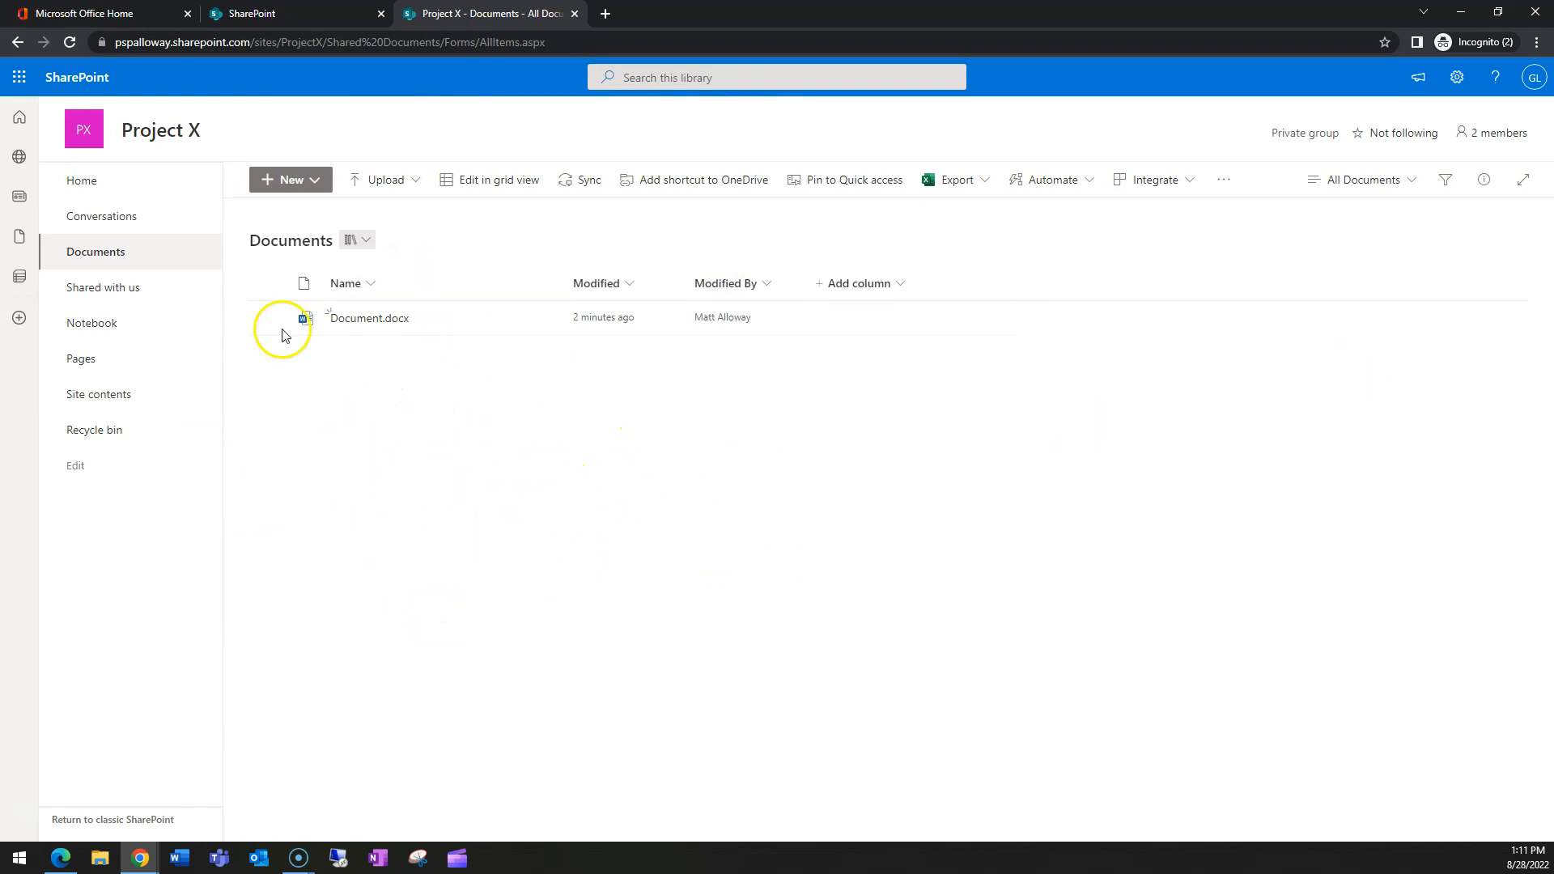
pyautogui.click(296, 180)
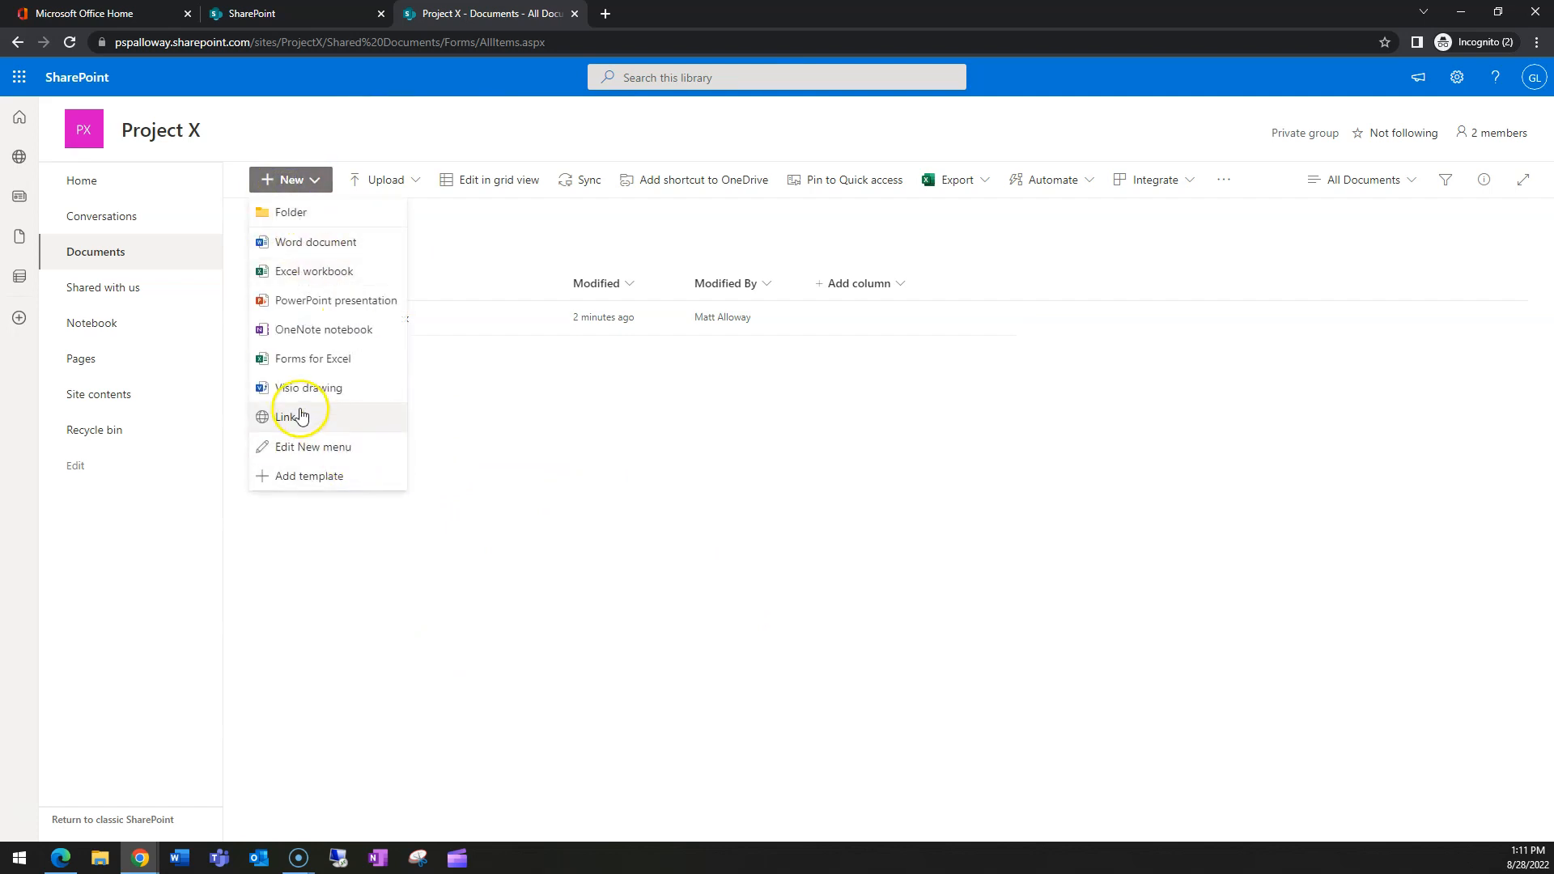
pyautogui.click(311, 273)
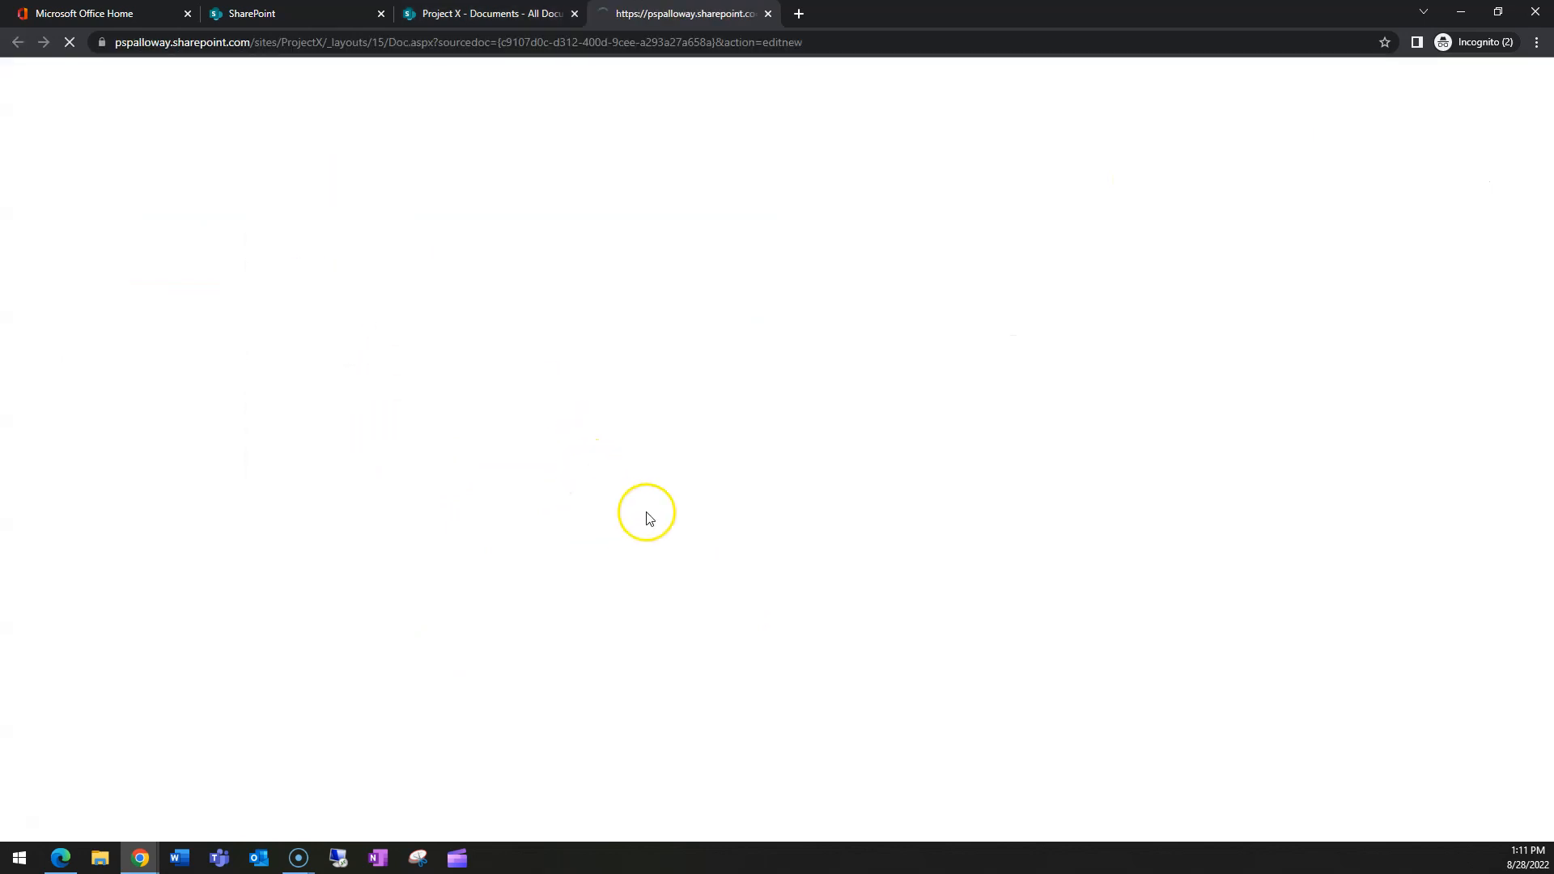
pyautogui.click(769, 13)
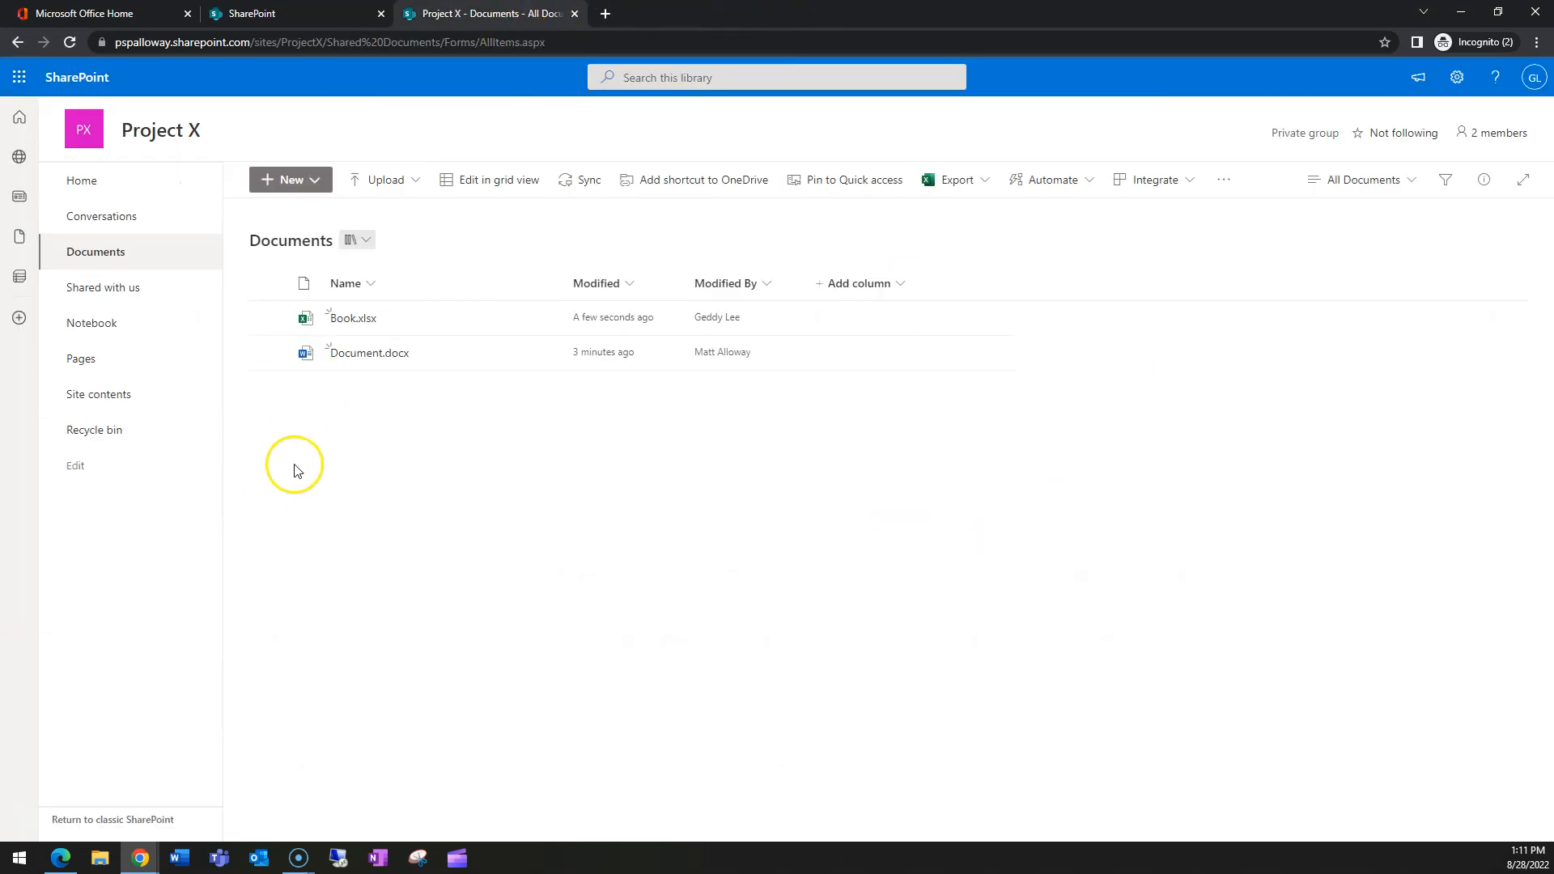
pyautogui.click(350, 319)
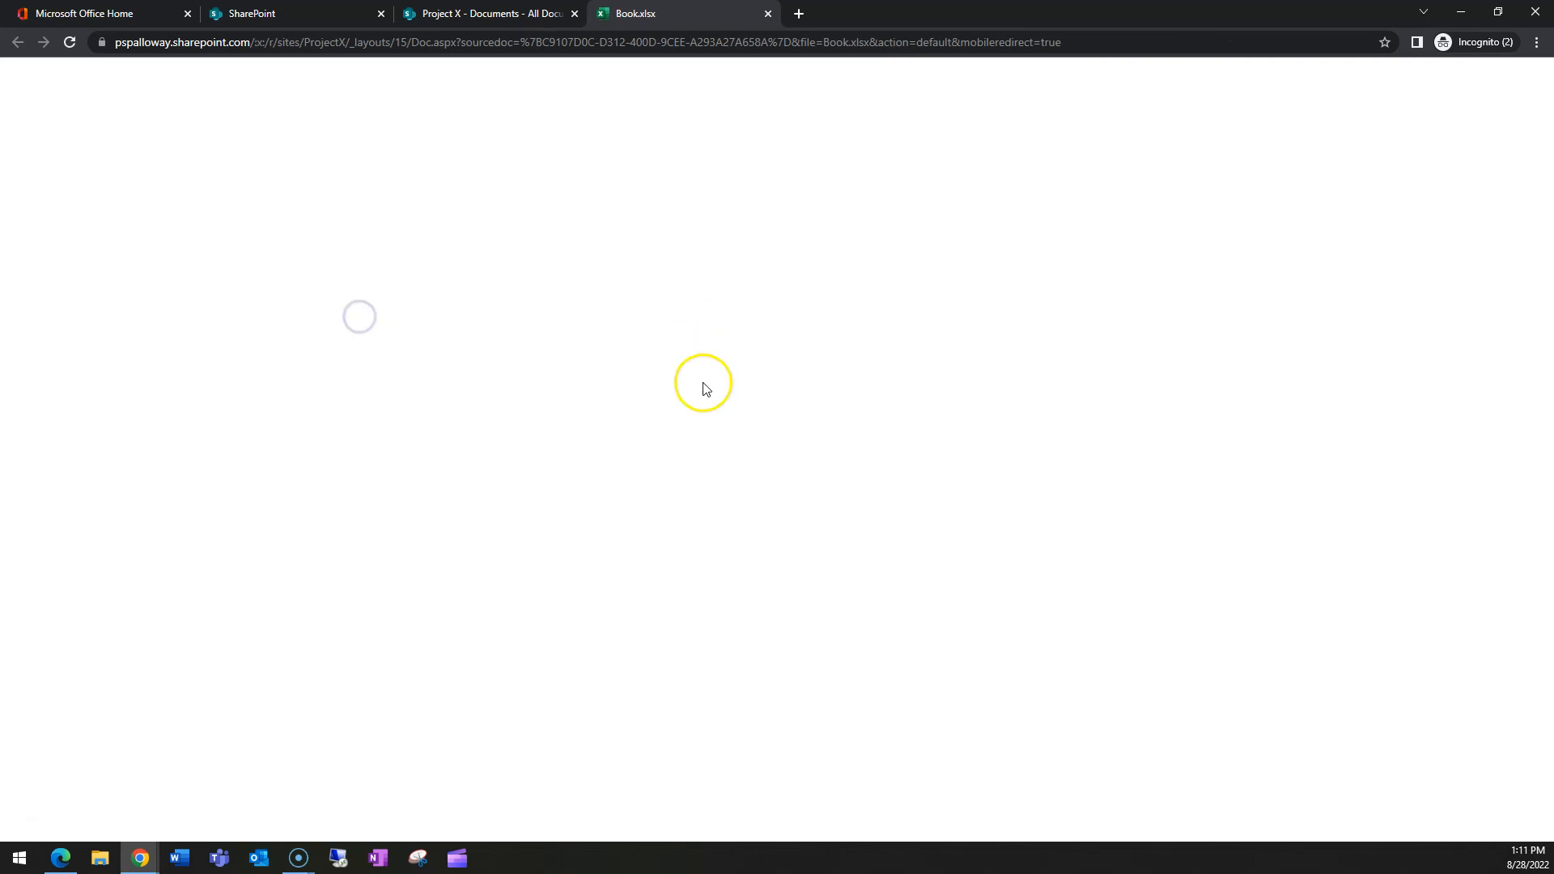
pyautogui.click(768, 14)
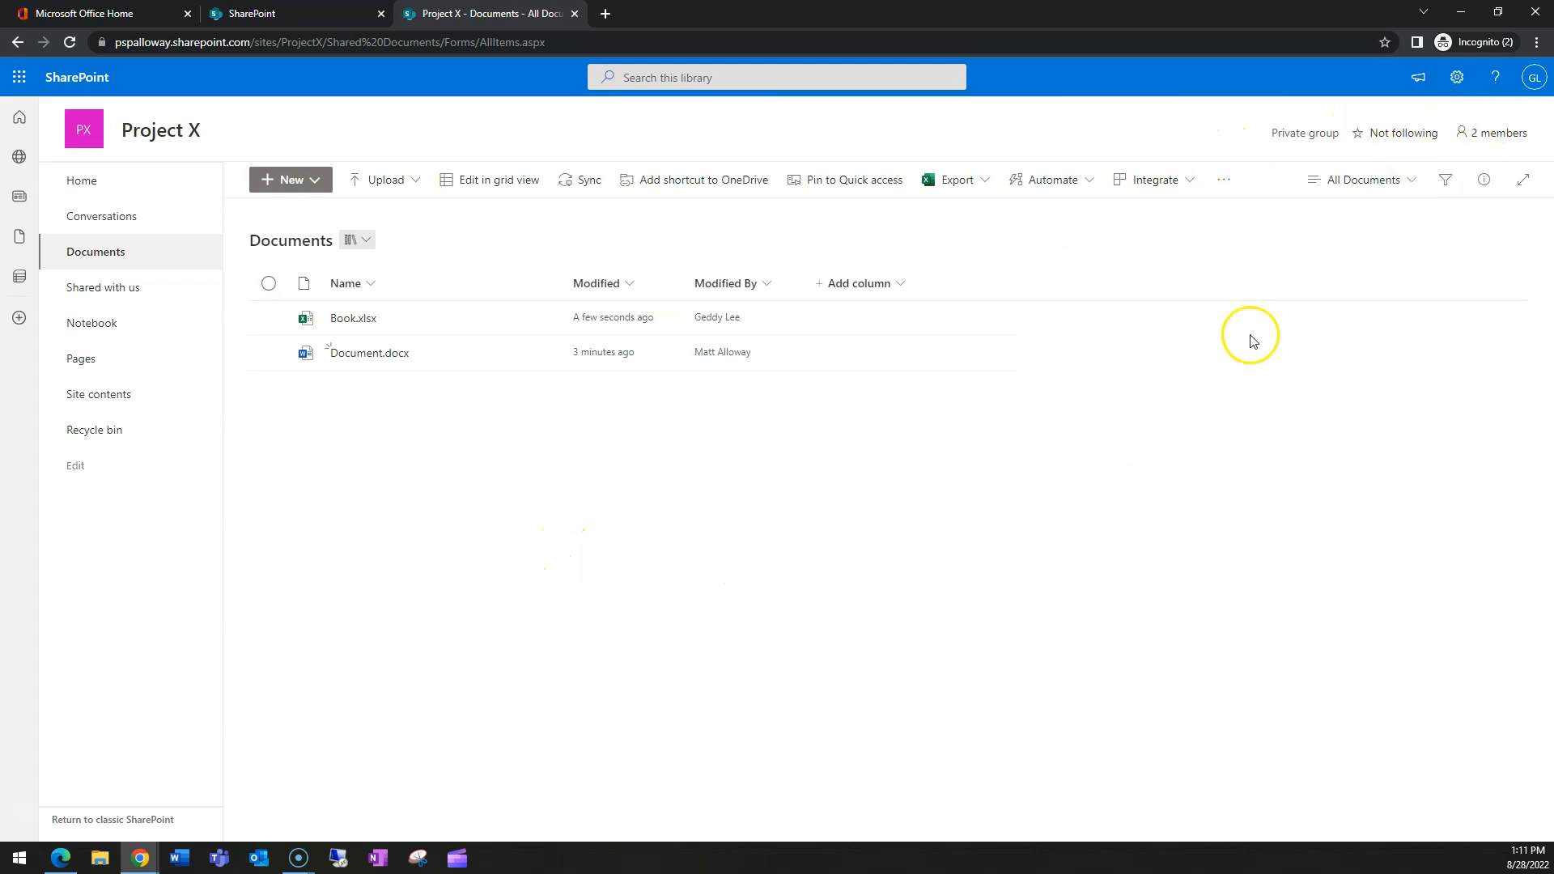
# - Follow Project X, check the reloaded SharePoint start page, then return to the Project X tab
pyautogui.click(1379, 132)
pyautogui.click(268, 14)
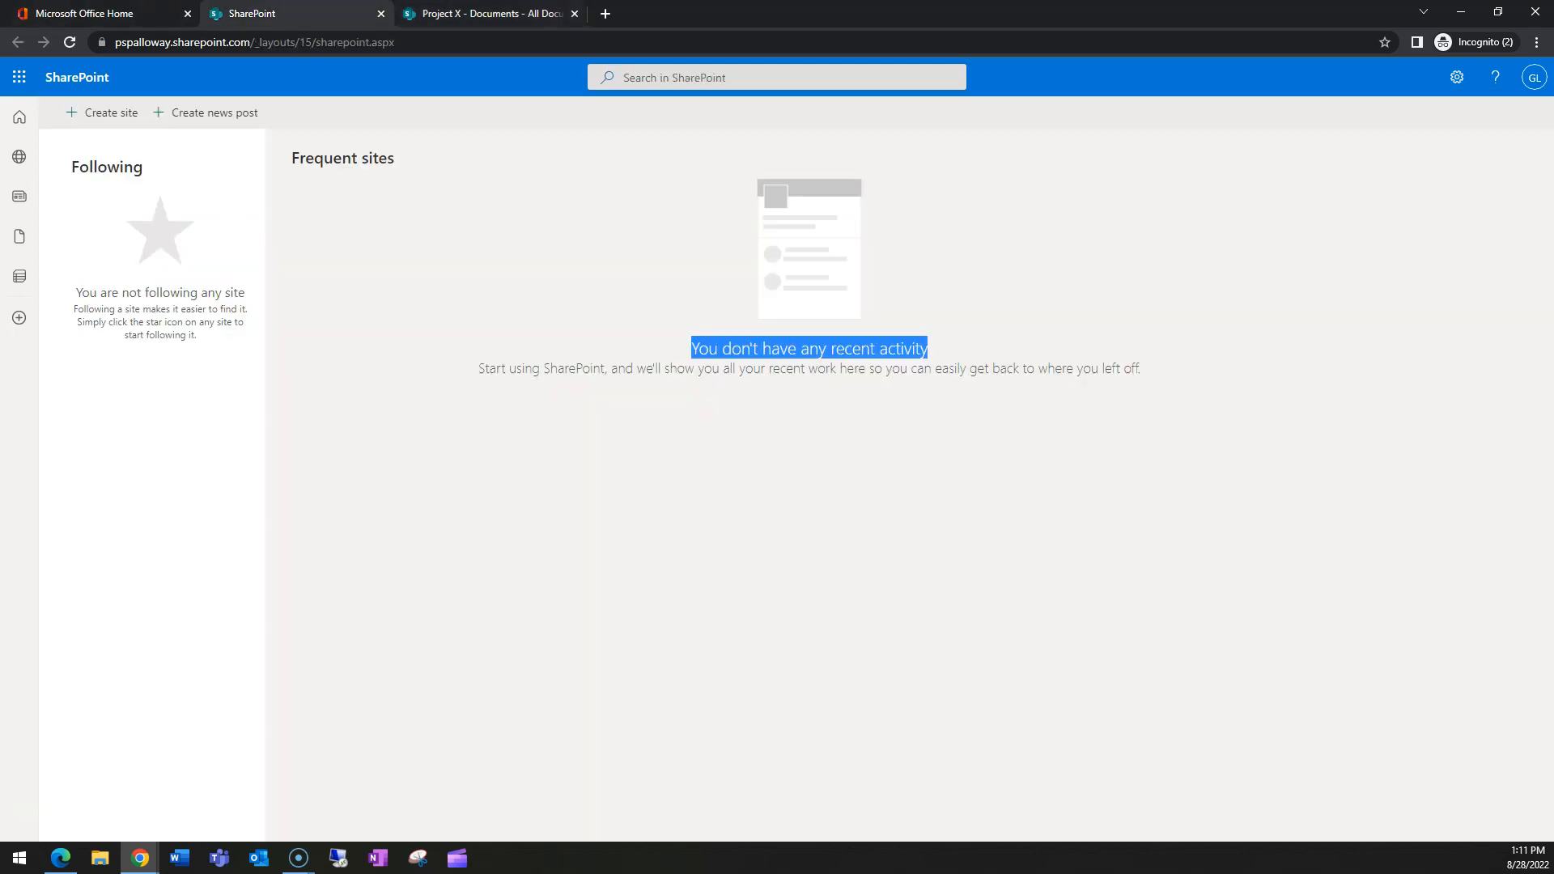
pyautogui.click(72, 43)
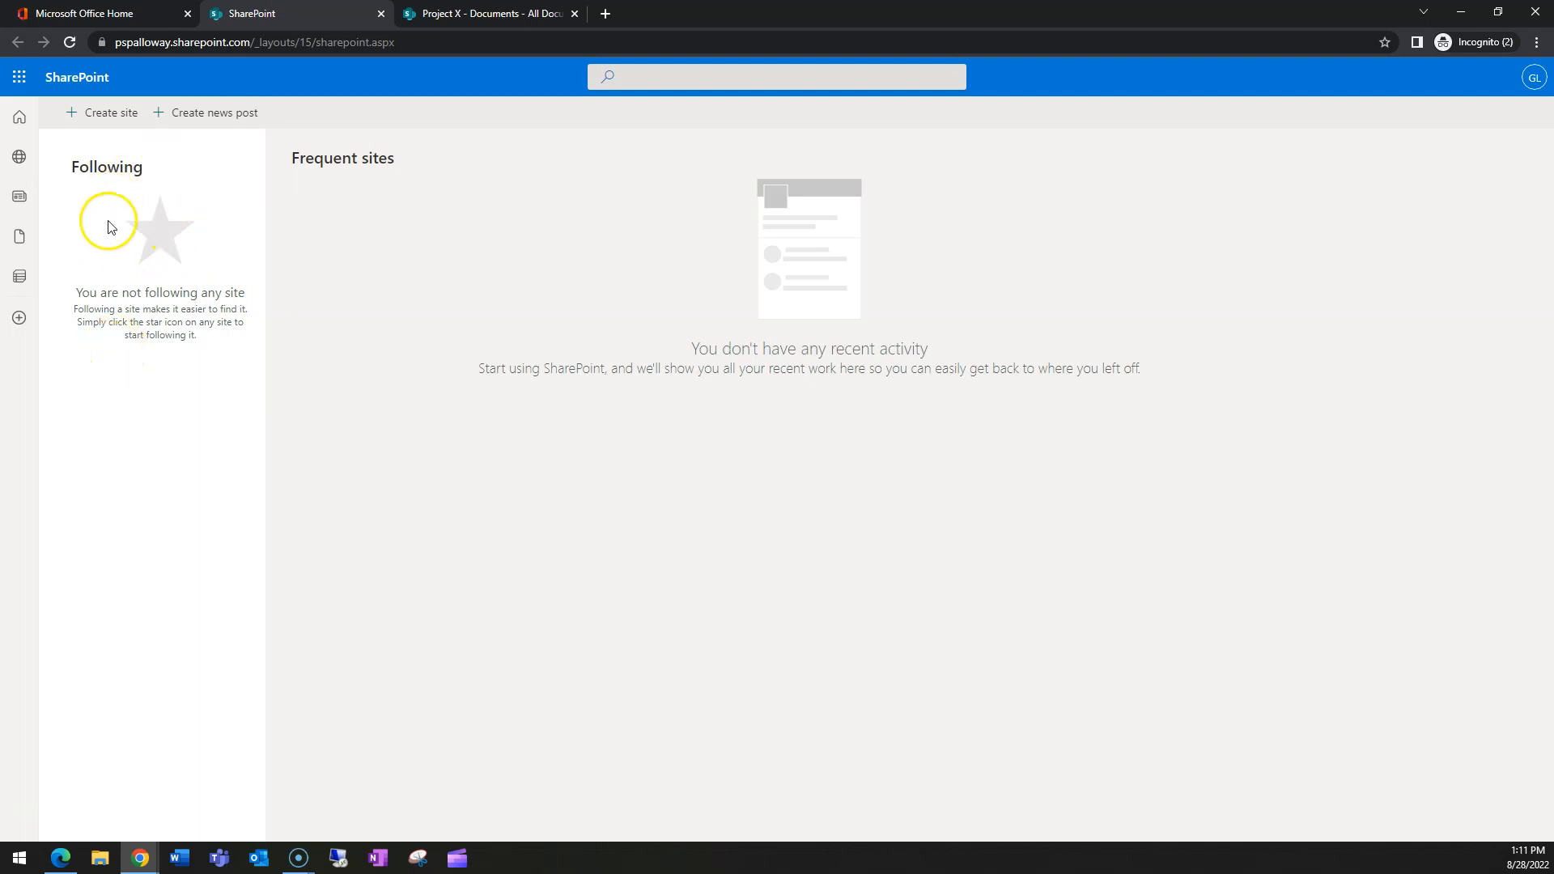
pyautogui.click(480, 14)
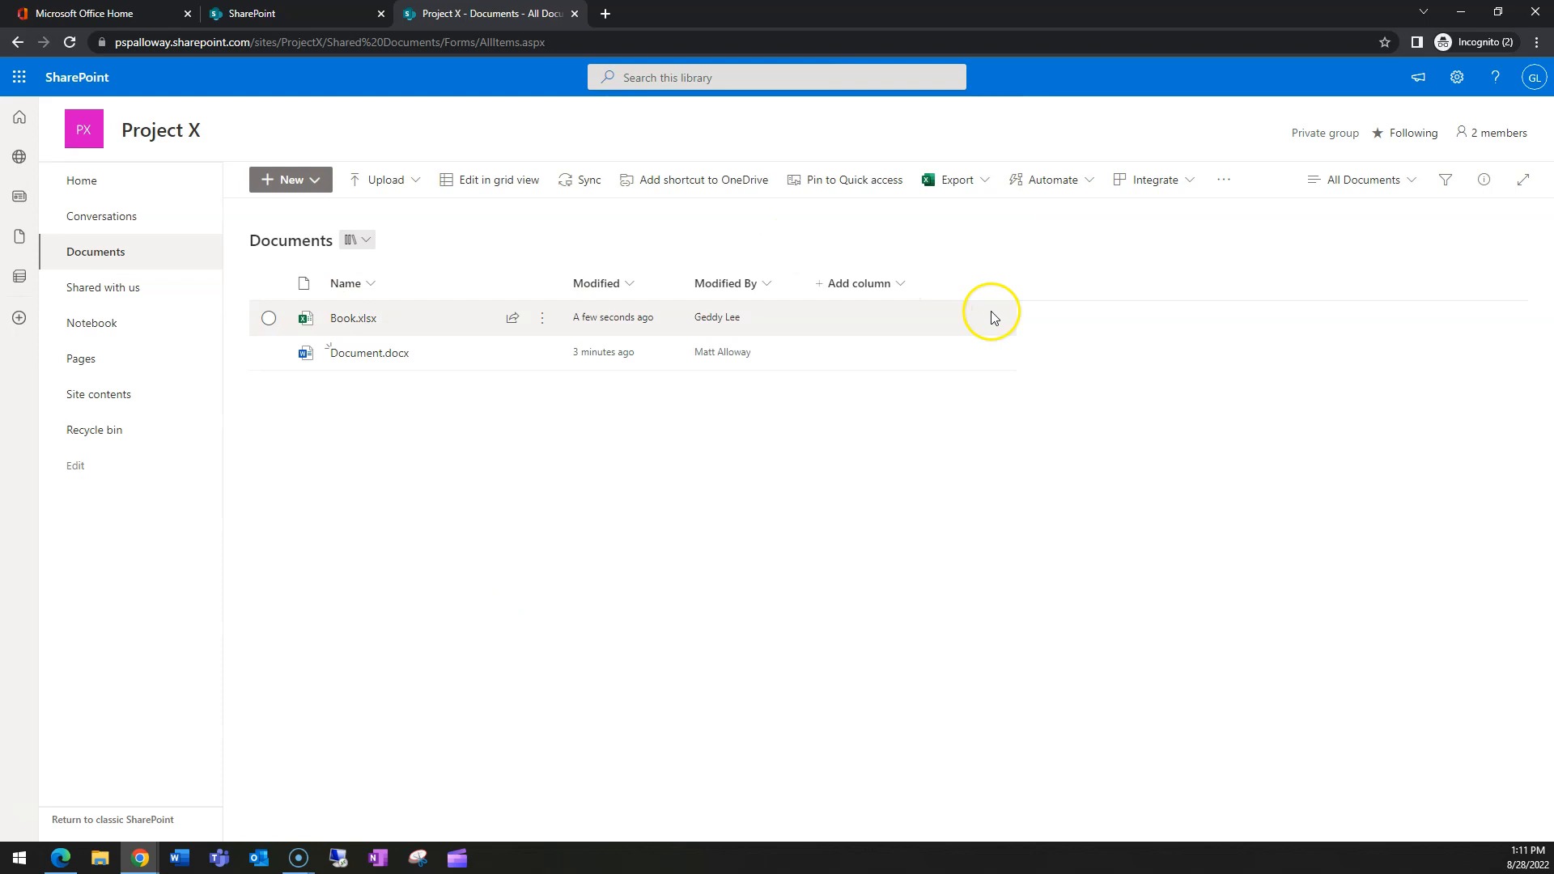
pyautogui.click(1486, 135)
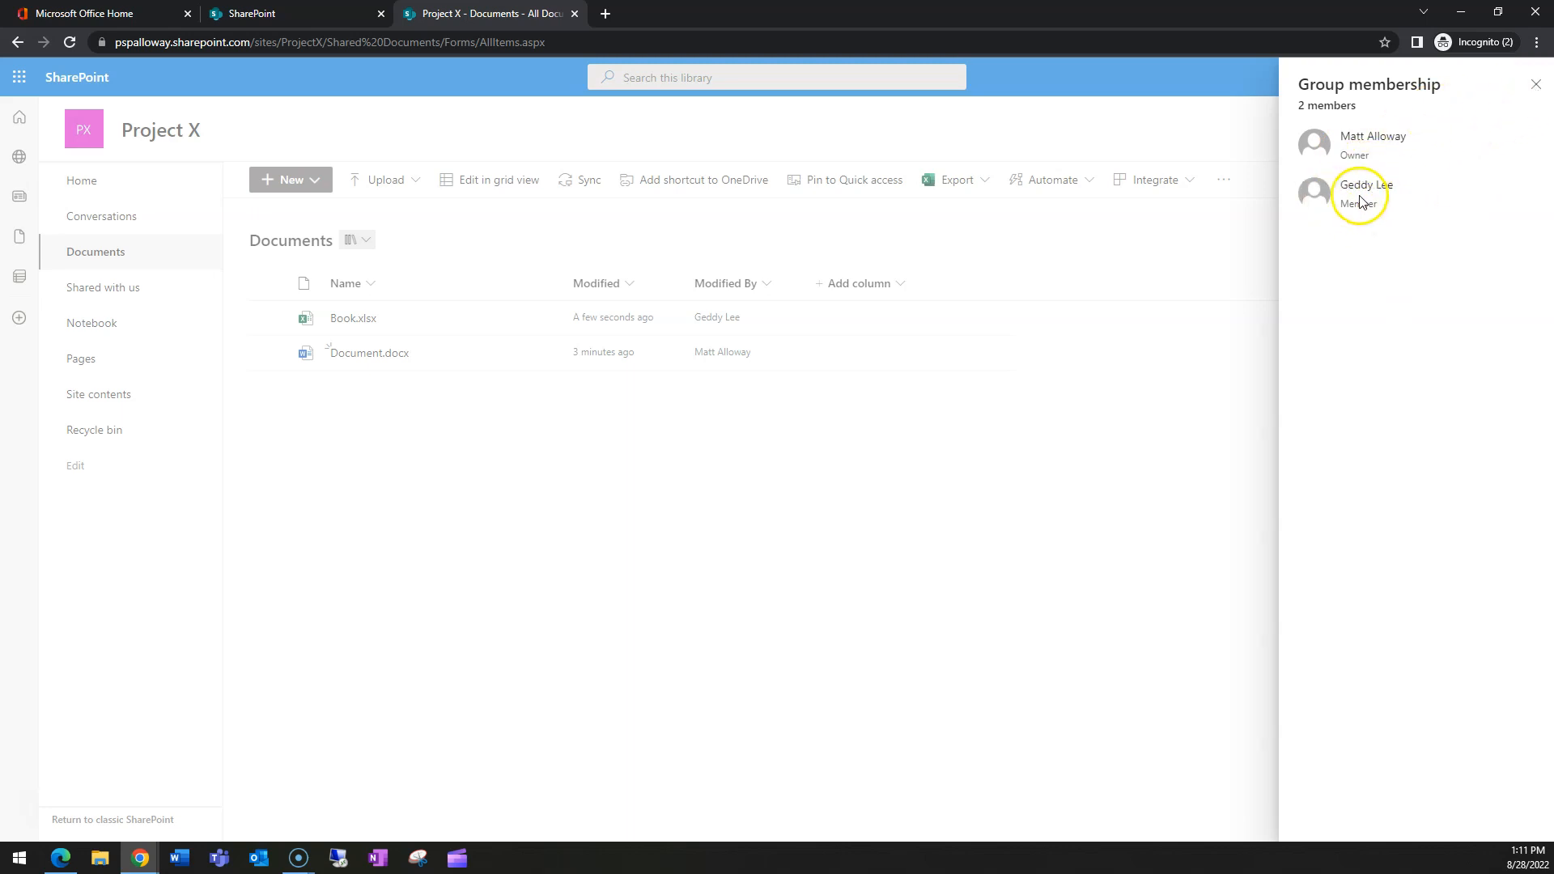
pyautogui.click(1536, 84)
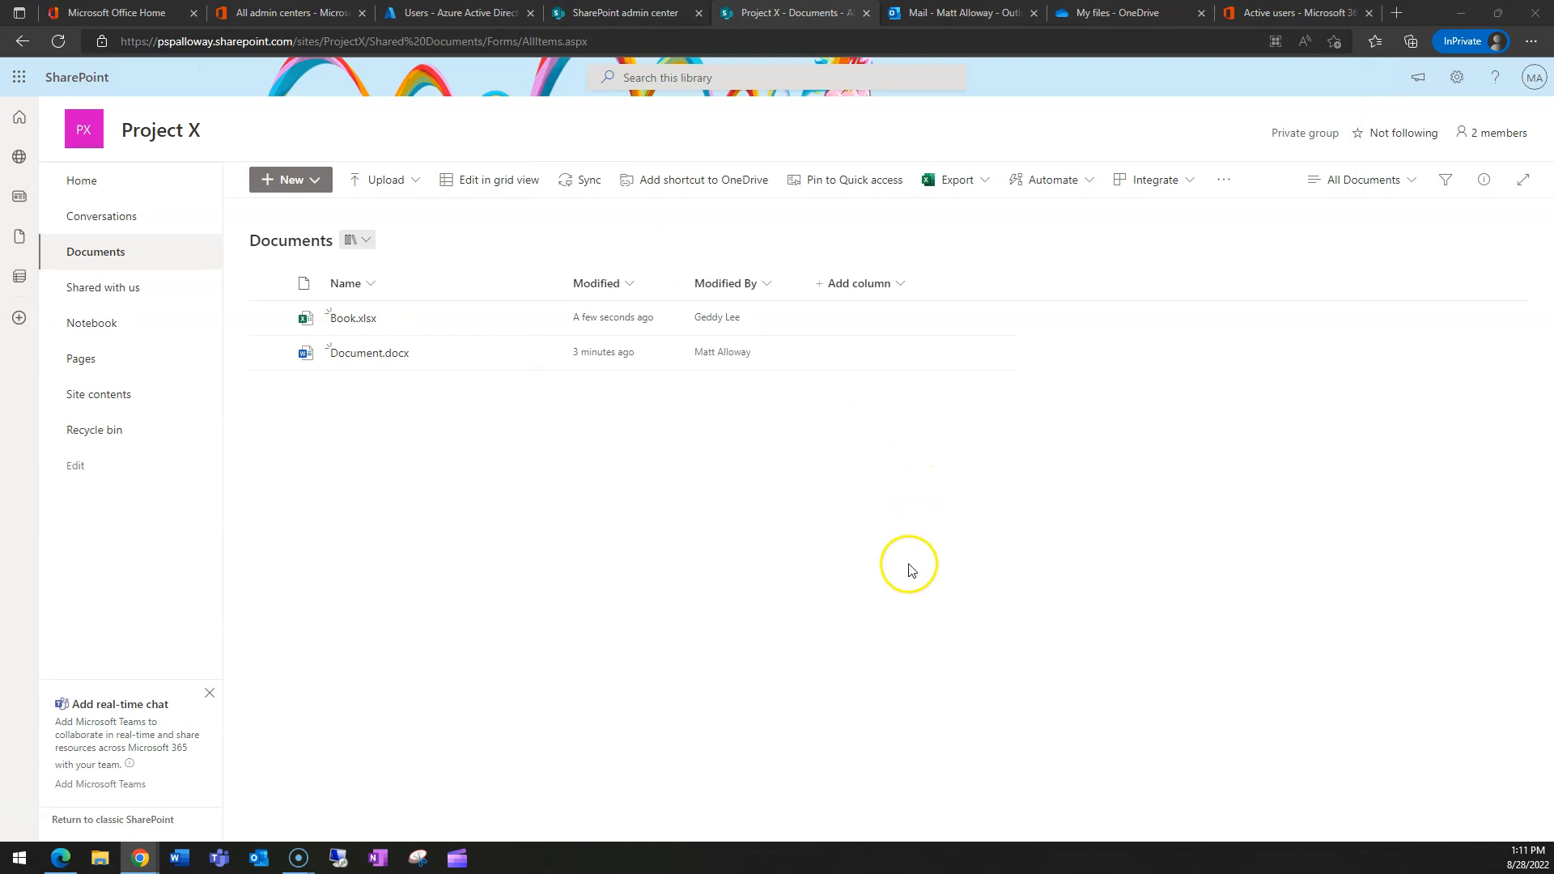
# - From the admin session, add another person to the Project X group, bringing it to 3 members
pyautogui.click(907, 565)
pyautogui.click(1502, 158)
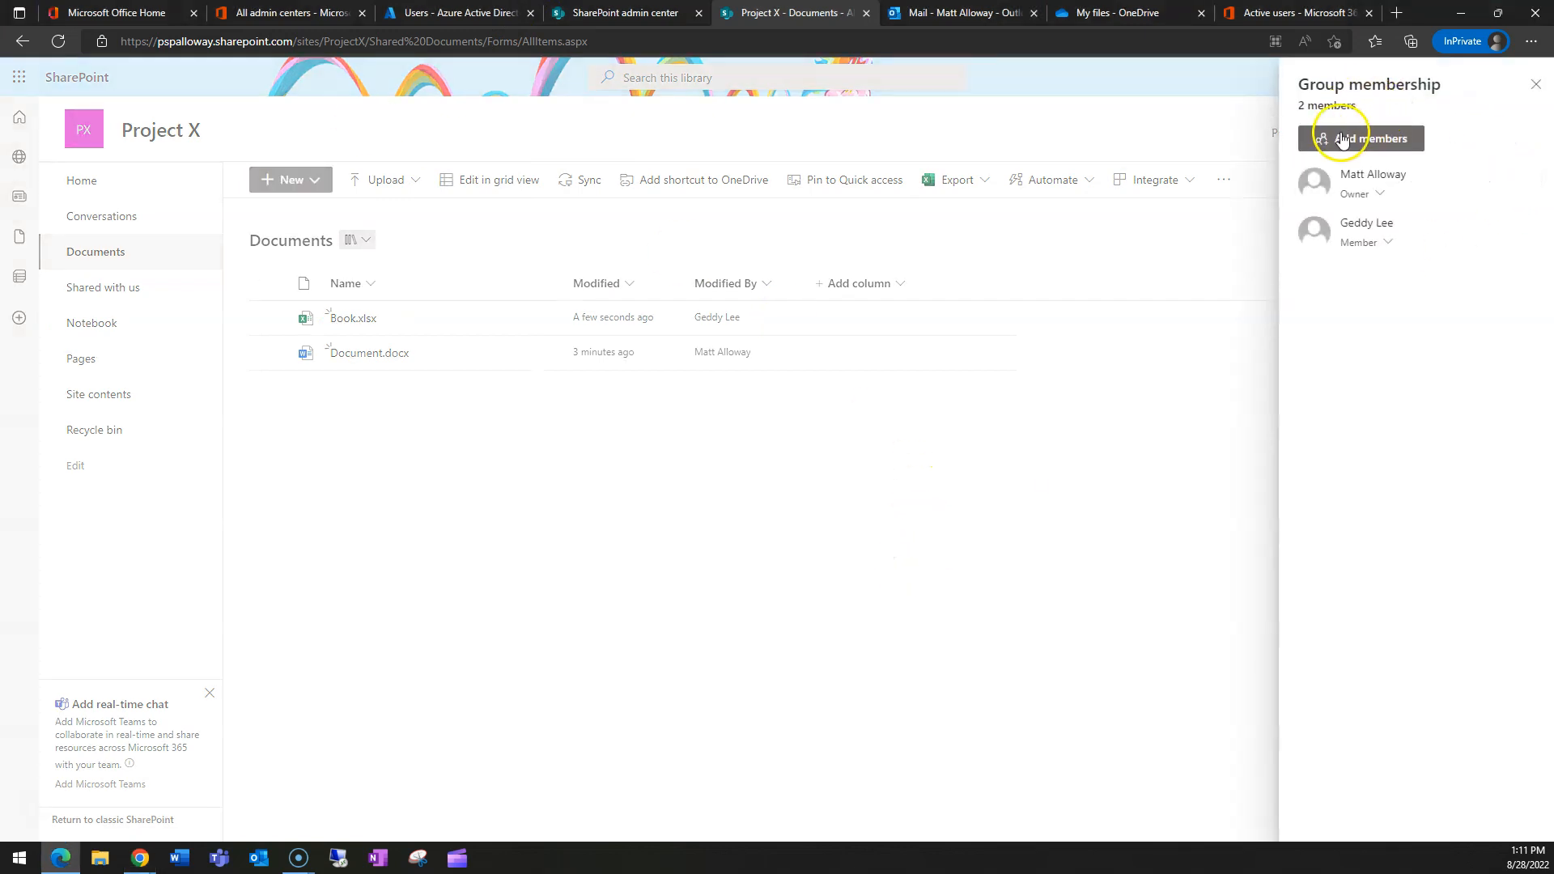
pyautogui.click(1344, 134)
pyautogui.write('npe')
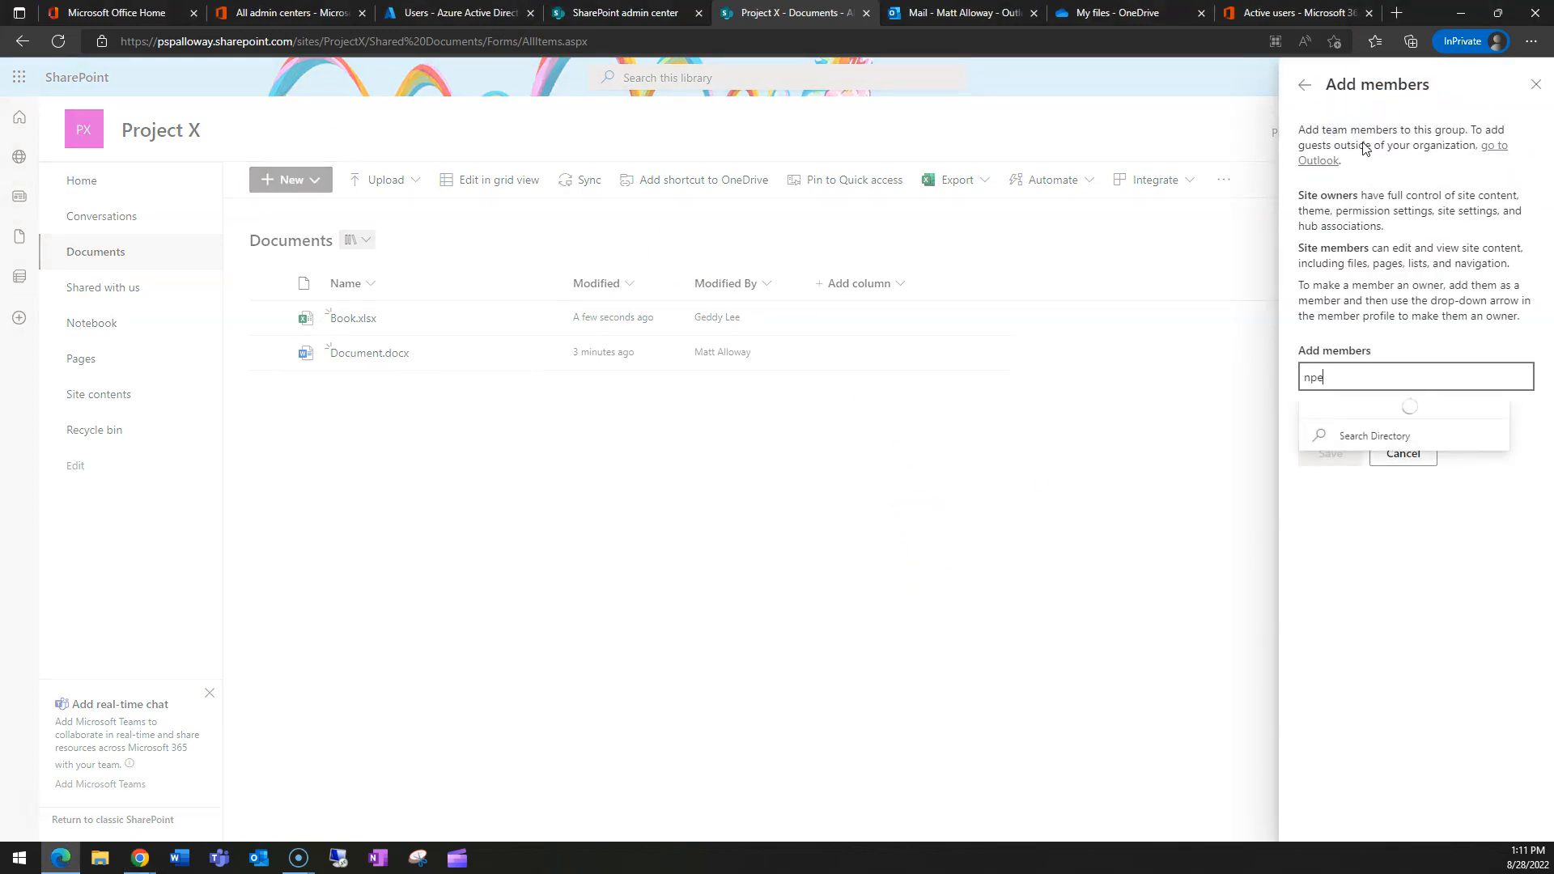
pyautogui.click(1376, 414)
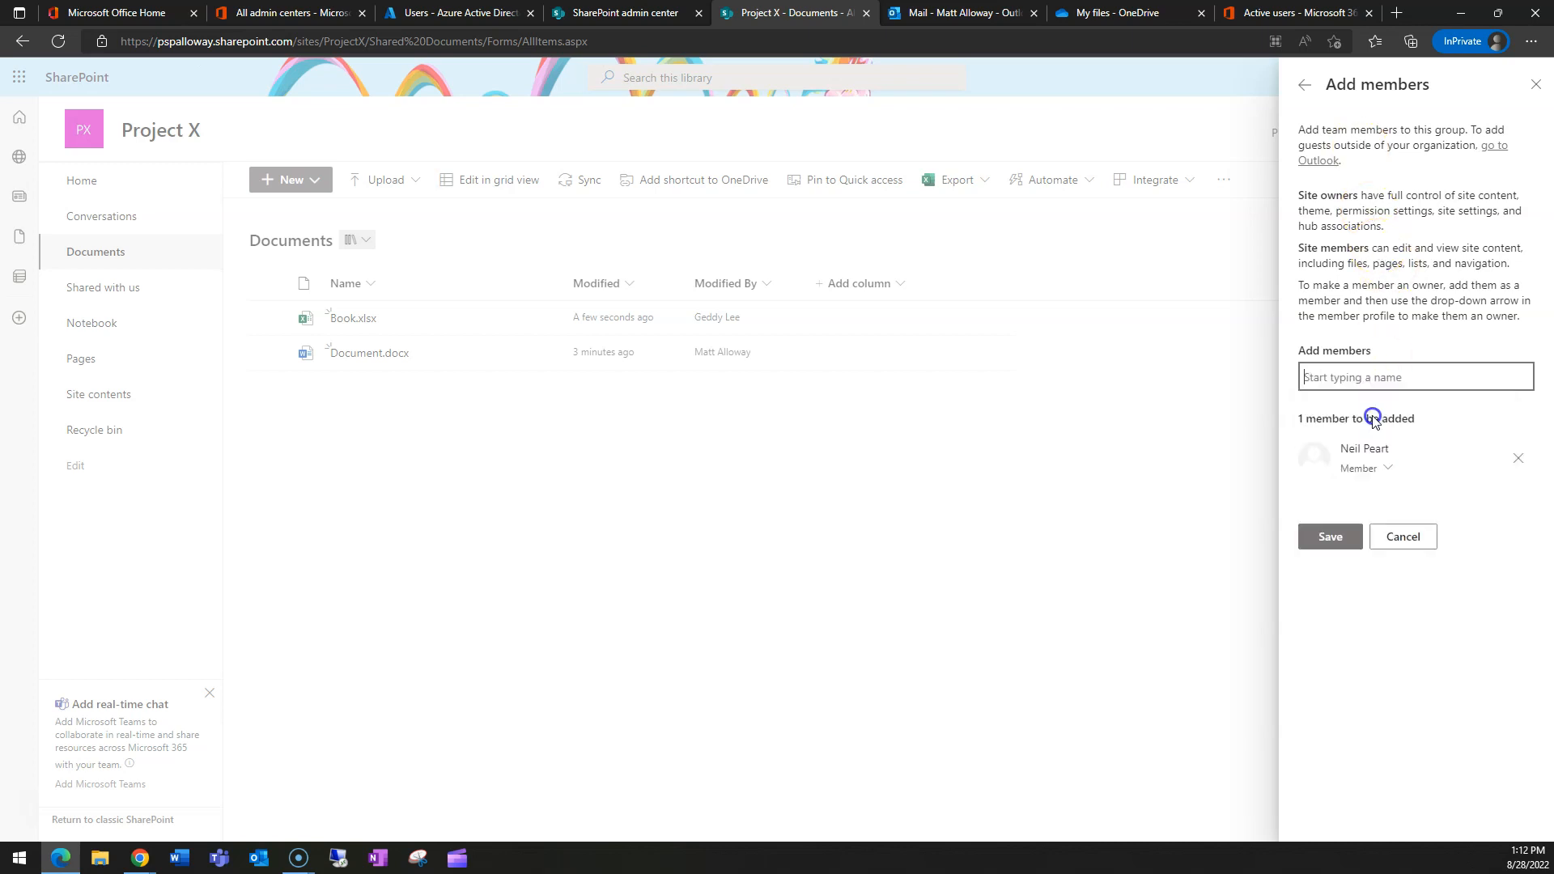
pyautogui.click(1336, 546)
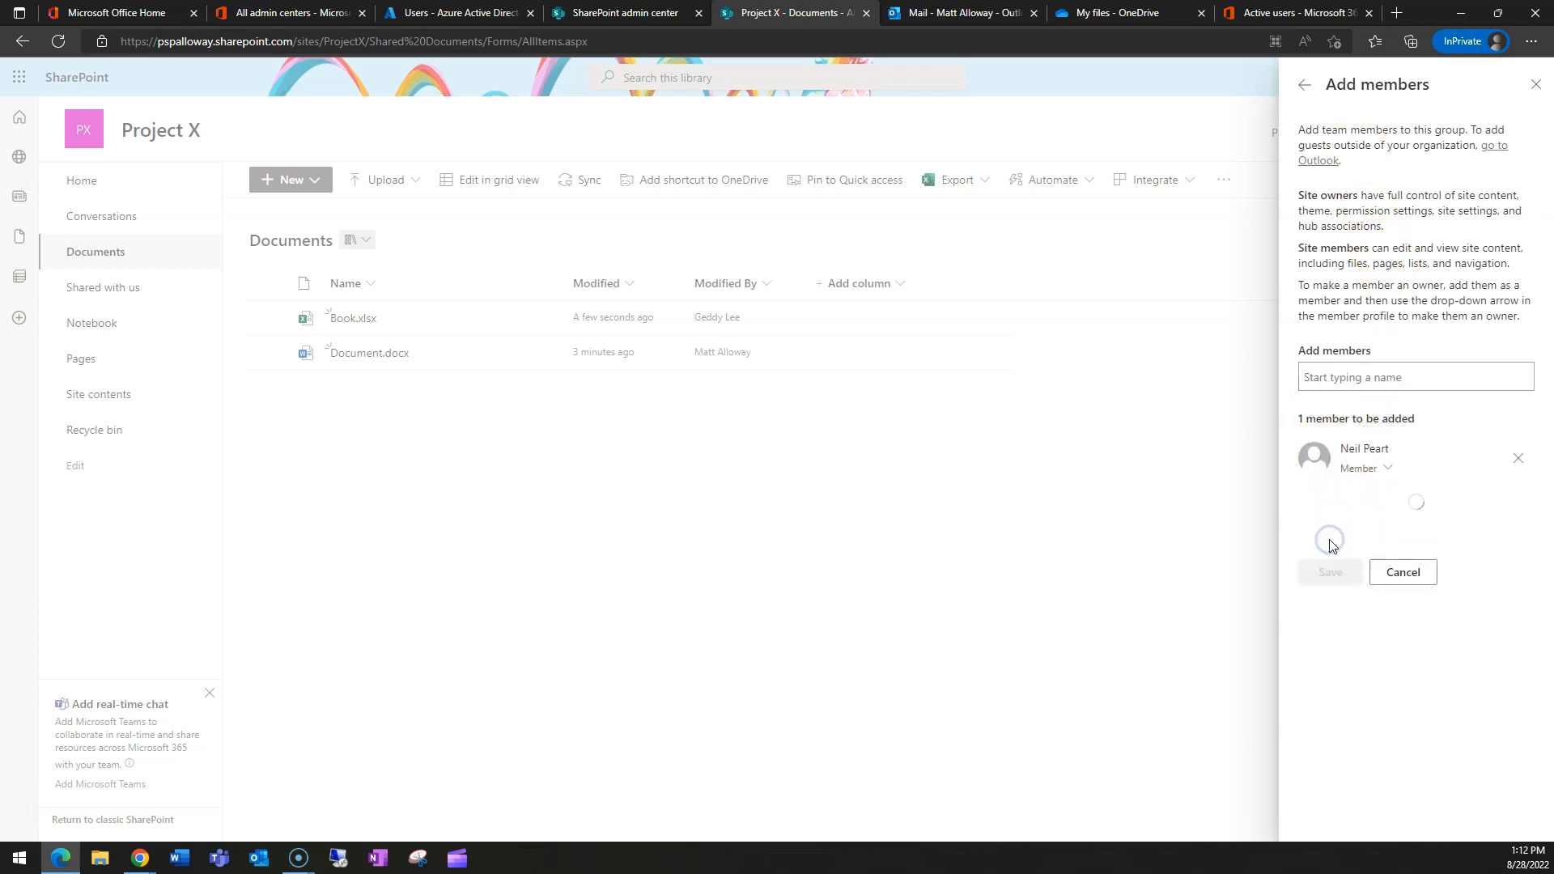
pyautogui.click(1537, 84)
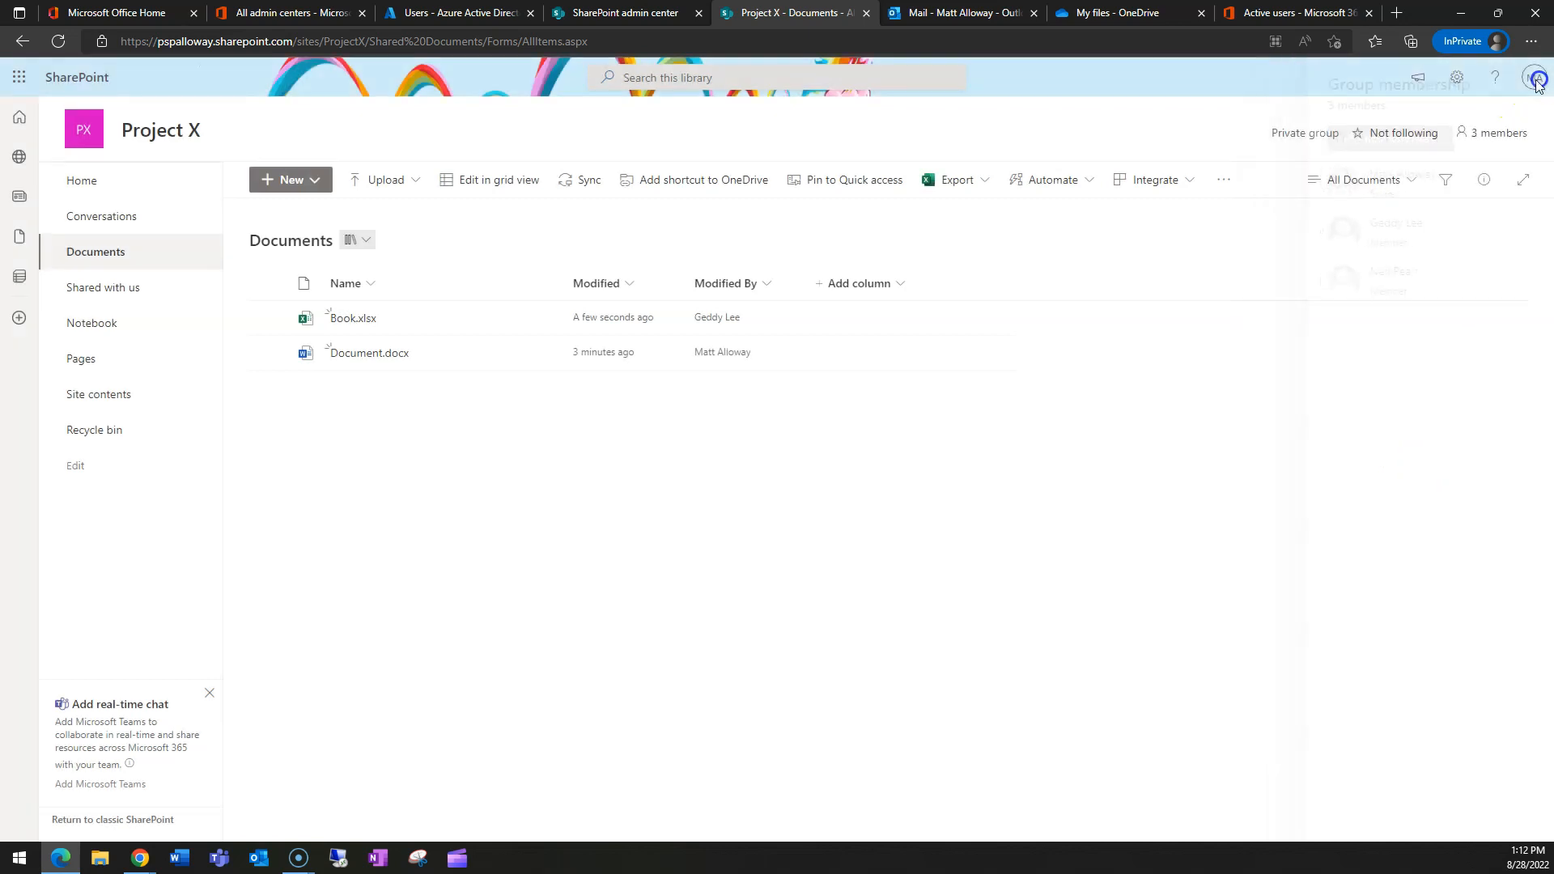
# - Bring the test user's Project X window into view and enlarge it, then return to the admin library
pyautogui.moveTo(0, 251); pyautogui.dragTo(1061, 149)
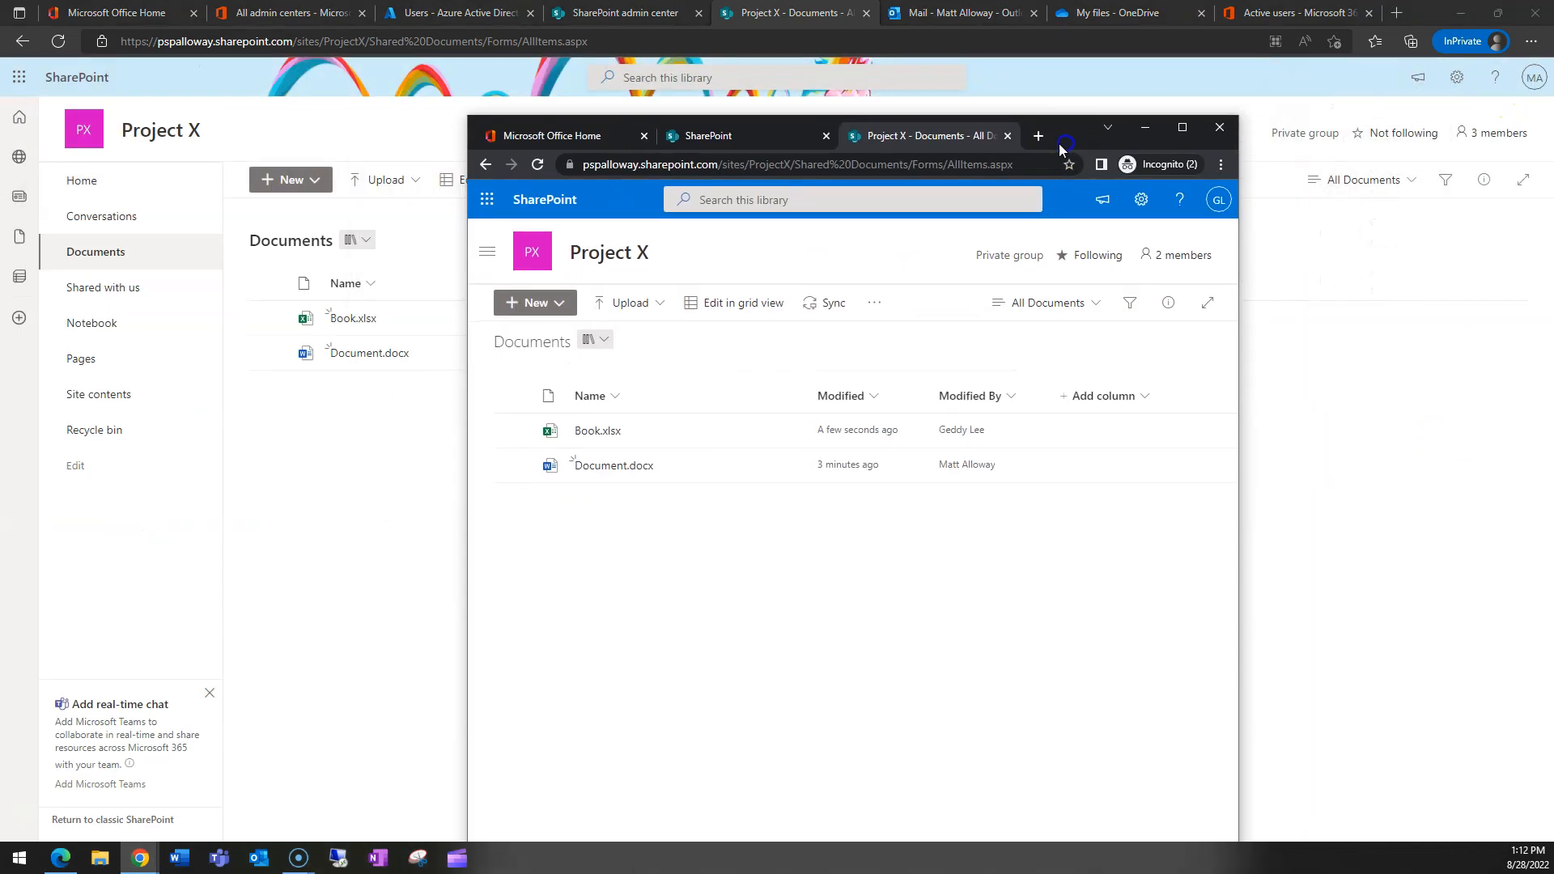
pyautogui.click(1187, 130)
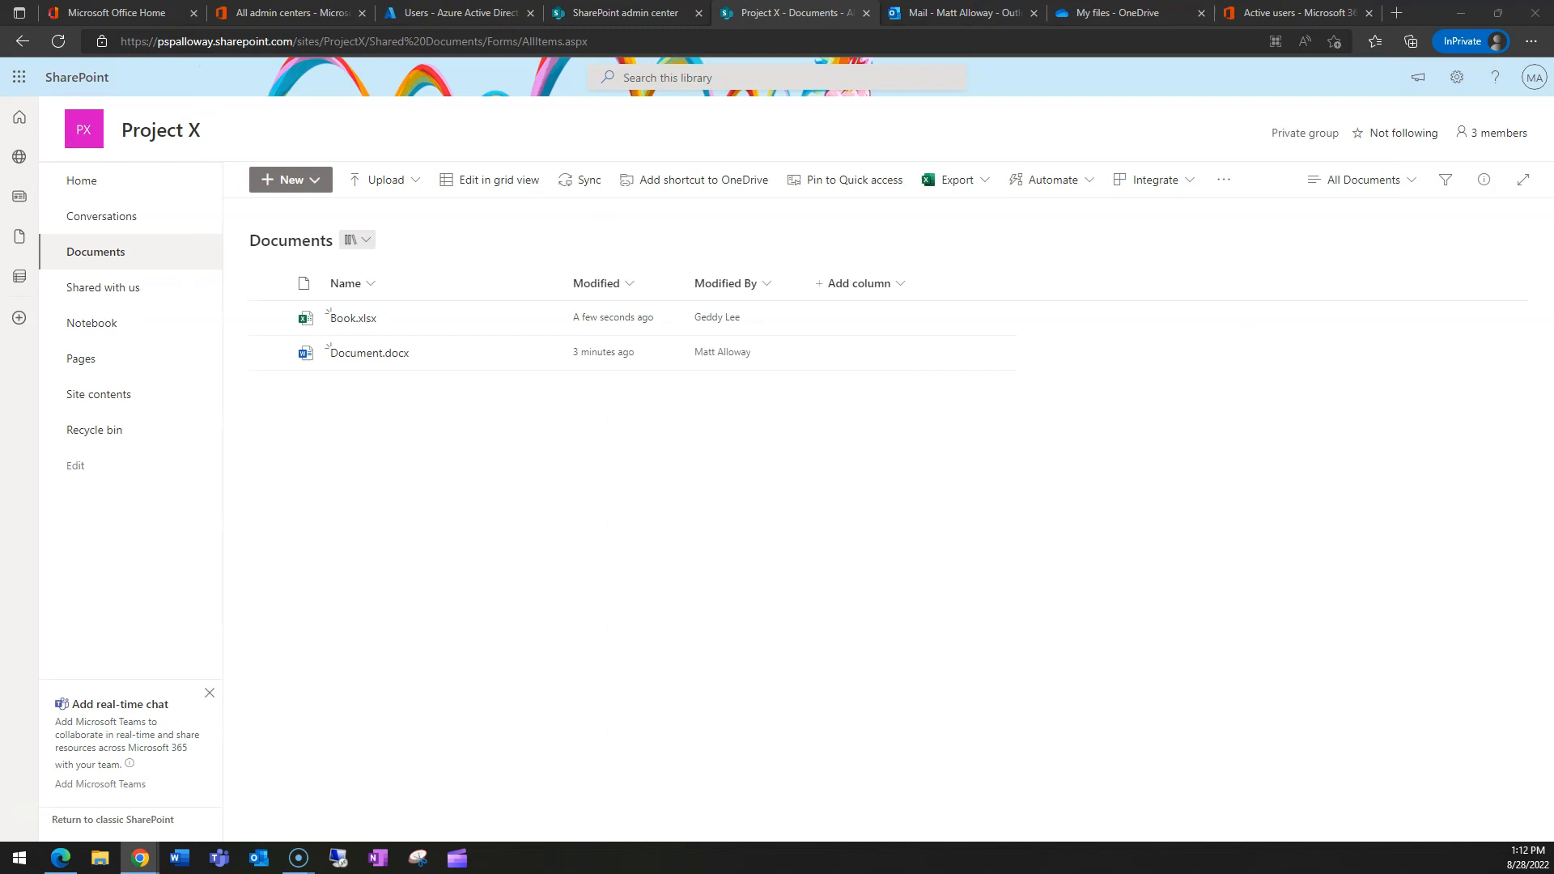
pyautogui.click(677, 545)
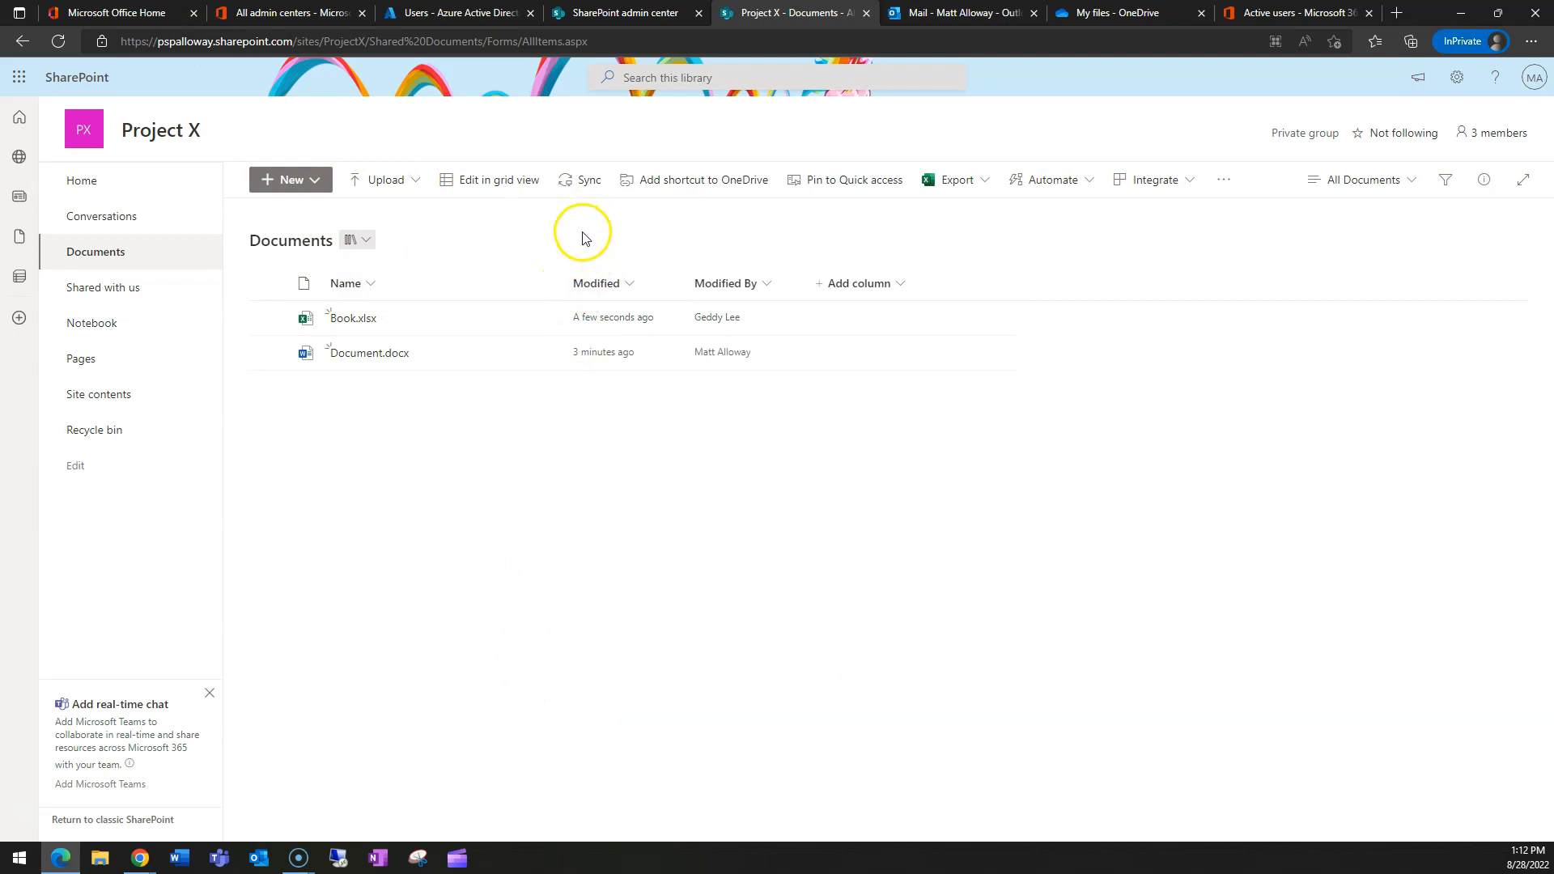
# - Sync the Project X Documents library, allow OneDrive to launch, and reposition the File Explorer window
pyautogui.click(581, 181)
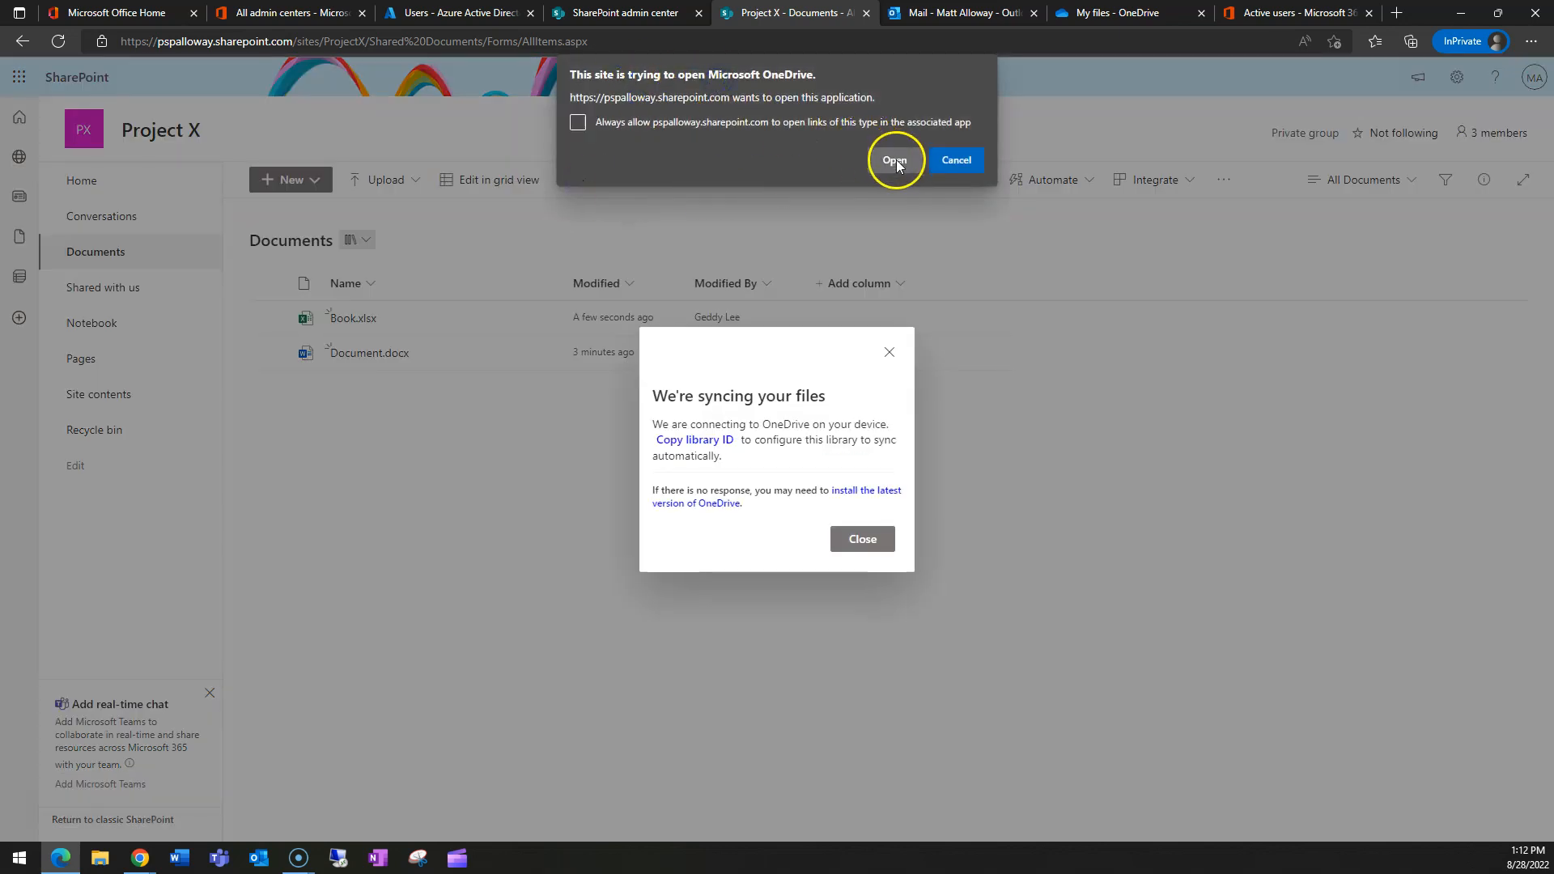
pyautogui.click(895, 160)
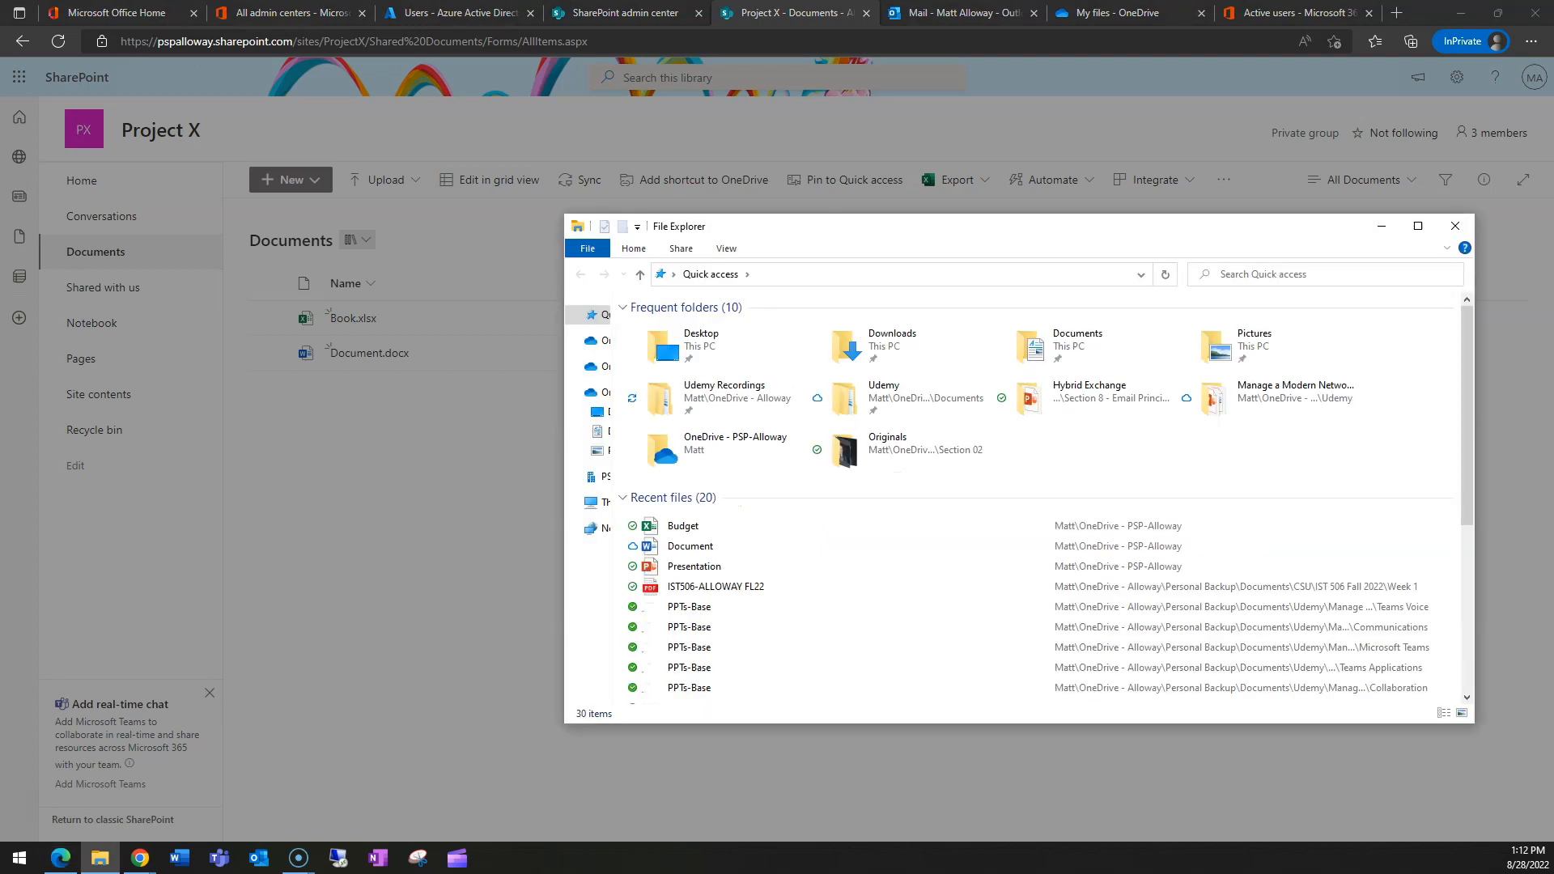
pyautogui.moveTo(1204, 232); pyautogui.dragTo(0, 245)
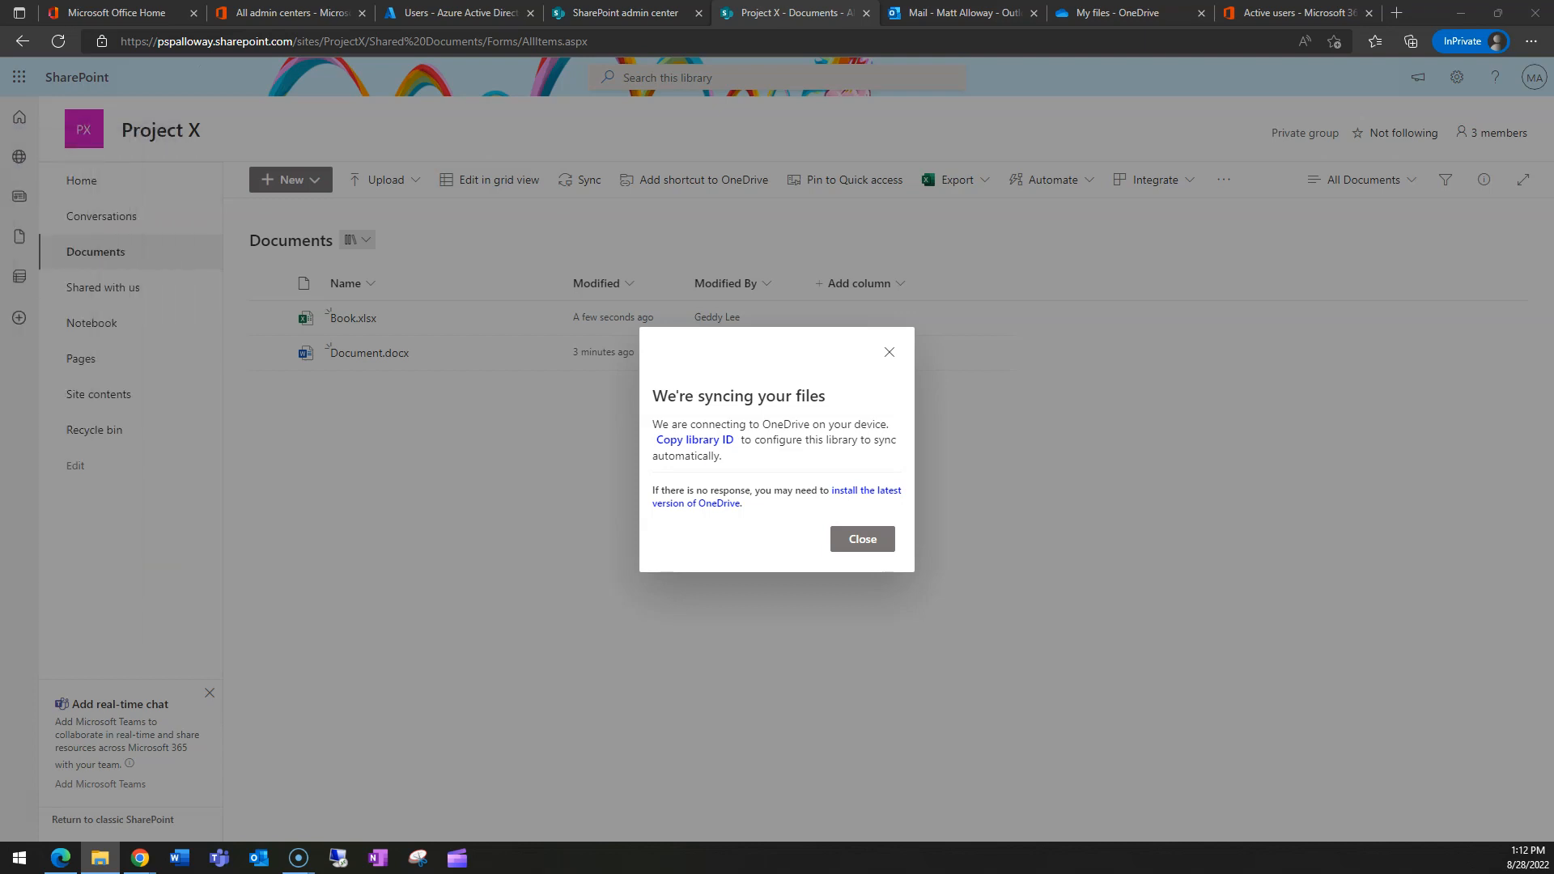
pyautogui.moveTo(0, 183); pyautogui.dragTo(586, 137)
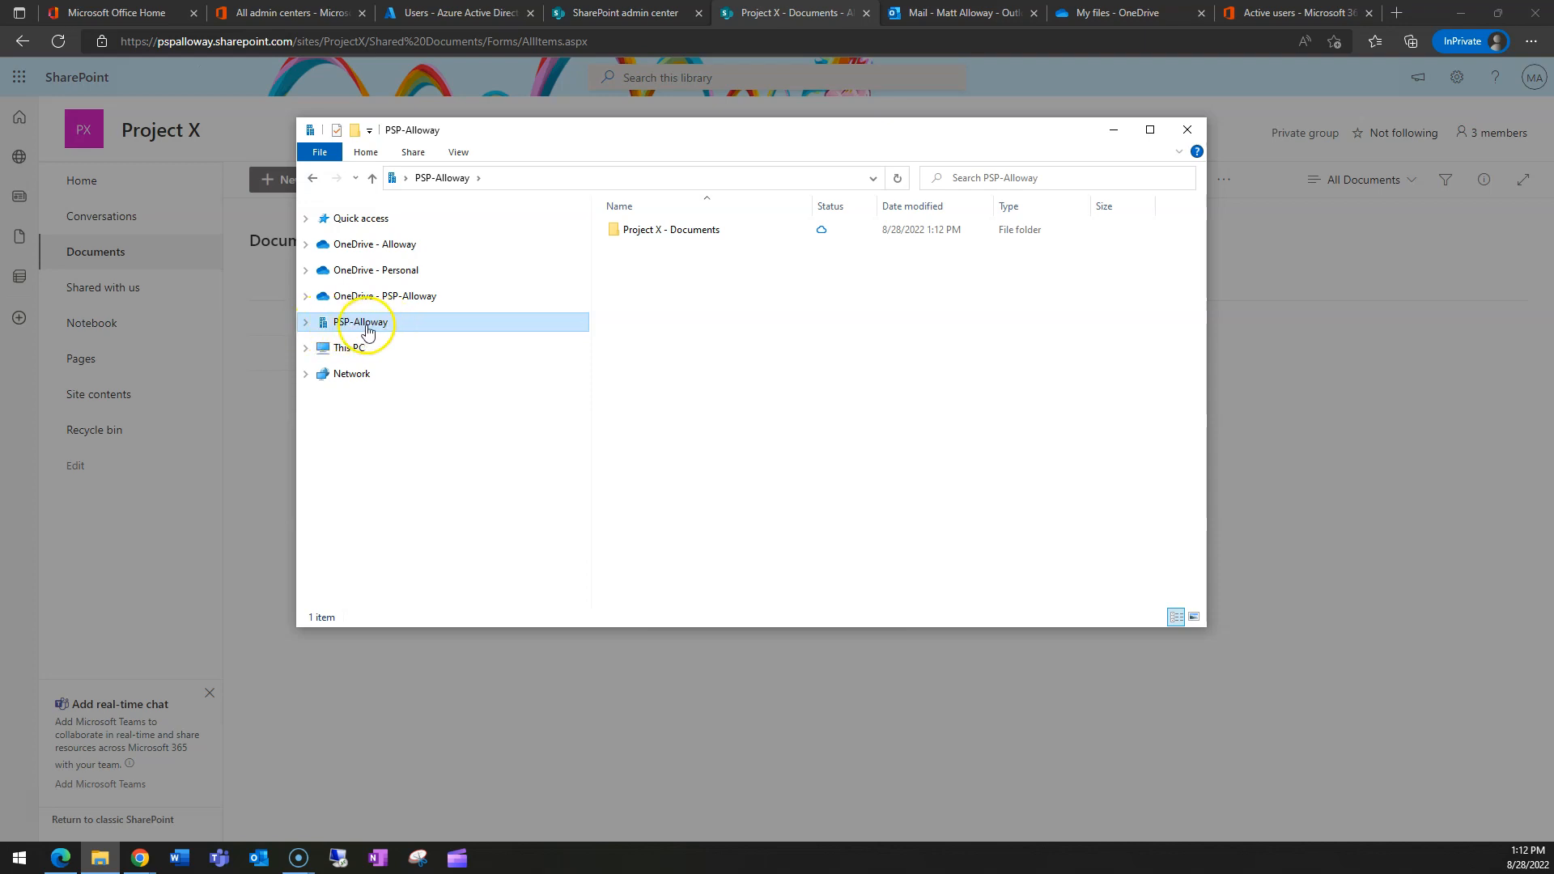
# - Open PSP-Alloway > Project X - Documents to see Book and Document, then close Explorer and the notice
pyautogui.click(306, 322)
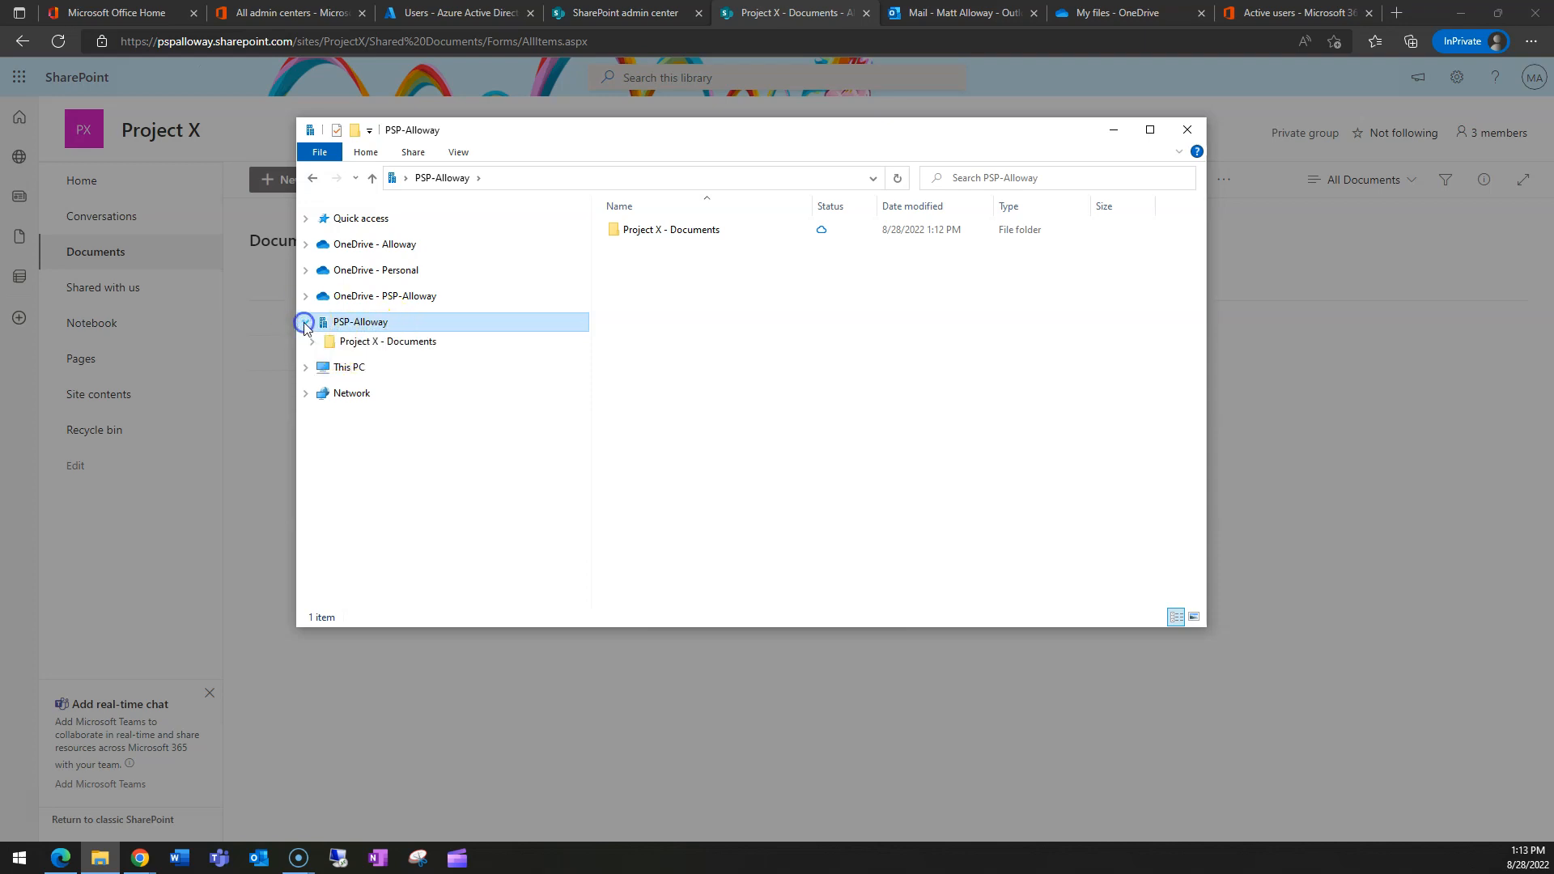
pyautogui.click(381, 342)
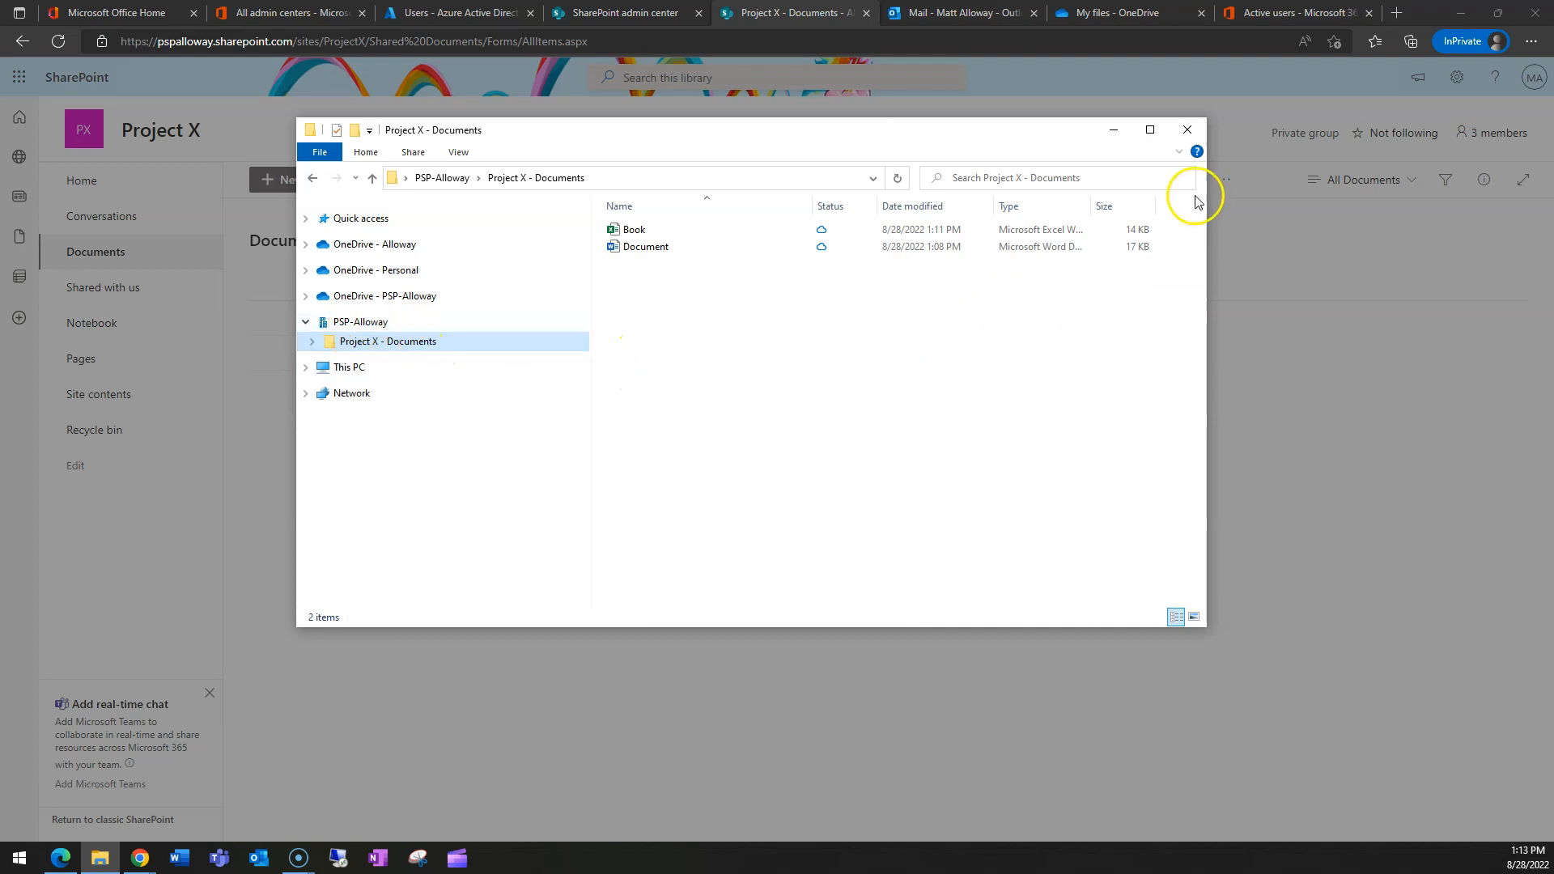
pyautogui.click(1187, 130)
pyautogui.click(858, 539)
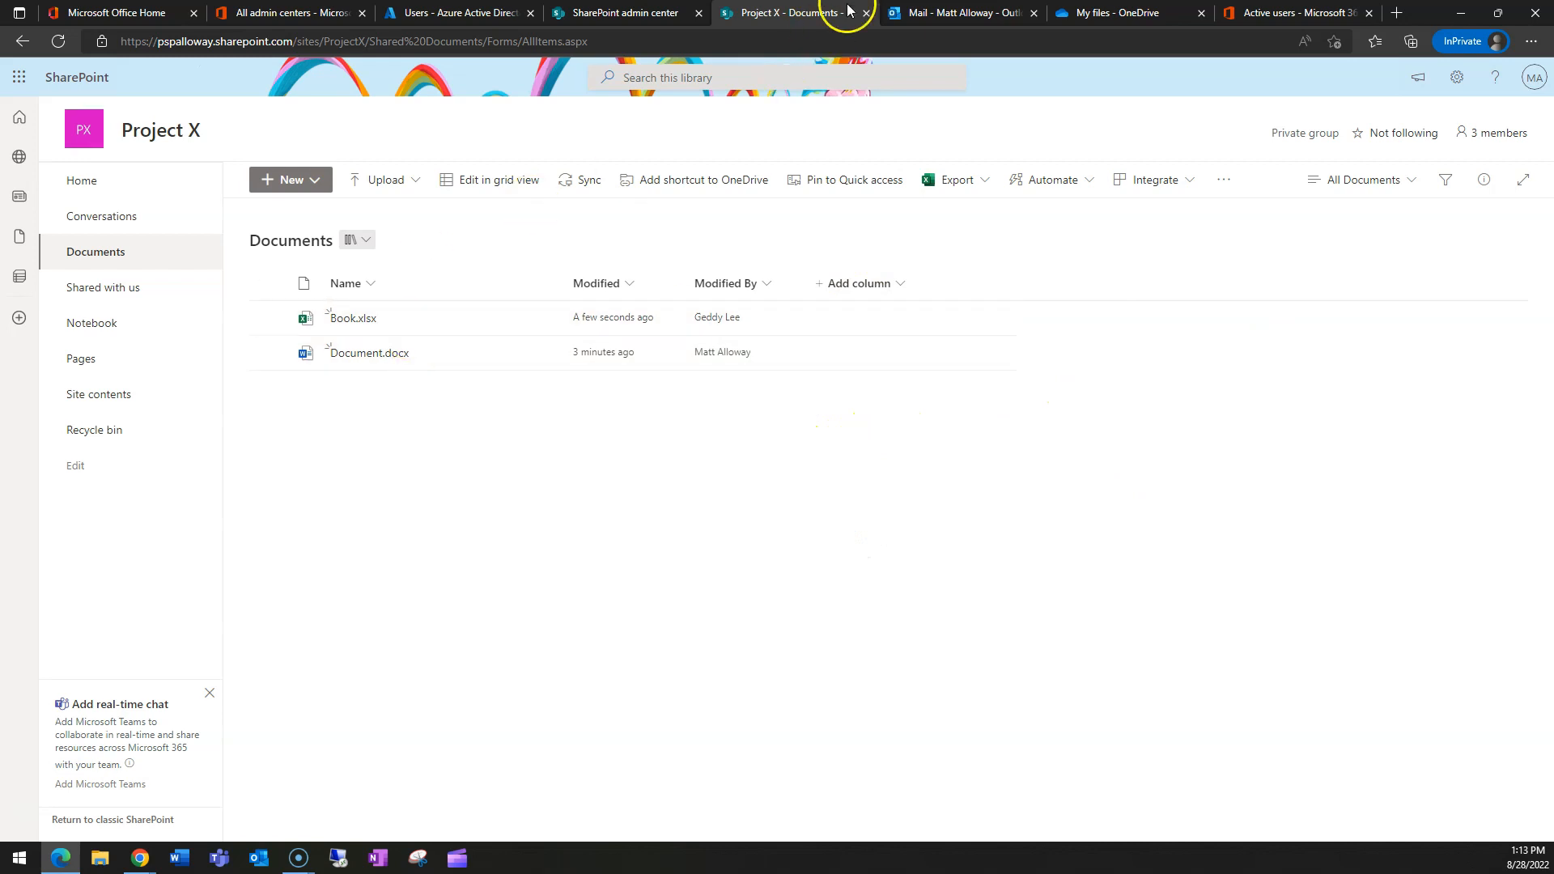
# - Back in the admin center, select Project X in Active sites and open its site details
pyautogui.click(623, 12)
pyautogui.click(1534, 115)
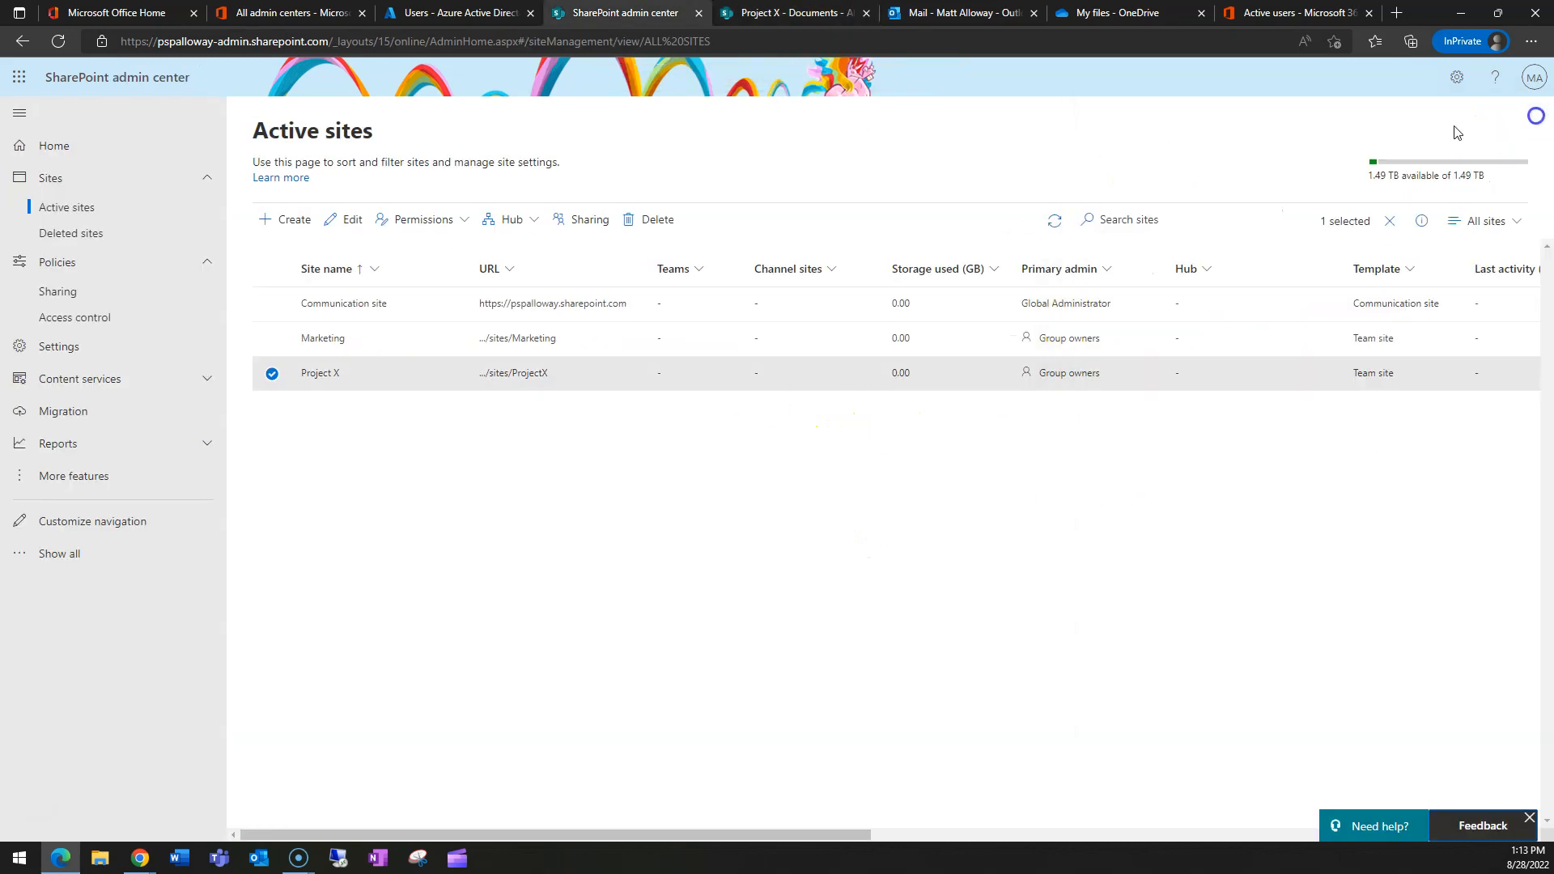
pyautogui.click(276, 379)
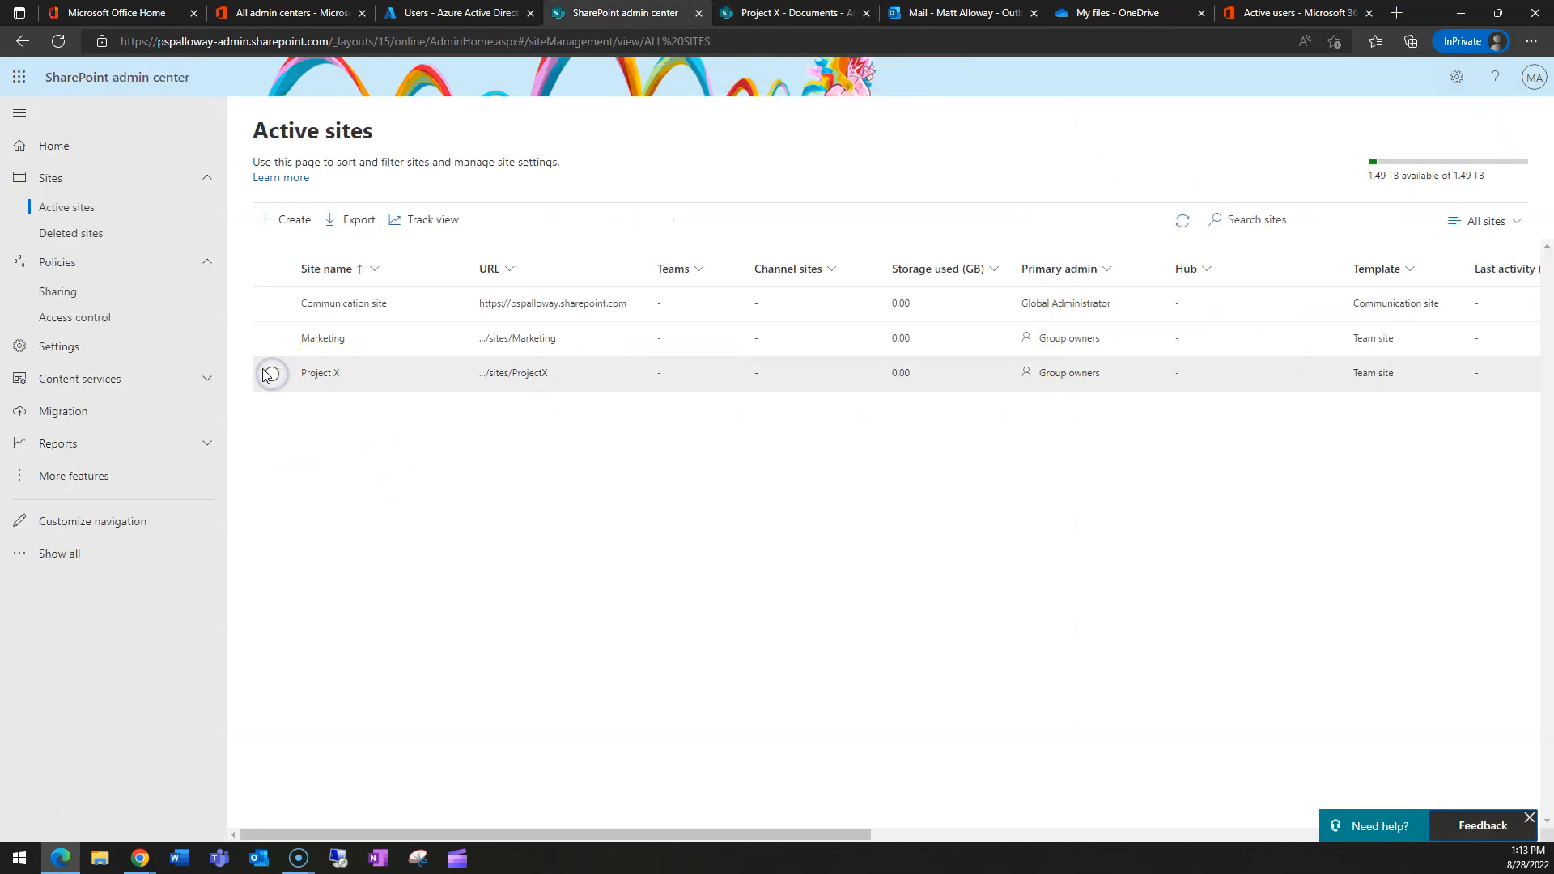
pyautogui.click(272, 375)
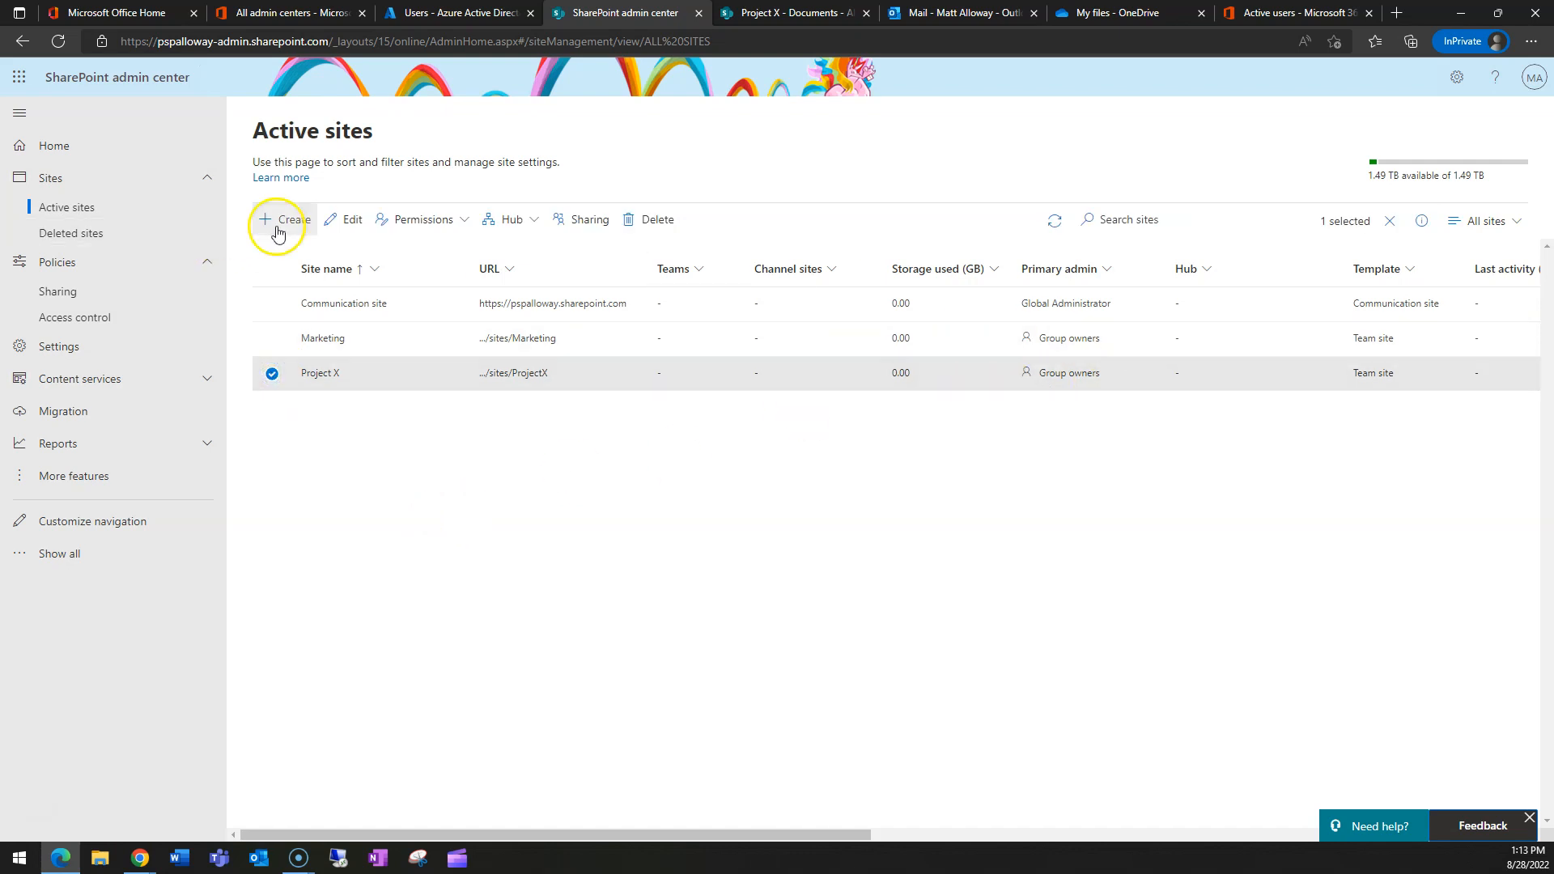
pyautogui.click(344, 222)
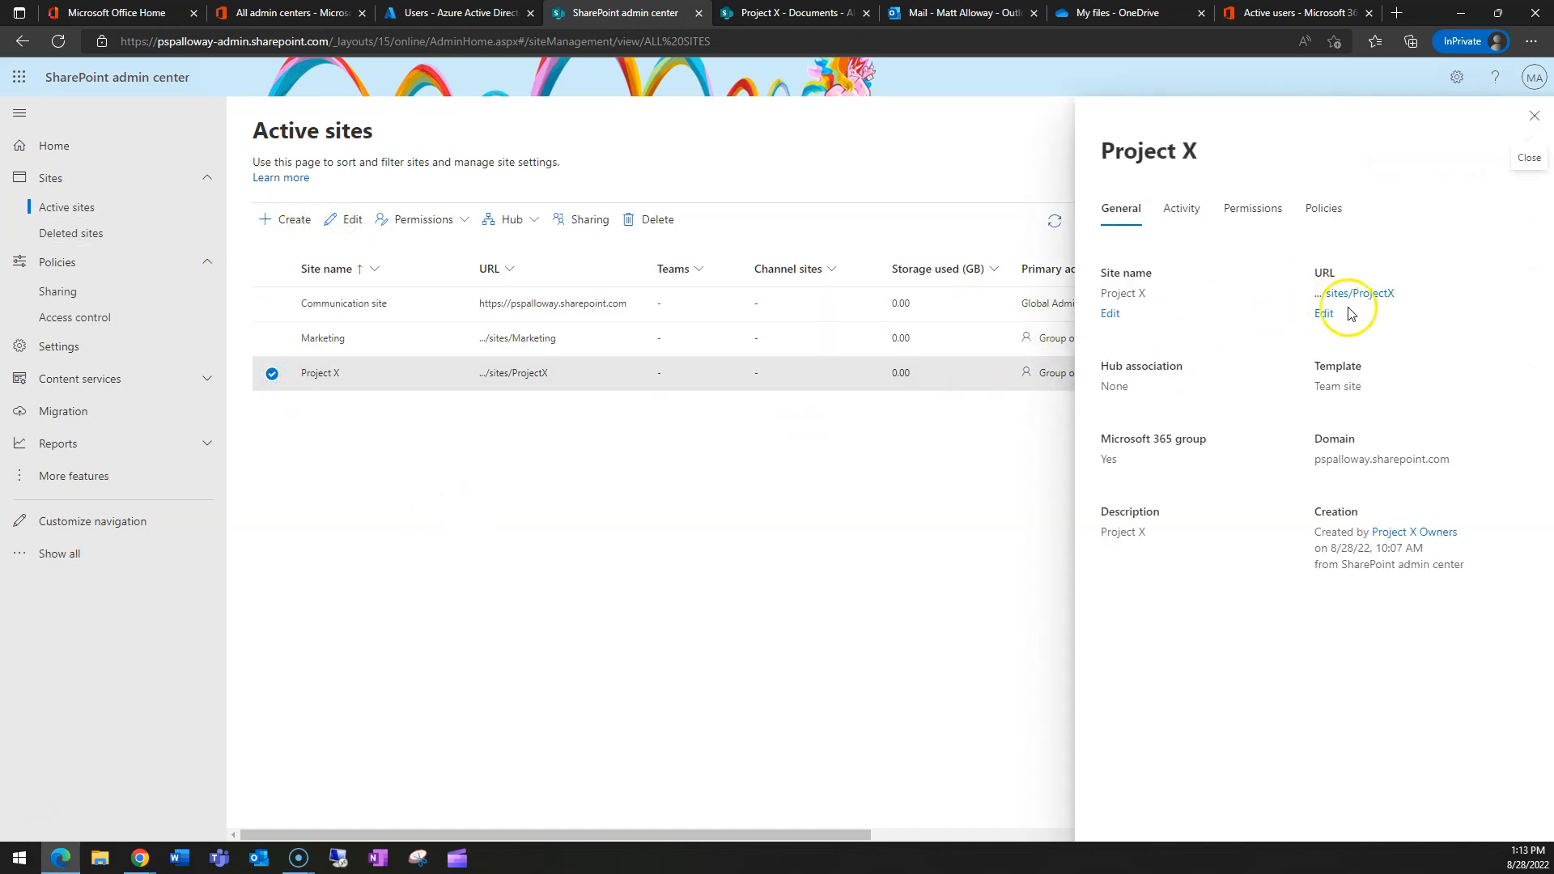
# - Review Project X's activity, its owners and members, then its sharing and sensitivity policies
pyautogui.click(1184, 210)
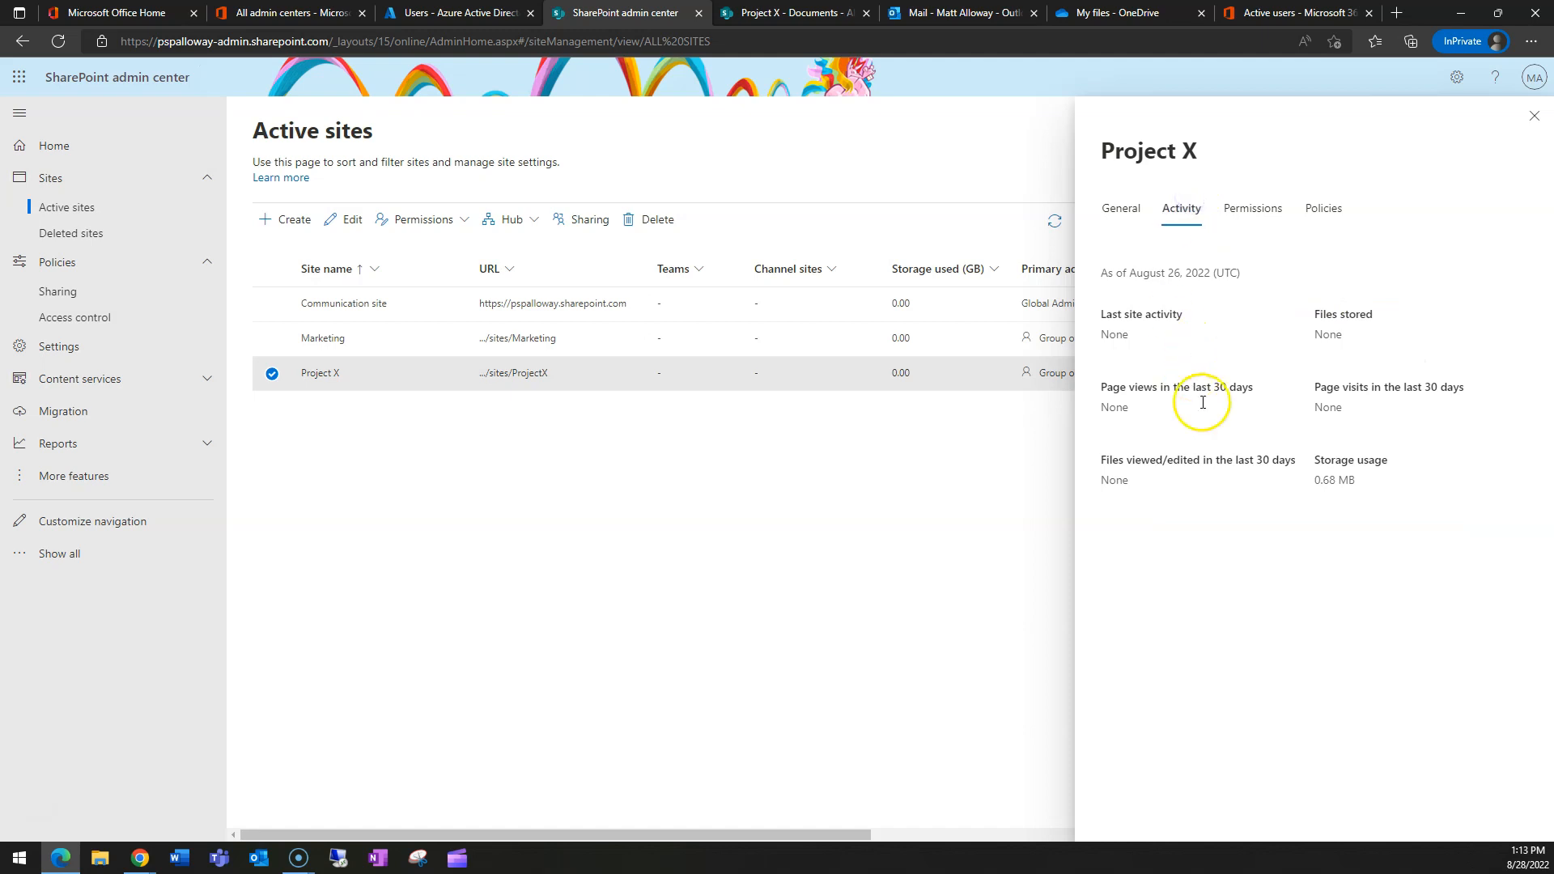
pyautogui.click(1254, 209)
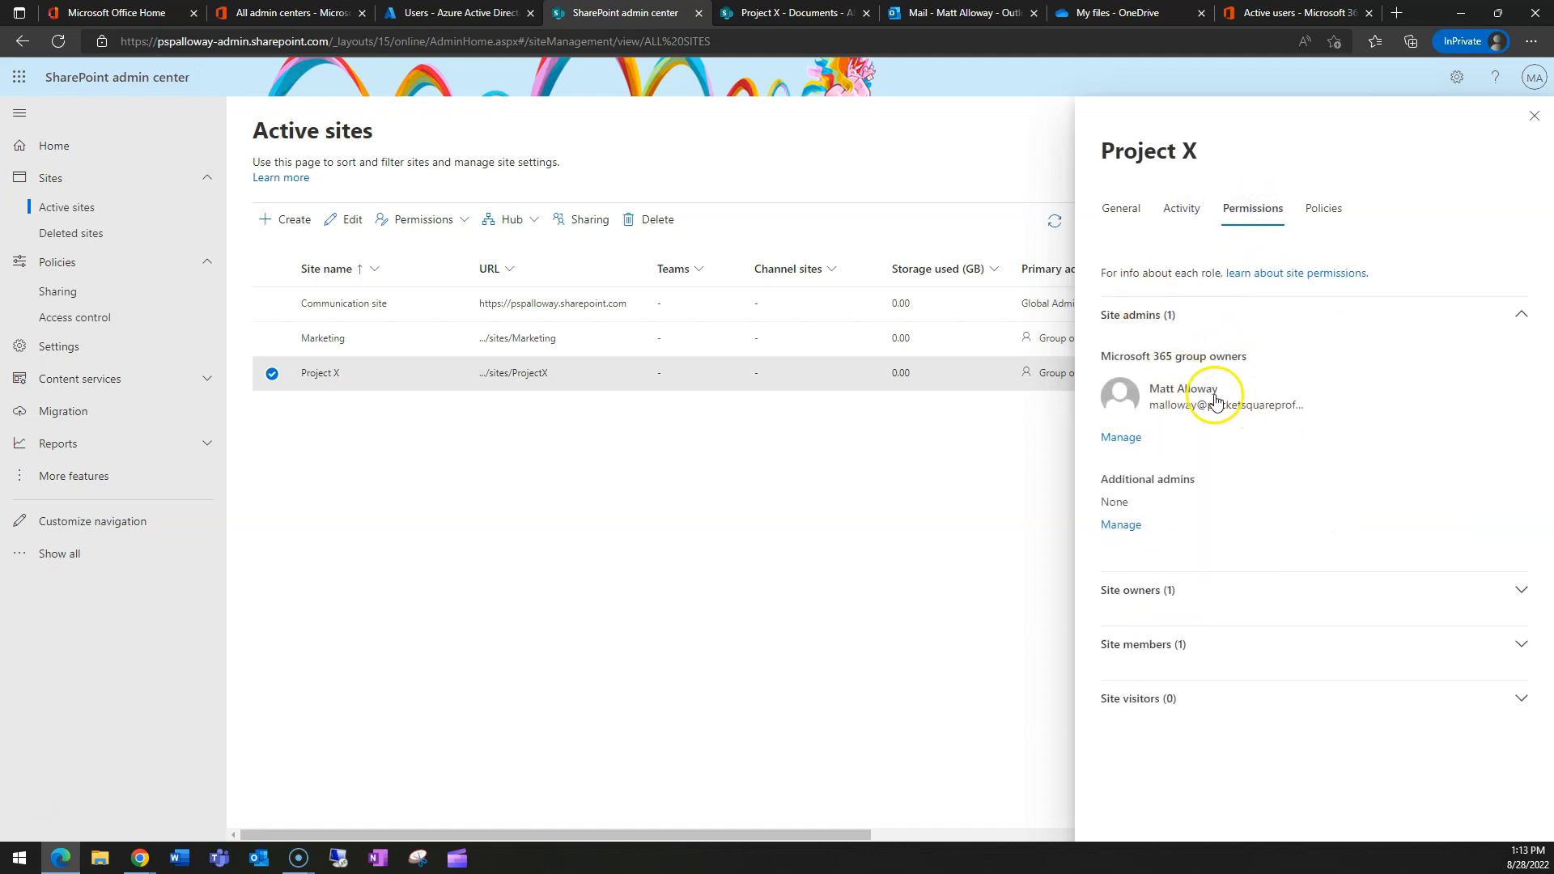
pyautogui.click(1167, 592)
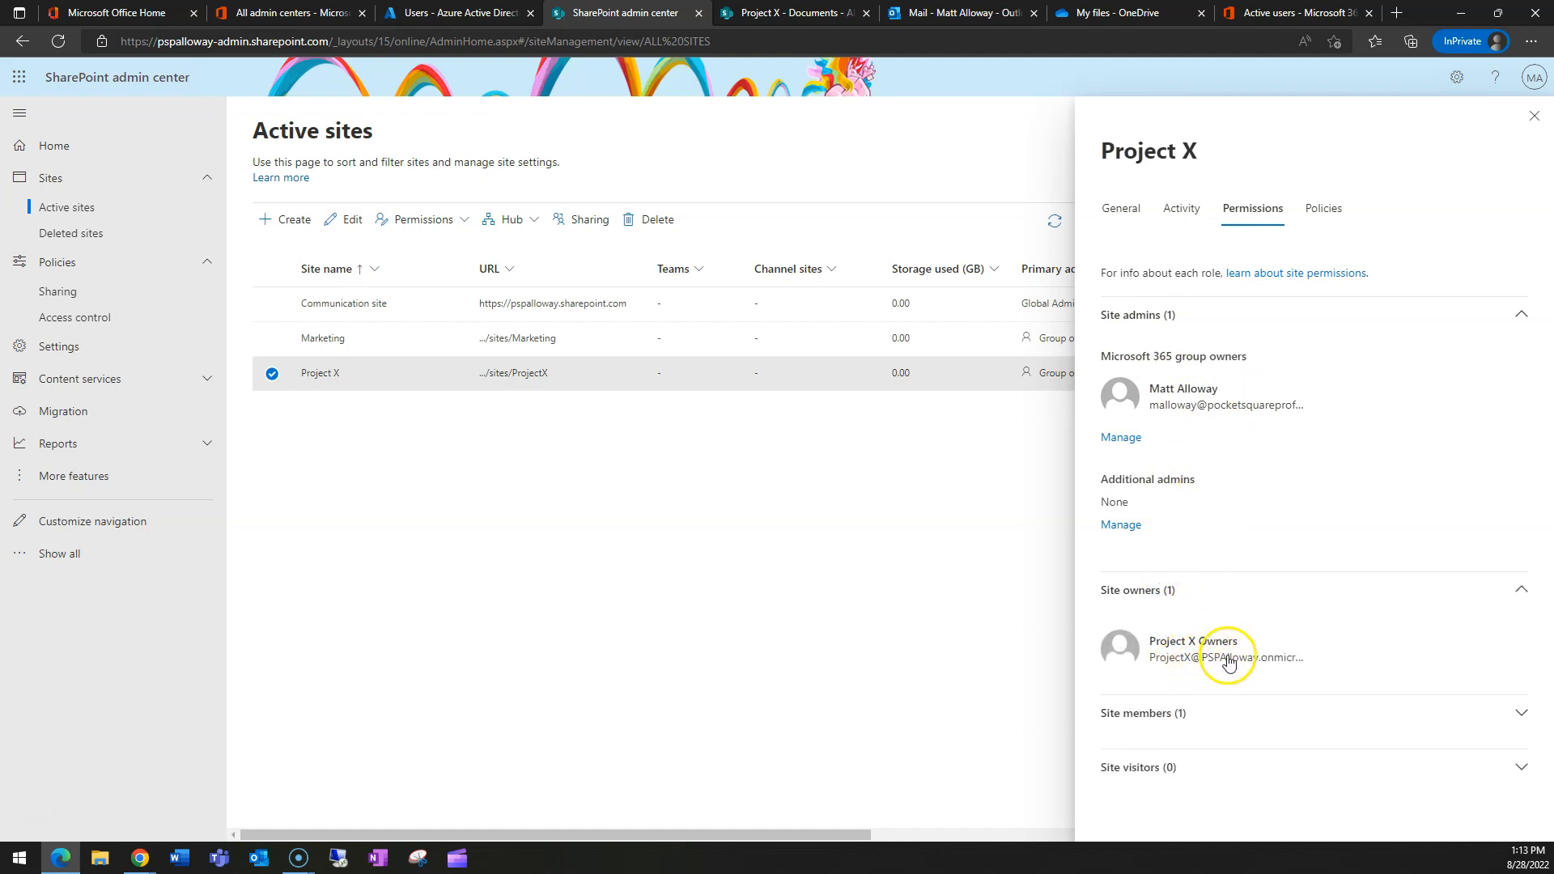
pyautogui.click(1159, 719)
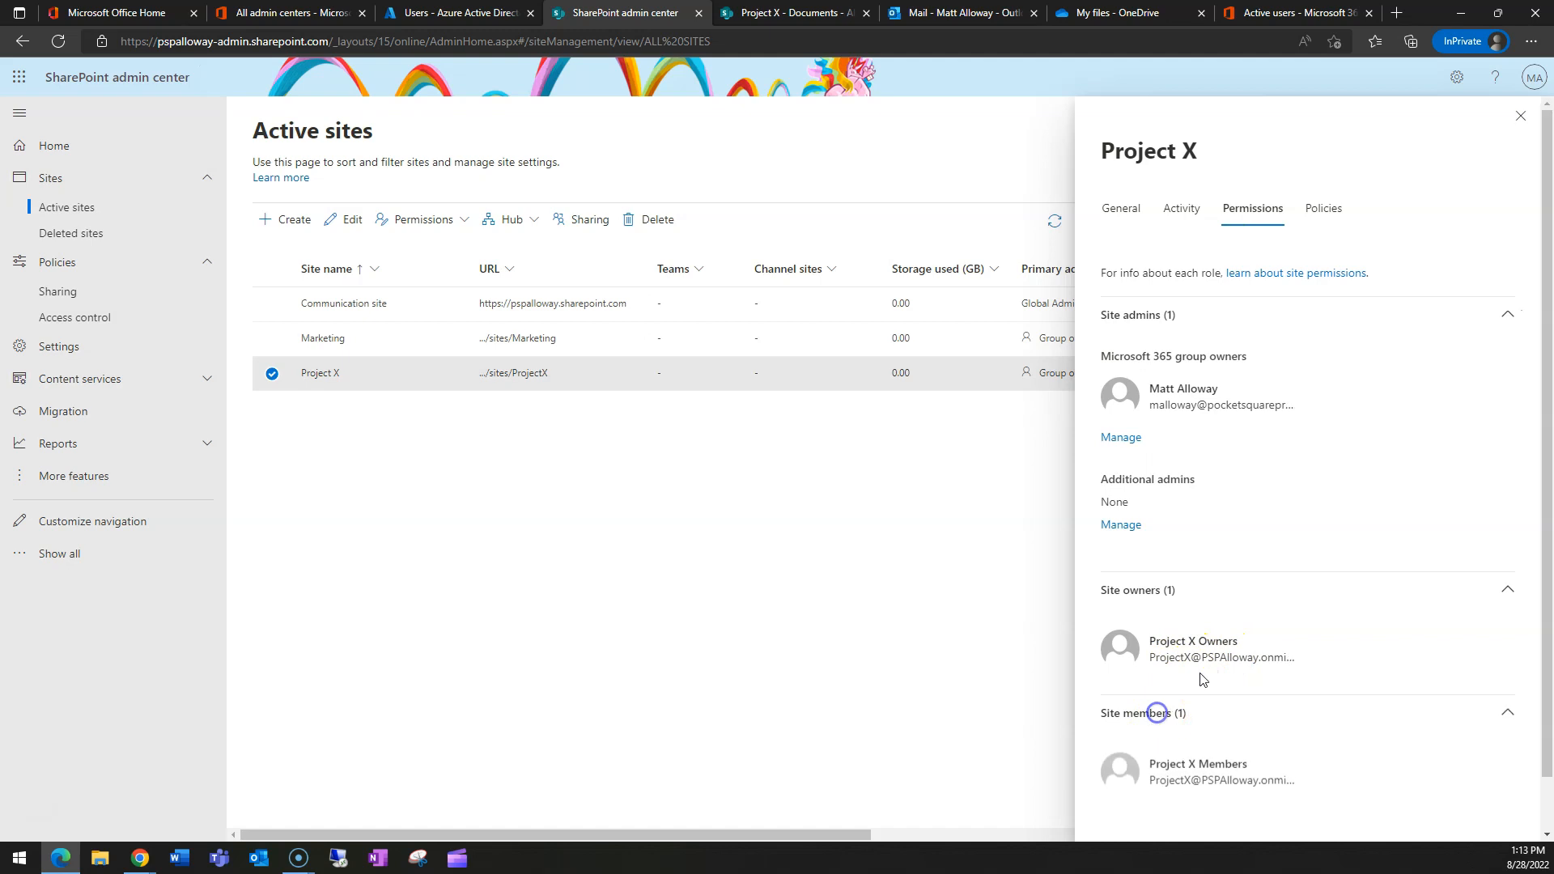
pyautogui.scroll(-1, 1182, 725)
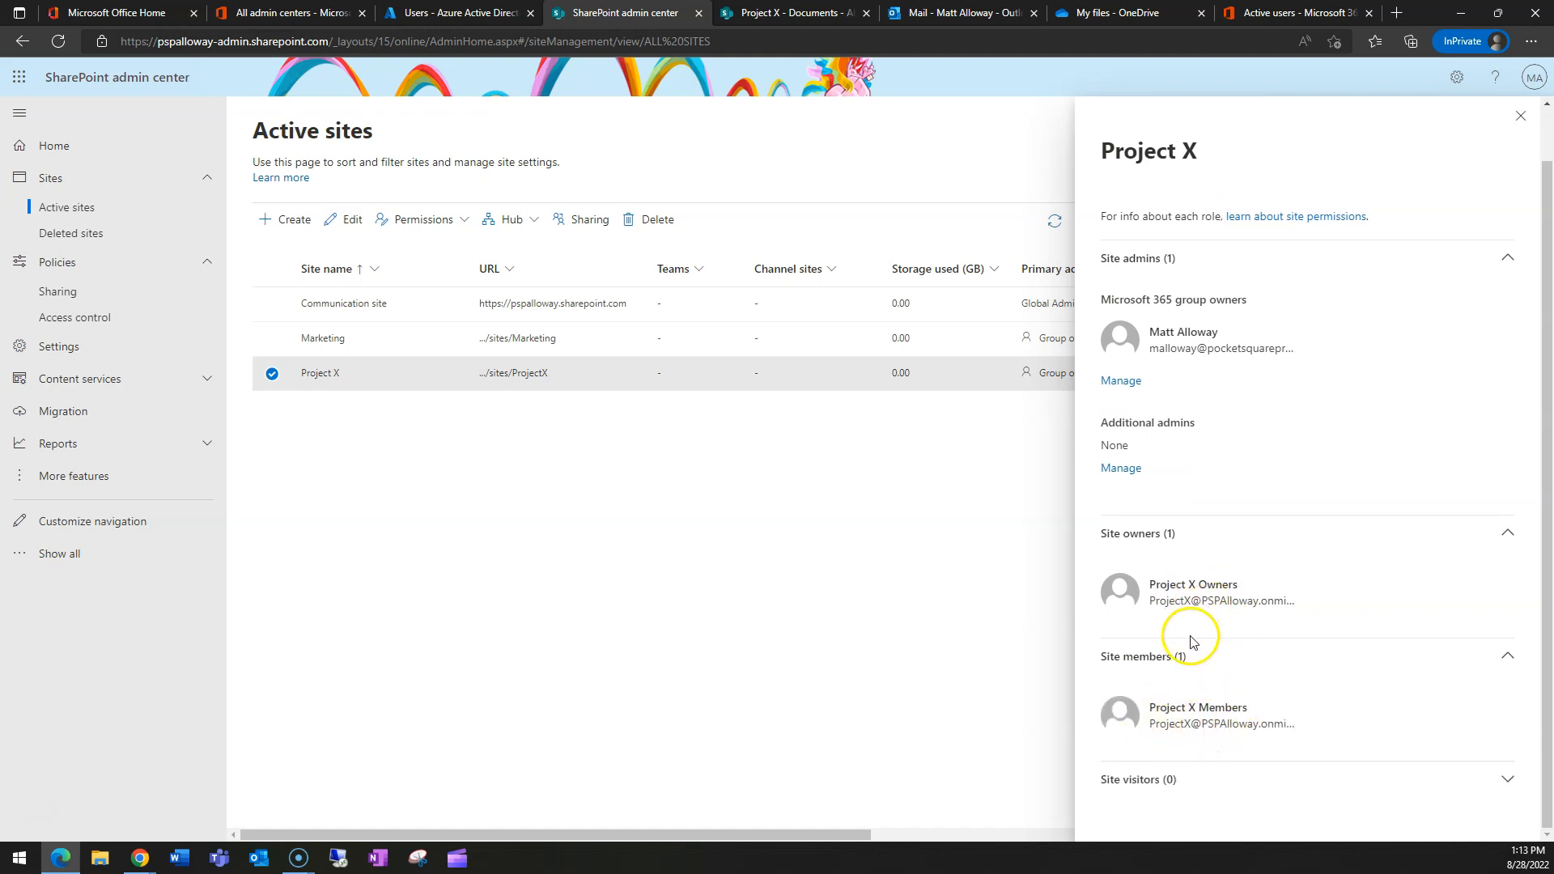
pyautogui.moveTo(1178, 595)
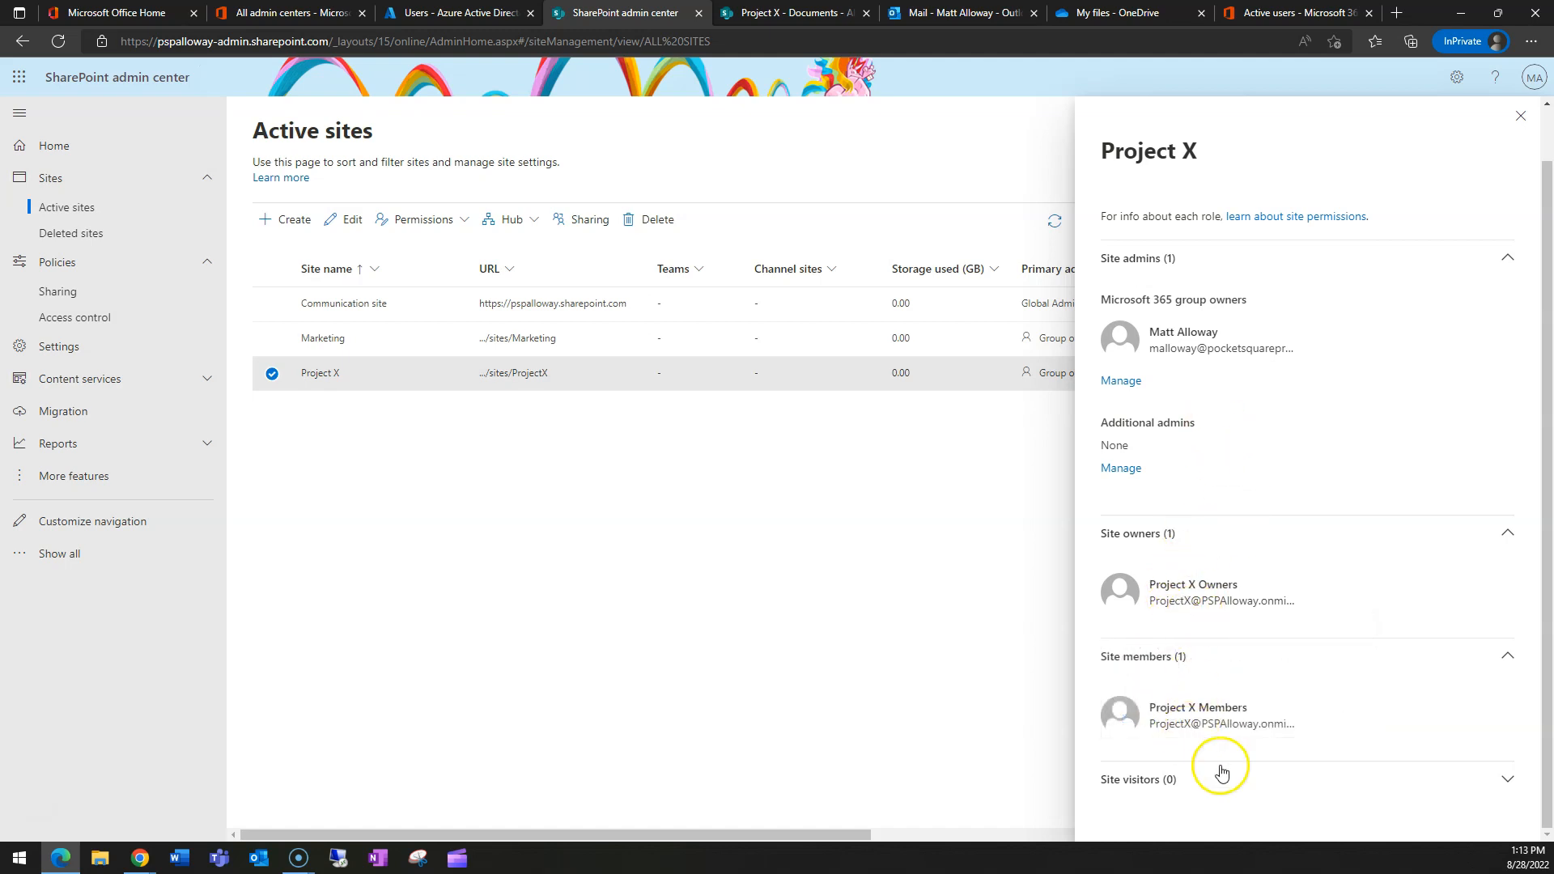
pyautogui.scroll(1, 1311, 497)
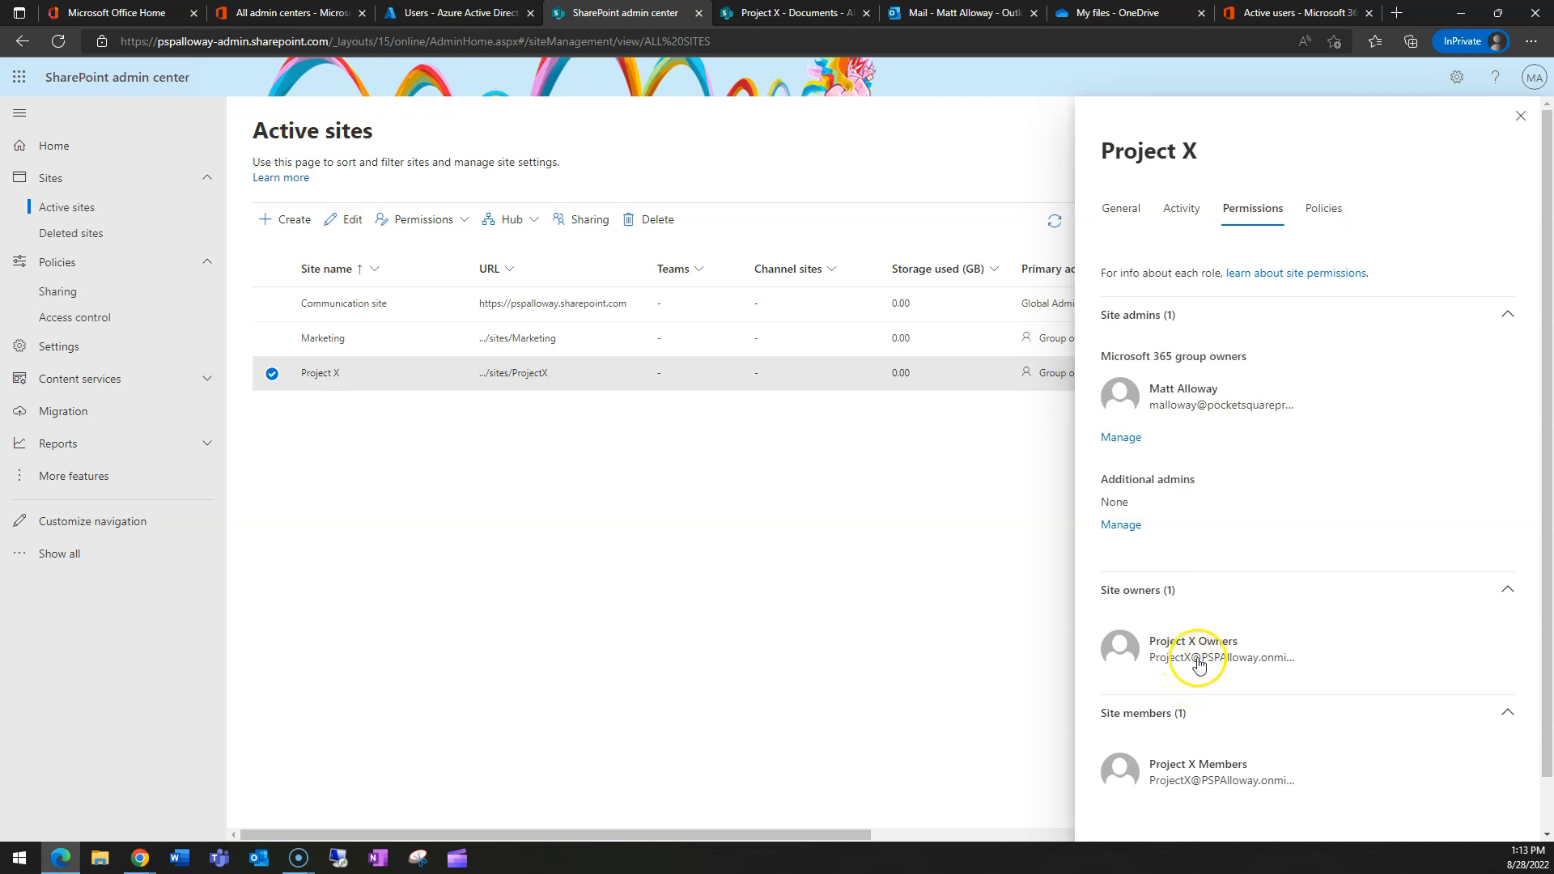
pyautogui.click(1337, 210)
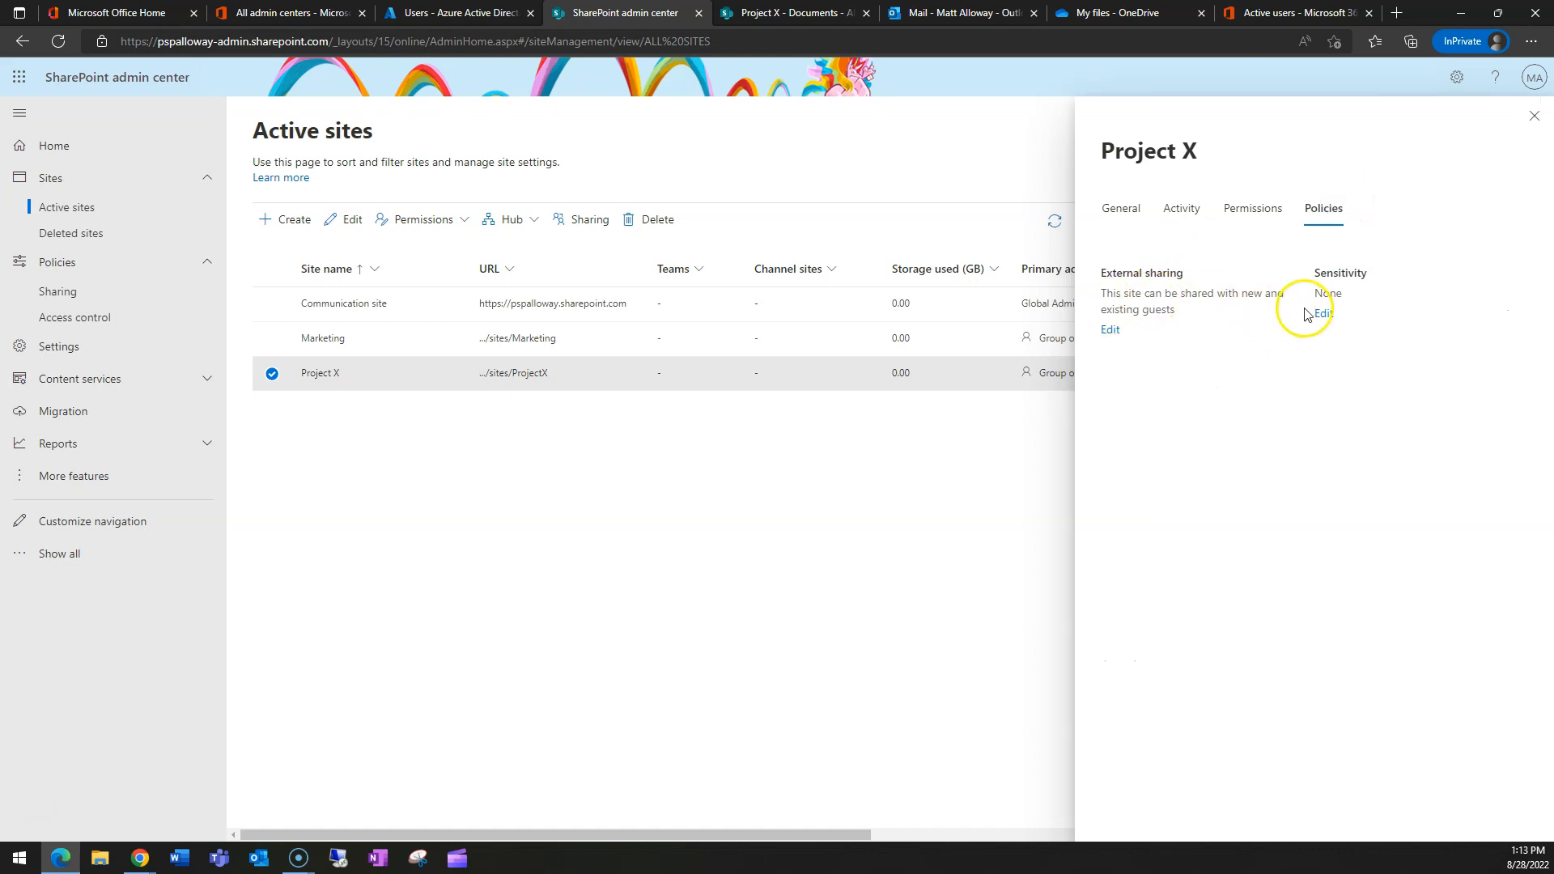
# - Set Project X's external sharing to Anyone and stop following the organization's guest expiration setting
pyautogui.click(1110, 329)
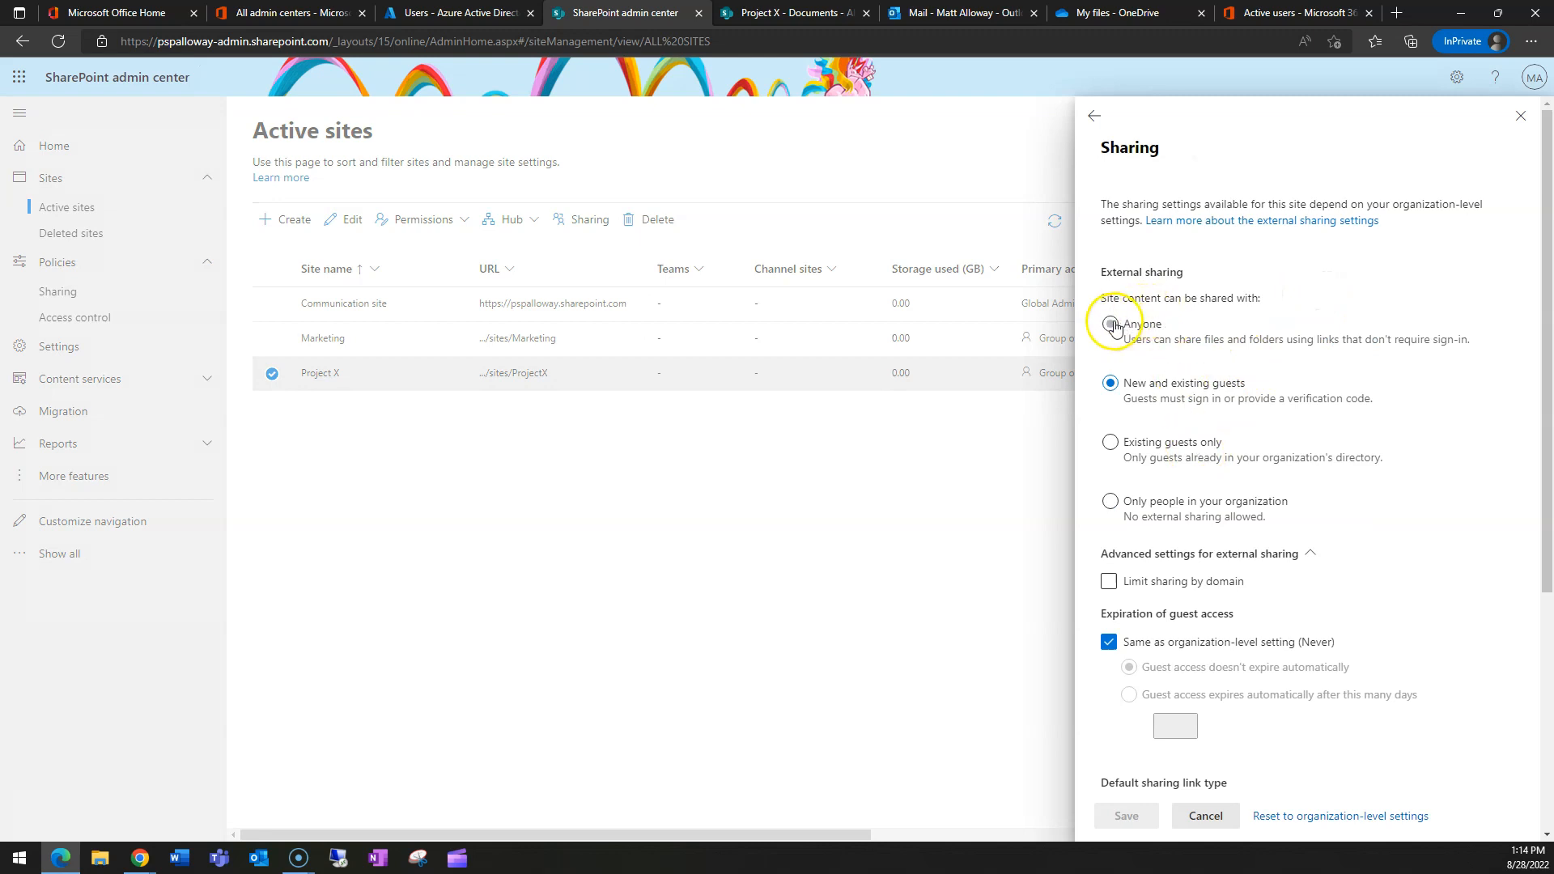
pyautogui.click(1110, 324)
pyautogui.click(1125, 818)
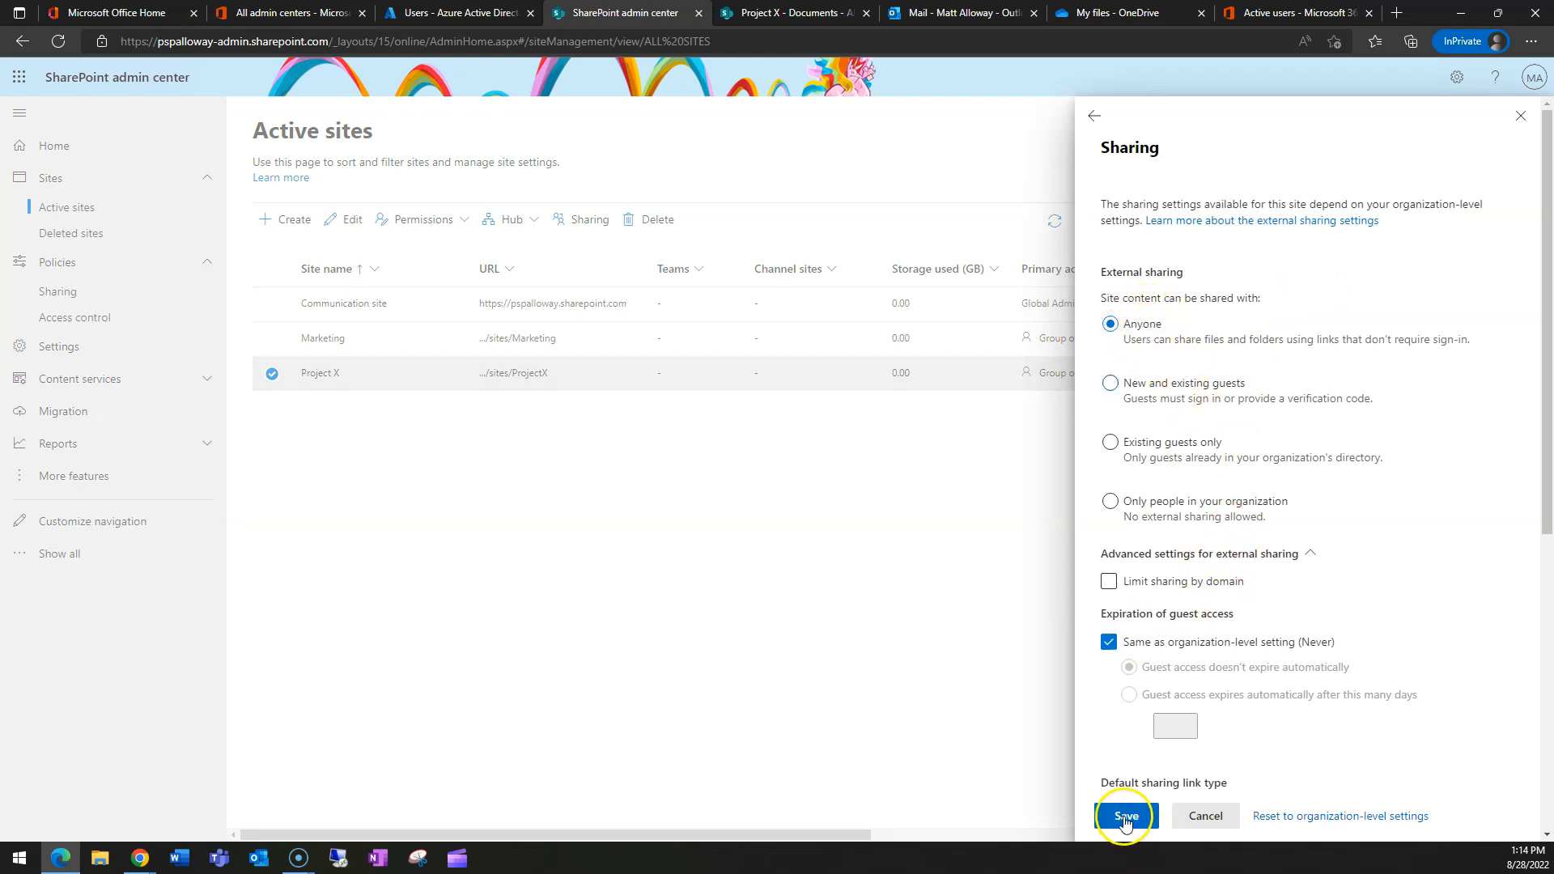
pyautogui.click(1109, 642)
pyautogui.click(1110, 642)
pyautogui.click(1109, 642)
pyautogui.scroll(-5, 1228, 706)
pyautogui.scroll(3, 1226, 696)
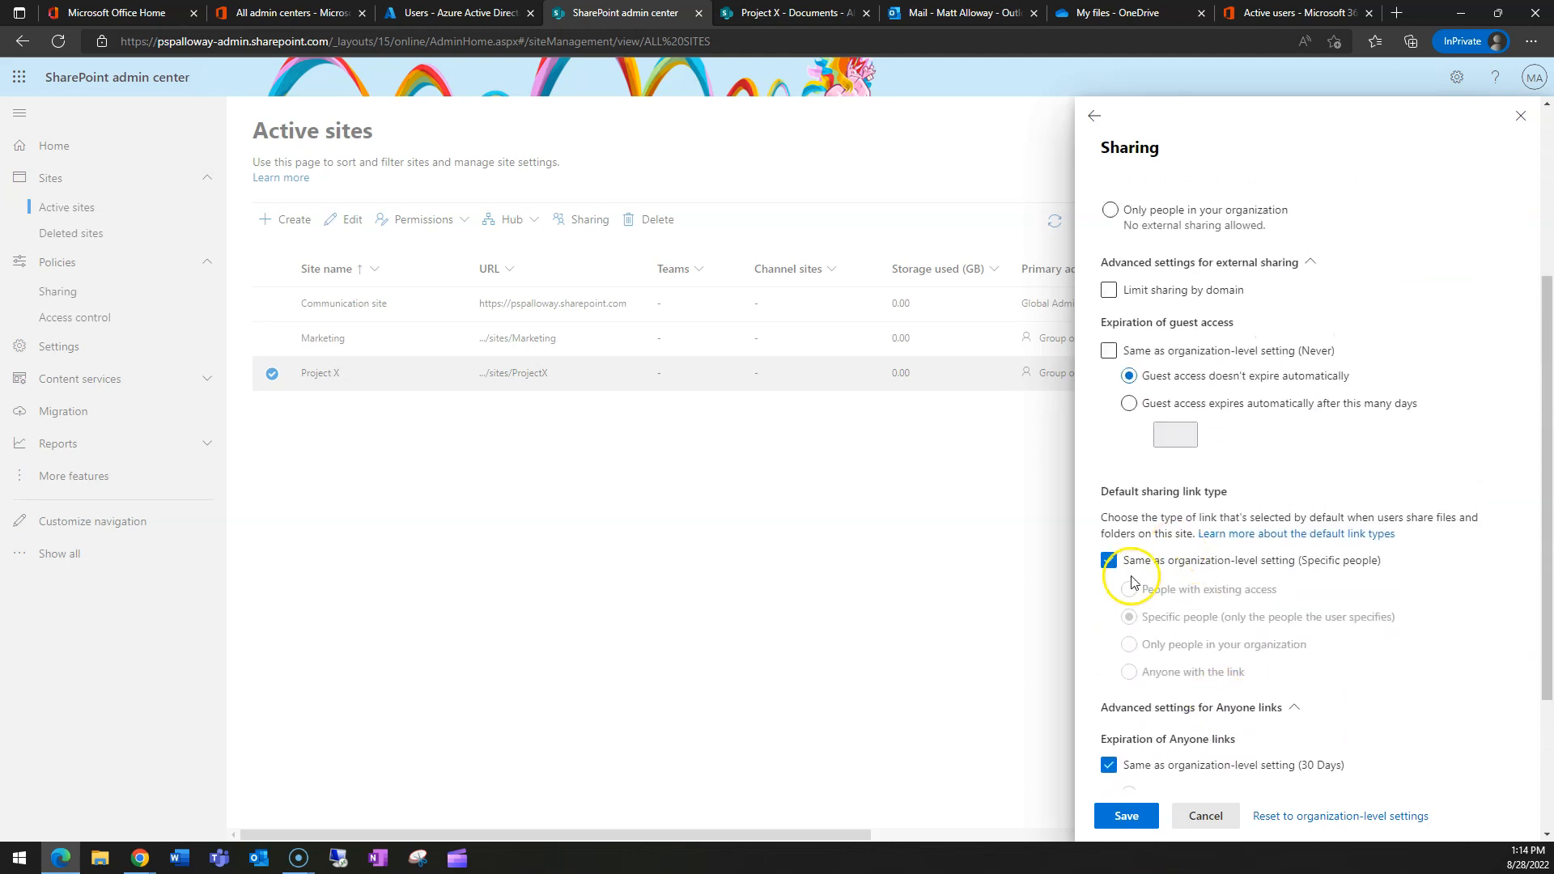
# - Use a site-specific default sharing link type, make Anyone links never expire, and save
pyautogui.click(1110, 560)
pyautogui.scroll(-3, 1118, 583)
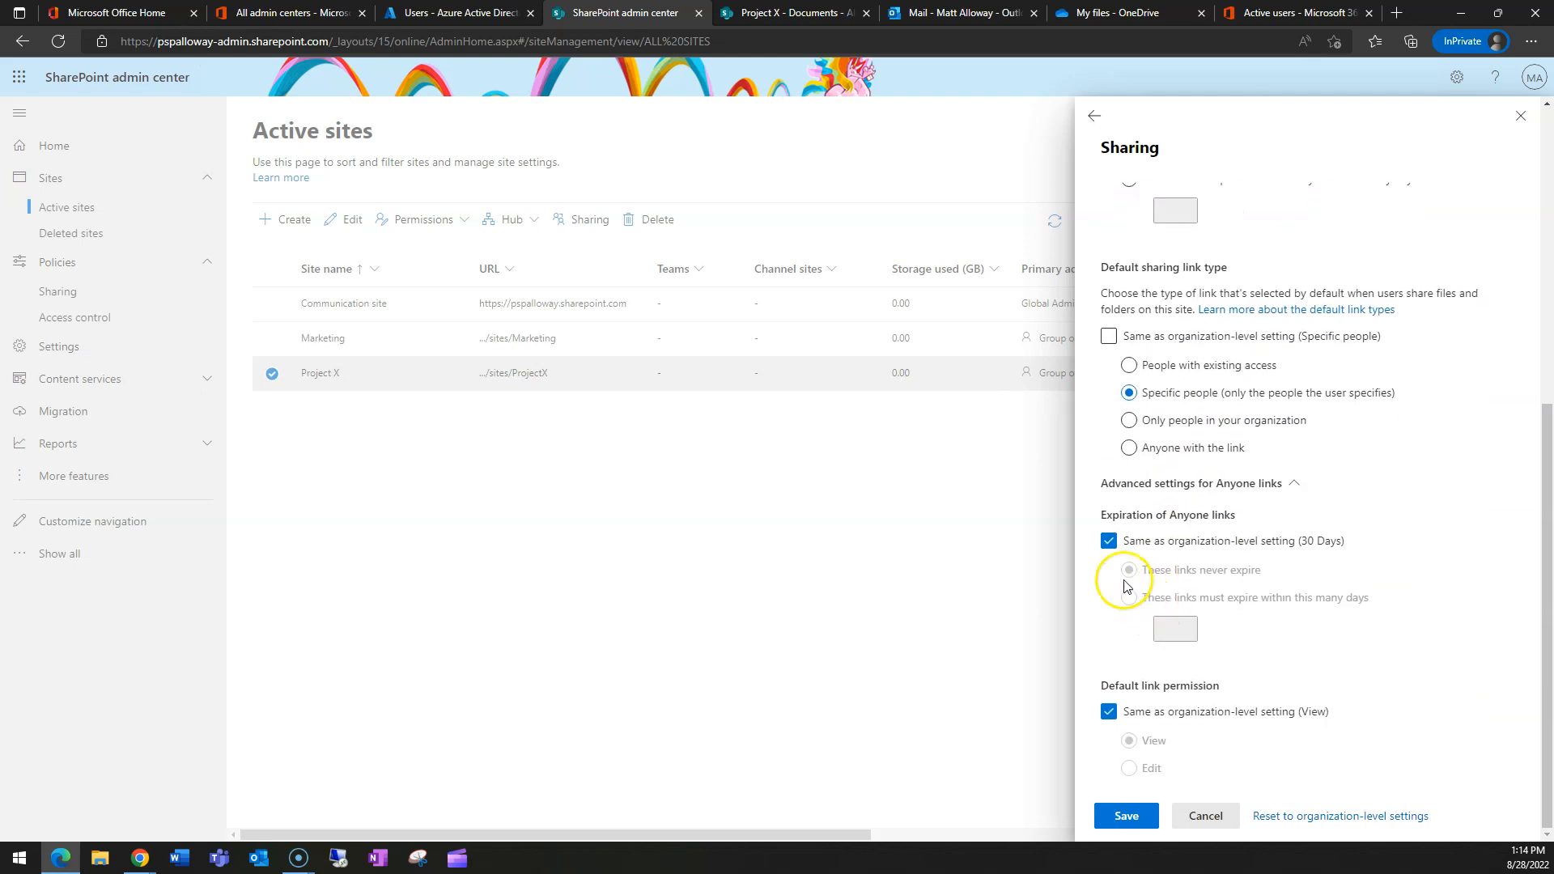
pyautogui.click(1109, 541)
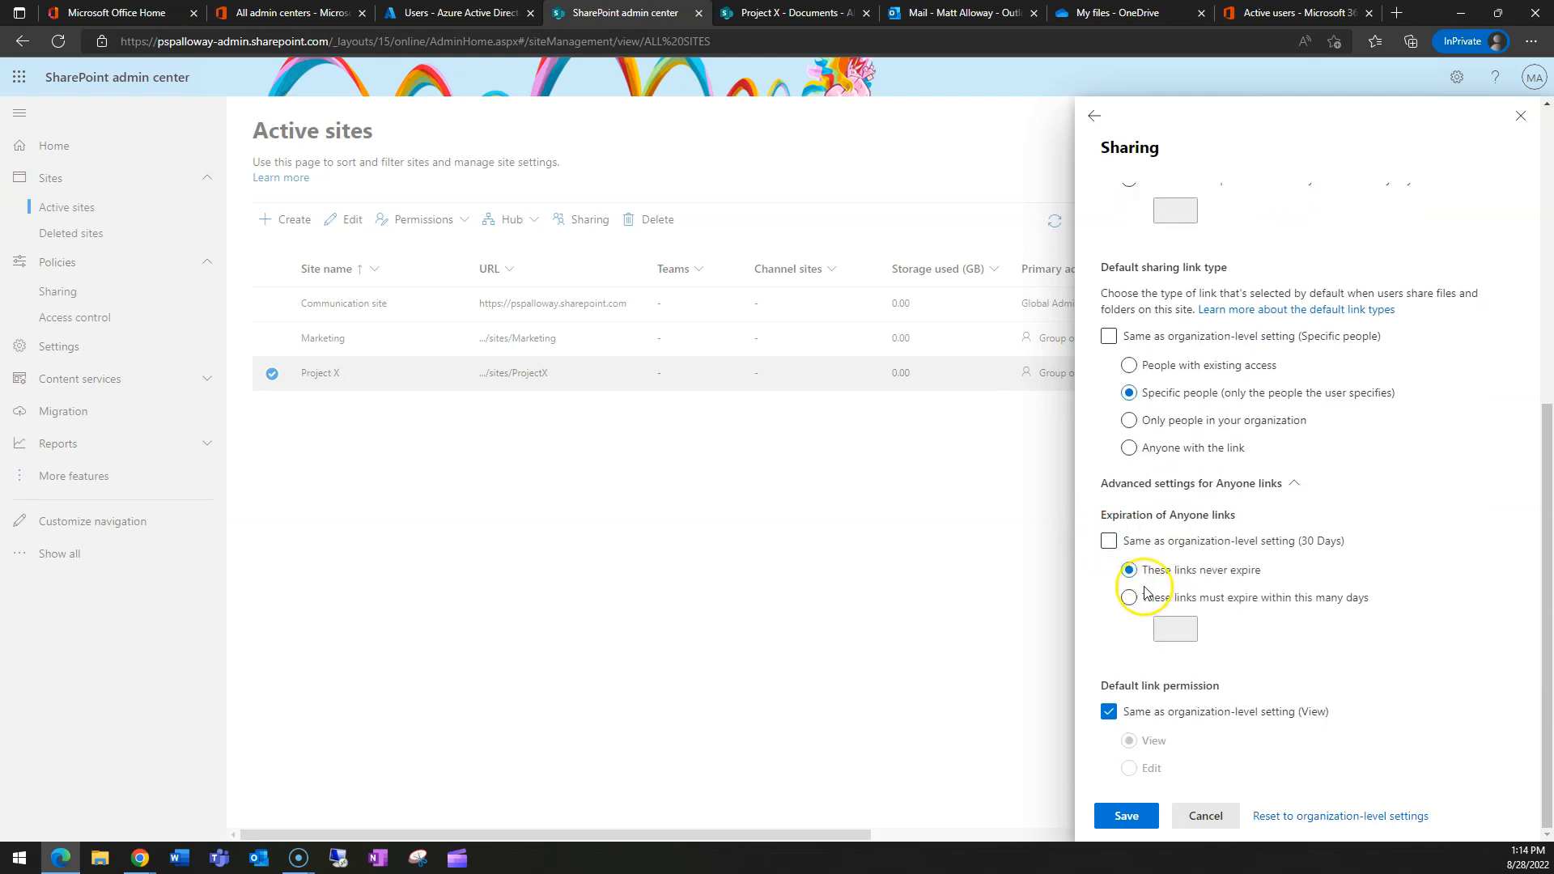
pyautogui.scroll(4, 1189, 599)
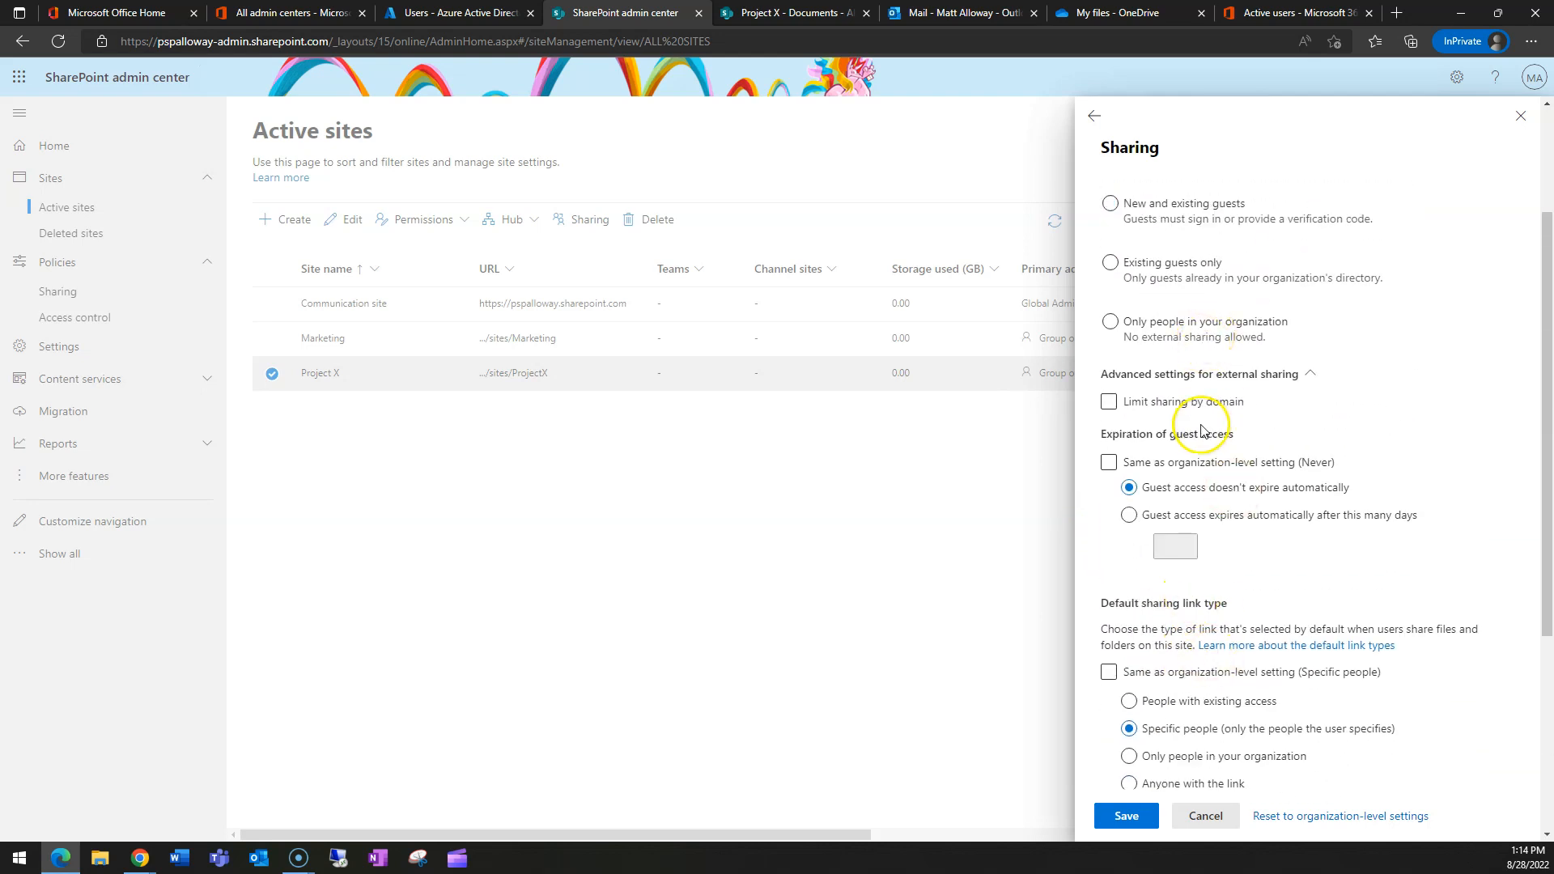
pyautogui.scroll(-2, 1207, 405)
pyautogui.scroll(-3, 1174, 518)
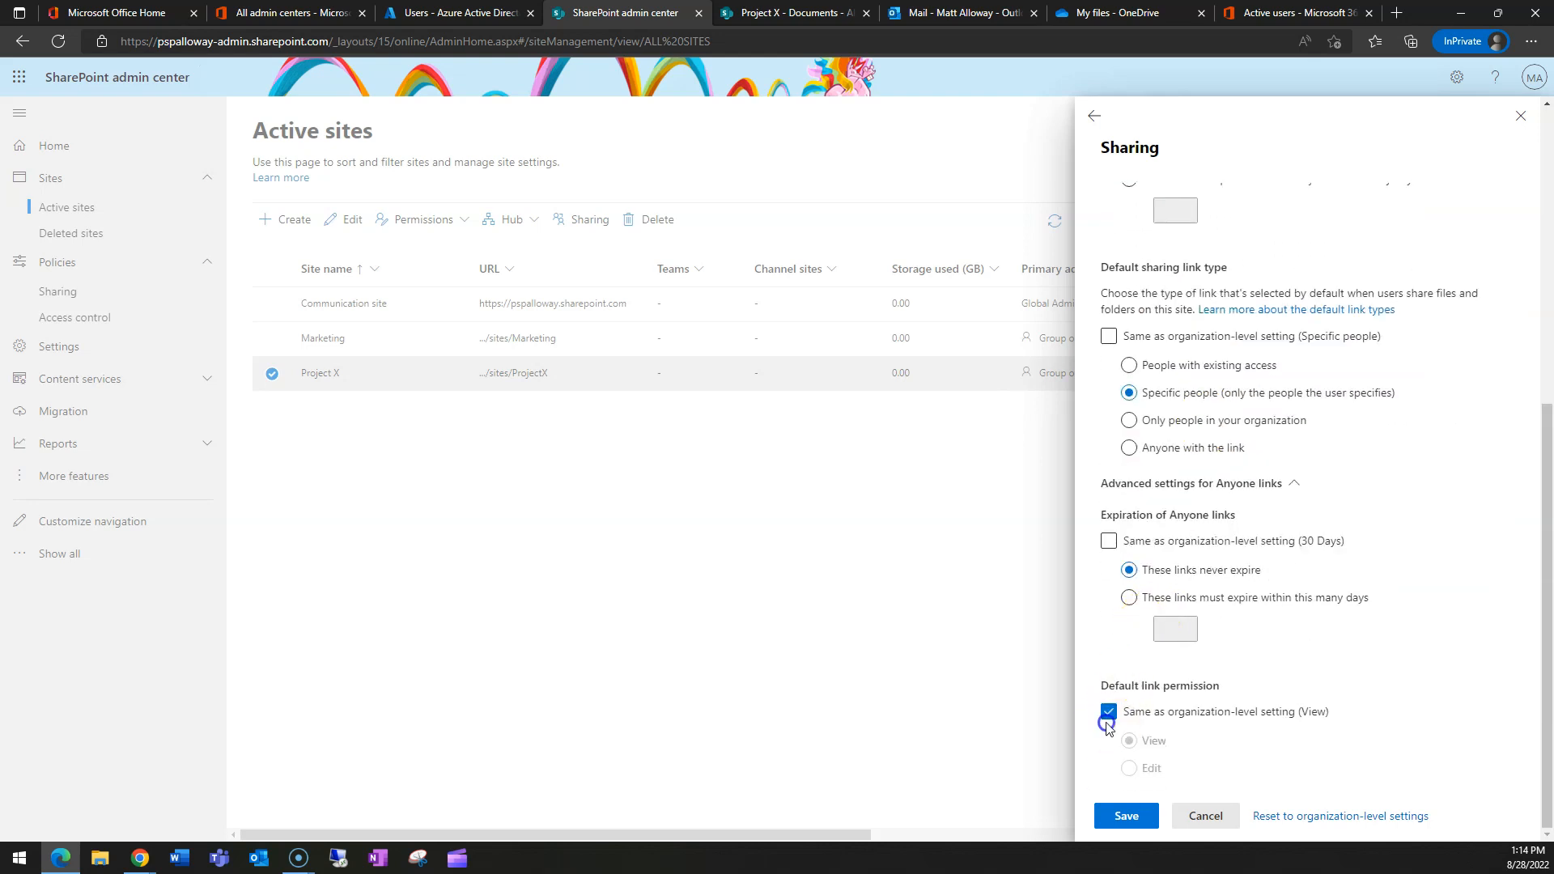
pyautogui.scroll(6, 1199, 694)
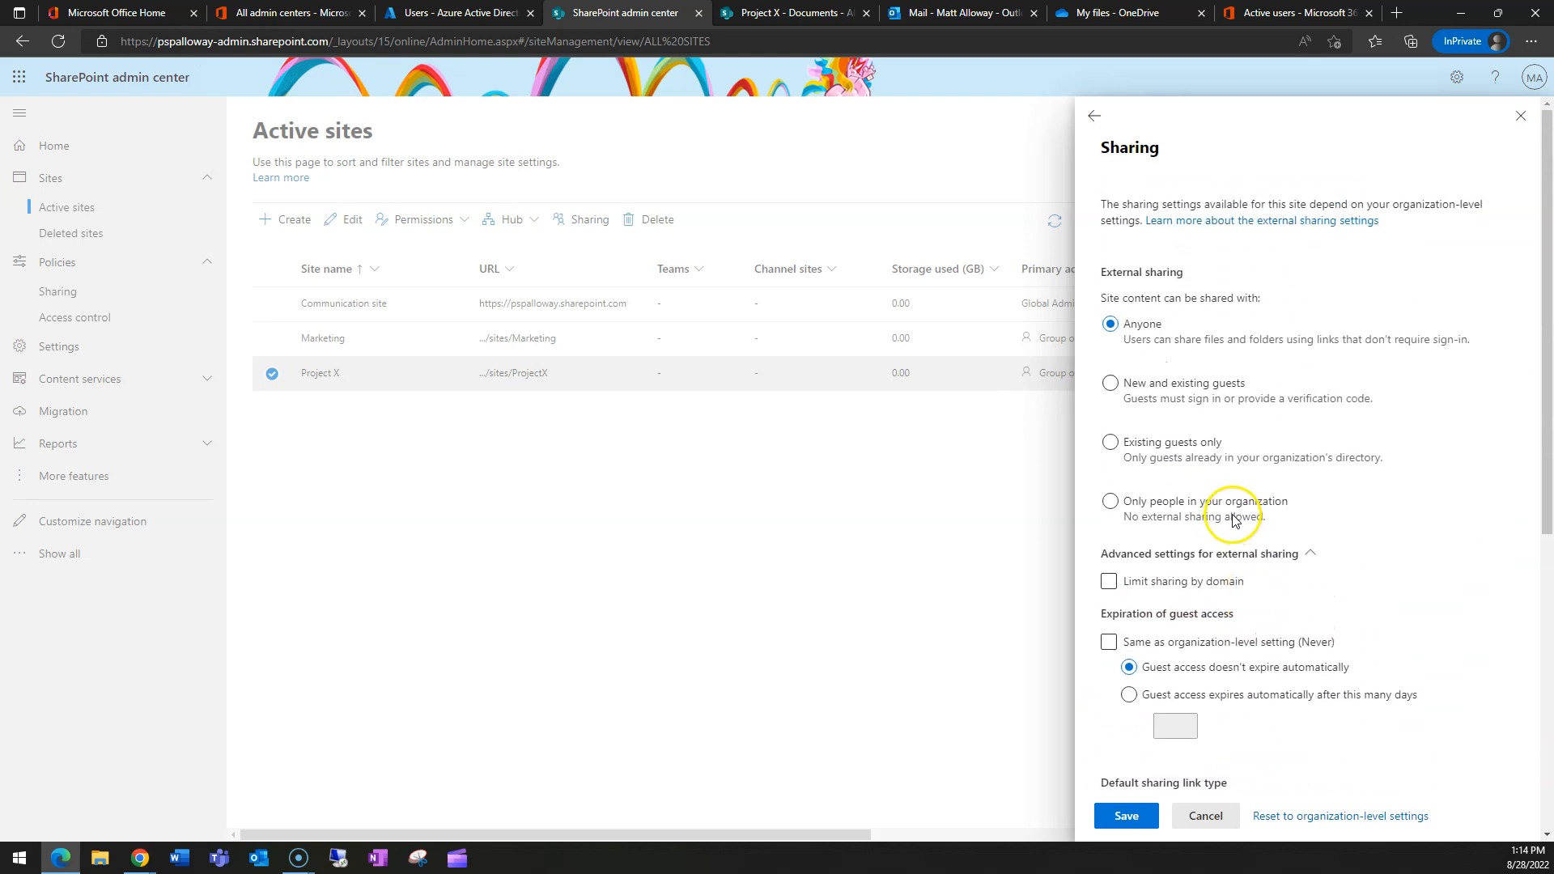
pyautogui.click(1127, 817)
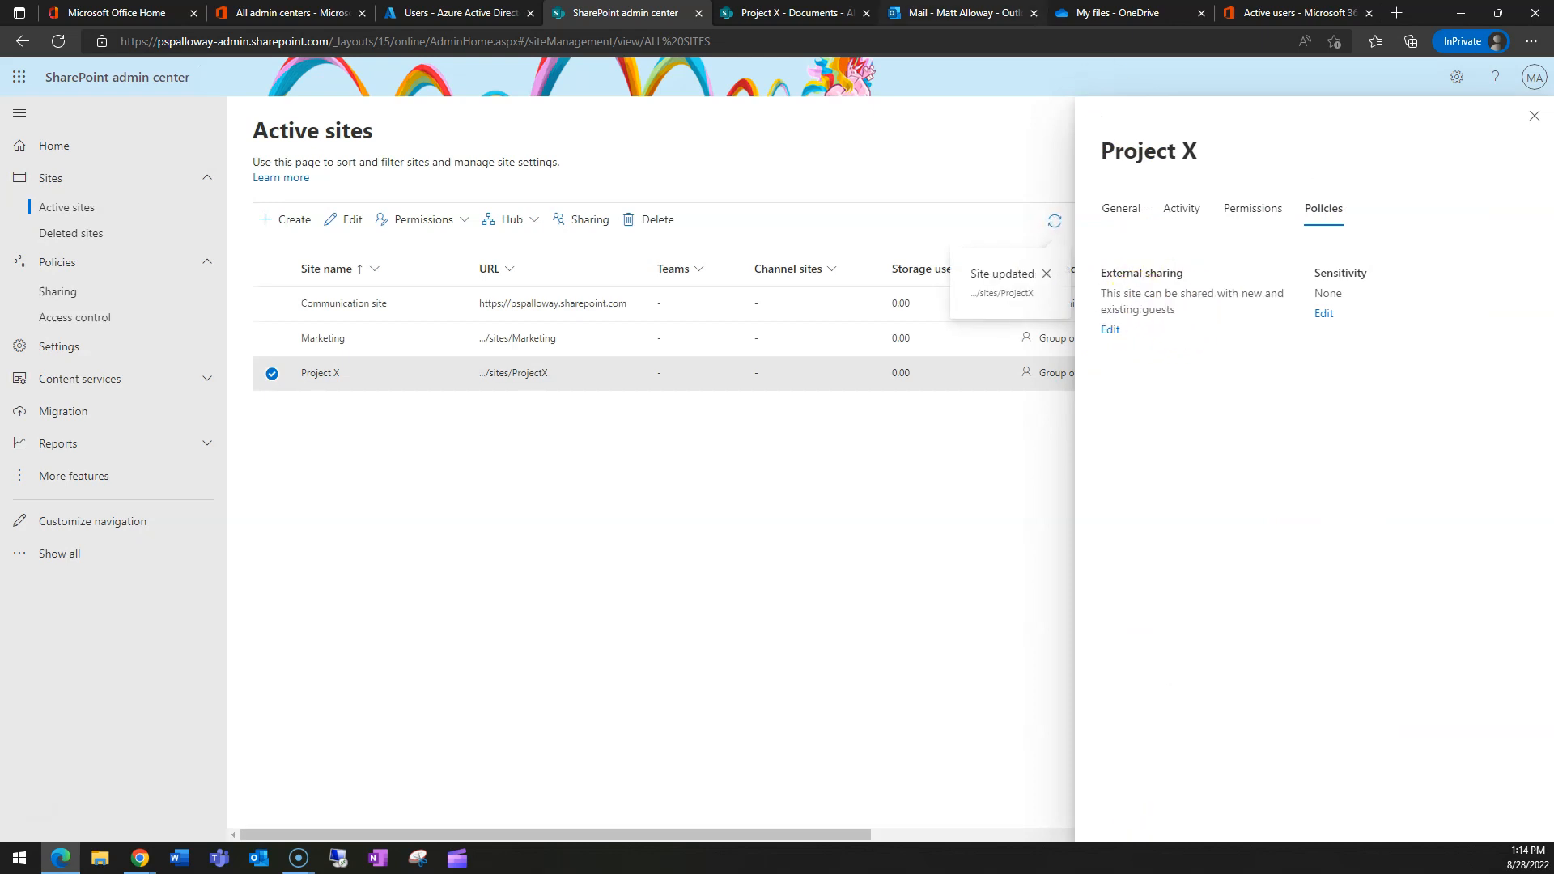
pyautogui.click(785, 10)
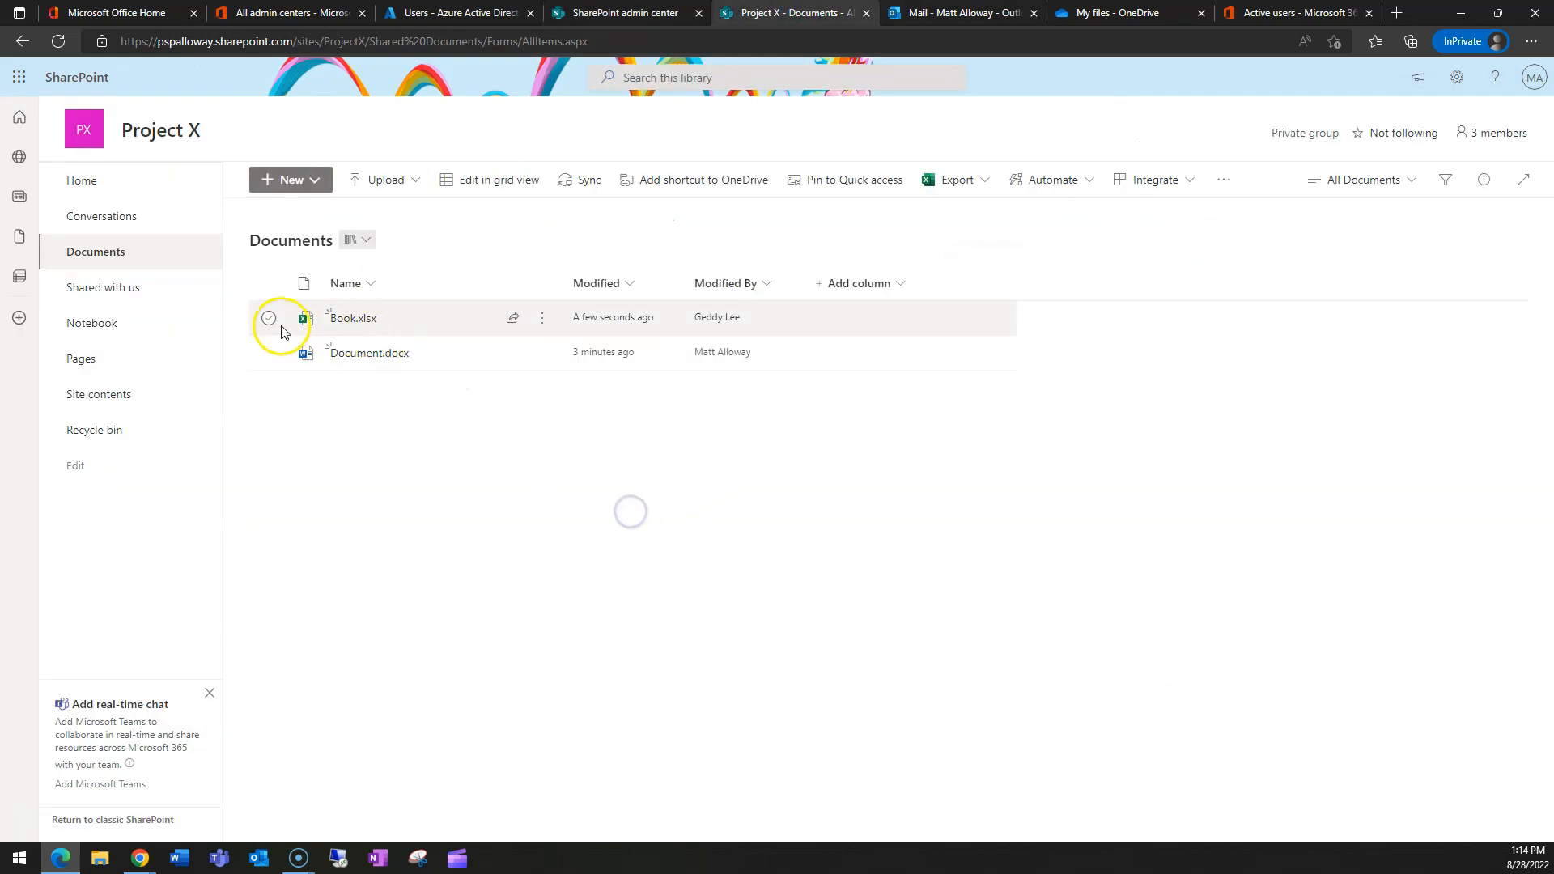
# - Confirm Book.xlsx's share link can be set to Anyone with the link, then cancel and return to the admin center
pyautogui.click(514, 317)
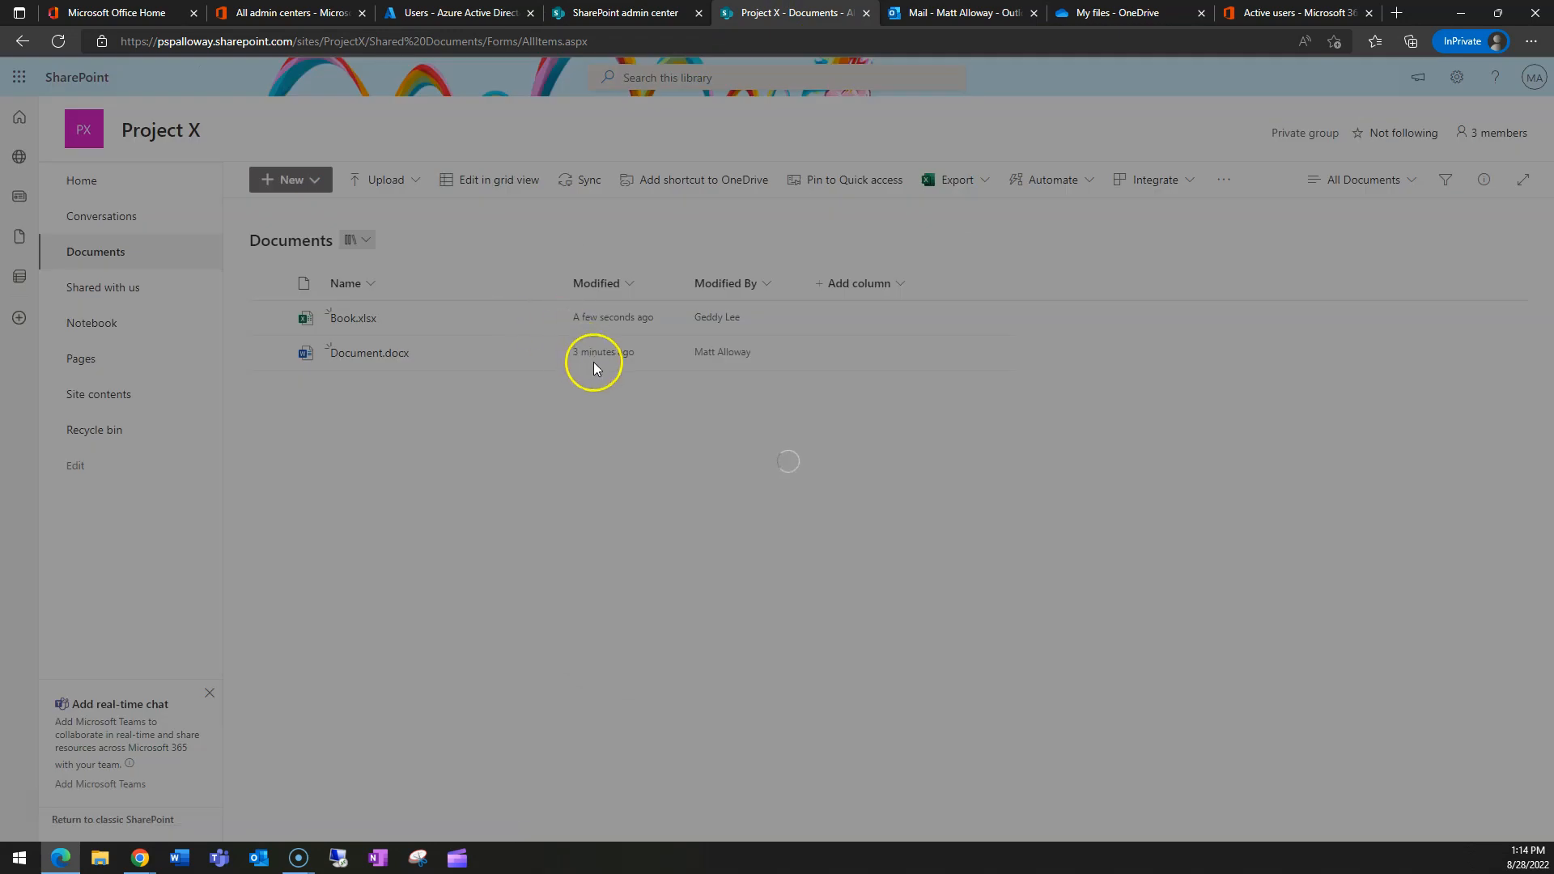
pyautogui.click(733, 332)
pyautogui.click(687, 371)
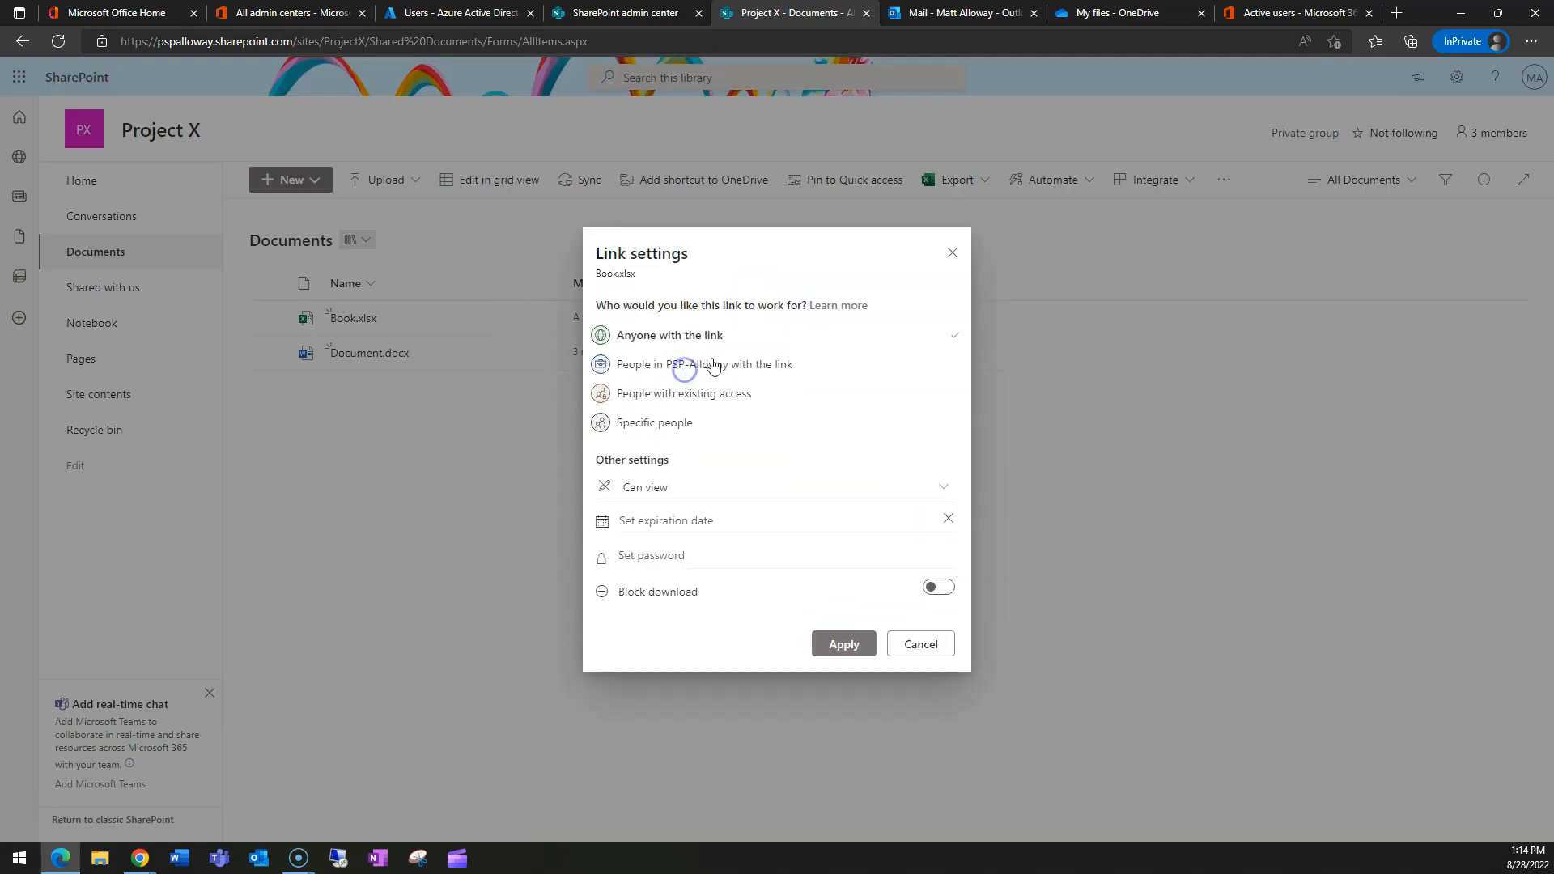
pyautogui.click(943, 652)
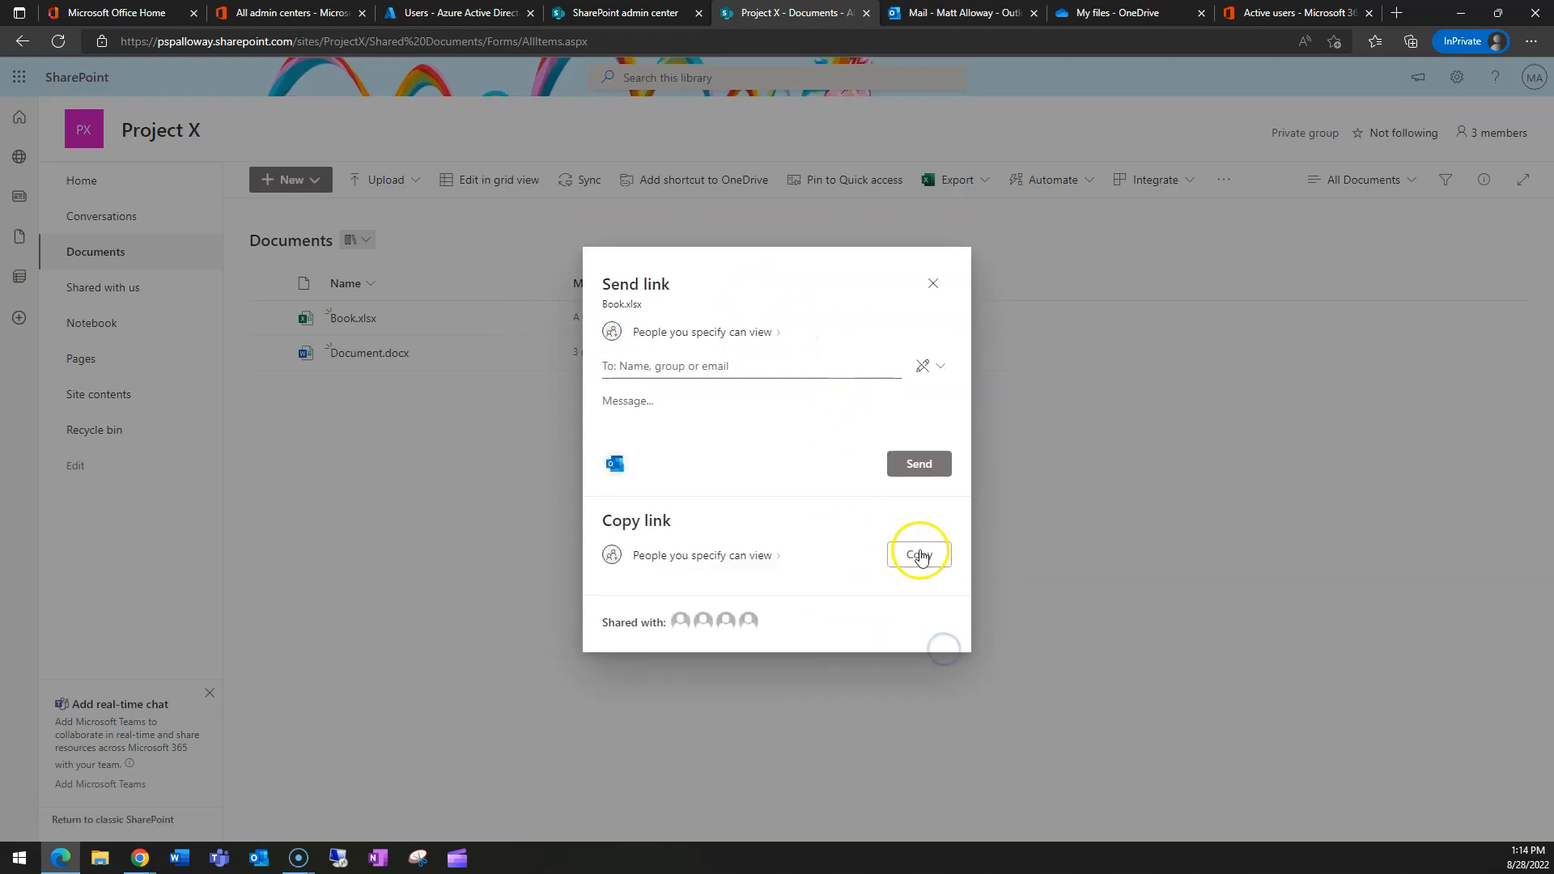
pyautogui.click(930, 284)
pyautogui.click(663, 13)
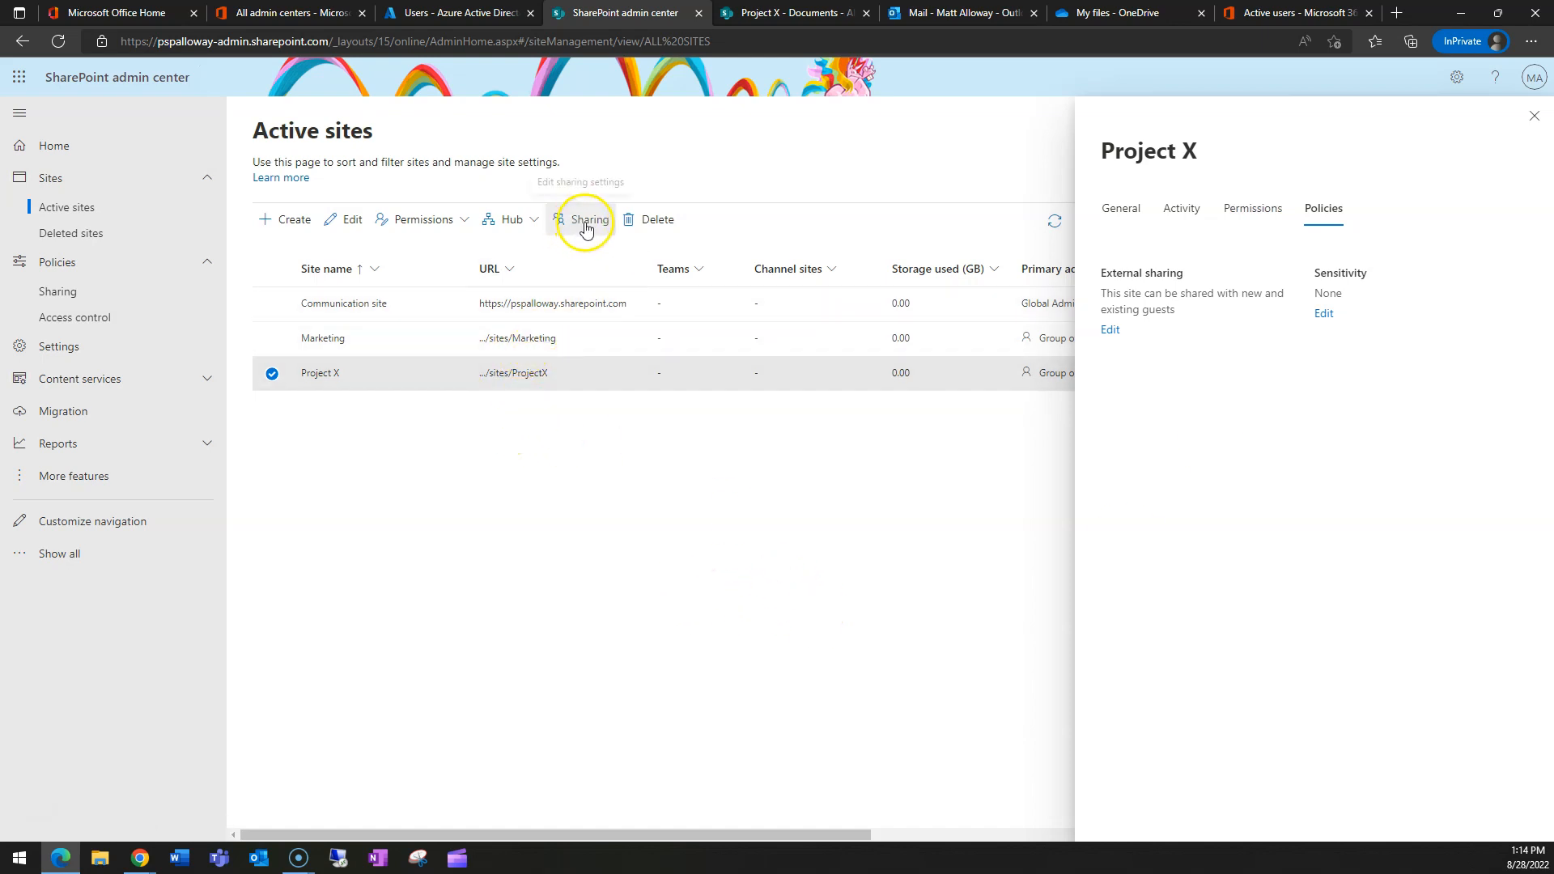
# - Close the Project X site details, glance at its Documents, then go to admin center Settings
pyautogui.click(1535, 116)
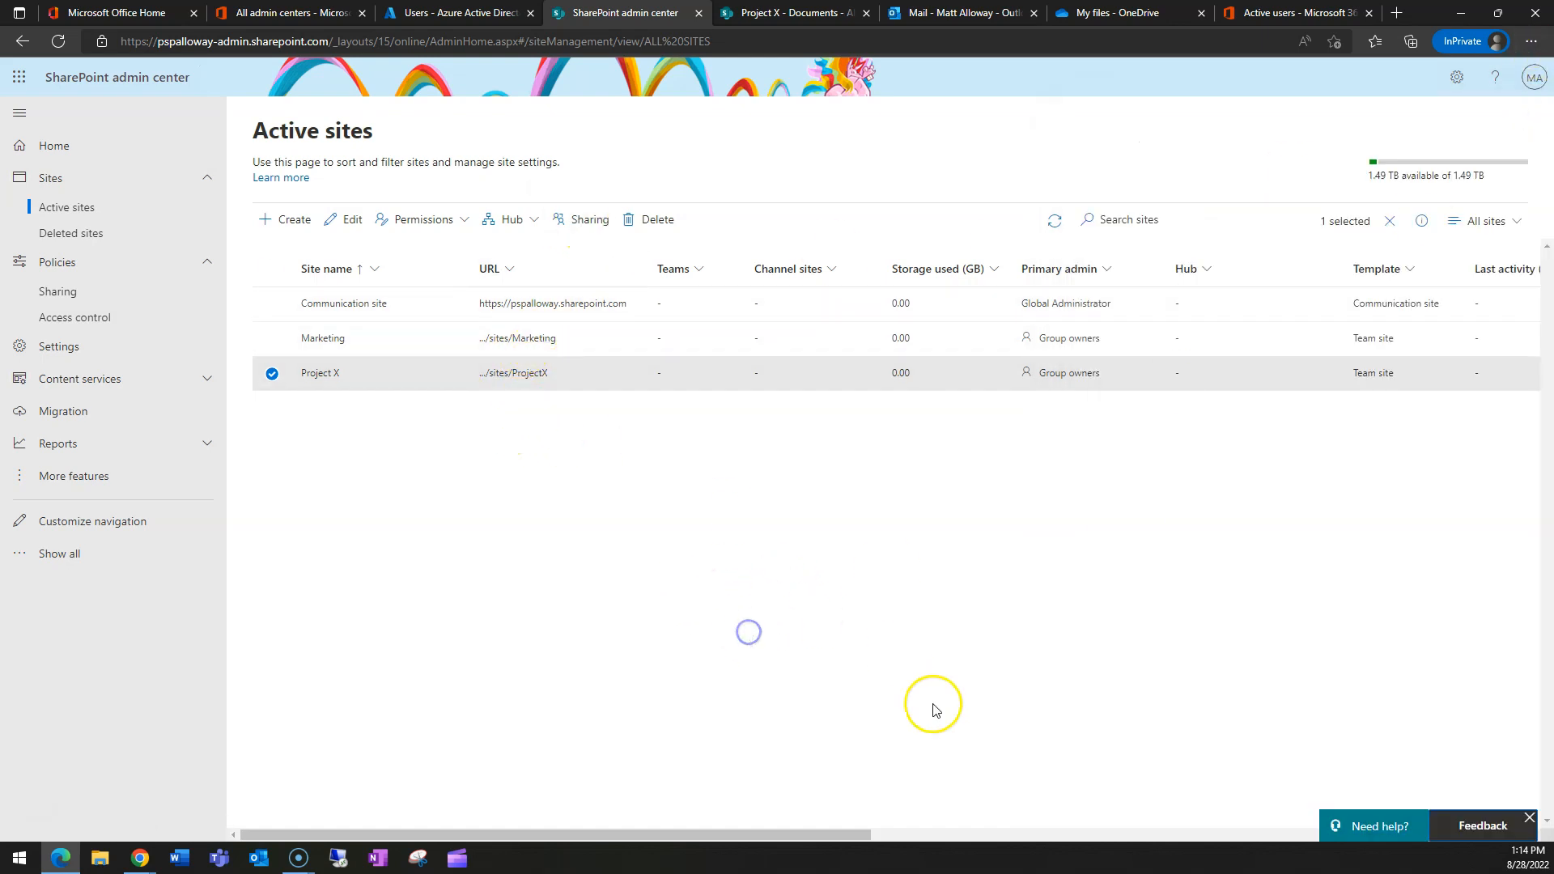
pyautogui.click(820, 14)
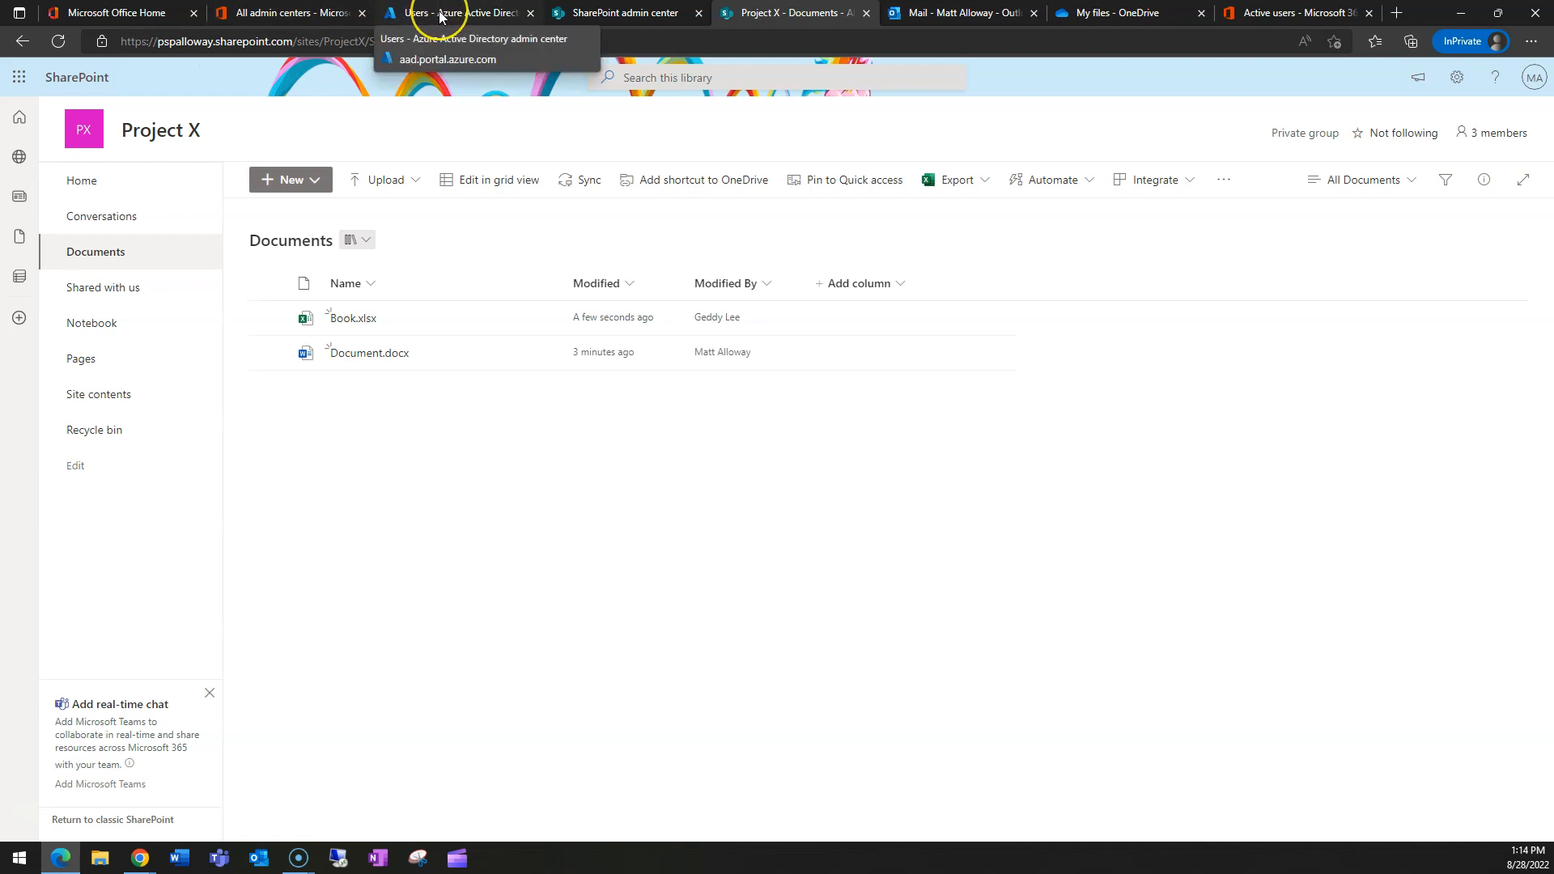
pyautogui.click(616, 15)
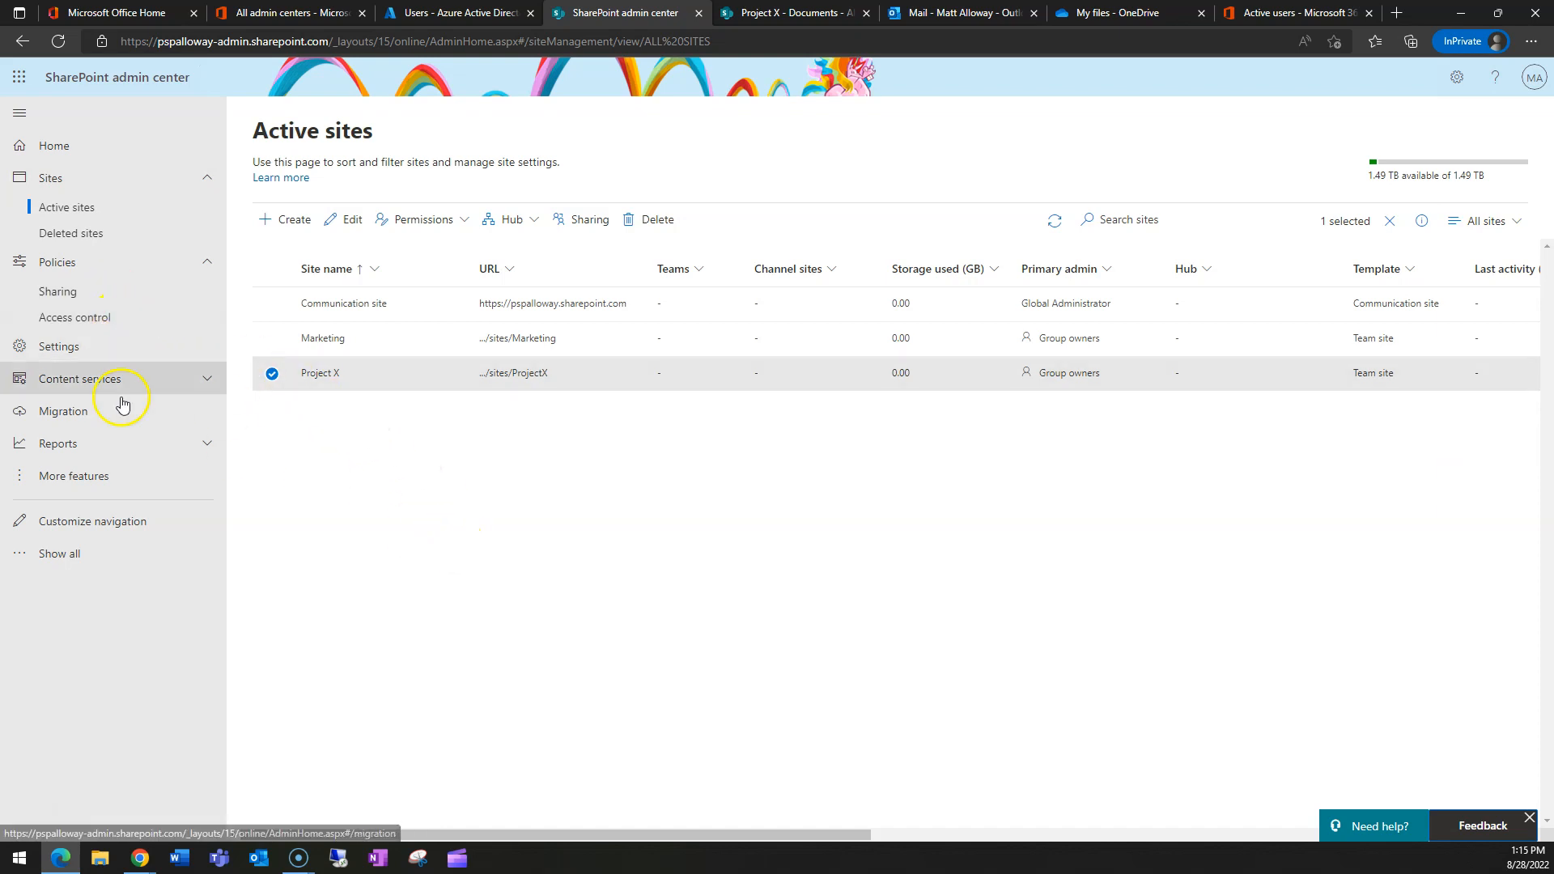
pyautogui.click(79, 356)
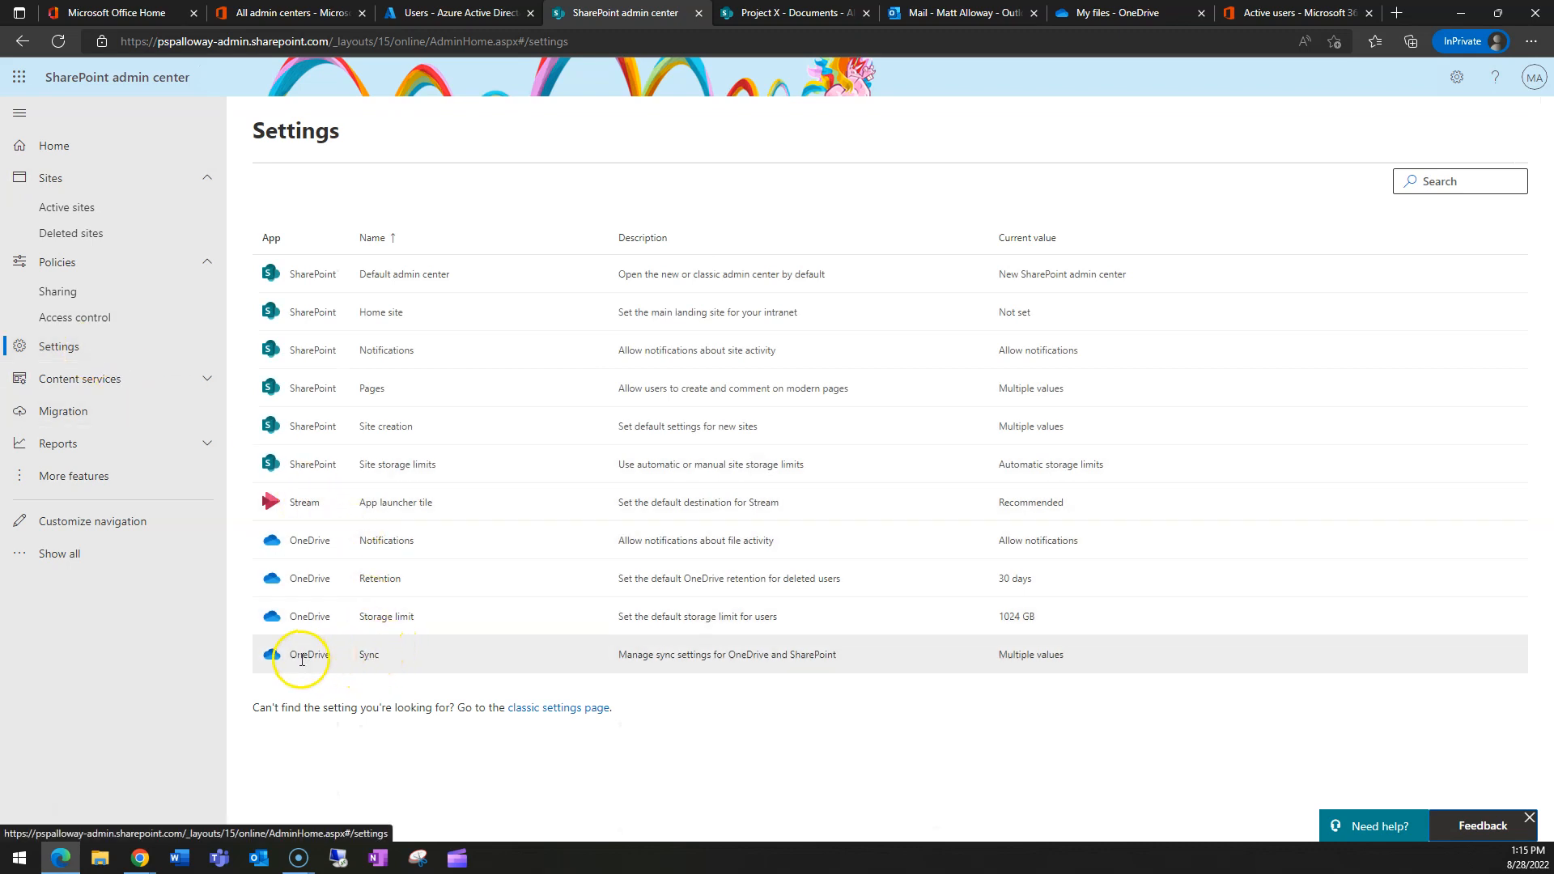
# - In OneDrive Sync settings, enable 'Allow syncing only on computers joined to specific domains'
pyautogui.click(371, 657)
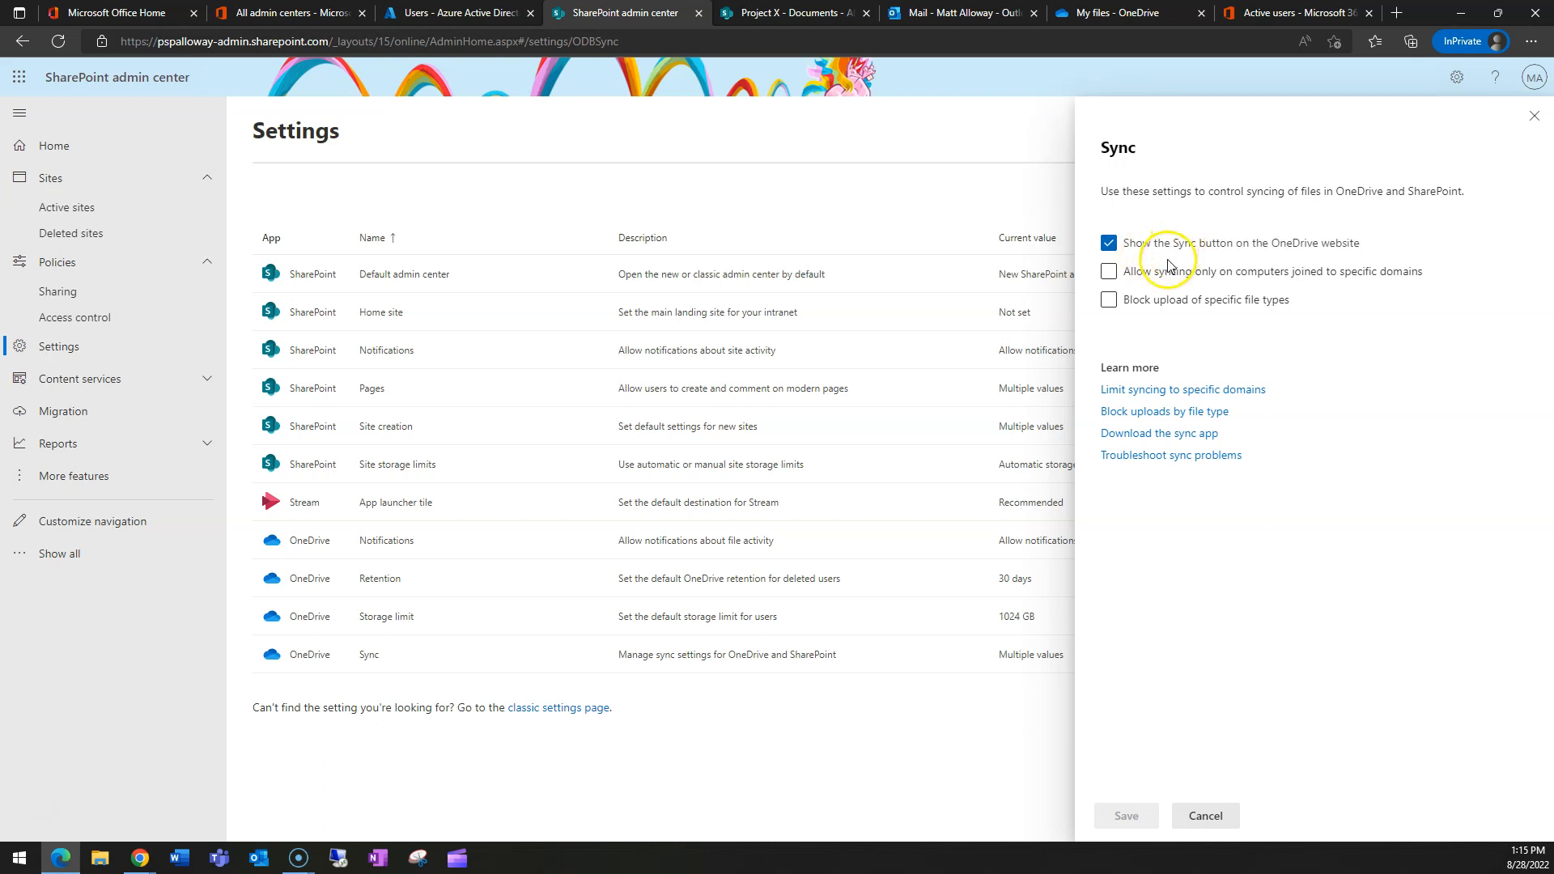
pyautogui.click(1153, 279)
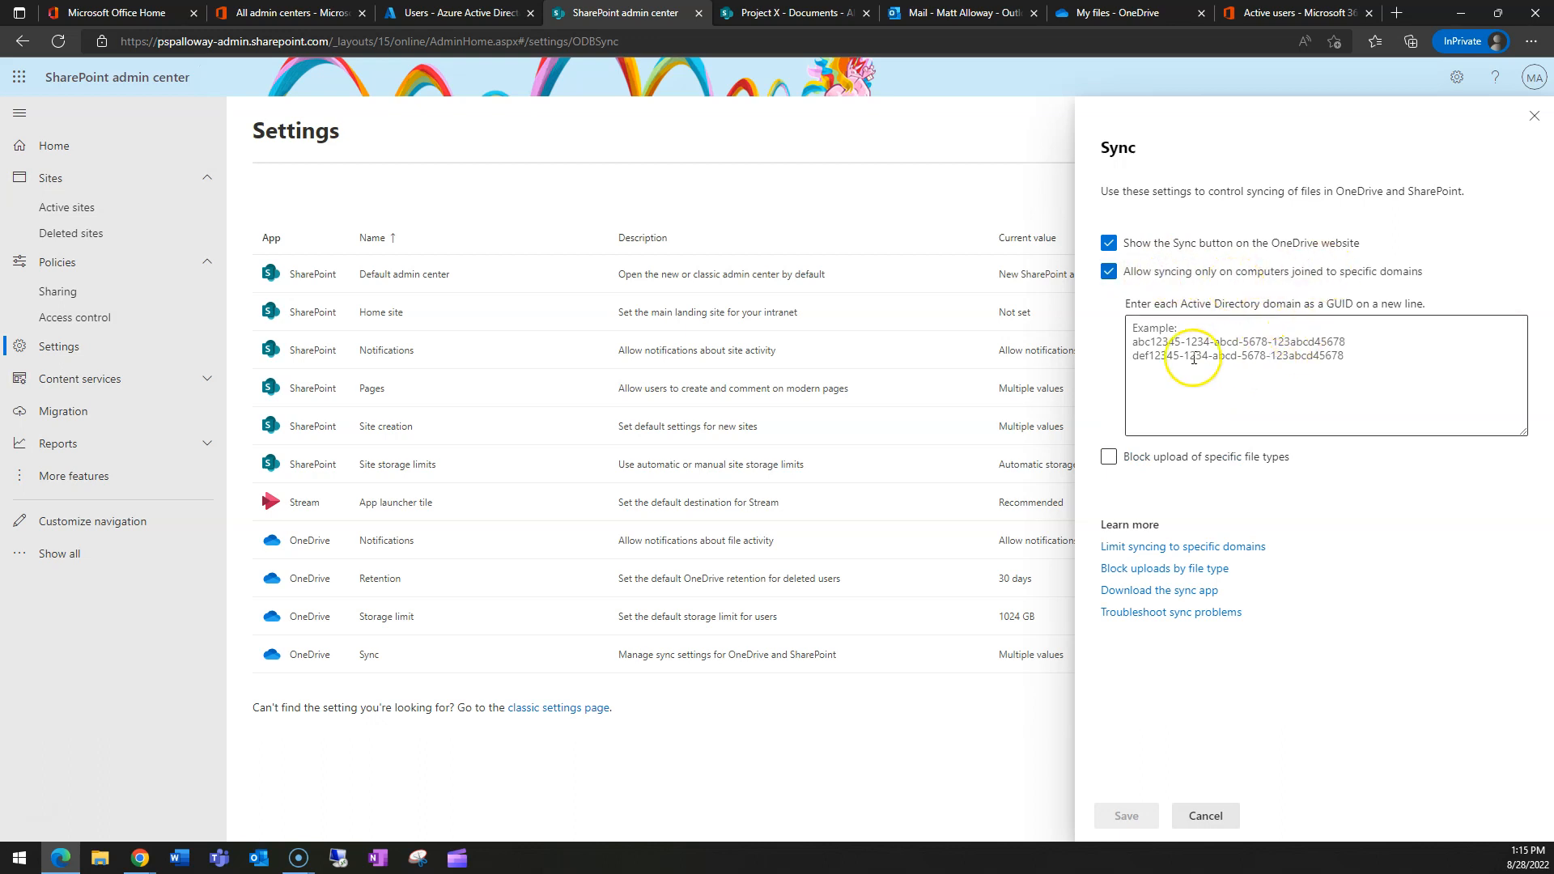
pyautogui.moveTo(1181, 306); pyautogui.dragTo(1344, 320)
pyautogui.click(1169, 344)
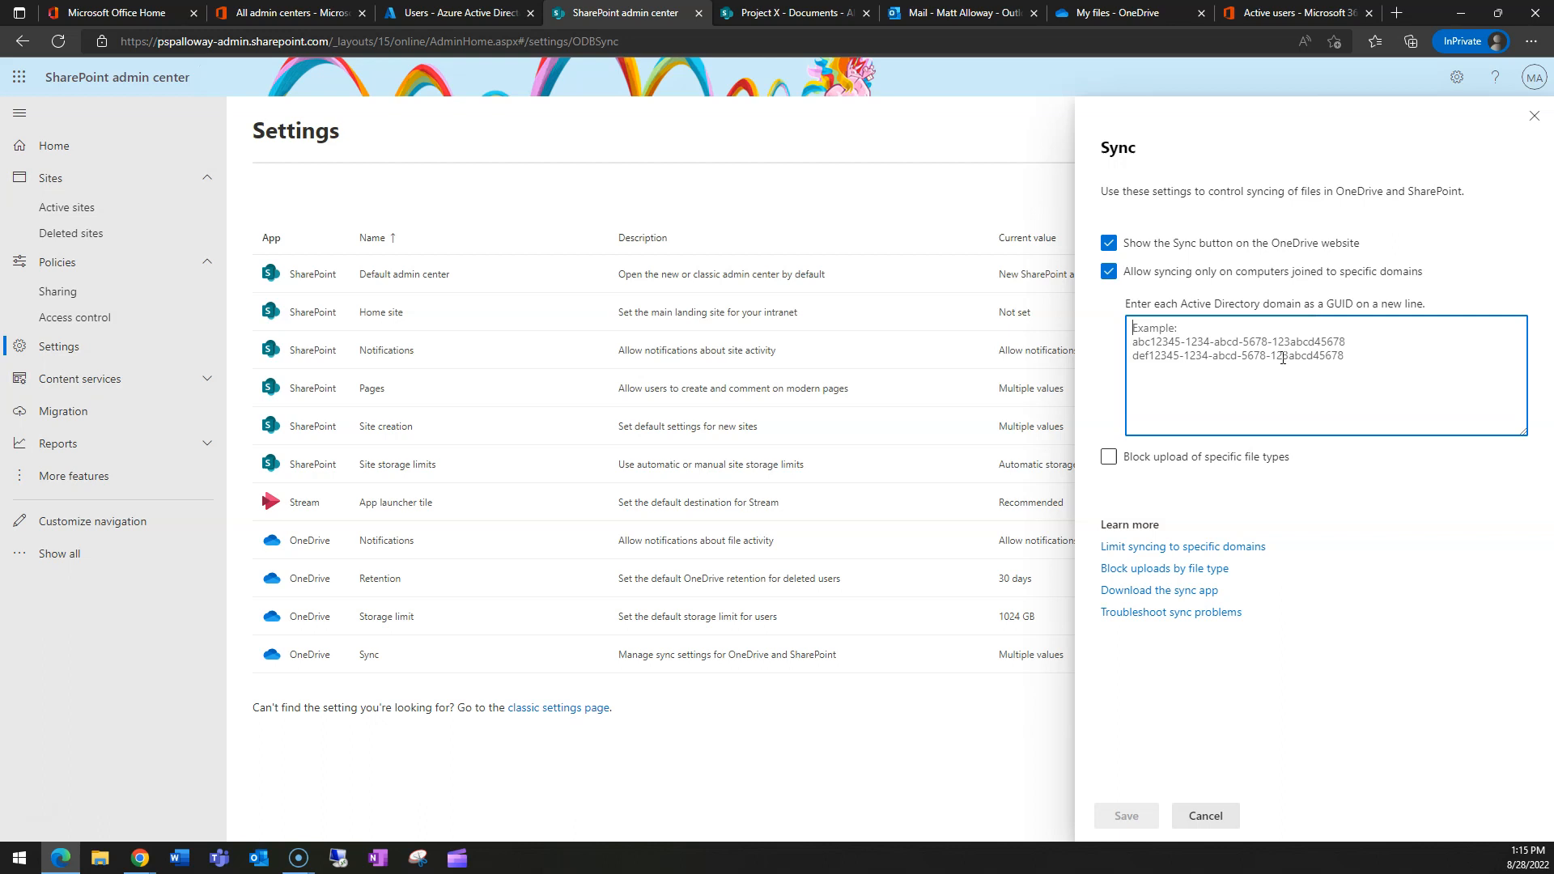
# - Untick the domain restriction and enable blocking uploads of pst and mdb file types
pyautogui.click(1108, 274)
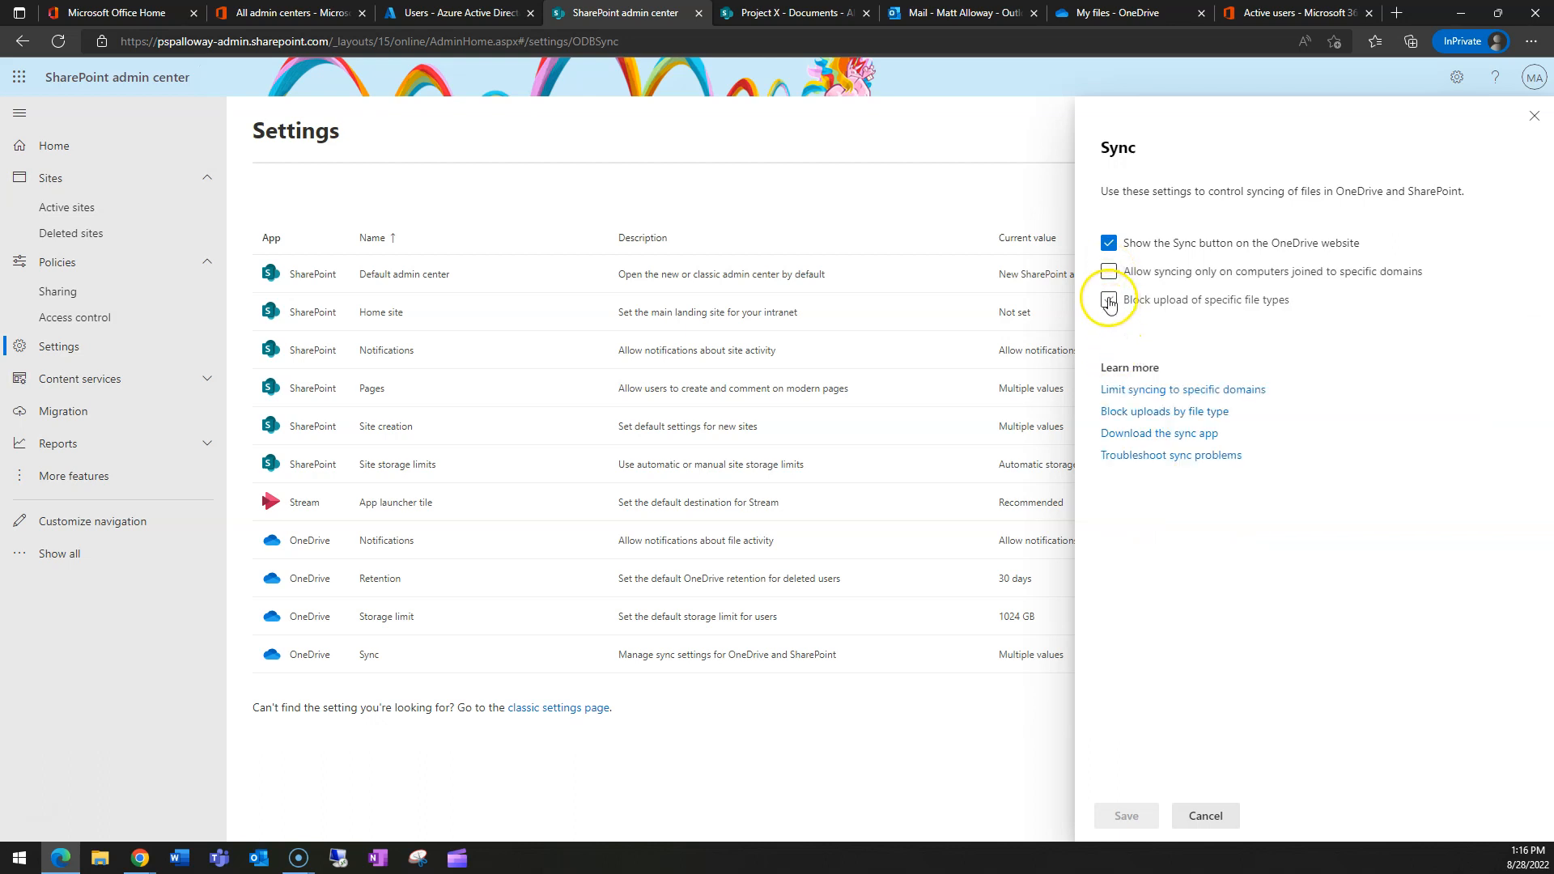
pyautogui.click(1109, 301)
pyautogui.click(1174, 394)
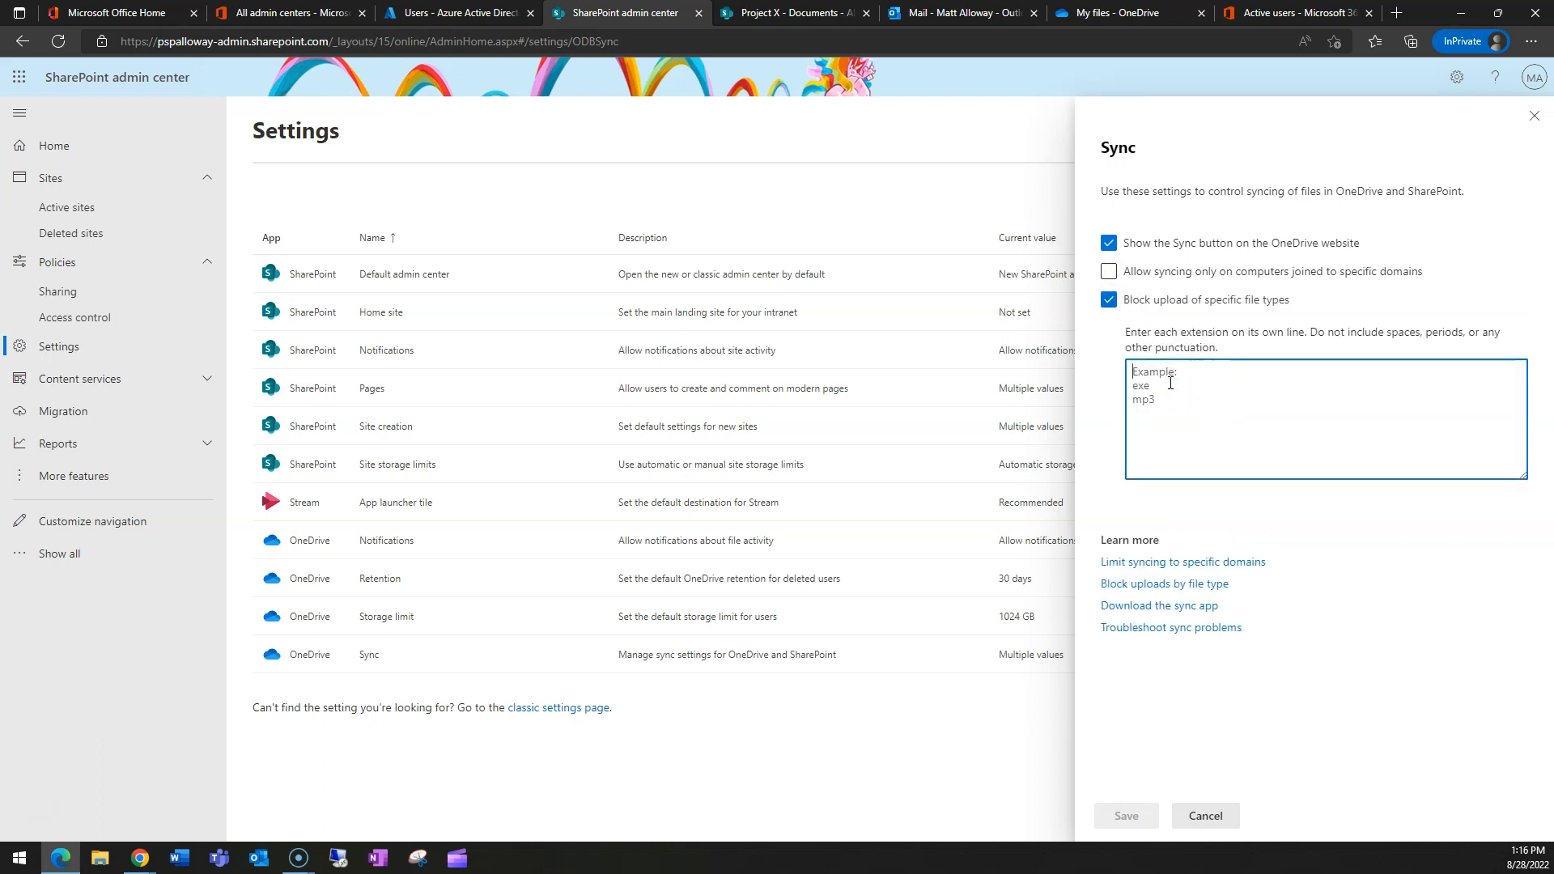
pyautogui.write('pst')
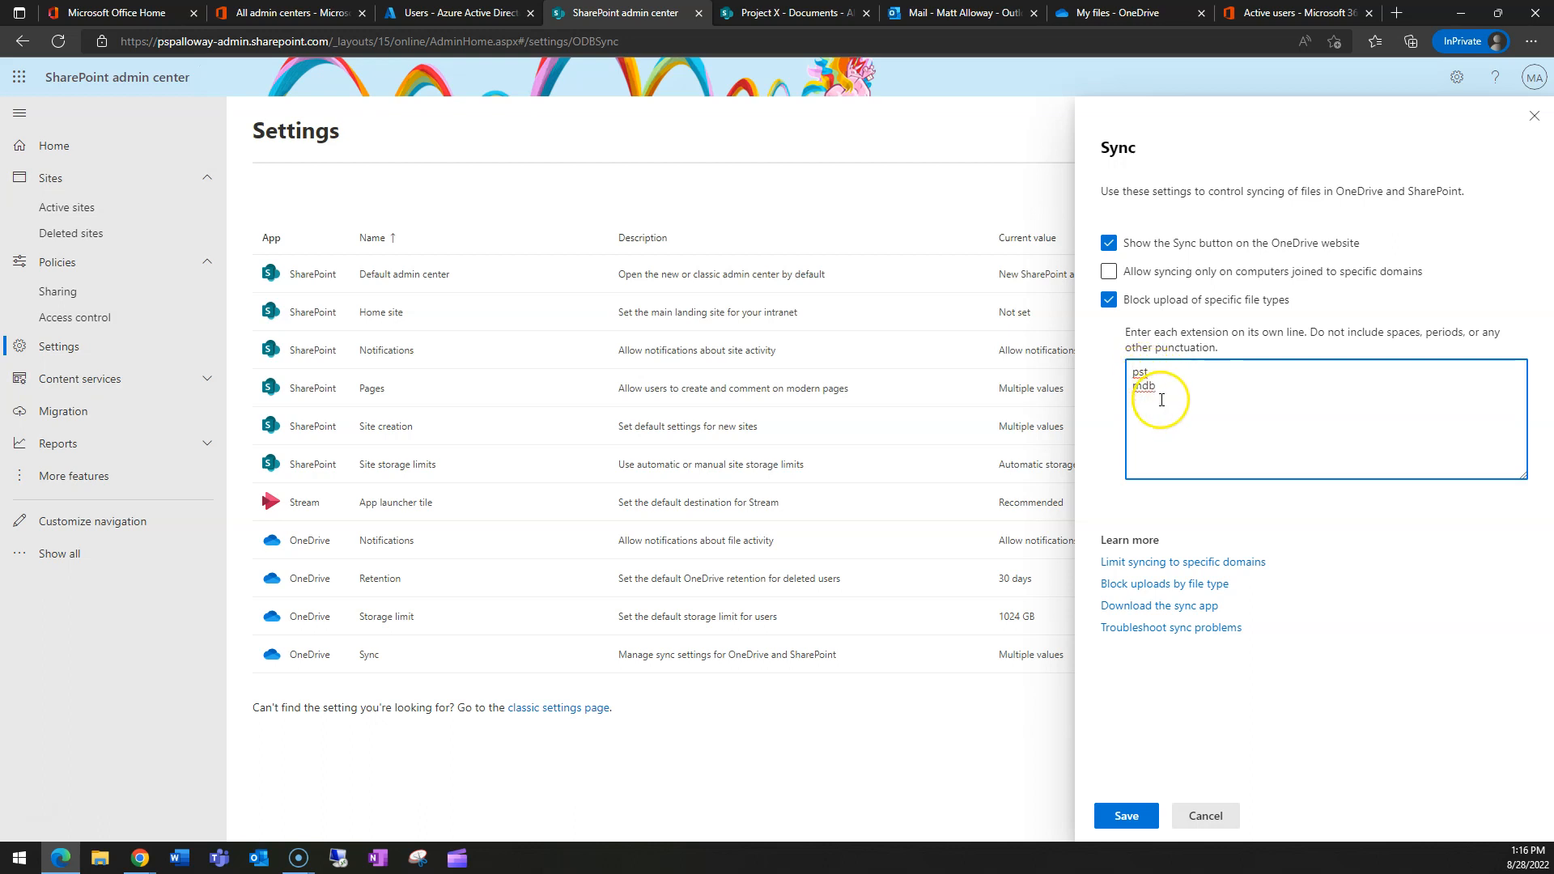
pyautogui.click(1146, 389)
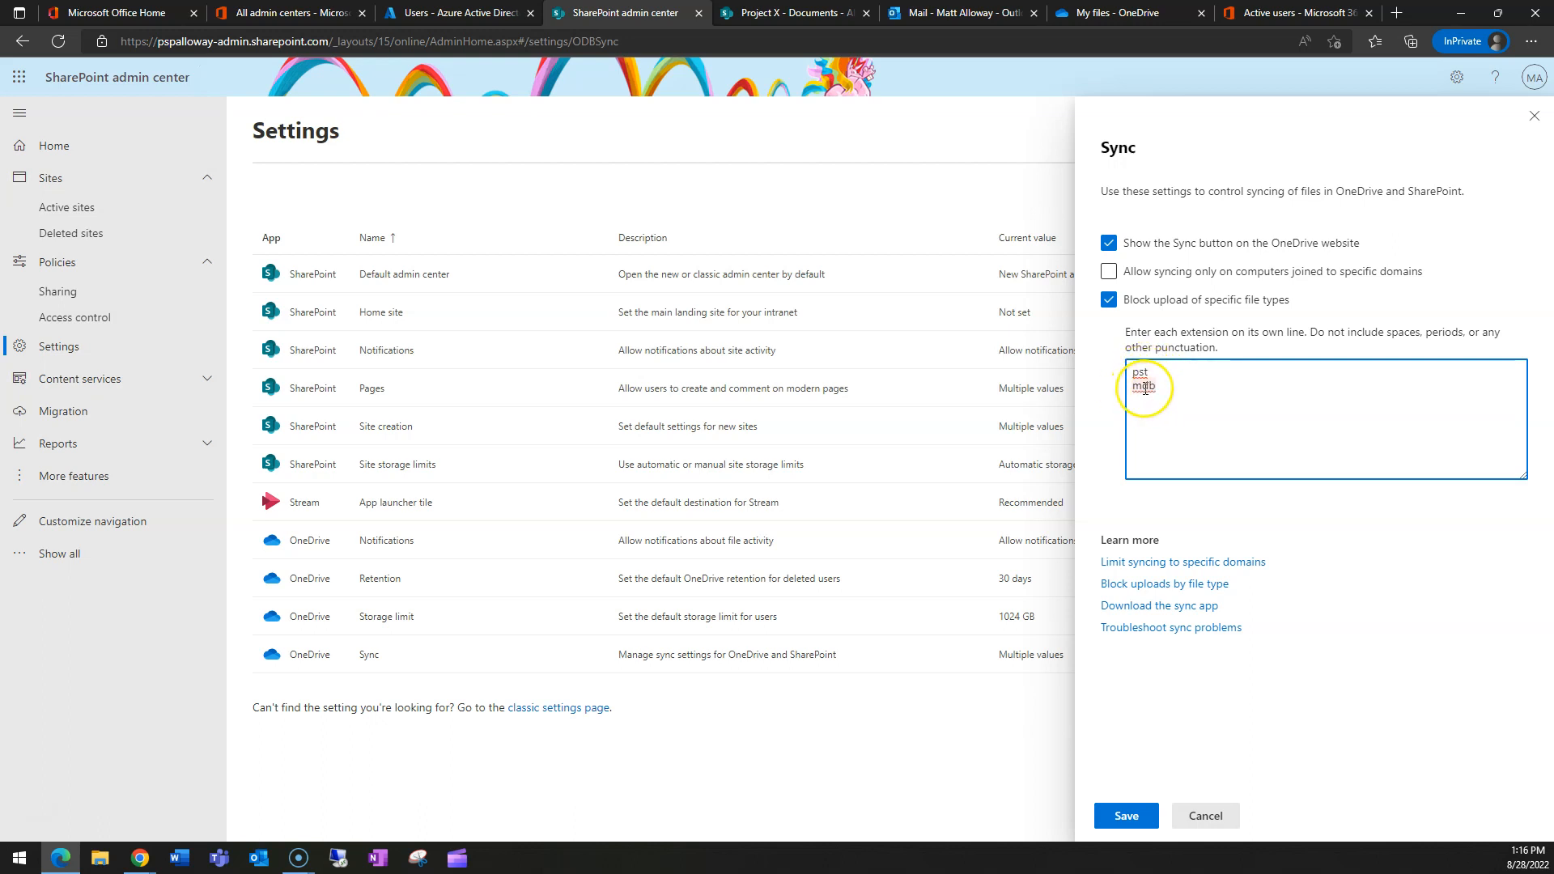
pyautogui.click(1155, 390)
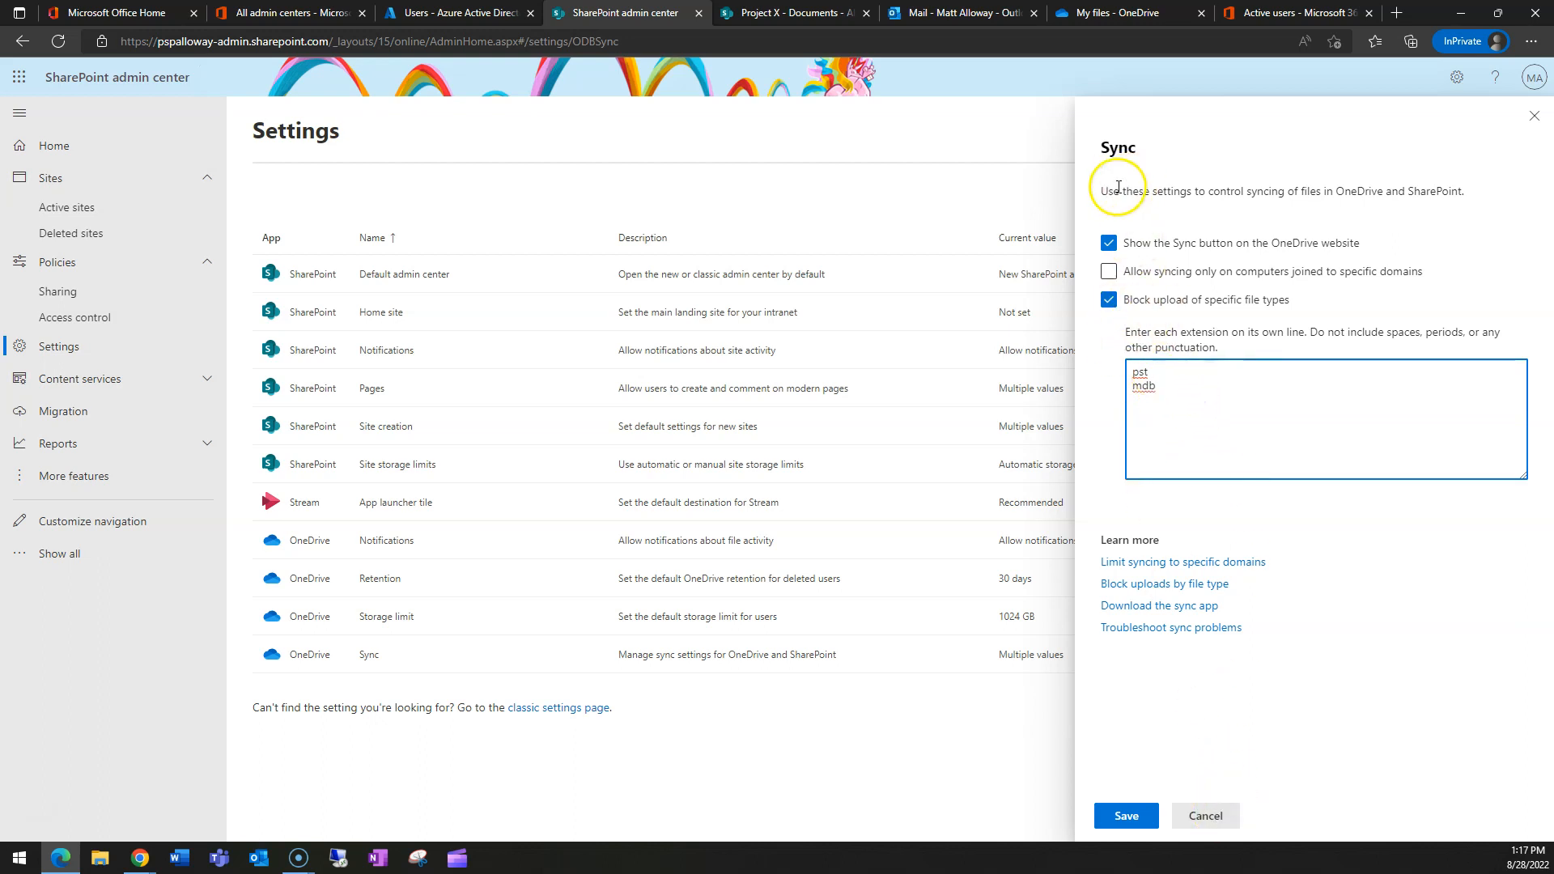
pyautogui.click(1207, 816)
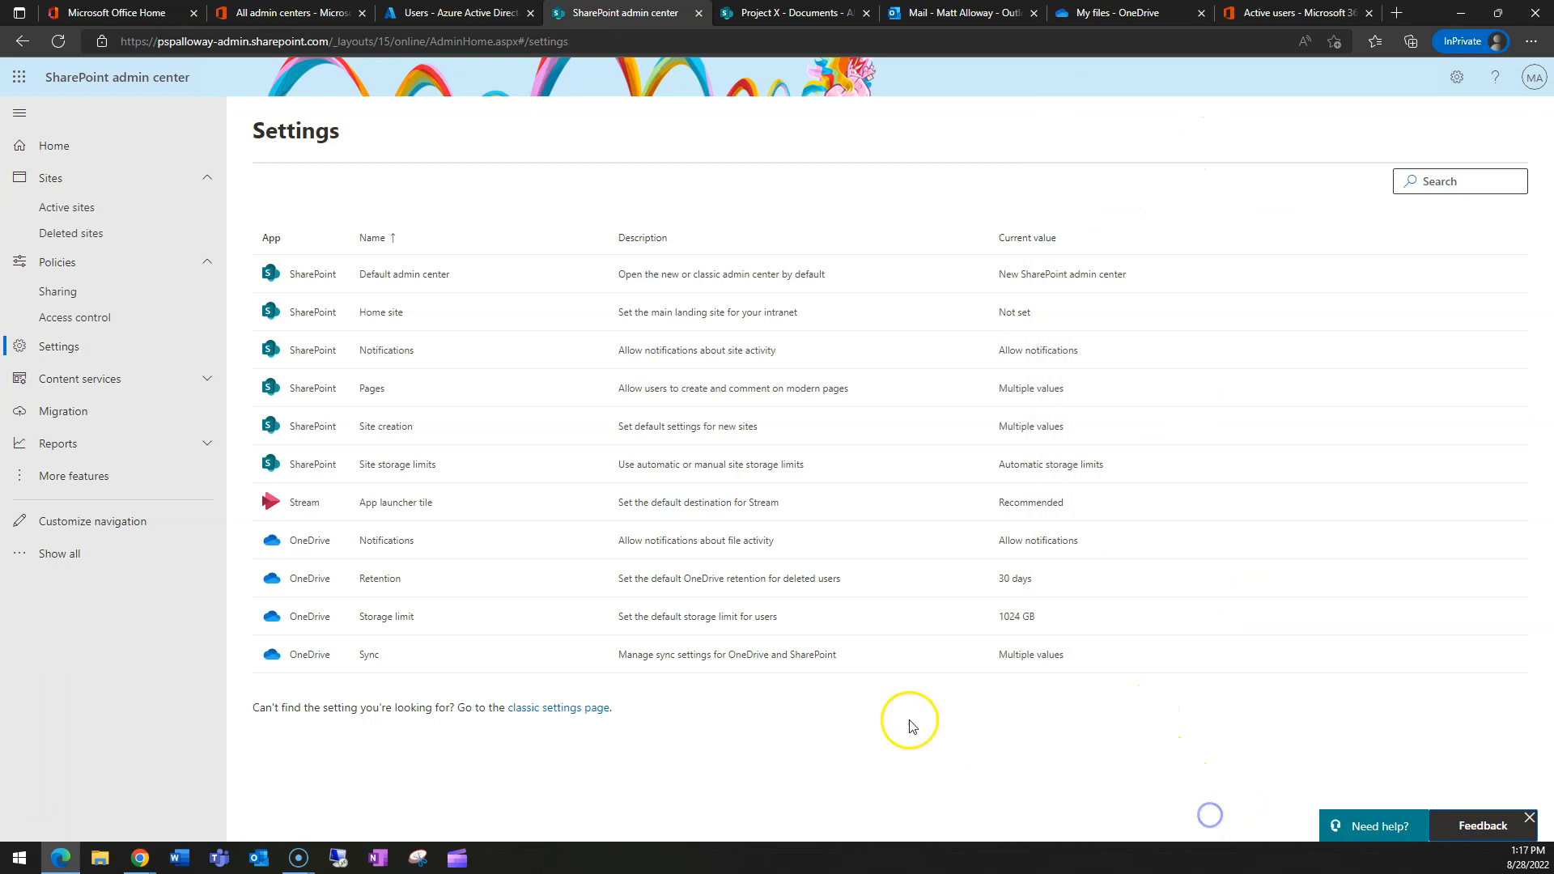
pyautogui.click(382, 620)
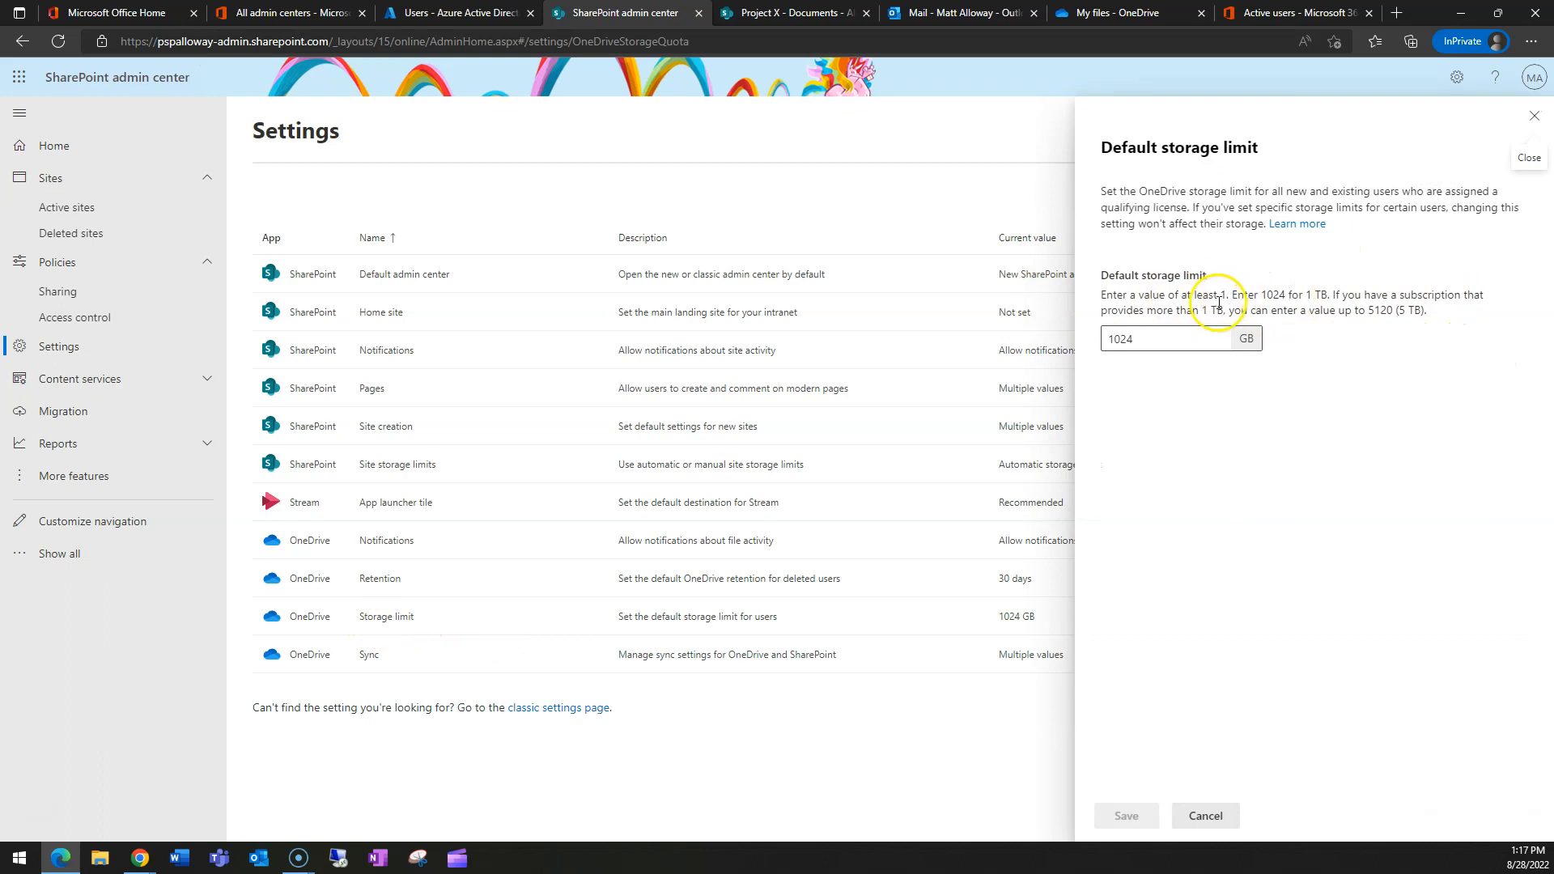
pyautogui.moveTo(1367, 313); pyautogui.dragTo(1335, 310)
pyautogui.click(1406, 347)
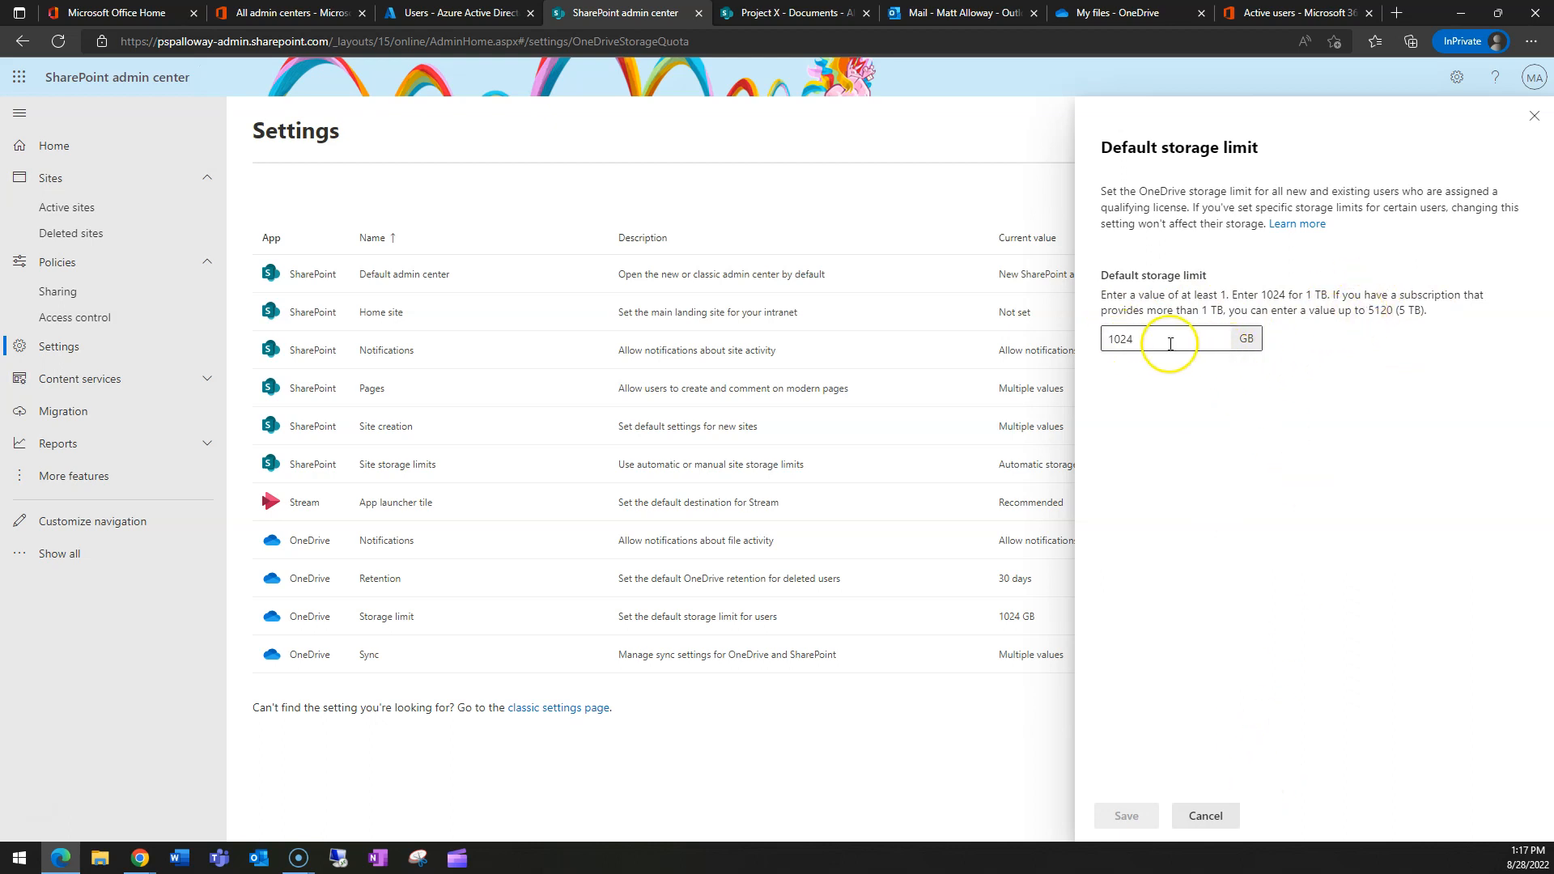
pyautogui.click(1205, 815)
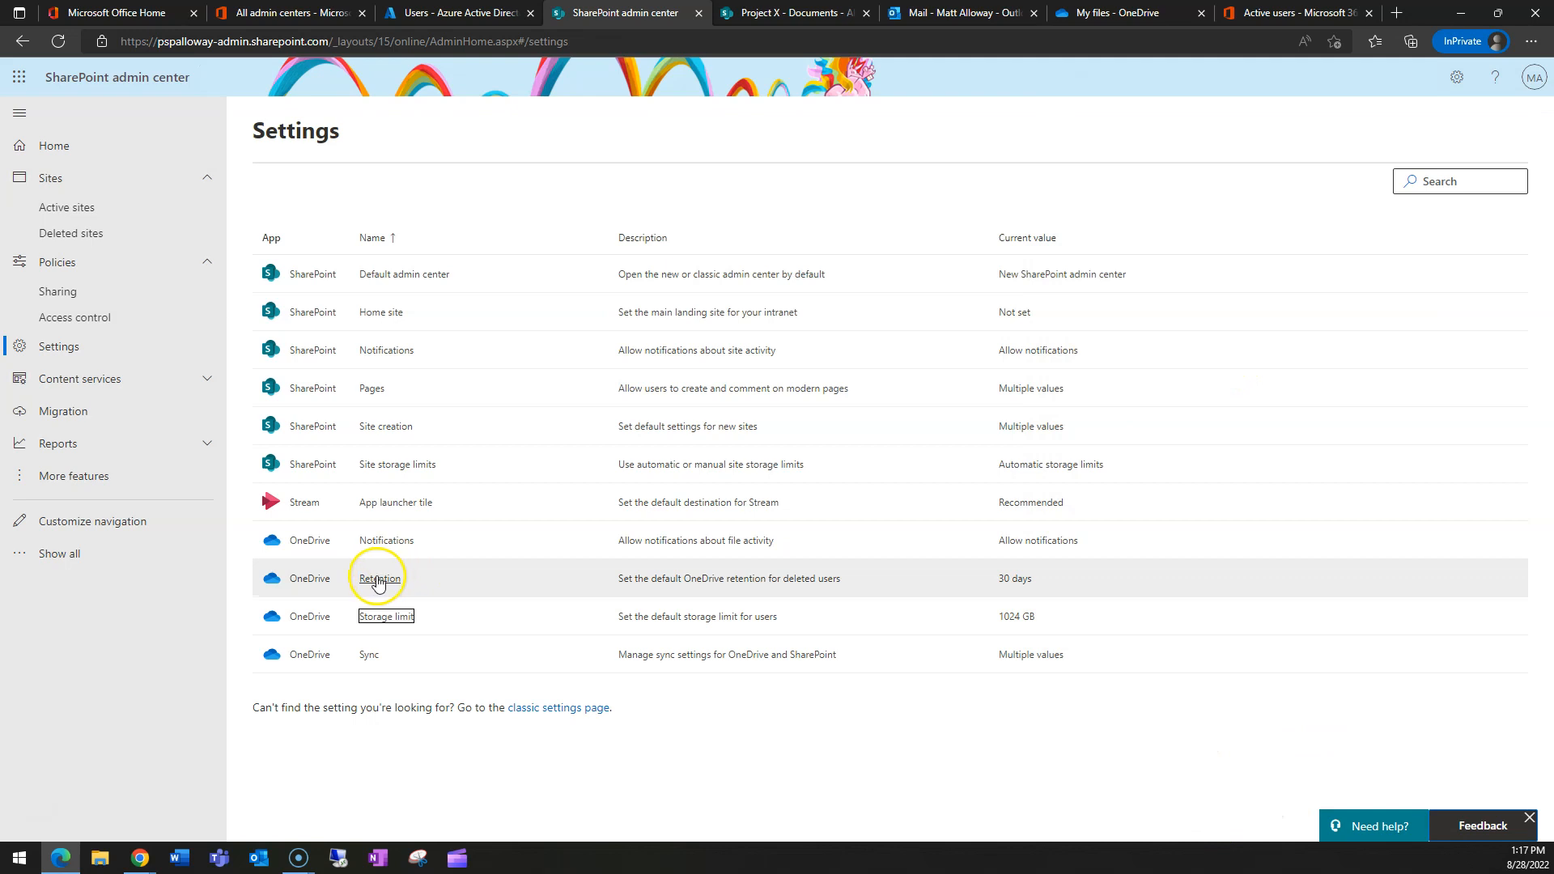
pyautogui.click(385, 541)
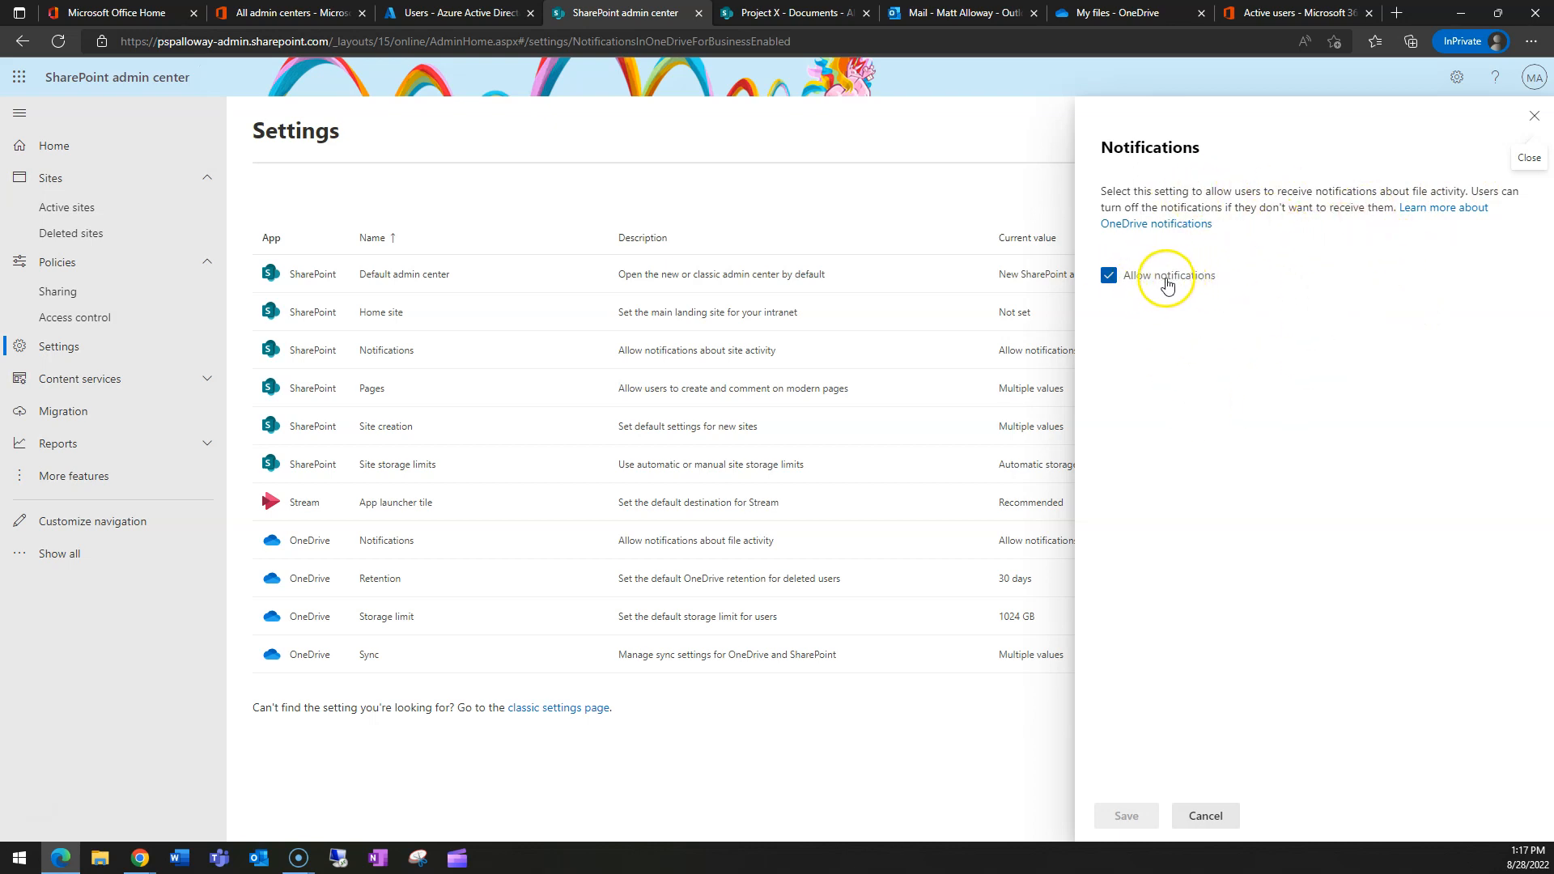
pyautogui.click(1207, 817)
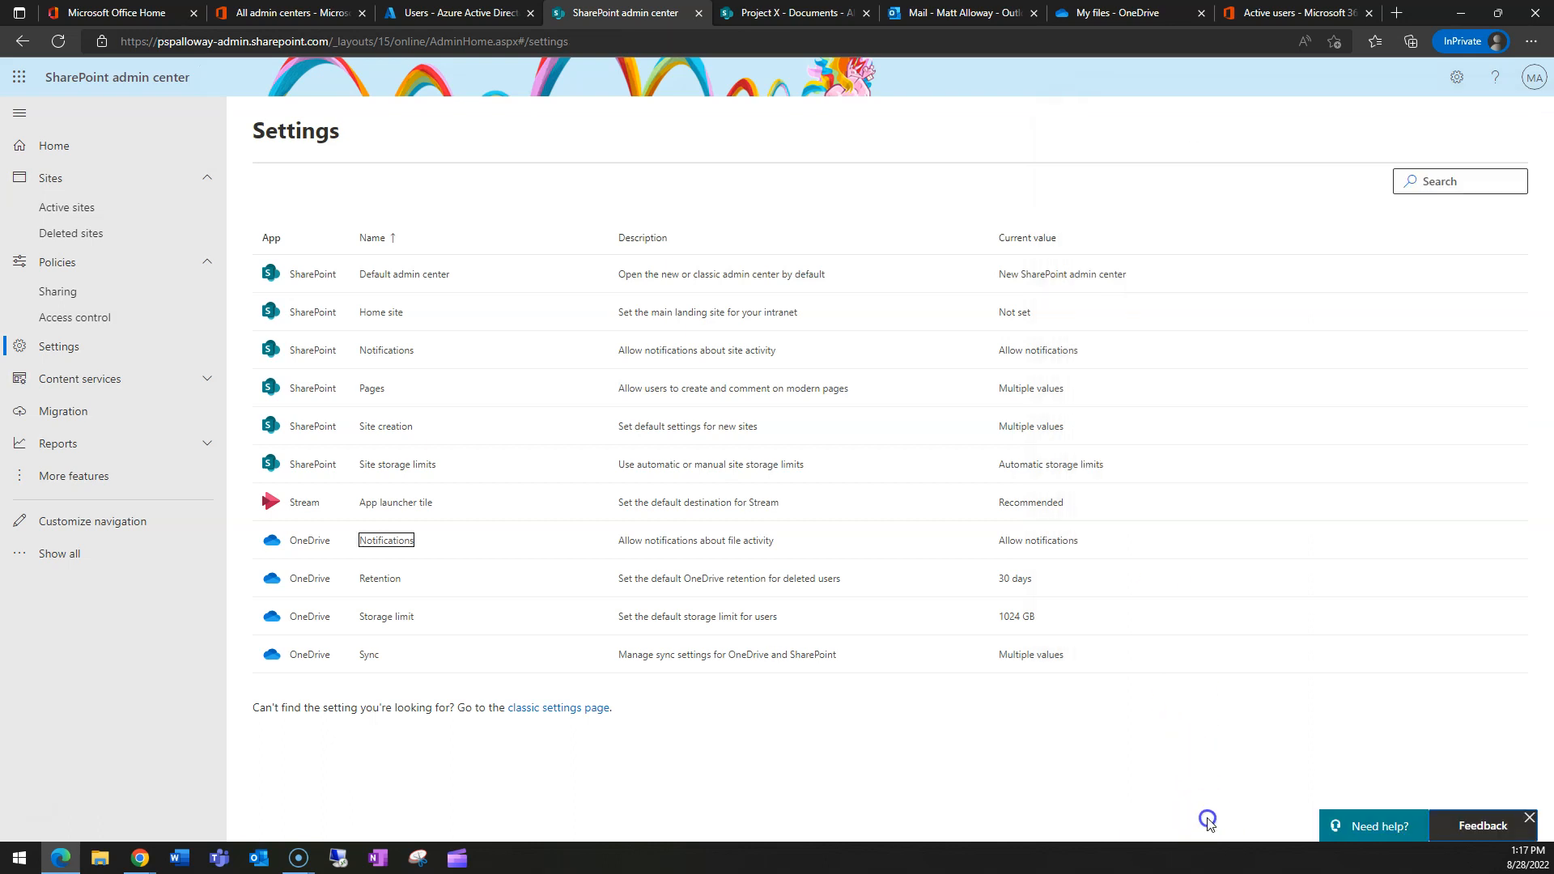
# - Open OneDrive Retention and check the 30 days kept for deleted users' OneDrive
pyautogui.click(380, 579)
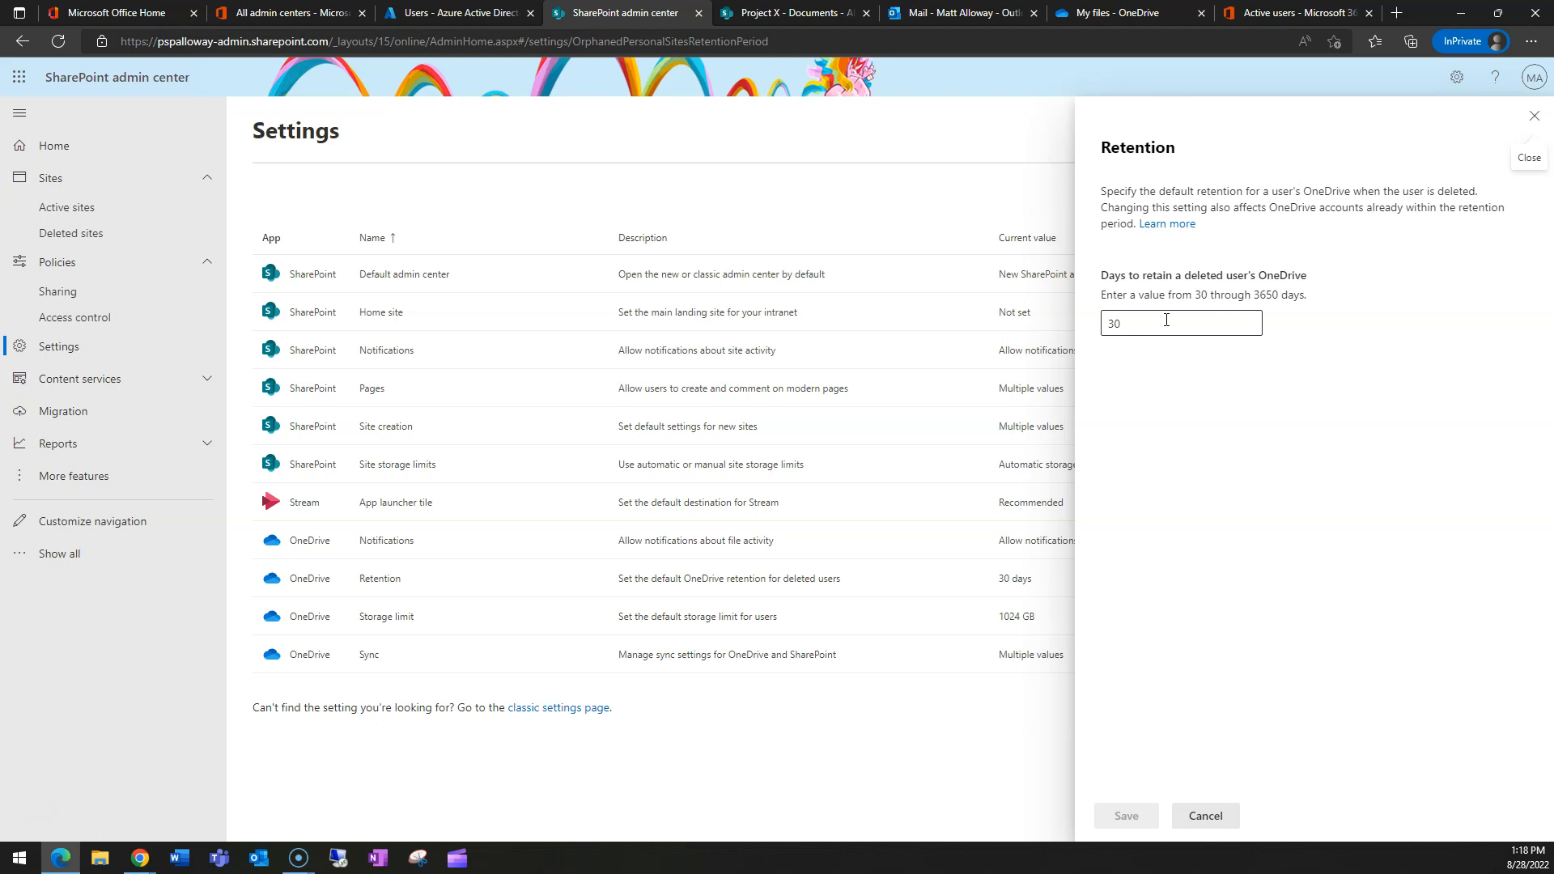
pyautogui.doubleClick(1114, 324)
pyautogui.click(1167, 383)
# - Cancel the Retention panel without changes, keeping deleted users' OneDrive retention at 30 days
pyautogui.click(1183, 401)
pyautogui.click(1145, 322)
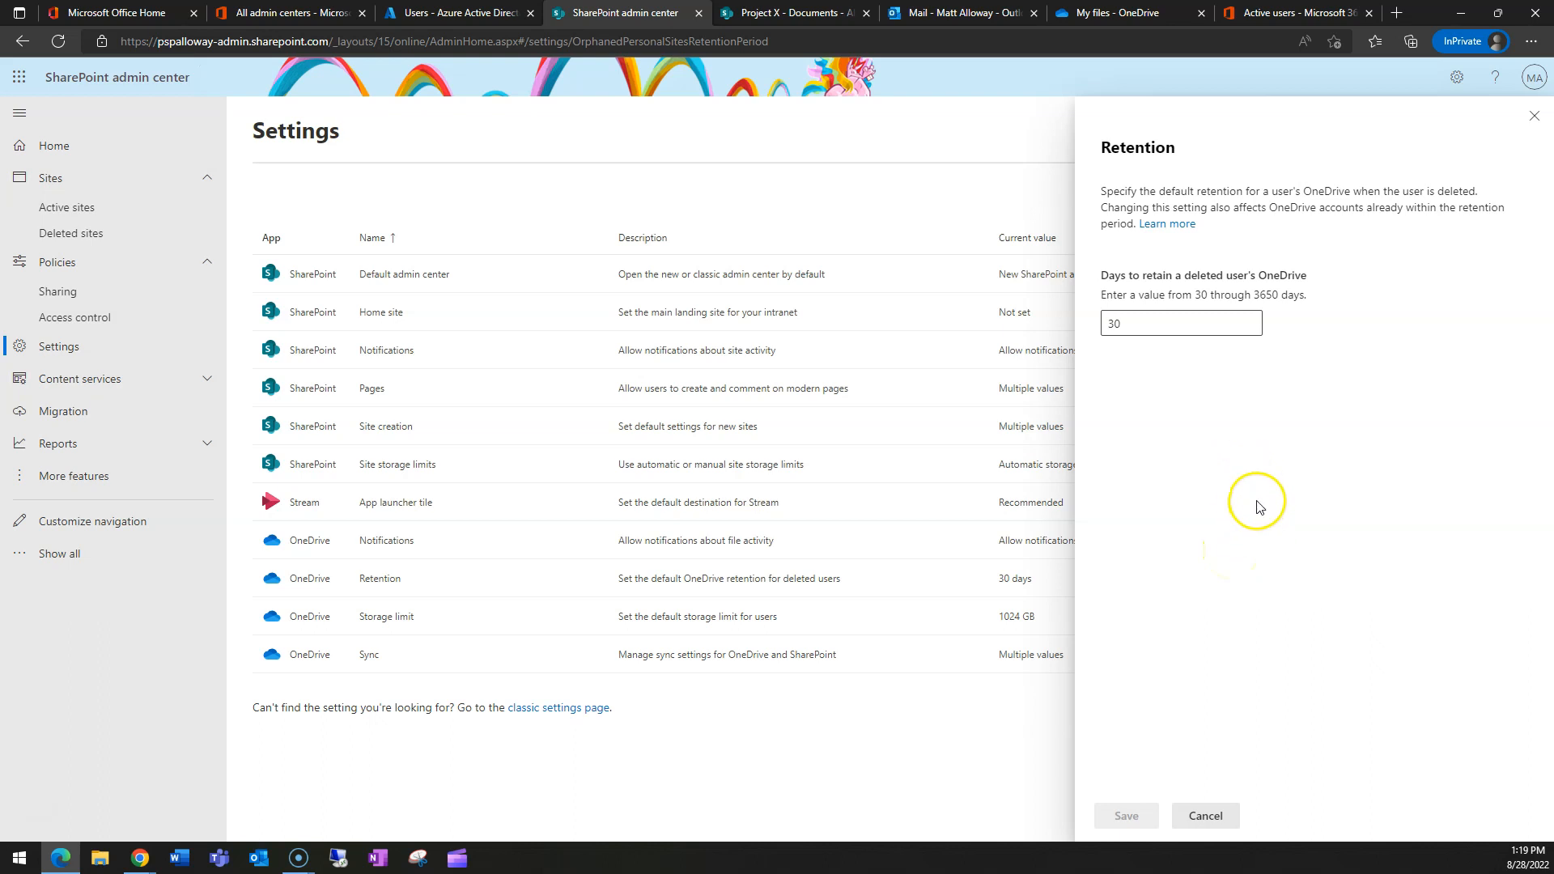
pyautogui.click(1206, 818)
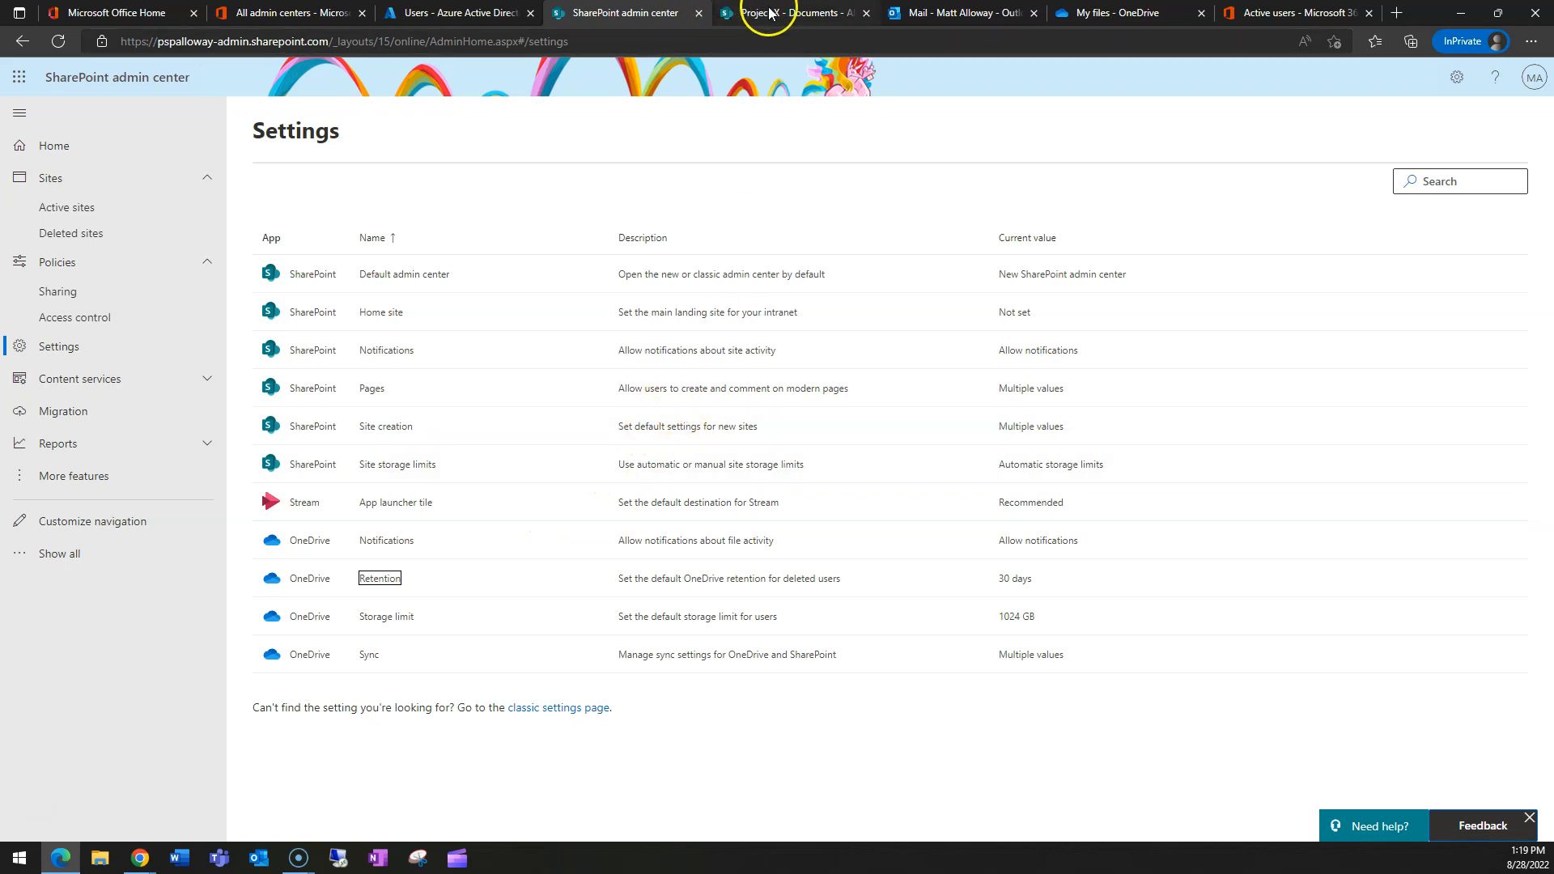
# - In Azure AD, view the Project X group's three members, then return to Project X Documents
pyautogui.click(457, 13)
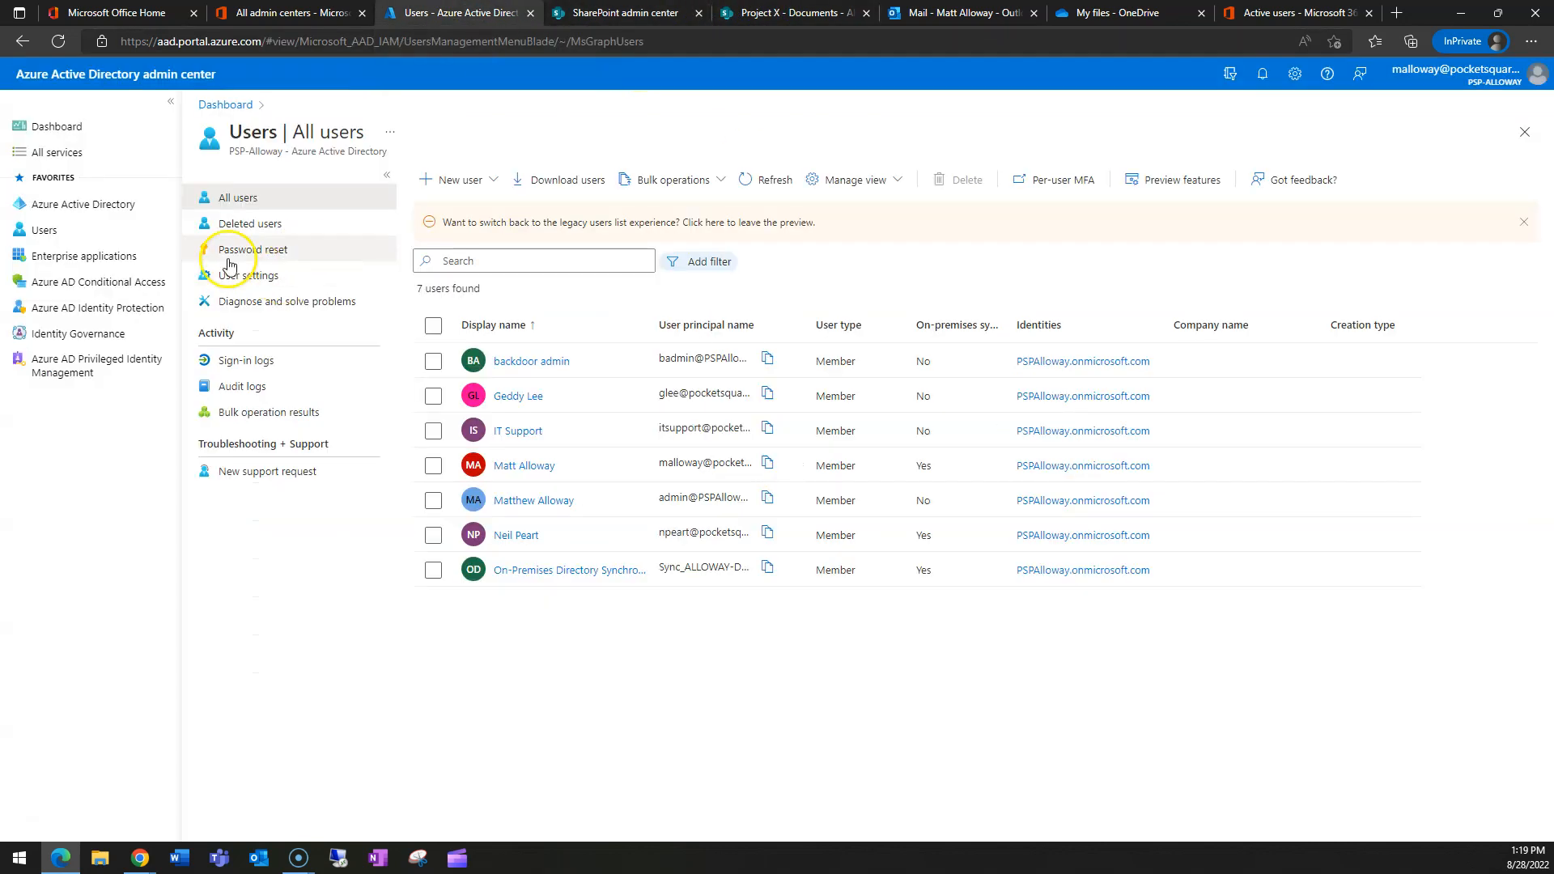
pyautogui.click(55, 207)
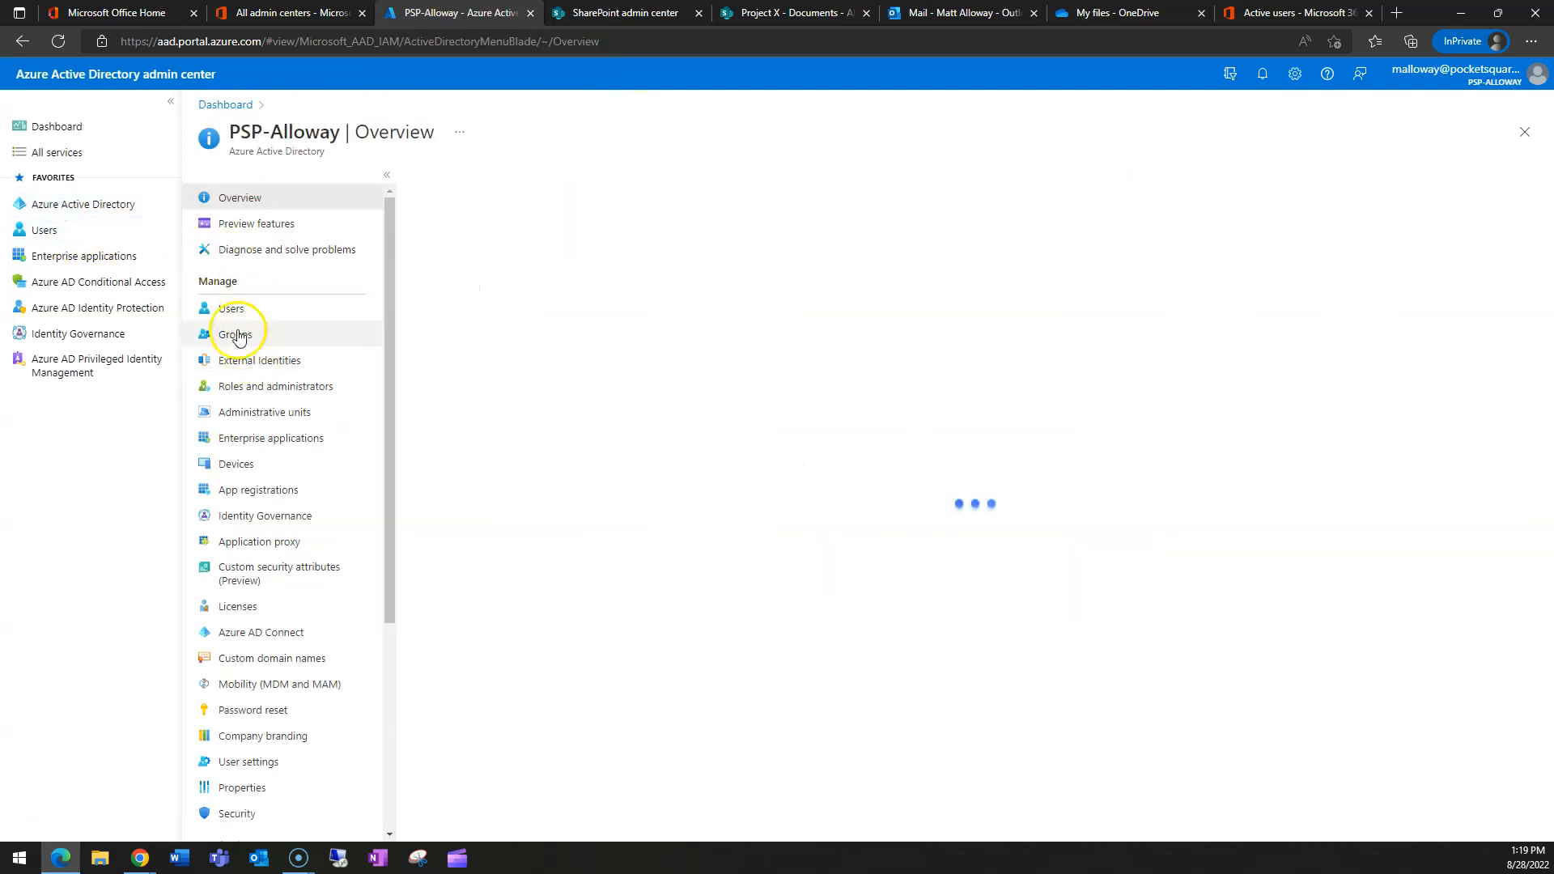
pyautogui.click(236, 329)
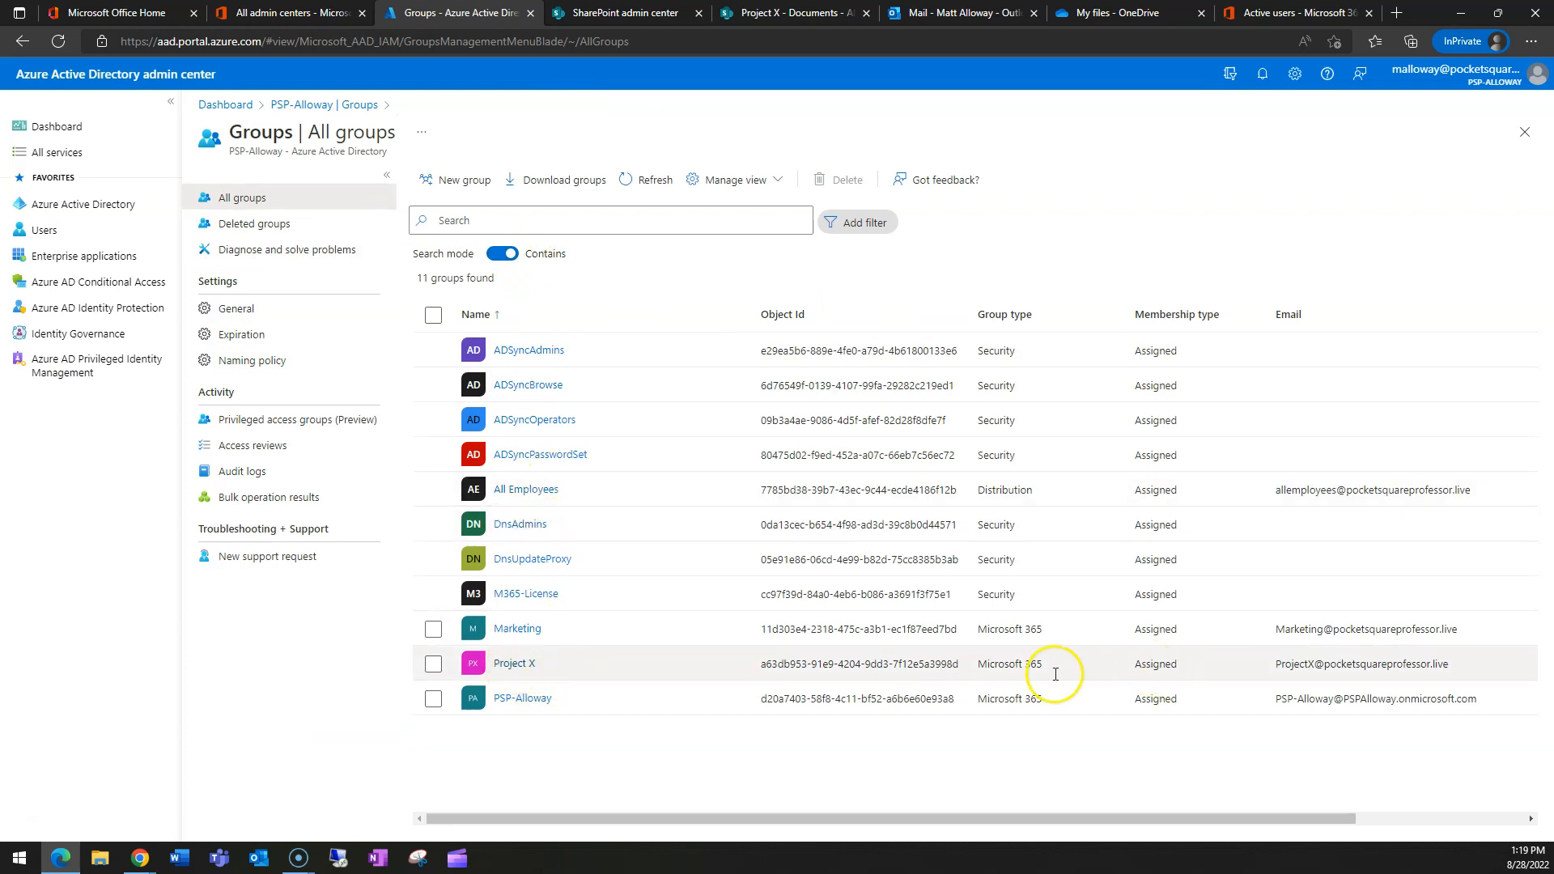
pyautogui.click(518, 663)
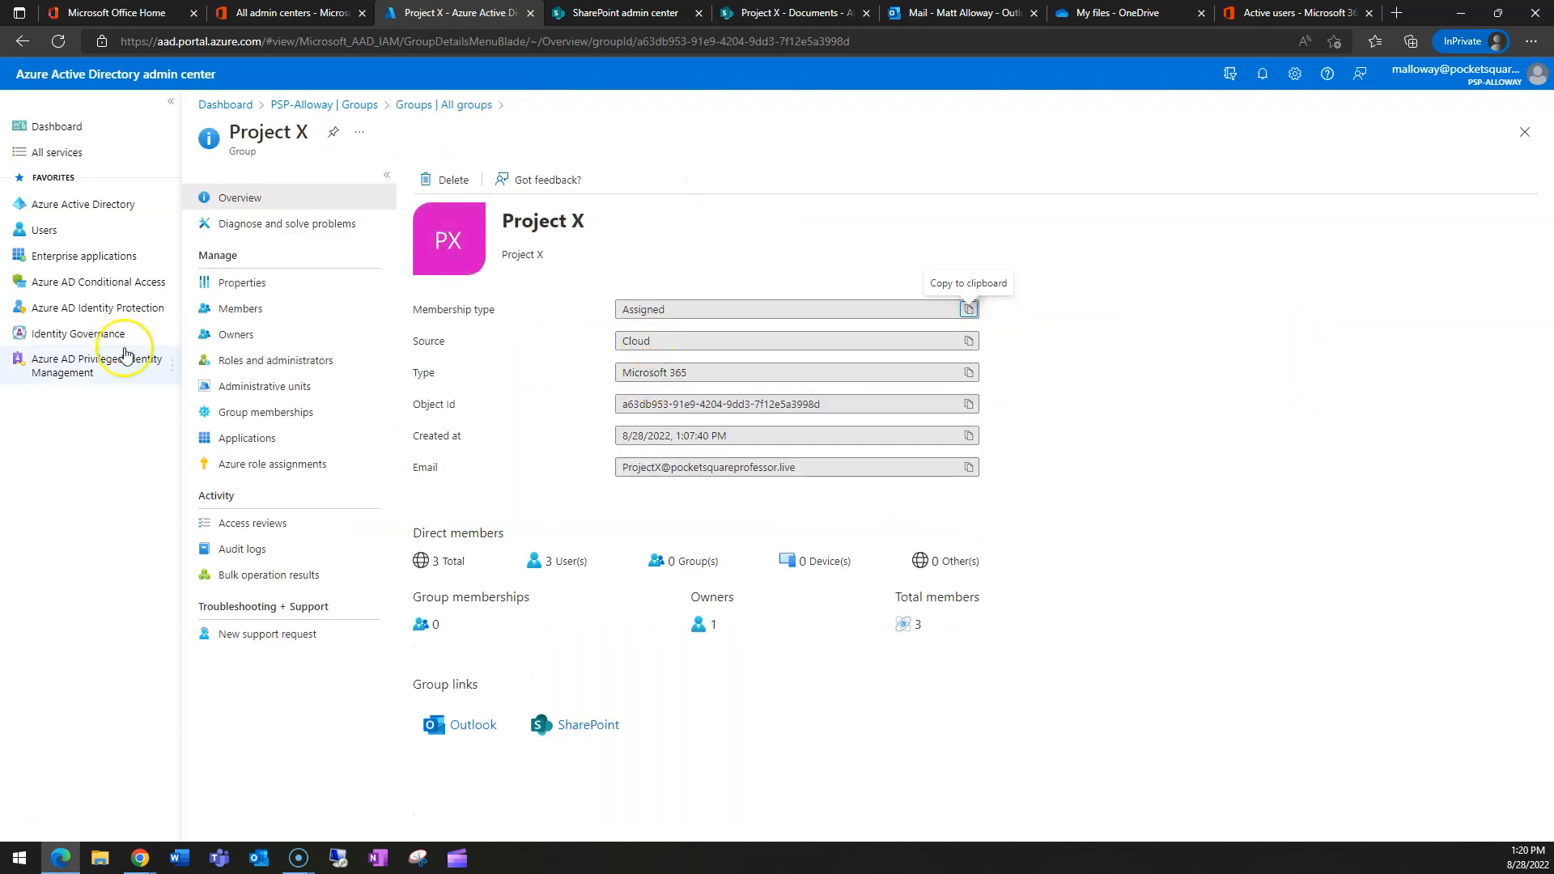
pyautogui.click(246, 314)
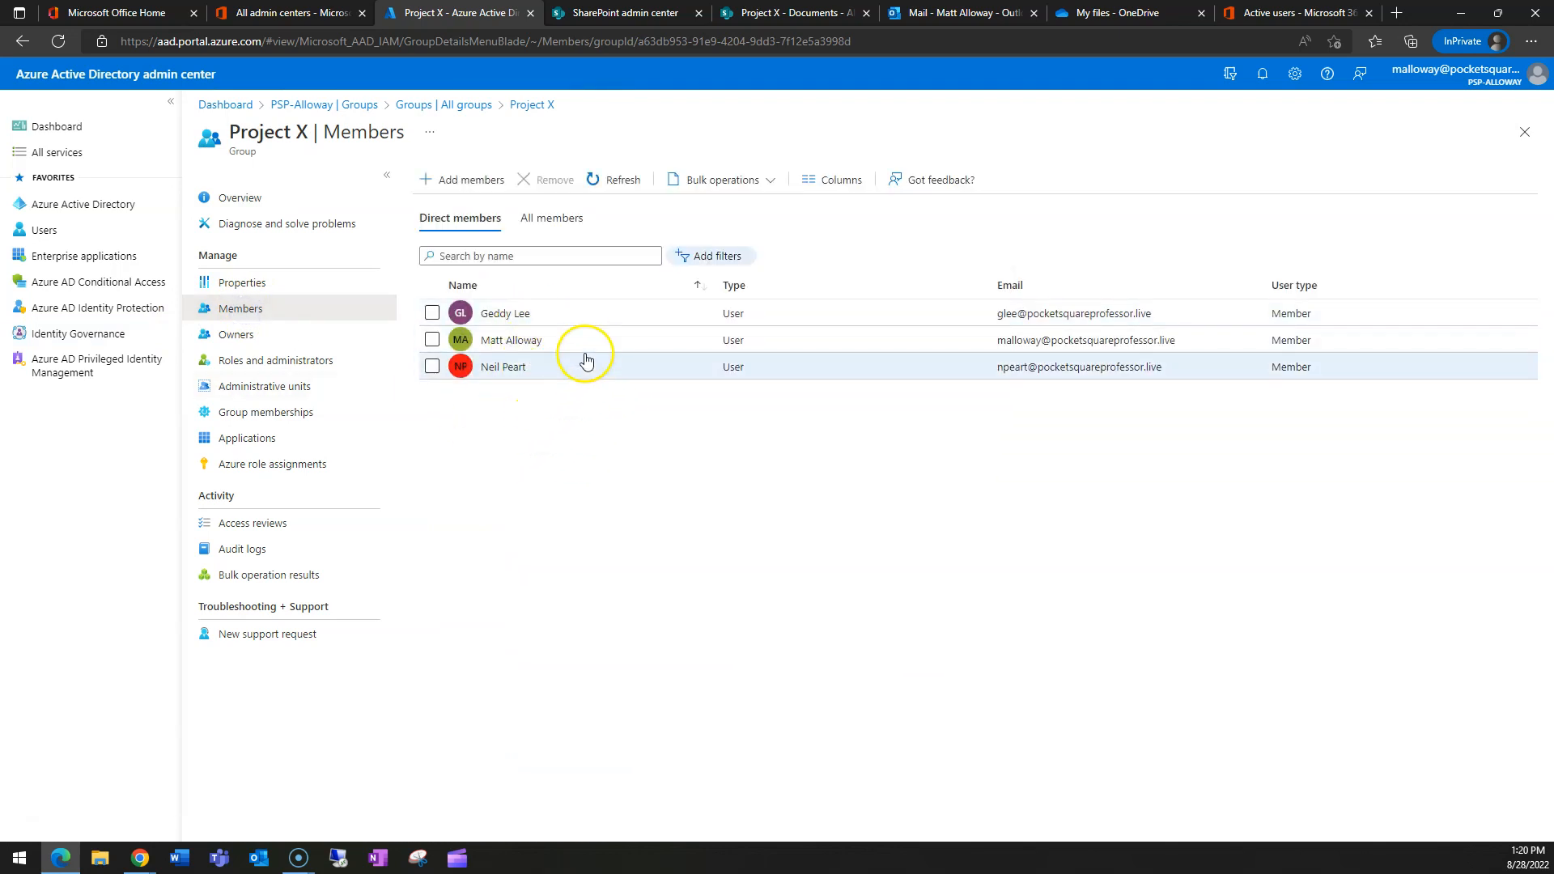
pyautogui.click(625, 13)
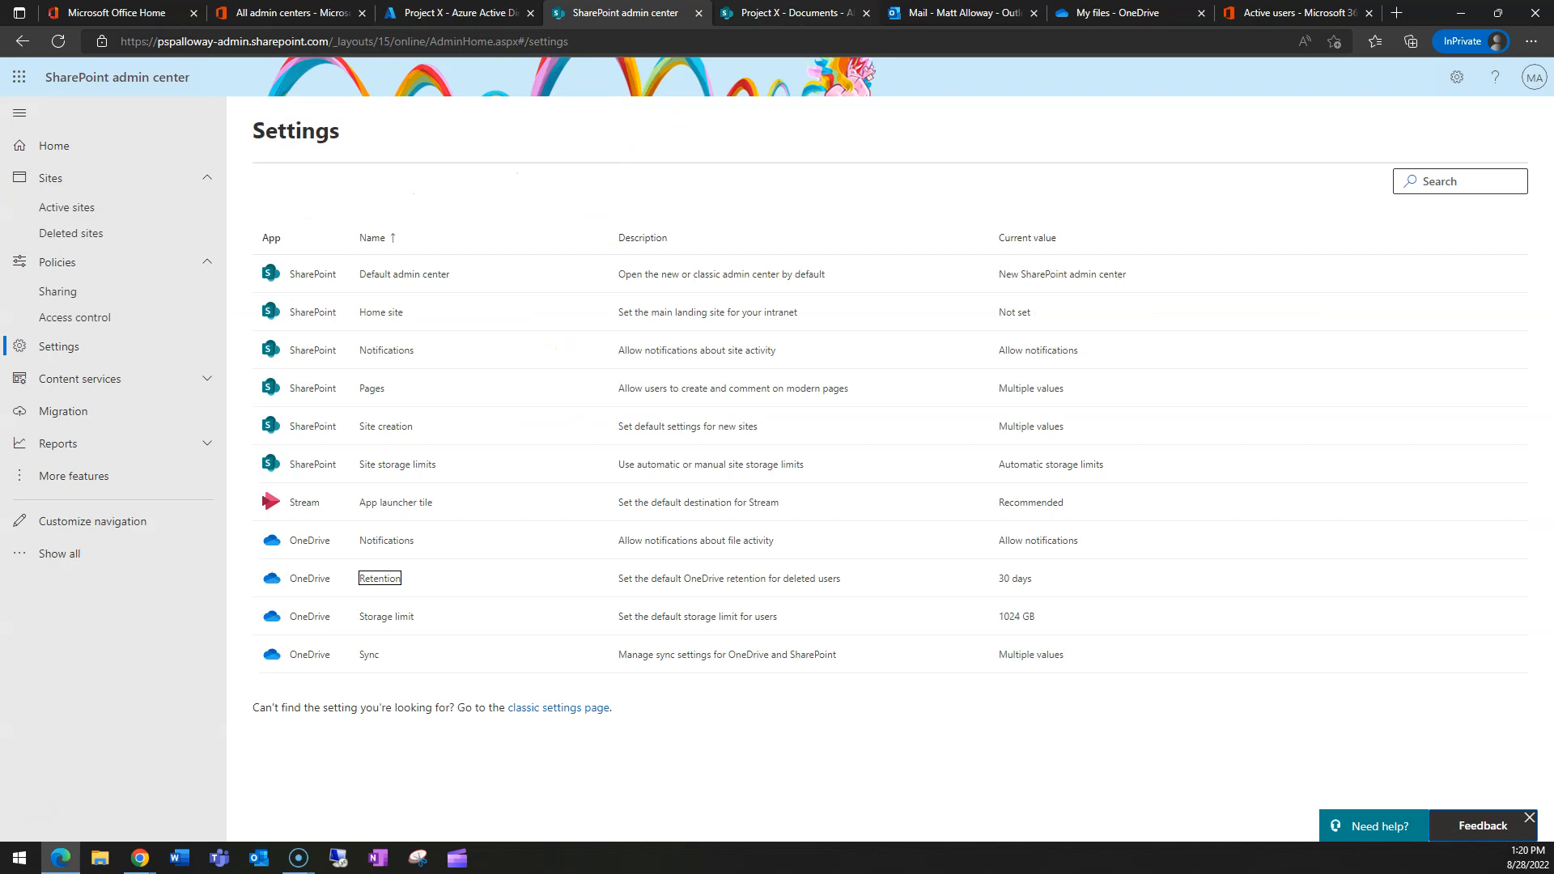
pyautogui.click(809, 13)
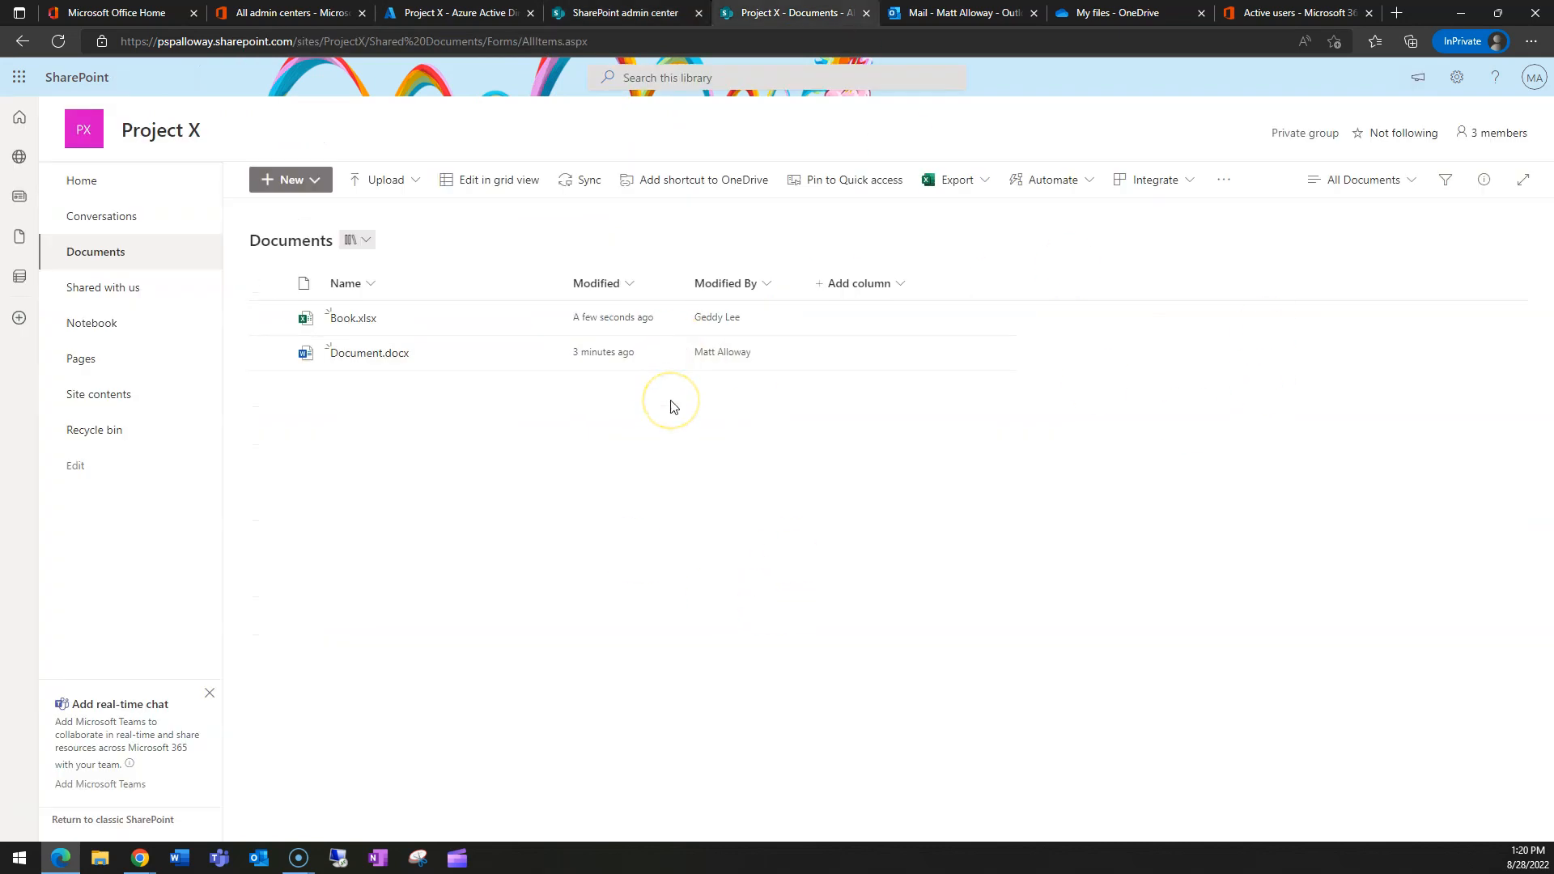